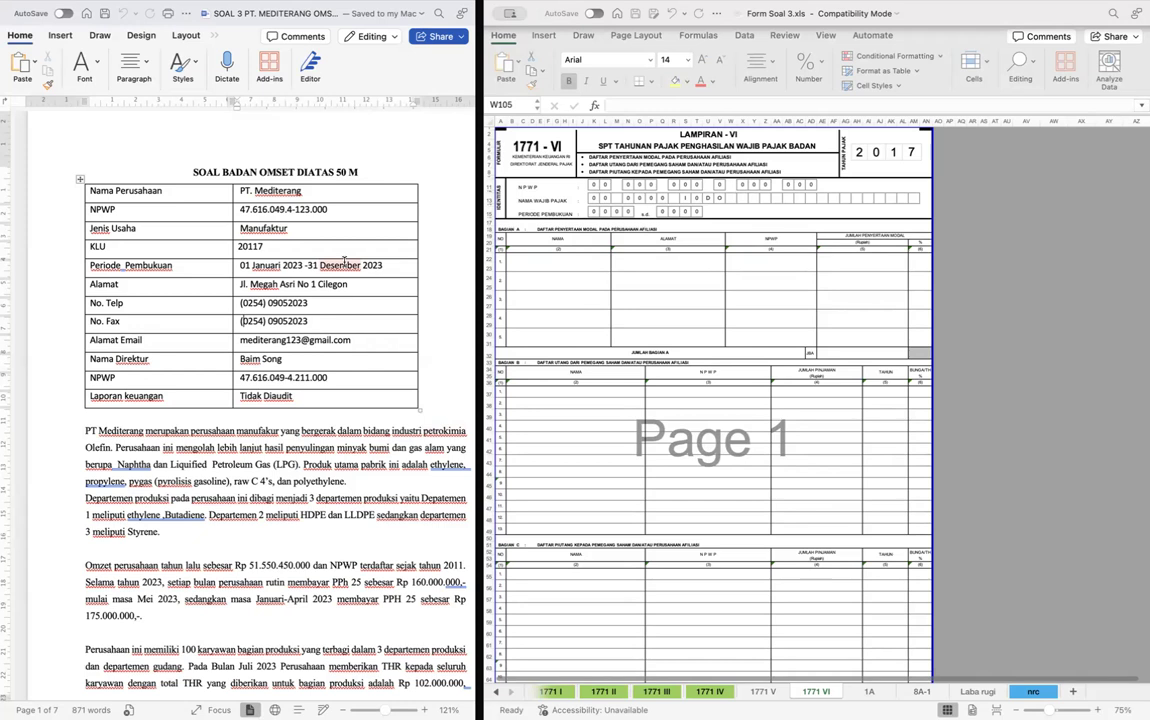
# - Highlight the monthly PPh 25 amount 160.000.000 in yellow in the company turnover paragraph
pyautogui.scroll(-3, 344, 262)
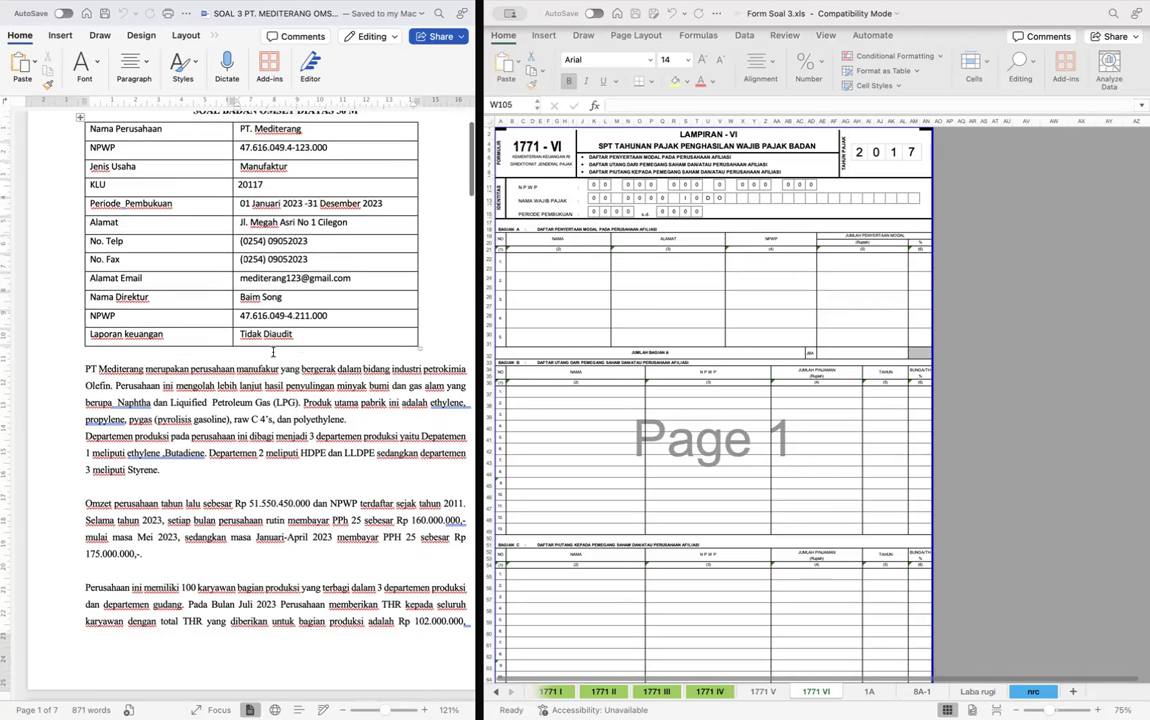
pyautogui.scroll(-2, 328, 351)
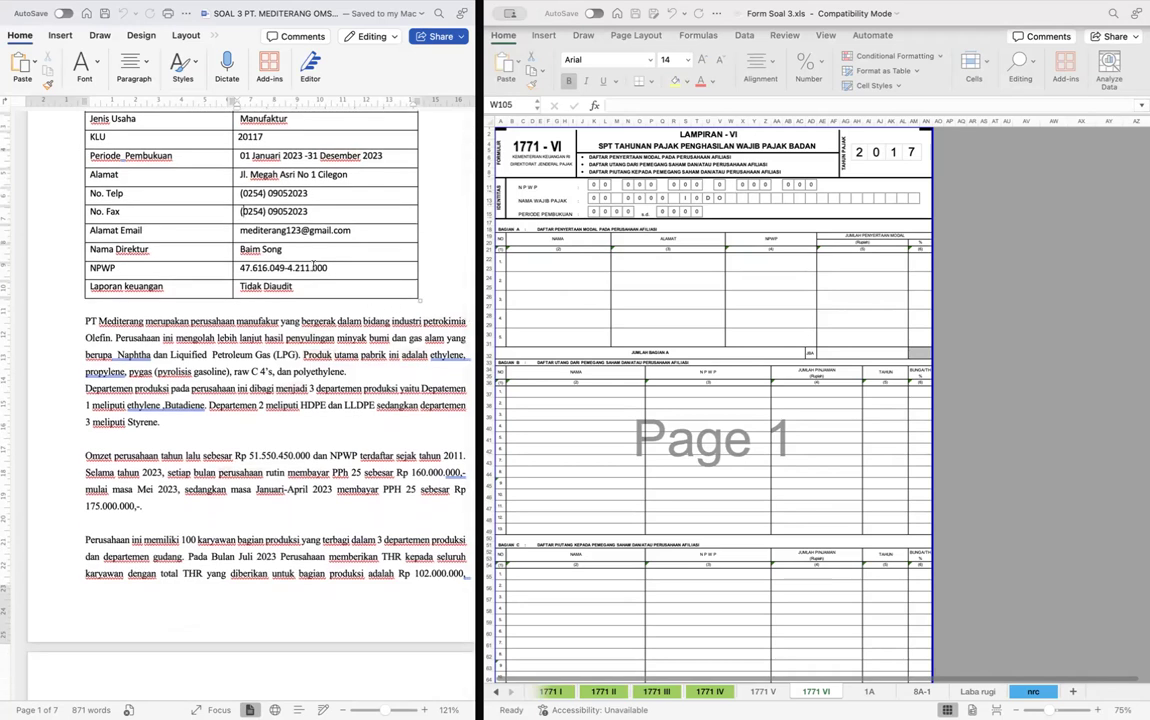
pyautogui.scroll(-4, 245, 332)
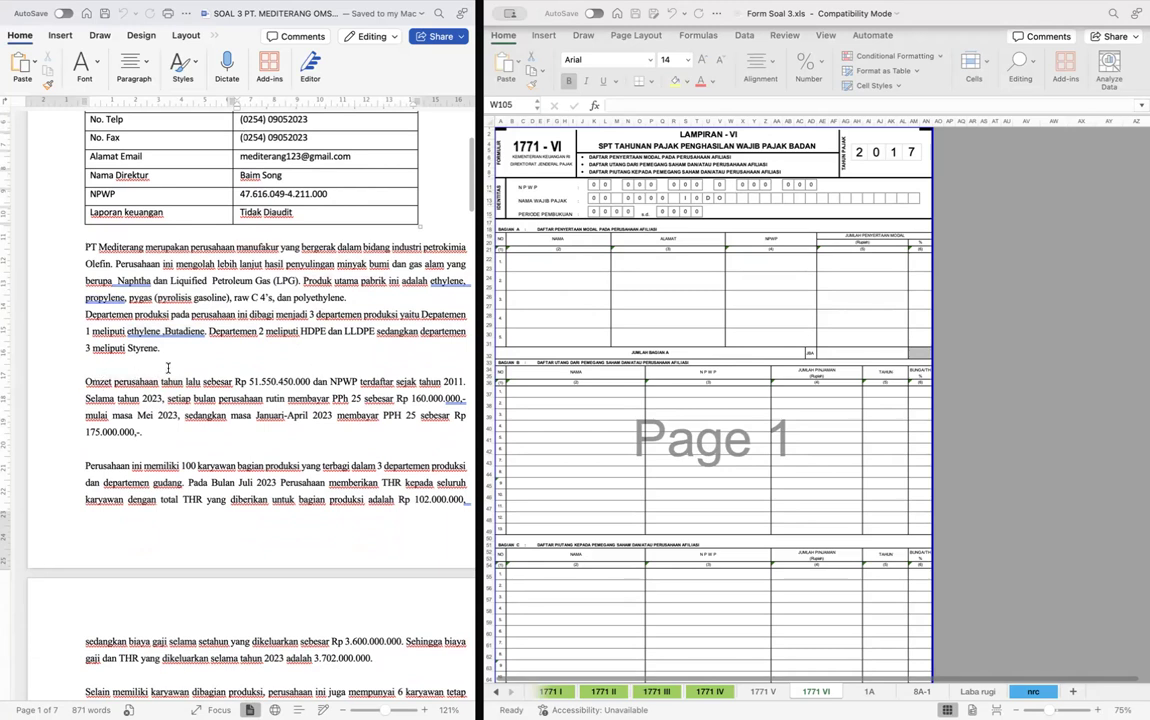
pyautogui.scroll(2, 280, 340)
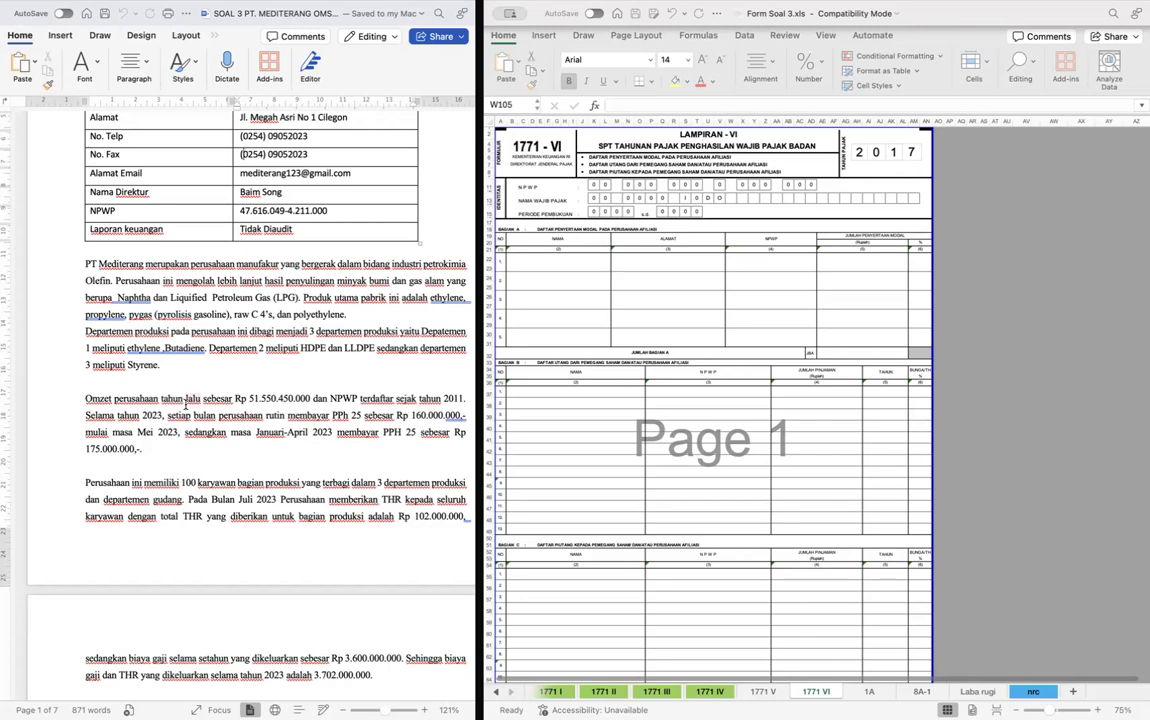
pyautogui.doubleClick(412, 414)
pyautogui.click(88, 64)
pyautogui.click(170, 123)
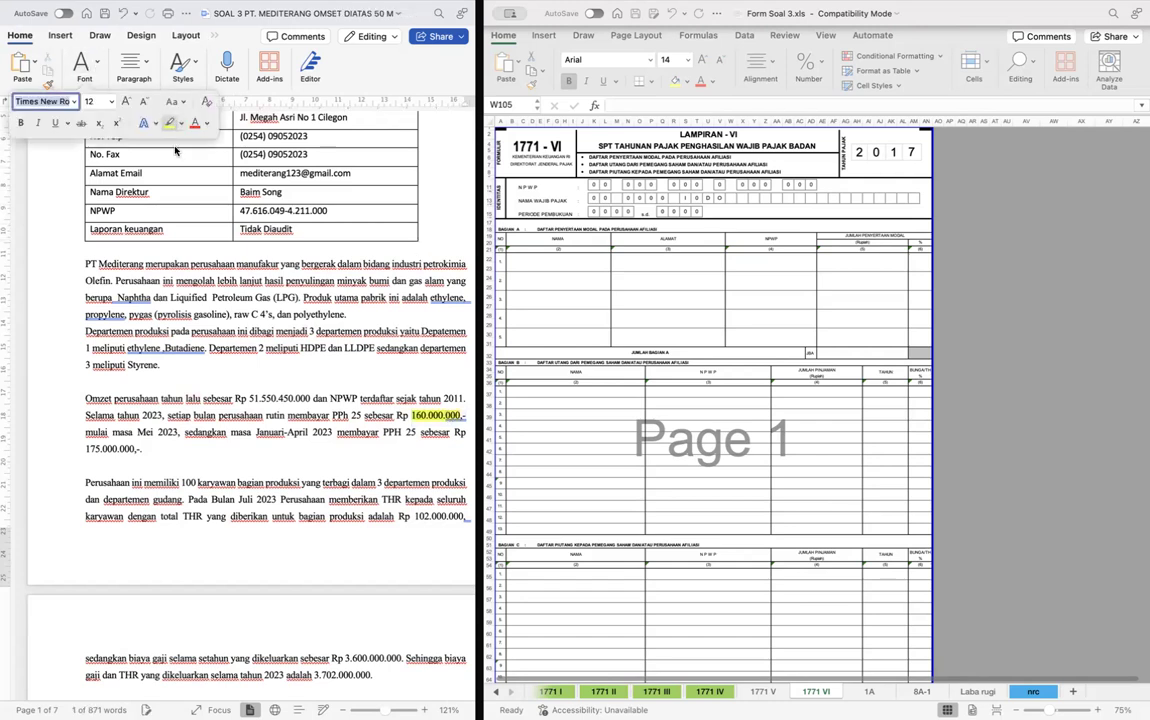
# - Highlight the January–April PPh 25 amount 175.000.000 in yellow in the same paragraph
pyautogui.scroll(-2, 159, 379)
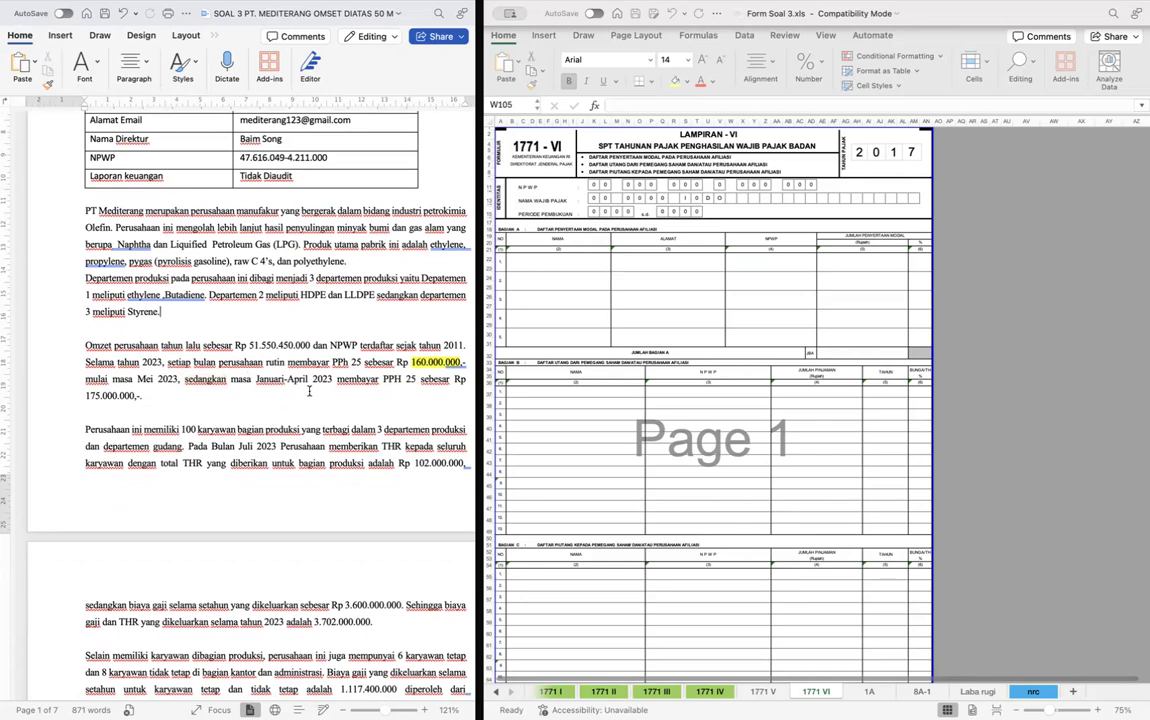
pyautogui.moveTo(86, 395); pyautogui.dragTo(134, 395)
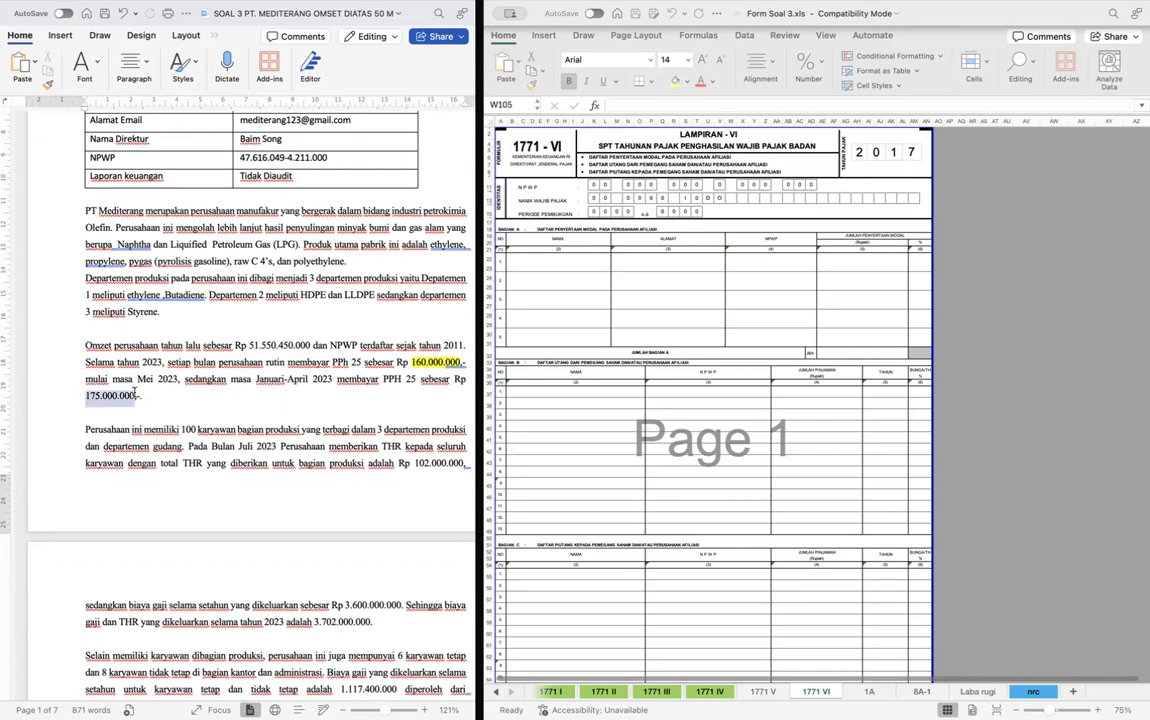
pyautogui.click(166, 125)
pyautogui.click(248, 324)
# - Highlight "adalah 3.702.000.000." in yellow at the end of the production employees' salary and THR paragraph
pyautogui.scroll(-3, 247, 325)
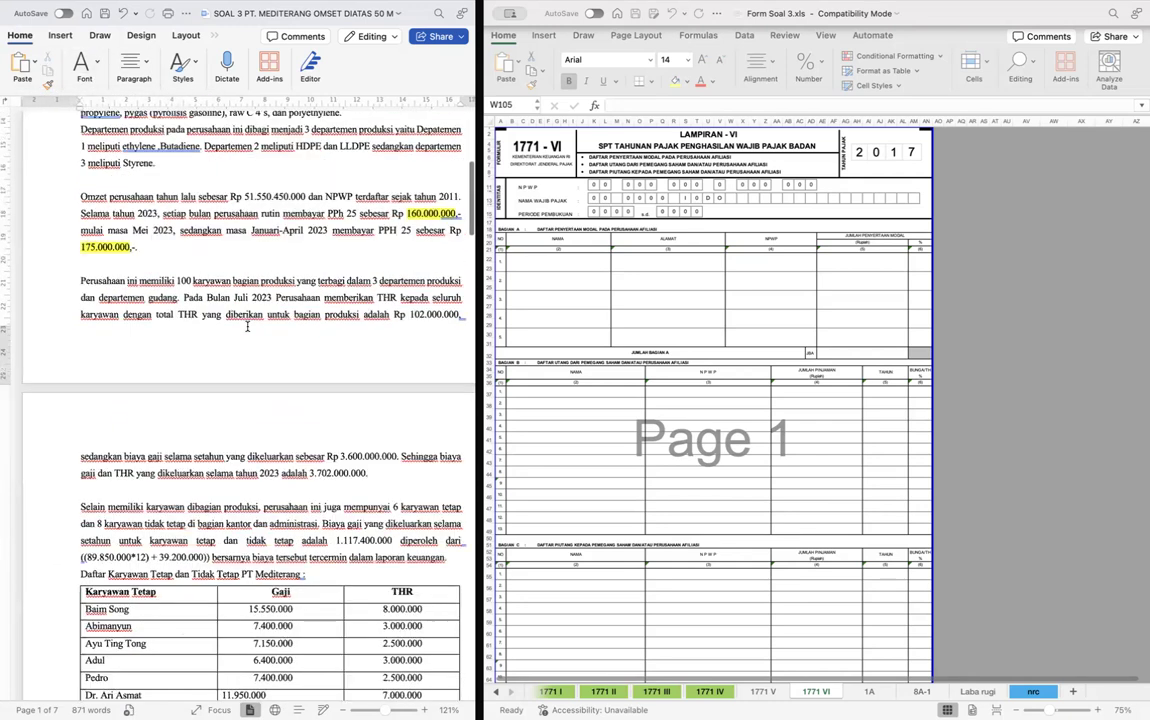
pyautogui.hscroll(2, 247, 325)
pyautogui.scroll(-1, 247, 325)
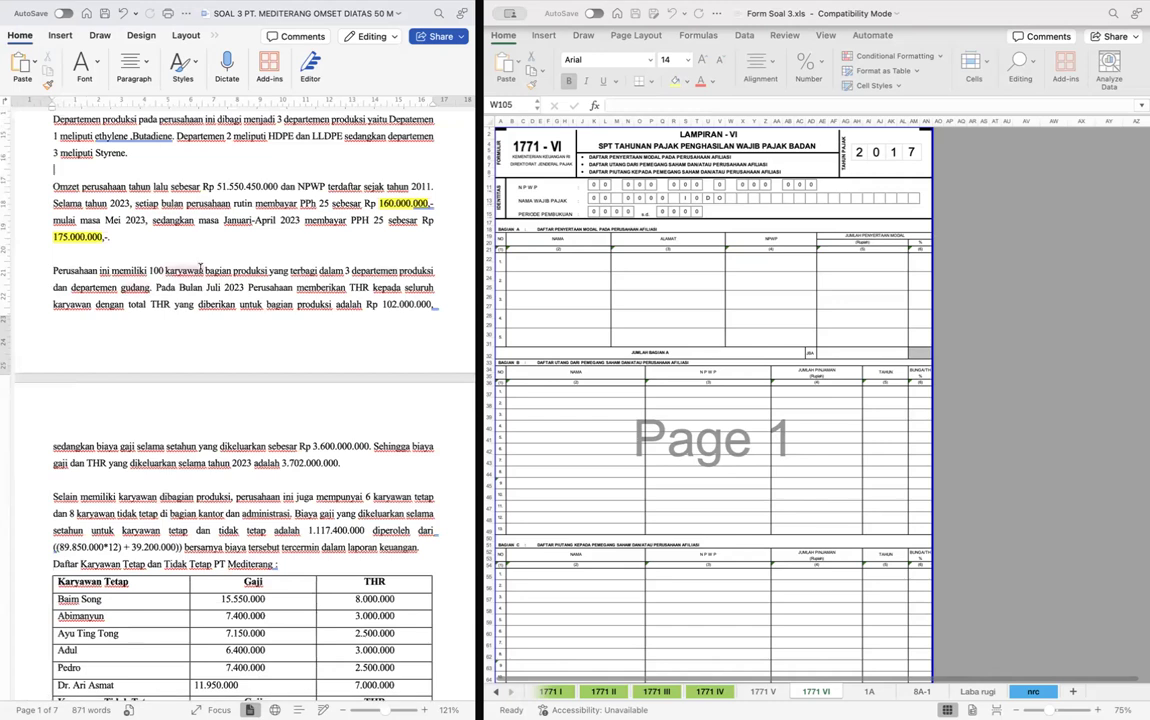
pyautogui.scroll(-2, 210, 260)
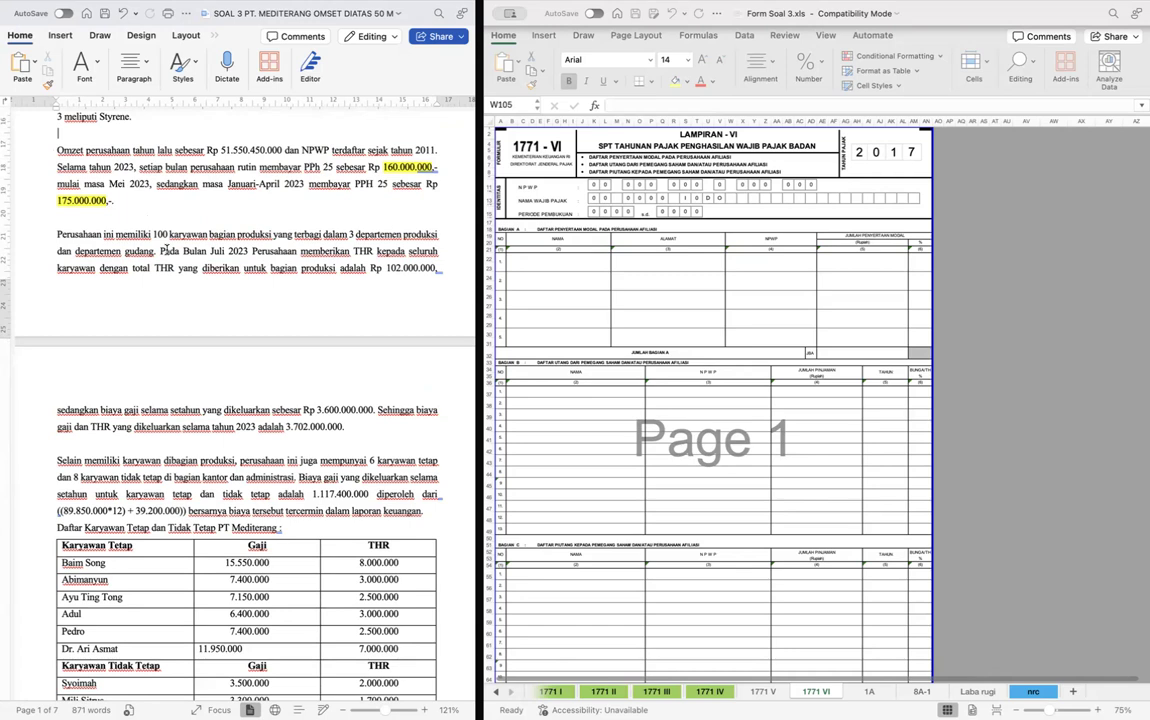
pyautogui.scroll(-3, 165, 251)
pyautogui.moveTo(268, 313); pyautogui.dragTo(355, 315)
pyautogui.click(95, 65)
pyautogui.click(170, 126)
pyautogui.click(210, 316)
# - Review the employee salary table, the 2023 income details, the cost of goods sold and the administrative expense table
pyautogui.scroll(-2, 210, 316)
pyautogui.scroll(-3, 240, 350)
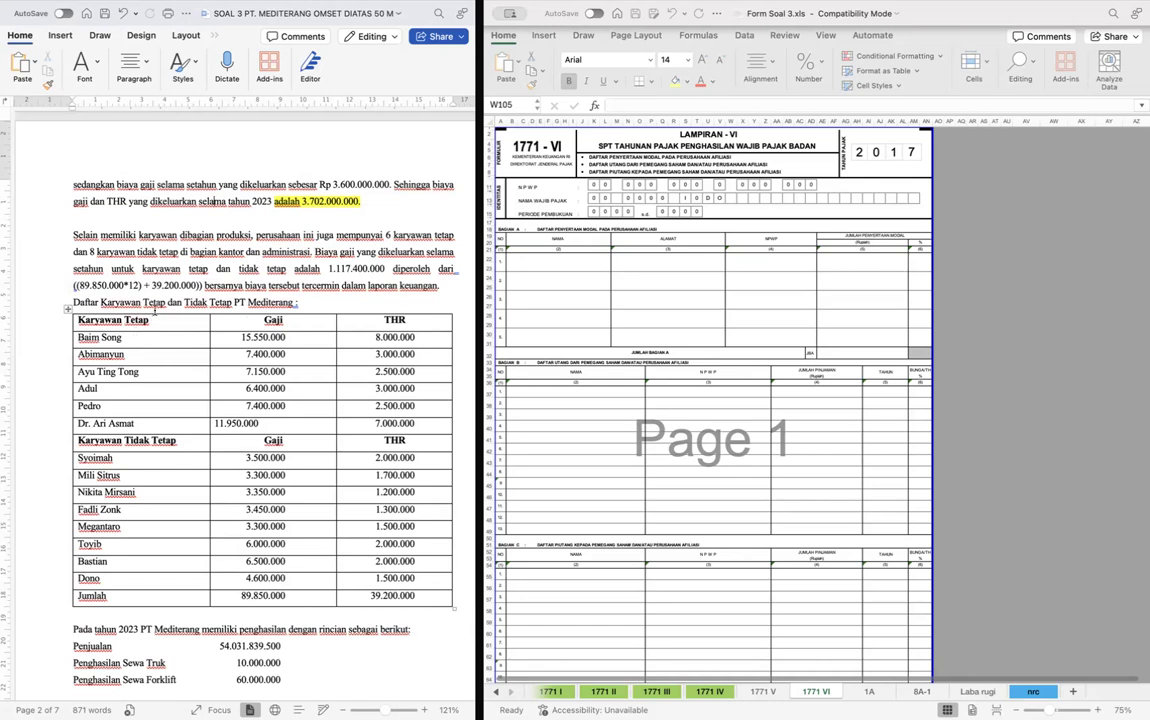
pyautogui.scroll(-3, 220, 243)
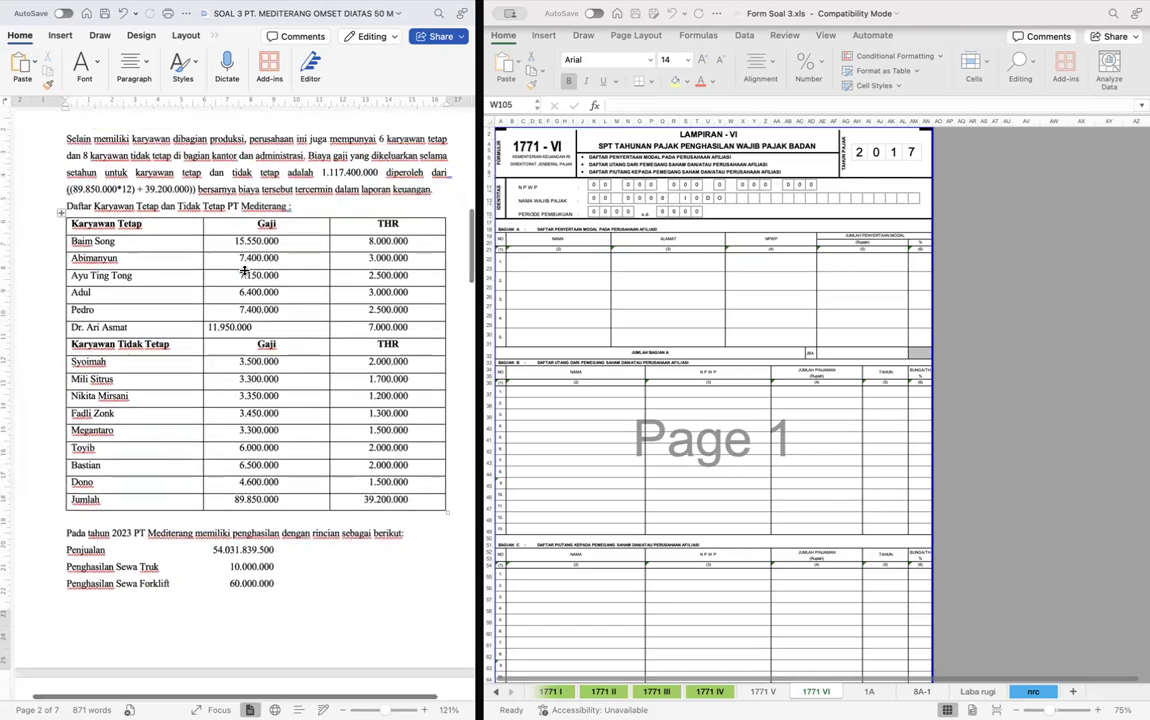
pyautogui.scroll(1, 262, 300)
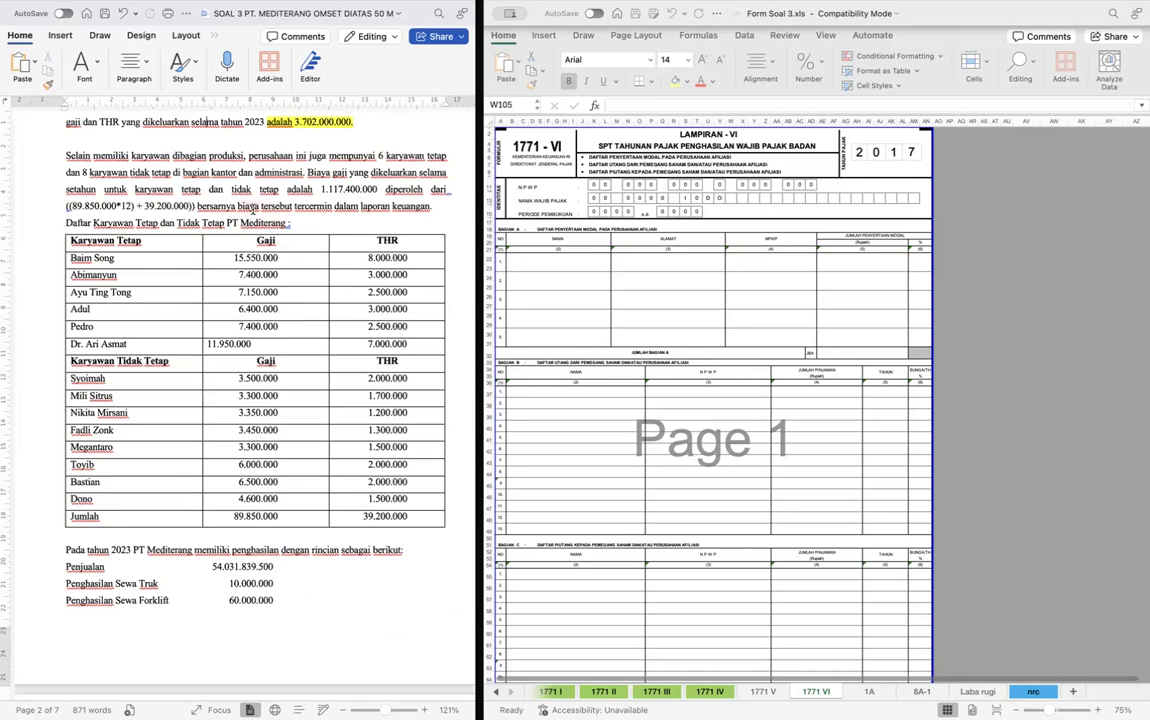
pyautogui.scroll(-3, 252, 209)
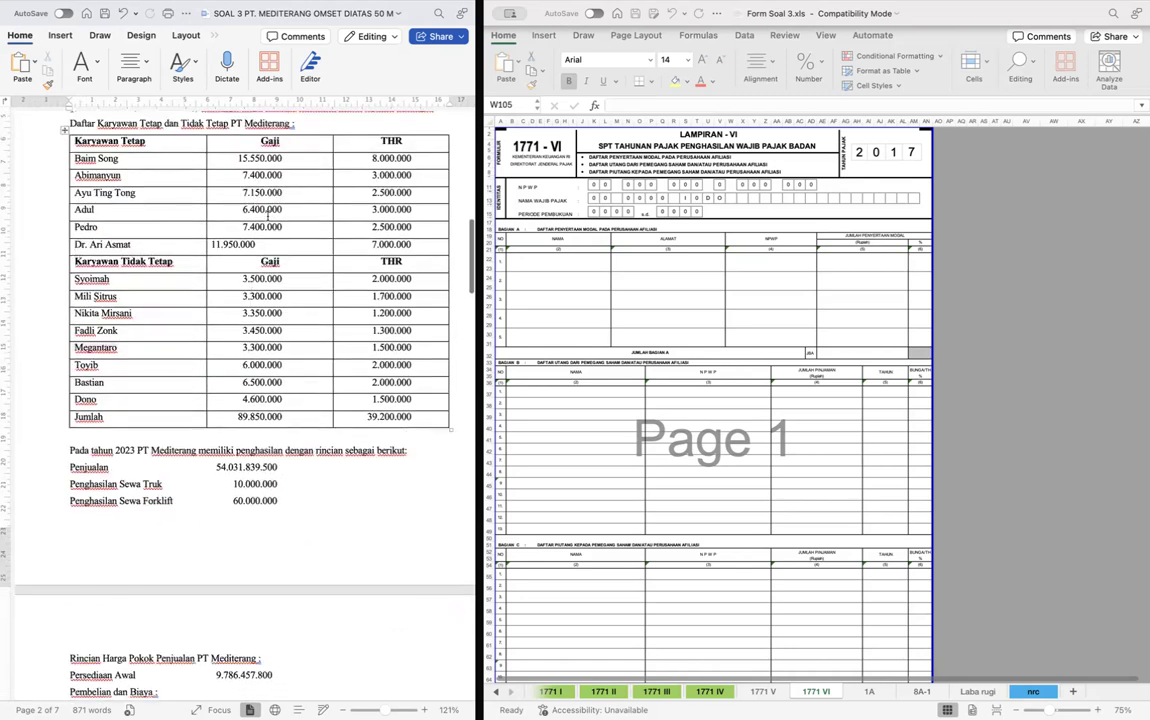
pyautogui.scroll(-1, 208, 320)
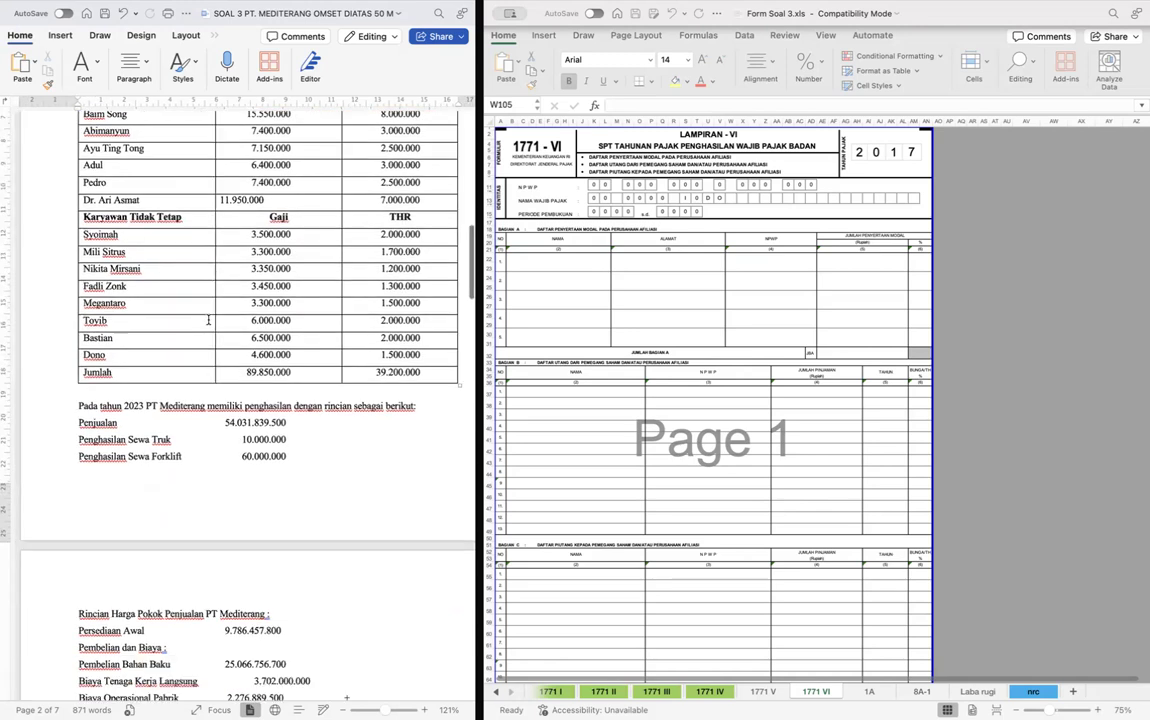
pyautogui.scroll(-3, 208, 320)
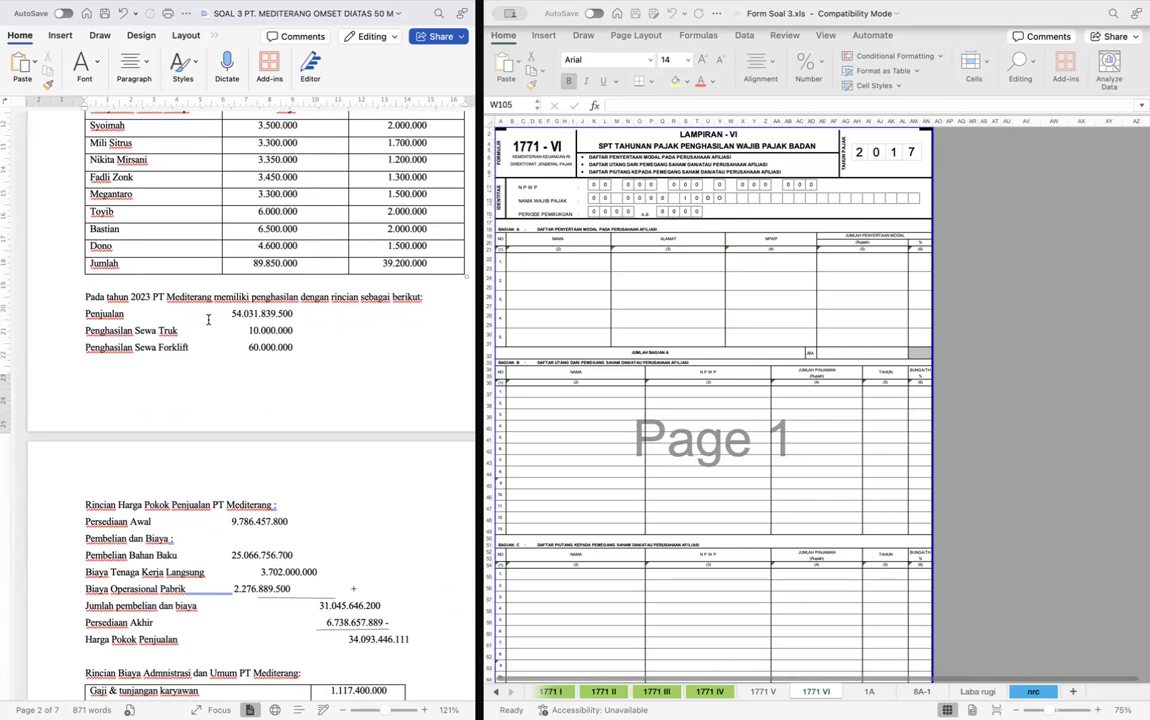
pyautogui.scroll(-4, 208, 320)
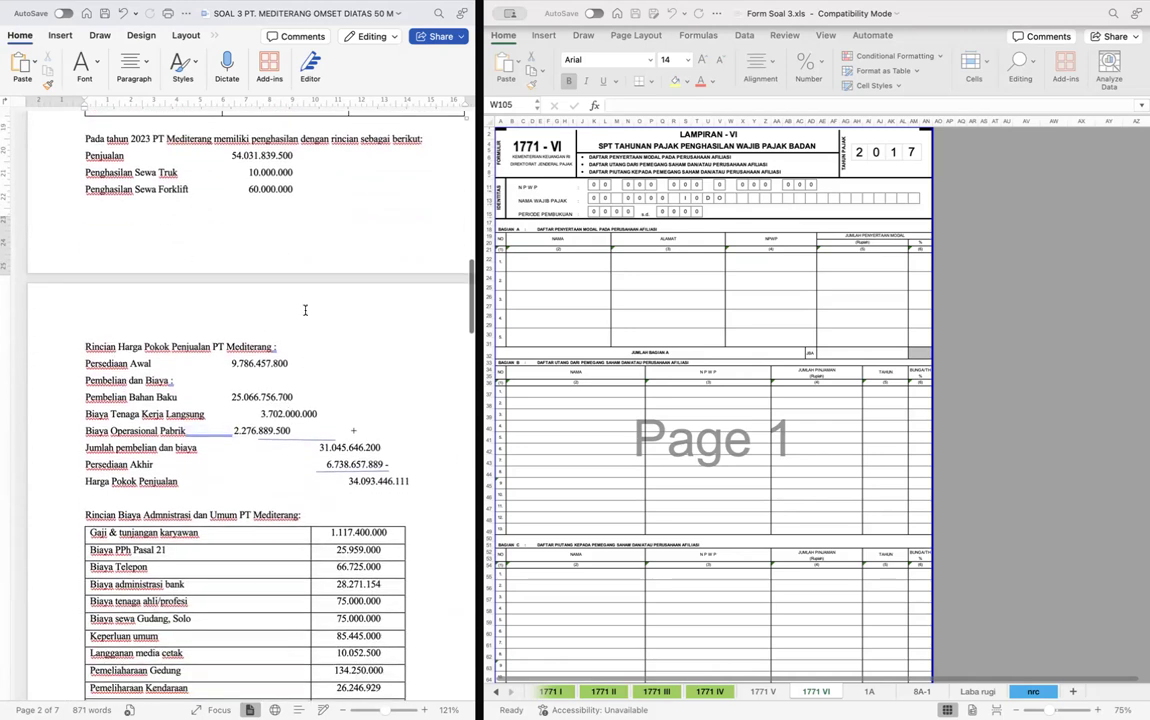
pyautogui.scroll(-3, 223, 393)
pyautogui.scroll(-2, 223, 393)
pyautogui.scroll(-8, 200, 430)
pyautogui.scroll(-1, 183, 447)
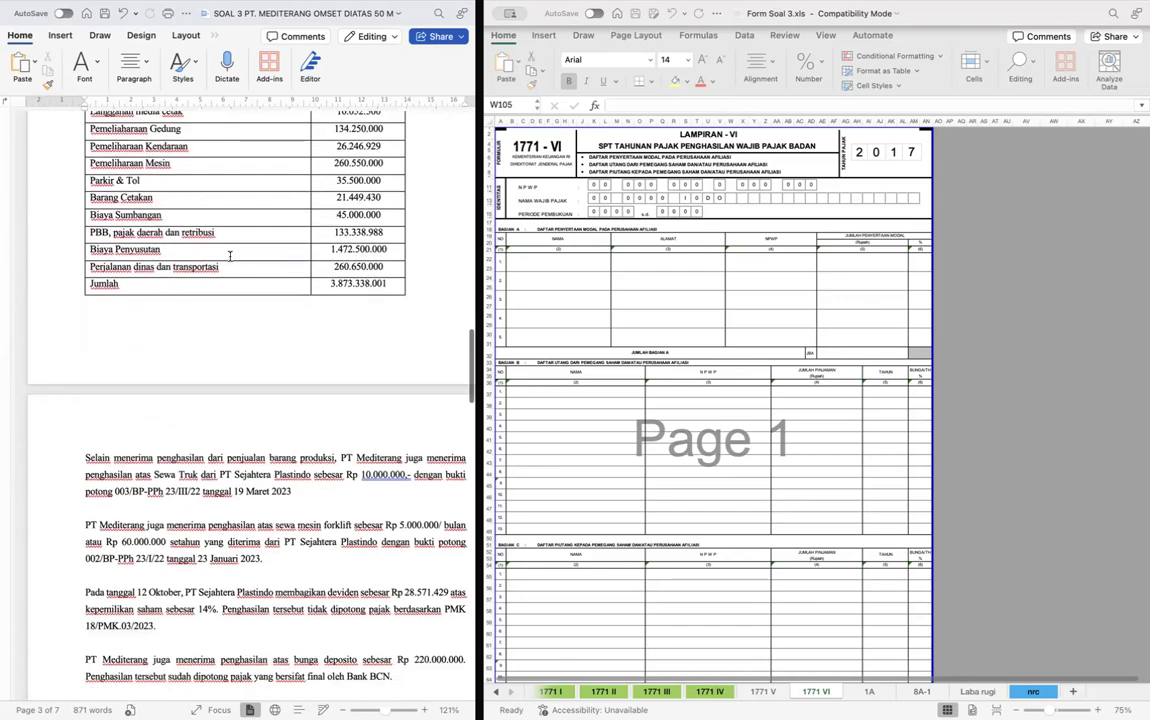
# - Highlight the truck rental income amount 10.000.000 in yellow in the paragraph on other income
pyautogui.scroll(-5, 230, 257)
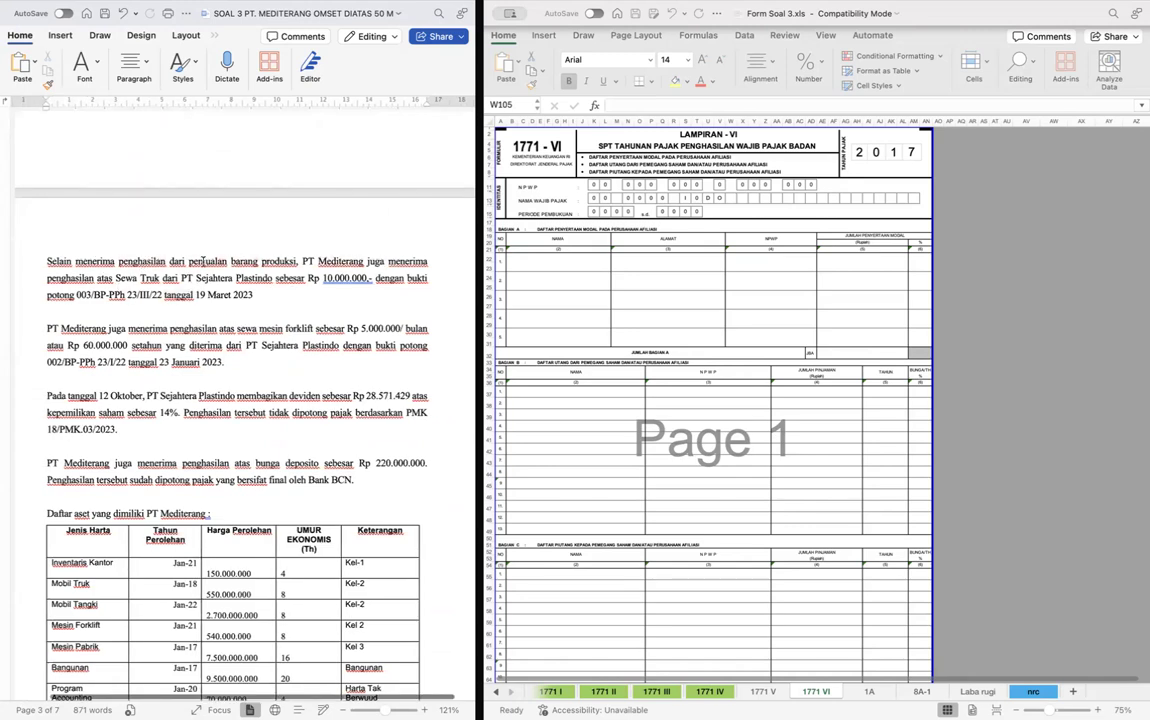
pyautogui.doubleClick(322, 278)
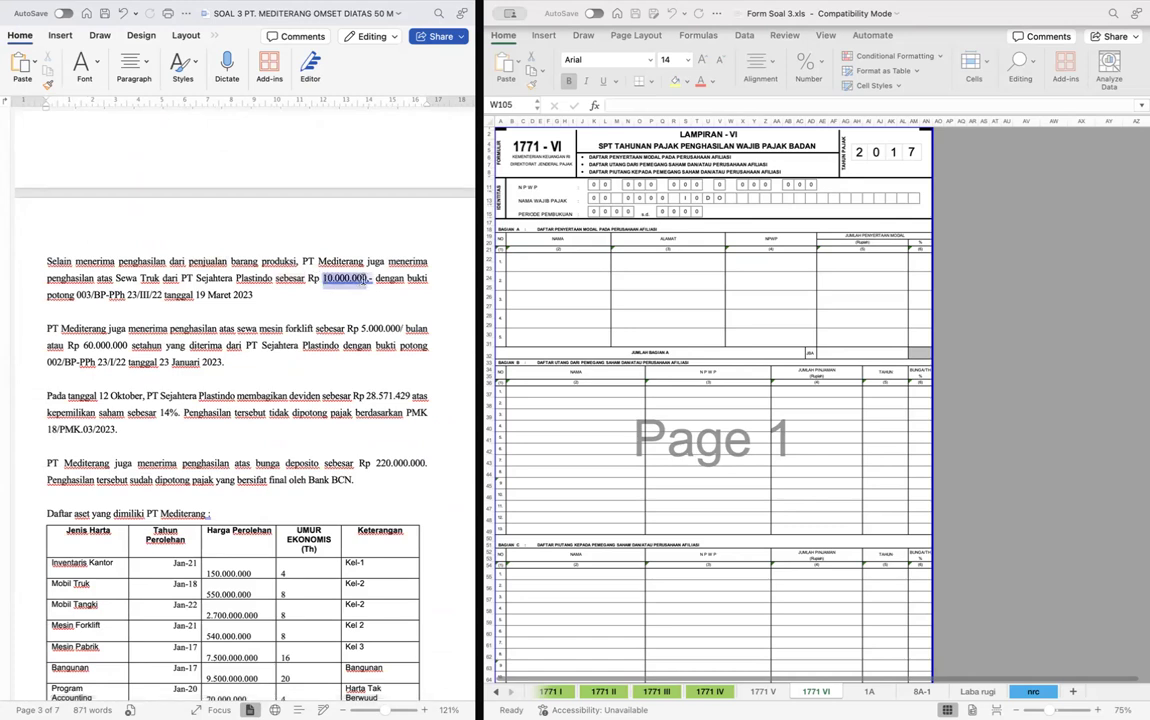
pyautogui.click(86, 61)
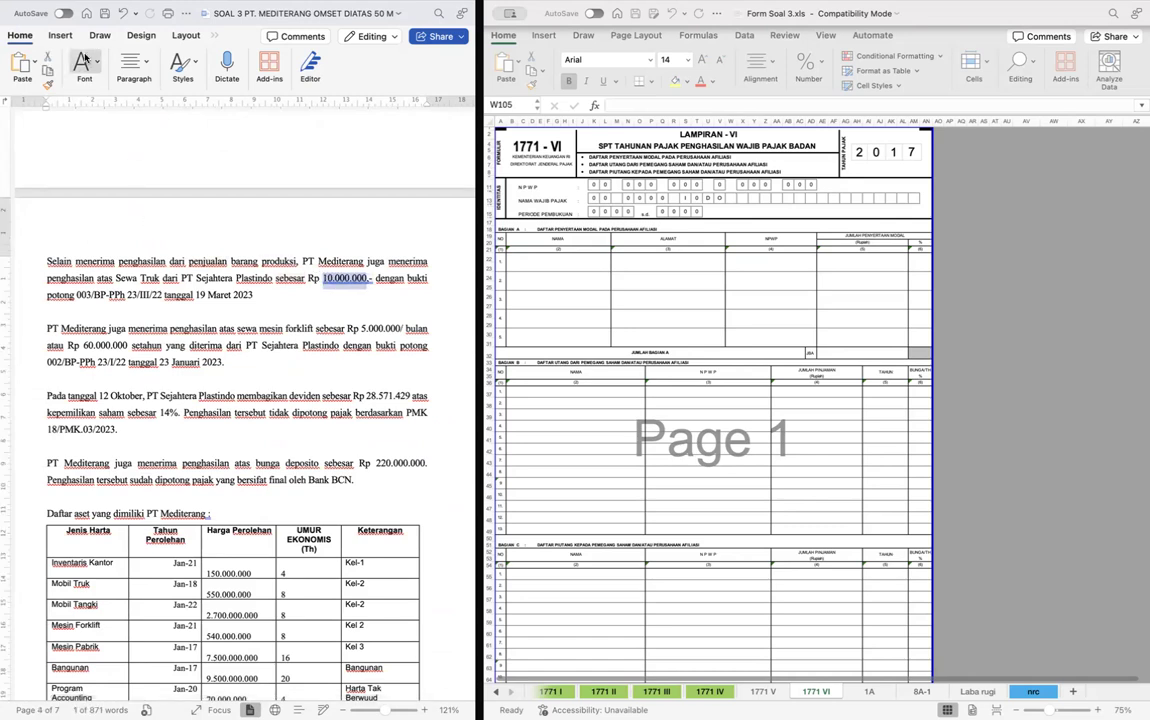
pyautogui.click(170, 121)
pyautogui.click(281, 299)
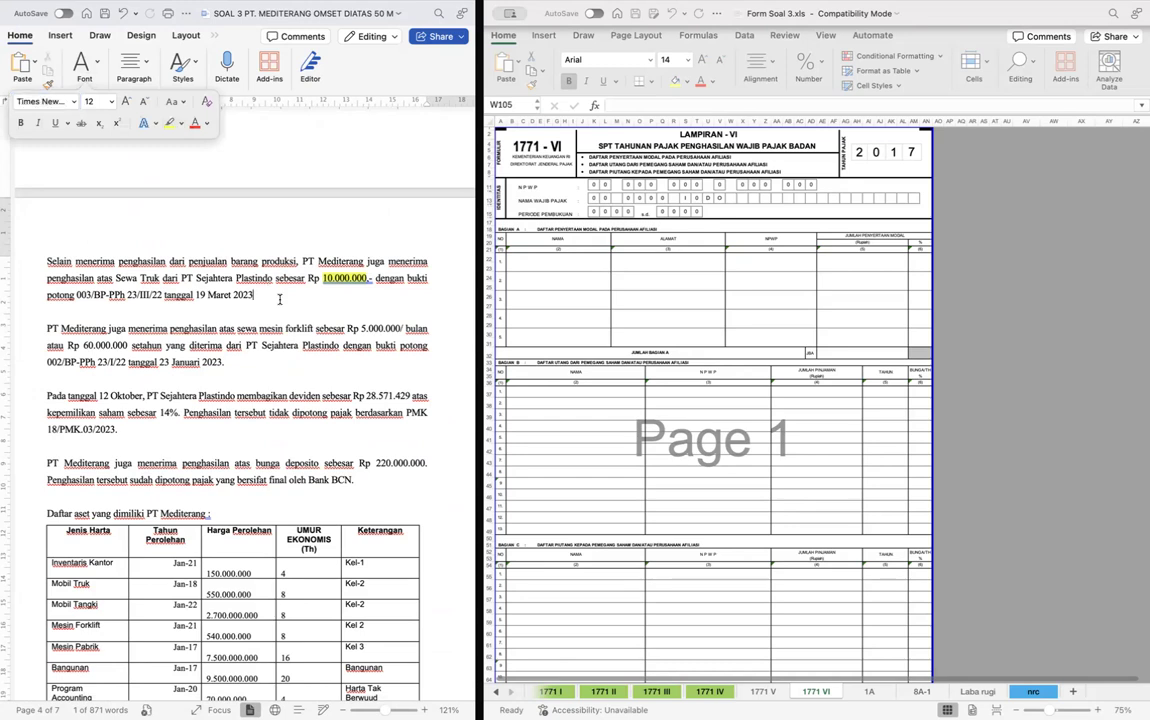
# - Highlight "5.000.000/ bulan atau Rp 60.000.000 setahun" in yellow in the forklift rental paragraph
pyautogui.scroll(-1, 281, 299)
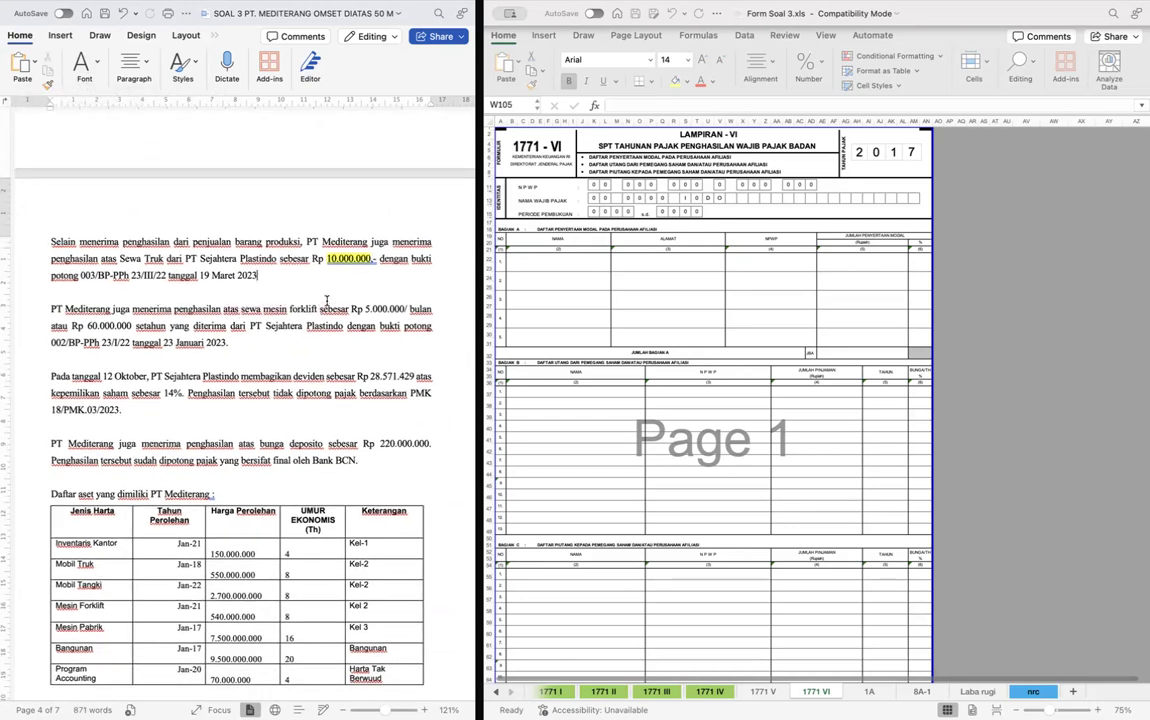
pyautogui.moveTo(351, 310); pyautogui.dragTo(163, 326)
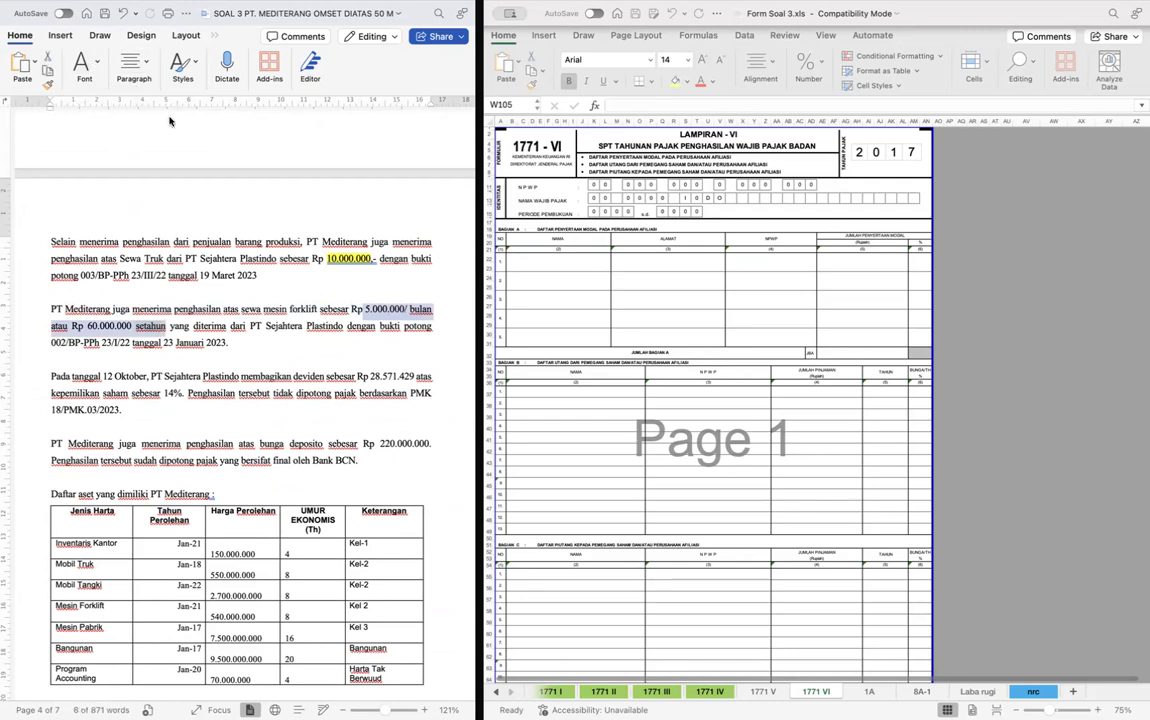
pyautogui.click(170, 120)
pyautogui.scroll(-1, 253, 356)
pyautogui.click(192, 308)
# - Highlight the dividend amount 28.571.429 in yellow in the PT Sejahtera Plastindo dividend paragraph
pyautogui.scroll(-1, 192, 308)
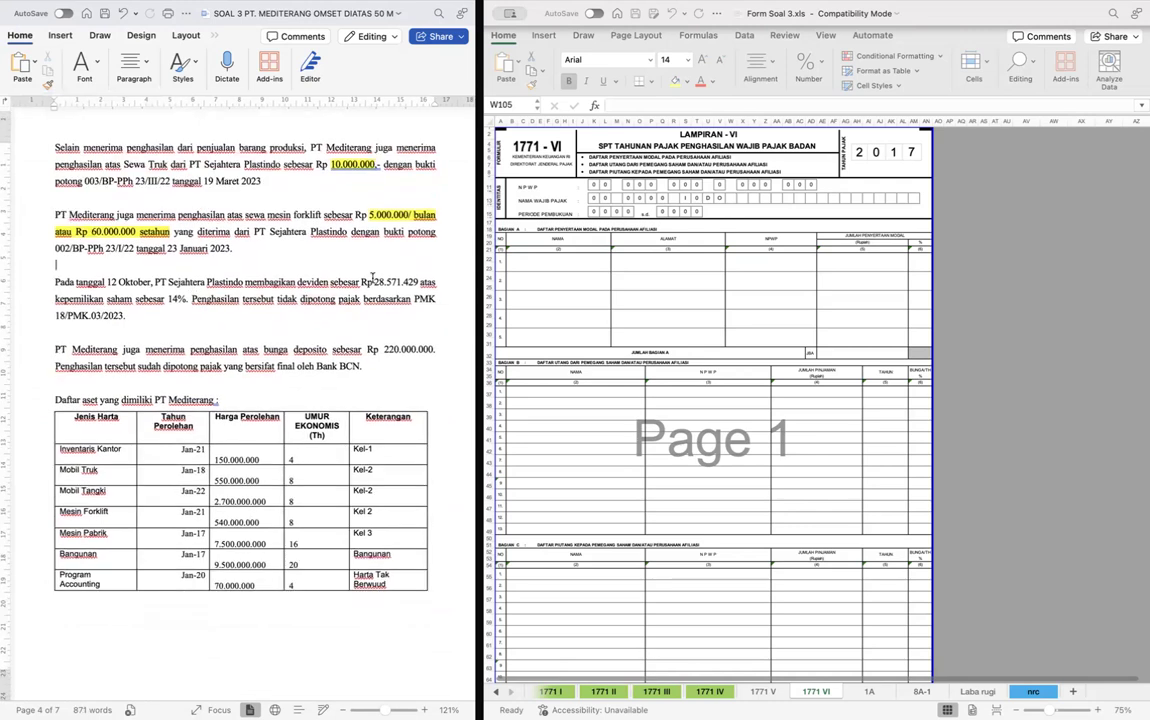
pyautogui.moveTo(375, 282); pyautogui.dragTo(419, 281)
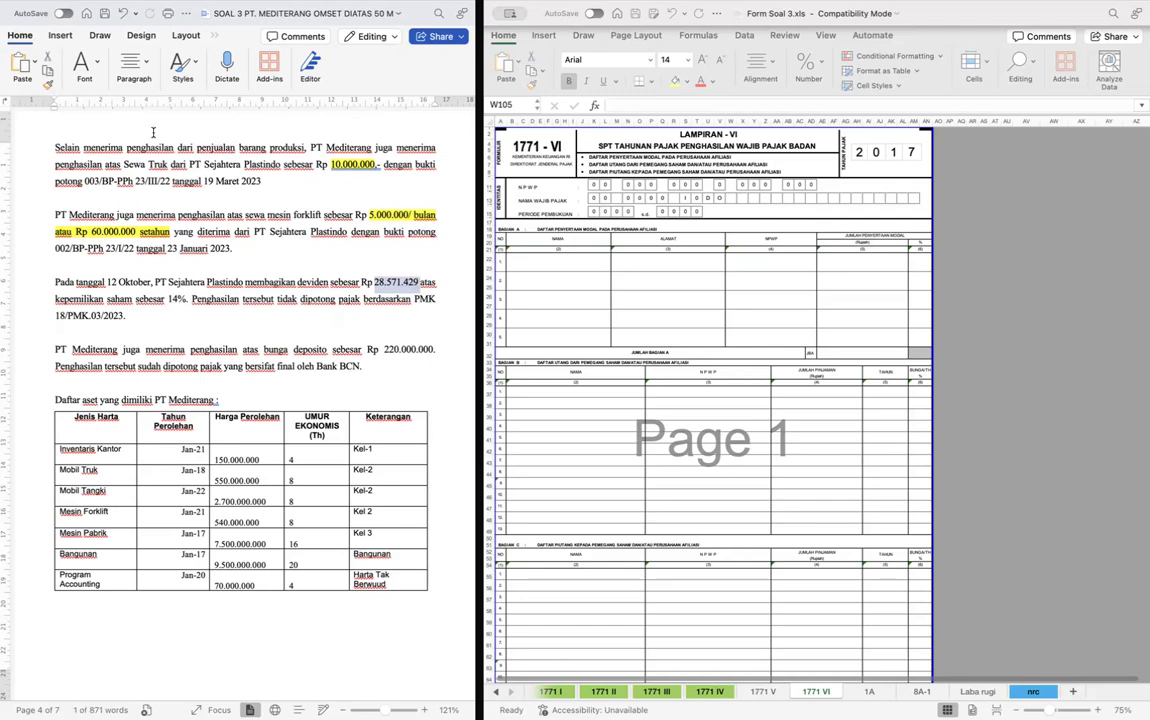
pyautogui.click(88, 68)
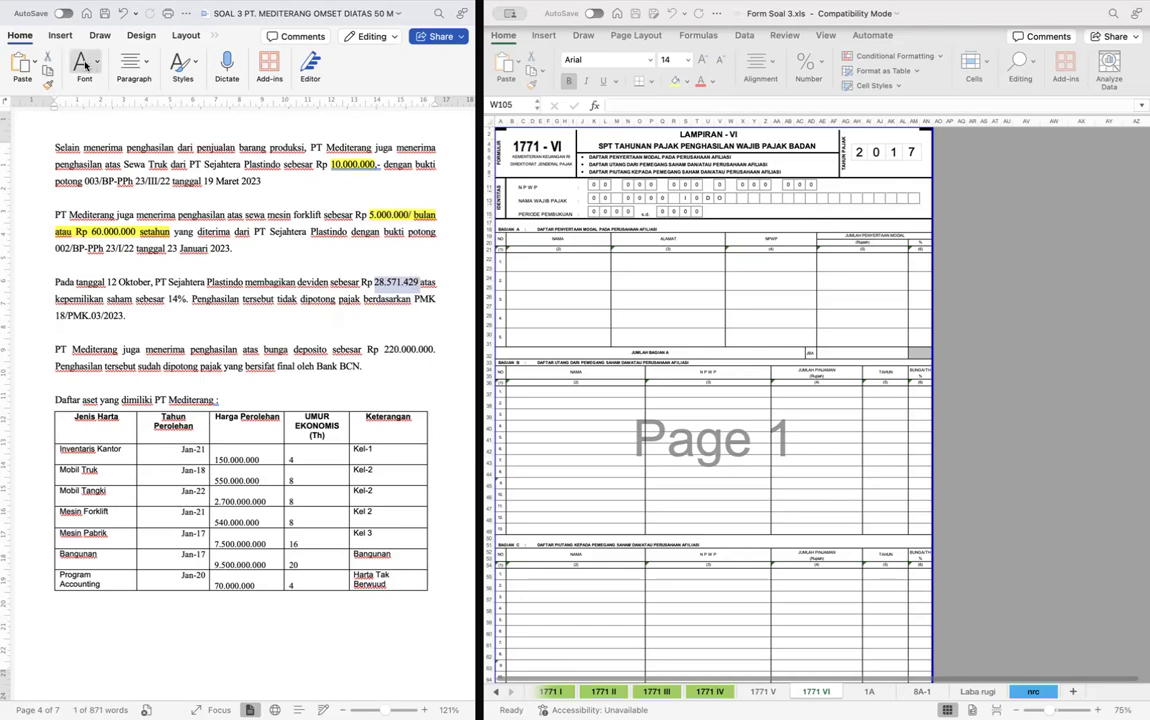
pyautogui.click(169, 123)
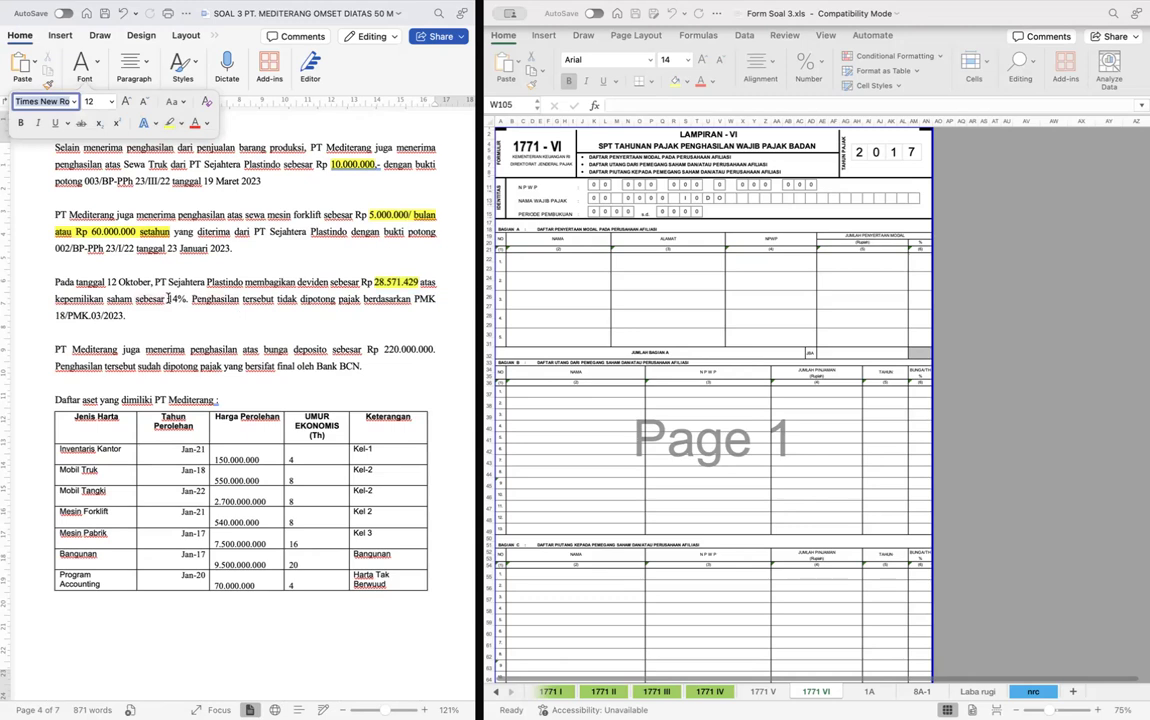
# - Highlight the deposit interest amount "Rp 220.000.000" in yellow in the Bank BCN paragraph
pyautogui.scroll(-3, 199, 297)
pyautogui.scroll(-3, 199, 297)
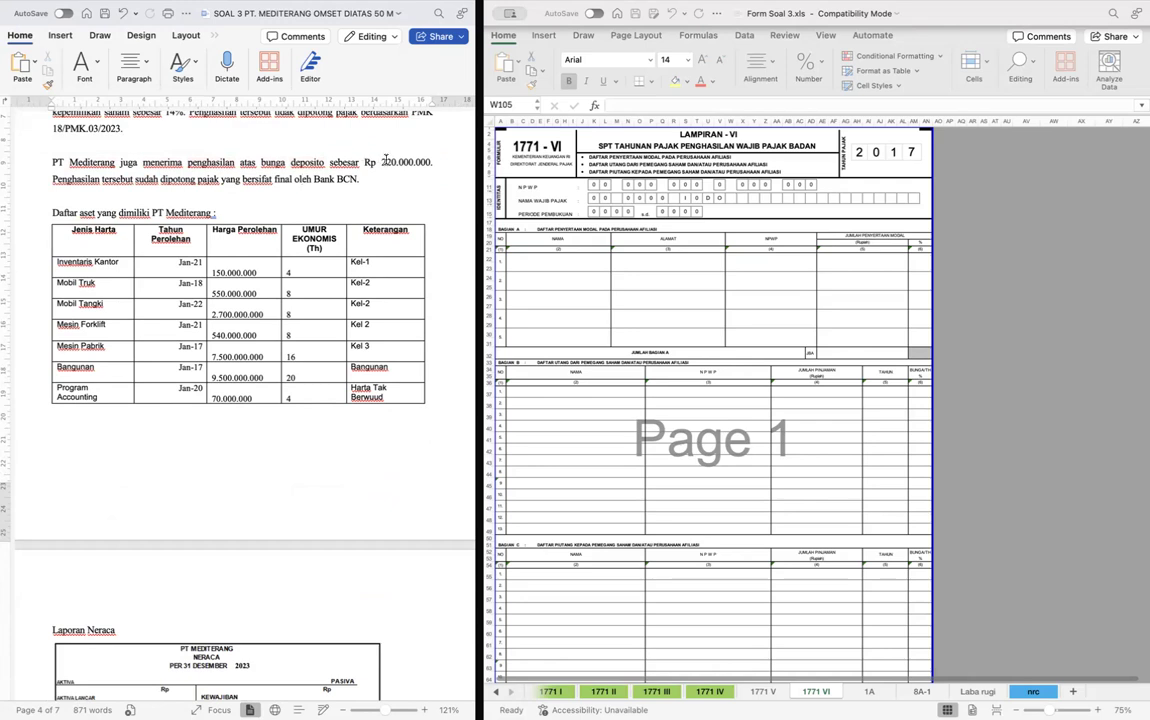
pyautogui.moveTo(381, 162)
pyautogui.mouseDown()
pyautogui.moveTo(405, 160)
pyautogui.moveTo(380, 140)
pyautogui.moveTo(363, 162)
pyautogui.mouseUp()
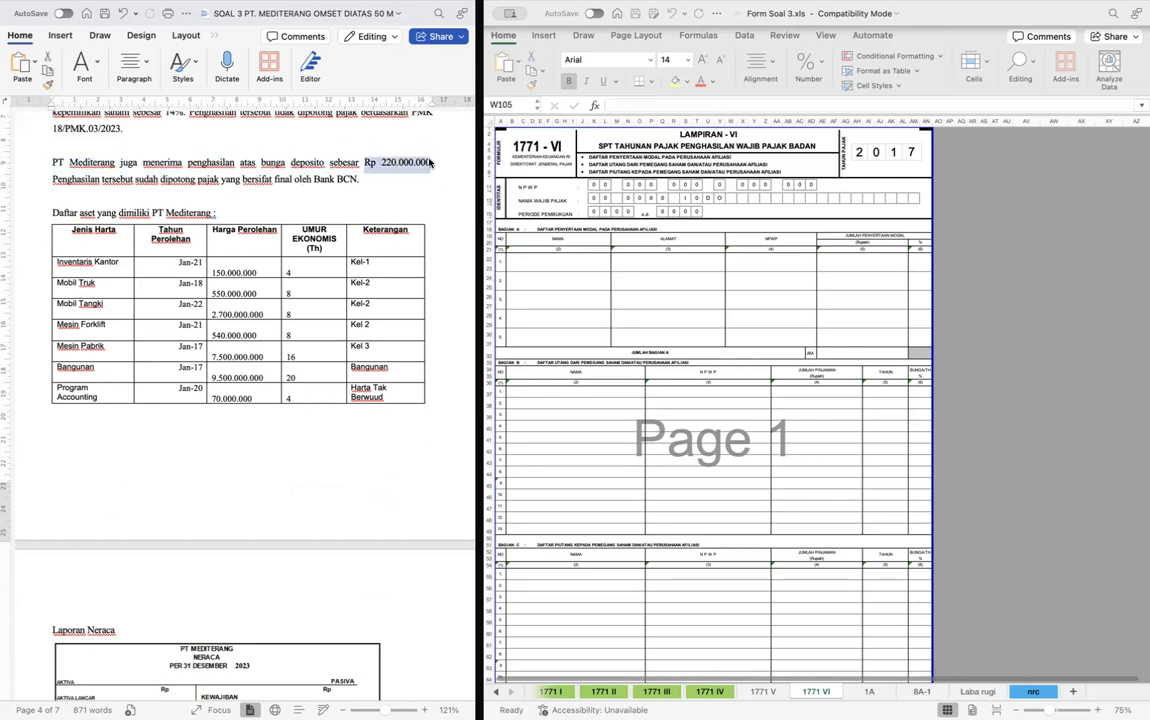
pyautogui.click(83, 65)
pyautogui.click(164, 118)
pyautogui.click(433, 221)
# - Review the asset list, the balance sheet, the shareholder and management tables, and the task request at the end of the case
pyautogui.scroll(-3, 433, 221)
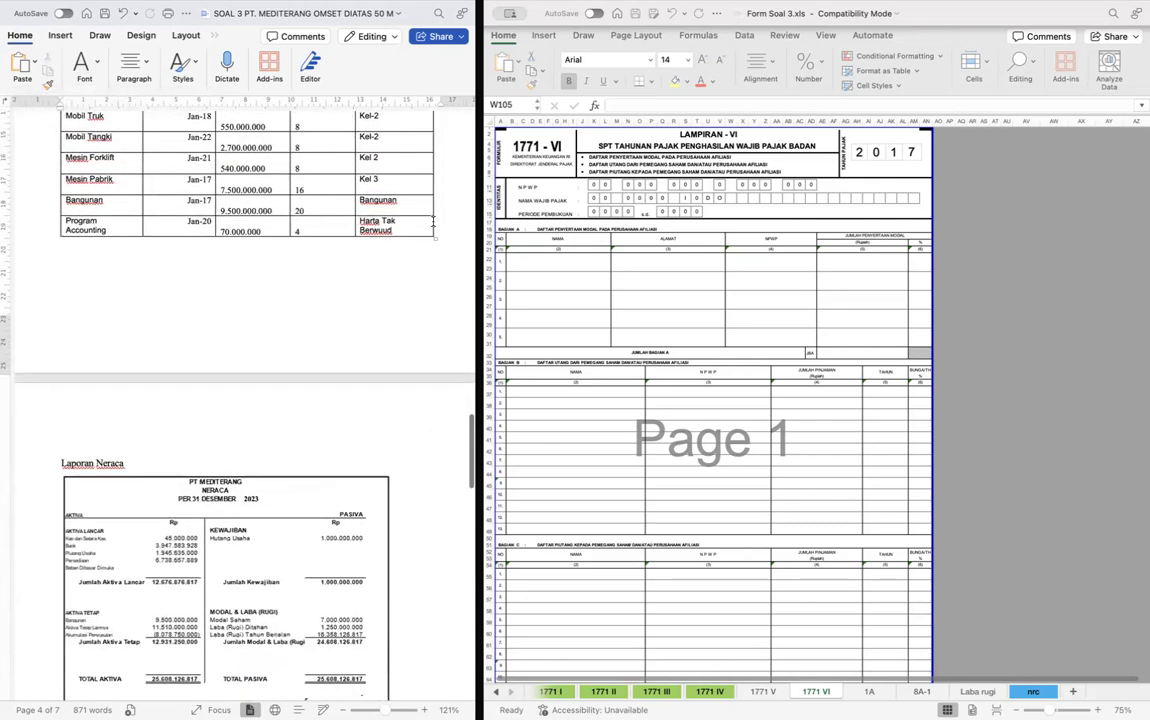
pyautogui.scroll(4, 433, 221)
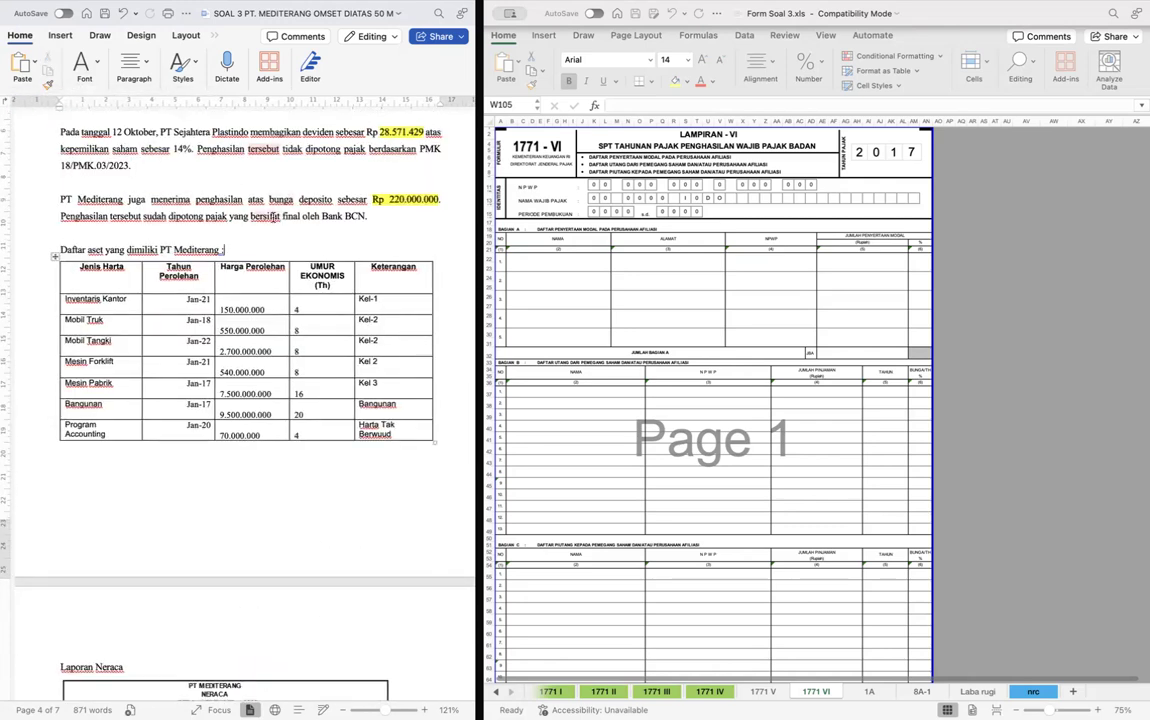
pyautogui.scroll(-8, 242, 217)
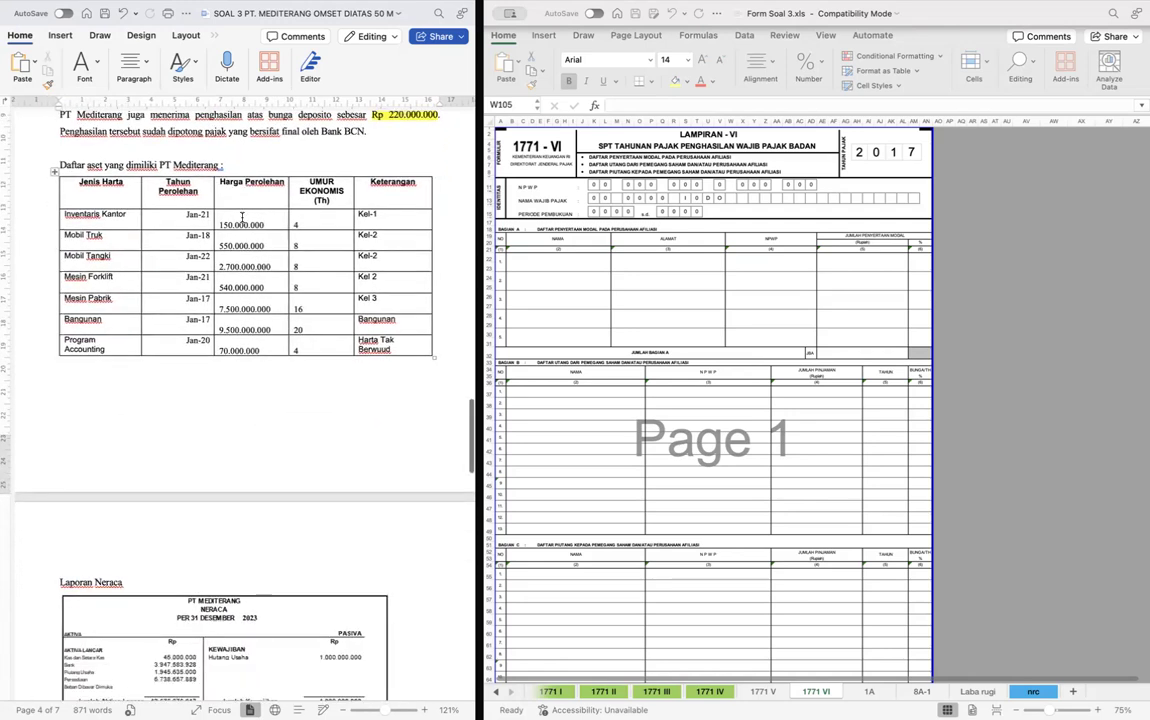
pyautogui.scroll(-3, 242, 217)
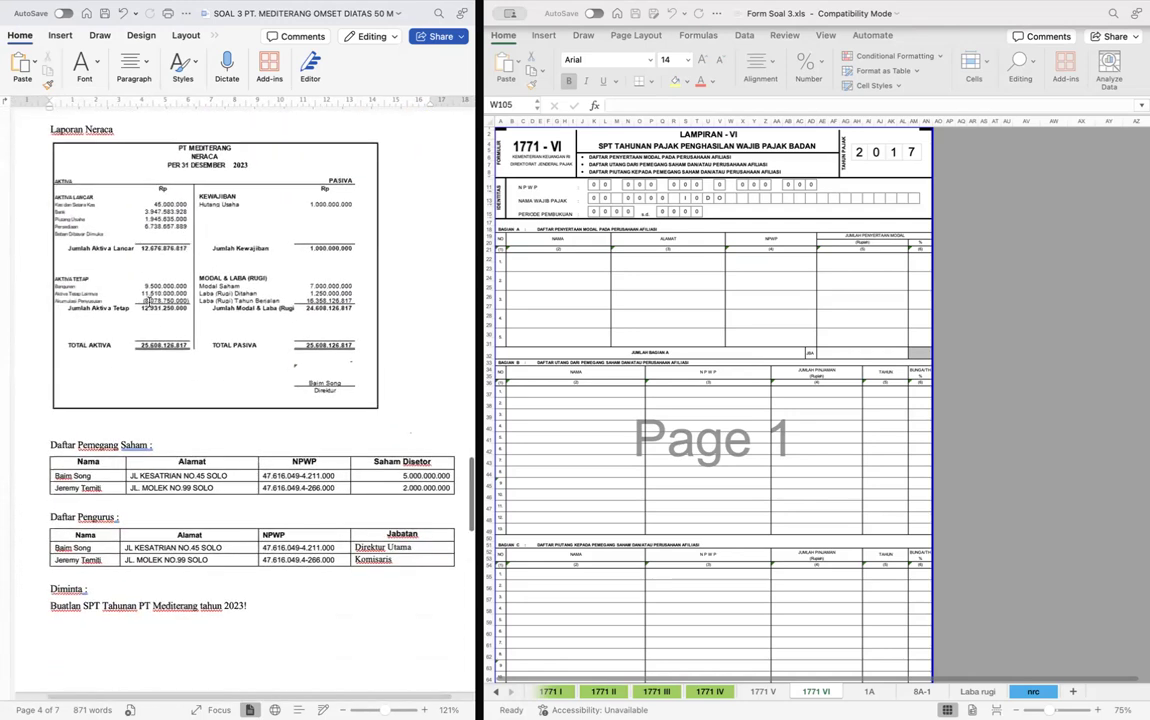
pyautogui.scroll(-5, 118, 315)
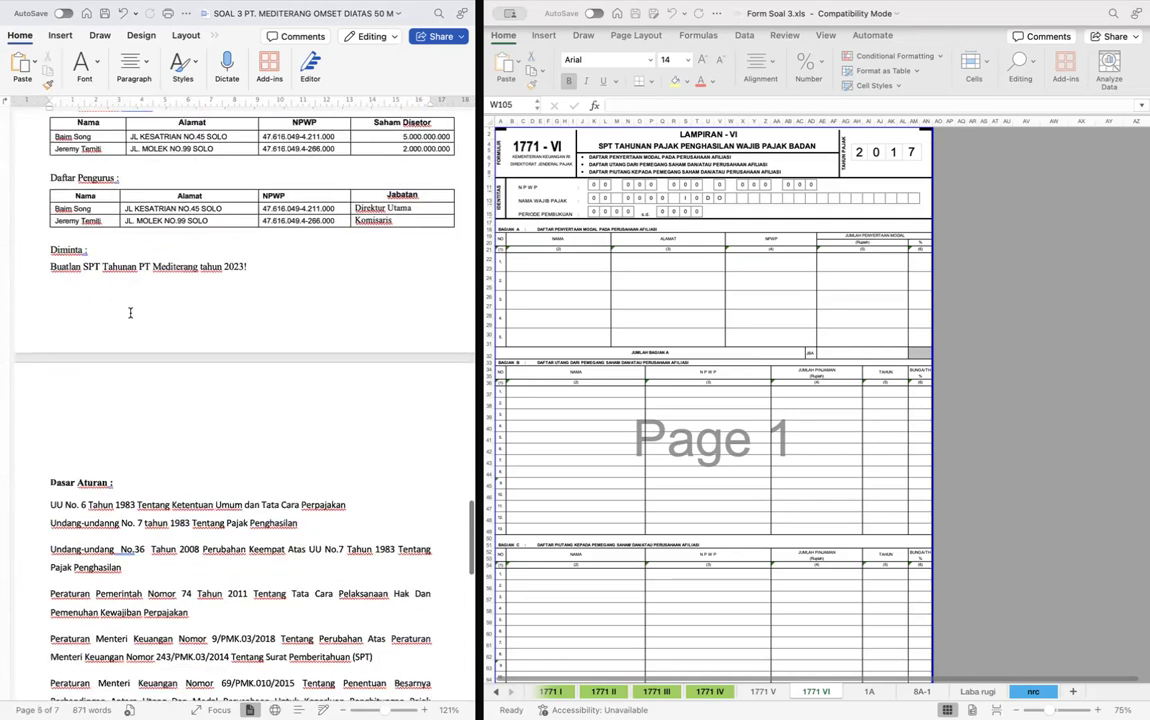
pyautogui.scroll(3, 118, 315)
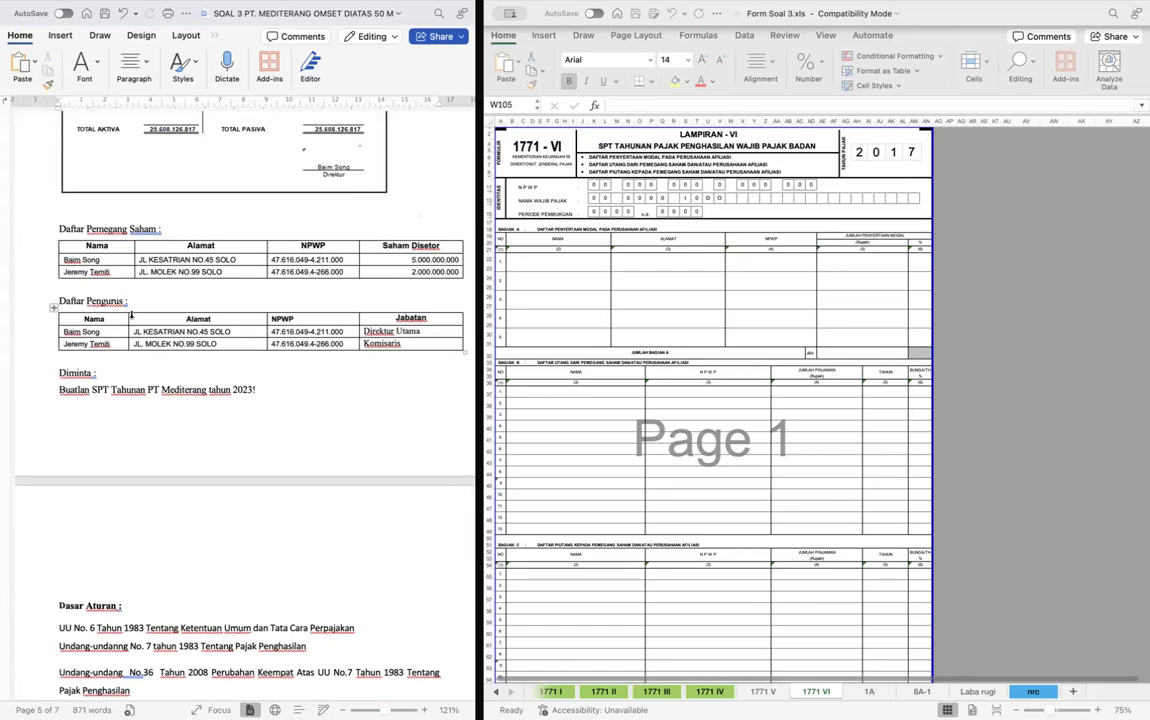
# - Add a blank worksheet after 1771 VI in the Form Soal 3 workbook in Excel and narrow its column A
pyautogui.scroll(5, 130, 318)
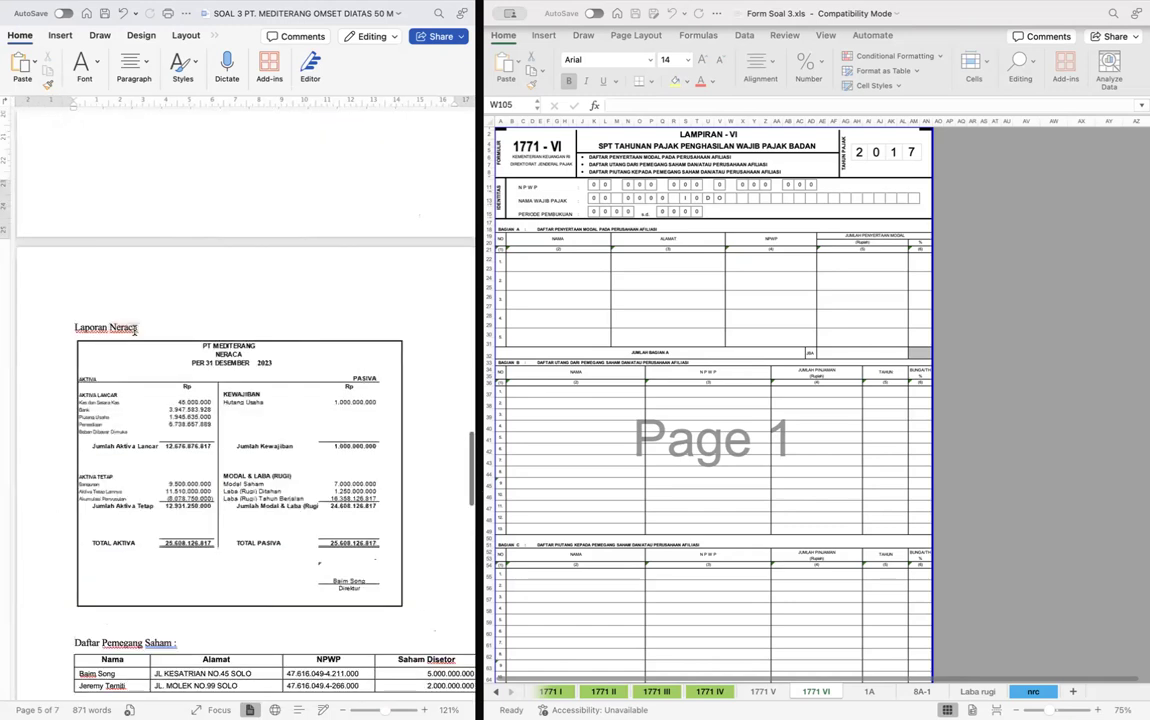
pyautogui.scroll(-1, 134, 330)
pyautogui.scroll(8, 134, 330)
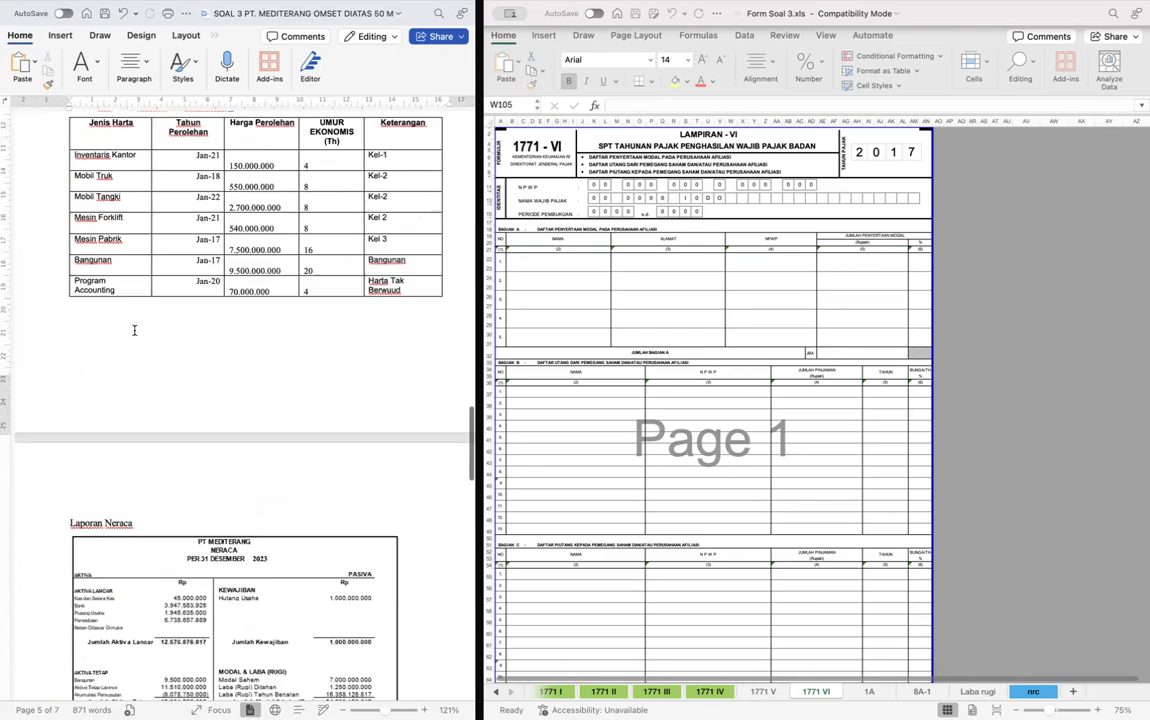
pyautogui.click(1072, 691)
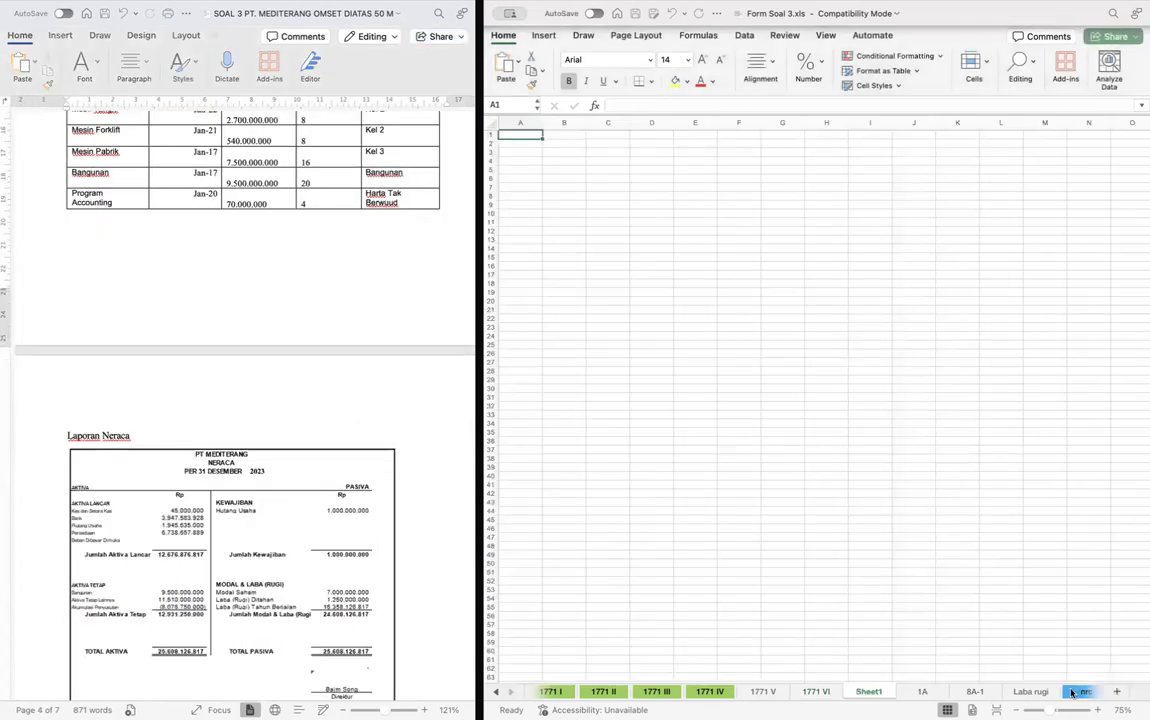
pyautogui.click(557, 143)
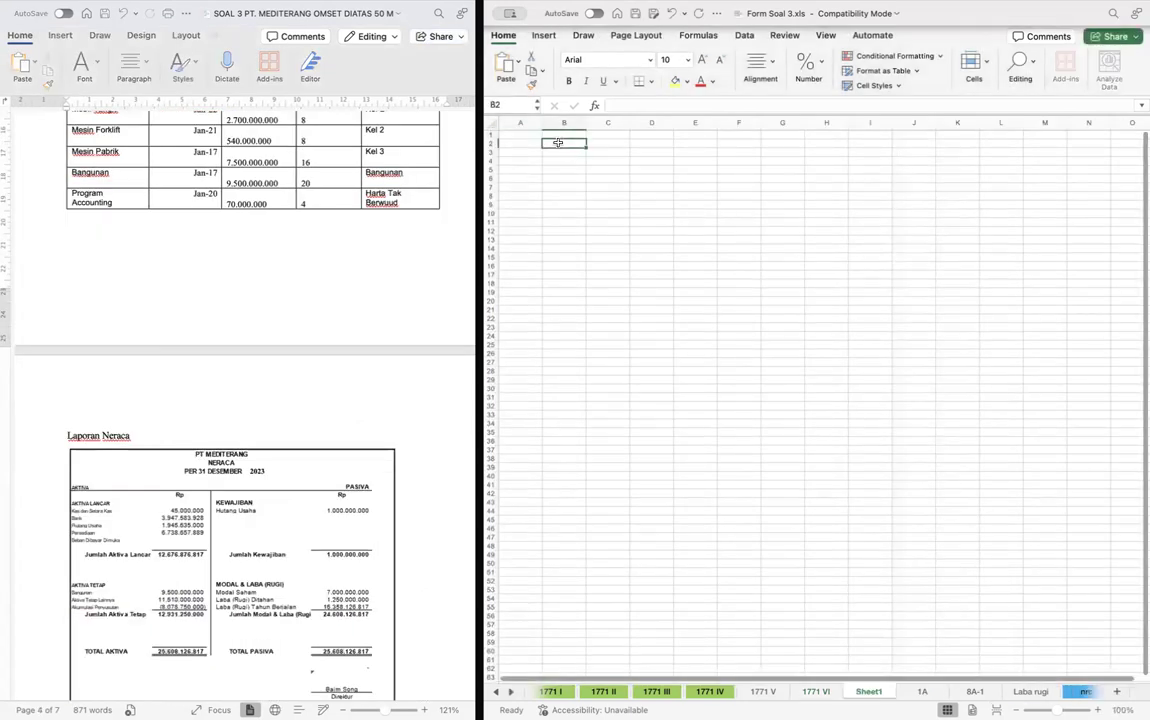
pyautogui.moveTo(543, 123); pyautogui.dragTo(520, 124)
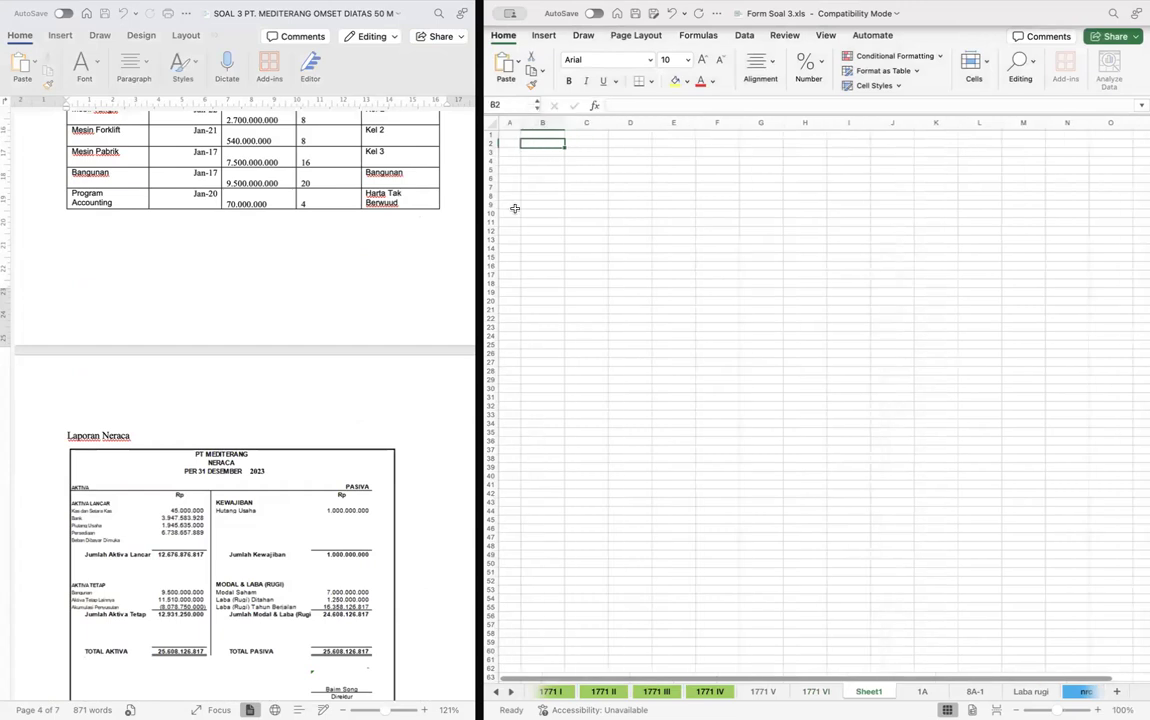
# - Copy the shareholder table (Daftar Pemegang Saham) from the Word case document into the new worksheet starting at B2
pyautogui.scroll(-10, 95, 392)
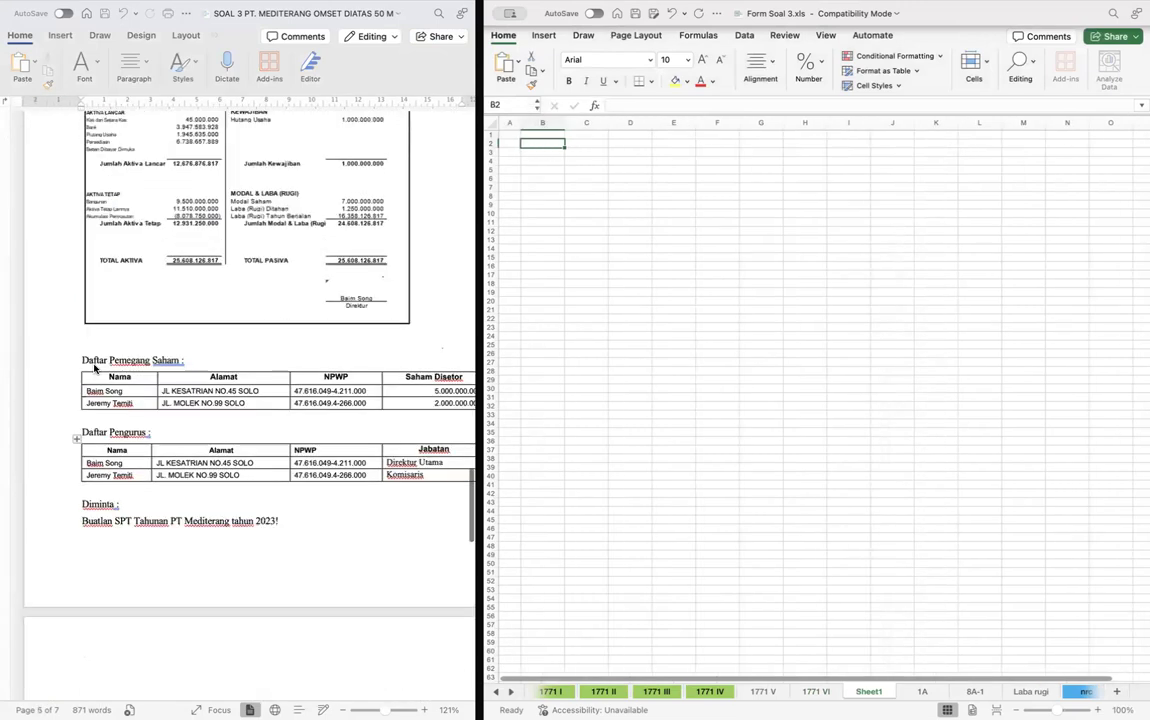
pyautogui.moveTo(84, 375); pyautogui.dragTo(446, 375)
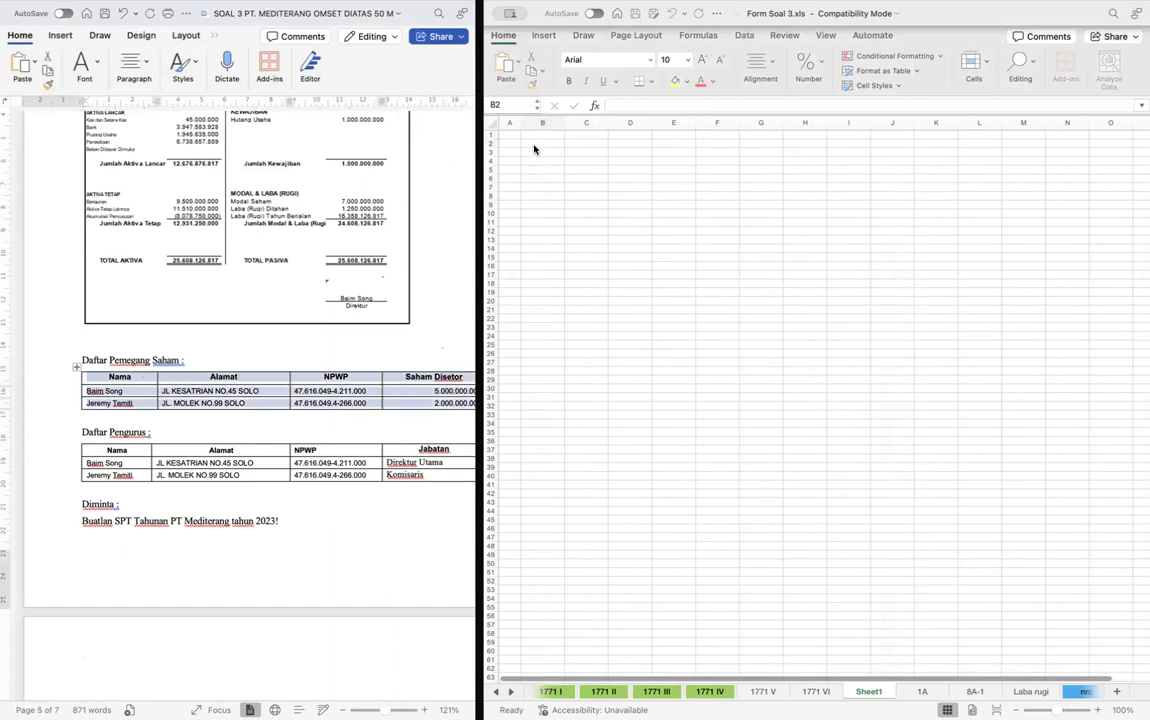
pyautogui.click(534, 148)
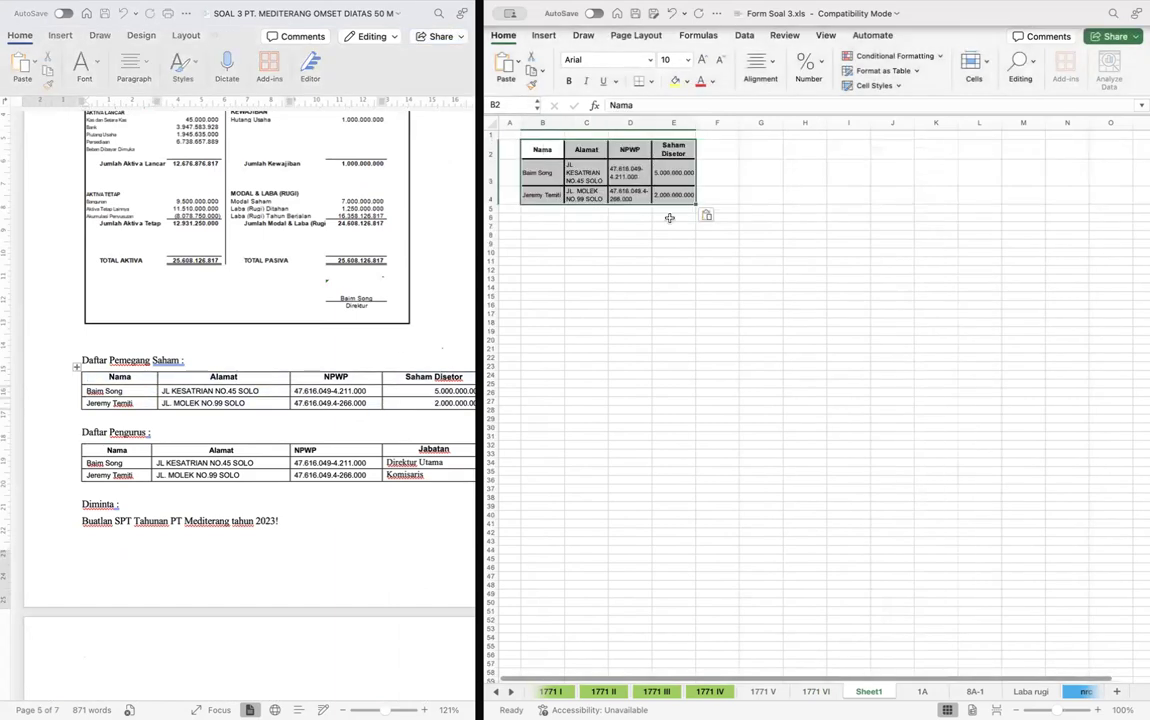
pyautogui.click(584, 172)
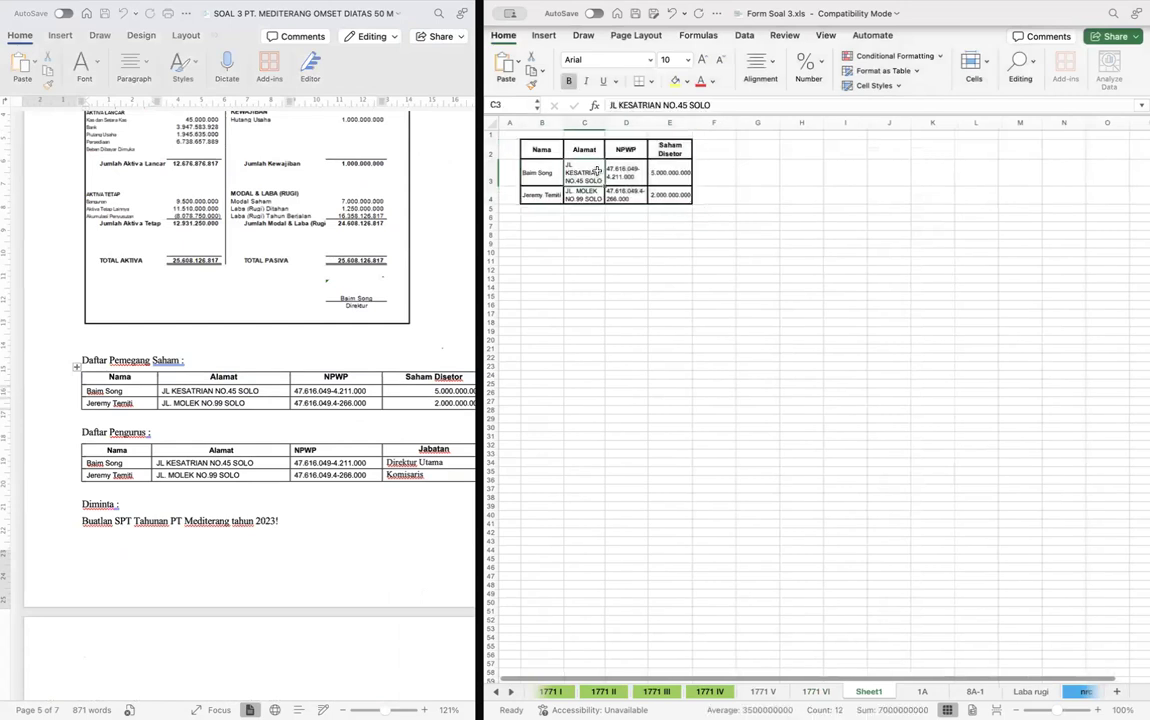
# - Copy the management table (Daftar Pengurus) from the case document into the worksheet starting at B7
pyautogui.click(98, 404)
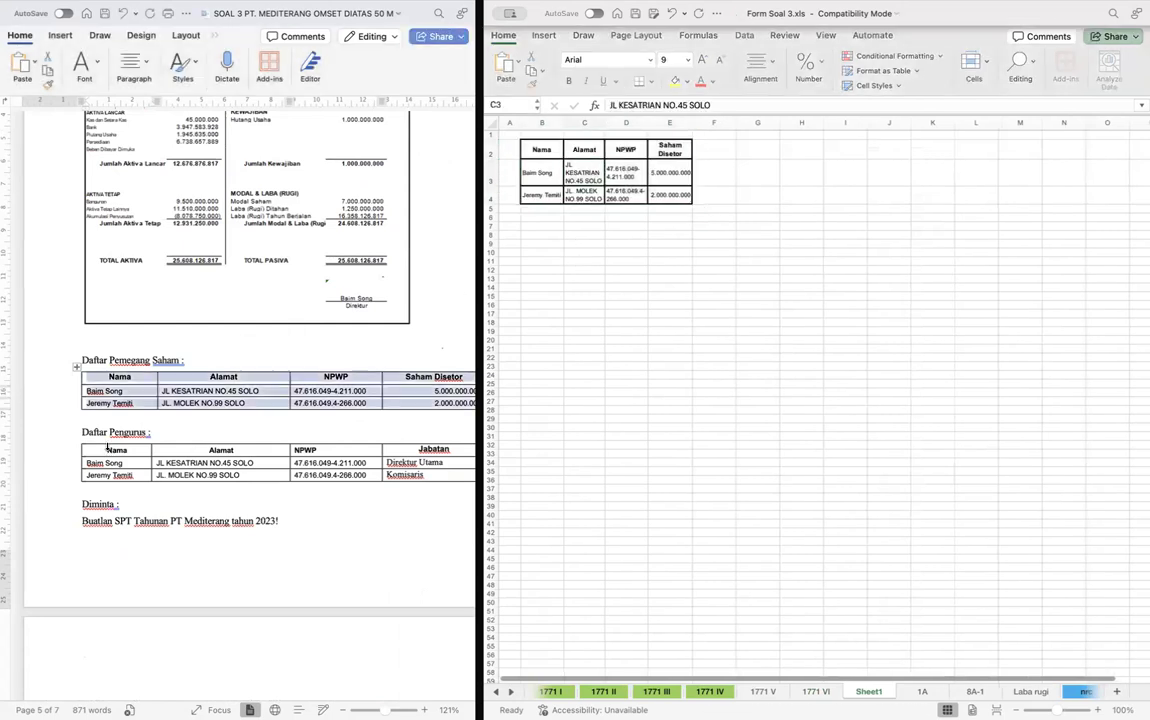
pyautogui.click(230, 437)
pyautogui.moveTo(95, 451); pyautogui.dragTo(424, 477)
pyautogui.press('cmd+c')
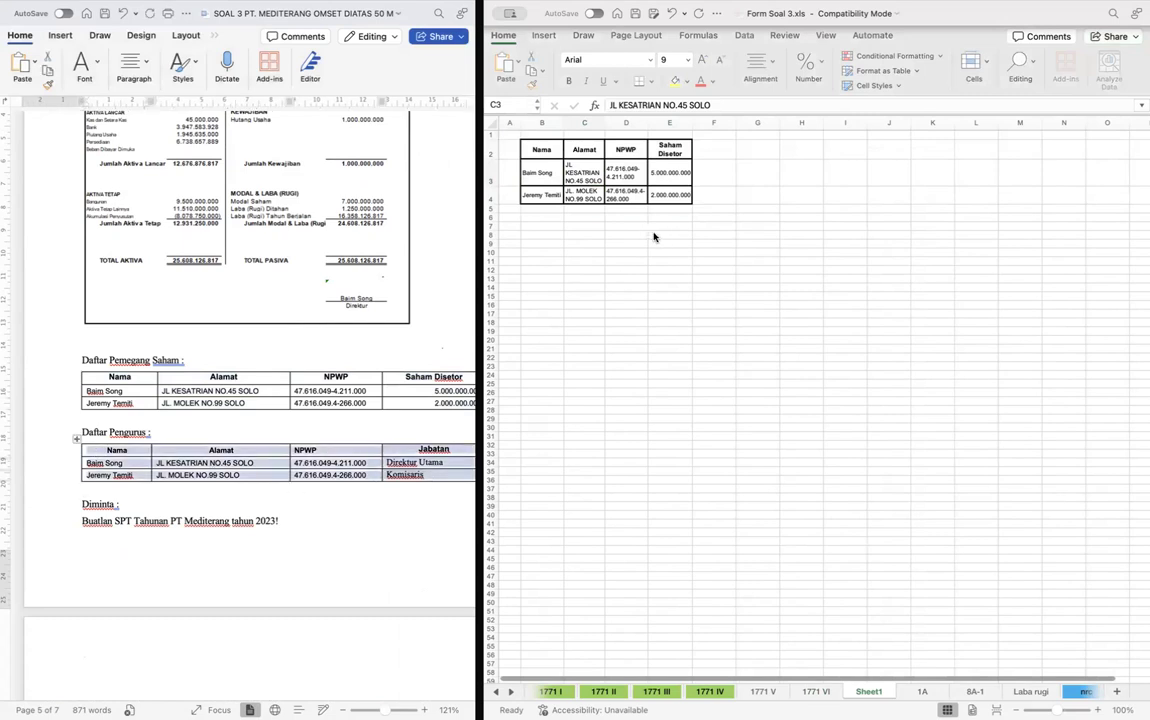
pyautogui.click(551, 229)
pyautogui.click(551, 229)
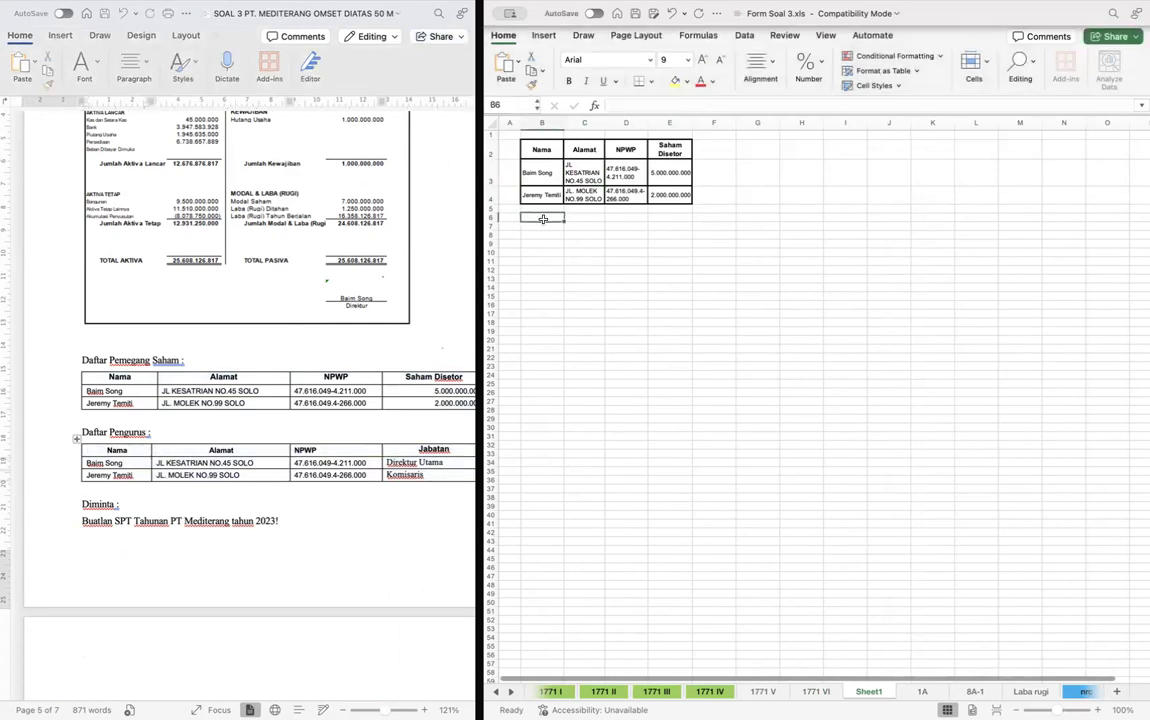
pyautogui.click(551, 229)
pyautogui.press('cmd+v')
# - Copy the PT Mediterang asset list from the case document into the worksheet starting at B12
pyautogui.scroll(6, 347, 276)
pyautogui.scroll(5, 347, 276)
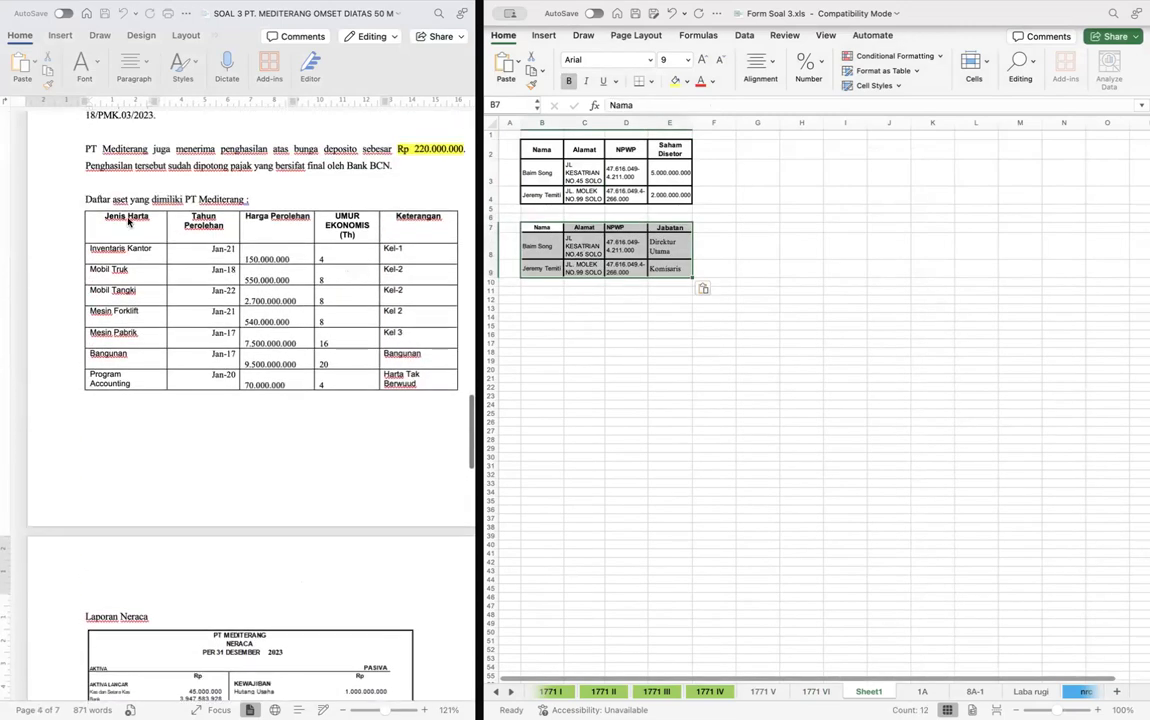
pyautogui.click(131, 231)
pyautogui.moveTo(90, 197); pyautogui.dragTo(399, 383)
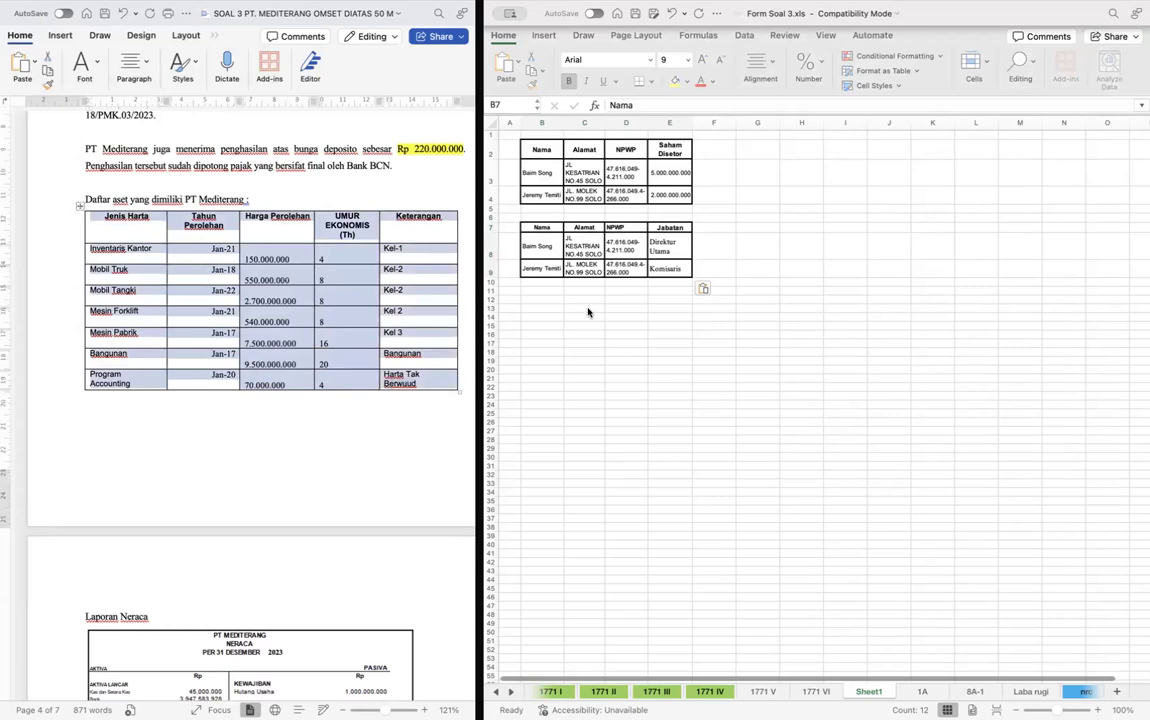
pyautogui.click(551, 294)
pyautogui.click(551, 294)
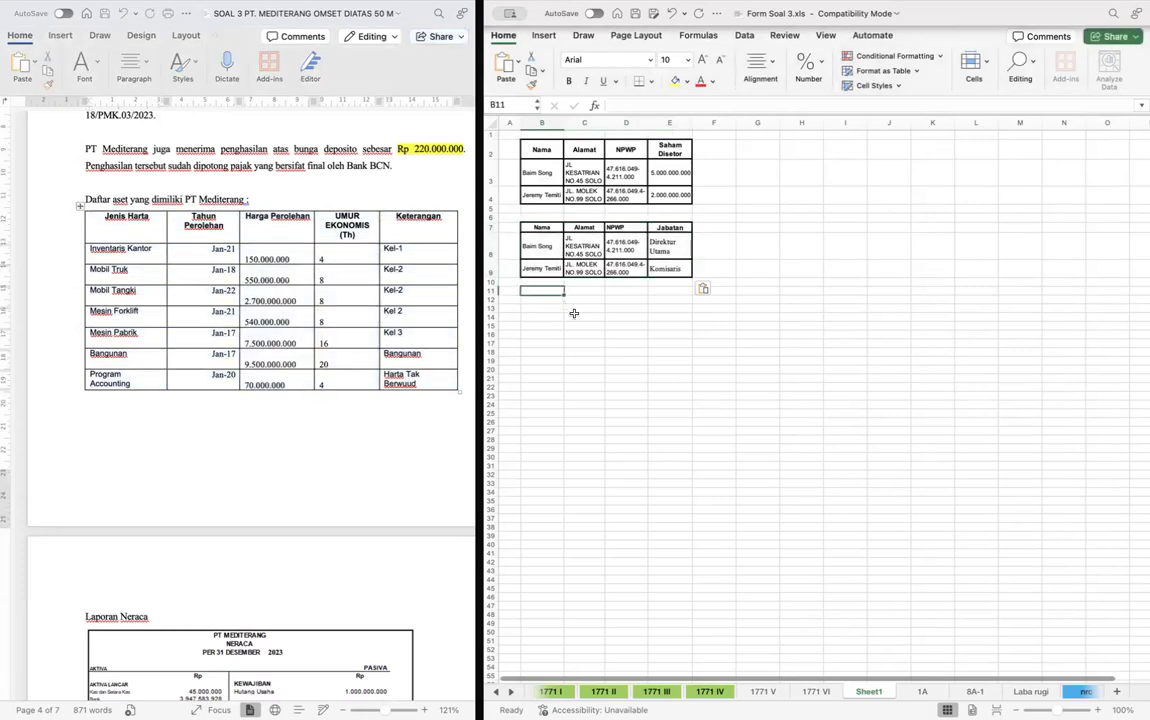
pyautogui.press('Down')
pyautogui.press('super+v')
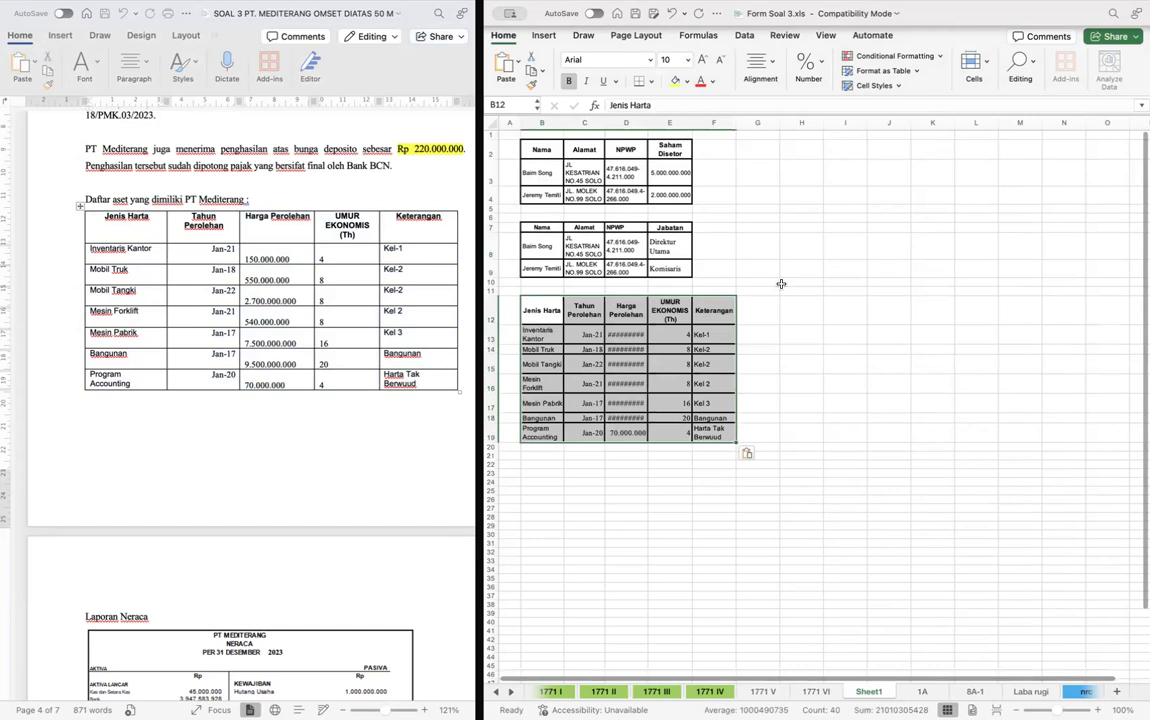
# - Adjust the widths of the pasted tables' columns so that all amounts are shown in full
pyautogui.click(749, 249)
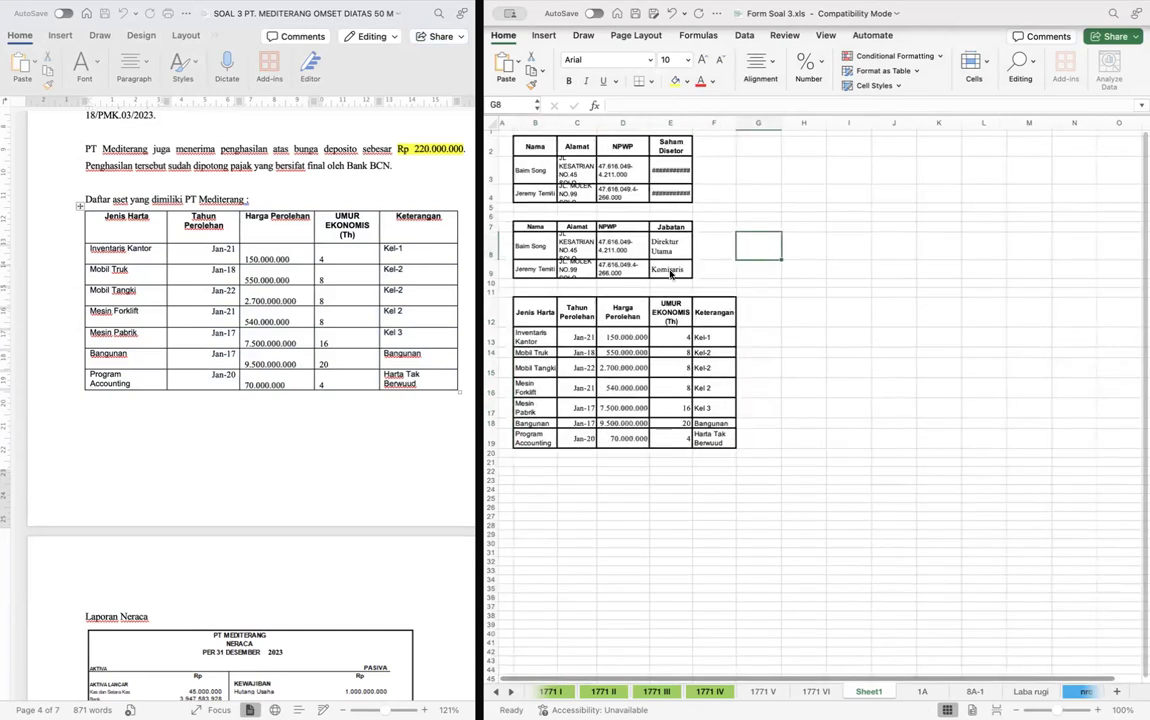
pyautogui.scroll(2, 670, 273)
pyautogui.scroll(1, 649, 242)
pyautogui.hscroll(-1, 649, 242)
pyautogui.click(608, 124)
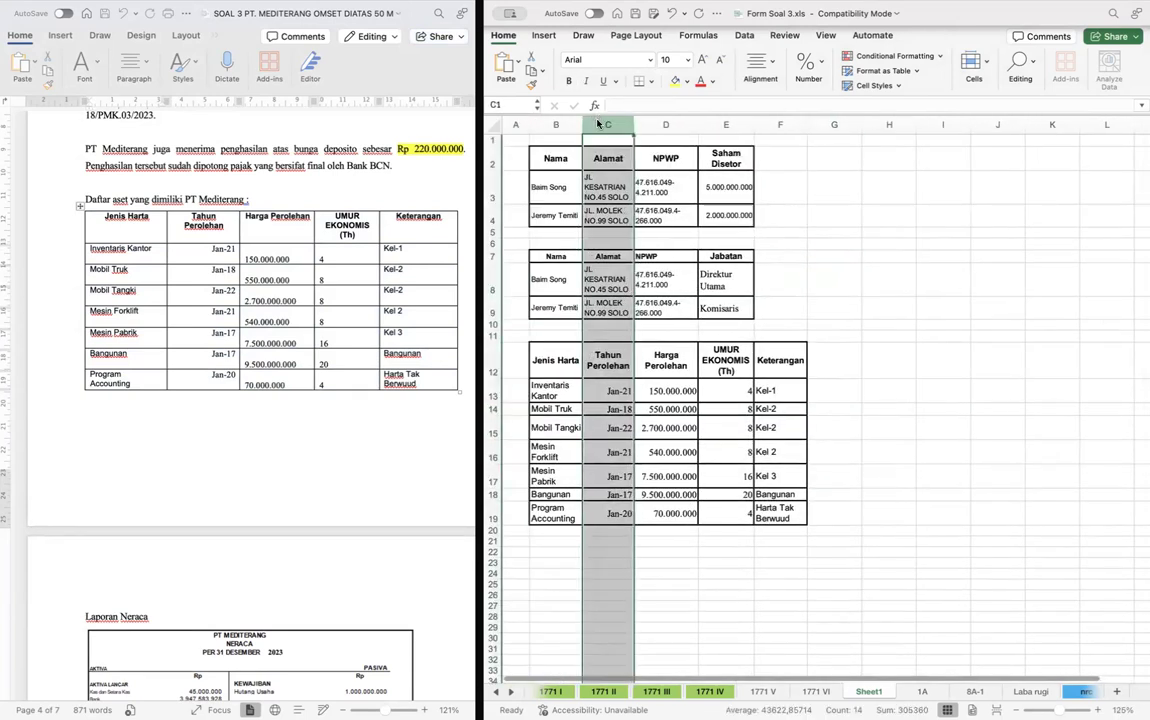
pyautogui.click(891, 241)
pyautogui.scroll(2, 892, 243)
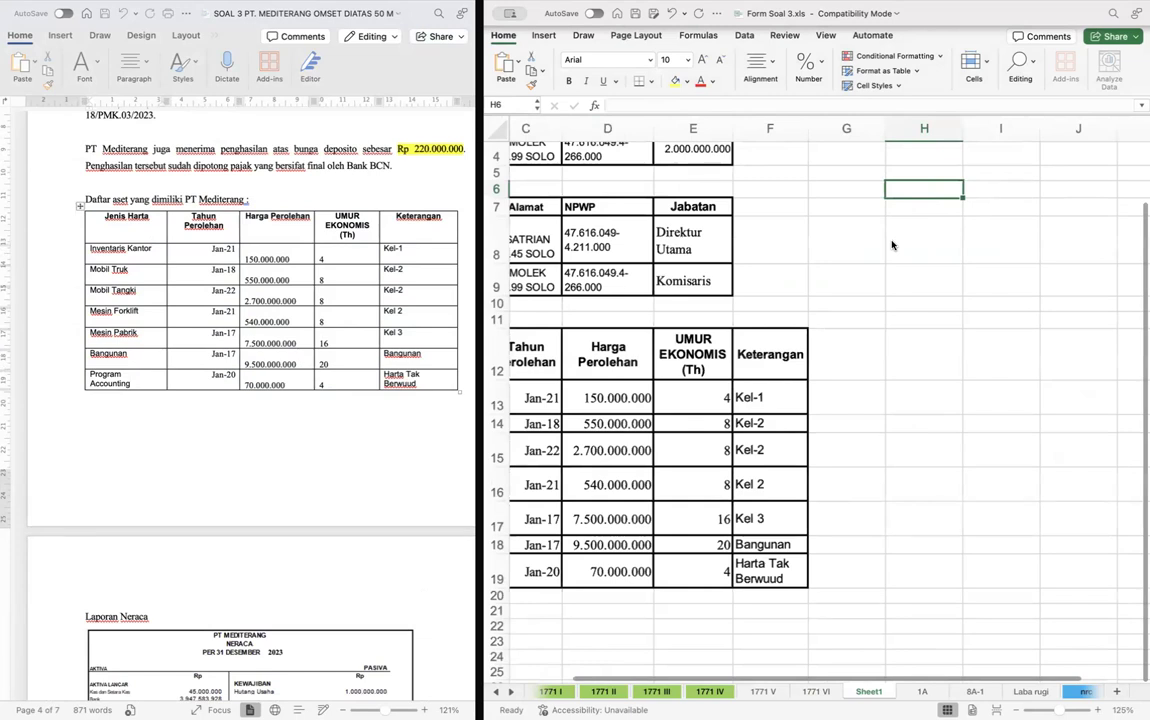
pyautogui.scroll(3, 893, 245)
pyautogui.click(843, 289)
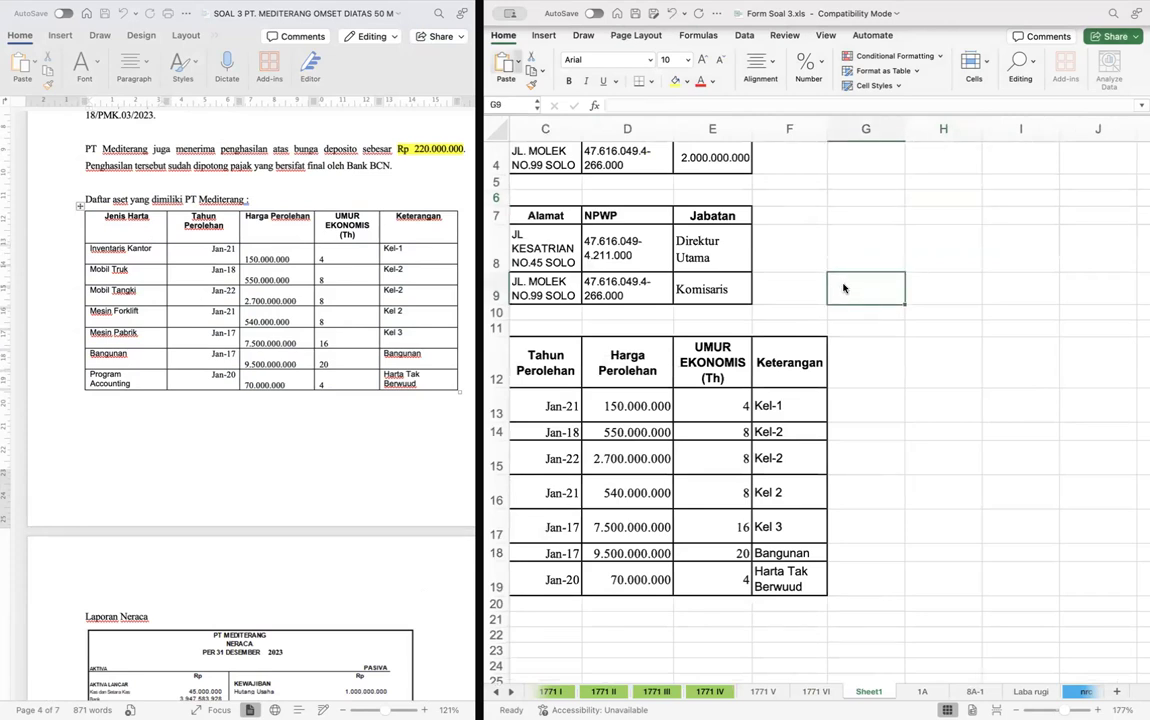
pyautogui.scroll(-3, 843, 289)
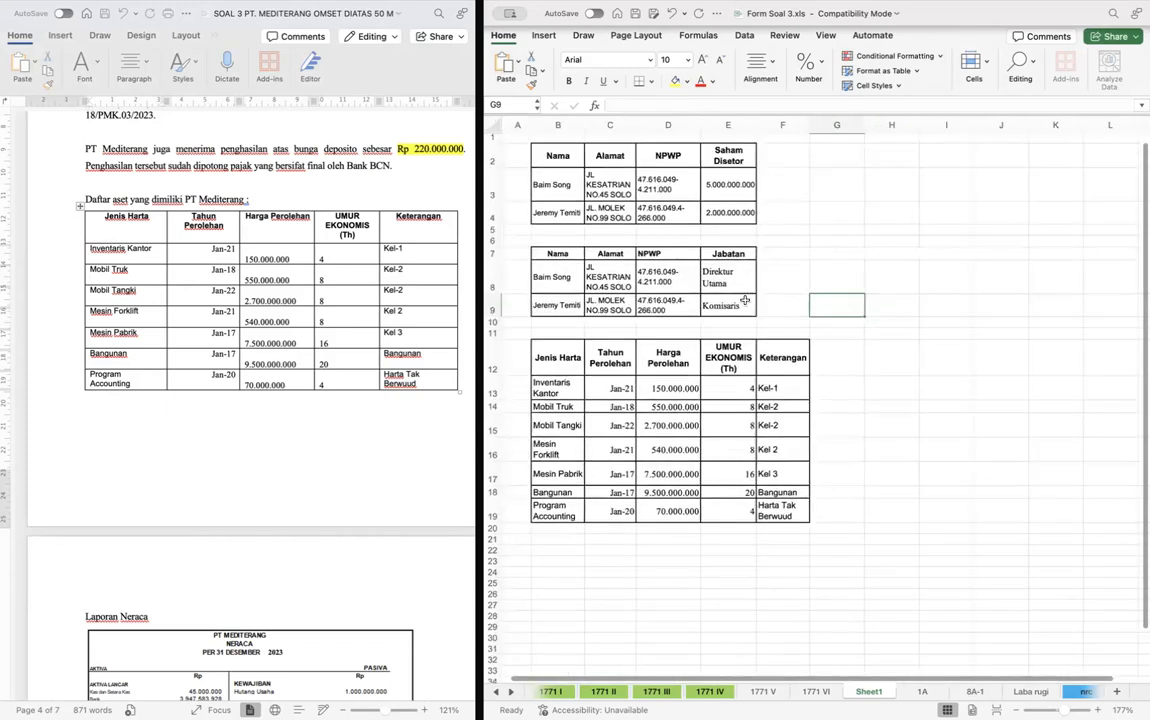
# - Add the column header "Penyusutan per tahun" in G12 beside the asset table's Keterangan column
pyautogui.click(829, 391)
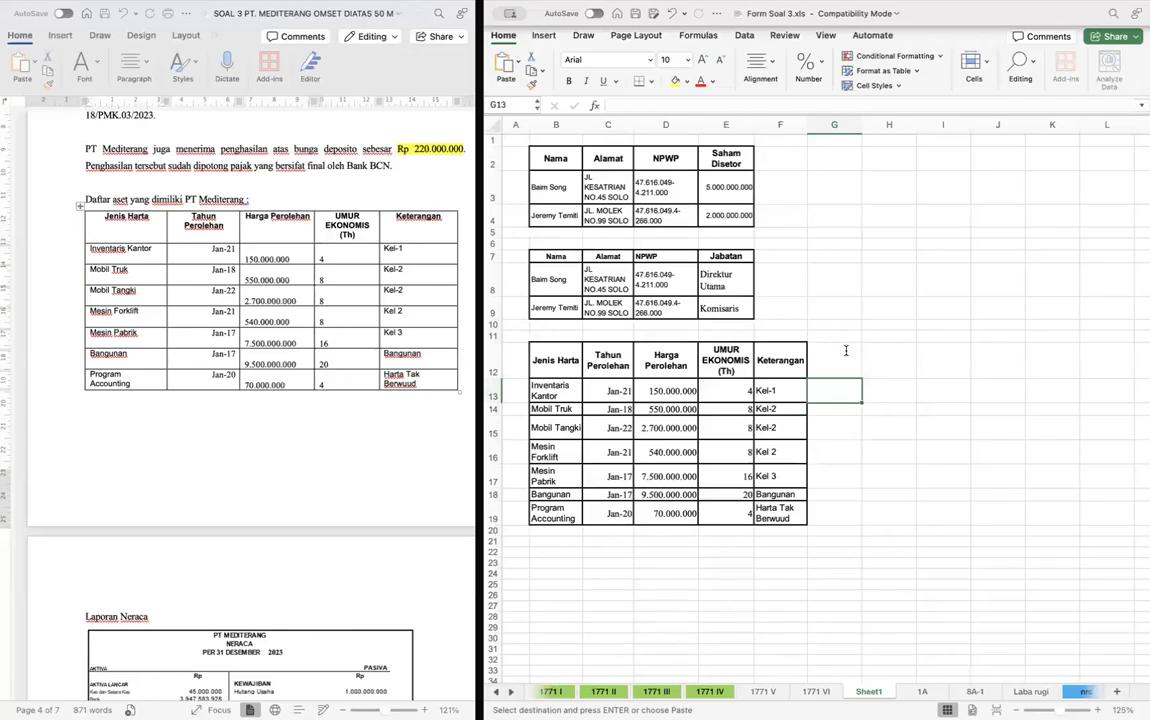
pyautogui.doubleClick(845, 350)
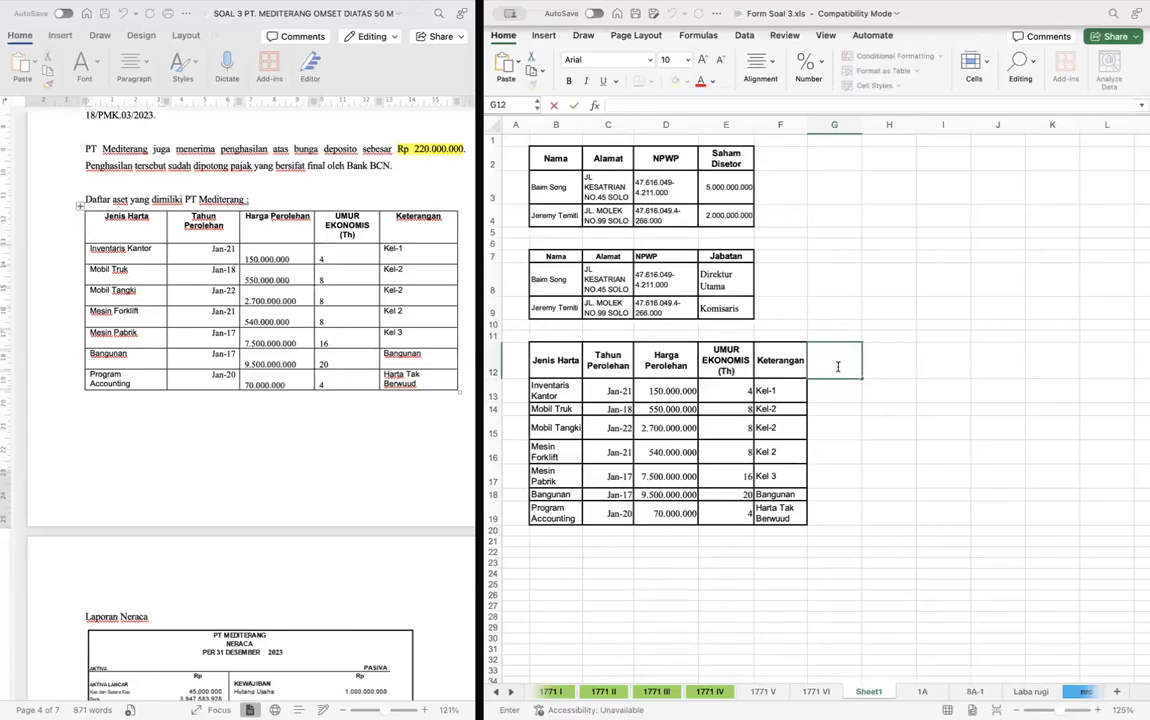
pyautogui.press('Escape')
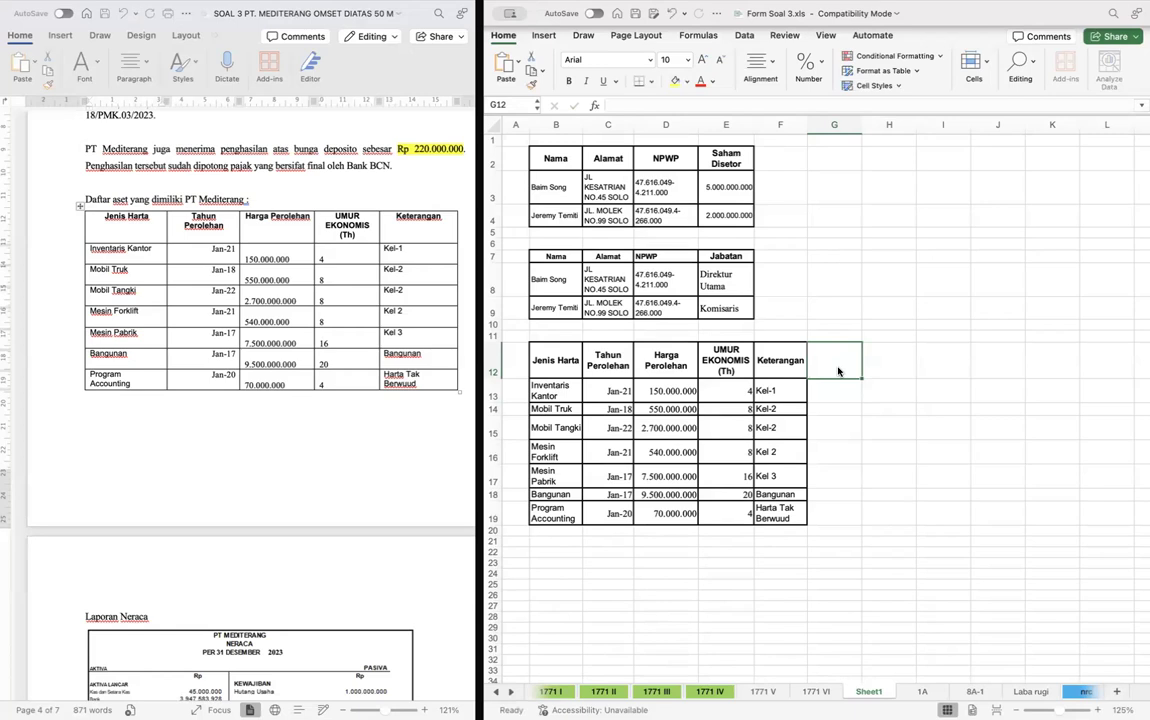
pyautogui.write('Penyusutan per tahun')
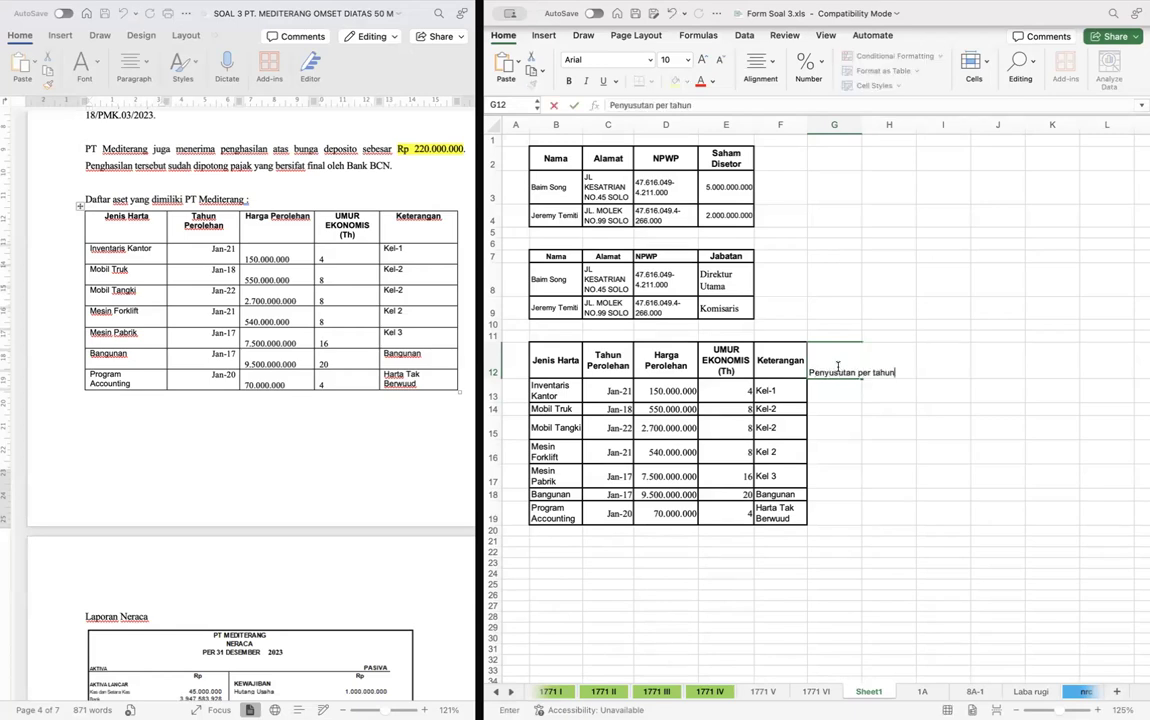
pyautogui.press('Tab')
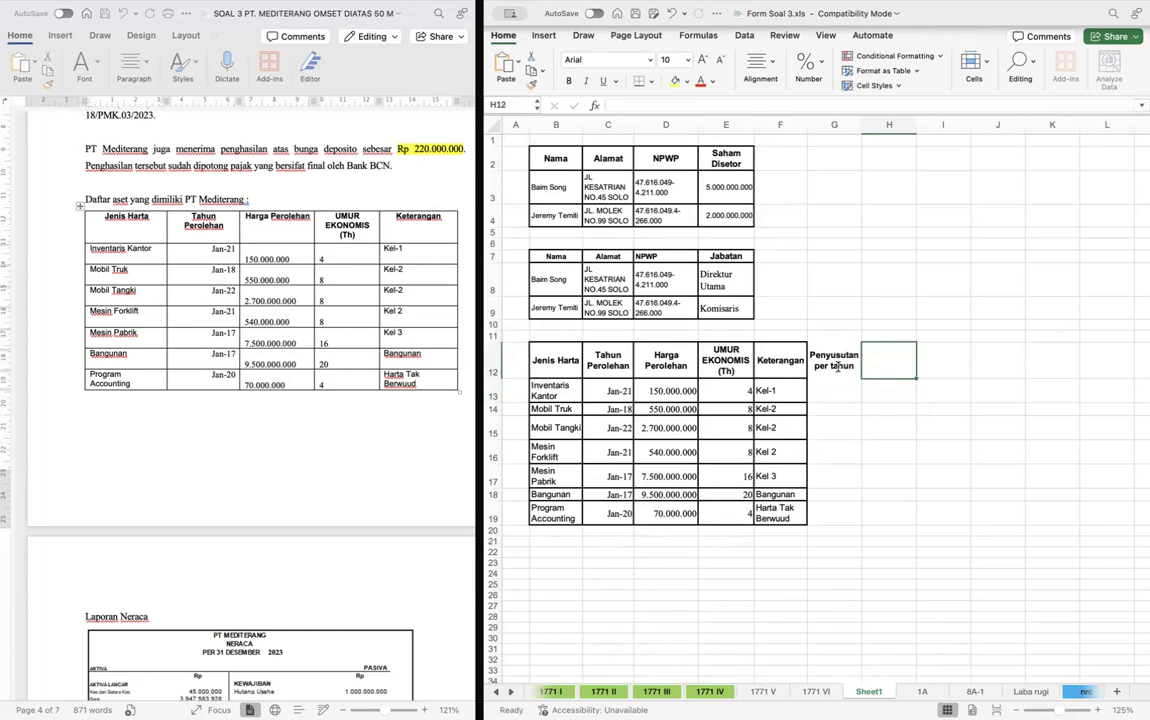
# - Add the column headers "Nilai Buku Awal Tahun" in H12 and "Nilai Buku Akhir Tahun" in I12
pyautogui.doubleClick(883, 357)
pyautogui.write('Nilai B')
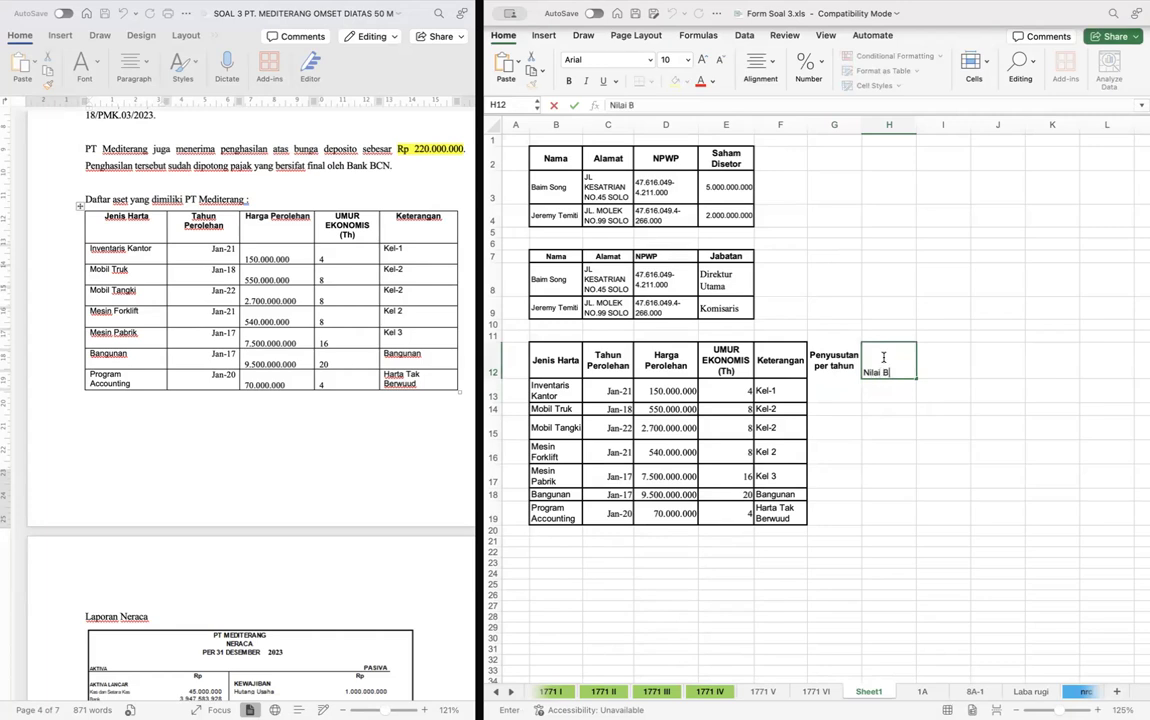
pyautogui.write('uku Awal Tahun')
pyautogui.press('Return')
pyautogui.press('Up')
pyautogui.press('Right')
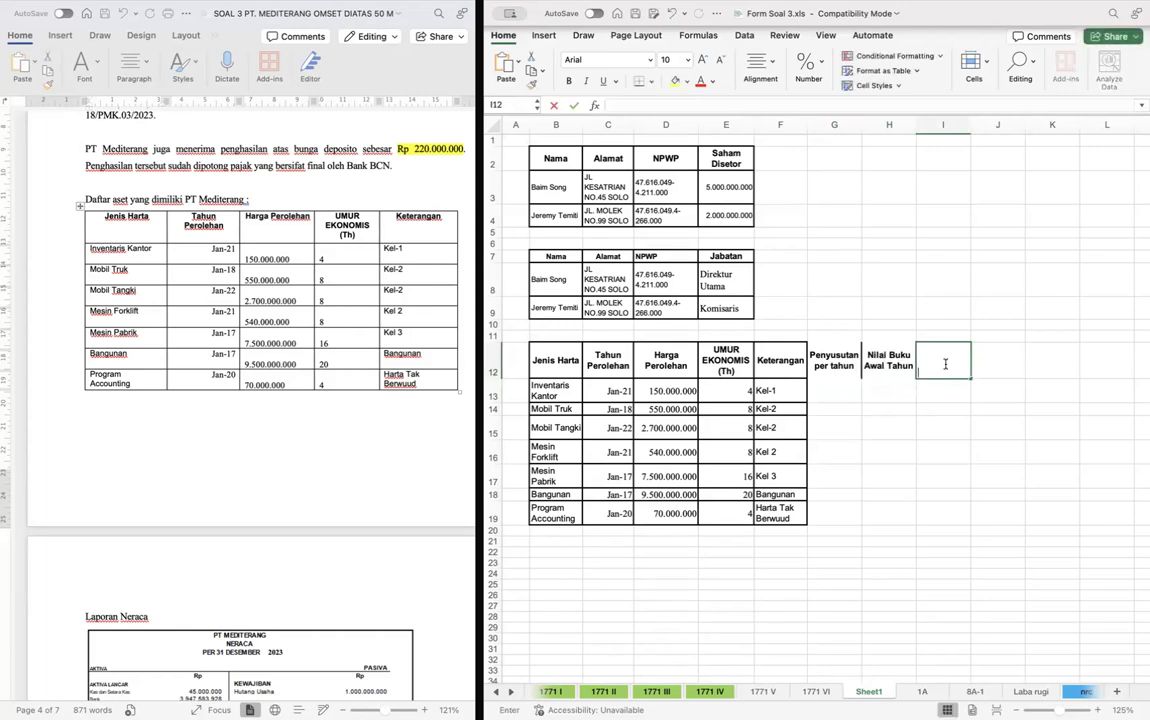
pyautogui.write('Nilai Buku ')
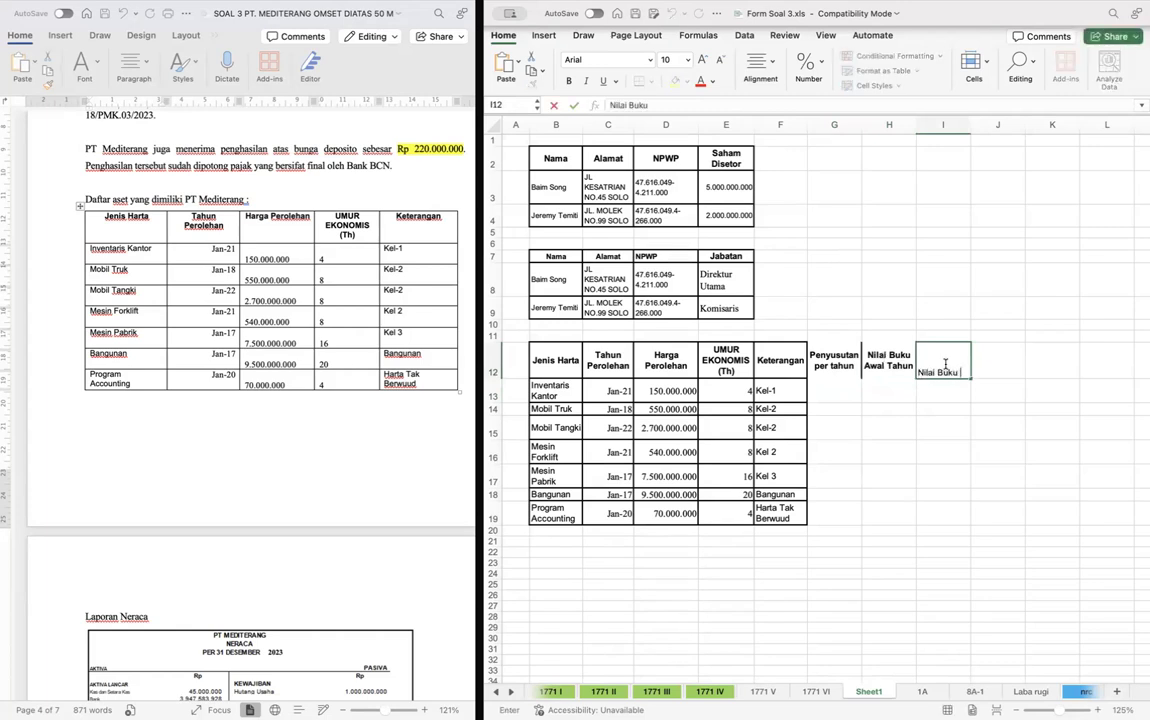
pyautogui.write('Akhir Tahun')
pyautogui.press('Return')
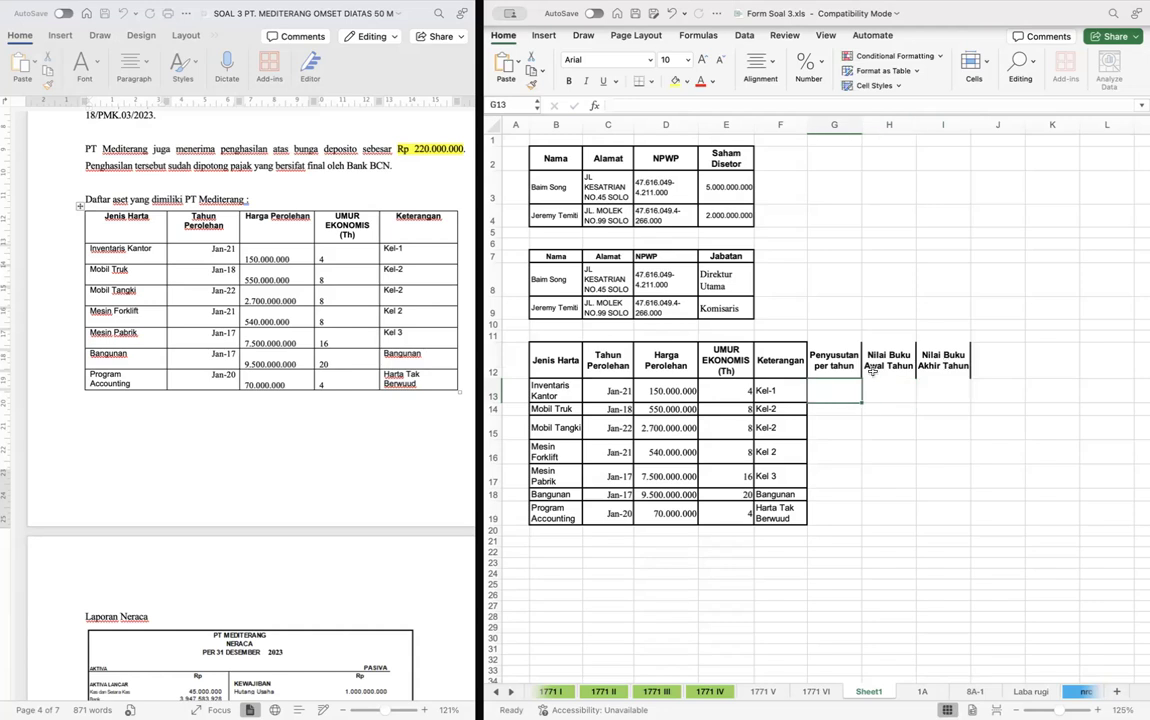
# - Calculate the annual depreciation of Inventaris Kantor in G13 with the formula =D13/E13
pyautogui.write('=')
pyautogui.press('Left')
pyautogui.press('Left')
pyautogui.press('Left')
pyautogui.write('/')
pyautogui.press('Left')
pyautogui.press('Left')
pyautogui.hotkey('ctrl', 'Return')
# - Copy the annual depreciation formula from G13 to the remaining assets in G14:G19
pyautogui.hotkey('ctrl', 'c')
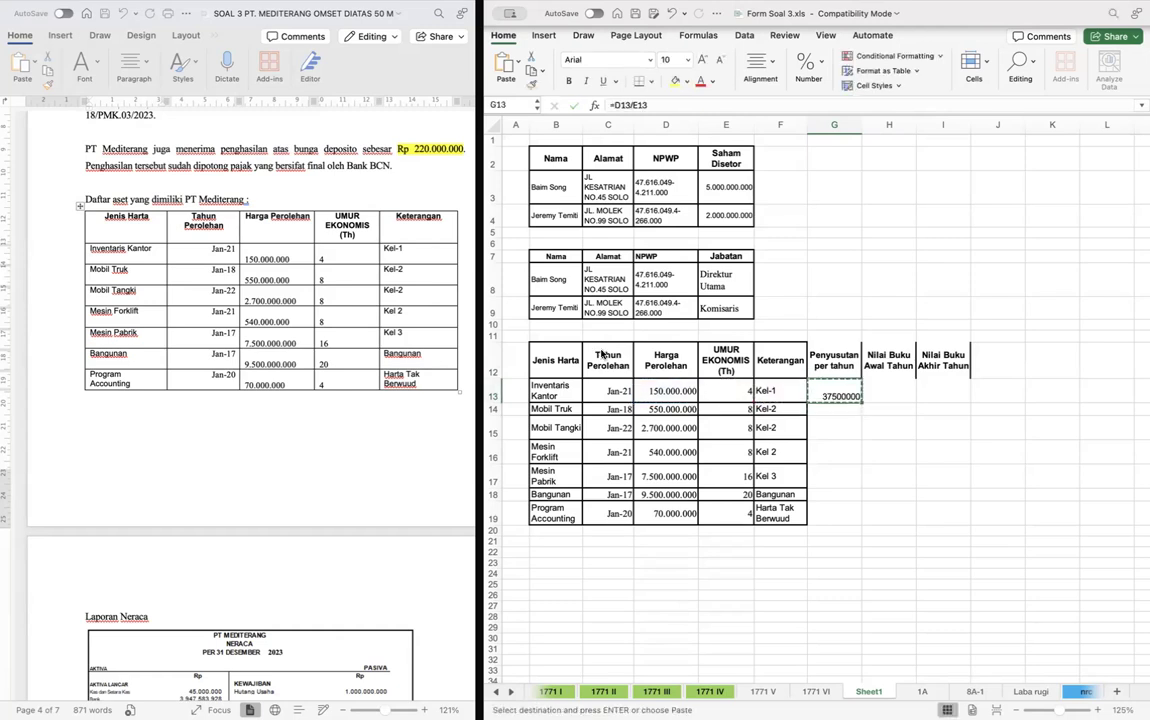
pyautogui.press('Down')
pyautogui.hotkey('shift', 'Down')
pyautogui.hotkey('shift', 'Down')
pyautogui.hotkey('shift', 'Down')
pyautogui.hotkey('shift', 'Down')
pyautogui.hotkey('shift', 'Down')
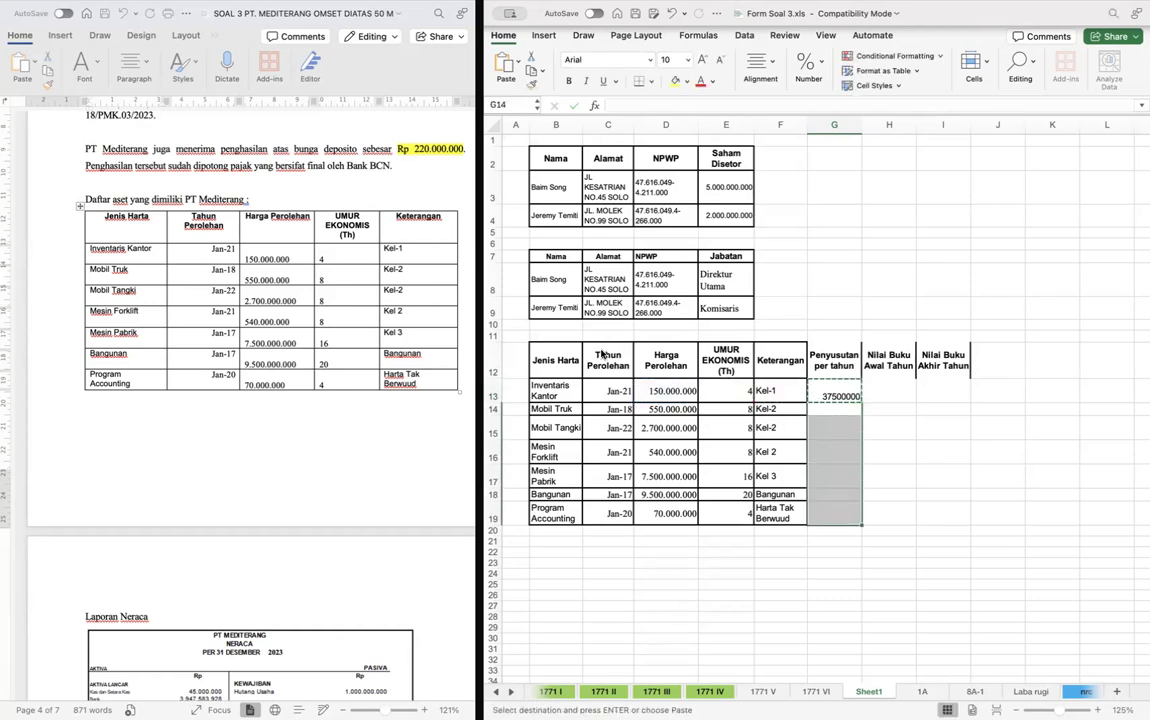
pyautogui.hotkey('ctrl', 'v')
# - Format the depreciation amounts in G13:G19 with thousands separators and no decimals, and widen column G slightly
pyautogui.hotkey('ctrl', 'shift', 'Down')
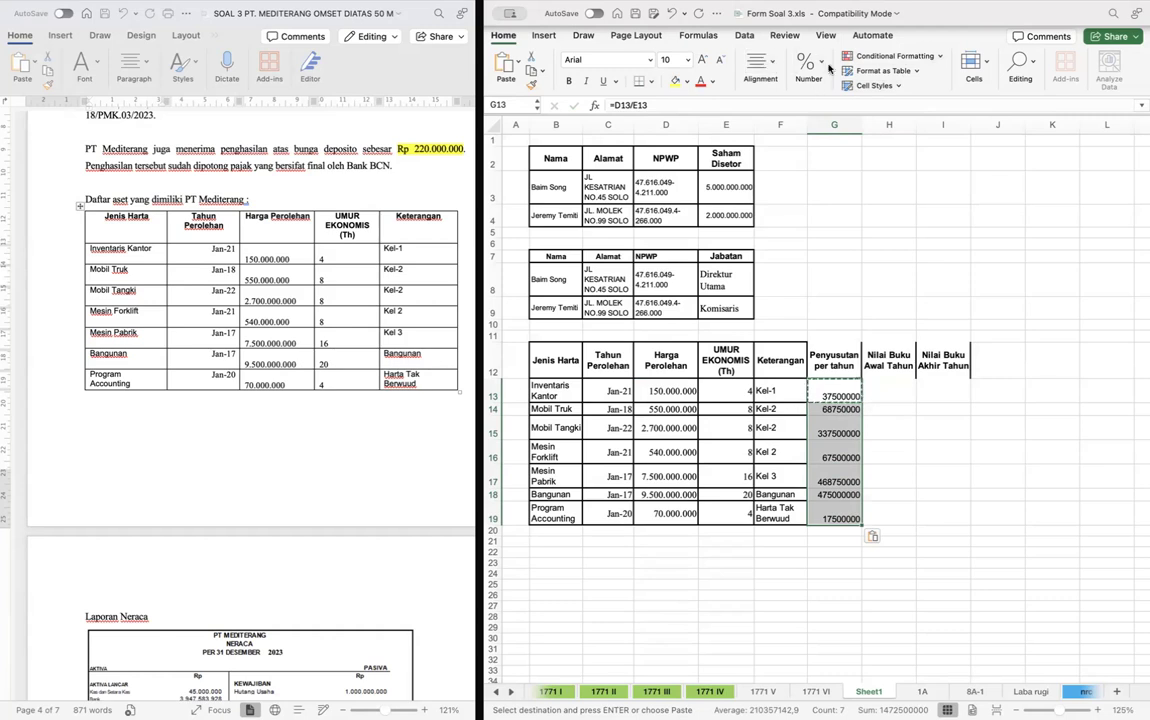
pyautogui.click(809, 126)
pyautogui.click(892, 389)
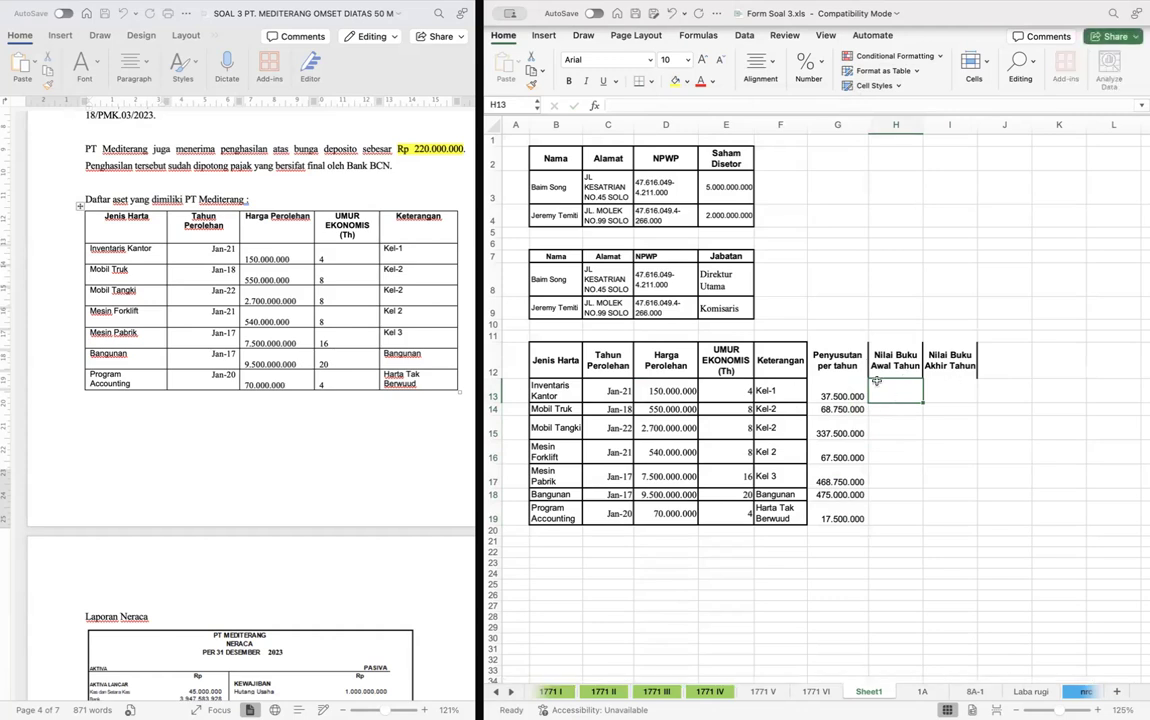
# - Calculate the opening book value of Inventaris Kantor in H13 with the formula =D13-(G13*2)
pyautogui.doubleClick(880, 386)
pyautogui.write('=')
pyautogui.press('Left')
pyautogui.press('Left')
pyautogui.press('Left')
pyautogui.press('Left')
pyautogui.write('-(')
pyautogui.click(824, 393)
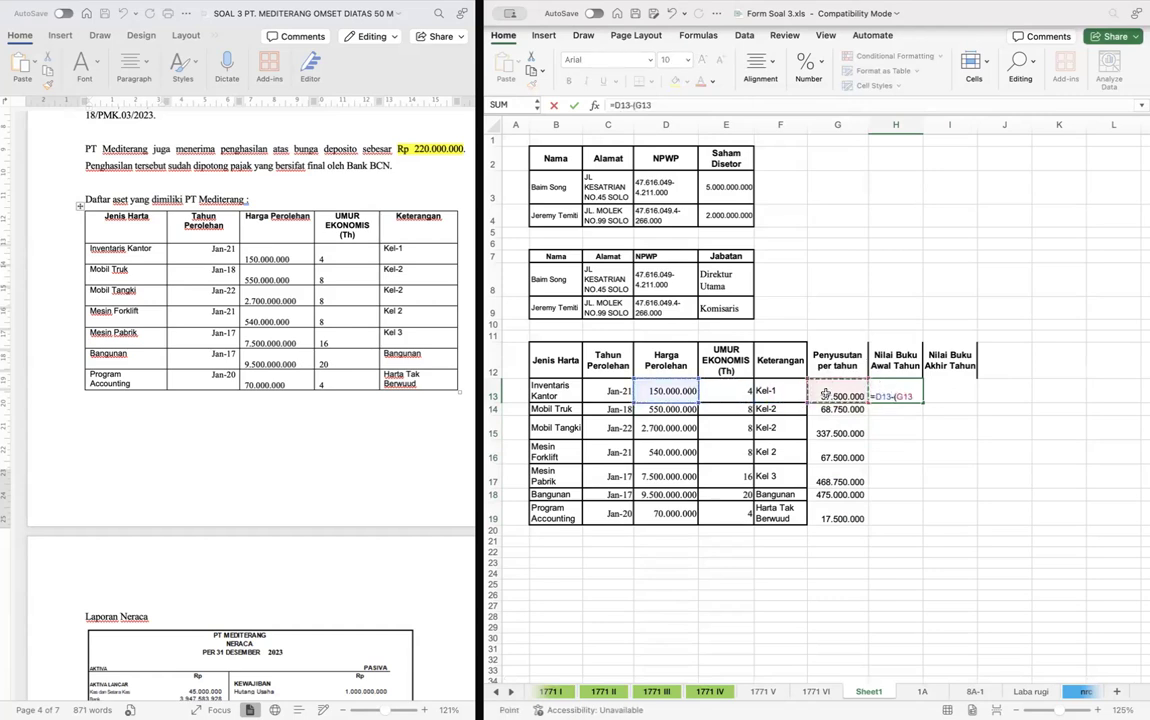
pyautogui.write('*')
pyautogui.press('Return')
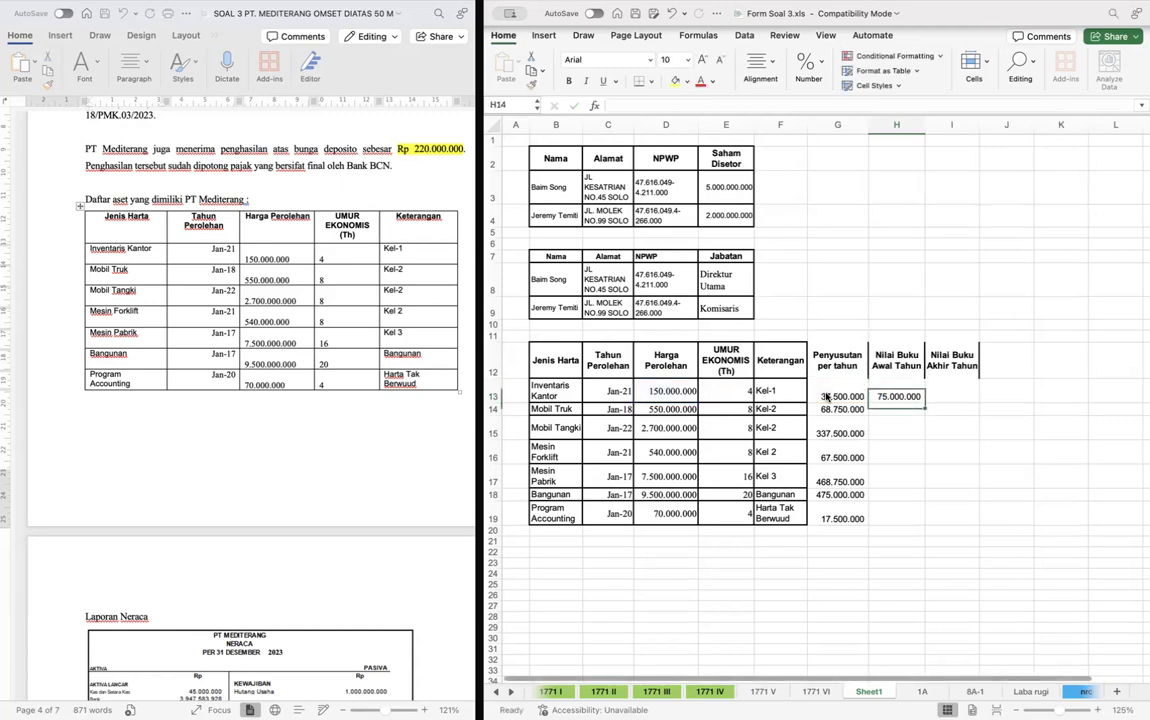
# - Copy the opening book value formula from H13 to H14:H19 and format H13:H19 as numbers with thousands separators
pyautogui.press('super+c')
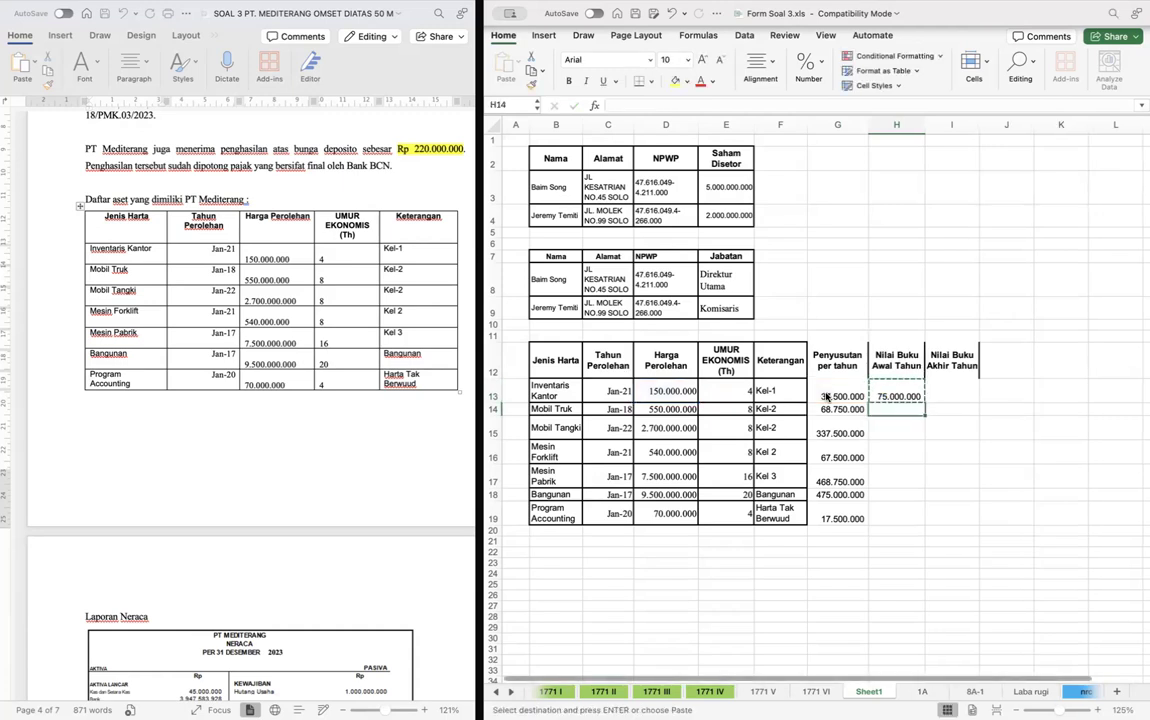
pyautogui.press('Down')
pyautogui.hotkey('shift', 'Down')
pyautogui.hotkey('shift', 'Down')
pyautogui.hotkey('shift', 'Down')
pyautogui.hotkey('shift', 'Down')
pyautogui.hotkey('shift', 'Down')
pyautogui.press('super+v')
pyautogui.press('Up')
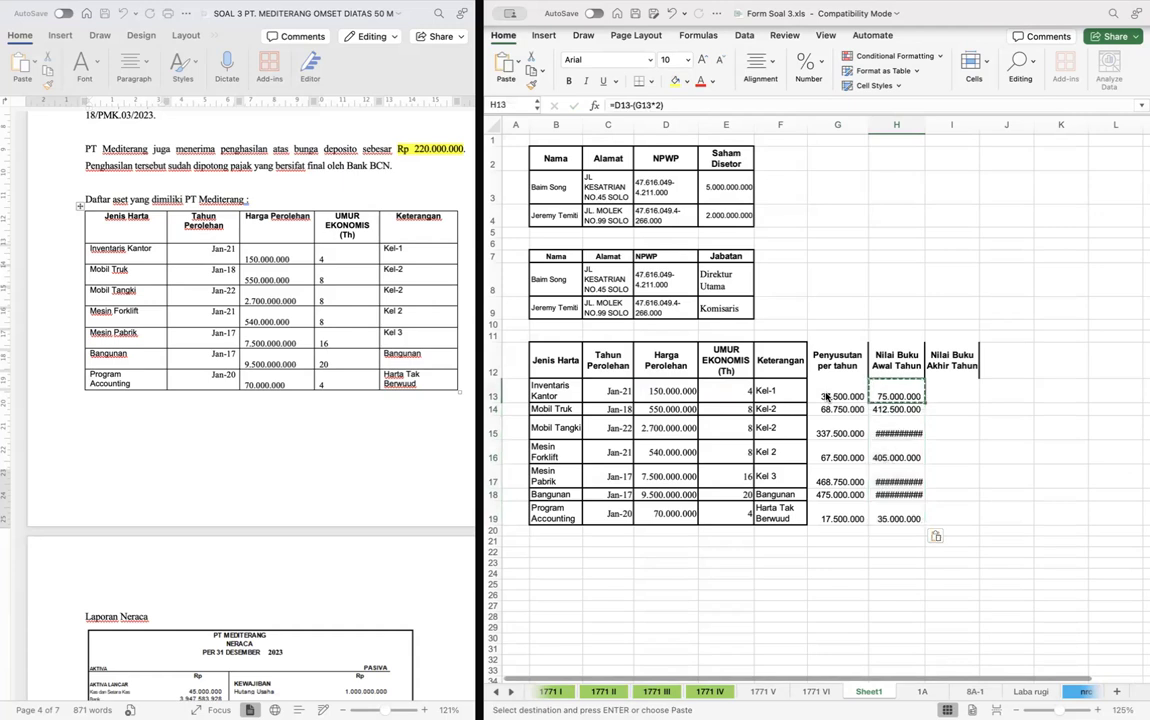
pyautogui.press('super+shift+Down')
pyautogui.hotkey('ctrl', 'shift', '1')
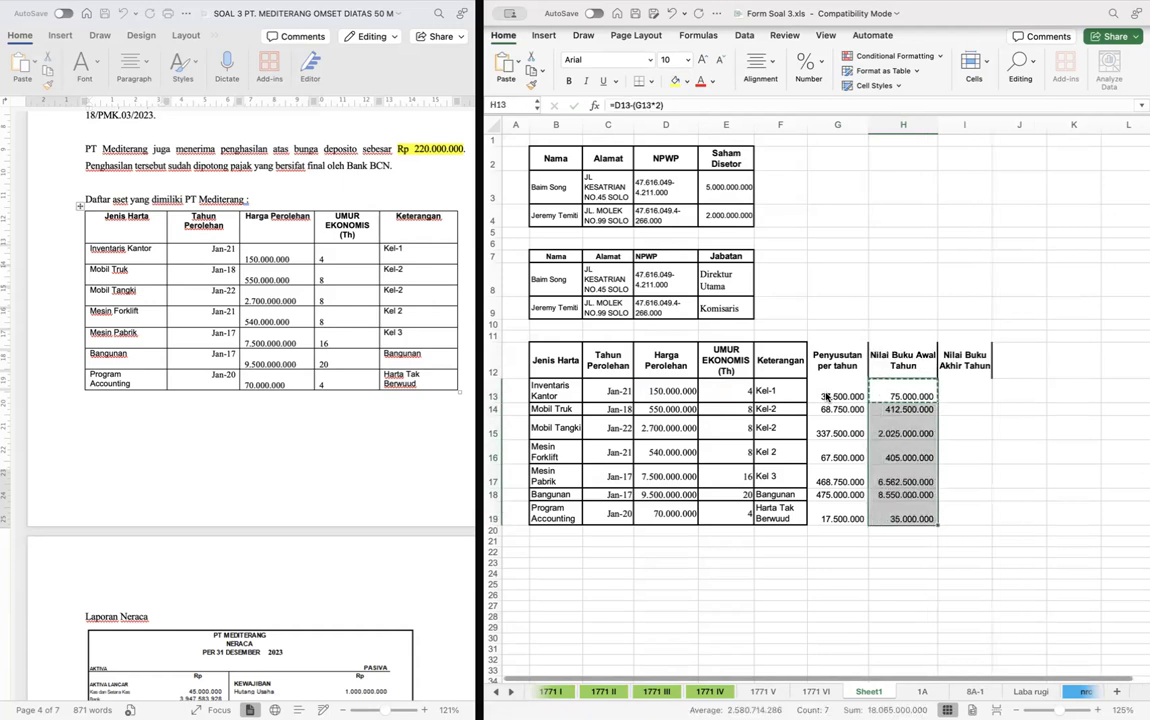
# - Change the years of depreciation deducted in the opening book value formulas to 5 for Mobil Truk and 1 for Mobil Tangki
pyautogui.press('Down')
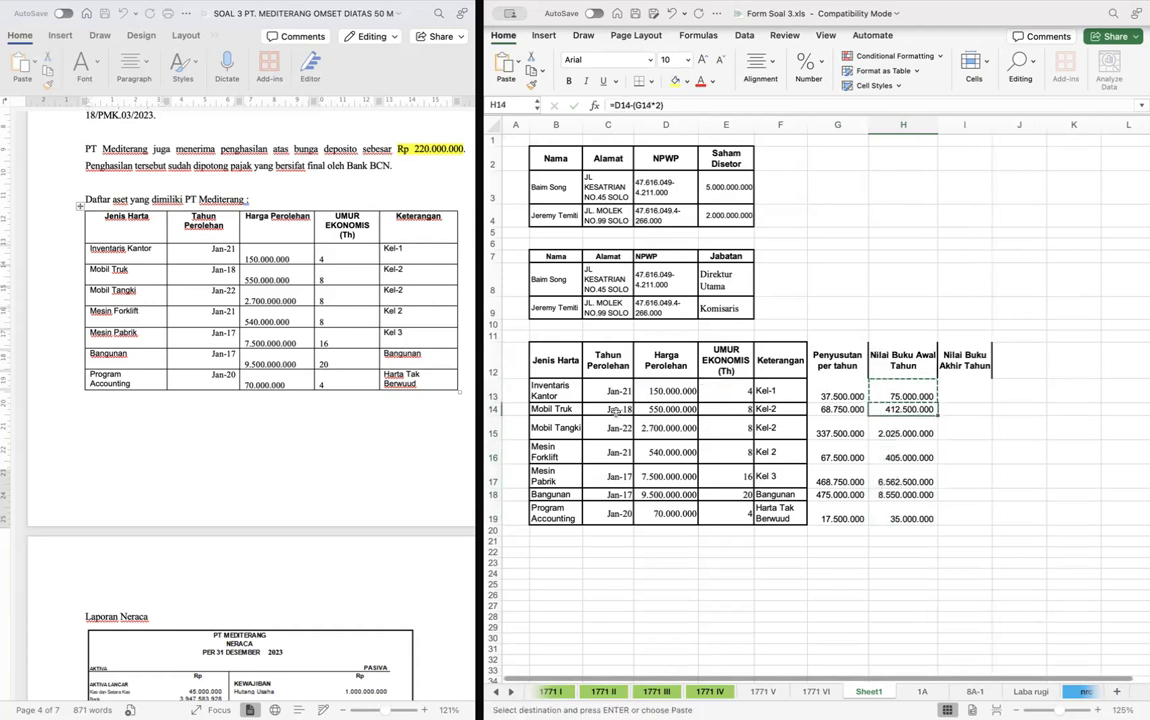
pyautogui.click(660, 105)
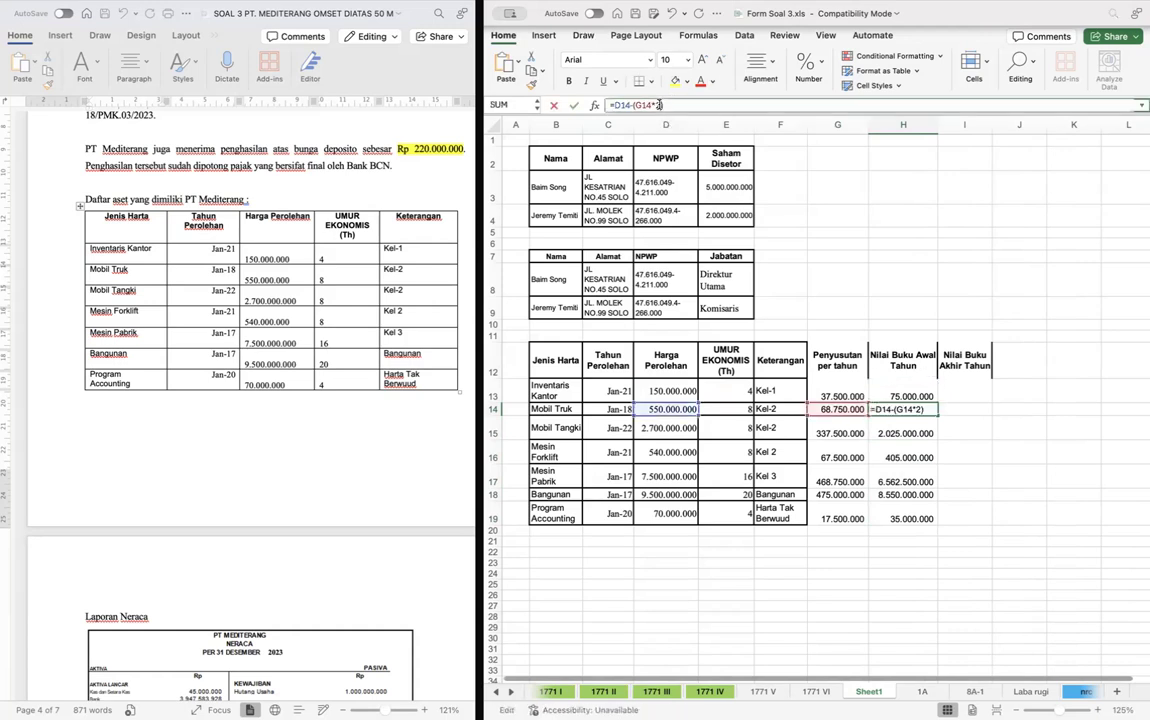
pyautogui.press('Return')
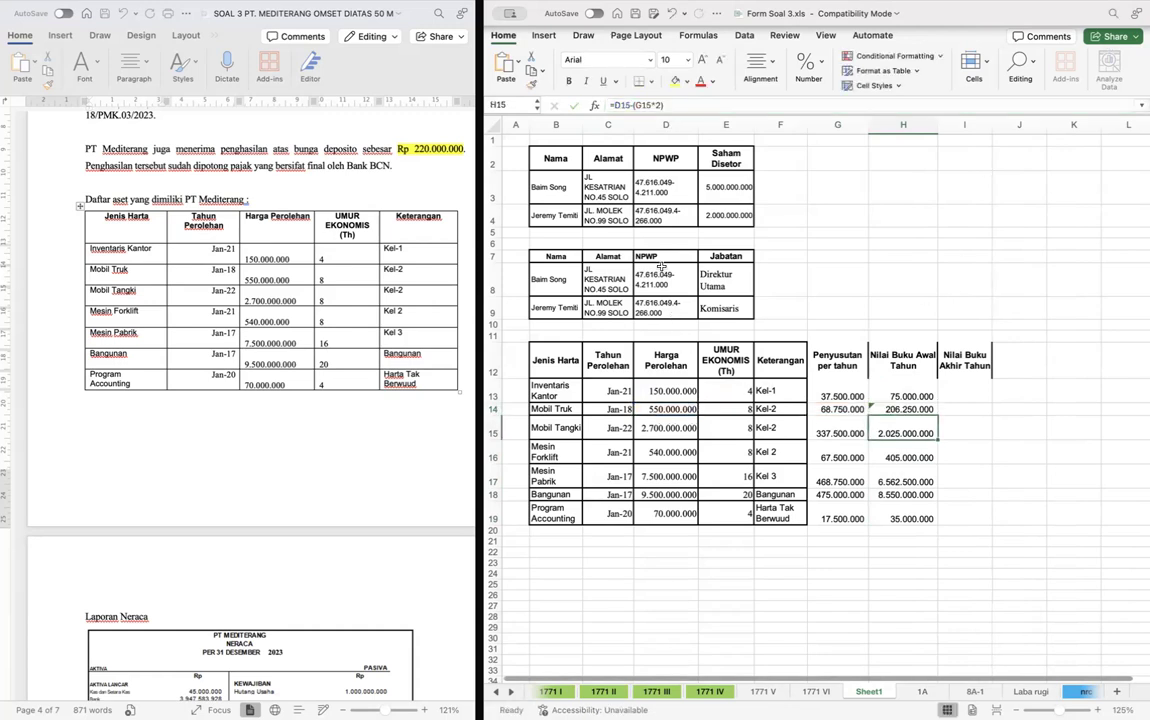
pyautogui.click(660, 104)
pyautogui.press('Return')
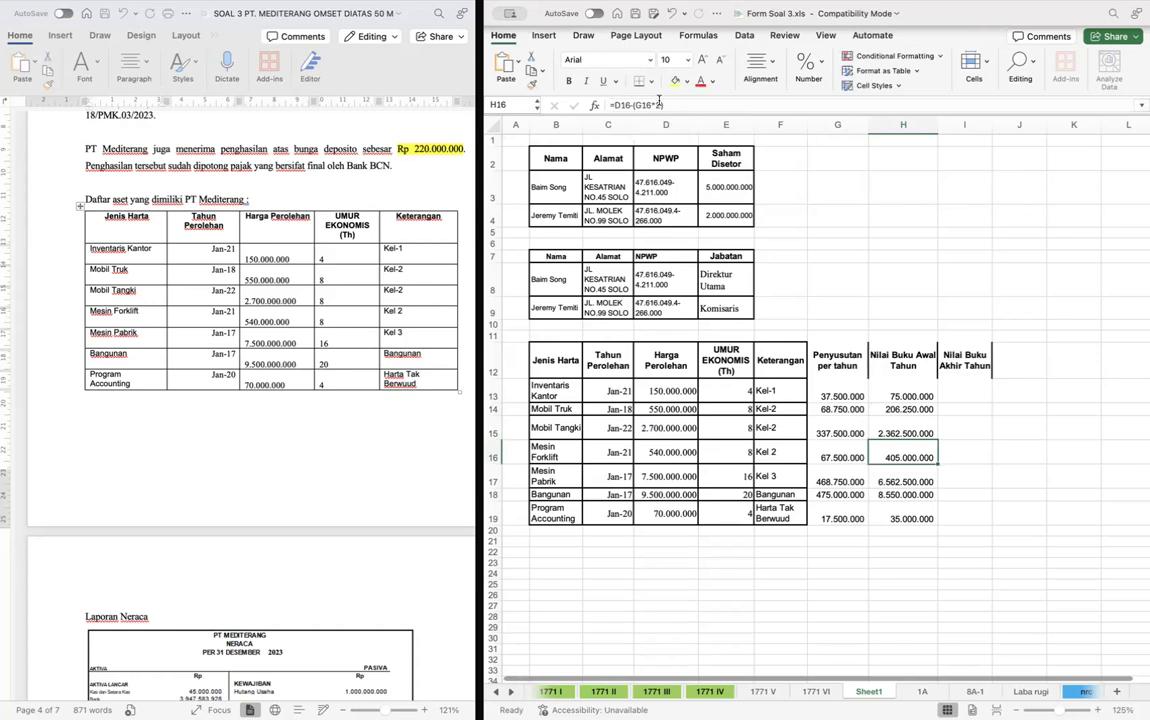
# - Check the number of depreciation years used in the Mesin Forklift opening book value formula in H16
pyautogui.click(662, 105)
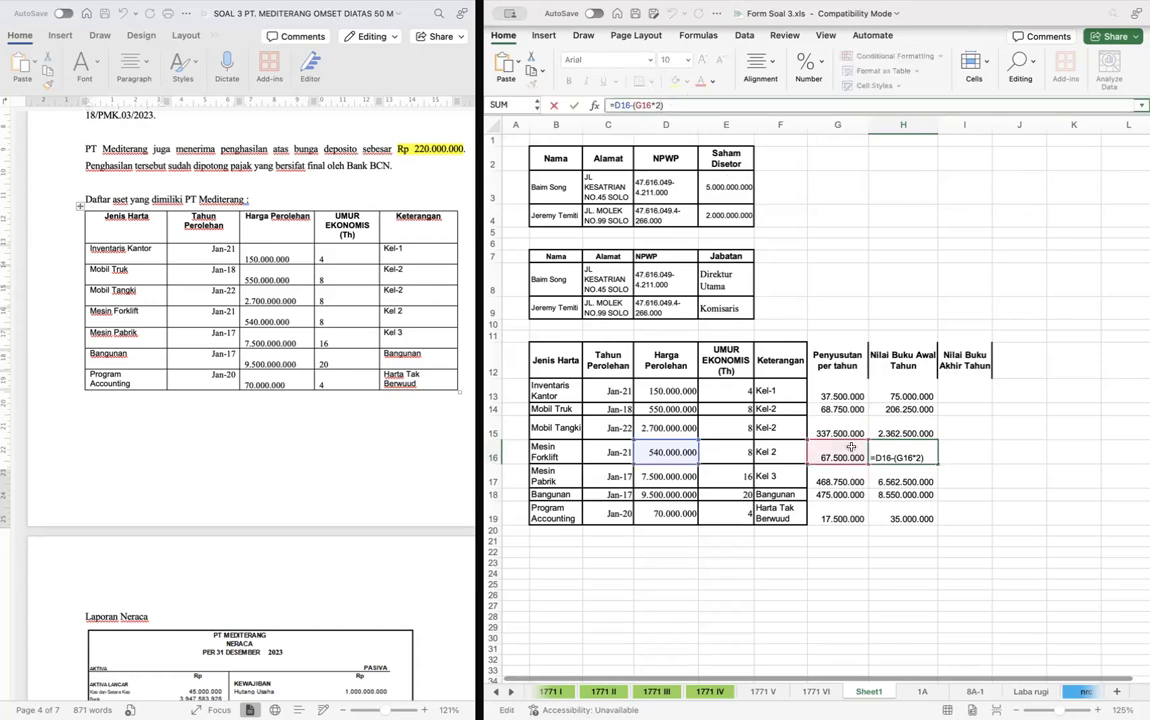
pyautogui.press('Return')
pyautogui.press('Up')
pyautogui.press('Up')
pyautogui.press('Up')
pyautogui.press('Down')
pyautogui.press('Down')
pyautogui.press('Down')
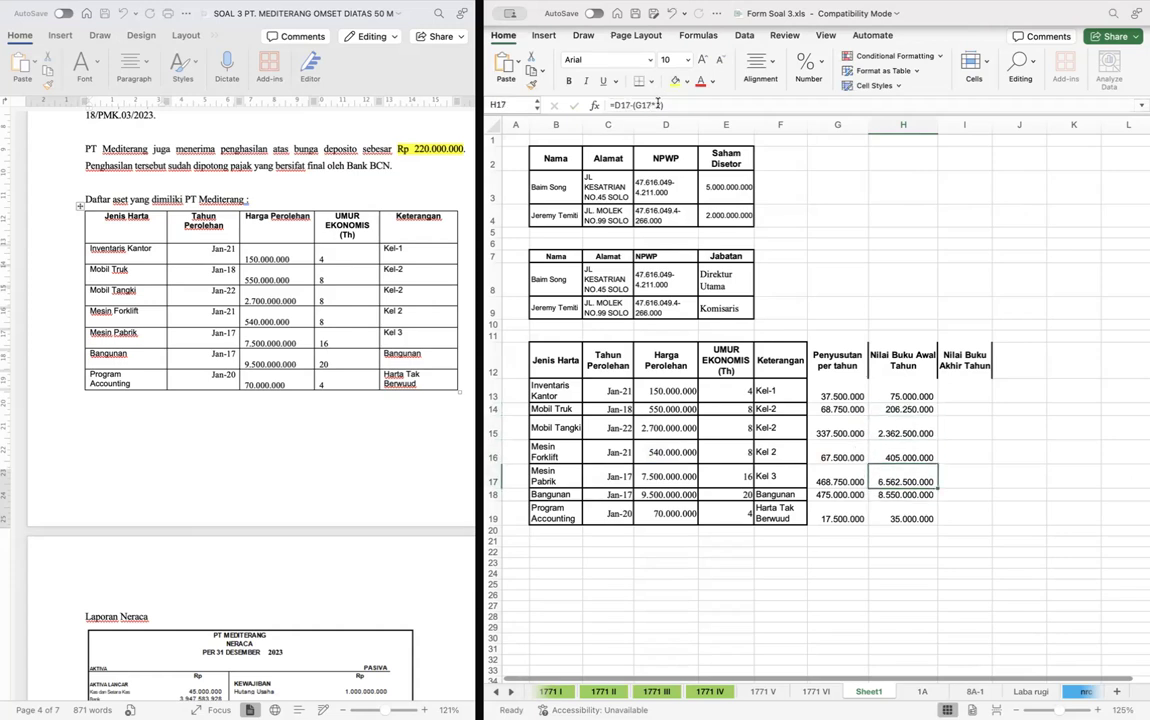
# - Deduct 6 years of depreciation for Mesin Pabrik in H17 and copy that formula to Bangunan in H18
pyautogui.click(664, 103)
pyautogui.press('BackSpace')
pyautogui.press('BackSpace')
pyautogui.write('6)')
pyautogui.press('Return')
pyautogui.press('Up')
pyautogui.press('super+c')
pyautogui.press('Down')
pyautogui.press('super+v')
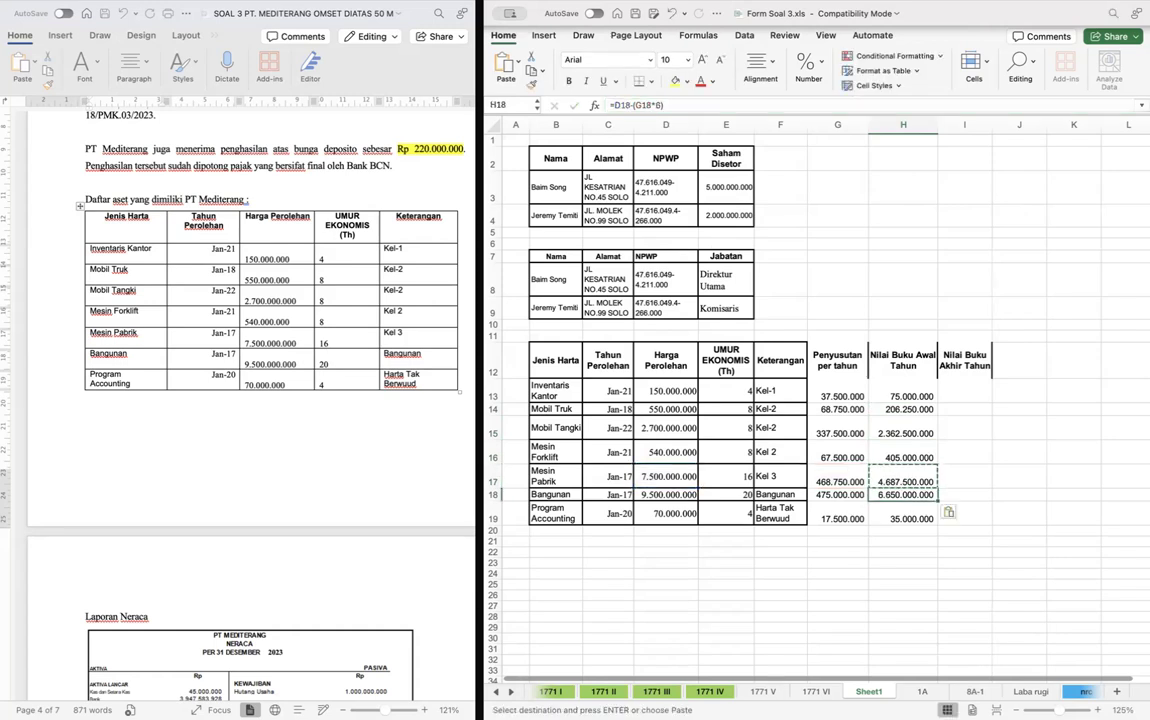
pyautogui.click(658, 104)
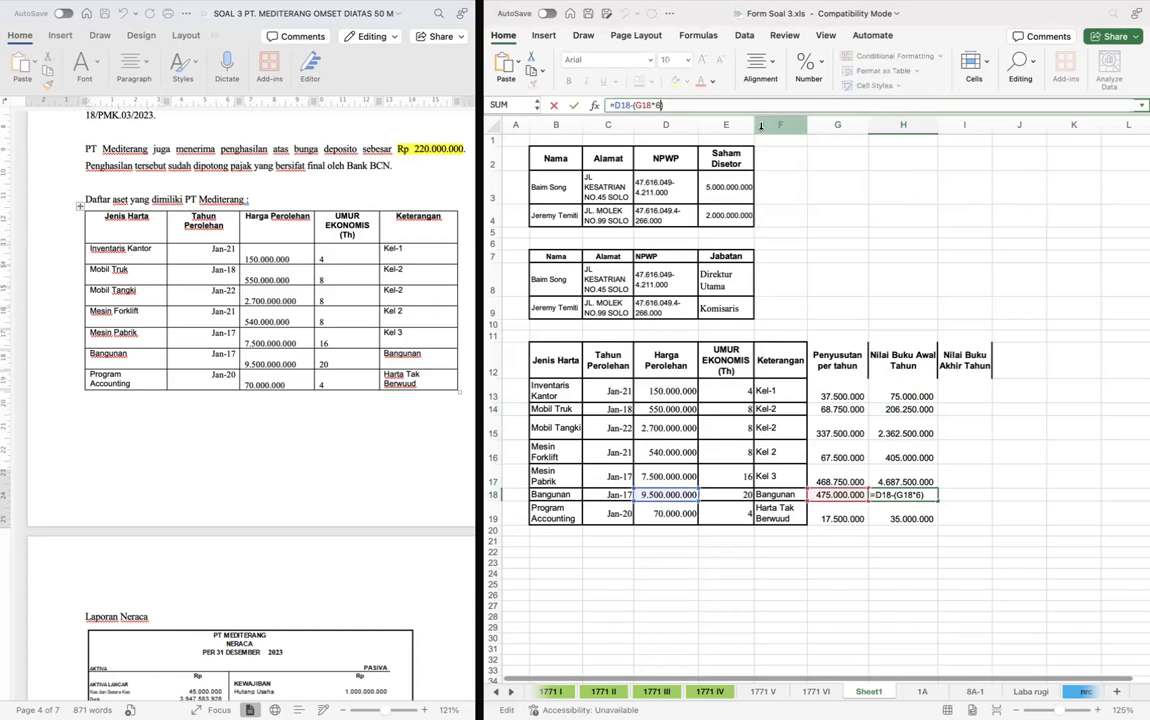
pyautogui.press('Return')
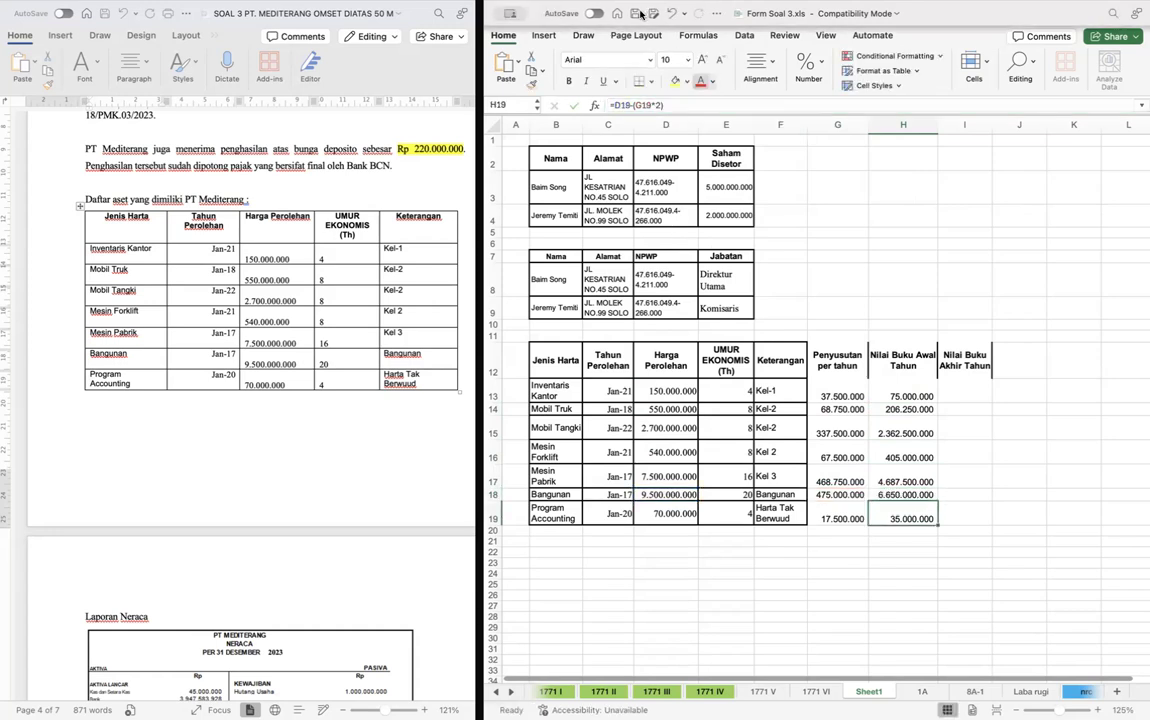
# - Change the Program Accounting opening book value formula in H19 to deduct 3 years of depreciation
pyautogui.click(661, 104)
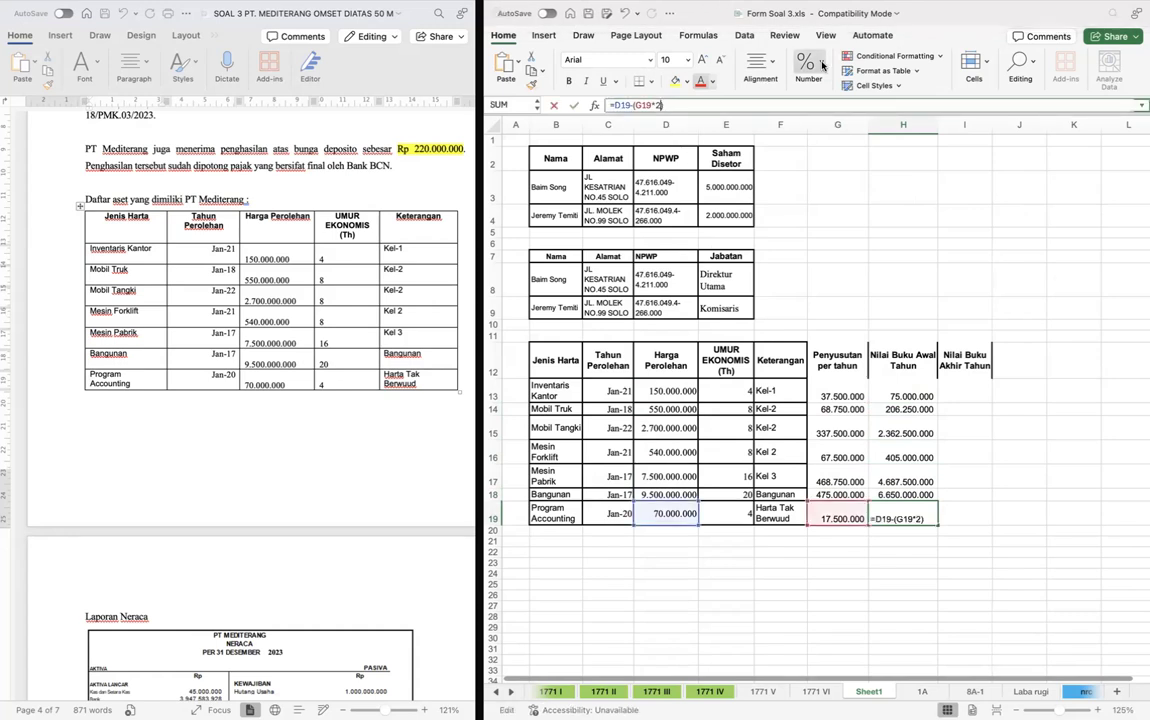
pyautogui.press('BackSpace')
pyautogui.write('3')
pyautogui.press('Return')
# - Sum the annual depreciation in G20 and the opening book values in H20
pyautogui.press('Down')
pyautogui.press('Left')
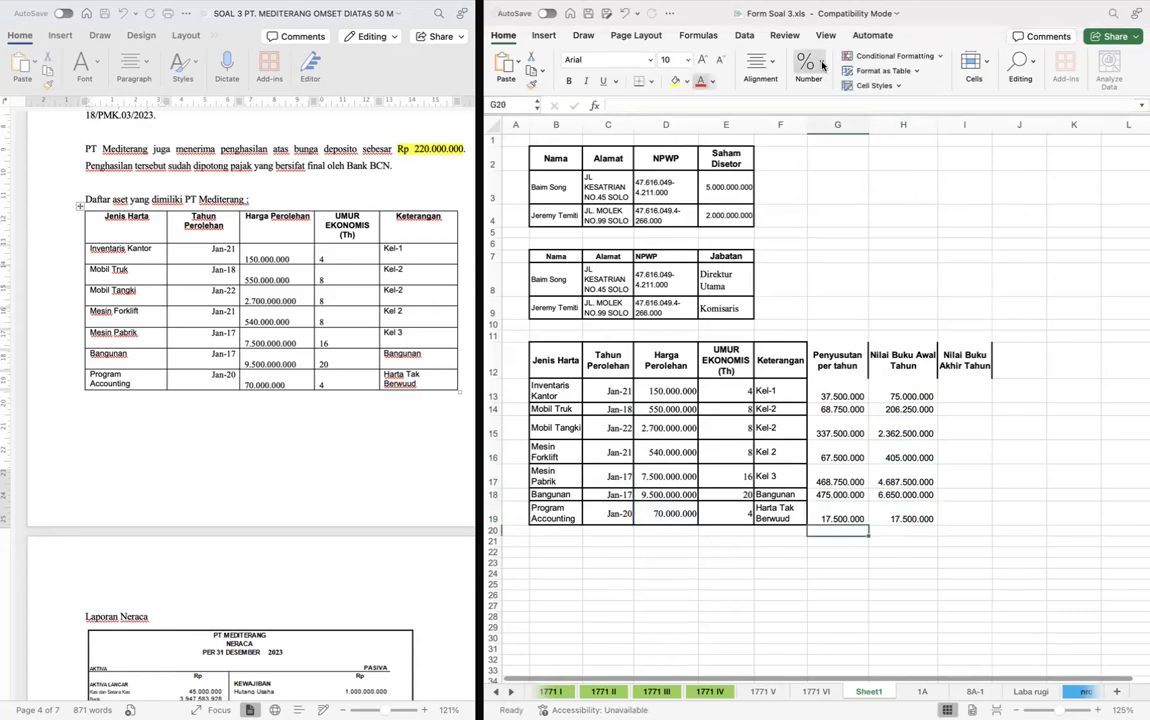
pyautogui.press('super+shift+t')
pyautogui.press('Return')
pyautogui.press('Right')
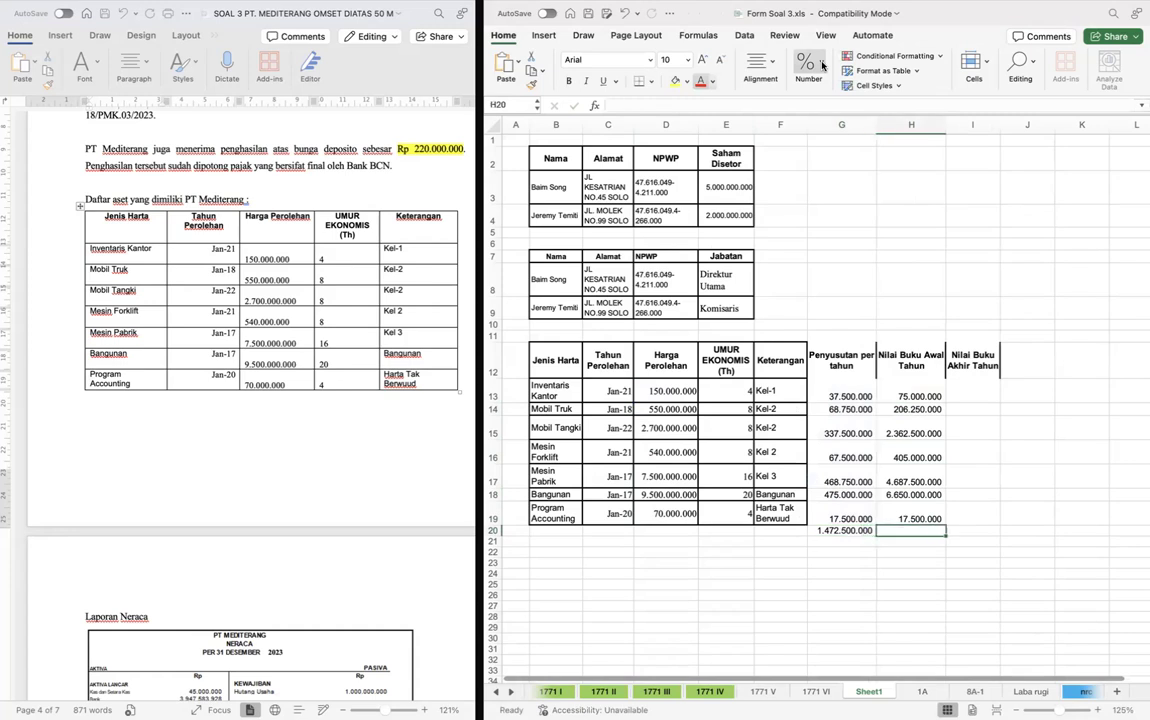
pyautogui.press('super+shift+t')
pyautogui.press('Return')
pyautogui.press('Right')
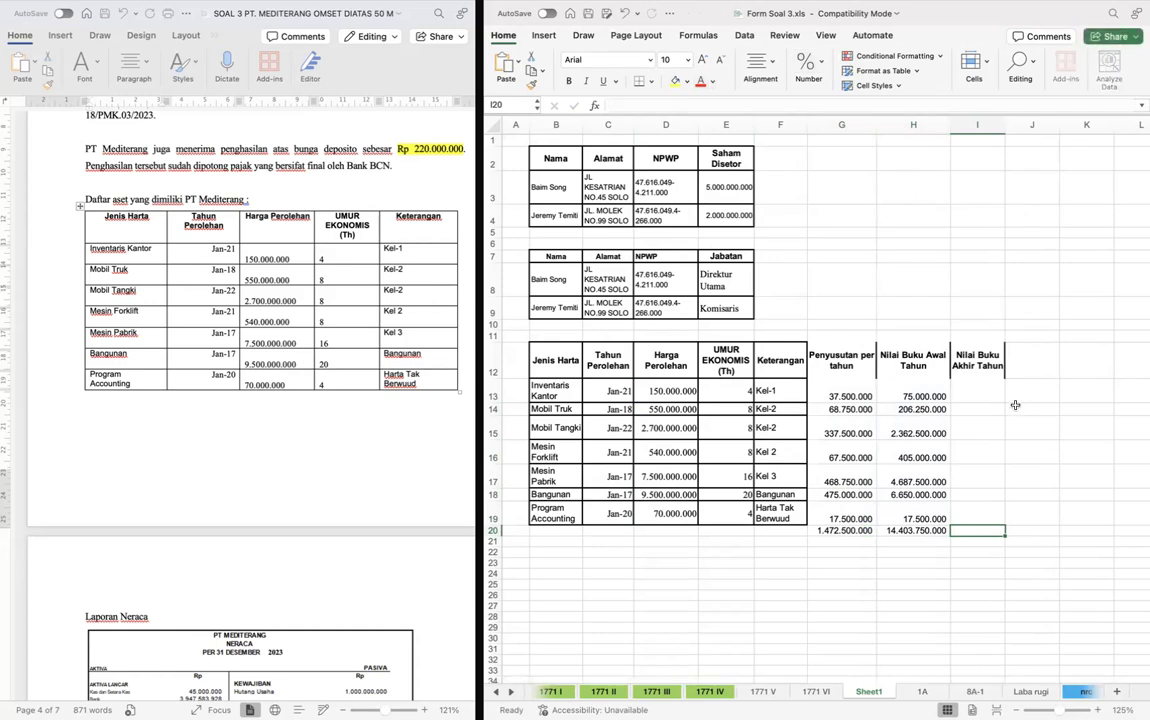
# - Calculate the closing book value of Inventaris Kantor in I13 with the formula =H13-G13
pyautogui.click(983, 392)
pyautogui.write('=H13-')
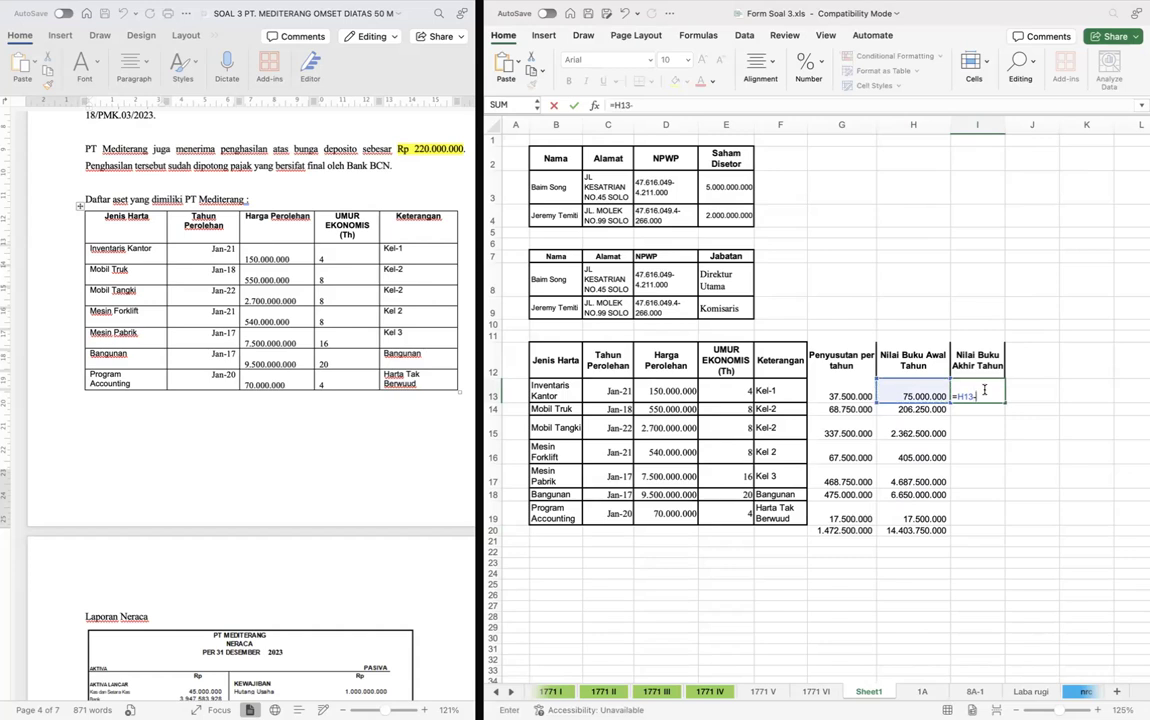
pyautogui.press('Left')
pyautogui.press('Left')
pyautogui.press('Return')
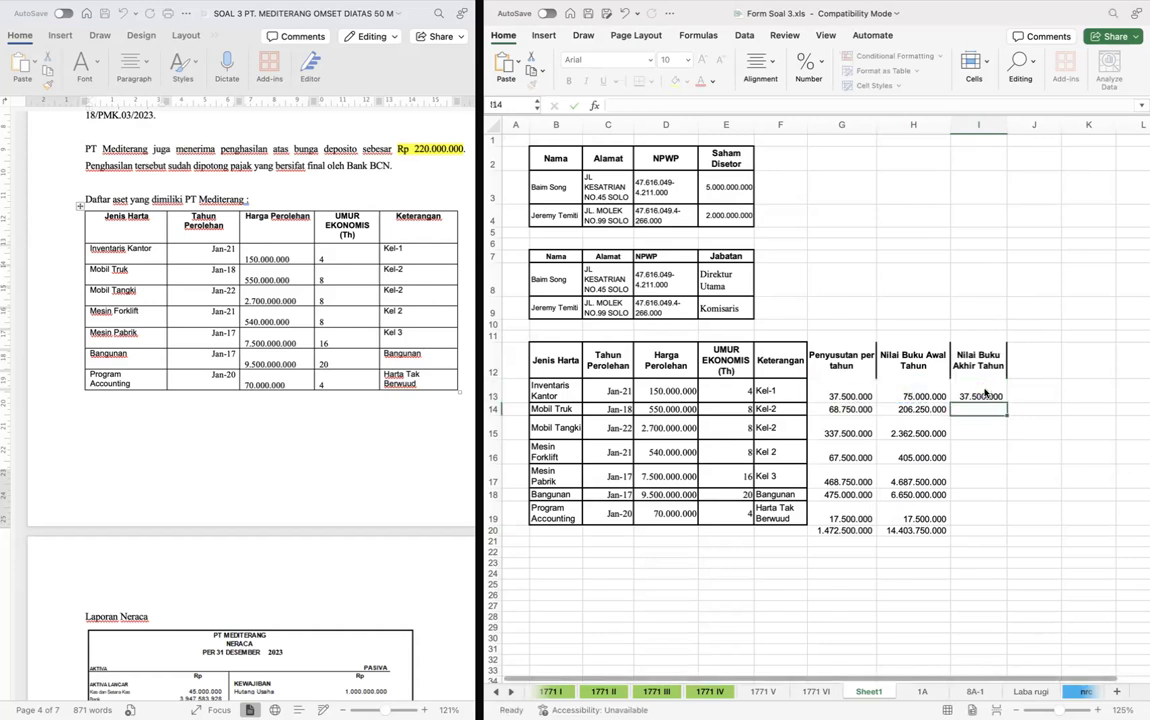
# - Copy the closing book value formula from I13 to the remaining assets in I14:I19
pyautogui.press('Up')
pyautogui.press('super+c')
pyautogui.press('Left')
pyautogui.press('super+Down')
pyautogui.press('Right')
pyautogui.press('Up')
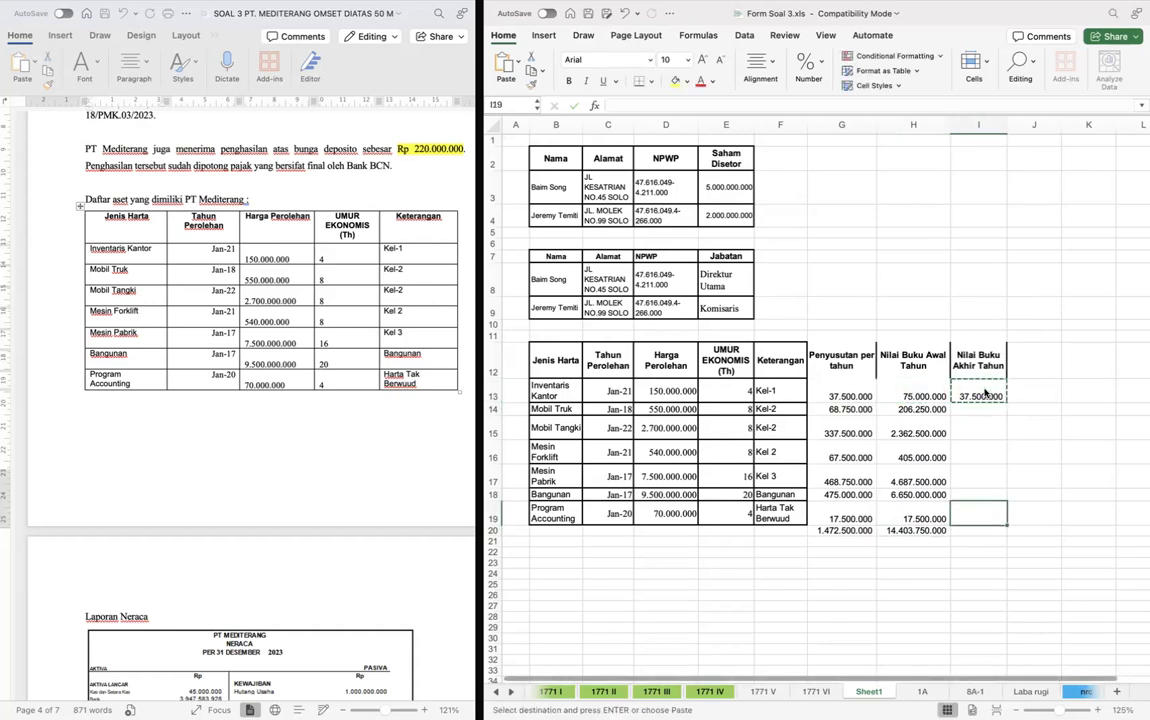
pyautogui.press('shift+super+Up')
pyautogui.hotkey('shift', 'Down')
pyautogui.press('super+v')
pyautogui.press('Down')
pyautogui.press('Up')
# - Fit the width of column I to the closing book values
pyautogui.press('super+Up')
pyautogui.press('shift+super+Down')
pyautogui.hotkey('alt', 'h')
pyautogui.press('o')
pyautogui.press('i')
# - Sum the closing book values of all assets in I20
pyautogui.press('Down')
pyautogui.press('super+Down')
pyautogui.press('Down')
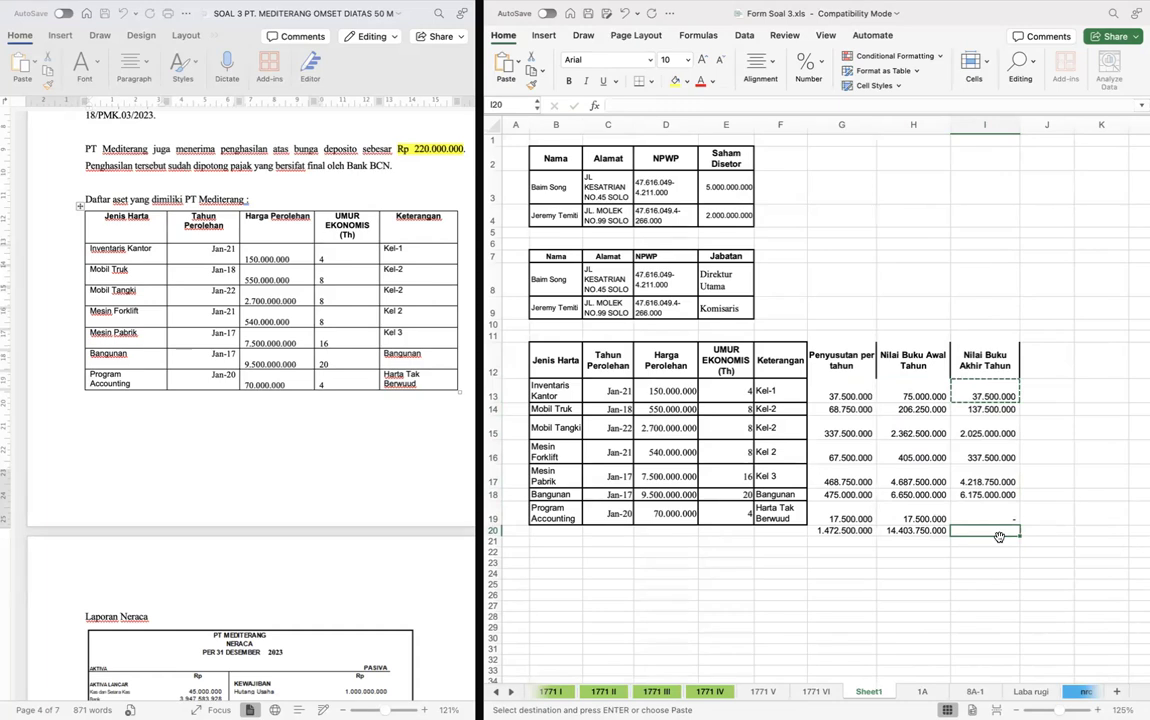
pyautogui.doubleClick(1010, 530)
pyautogui.press('Return')
pyautogui.click(1014, 531)
pyautogui.press('super+shift+t')
pyautogui.press('Left')
pyautogui.press('Left')
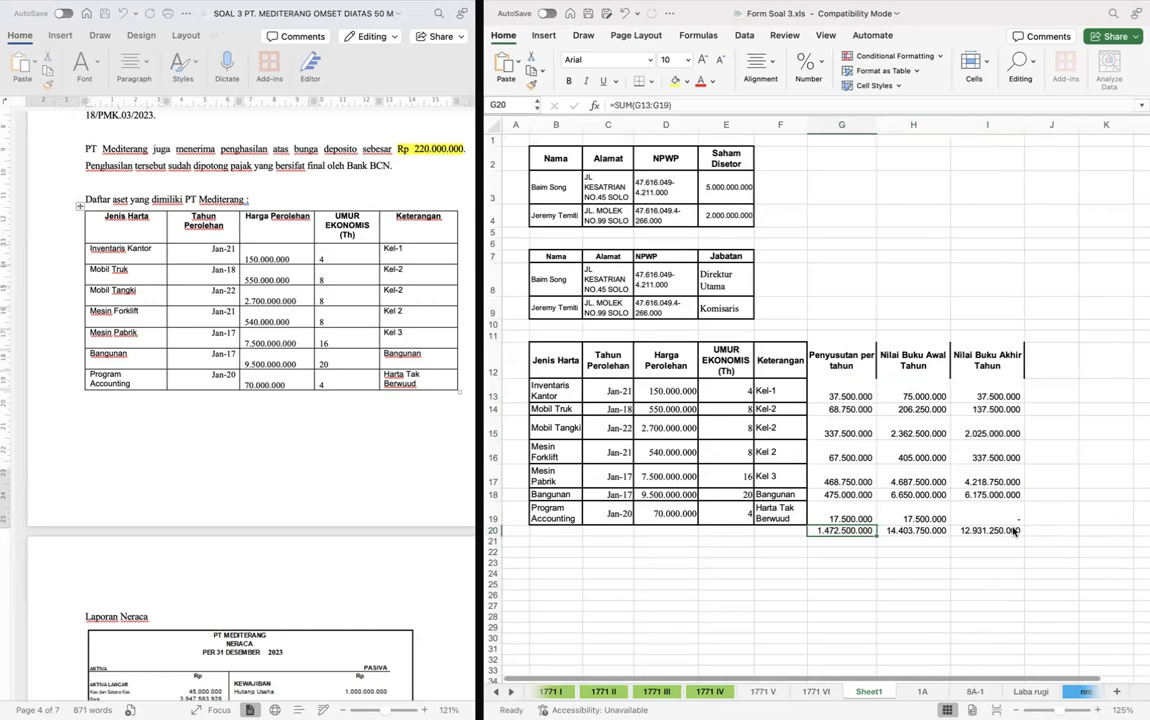
pyautogui.click(842, 598)
pyautogui.click(785, 572)
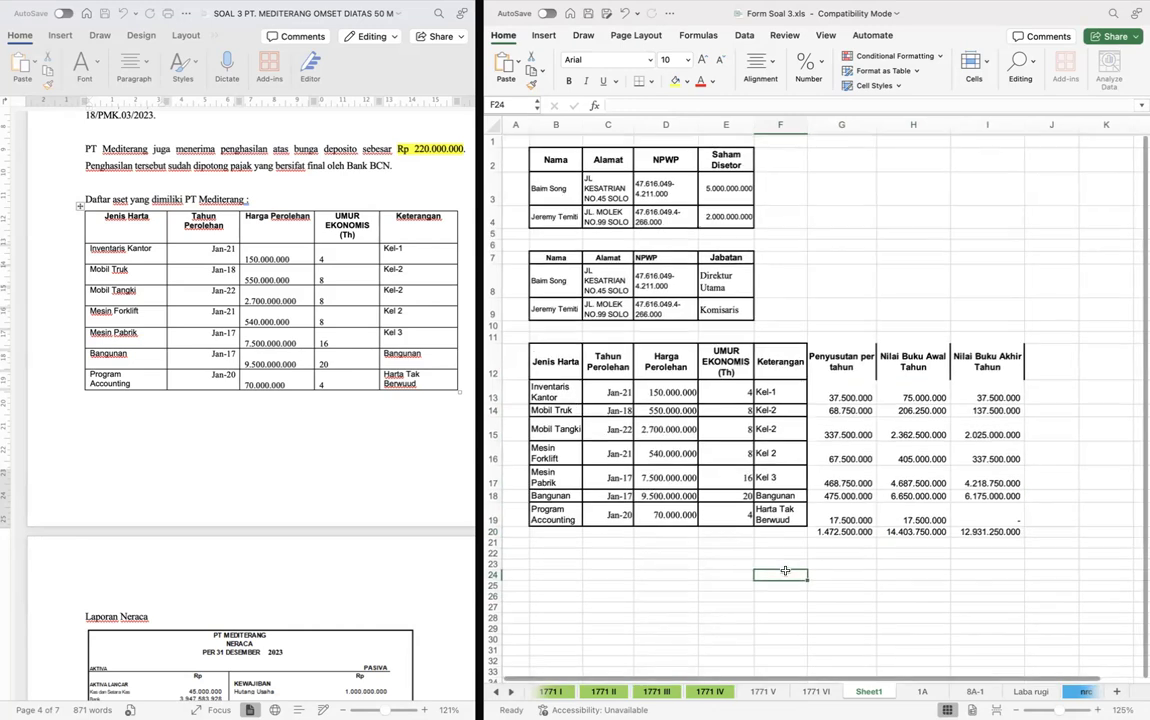
# - Move Sheet1 so that it sits between the 8A-1 and Laba rugi sheets
pyautogui.hotkey('ctrl', 'pageup')
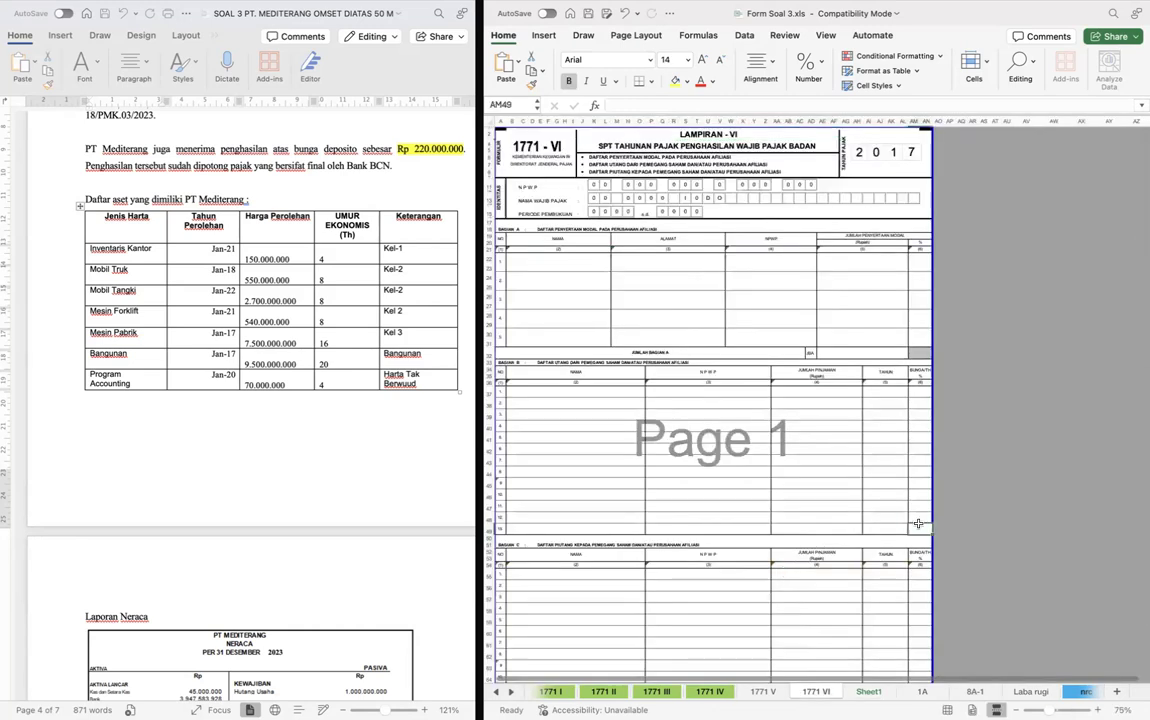
pyautogui.hotkey('ctrl', 'pagedown')
pyautogui.hotkey('ctrl', 'pagedown')
pyautogui.hotkey('ctrl', 'pagedown')
pyautogui.hotkey('ctrl', 'pagedown')
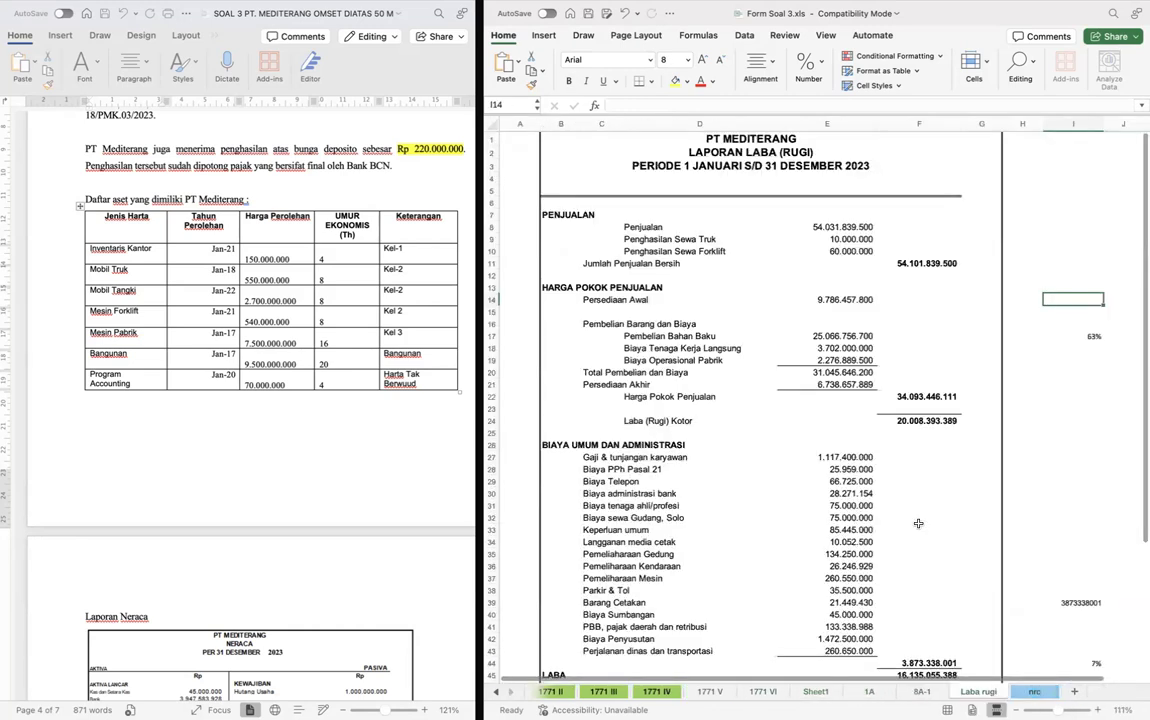
pyautogui.hotkey('ctrl', 'pageup')
pyautogui.hotkey('ctrl', 'pageup')
pyautogui.hotkey('ctrl', 'pageup')
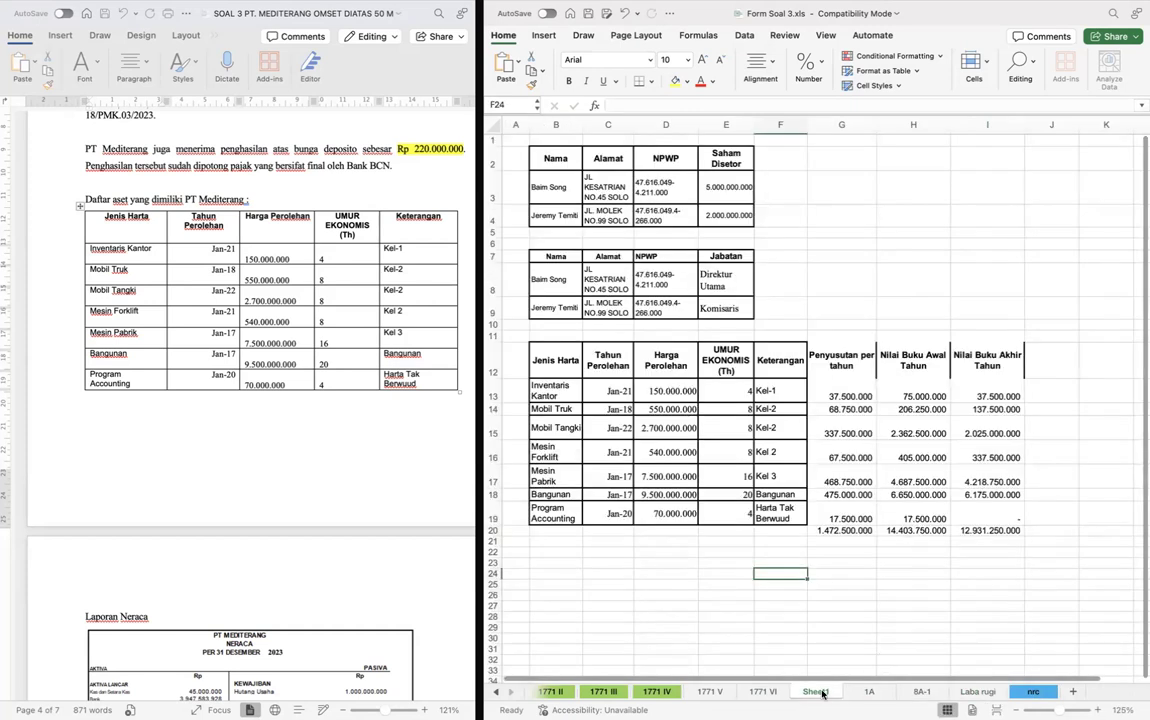
pyautogui.moveTo(822, 693); pyautogui.dragTo(866, 698)
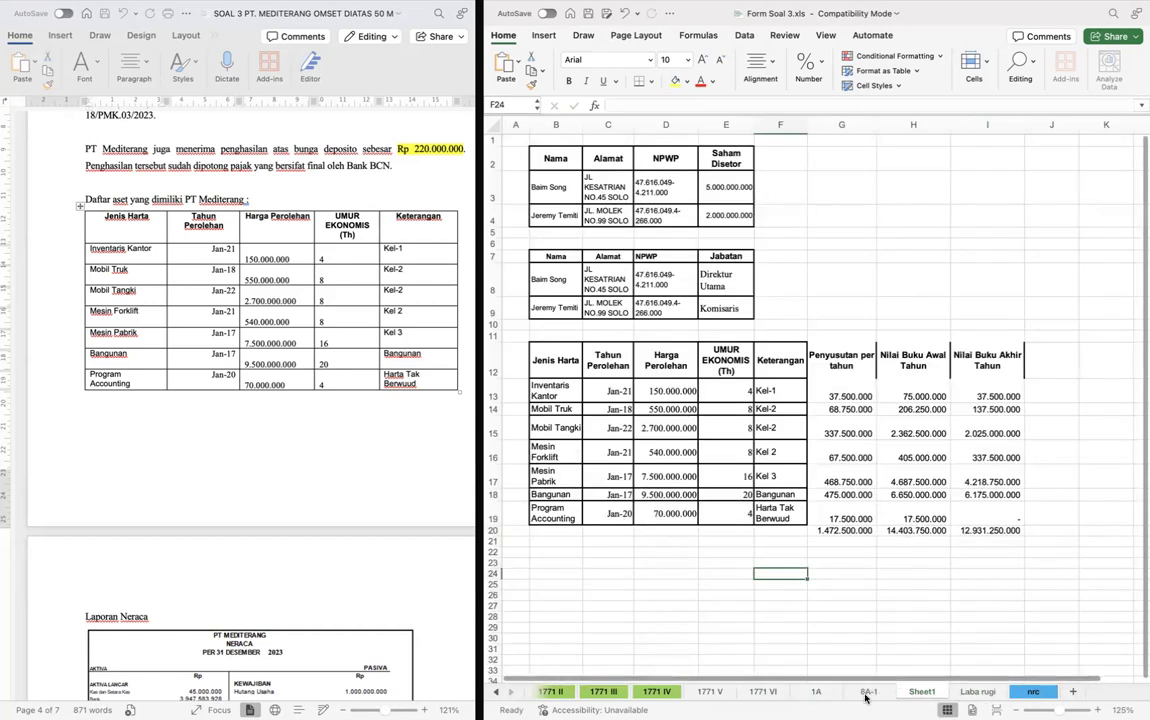
# - Complete the tax year on the 8A-1 form as 2023
pyautogui.click(867, 692)
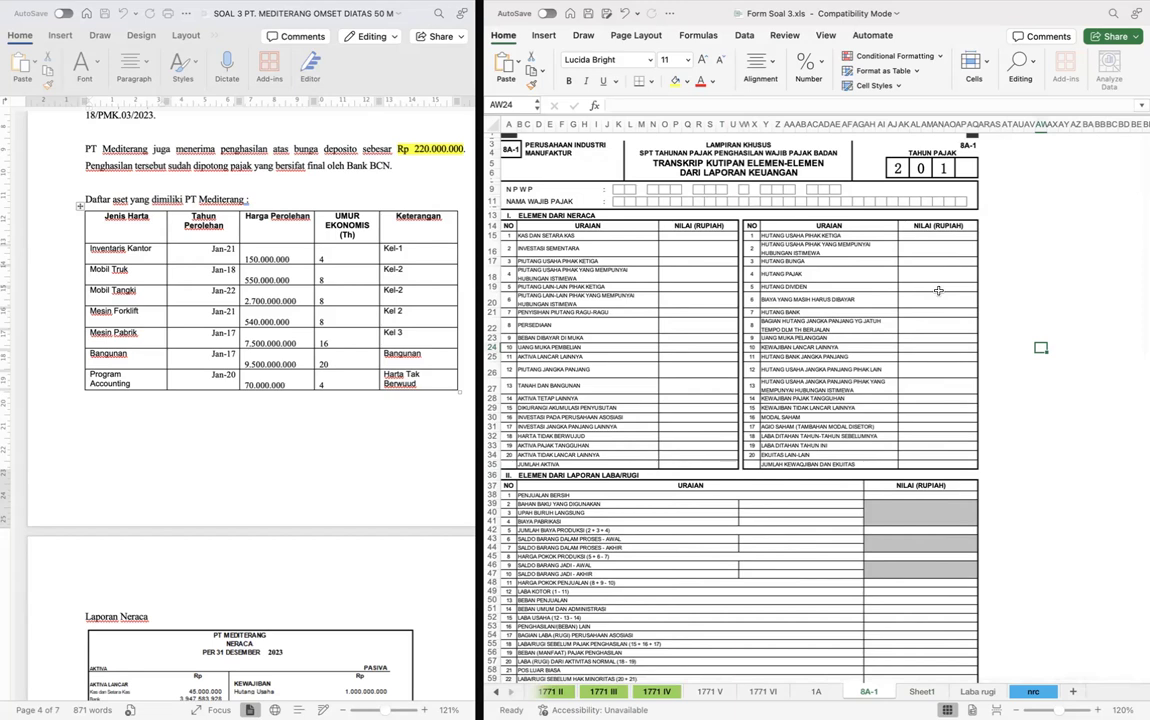
pyautogui.click(1063, 150)
pyautogui.write('2')
pyautogui.click(1063, 151)
pyautogui.click(943, 167)
pyautogui.write('2')
pyautogui.press('Tab')
pyautogui.write('3')
pyautogui.press('Return')
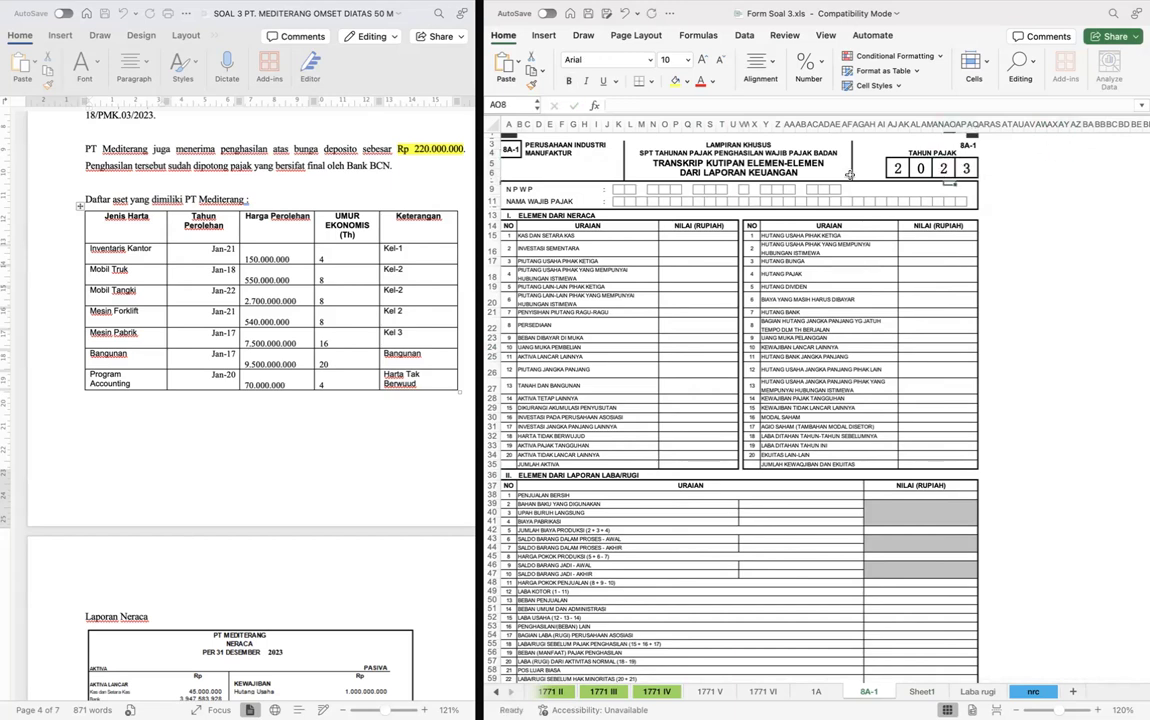
# - Enter the company's NPWP from the case document on form 8A-1, one digit per box, ending with 000
pyautogui.click(614, 189)
pyautogui.scroll(10, 201, 316)
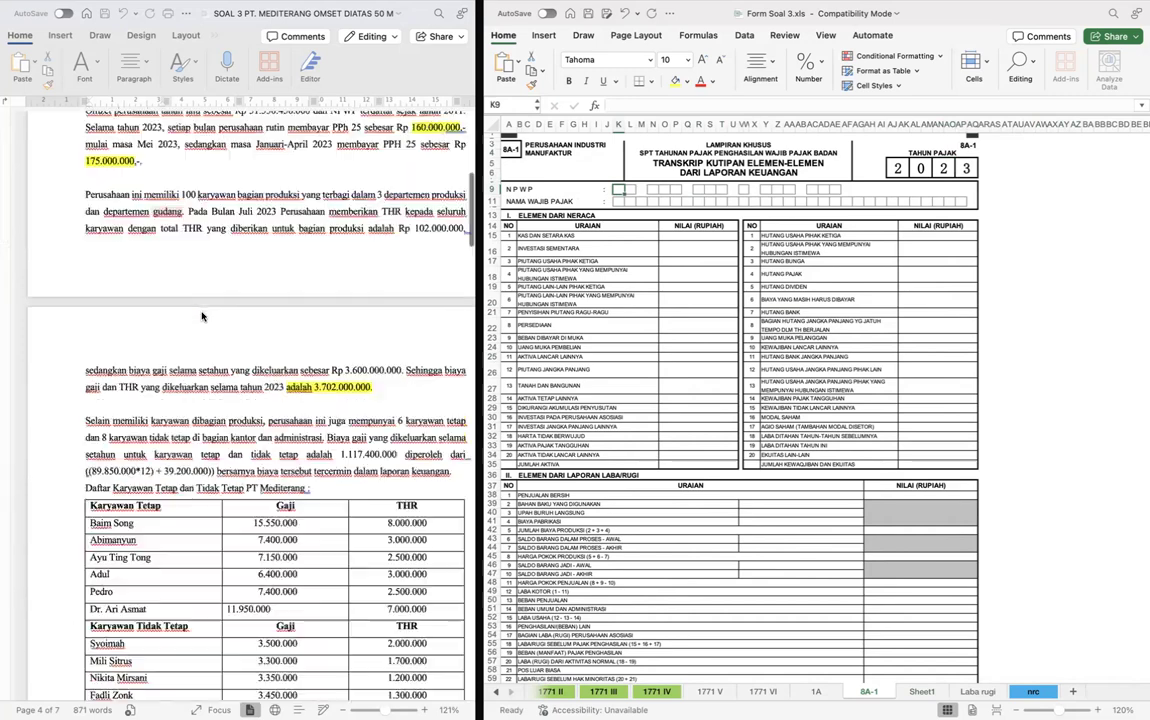
pyautogui.scroll(10, 201, 316)
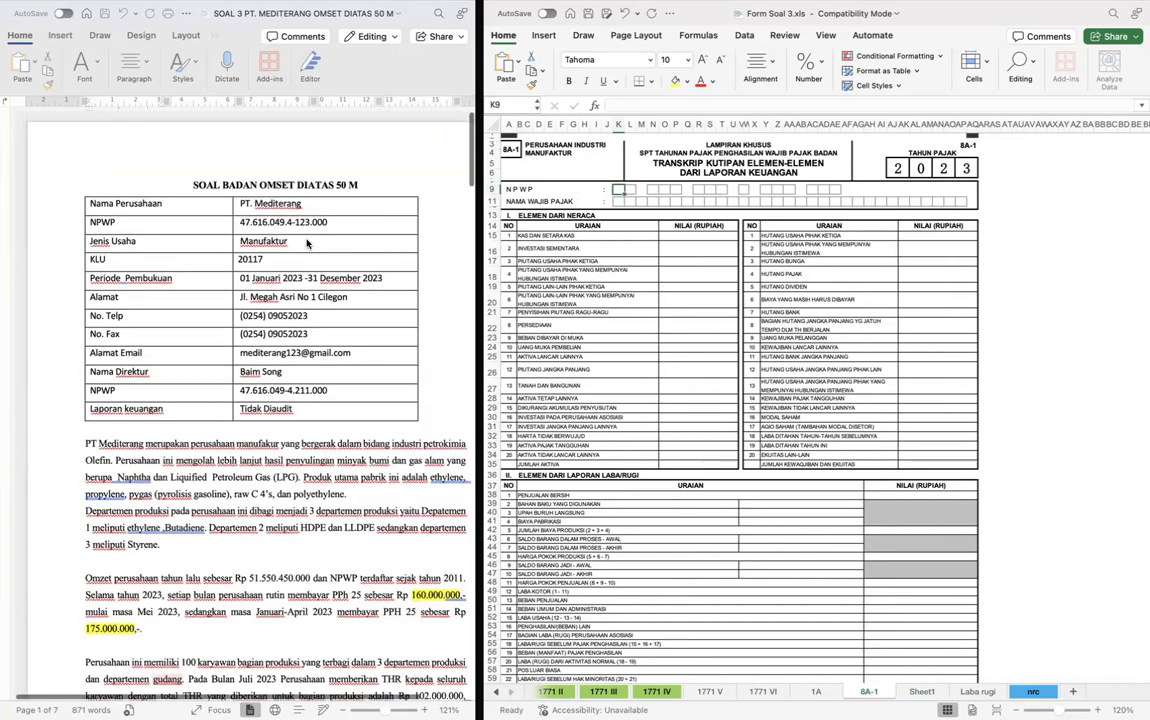
pyautogui.press('Right')
pyautogui.press('Right')
pyautogui.press('Right')
pyautogui.press('Right')
pyautogui.press('Right')
pyautogui.press('Right')
pyautogui.press('Right')
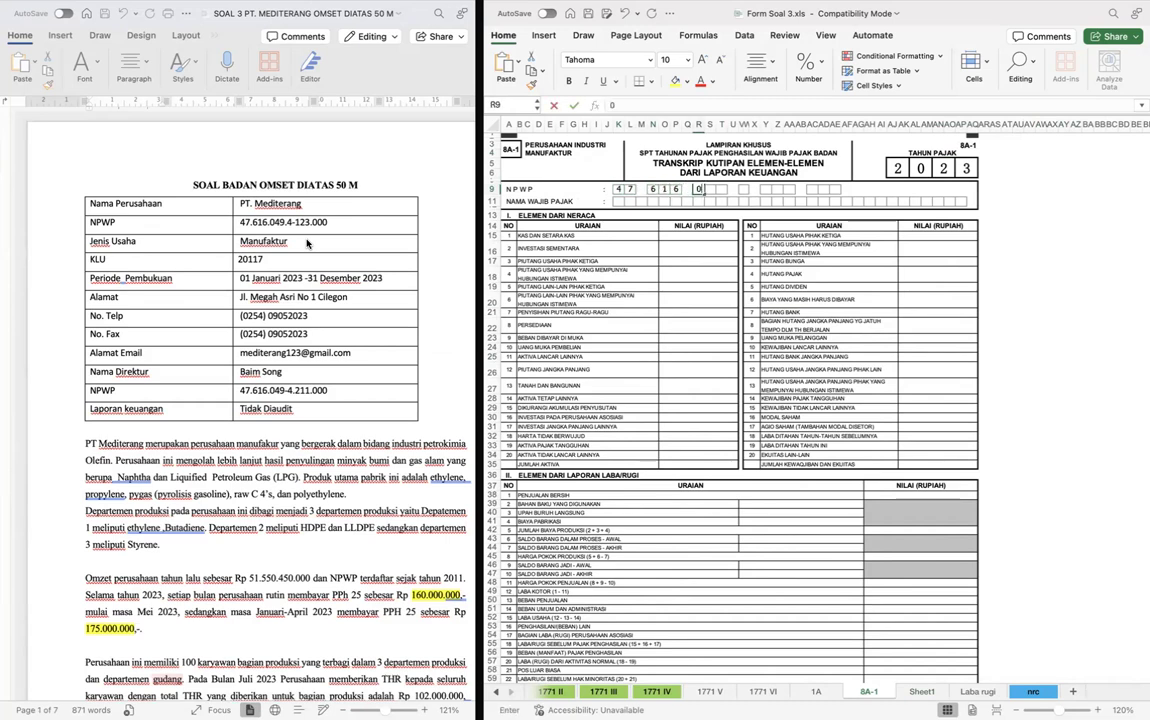
pyautogui.press('Right')
pyautogui.press('Right')
pyautogui.press('Right')
pyautogui.press('Right')
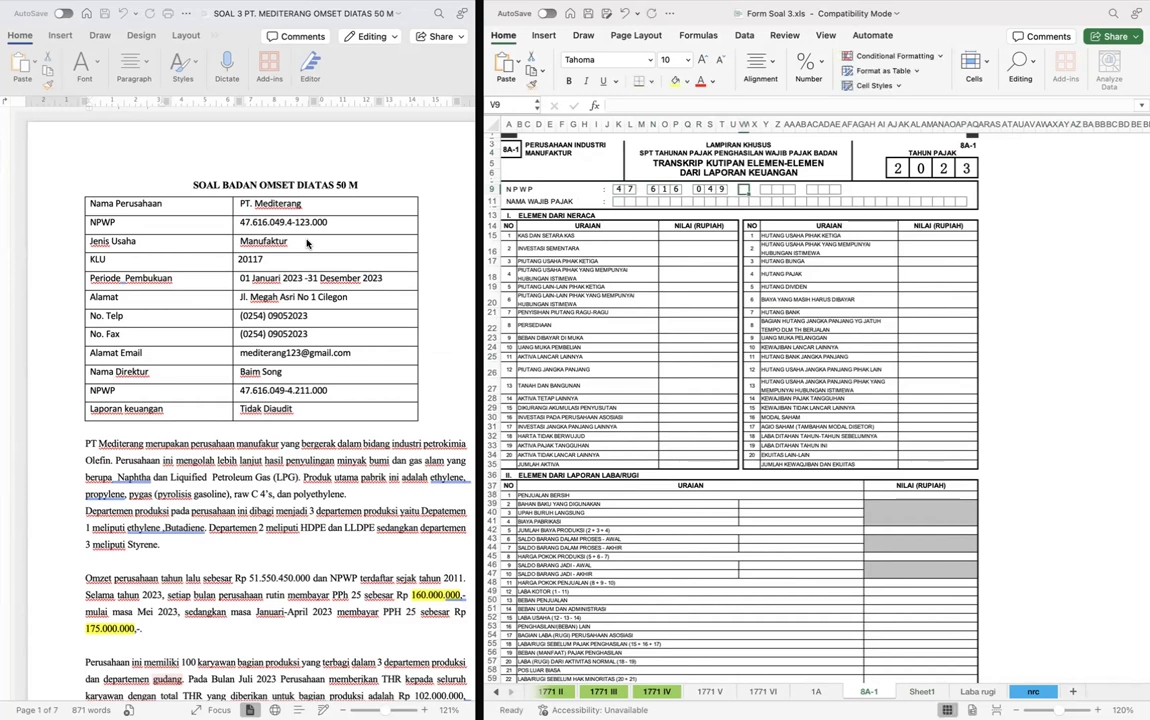
pyautogui.press('Right')
pyautogui.press('Right')
pyautogui.press('Right')
pyautogui.press('Right')
pyautogui.press('Right')
pyautogui.press('Right')
pyautogui.press('Right')
pyautogui.press('Right')
# - Enter the taxpayer name PT MEDITERANG in capitals on form 8A-1, one letter per box, with an empty box between the words
pyautogui.press('Down')
pyautogui.press('Down')
pyautogui.press('super+Left')
pyautogui.press('Right')
pyautogui.write('p')
pyautogui.press('Right')
pyautogui.write('t')
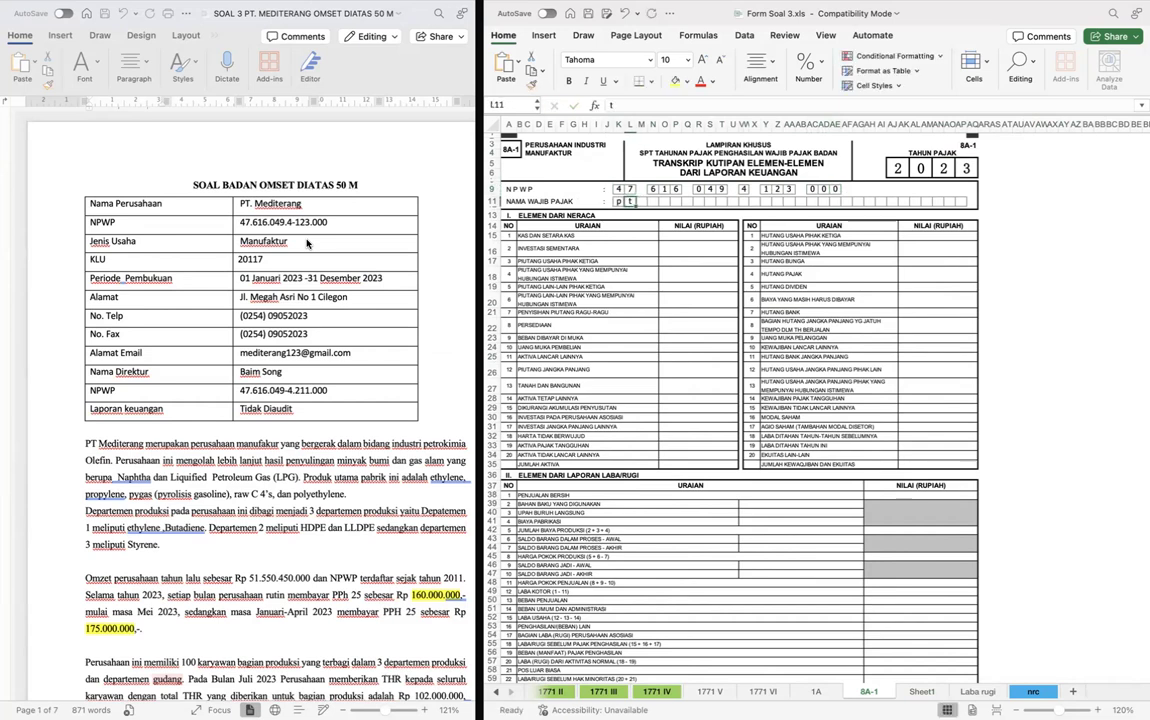
pyautogui.press('Left')
pyautogui.write('P')
pyautogui.press('Right')
pyautogui.write('T')
pyautogui.press('Right')
pyautogui.press('Right')
pyautogui.write('M')
pyautogui.press('Right')
pyautogui.write('E')
pyautogui.press('Right')
pyautogui.write('D')
pyautogui.press('Right')
pyautogui.write('I')
pyautogui.press('Right')
pyautogui.write('T')
pyautogui.press('Right')
pyautogui.write('E')
pyautogui.press('Right')
pyautogui.write('R')
pyautogui.press('Right')
pyautogui.write('A')
pyautogui.press('Right')
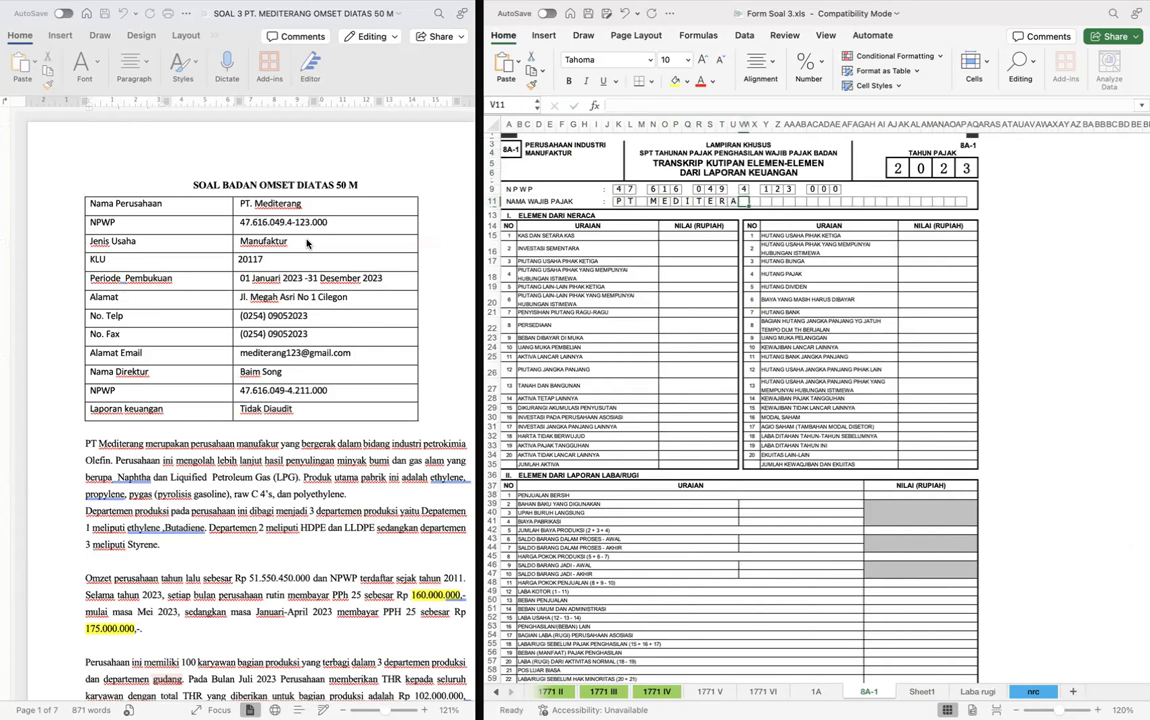
pyautogui.write('N')
pyautogui.press('Right')
pyautogui.write('G')
# - Examine the cash and bank lines of the company's balance sheet on the nrc sheet, returning to form 8A-1
pyautogui.click(664, 240)
pyautogui.scroll(5, 664, 240)
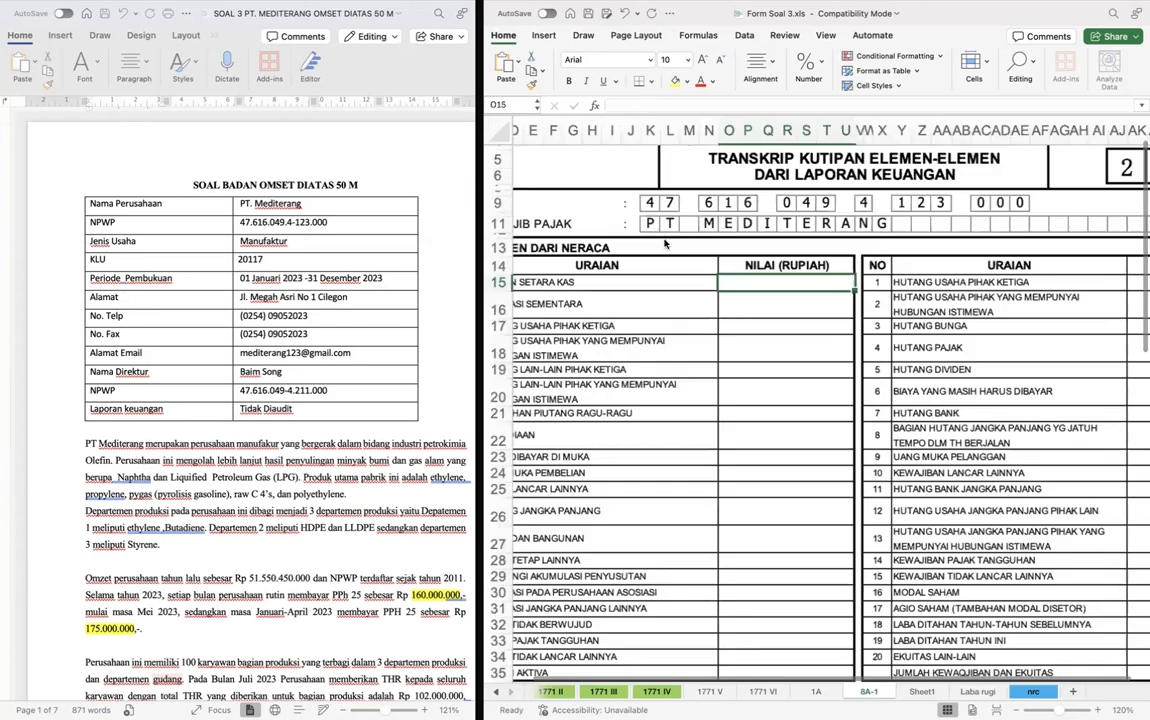
pyautogui.scroll(-2, 664, 243)
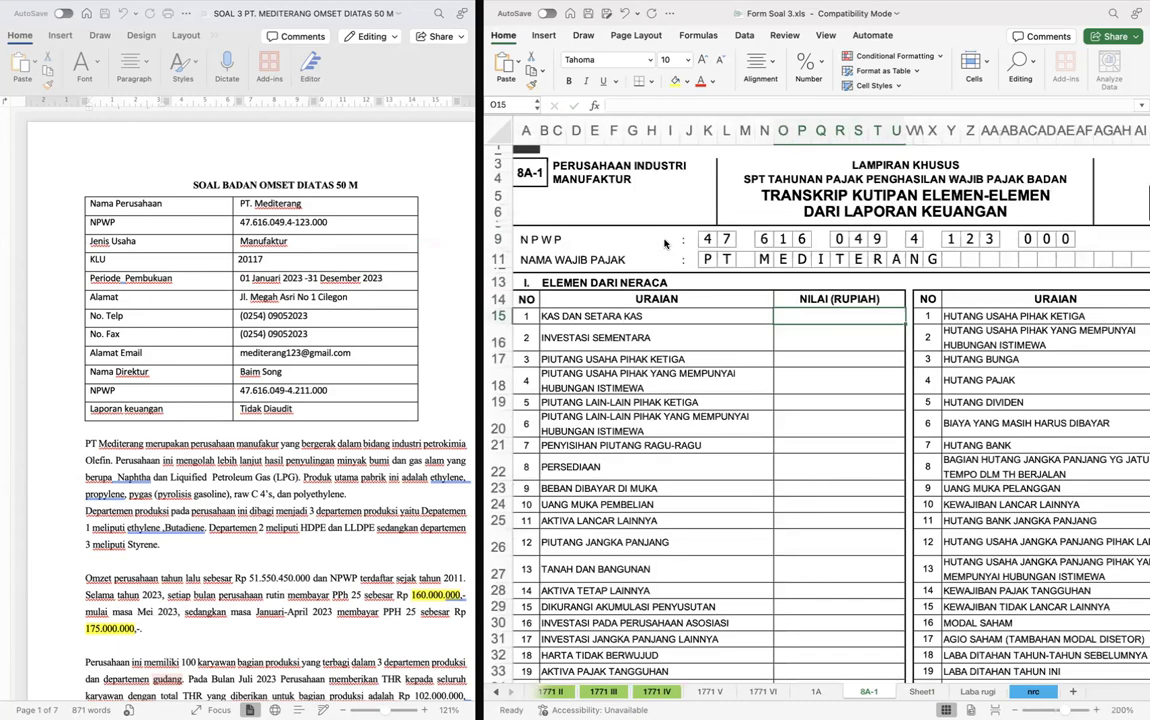
pyautogui.hotkey('ctrl', 'pagedown')
pyautogui.hotkey('ctrl', 'pagedown')
pyautogui.hotkey('ctrl', 'pagedown')
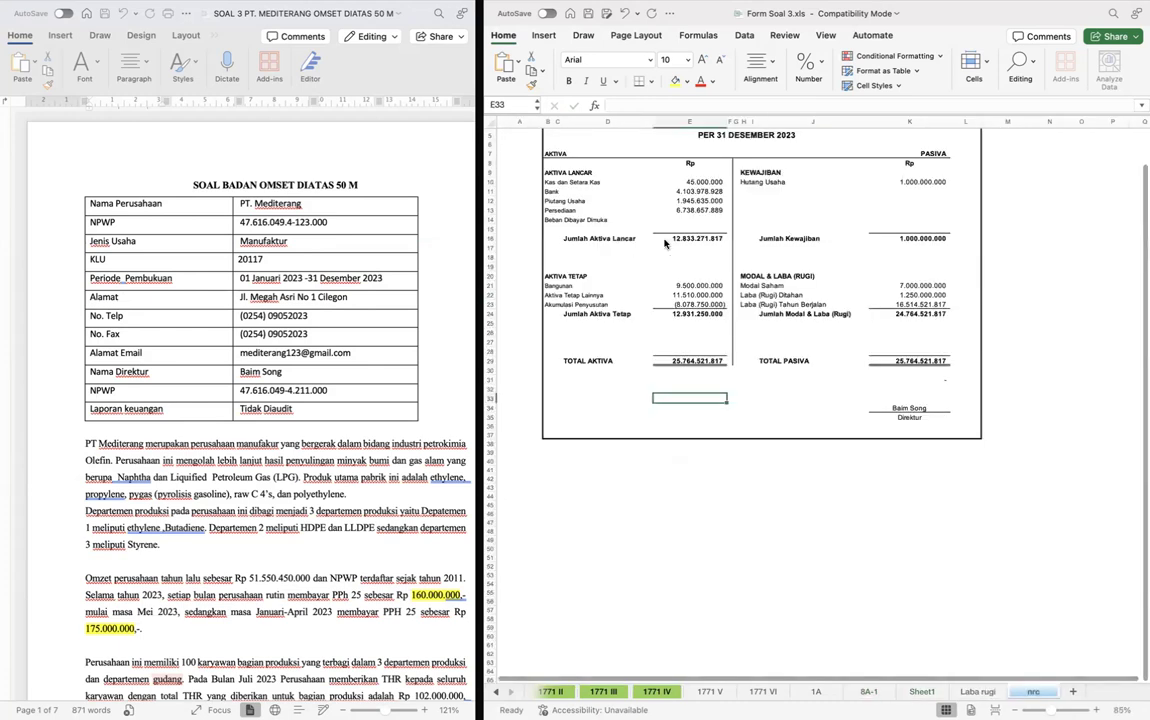
pyautogui.scroll(2, 676, 266)
pyautogui.scroll(5, 677, 267)
pyautogui.scroll(2, 825, 302)
pyautogui.hscroll(-3, 825, 302)
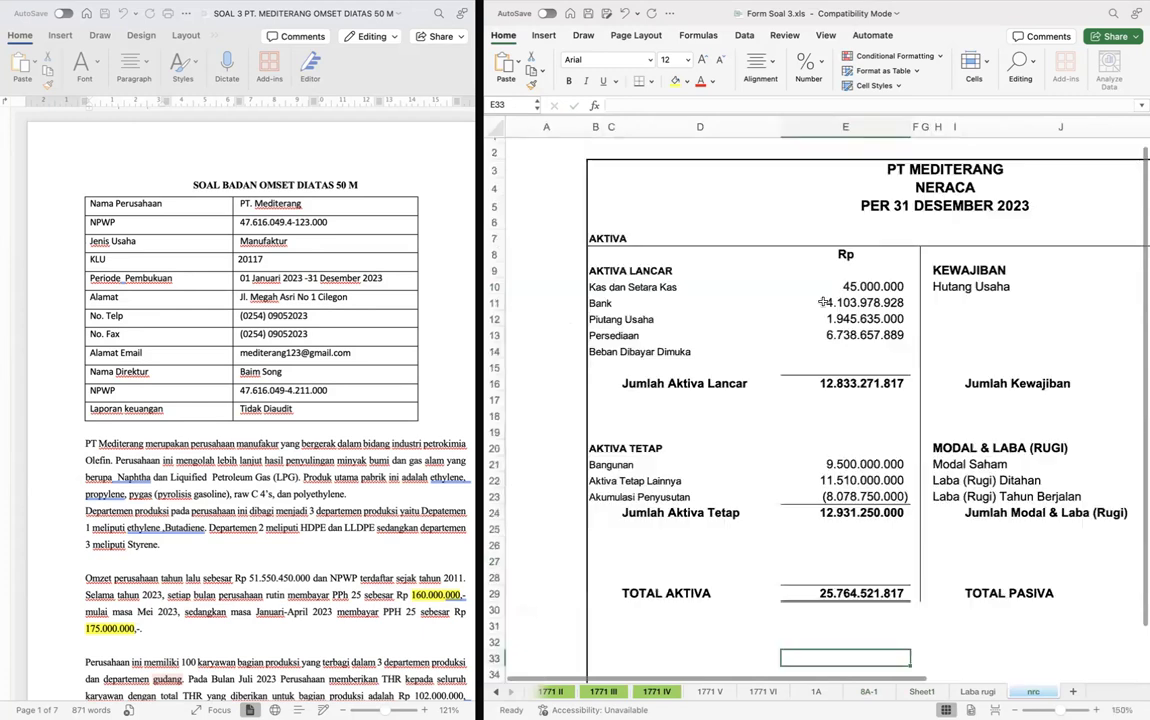
pyautogui.click(867, 288)
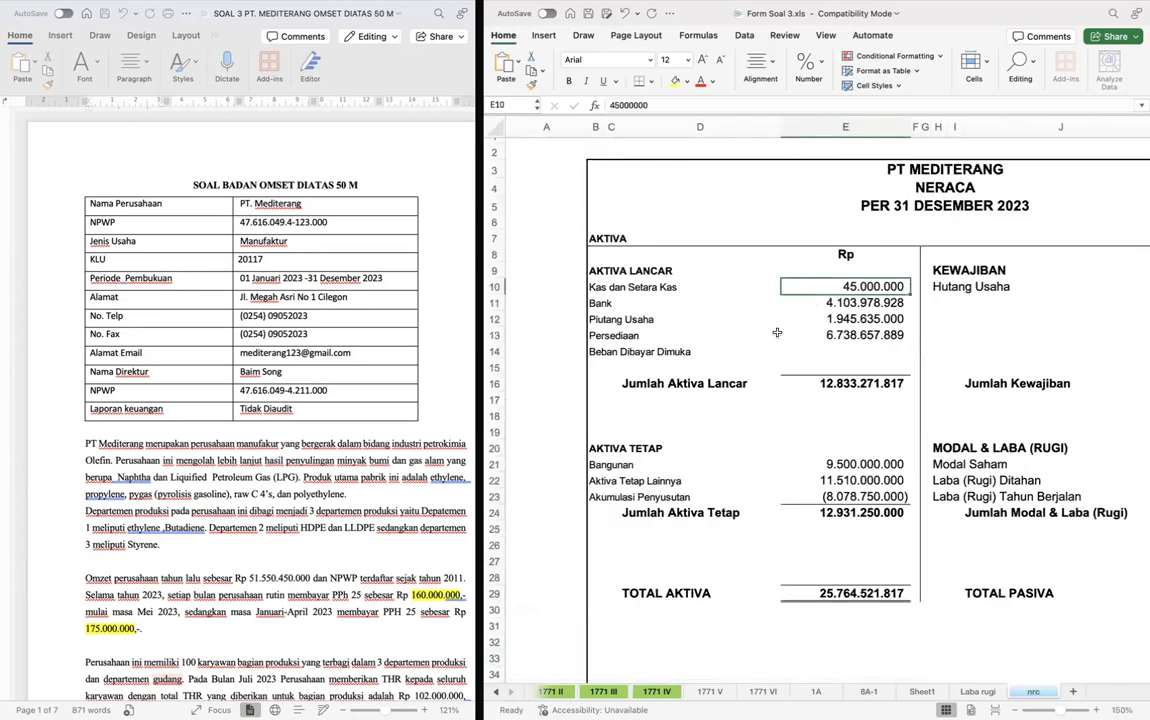
pyautogui.hotkey('ctrl', 'pageup')
pyautogui.hotkey('ctrl', 'pageup')
pyautogui.hotkey('ctrl', 'pageup')
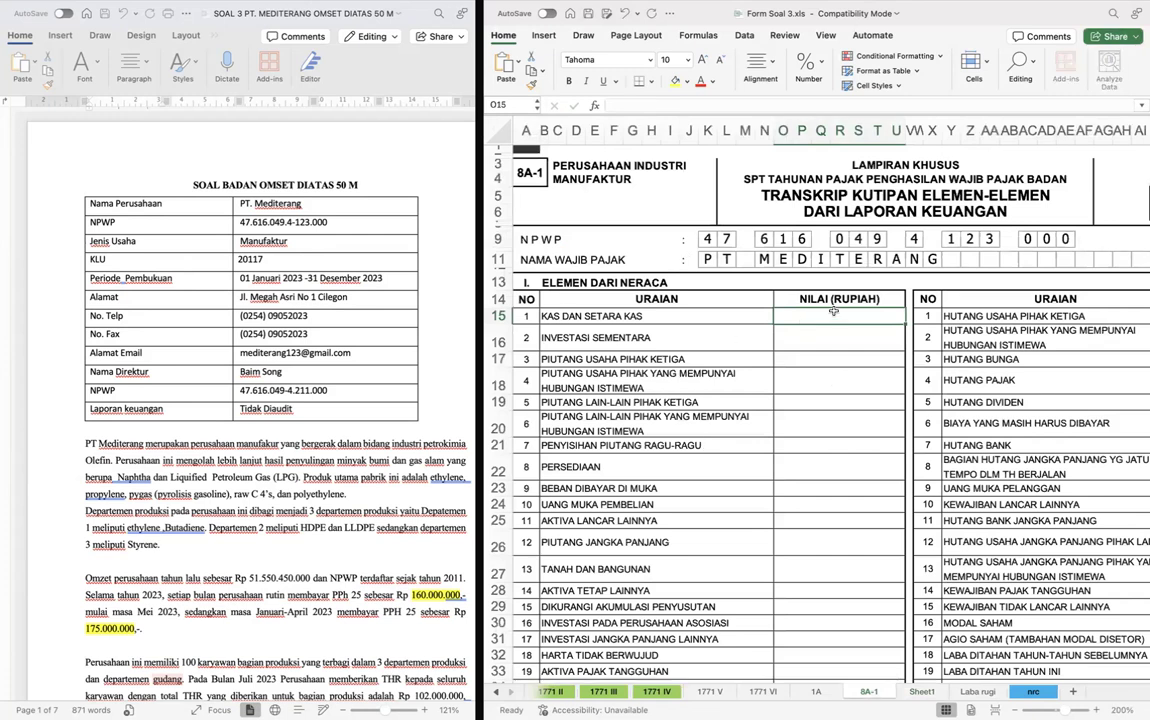
# - Fill KAS DAN SETARA KAS in O15 of form 8A-1 with a formula adding nrc cells E10 (cash) and E11 (bank)
pyautogui.write('=')
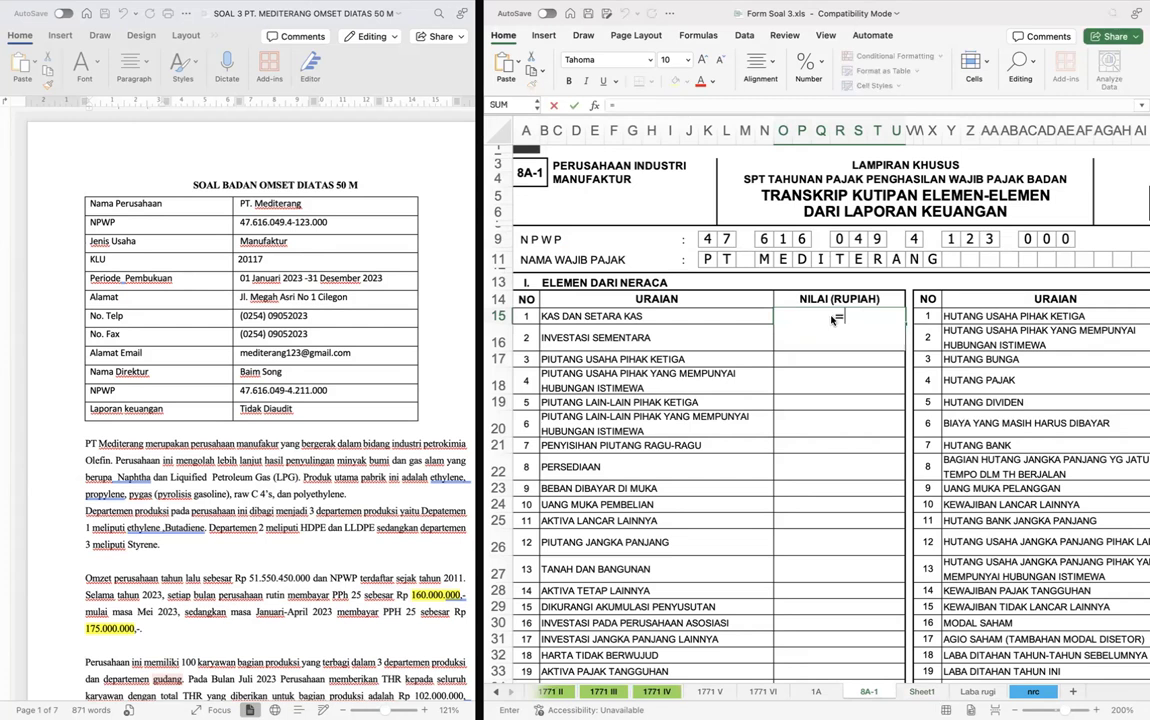
pyautogui.hotkey('ctrl', 'pagedown')
pyautogui.hotkey('ctrl', 'pagedown')
pyautogui.hotkey('ctrl', 'pagedown')
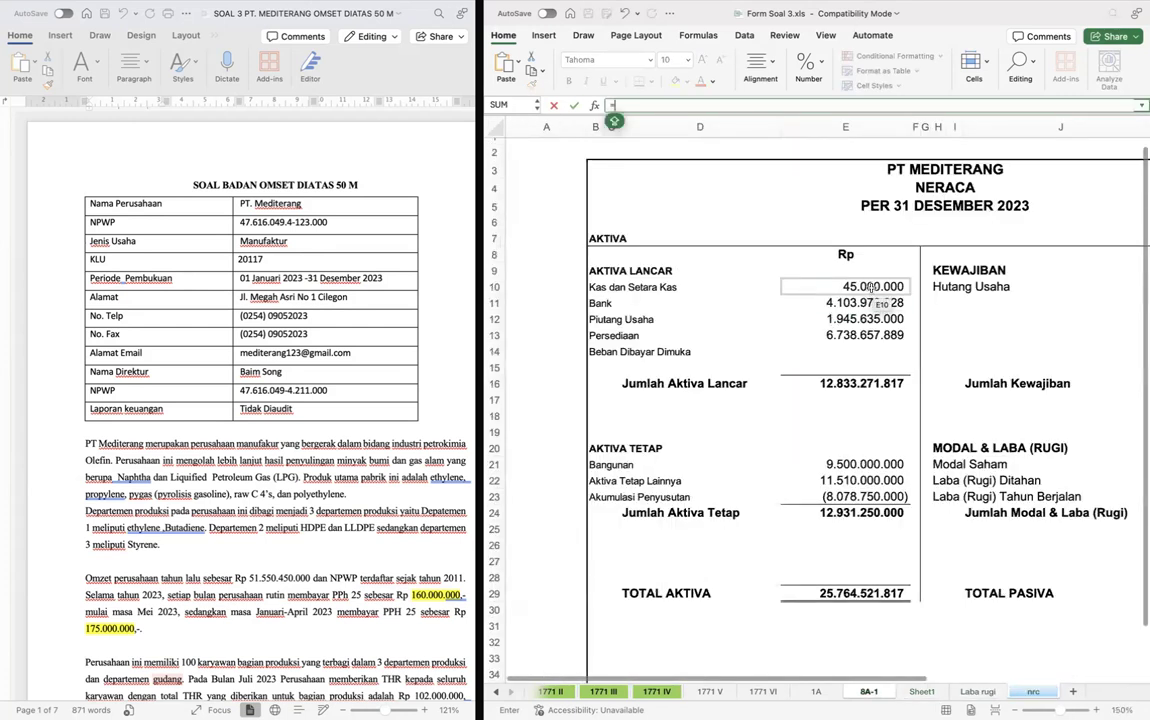
pyautogui.click(868, 286)
pyautogui.write('+')
pyautogui.click(872, 302)
pyautogui.press('Return')
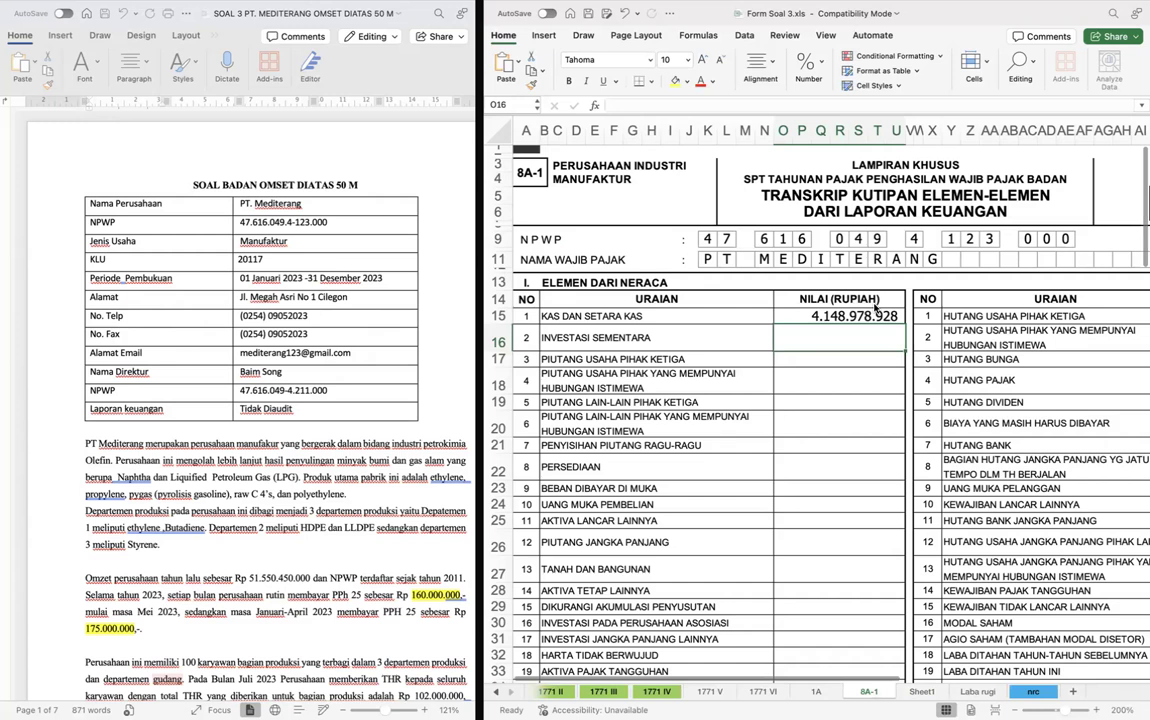
# - Compare the Laporan Neraca in the case document with the asset and liability figures on the nrc sheet
pyautogui.scroll(-5, 268, 460)
pyautogui.scroll(-20, 268, 460)
pyautogui.scroll(-5, 268, 462)
pyautogui.scroll(6, 413, 305)
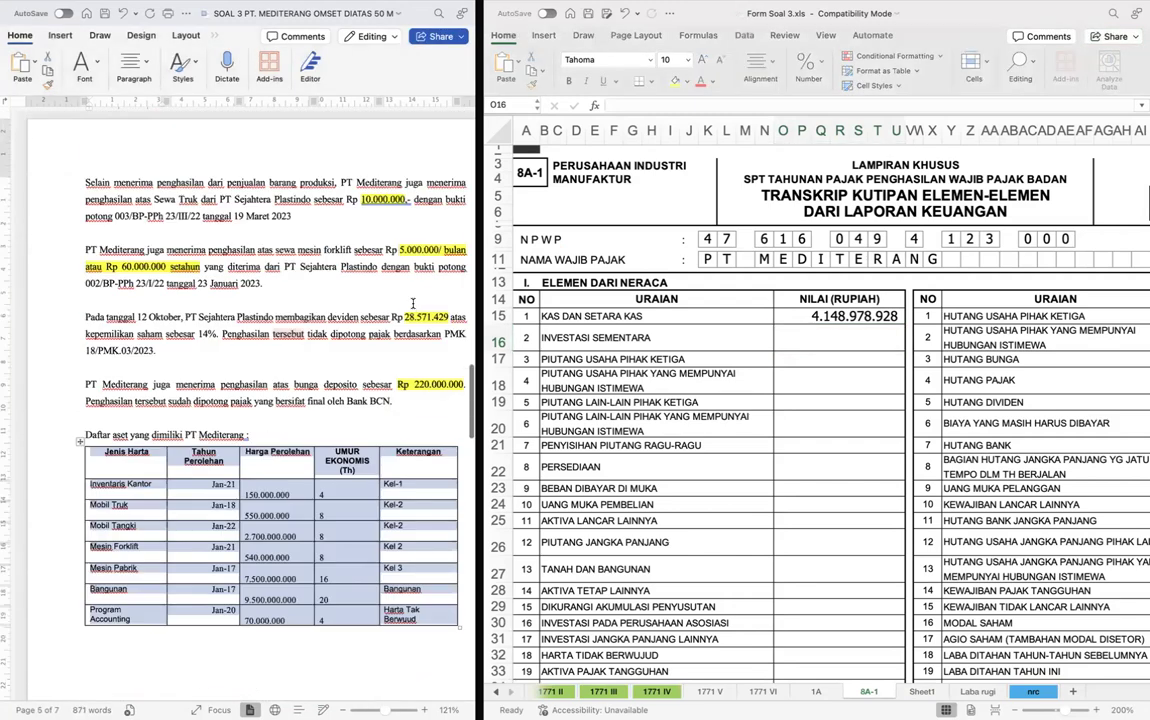
pyautogui.scroll(20, 413, 305)
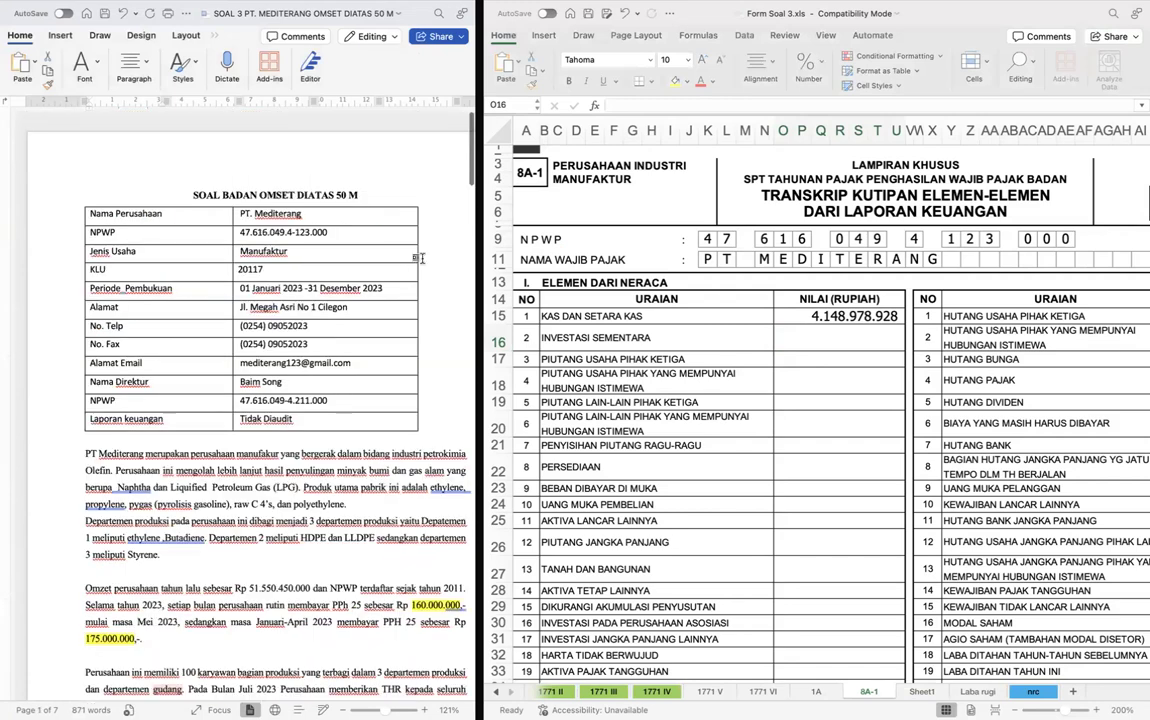
pyautogui.click(848, 342)
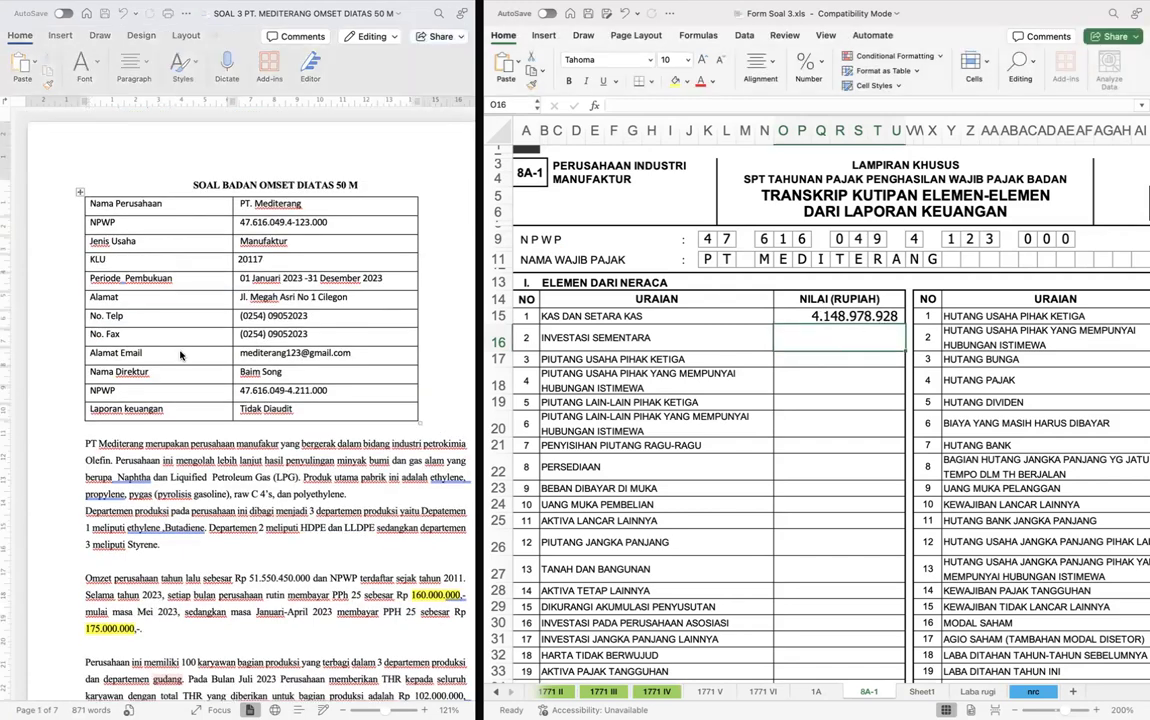
pyautogui.scroll(-20, 289, 361)
pyautogui.scroll(10, 289, 361)
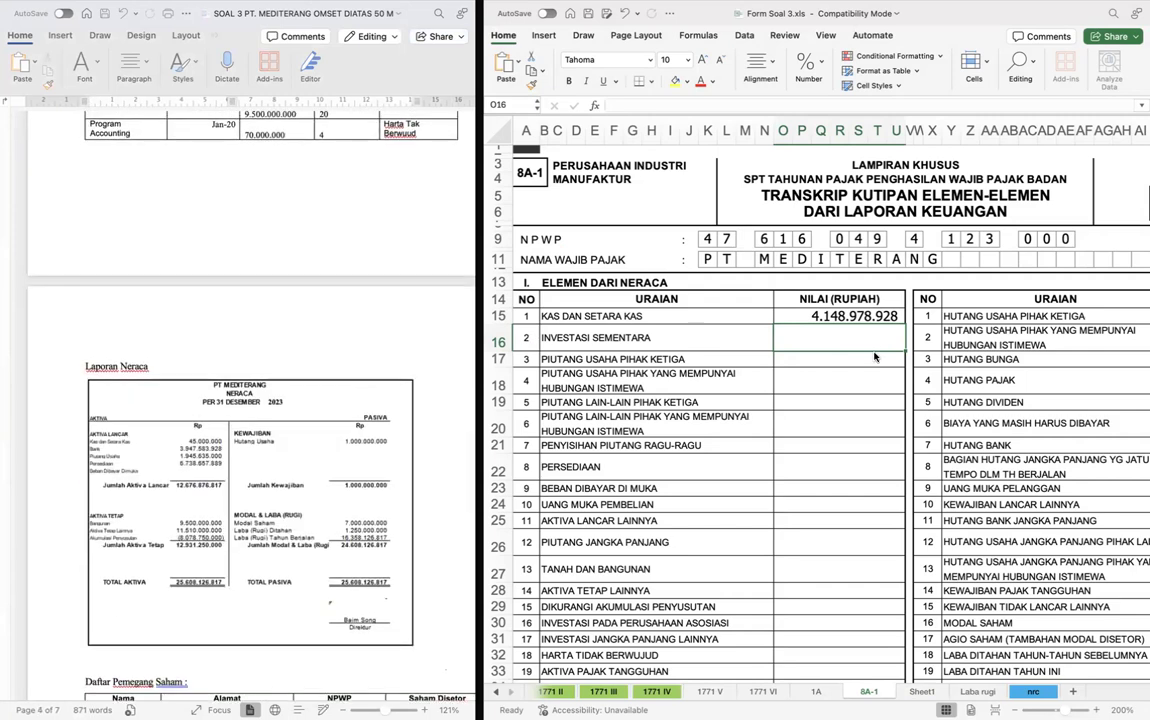
pyautogui.hotkey('ctrl', 'pagedown')
pyautogui.hotkey('ctrl', 'pagedown')
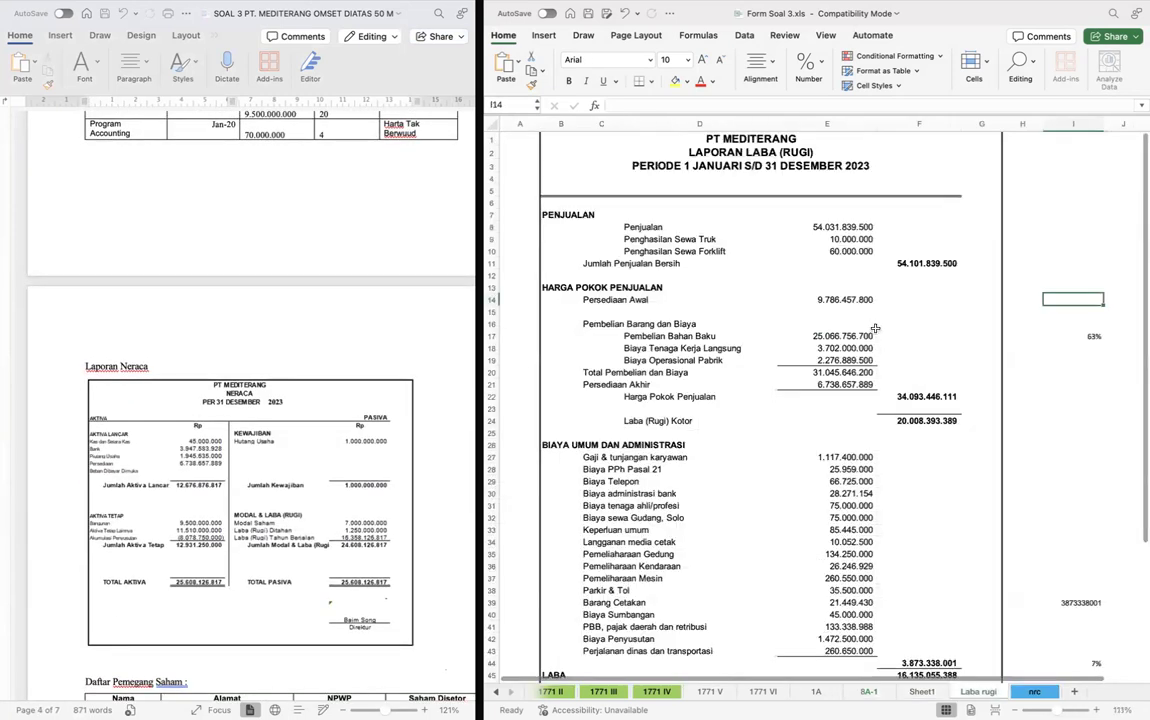
pyautogui.hotkey('ctrl', 'pagedown')
pyautogui.scroll(-1, 875, 328)
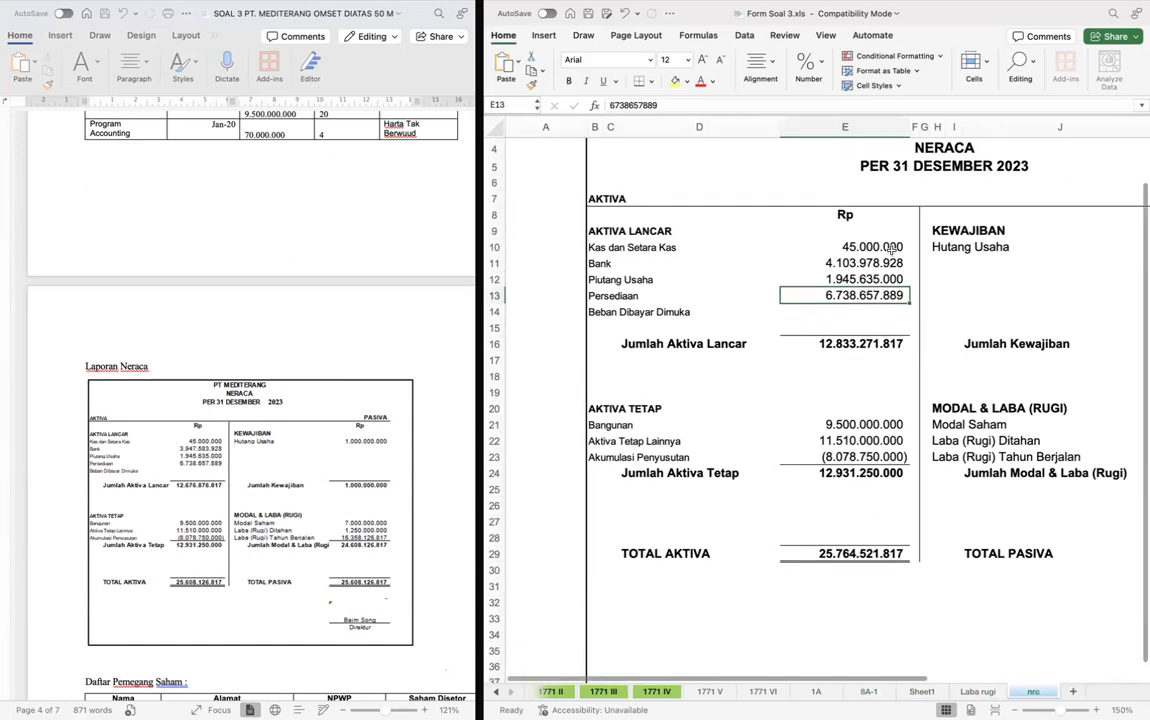
pyautogui.hscroll(1, 839, 381)
pyautogui.hscroll(5, 839, 381)
pyautogui.scroll(-1, 839, 381)
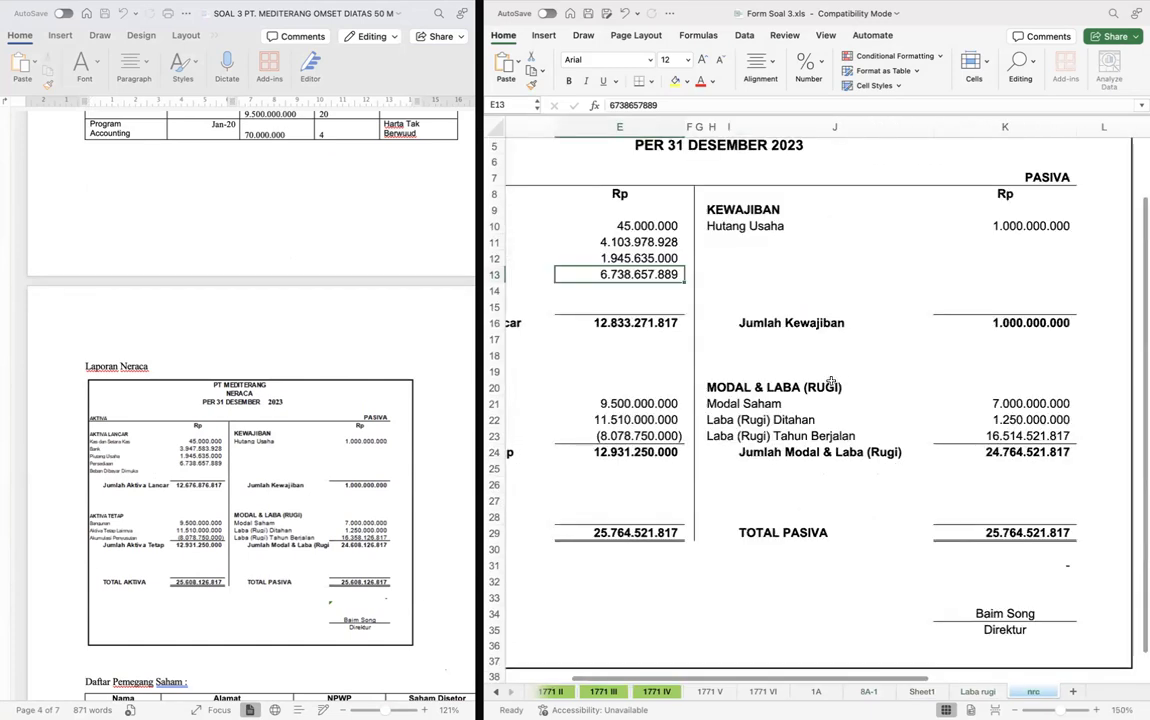
pyautogui.scroll(-4, 396, 476)
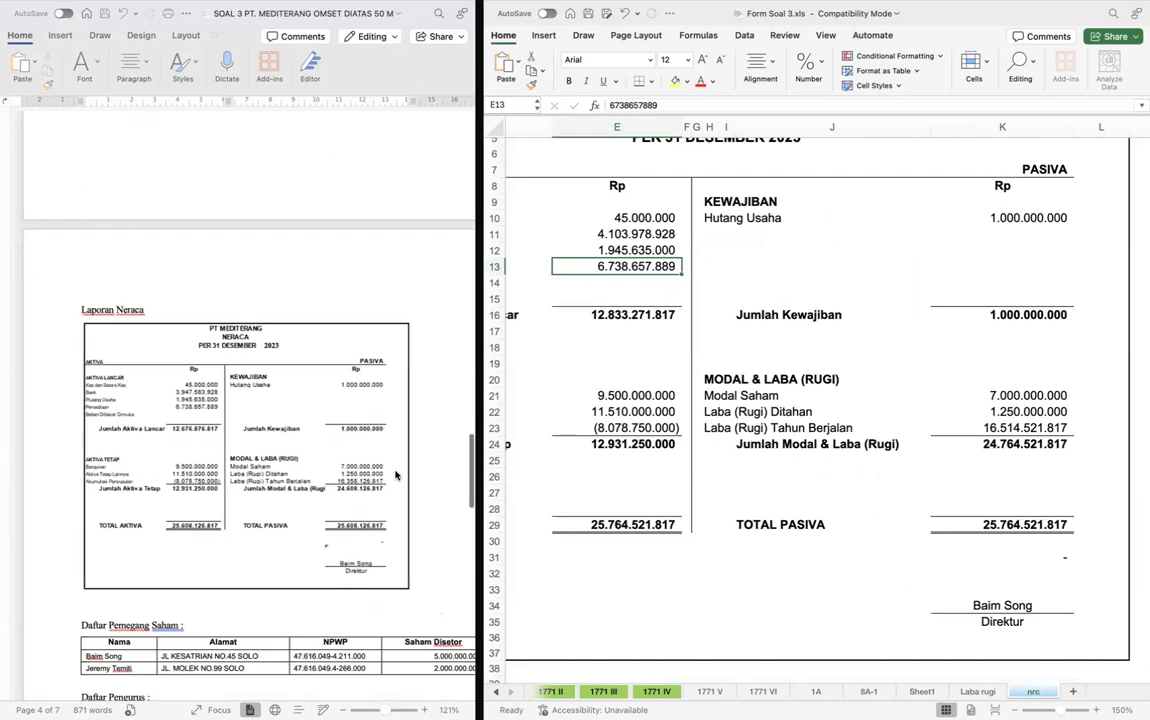
pyautogui.scroll(1, 612, 405)
pyautogui.hscroll(-3, 612, 405)
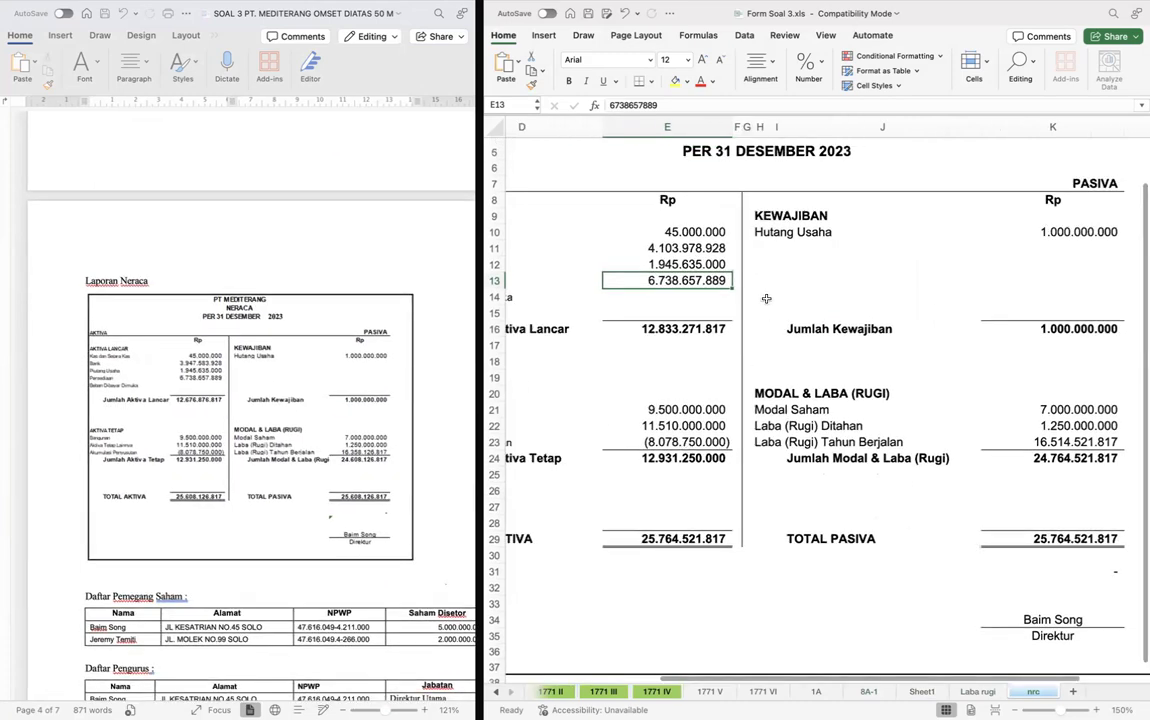
# - Set the Bank balance in E11 of the nrc sheet to 3.947.583.928, matching the case document
pyautogui.click(708, 248)
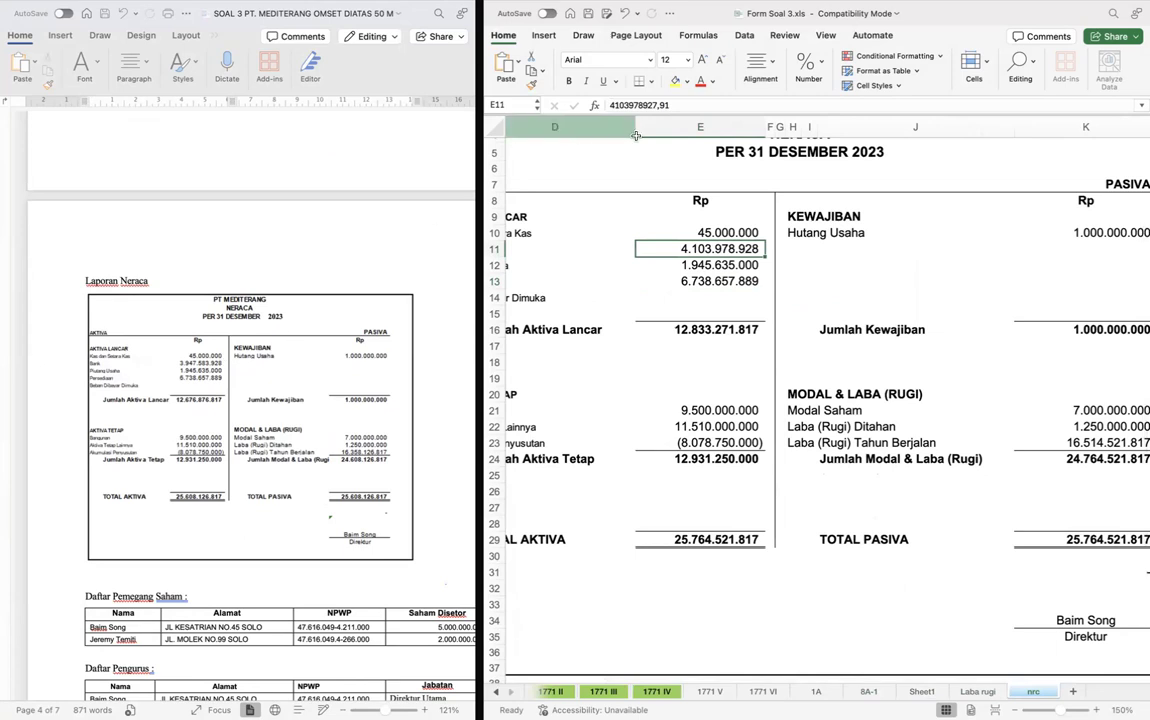
pyautogui.write('3.')
pyautogui.write('94')
pyautogui.write('7')
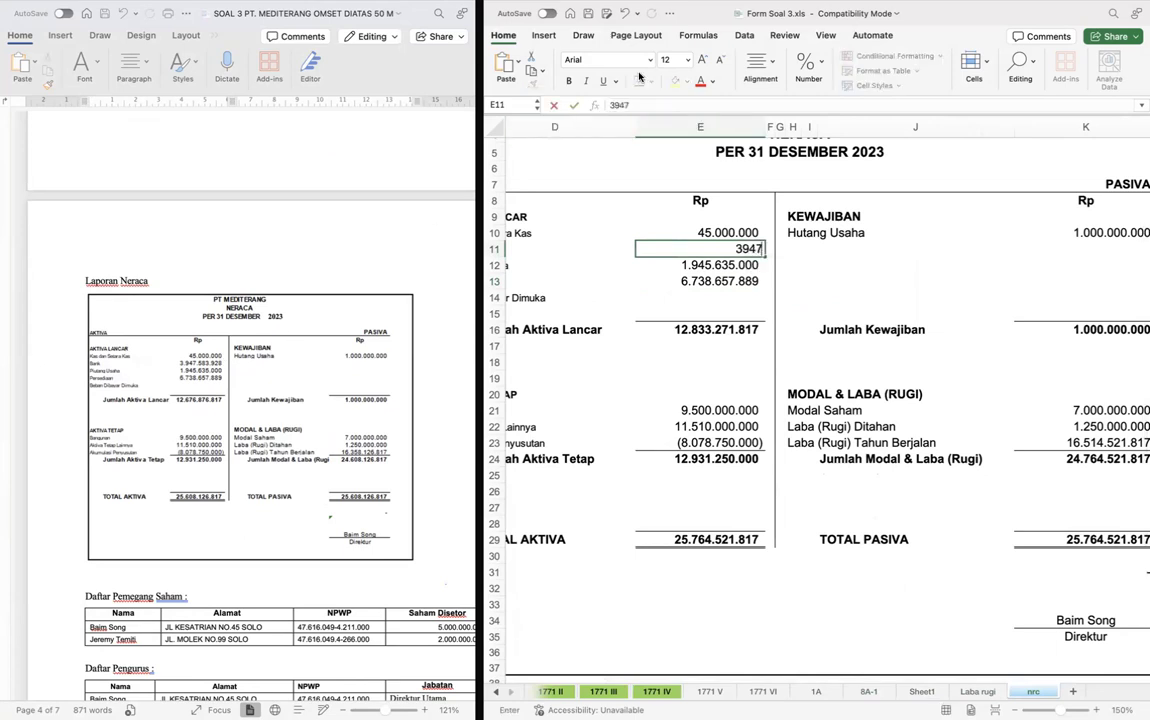
pyautogui.write('.58')
pyautogui.write('3.928')
pyautogui.press('Return')
# - Set Laba (Rugi) Tahun Berjalan in K23 of the nrc sheet to 16.358.126.817, matching the case document
pyautogui.hscroll(2, 985, 321)
pyautogui.scroll(-1, 985, 321)
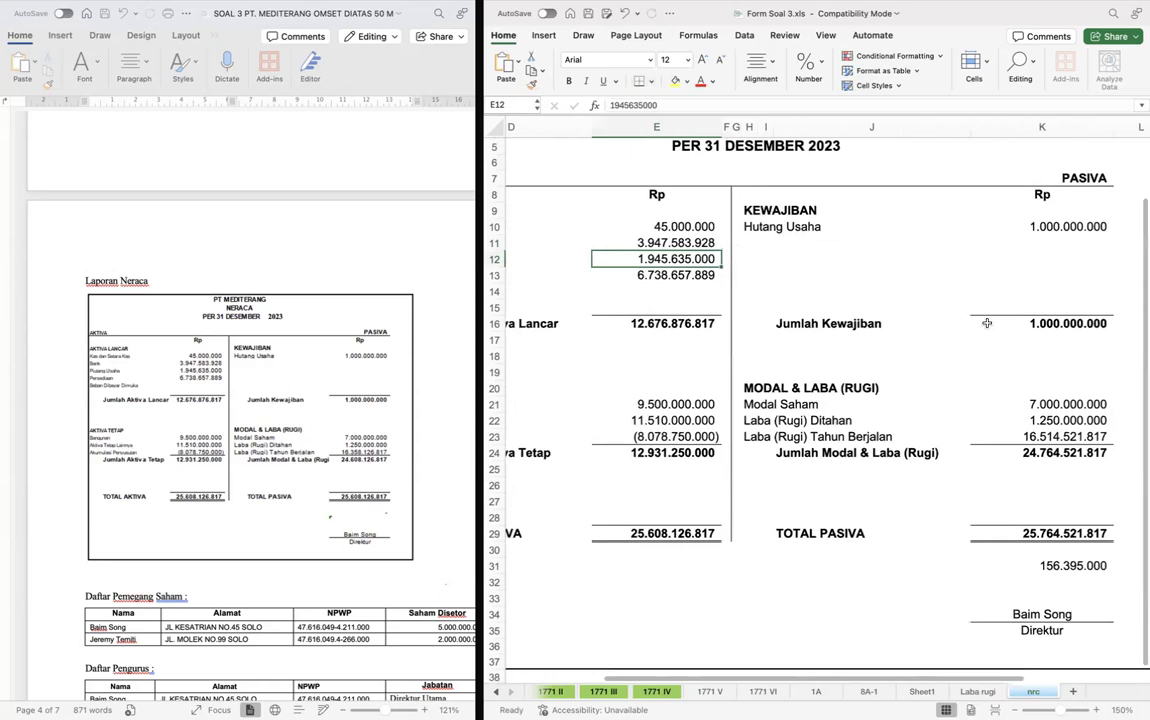
pyautogui.hscroll(1, 899, 332)
pyautogui.scroll(-1, 353, 417)
pyautogui.hscroll(1, 353, 417)
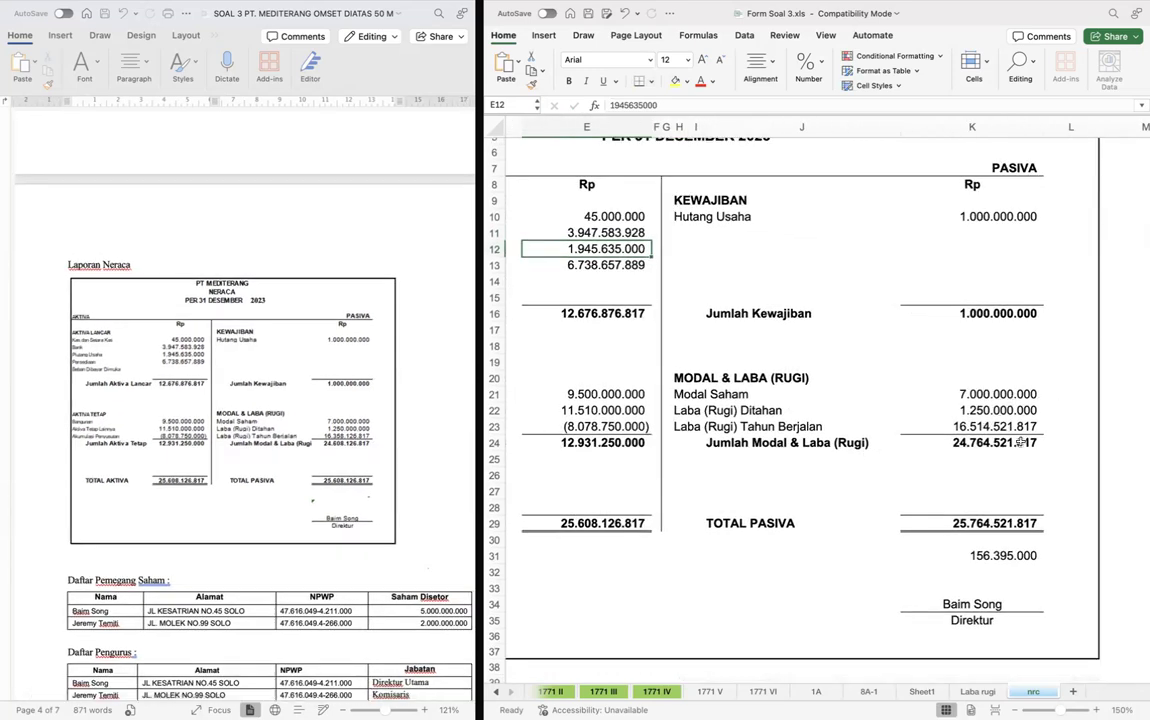
pyautogui.click(930, 426)
pyautogui.click(687, 105)
pyautogui.hotkey('shift', 'Left')
pyautogui.hotkey('shift', 'Left')
pyautogui.hotkey('shift', 'Left')
pyautogui.hotkey('shift', 'Left')
pyautogui.hotkey('shift', 'Left')
pyautogui.hotkey('shift', 'Left')
pyautogui.hotkey('shift', 'Left')
pyautogui.hotkey('shift', 'Left')
pyautogui.hotkey('shift', 'Left')
pyautogui.hotkey('shift', 'Left')
pyautogui.hotkey('shift', 'Left')
pyautogui.hotkey('shift', 'Left')
pyautogui.hotkey('shift', 'Left')
pyautogui.hotkey('shift', 'Left')
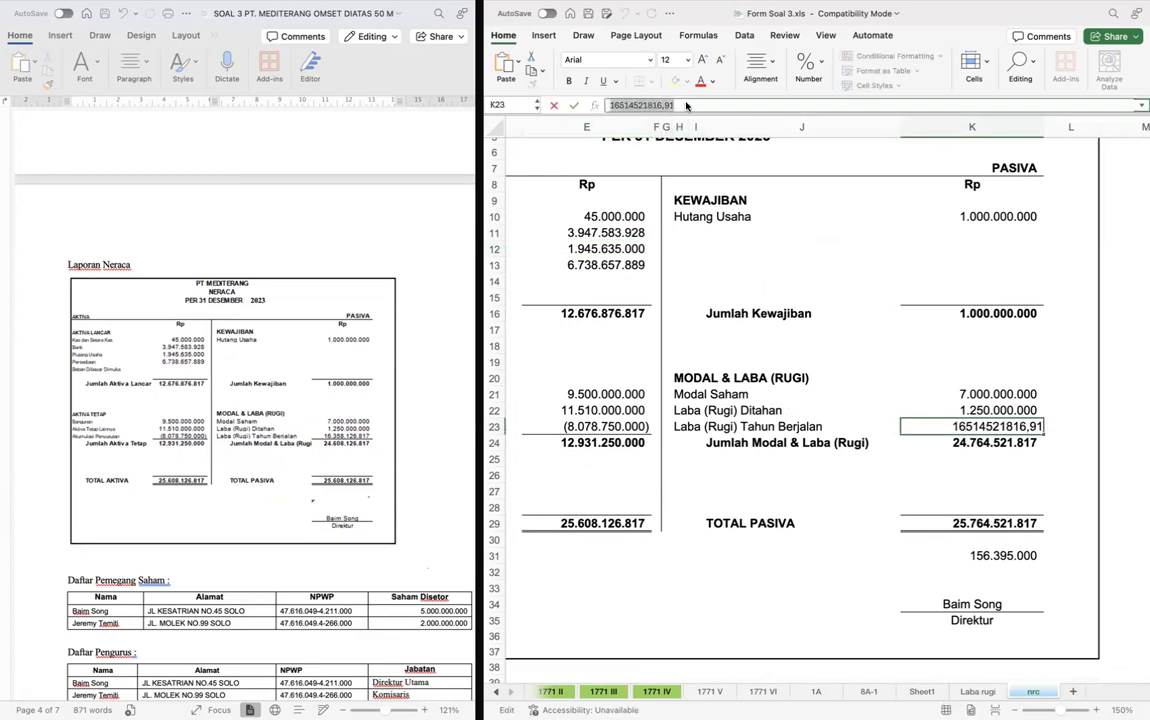
pyautogui.write('16')
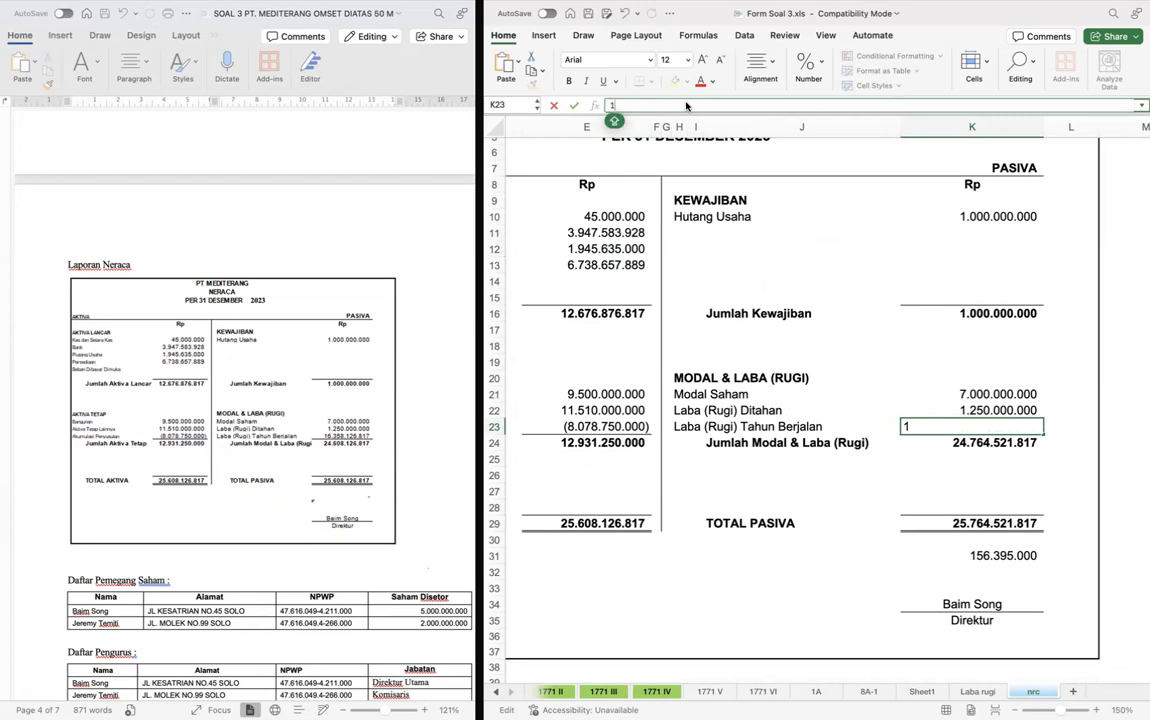
pyautogui.write('358')
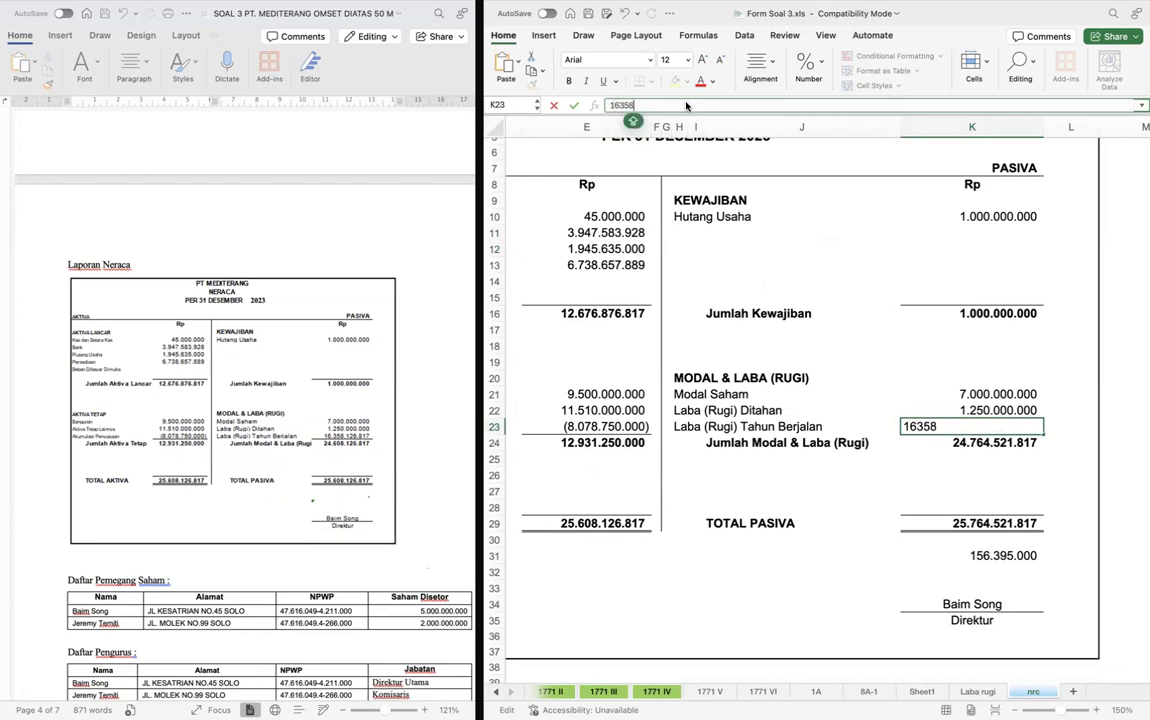
pyautogui.write('126817')
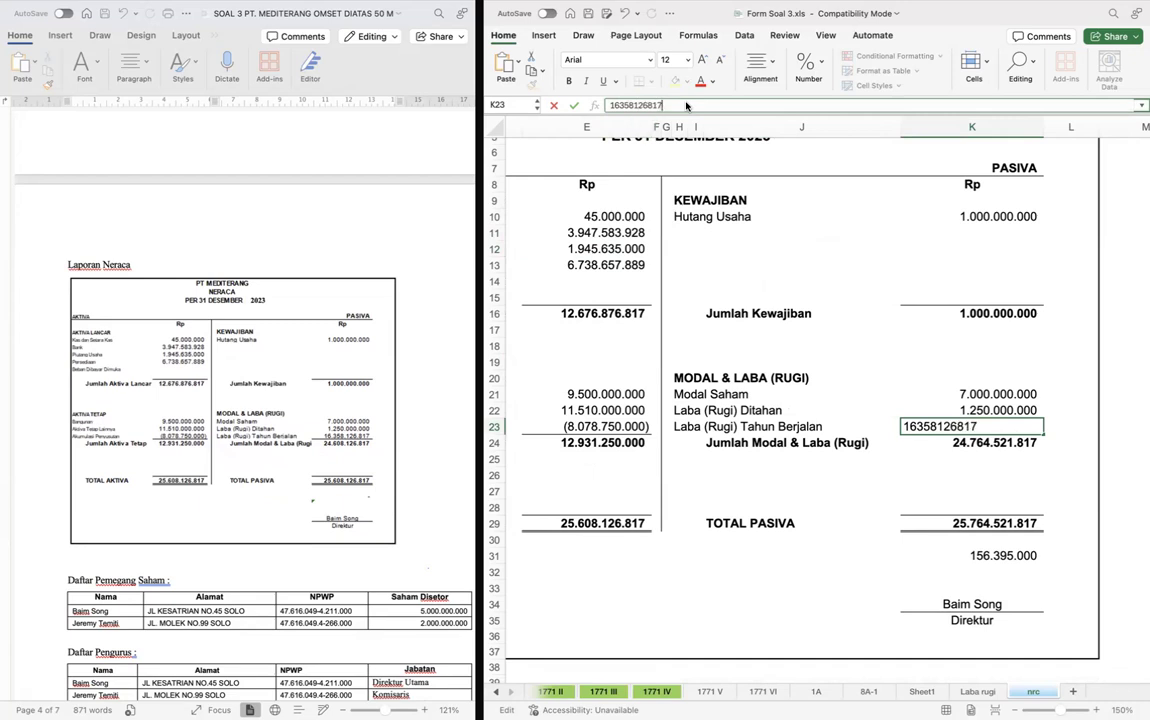
pyautogui.press('Return')
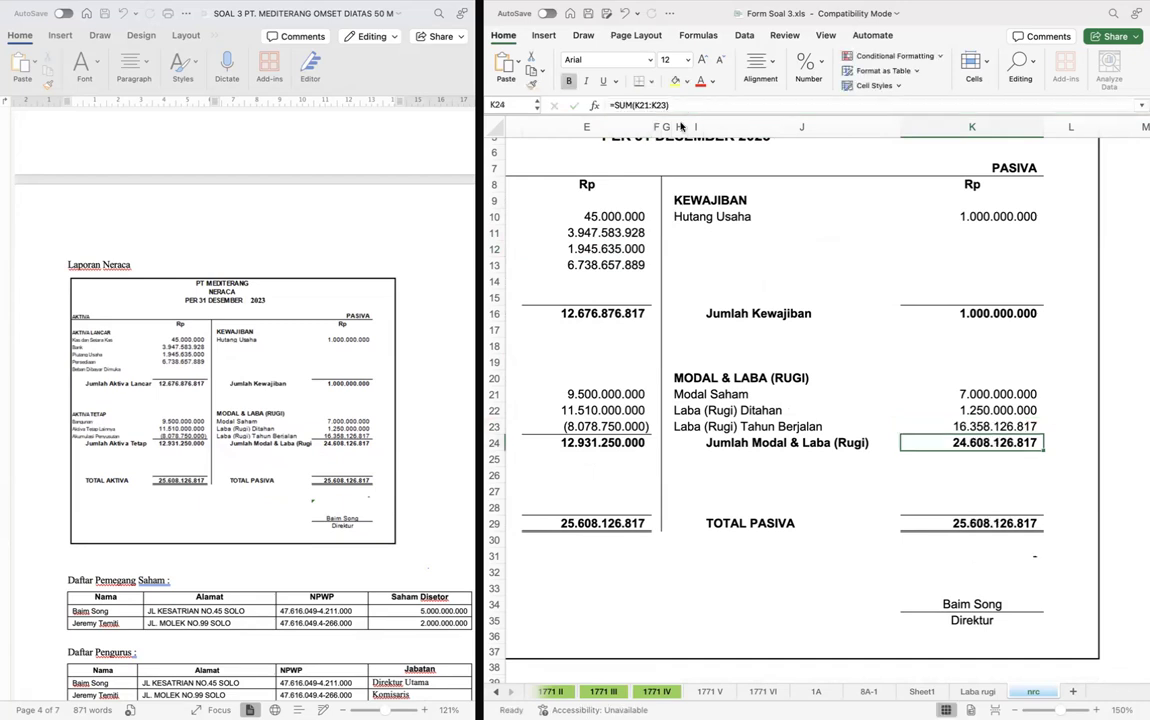
# - Return to form 8A-1 and look through the case document's balance sheet and lists for data on the remaining asset lines
pyautogui.click(809, 274)
pyautogui.scroll(5, 809, 274)
pyautogui.hscroll(-3, 809, 274)
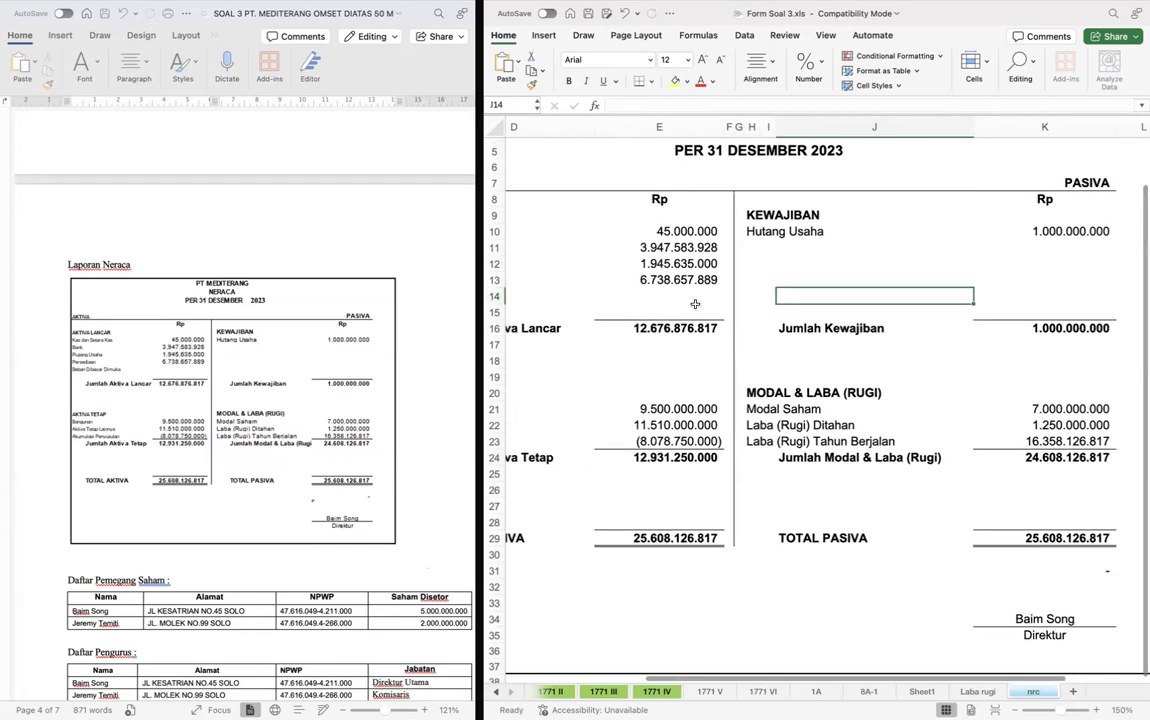
pyautogui.hotkey('ctrl', 'pageup')
pyautogui.hotkey('ctrl', 'pageup')
pyautogui.hotkey('ctrl', 'pageup')
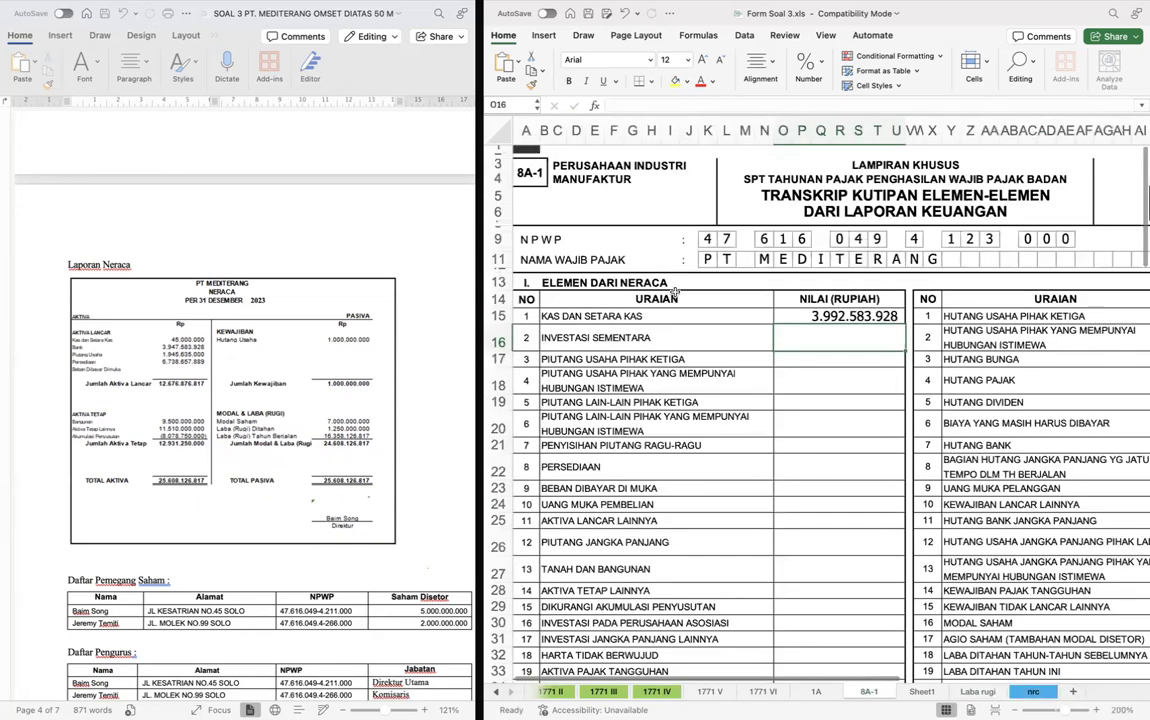
pyautogui.scroll(5, 268, 351)
pyautogui.scroll(-10, 268, 351)
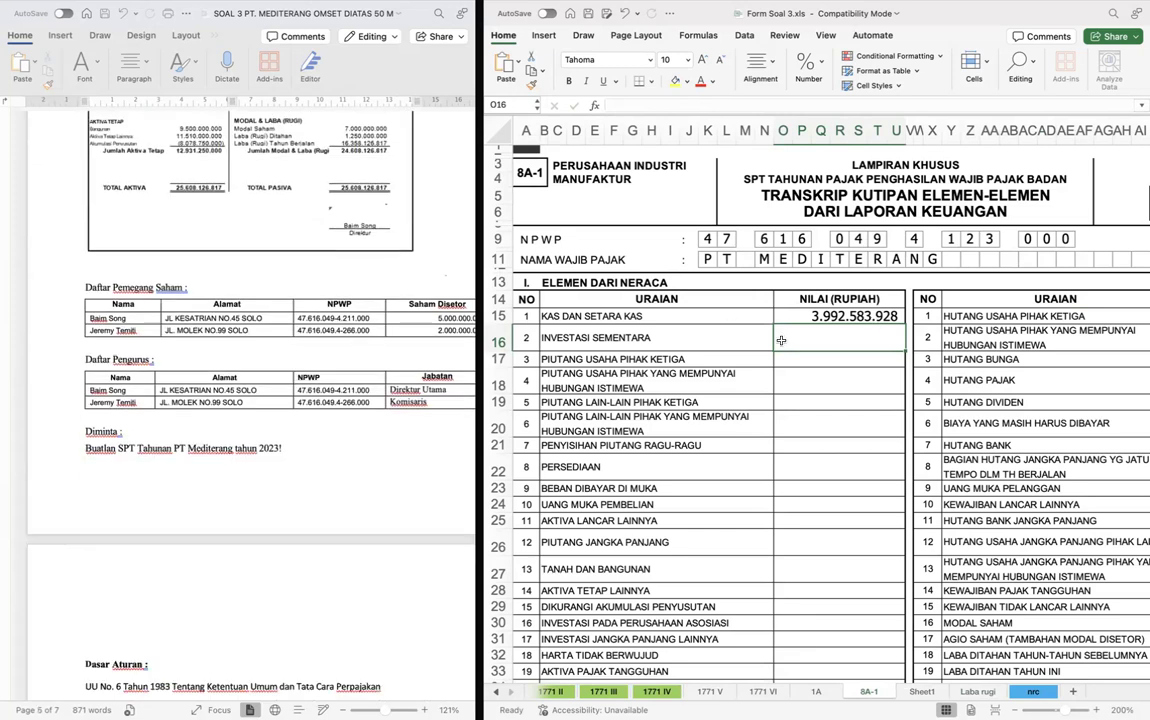
pyautogui.scroll(5, 350, 382)
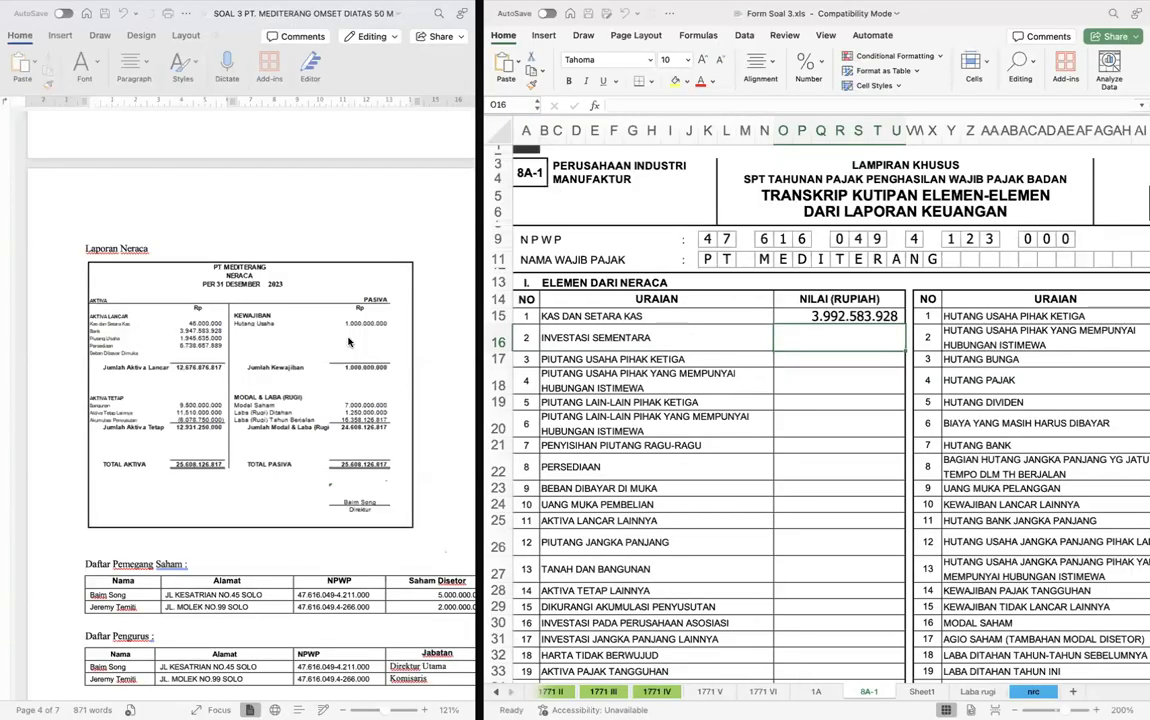
# - Link Piutang Usaha Pihak Ketiga in O17 of form 8A-1 to Piutang Usaha in E12 of the nrc sheet
pyautogui.click(809, 362)
pyautogui.write('=')
pyautogui.hotkey('ctrl', 'pagedown')
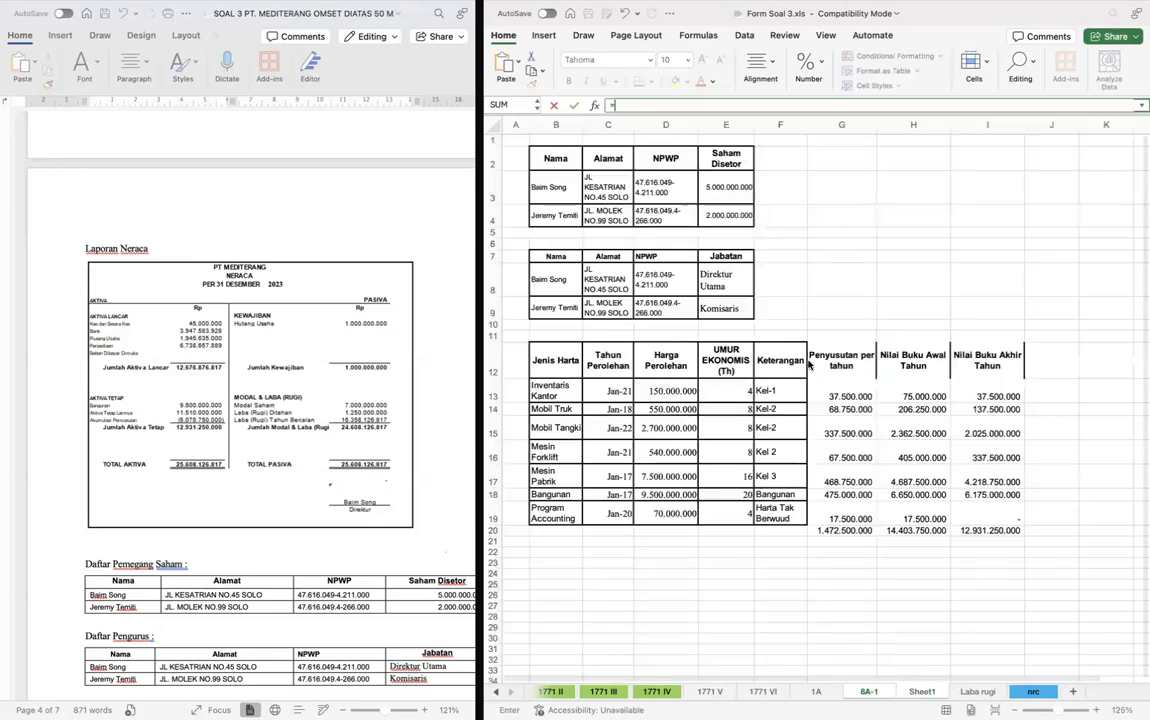
pyautogui.hotkey('ctrl', 'pagedown')
pyautogui.hotkey('ctrl', 'pagedown')
pyautogui.hscroll(-3, 732, 328)
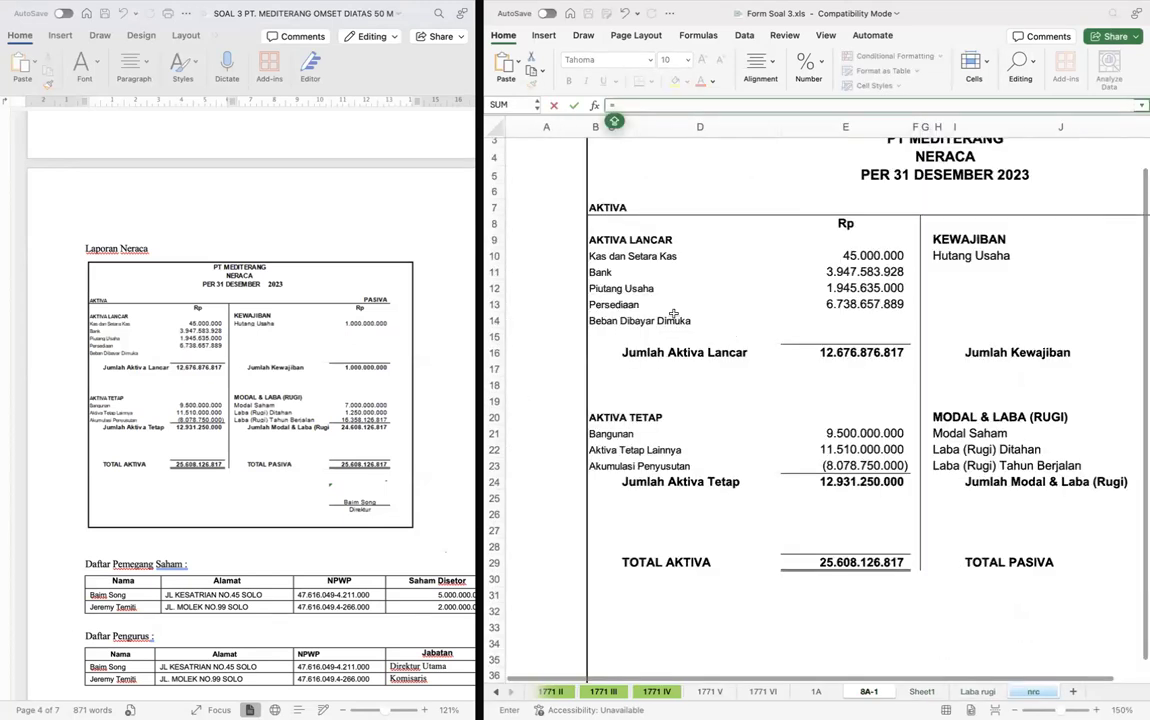
pyautogui.click(858, 290)
pyautogui.press('Return')
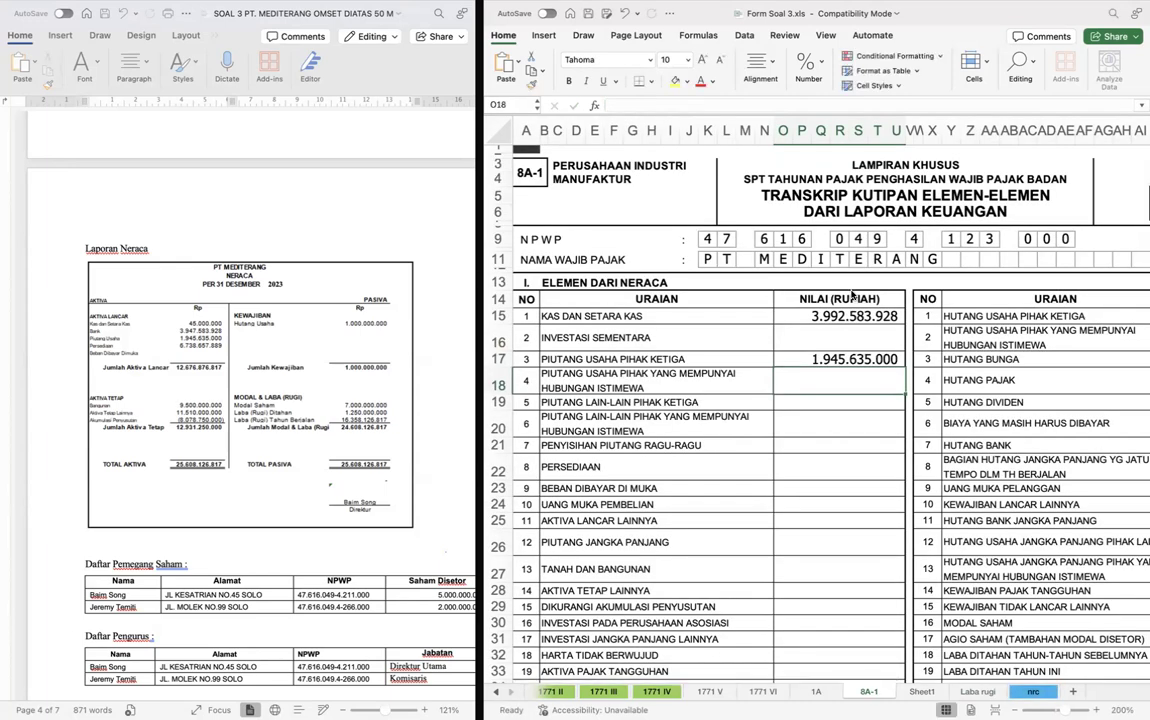
# - Link Persediaan in O22 of form 8A-1 to the Persediaan amount in E13 of the nrc sheet
pyautogui.click(806, 472)
pyautogui.write('=')
pyautogui.hotkey('ctrl', 'pagedown')
pyautogui.hotkey('ctrl', 'pagedown')
pyautogui.hotkey('ctrl', 'pagedown')
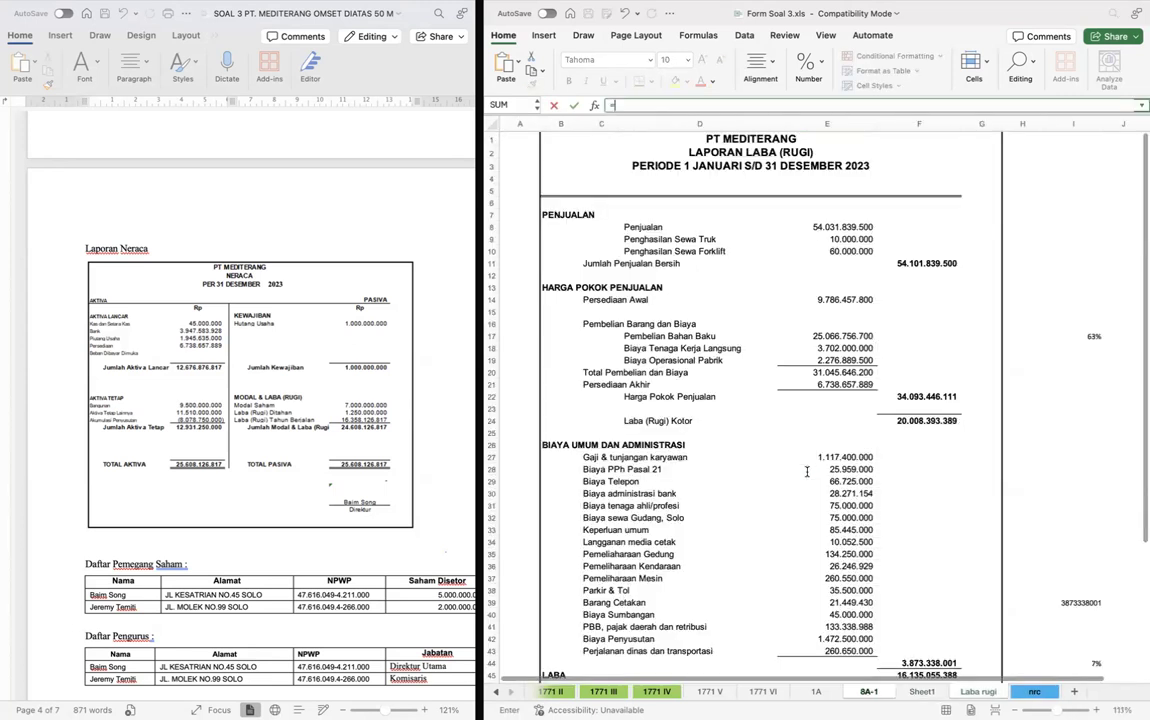
pyautogui.click(835, 304)
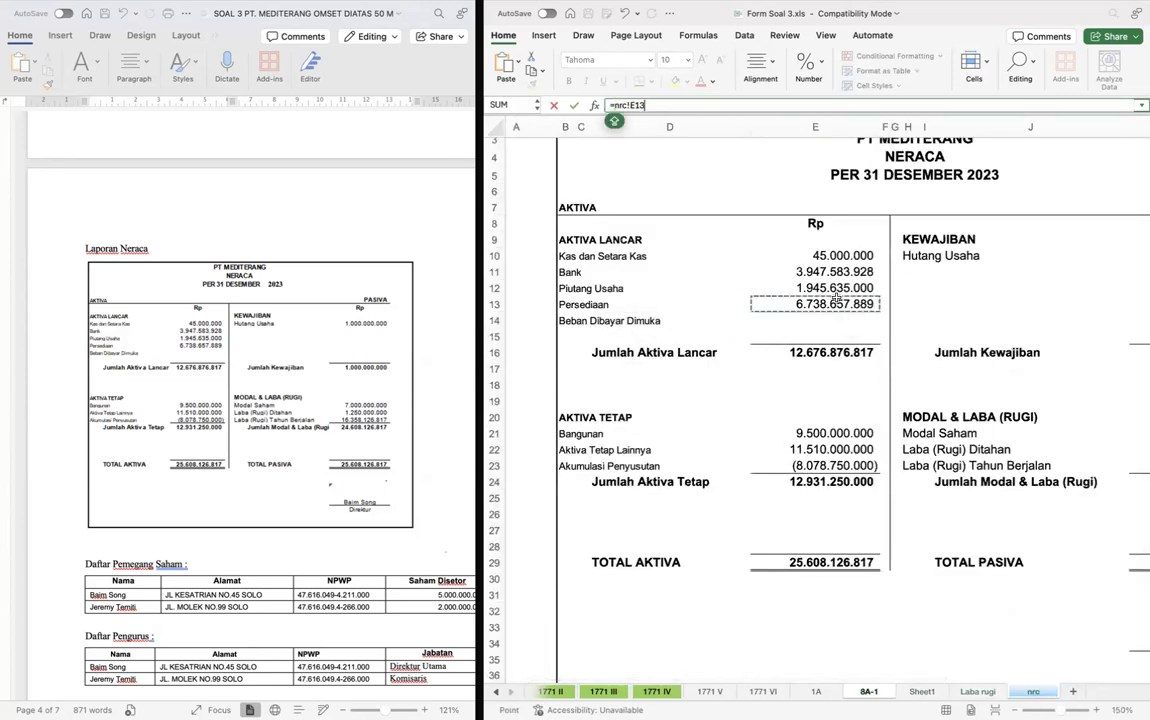
pyautogui.press('Return')
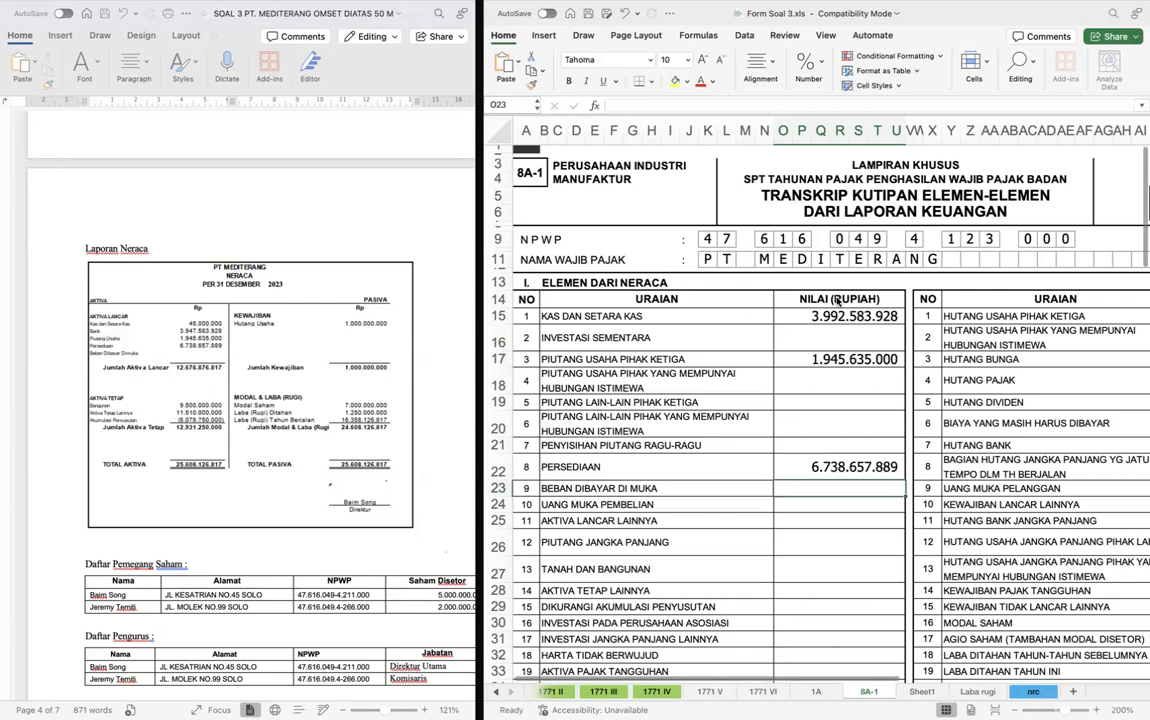
# - Link Tanah dan Bangunan in O27 of form 8A-1 to Bangunan in E21 of the nrc sheet
pyautogui.scroll(-5, 849, 476)
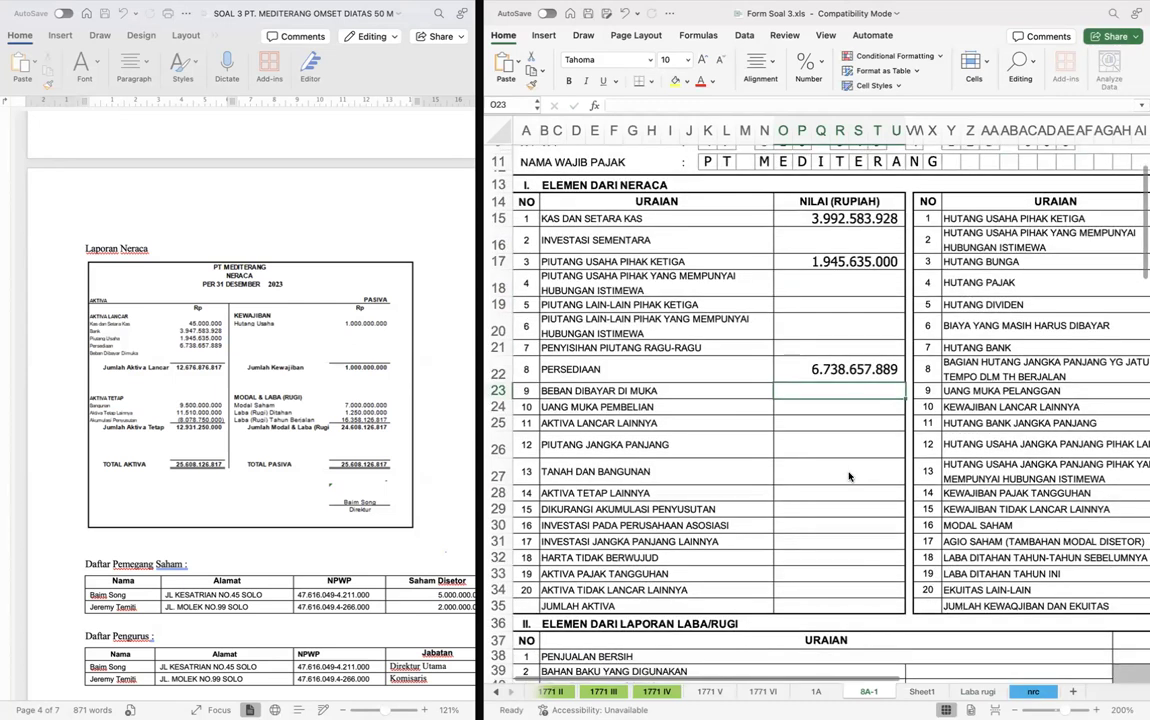
pyautogui.scroll(-2, 849, 476)
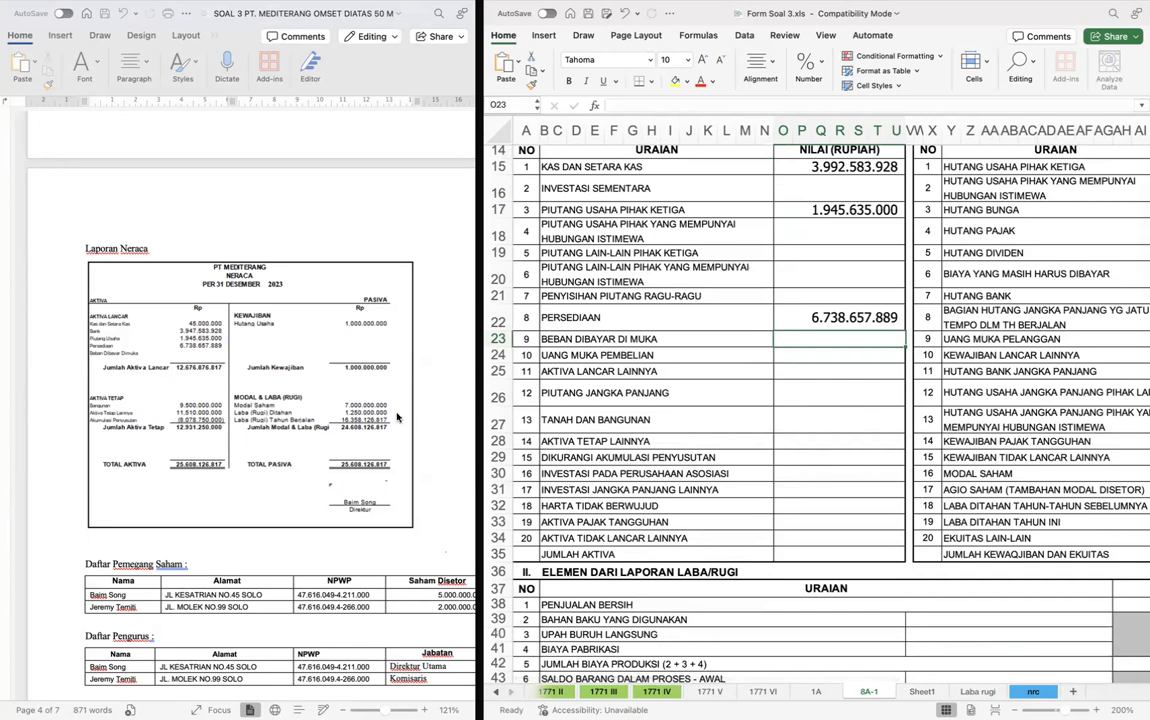
pyautogui.click(634, 414)
pyautogui.click(690, 457)
pyautogui.click(704, 353)
pyautogui.click(771, 405)
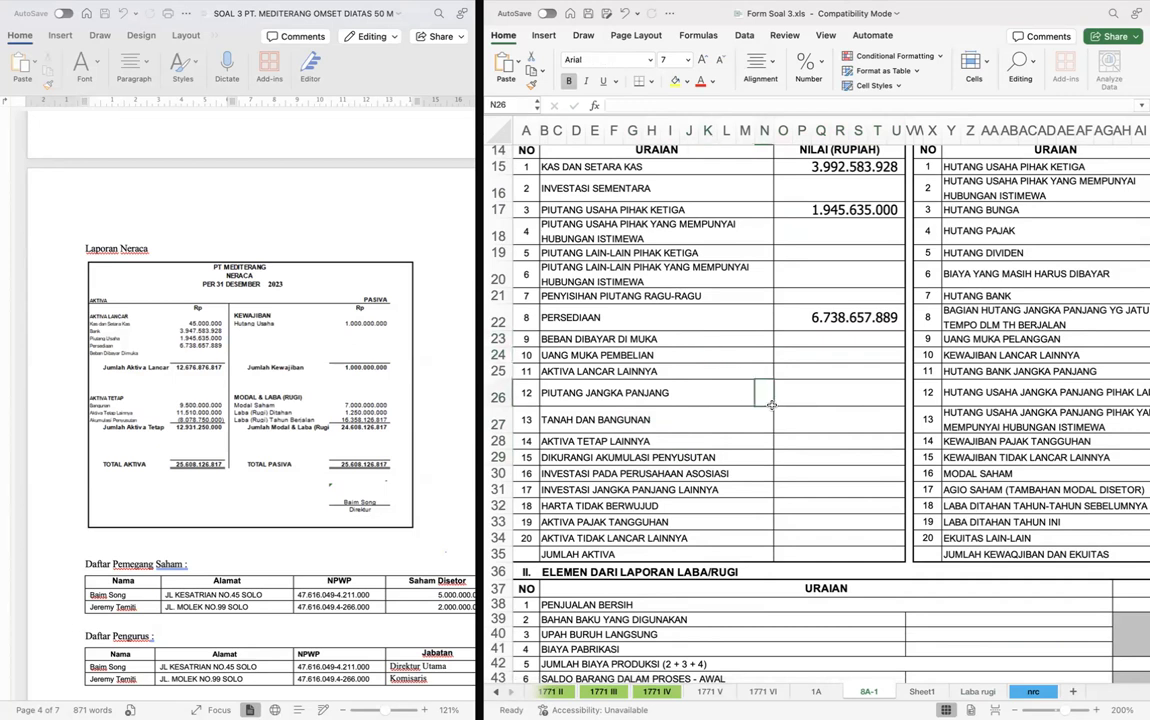
pyautogui.click(792, 426)
pyautogui.write('=')
pyautogui.hotkey('ctrl', 'pageup')
pyautogui.hotkey('ctrl', 'pageup')
pyautogui.hotkey('ctrl', 'pageup')
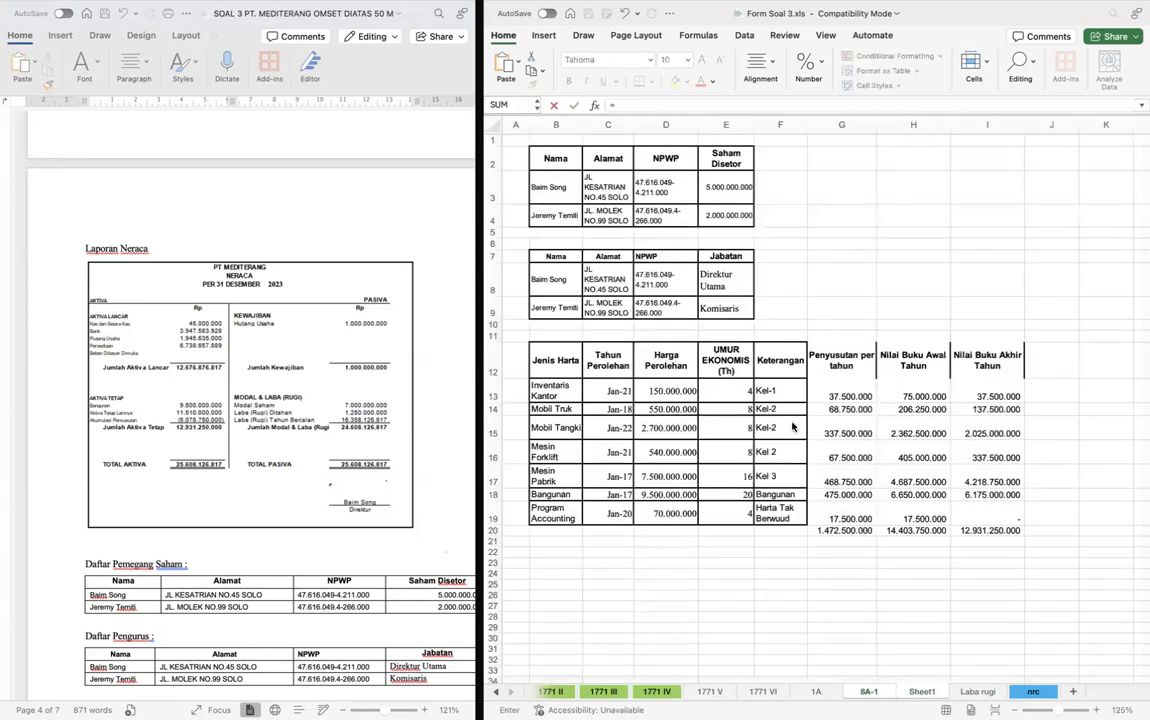
pyautogui.click(790, 433)
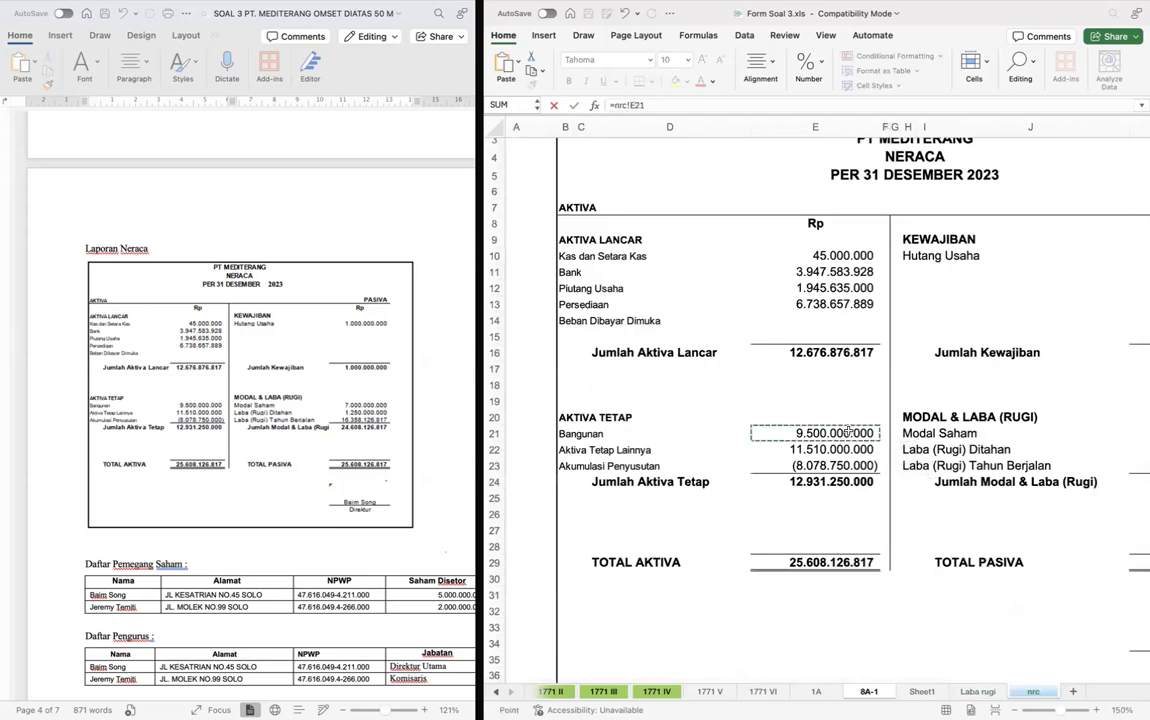
pyautogui.press('Return')
# - Link Aktiva Tetap Lainnya in O28 of form 8A-1 to the same item in E22 of the nrc sheet
pyautogui.write('=')
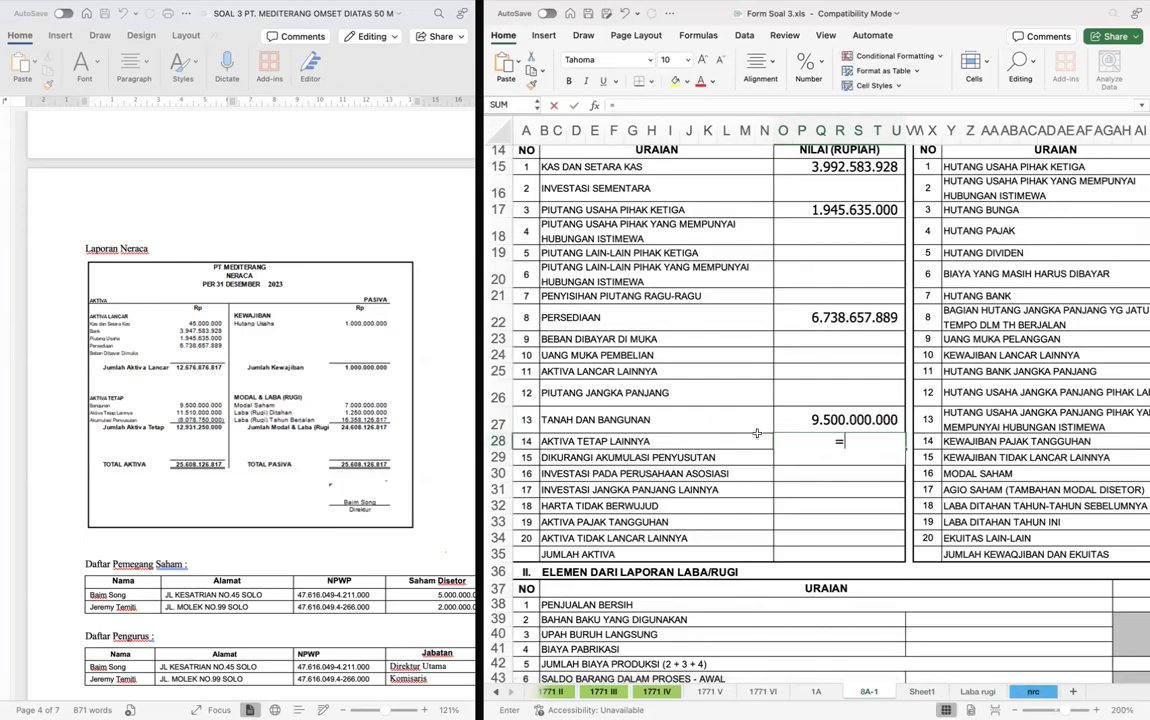
pyautogui.hotkey('ctrl', 'pageup')
pyautogui.hotkey('ctrl', 'pageup')
pyautogui.hotkey('ctrl', 'pagedown')
pyautogui.hotkey('ctrl', 'pageup')
pyautogui.hotkey('ctrl', 'pageup')
pyautogui.click(745, 422)
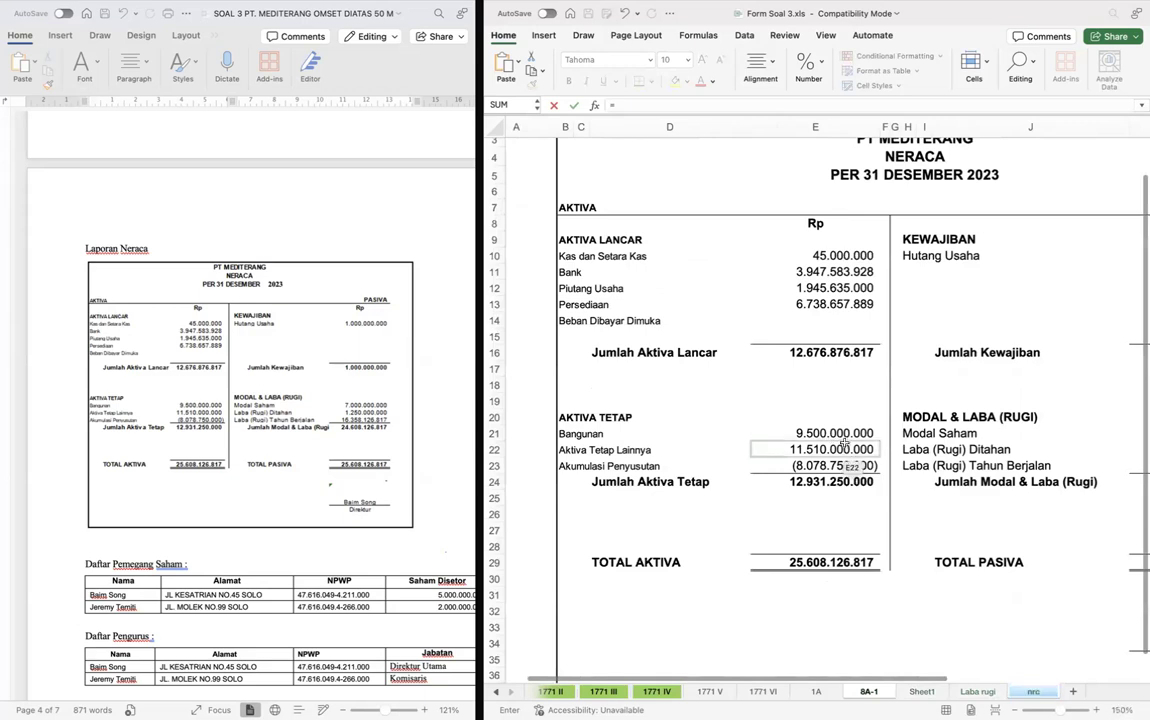
pyautogui.press('Return')
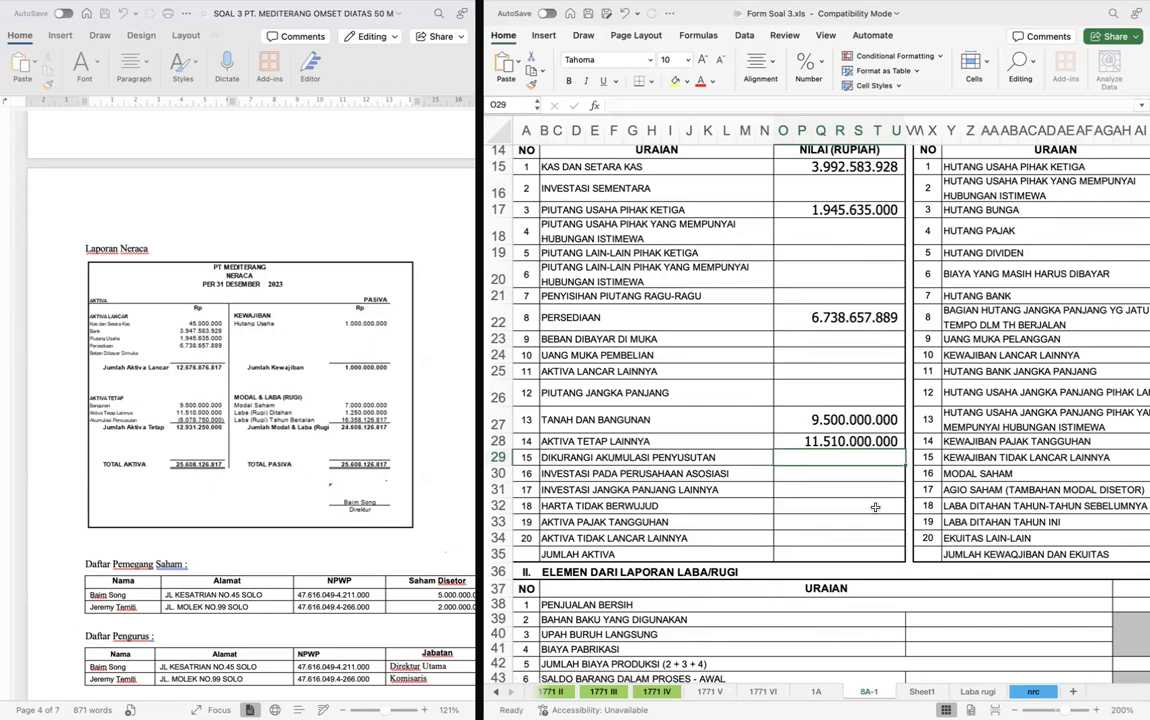
# - Link Dikurangi Akumulasi Penyusutan in O29 of form 8A-1 to E23 of the nrc sheet, without reversing its negative sign
pyautogui.doubleClick(855, 458)
pyautogui.write('=-')
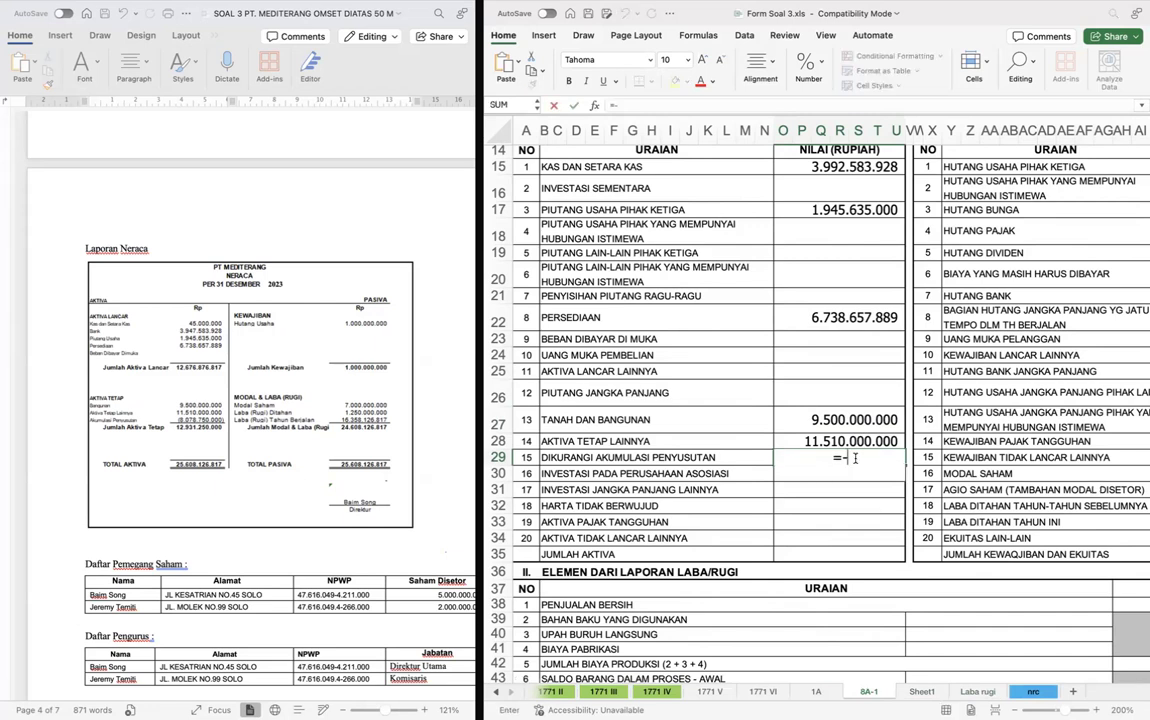
pyautogui.hotkey('ctrl', 'pagedown')
pyautogui.hotkey('ctrl', 'pagedown')
pyautogui.hotkey('ctrl', 'pagedown')
pyautogui.click(813, 466)
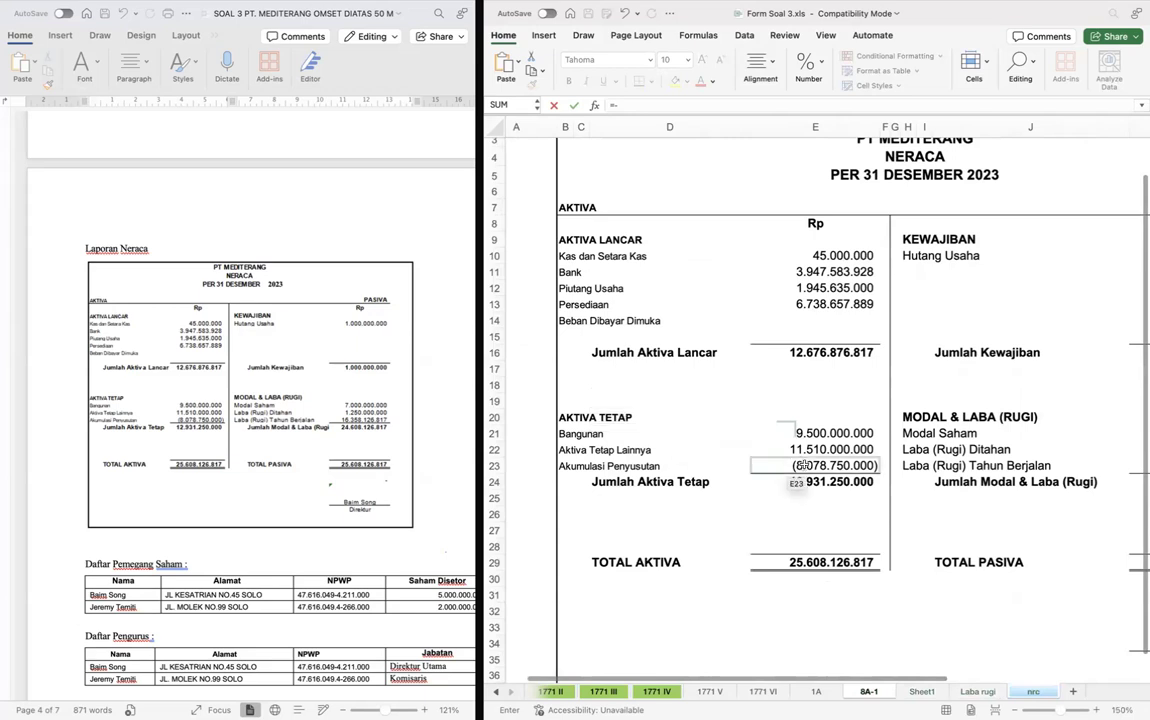
pyautogui.press('Return')
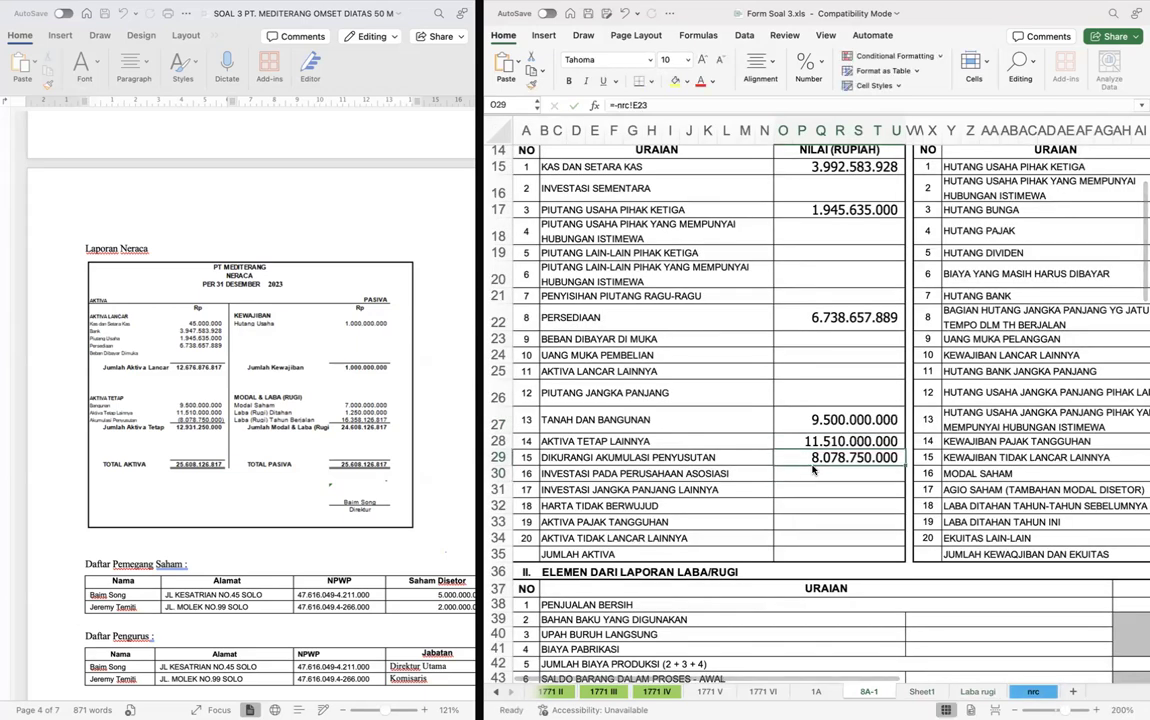
pyautogui.doubleClick(813, 463)
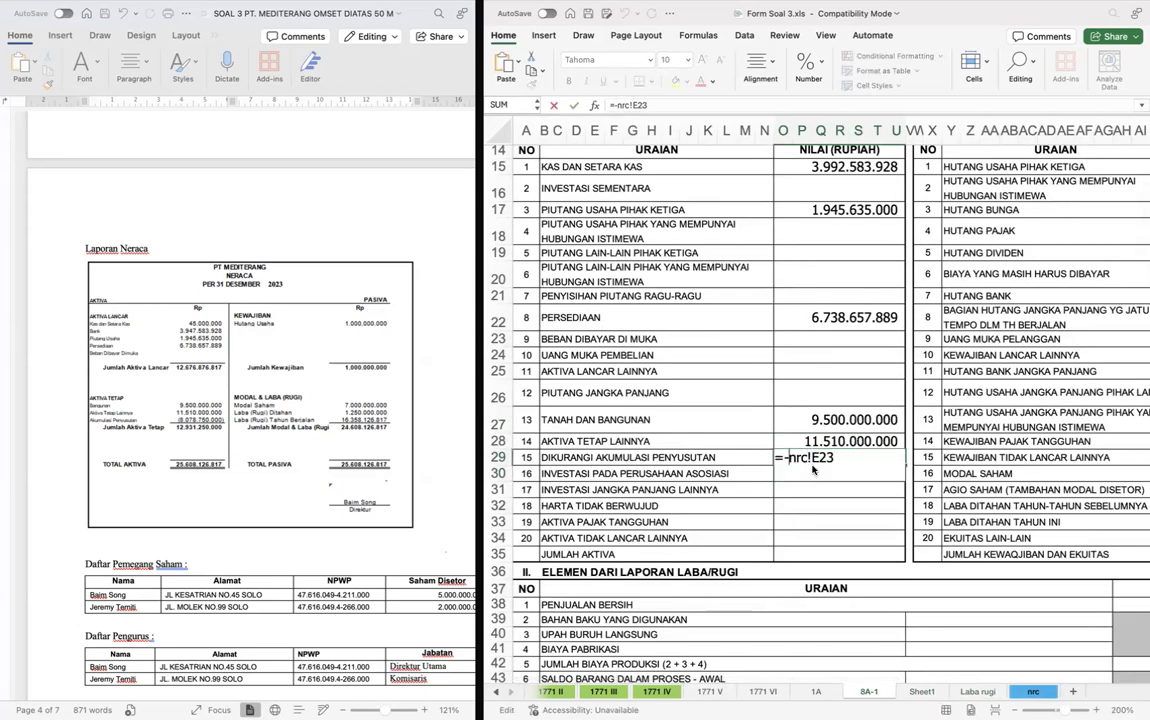
pyautogui.press('Return')
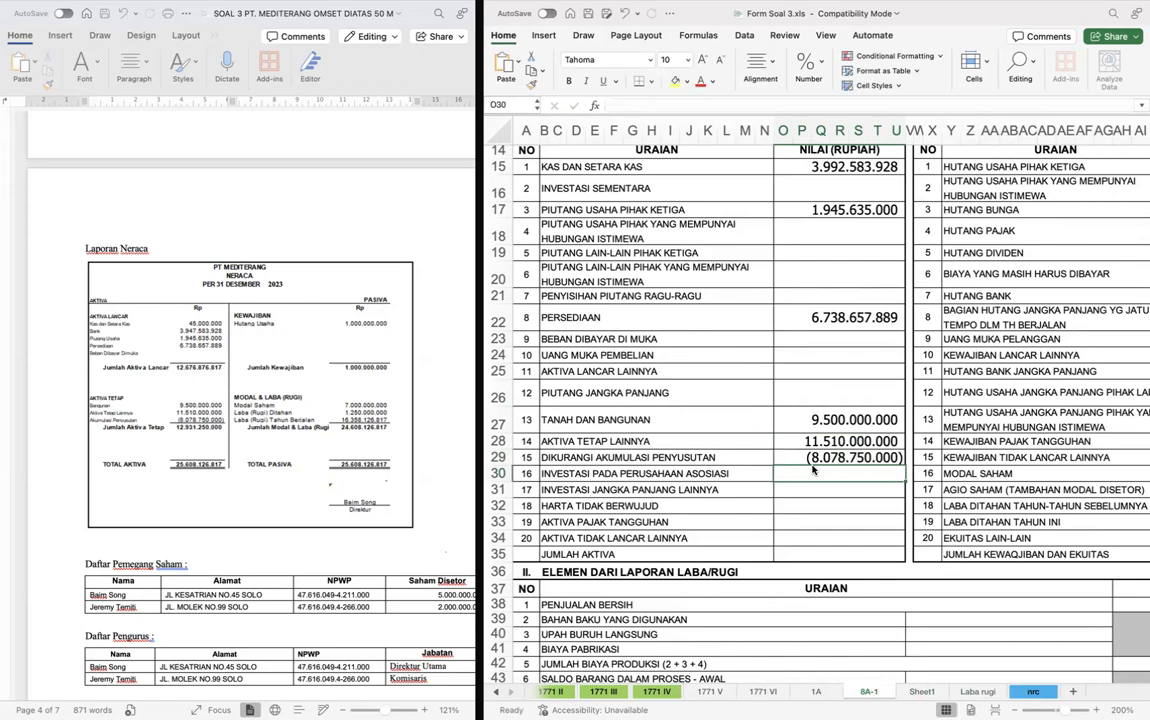
# - Total asset lines 1 to 20 in Jumlah Aktiva, cell O35 of form 8A-1, with a SUM formula
pyautogui.click(824, 558)
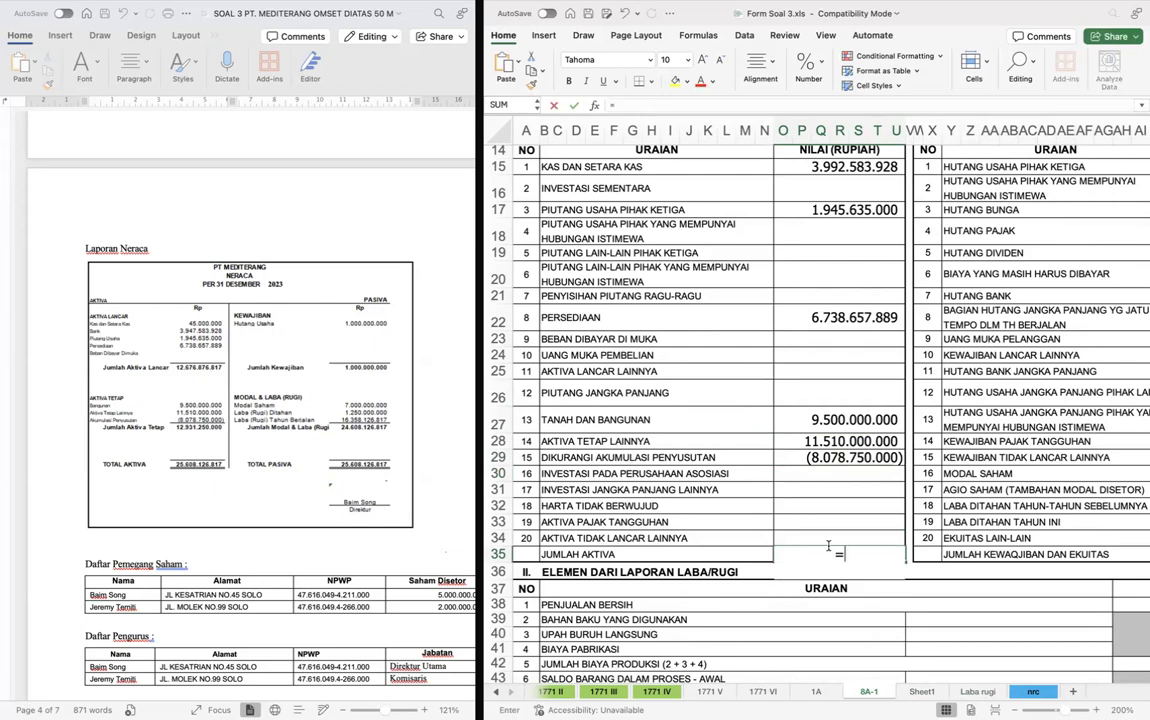
pyautogui.write('=SUM(')
pyautogui.press('Up')
pyautogui.hotkey('shift', 'Up')
pyautogui.hotkey('shift', 'Up')
pyautogui.hotkey('shift', 'Up')
pyautogui.hotkey('shift', 'Up')
pyautogui.hotkey('shift', 'Up')
pyautogui.hotkey('shift', 'Up')
pyautogui.hotkey('shift', 'Up')
pyautogui.hotkey('shift', 'Up')
pyautogui.hotkey('shift', 'Up')
pyautogui.hotkey('shift', 'Up')
pyautogui.hotkey('shift', 'Up')
pyautogui.hotkey('shift', 'Up')
pyautogui.hotkey('shift', 'Up')
pyautogui.hotkey('shift', 'Up')
pyautogui.hotkey('shift', 'Up')
pyautogui.hotkey('shift', 'Up')
pyautogui.hotkey('shift', 'Up')
pyautogui.hotkey('shift', 'Up')
pyautogui.hotkey('shift', 'Up')
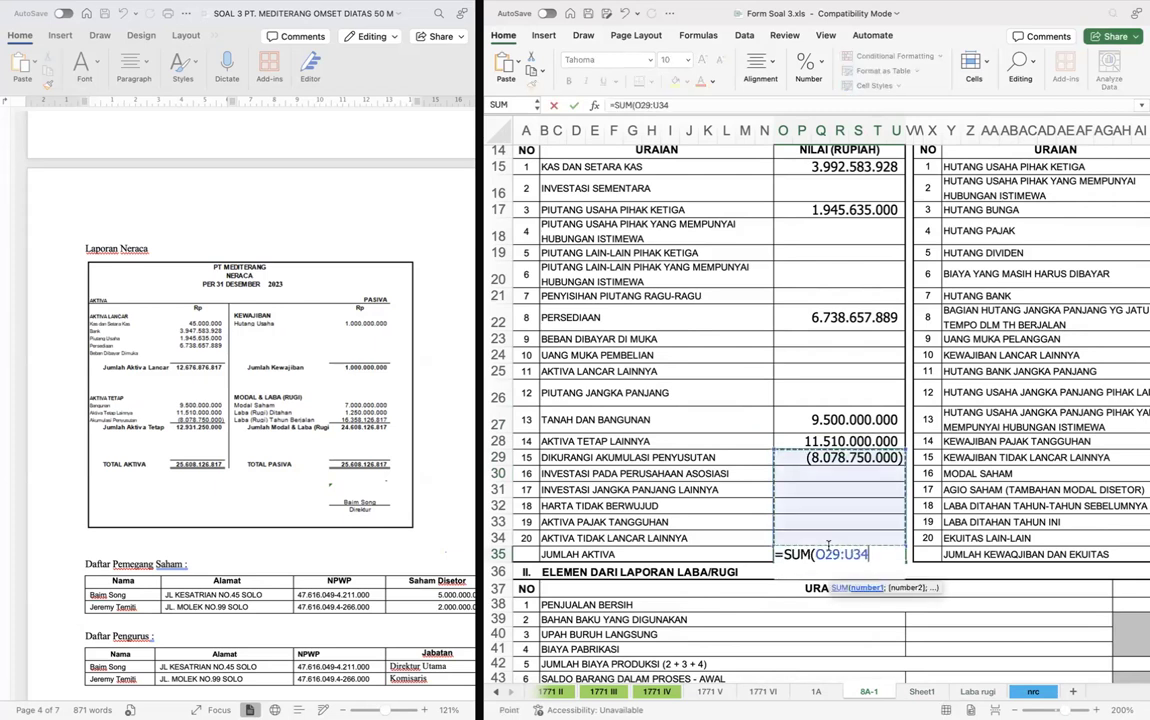
pyautogui.press('Tab')
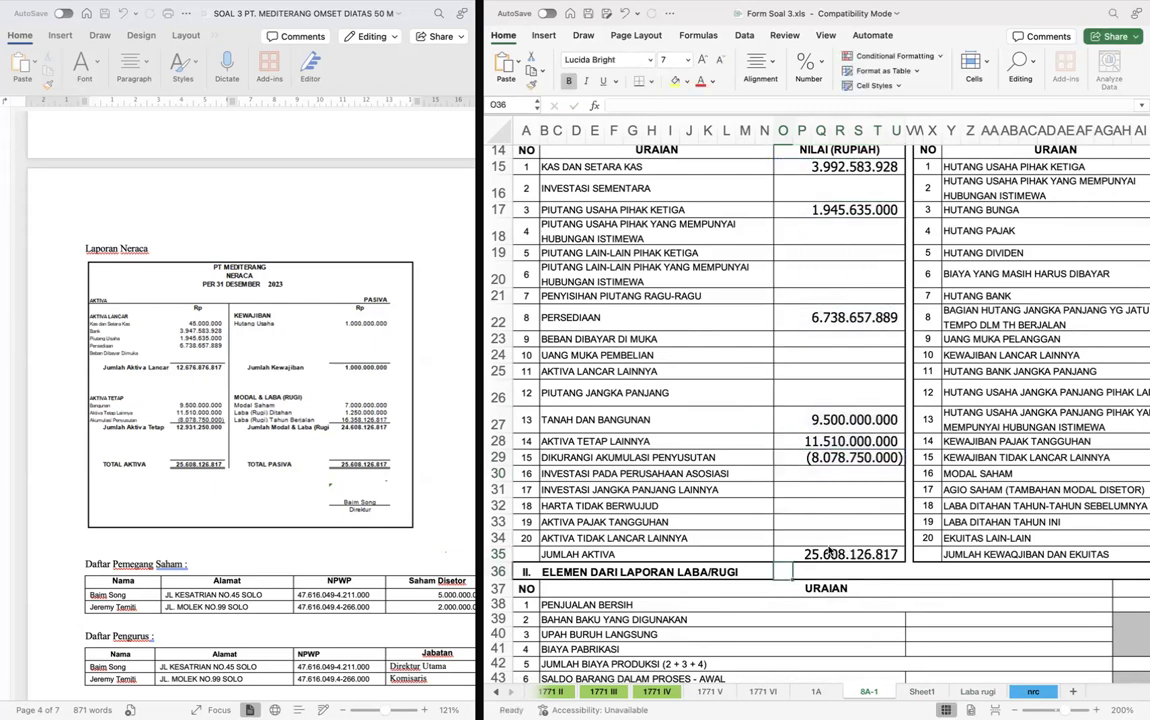
# - Link Hutang Usaha Pihak Ketiga in AK15 of form 8A-1 to Hutang Usaha in K10 of the nrc sheet
pyautogui.hscroll(2, 931, 542)
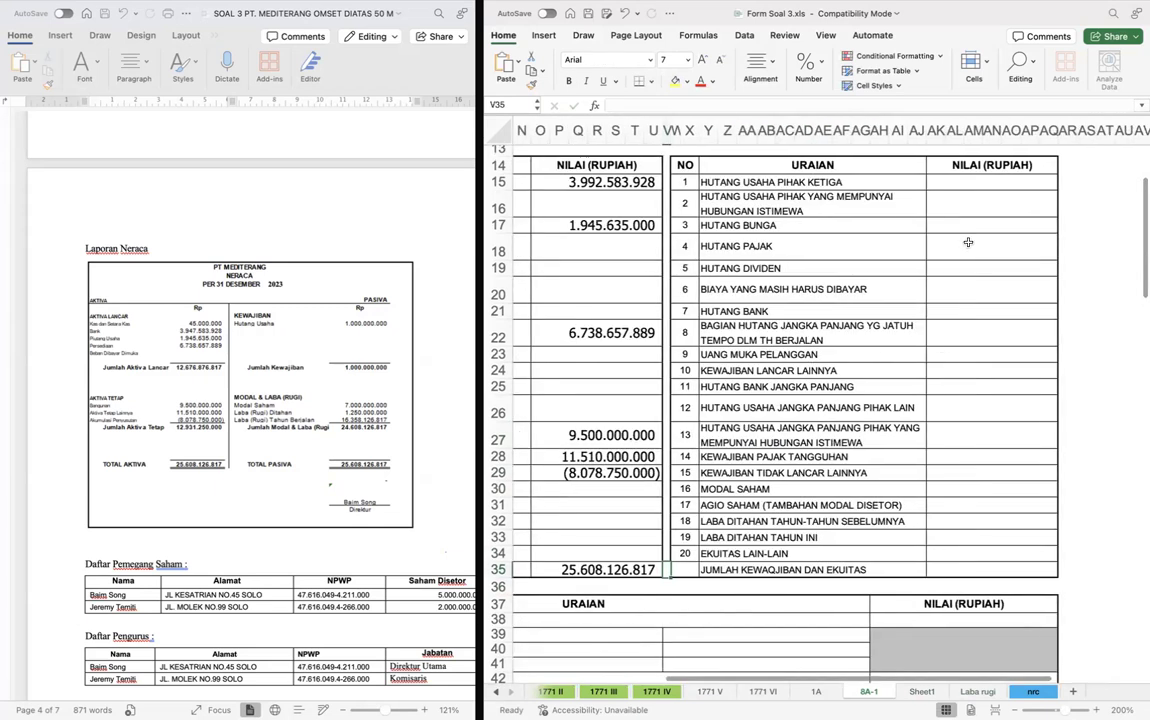
pyautogui.click(968, 200)
pyautogui.press('Up')
pyautogui.write('=')
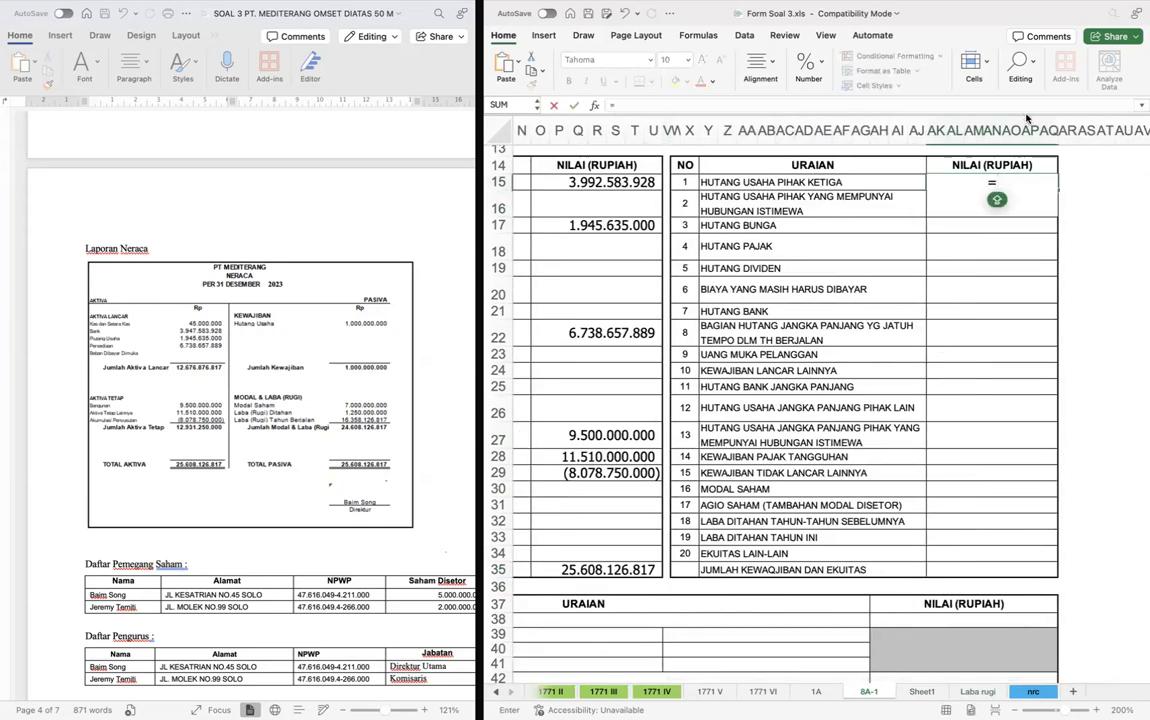
pyautogui.hotkey('ctrl', 'pagedown')
pyautogui.hotkey('ctrl', 'pagedown')
pyautogui.hotkey('ctrl', 'pagedown')
pyautogui.hscroll(2, 883, 250)
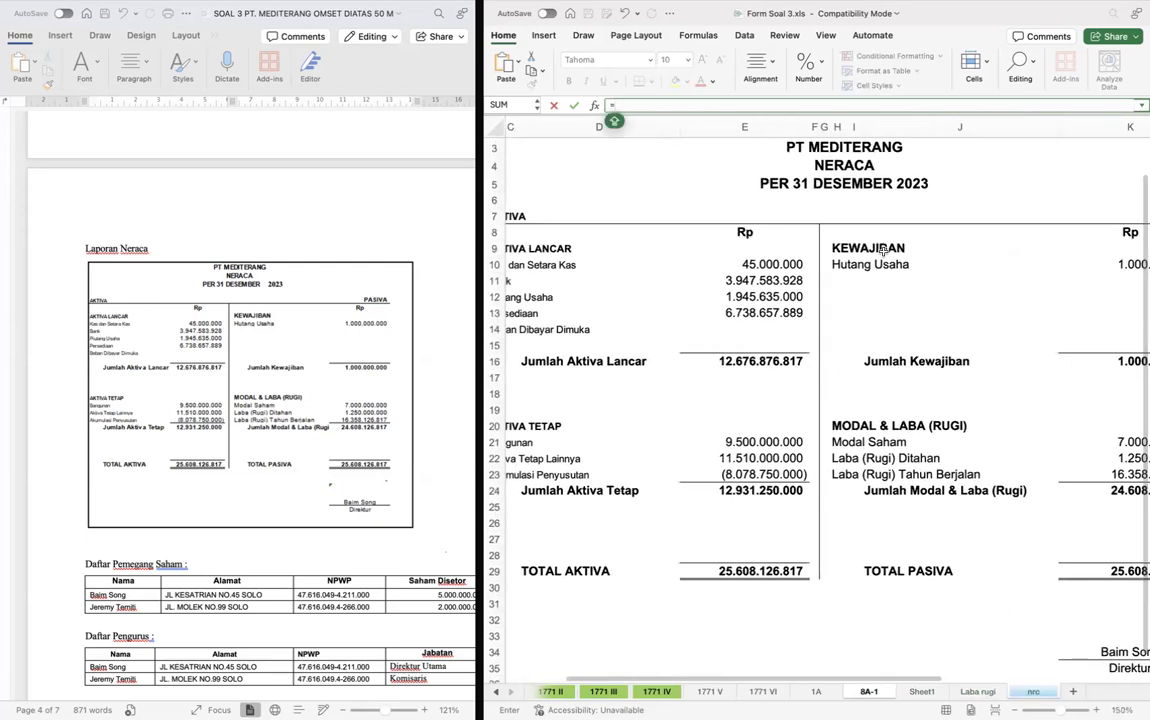
pyautogui.hscroll(3, 883, 250)
pyautogui.click(880, 262)
pyautogui.press('Return')
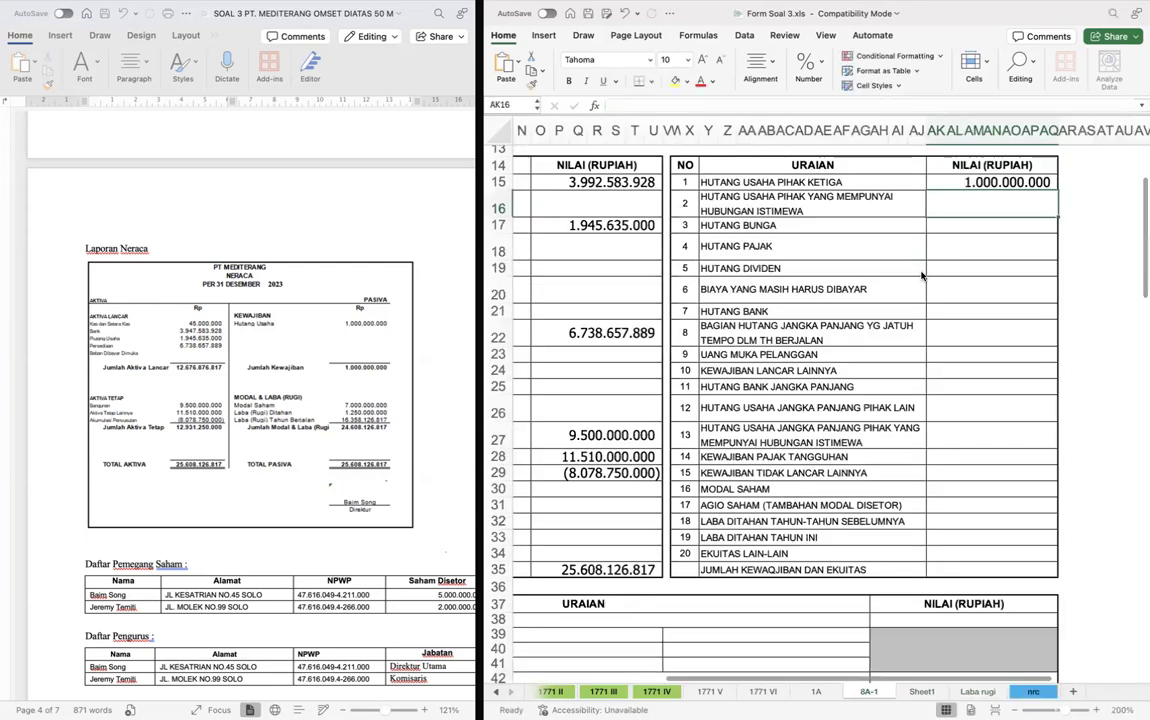
# - Link Modal Saham in AK30 of form 8A-1 to the Modal Saham amount in K21 of the nrc sheet
pyautogui.click(955, 488)
pyautogui.write('=')
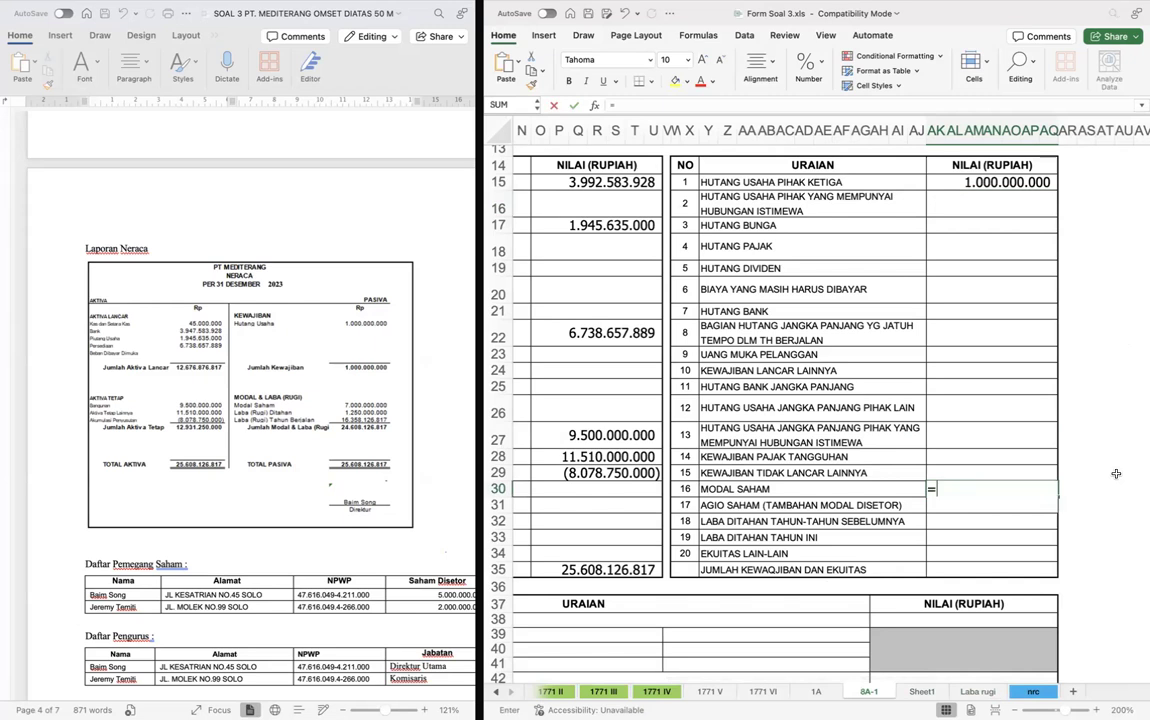
pyautogui.hotkey('ctrl', 'pagedown')
pyautogui.hotkey('ctrl', 'pagedown')
pyautogui.hotkey('ctrl', 'pagedown')
pyautogui.click(958, 447)
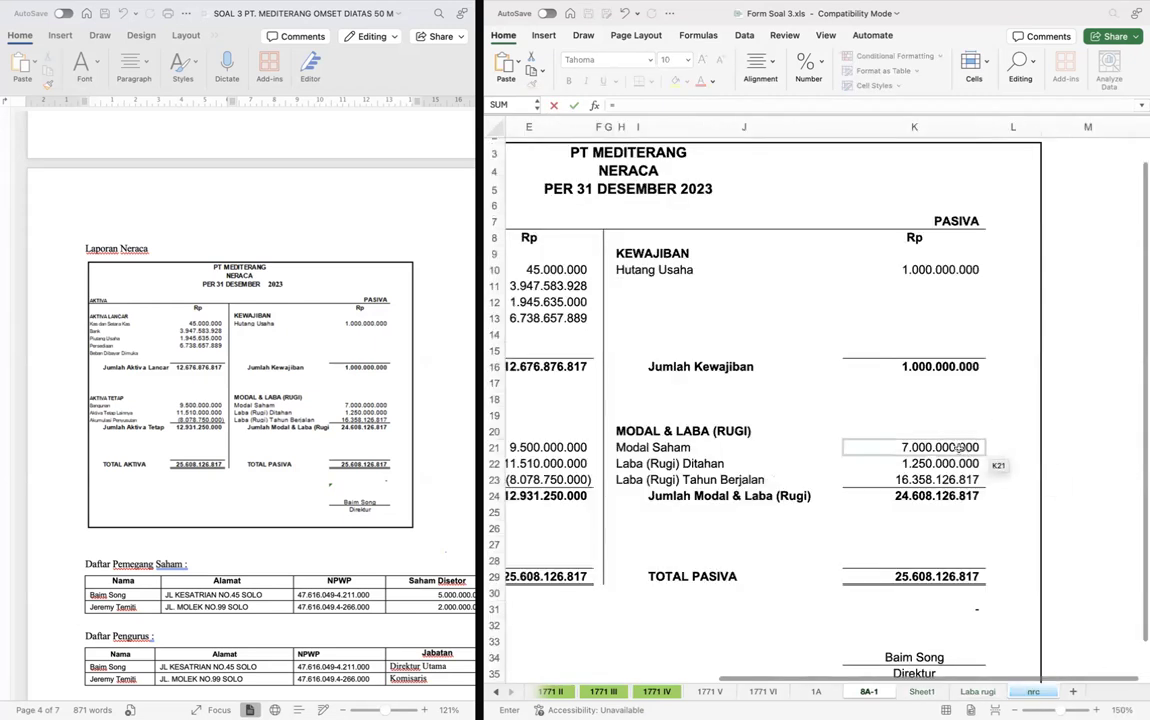
pyautogui.press('Return')
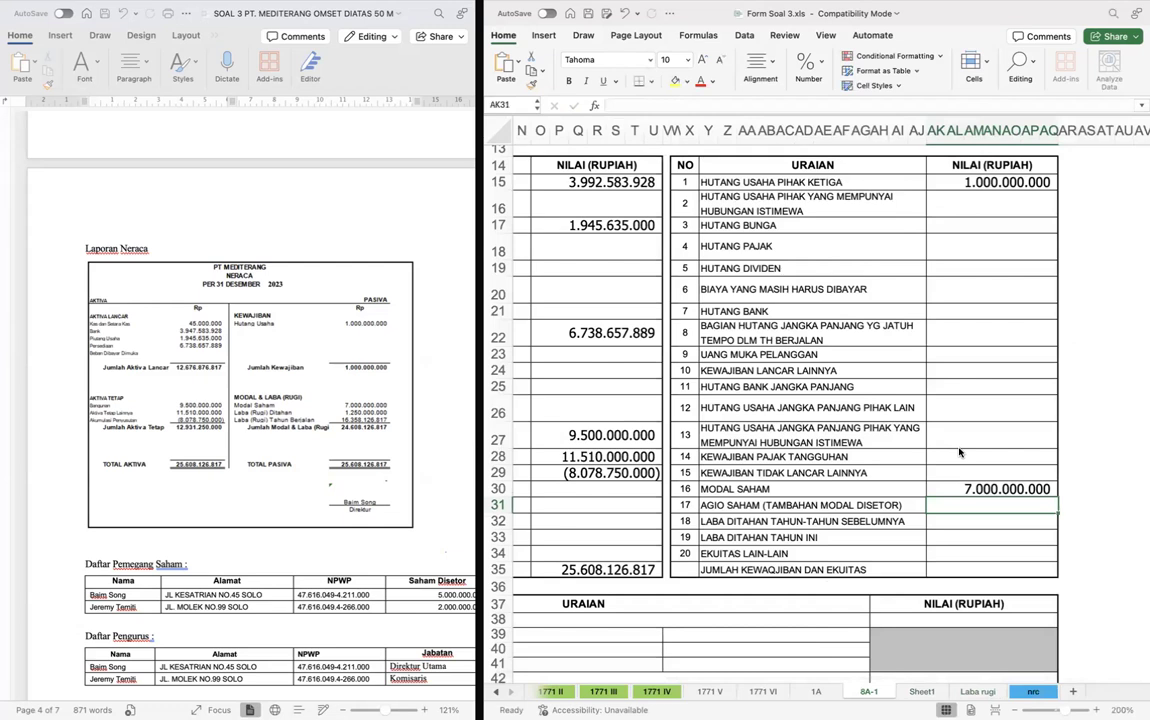
# - Link Laba Ditahan Tahun-Tahun Sebelumnya in AK32 of form 8A-1 to Laba (Rugi) Ditahan in K22 of the nrc sheet
pyautogui.write('=')
pyautogui.hotkey('ctrl', 'pagedown')
pyautogui.hotkey('ctrl', 'pagedown')
pyautogui.hotkey('ctrl', 'pagedown')
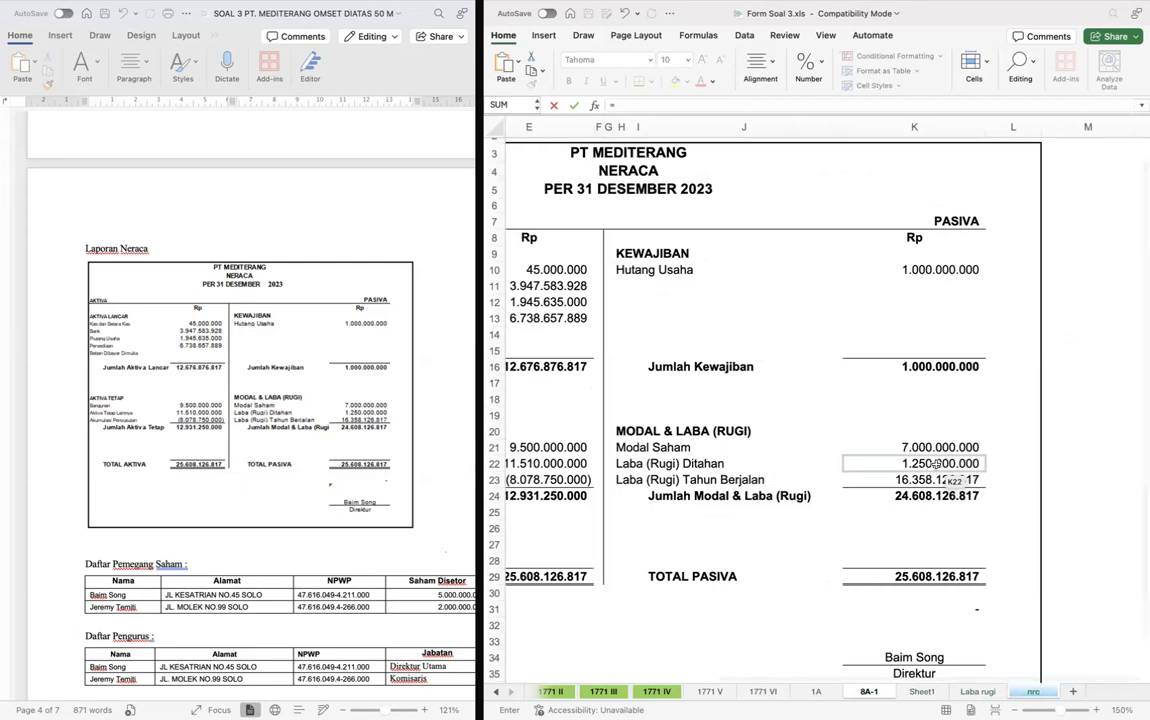
pyautogui.click(935, 463)
pyautogui.press('Return')
# - Link Laba Ditahan Tahun Ini in AK33 of form 8A-1 to Laba (Rugi) Tahun Berjalan in K23 of the nrc sheet
pyautogui.write('=')
pyautogui.hotkey('ctrl', 'pagedown')
pyautogui.hotkey('ctrl', 'pagedown')
pyautogui.click(936, 479)
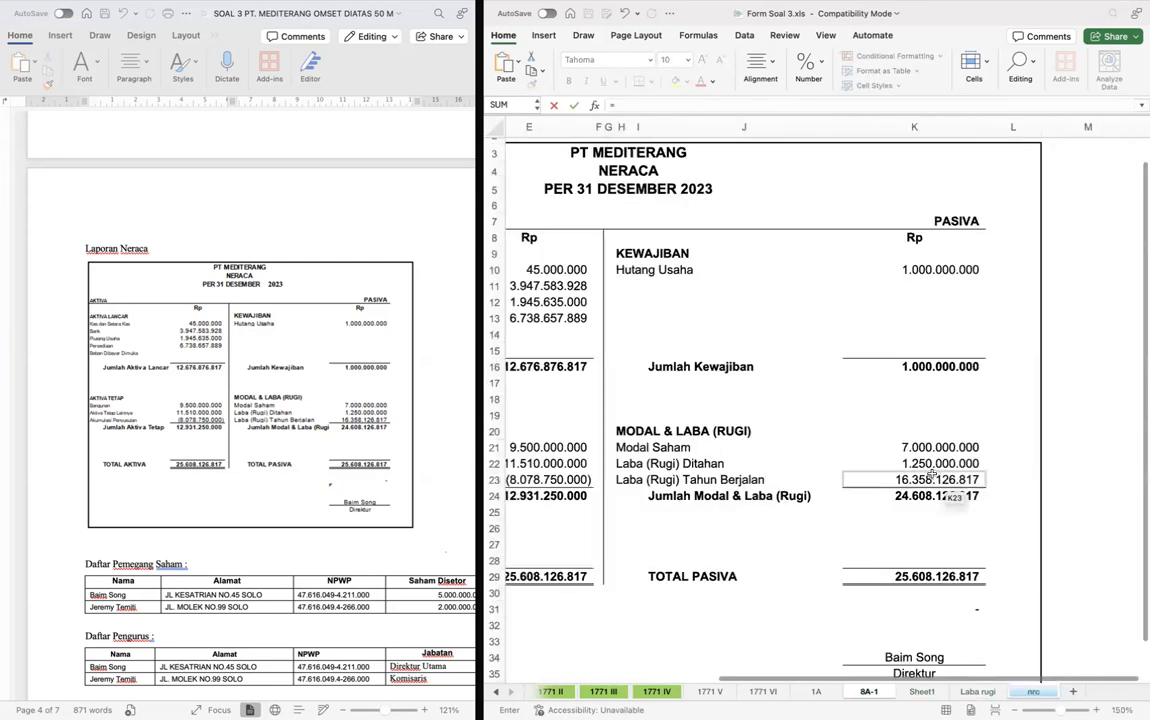
pyautogui.press('Return')
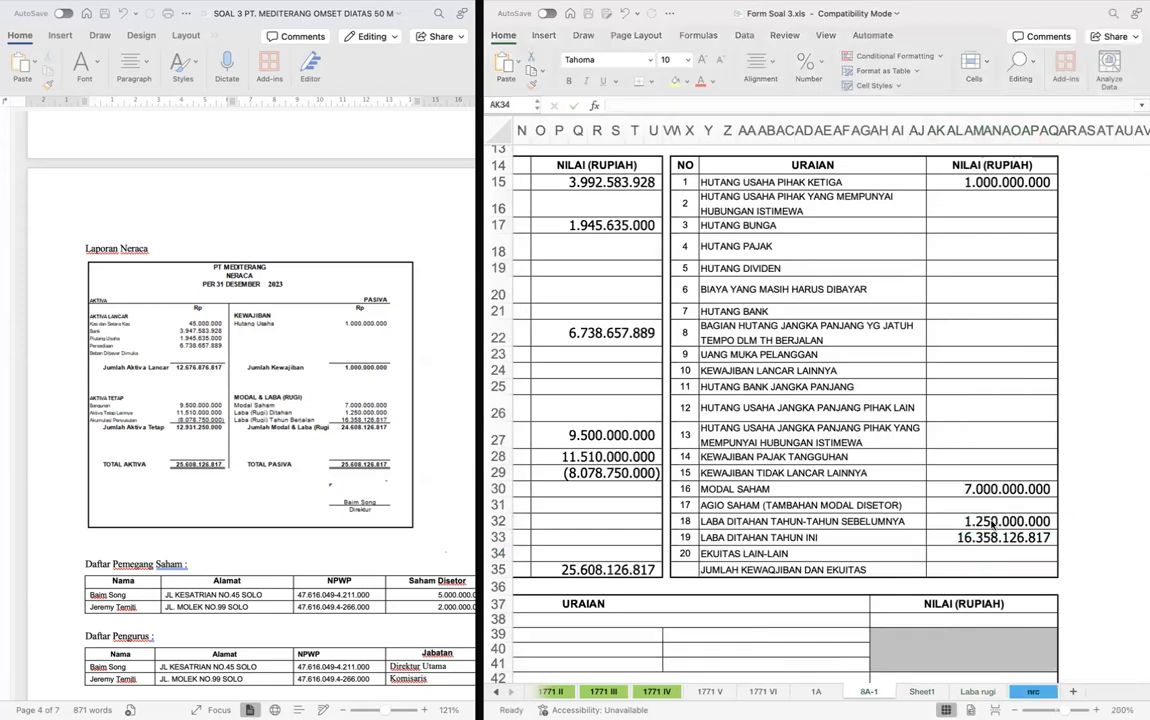
# - Total the liabilities and equity column in AK35 of form 8A-1 by summing AK15:AQ34
pyautogui.scroll(-1, 975, 535)
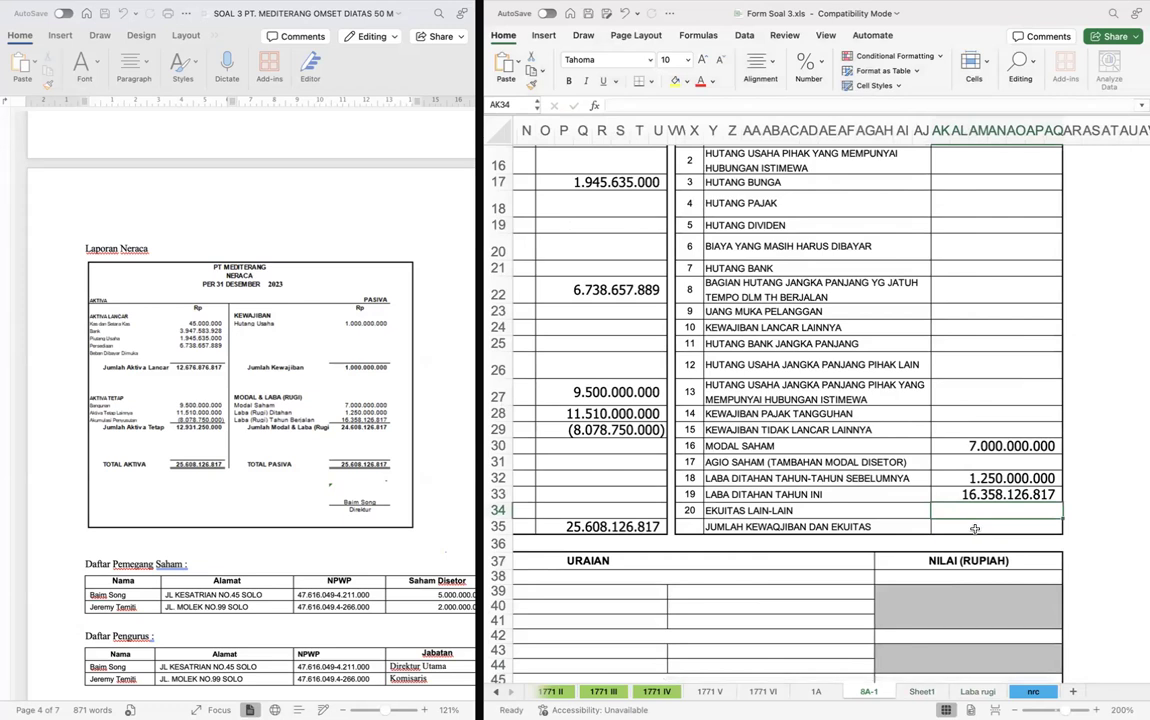
pyautogui.click(973, 526)
pyautogui.write('=S')
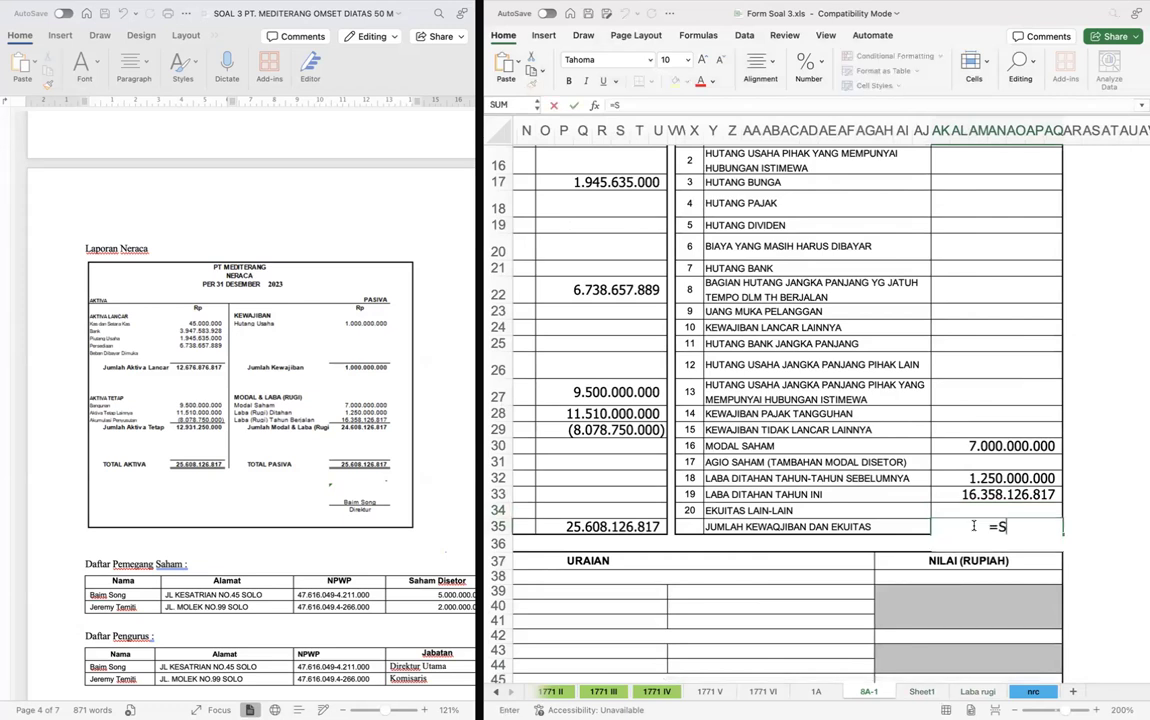
pyautogui.write('UM(')
pyautogui.press('Up')
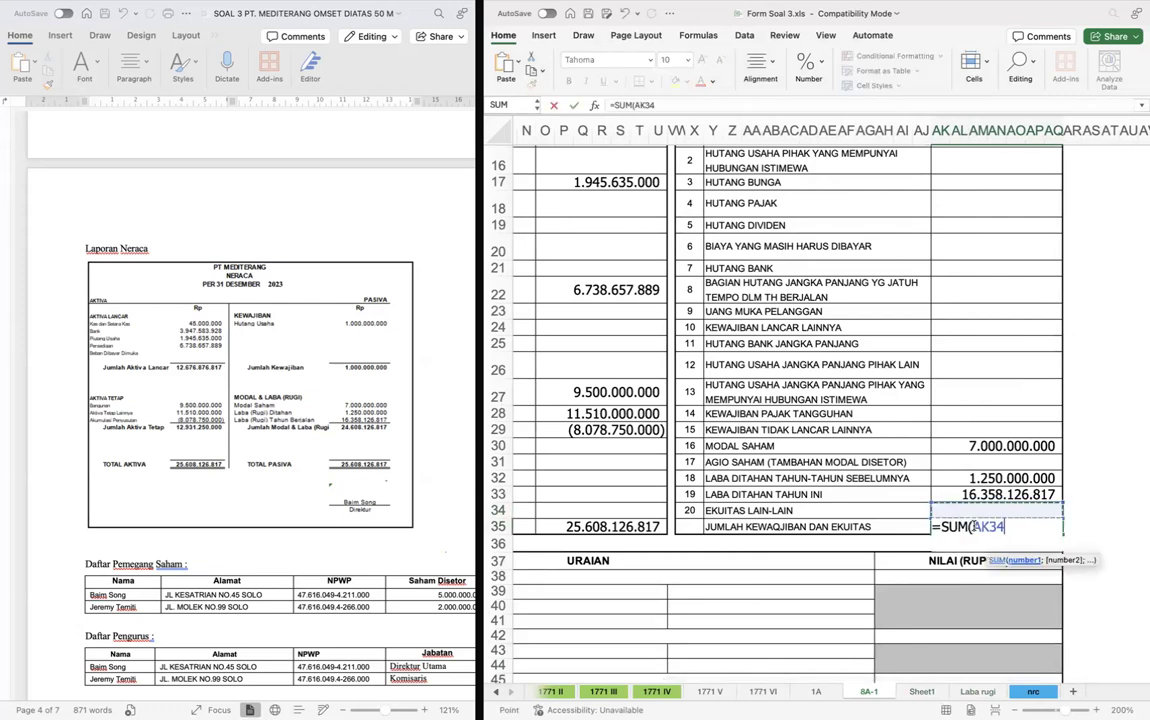
pyautogui.hotkey('shift', 'Up')
pyautogui.hotkey('shift', 'Up')
pyautogui.hotkey('shift', 'Up')
pyautogui.hotkey('shift', 'Up')
pyautogui.scroll(1, 973, 526)
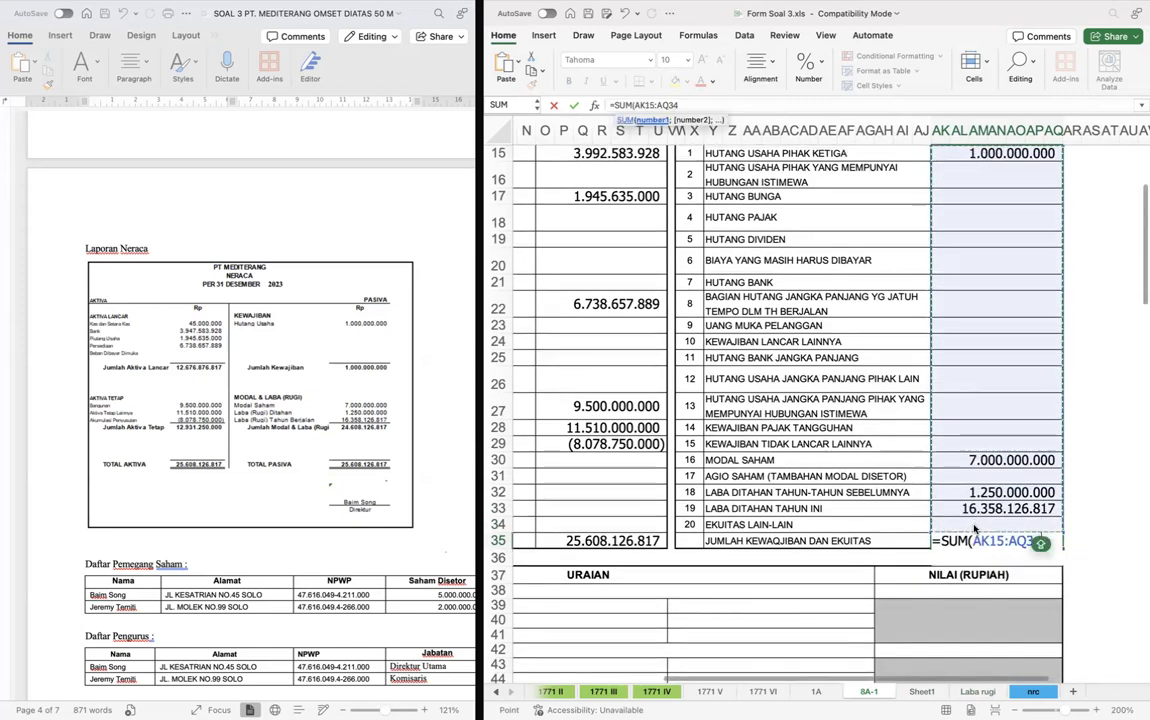
pyautogui.press('Return')
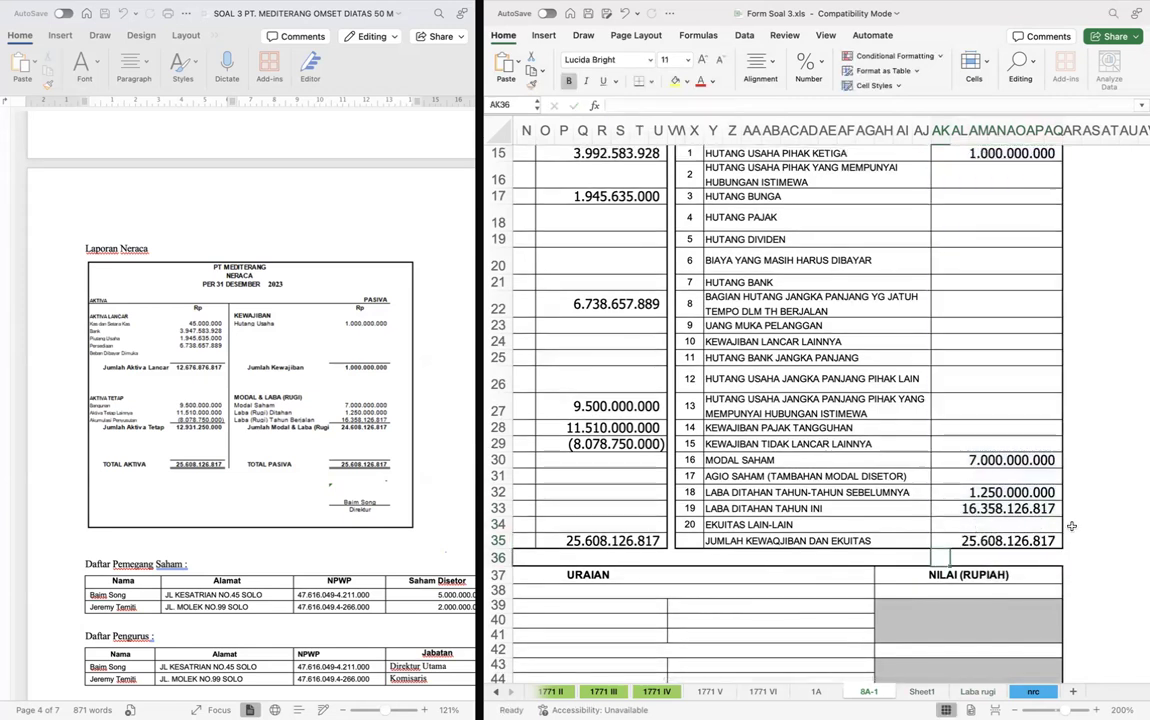
# - Link Penjualan Bersih in AH38 of form 8A-1 to the Penjualan amount in E8 of the Laba rugi sheet
pyautogui.hscroll(-3, 946, 540)
pyautogui.scroll(-3, 940, 540)
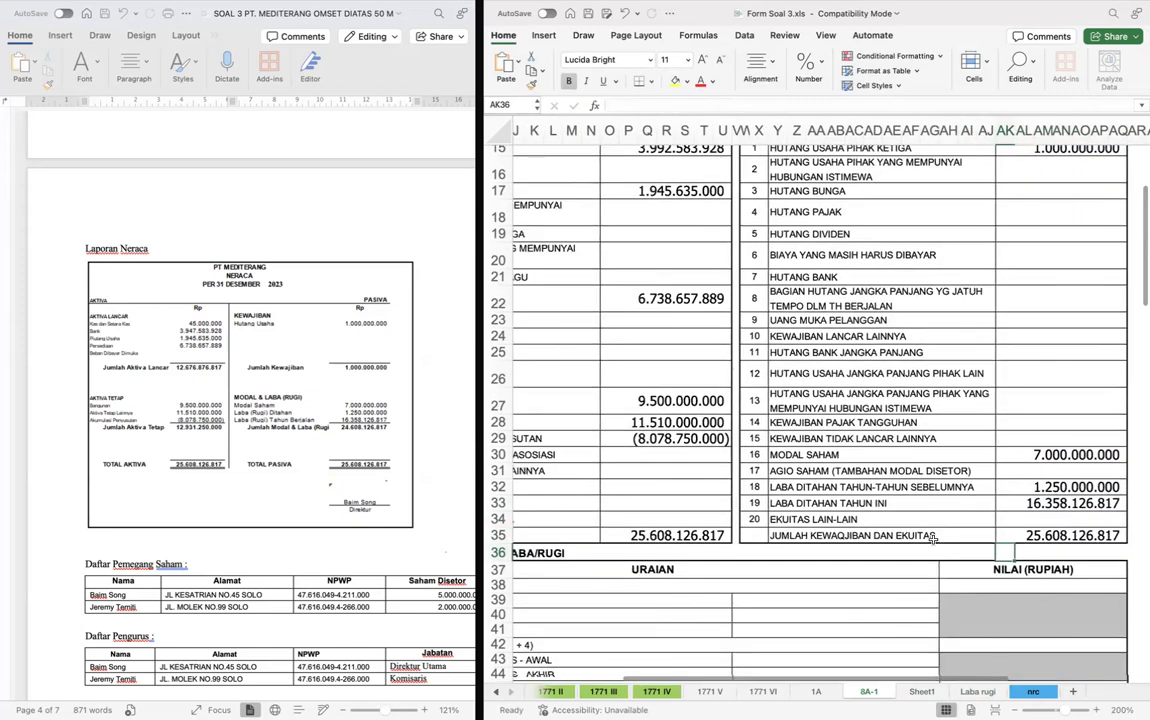
pyautogui.hscroll(-5, 933, 540)
pyautogui.scroll(-3, 933, 540)
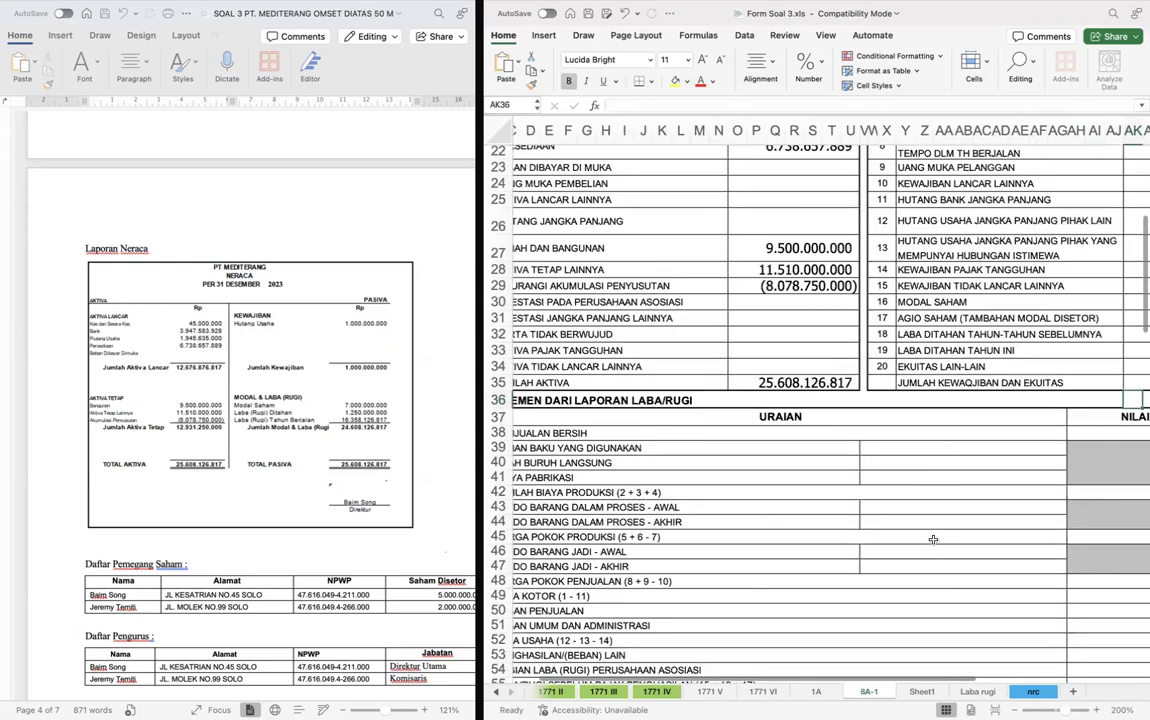
pyautogui.scroll(-2, 933, 540)
pyautogui.click(911, 398)
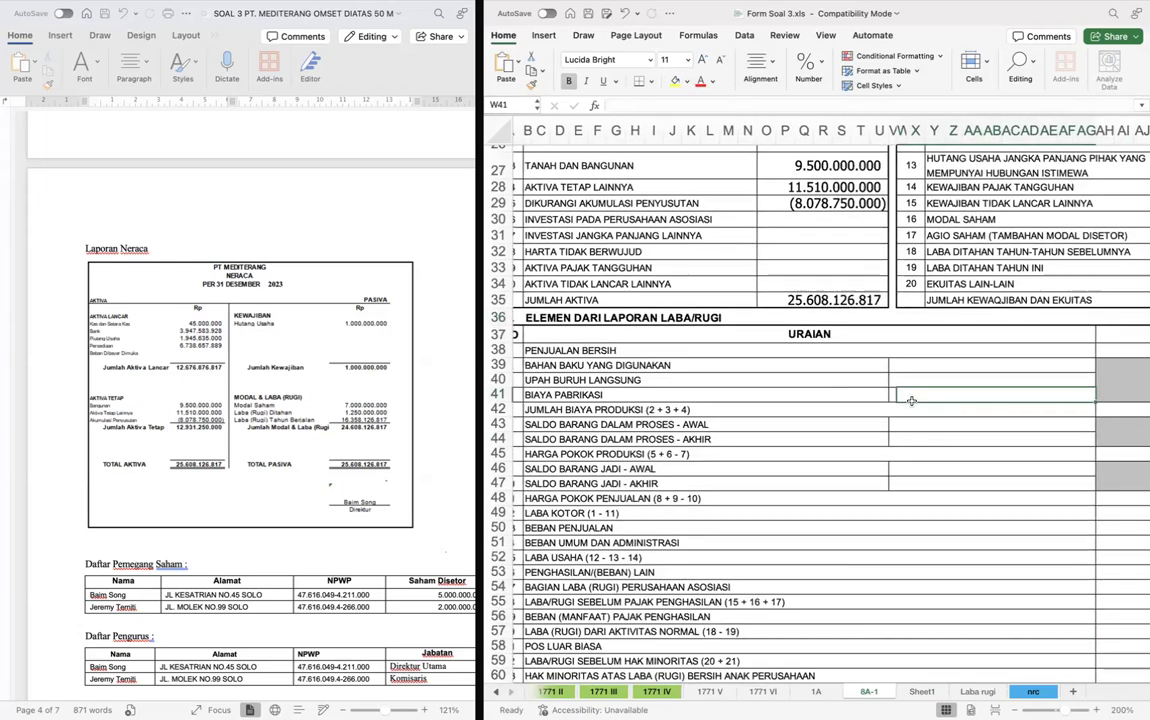
pyautogui.scroll(-3, 911, 403)
pyautogui.scroll(-3, 911, 403)
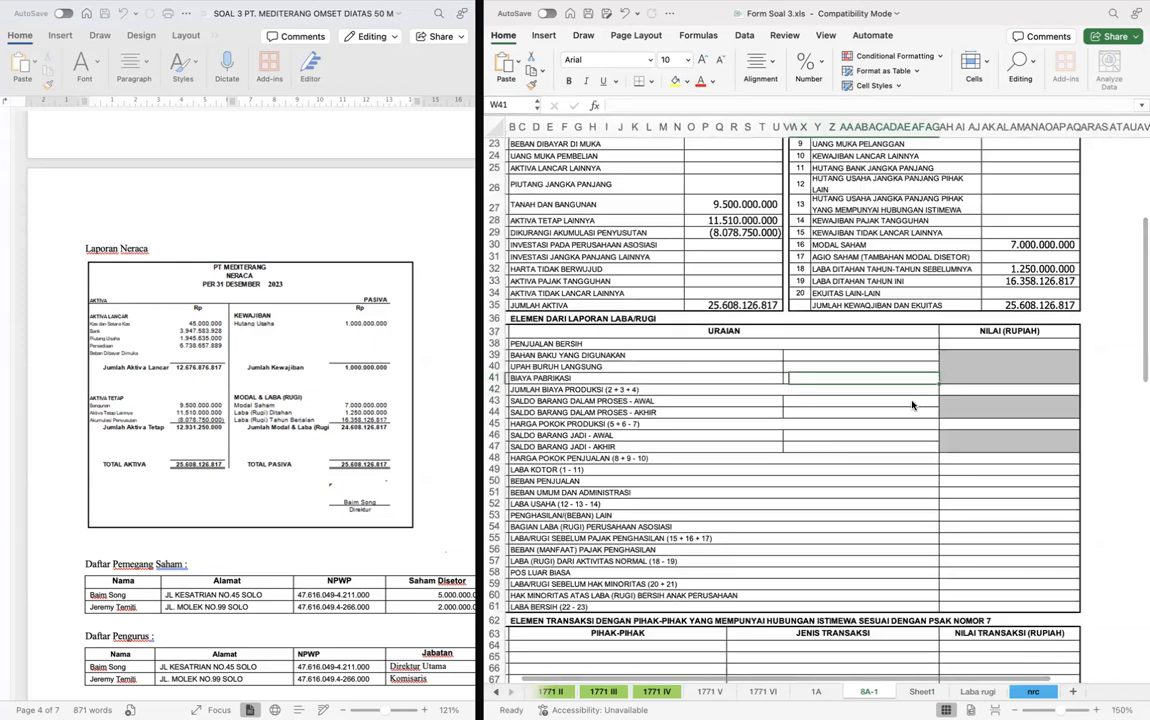
pyautogui.click(873, 357)
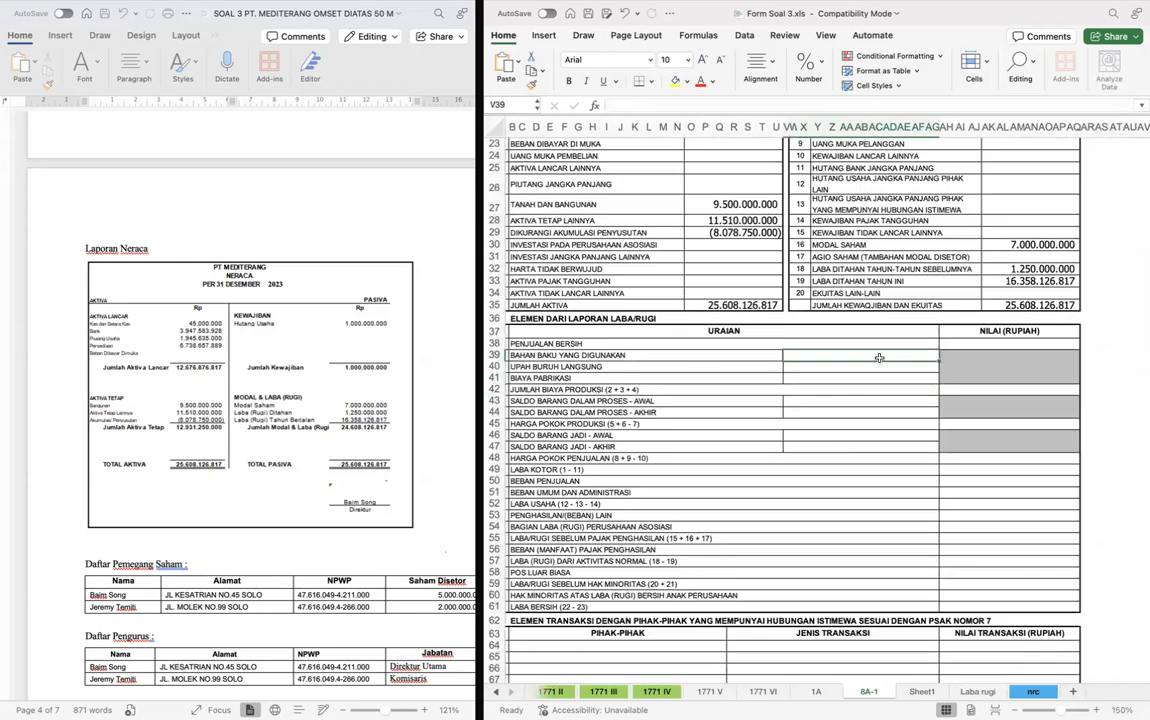
pyautogui.click(996, 343)
pyautogui.write('=')
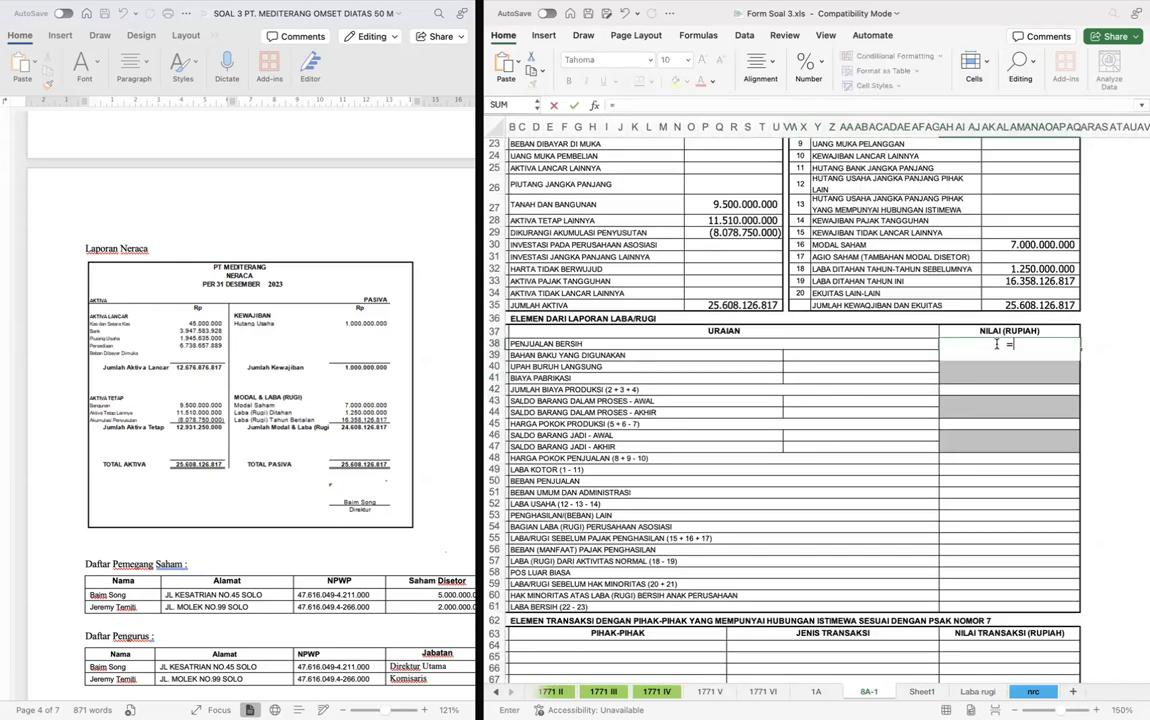
pyautogui.hotkey('ctrl', 'pagedown')
pyautogui.hotkey('ctrl', 'pagedown')
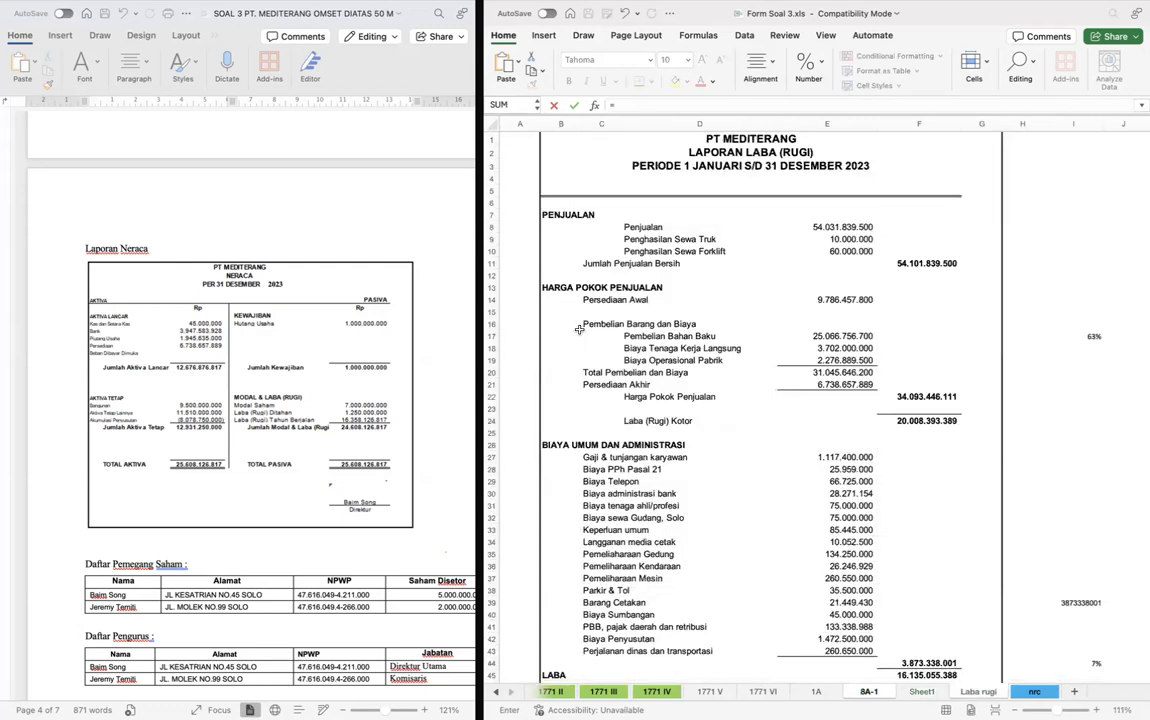
pyautogui.scroll(5, 220, 366)
pyautogui.scroll(1, 220, 366)
pyautogui.scroll(-13, 220, 366)
pyautogui.scroll(20, 220, 366)
pyautogui.scroll(15, 220, 366)
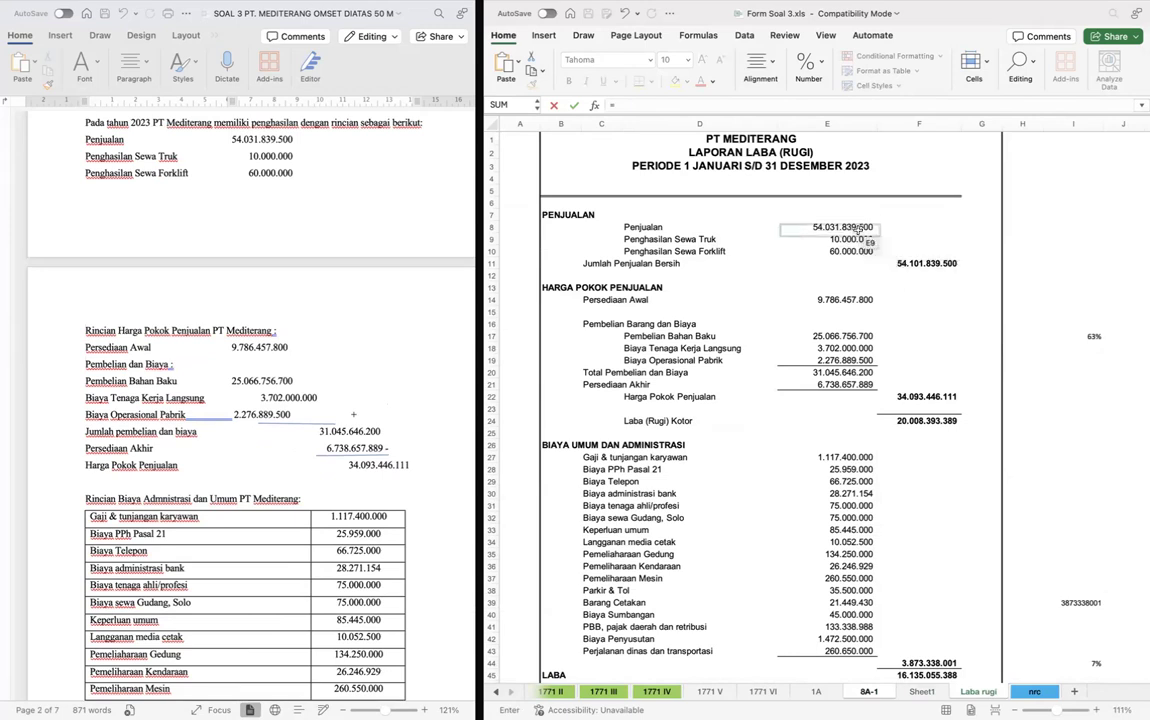
pyautogui.click(857, 229)
pyautogui.press('Return')
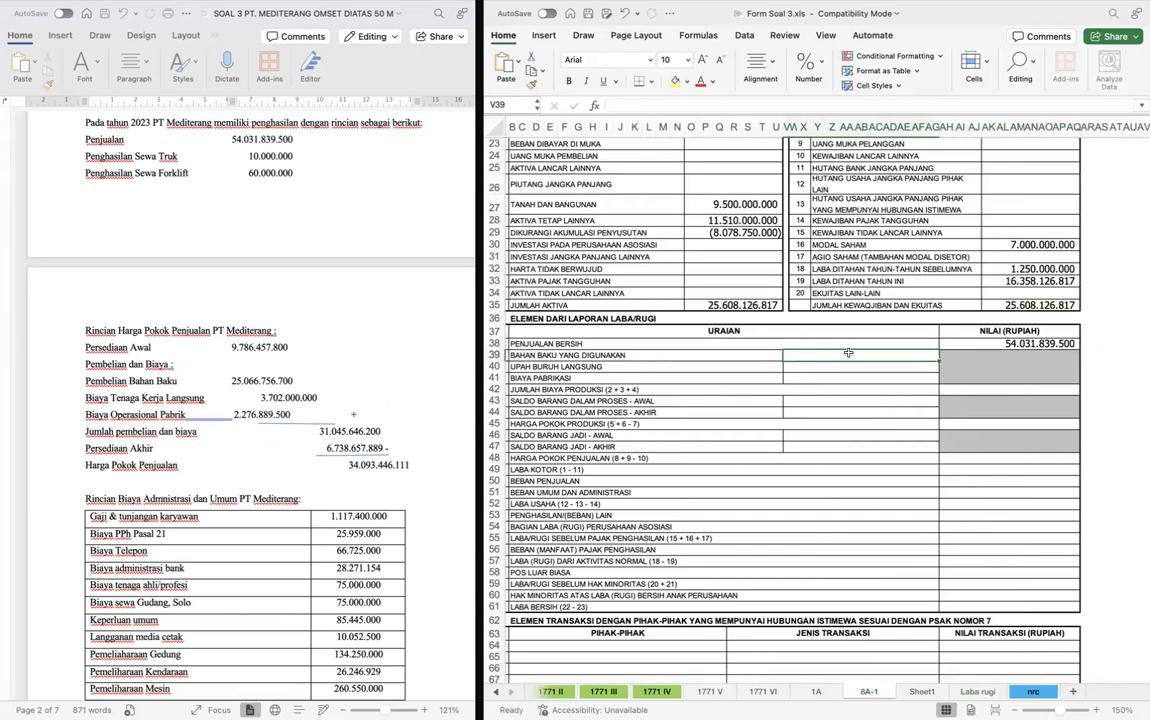
# - Link Bahan Baku yang Digunakan in V39 of form 8A-1 to Pembelian Bahan Baku in E17 of the Laba rugi sheet
pyautogui.write('=')
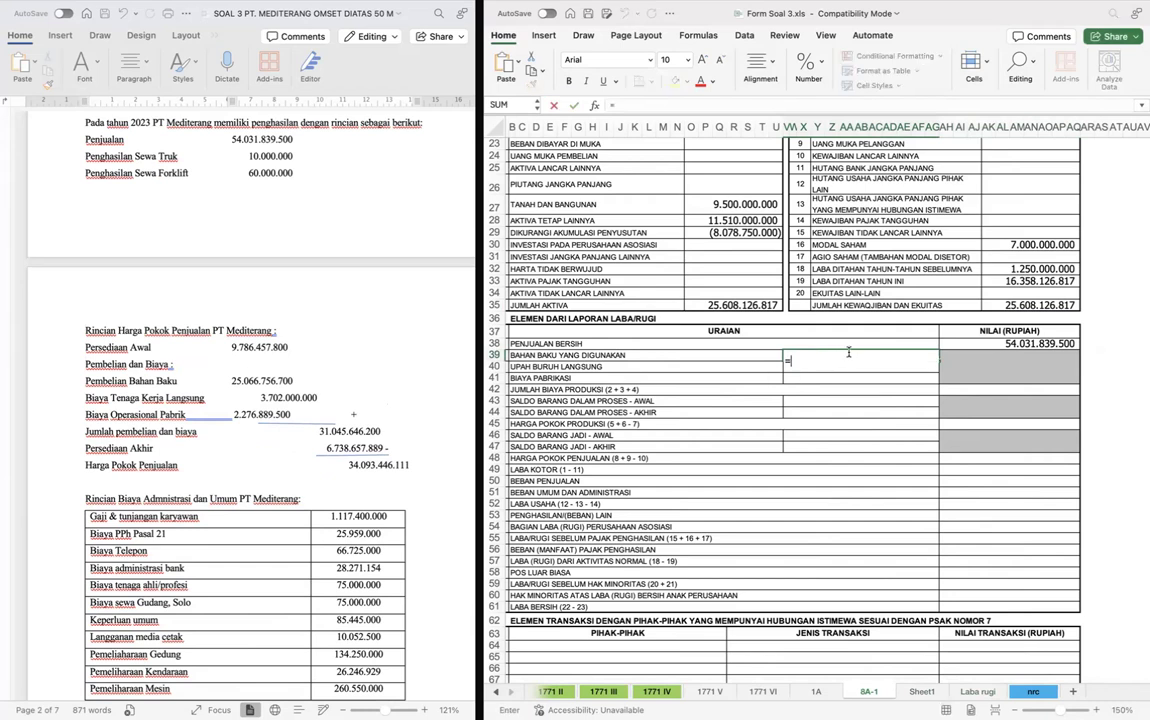
pyautogui.hotkey('ctrl', 'pageup')
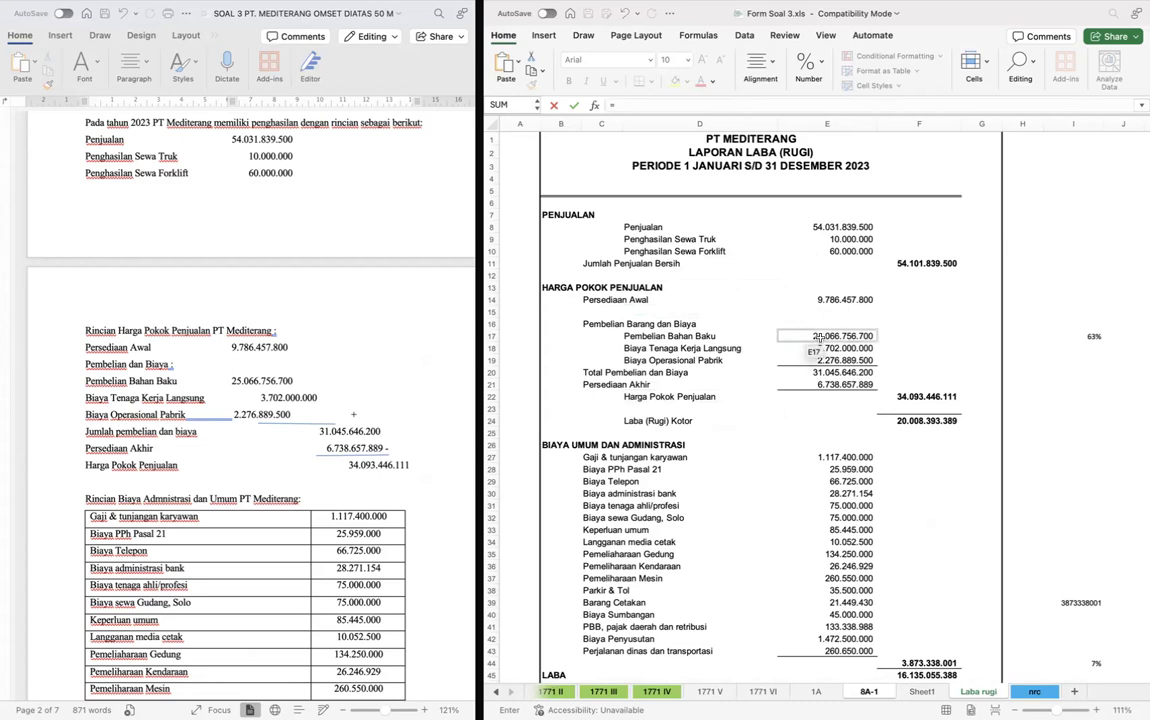
pyautogui.click(819, 338)
pyautogui.press('Return')
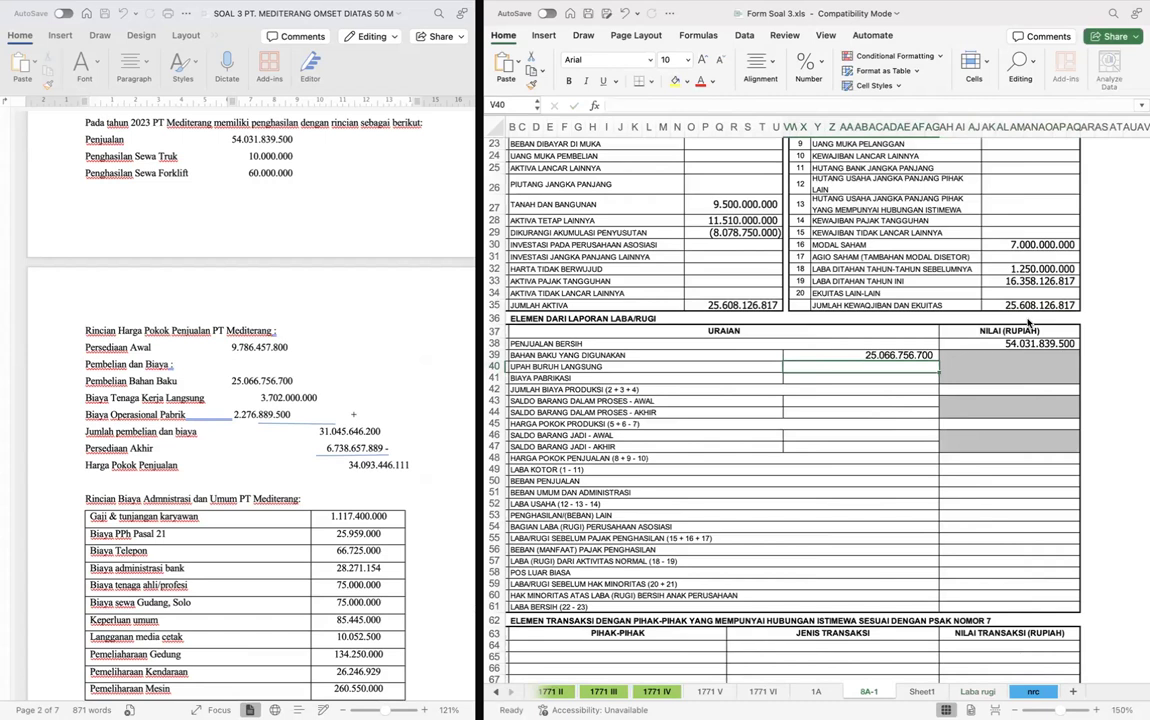
# - Link Upah Buruh Langsung in V40 of form 8A-1 to Biaya Tenaga Kerja Langsung in E18 of the Laba rugi sheet
pyautogui.write('=')
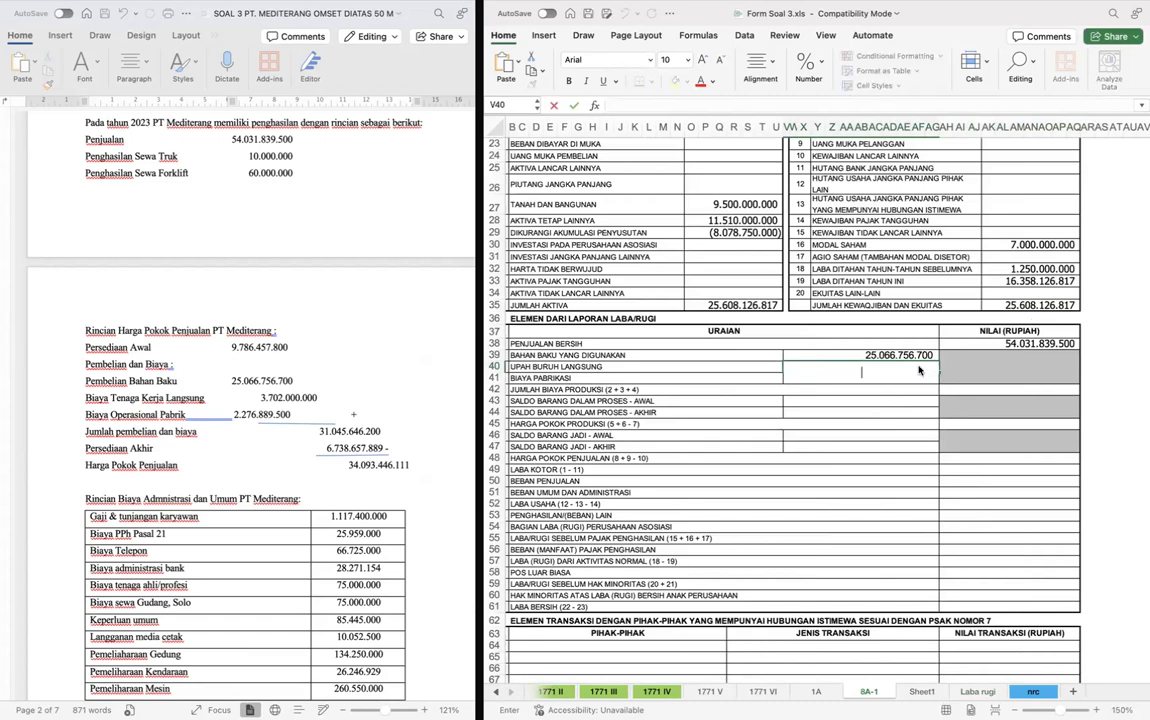
pyautogui.hotkey('ctrl', 'pagedown')
pyautogui.hotkey('ctrl', 'pagedown')
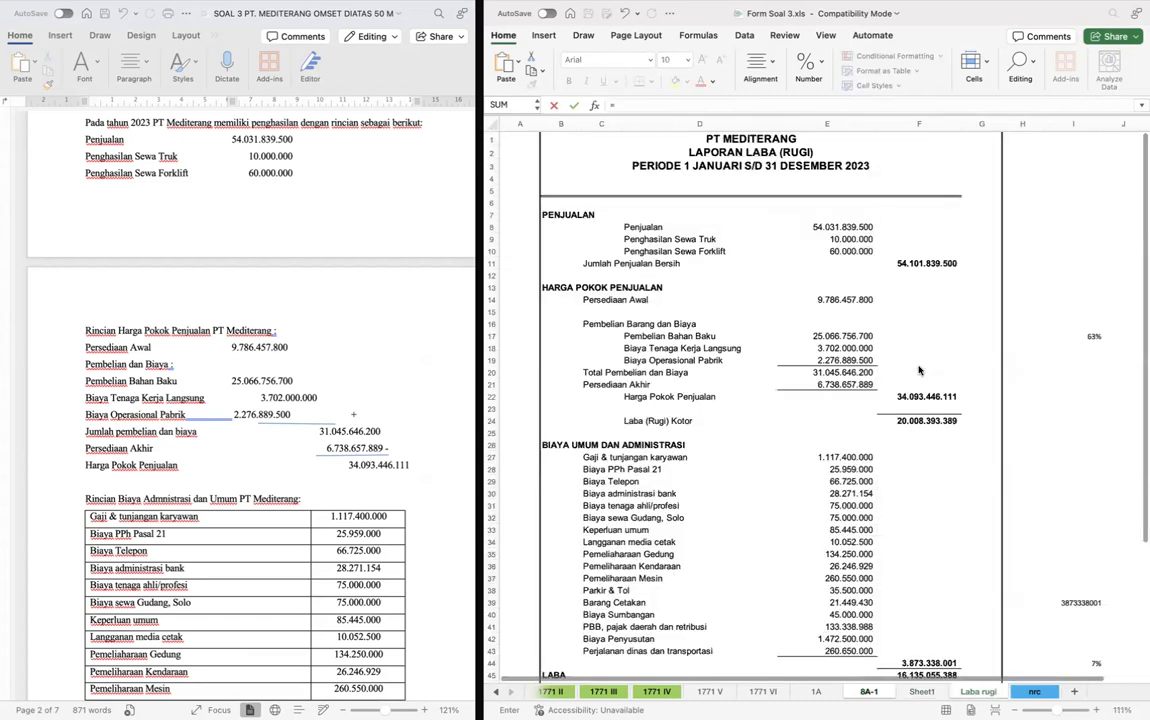
pyautogui.click(816, 349)
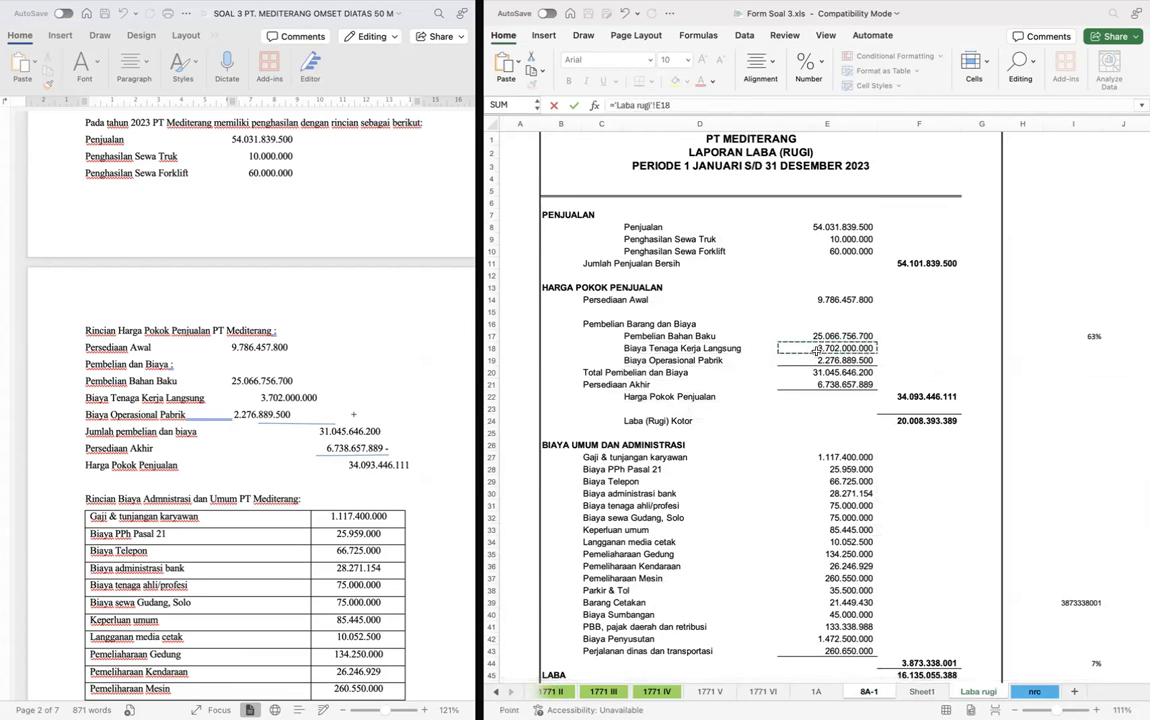
pyautogui.press('Return')
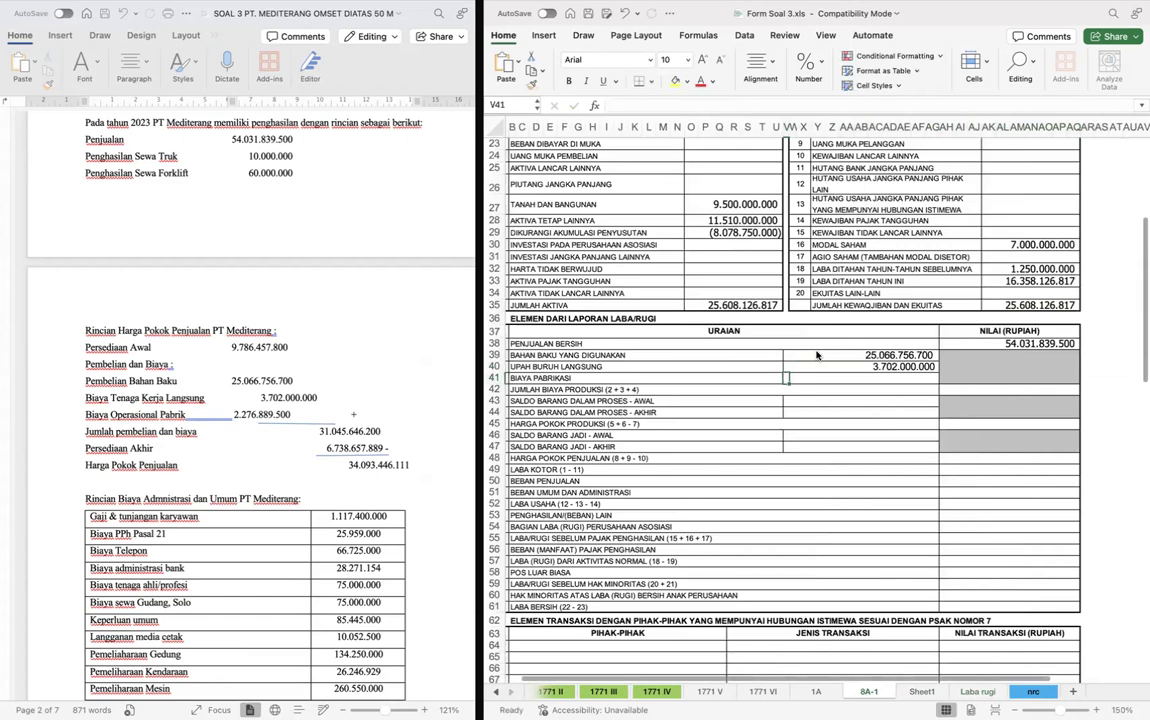
# - Link Biaya Pabrikasi in W41 of form 8A-1 to Biaya Operasional Pabrik in E19 of the Laba rugi sheet
pyautogui.doubleClick(904, 380)
pyautogui.write('=')
pyautogui.hotkey('ctrl', 'pageup')
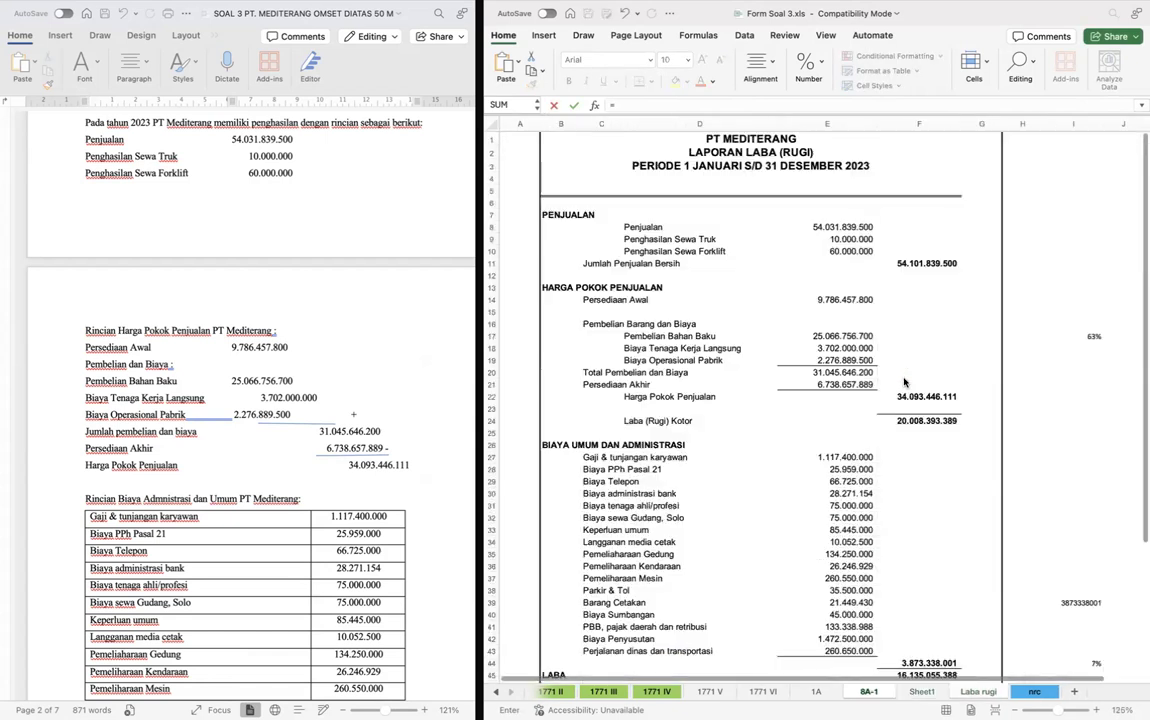
pyautogui.click(848, 360)
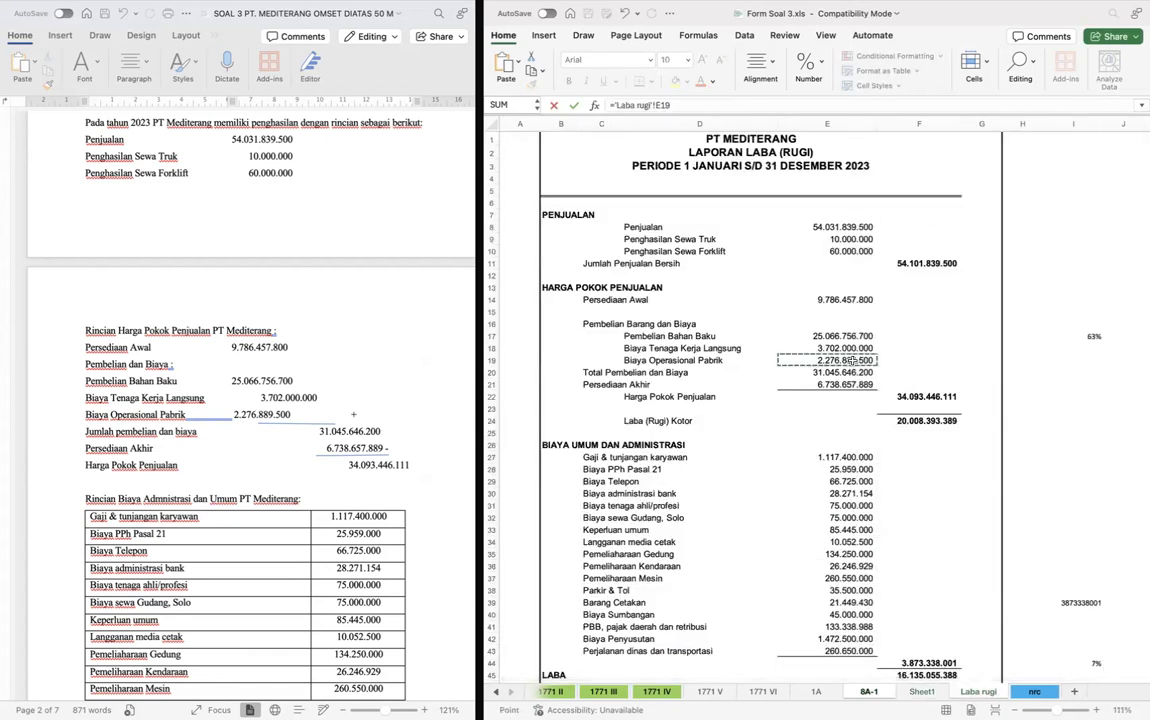
pyautogui.press('Return')
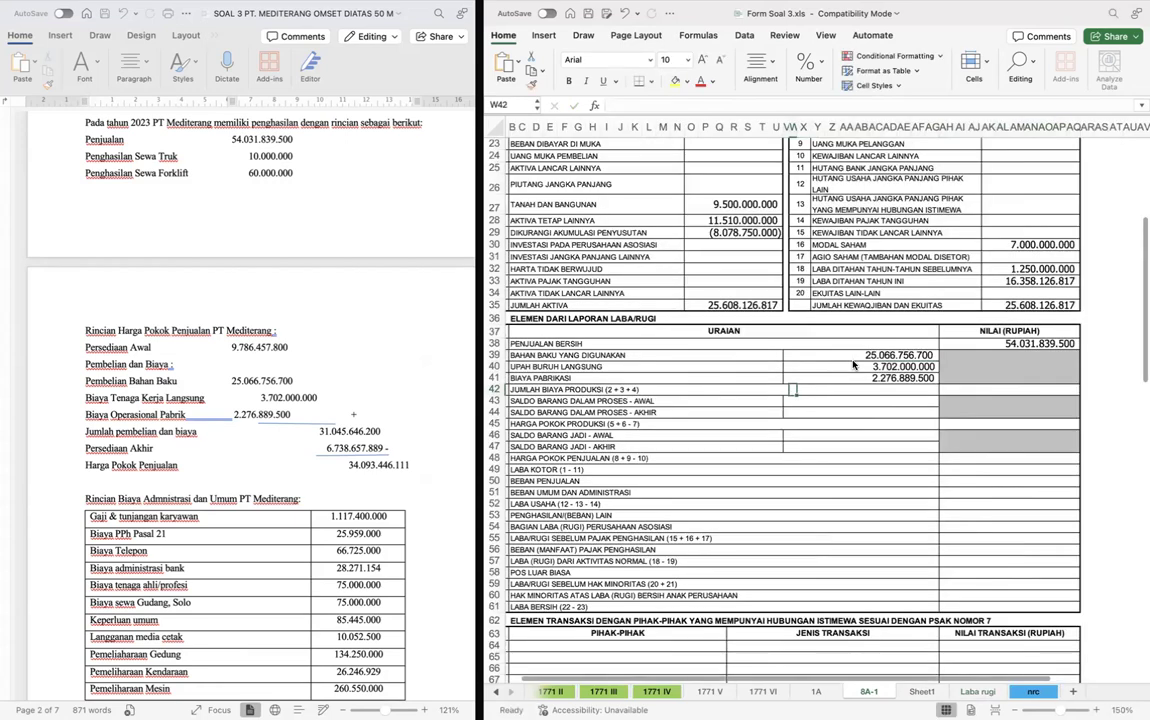
# - Calculate Jumlah Biaya Produksi in AH42 with a SUM of the three production cost amounts in rows 39 to 41
pyautogui.press('Right')
pyautogui.press('Right')
pyautogui.press('Right')
pyautogui.press('Right')
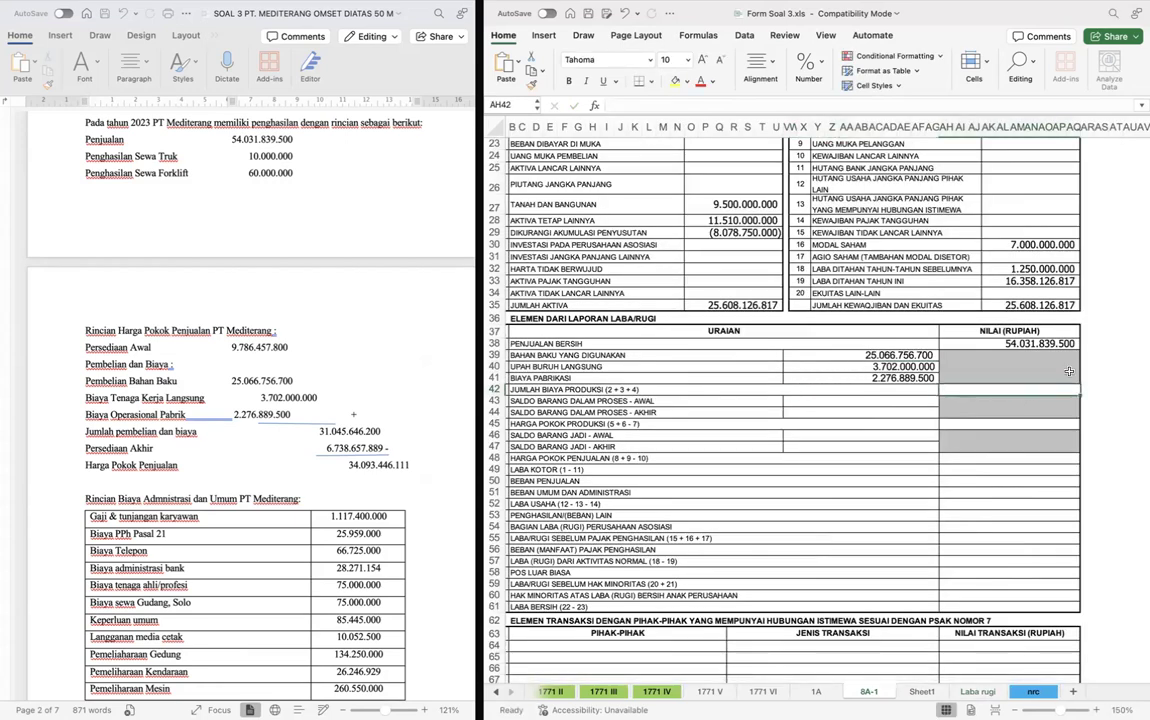
pyautogui.click(1014, 393)
pyautogui.write('=SUM(')
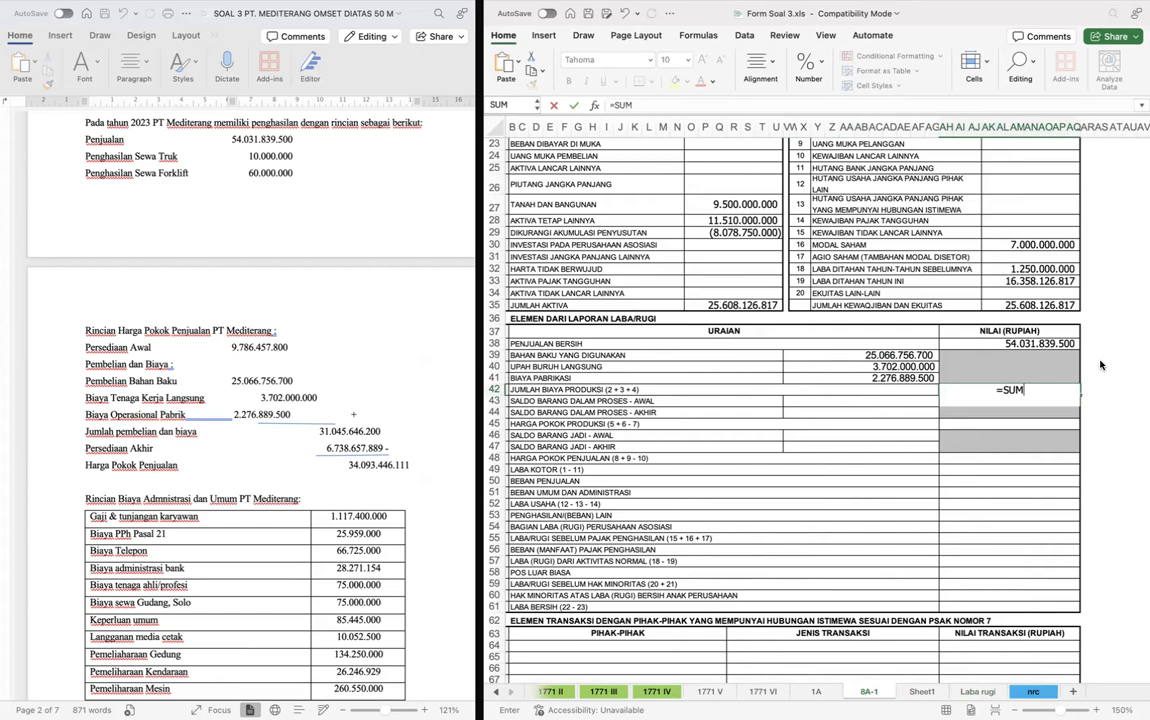
pyautogui.press('Left')
pyautogui.press('Up')
pyautogui.press('Up')
pyautogui.press('Up')
pyautogui.hotkey('shift', 'Down')
pyautogui.hotkey('shift', 'Down')
pyautogui.press('Return')
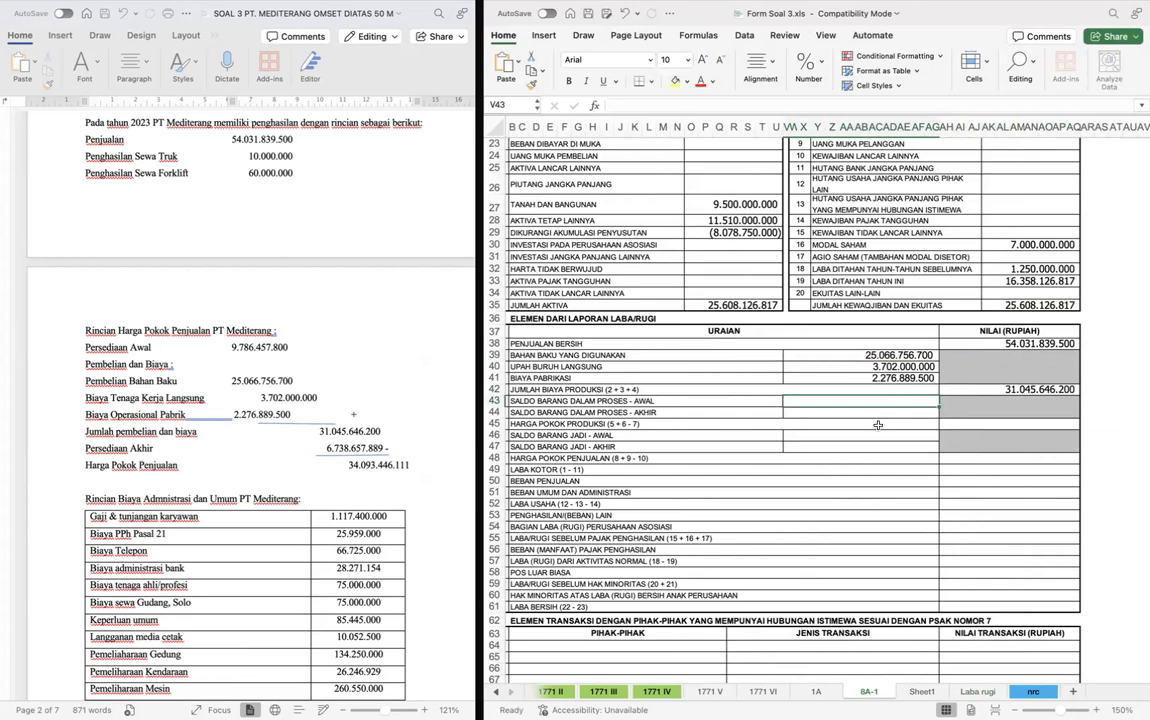
# - Link Saldo Barang Dalam Proses - Awal in V43 of form 8A-1 to Persediaan Awal in E14 of the Laba rugi sheet
pyautogui.write('=')
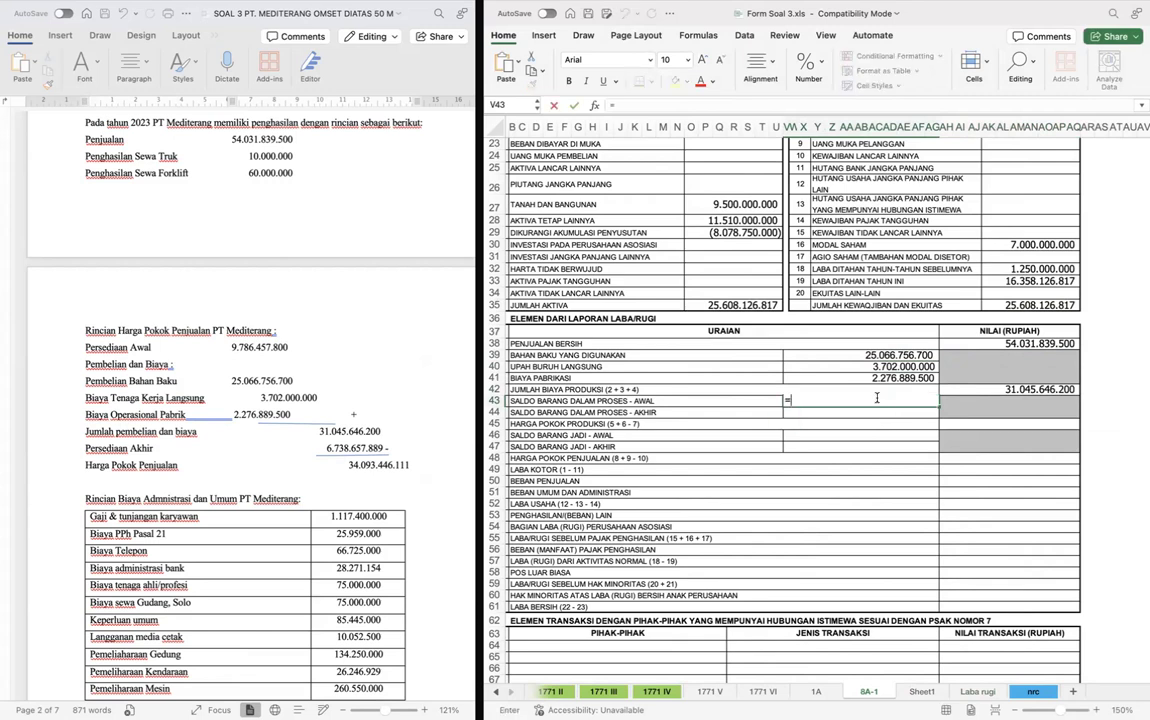
pyautogui.hotkey('ctrl', 'pagedown')
pyautogui.hotkey('ctrl', 'pagedown')
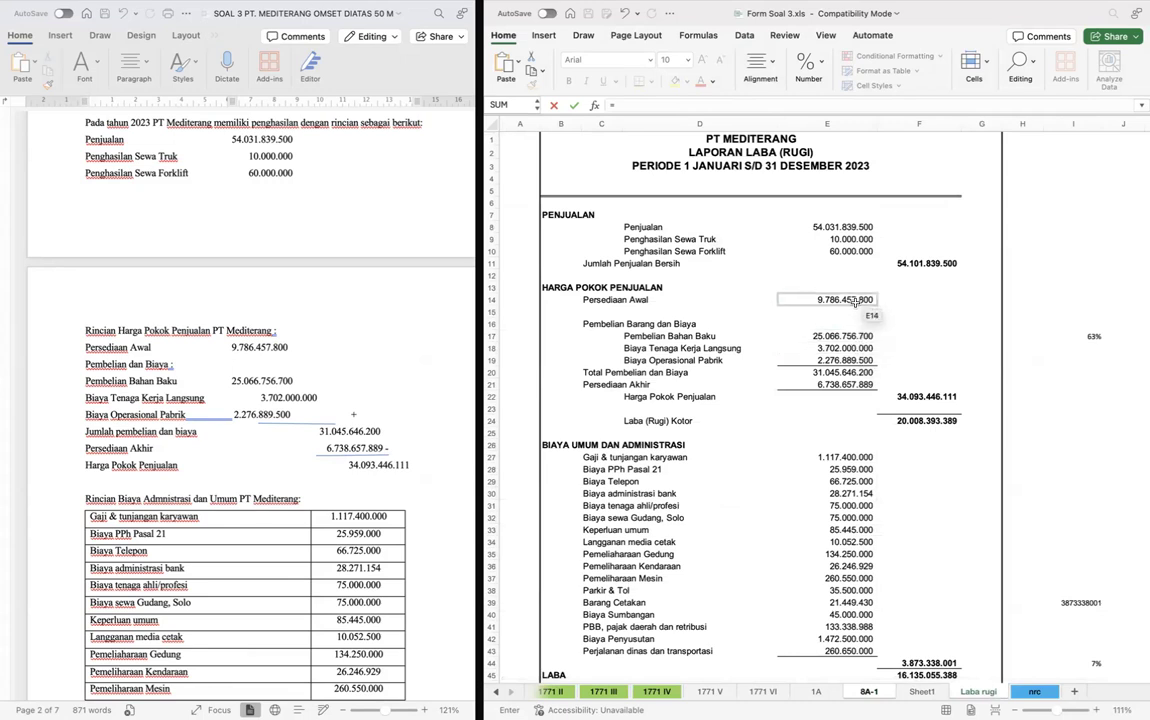
pyautogui.click(855, 302)
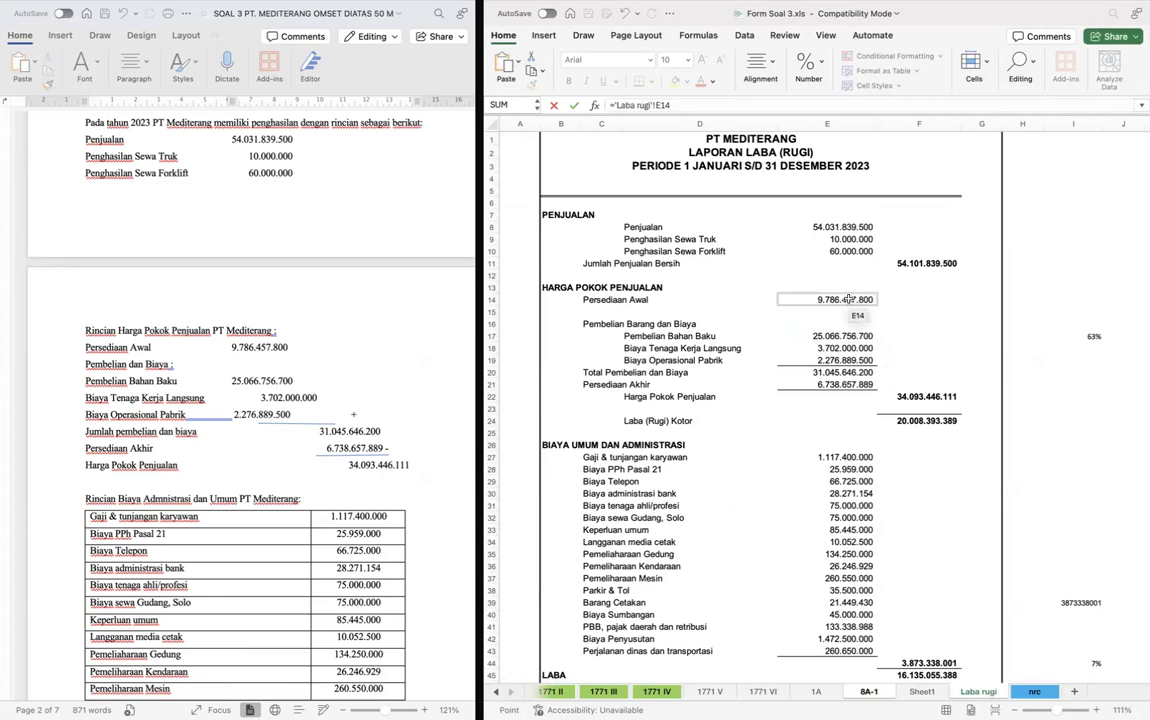
pyautogui.press('Return')
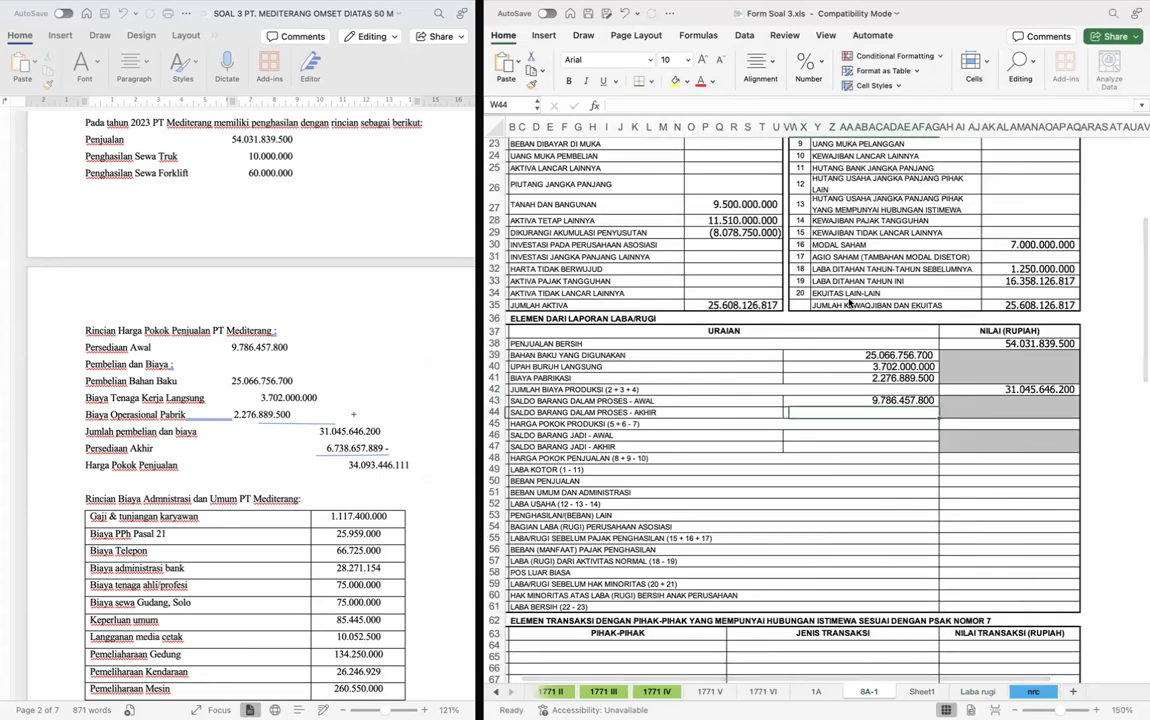
pyautogui.hotkey('ctrl', 'pagedown')
pyautogui.hotkey('ctrl', 'pagedown')
pyautogui.hotkey('ctrl', 'pagedown')
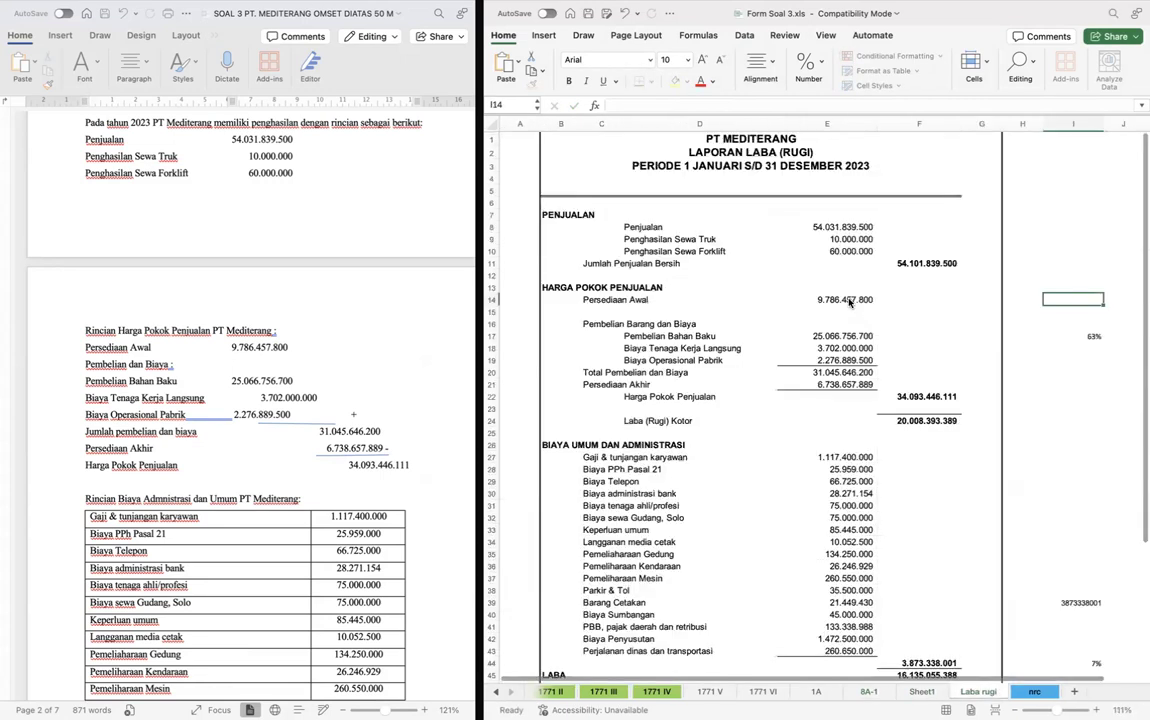
pyautogui.hotkey('ctrl', 'pageup')
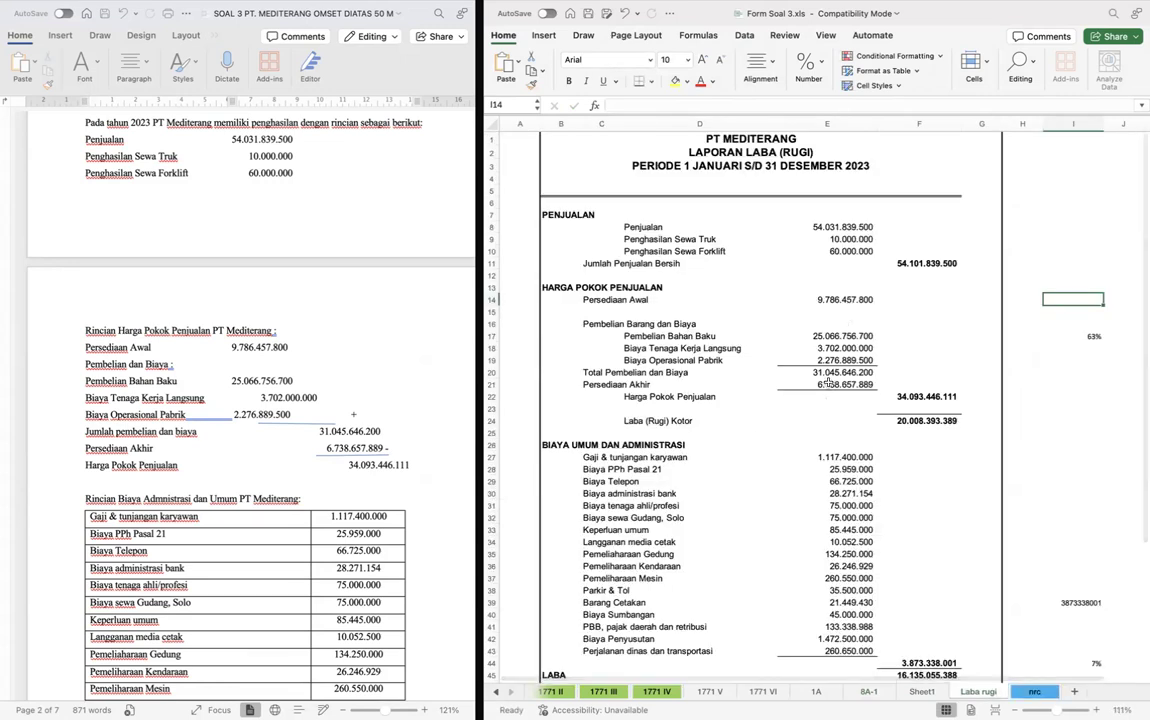
pyautogui.click(846, 385)
pyautogui.press('Down')
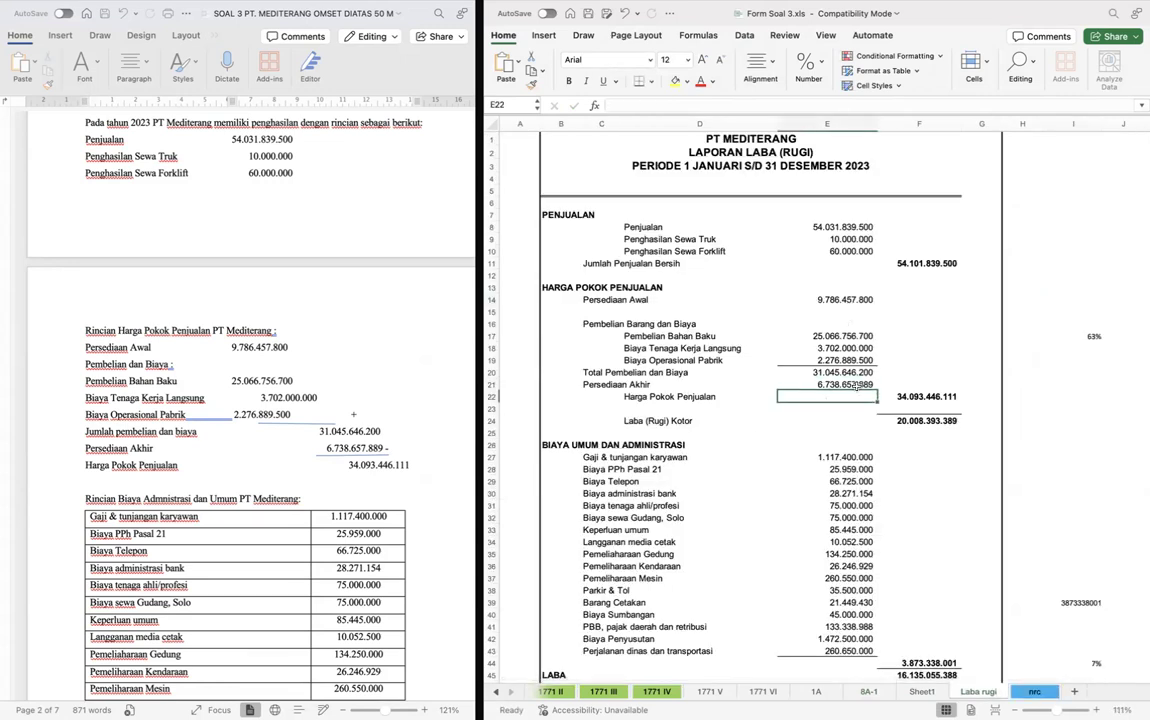
pyautogui.hotkey('ctrl', 'pageup')
pyautogui.hotkey('ctrl', 'pageup')
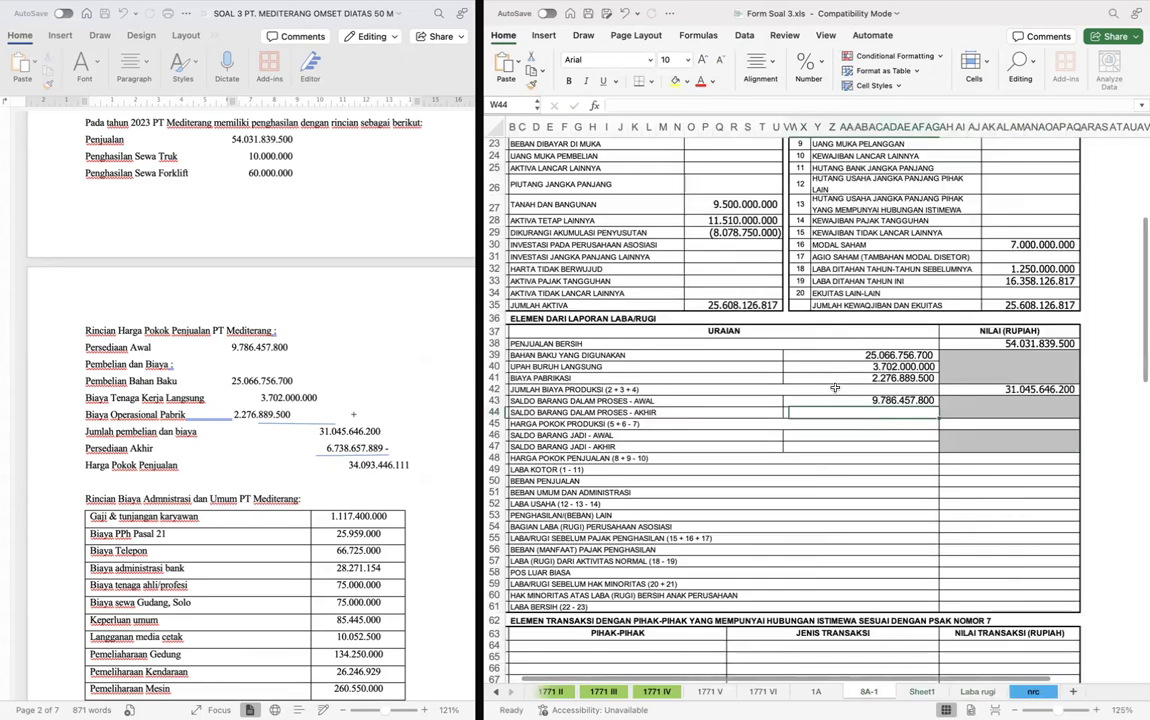
# - Link Saldo Barang Dalam Proses - Akhir in V44 of form 8A-1 to Persediaan Akhir in E21 of the Laba rugi sheet
pyautogui.write('=')
pyautogui.hotkey('ctrl', 'pagedown')
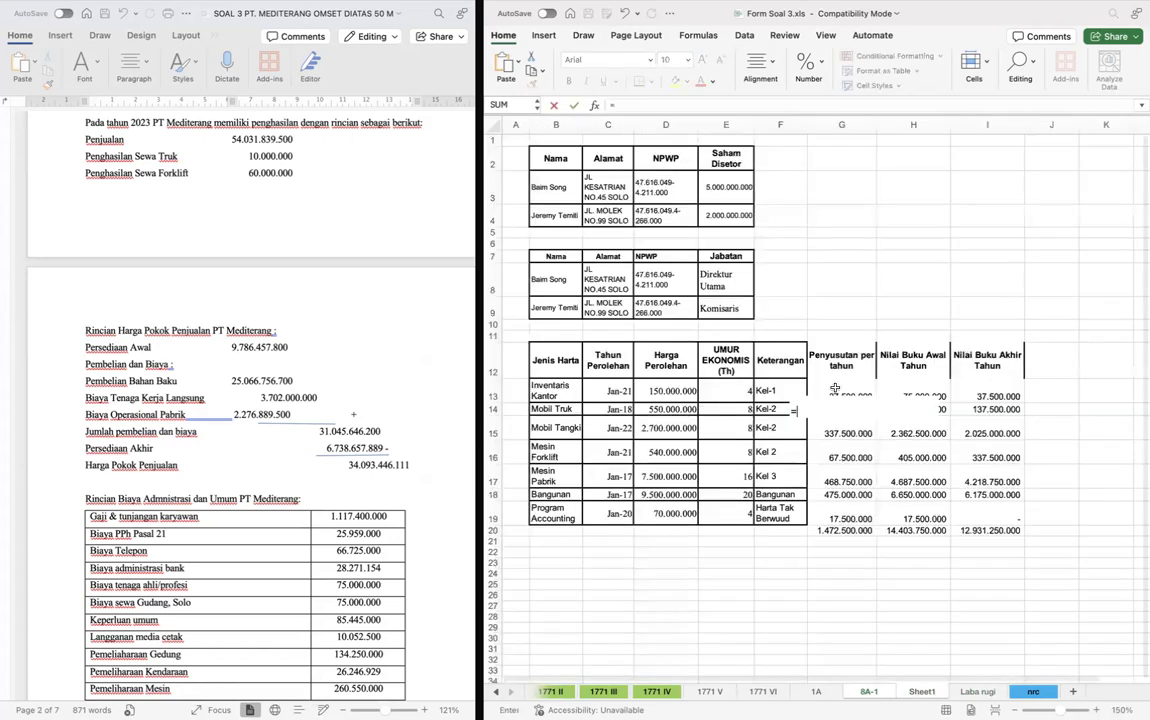
pyautogui.hotkey('ctrl', 'pagedown')
pyautogui.click(832, 382)
pyautogui.press('Return')
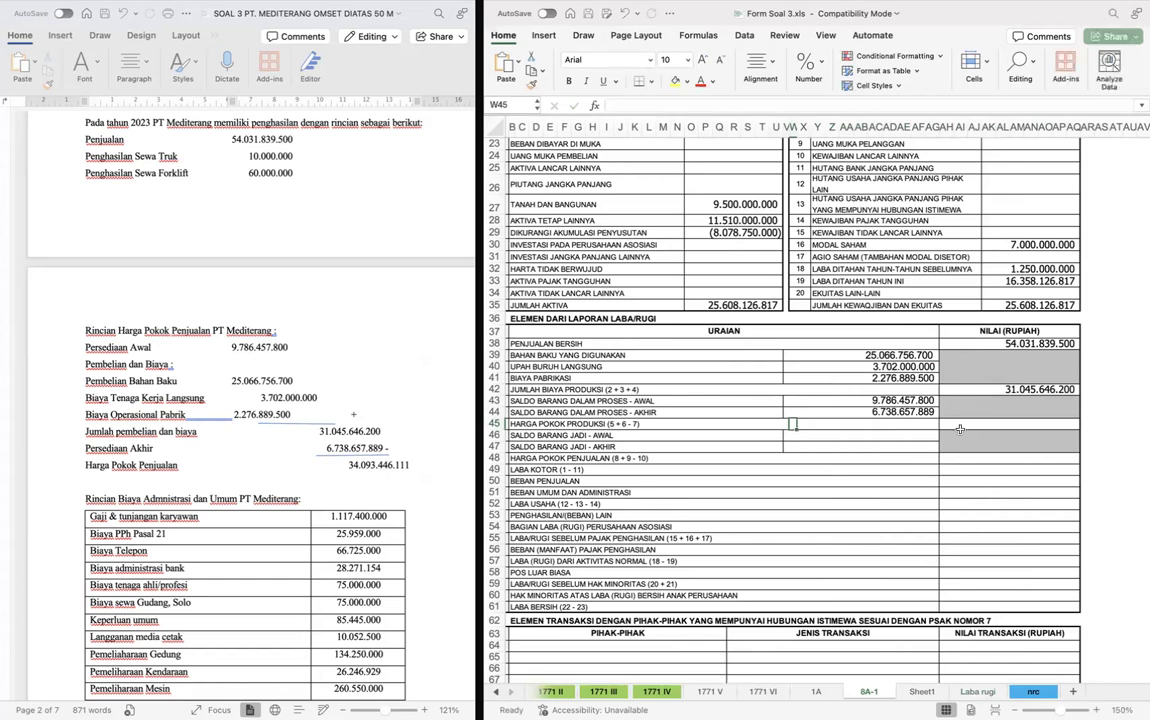
# - Calculate Harga Pokok Produksi in AH45 as Jumlah Biaya Produksi plus opening minus closing work in process (AH42+V43-V44)
pyautogui.write('=')
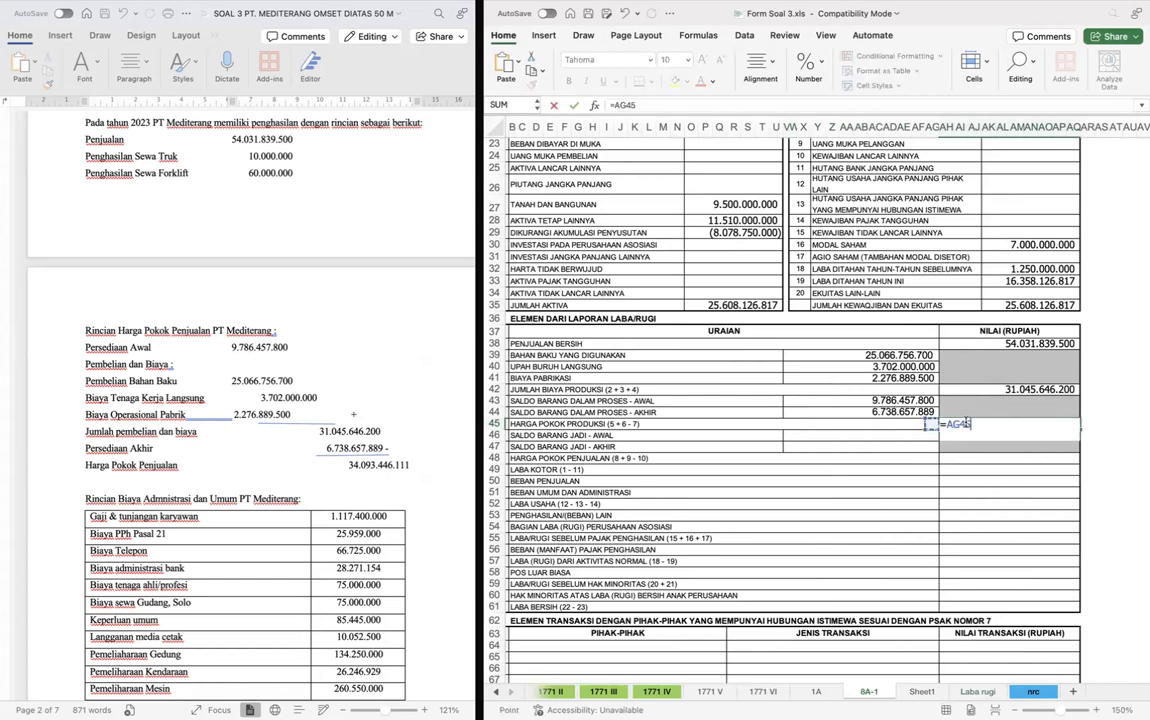
pyautogui.click(860, 400)
pyautogui.write('-')
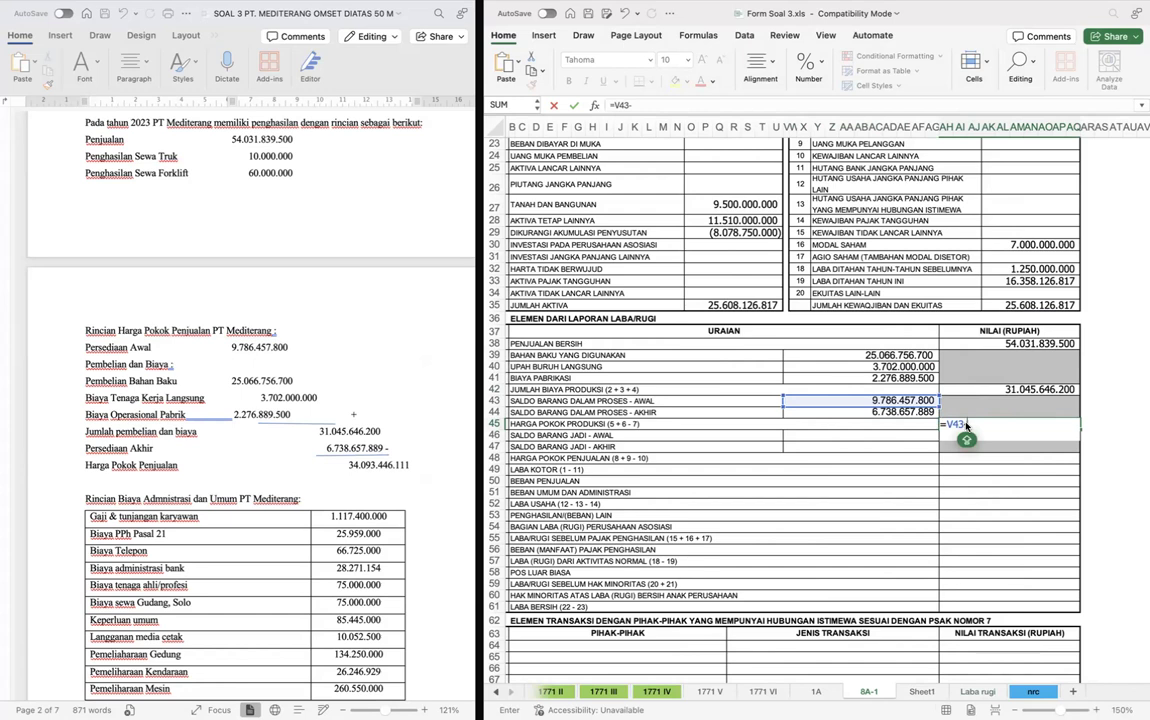
pyautogui.press('BackSpace')
pyautogui.press('BackSpace')
pyautogui.press('BackSpace')
pyautogui.press('BackSpace')
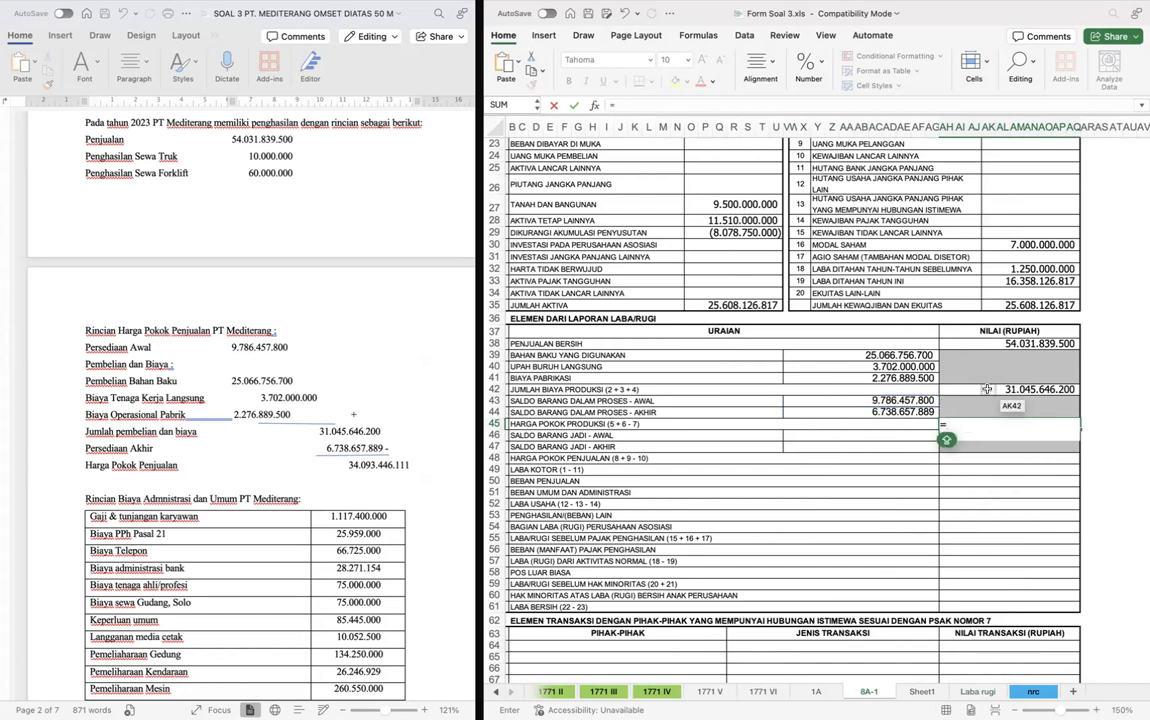
pyautogui.click(988, 388)
pyautogui.write('+')
pyautogui.click(918, 400)
pyautogui.write('-')
pyautogui.press('Up')
pyautogui.press('Return')
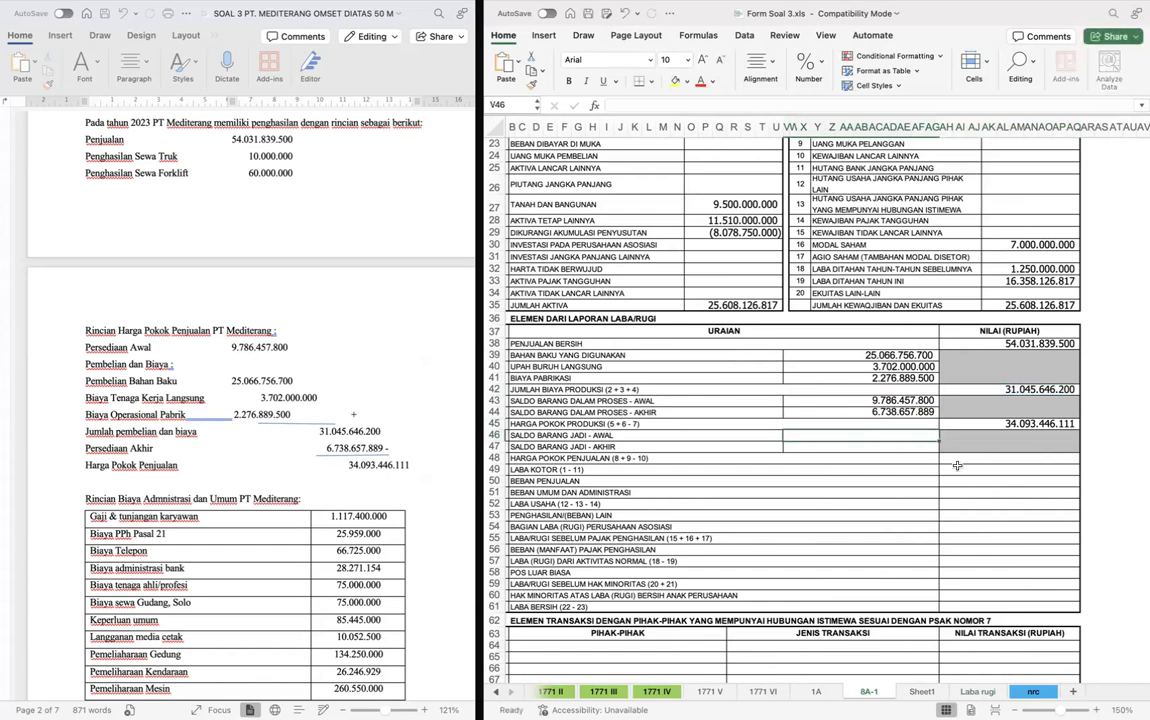
# - Enter 0 for both Saldo Barang Jadi - Awal in V46 and Saldo Barang Jadi - Akhir in V47
pyautogui.click(962, 461)
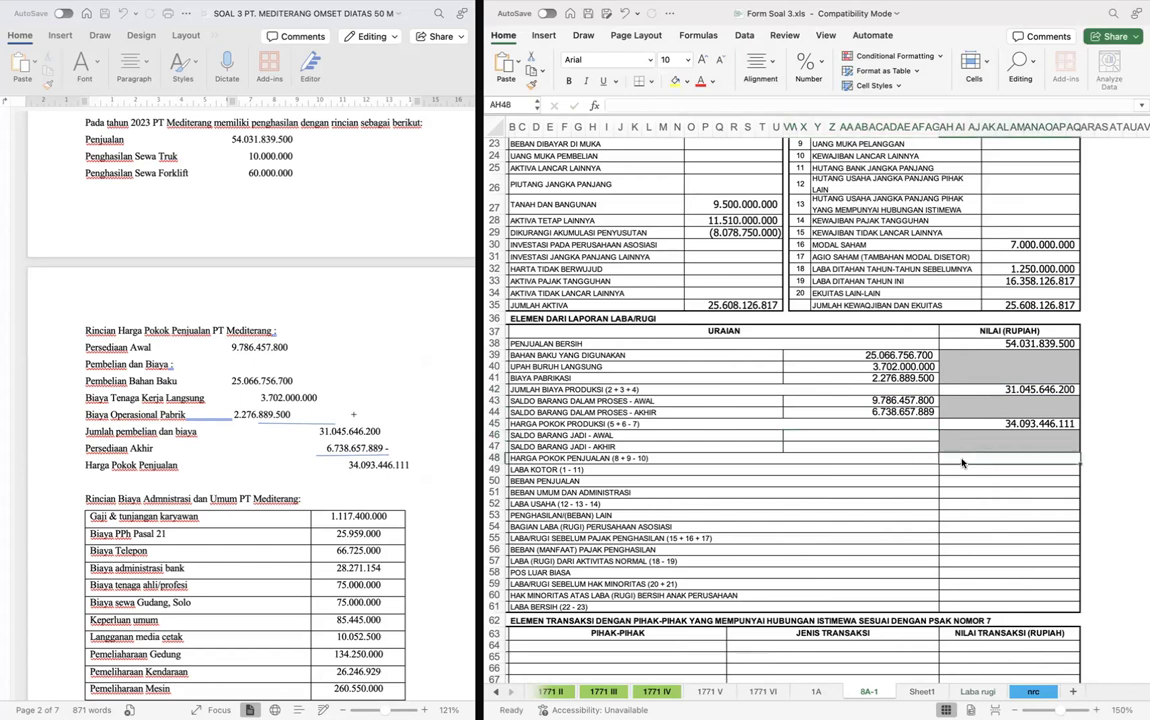
pyautogui.click(871, 436)
pyautogui.write('0')
pyautogui.press('Return')
pyautogui.write('0')
pyautogui.press('Return')
pyautogui.press('Return')
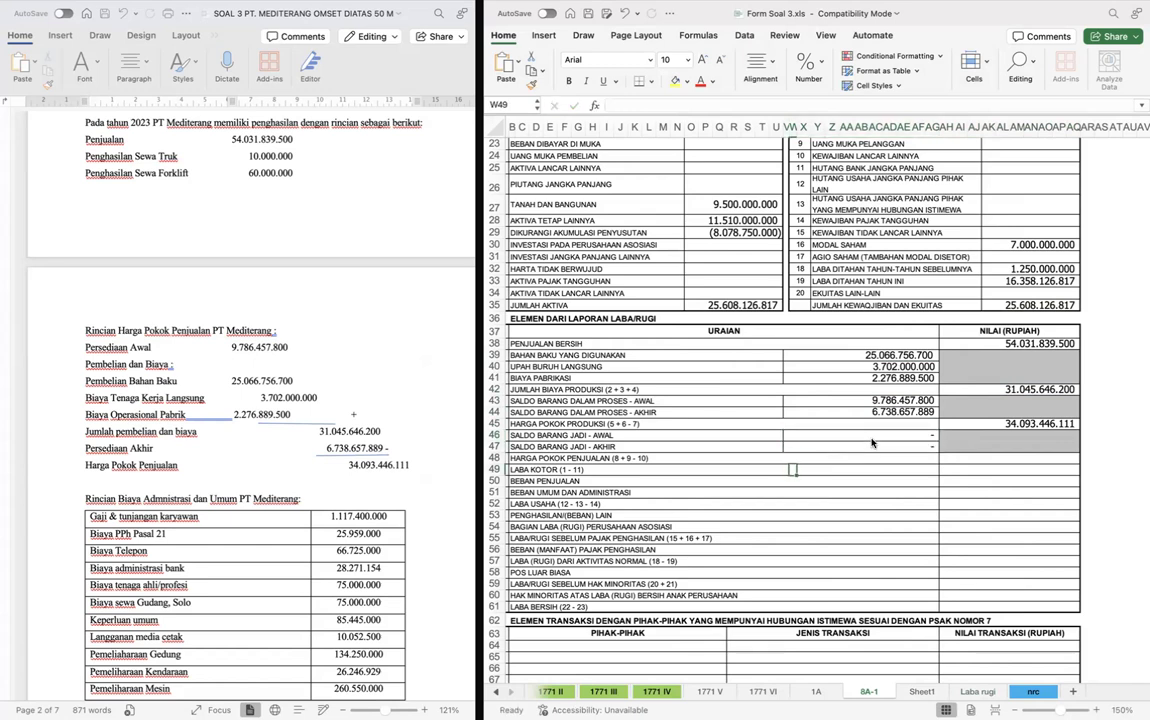
# - Calculate Harga Pokok Penjualan in AH48 as Harga Pokok Produksi plus opening minus closing finished goods (AH45+V46-V47)
pyautogui.press('Right')
pyautogui.press('Up')
pyautogui.press('Right')
pyautogui.press('Right')
pyautogui.press('Right')
pyautogui.click(995, 463)
pyautogui.write('=')
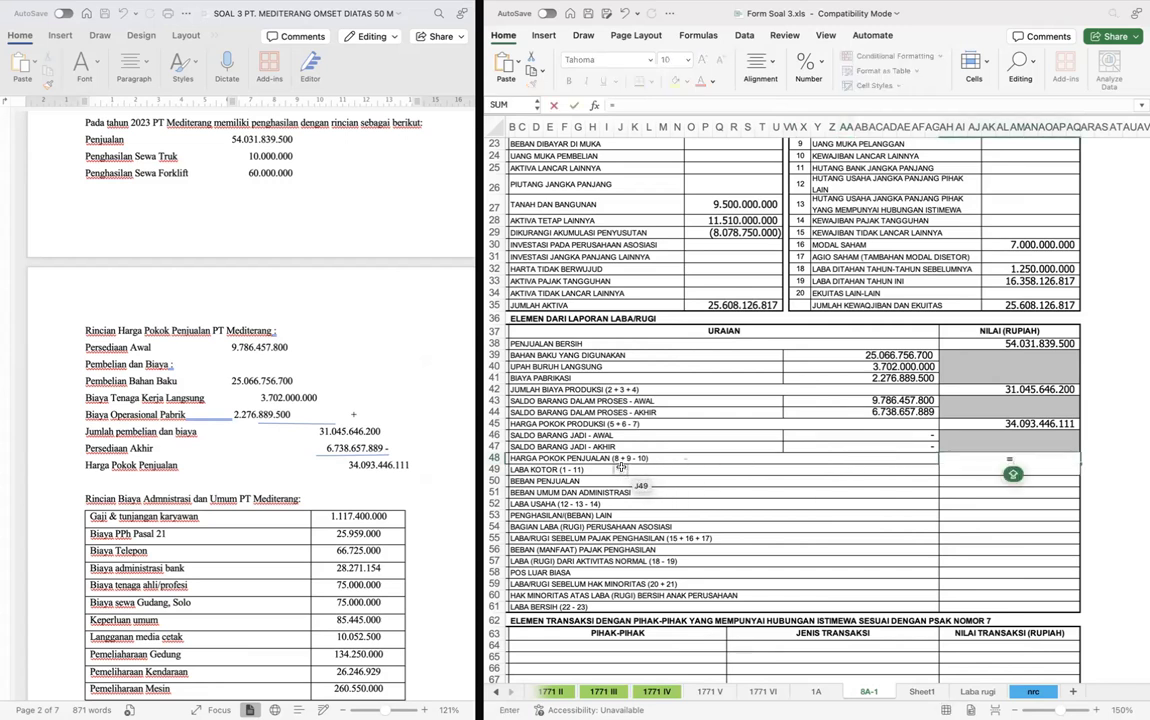
pyautogui.click(1022, 423)
pyautogui.write('+')
pyautogui.click(890, 435)
pyautogui.write('-')
pyautogui.click(776, 447)
pyautogui.press('Return')
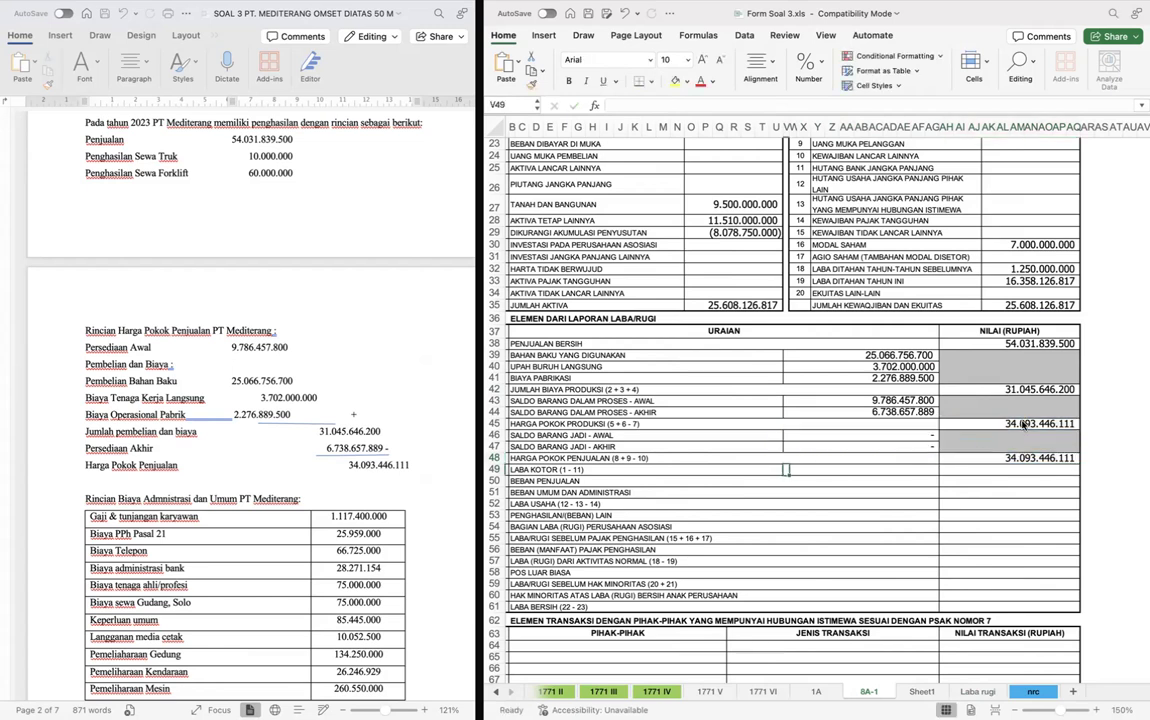
# - Calculate Laba Kotor in AH49 as Penjualan Bersih minus Harga Pokok Penjualan (=AH38-AH48)
pyautogui.press('Right')
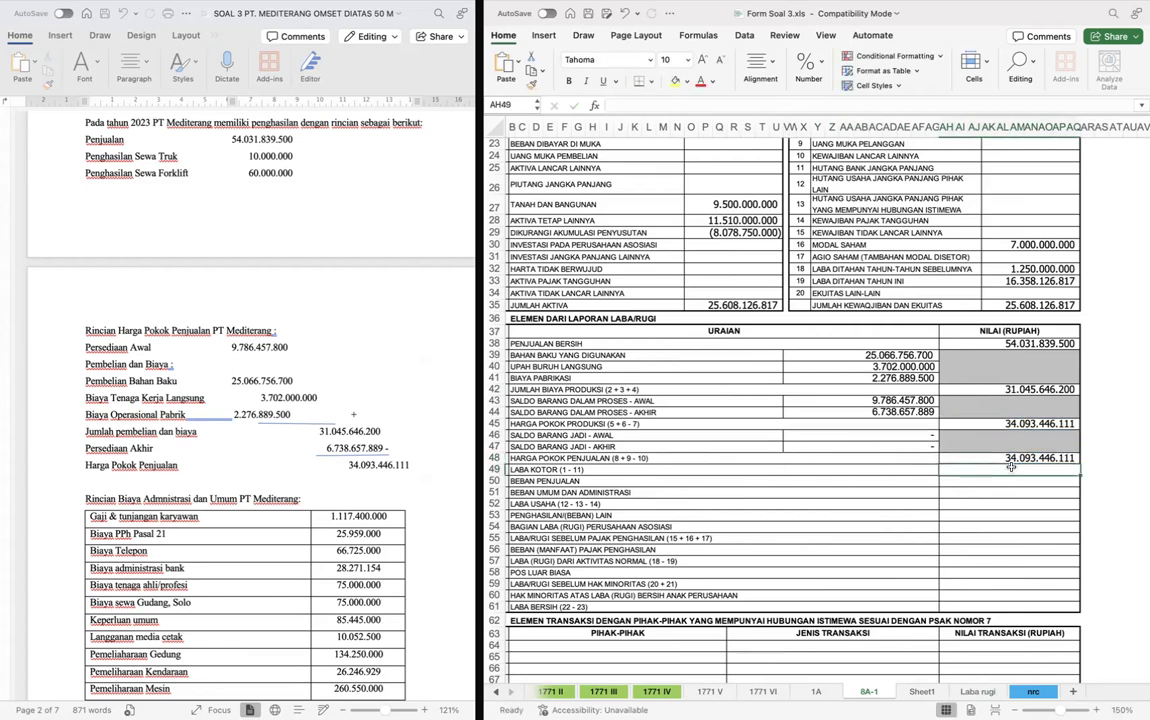
pyautogui.write('=')
pyautogui.press('Up')
pyautogui.press('Up')
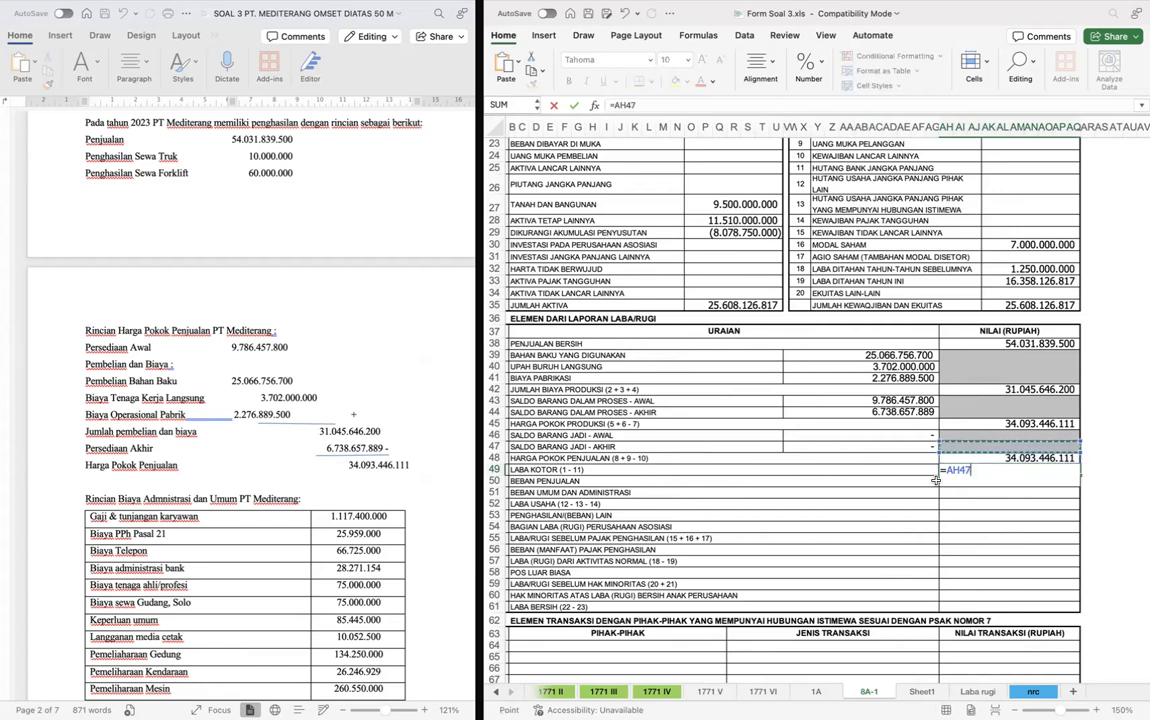
pyautogui.click(1030, 343)
pyautogui.write('-')
pyautogui.click(1012, 457)
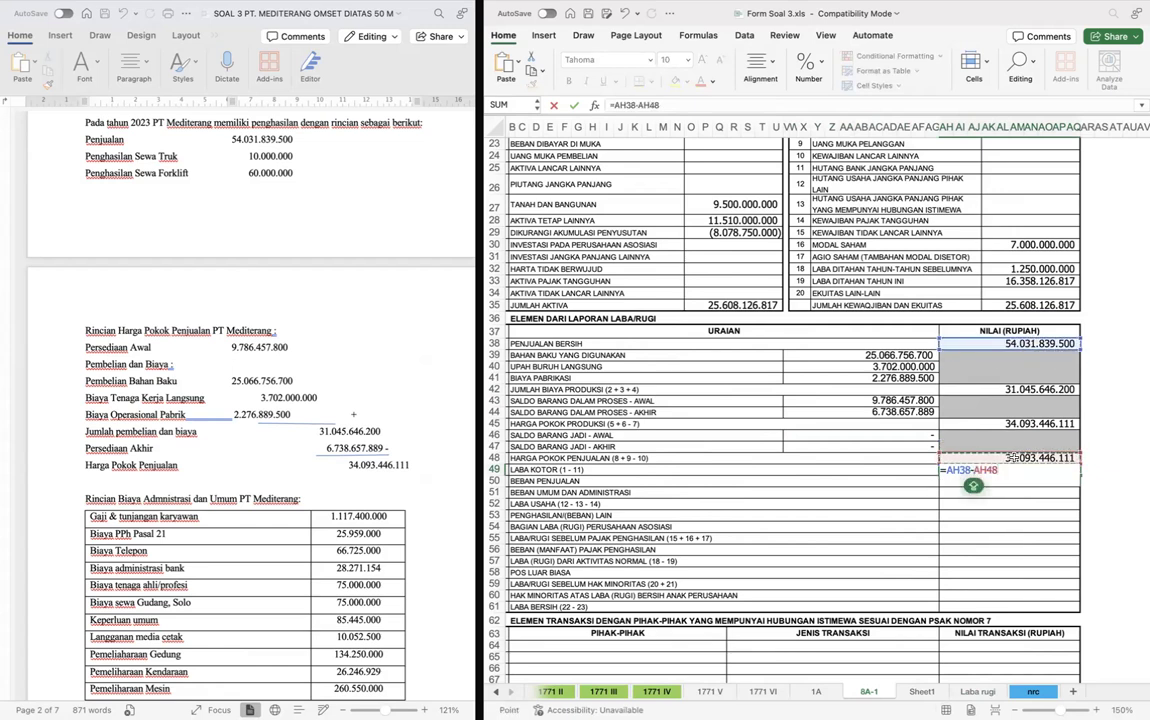
pyautogui.scroll(-2, 1013, 456)
pyautogui.hscroll(-1, 1013, 456)
pyautogui.press('Return')
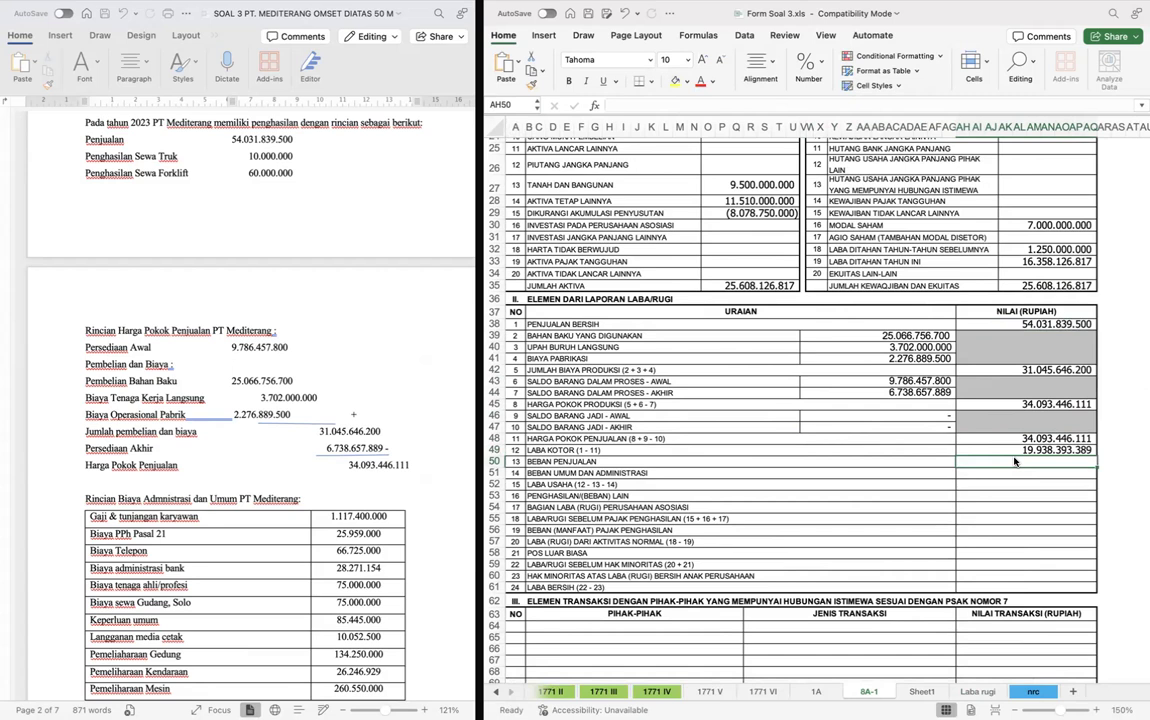
# - Enter 0 for Beban Penjualan in AH50 of form 8A-1
pyautogui.scroll(-5, 300, 480)
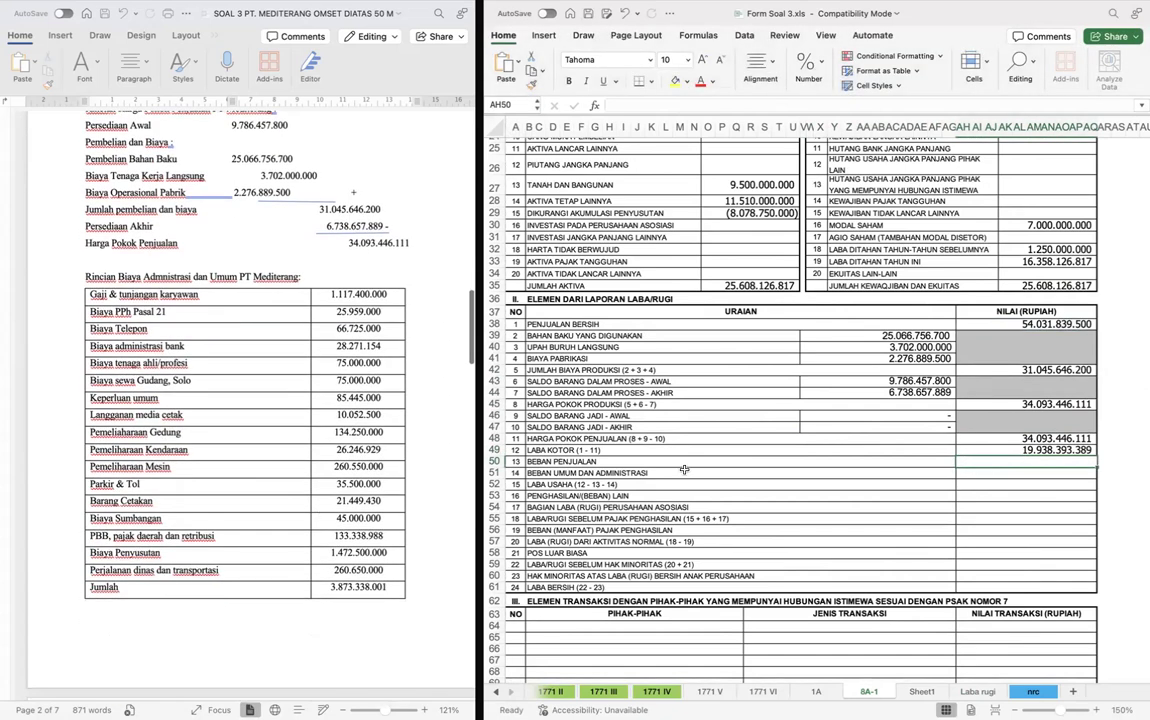
pyautogui.write('0')
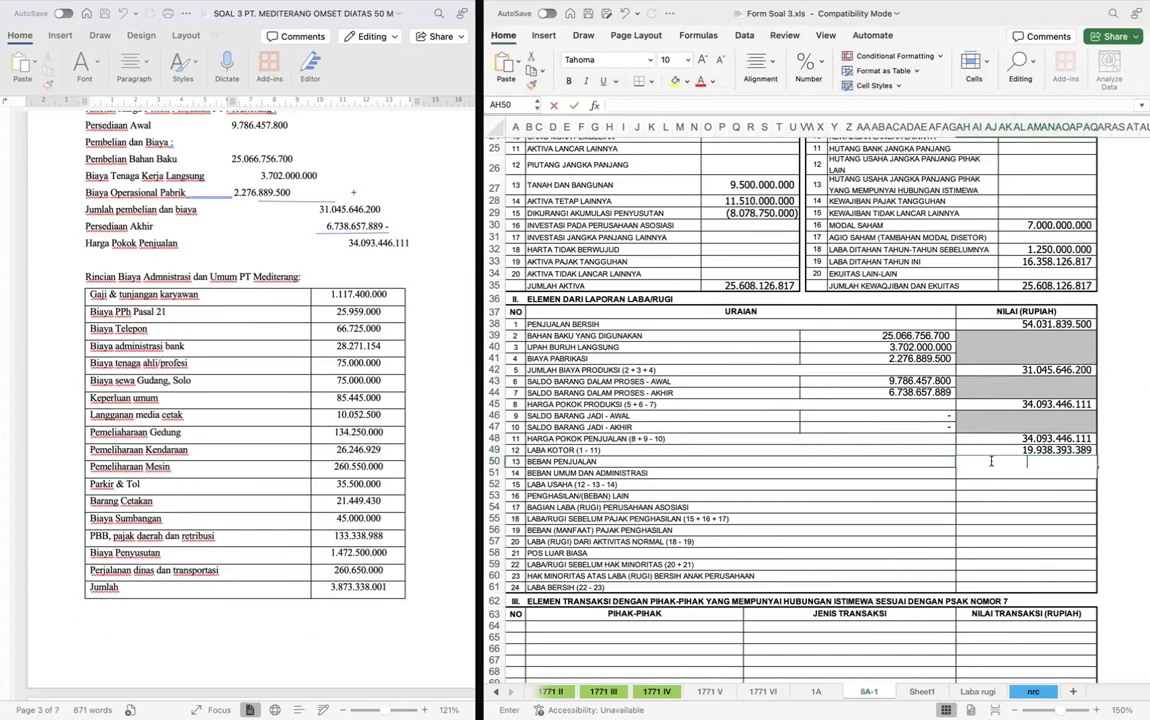
pyautogui.press('Return')
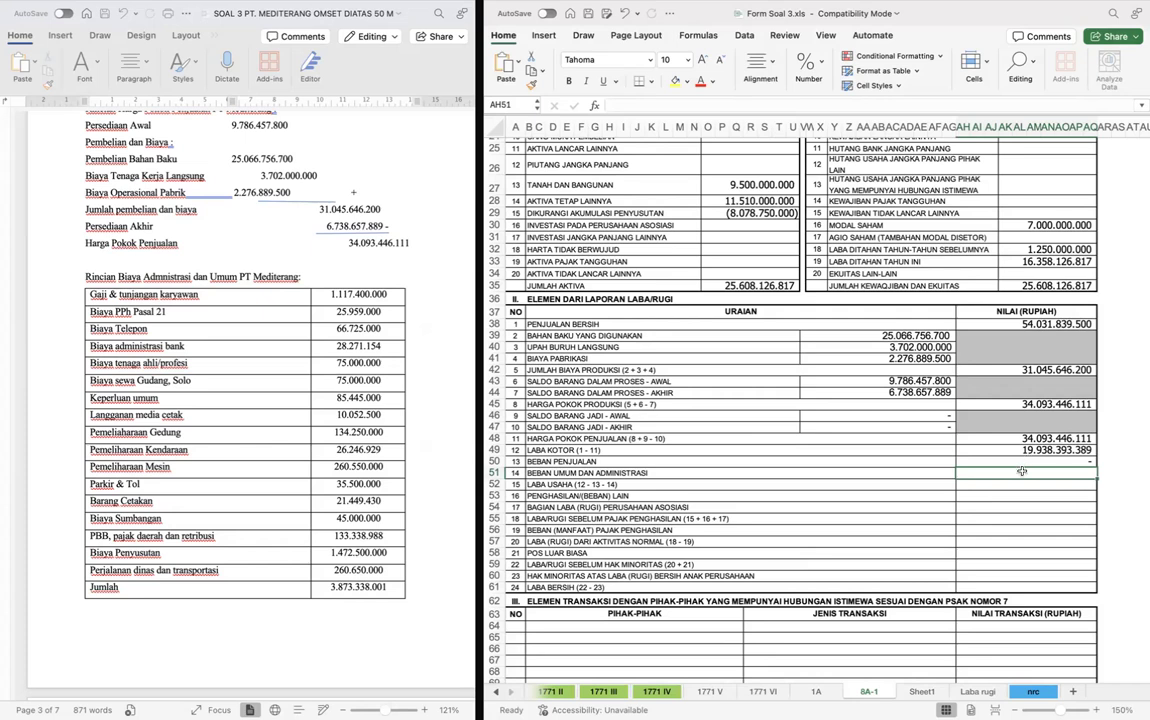
# - Link Beban Umum dan Administrasi in AH51 of form 8A-1 to the general and administrative expense total in F44 of the Laba rugi sheet
pyautogui.write('=')
pyautogui.hotkey('ctrl', 'pagedown')
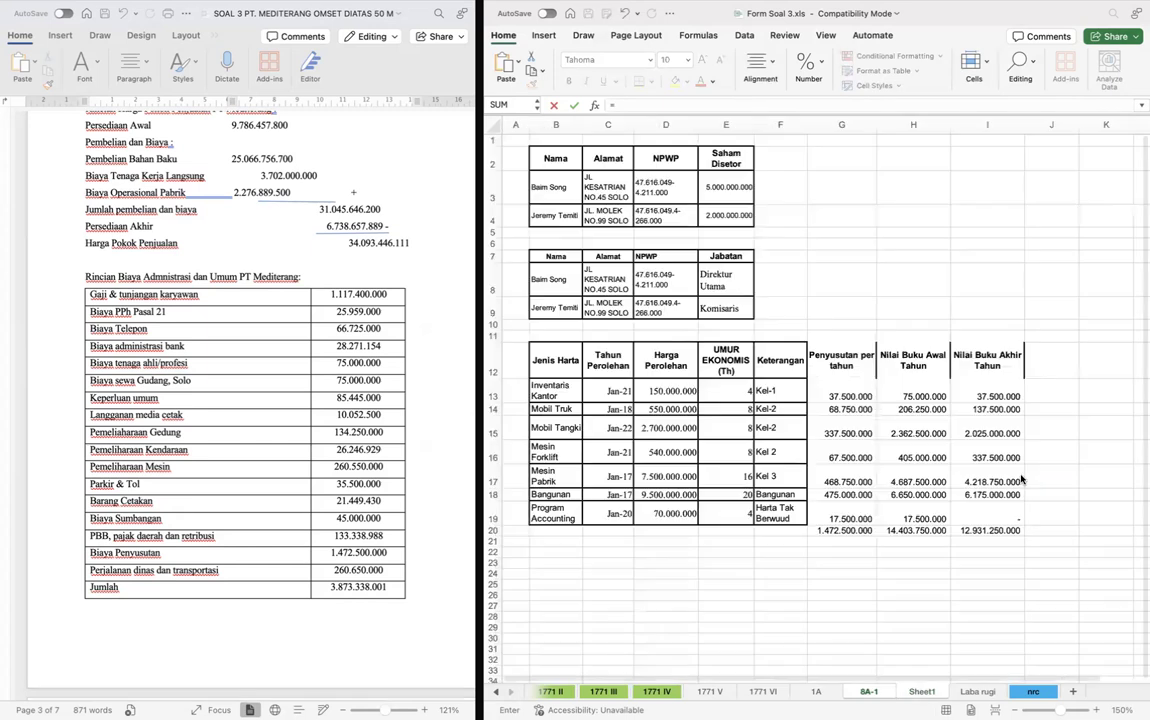
pyautogui.hotkey('ctrl', 'pageup')
pyautogui.scroll(-3, 762, 500)
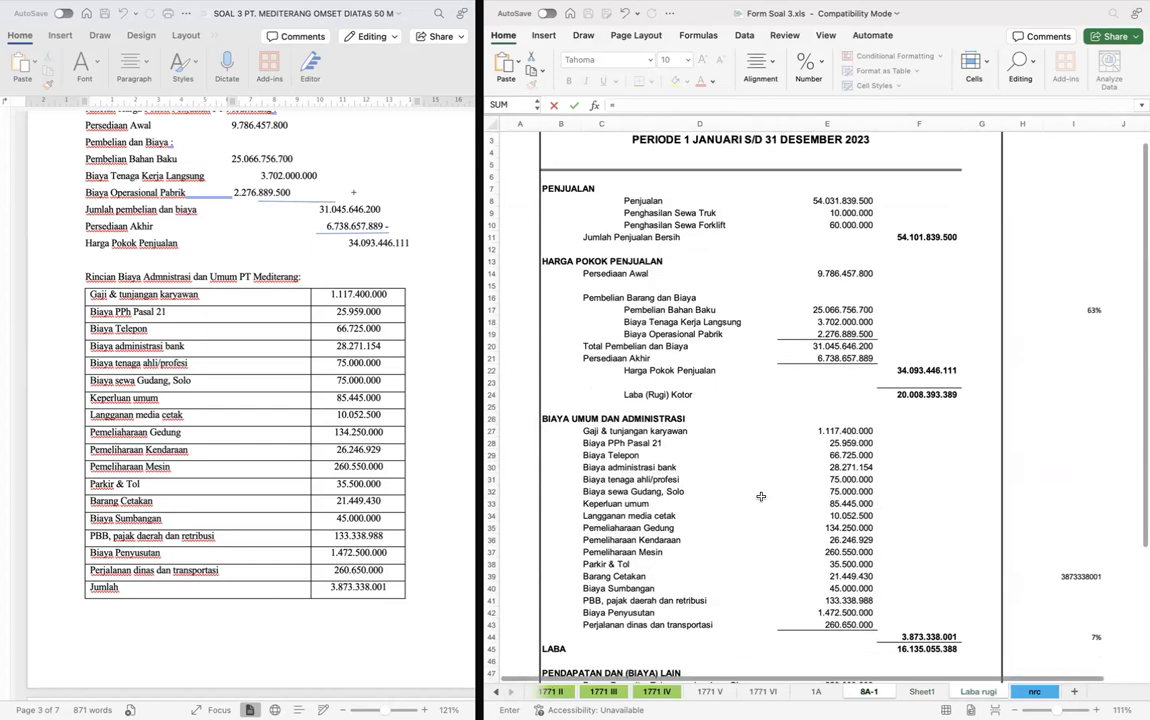
pyautogui.click(905, 603)
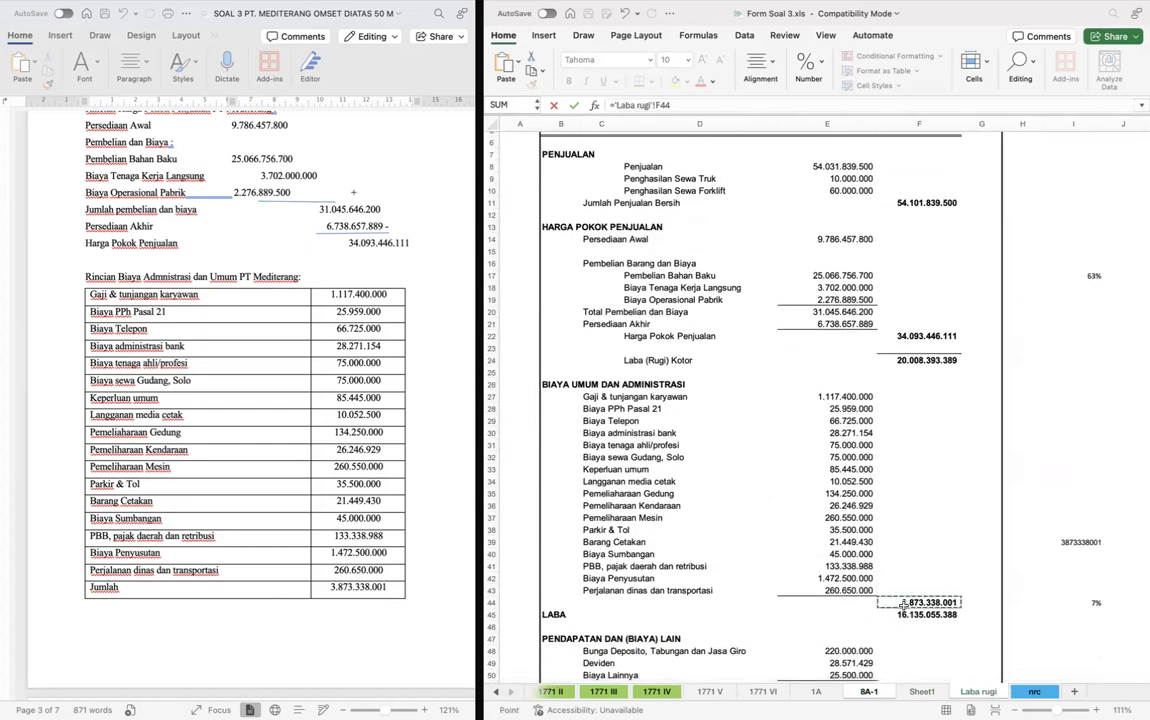
pyautogui.press('Return')
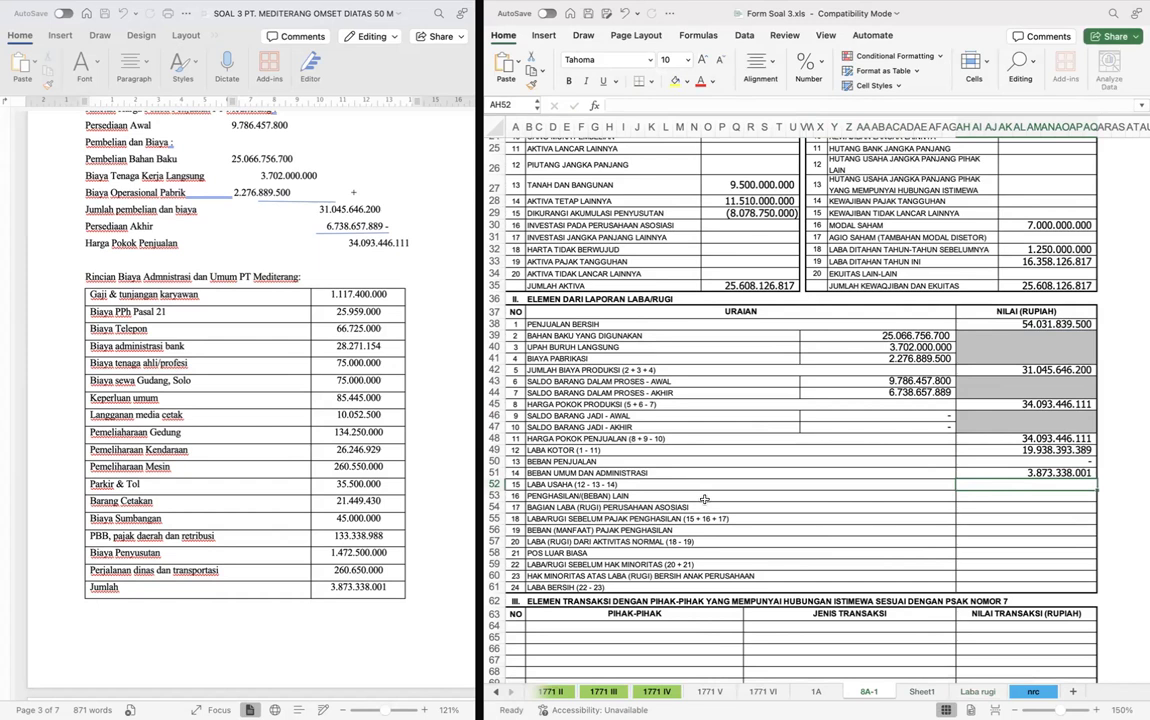
# - Calculate Laba Usaha in AH52 as Laba Kotor minus the selling and general expenses (=AH49-AH50-AH51)
pyautogui.doubleClick(983, 486)
pyautogui.write('=')
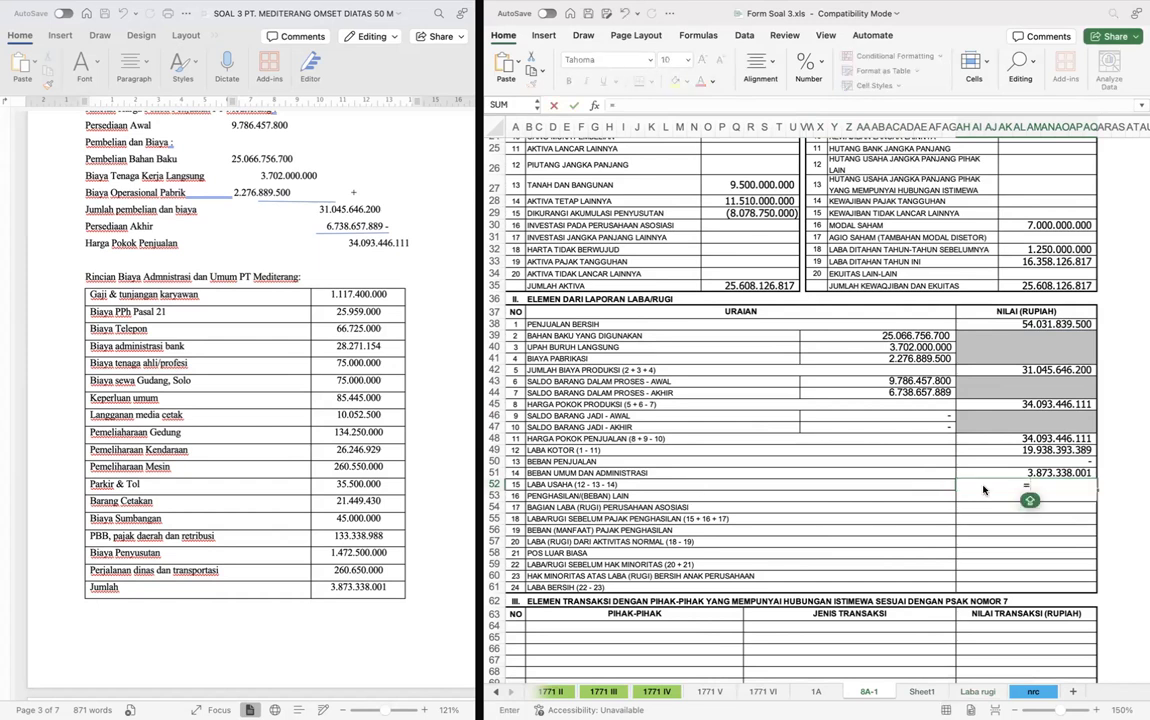
pyautogui.press('Up')
pyautogui.press('Up')
pyautogui.press('Up')
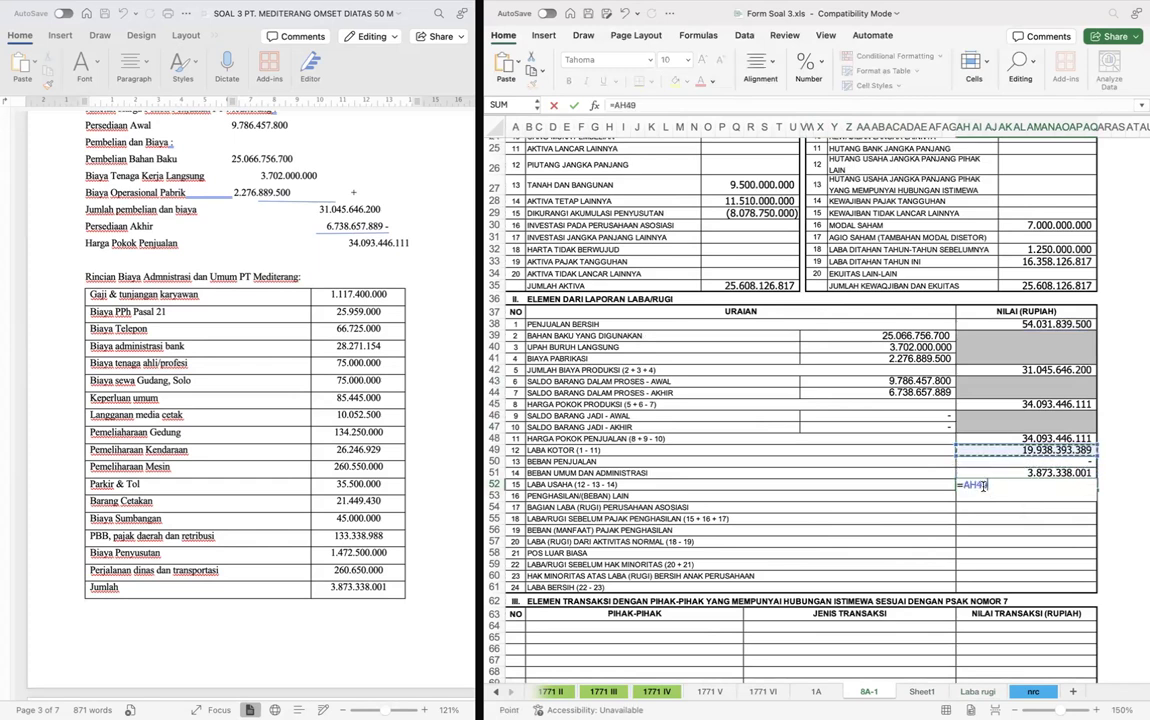
pyautogui.write('-')
pyautogui.press('Up')
pyautogui.press('Up')
pyautogui.write('-')
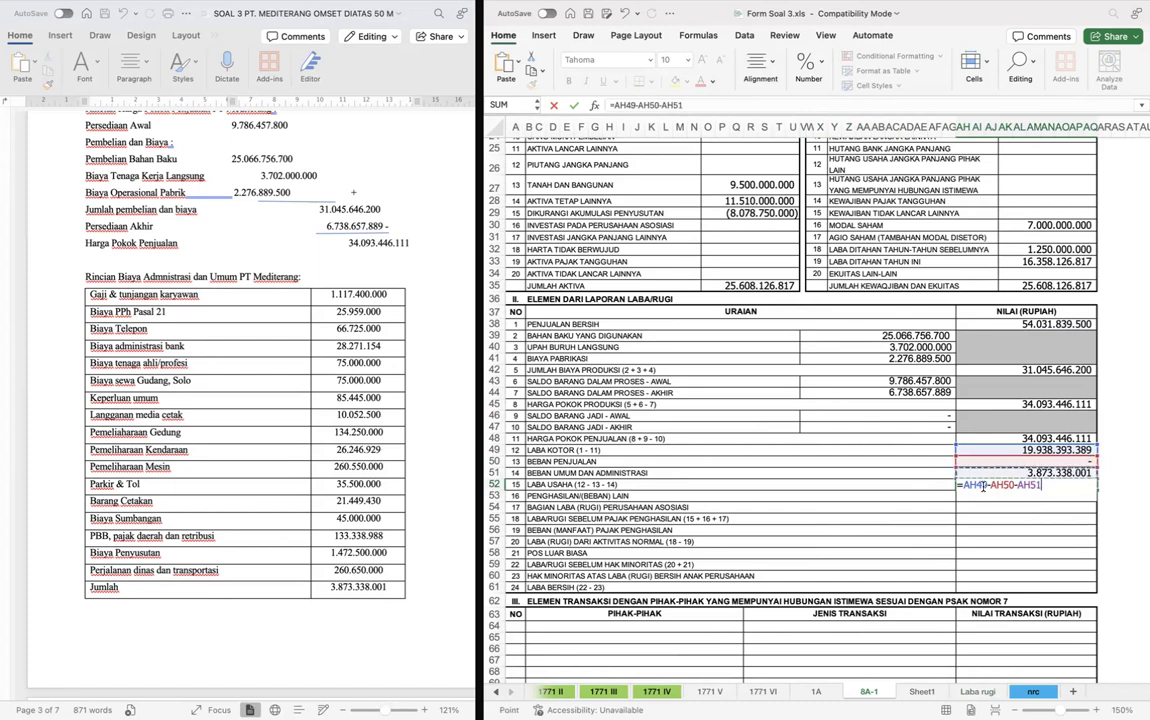
pyautogui.press('Up')
pyautogui.press('Return')
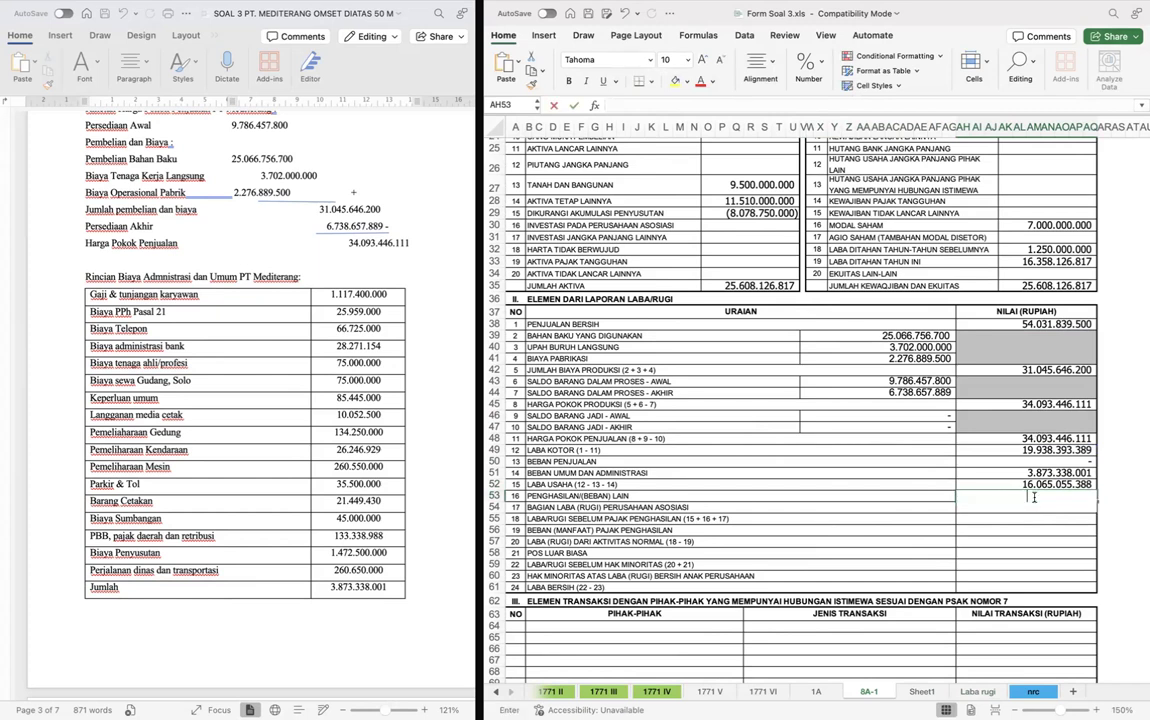
# - Link Penghasilan/(Beban) Lain in AH53 of form 8A-1 to the other income and expense total in F51 of the Laba rugi sheet
pyautogui.write('=')
pyautogui.hotkey('ctrl', 'pagedown')
pyautogui.hotkey('ctrl', 'pagedown')
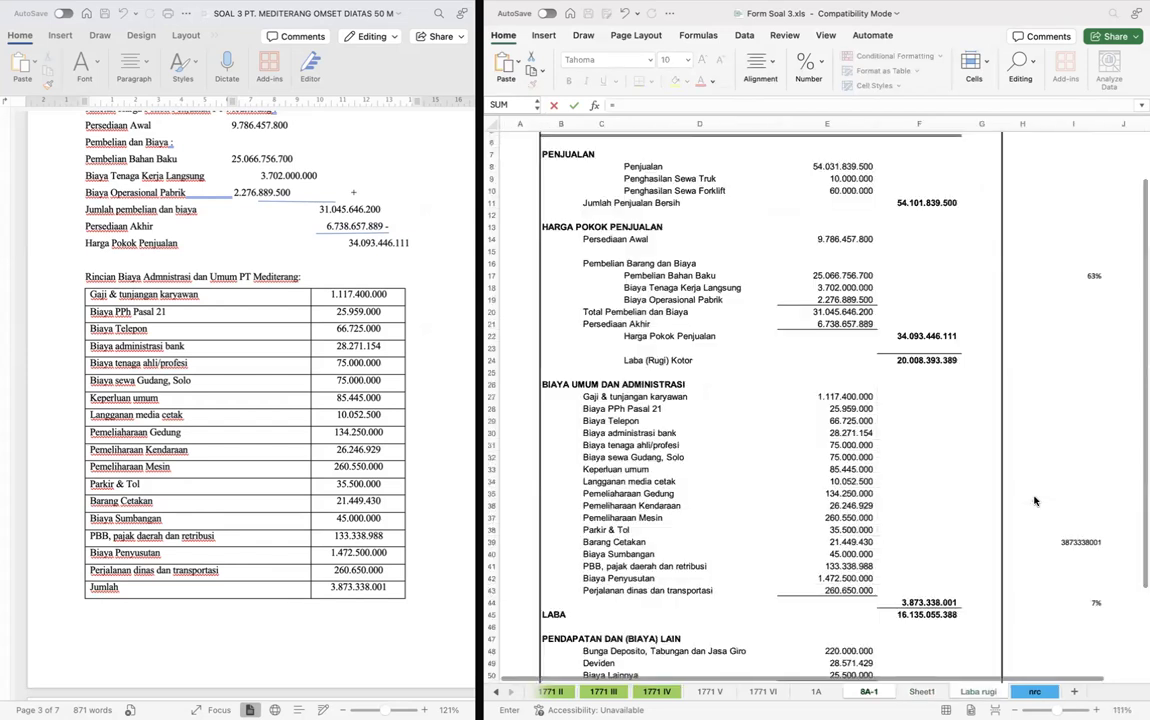
pyautogui.scroll(-5, 1035, 501)
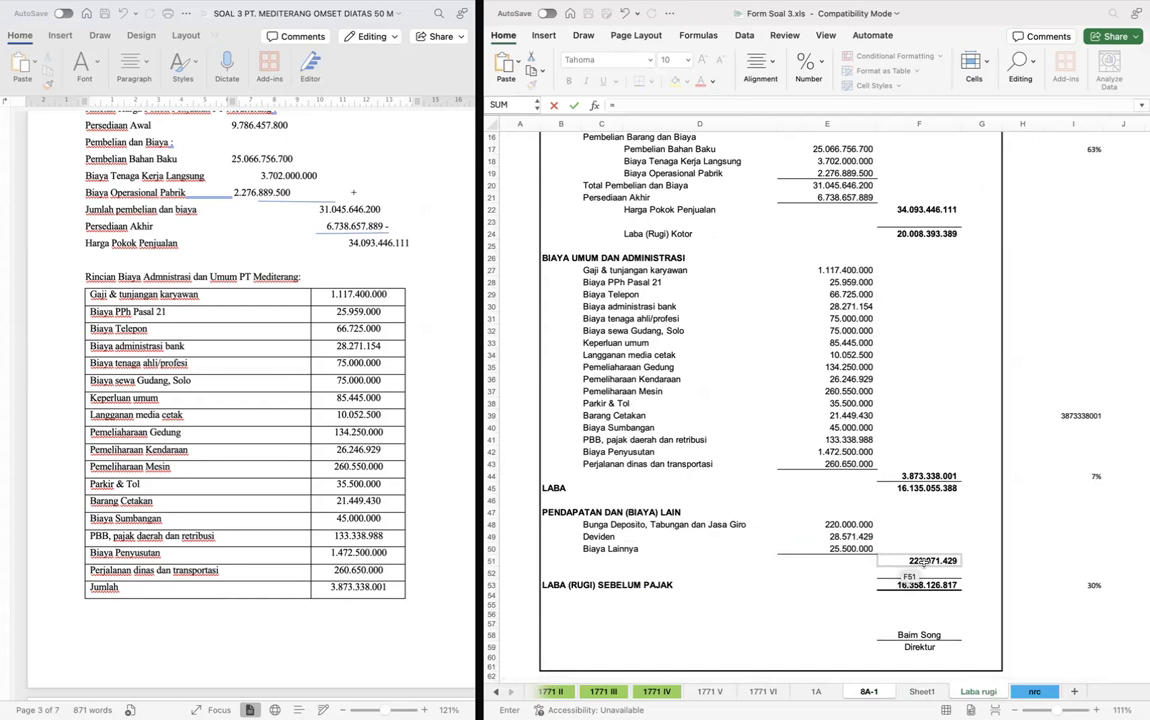
pyautogui.click(921, 561)
pyautogui.press('Return')
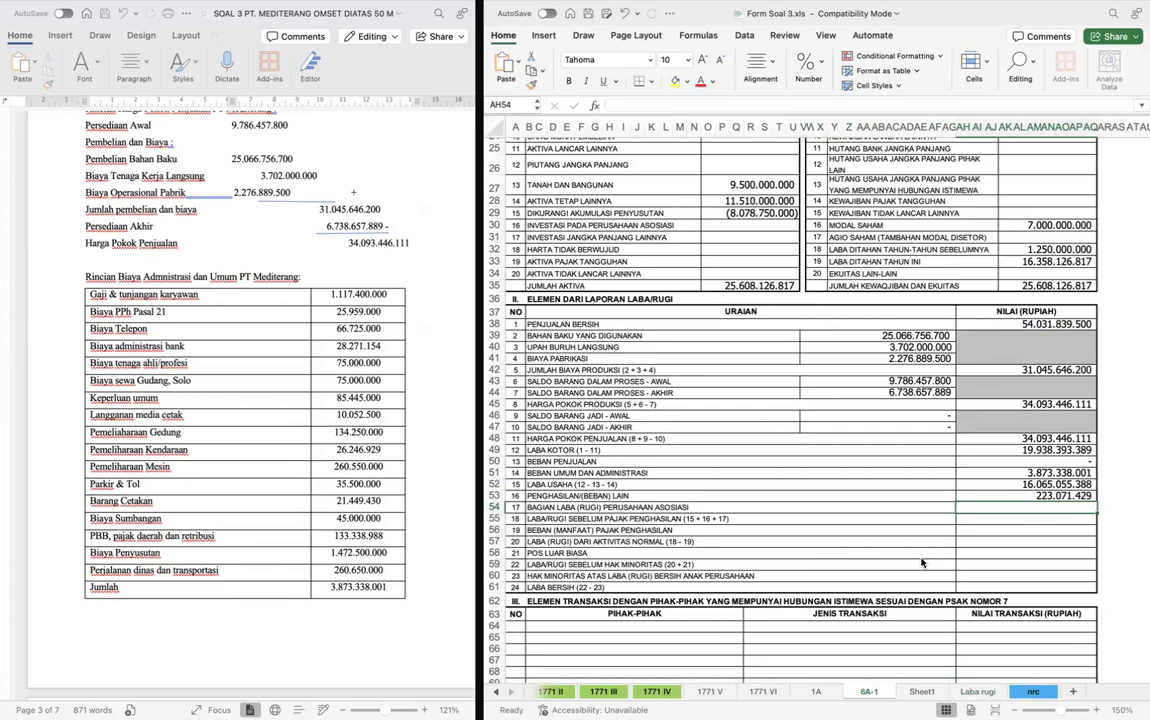
# - Compare the Bunga Deposito and Deviden amounts in the Laba rugi sheet with the income descriptions in the Word case document
pyautogui.click(973, 496)
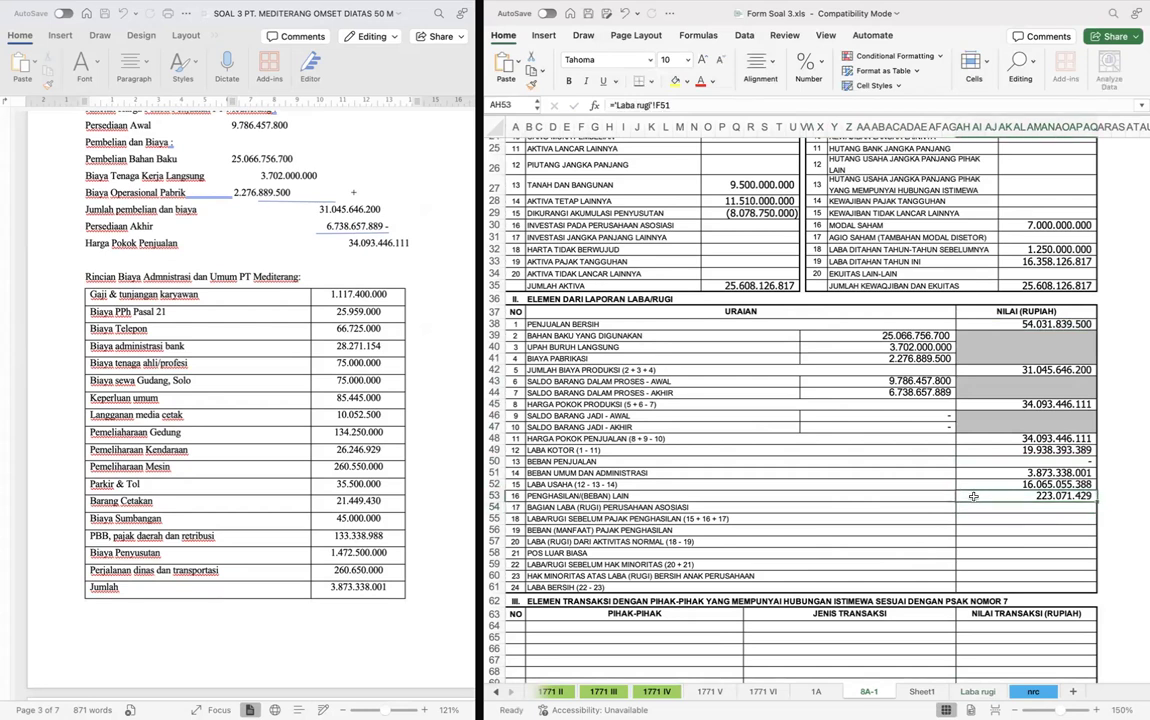
pyautogui.scroll(-10, 368, 494)
pyautogui.scroll(7, 368, 494)
pyautogui.scroll(3, 368, 494)
pyautogui.scroll(-10, 368, 494)
pyautogui.hotkey('ctrl', 'pagedown')
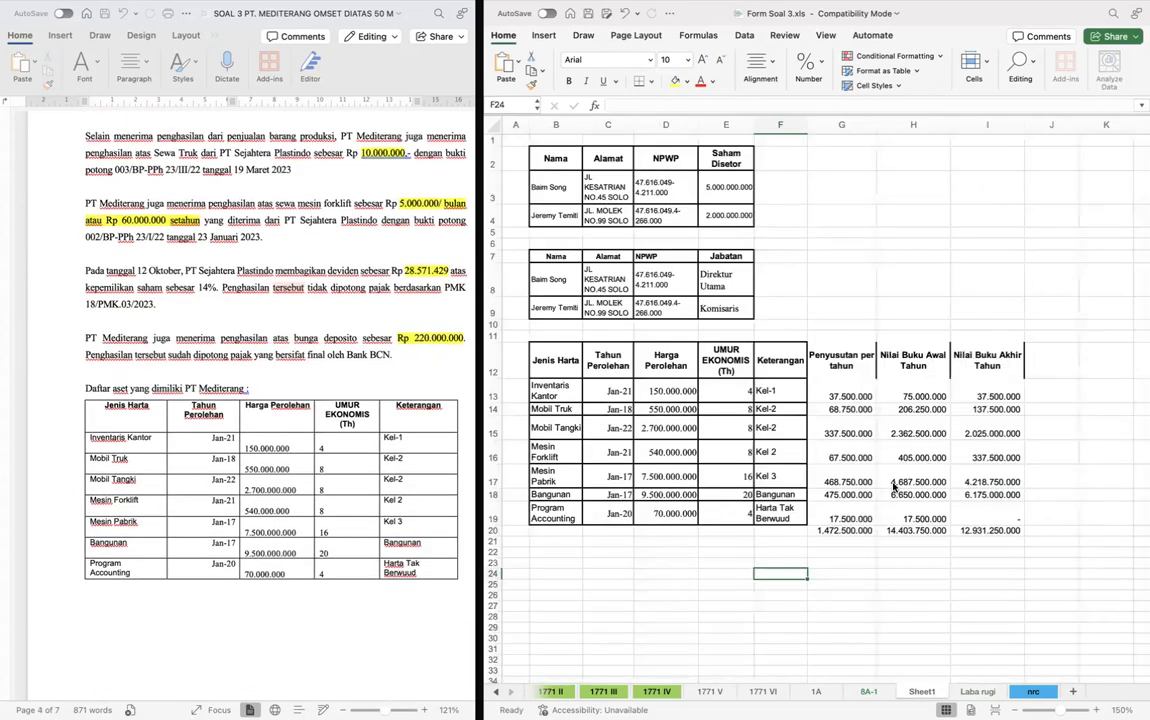
pyautogui.hotkey('ctrl', 'pagedown')
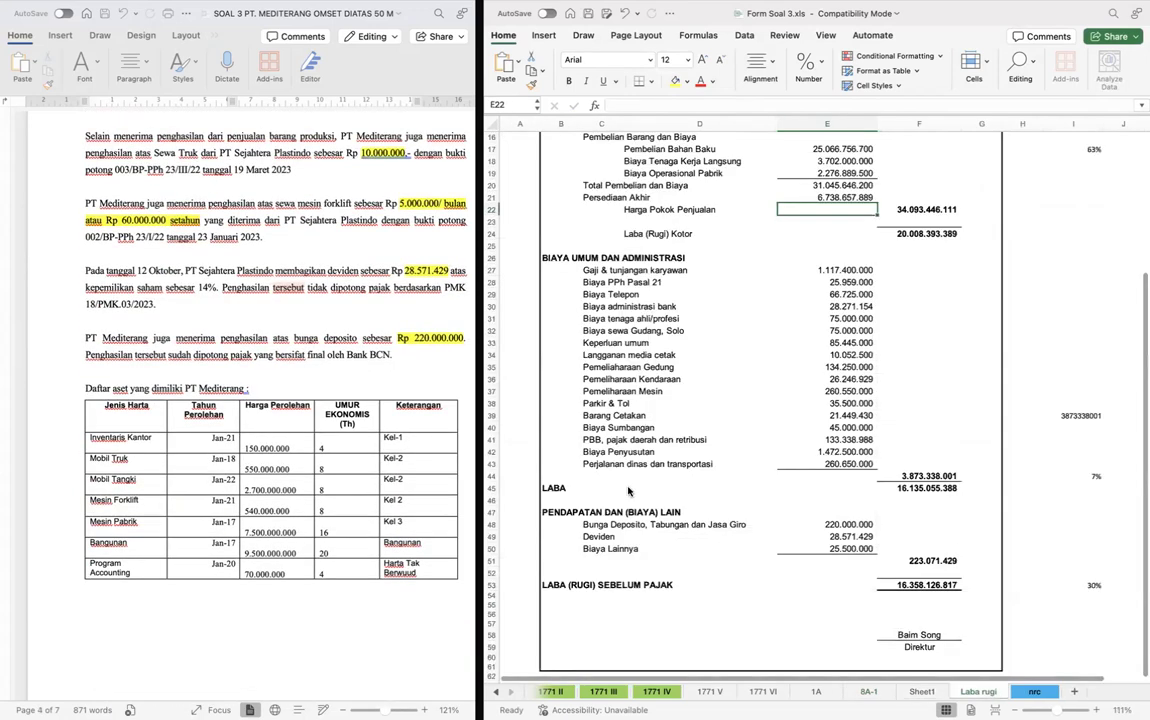
pyautogui.click(834, 526)
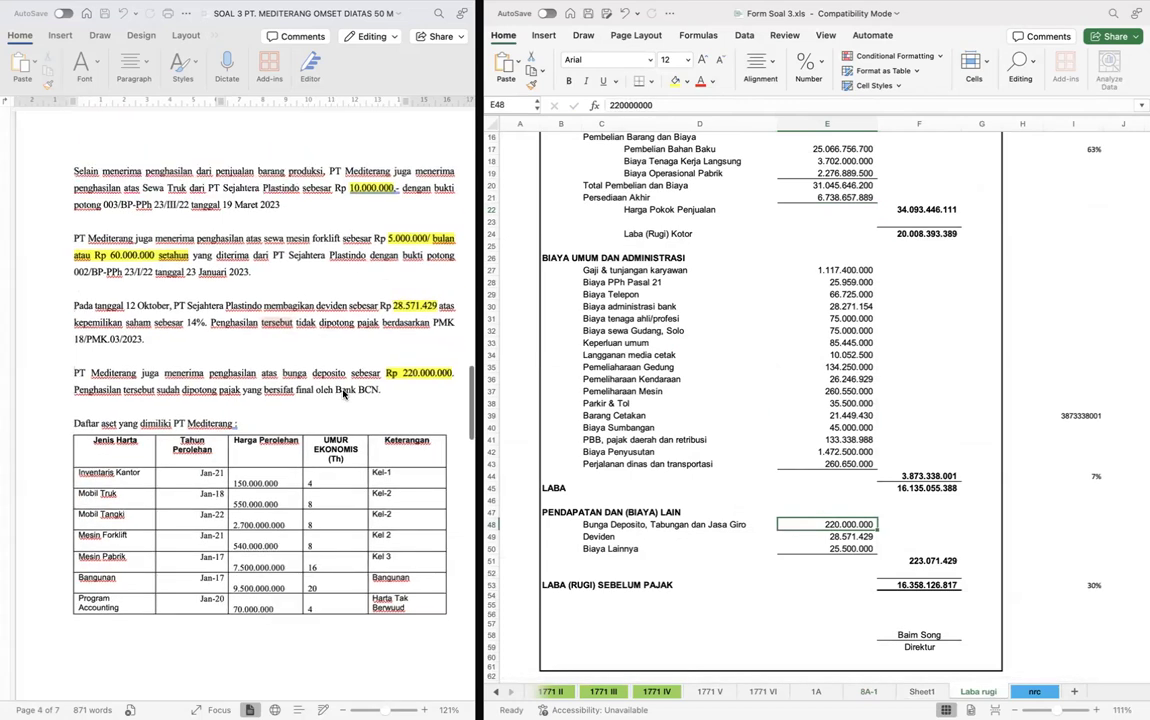
pyautogui.press('Down')
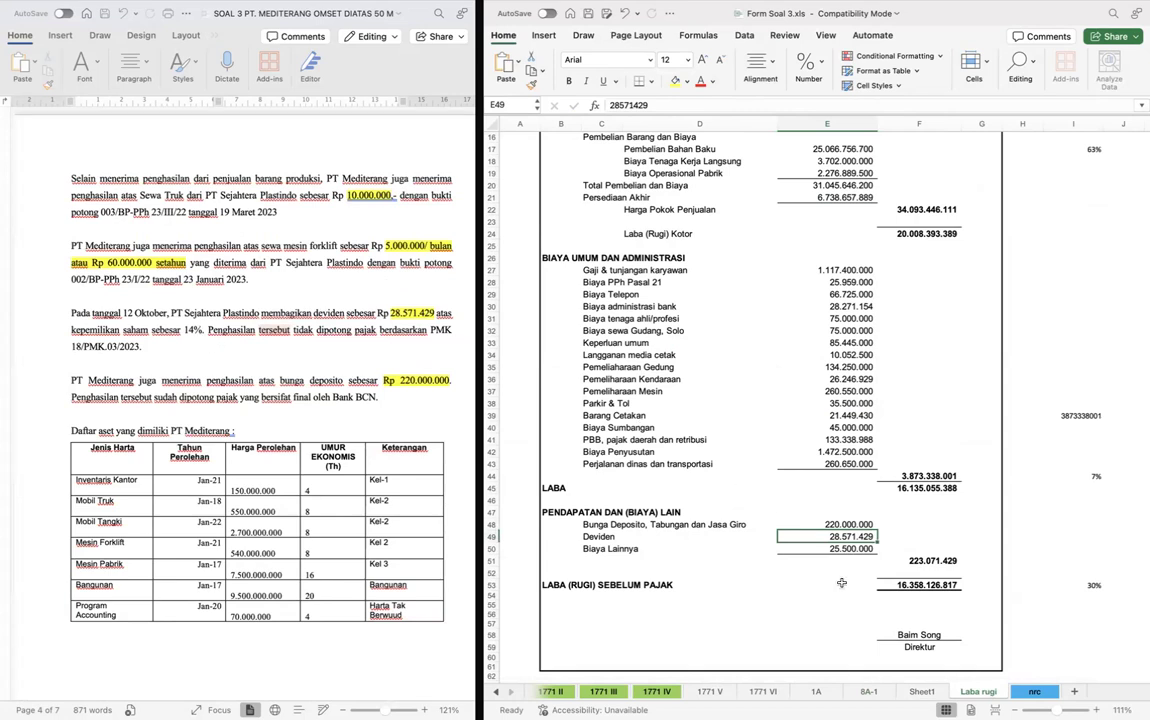
pyautogui.click(298, 300)
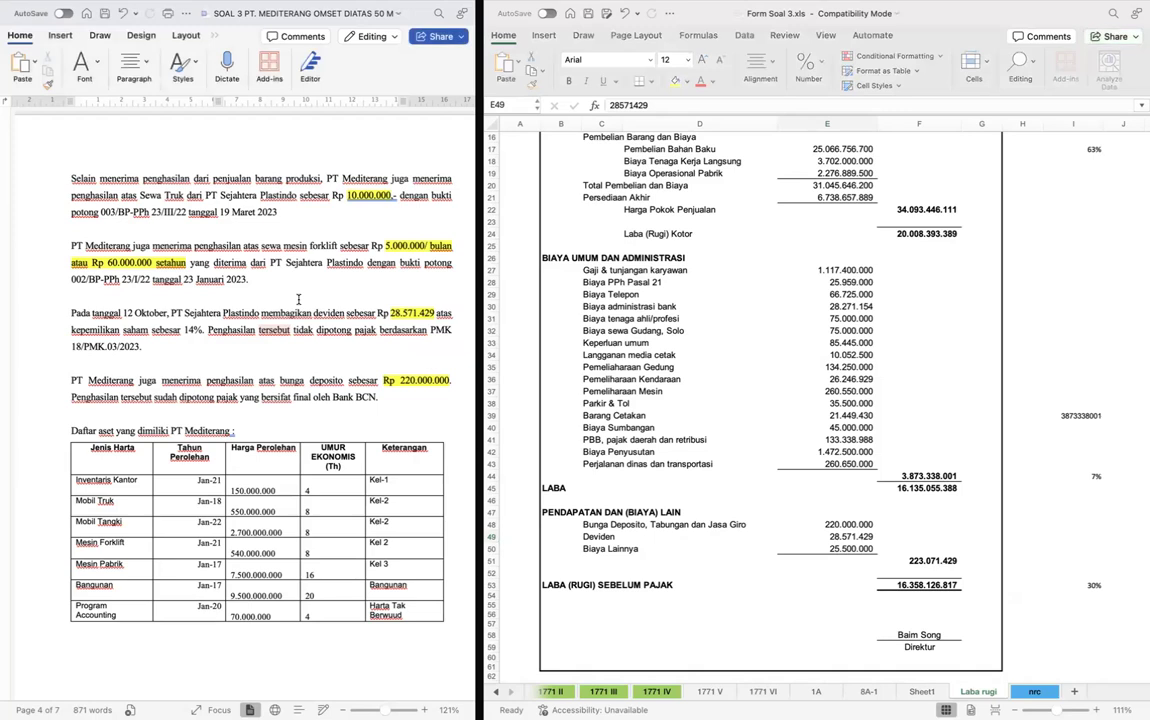
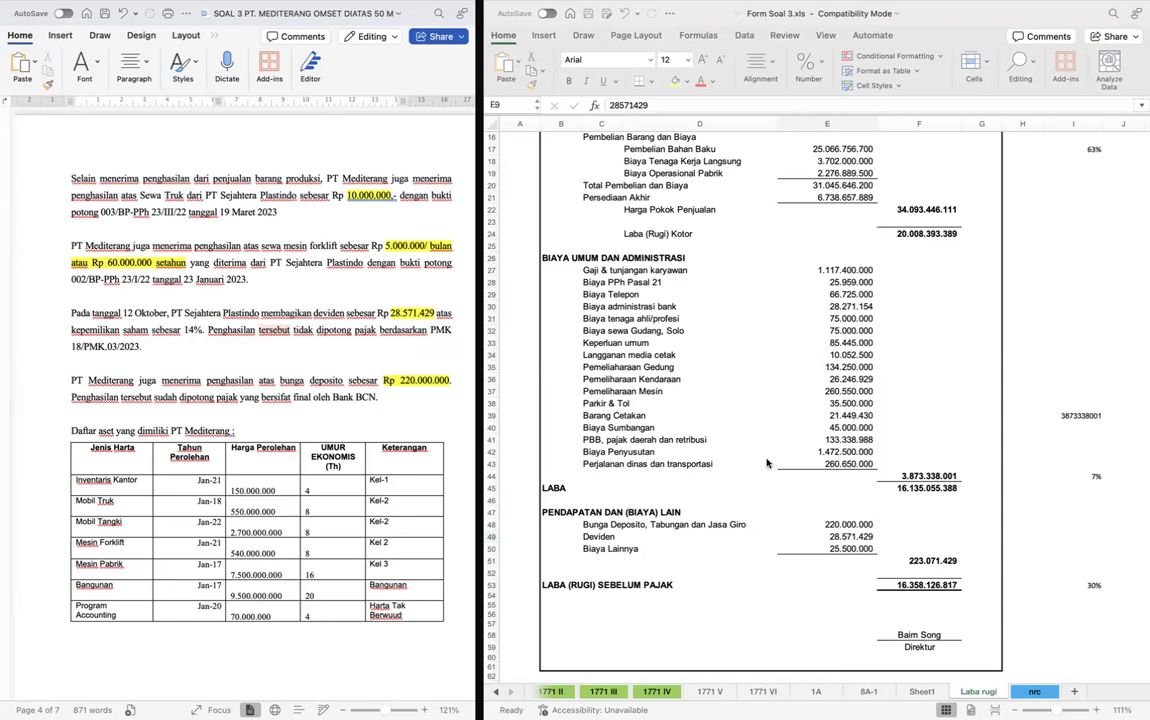
# - Extend Penghasilan/(Beban) Lain in AH53 of form 8A-1 by adding the truck and forklift rental income from E9 and E10 of Laba rugi
pyautogui.click(834, 503)
pyautogui.hotkey('ctrl', 'pagedown')
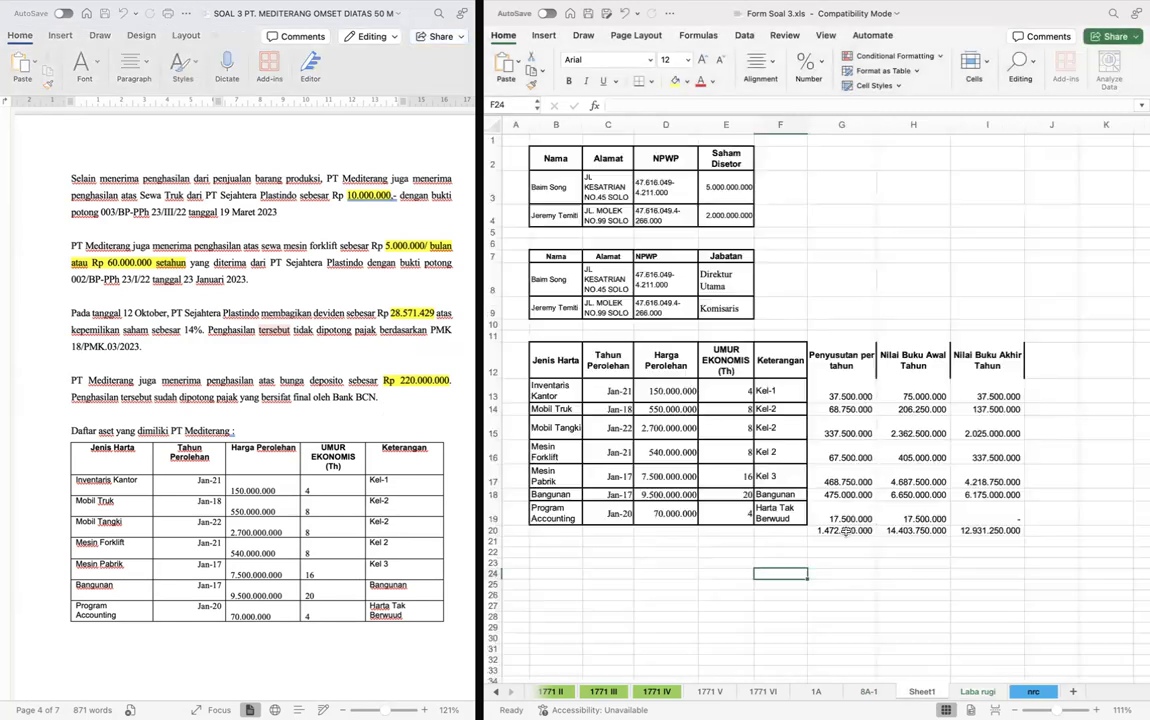
pyautogui.hotkey('ctrl', 'pageup')
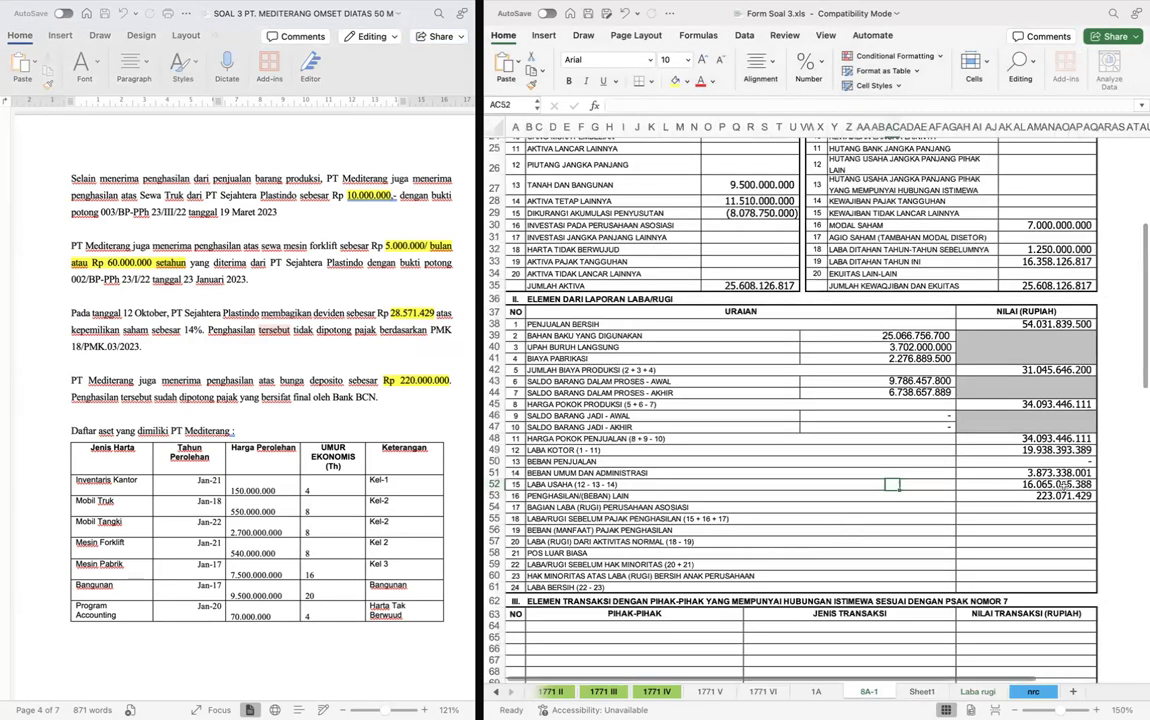
pyautogui.click(1054, 494)
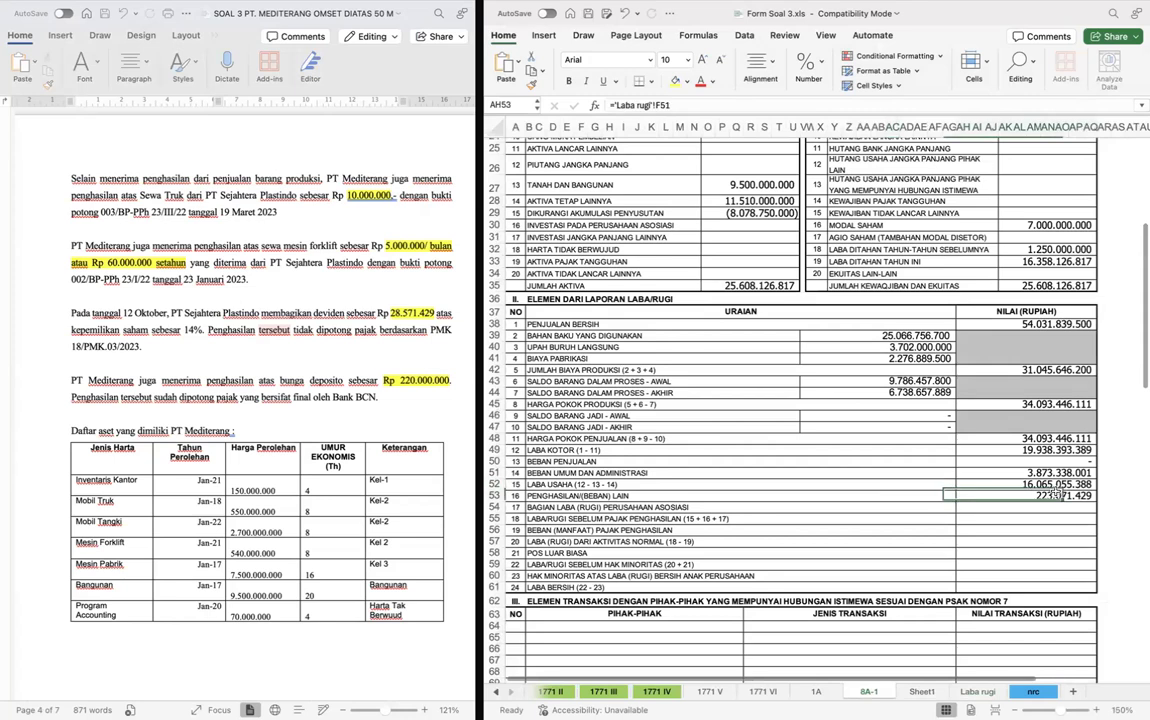
pyautogui.click(702, 106)
pyautogui.write('+')
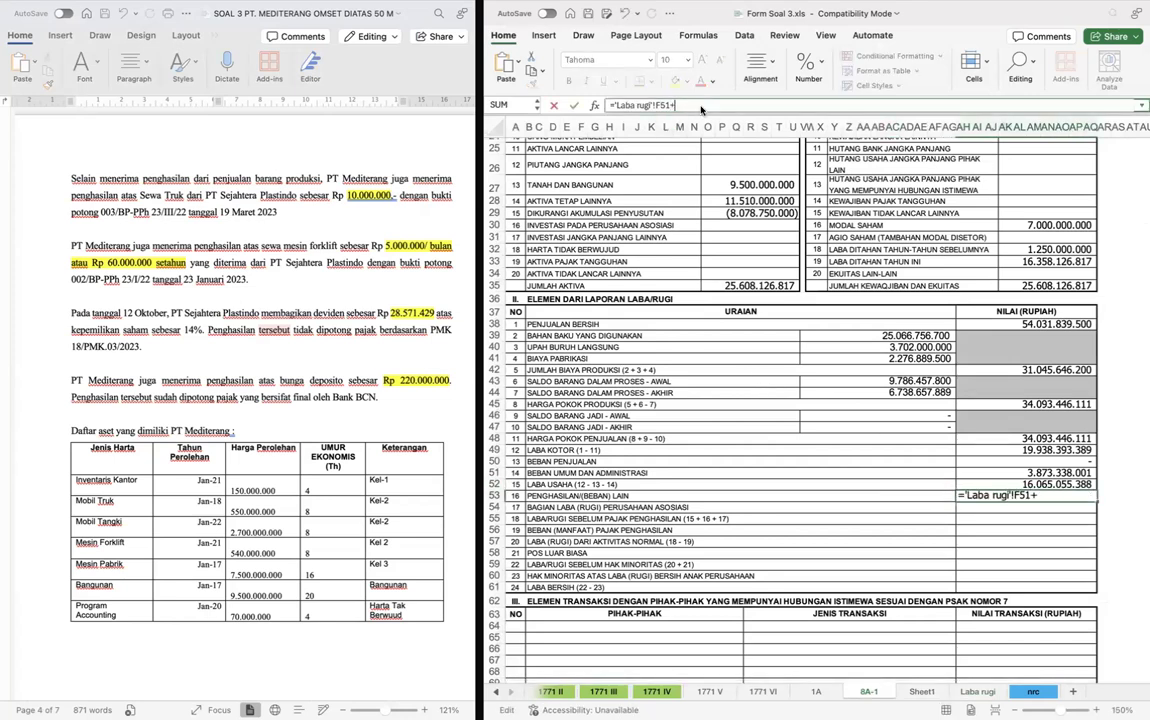
pyautogui.click(973, 690)
pyautogui.scroll(1, 871, 375)
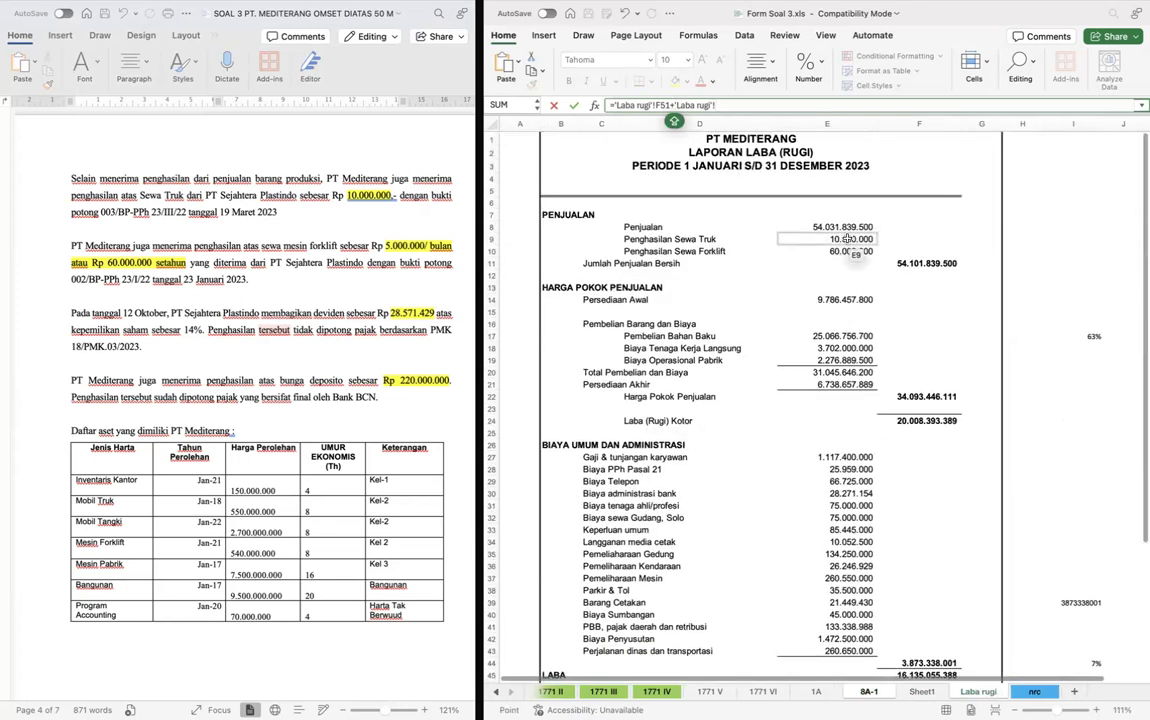
pyautogui.click(846, 240)
pyautogui.write('+')
pyautogui.click(848, 251)
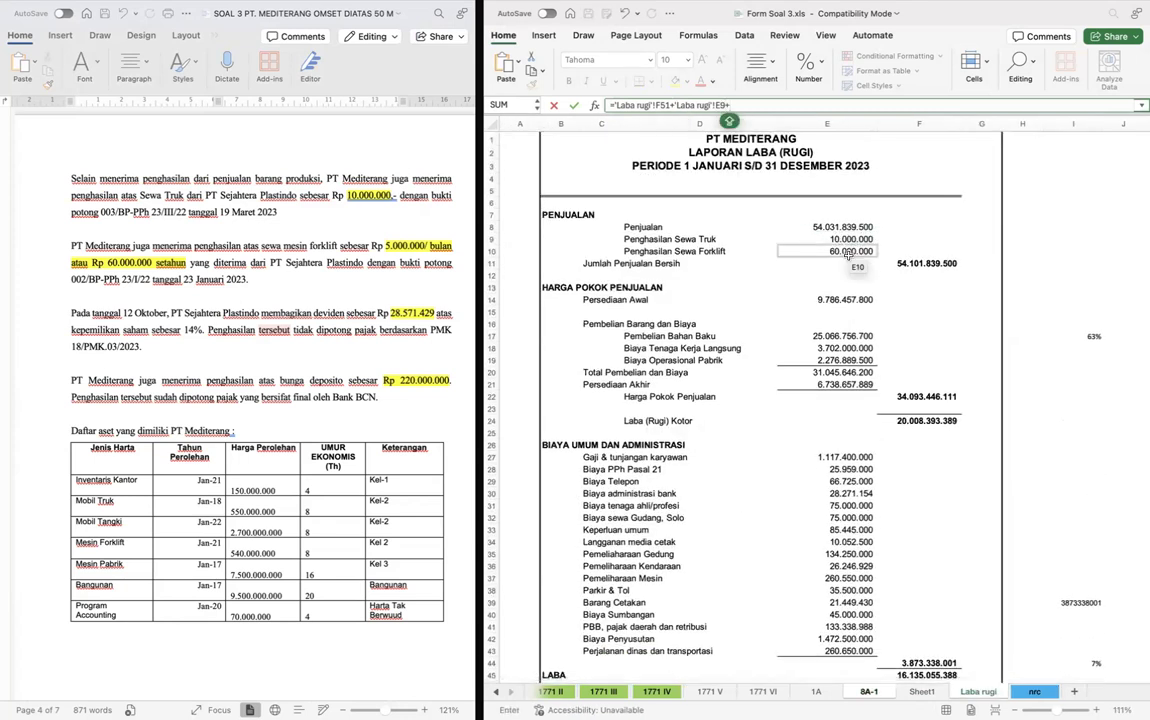
pyautogui.press('Return')
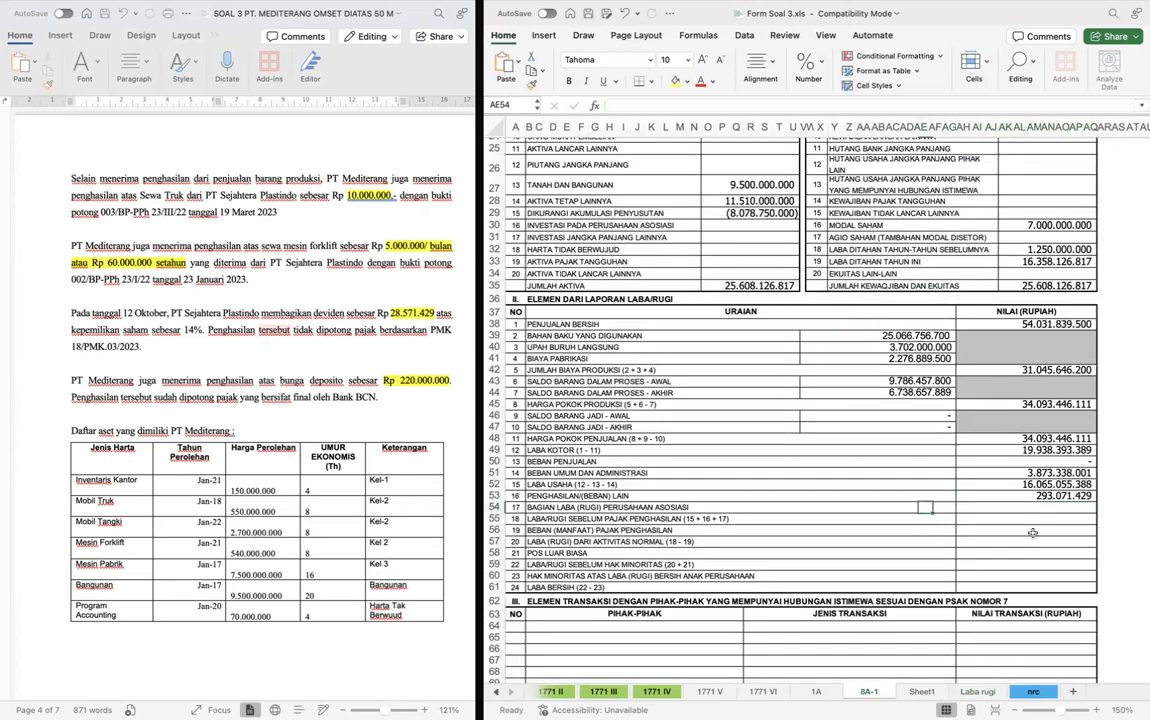
# - Set Bagian Laba (Rugi) Perusahaan Asosiasi in AH54 to 0 and calculate Laba/Rugi Sebelum Pajak Penghasilan in AH55 as =AH52+AH53+AH54
pyautogui.write('0')
pyautogui.press('Return')
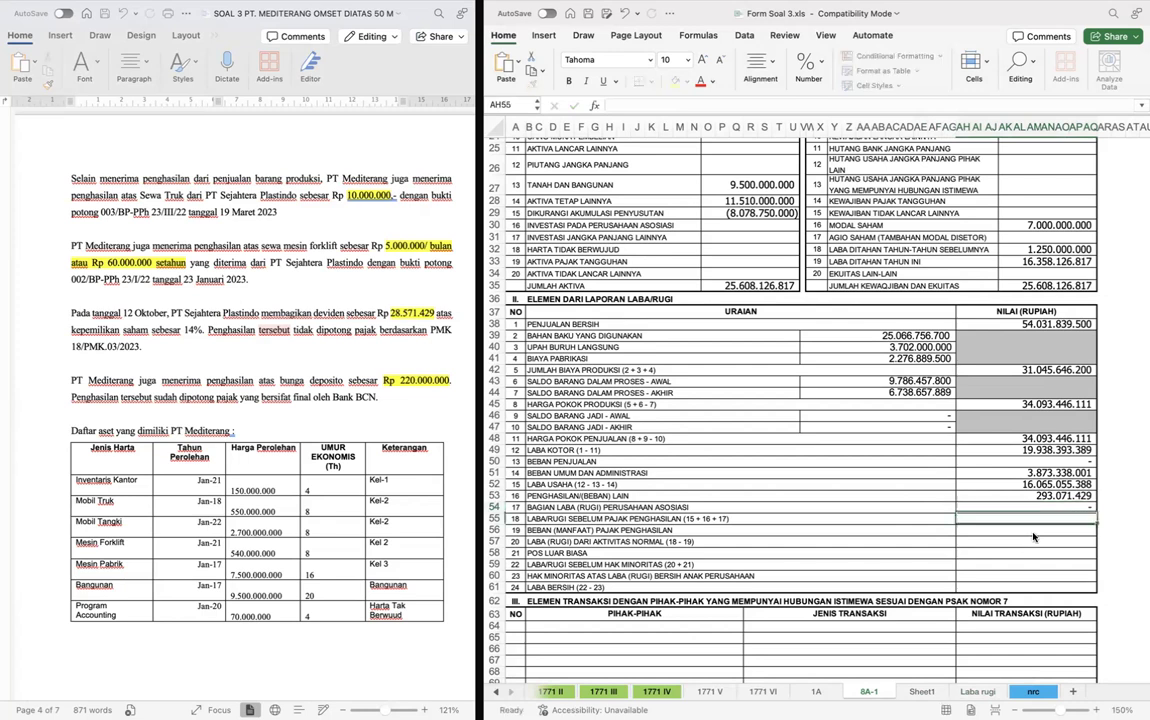
pyautogui.press('Right')
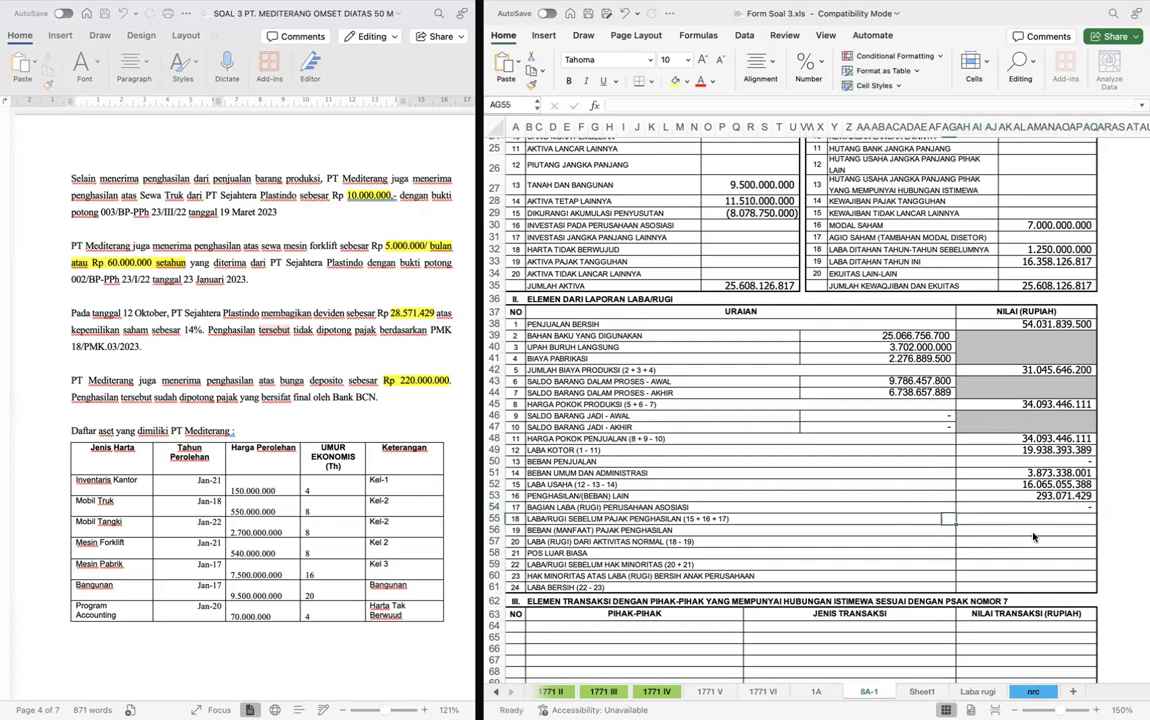
pyautogui.write('=')
pyautogui.press('Up')
pyautogui.press('Up')
pyautogui.press('Up')
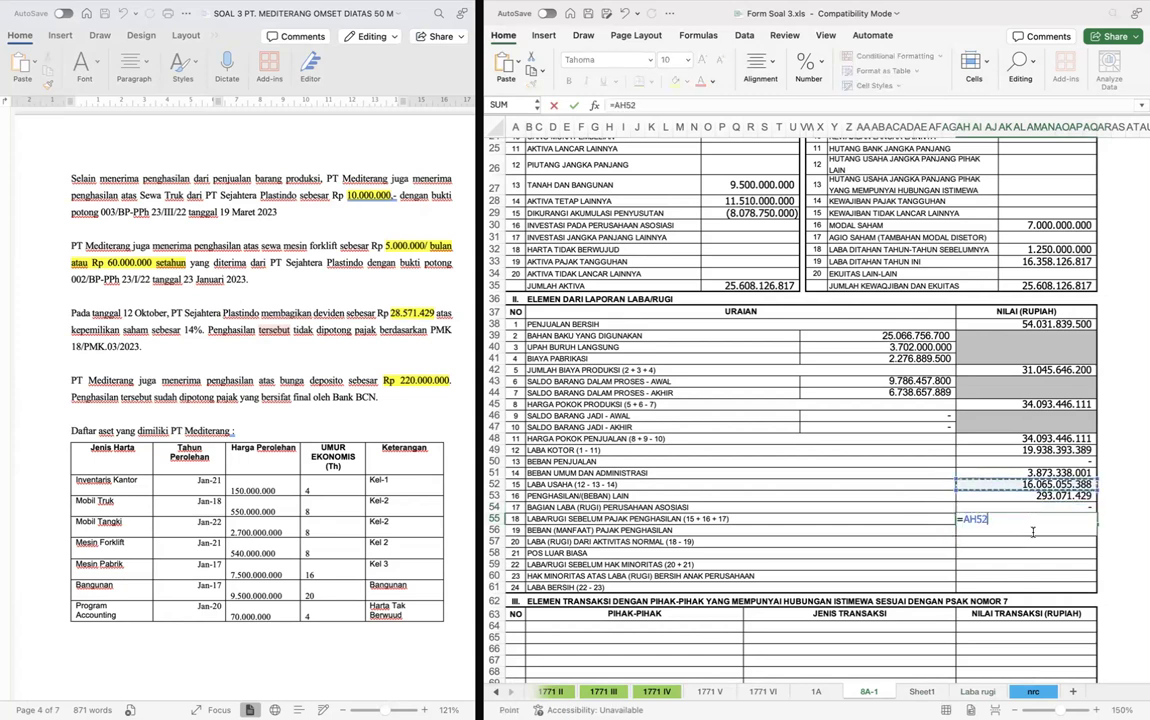
pyautogui.press('Left')
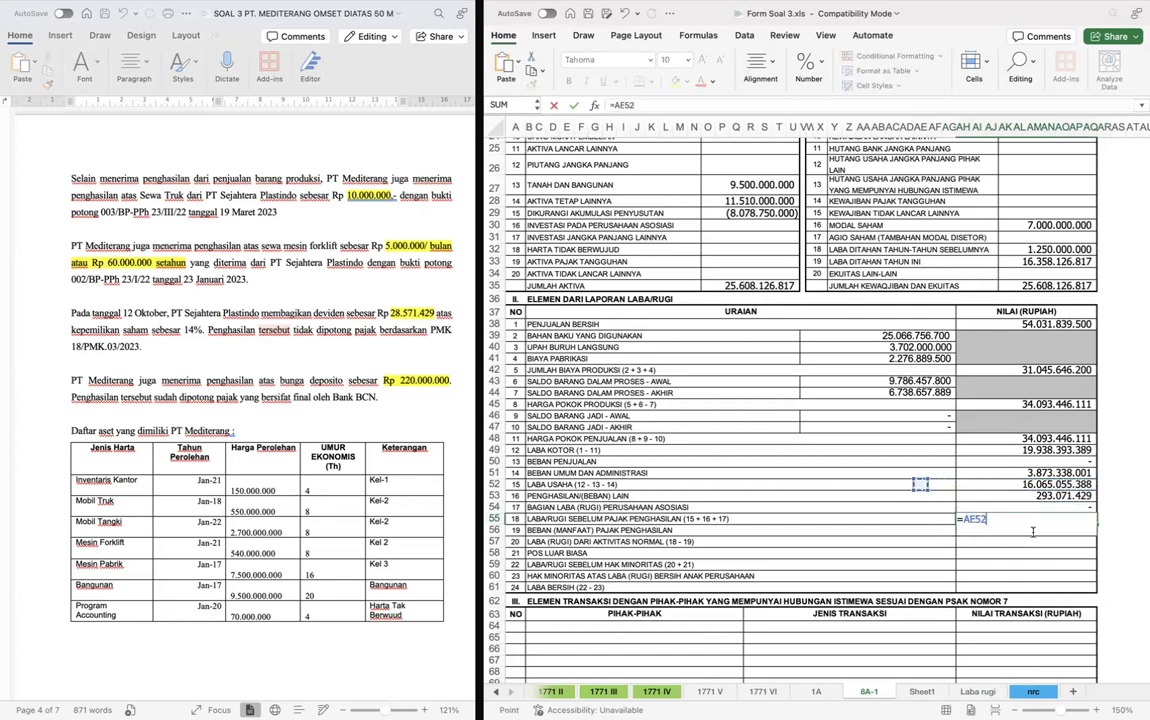
pyautogui.press('Right')
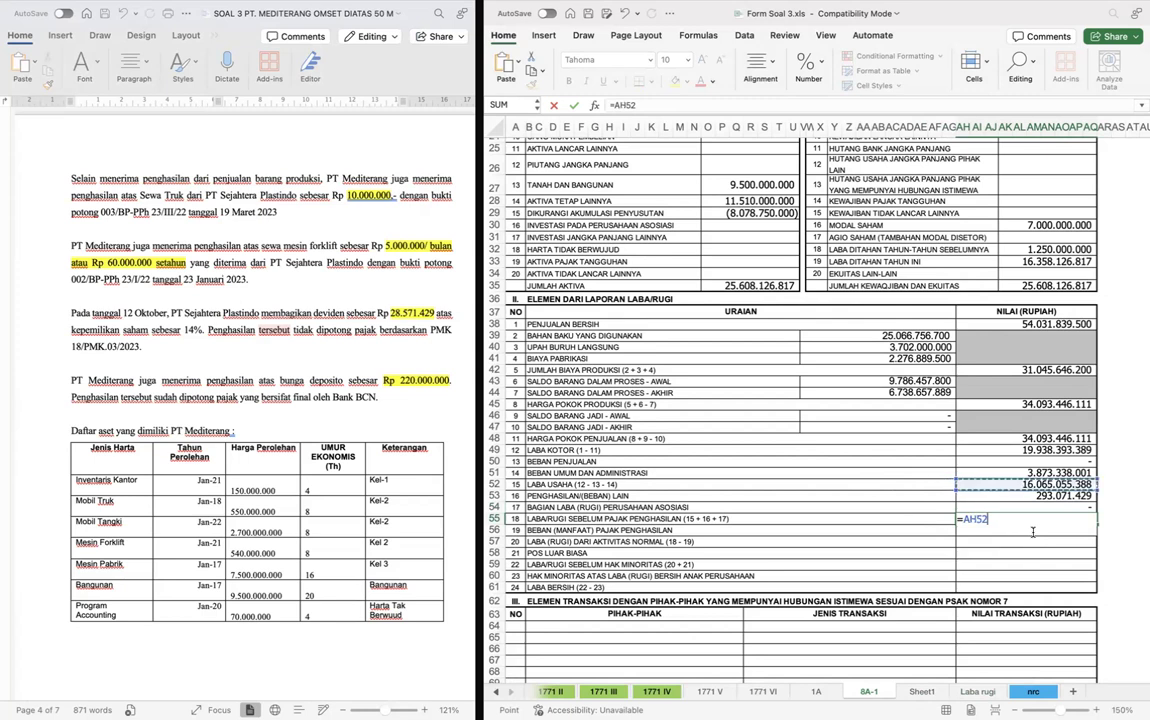
pyautogui.write('+')
pyautogui.press('Up')
pyautogui.press('Up')
pyautogui.write('+')
pyautogui.press('Up')
pyautogui.press('Return')
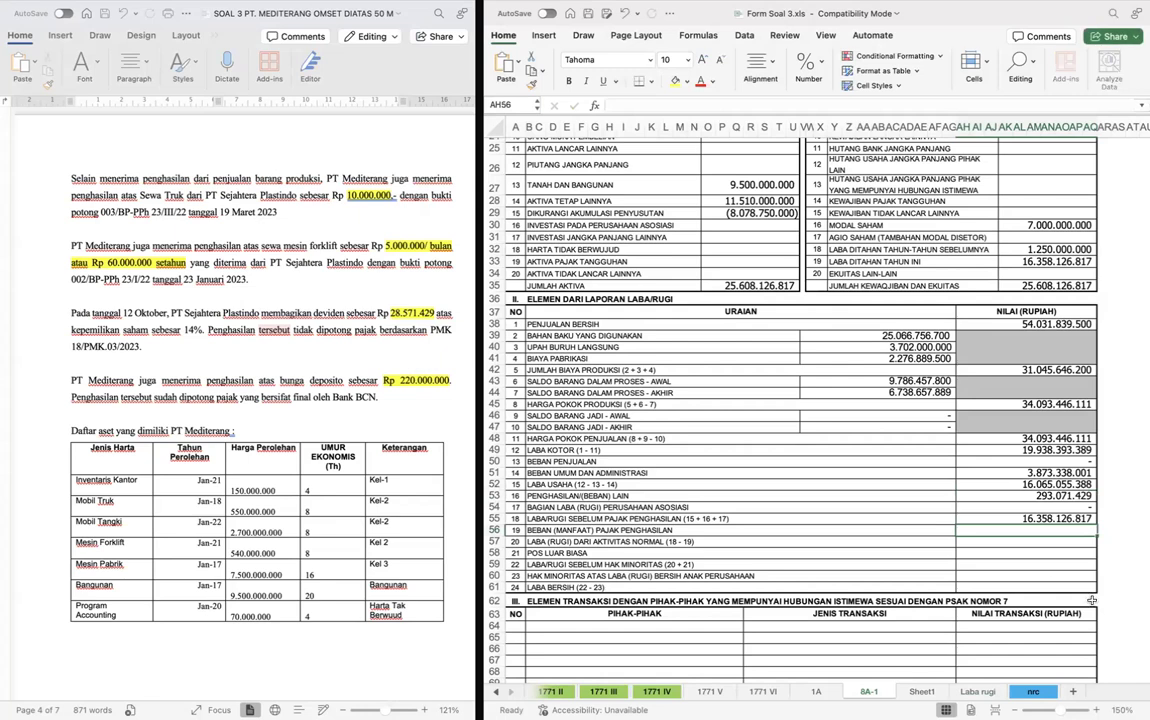
# - Set Beban (Manfaat) Pajak Penghasilan in AH56 to 0 and calculate Laba (Rugi) dari Aktivitas Normal in AH57 as =AH55-AH56
pyautogui.write('0')
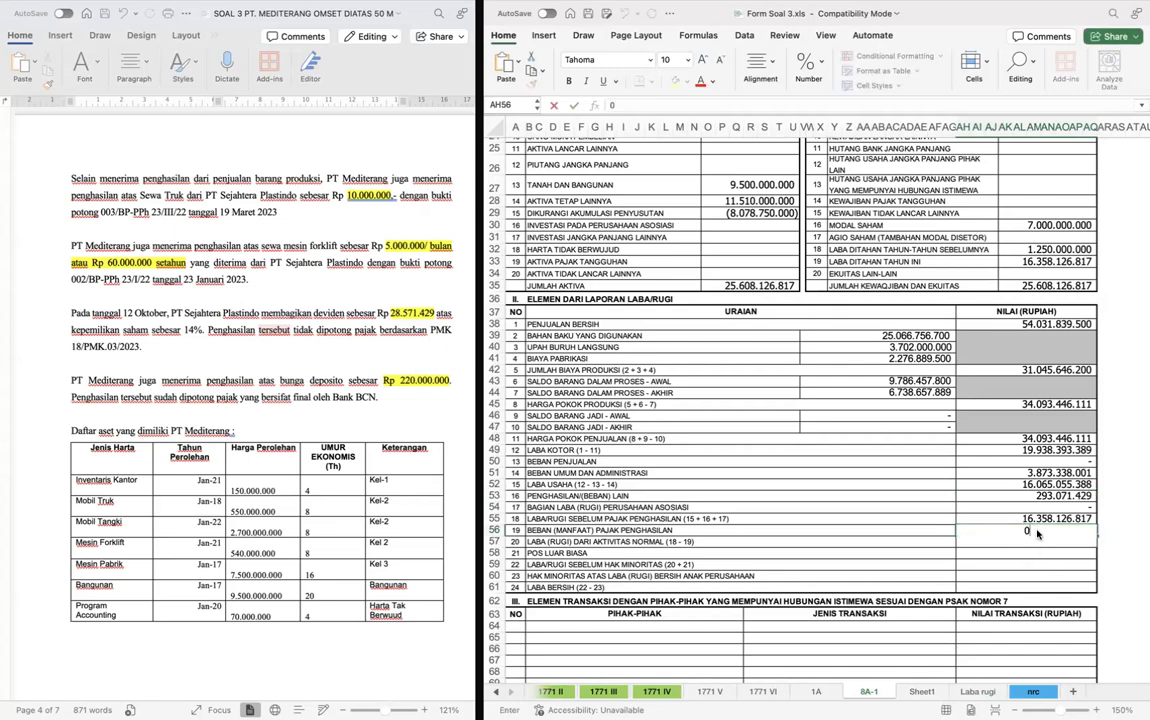
pyautogui.press('Return')
pyautogui.write('=AH55-')
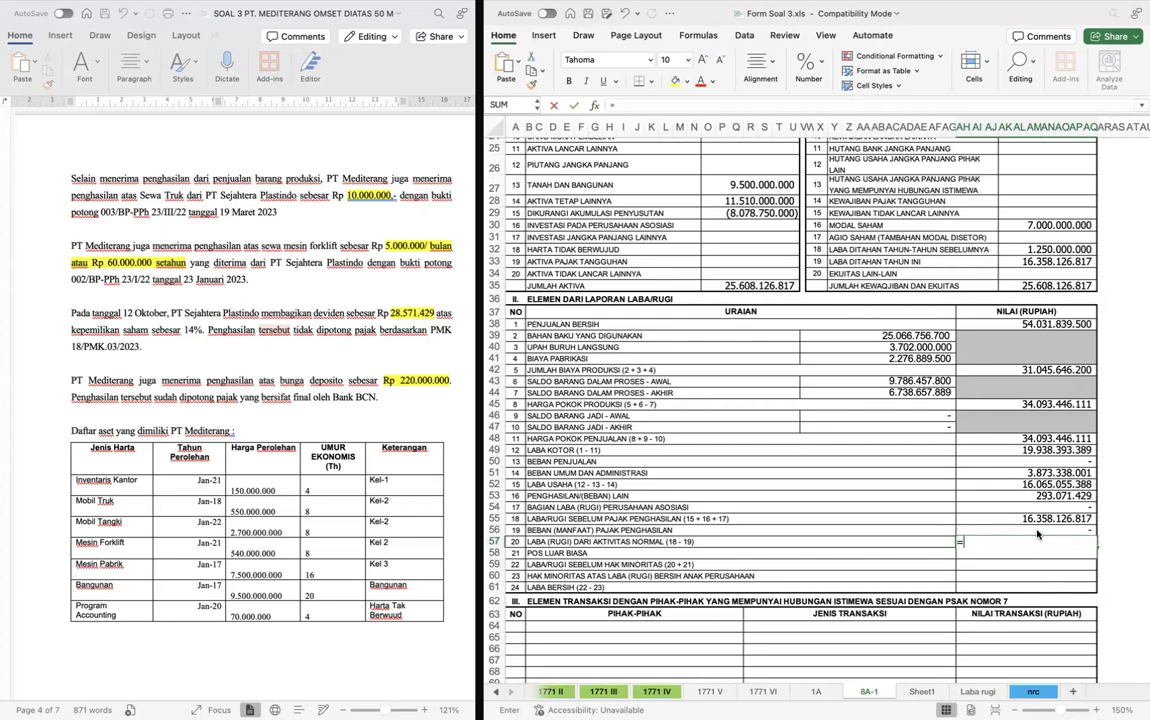
pyautogui.click(1037, 531)
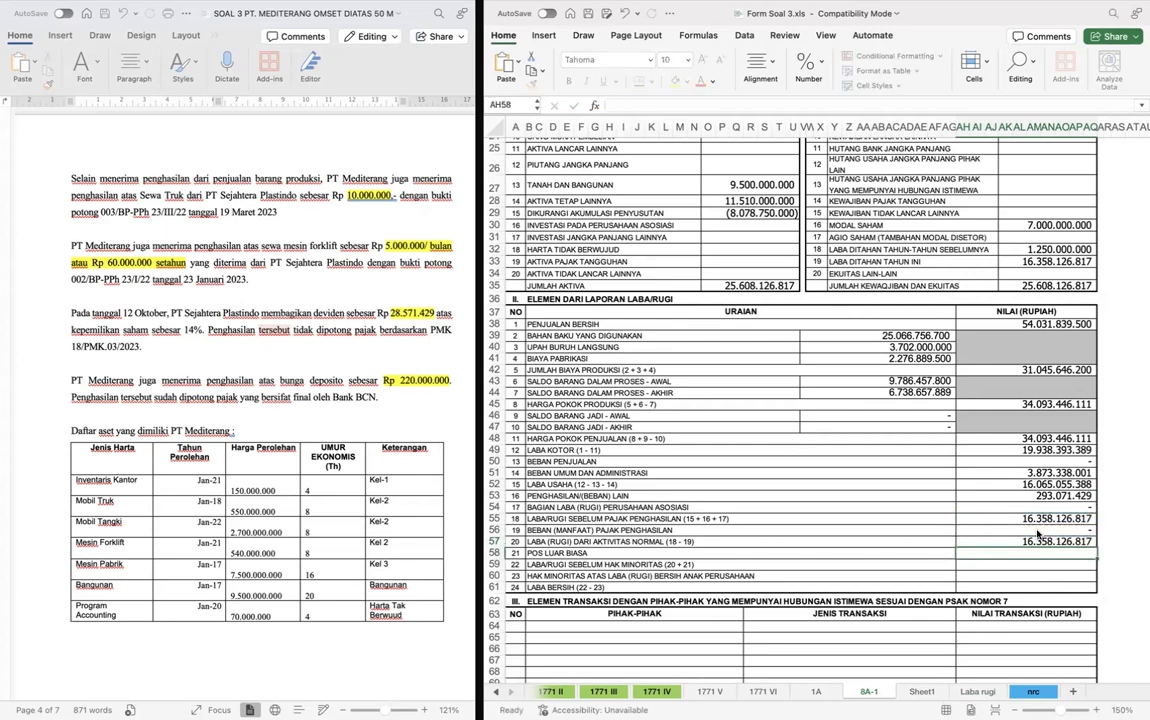
pyautogui.press('Return')
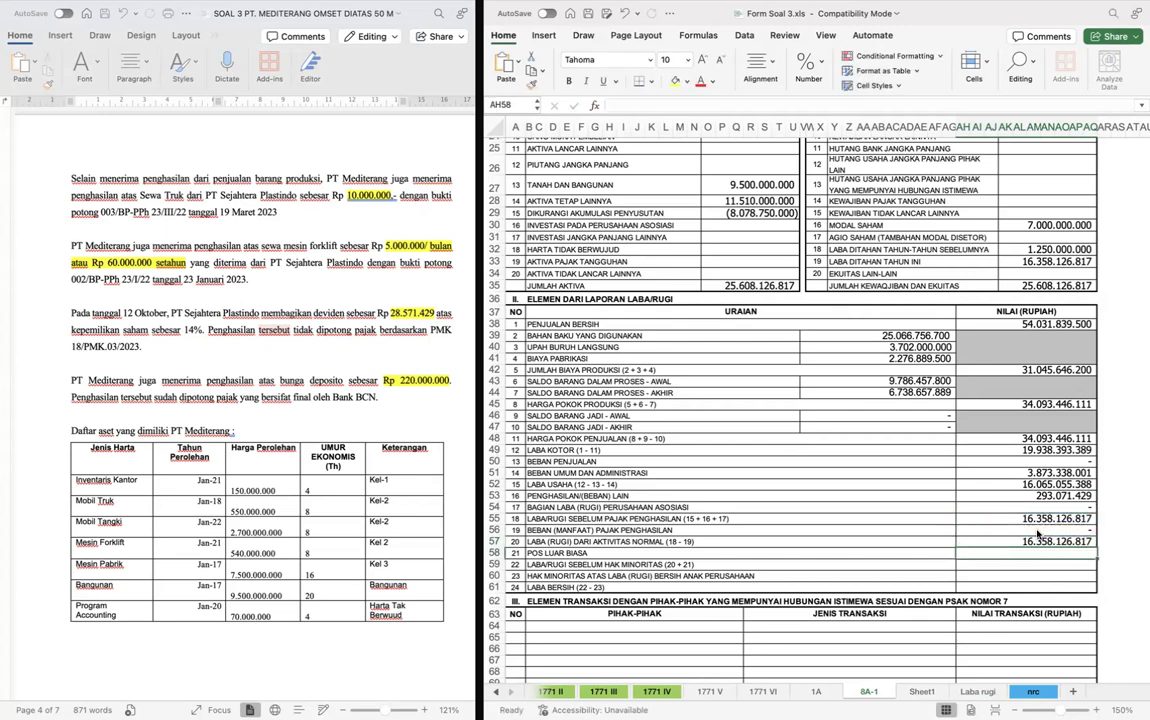
# - Set Pos Luar Biasa in AH58 to 0 and calculate Laba/Rugi Sebelum Hak Minoritas in AH59 as =AH57-AH58
pyautogui.press('Down')
pyautogui.write('=')
pyautogui.press('Up')
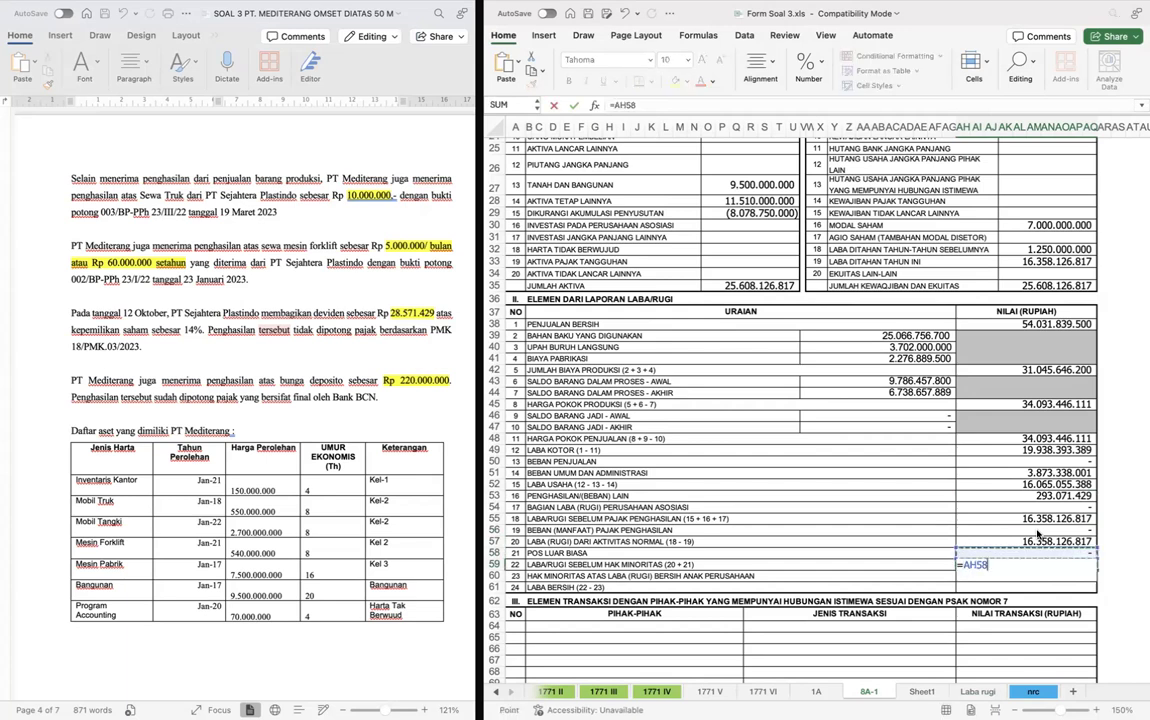
pyautogui.press('Return')
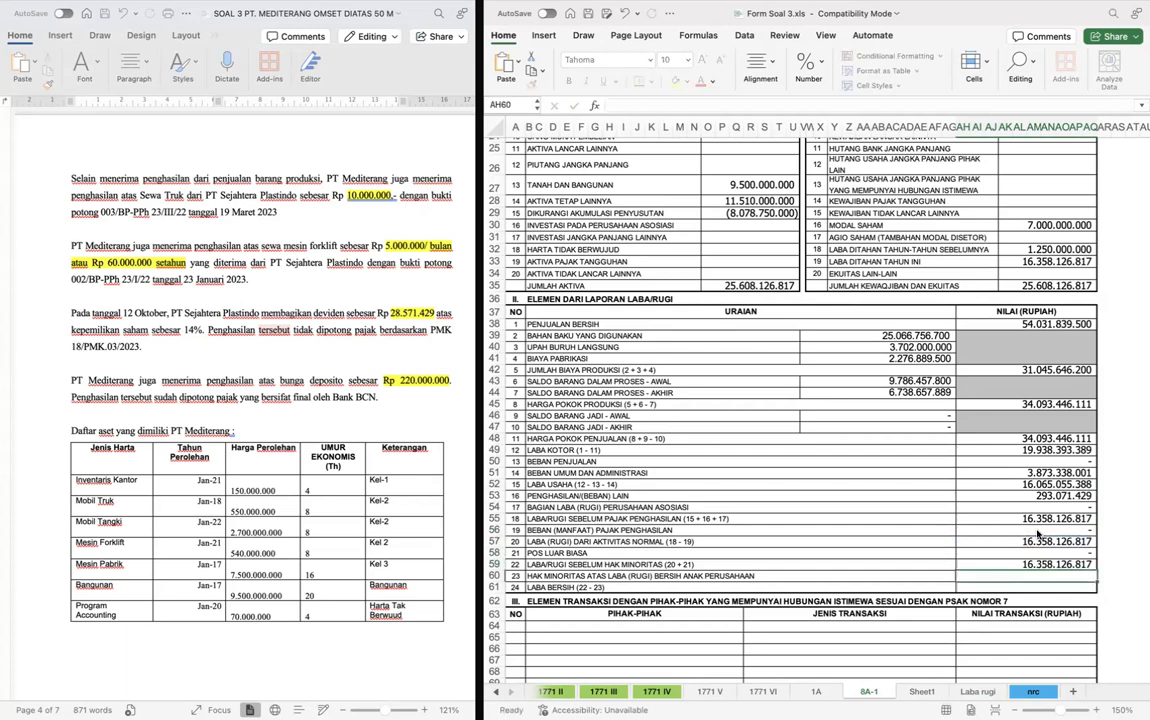
pyautogui.press('Up')
pyautogui.write('=AH57-AH58')
pyautogui.press('Return')
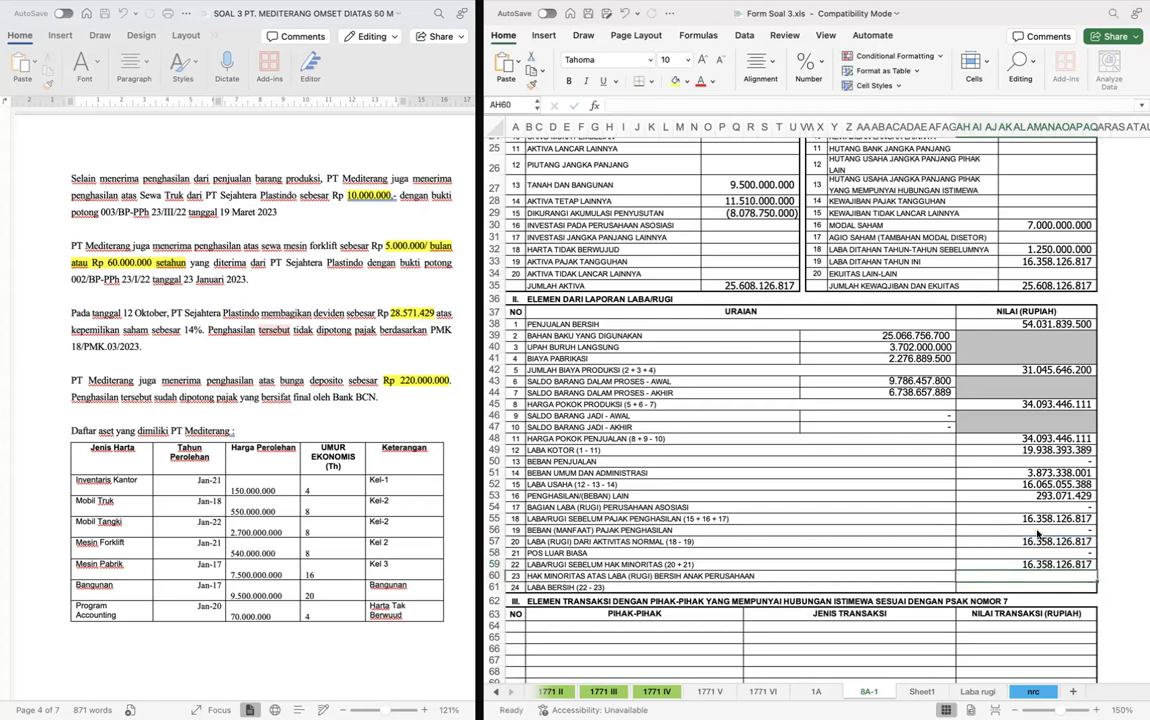
# - Set Hak Minoritas in AH60 to 0 and calculate Laba Bersih in AH61 as =AH59-AH60
pyautogui.write('=0')
pyautogui.press('Return')
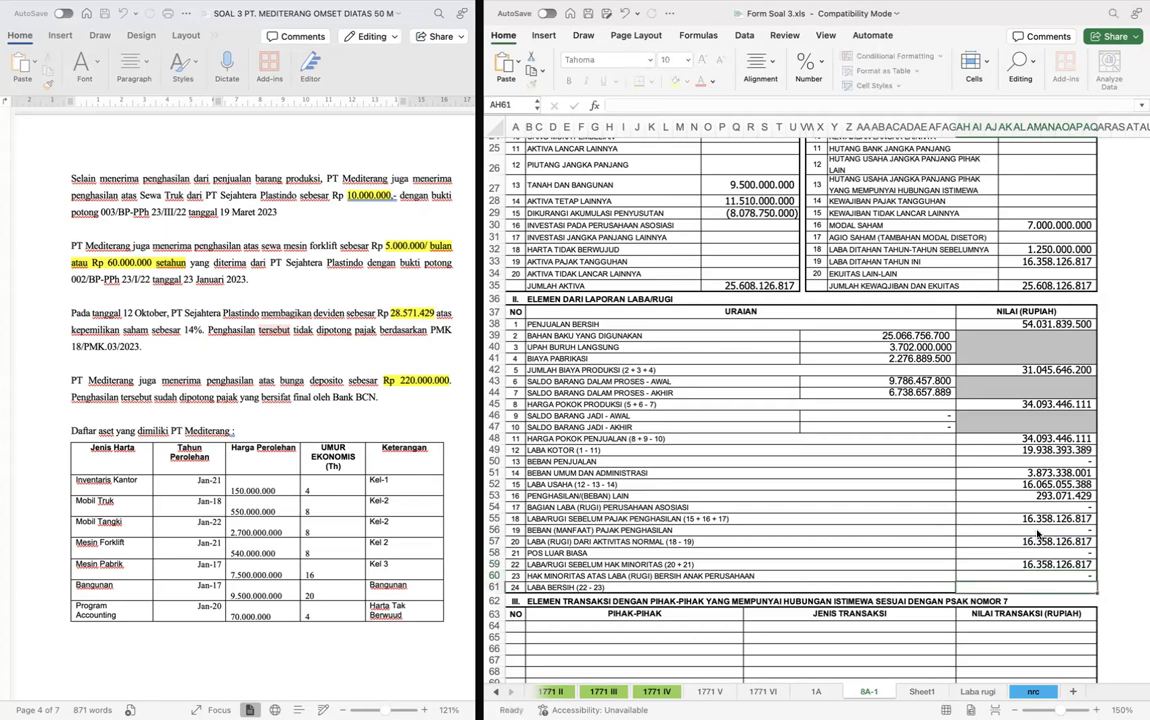
pyautogui.write('=')
pyautogui.press('Up')
pyautogui.press('Up')
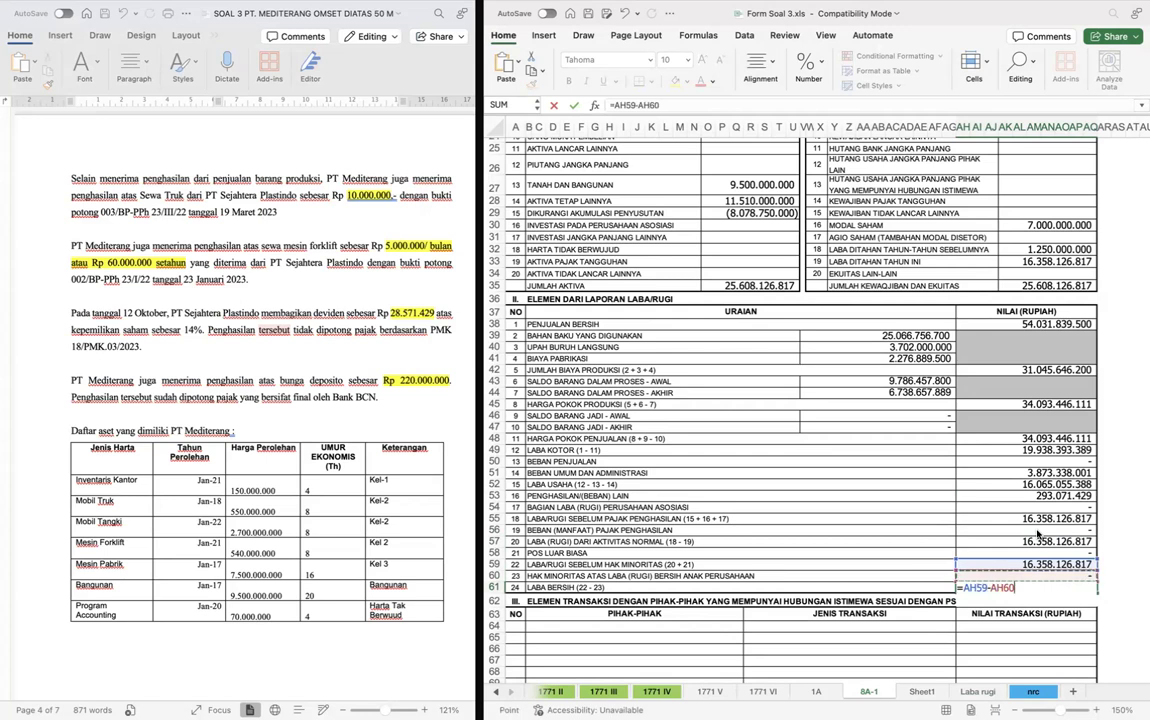
pyautogui.press('Return')
# - Fill in the statement date 25 04 2024 digit by digit in the Pernyataan section's date boxes, starting at AG75
pyautogui.scroll(-3, 1037, 535)
pyautogui.scroll(-2, 1037, 535)
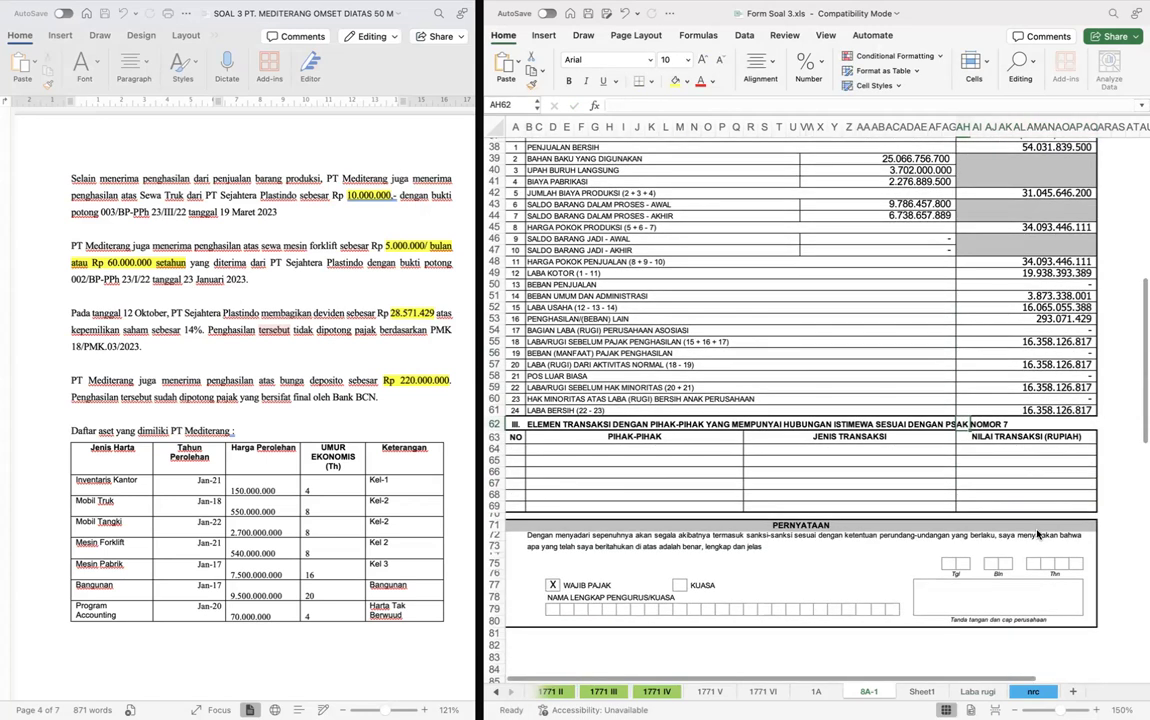
pyautogui.scroll(-2, 1037, 535)
pyautogui.click(949, 515)
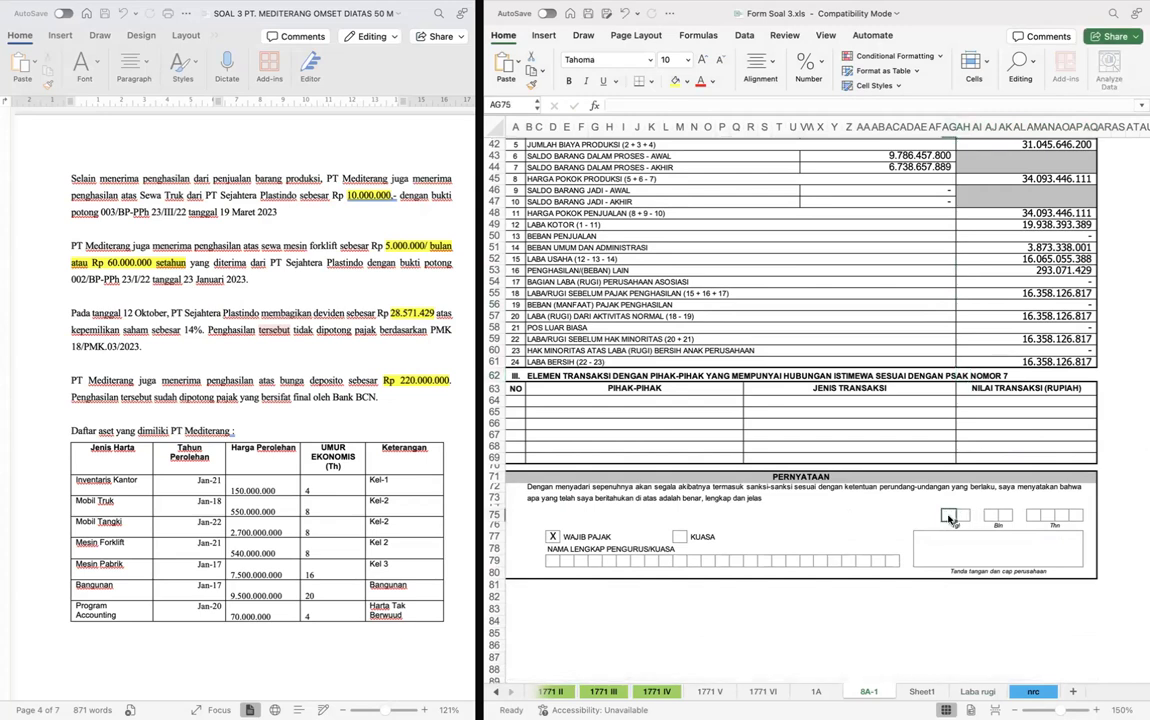
pyautogui.write('2')
pyautogui.press('Tab')
pyautogui.write('5')
pyautogui.press('Tab')
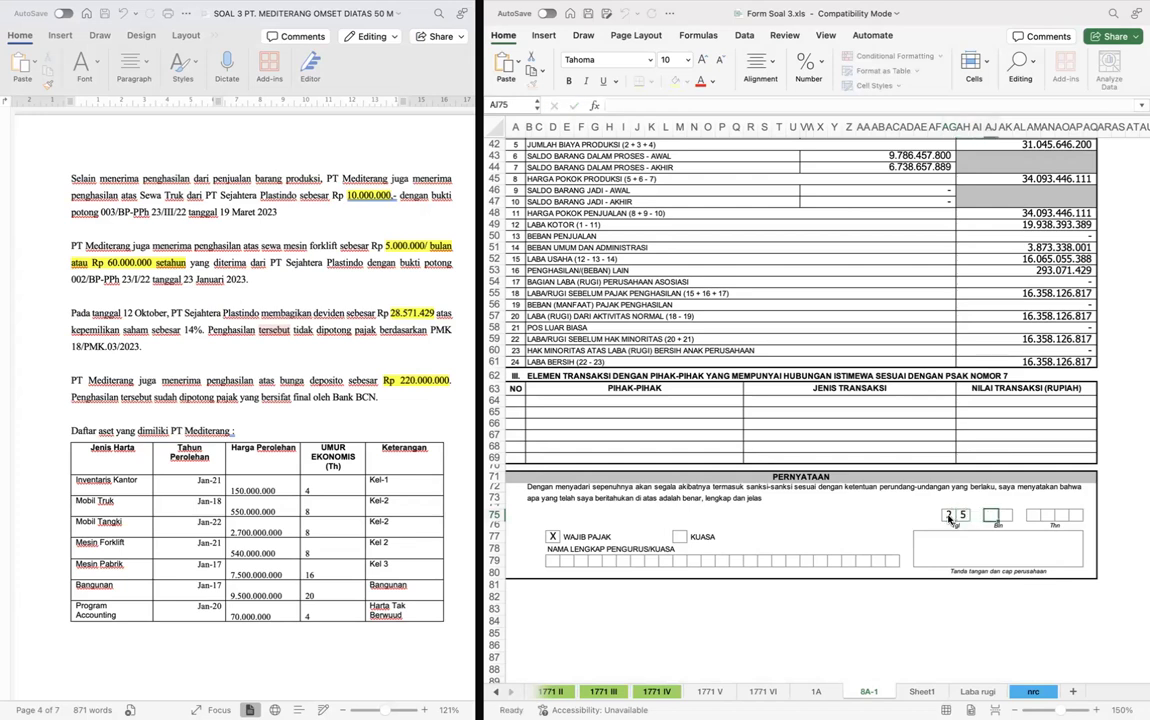
pyautogui.write('0')
pyautogui.press('Tab')
pyautogui.write('4')
pyautogui.press('Tab')
pyautogui.write('2')
pyautogui.press('Tab')
pyautogui.write('0')
pyautogui.press('Tab')
pyautogui.write('2')
pyautogui.press('Tab')
pyautogui.write('4')
pyautogui.press('Return')
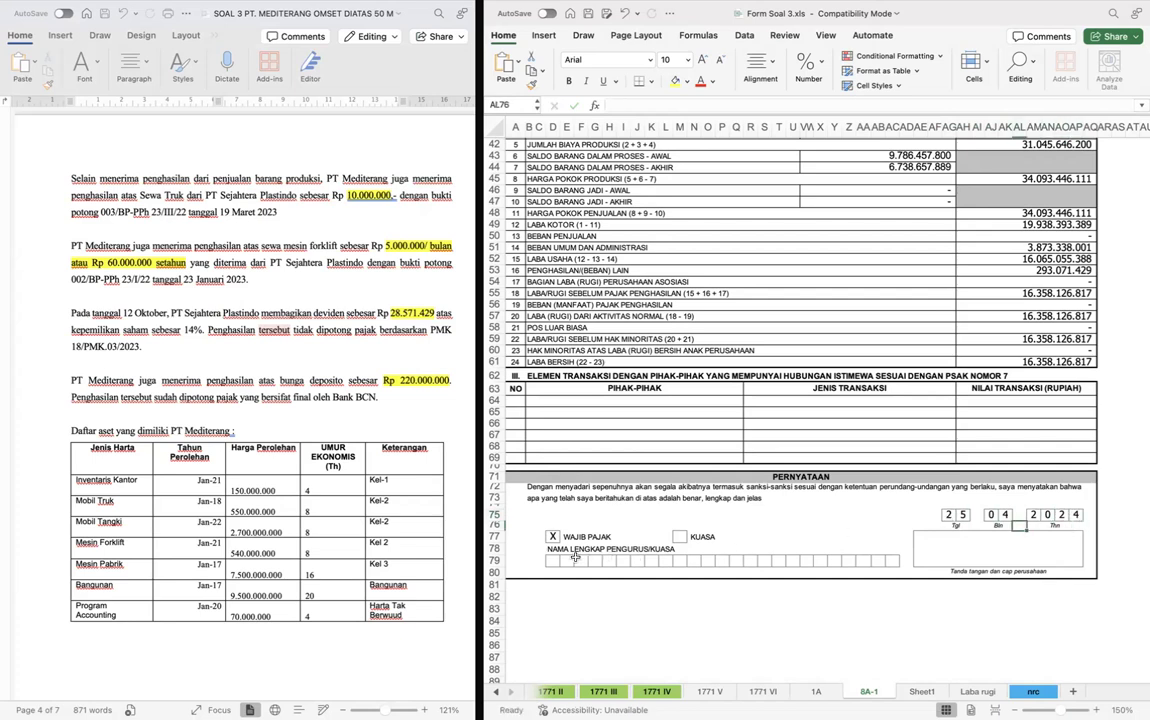
# - Fill in the director's full name in capitals, one letter per box, under Nama Lengkap Pengurus/Kuasa in row 79
pyautogui.click(553, 561)
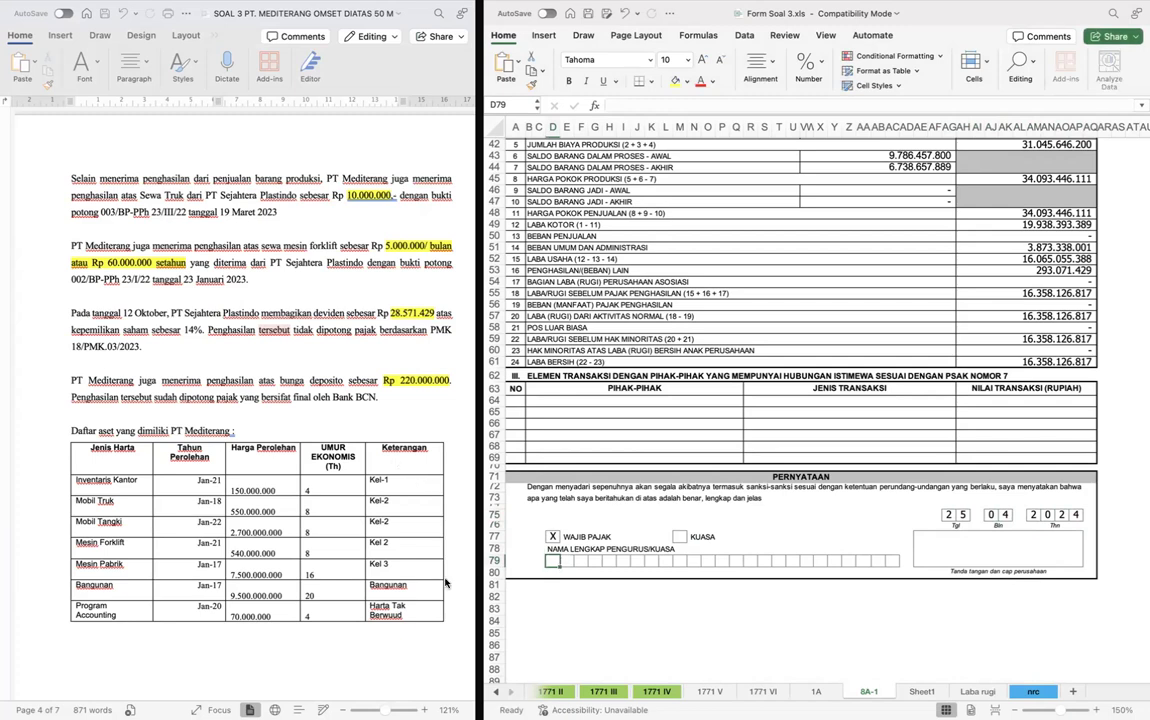
pyautogui.press('Tab')
pyautogui.press('Tab')
pyautogui.press('Tab')
pyautogui.press('Tab')
pyautogui.press('Tab')
pyautogui.press('Tab')
pyautogui.press('Tab')
pyautogui.press('Tab')
pyautogui.press('Tab')
pyautogui.press('Tab')
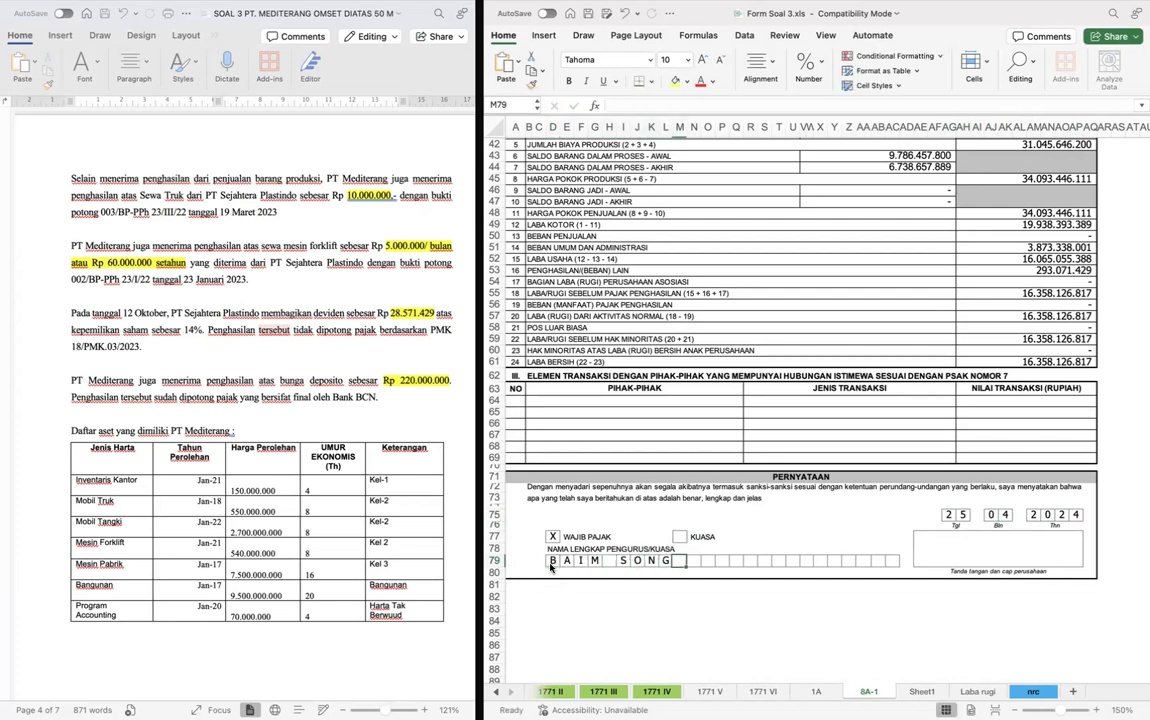
pyautogui.click(864, 501)
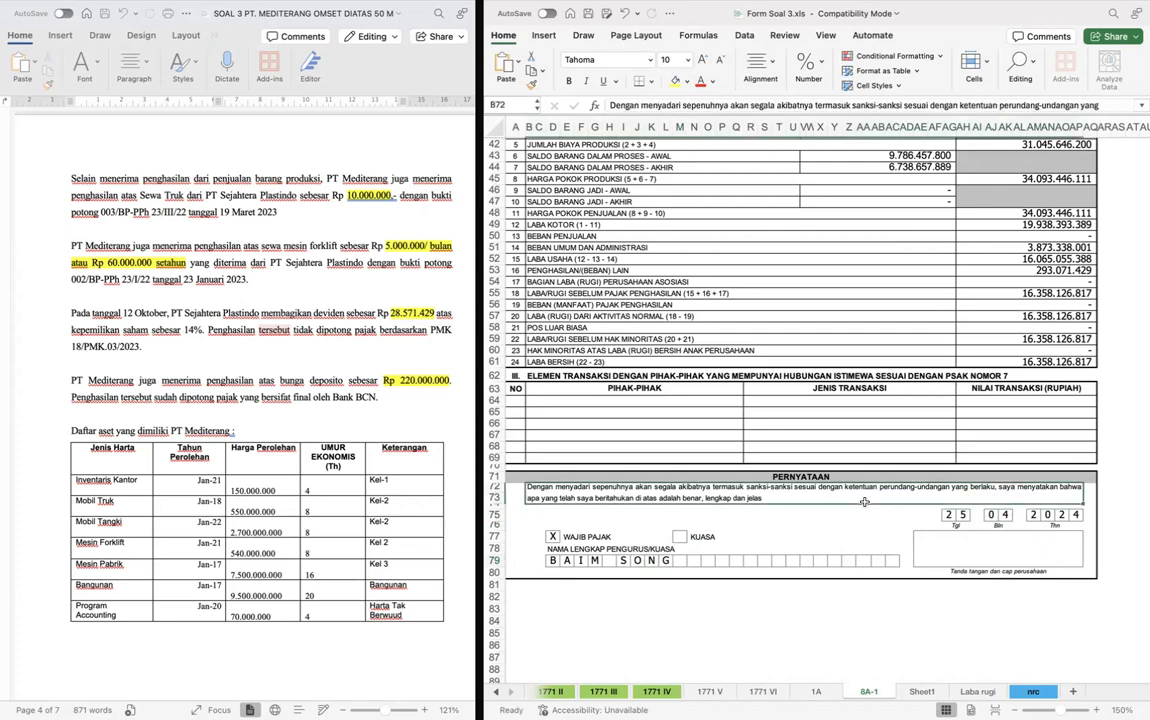
# - Enter PT MEDITERANG as the Nama Wajib Pajak in AE7 of form 1A
pyautogui.click(778, 339)
pyautogui.scroll(10, 780, 340)
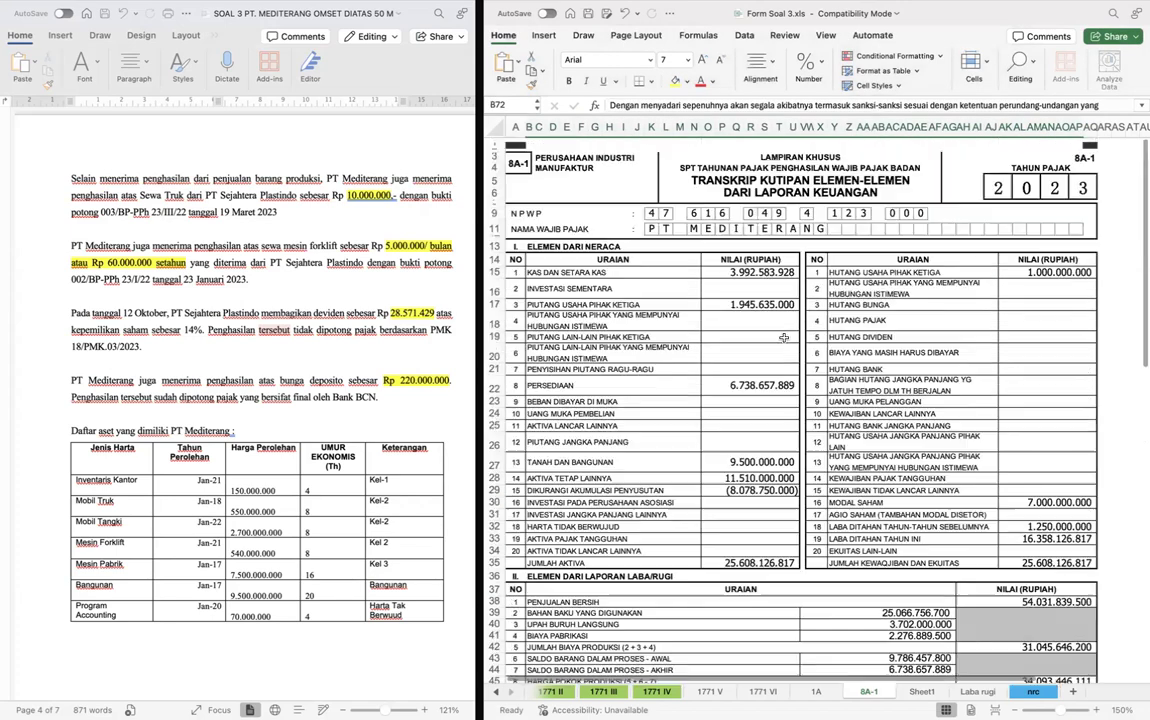
pyautogui.hotkey('ctrl', 'pageup')
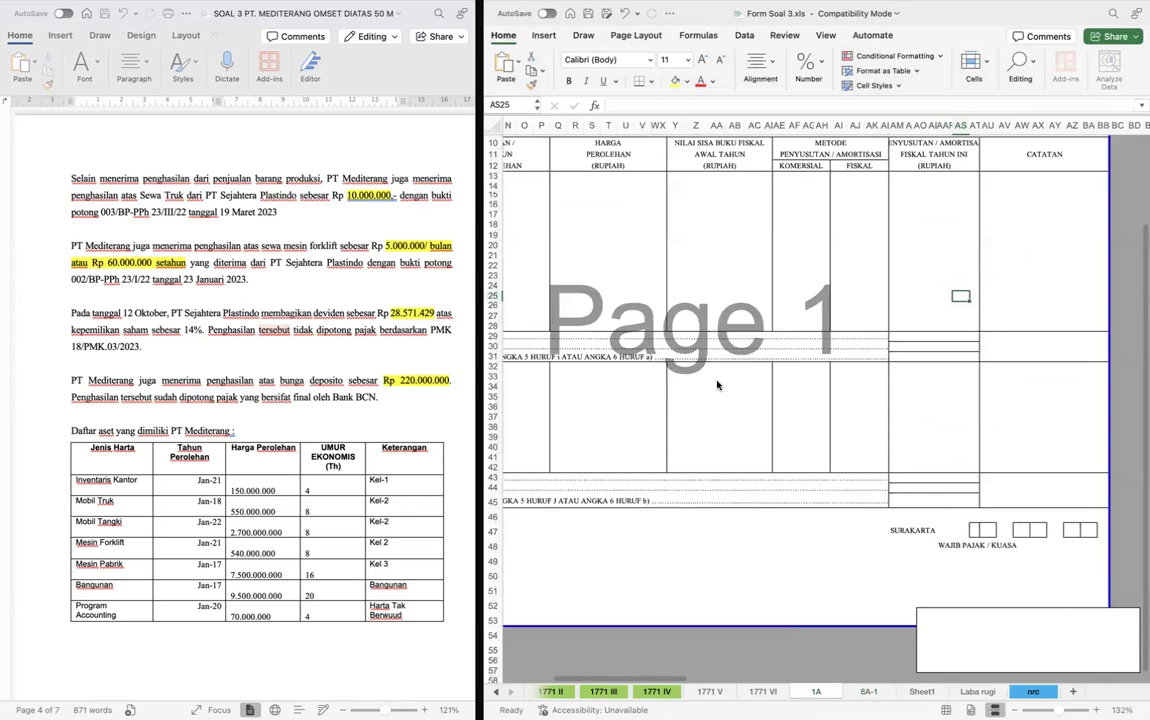
pyautogui.click(852, 384)
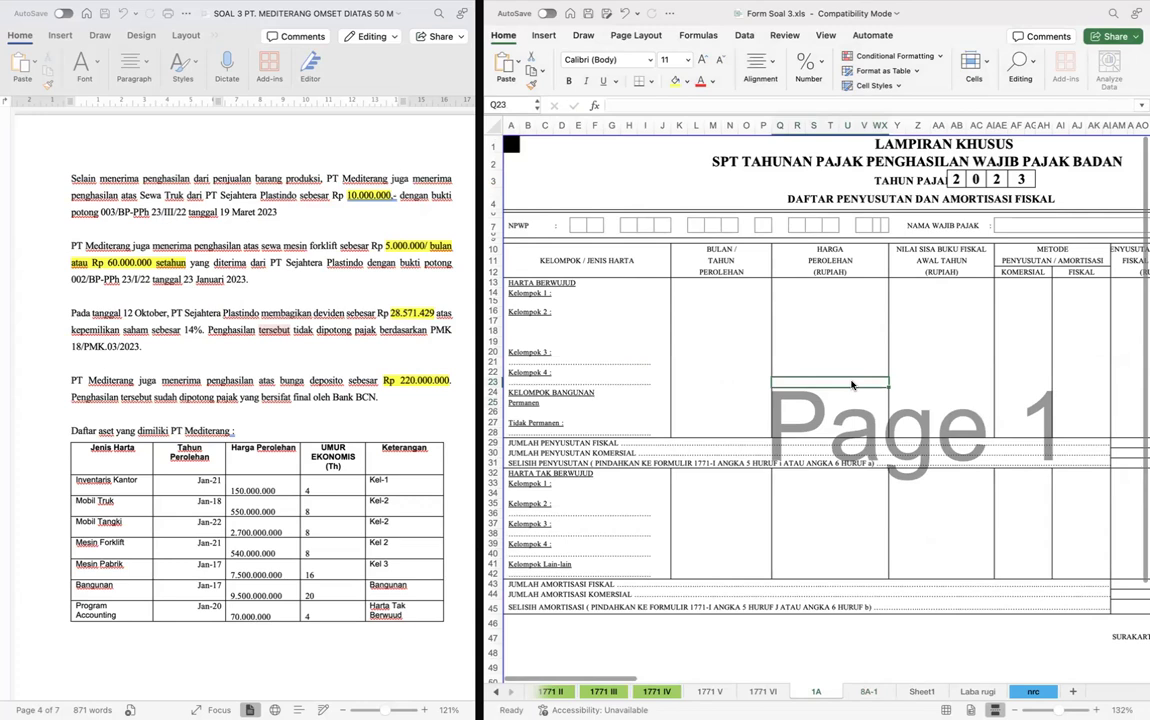
pyautogui.hscroll(5, 852, 384)
pyautogui.doubleClick(899, 224)
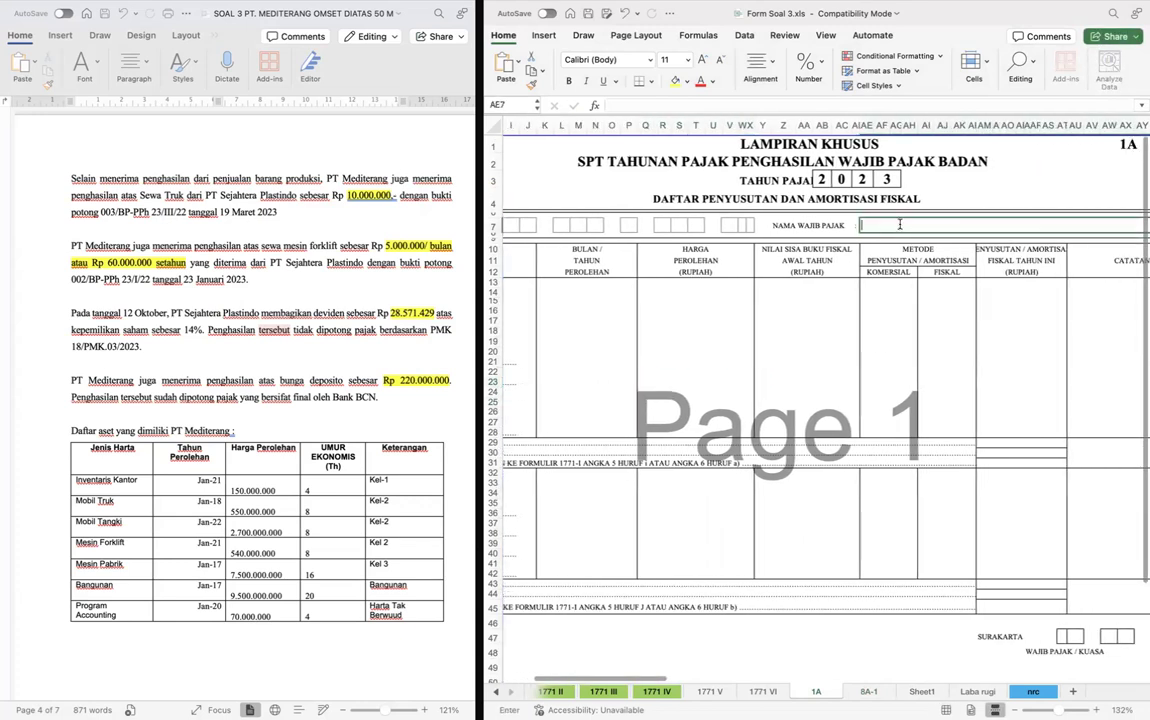
pyautogui.write('PT MEDITERANG')
pyautogui.press('Return')
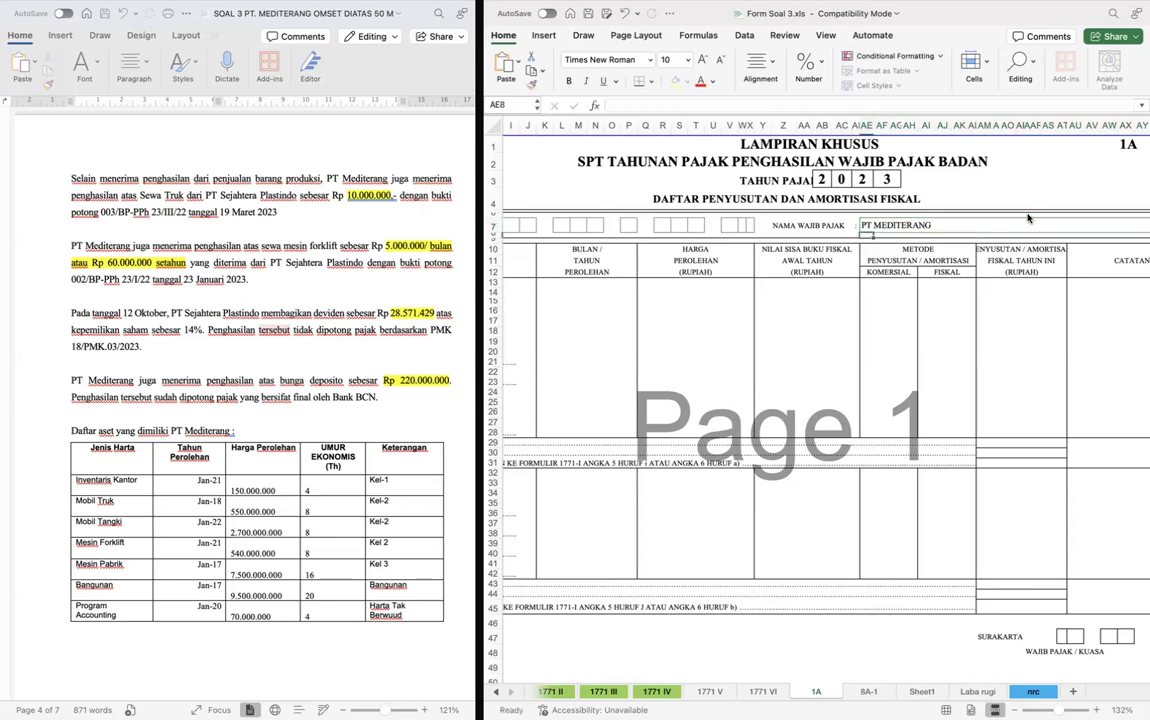
# - Copy the NPWP digits from row 9 of sheet 8A-1 into the NPWP boxes in row 7 of form 1A
pyautogui.hscroll(-5, 1028, 218)
pyautogui.hotkey('ctrl', 'pagedown')
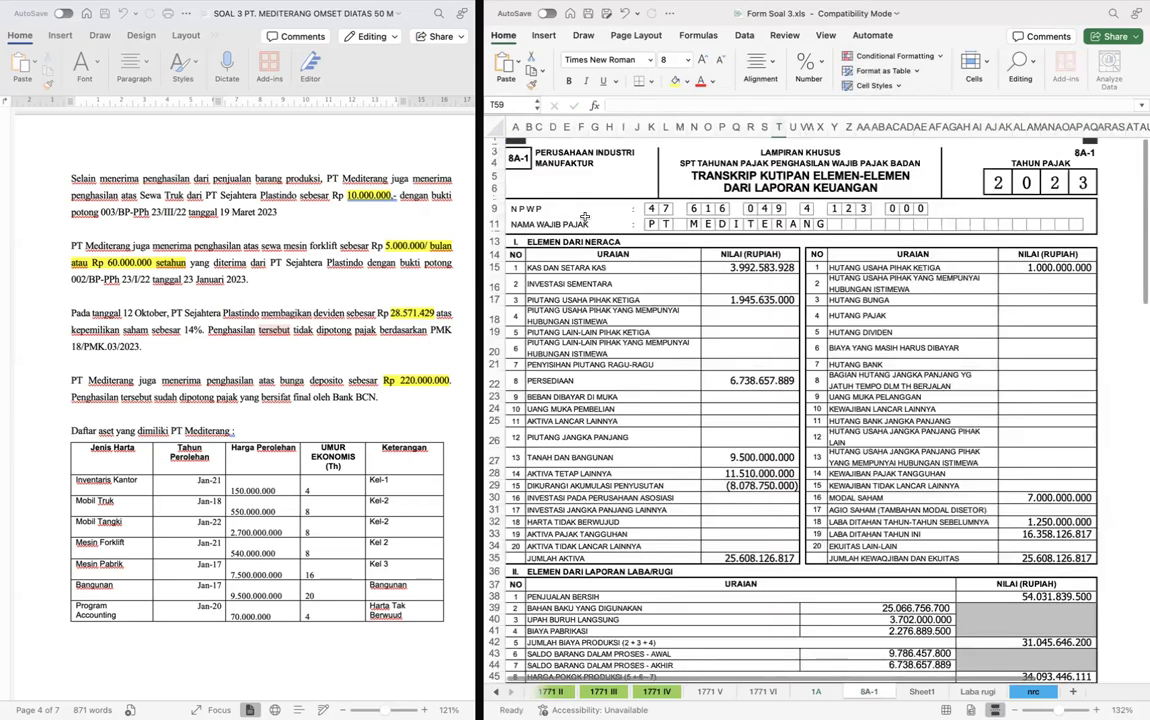
pyautogui.click(652, 209)
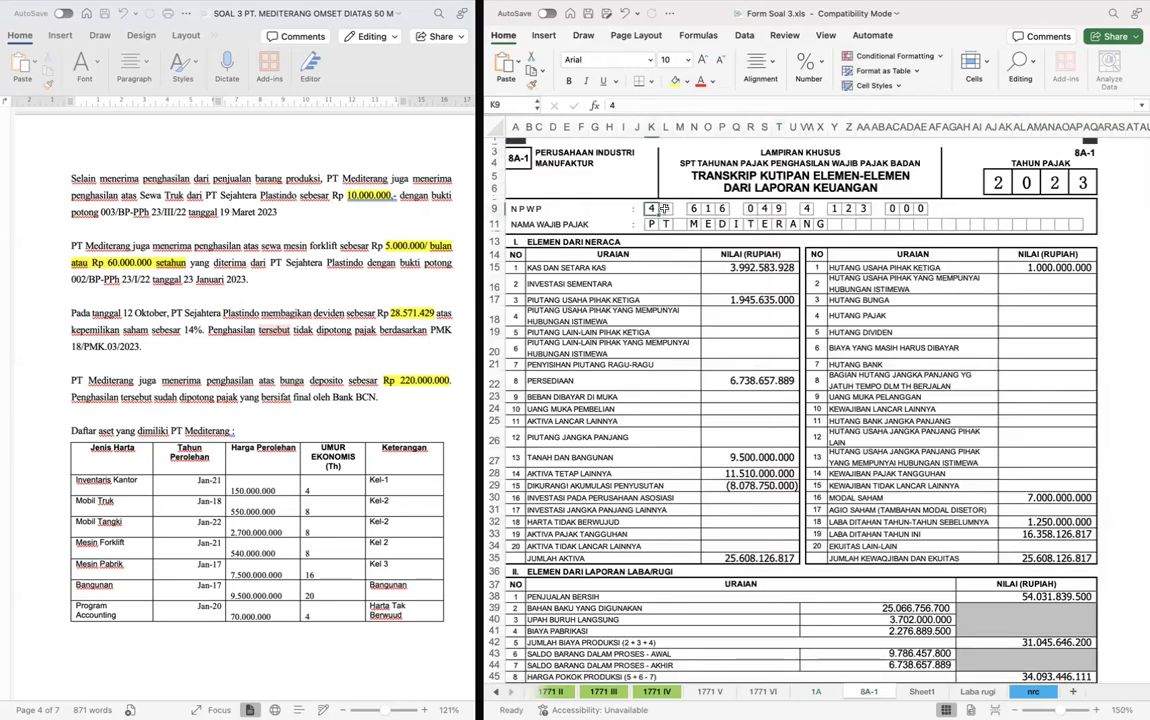
pyautogui.keyDown('shift'); pyautogui.click(922, 209); pyautogui.keyUp('shift')
pyautogui.press('super+c')
pyautogui.hotkey('ctrl', 'pageup')
pyautogui.click(577, 225)
pyautogui.press('super+v')
pyautogui.click(848, 325)
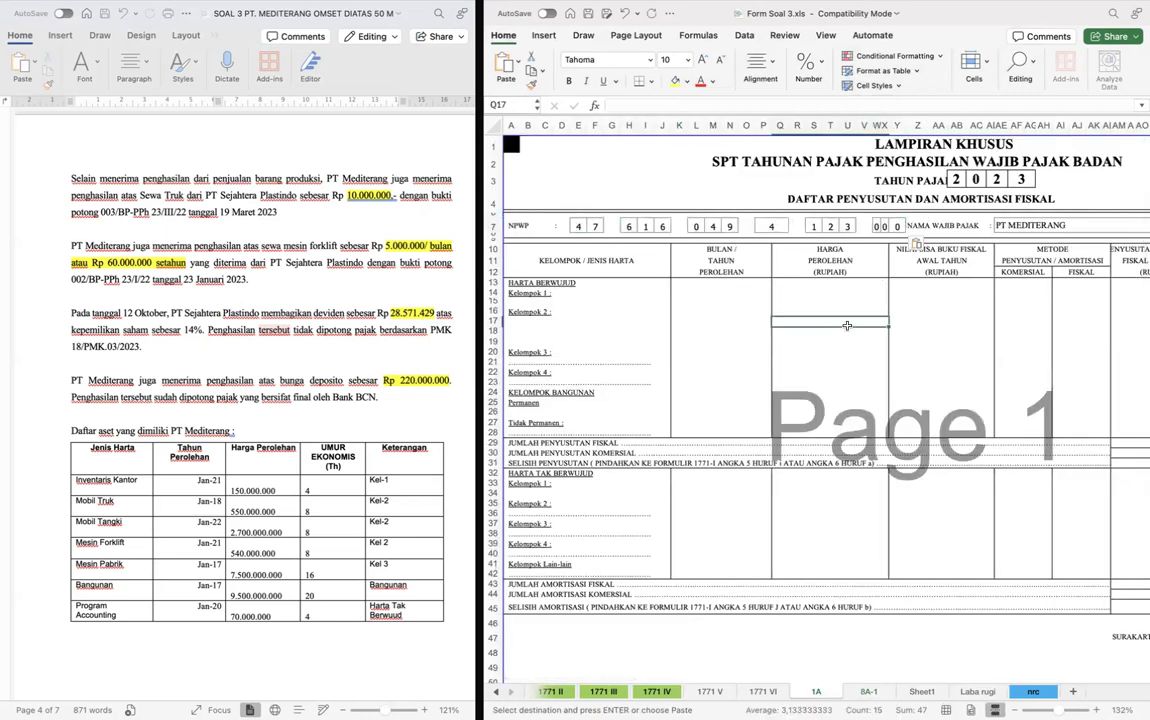
# - Look up the Inventaris Kantor entry in the asset table on Sheet1
pyautogui.click(726, 297)
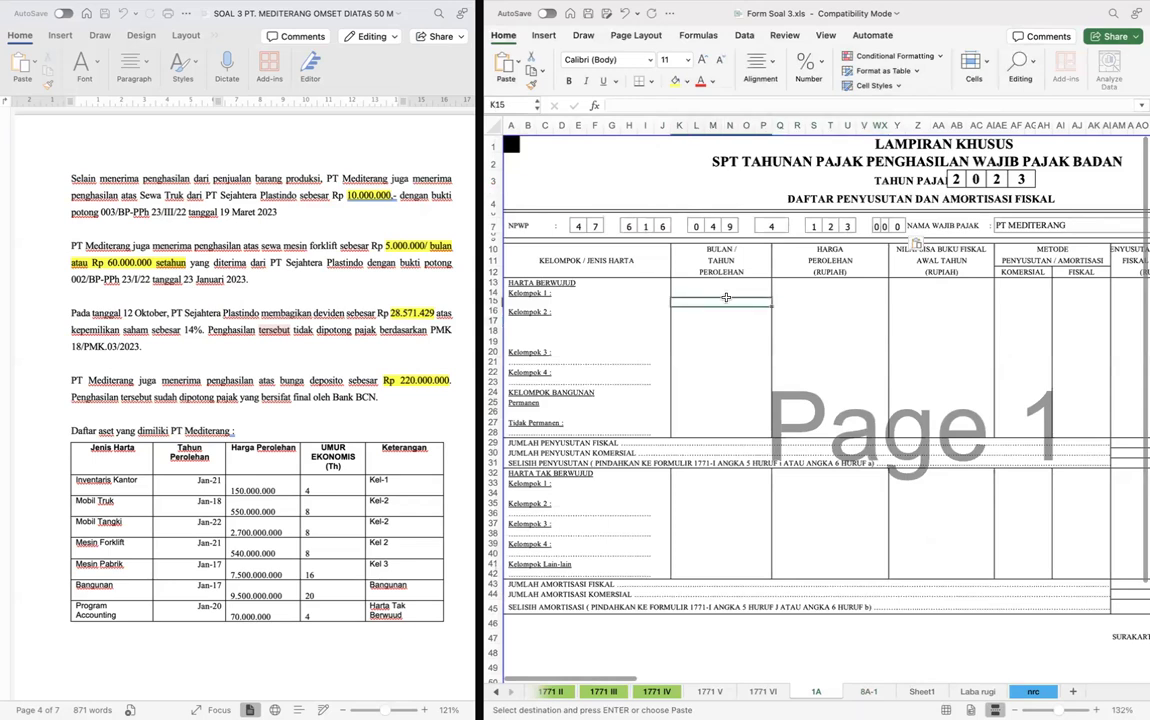
pyautogui.click(674, 333)
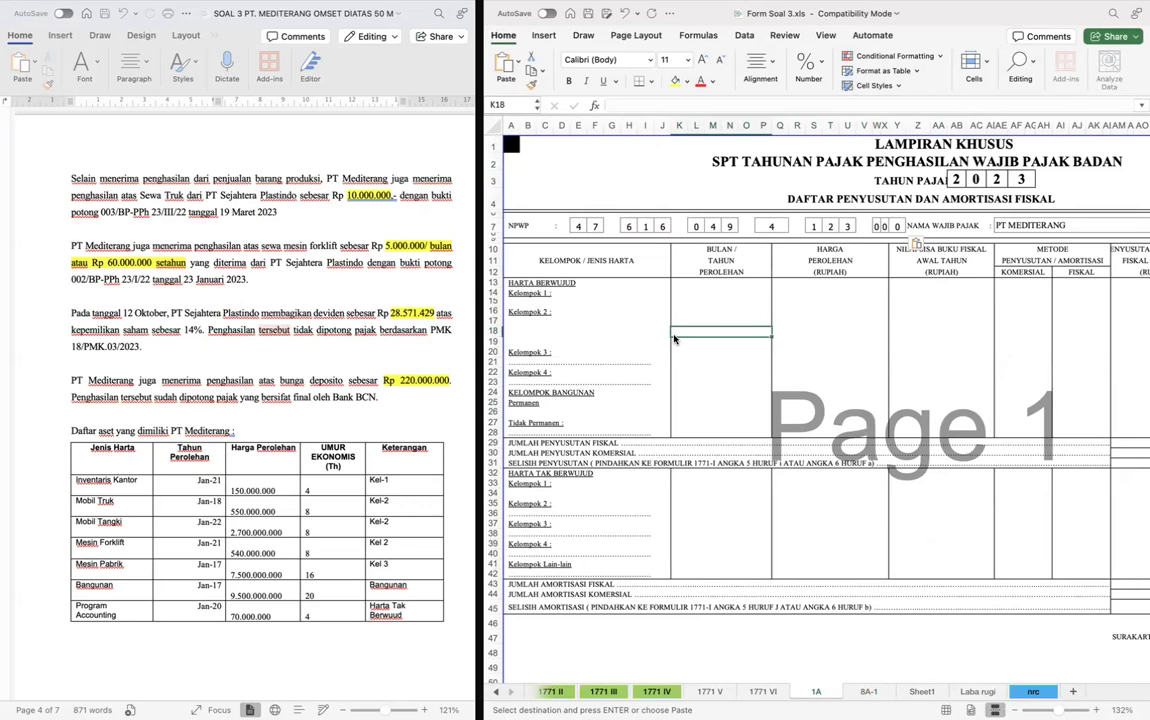
pyautogui.hotkey('ctrl', 'pagedown')
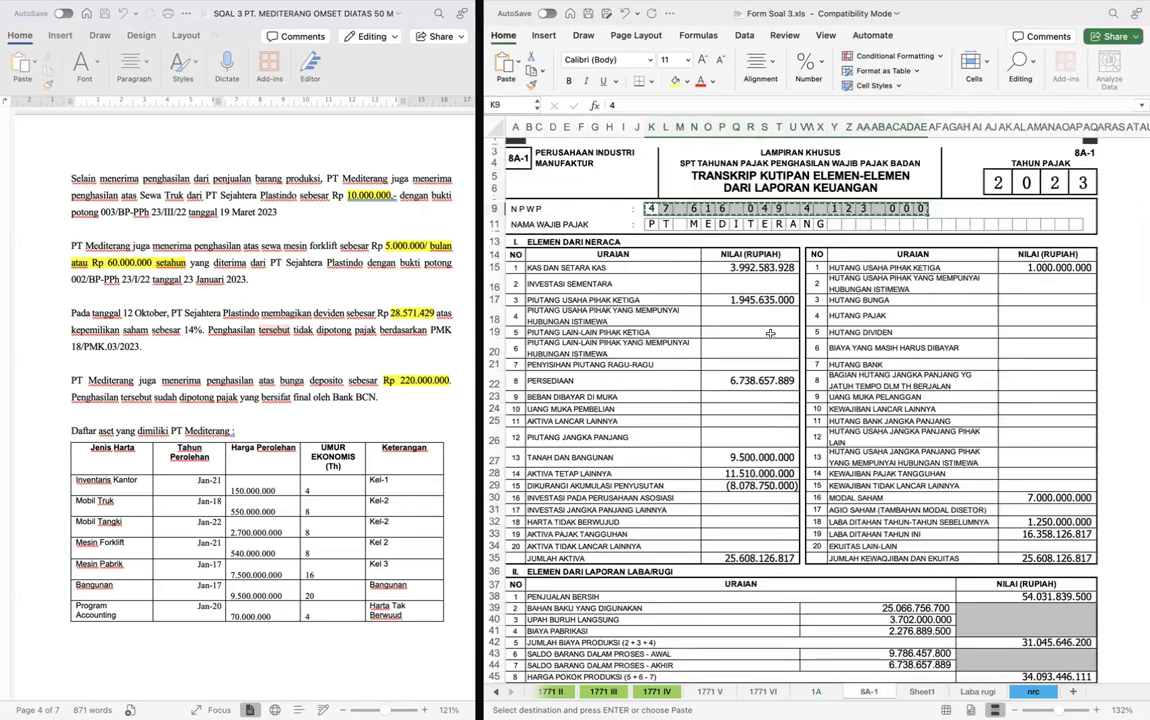
pyautogui.hotkey('ctrl', 'pagedown')
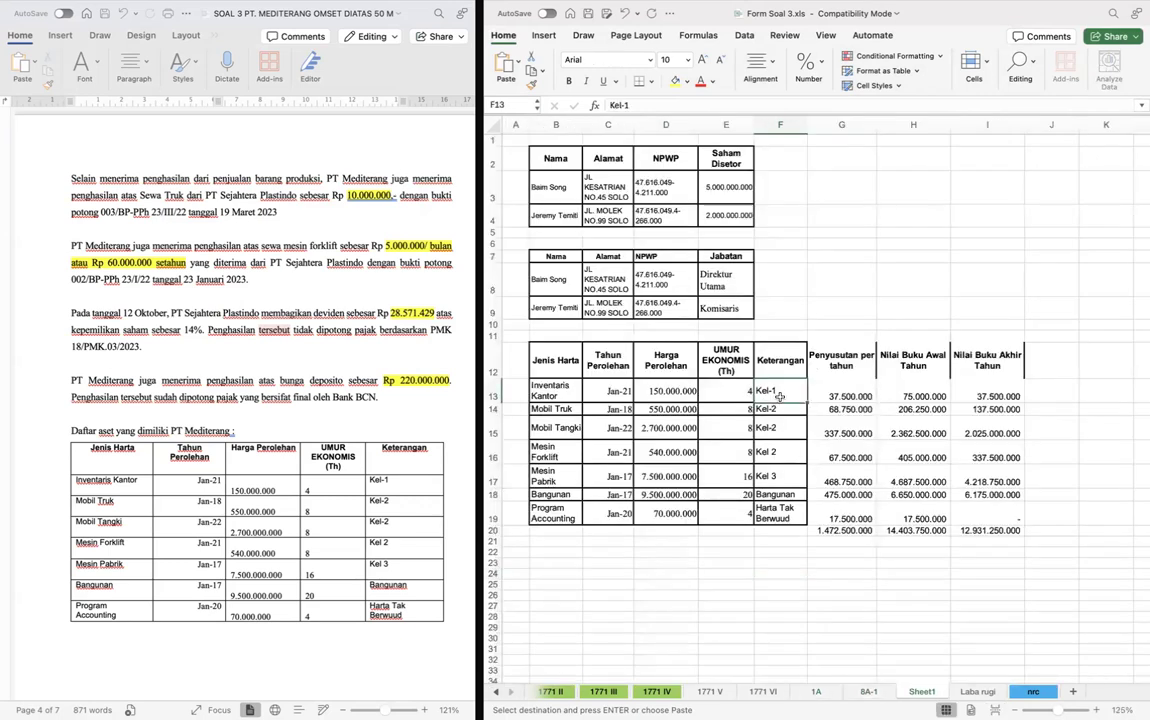
pyautogui.press('Left')
pyautogui.press('Left')
pyautogui.press('Left')
pyautogui.press('Left')
pyautogui.hotkey('ctrl', 'pageup')
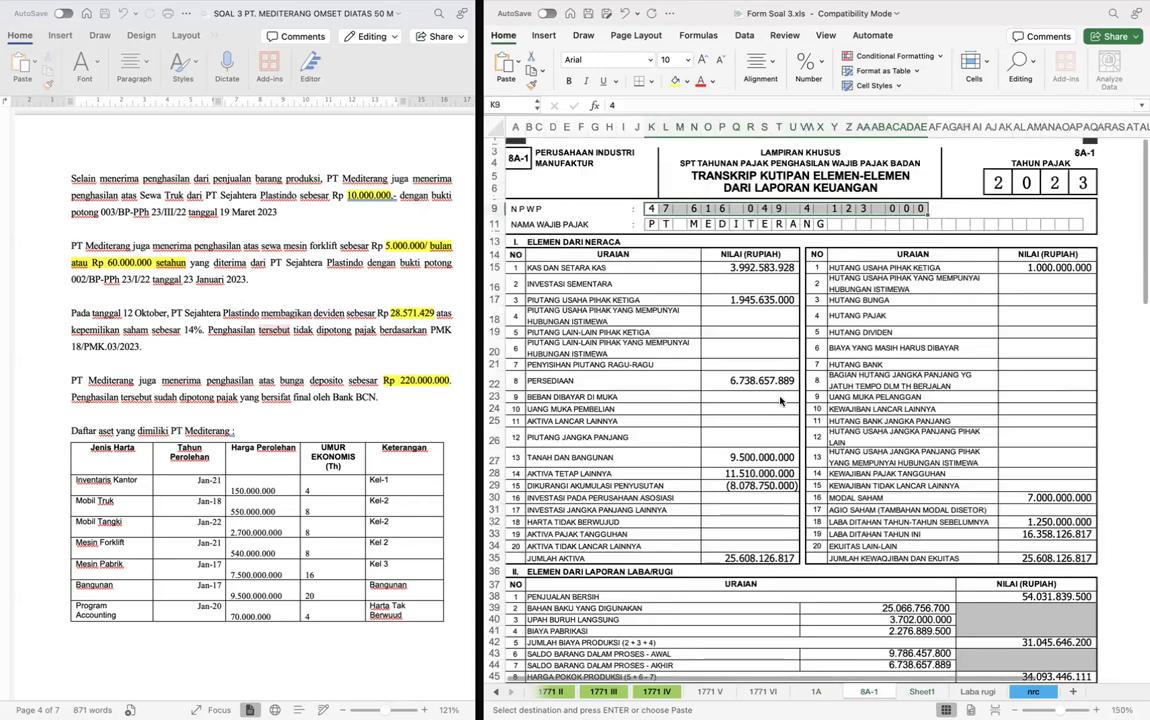
# - Merge cells B15:I15 under Kelompok 1 on form 1A to hold the asset name
pyautogui.hotkey('ctrl', 'pageup')
pyautogui.click(536, 302)
pyautogui.hotkey('shift', 'Right')
pyautogui.hotkey('shift', 'Right')
pyautogui.hotkey('shift', 'Right')
pyautogui.hotkey('shift', 'Right')
pyautogui.hotkey('shift', 'Right')
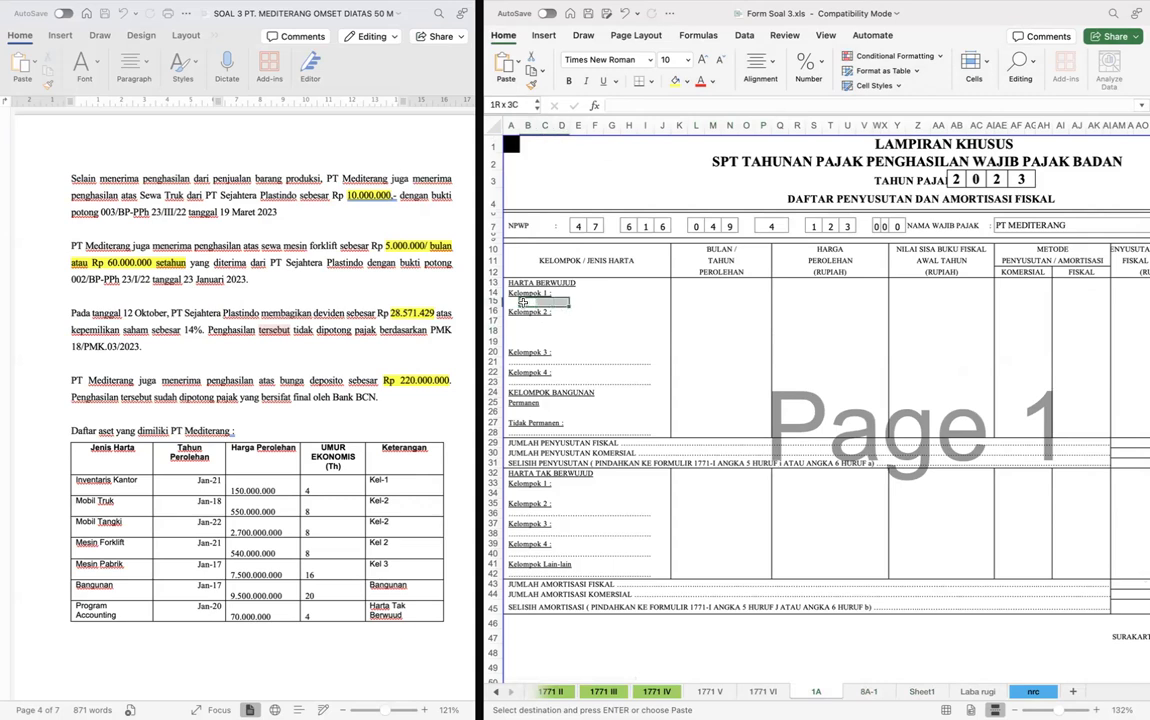
pyautogui.hotkey('shift', 'Right')
pyautogui.hotkey('shift', 'Right')
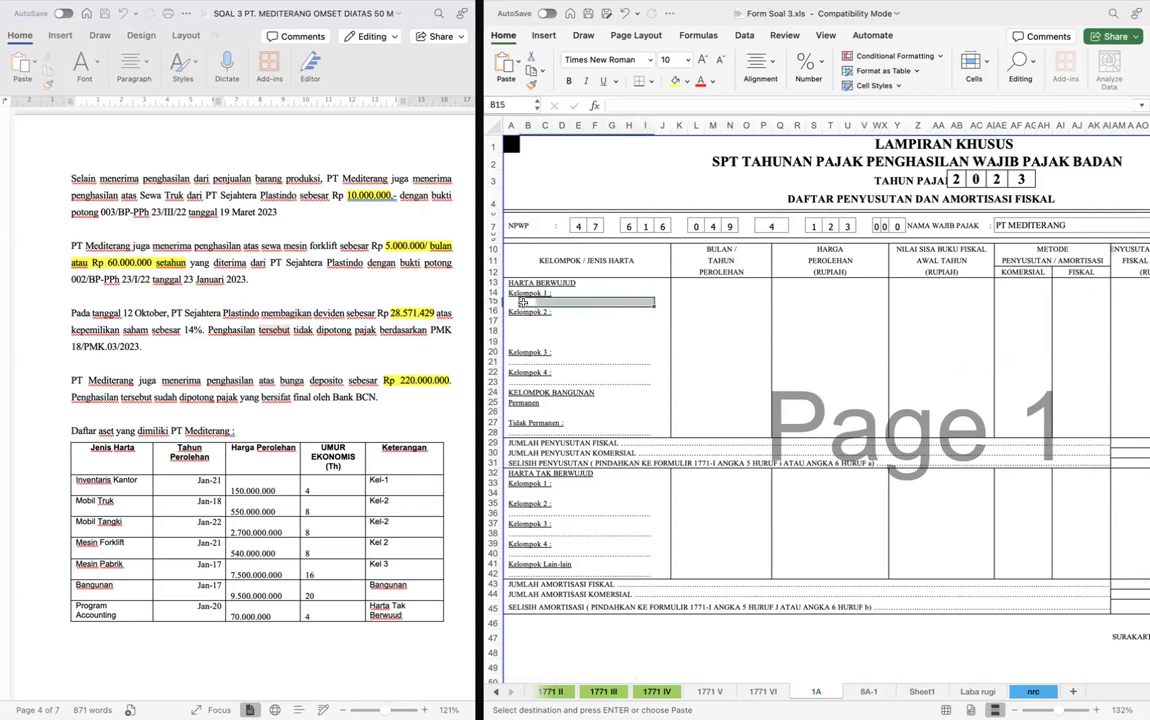
pyautogui.press('Return')
pyautogui.doubleClick(523, 302)
pyautogui.press('Escape')
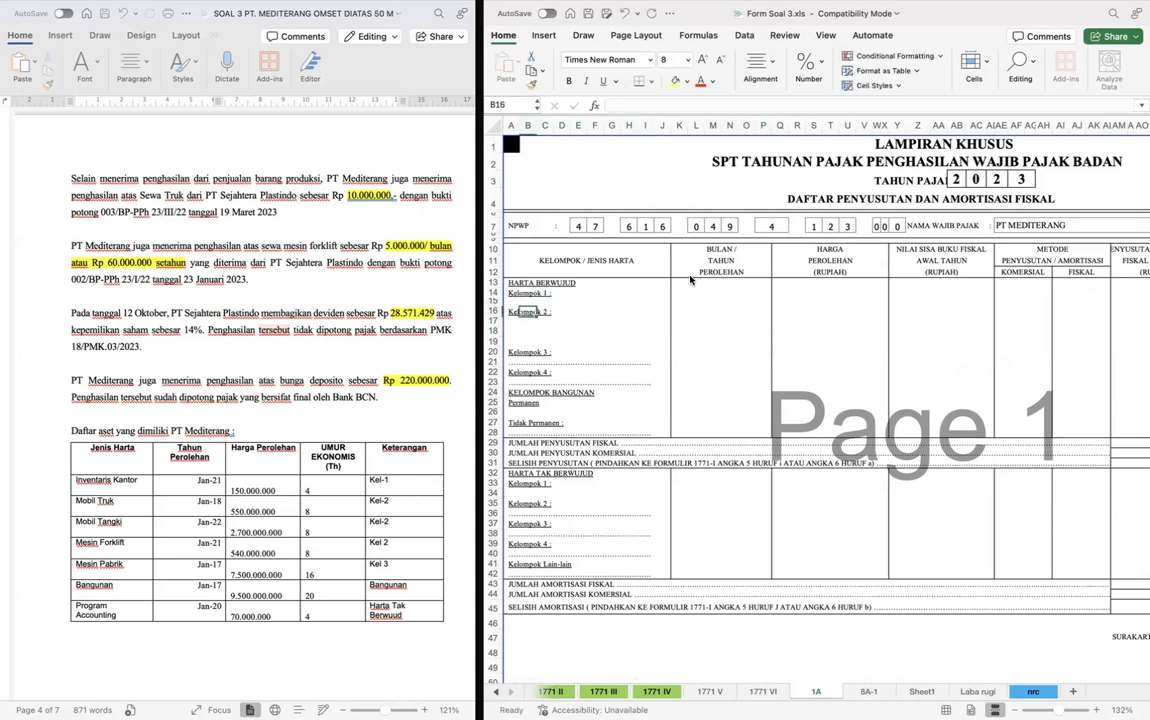
pyautogui.press('F2')
pyautogui.press('Escape')
# - Copy the asset name Inventaris Kantor from Sheet1 B13 into B15 under Kelompok 1 on form 1A
pyautogui.hotkey('ctrl', 'pagedown')
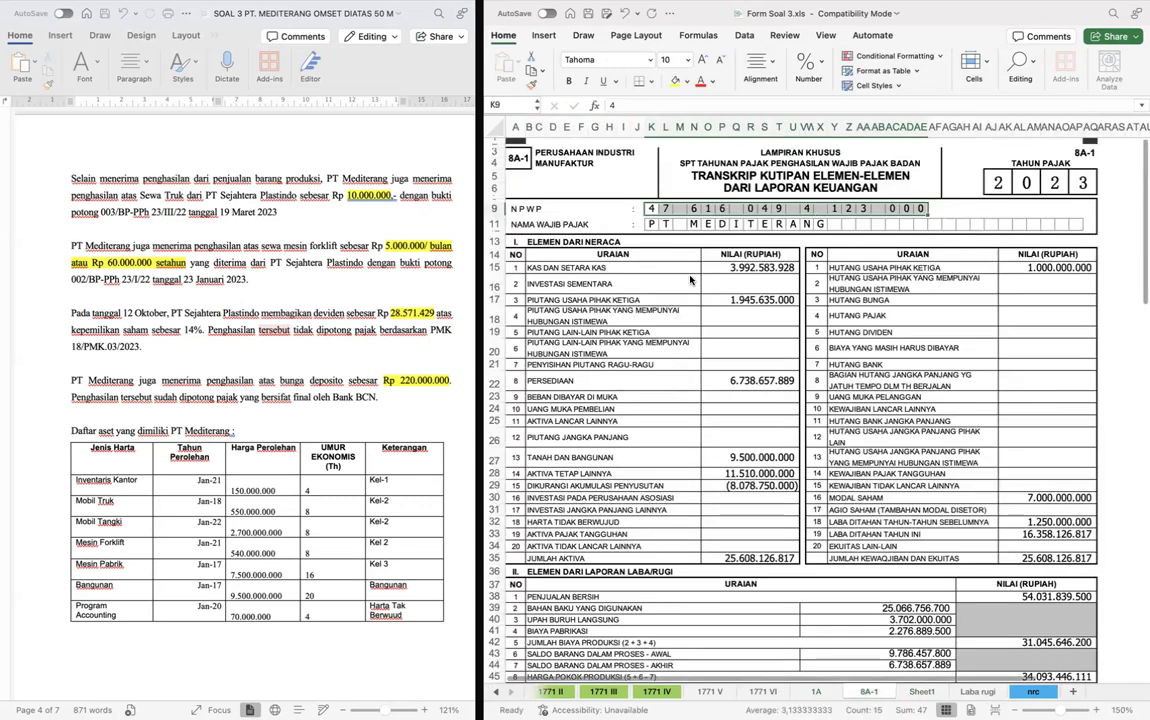
pyautogui.hotkey('ctrl', 'pagedown')
pyautogui.hotkey('ctrl', 'c')
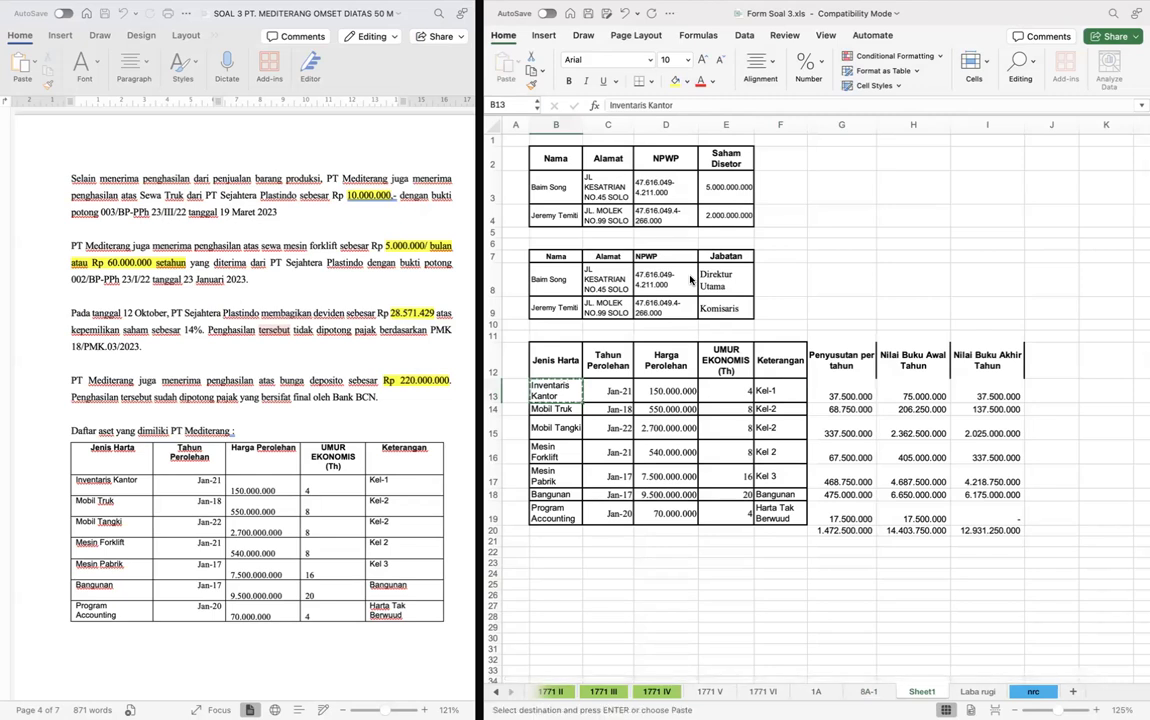
pyautogui.hotkey('ctrl', 'pageup')
pyautogui.hotkey('ctrl', 'pageup')
pyautogui.press('Up')
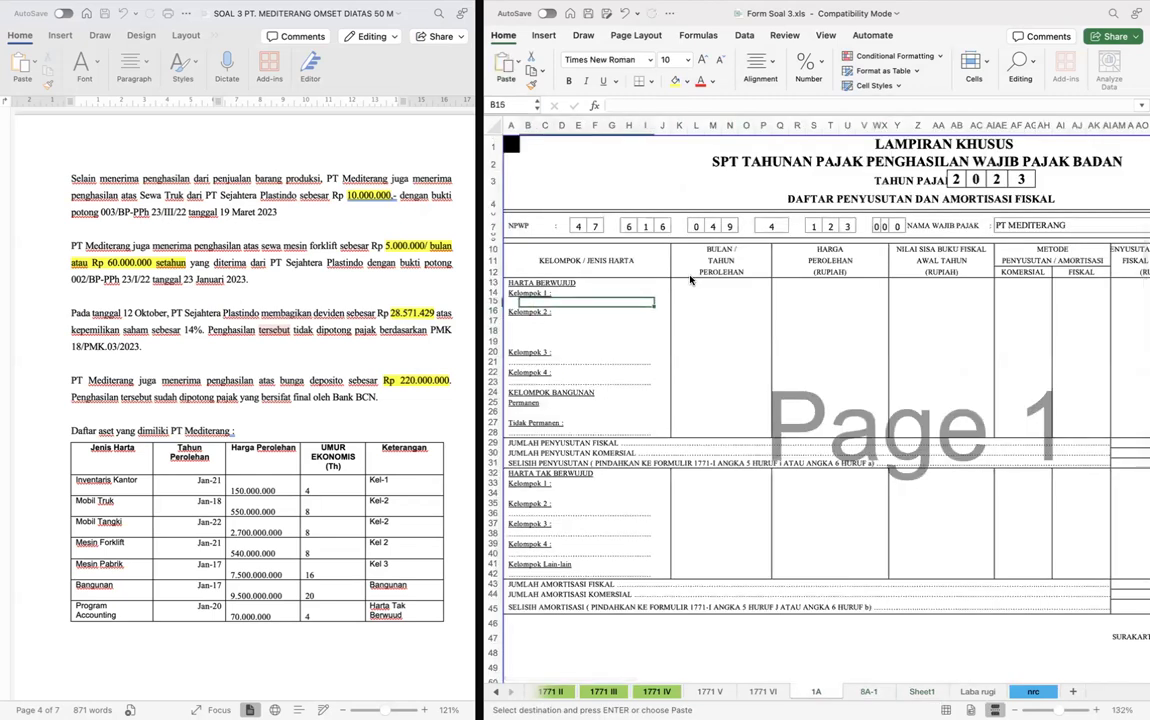
pyautogui.press('Return')
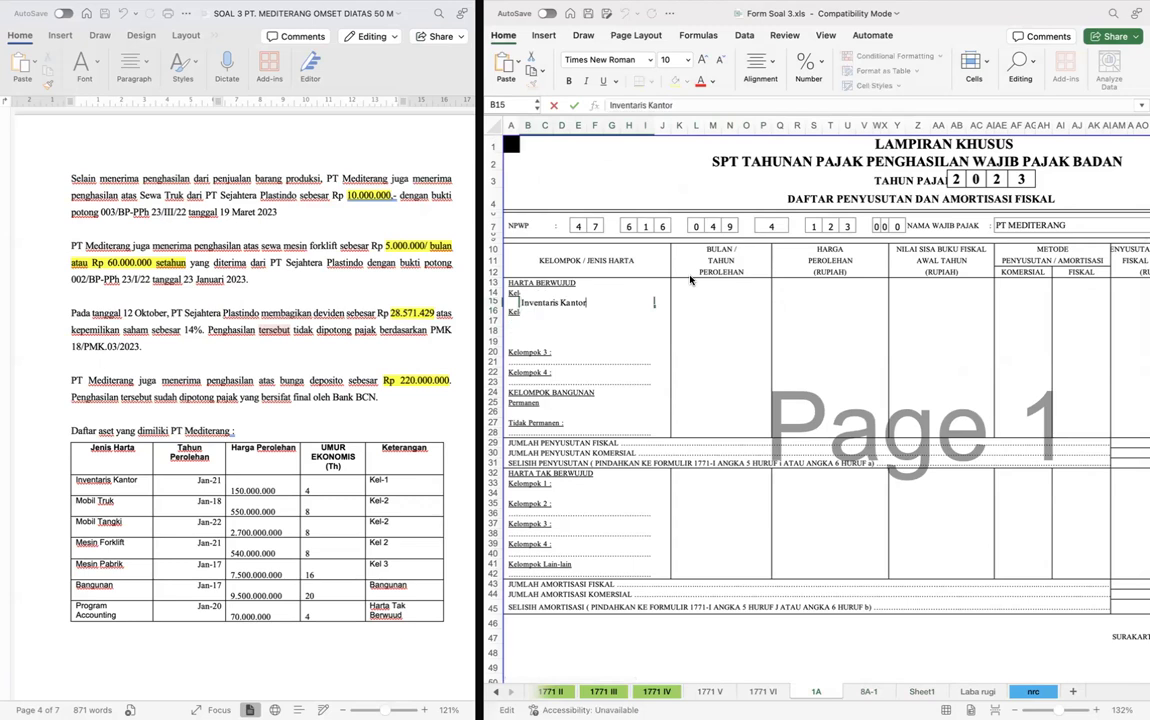
pyautogui.click(700, 301)
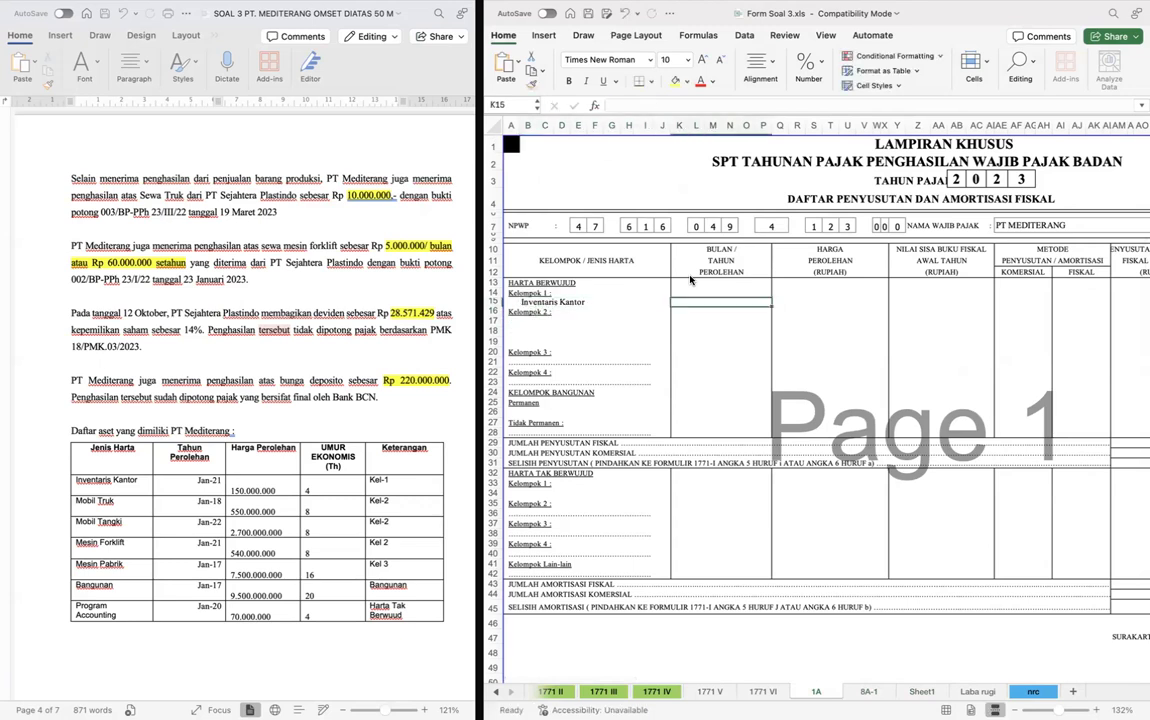
# - Enter 1/1/21 as the Inventaris Kantor acquisition date in K15 and 150000000 as its acquisition price in Q15
pyautogui.scroll(-3, 290, 452)
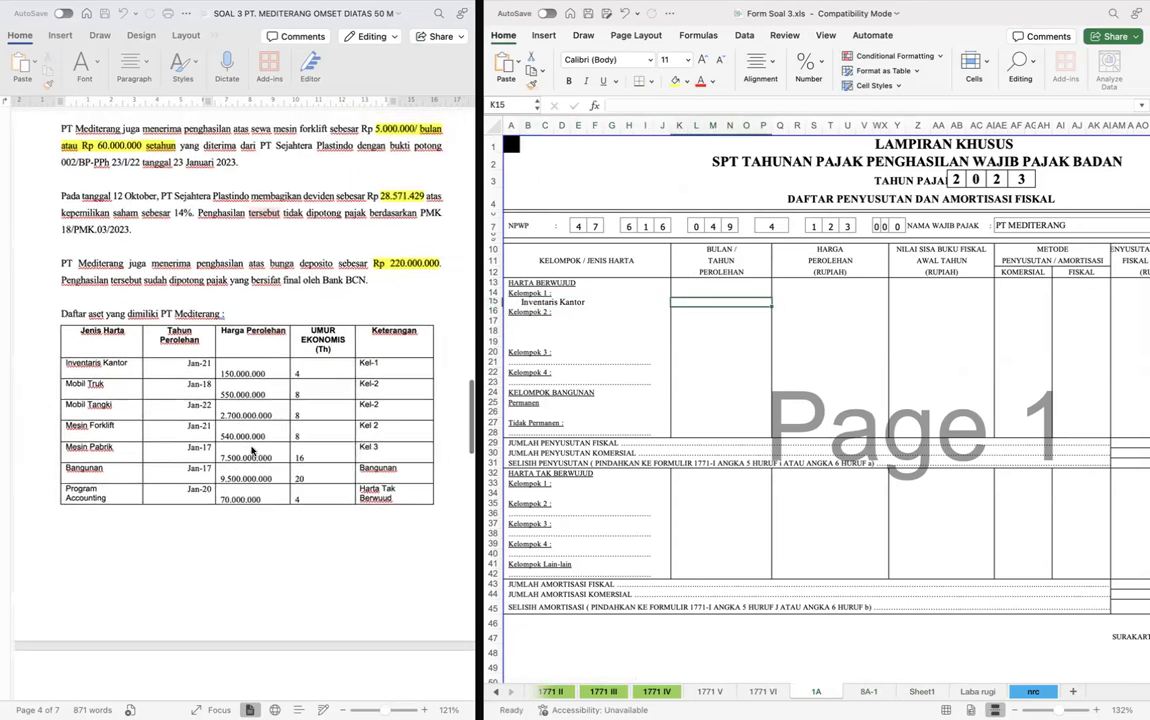
pyautogui.write('1/1/21')
pyautogui.press('Return')
pyautogui.press('Up')
pyautogui.press('Right')
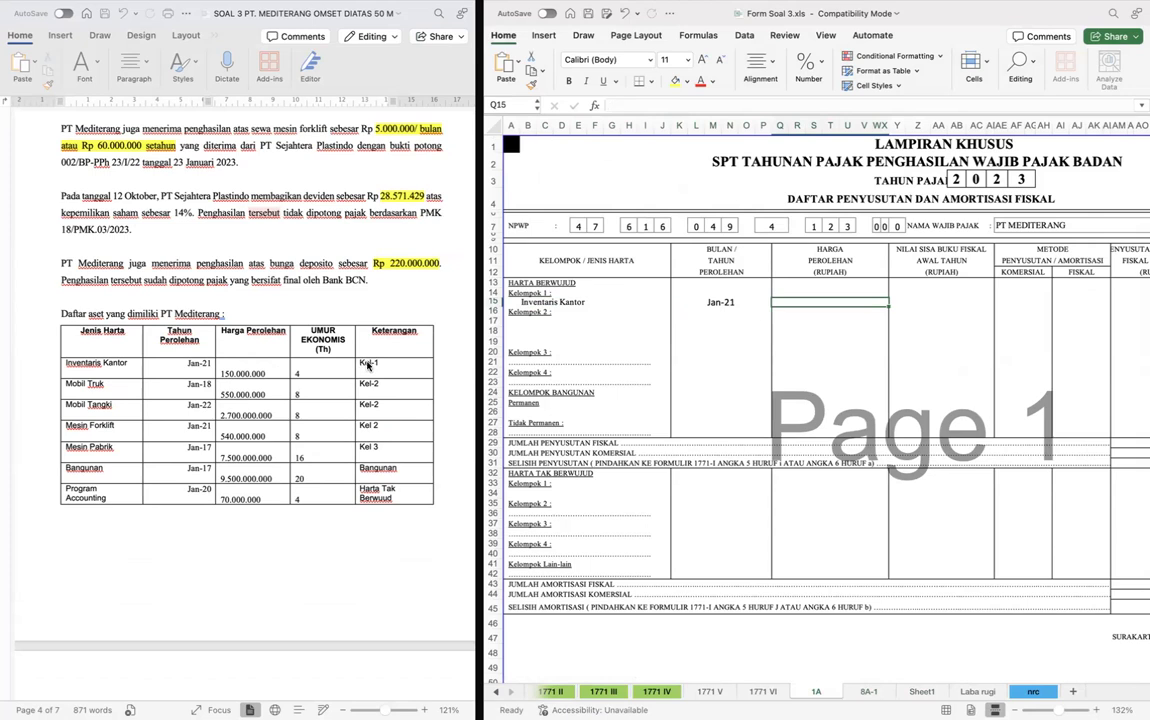
pyautogui.write('150')
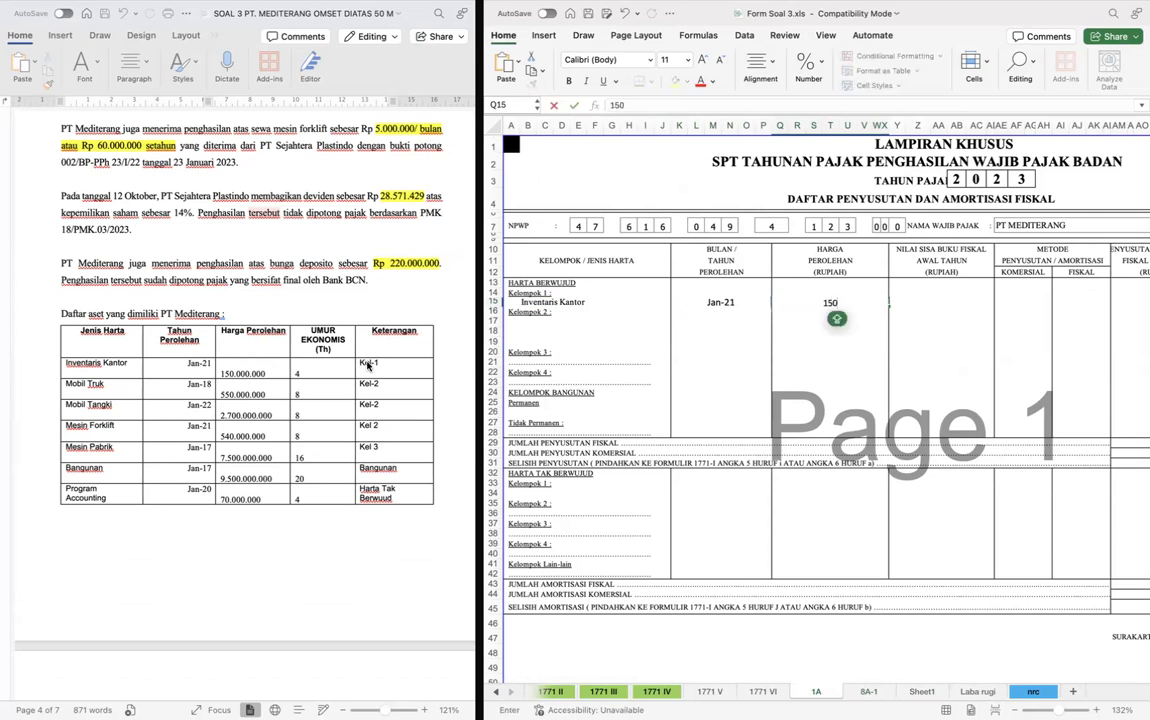
pyautogui.write('000000')
pyautogui.press('Return')
pyautogui.press('Up')
pyautogui.press('Right')
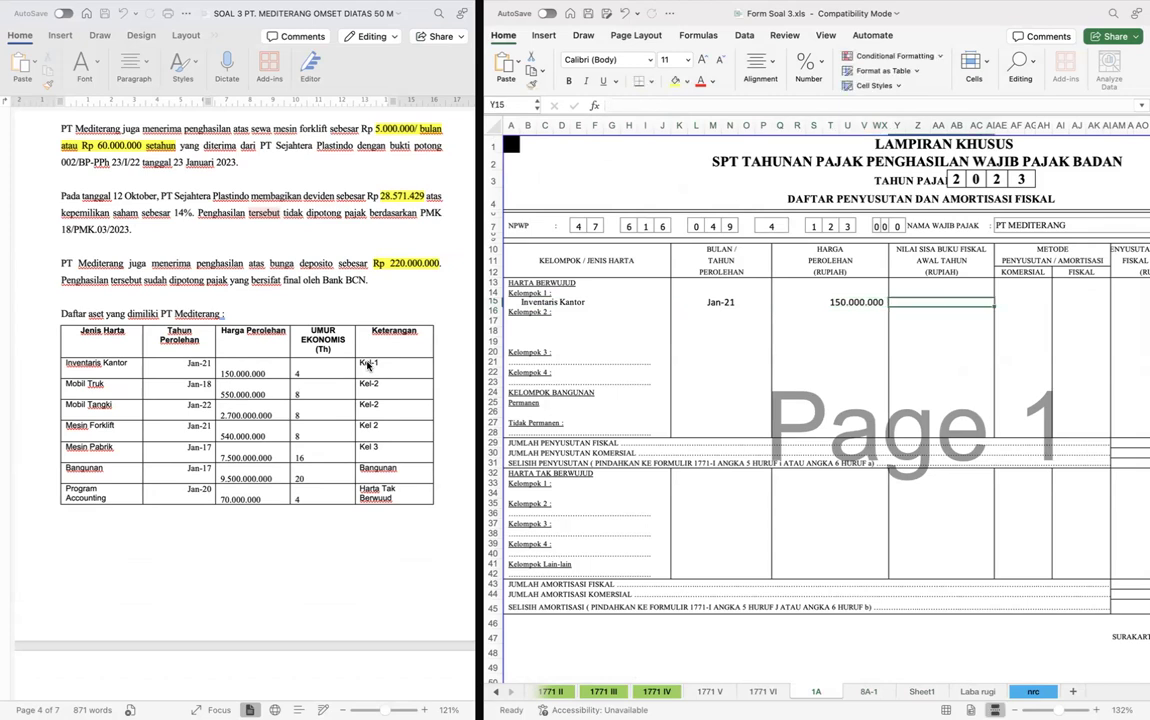
# - Link the Inventaris Kantor opening fiscal book value in Y15 to Sheet1 cell H13
pyautogui.write('=')
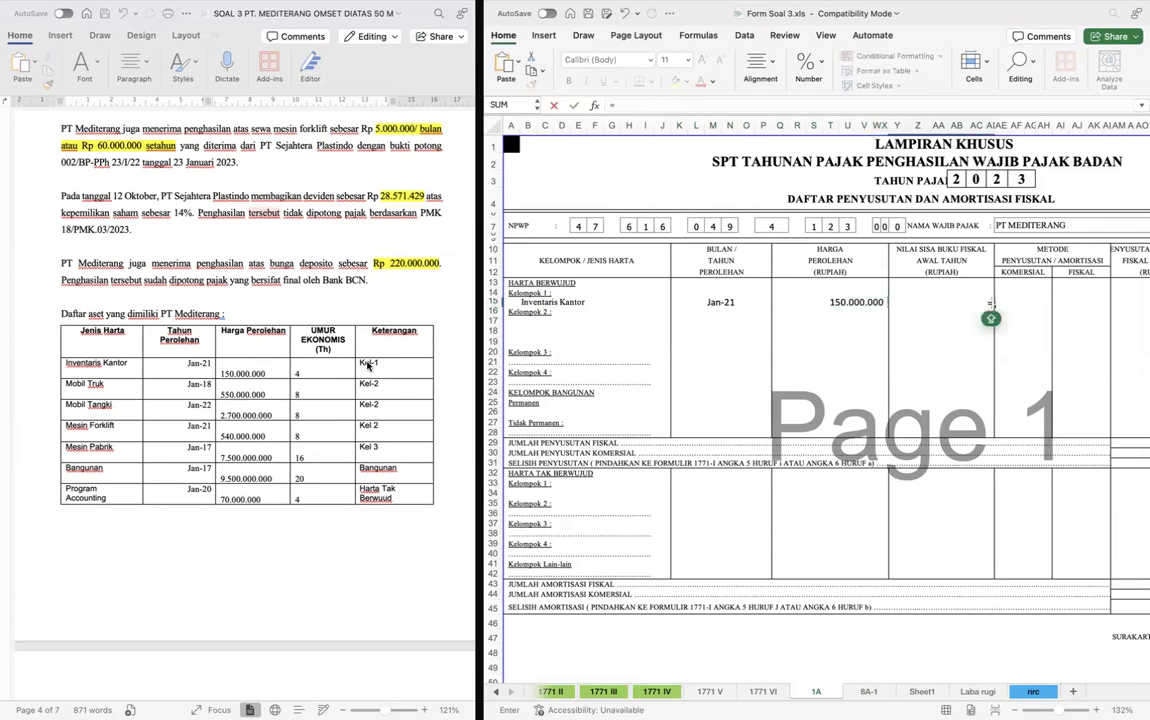
pyautogui.hotkey('ctrl', 'pagedown')
pyautogui.hotkey('ctrl', 'pagedown')
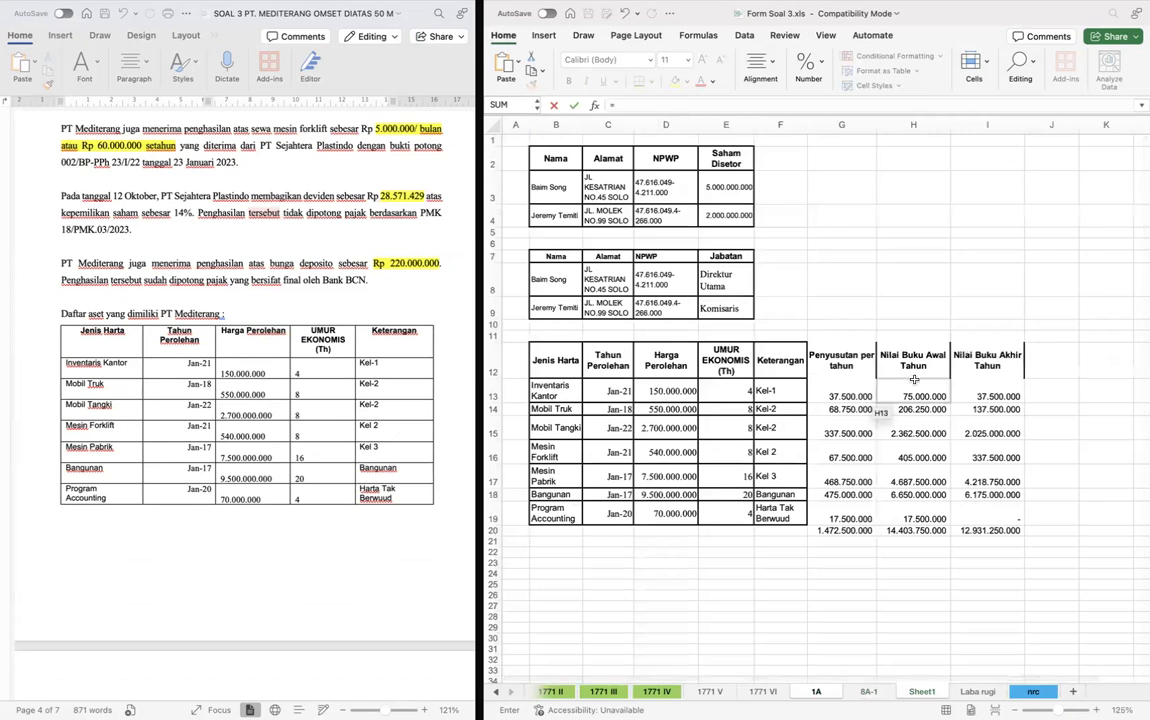
pyautogui.click(927, 394)
pyautogui.press('Tab')
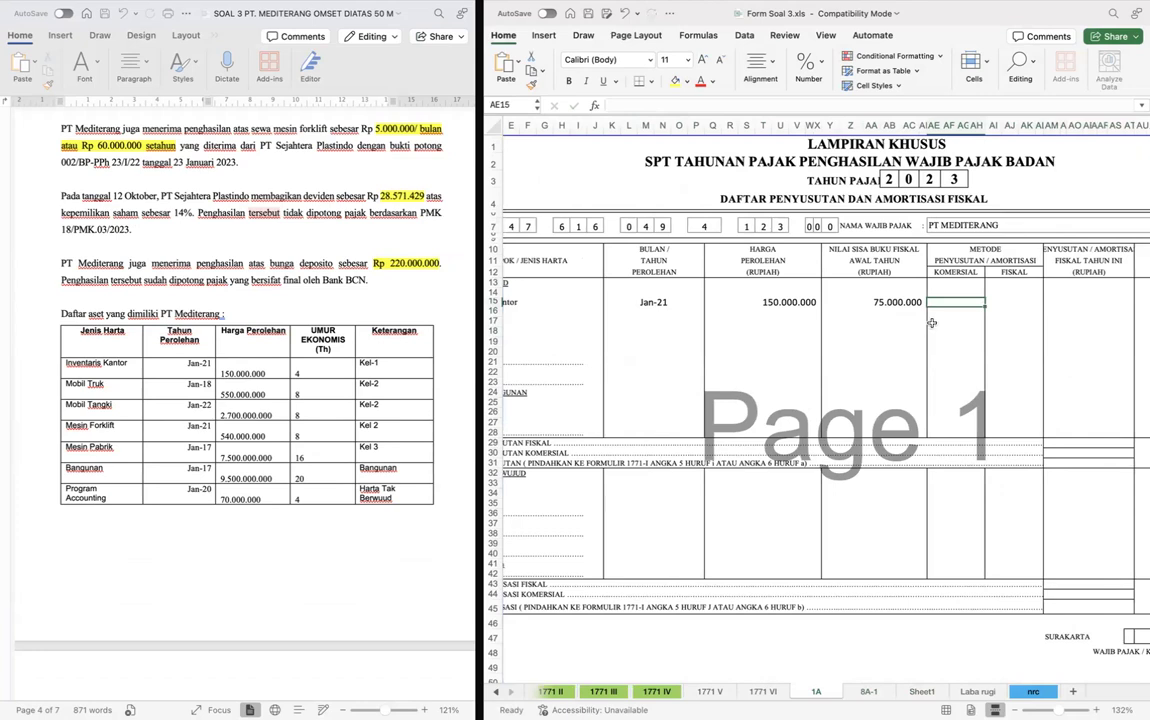
# - Enter GL as both the Komersial and Fiskal depreciation method for Inventaris Kantor in AE15 and AI15
pyautogui.write('GL')
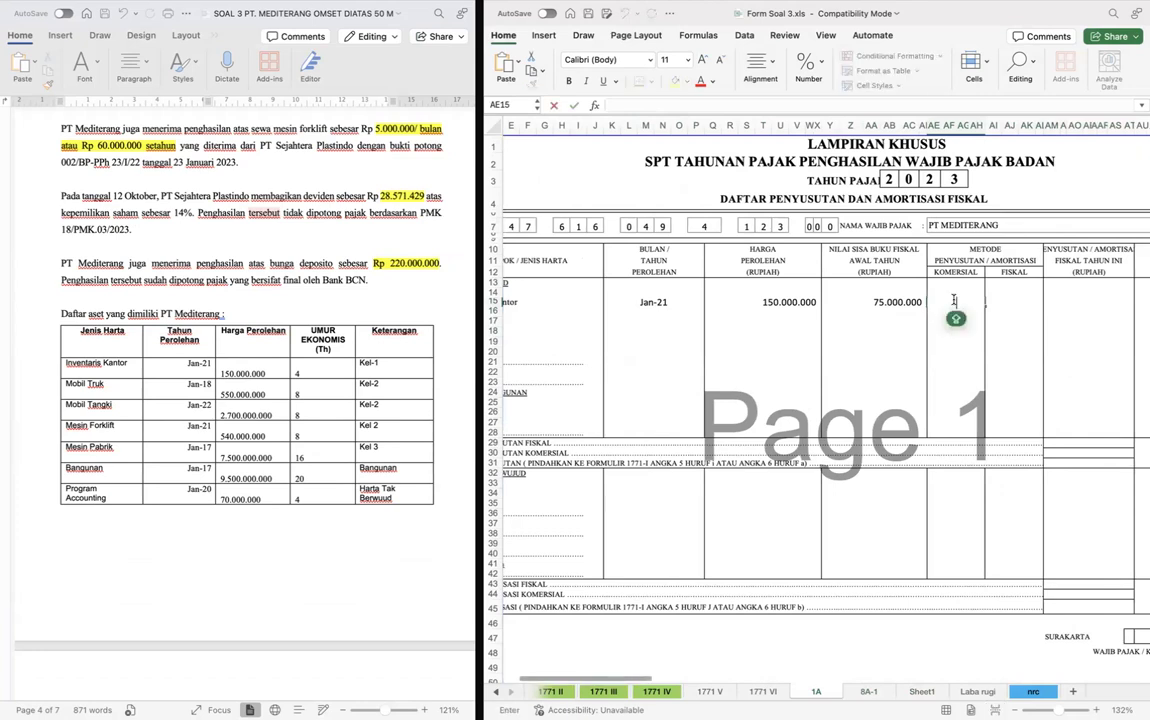
pyautogui.press('super+c')
pyautogui.press('Right')
pyautogui.press('super+v')
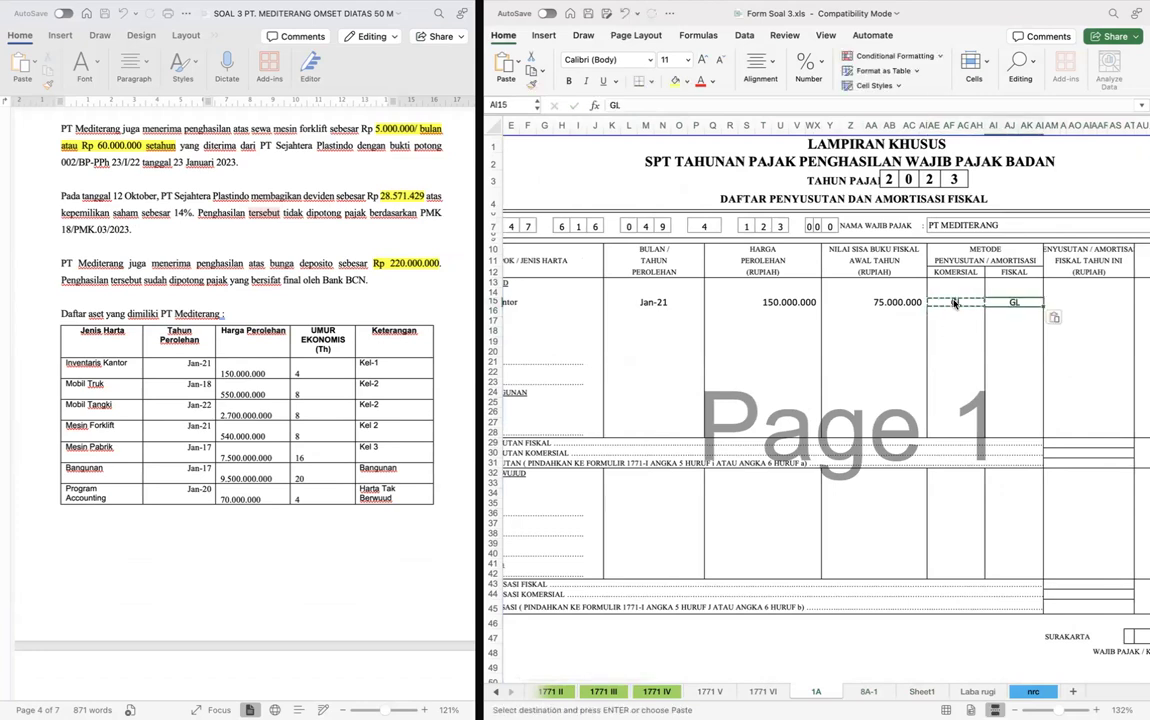
# - Set this year's fiscal depreciation for Inventaris Kantor in AM15 to =Sheet1!G13
pyautogui.press('Right')
pyautogui.press('Right')
pyautogui.press('Left')
pyautogui.write('=')
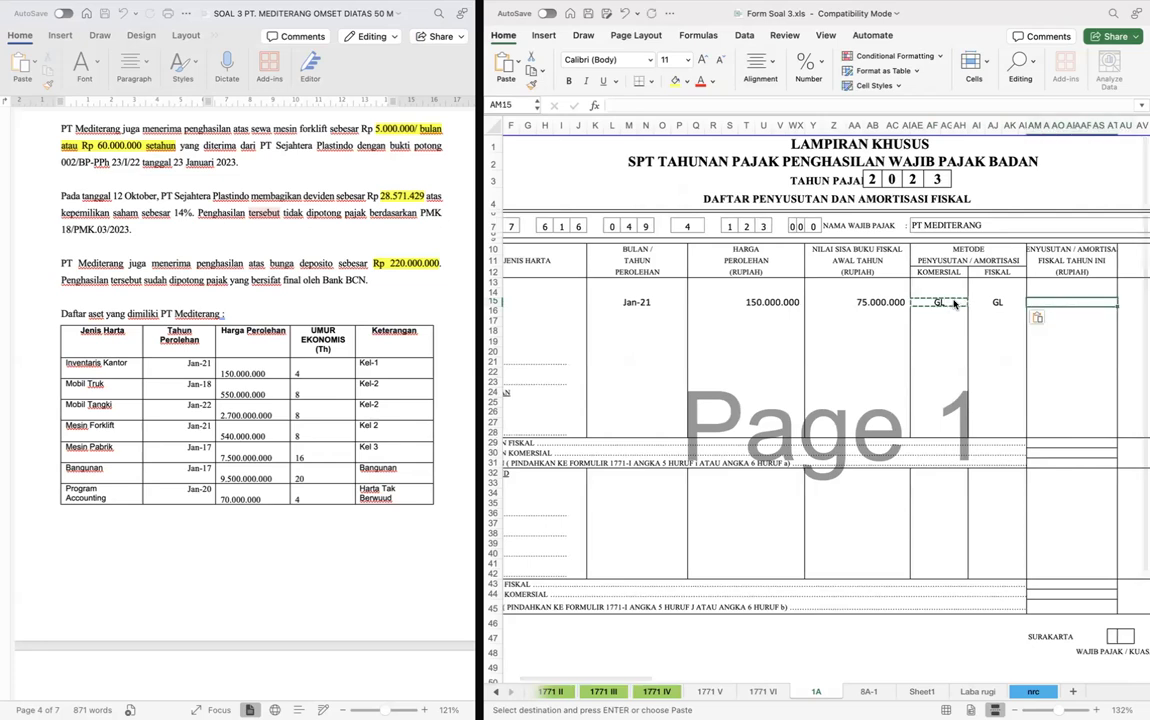
pyautogui.hotkey('ctrl', 'pagedown')
pyautogui.hotkey('ctrl', 'pagedown')
pyautogui.click(841, 396)
pyautogui.press('Return')
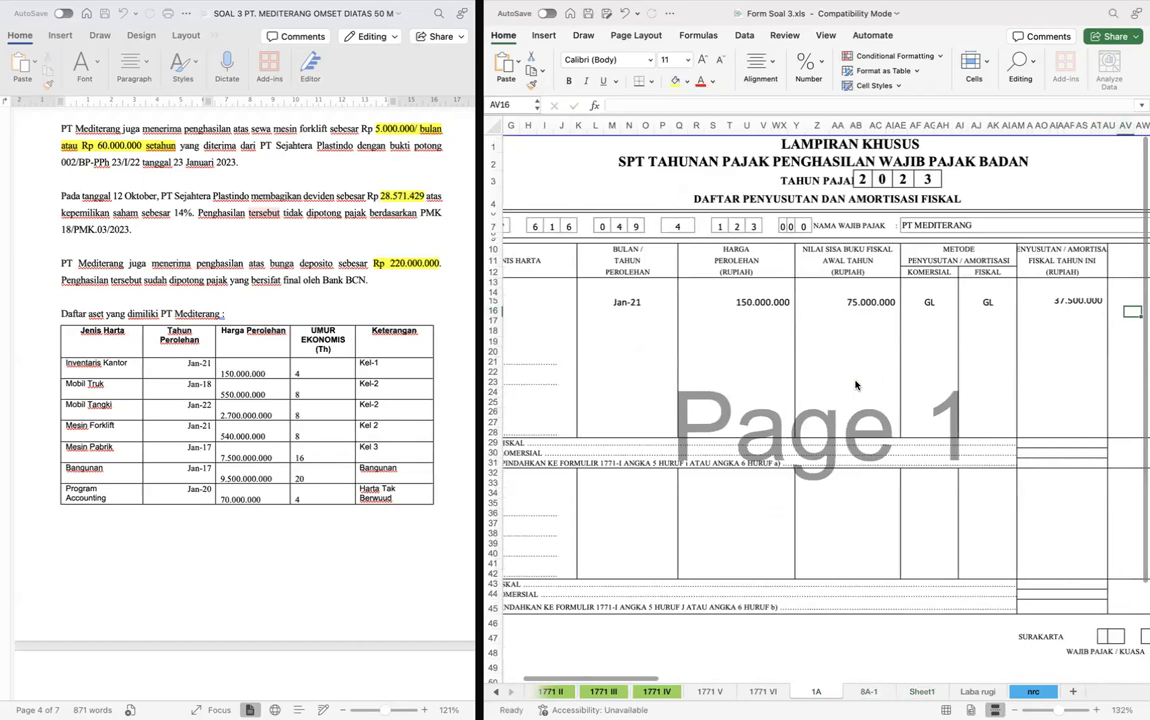
pyautogui.press('Up')
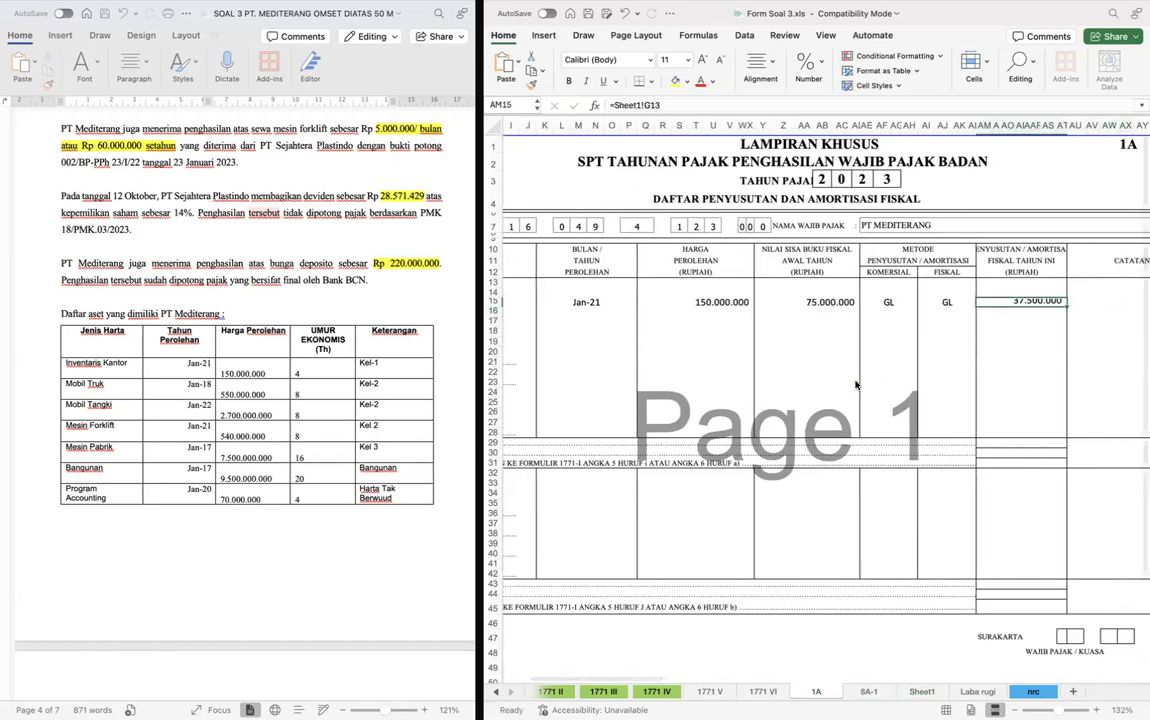
# - Increase the height of row 15 so its depreciation figure fits fully in the cell
pyautogui.moveTo(497, 306); pyautogui.dragTo(497, 311)
pyautogui.click(1107, 305)
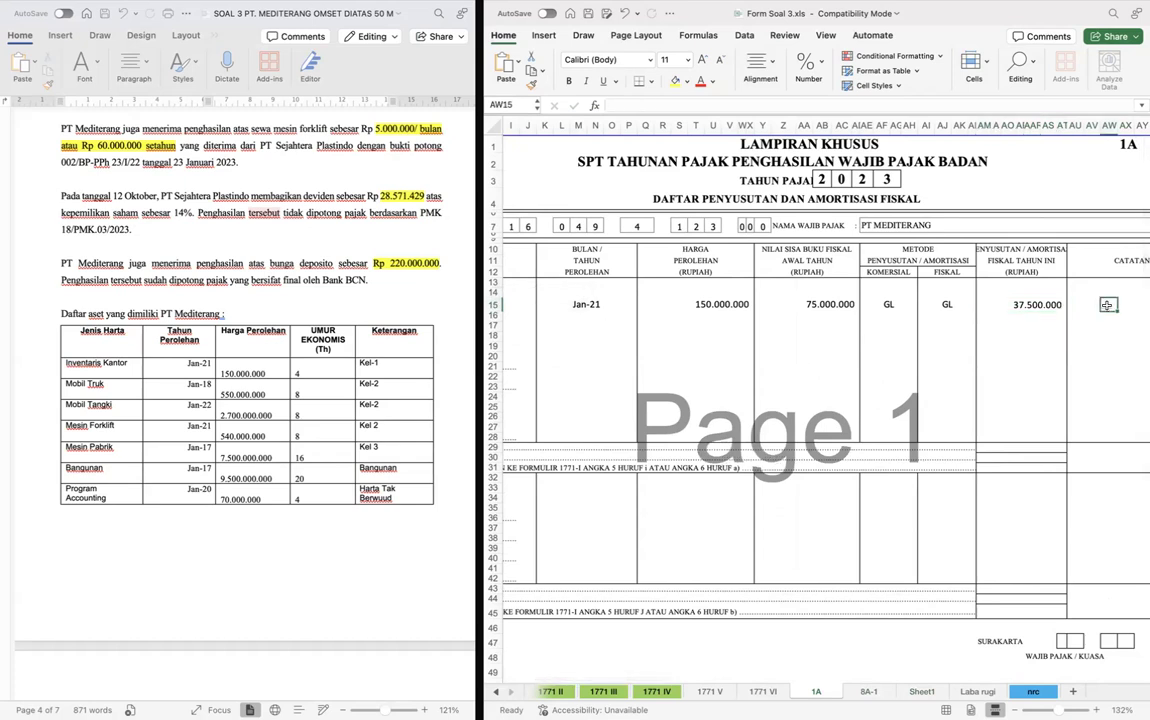
pyautogui.hscroll(-1, 1107, 305)
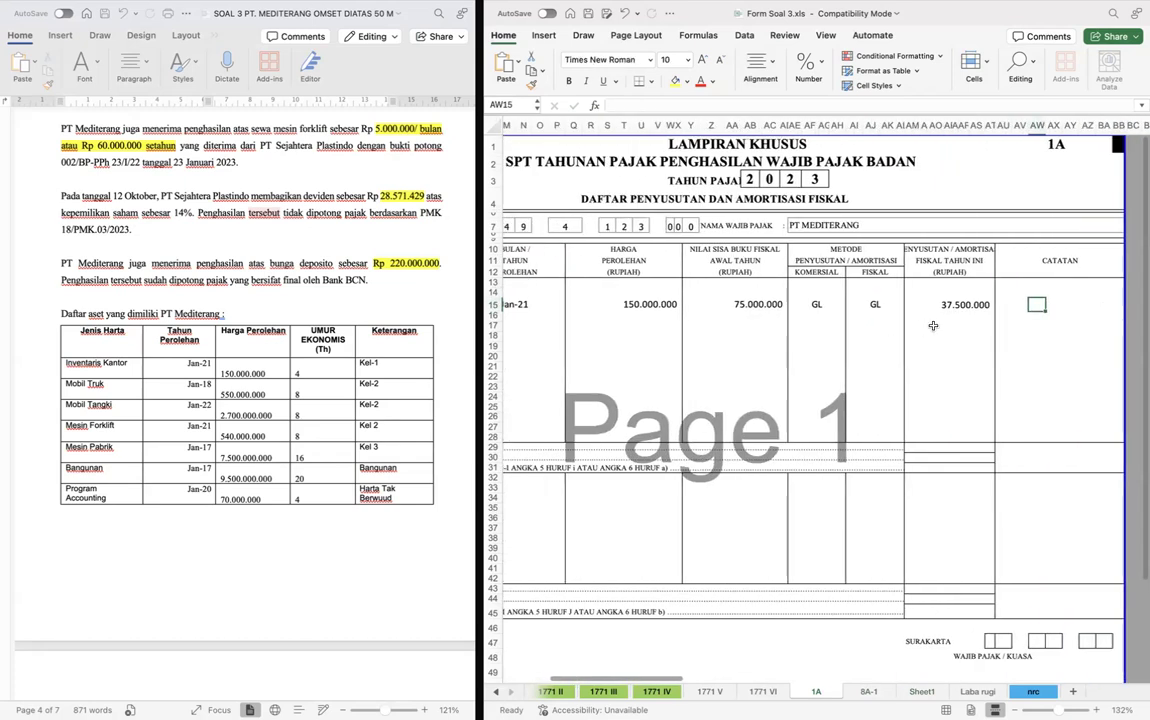
pyautogui.click(932, 326)
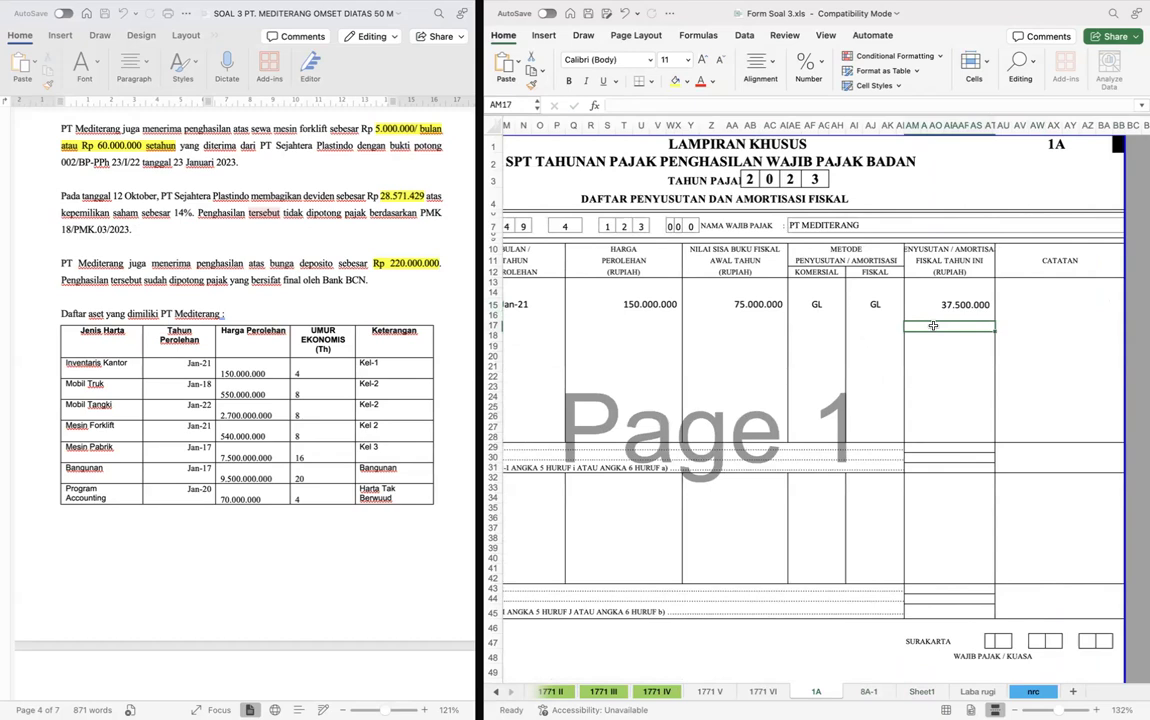
# - Try to copy the Mobil Truk, Mobil Tangki and Mesin Forklift names from Sheet1 into A17 under Kelompok 2 on form 1A
pyautogui.hscroll(-5, 760, 330)
pyautogui.click(540, 336)
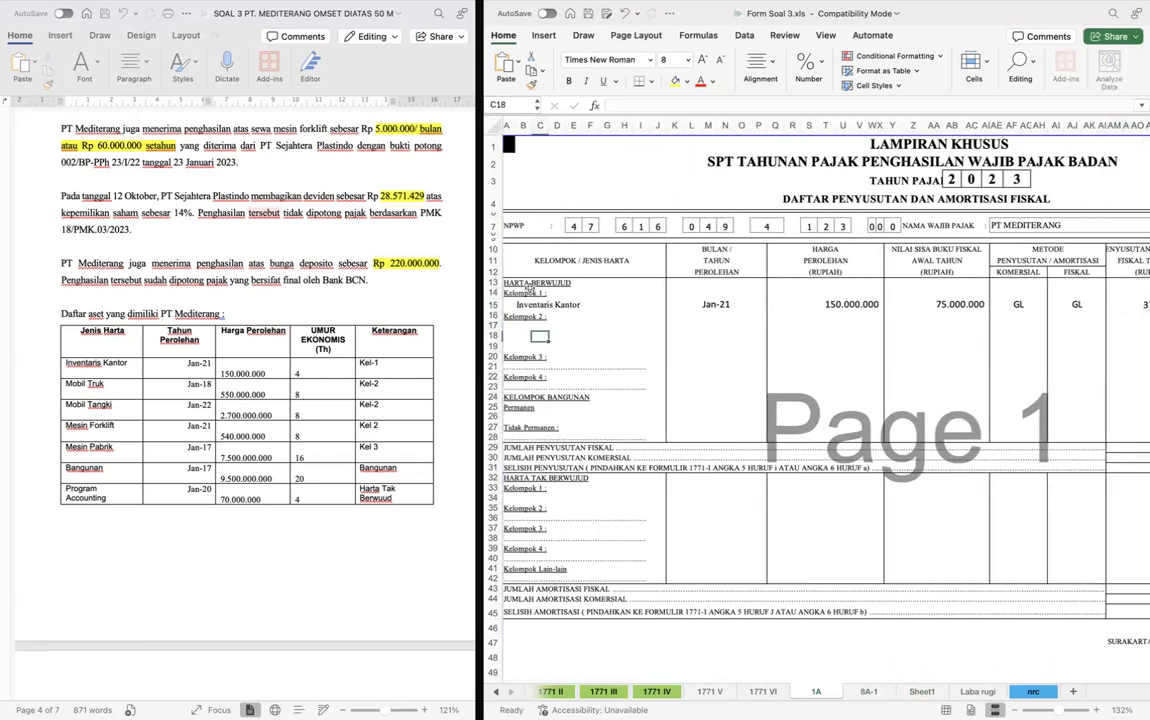
pyautogui.press('Up')
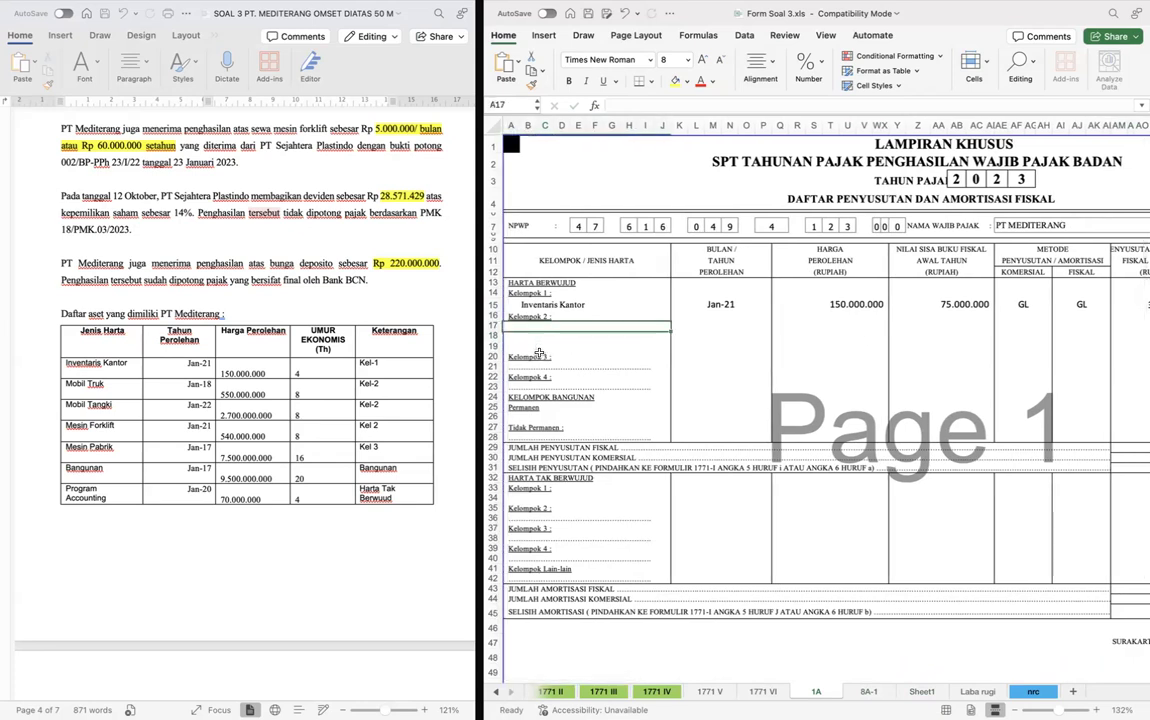
pyautogui.hotkey('ctrl', 'pagedown')
pyautogui.hotkey('ctrl', 'pagedown')
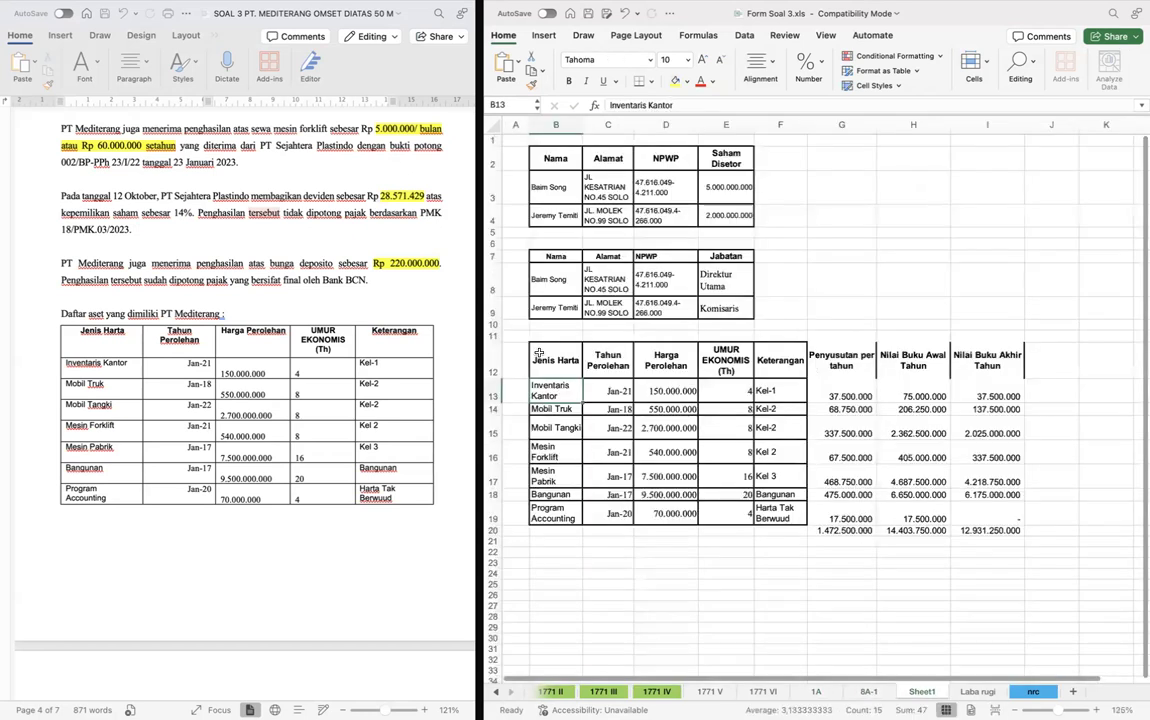
pyautogui.press('Down')
pyautogui.press('Down')
pyautogui.press('super+c')
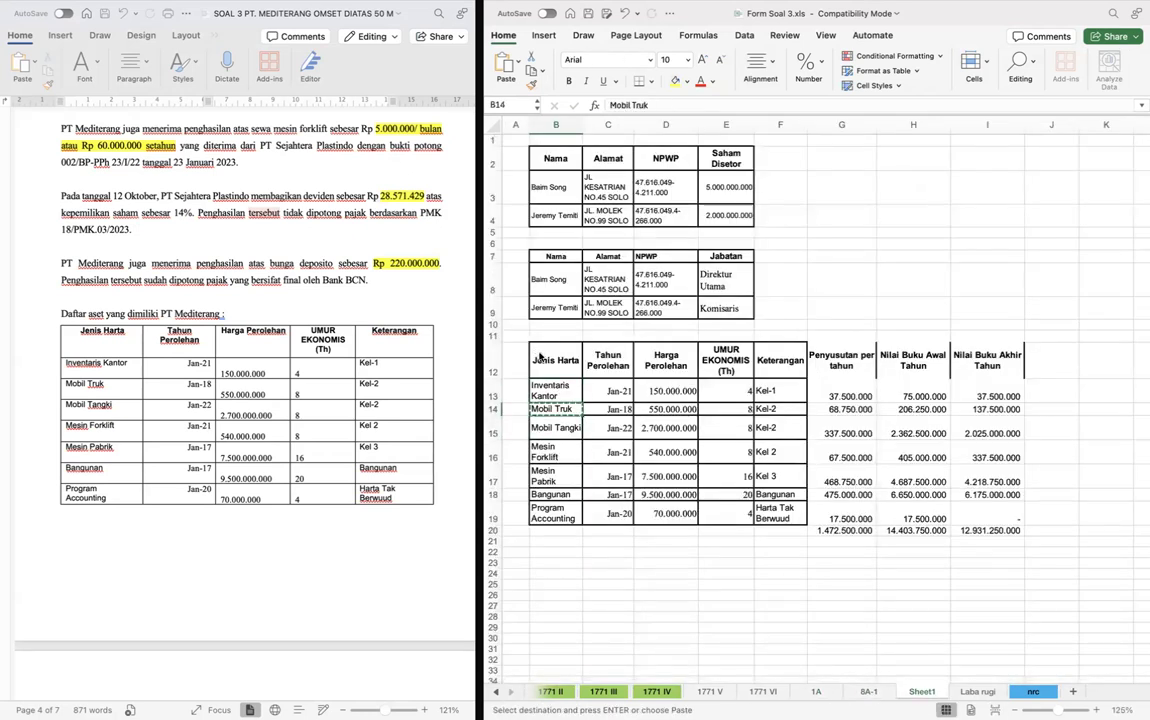
pyautogui.hotkey('shift', 'Down')
pyautogui.hotkey('shift', 'Down')
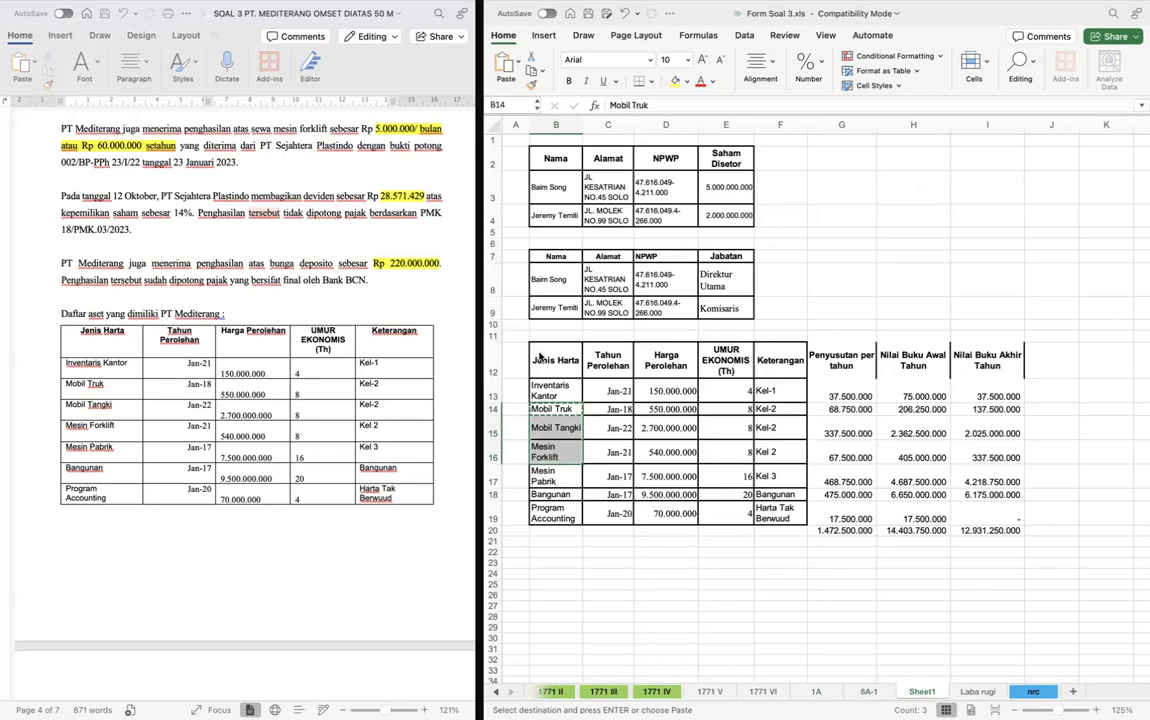
pyautogui.hotkey('ctrl', 'pageup')
pyautogui.hotkey('ctrl', 'pageup')
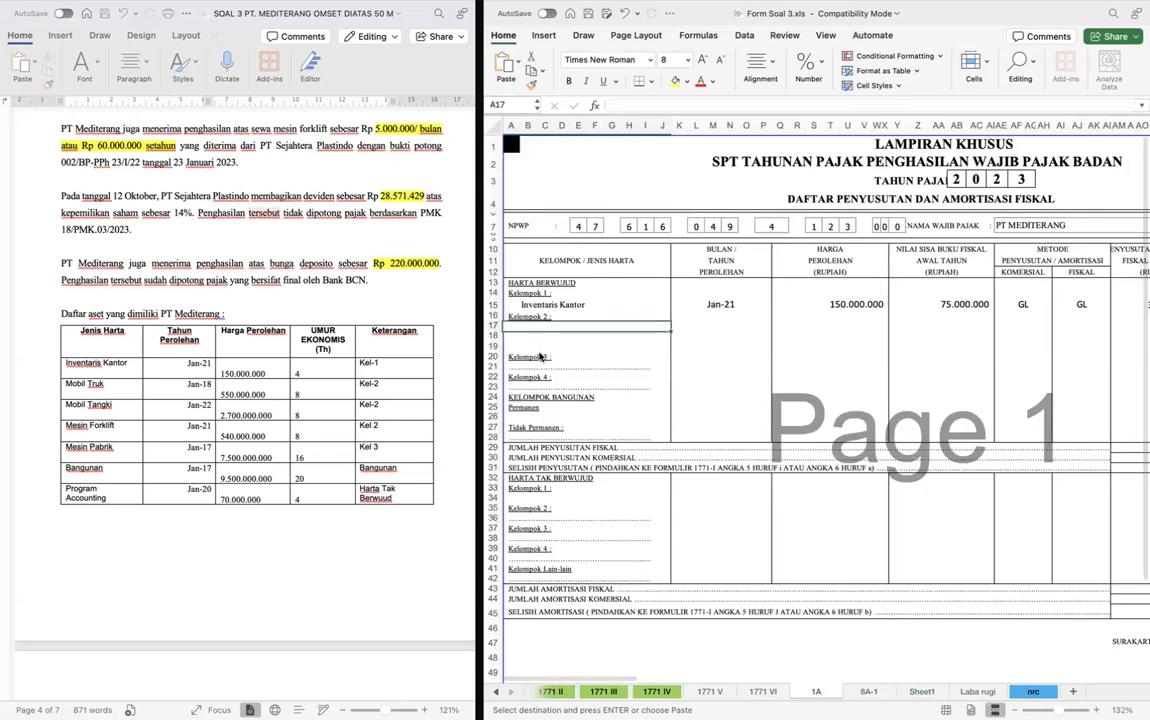
pyautogui.press('super+v')
pyautogui.press('super+z')
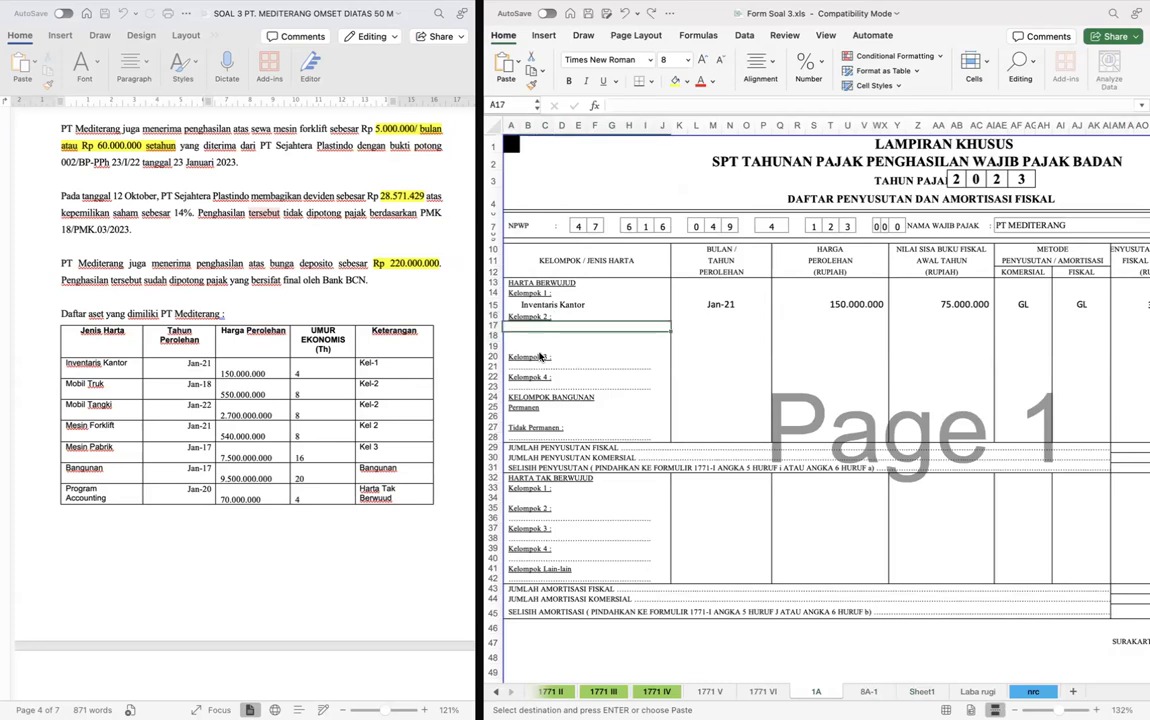
pyautogui.press('Escape')
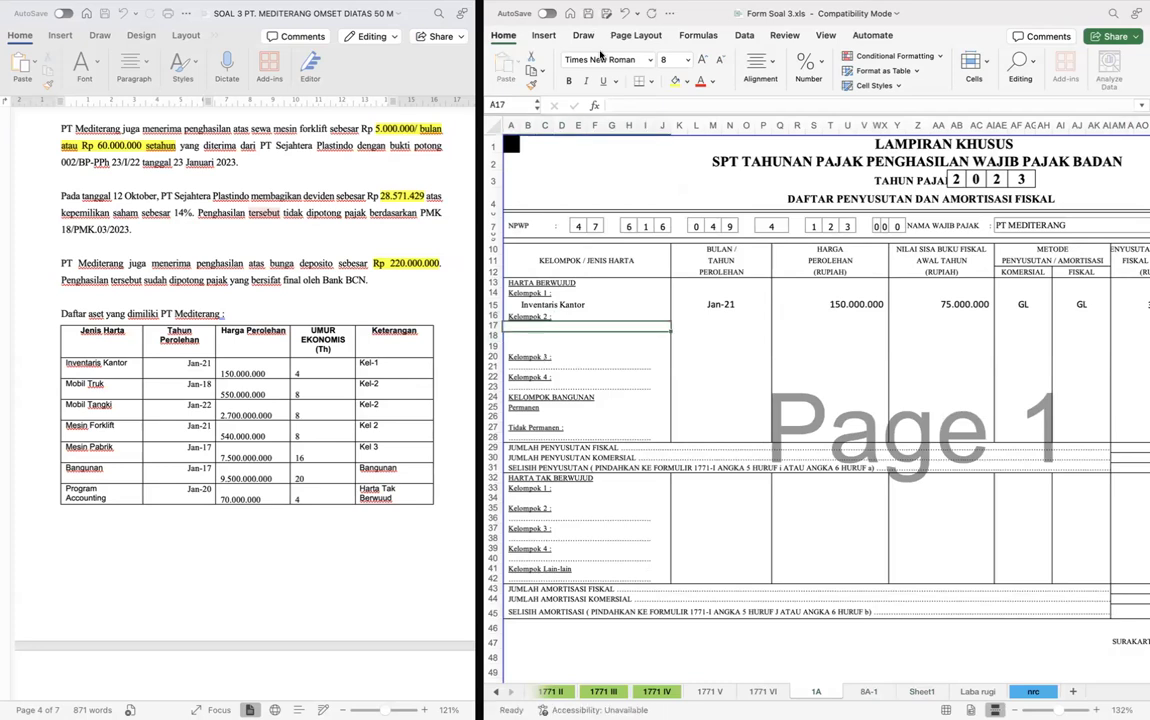
# - Enter the Kelompok 2 assets MOBIL TRUK, MOBIL TANGKI and MESIN FORKLIFT in A17 to A19
pyautogui.write('MO')
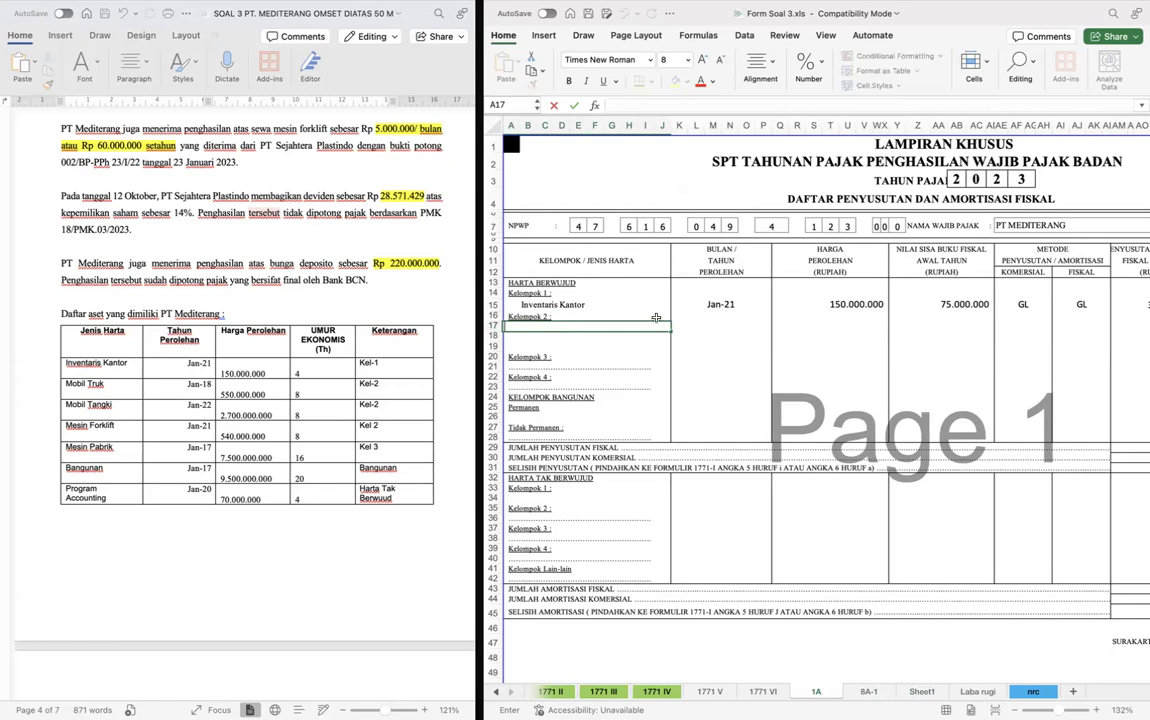
pyautogui.write('BIL TRUK')
pyautogui.press('Return')
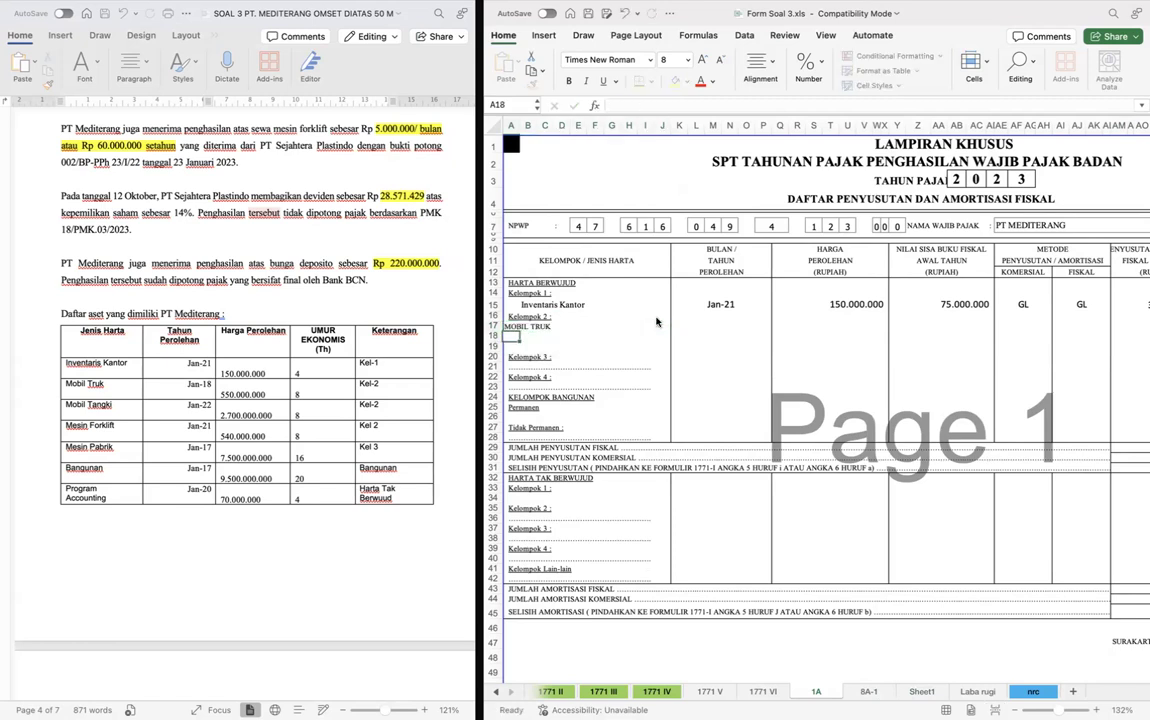
pyautogui.write('MOBIL ')
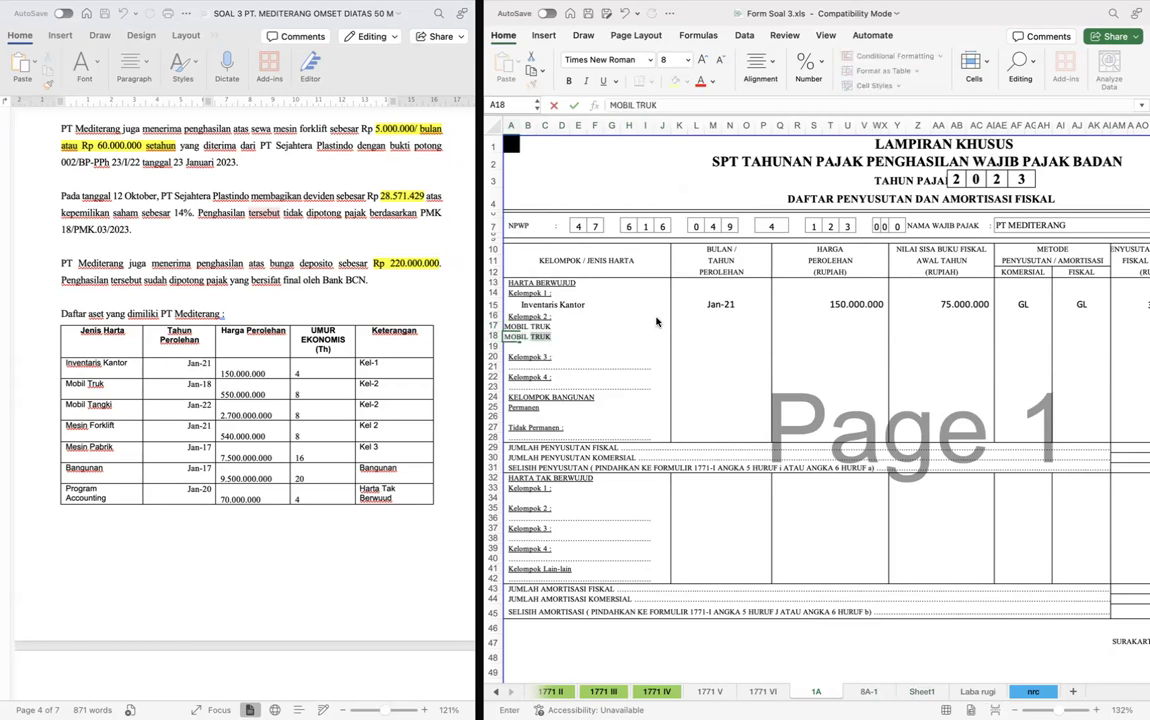
pyautogui.write('TANGKI')
pyautogui.press('Return')
pyautogui.write('MESIN FORKLIFT')
pyautogui.click(657, 324)
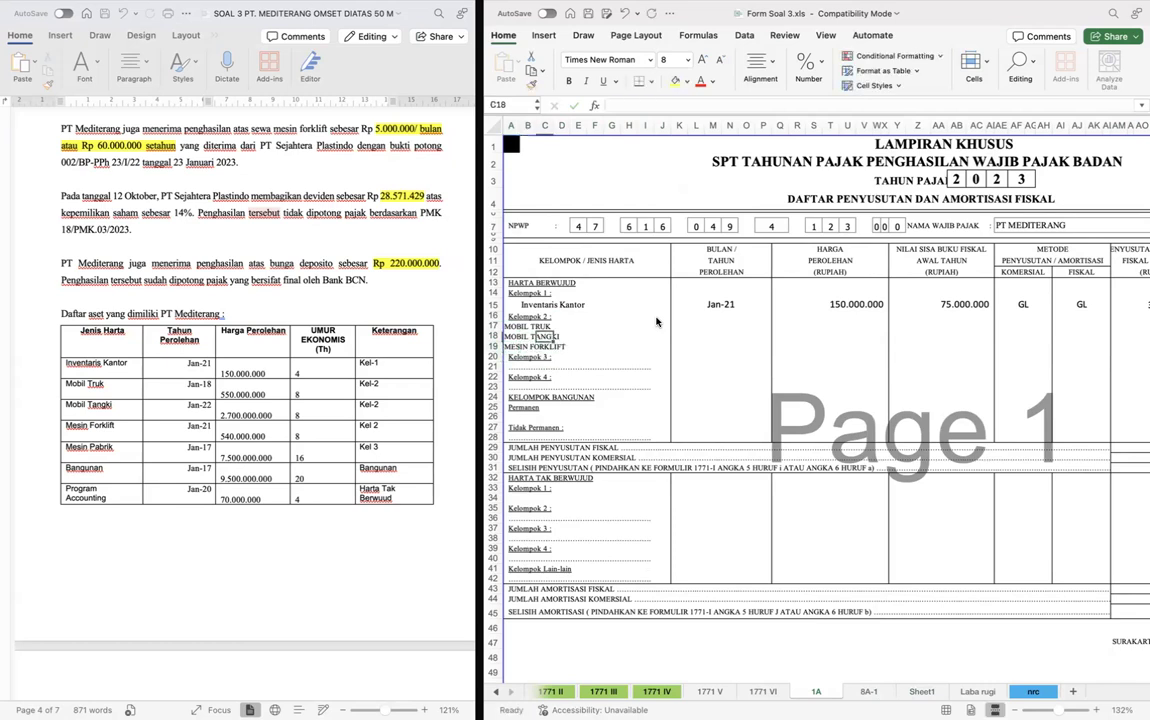
# - Enter the acquisition dates 1/18 for Mobil Truk in K17 and 1/22 for Mobil Tangki in K18
pyautogui.press('Right')
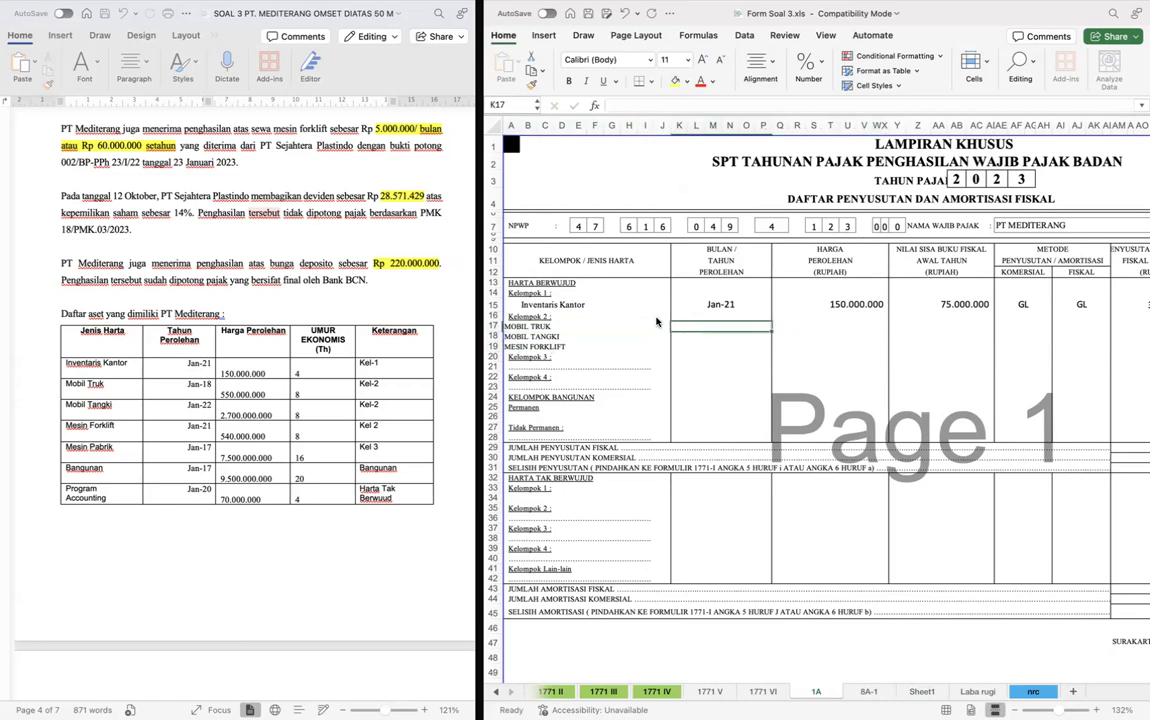
pyautogui.write('1/18')
pyautogui.press('Return')
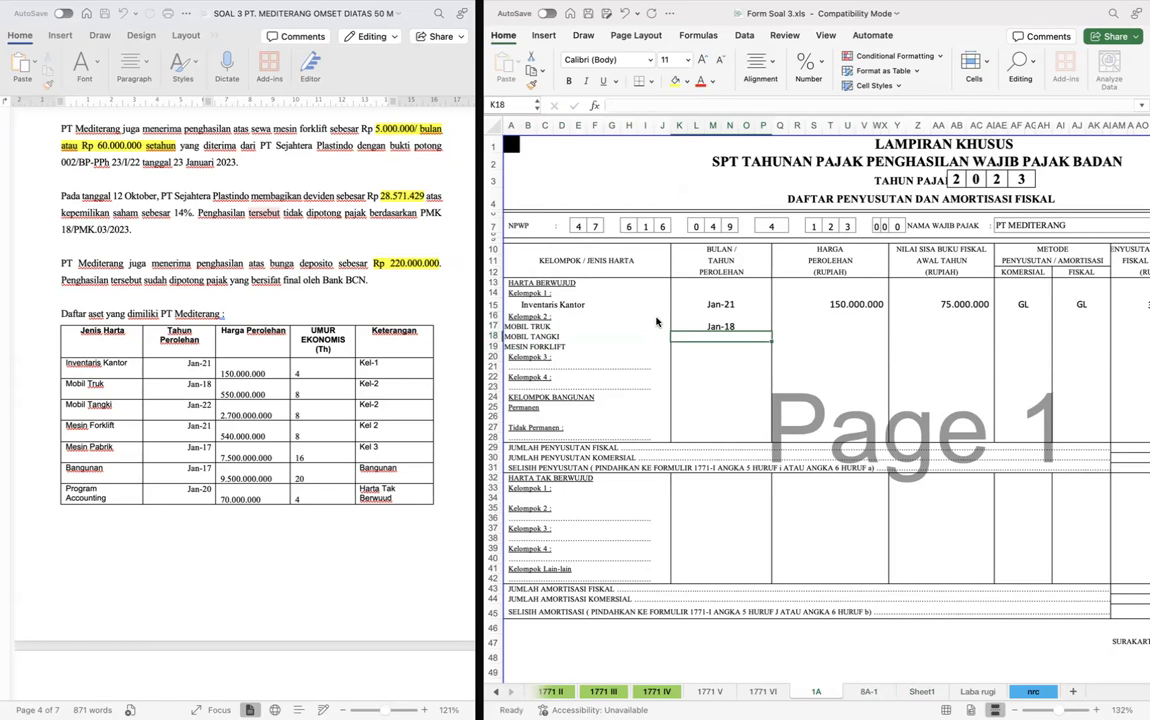
pyautogui.write('1/22')
pyautogui.press('Return')
# - Merge K19:P19 and enter 1/21 there as the acquisition date of Mesin Forklift
pyautogui.press('Right')
pyautogui.write('1')
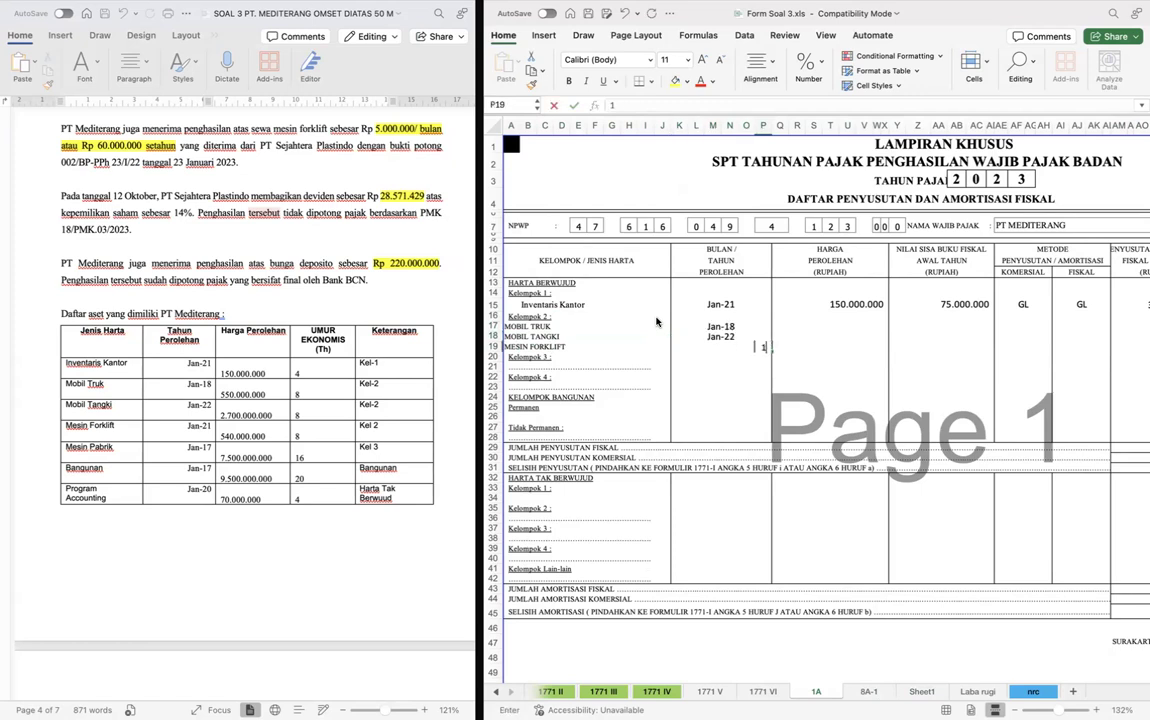
pyautogui.press('Escape')
pyautogui.press('Left')
pyautogui.press('Left')
pyautogui.press('Left')
pyautogui.press('Left')
pyautogui.press('Left')
pyautogui.hotkey('shift', 'Right')
pyautogui.hotkey('shift', 'Right')
pyautogui.hotkey('shift', 'Right')
pyautogui.hotkey('shift', 'Right')
pyautogui.hotkey('shift', 'Right')
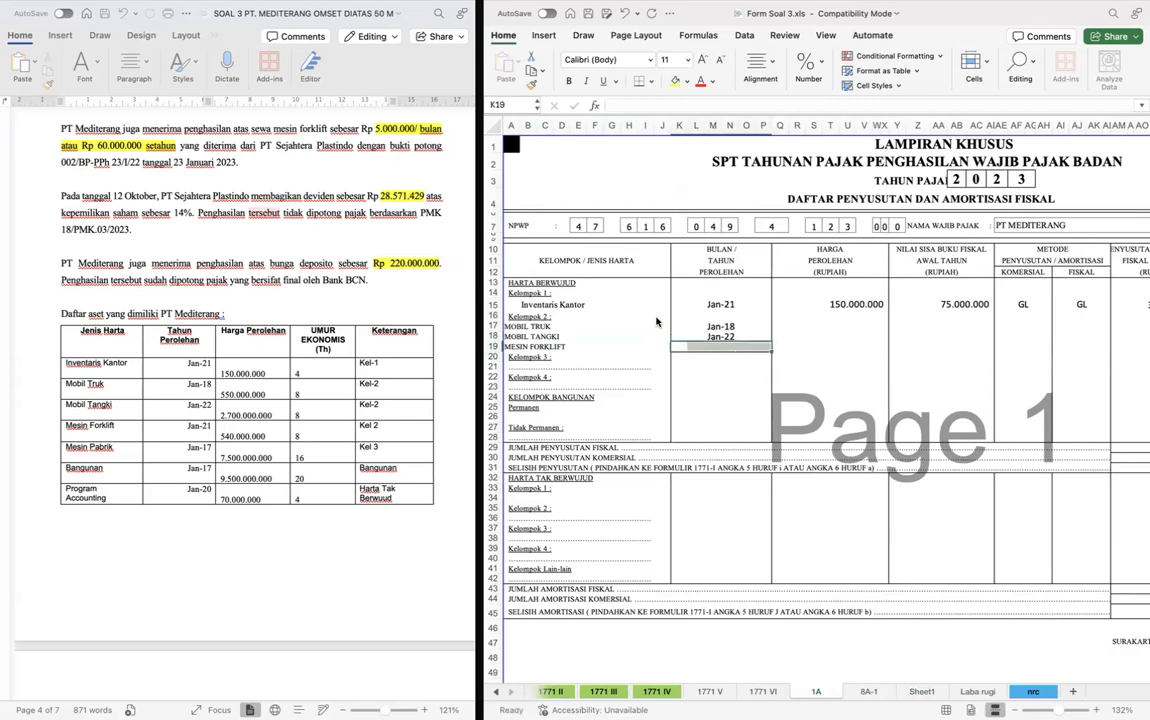
pyautogui.press('super+y')
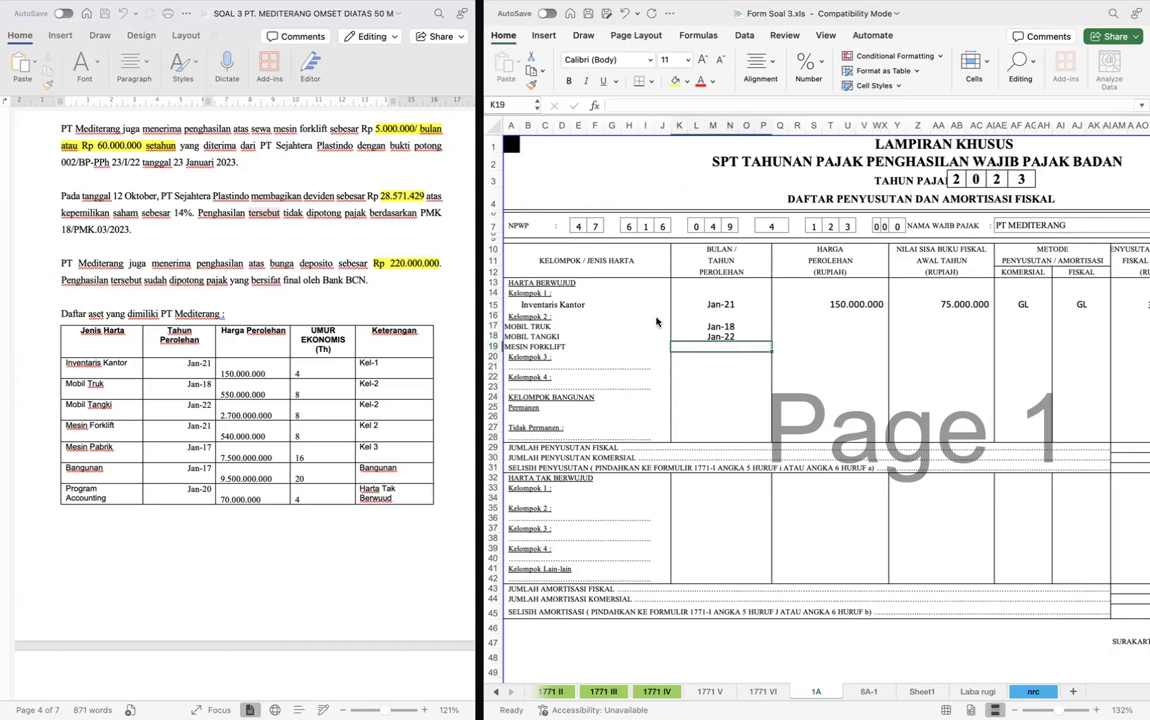
pyautogui.write('1/21')
pyautogui.press('Return')
pyautogui.press('Up')
pyautogui.press('Right')
pyautogui.press('Up')
pyautogui.press('Up')
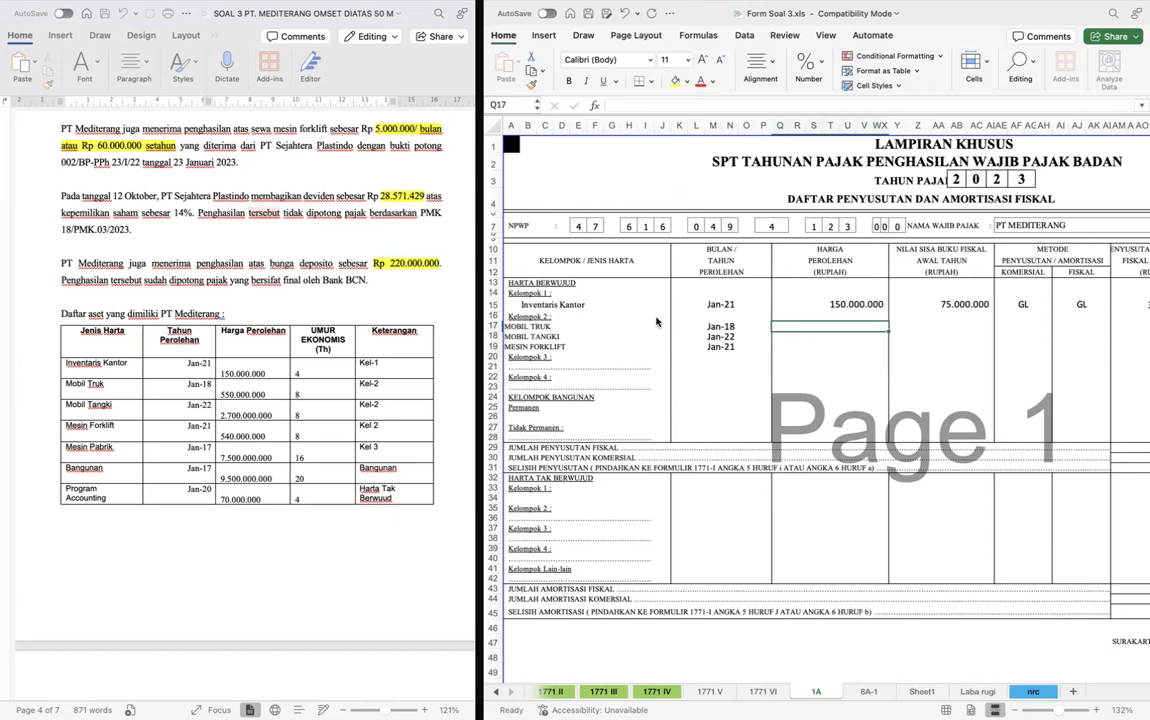
pyautogui.write('550.000.000')
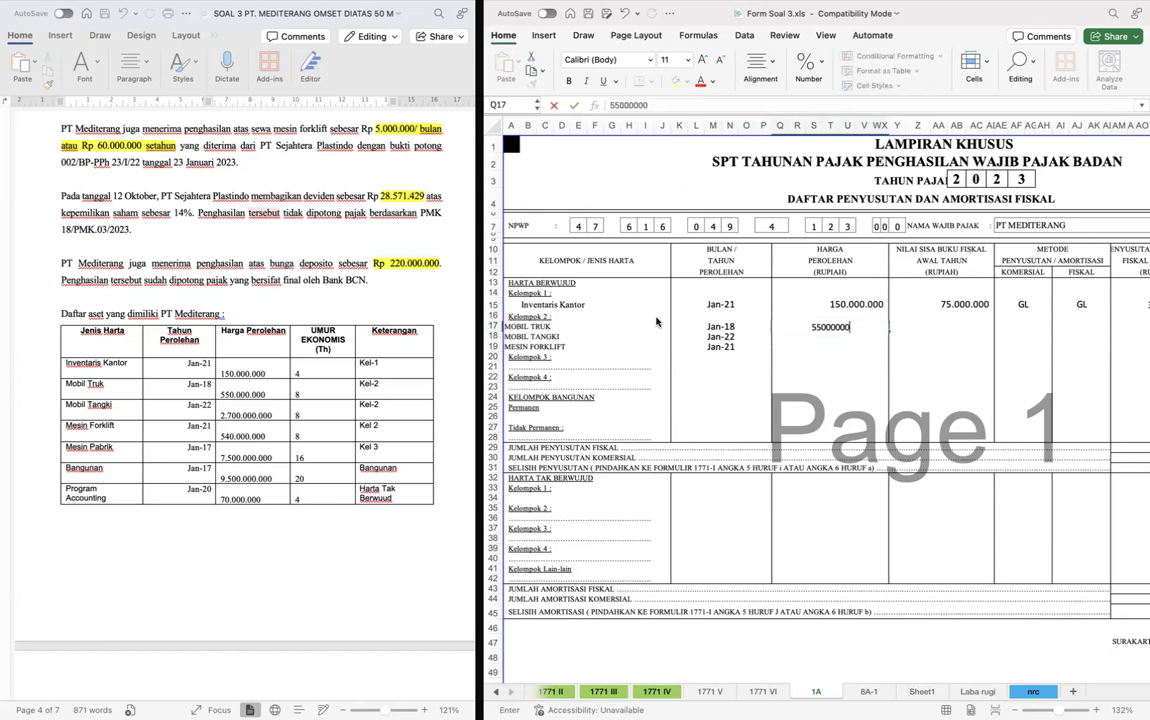
pyautogui.press('Return')
pyautogui.write('2.7')
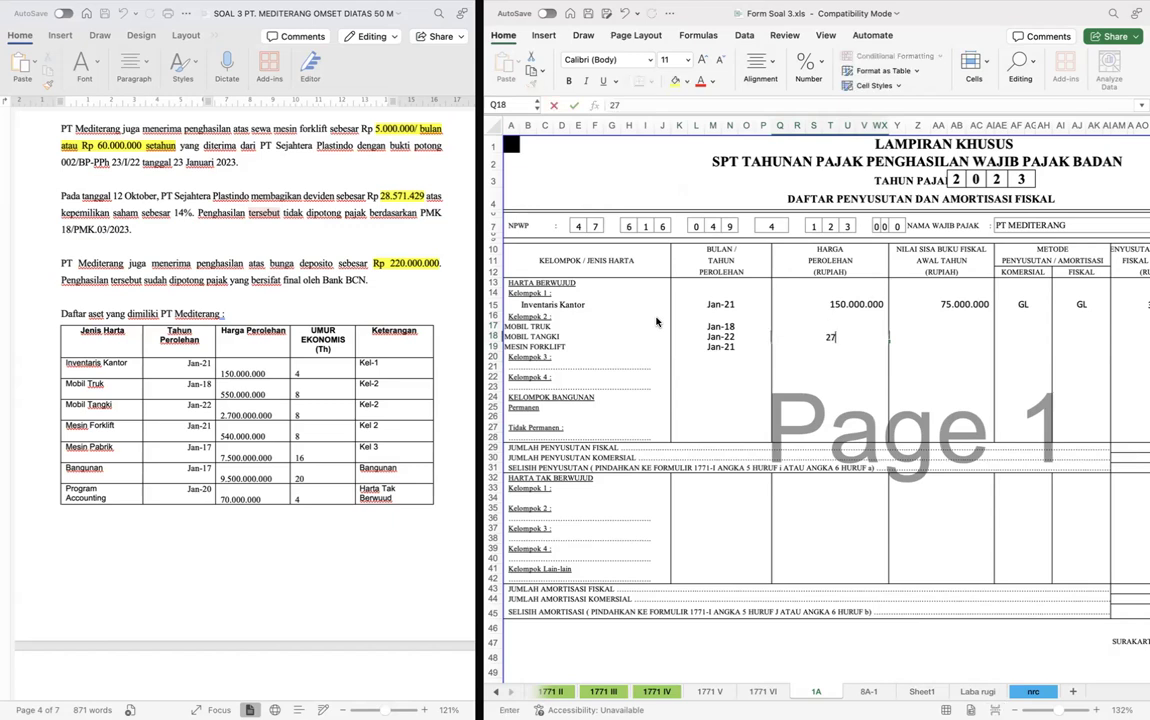
pyautogui.write('00')
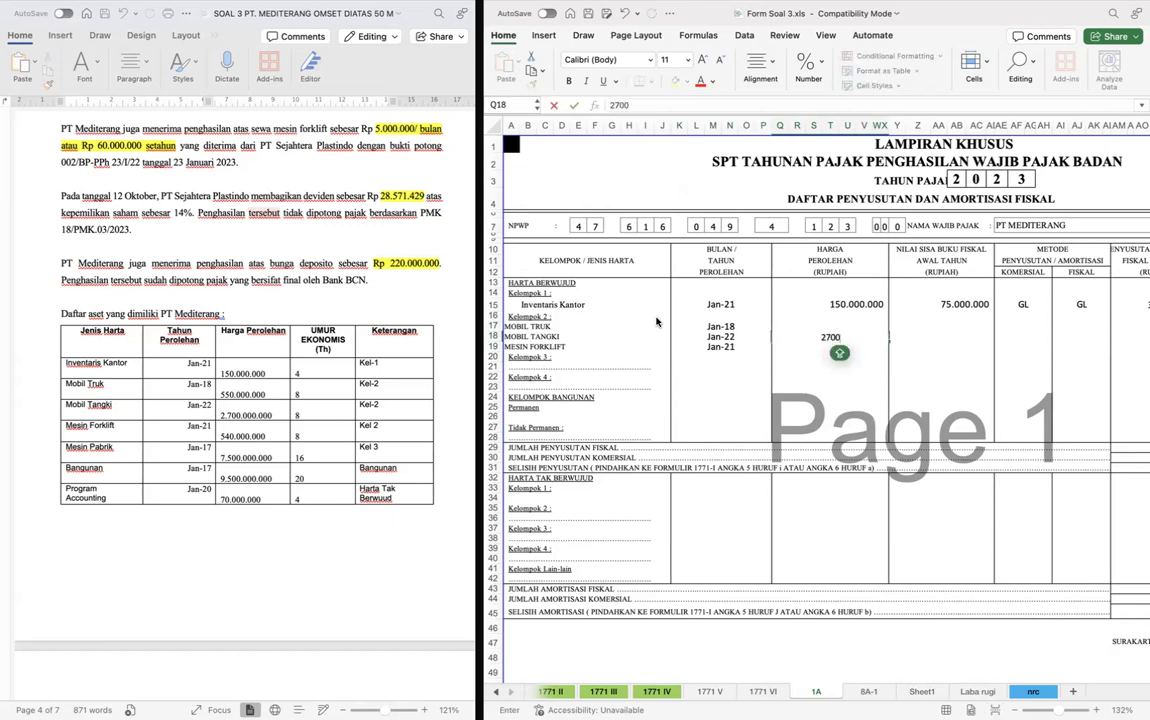
pyautogui.write('.000.000')
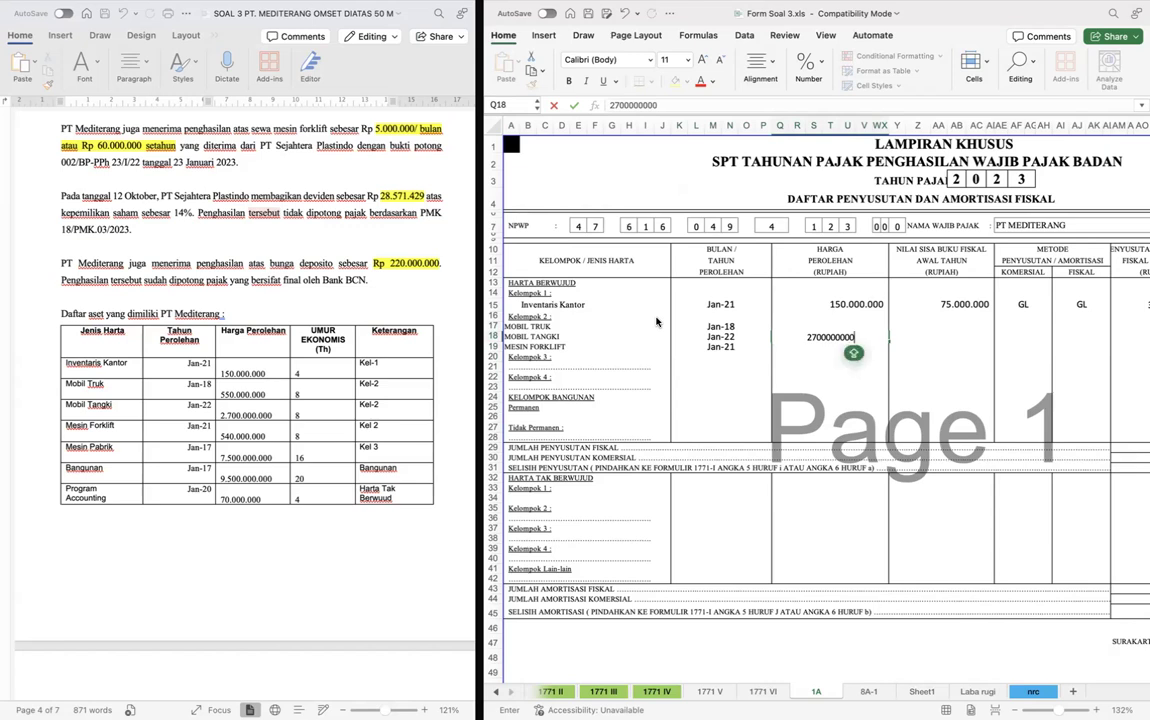
pyautogui.press('Return')
pyautogui.write('540')
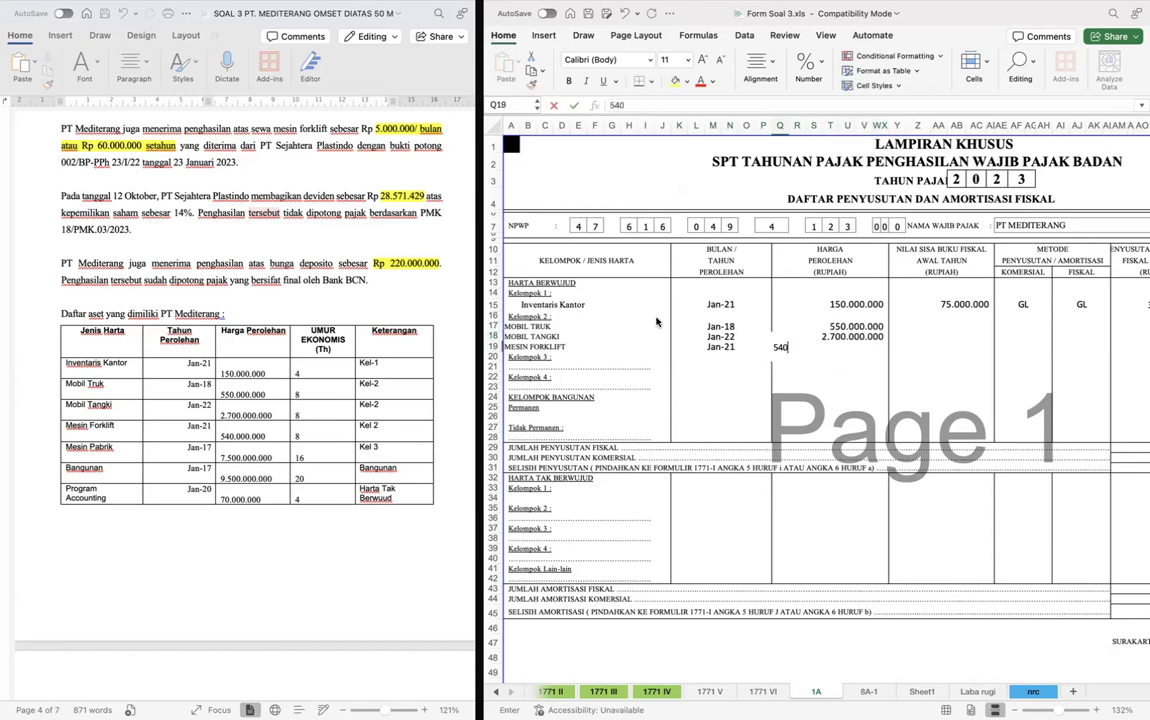
pyautogui.write('000000')
pyautogui.press('Return')
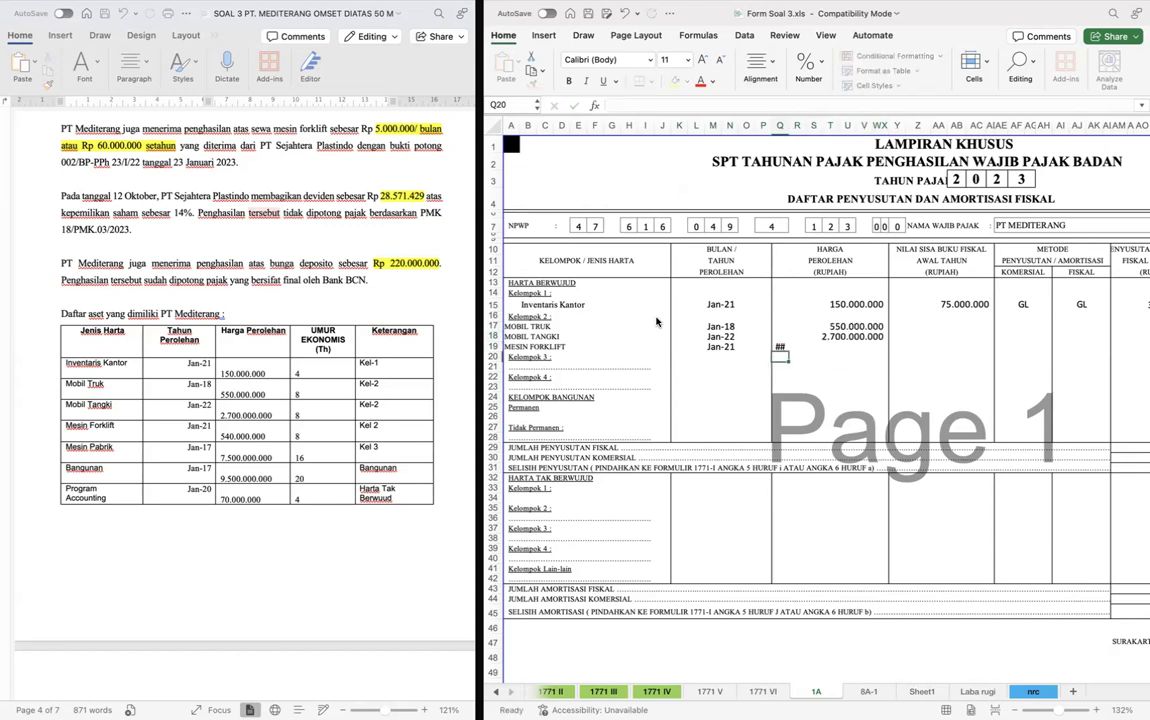
# - Merge the Harga Perolehan cells of Mesin Forklift in row 19, starting from Q19
pyautogui.press('Up')
pyautogui.press('Left')
pyautogui.press('Up')
pyautogui.press('Down')
pyautogui.hotkey('shift', 'Right')
pyautogui.hotkey('shift', 'Right')
pyautogui.hotkey('shift', 'Right')
pyautogui.hotkey('shift', 'Right')
pyautogui.hotkey('shift', 'Right')
pyautogui.hotkey('shift', 'Right')
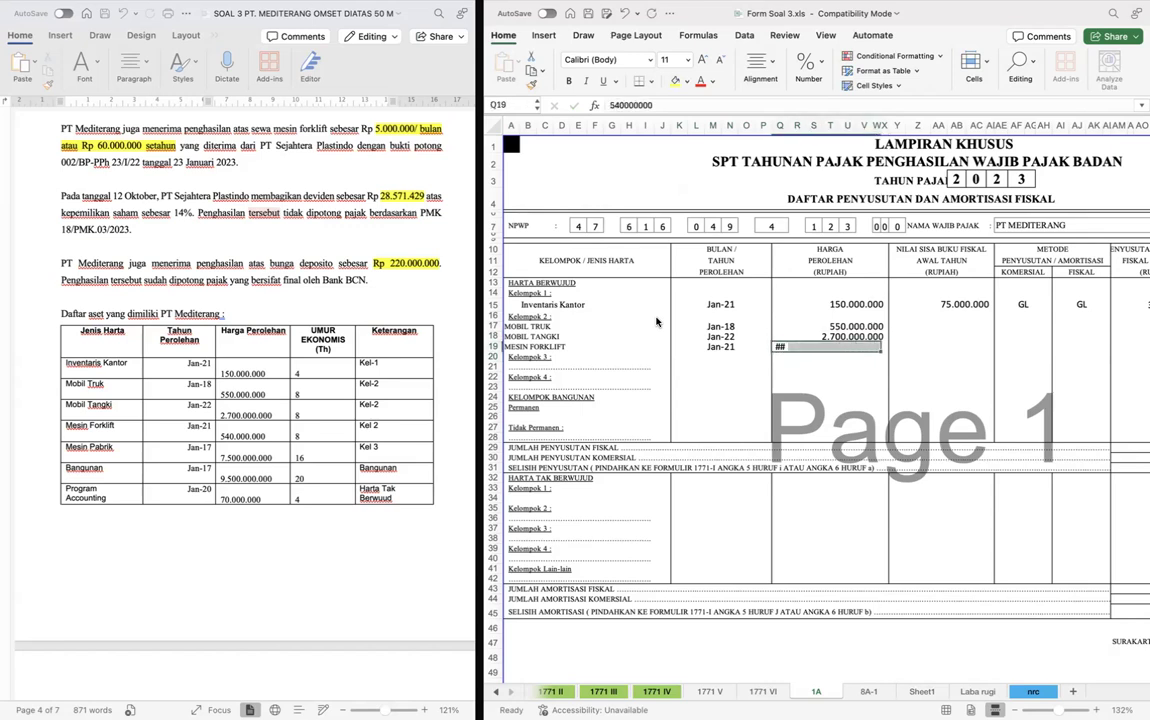
pyautogui.press('super+y')
# - Set the opening fiscal book value of Mobil Truk in Y17 to =Sheet1!H14
pyautogui.press('Right')
pyautogui.press('Up')
pyautogui.press('Up')
pyautogui.press('Right')
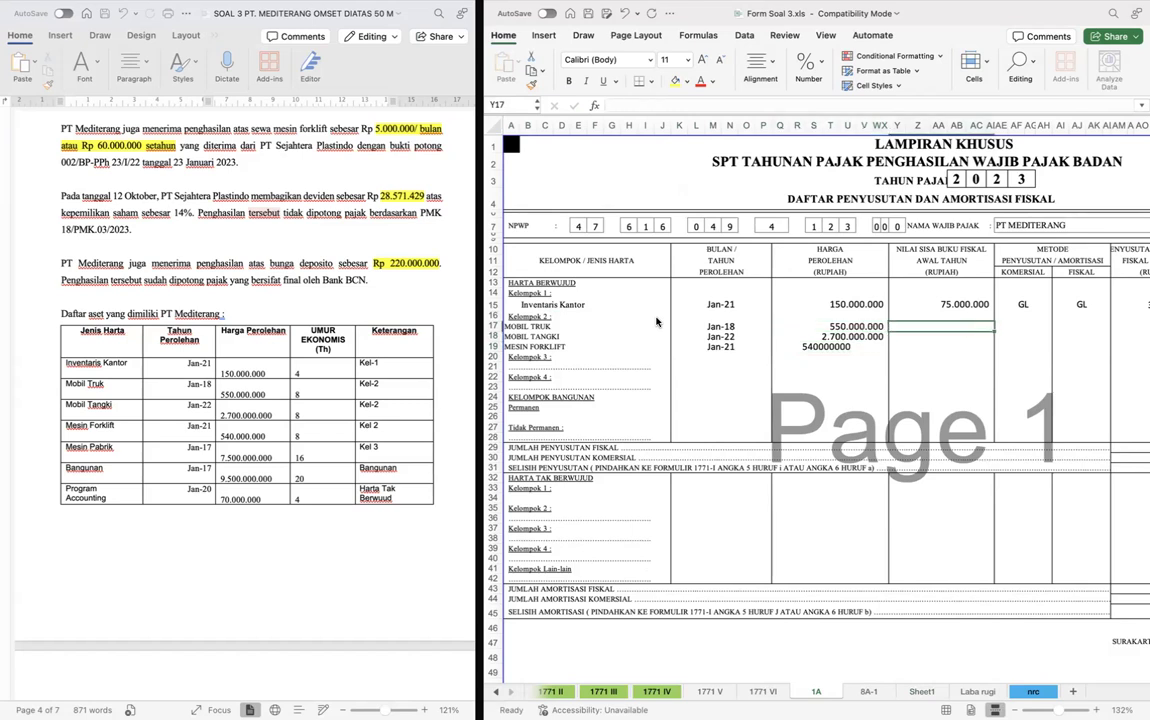
pyautogui.write('=')
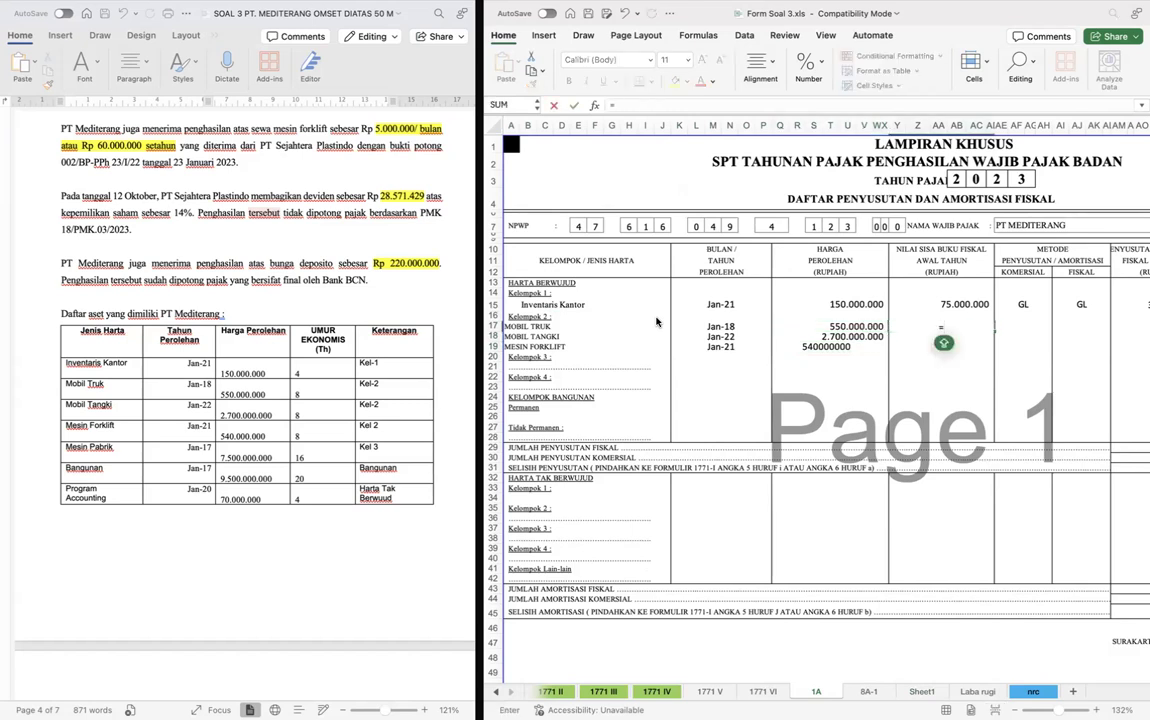
pyautogui.hotkey('ctrl', 'pagedown')
pyautogui.hotkey('ctrl', 'pagedown')
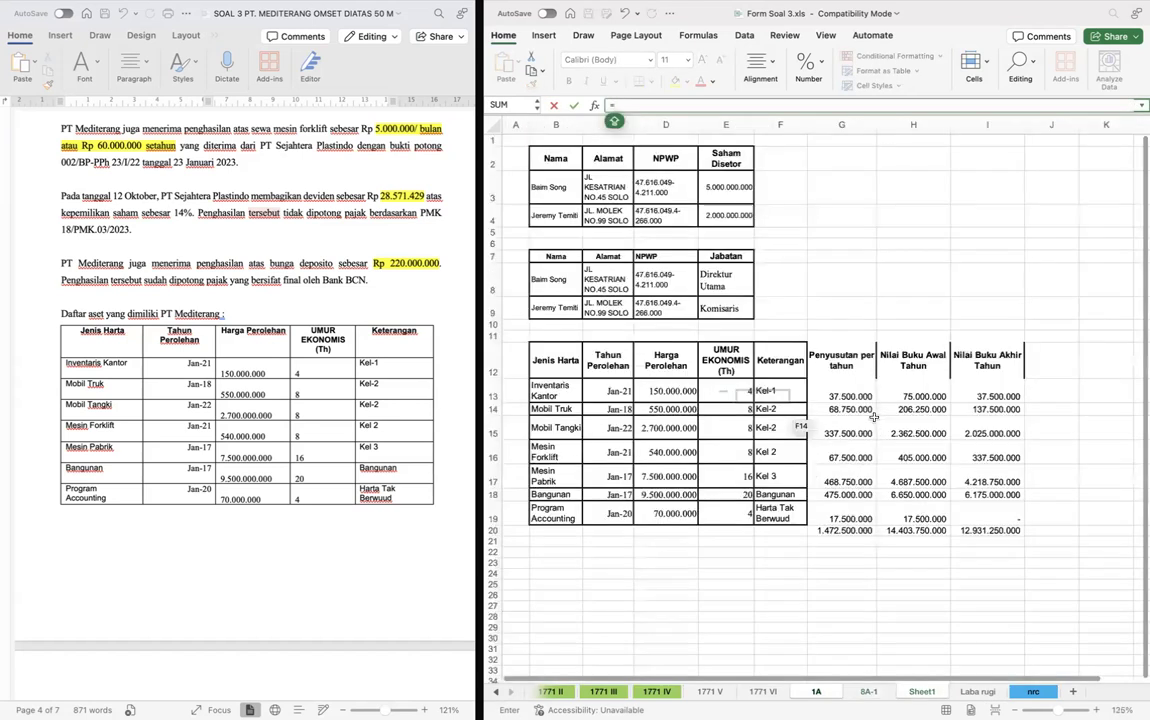
pyautogui.click(906, 412)
pyautogui.press('Return')
# - Copy the opening book value formula from Y17 to Y18 and Y19 for Mobil Tangki and Mesin Forklift
pyautogui.press('Up')
pyautogui.press('super+c')
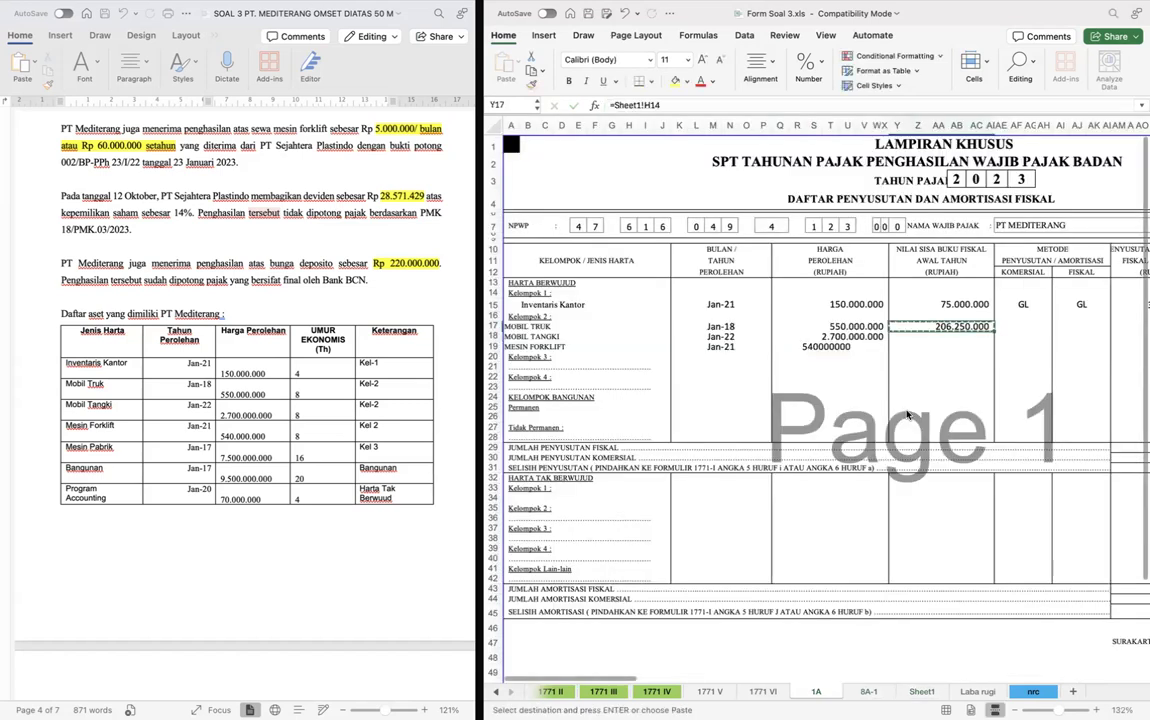
pyautogui.press('Down')
pyautogui.hotkey('shift', 'Down')
pyautogui.press('super+v')
# - Copy the GL method of Inventaris Kantor into the Komersial and Fiskal columns for the three Kelompok 2 assets, rows 17 to 19
pyautogui.press('Right')
pyautogui.press('Up')
pyautogui.press('Up')
pyautogui.press('Up')
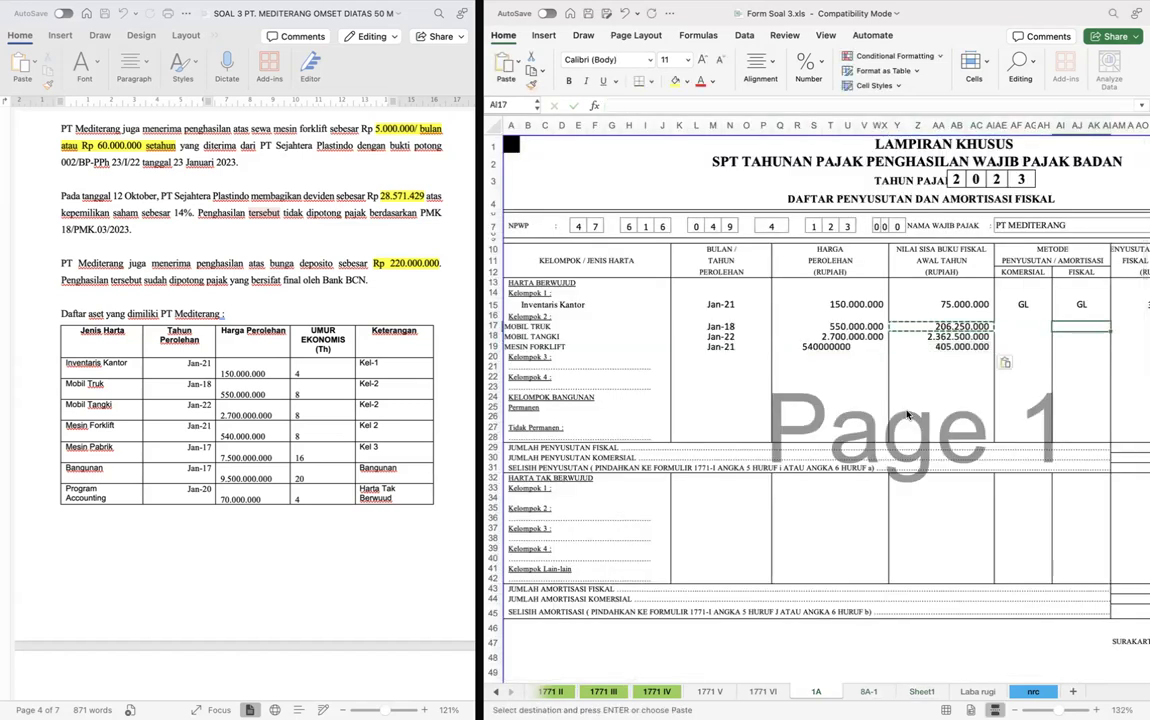
pyautogui.press('super+c')
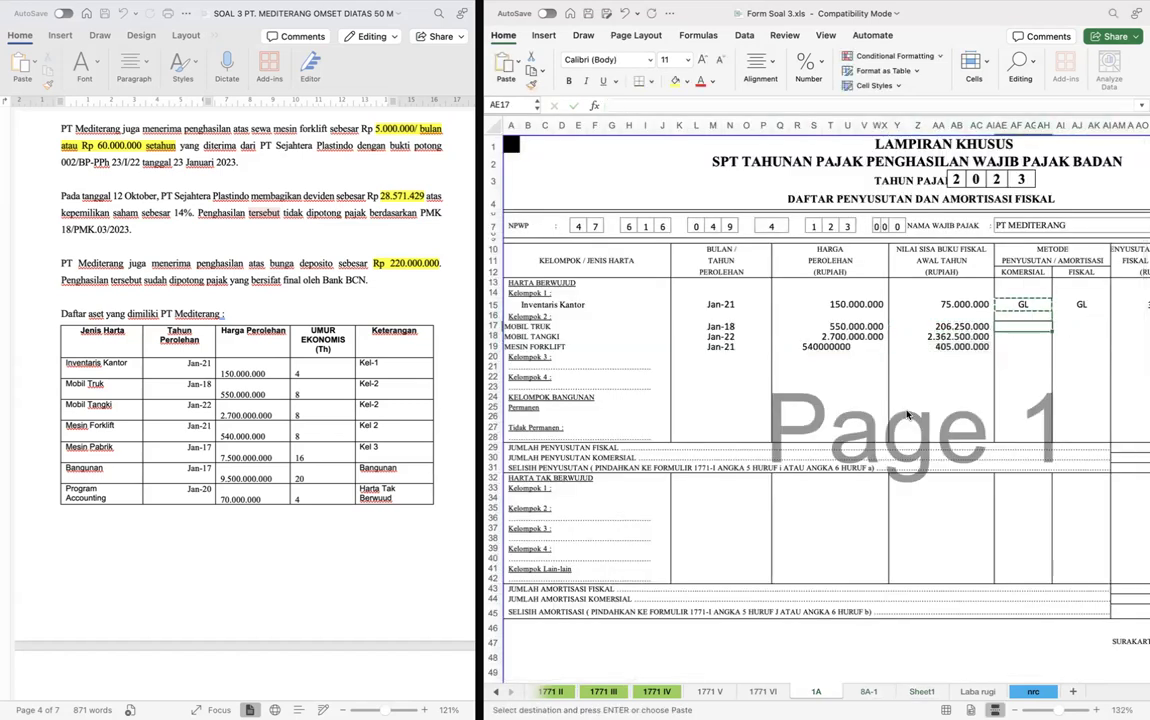
pyautogui.press('Down')
pyautogui.press('Down')
pyautogui.hotkey('shift', 'Down')
pyautogui.hotkey('shift', 'Down')
pyautogui.hotkey('shift', 'Right')
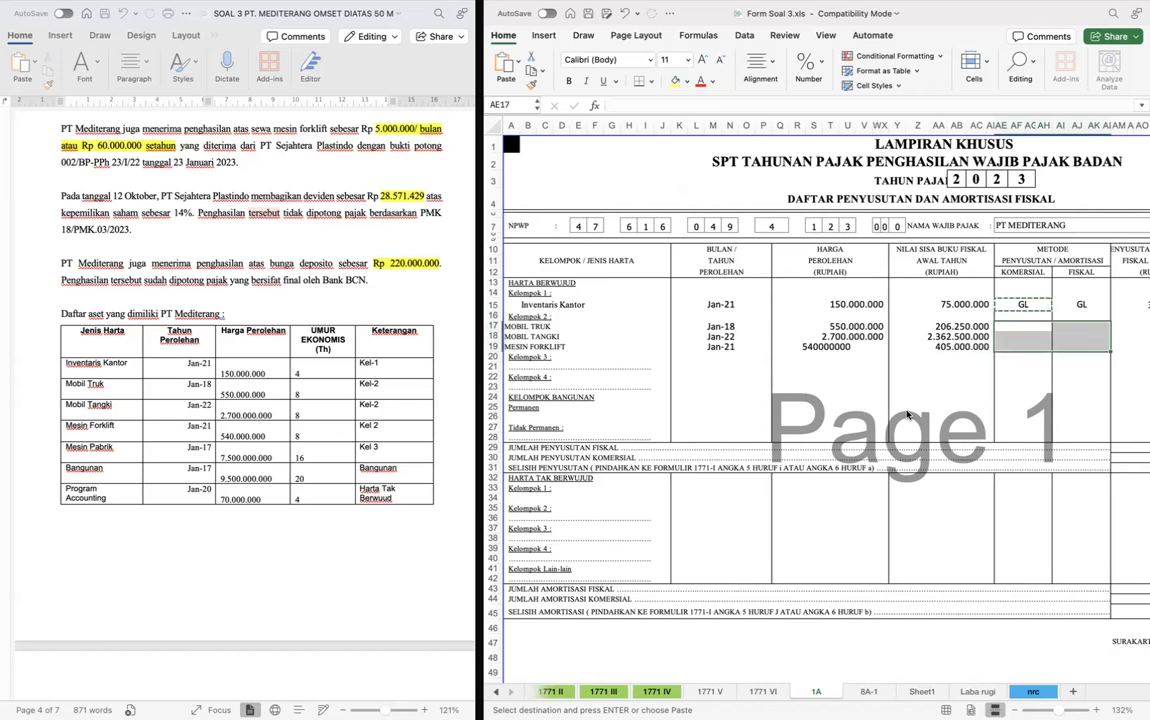
pyautogui.press('super+v')
# - Set this year's fiscal depreciation for Mobil Truk in AM17 to =Sheet1!G14
pyautogui.press('Right')
pyautogui.press('Right')
pyautogui.write('=')
pyautogui.hotkey('ctrl', 'pagedown')
pyautogui.hotkey('ctrl', 'pagedown')
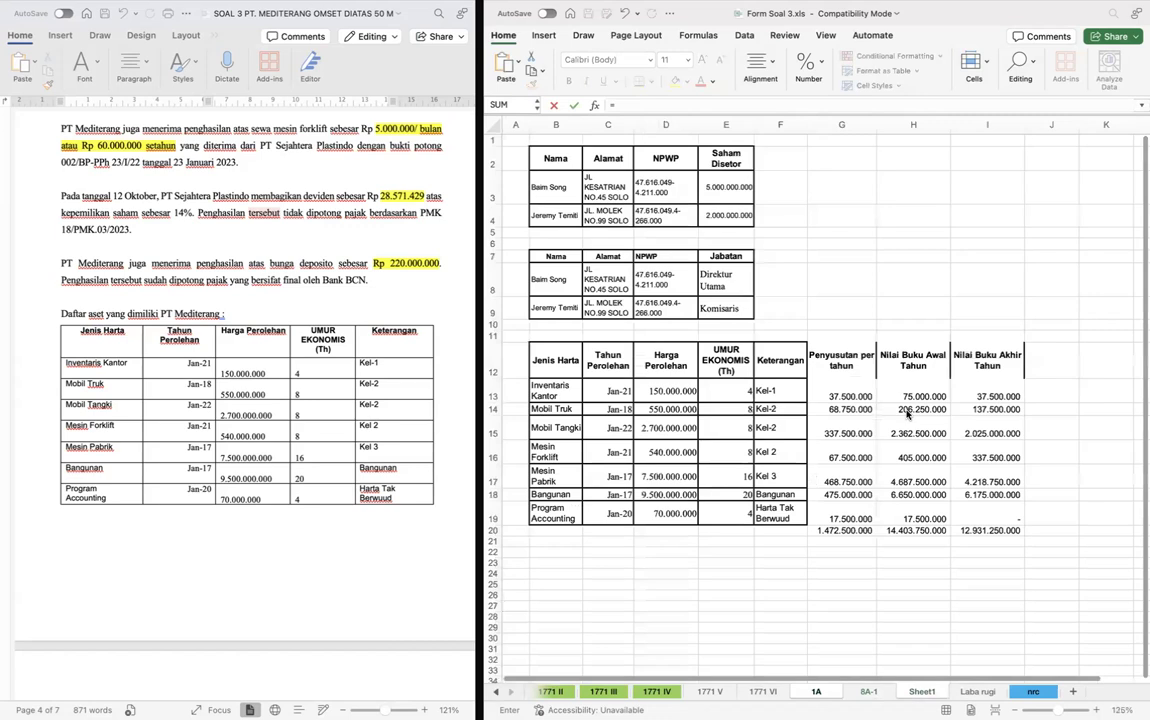
pyautogui.click(845, 409)
pyautogui.press('Return')
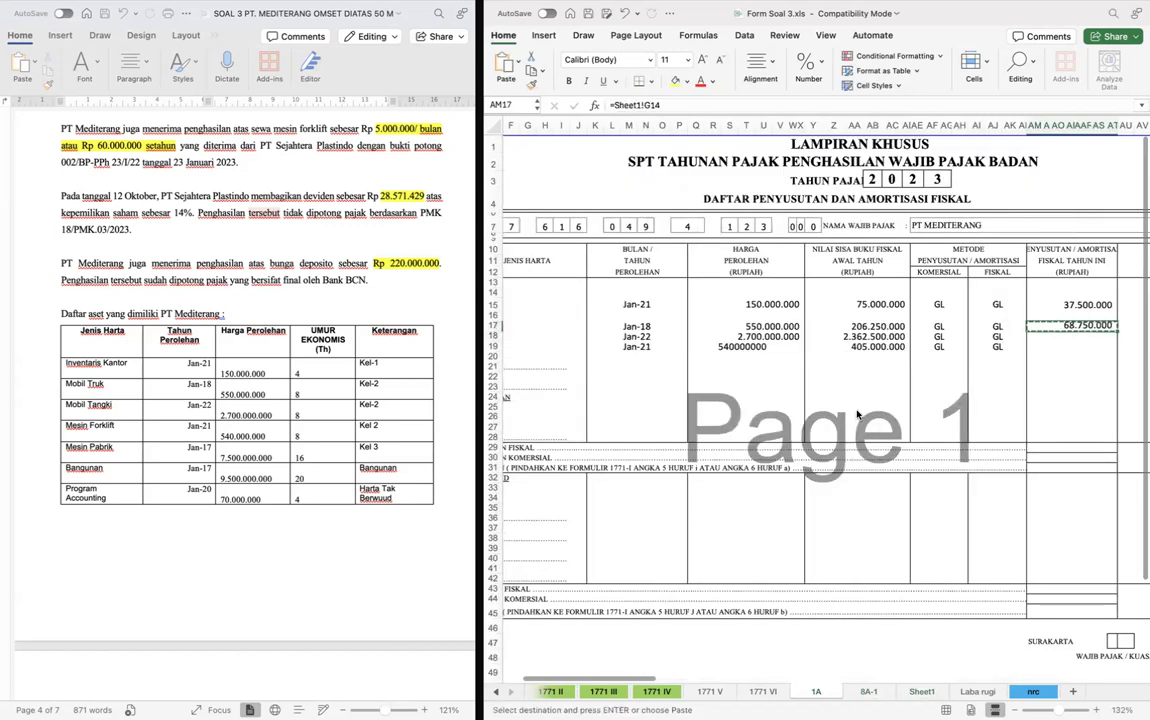
# - Copy the depreciation formula from AM17 to AM18 and AM19, and return to Sheet1
pyautogui.press('Down')
pyautogui.hotkey('shift', 'Down')
pyautogui.press('super+v')
pyautogui.hotkey('ctrl', 'pagedown')
pyautogui.hotkey('ctrl', 'pagedown')
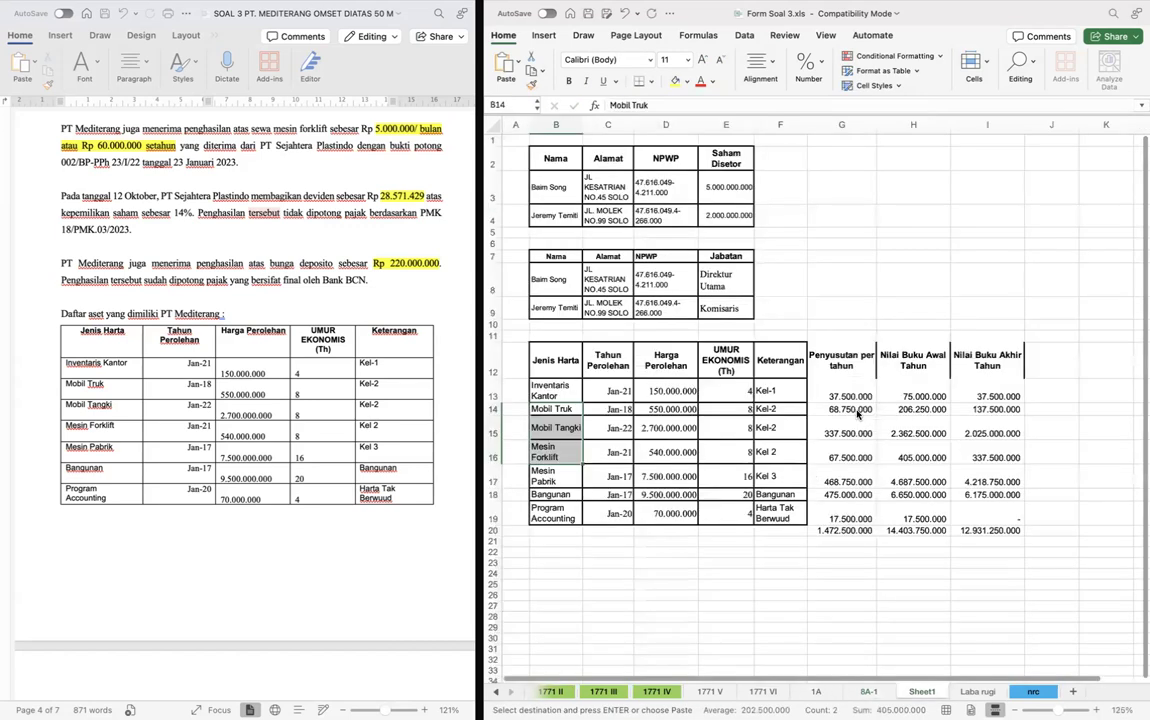
# - Enter Mesin Pabrik from Sheet1 as the Kelompok 3 asset in row 21 of form 1A
pyautogui.press('Down')
pyautogui.press('Down')
pyautogui.press('Down')
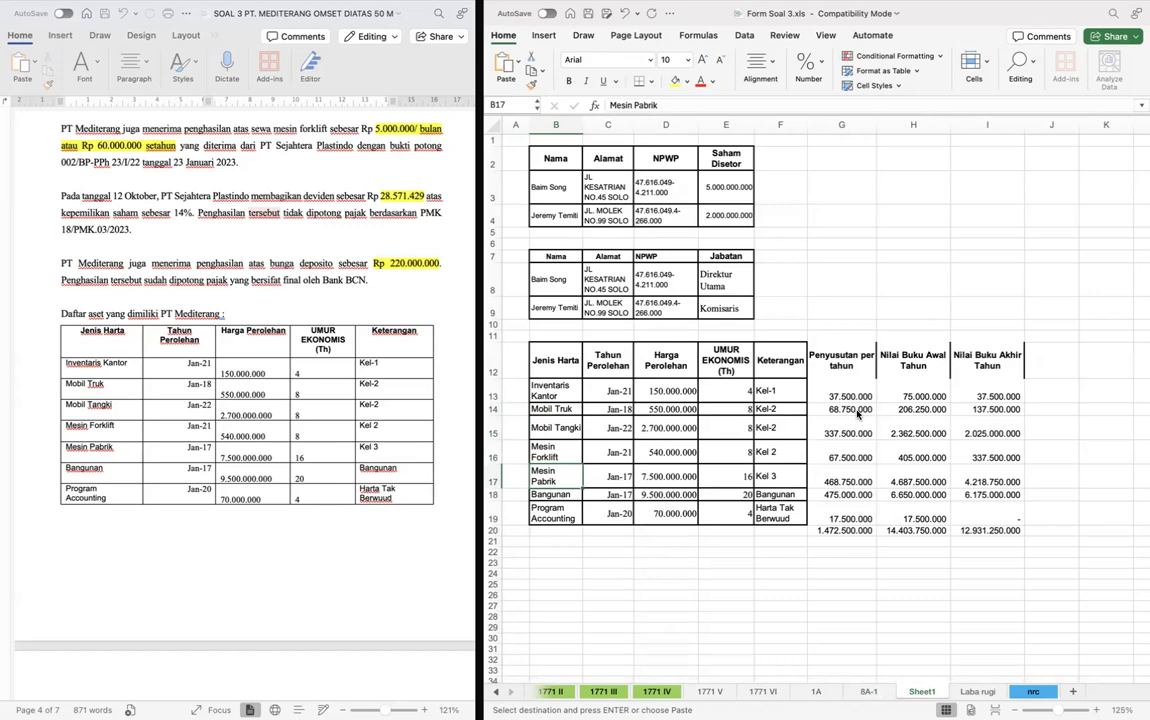
pyautogui.hotkey('ctrl', 'pageup')
pyautogui.hotkey('ctrl', 'pageup')
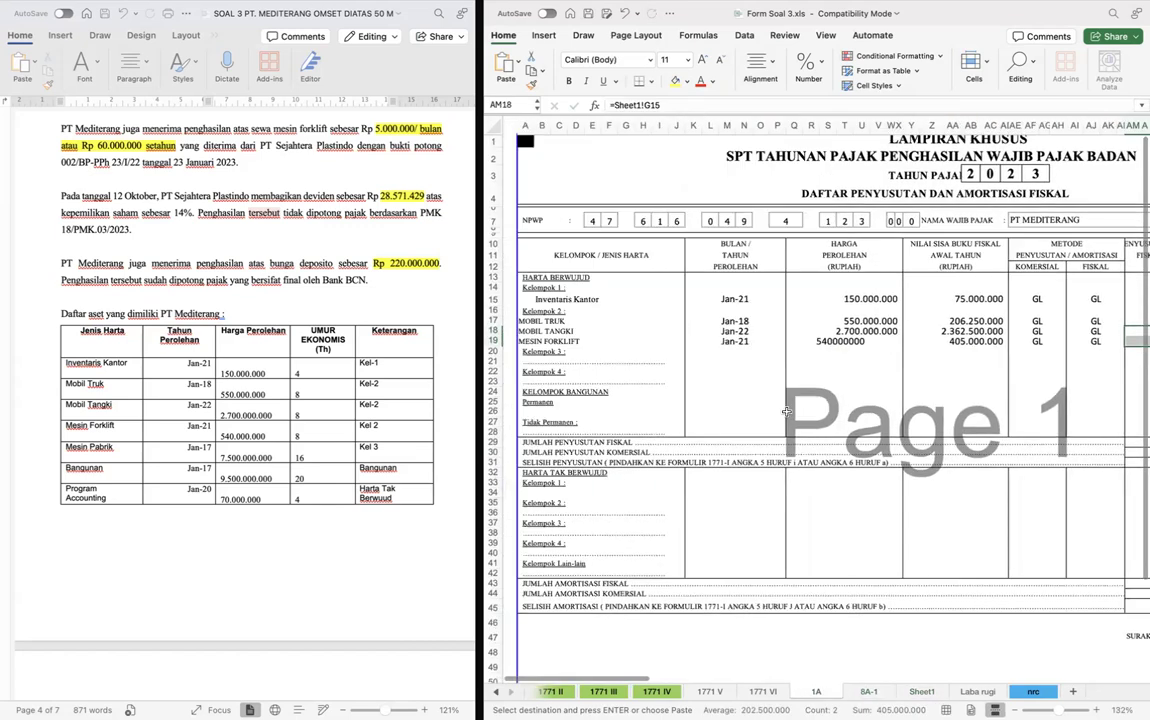
pyautogui.doubleClick(523, 361)
pyautogui.write('Mesin Pabrik')
pyautogui.press('Tab')
pyautogui.press('Tab')
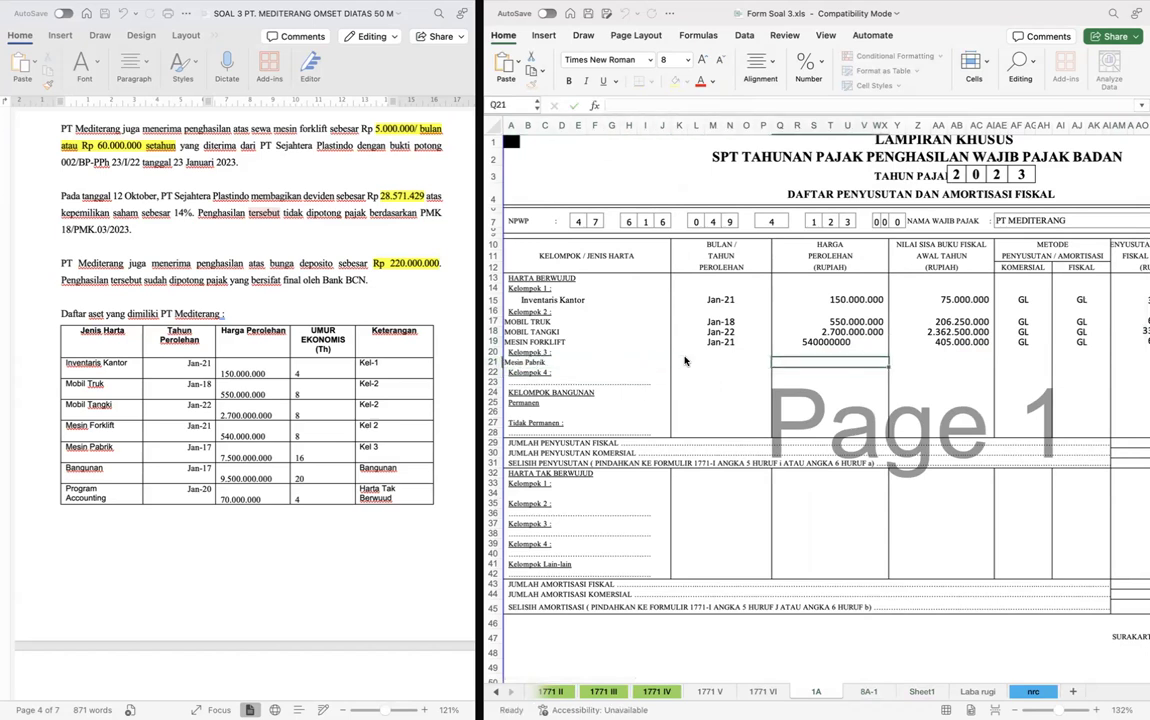
pyautogui.click(685, 361)
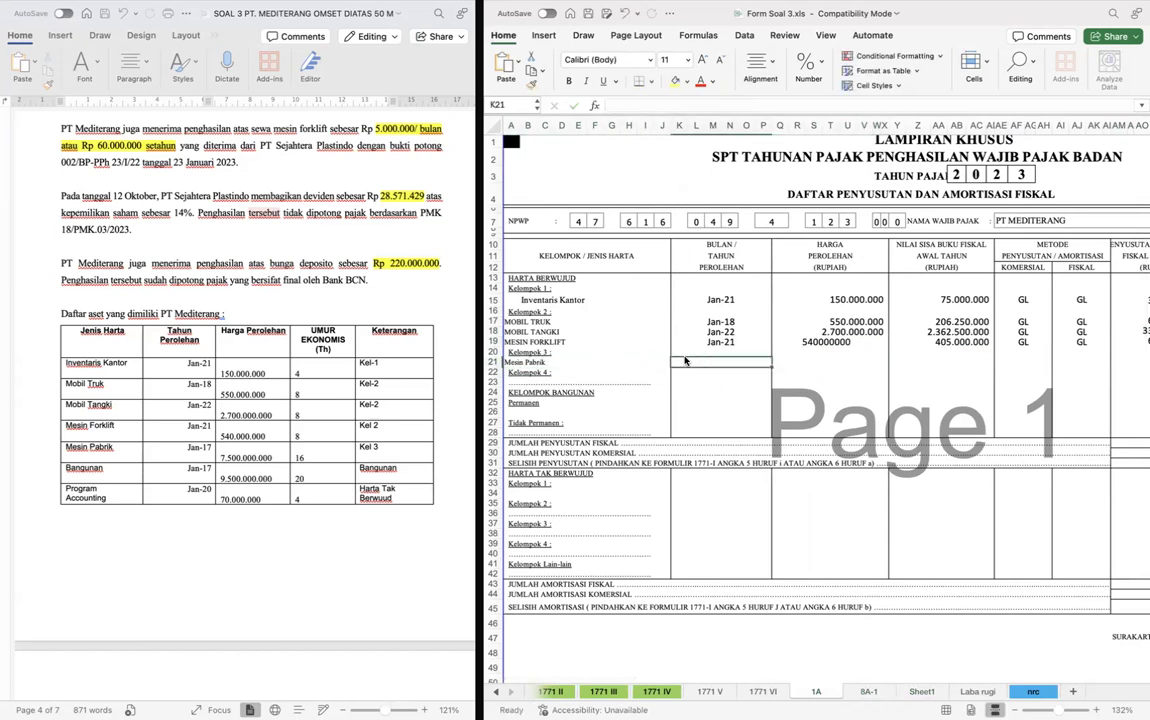
pyautogui.write('1/17')
pyautogui.press('Tab')
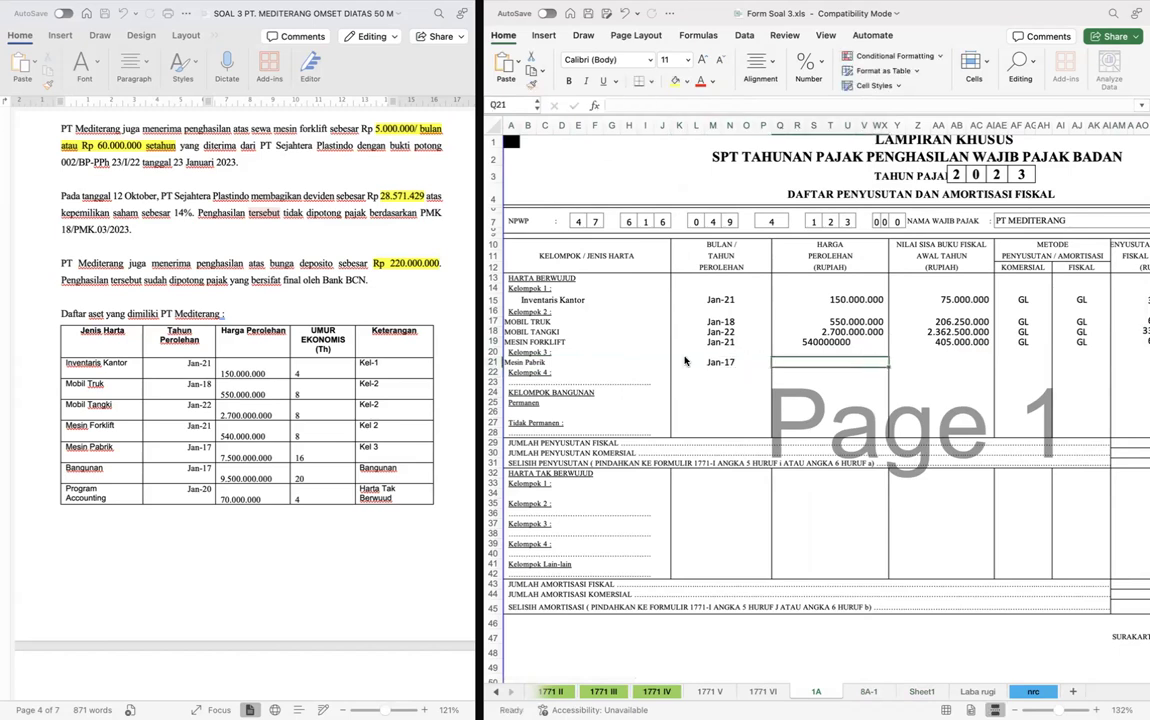
pyautogui.write('7500000000')
pyautogui.hotkey('ctrl', 'Return')
pyautogui.press('Tab')
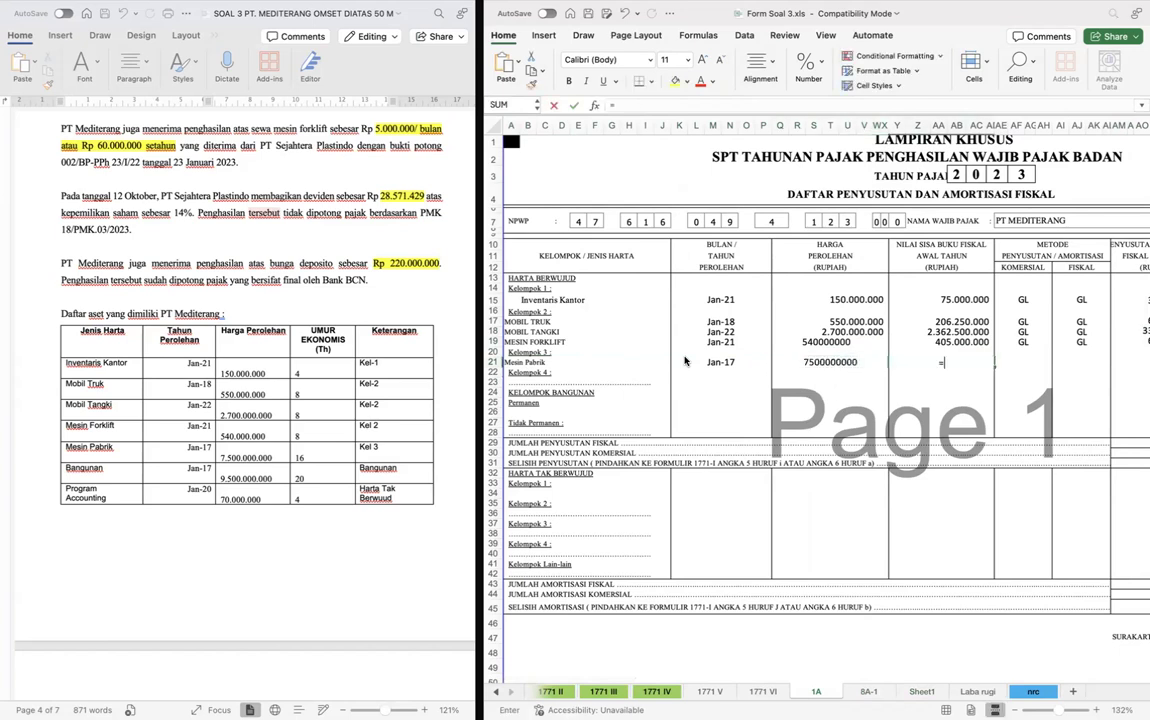
# - Set Mesin Pabrik's opening fiscal book value in row 21 to =Sheet1!H17
pyautogui.write('=')
pyautogui.hotkey('ctrl', 'pagedown')
pyautogui.hotkey('ctrl', 'pagedown')
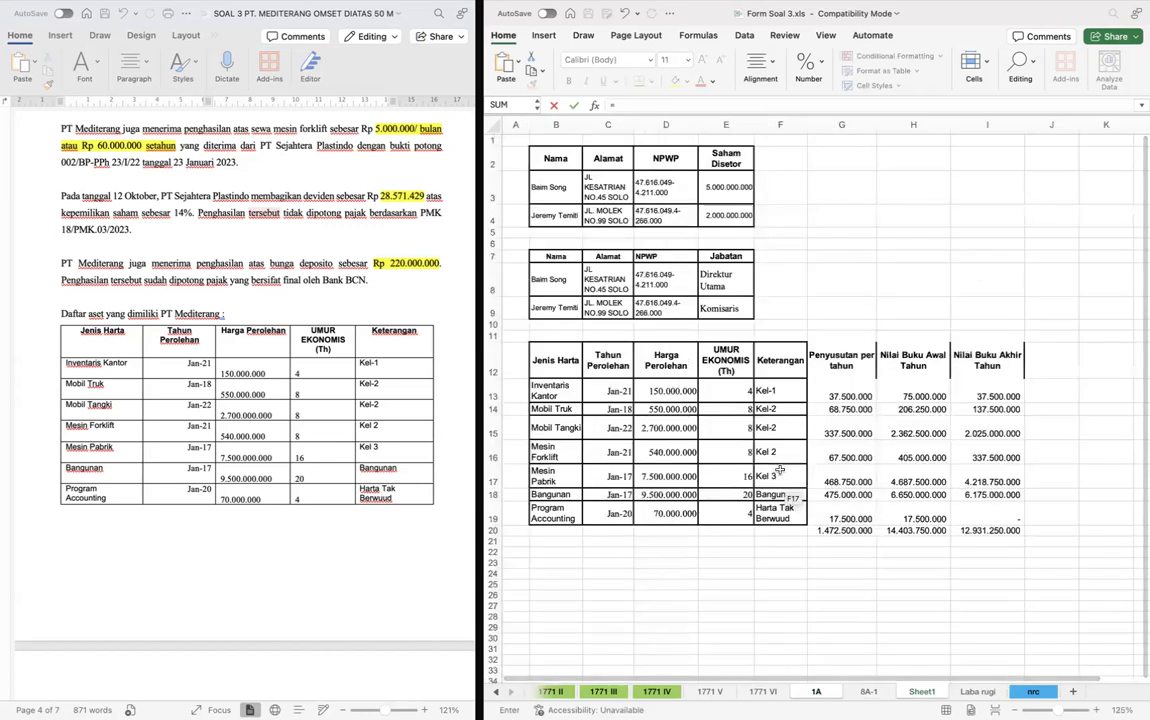
pyautogui.click(902, 478)
pyautogui.press('Return')
# - Copy the GL methods of Mesin Forklift into the Komersial and Fiskal columns for Mesin Pabrik, row 21
pyautogui.press('Up')
pyautogui.press('Up')
pyautogui.press('Up')
pyautogui.press('Right')
pyautogui.press('Right')
pyautogui.press('Right')
pyautogui.press('Right')
pyautogui.press('Right')
pyautogui.press('Right')
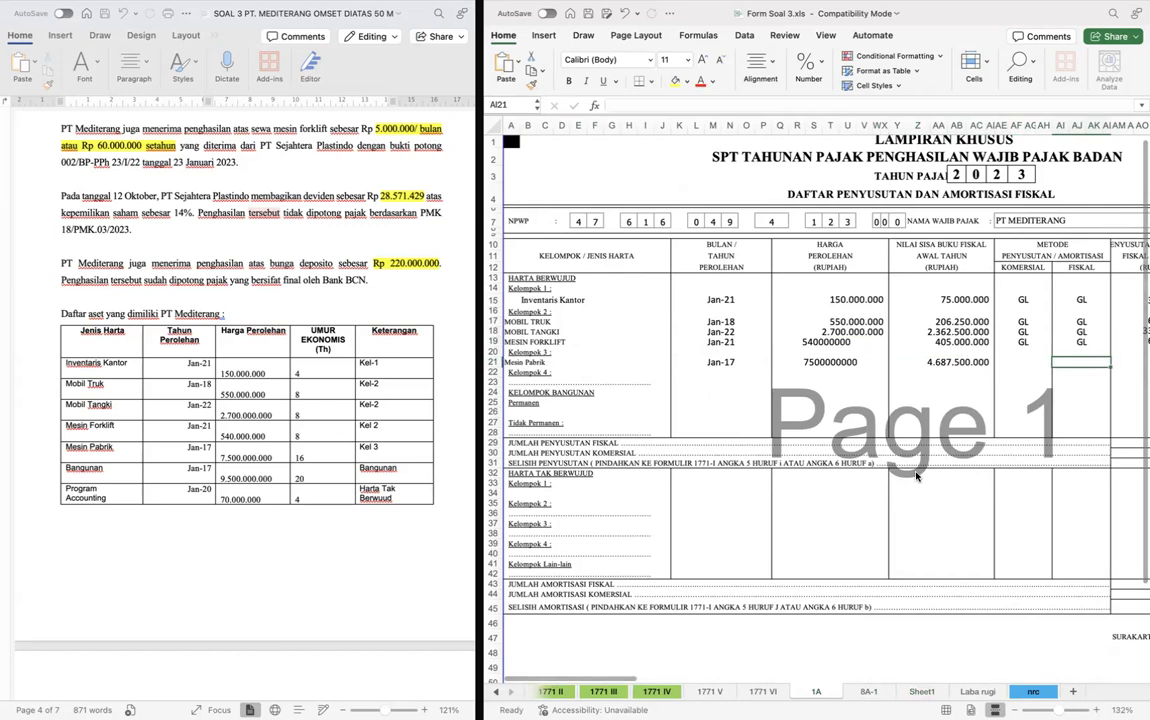
pyautogui.hotkey('shift', 'Right')
pyautogui.press('super+c')
pyautogui.press('Down')
pyautogui.press('Down')
pyautogui.press('super+v')
# - Set this year's fiscal depreciation for Mesin Pabrik in AM21 to =Sheet1!G17
pyautogui.press('Right')
pyautogui.press('Right')
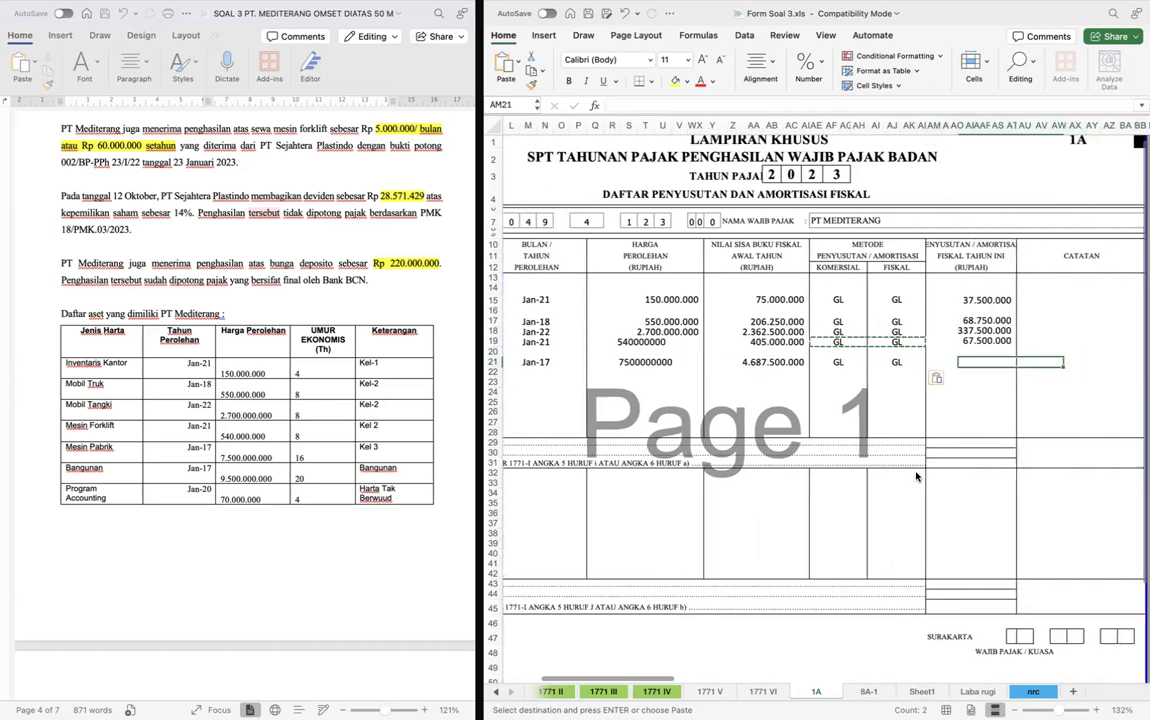
pyautogui.write('=')
pyautogui.hotkey('ctrl', 'pagedown')
pyautogui.hotkey('ctrl', 'pagedown')
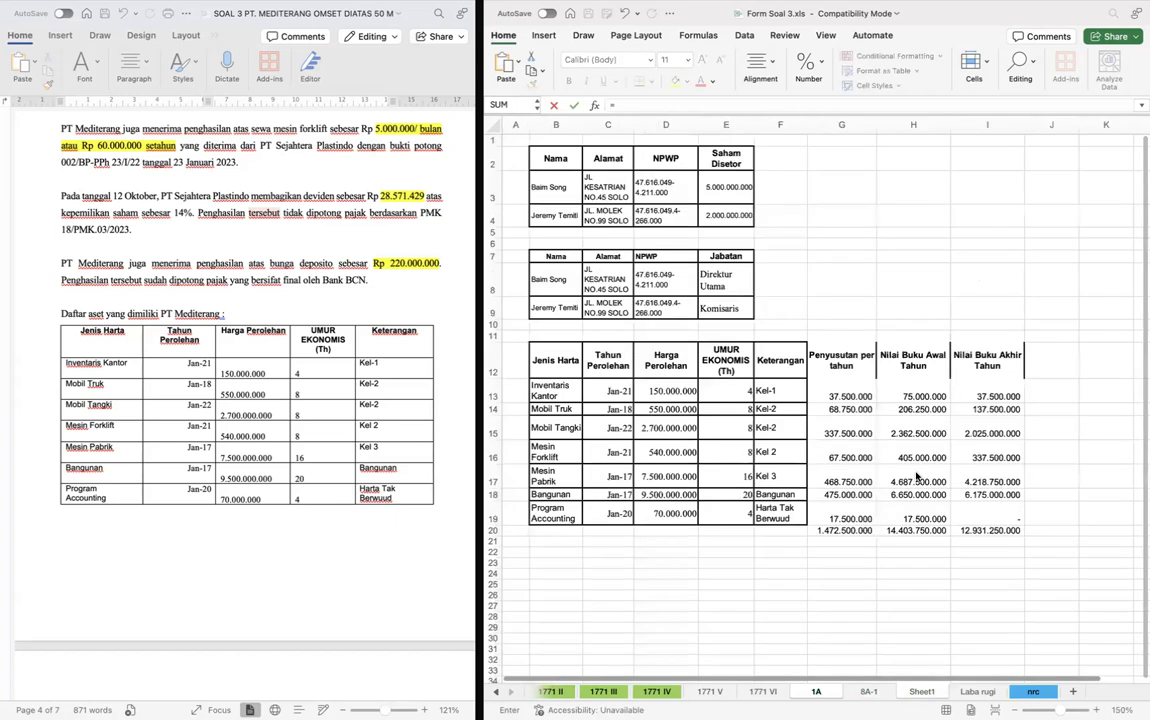
pyautogui.click(840, 477)
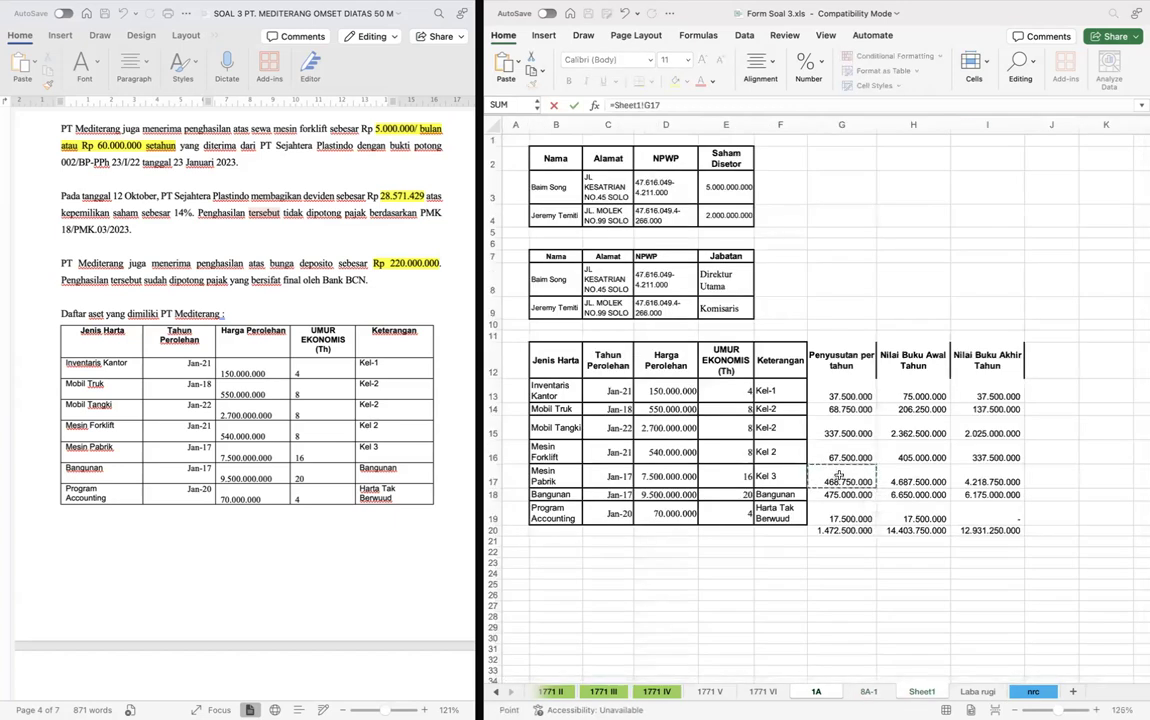
pyautogui.press('Return')
pyautogui.scroll(3, 839, 477)
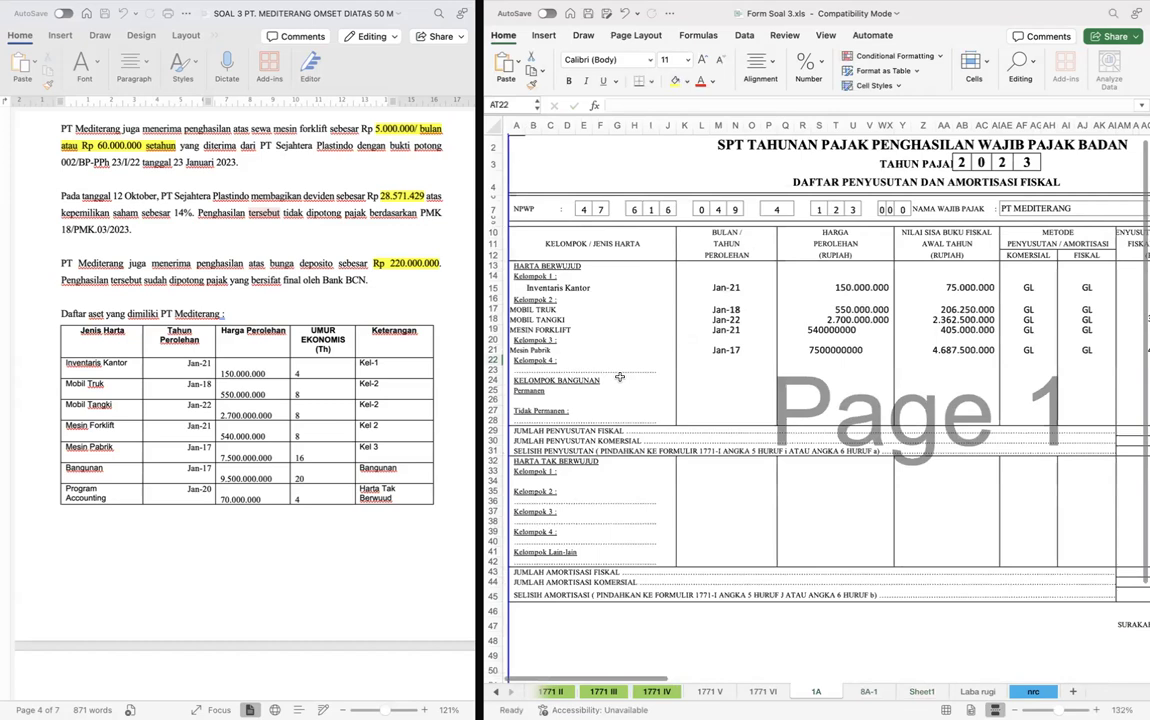
pyautogui.click(571, 397)
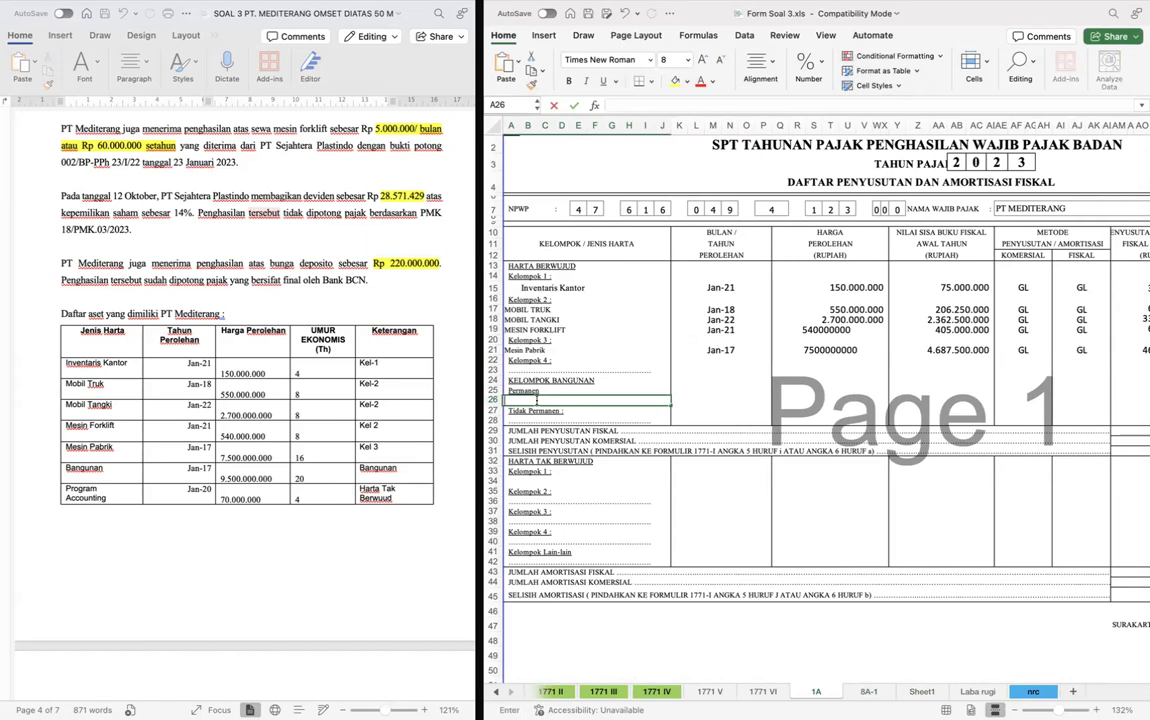
pyautogui.write('BANGUNAN')
pyautogui.press('Tab')
pyautogui.write('1')
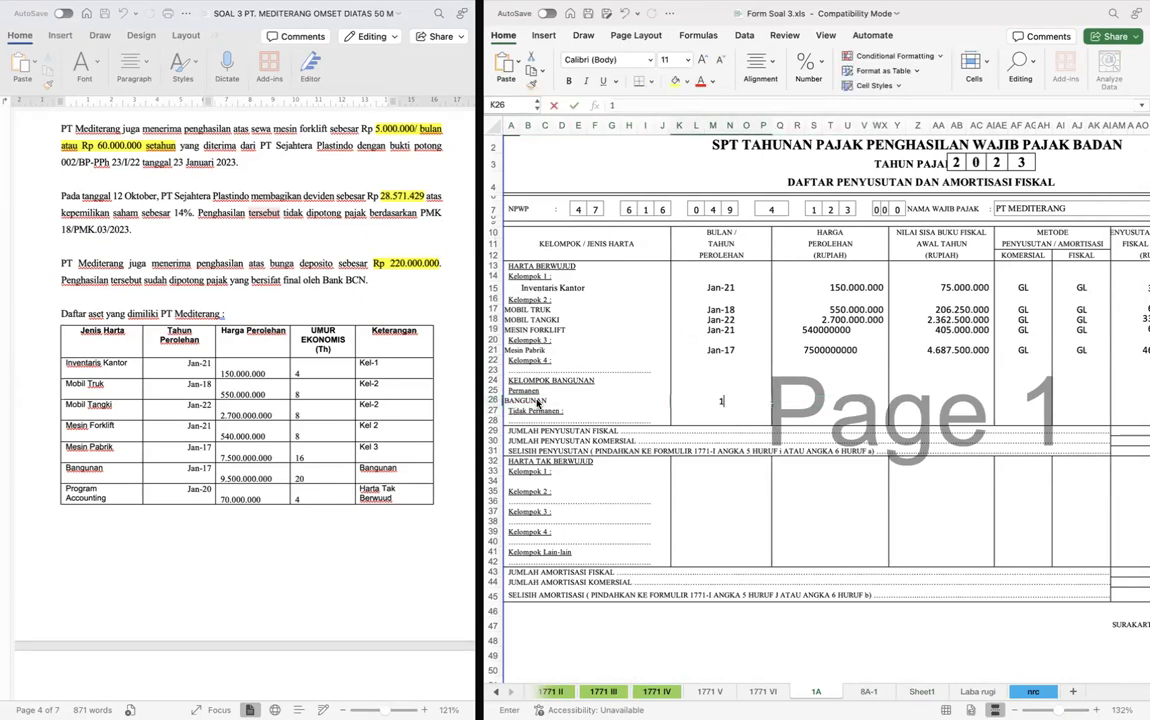
pyautogui.write('/2017')
pyautogui.press('Tab')
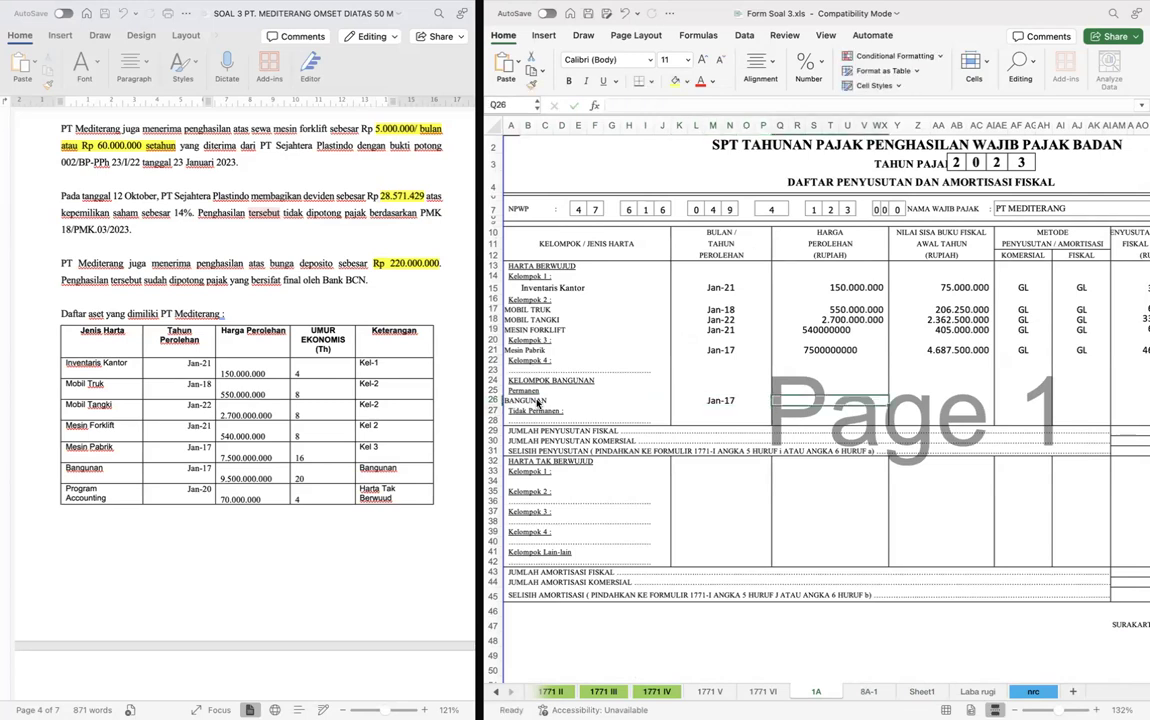
pyautogui.write('9.500.000.0')
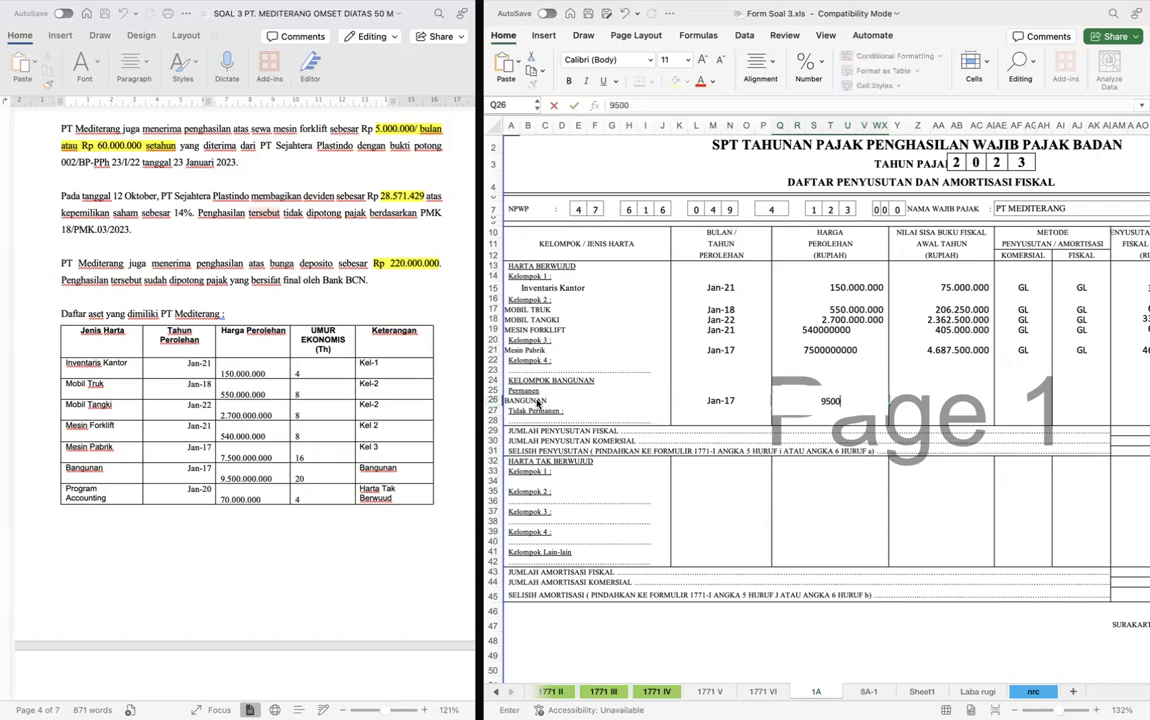
pyautogui.write('00')
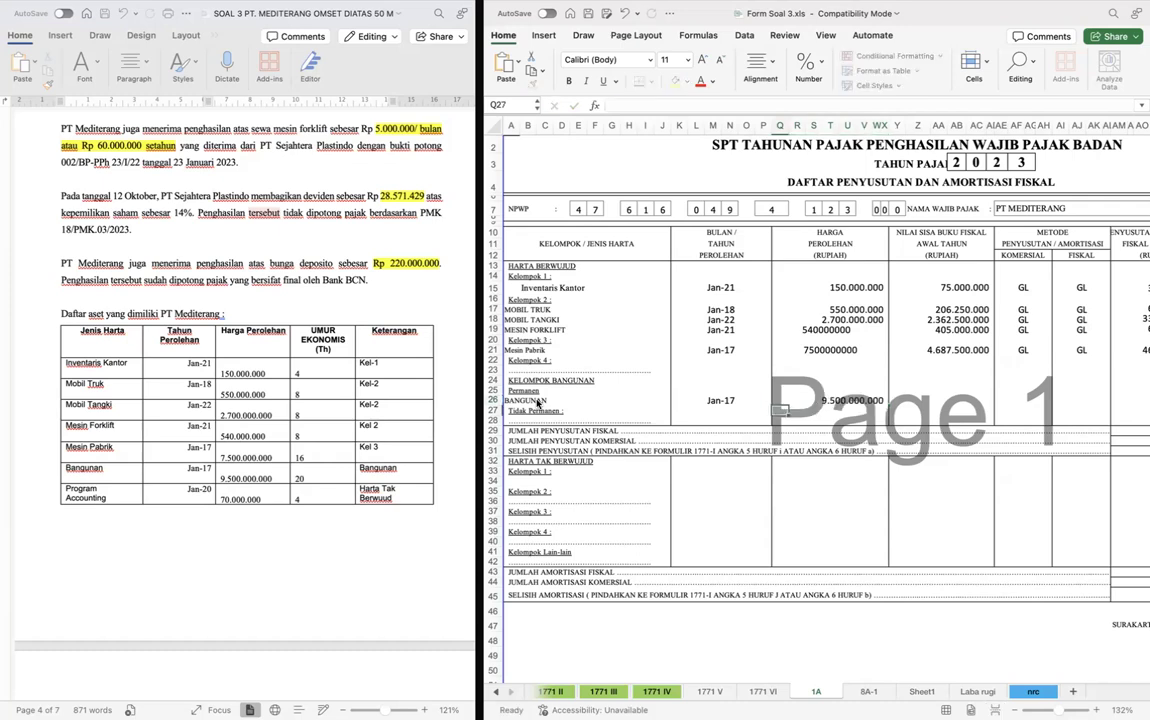
pyautogui.press('Tab')
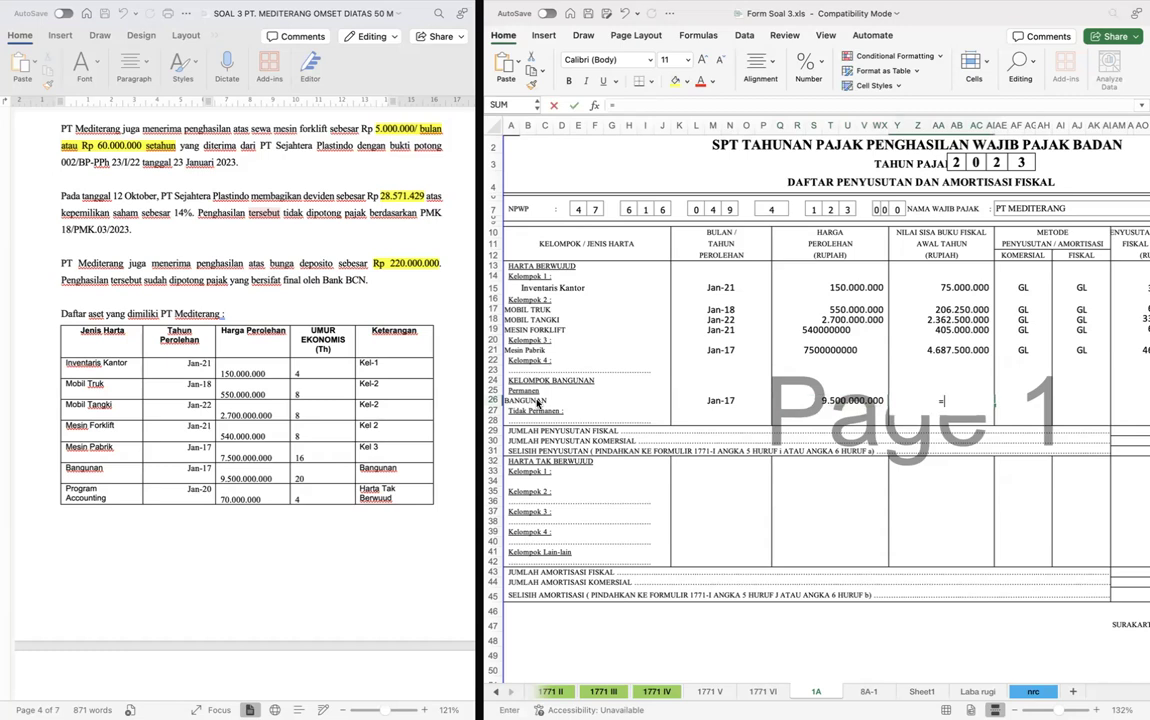
# - Set Bangunan's opening fiscal book value in row 26 to Sheet1 cell H18
pyautogui.write('=')
pyautogui.hotkey('ctrl', 'pagedown')
pyautogui.hotkey('ctrl', 'pagedown')
pyautogui.click(931, 497)
pyautogui.press('Return')
# - Copy an existing asset's GL methods into the Komersial and Fiskal columns for Bangunan, row 26
pyautogui.press('Up')
pyautogui.press('Right')
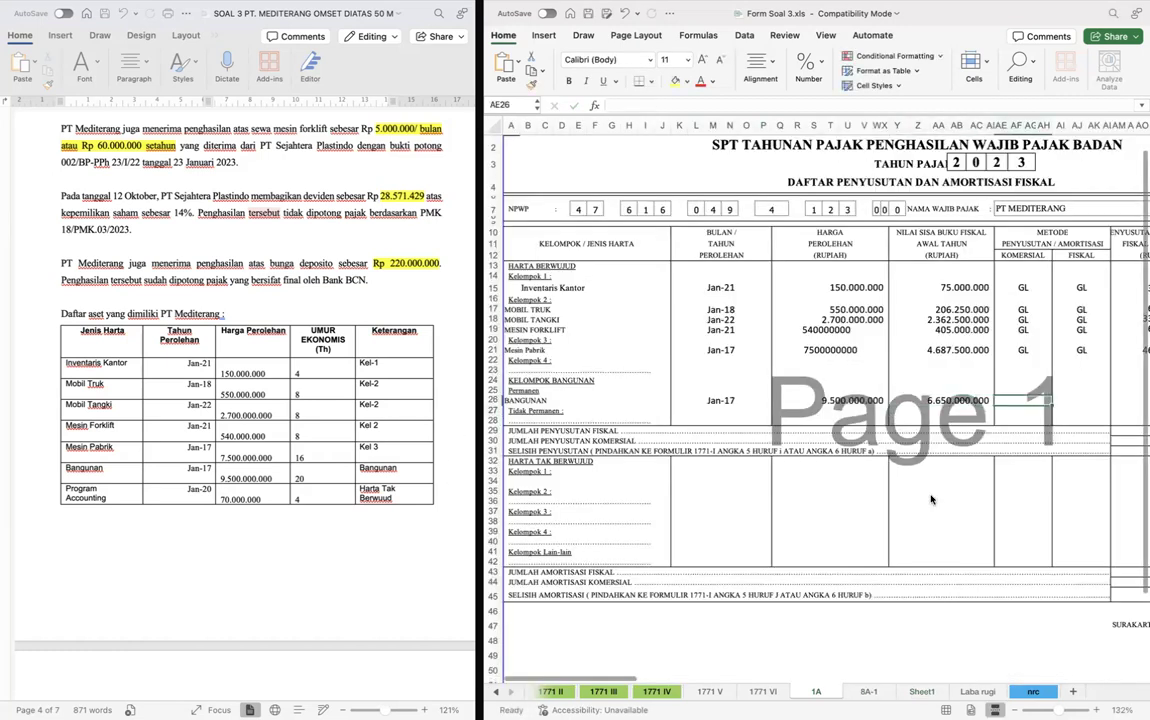
pyautogui.press('Up')
pyautogui.press('Up')
pyautogui.press('Up')
pyautogui.press('Up')
pyautogui.press('Up')
pyautogui.hotkey('shift', 'Right')
pyautogui.hotkey('ctrl', 'c')
pyautogui.press('Down')
pyautogui.press('Down')
pyautogui.press('Down')
pyautogui.hotkey('ctrl', 'Down')
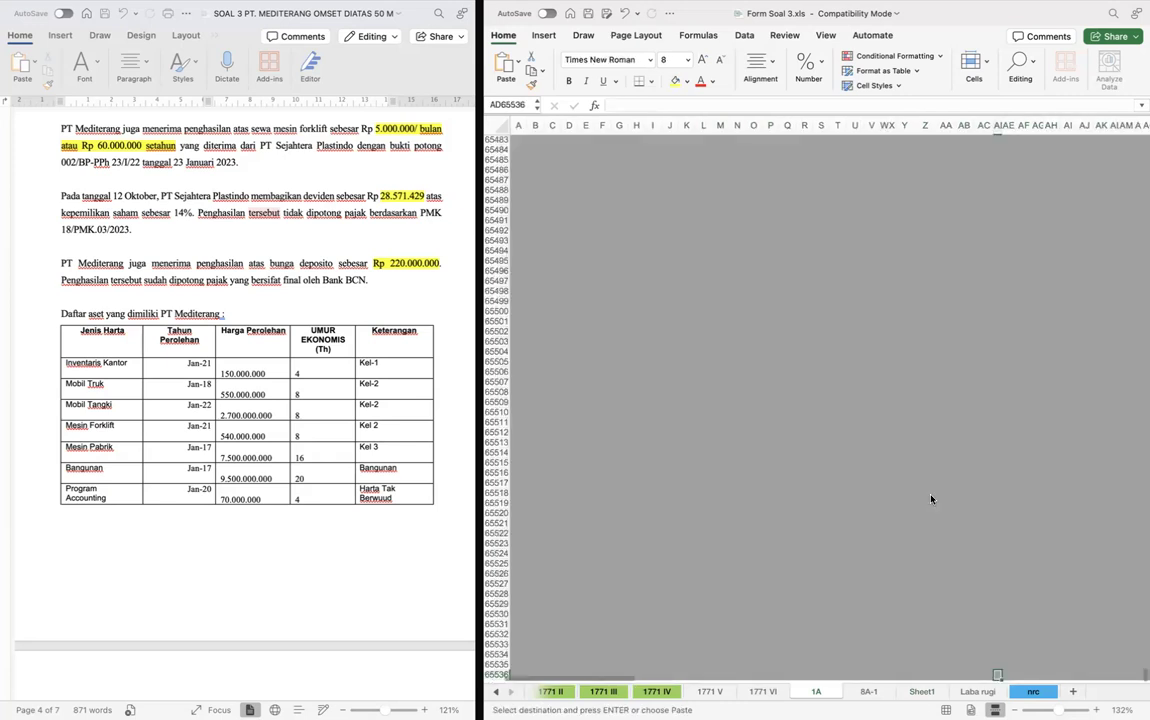
pyautogui.hotkey('ctrl', 'Up')
pyautogui.press('Left')
pyautogui.press('Left')
pyautogui.press('Up')
pyautogui.click(1011, 380)
pyautogui.hotkey('ctrl', 'v')
# - Set this year's fiscal depreciation for Bangunan in row 26 to Sheet1 cell G18
pyautogui.press('Right')
pyautogui.press('Right')
pyautogui.hscroll(3, 1029, 385)
pyautogui.write('=')
pyautogui.hotkey('ctrl', 'pagedown')
pyautogui.hotkey('ctrl', 'pagedown')
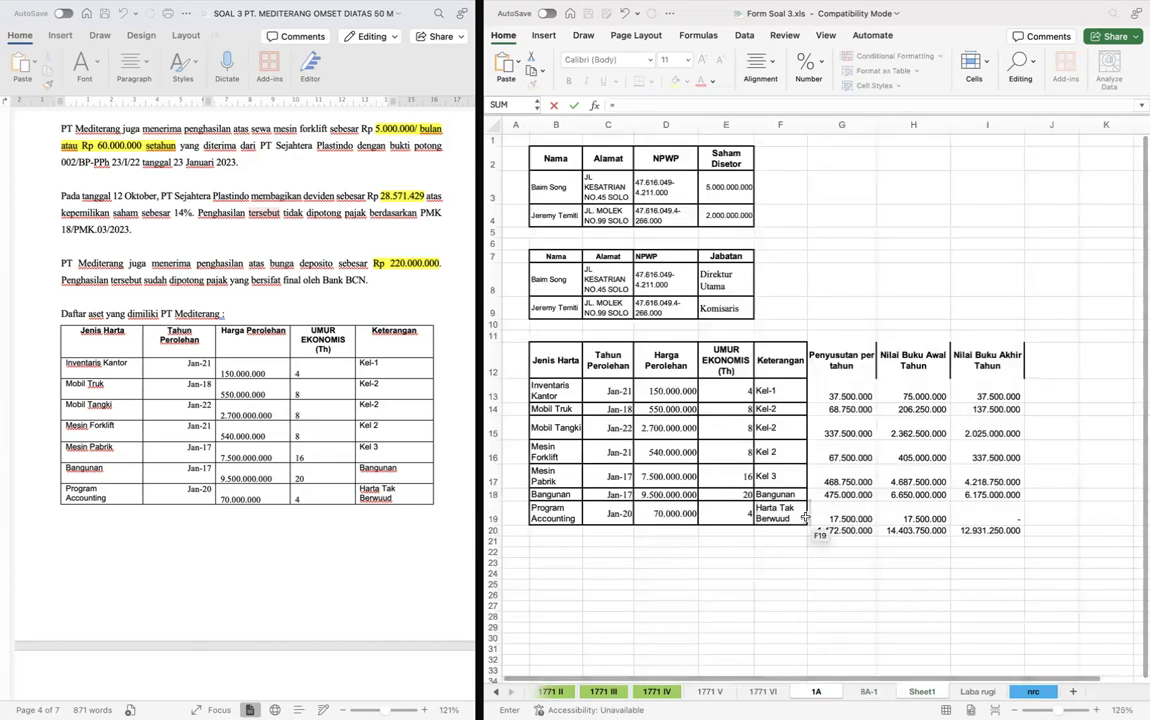
pyautogui.click(840, 494)
pyautogui.press('Return')
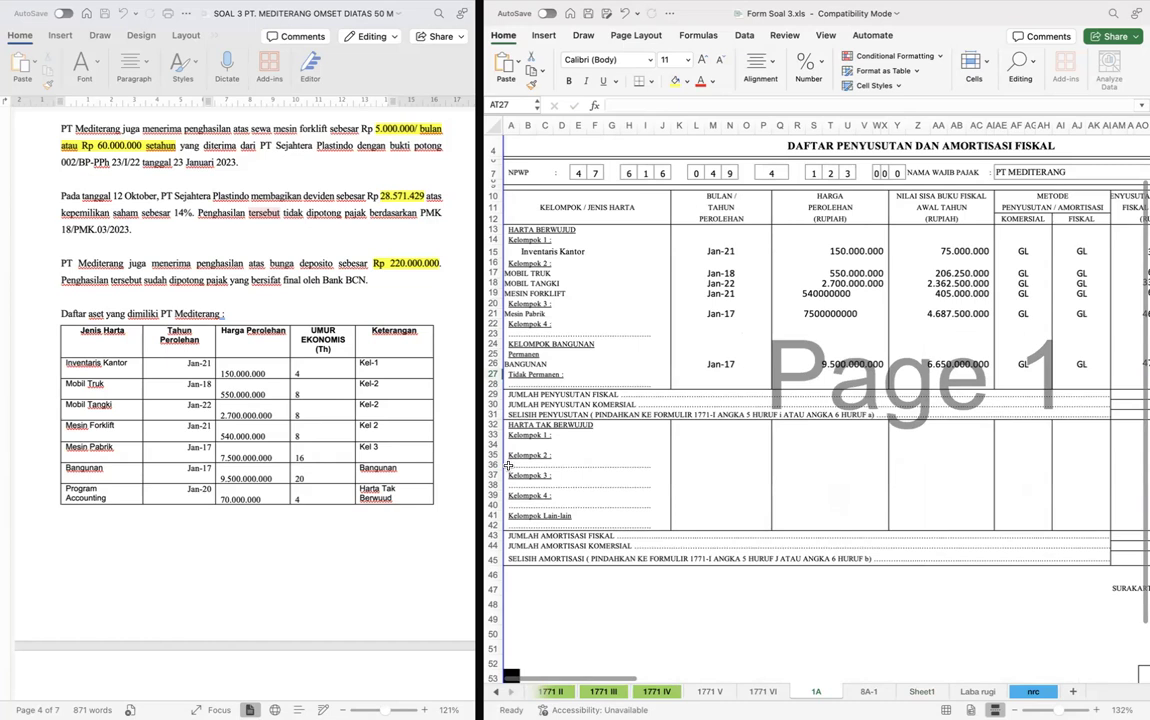
pyautogui.click(805, 444)
pyautogui.hscroll(1, 805, 444)
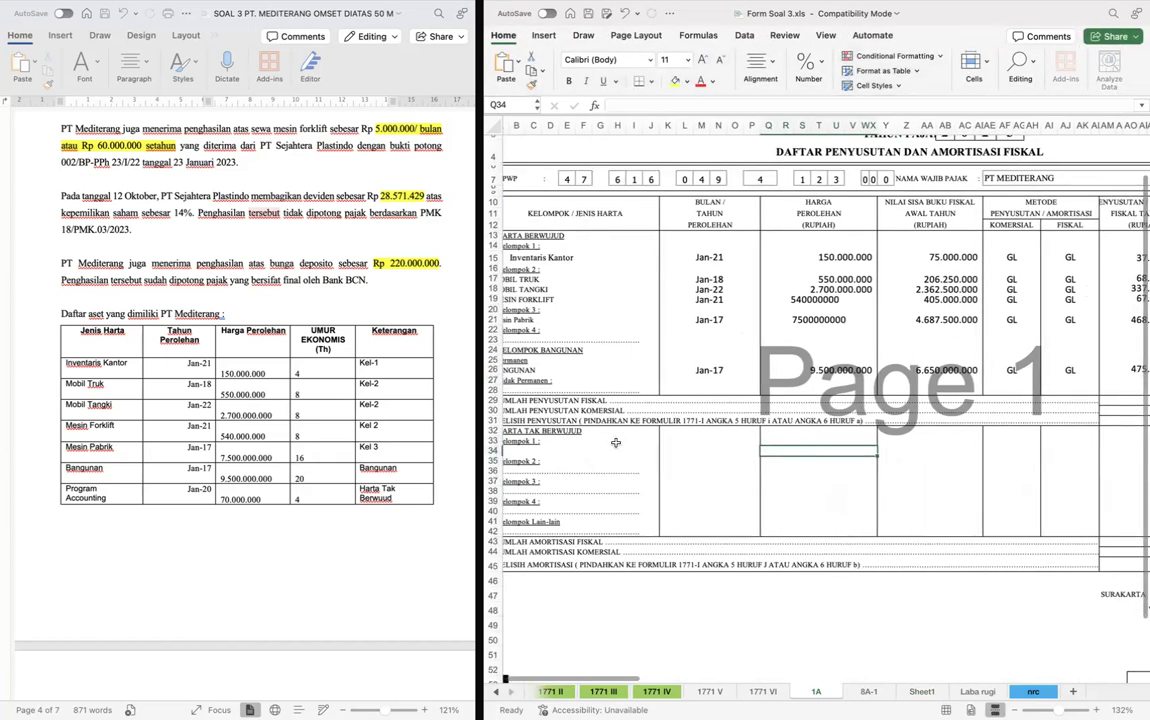
pyautogui.click(668, 460)
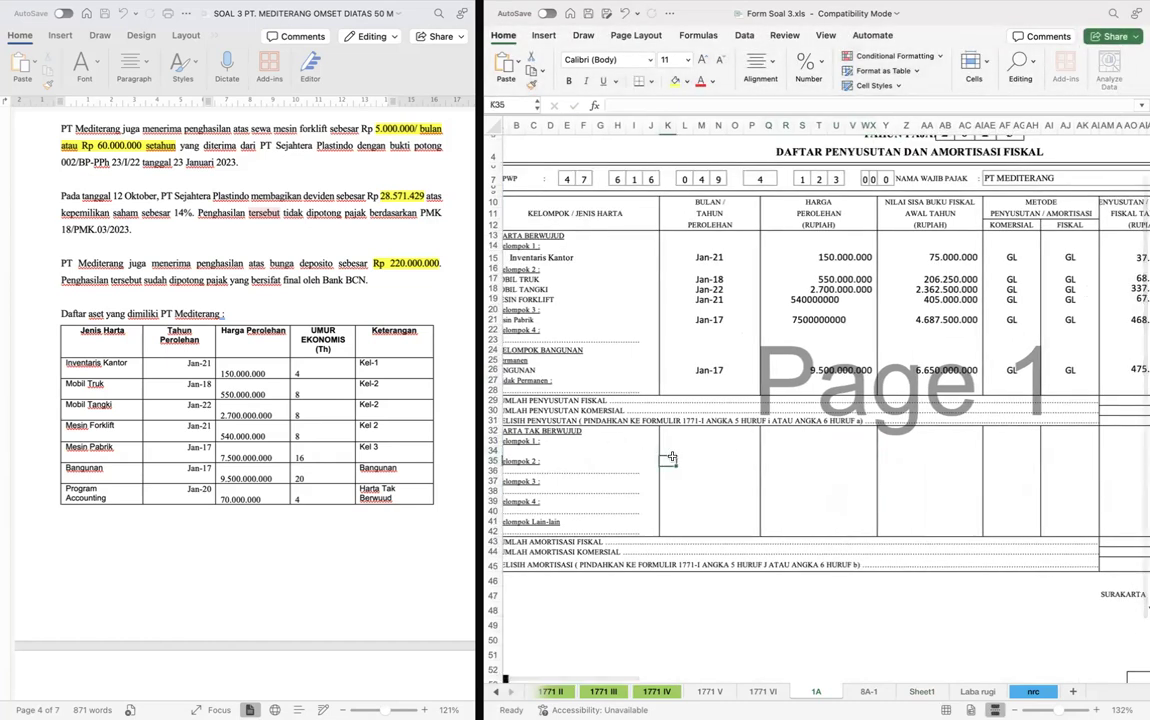
pyautogui.scroll(1, 860, 402)
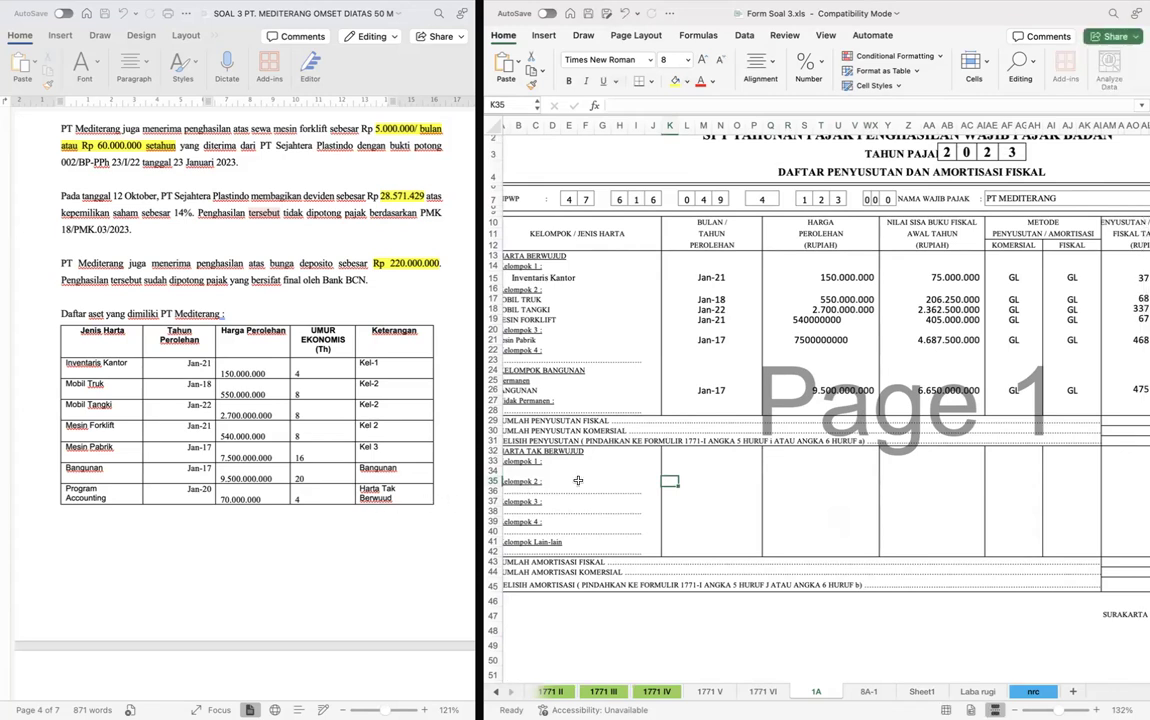
pyautogui.scroll(-1, 520, 440)
pyautogui.hscroll(-1, 520, 440)
pyautogui.click(524, 456)
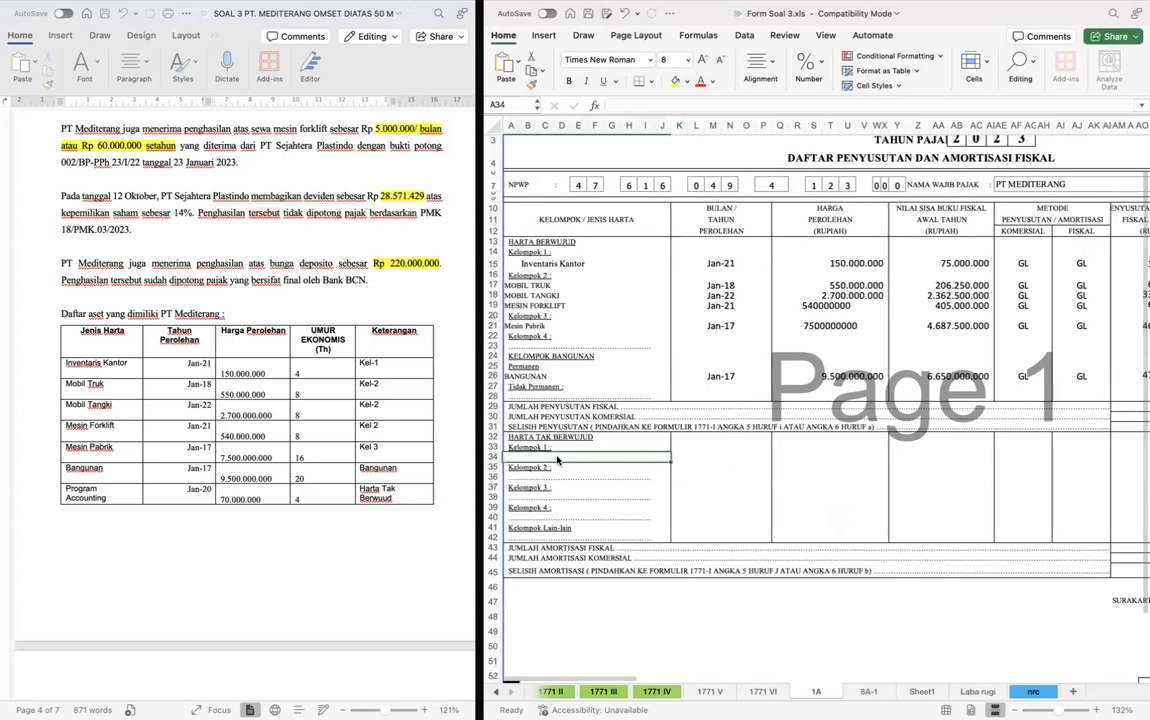
pyautogui.hscroll(2, 693, 465)
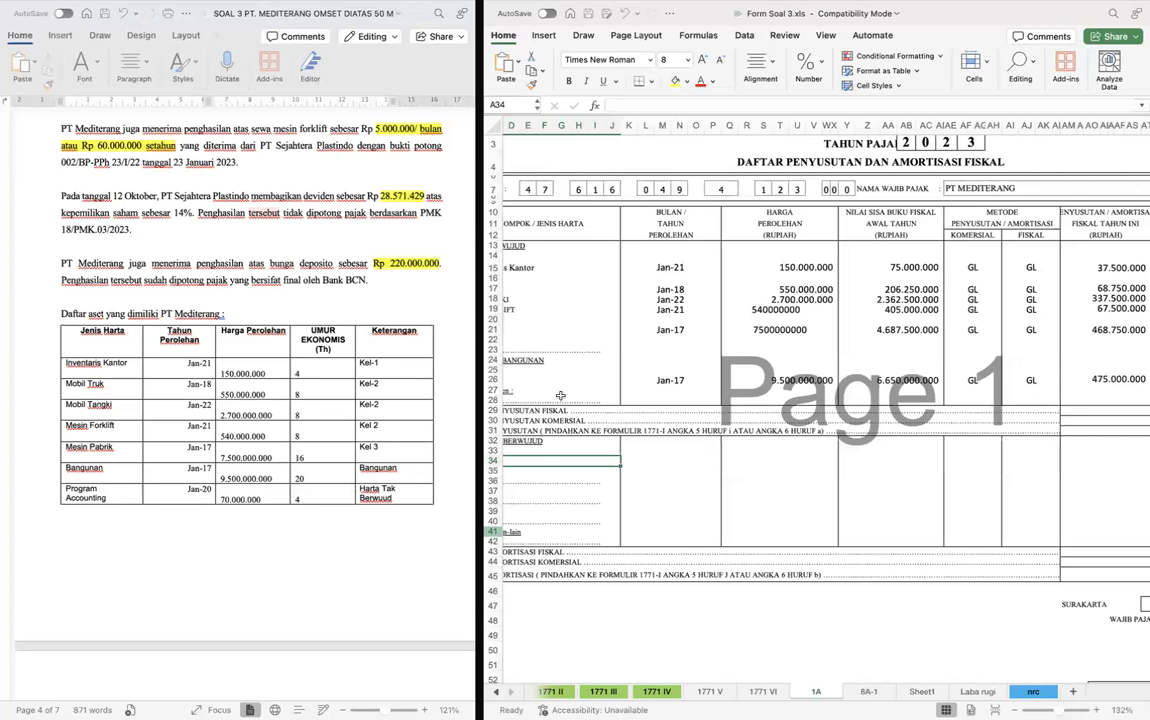
pyautogui.scroll(2, 547, 253)
pyautogui.click(493, 296)
pyautogui.click(492, 293)
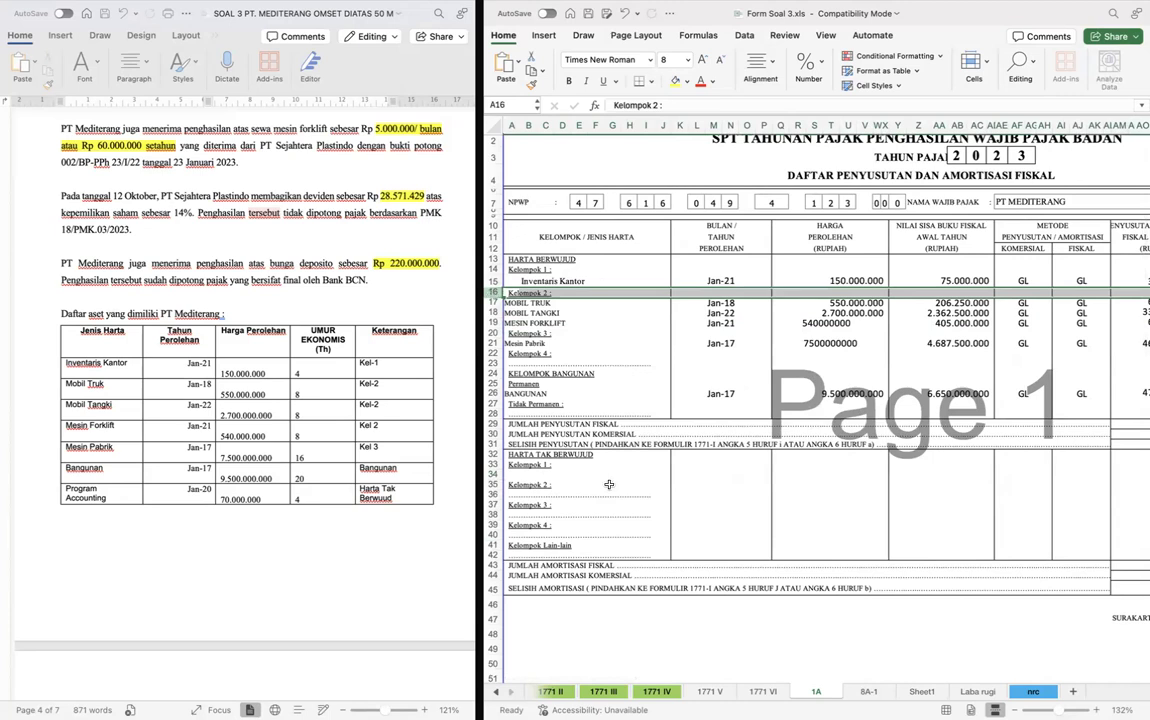
pyautogui.click(633, 565)
# - Add PROGRAM ACCOUNTING under Harta Tak Berwujud Kelompok 1 in row 34, with acquisition date 1/20 and acquisition cost 70000000
pyautogui.click(526, 473)
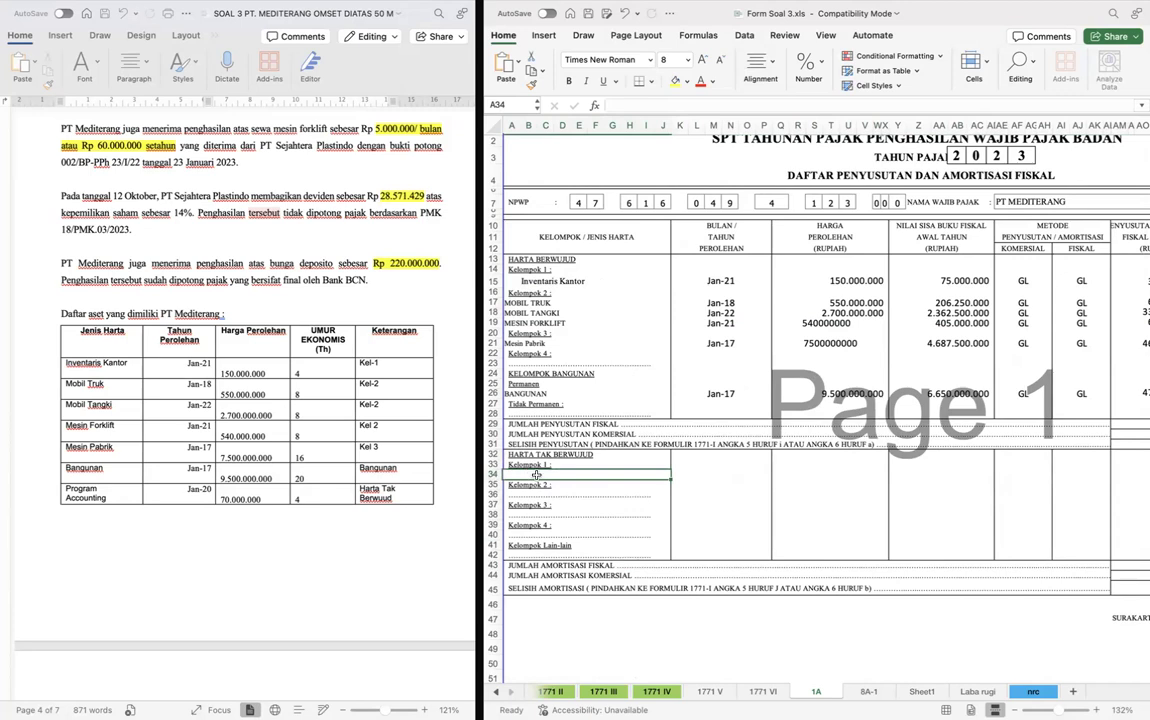
pyautogui.write('PROP')
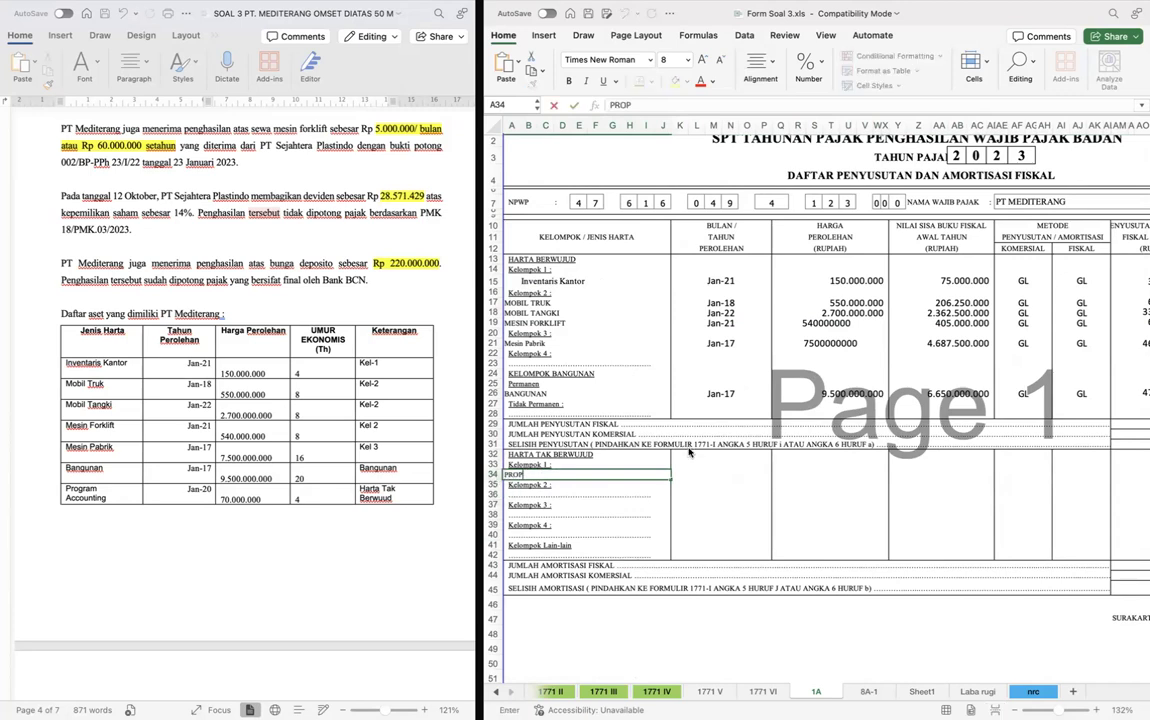
pyautogui.press('BackSpace')
pyautogui.write('GRAM ACCOUNTING')
pyautogui.press('Tab')
pyautogui.write('1/20')
pyautogui.press('Return')
pyautogui.press('Up')
pyautogui.press('Right')
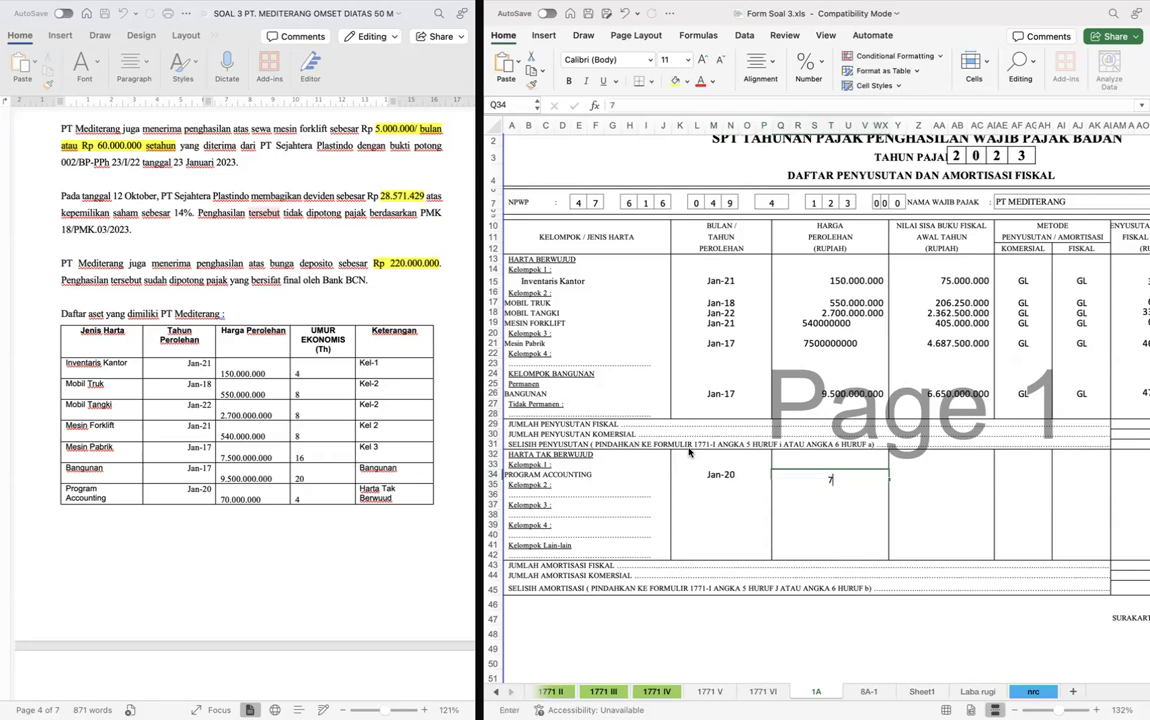
pyautogui.write('70.000.0')
pyautogui.write('00')
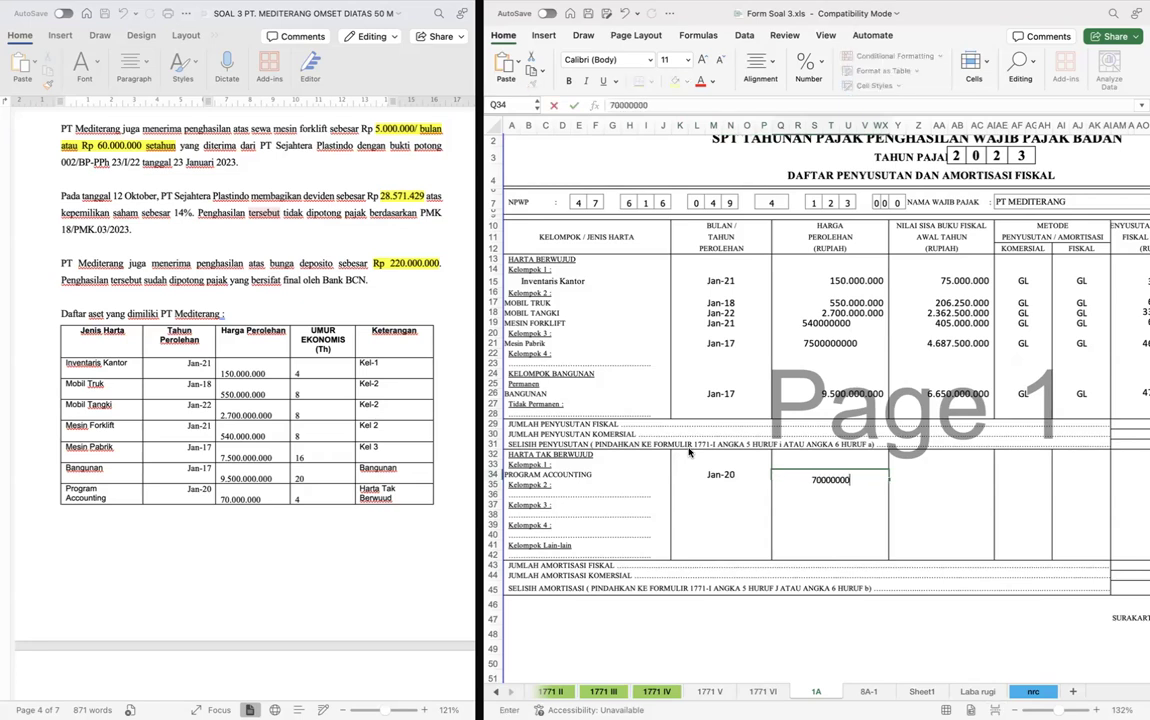
pyautogui.press('Right')
# - Set PROGRAM ACCOUNTING's opening fiscal book value in row 34 to Sheet1 cell H19
pyautogui.write('=')
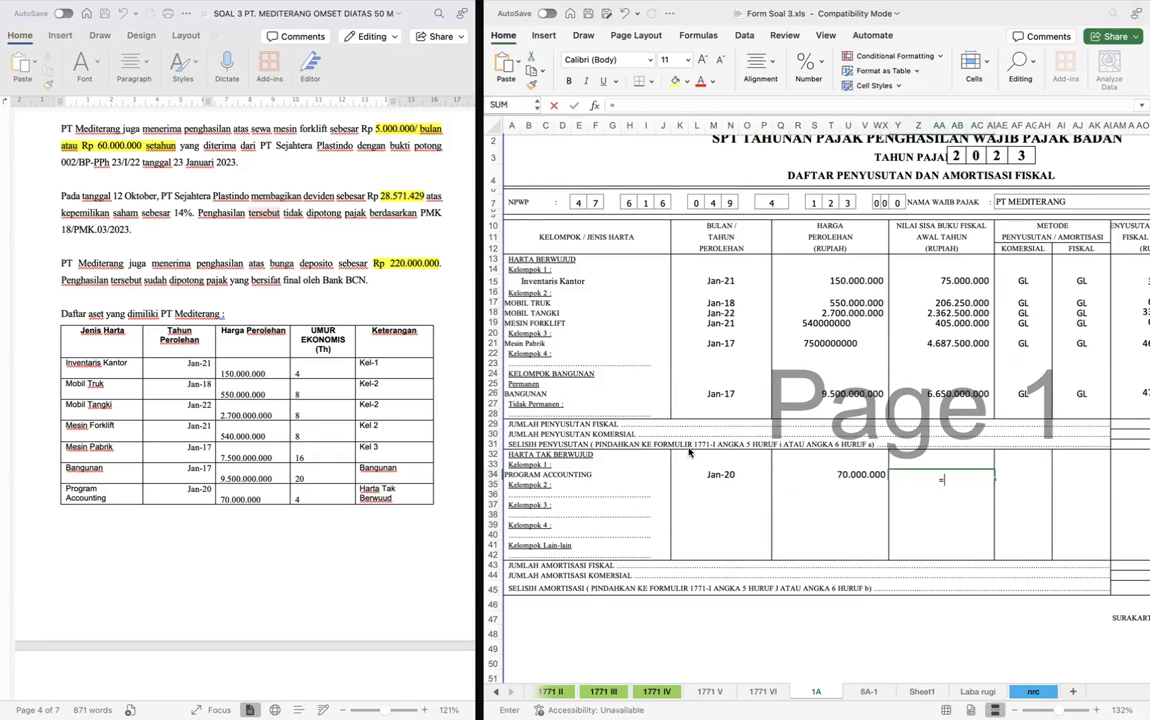
pyautogui.hotkey('ctrl', 'pagedown')
pyautogui.hotkey('ctrl', 'pagedown')
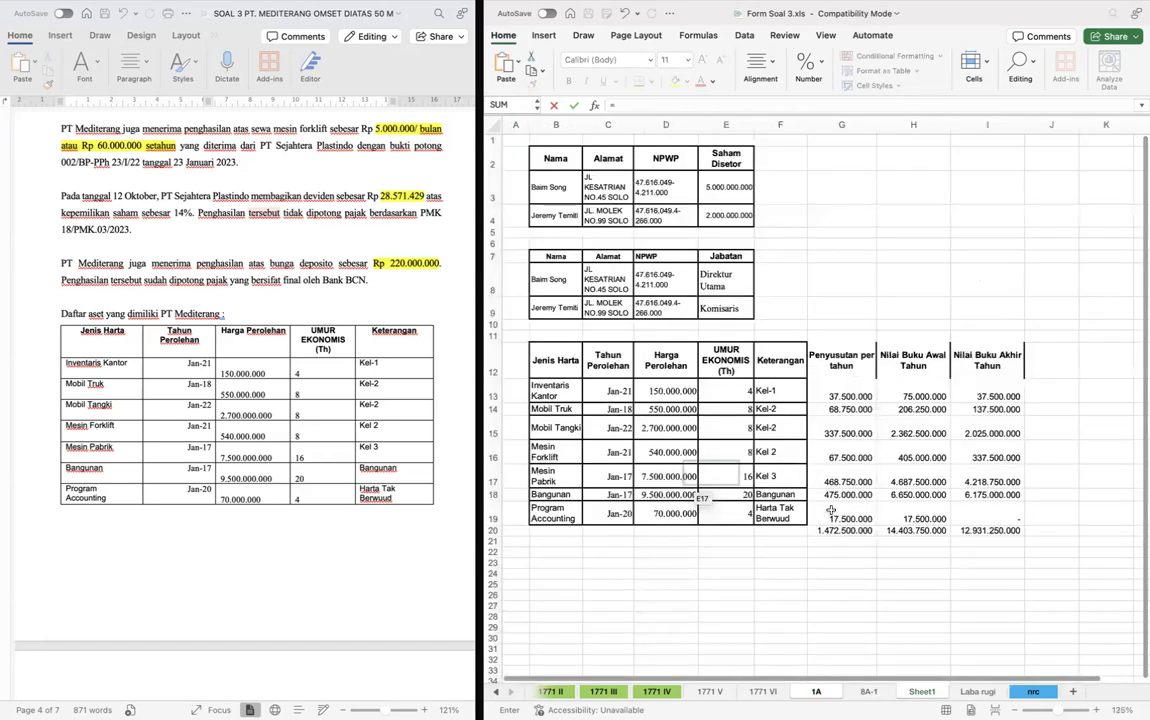
pyautogui.click(898, 515)
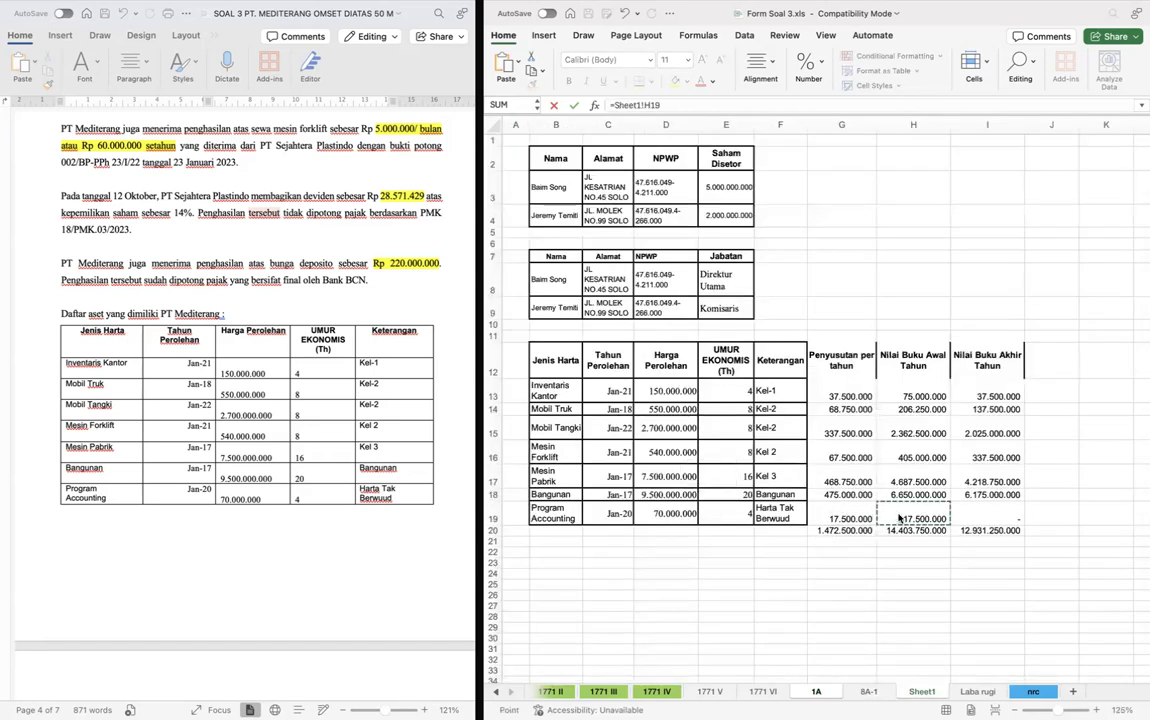
pyautogui.press('Return')
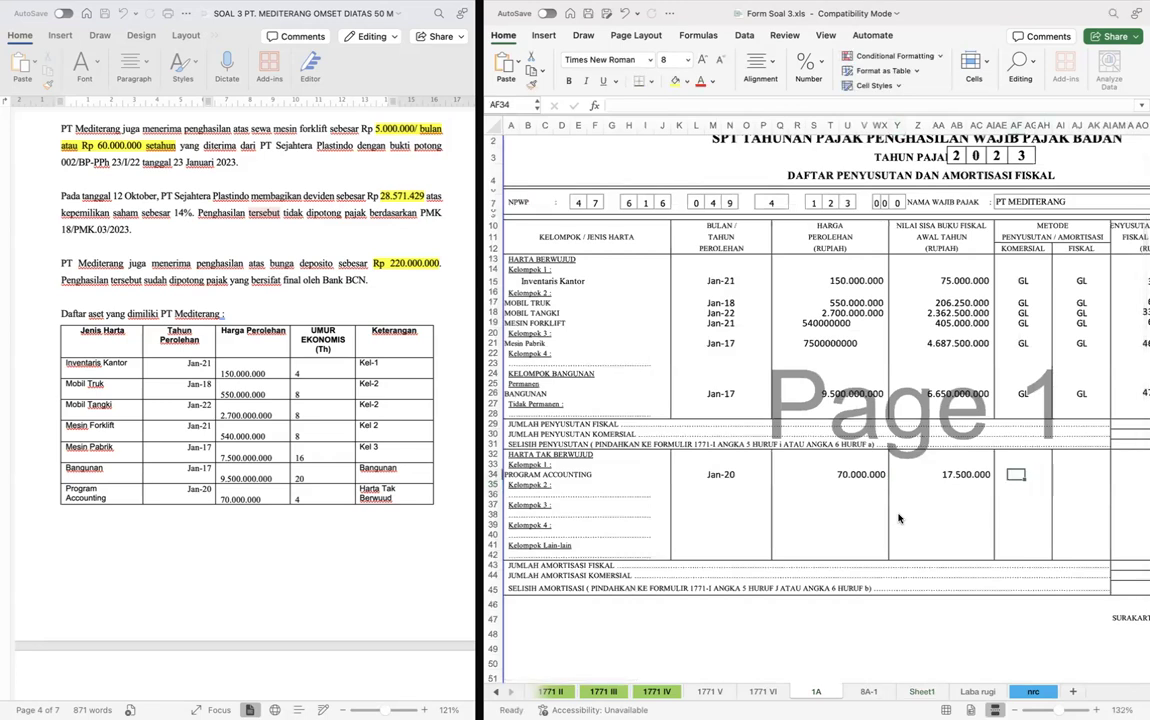
# - Enter GL as both the Komersial and Fiskal amortisation method for PROGRAM ACCOUNTING in row 34
pyautogui.write('GL')
pyautogui.press('Tab')
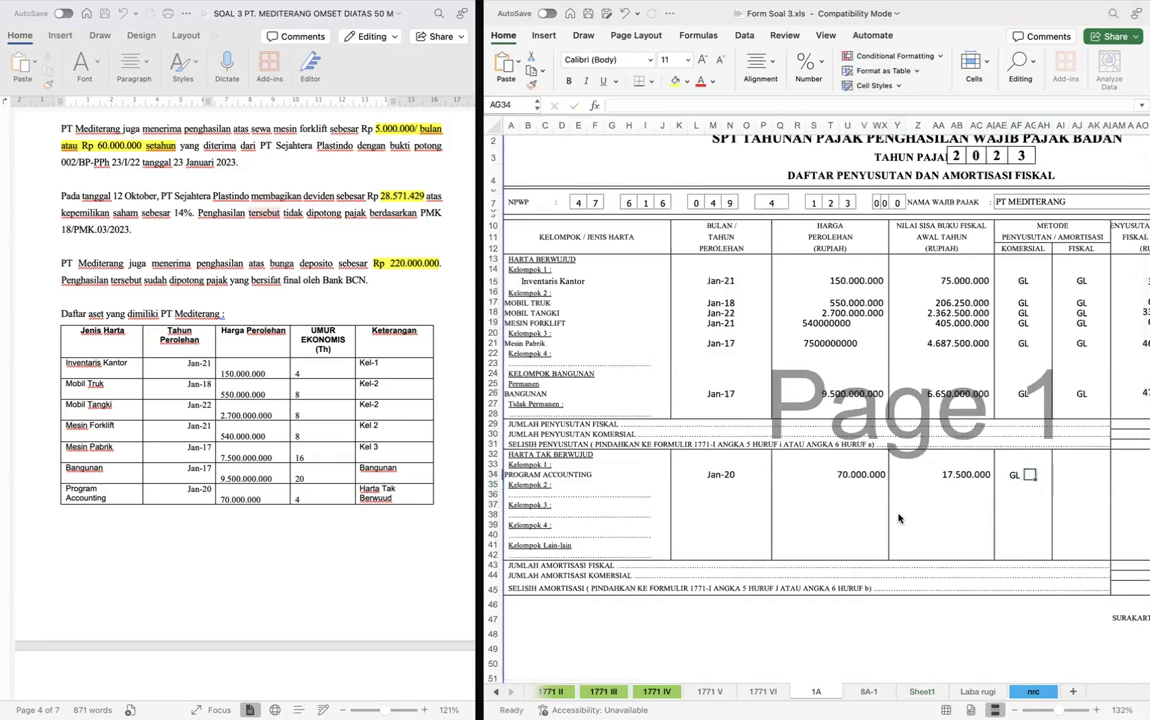
pyautogui.press('Tab')
pyautogui.press('Tab')
pyautogui.write('GL')
pyautogui.press('Tab')
# - Set this year's fiscal amortisation for PROGRAM ACCOUNTING in row 34 to Sheet1 cell G19
pyautogui.write('=')
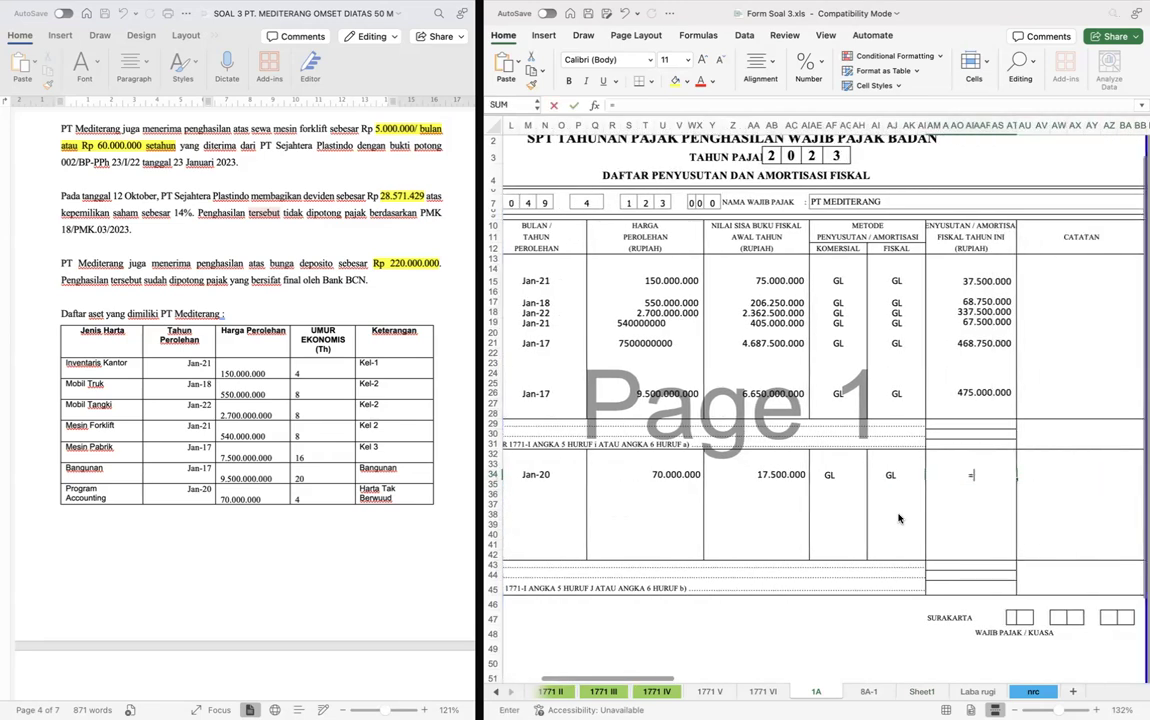
pyautogui.hotkey('ctrl', 'pagedown')
pyautogui.hotkey('ctrl', 'pagedown')
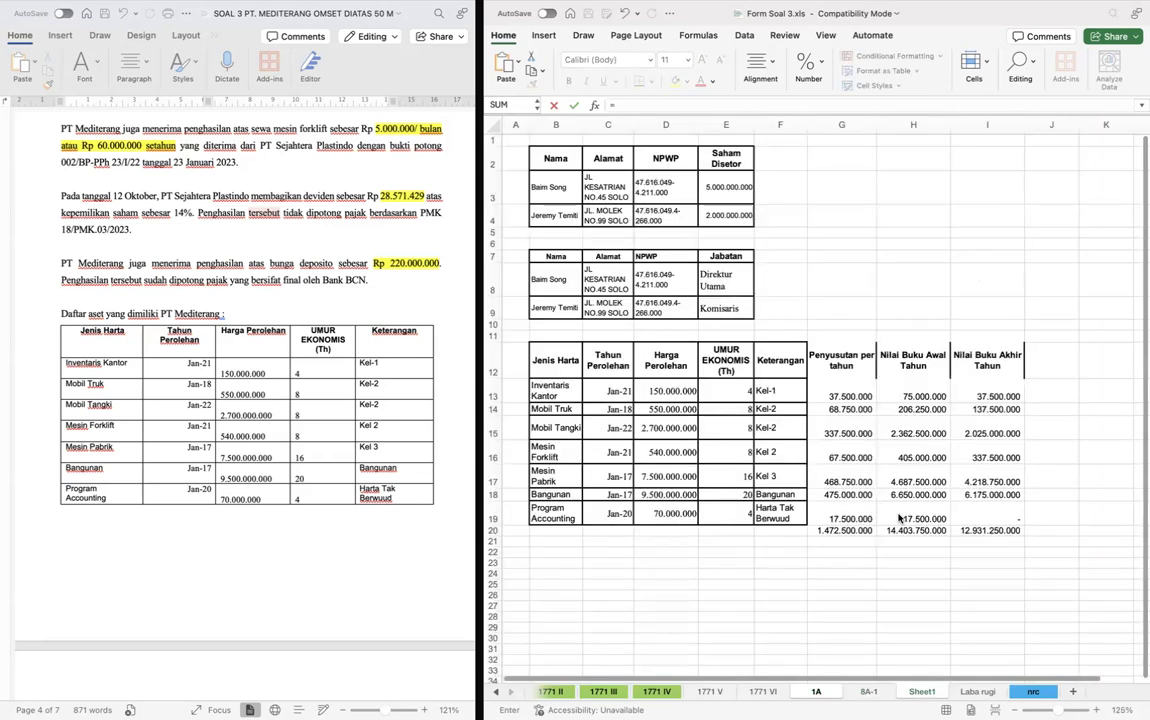
pyautogui.click(865, 516)
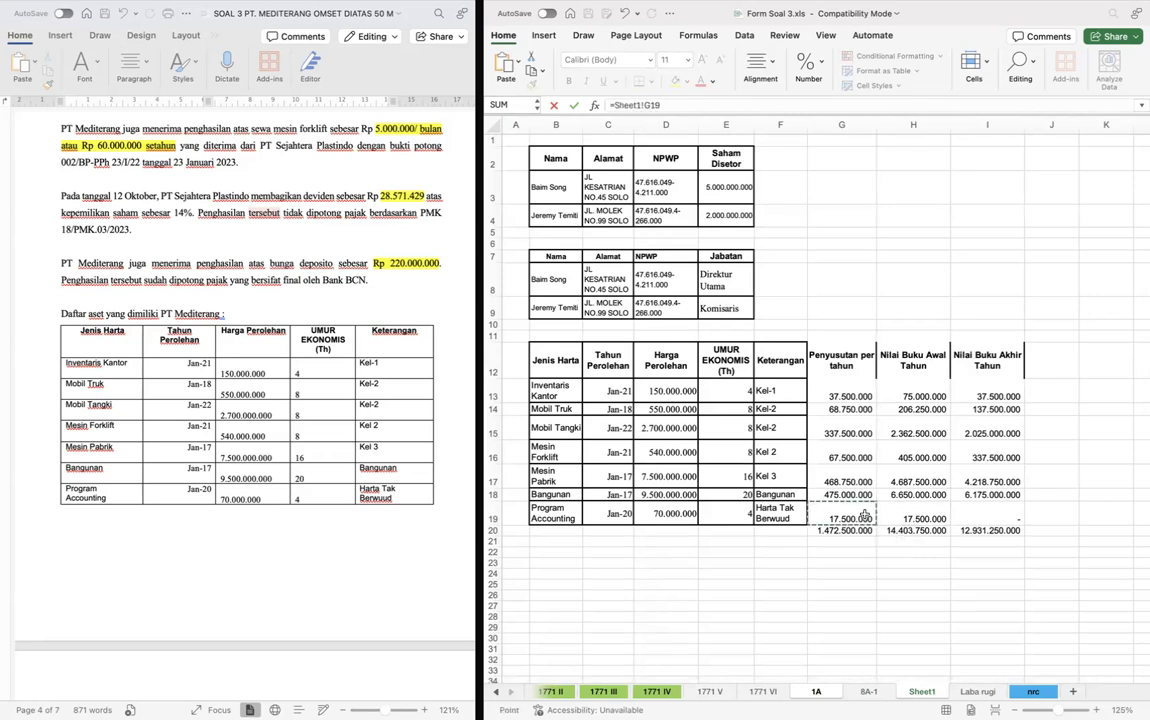
pyautogui.press('Return')
# - Total the fiscal depreciation of all tangible assets with a SUM formula in Jumlah Penyusutan Fiskal, row 29
pyautogui.scroll(-1, 866, 518)
pyautogui.scroll(-1, 866, 518)
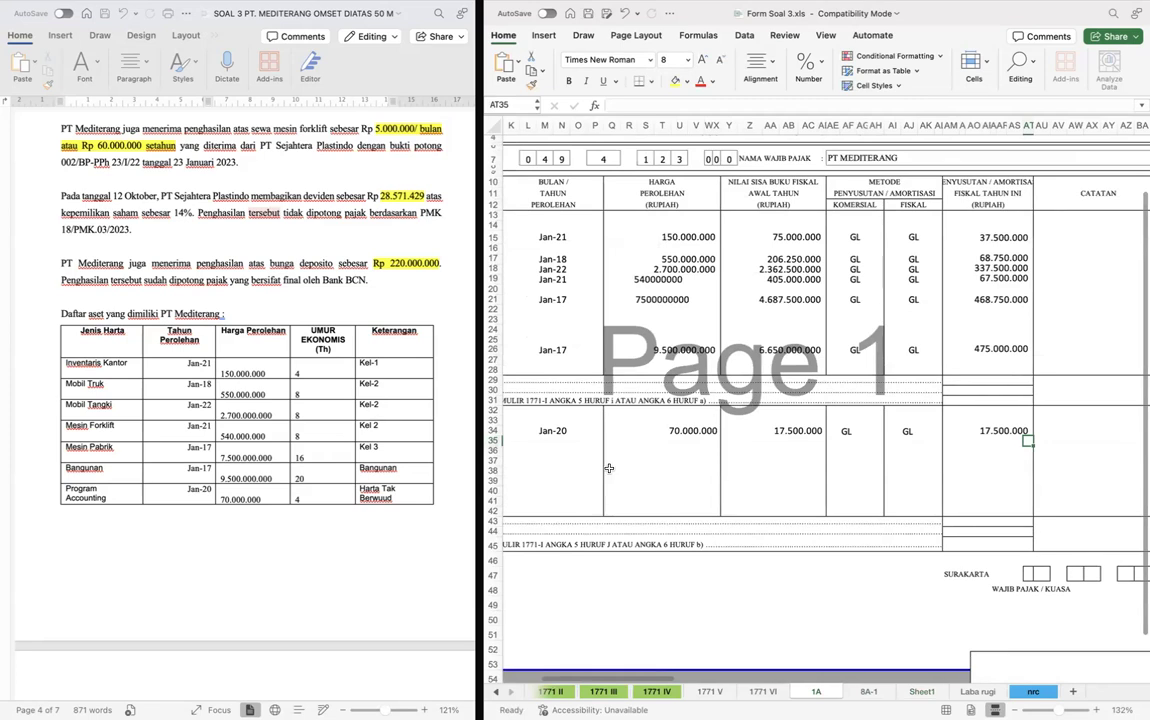
pyautogui.click(975, 374)
pyautogui.hscroll(-3, 975, 374)
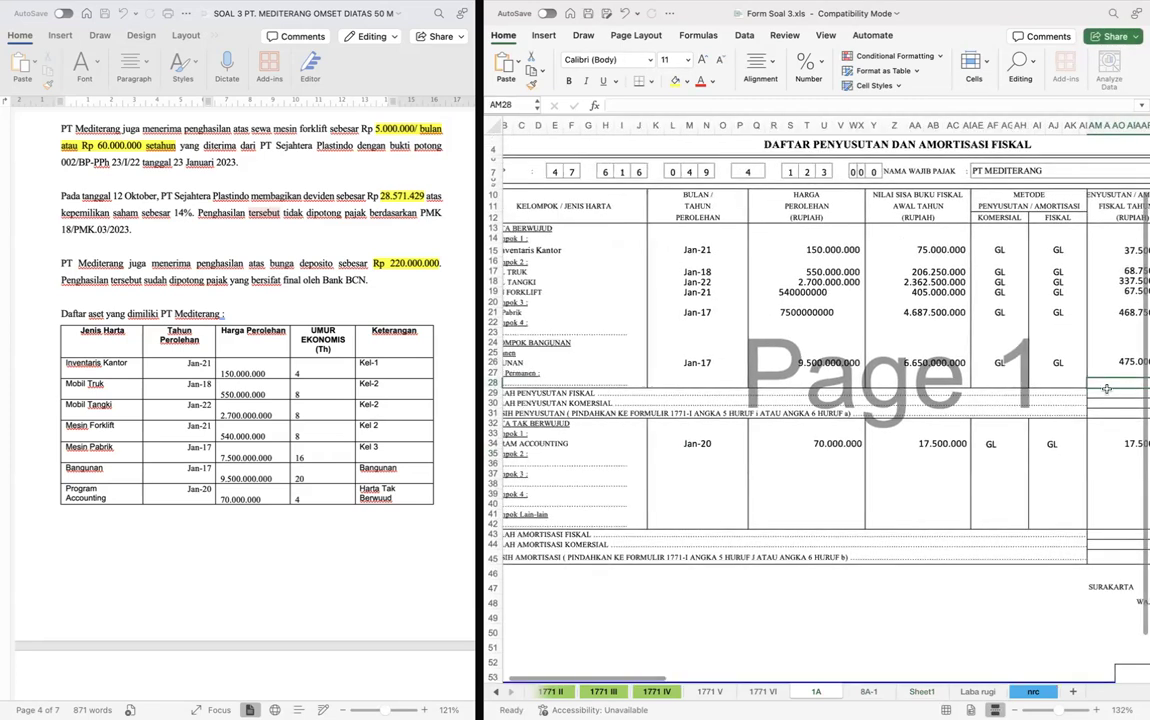
pyautogui.write('=SUM')
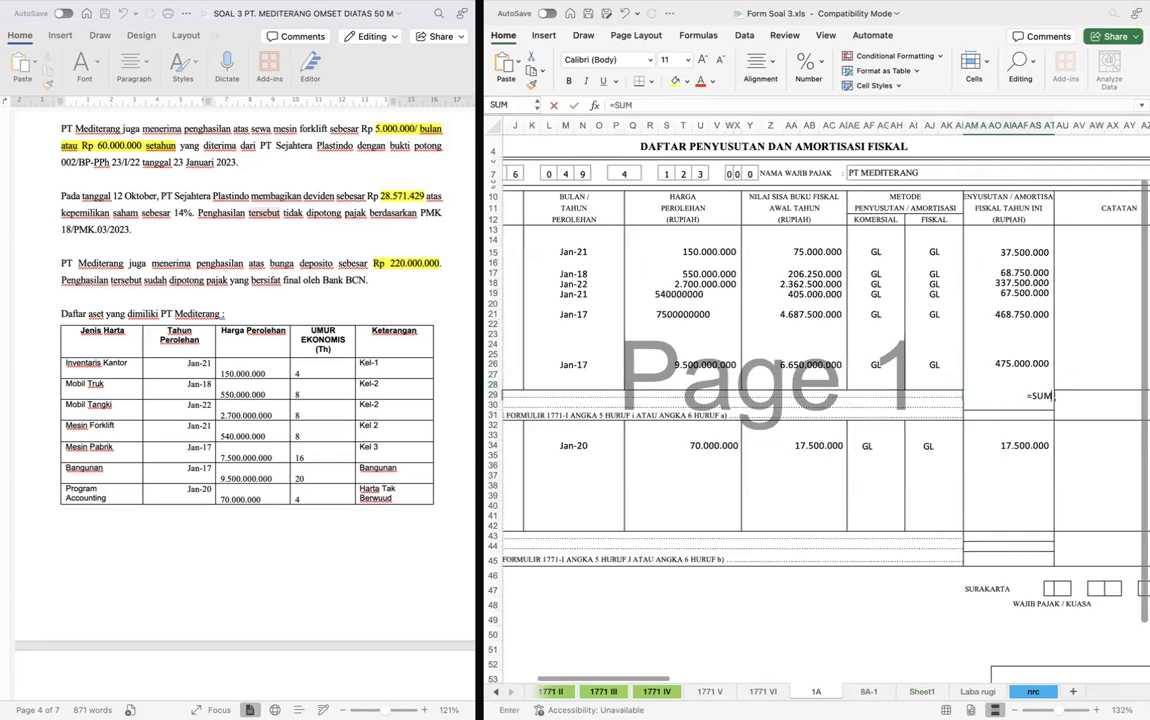
pyautogui.write('(')
pyautogui.press('Up')
pyautogui.press('Up')
pyautogui.press('Down')
pyautogui.hotkey('shift', 'Up')
pyautogui.hotkey('shift', 'Up')
pyautogui.hotkey('shift', 'Up')
pyautogui.hotkey('shift', 'Up')
pyautogui.hotkey('shift', 'Up')
pyautogui.hotkey('shift', 'Up')
pyautogui.hotkey('shift', 'Up')
pyautogui.hotkey('shift', 'Up')
pyautogui.hotkey('shift', 'Up')
pyautogui.hotkey('shift', 'Up')
pyautogui.hotkey('shift', 'Up')
pyautogui.hotkey('shift', 'Up')
pyautogui.hotkey('shift', 'Up')
pyautogui.hotkey('shift', 'Up')
pyautogui.hotkey('shift', 'Up')
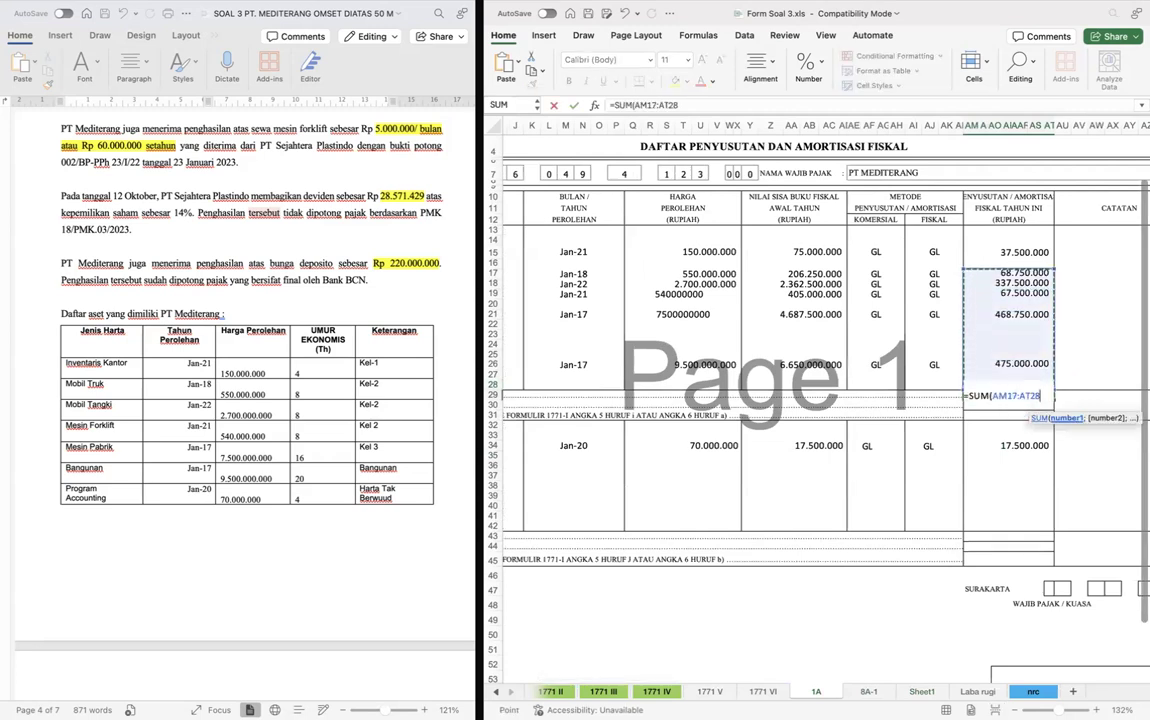
pyautogui.press('Return')
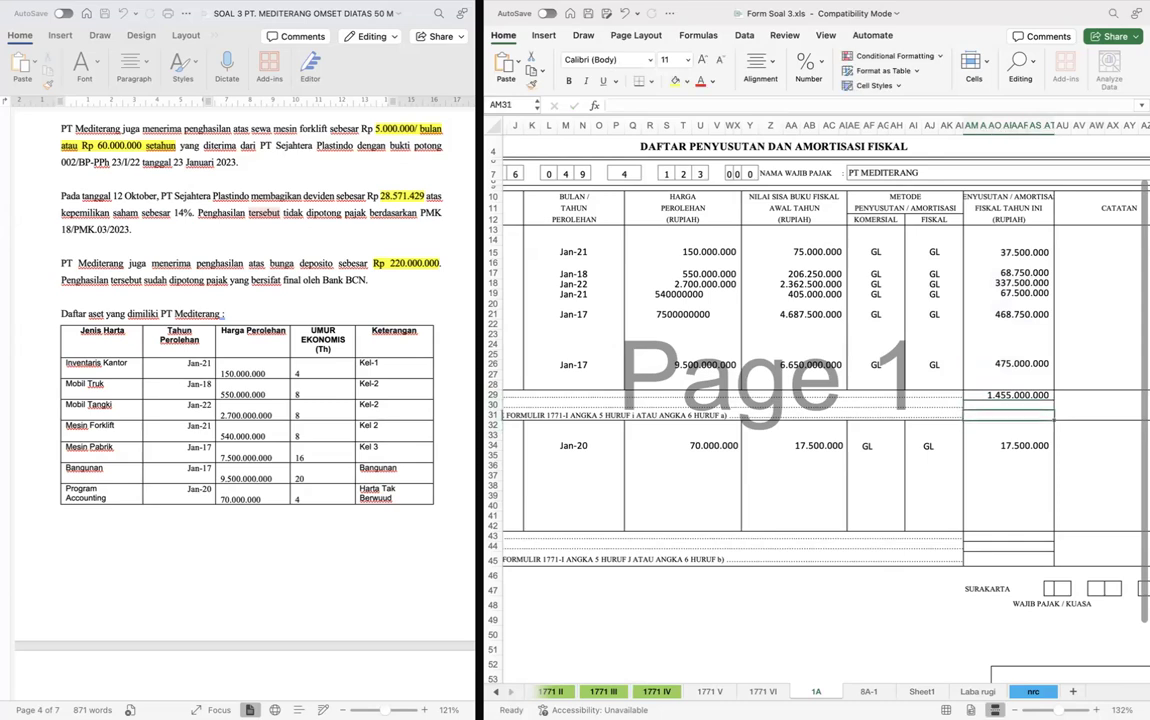
# - Set Jumlah Penyusutan Komersial in row 30 equal to the fiscal depreciation total above it
pyautogui.write('=')
pyautogui.press('Up')
pyautogui.press('Return')
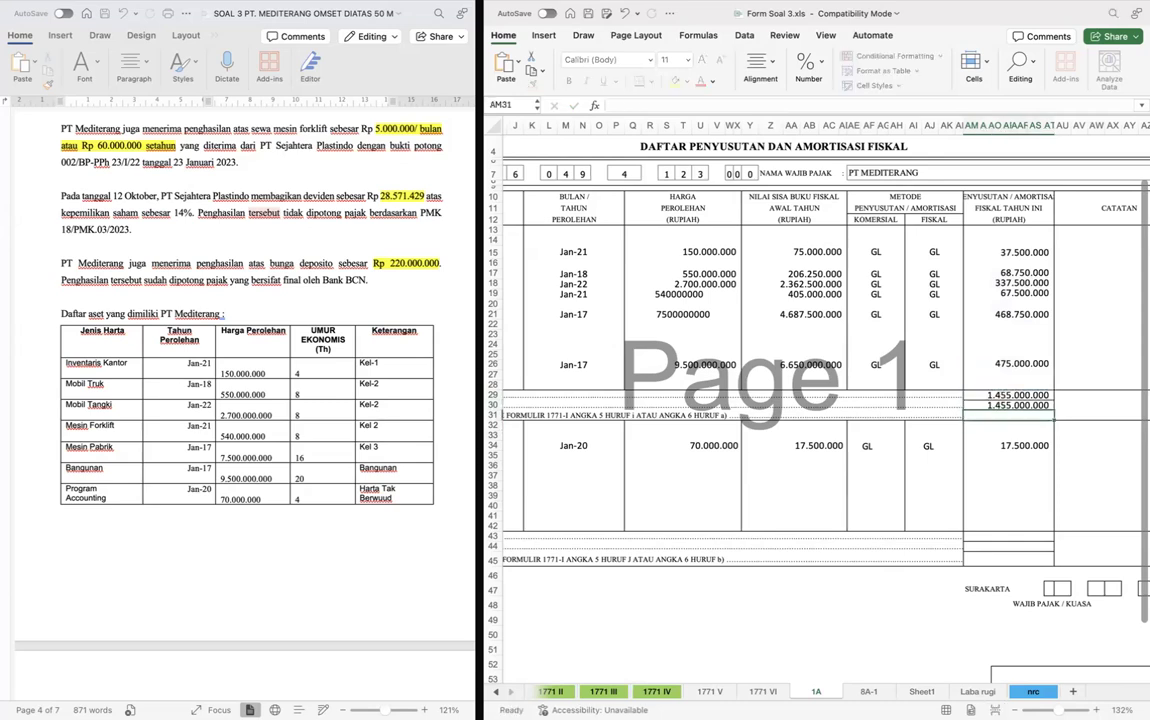
# - Link Jumlah Amortisasi Fiskal in row 43 to PROGRAM ACCOUNTING's amortisation, and set Jumlah Amortisasi Komersial in row 44 equal to row 43
pyautogui.press('Down')
pyautogui.press('Down')
pyautogui.press('Down')
pyautogui.press('Down')
pyautogui.press('Down')
pyautogui.press('Down')
pyautogui.press('Down')
pyautogui.press('Down')
pyautogui.press('Down')
pyautogui.press('Down')
pyautogui.press('Down')
pyautogui.press('Down')
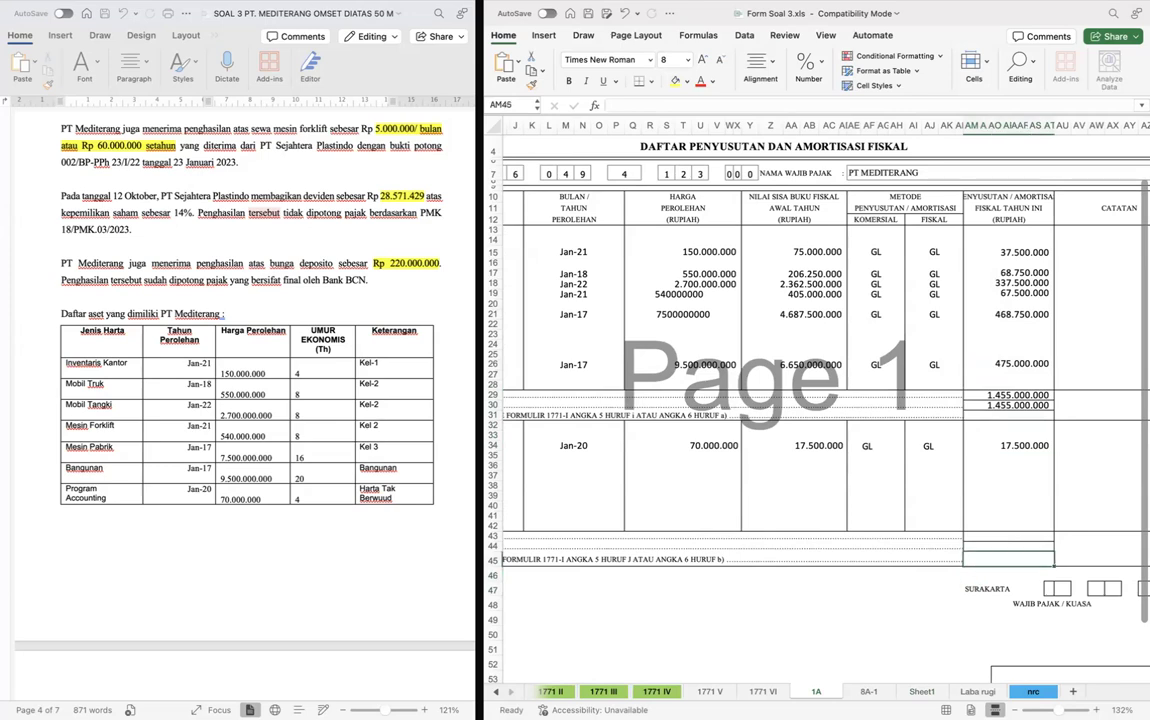
pyautogui.write('=')
pyautogui.click(981, 446)
pyautogui.press('Return')
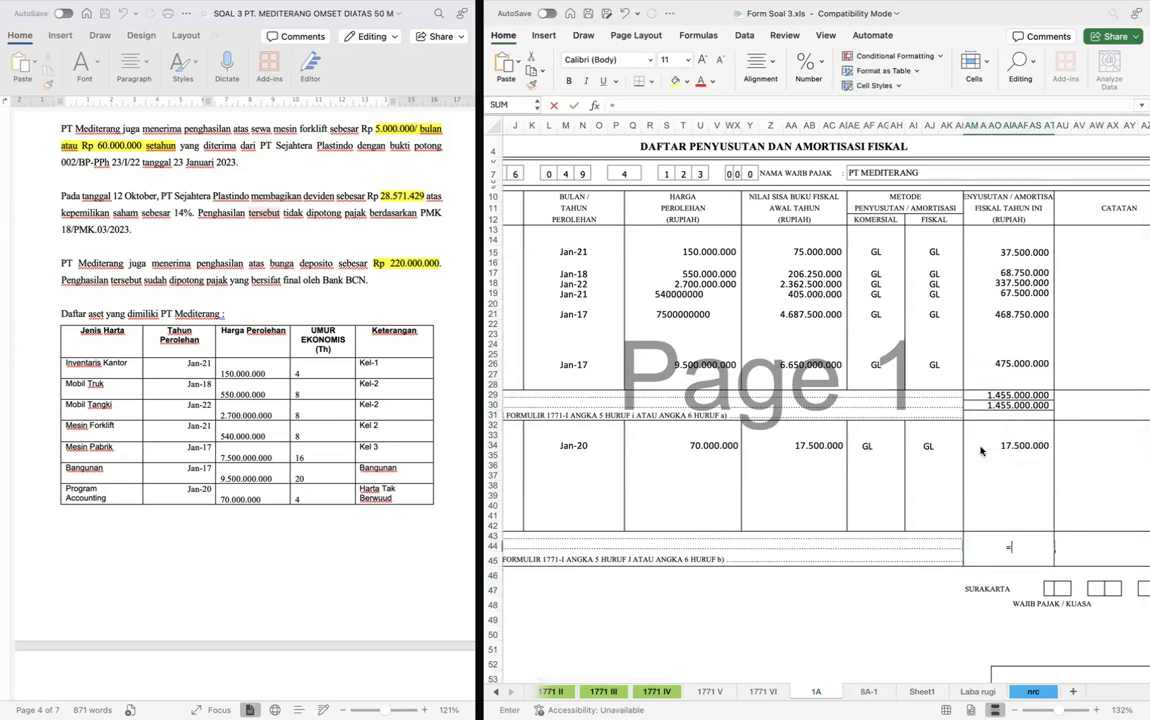
pyautogui.write('=')
pyautogui.press('Up')
pyautogui.press('Return')
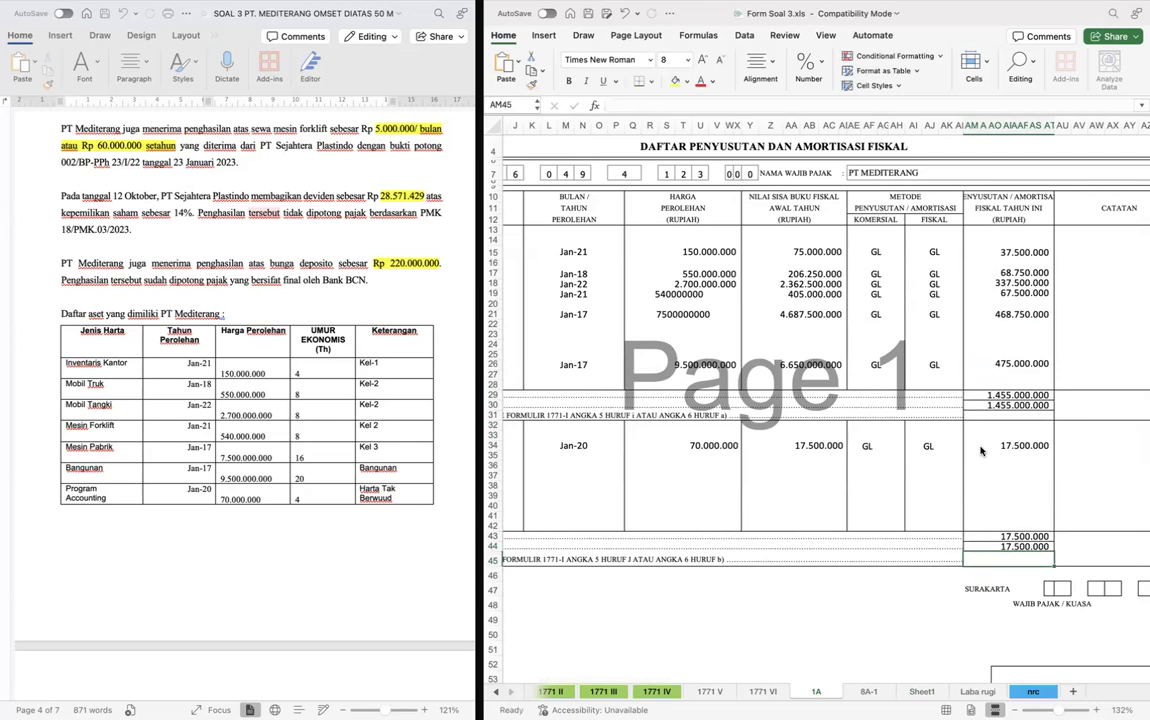
# - Look up the company's city in the case document and replace the signing place in cell AM47 with CILEGON
pyautogui.scroll(-3, 981, 451)
pyautogui.hscroll(3, 981, 451)
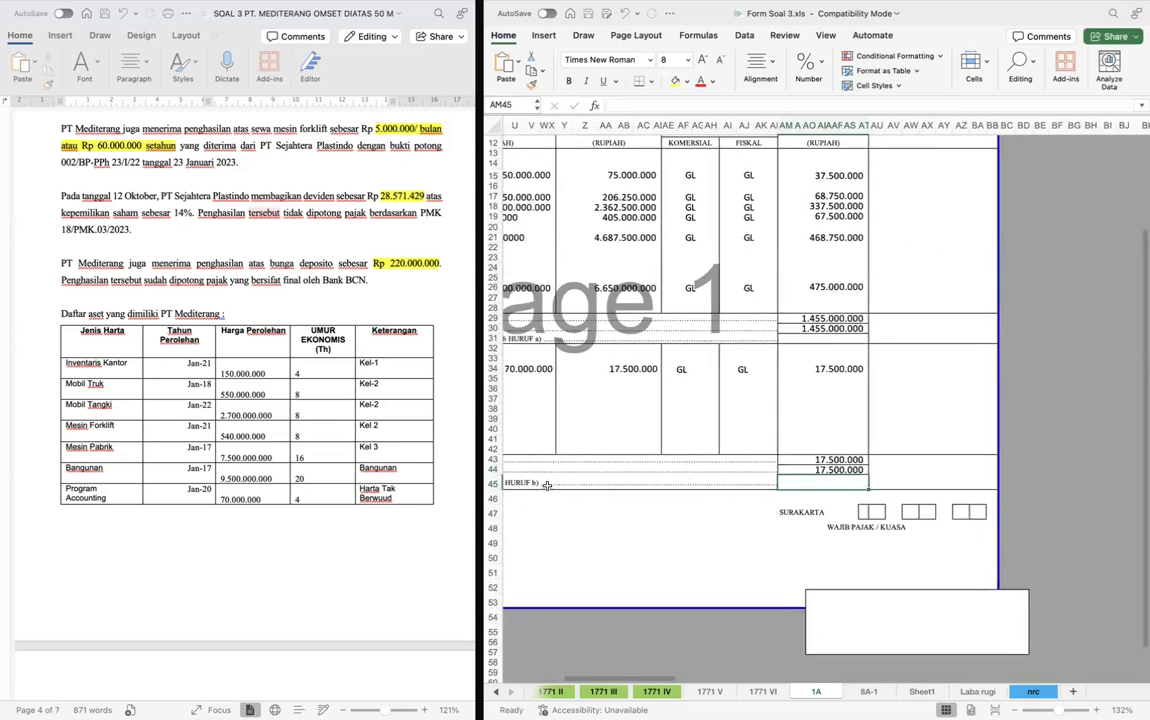
pyautogui.scroll(5, 282, 440)
pyautogui.scroll(20, 280, 440)
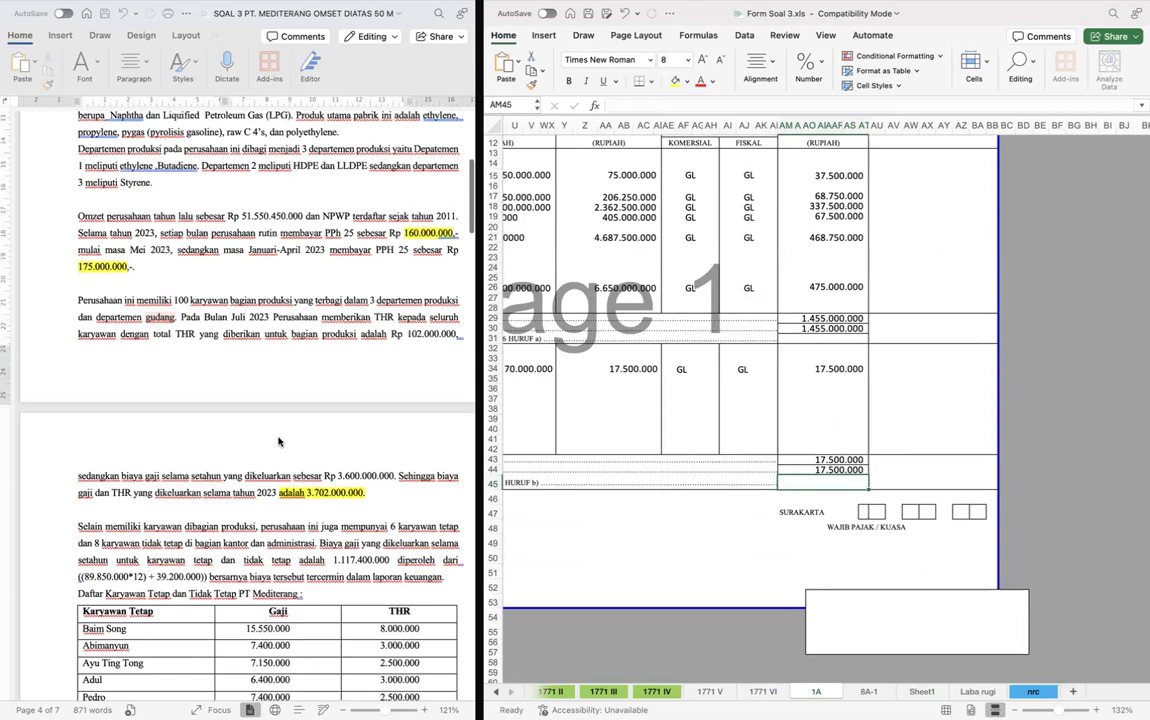
pyautogui.scroll(-1, 326, 359)
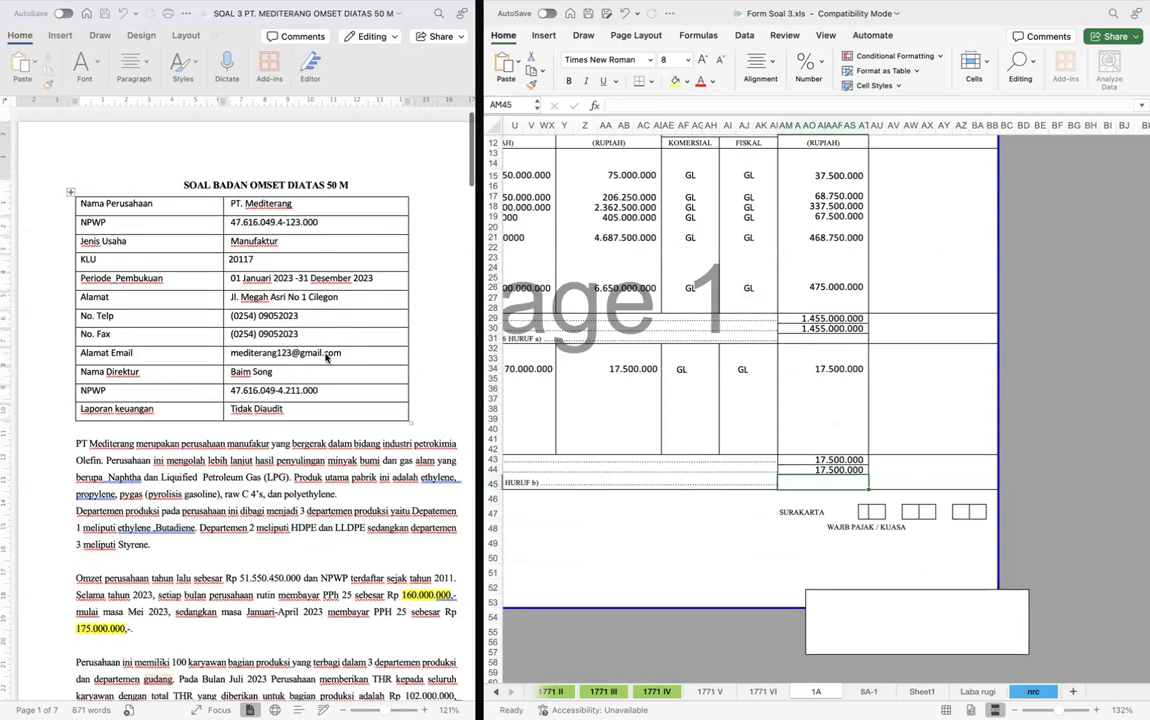
pyautogui.click(808, 527)
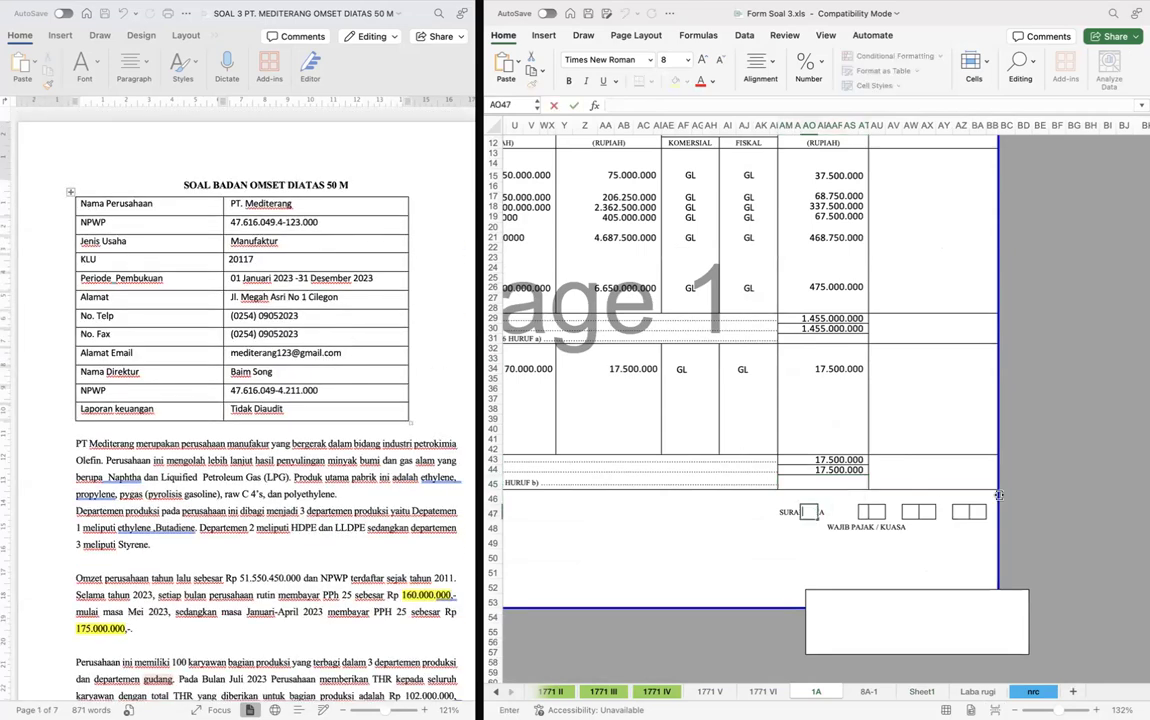
pyautogui.press('Up')
pyautogui.press('Left')
pyautogui.press('Left')
pyautogui.press('F2')
pyautogui.press('BackSpace')
pyautogui.press('BackSpace')
pyautogui.press('BackSpace')
pyautogui.press('BackSpace')
pyautogui.press('BackSpace')
pyautogui.press('BackSpace')
pyautogui.press('BackSpace')
pyautogui.press('BackSpace')
pyautogui.press('BackSpace')
pyautogui.write('CILEGON')
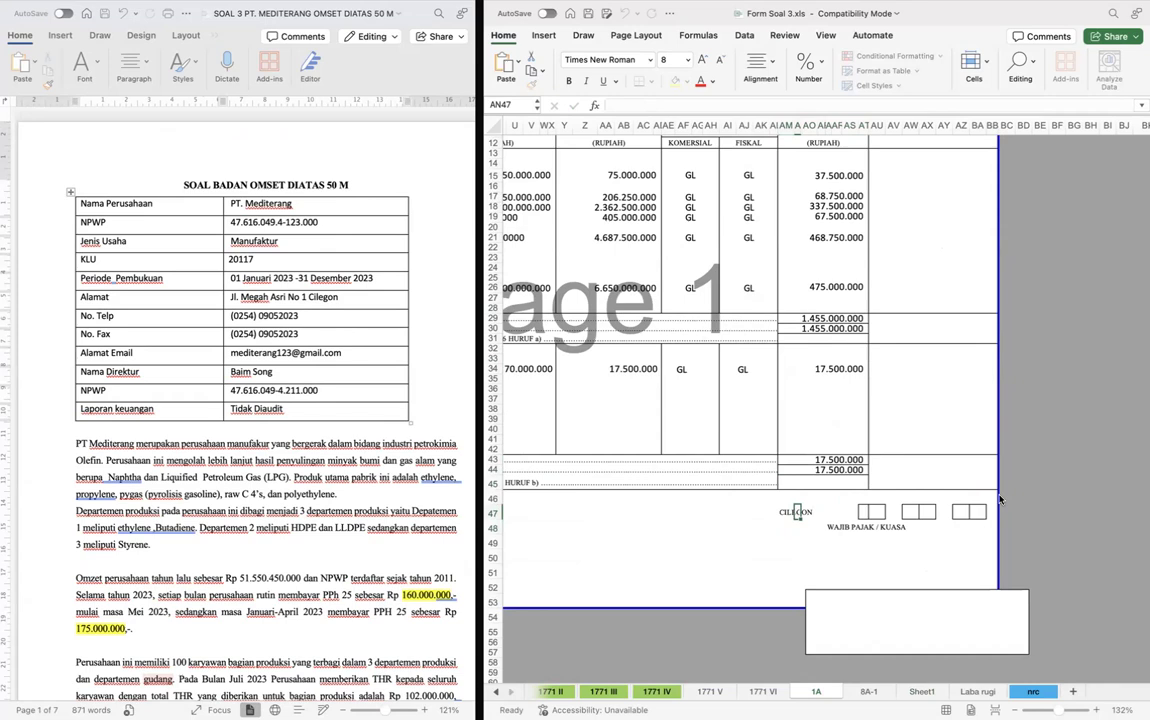
pyautogui.press('Tab')
# - Fill the signing date boxes in row 47 with 25 04 24
pyautogui.write('2')
pyautogui.press('Tab')
pyautogui.write('5')
pyautogui.press('Tab')
pyautogui.press('Tab')
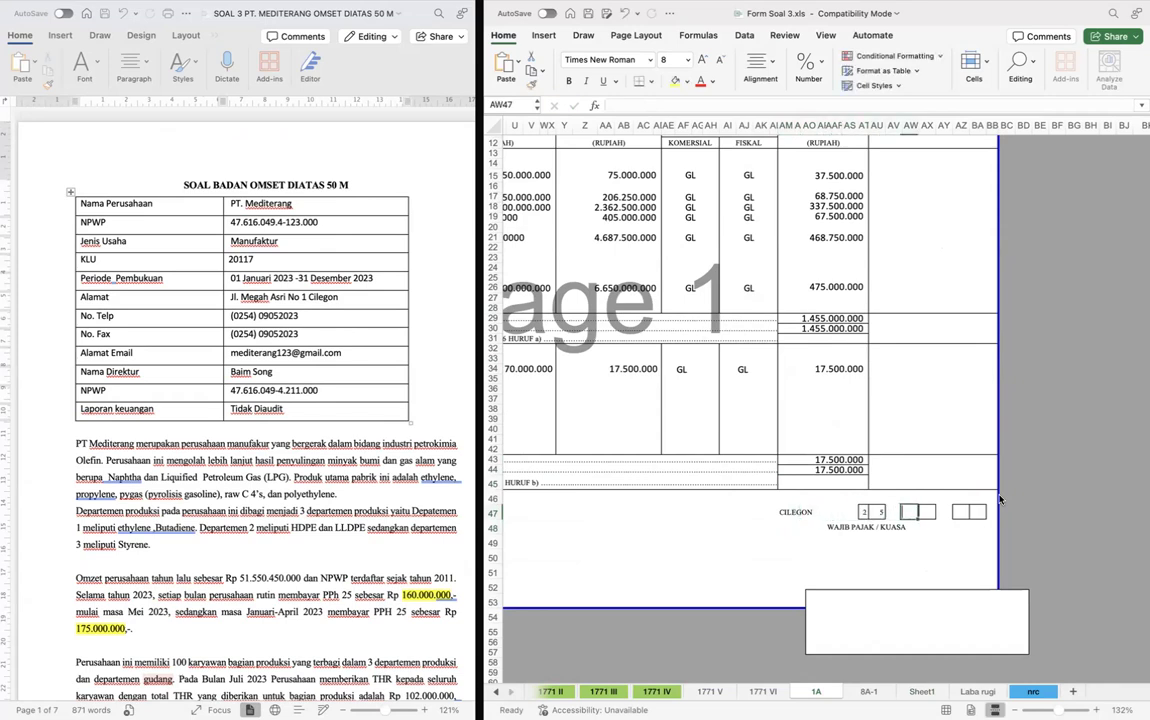
pyautogui.write('0')
pyautogui.press('Right')
pyautogui.write('4')
pyautogui.press('Left')
pyautogui.press('Right')
pyautogui.click(957, 513)
pyautogui.write('2')
pyautogui.press('Right')
pyautogui.write('4')
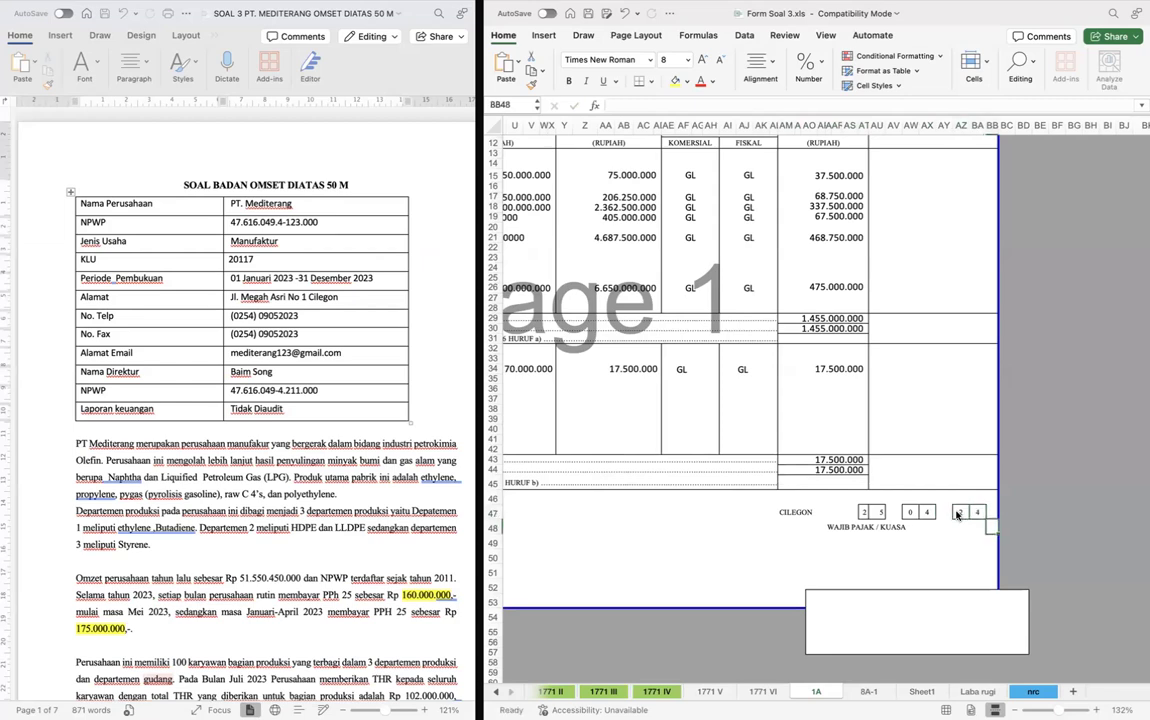
# - Change the tax year on form 1771 VI to 2023
pyautogui.click(965, 428)
pyautogui.hotkey('ctrl', 'pageup')
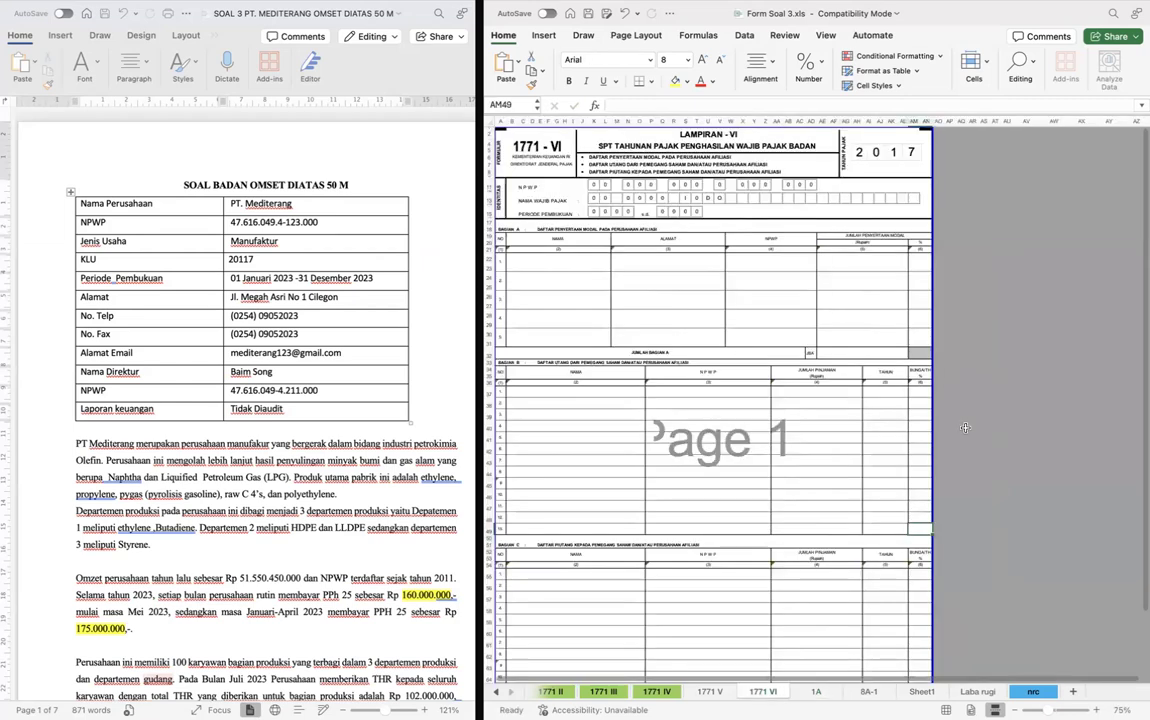
pyautogui.scroll(2, 953, 488)
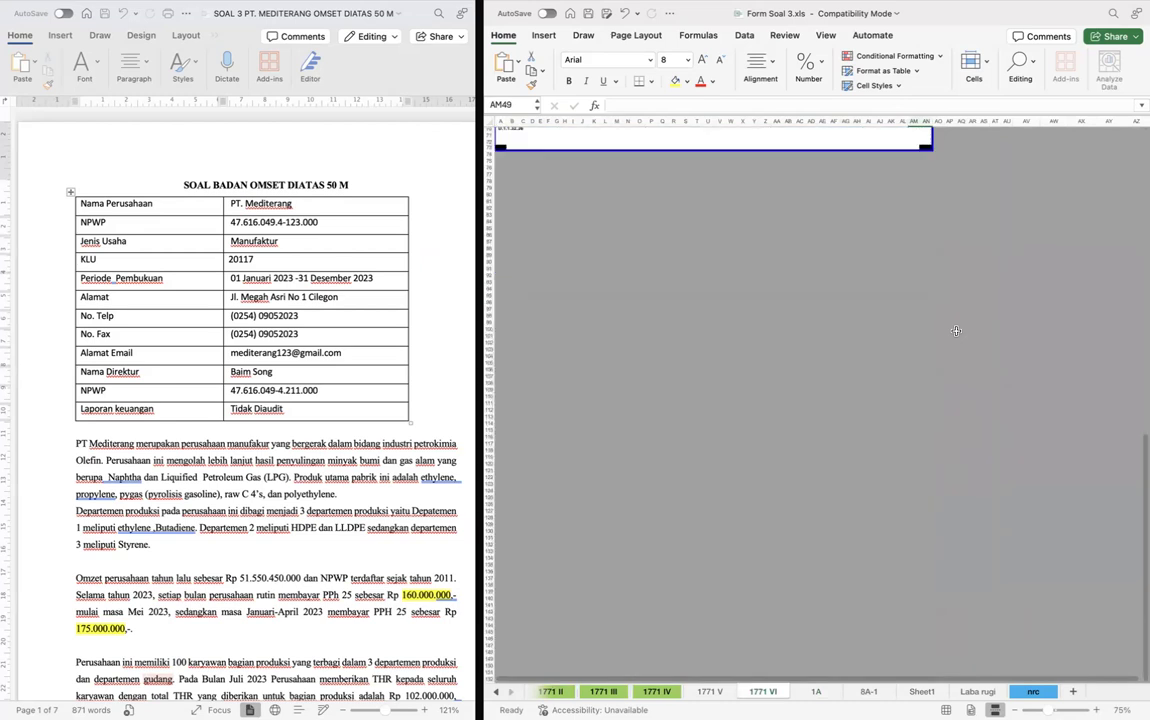
pyautogui.scroll(-2, 955, 330)
pyautogui.click(970, 283)
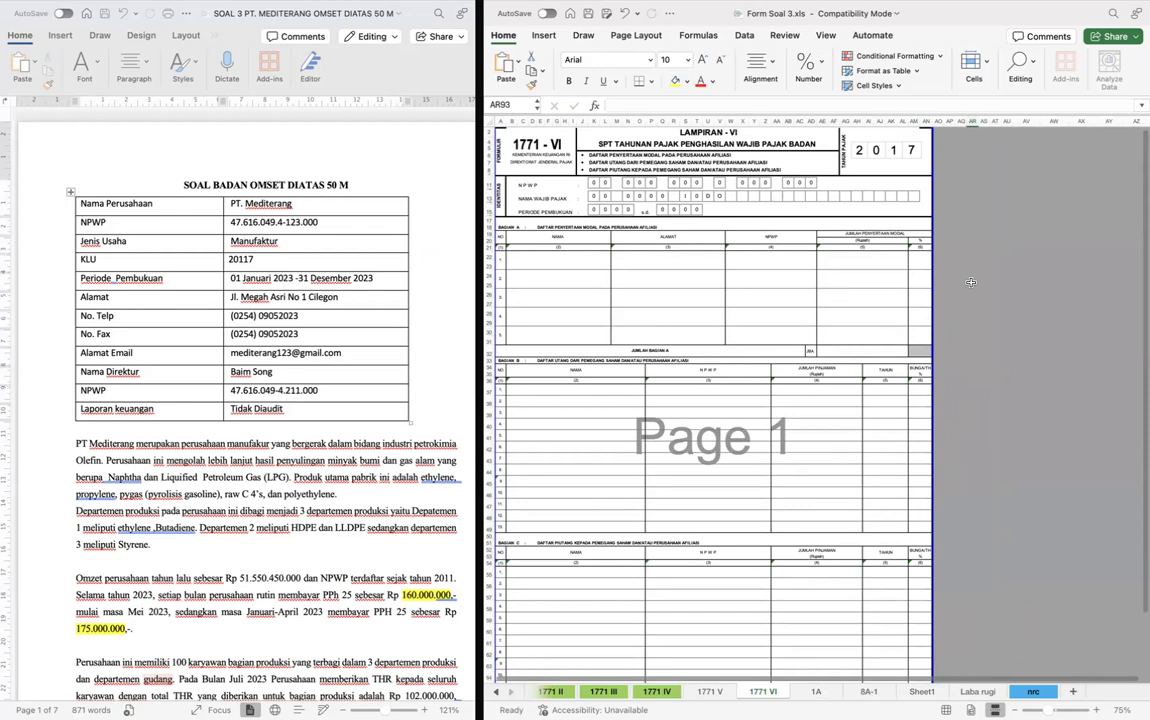
pyautogui.scroll(5, 765, 203)
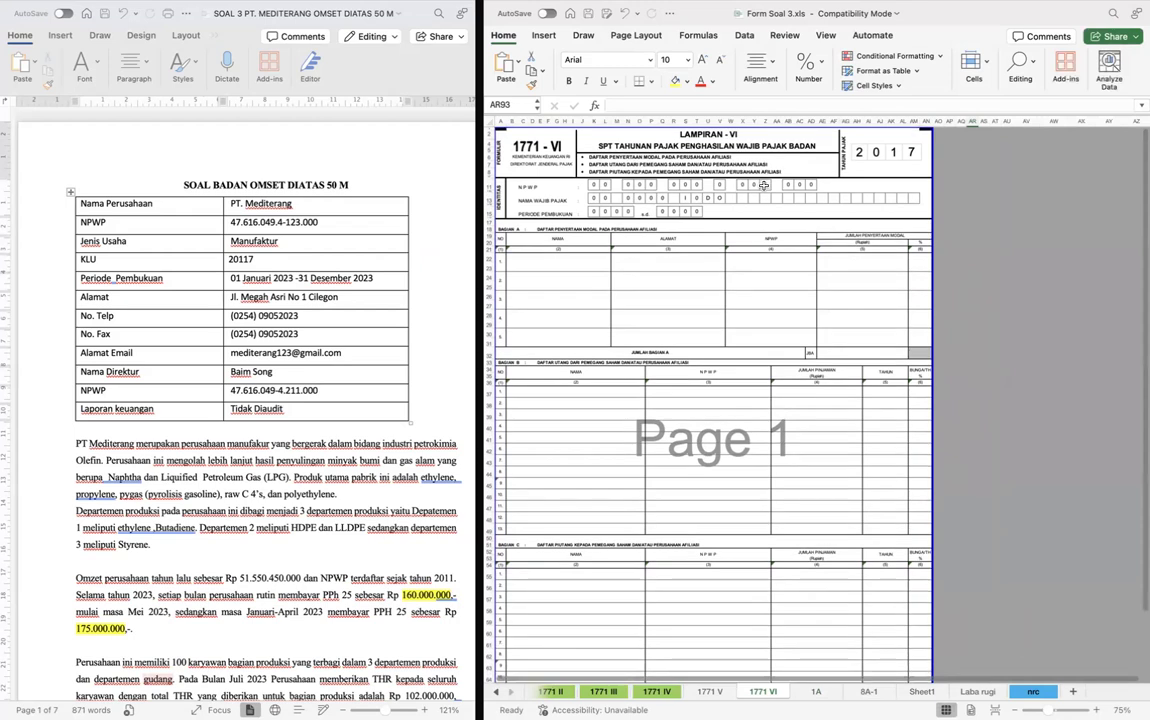
pyautogui.scroll(2, 765, 203)
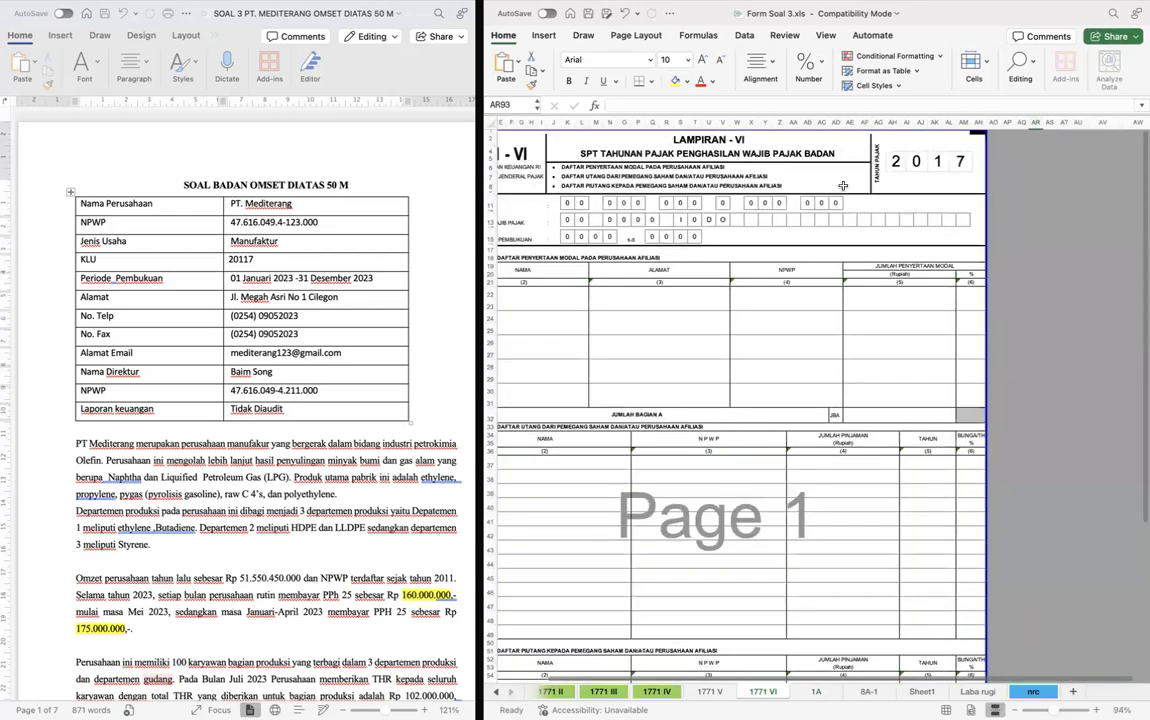
pyautogui.click(938, 161)
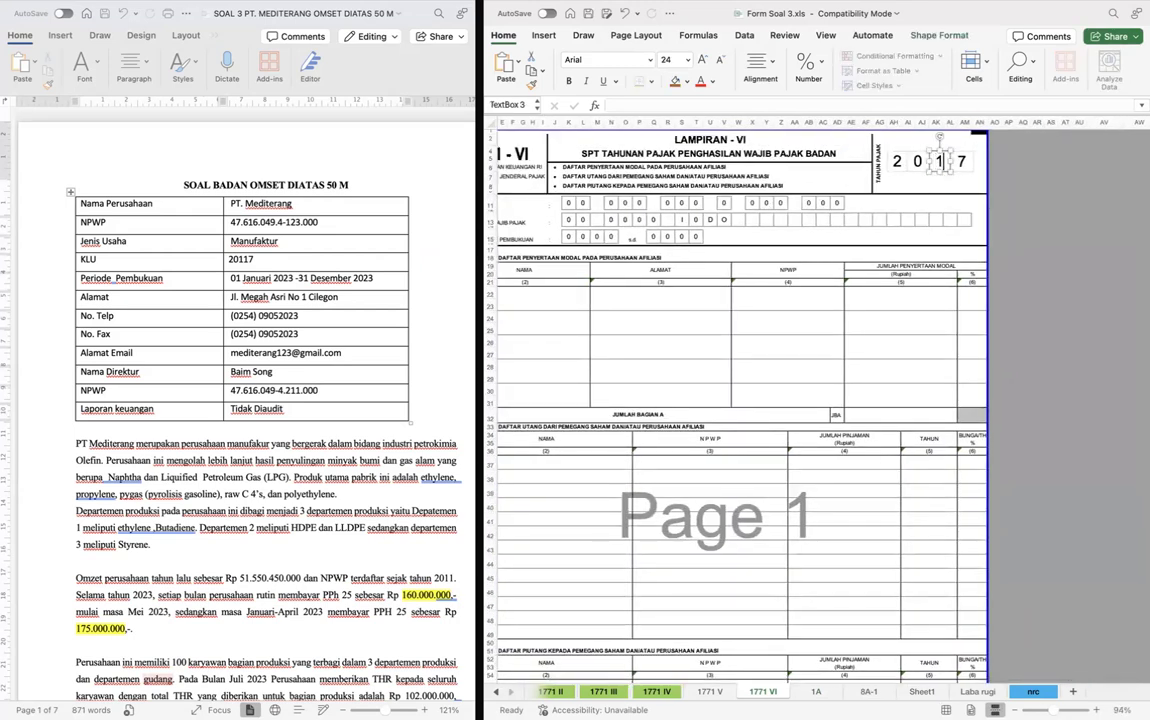
pyautogui.write('2')
pyautogui.press('Tab')
pyautogui.press('BackSpace')
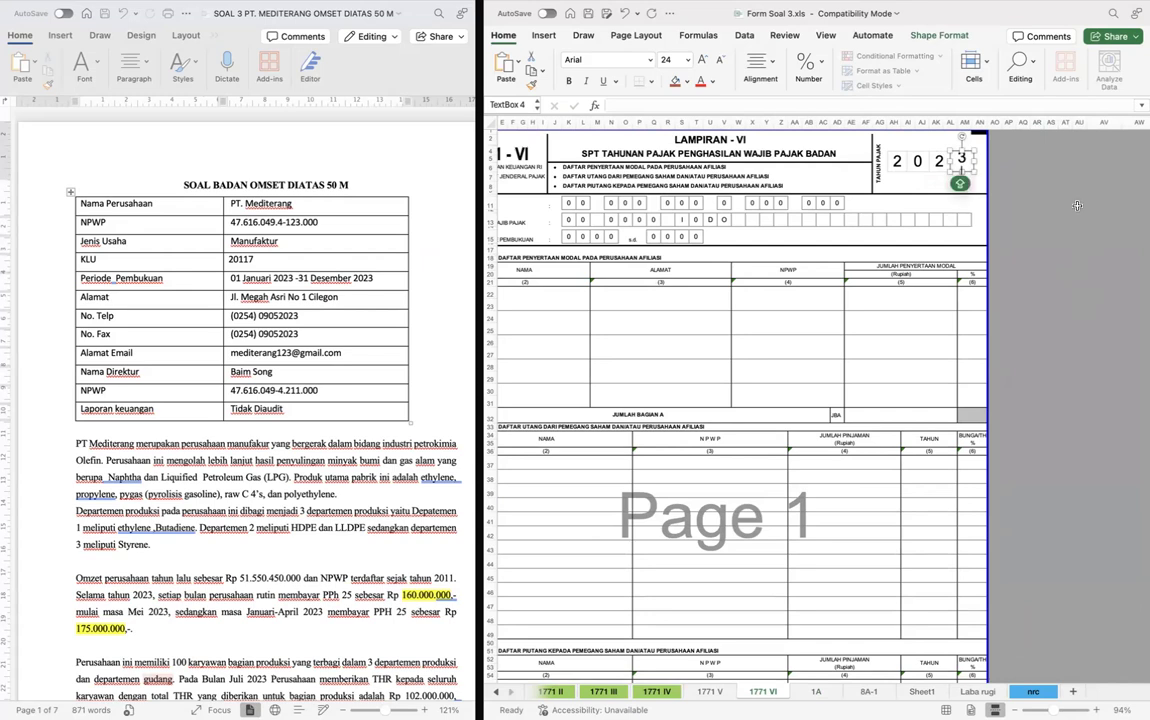
pyautogui.click(940, 249)
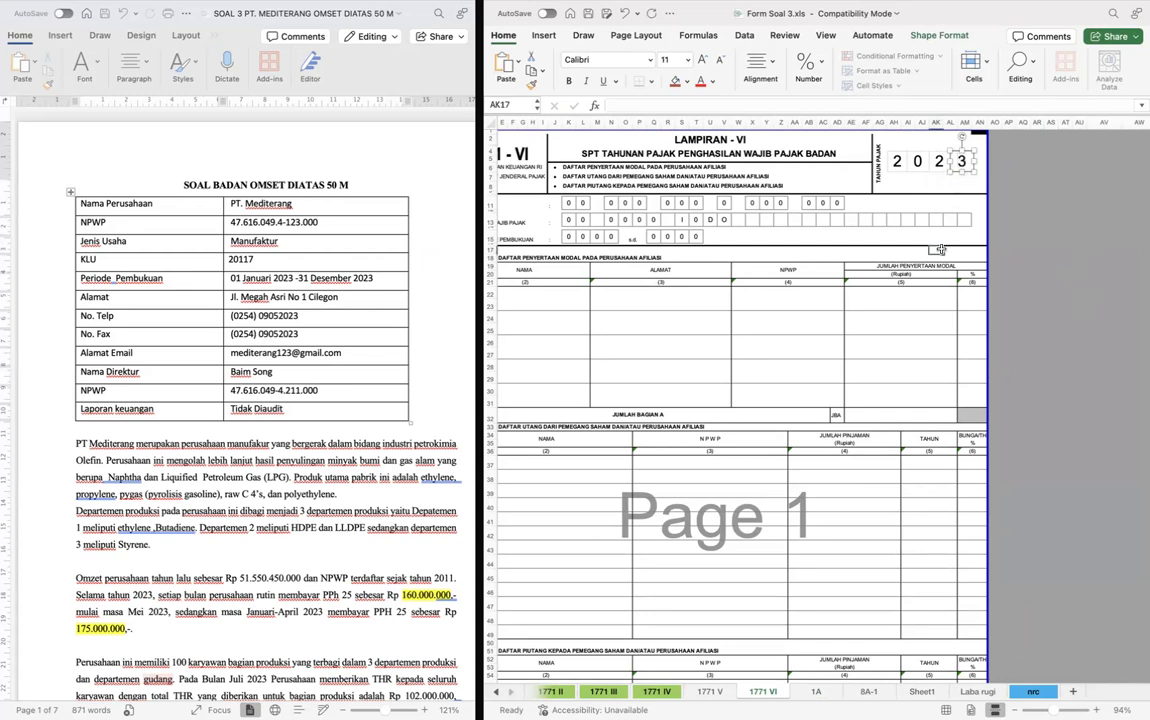
# - Copy the company's NPWP digits from form 1A into the NPWP boxes of form 1771 VI
pyautogui.click(569, 203)
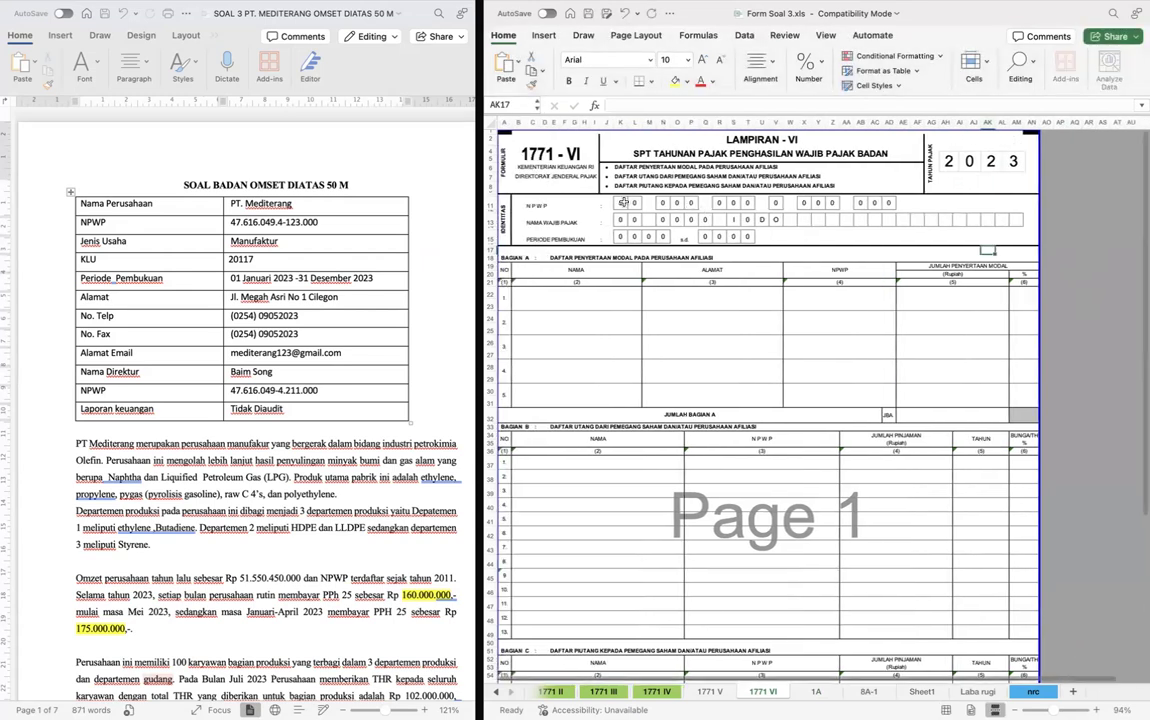
pyautogui.hotkey('ctrl', 'pagedown')
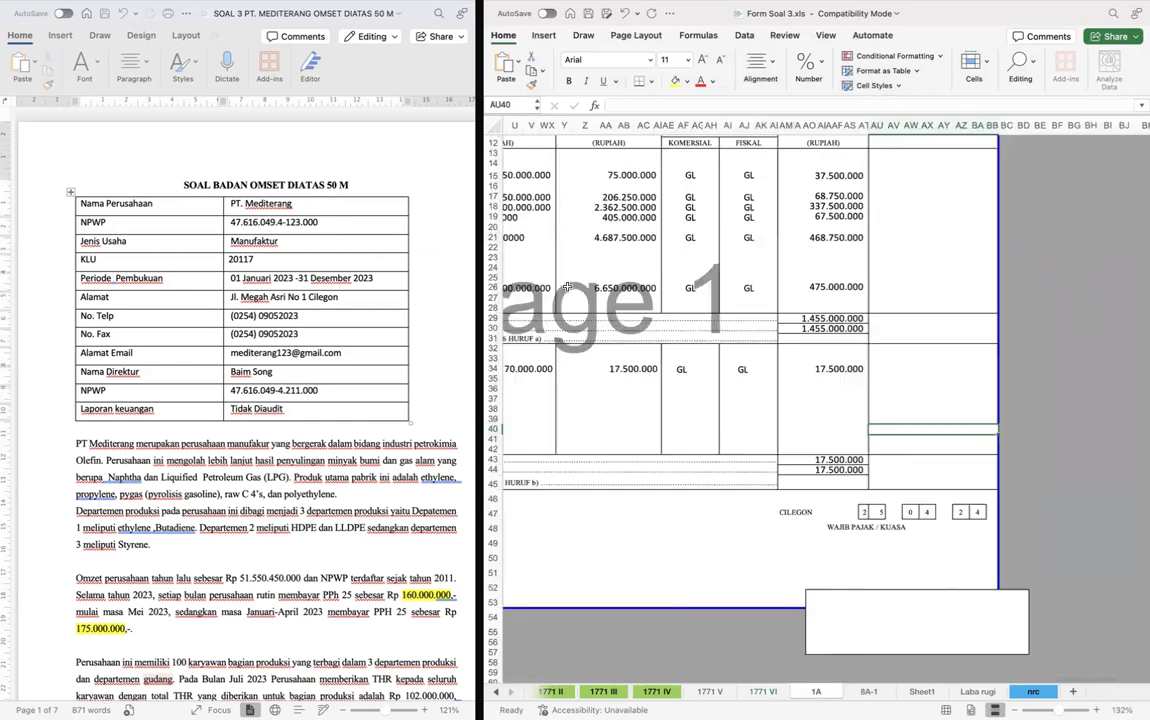
pyautogui.scroll(3, 570, 287)
pyautogui.hscroll(-3, 577, 287)
pyautogui.hscroll(-4, 558, 224)
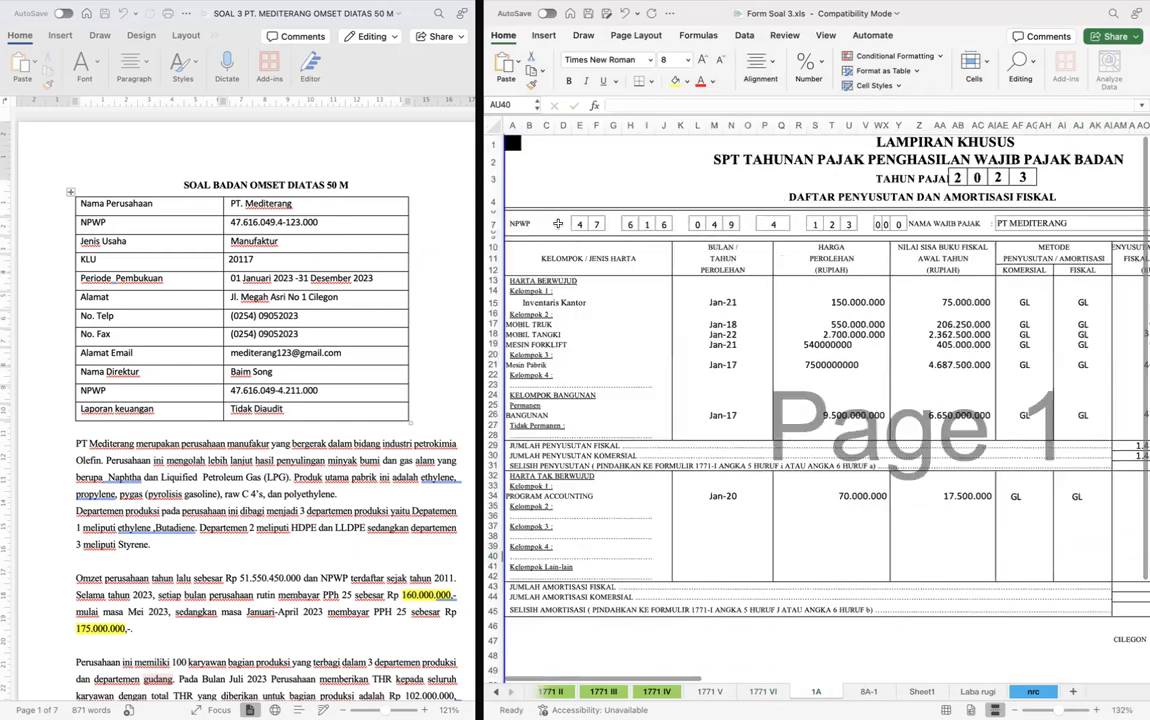
pyautogui.hscroll(1, 579, 222)
pyautogui.moveTo(565, 223); pyautogui.dragTo(884, 223)
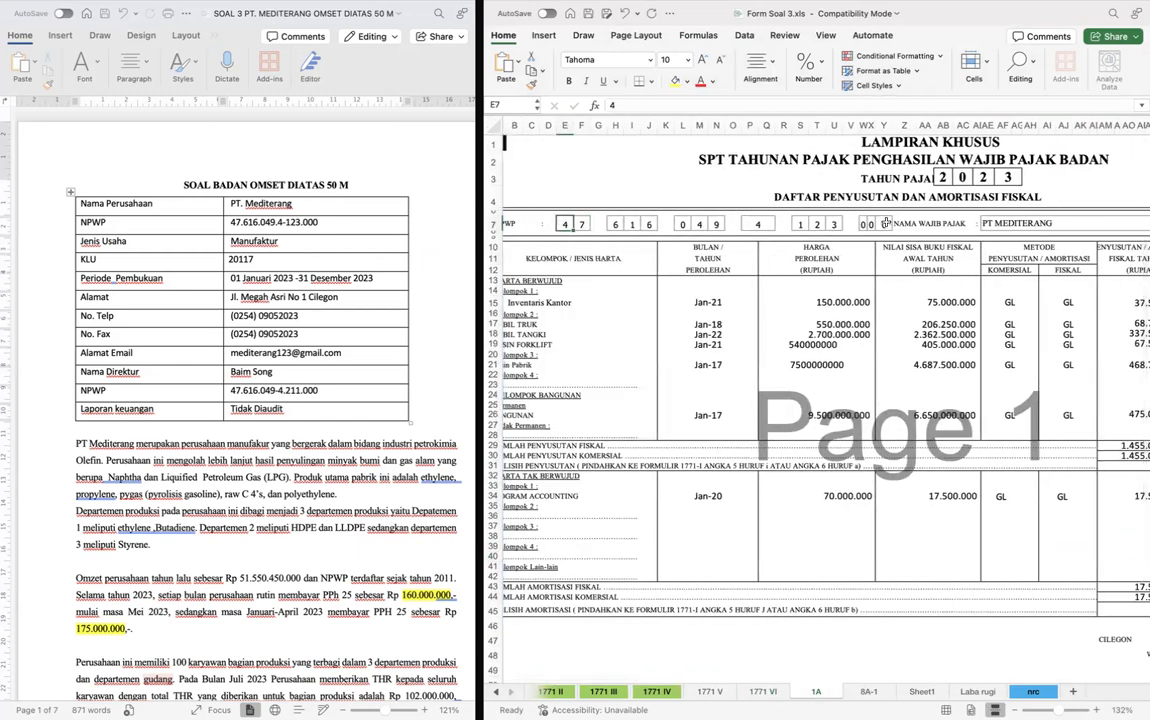
pyautogui.press('super+c')
pyautogui.hotkey('ctrl', 'pageup')
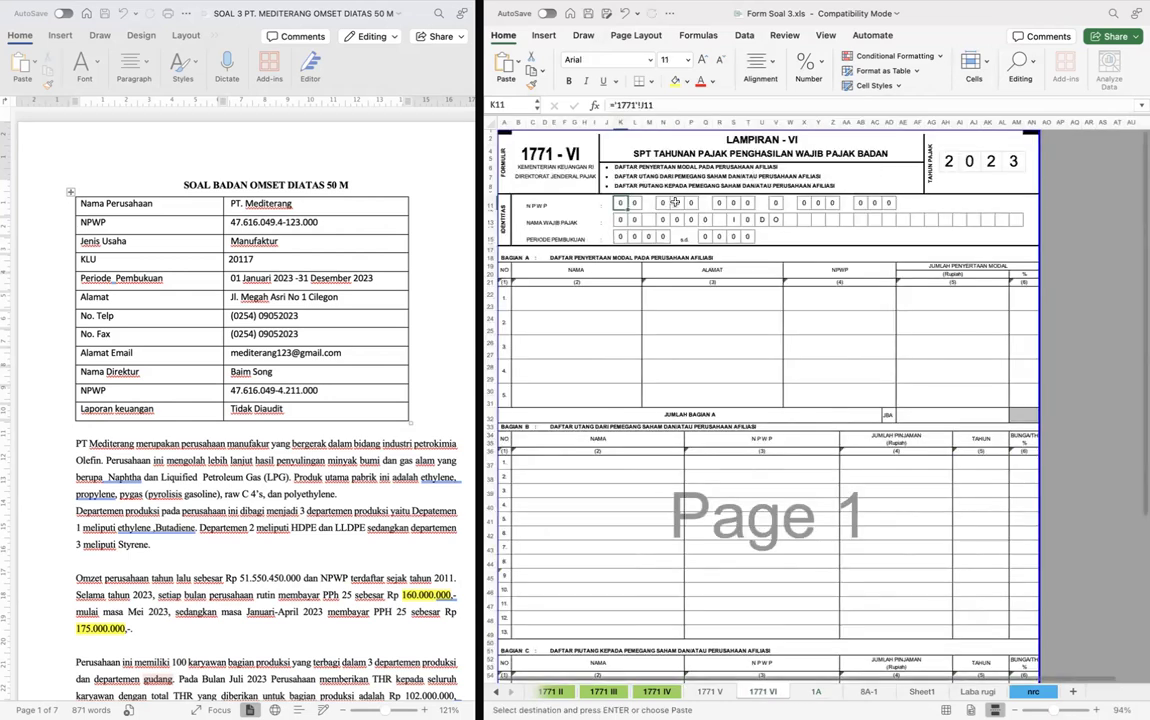
pyautogui.press('super+v')
# - Fill the Nama Wajib Pajak boxes on form 1771 VI with PT MEDITERANG
pyautogui.click(634, 219)
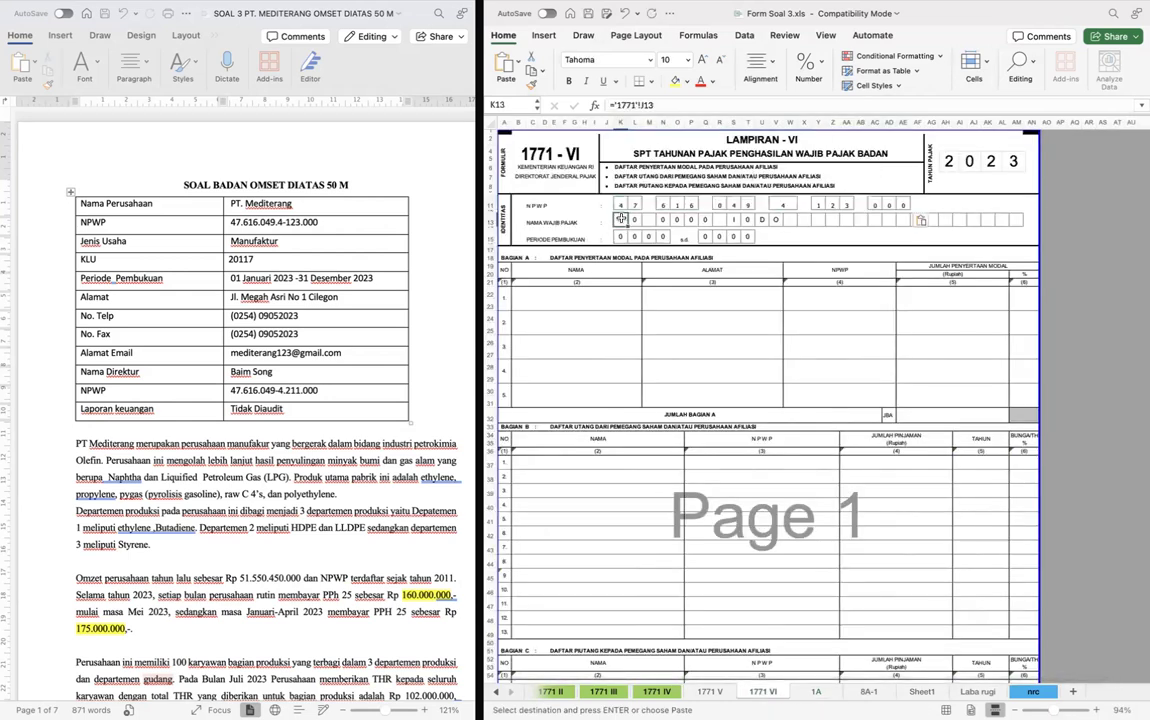
pyautogui.write('T')
pyautogui.press('Tab')
pyautogui.write('M\tE\tD\tI\tT\tI')
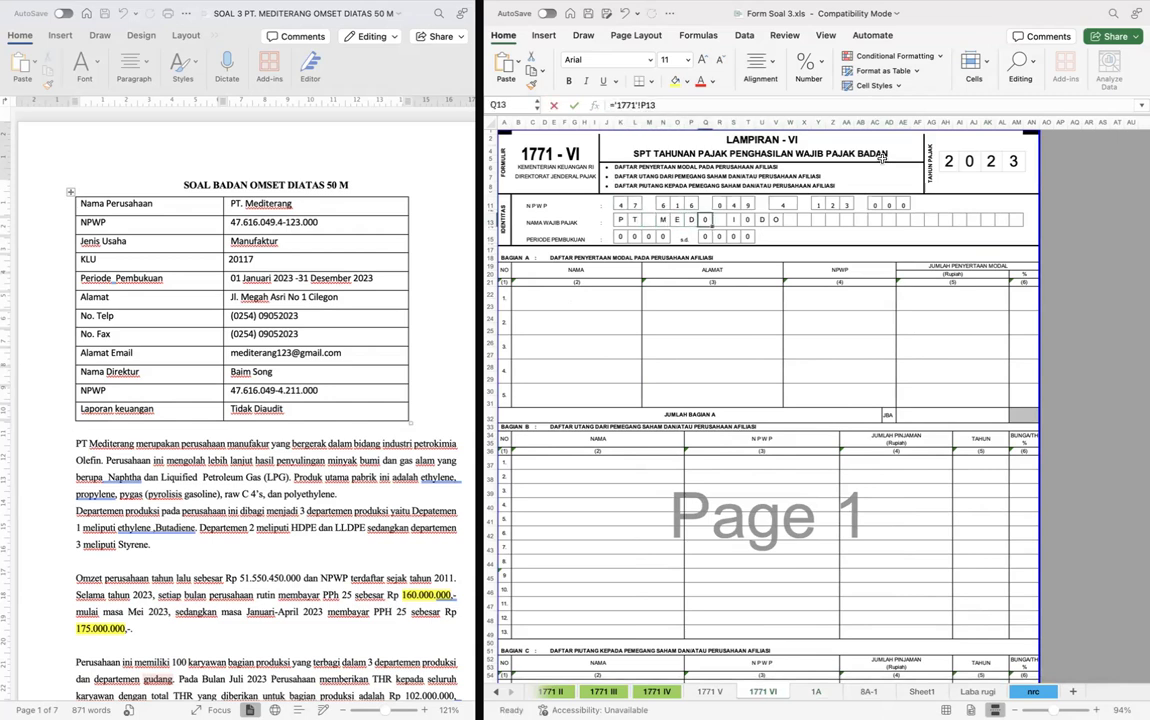
pyautogui.write('E\tR\tA\t')
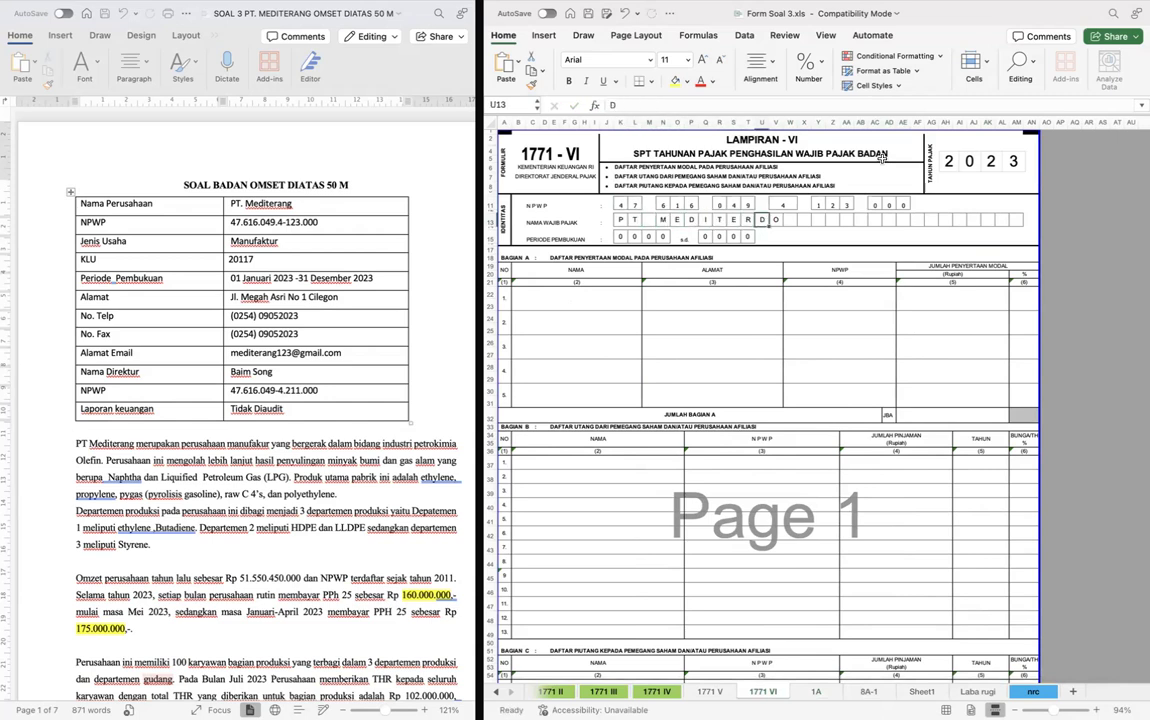
pyautogui.write('N')
pyautogui.press('Right')
pyautogui.write('G')
pyautogui.press('Right')
# - Undo the last four letters of the company name on form 1771 VI
pyautogui.press('Down')
pyautogui.press('Left')
pyautogui.press('Left')
pyautogui.press('Down')
pyautogui.press('Left')
pyautogui.hotkey('ctrl', 'pageup')
pyautogui.scroll(-1, 835, 172)
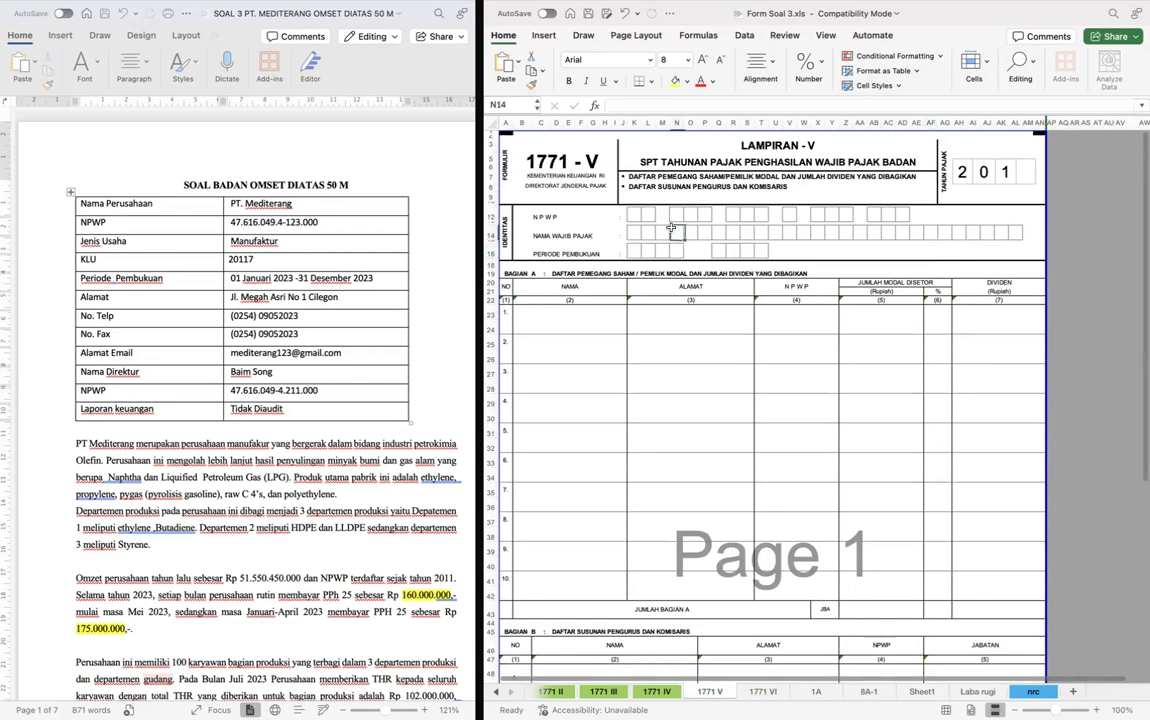
pyautogui.hotkey('ctrl', 'pagedown')
pyautogui.press('super+z')
pyautogui.press('super+z')
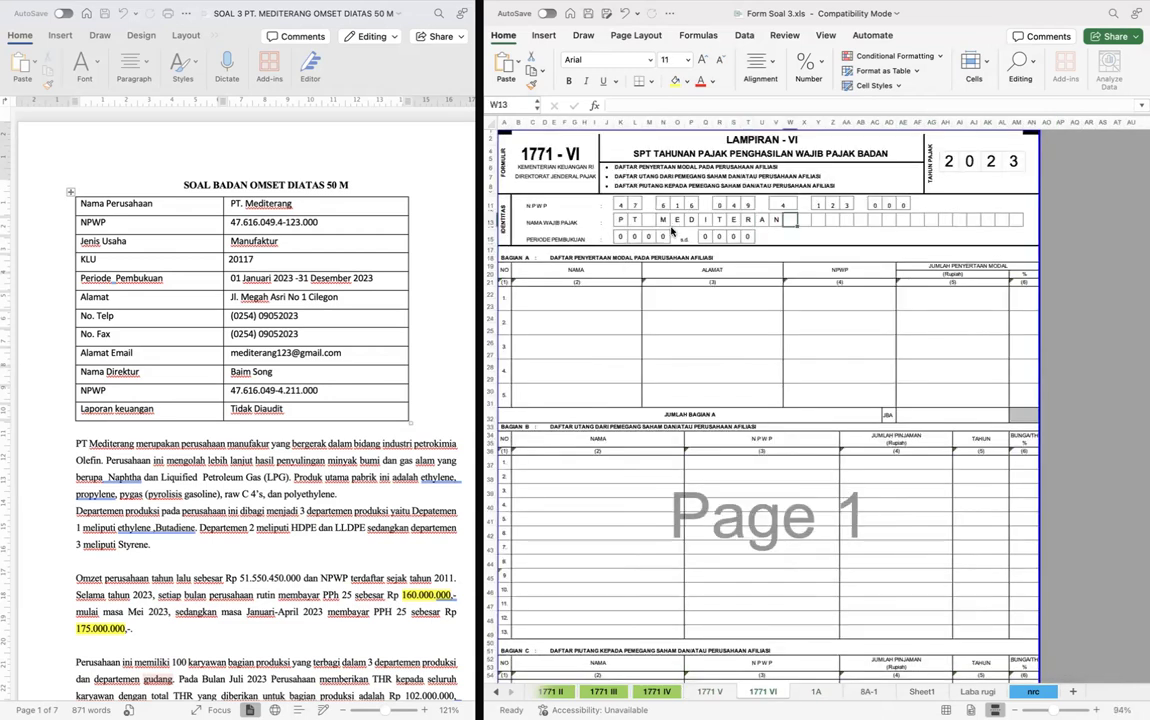
pyautogui.press('super+z')
pyautogui.press('super+z')
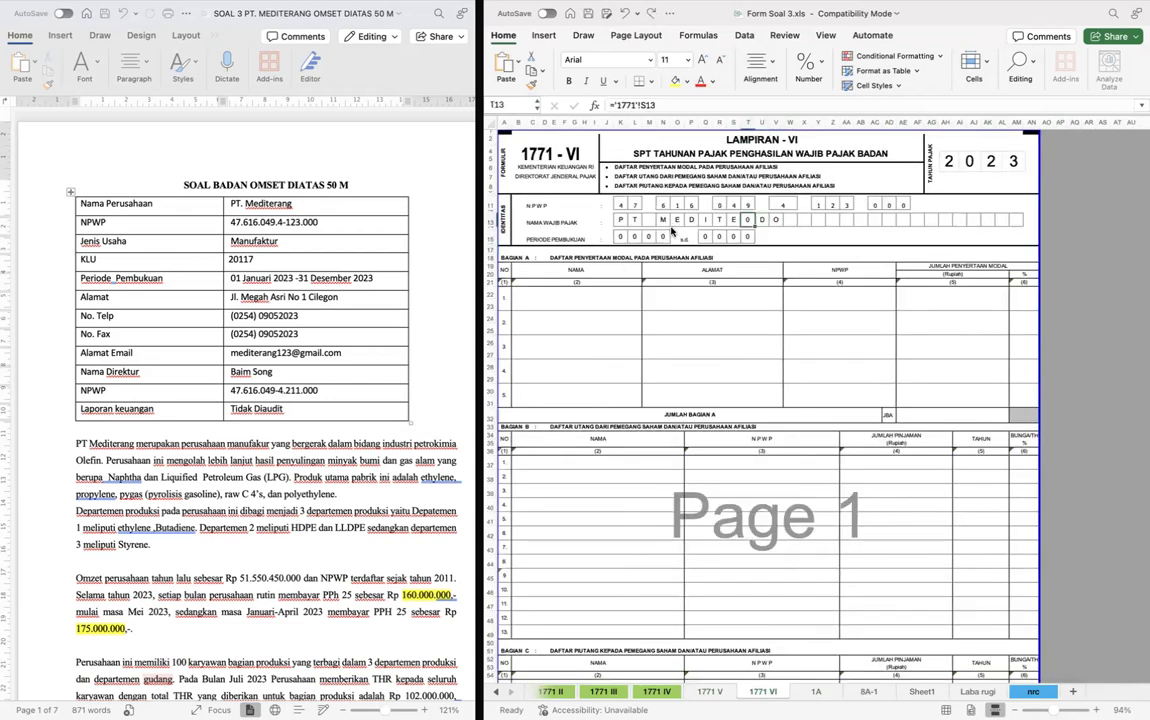
# - Change the tax year on the main form 1771 to 2023
pyautogui.hotkey('ctrl', 'pageup')
pyautogui.hotkey('ctrl', 'pageup')
pyautogui.hotkey('ctrl', 'pageup')
pyautogui.hotkey('ctrl', 'pageup')
pyautogui.hotkey('ctrl', 'pageup')
pyautogui.hotkey('ctrl', 'pageup')
pyautogui.hotkey('ctrl', 'pageup')
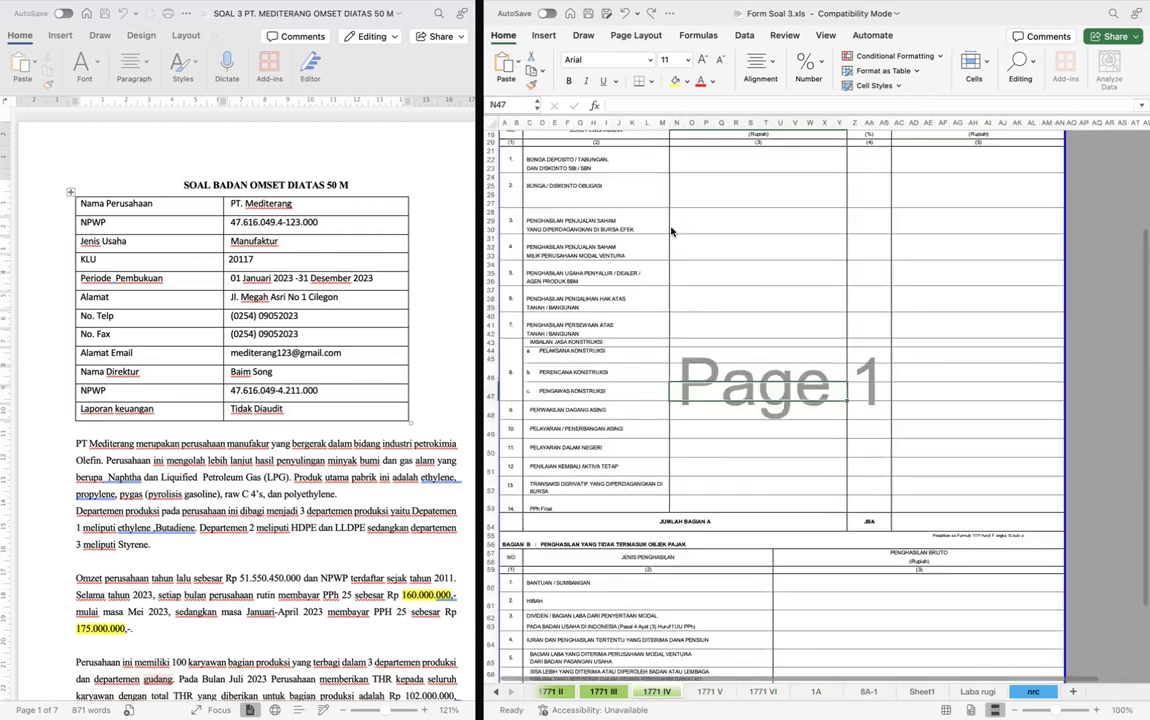
pyautogui.scroll(10, 672, 232)
pyautogui.hscroll(-2, 672, 232)
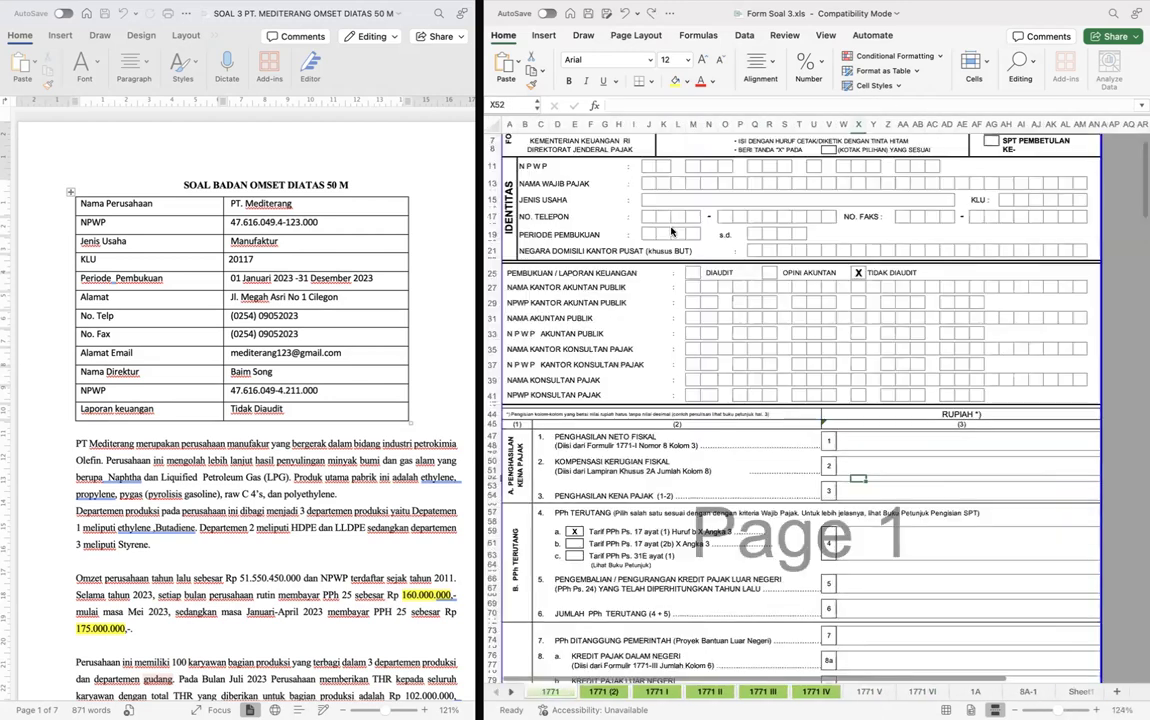
pyautogui.scroll(2, 873, 206)
pyautogui.click(1060, 172)
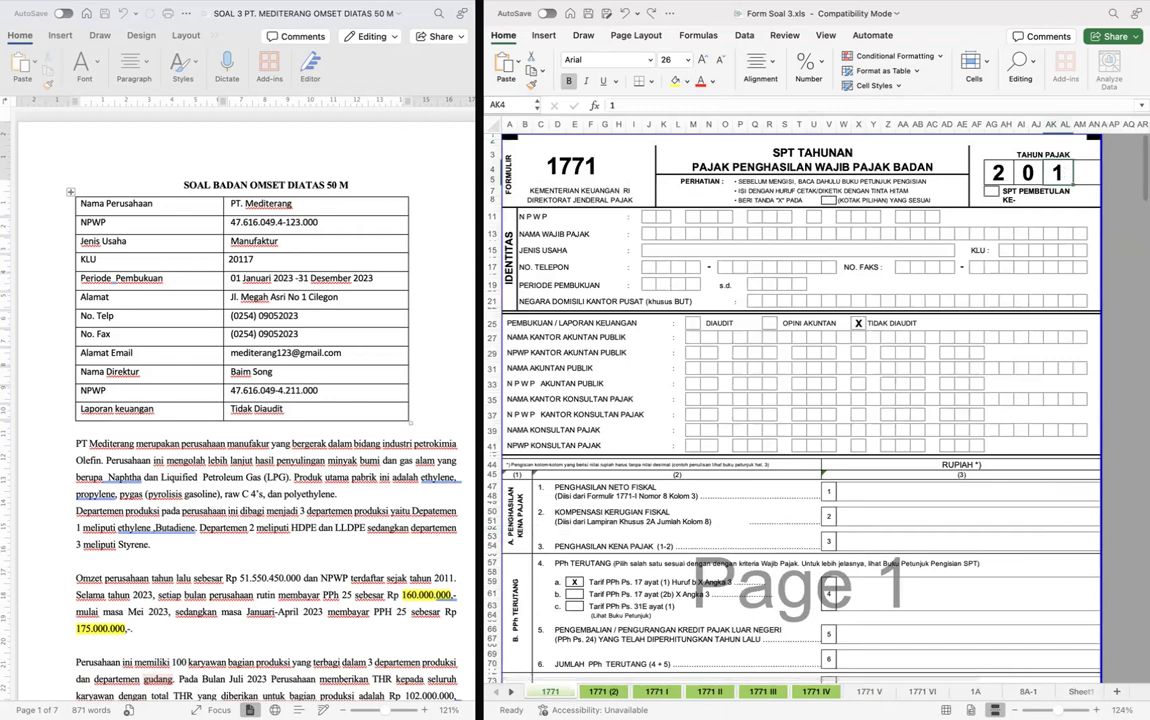
pyautogui.write('2')
pyautogui.press('Tab')
pyautogui.write('3')
pyautogui.press('Return')
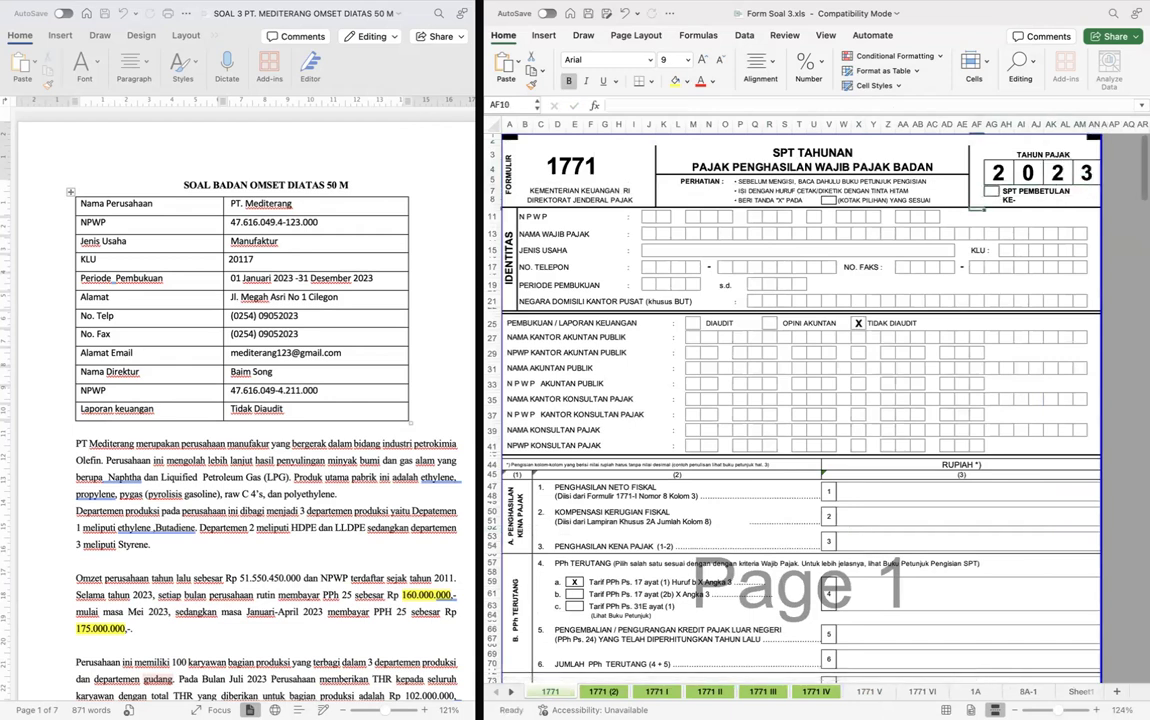
# - Paste the NPWP digits into form 1771 and begin entering the company name in the Nama Wajib Pajak boxes
pyautogui.click(632, 216)
pyautogui.press('super+v')
pyautogui.write('P')
pyautogui.press('Tab')
pyautogui.write('T')
pyautogui.press('Tab')
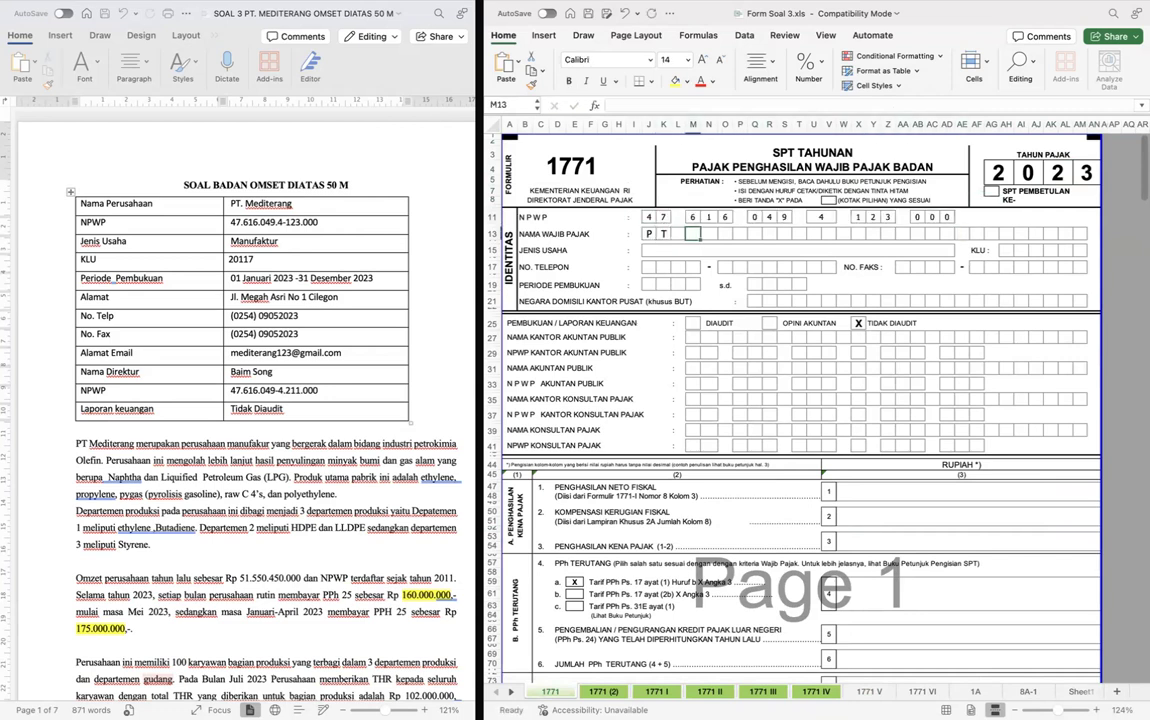
pyautogui.write('M\tE\tD\tI\tE')
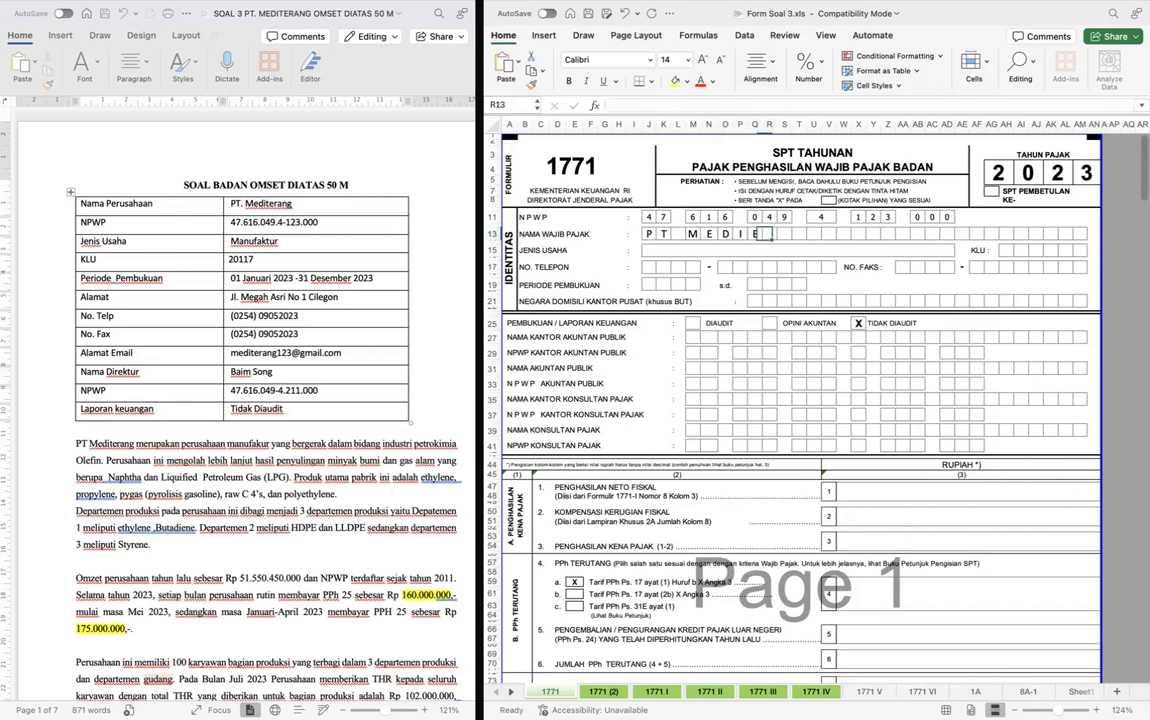
pyautogui.write('\tT\tR\tA')
# - Correct the transposed letters in the company name on form 1771 and complete it as PT MEDITERANG
pyautogui.press('Left')
pyautogui.press('Left')
pyautogui.press('Left')
pyautogui.press('Left')
pyautogui.write('T\tE')
pyautogui.press('Tab')
pyautogui.press('Tab')
pyautogui.press('Tab')
pyautogui.press('Left')
pyautogui.write('N')
pyautogui.press('Tab')
pyautogui.write('G')
pyautogui.press('Tab')
pyautogui.click(635, 251)
pyautogui.press('Right')
# - Complete the company name on form 1771 VI by entering A, N and G in the last letter boxes
pyautogui.hotkey('ctrl', 'pagedown')
pyautogui.hotkey('ctrl', 'pagedown')
pyautogui.hotkey('ctrl', 'pagedown')
pyautogui.hotkey('ctrl', 'pagedown')
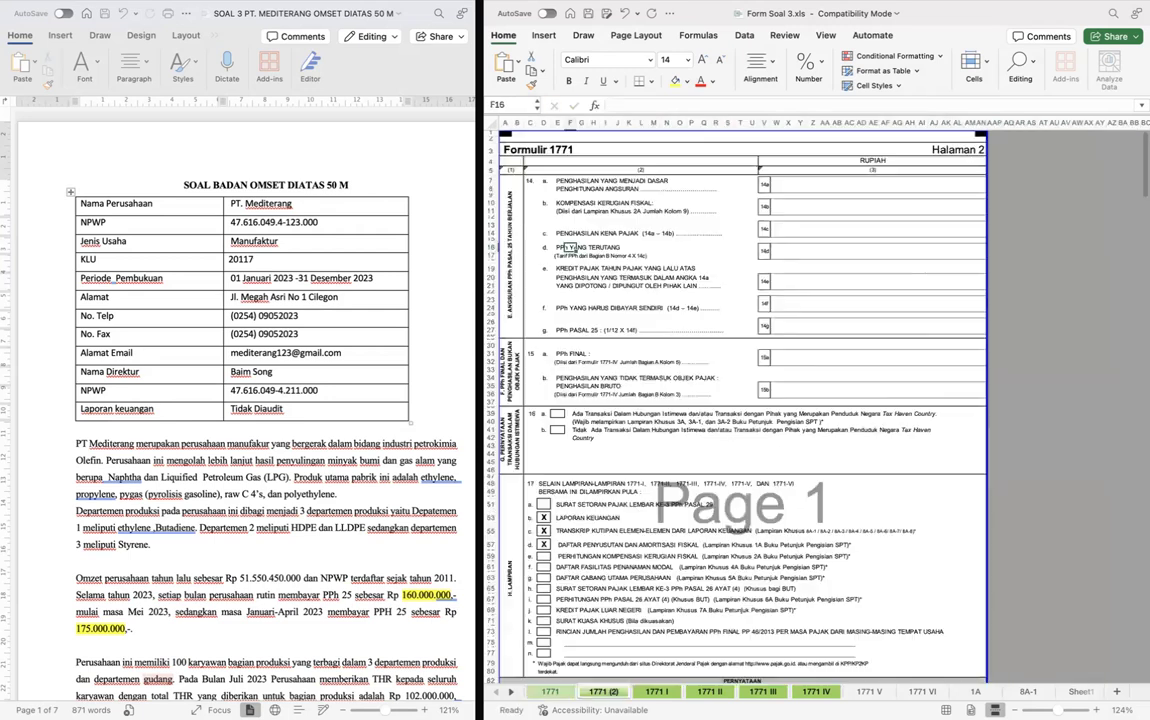
pyautogui.hotkey('ctrl', 'pagedown')
pyautogui.hotkey('ctrl', 'pagedown')
pyautogui.hotkey('ctrl', 'pagedown')
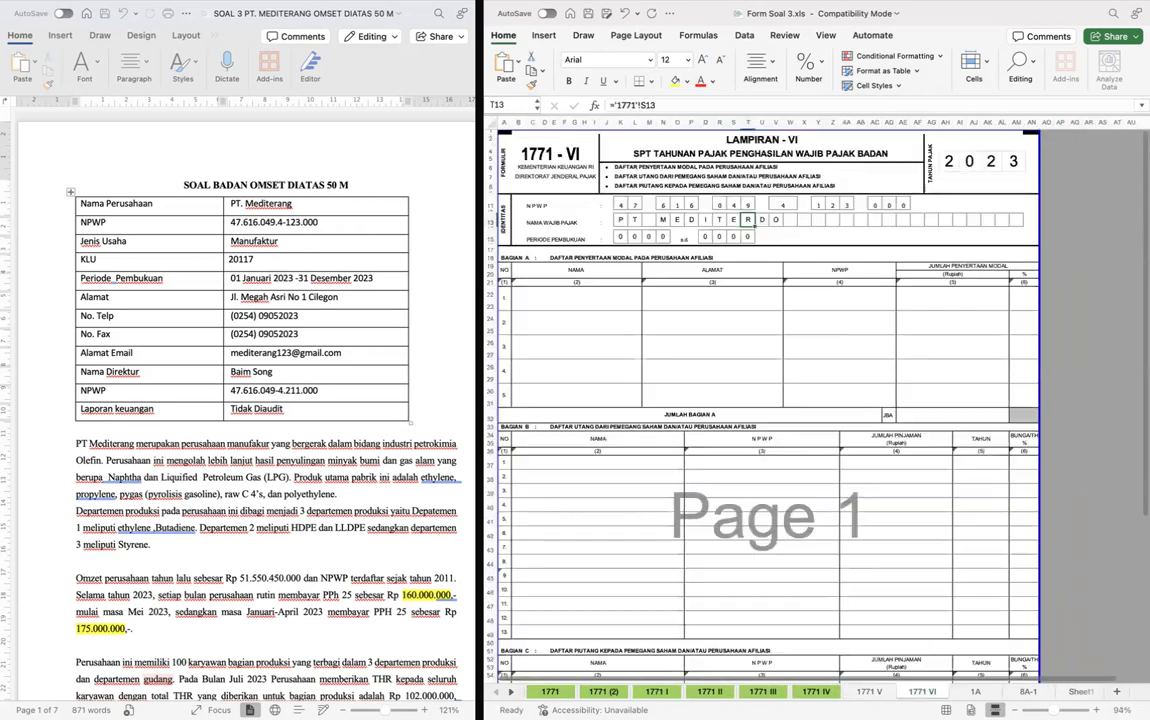
pyautogui.hotkey('ctrl', 'pagedown')
pyautogui.hotkey('ctrl', 'pageup')
pyautogui.press('Right')
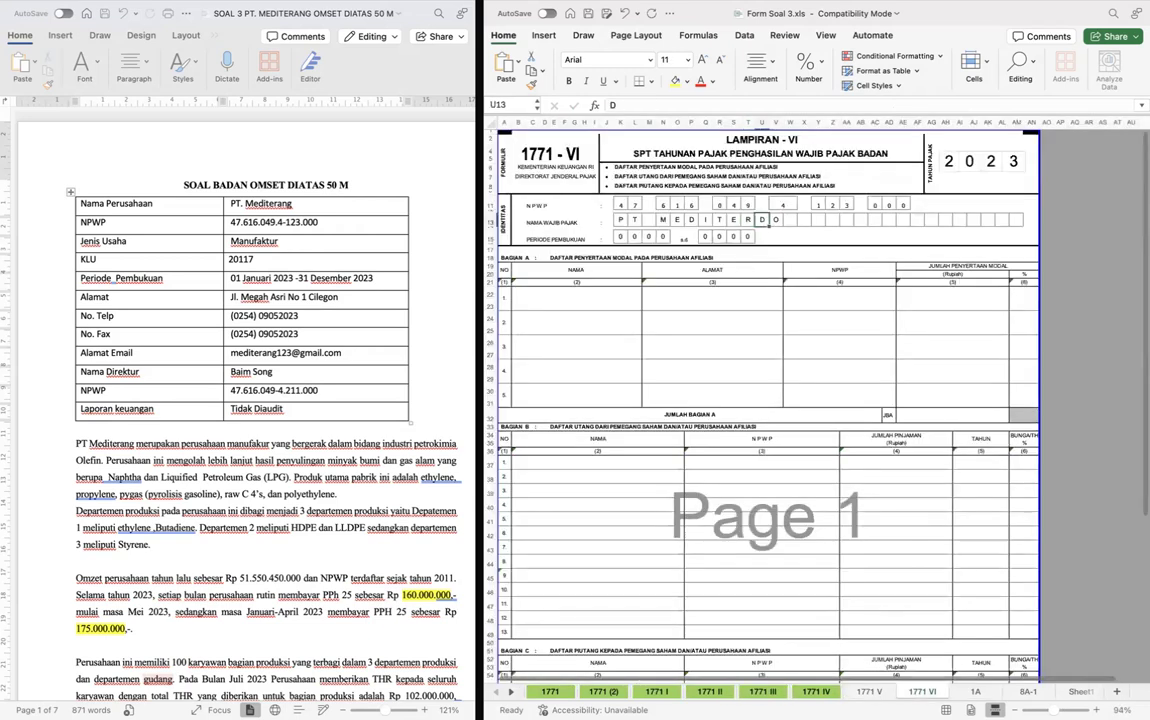
pyautogui.write('A')
pyautogui.press('Right')
pyautogui.write('N')
pyautogui.press('Right')
pyautogui.write('G')
# - Set the start of Periode Pembukuan on form 1771 VI to 0123
pyautogui.press('Down')
pyautogui.press('Down')
pyautogui.press('Left')
pyautogui.press('Left')
pyautogui.press('Left')
pyautogui.press('Left')
pyautogui.press('Left')
pyautogui.press('Left')
pyautogui.press('Left')
pyautogui.press('Left')
pyautogui.press('Left')
pyautogui.press('Left')
pyautogui.press('Left')
pyautogui.press('Left')
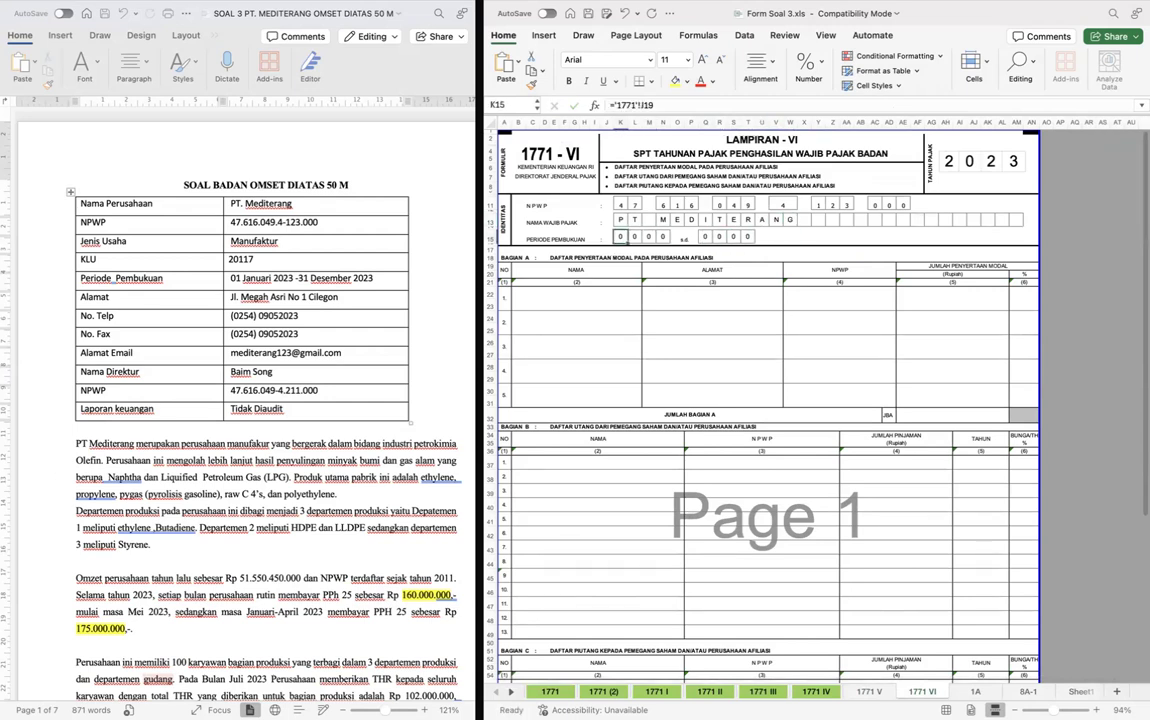
pyautogui.press('Right')
pyautogui.write('1')
pyautogui.press('Right')
pyautogui.write('2')
pyautogui.press('Right')
pyautogui.write('3')
pyautogui.press('Right')
pyautogui.press('Right')
pyautogui.press('Right')
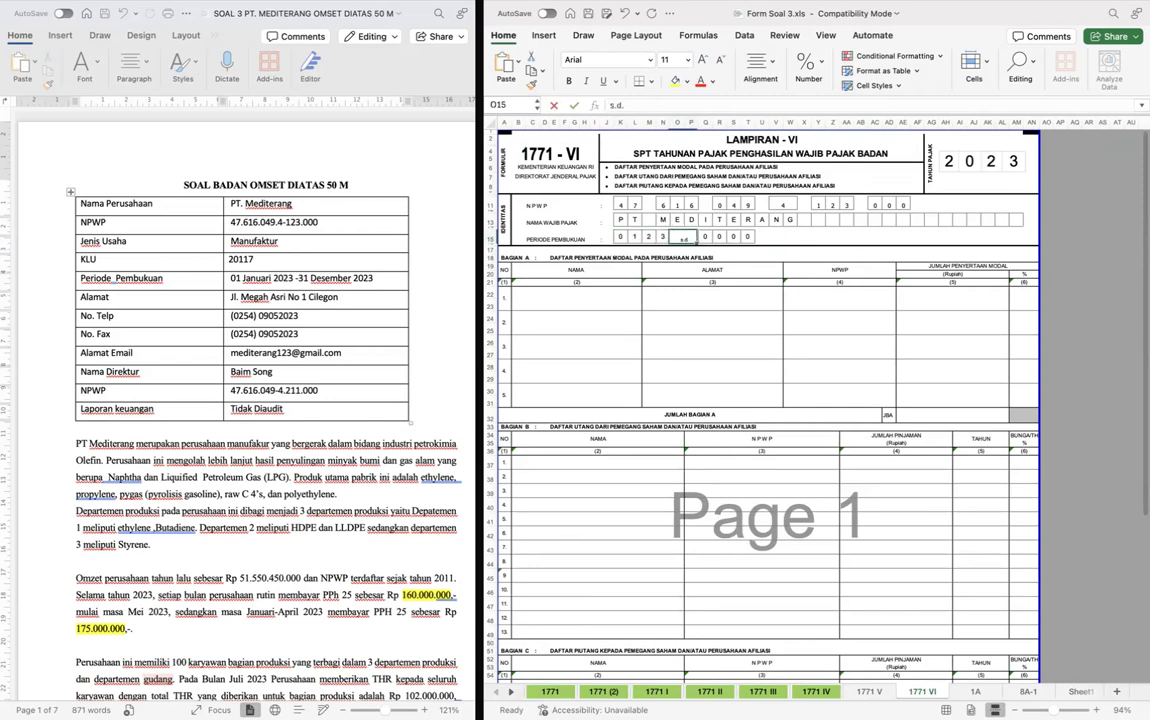
# - Set the end of Periode Pembukuan on form 1771 VI to 1223
pyautogui.press('Left')
pyautogui.write('1')
pyautogui.press('Right')
pyautogui.write('2')
pyautogui.press('Right')
pyautogui.write('2')
pyautogui.press('Right')
pyautogui.write('3')
pyautogui.press('Return')
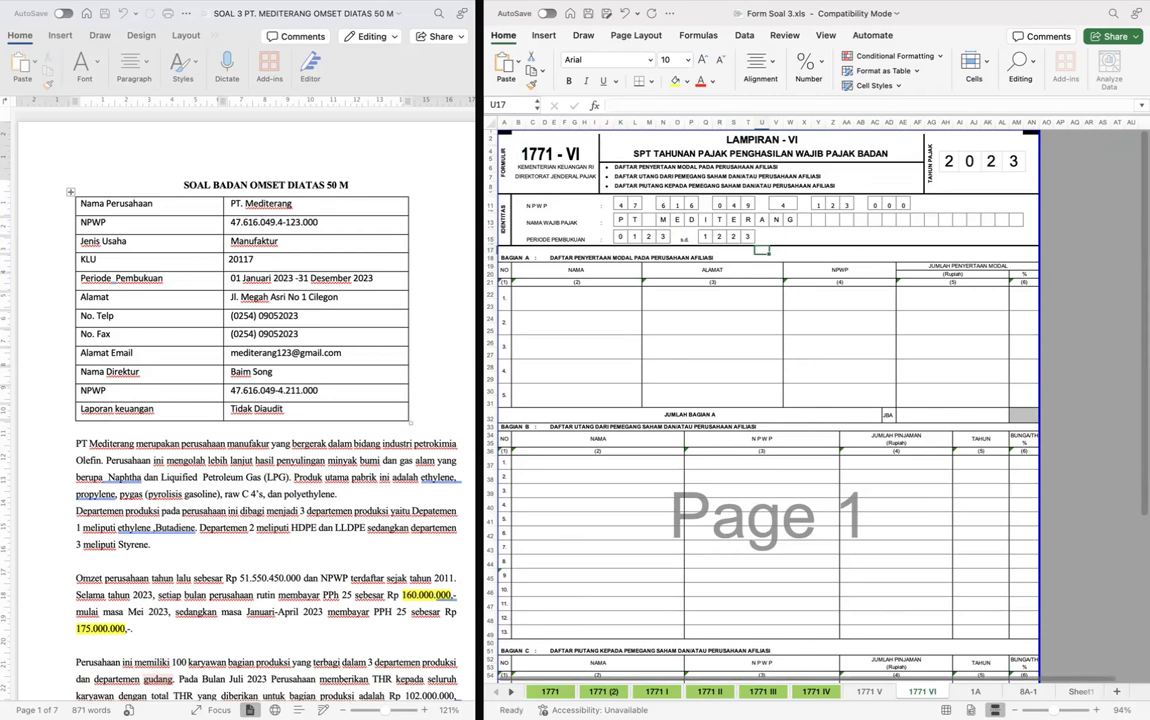
# - Change the tax year on form 1771 V to 2023
pyautogui.click(921, 330)
pyautogui.hotkey('ctrl', 'pageup')
pyautogui.hotkey('ctrl', 'pagedown')
pyautogui.hotkey('ctrl', 'pageup')
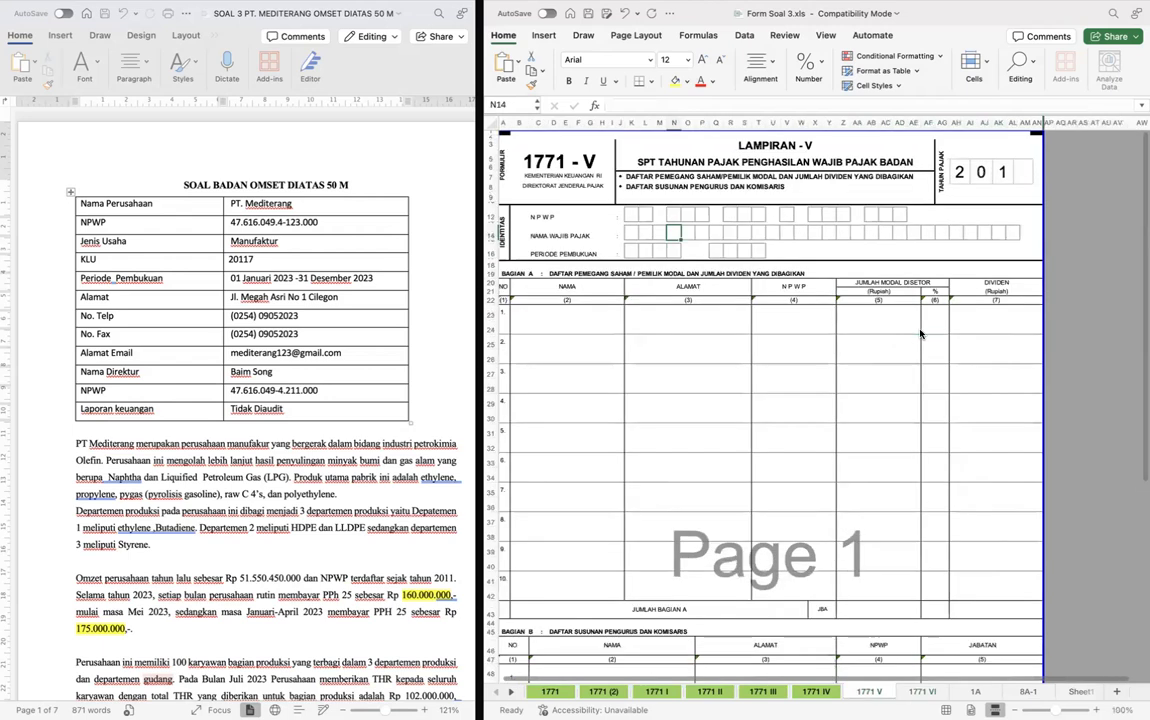
pyautogui.click(1006, 172)
pyautogui.press('BackSpace')
pyautogui.write('2')
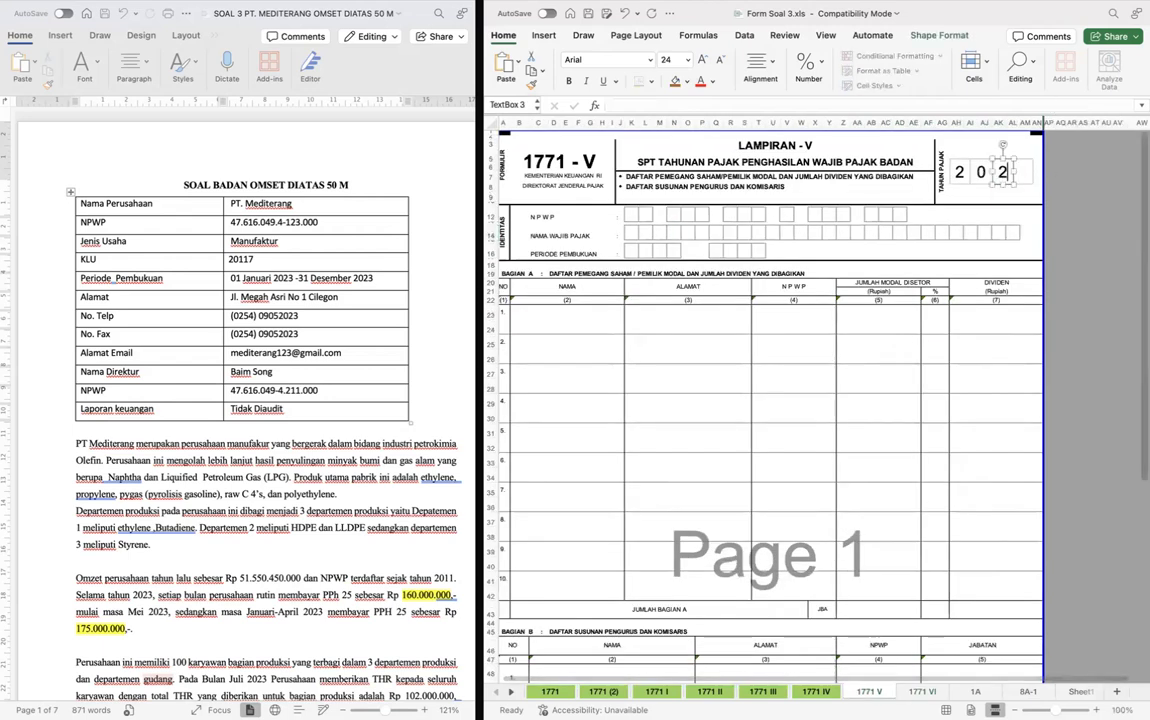
pyautogui.click(1022, 170)
pyautogui.write('3')
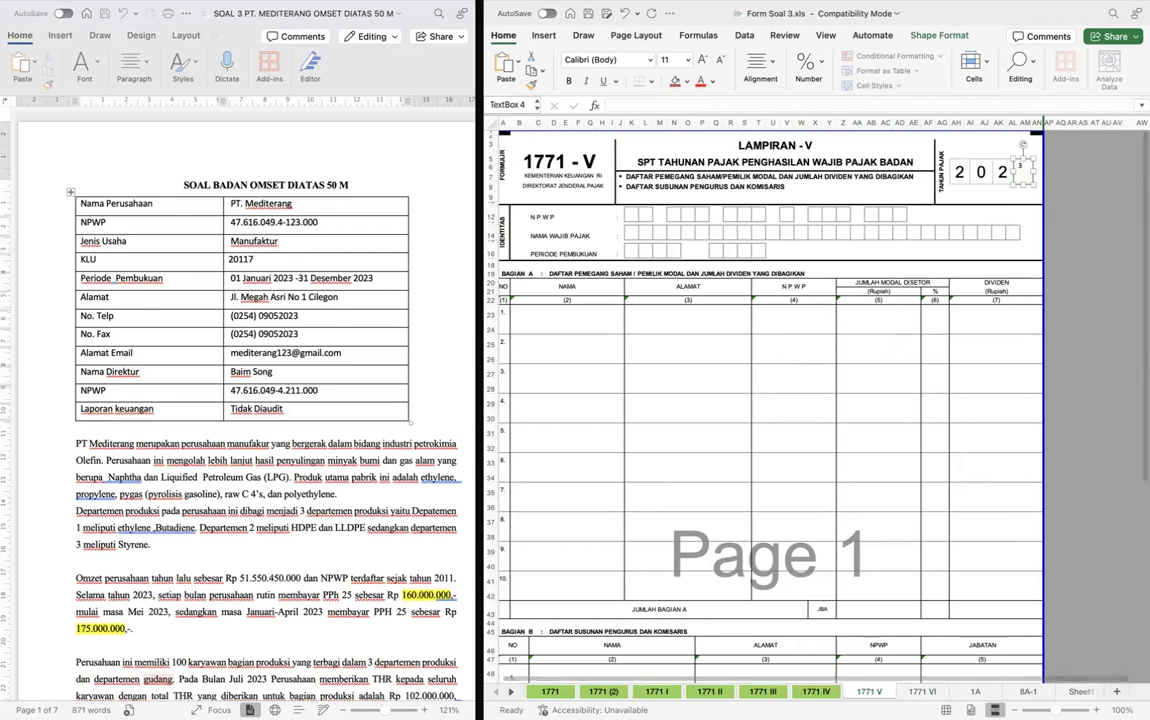
pyautogui.press('Escape')
pyautogui.press('Escape')
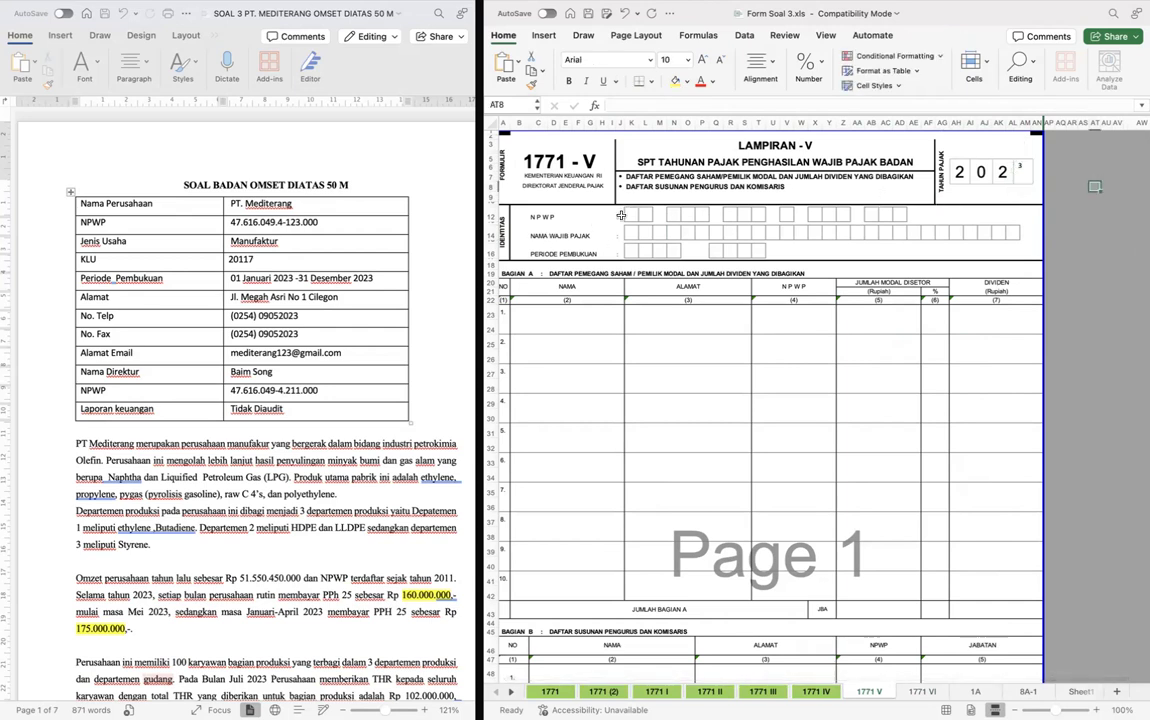
# - Copy the NPWP, company name and bookkeeping period block from form 1771 VI into the identity section of form 1771 V
pyautogui.hotkey('ctrl', 'pagedown')
pyautogui.click(620, 208)
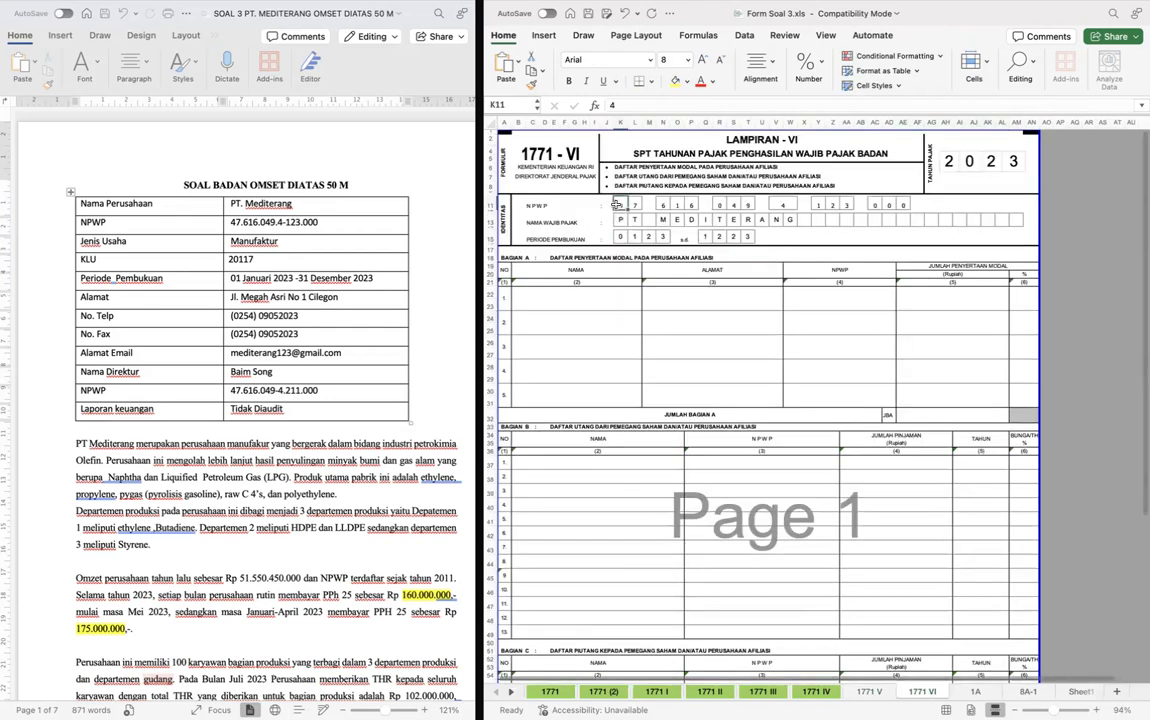
pyautogui.keyDown('shift'); pyautogui.click(897, 237); pyautogui.keyUp('shift')
pyautogui.press('super+c')
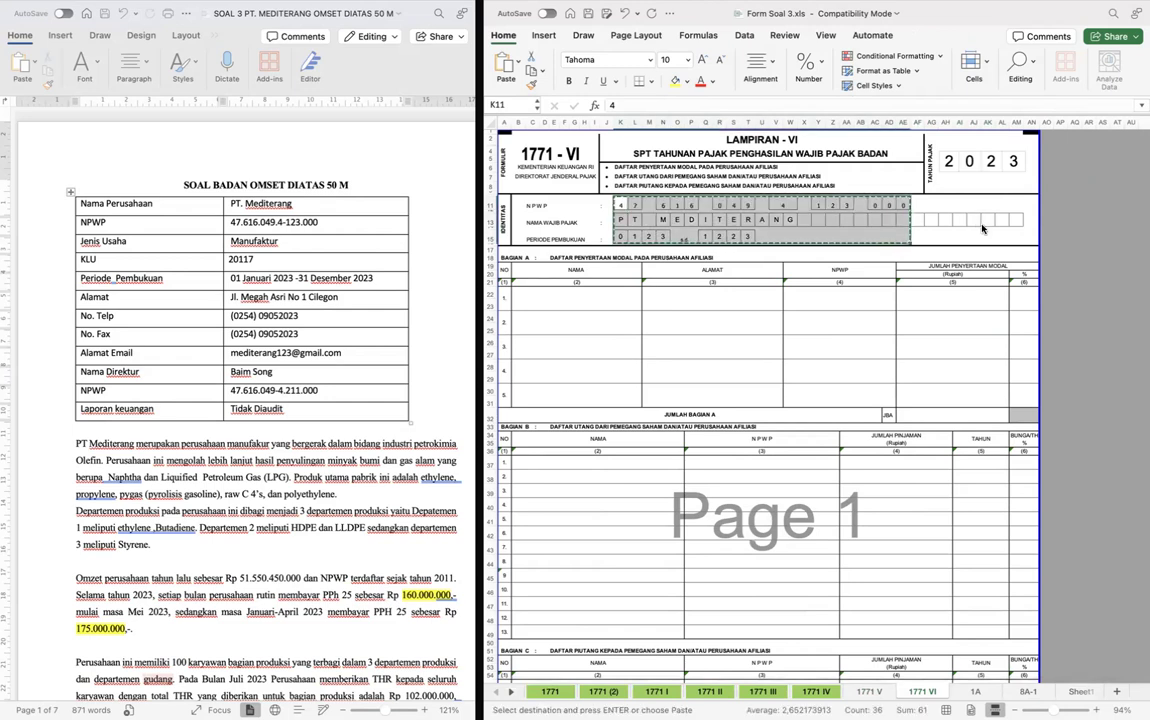
pyautogui.hotkey('ctrl', 'pageup')
pyautogui.press('Right')
pyautogui.press('super+v')
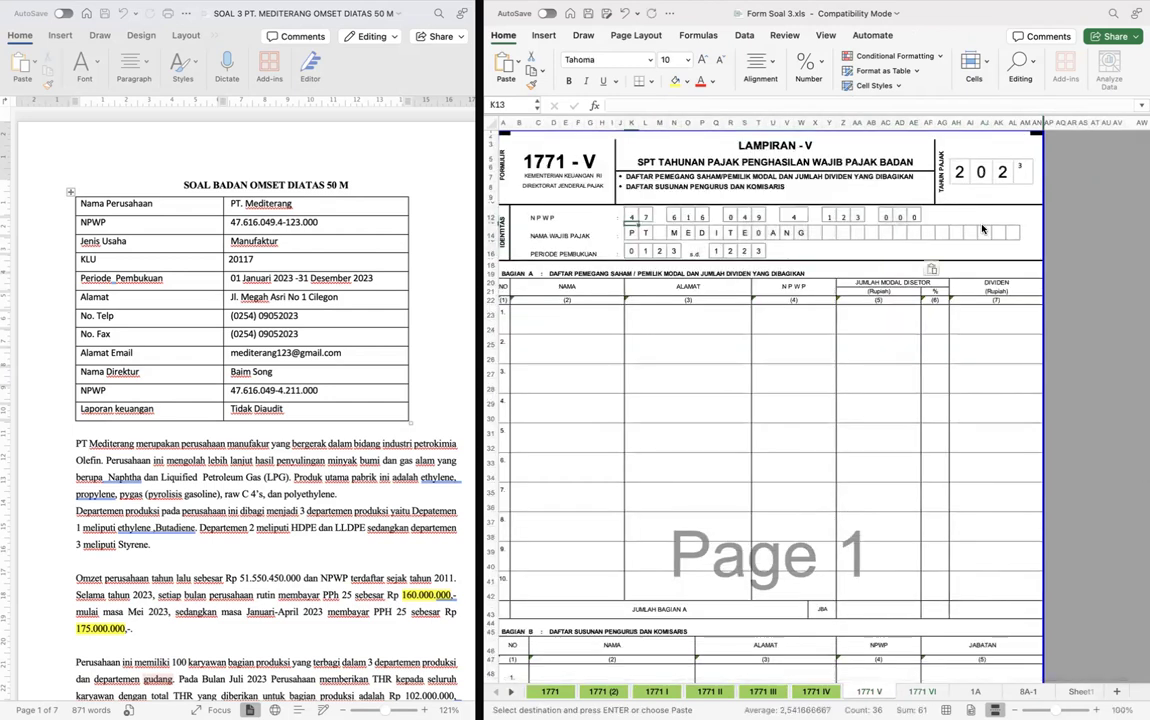
# - Link the first Nama entry of Bagian A on form 1771 V to the first shareholder's name in Sheet1
pyautogui.click(720, 376)
pyautogui.scroll(2, 720, 376)
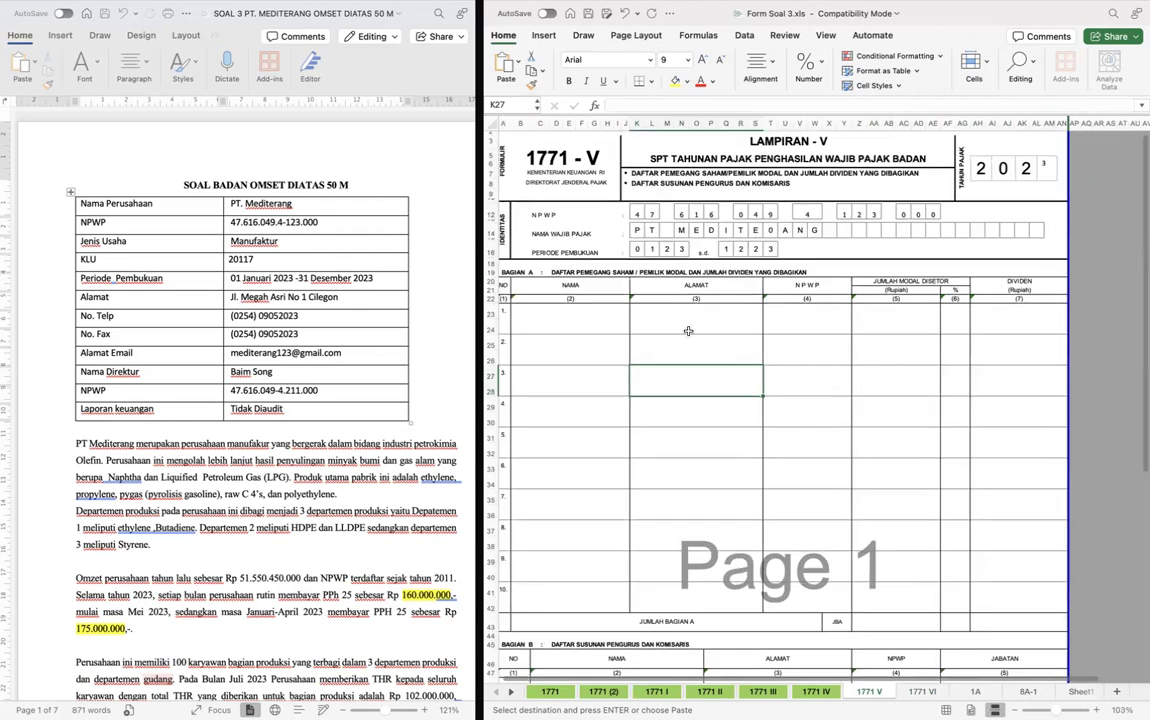
pyautogui.scroll(1, 726, 324)
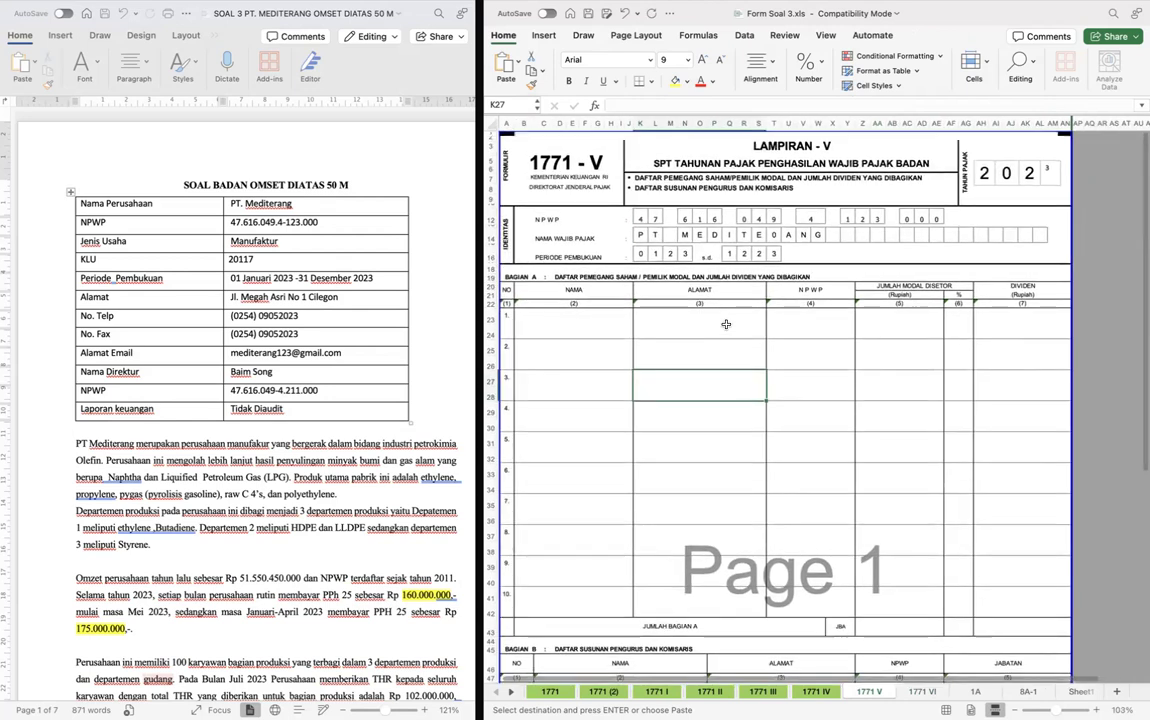
pyautogui.click(562, 325)
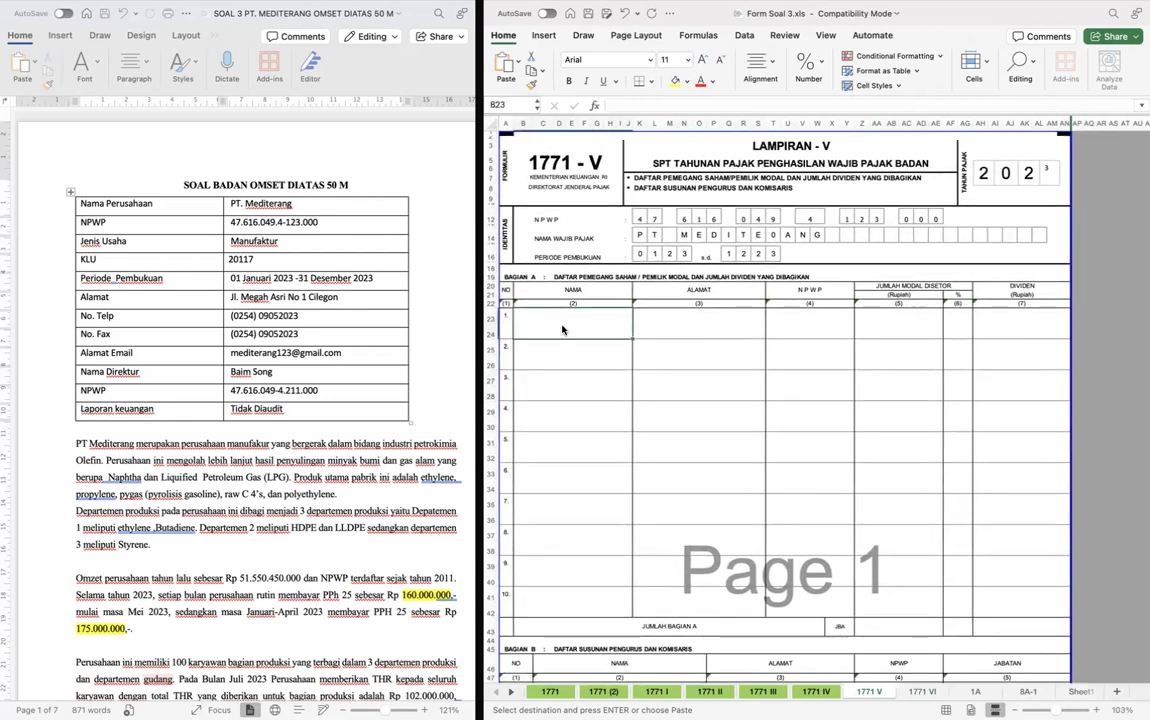
pyautogui.write('=')
pyautogui.hotkey('ctrl', 'pagedown')
pyautogui.hotkey('ctrl', 'pagedown')
pyautogui.hotkey('ctrl', 'pagedown')
pyautogui.hotkey('ctrl', 'pagedown')
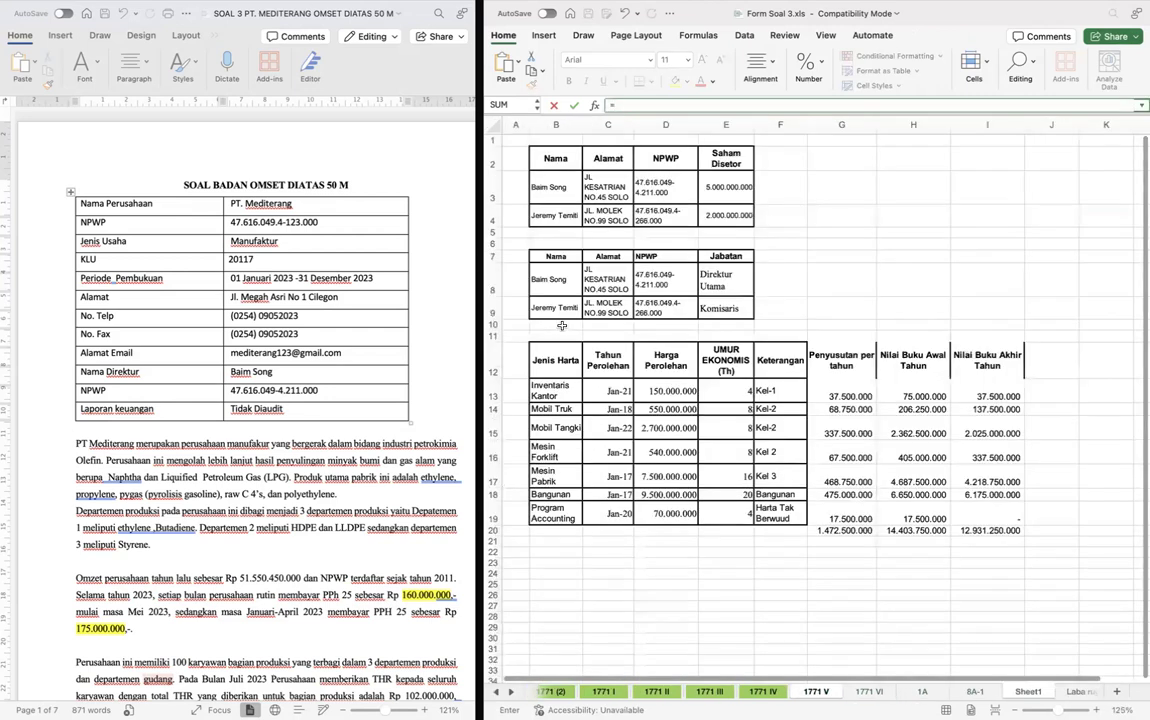
pyautogui.click(565, 185)
pyautogui.press('Return')
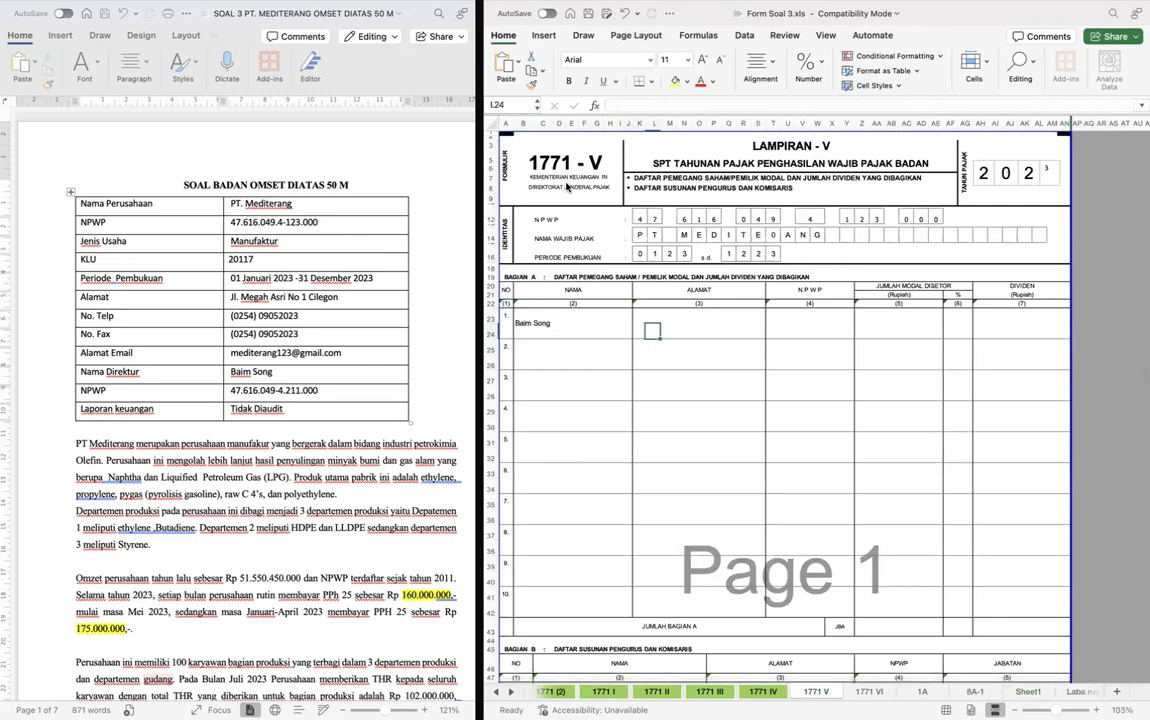
# - Copy the first shareholder's address text from Sheet1 and return to form 1771 V
pyautogui.hotkey('ctrl', 'pagedown')
pyautogui.hotkey('ctrl', 'pagedown')
pyautogui.hotkey('ctrl', 'pagedown')
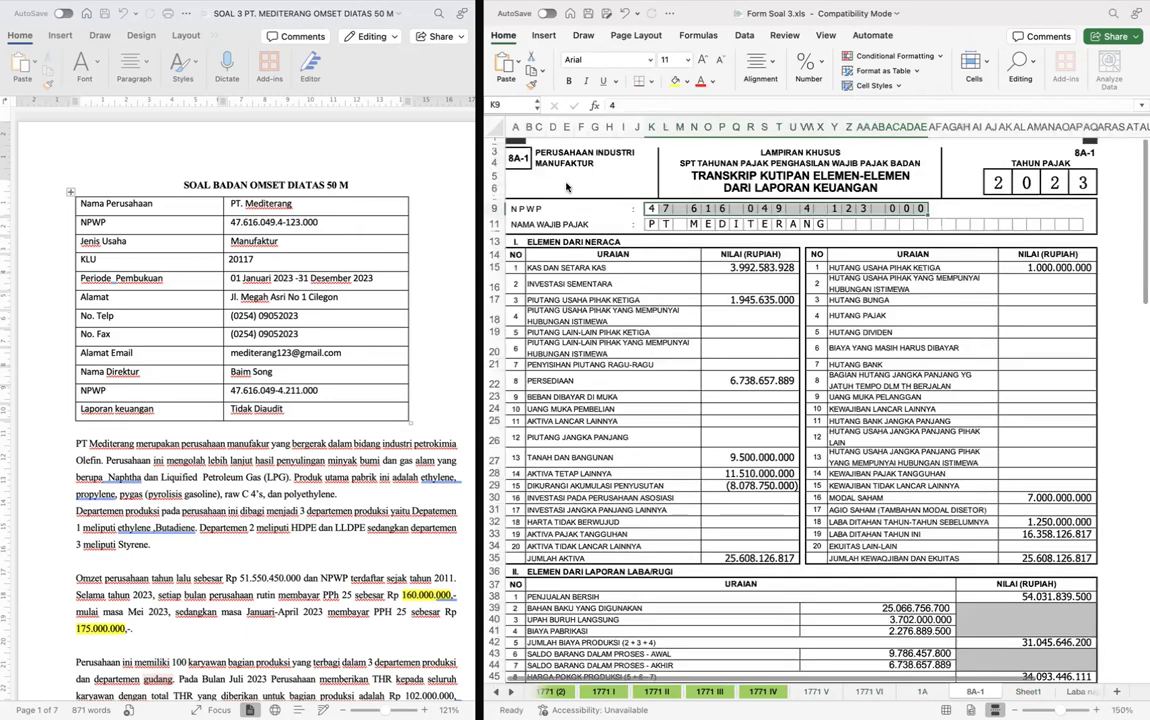
pyautogui.hotkey('ctrl', 'pagedown')
pyautogui.hotkey('ctrl', 'pageup')
pyautogui.hotkey('ctrl', 'pageup')
pyautogui.hotkey('ctrl', 'pageup')
pyautogui.hotkey('ctrl', 'pagedown')
pyautogui.hotkey('ctrl', 'pagedown')
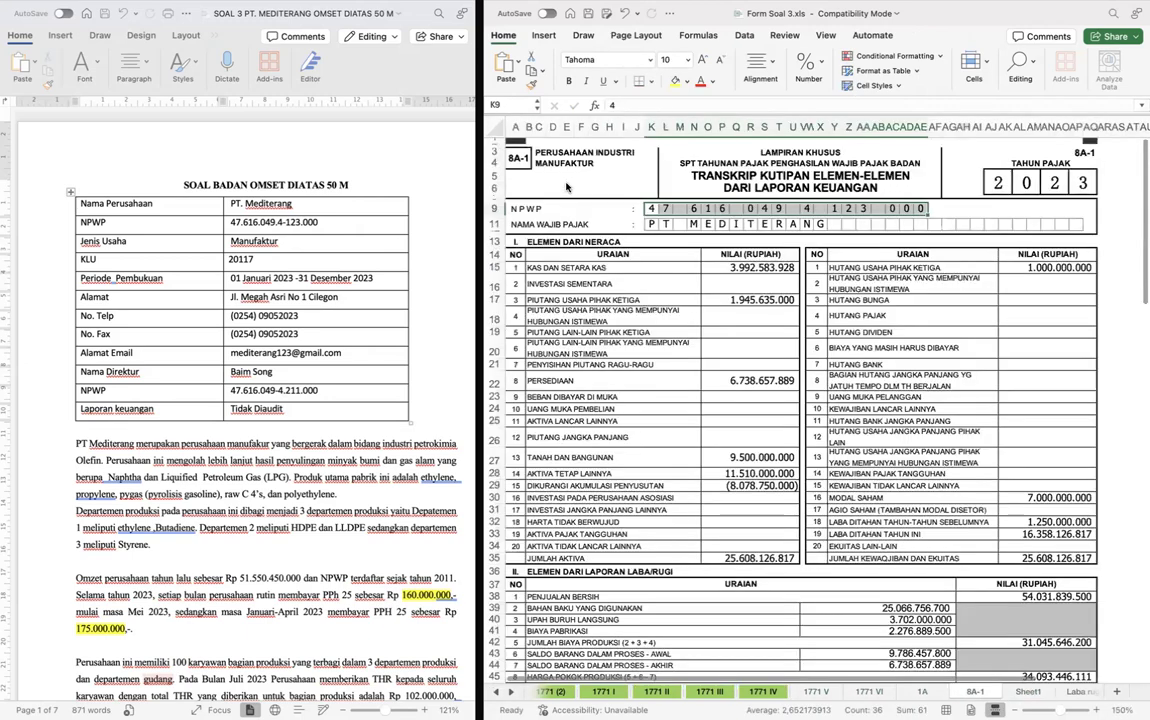
pyautogui.hotkey('ctrl', 'pagedown')
pyautogui.doubleClick(600, 185)
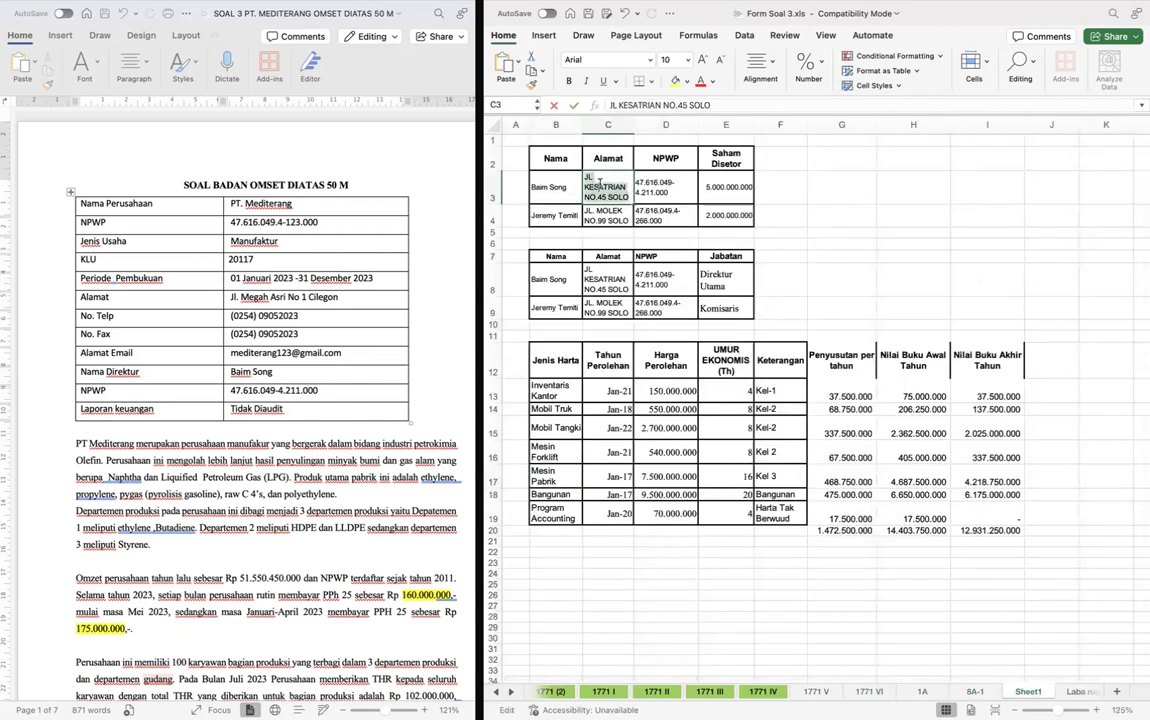
pyautogui.press('Escape')
pyautogui.hotkey('ctrl', 'pageup')
pyautogui.hotkey('ctrl', 'pageup')
pyautogui.hotkey('ctrl', 'pageup')
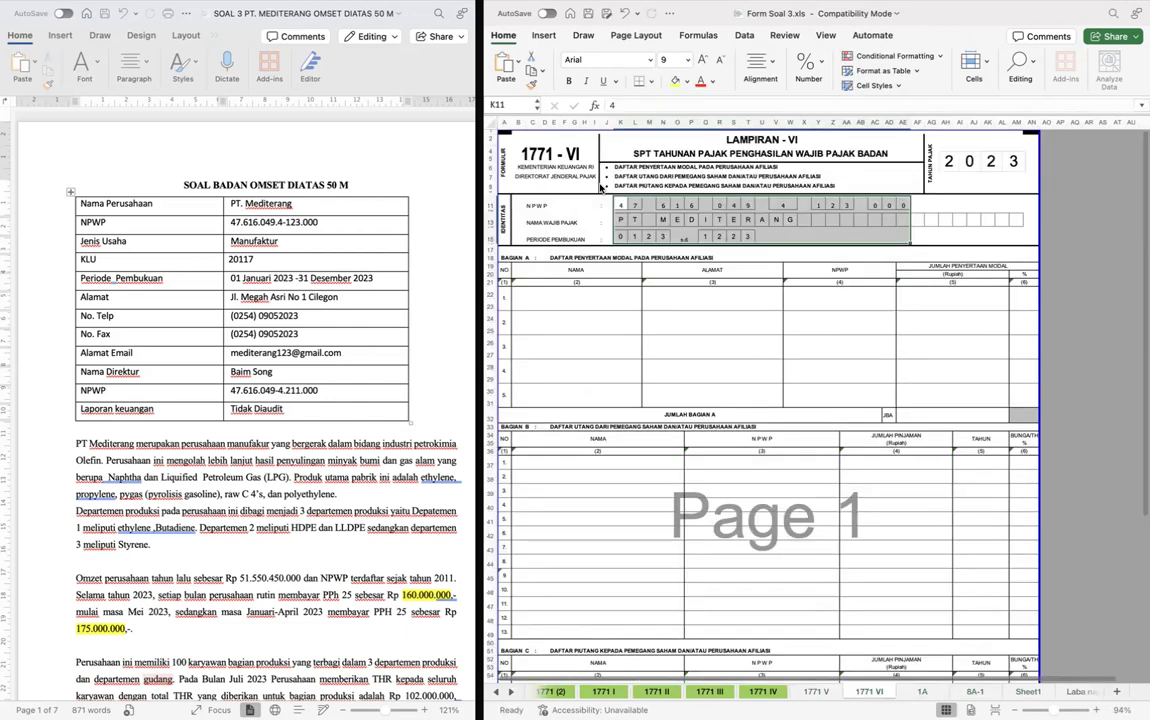
pyautogui.hotkey('ctrl', 'pageup')
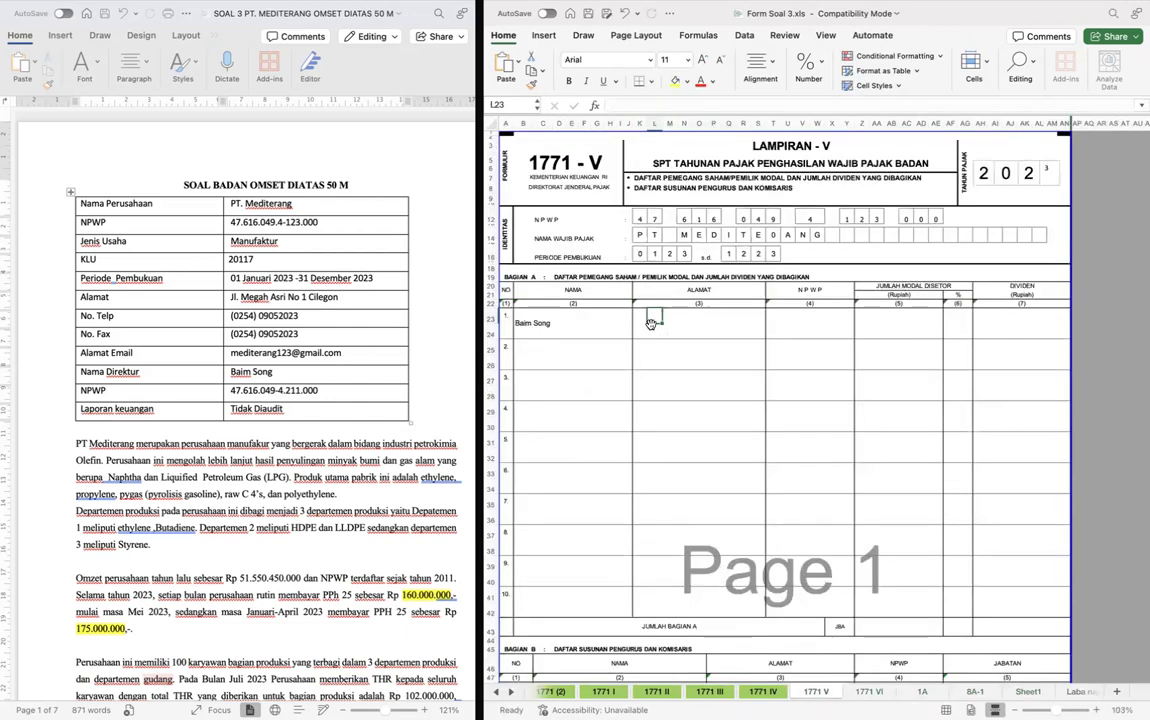
# - Merge the Alamat cells K23:S24 of the first Bagian A entry across each row
pyautogui.click(643, 318)
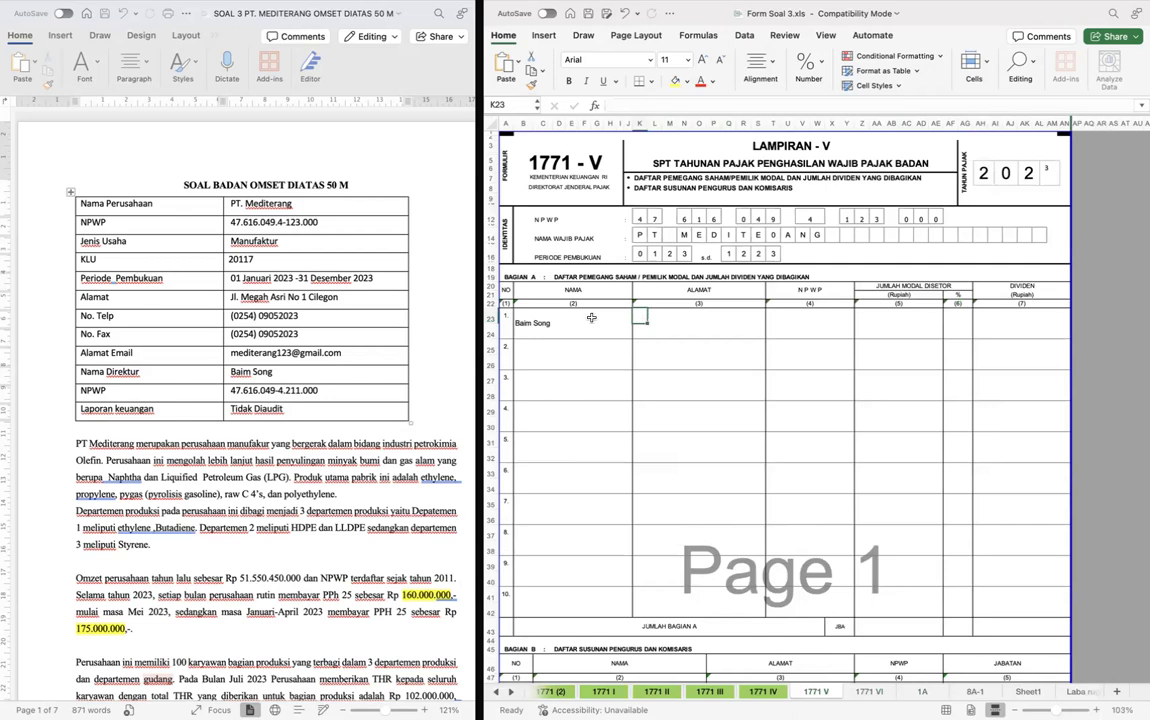
pyautogui.hotkey('ctrl', 'shift', 'Right')
pyautogui.hotkey('ctrl', 'shift', 'Left')
pyautogui.hotkey('shift', 'Right')
pyautogui.hotkey('shift', 'Right')
pyautogui.hotkey('shift', 'Right')
pyautogui.hotkey('shift', 'Right')
pyautogui.hotkey('shift', 'Right')
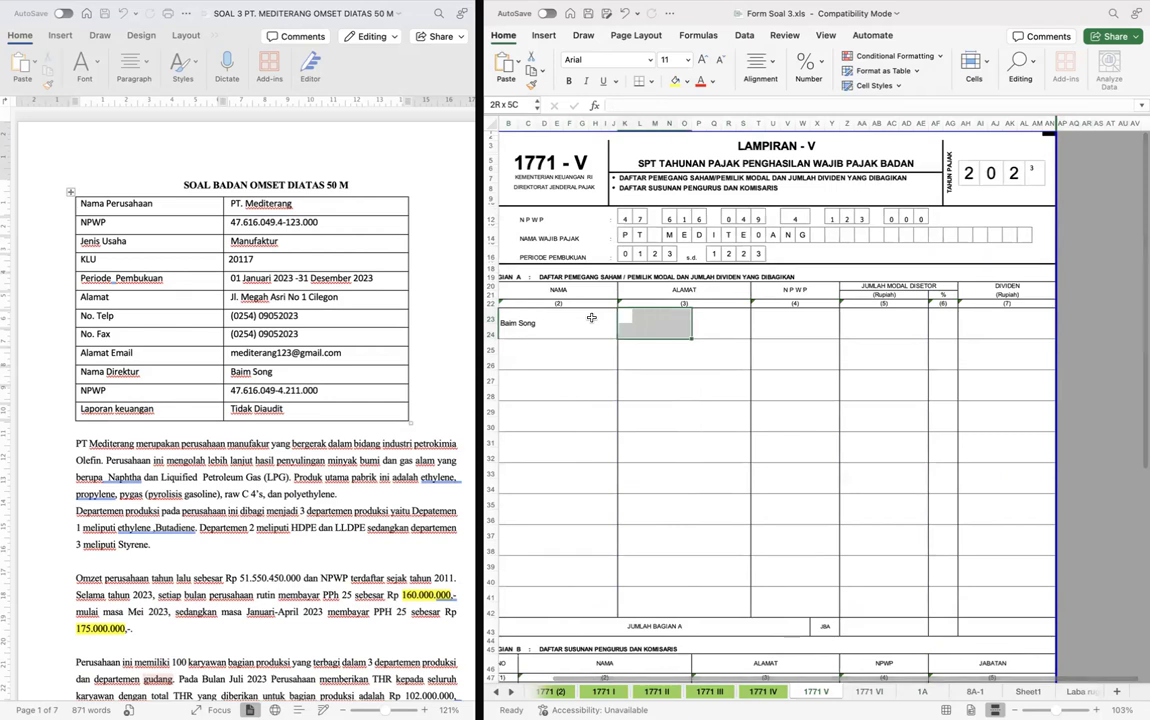
pyautogui.hotkey('shift', 'Right')
pyautogui.hotkey('shift', 'Right')
pyautogui.hotkey('shift', 'Right')
pyautogui.hotkey('shift', 'Right')
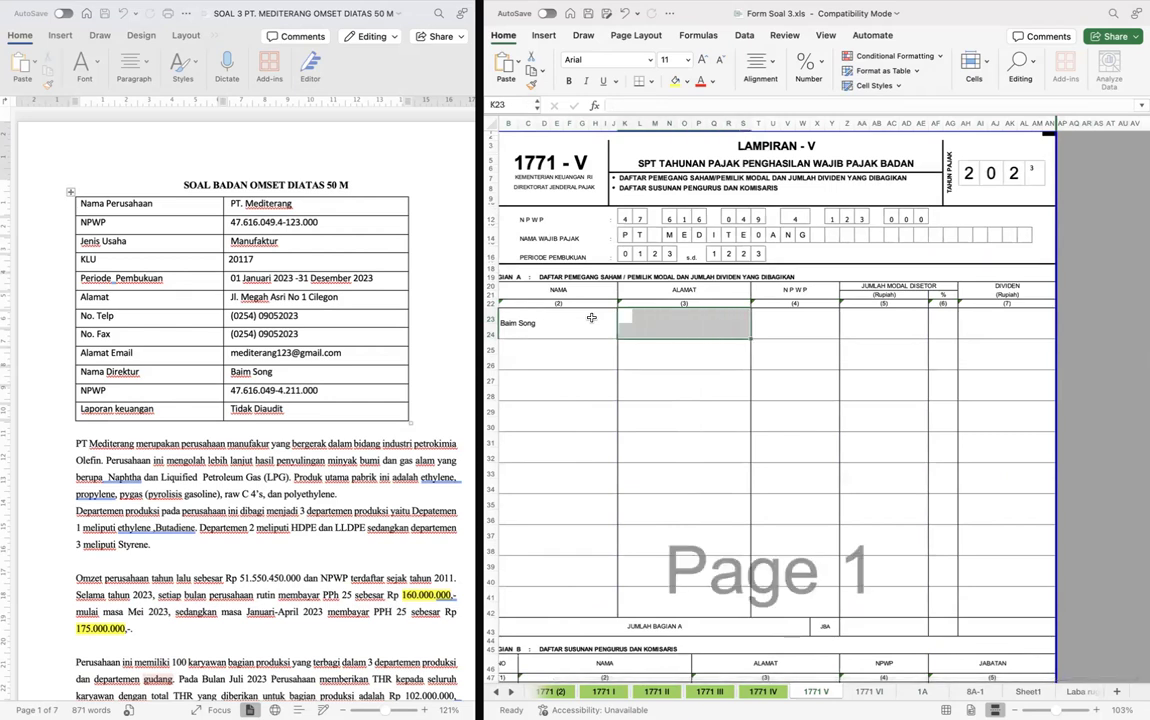
pyautogui.press('super+y')
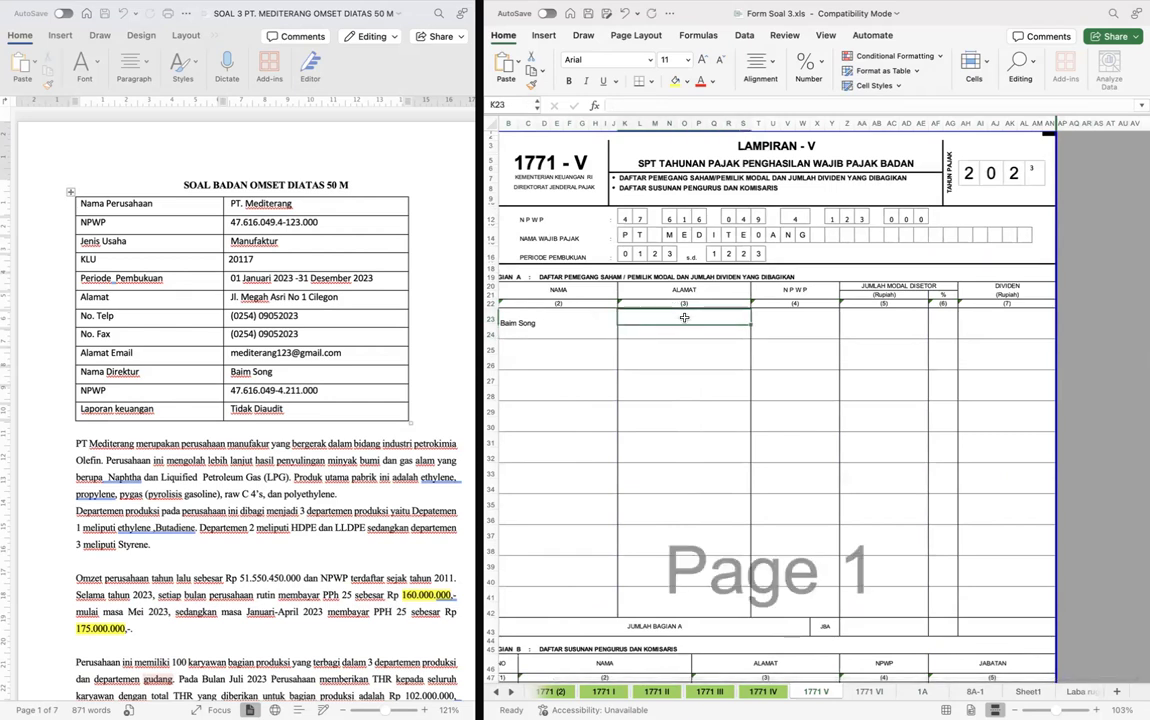
# - Enter the first shareholder's copied address in the first Alamat entry of Bagian A
pyautogui.doubleClick(683, 322)
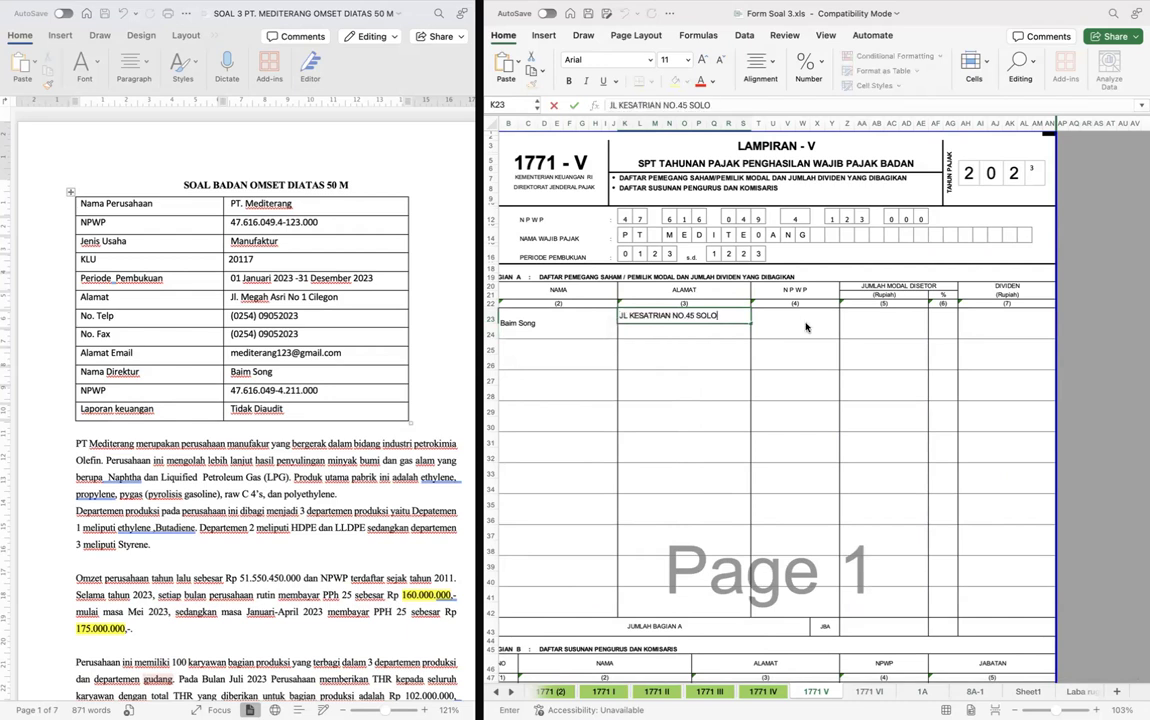
pyautogui.press('Return')
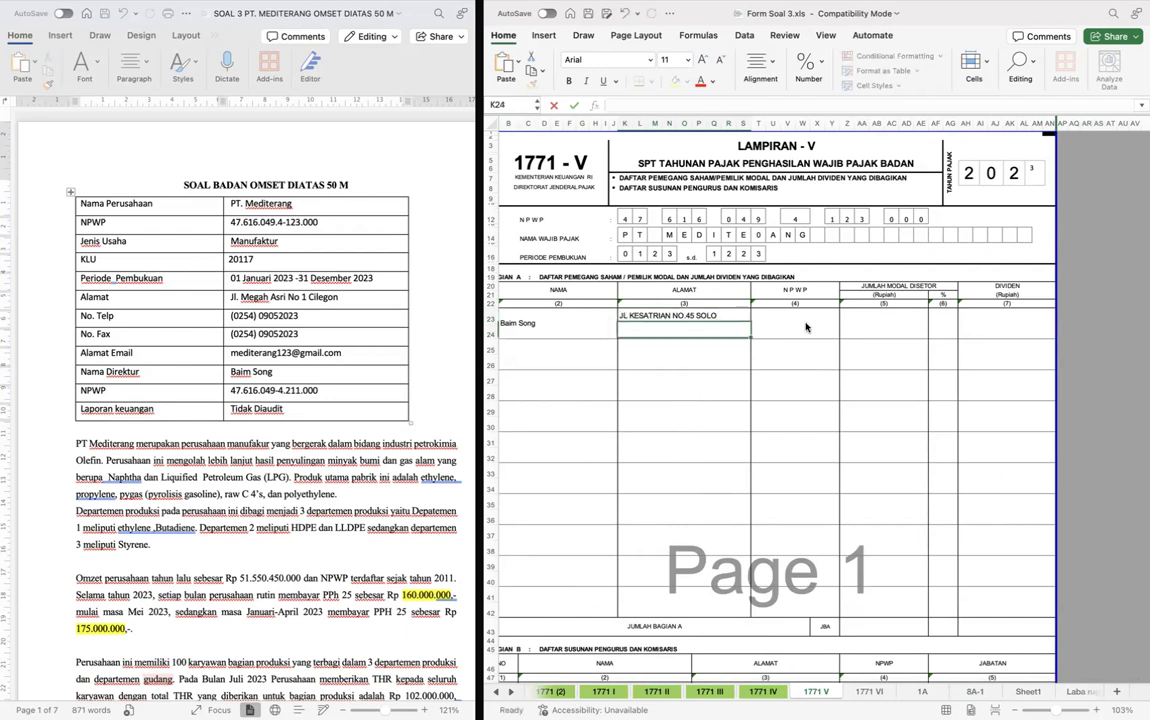
# - Try to link the first NPWP entry of Bagian A to Sheet1 cell D3 with the formula =Sheet1!D3
pyautogui.press('Up')
pyautogui.press('Right')
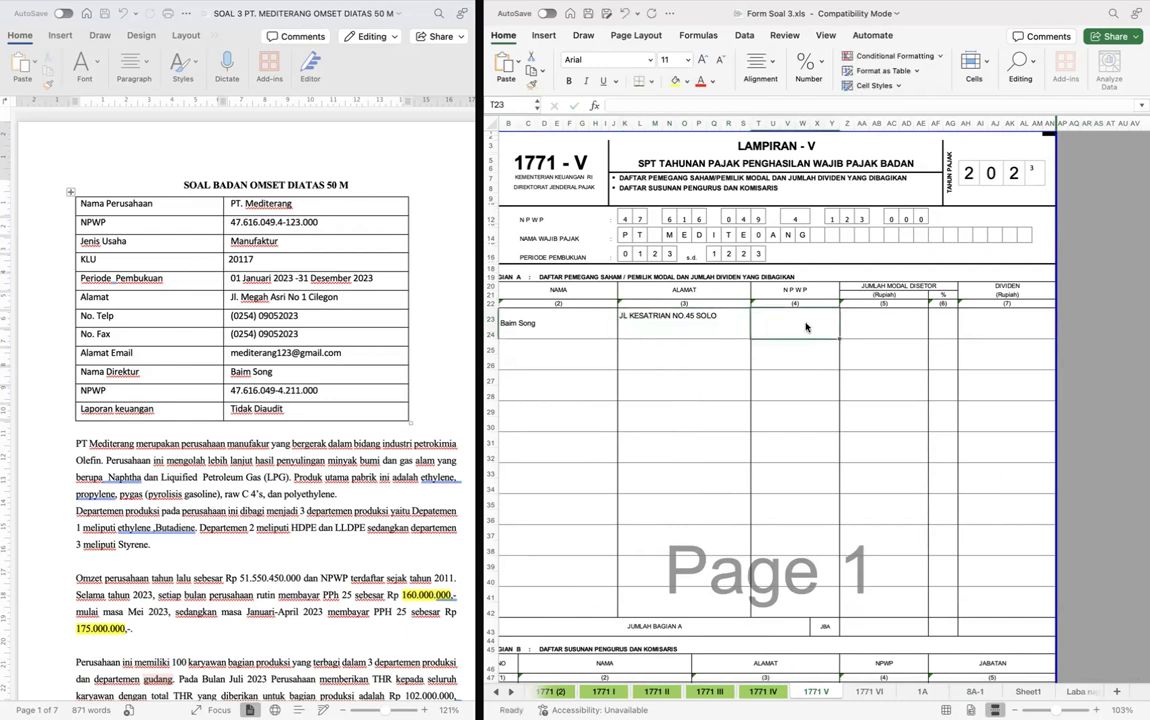
pyautogui.write('=')
pyautogui.hotkey('ctrl', 'pagedown')
pyautogui.hotkey('ctrl', 'pagedown')
pyautogui.hotkey('ctrl', 'pagedown')
pyautogui.hotkey('ctrl', 'pagedown')
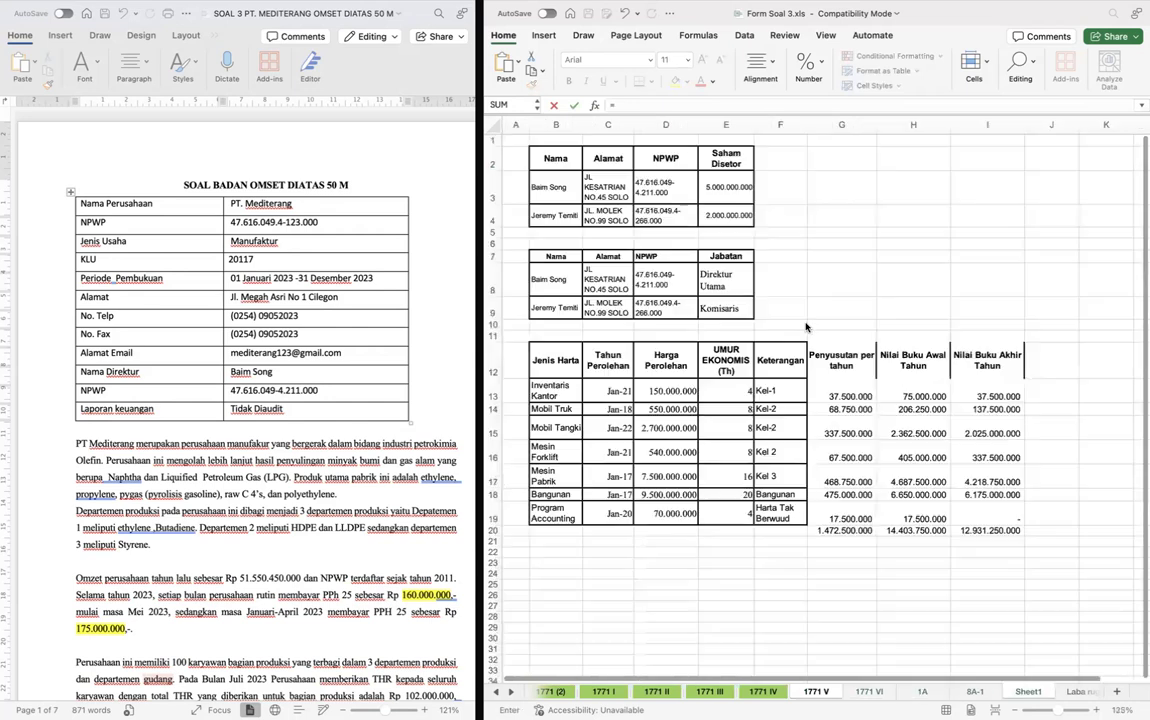
pyautogui.click(678, 180)
pyautogui.press('Return')
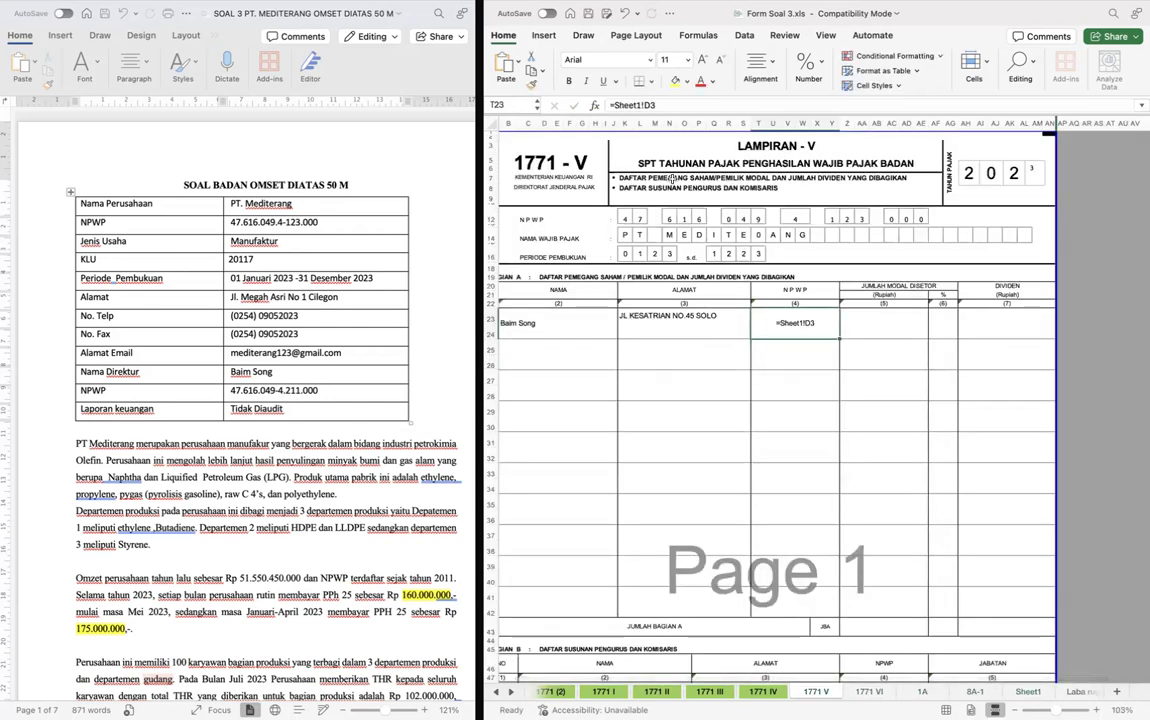
# - Replace the formula in the first NPWP entry of Bagian A with the first shareholder's NPWP text copied from Sheet1
pyautogui.hotkey('ctrl', 'pagedown')
pyautogui.hotkey('ctrl', 'pagedown')
pyautogui.hotkey('ctrl', 'pagedown')
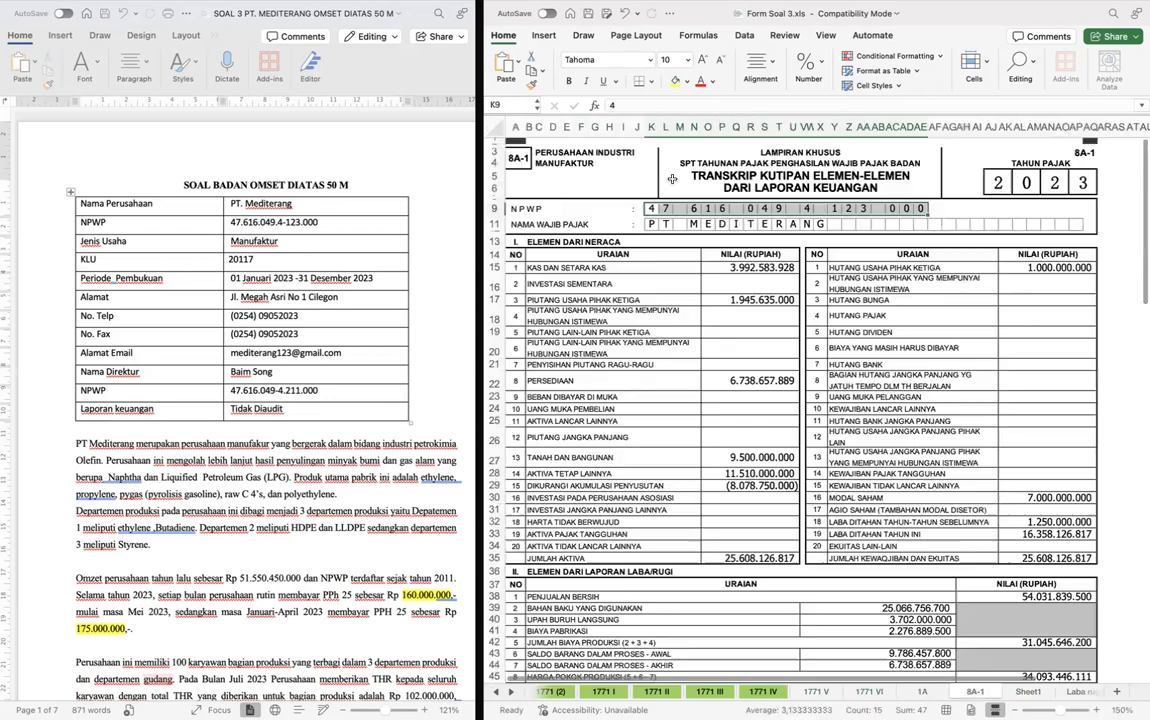
pyautogui.hotkey('ctrl', 'pagedown')
pyautogui.click(669, 173)
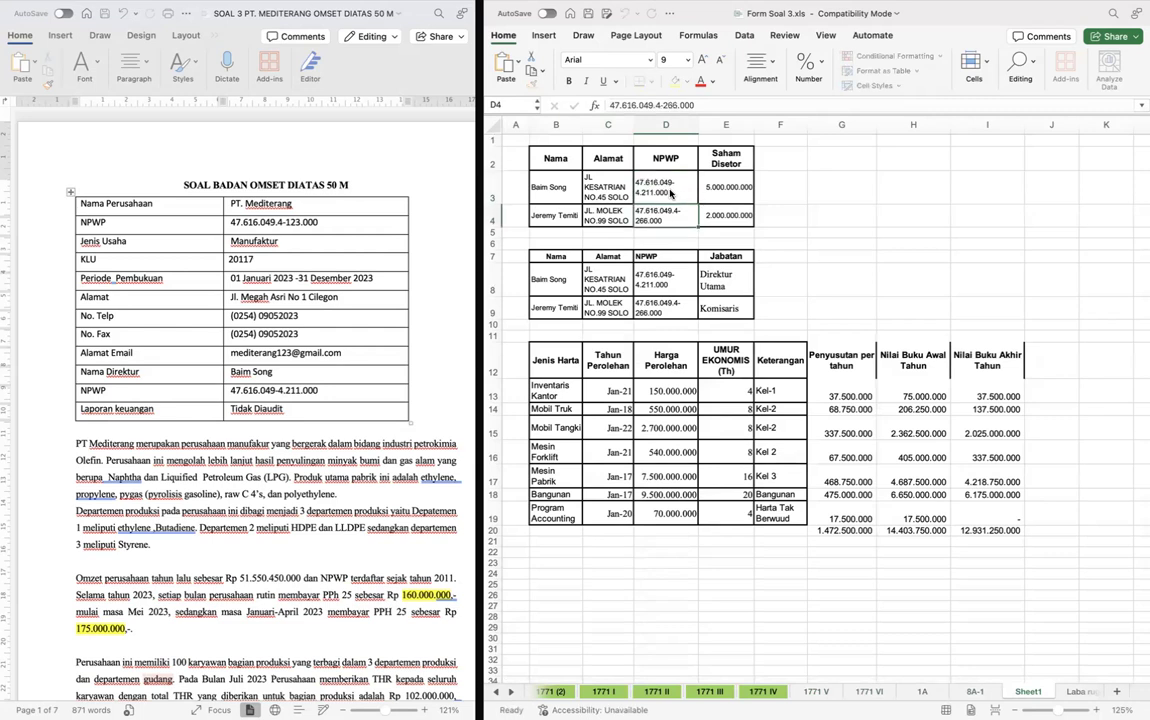
pyautogui.hotkey('ctrl', 'pageup')
pyautogui.hotkey('ctrl', 'pageup')
pyautogui.hotkey('ctrl', 'pageup')
pyautogui.hotkey('ctrl', 'pageup')
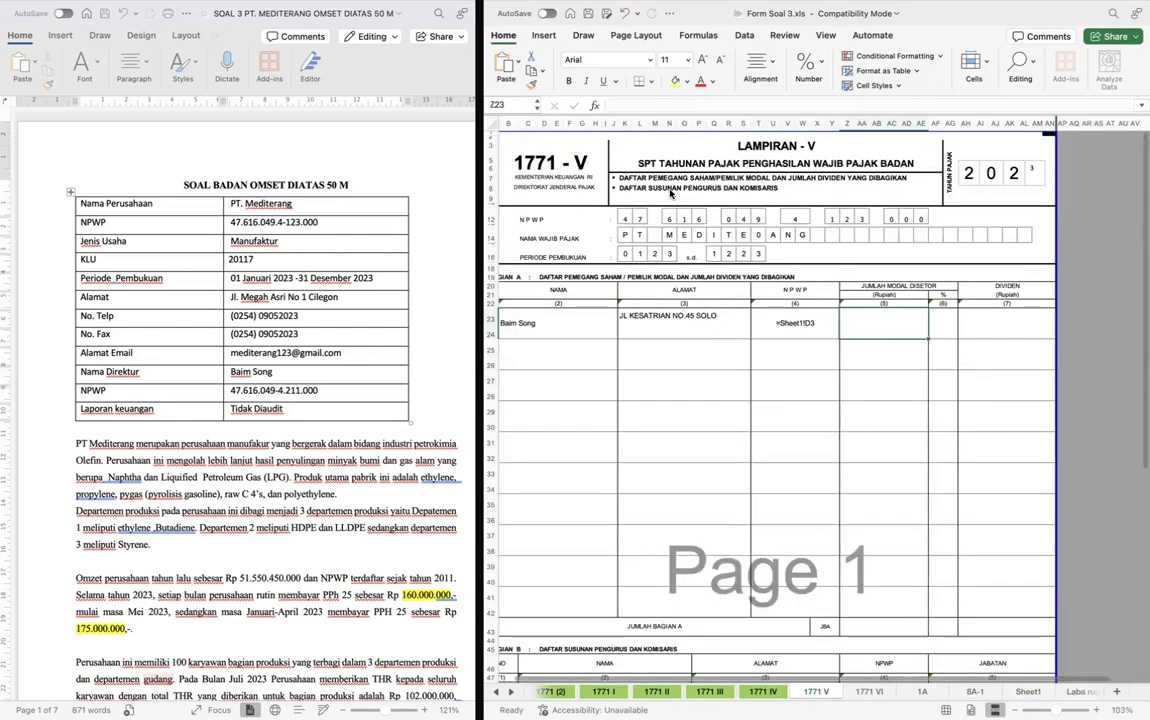
pyautogui.press('Tab')
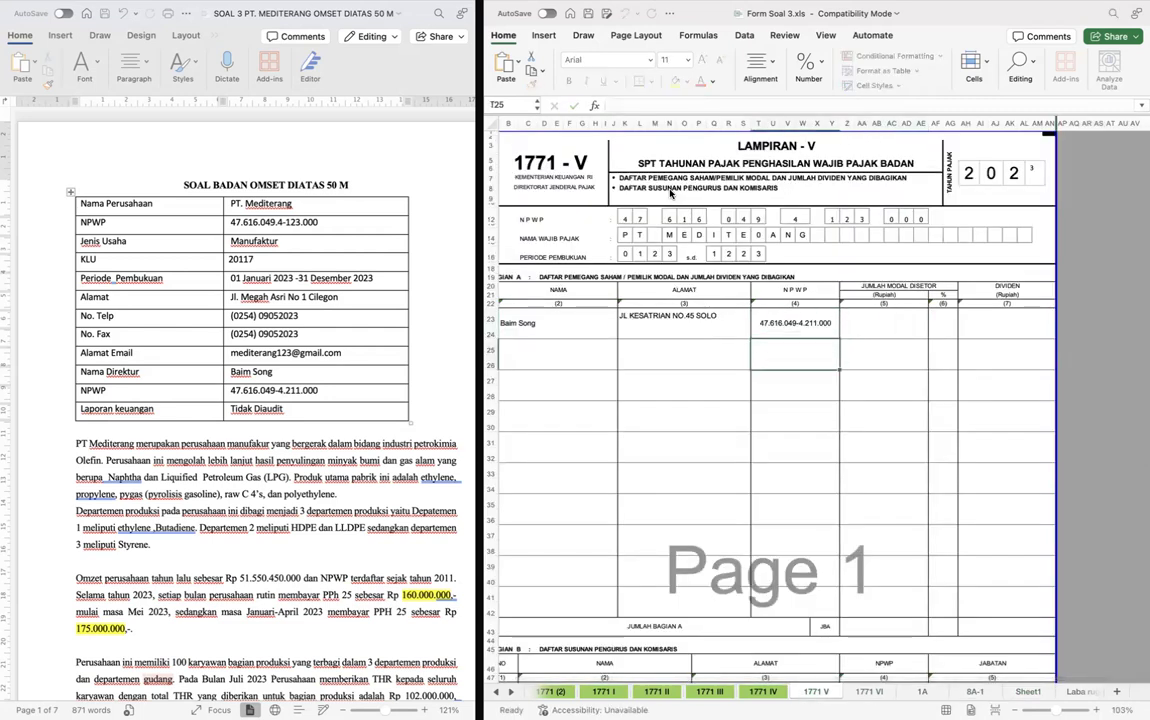
# - Set Jumlah Modal Disetor for the first shareholder in Bagian A to 5.000.000.000
pyautogui.write('5.00')
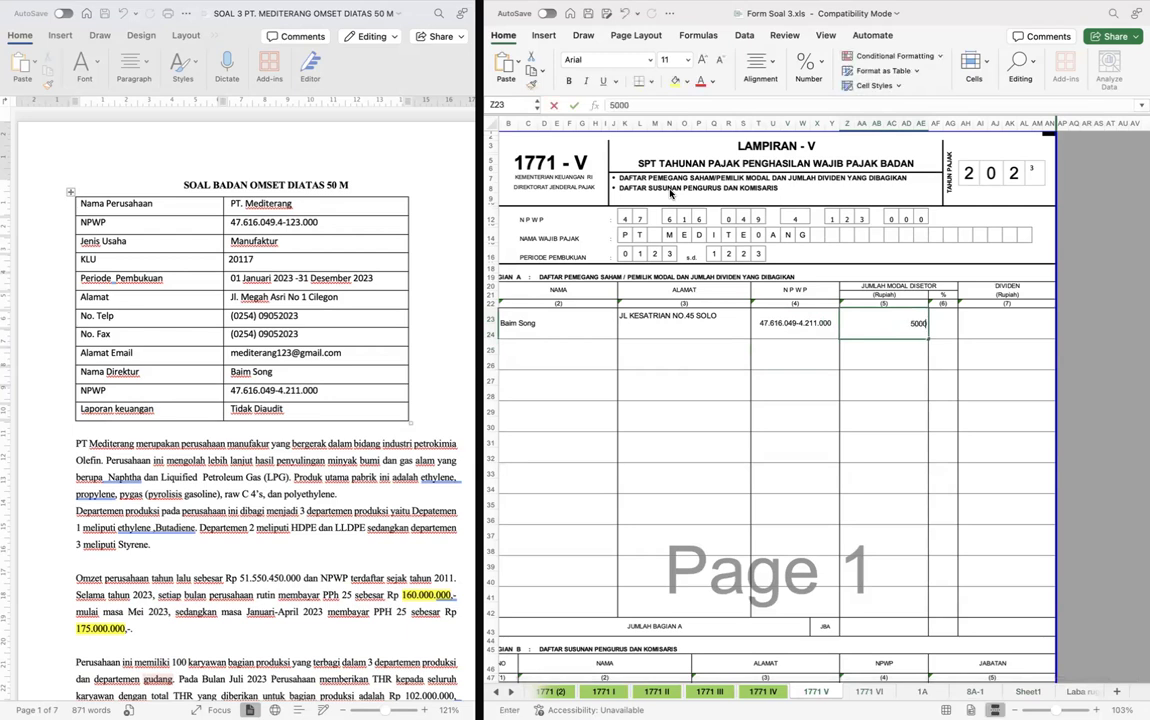
pyautogui.write('0.000.000')
pyautogui.press('Return')
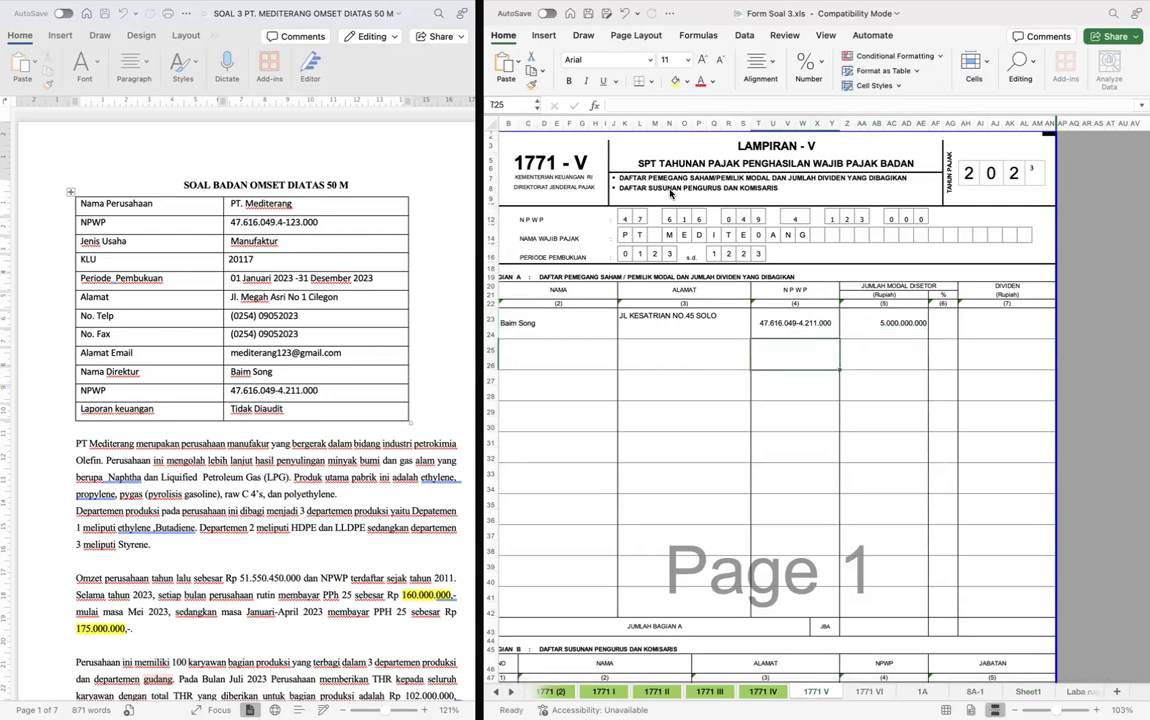
# - Merge the Alamat cells K25:S26 of the second Bagian A entry into one cell
pyautogui.press('Left')
pyautogui.press('Left')
pyautogui.press('Left')
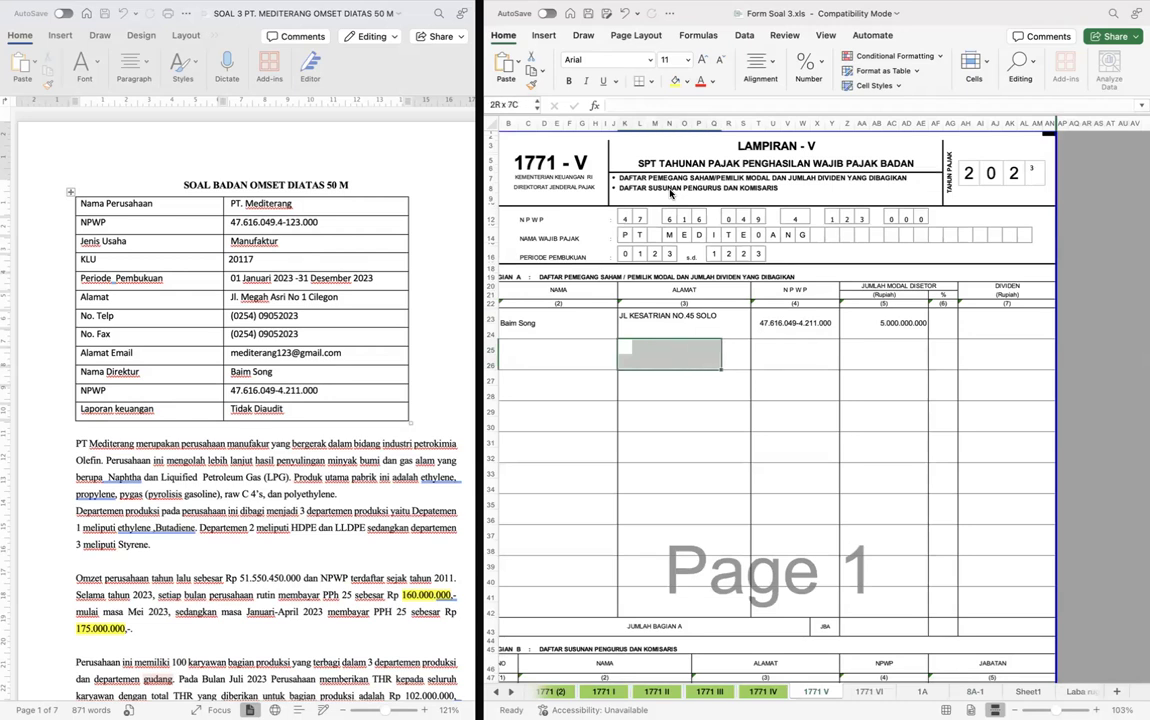
pyautogui.press('Left')
# - Copy the second shareholder's name from Sheet1 into the second Nama entry of Bagian A on form 1771 V
pyautogui.press('Left')
pyautogui.hotkey('ctrl', 'c')
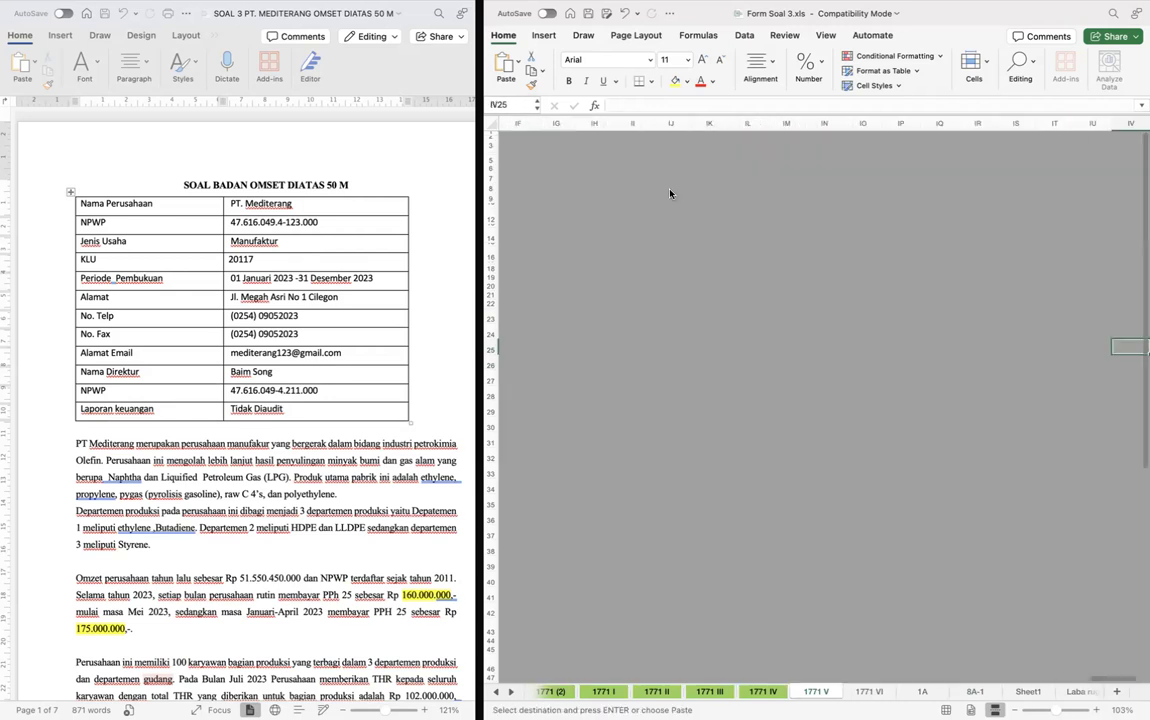
pyautogui.press('Right')
pyautogui.press('Right')
pyautogui.press('super+v')
pyautogui.press('Left')
pyautogui.write('=')
pyautogui.press('BackSpace')
pyautogui.hotkey('ctrl', 'pagedown')
pyautogui.hotkey('ctrl', 'pagedown')
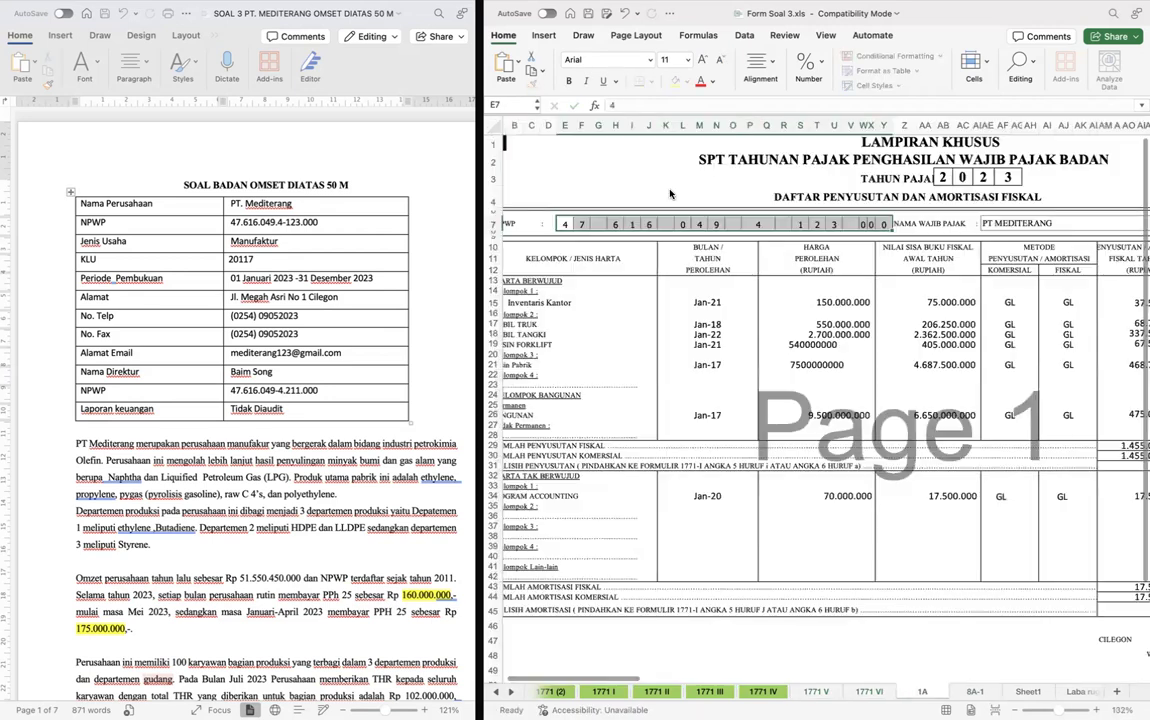
pyautogui.hotkey('ctrl', 'pagedown')
pyautogui.hotkey('ctrl', 'pagedown')
pyautogui.doubleClick(563, 218)
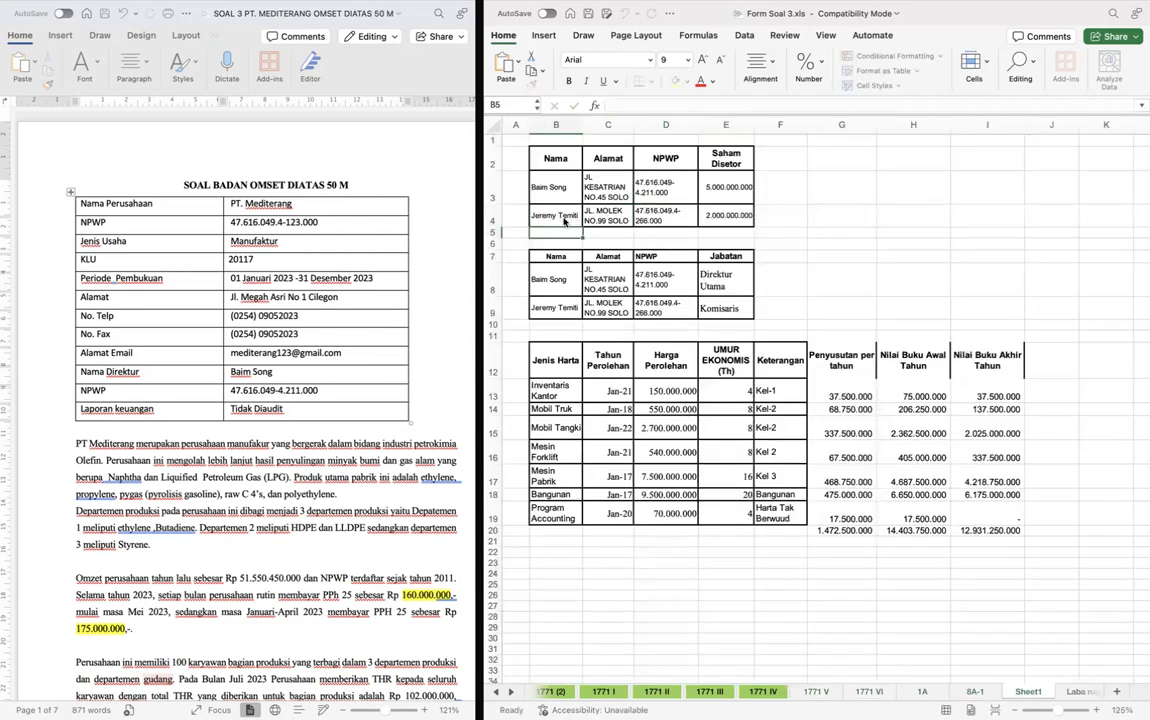
pyautogui.hotkey('ctrl', 'pageup')
pyautogui.hotkey('ctrl', 'pageup')
pyautogui.hotkey('ctrl', 'pageup')
pyautogui.hotkey('ctrl', 'pageup')
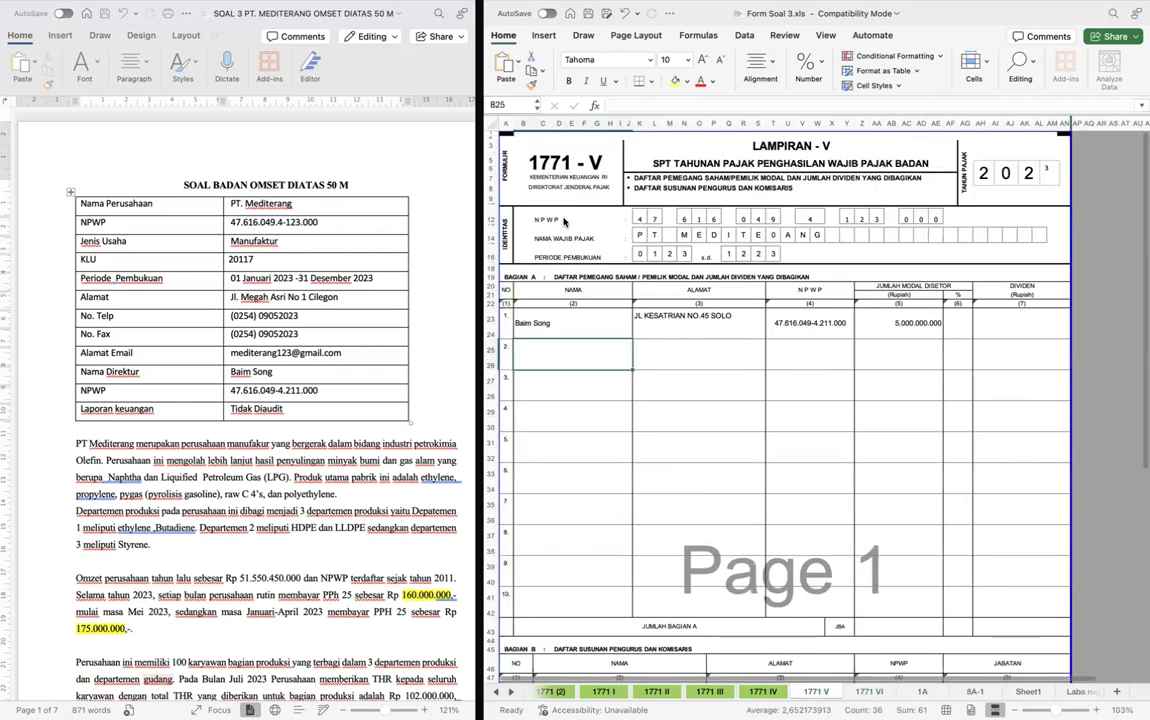
pyautogui.doubleClick(563, 220)
pyautogui.press('Return')
pyautogui.doubleClick(563, 218)
pyautogui.press('Return')
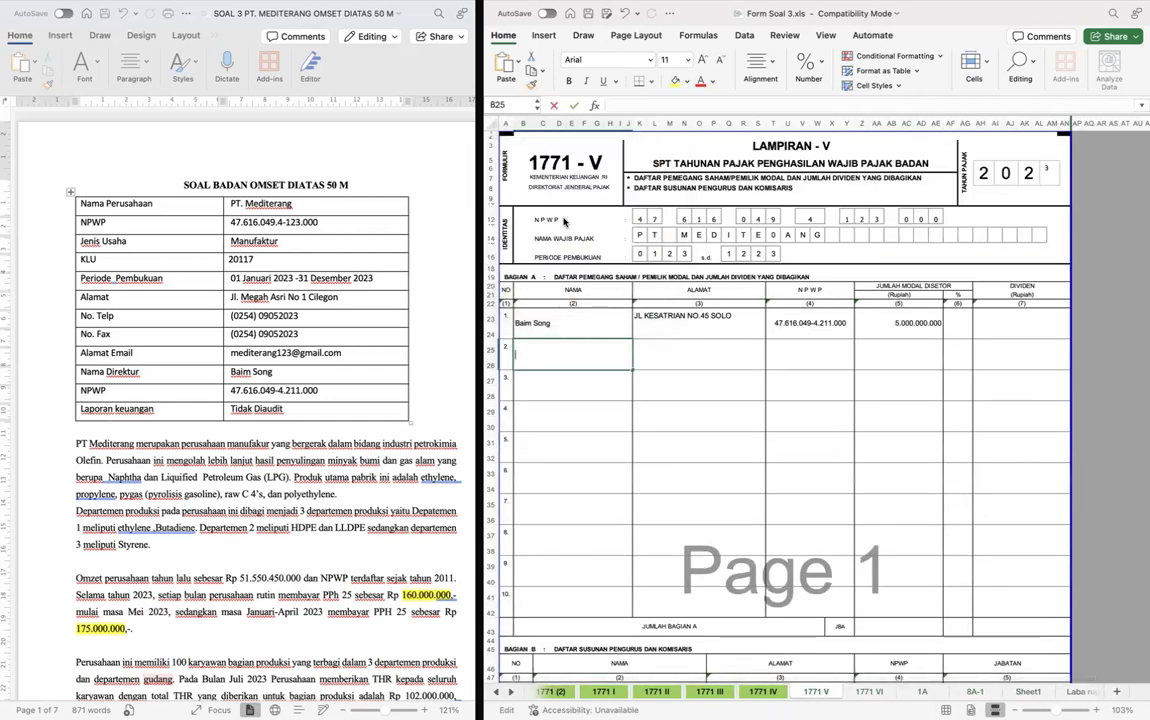
pyautogui.press('Return')
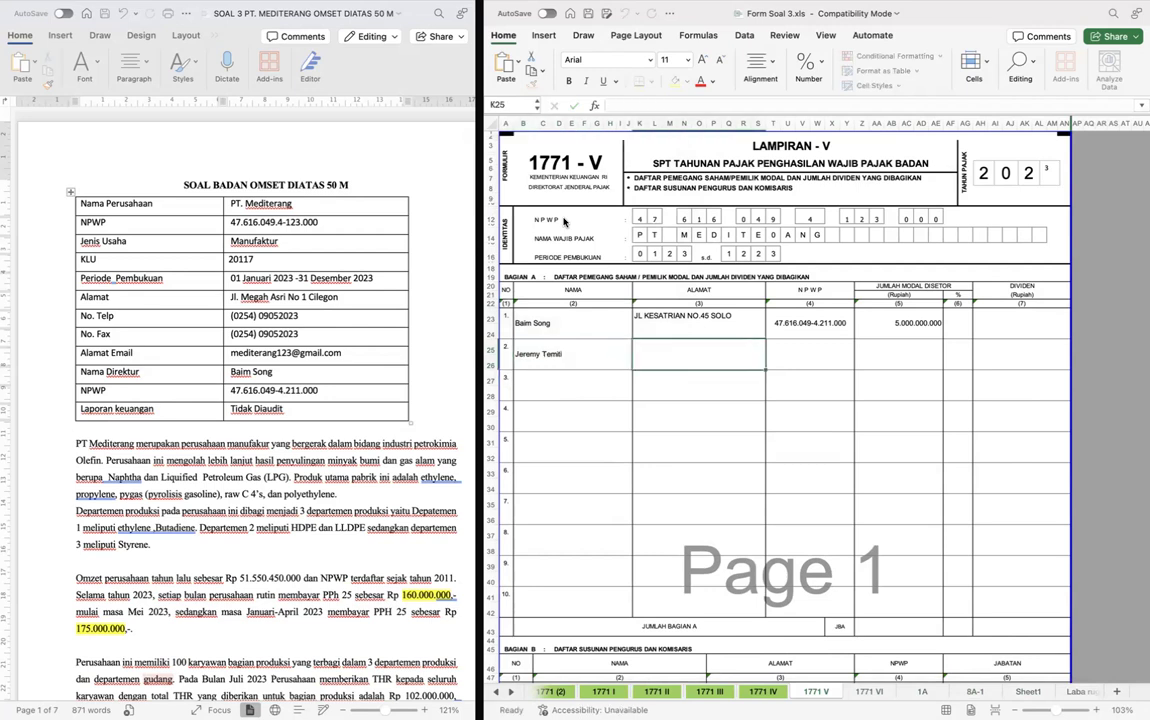
# - Copy the second shareholder's address from Sheet1 into the second Alamat entry of Bagian A on form 1771 V
pyautogui.hotkey('ctrl', 'pagedown')
pyautogui.hotkey('ctrl', 'pagedown')
pyautogui.hotkey('ctrl', 'pagedown')
pyautogui.hotkey('ctrl', 'pagedown')
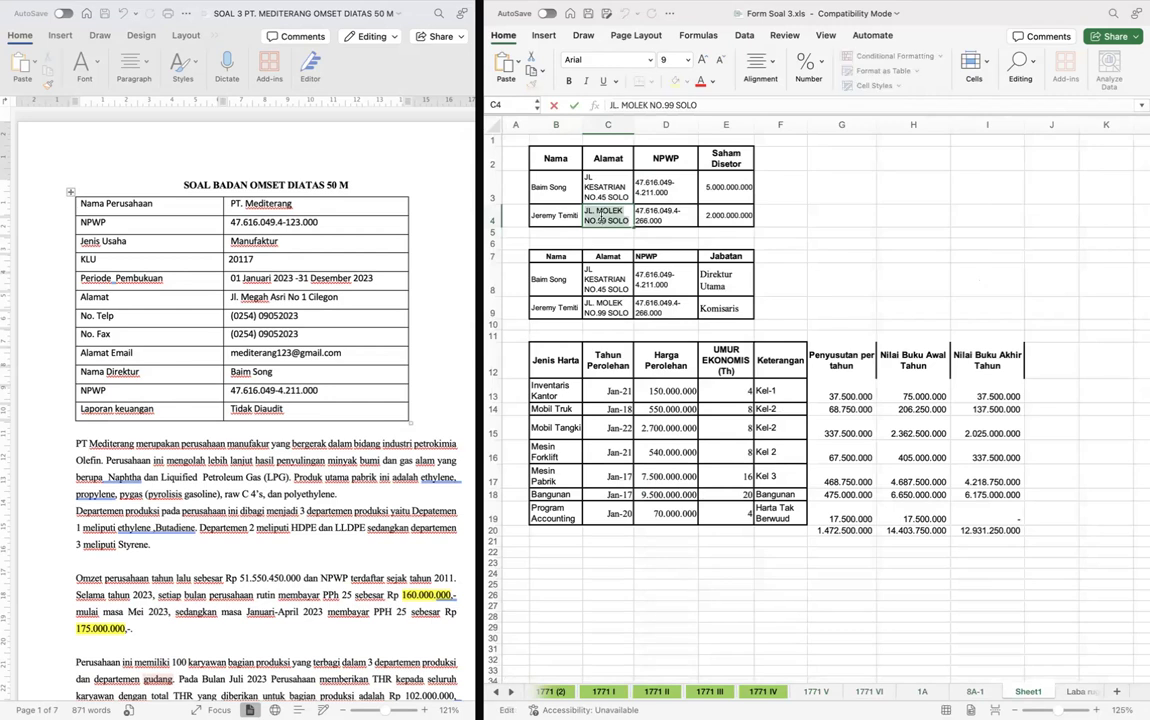
pyautogui.hotkey('ctrl', 'pageup')
pyautogui.hotkey('ctrl', 'pageup')
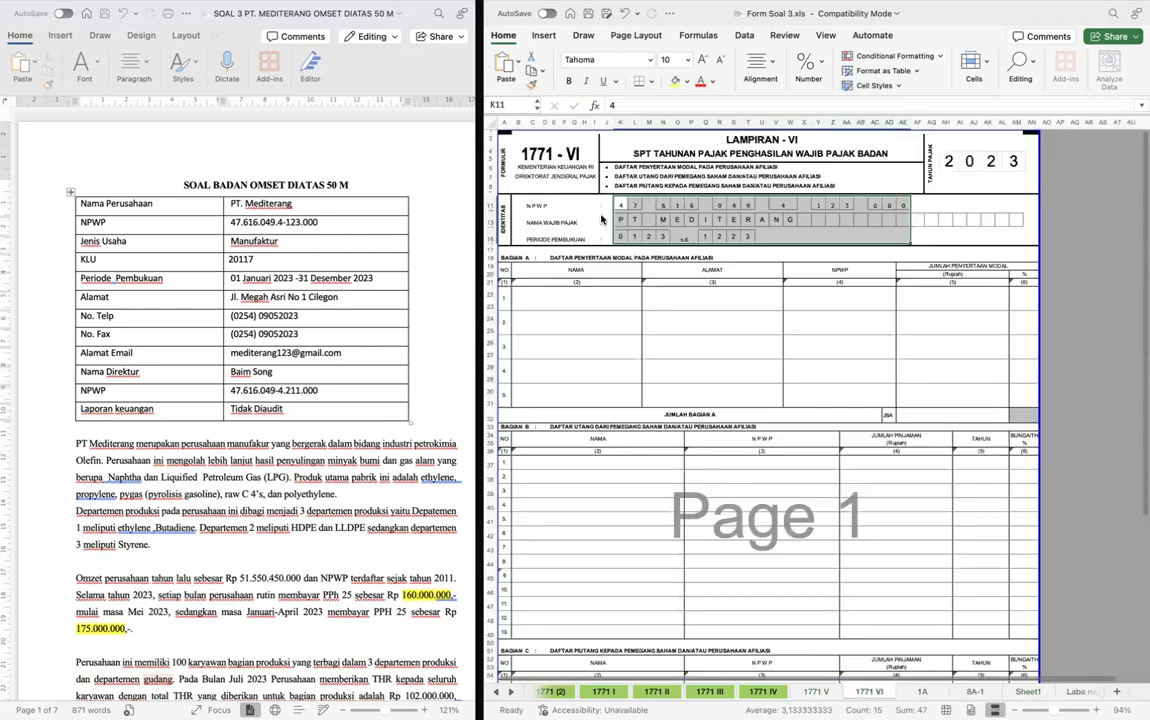
pyautogui.hotkey('ctrl', 'pageup')
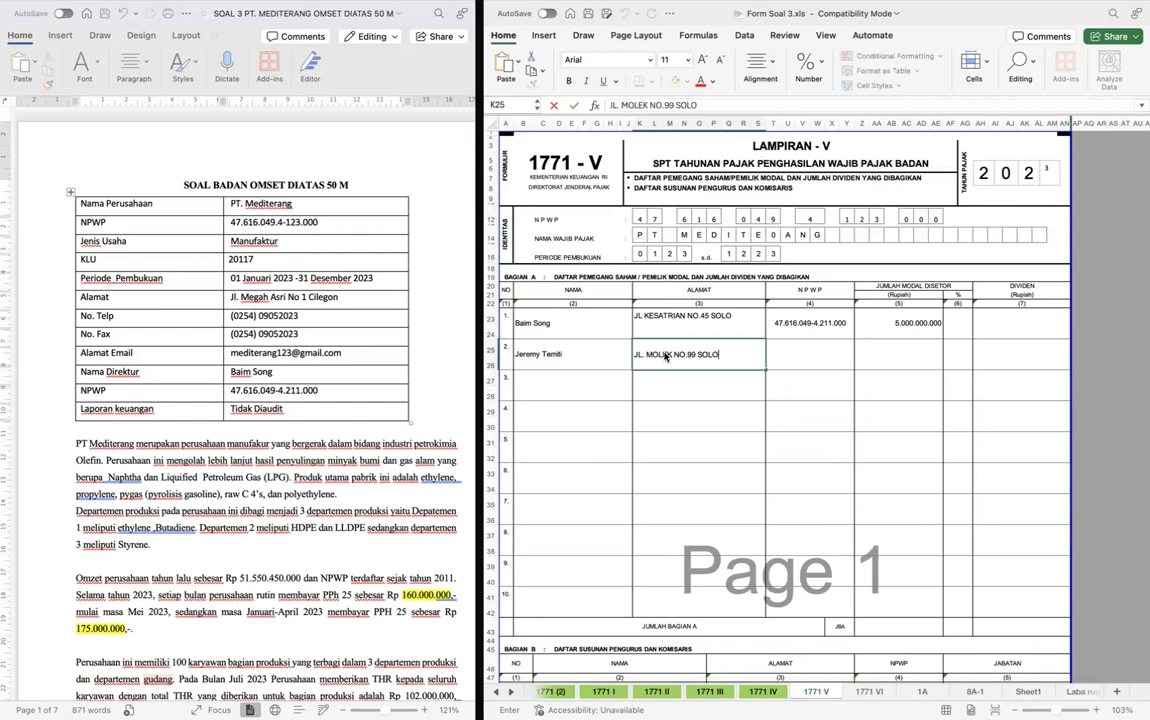
# - Paste the second shareholder's address into the second Alamat entry of Bagian B, Daftar Susunan Pengurus dan Komisaris
pyautogui.scroll(-5, 688, 352)
pyautogui.click(743, 484)
pyautogui.hotkey('ctrl', 'v')
pyautogui.press('Up')
pyautogui.press('Up')
pyautogui.press('Up')
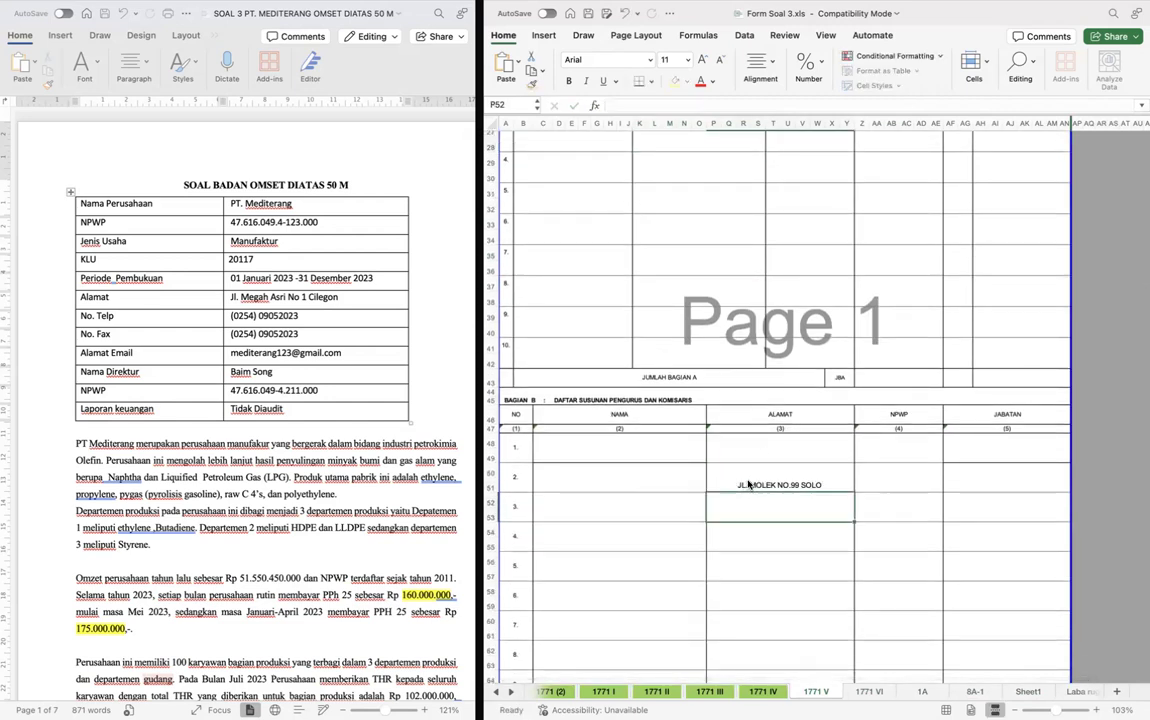
# - Try to copy the merged first Nama cell of Bagian B onto the neighbouring Alamat cells
pyautogui.click(608, 449)
pyautogui.hotkey('ctrl', 'c')
pyautogui.press('Right')
pyautogui.hotkey('ctrl', 'v')
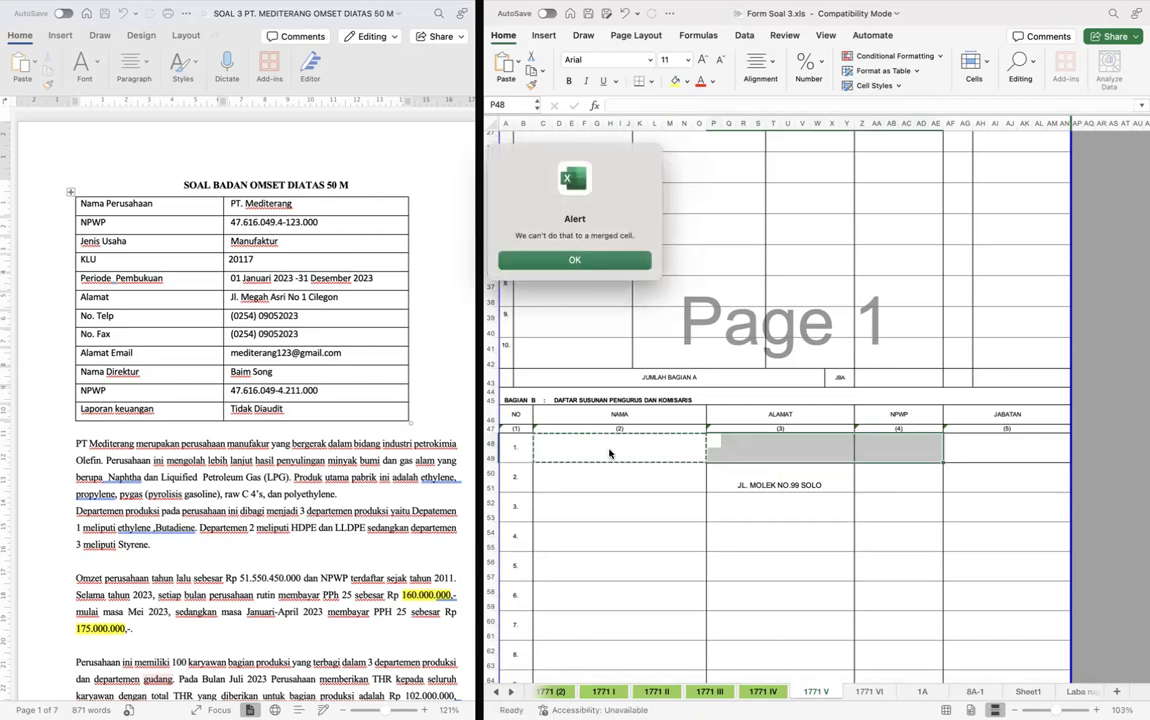
pyautogui.press('Return')
pyautogui.press('Up')
pyautogui.press('Right')
pyautogui.press('Down')
pyautogui.press('Left')
pyautogui.press('Left')
pyautogui.press('Down')
pyautogui.press('Down')
pyautogui.press('Down')
pyautogui.press('Right')
pyautogui.press('Up')
pyautogui.press('Up')
# - Copy the first shareholder's address from Bagian A into the first Alamat entry of Bagian B on form 1771 V
pyautogui.scroll(5, 610, 453)
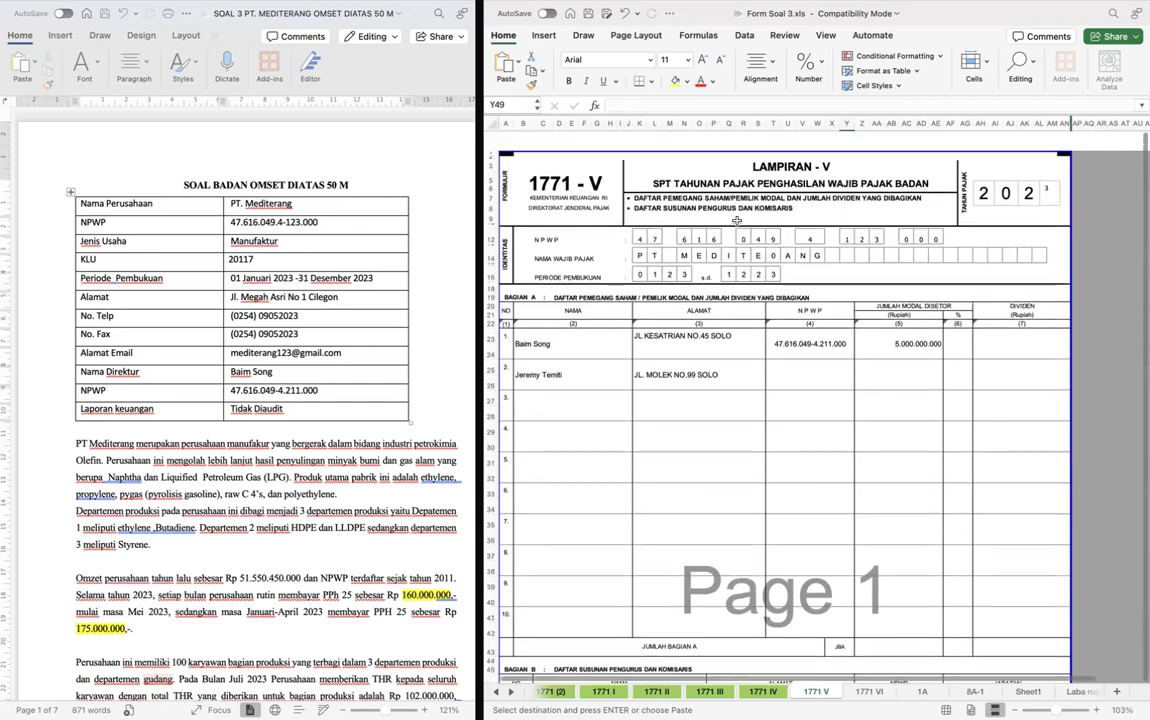
pyautogui.scroll(-1, 736, 220)
pyautogui.doubleClick(686, 315)
pyautogui.press('Return')
pyautogui.scroll(-3, 757, 444)
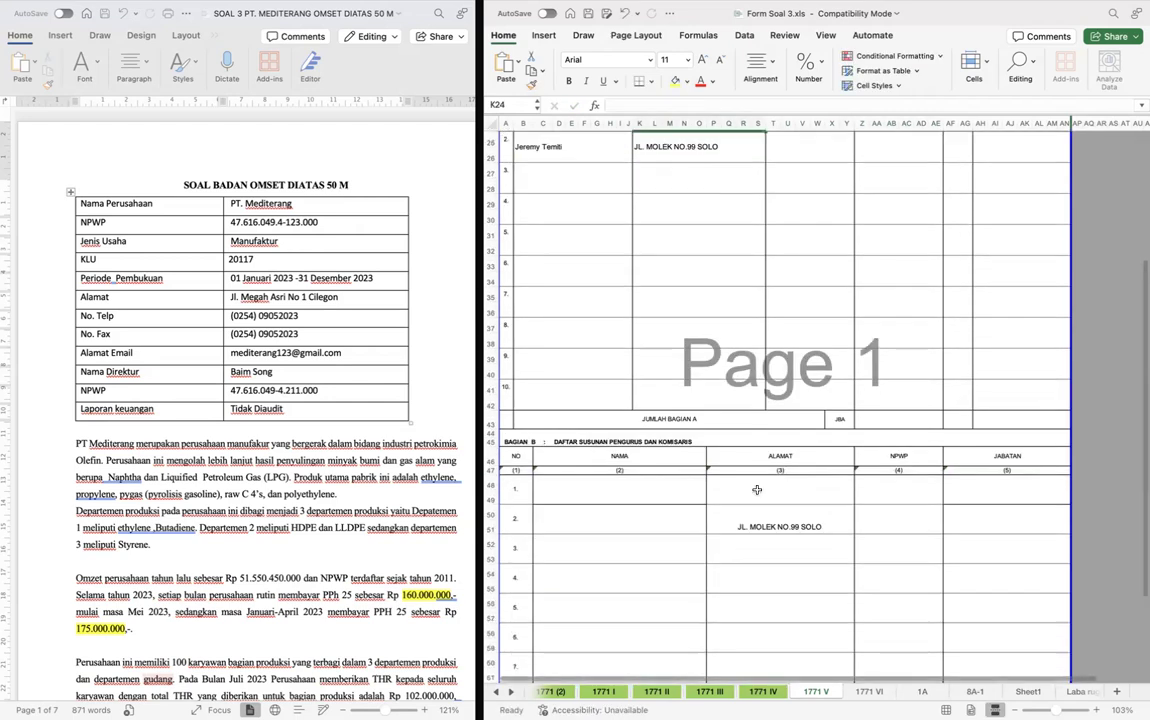
pyautogui.scroll(5, 757, 490)
pyautogui.click(759, 242)
pyautogui.scroll(-3, 767, 624)
pyautogui.click(752, 536)
pyautogui.press('super+v')
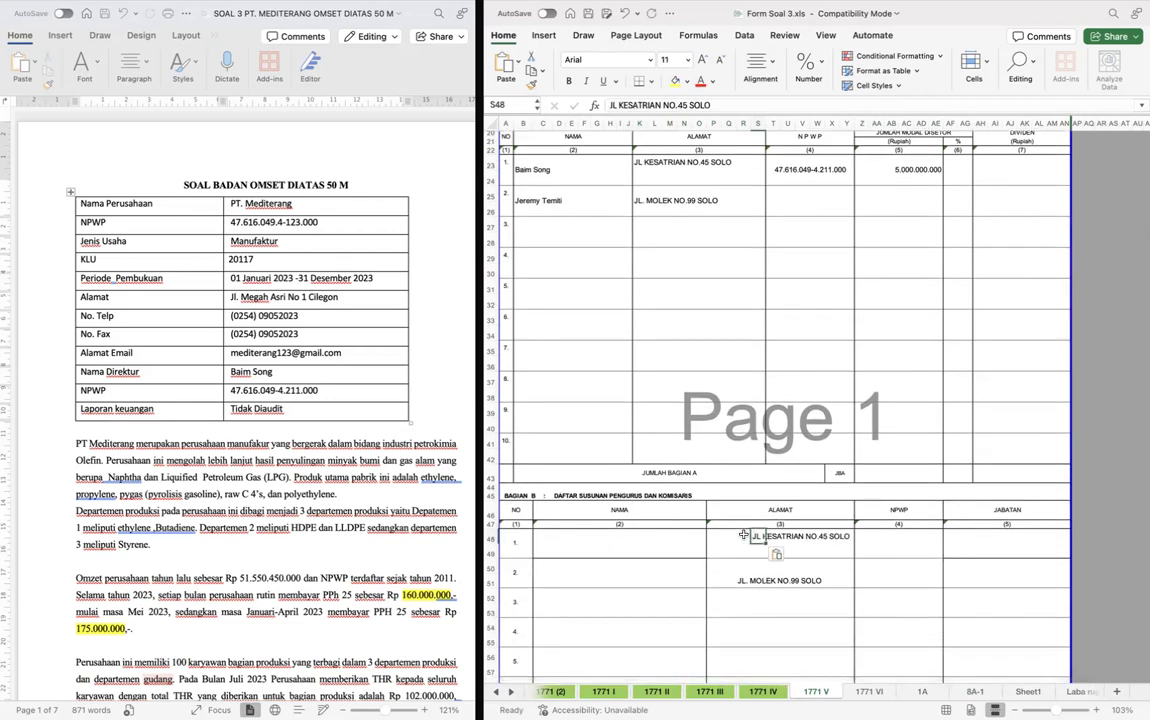
# - Move the pasted first address in Bagian B to cell R48, aligning it with the second address
pyautogui.click(743, 536)
pyautogui.press('super+v')
pyautogui.press('super+c')
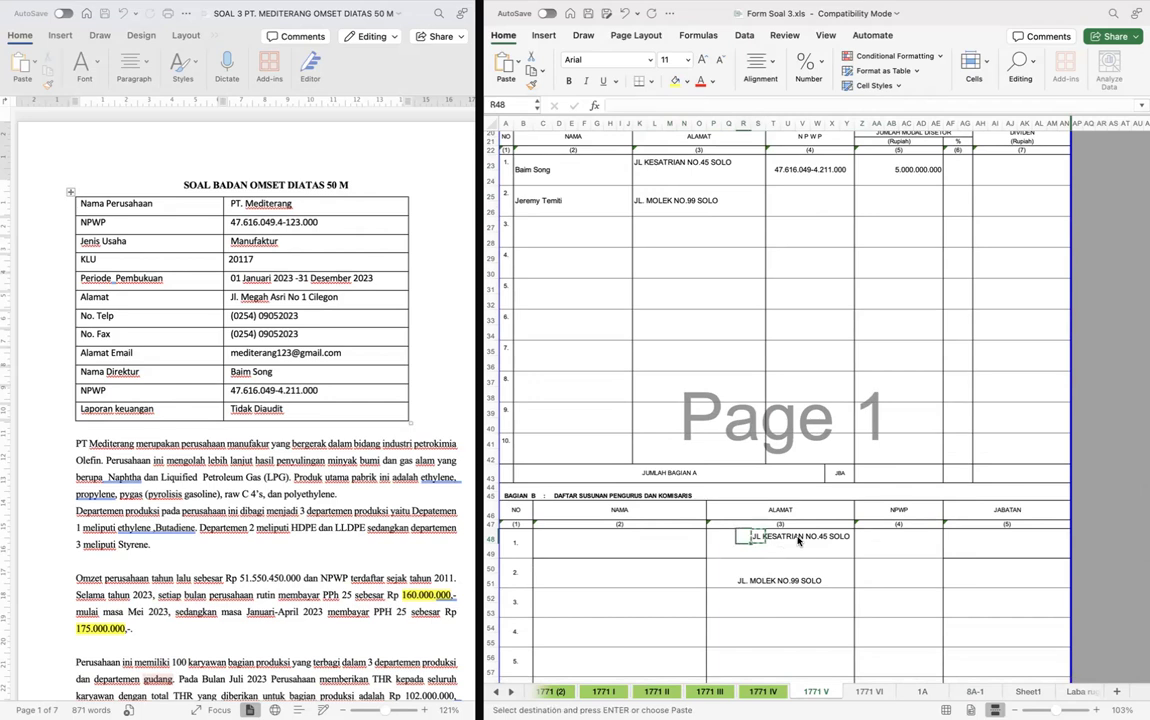
pyautogui.press('Delete')
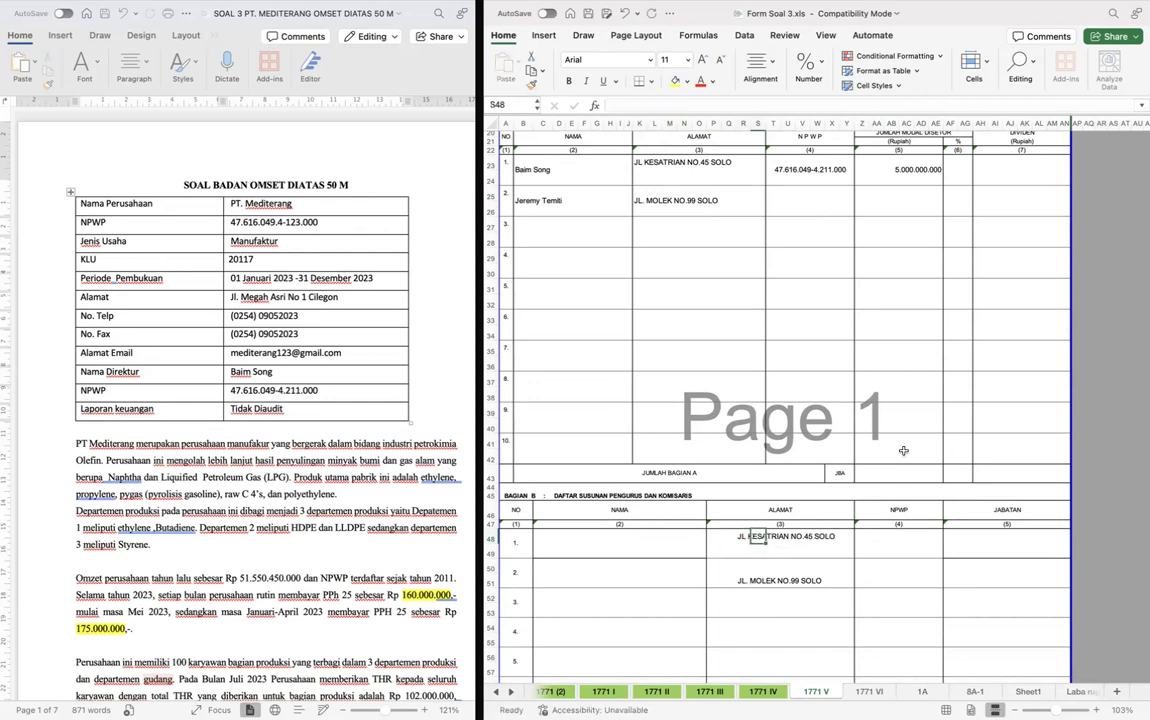
# - Copy the first shareholder's NPWP from Bagian A into the first NPWP entry of Bagian B
pyautogui.scroll(5, 903, 451)
pyautogui.doubleClick(808, 318)
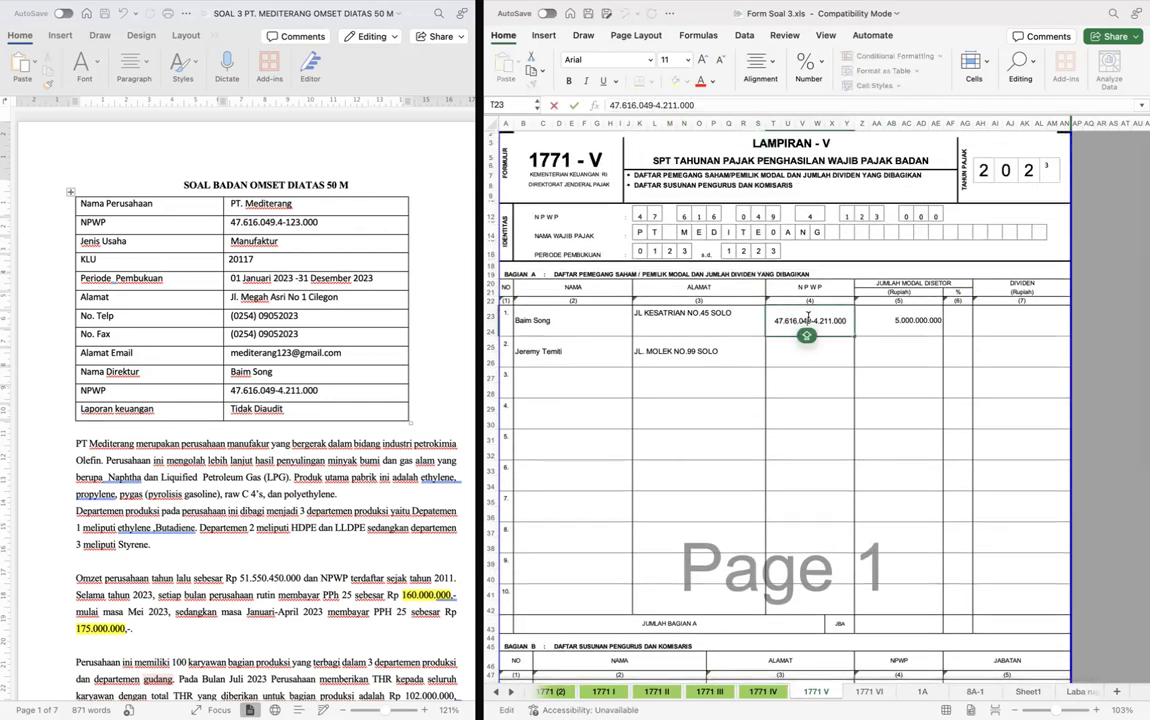
pyautogui.press('super+a')
pyautogui.click(843, 416)
pyautogui.scroll(-5, 843, 416)
pyautogui.click(866, 515)
pyautogui.press('super+v')
pyautogui.press('Return')
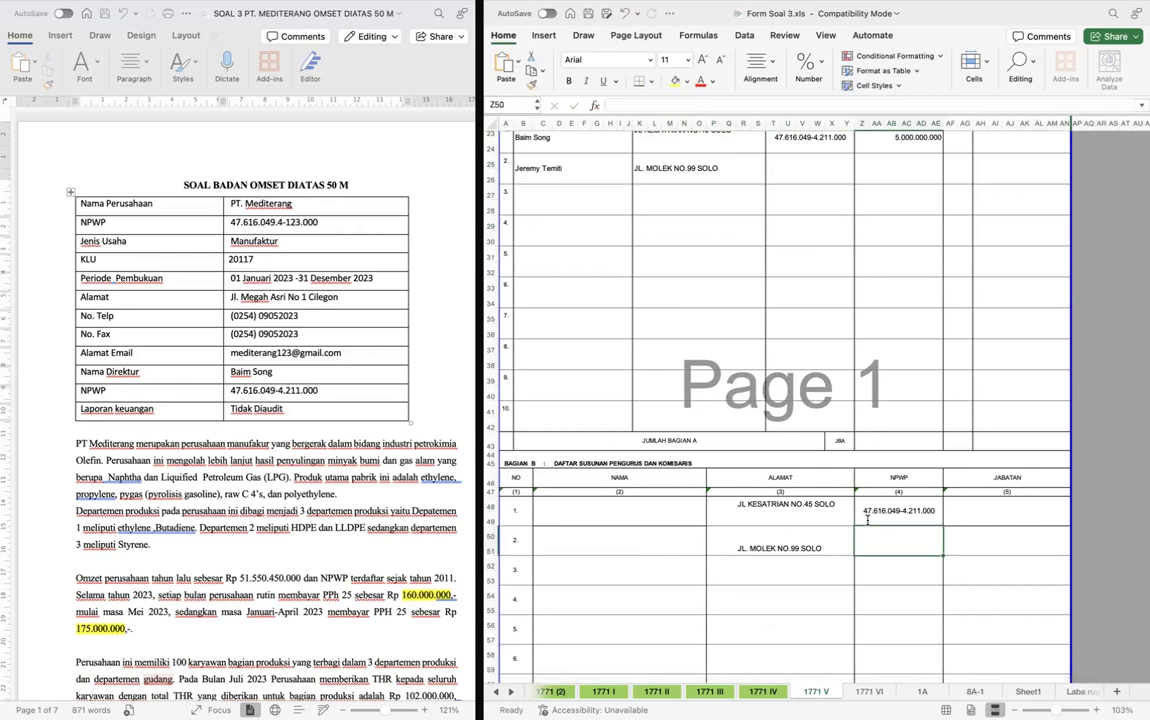
# - Copy the second shareholder's NPWP from Sheet1 into the second NPWP entry of Bagian B on form 1771 V
pyautogui.hotkey('ctrl', 'pagedown')
pyautogui.hotkey('ctrl', 'pagedown')
pyautogui.hotkey('ctrl', 'pagedown')
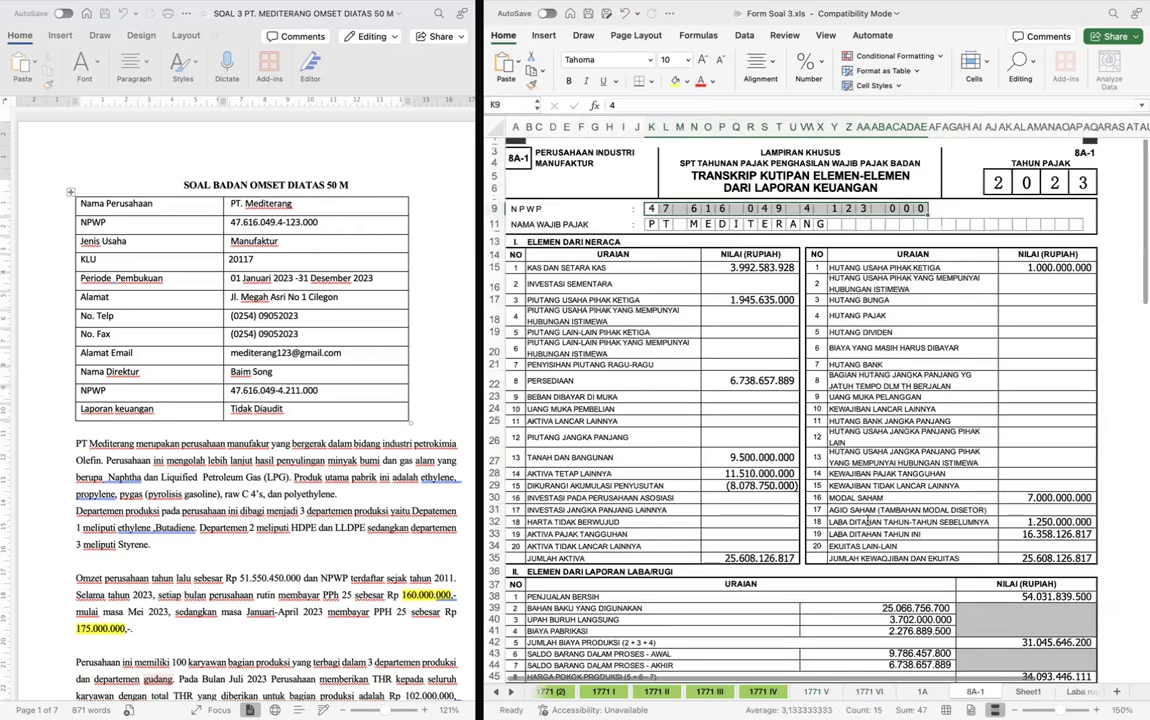
pyautogui.hotkey('ctrl', 'pagedown')
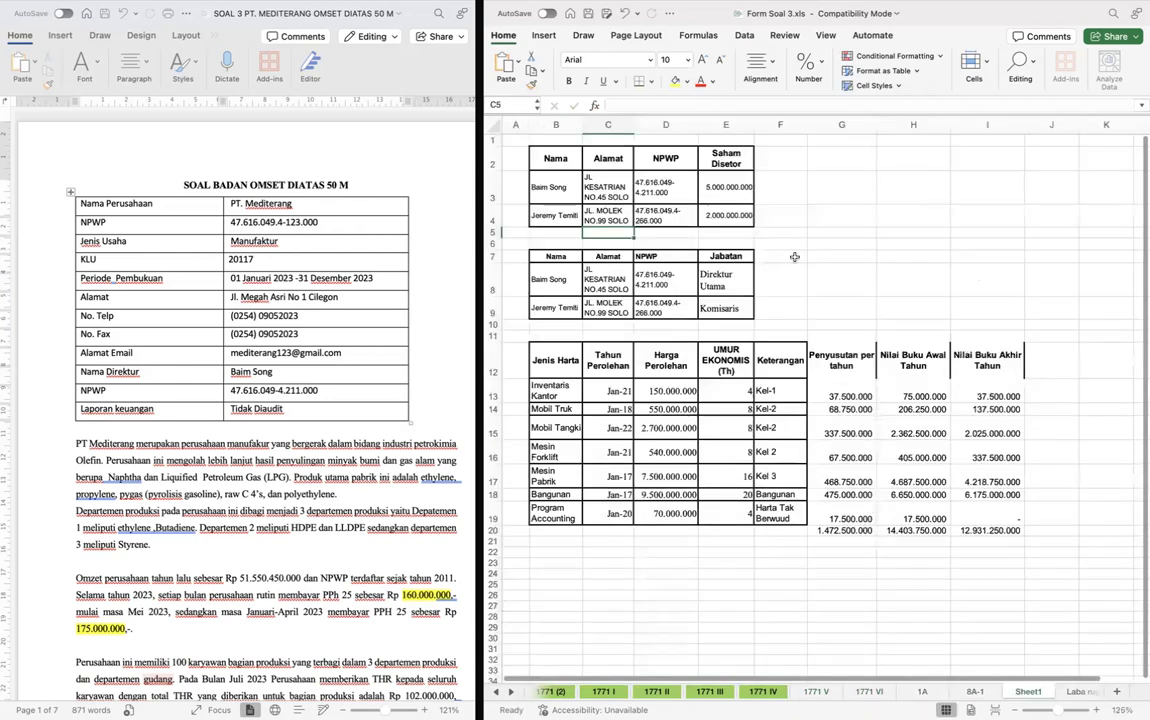
pyautogui.doubleClick(665, 210)
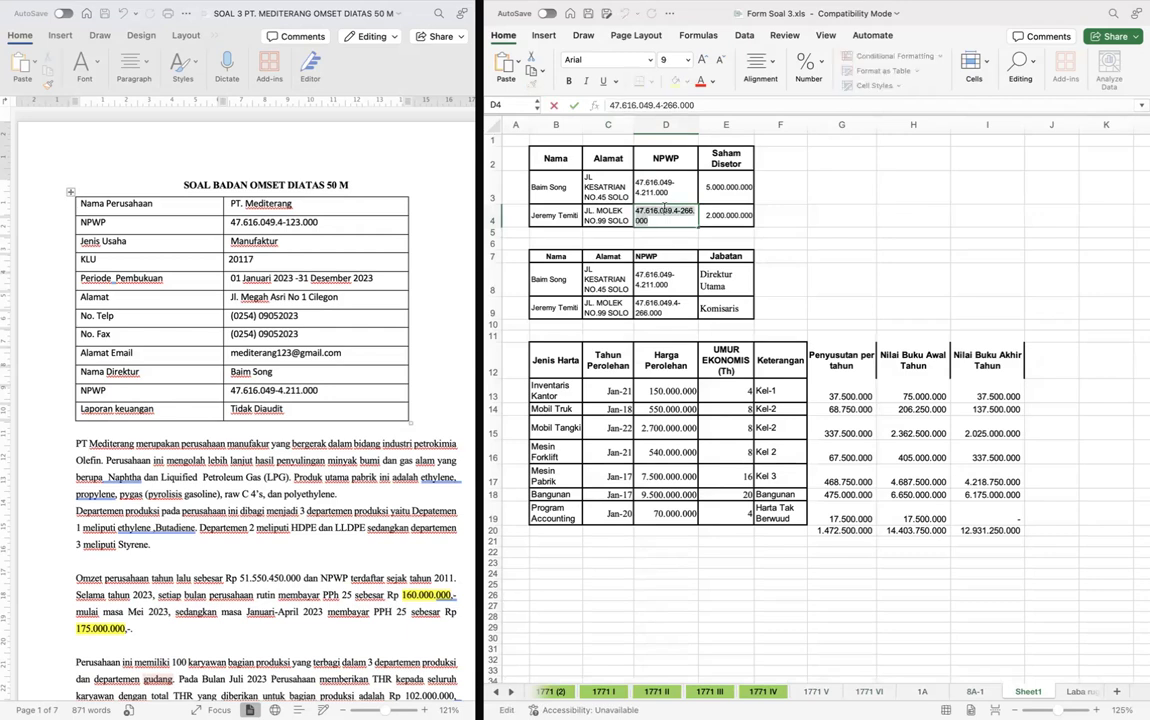
pyautogui.click(826, 224)
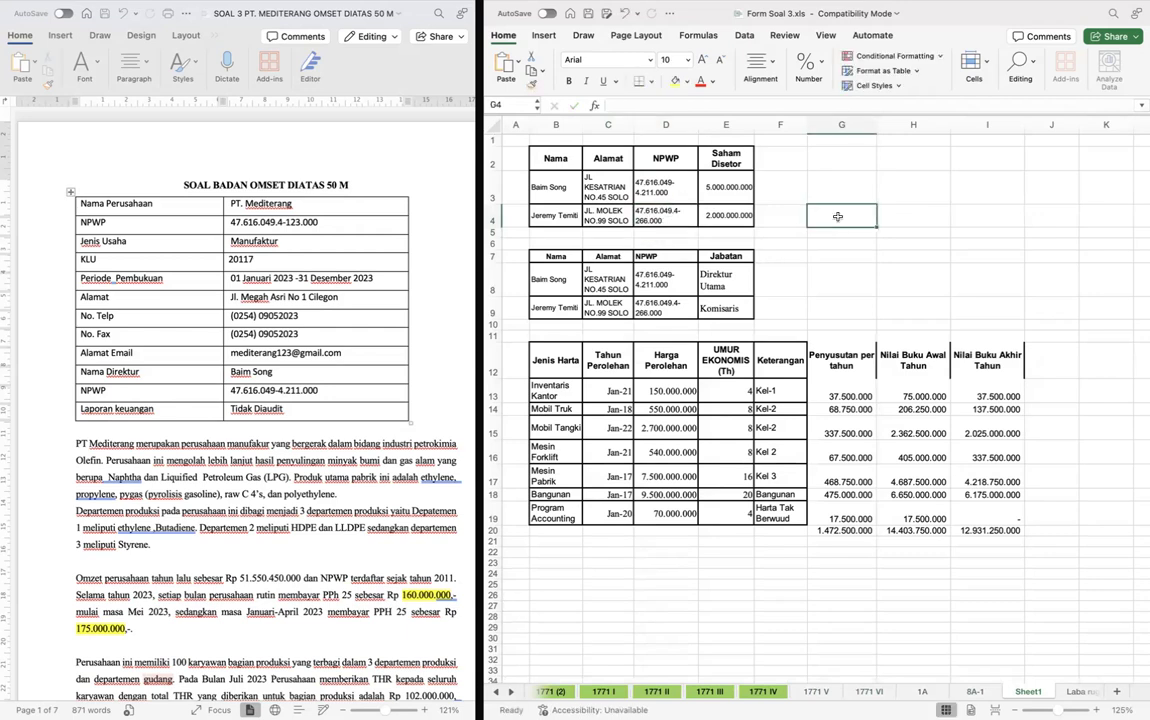
pyautogui.hotkey('ctrl', 'pageup')
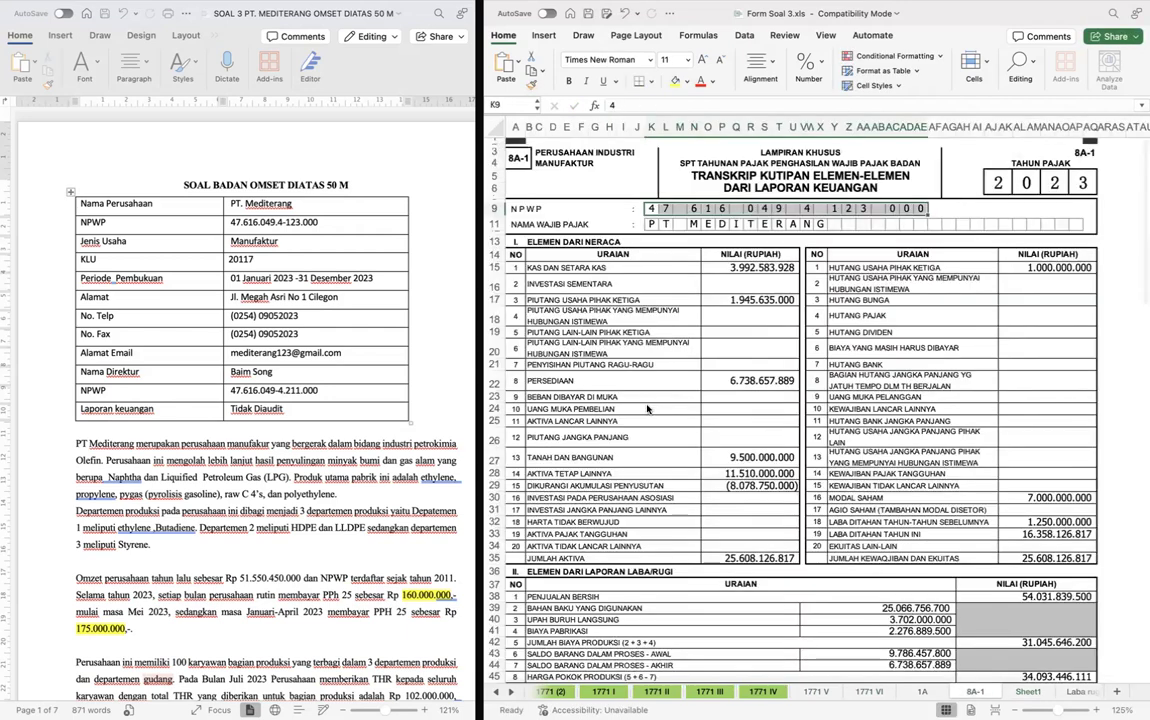
pyautogui.hotkey('ctrl', 'pageup')
pyautogui.hotkey('ctrl', 'pageup')
pyautogui.hotkey('ctrl', 'pageup')
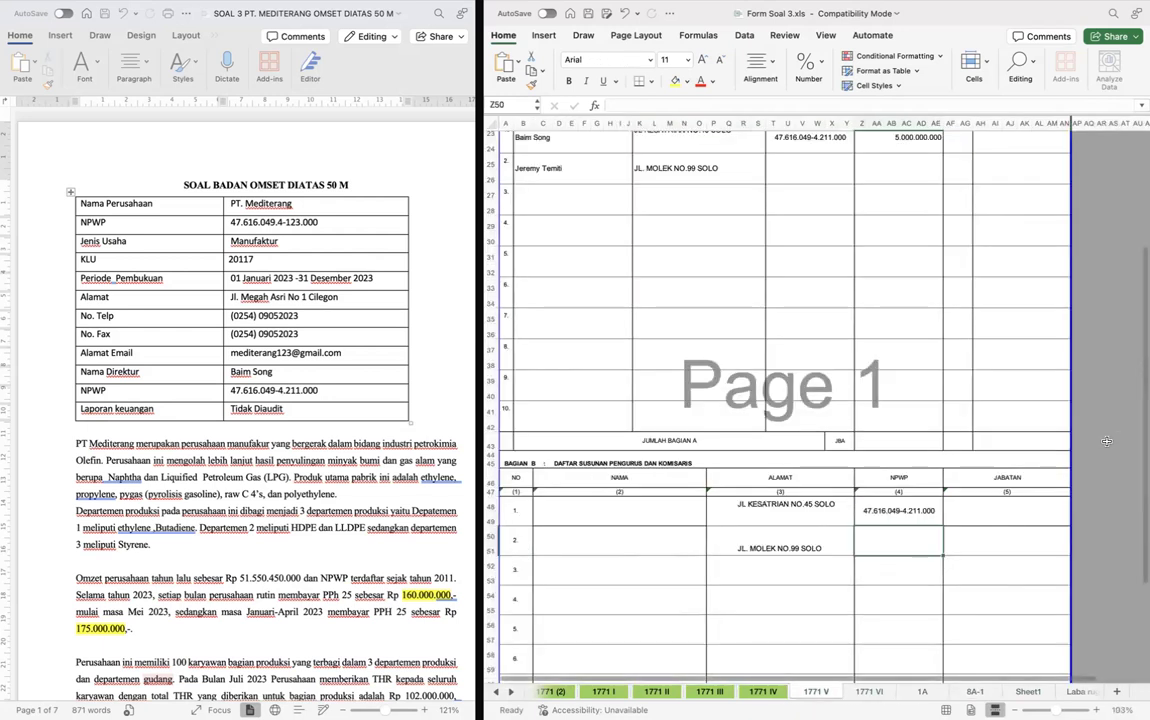
pyautogui.press('Return')
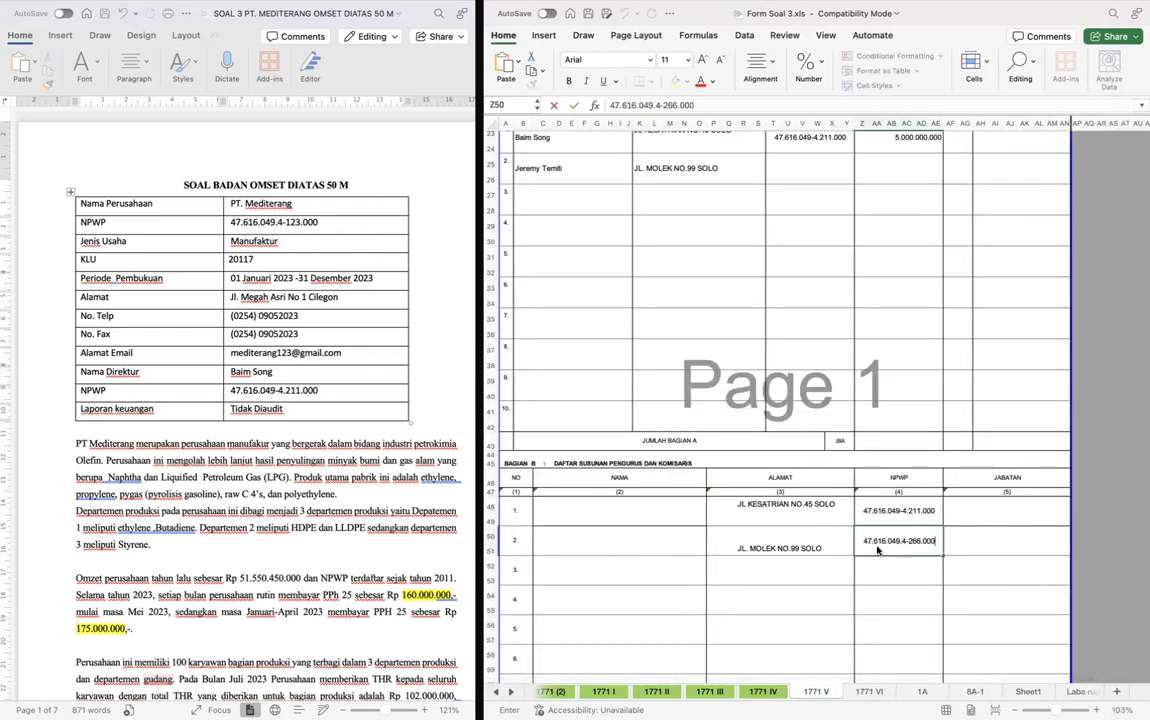
# - Fill the second shareholder's Bagian A entry with the copied NPWP and a Jumlah Modal Disetor of 2.000.000.000
pyautogui.scroll(5, 897, 355)
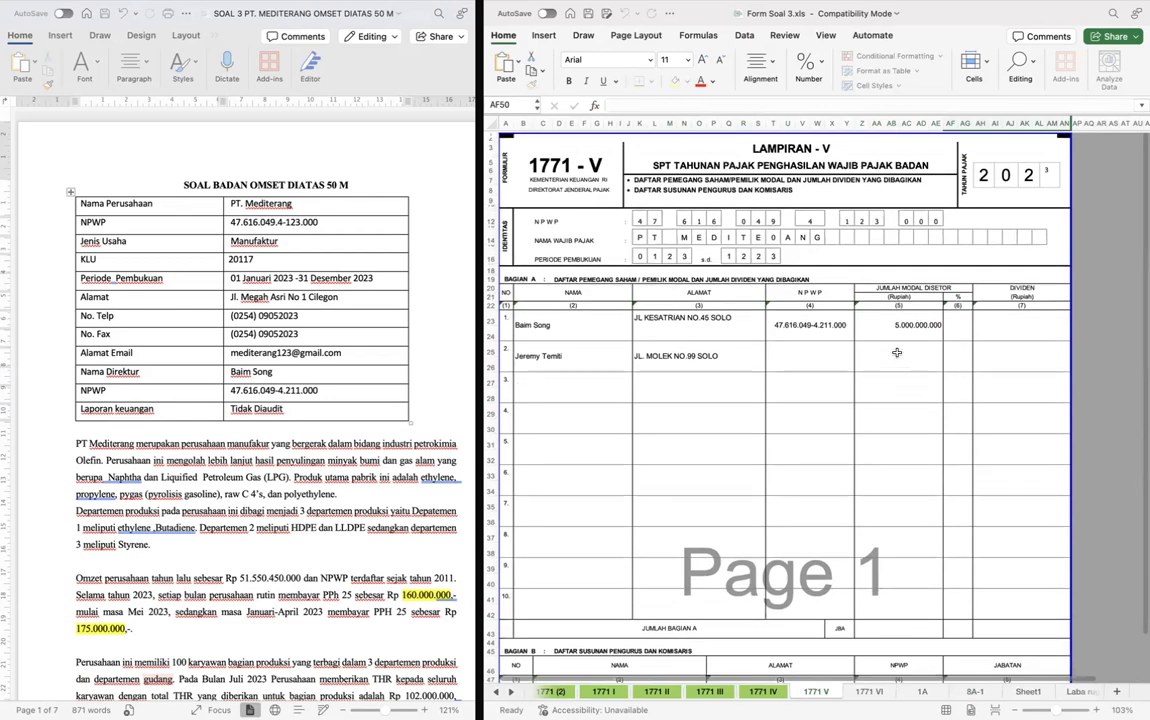
pyautogui.doubleClick(897, 355)
pyautogui.doubleClick(808, 355)
pyautogui.press('super+v')
pyautogui.press('Tab')
pyautogui.write('2.0')
pyautogui.write('00.000.000')
pyautogui.press('Return')
# - Enter the shareholding percentages in Bagian A as 71% for the first shareholder and 29% for the second
pyautogui.scroll(-2, 808, 356)
pyautogui.click(956, 262)
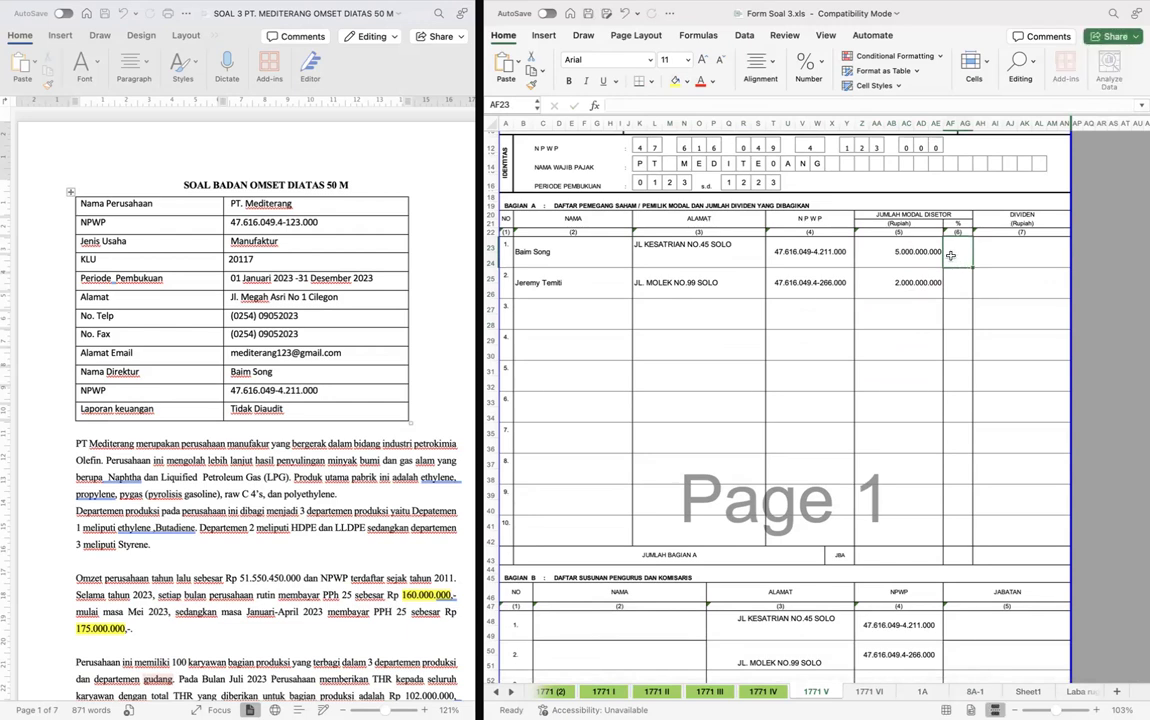
pyautogui.write('71%')
pyautogui.press('Return')
pyautogui.write('29%')
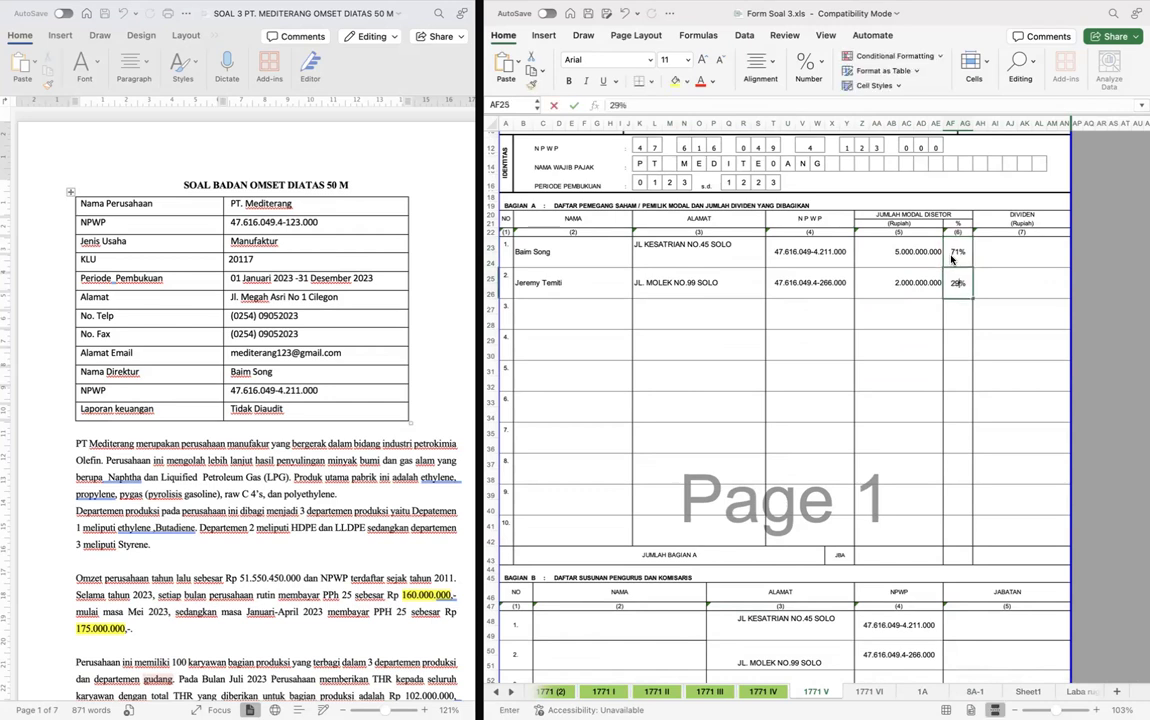
pyautogui.press('Return')
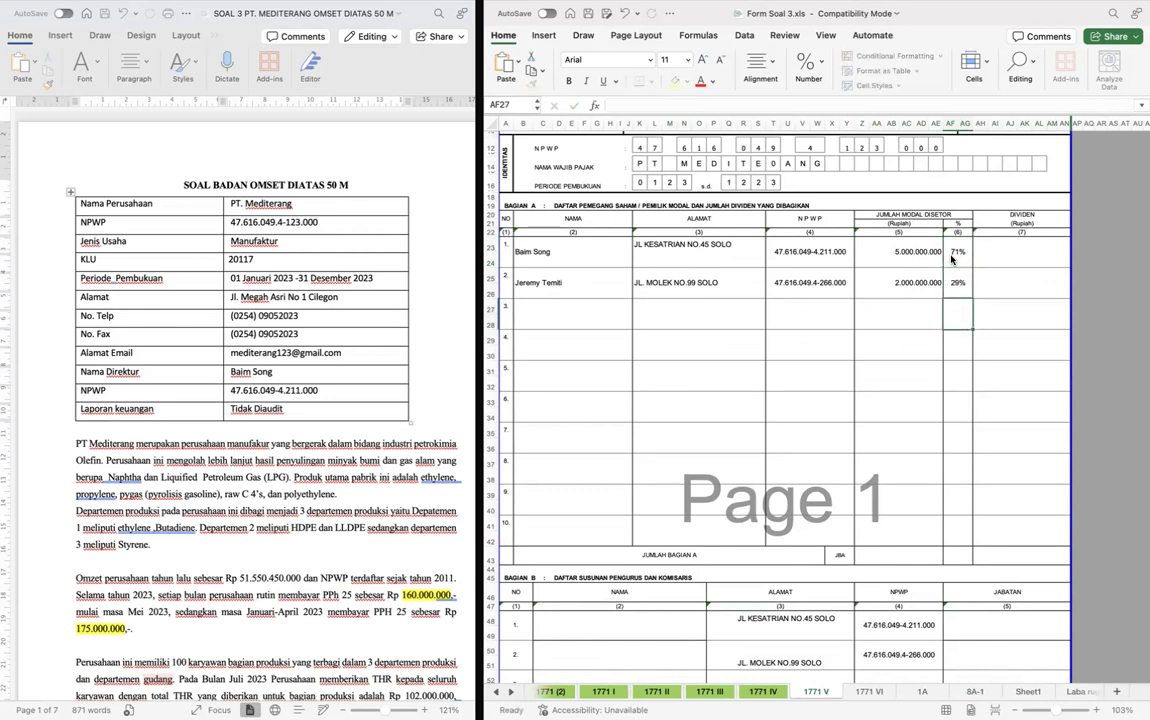
# - Total the Jumlah Modal Disetor amounts in the Jumlah Bagian A row with a SUM formula
pyautogui.press('Down')
pyautogui.press('Down')
pyautogui.press('Down')
pyautogui.press('Down')
pyautogui.press('Down')
pyautogui.press('Down')
pyautogui.press('Down')
pyautogui.press('Down')
pyautogui.press('Down')
pyautogui.press('Down')
pyautogui.press('Up')
pyautogui.write('=SUM')
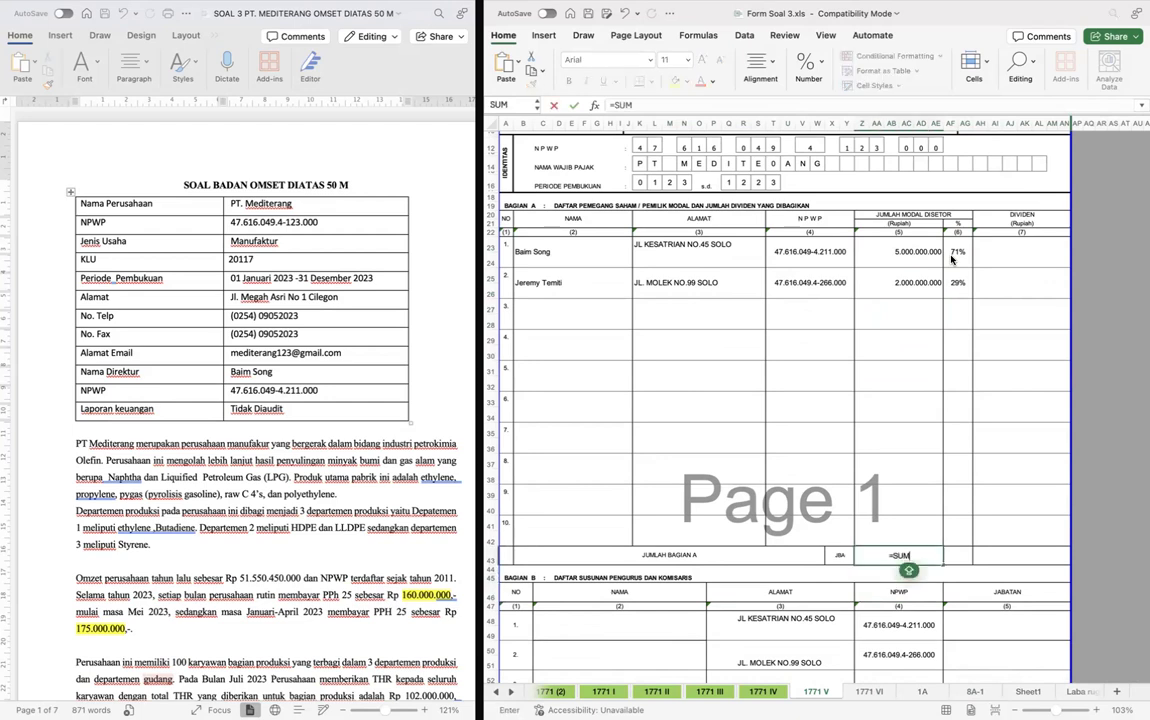
pyautogui.write('(')
pyautogui.press('Up')
pyautogui.press('shift+super+Up')
pyautogui.press('Return')
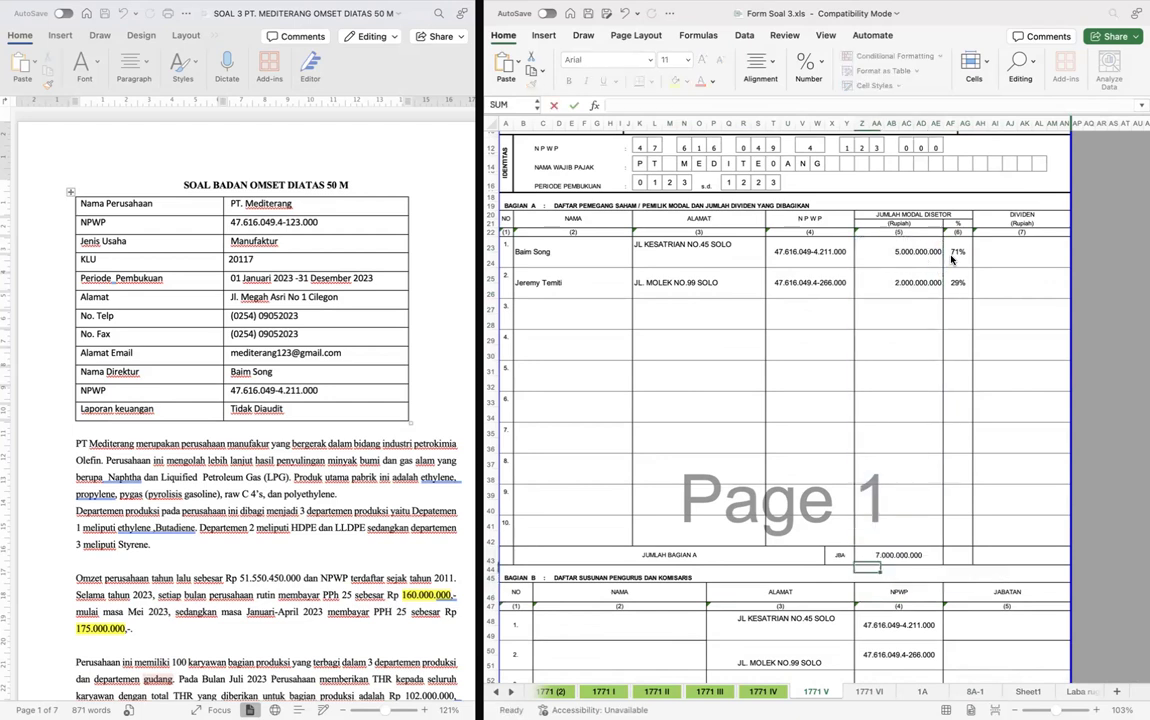
# - Total the shareholding percentages in the Jumlah Bagian A row with a SUM formula over AF23:AG42
pyautogui.press('Up')
pyautogui.press('Right')
pyautogui.write('=SUM(')
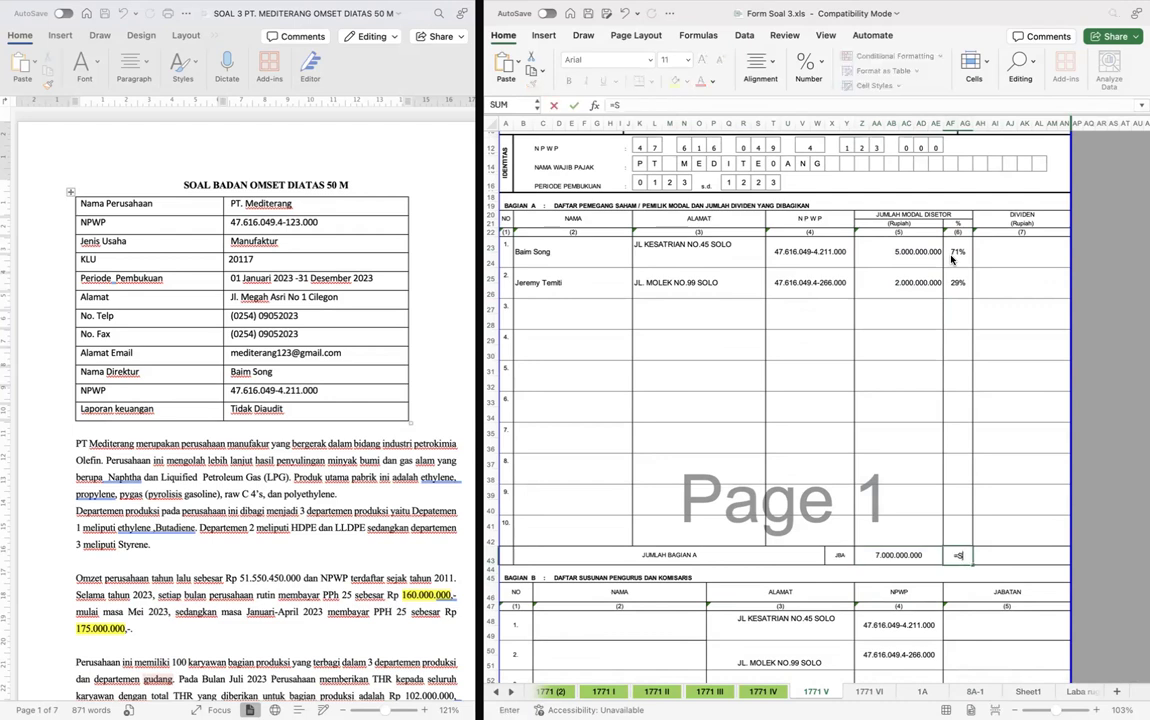
pyautogui.press('Up')
pyautogui.press('shift+super+Up')
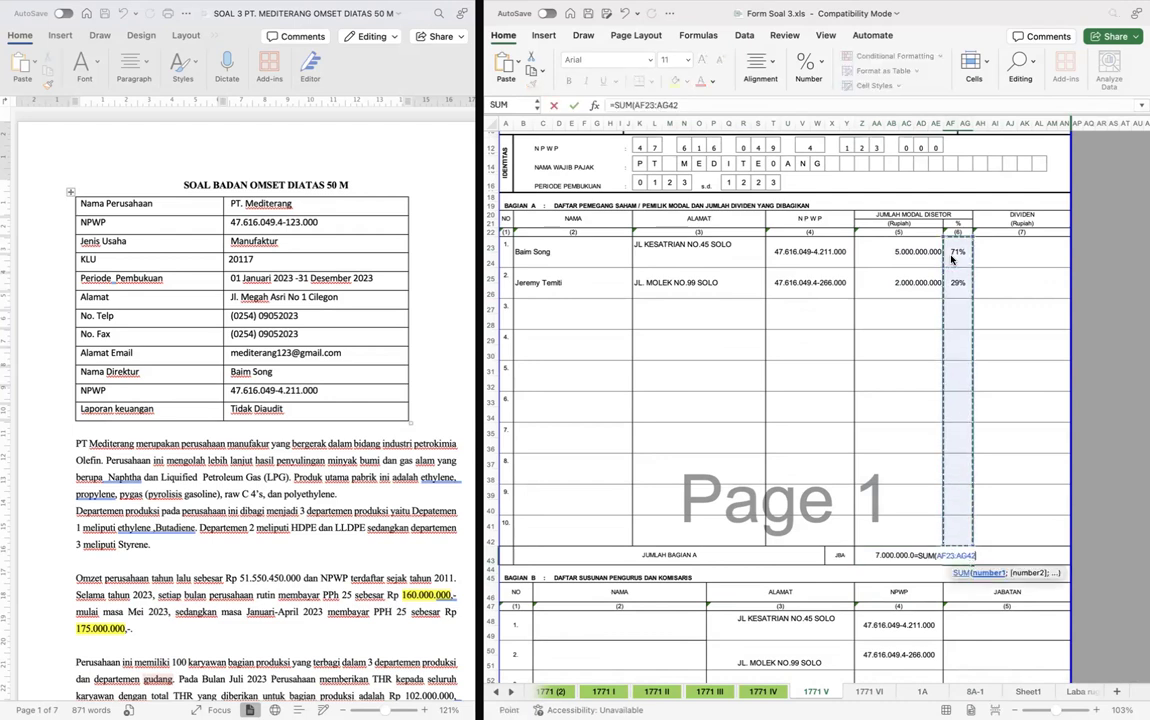
pyautogui.press('Return')
pyautogui.click(933, 370)
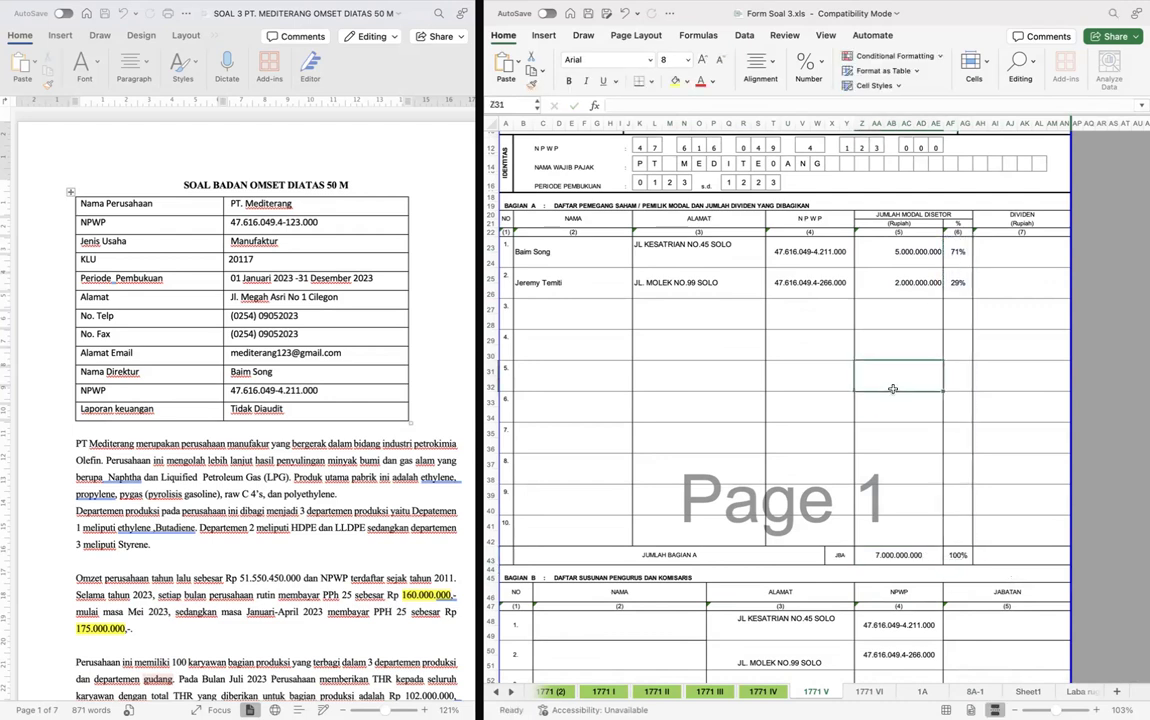
# - Fill the first two Nama entries of Bagian B with formulas referencing the matching shareholder names in Bagian A
pyautogui.scroll(-5, 893, 389)
pyautogui.click(613, 367)
pyautogui.scroll(5, 600, 300)
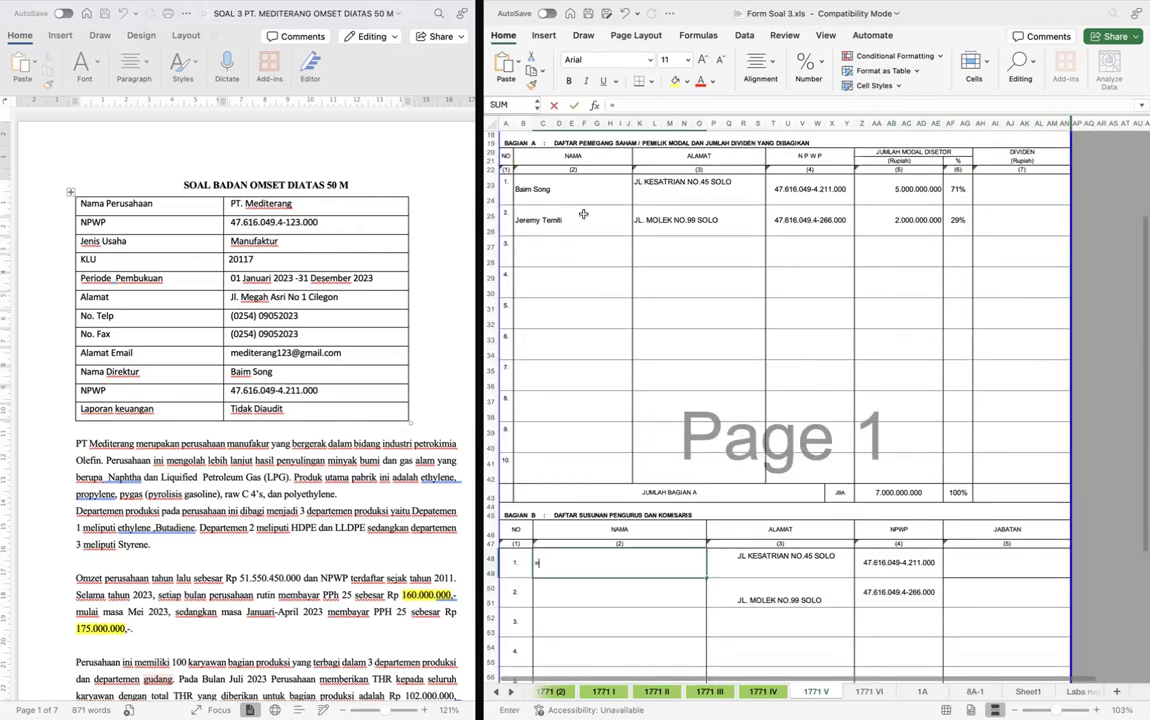
pyautogui.write('=')
pyautogui.click(558, 190)
pyautogui.press('Return')
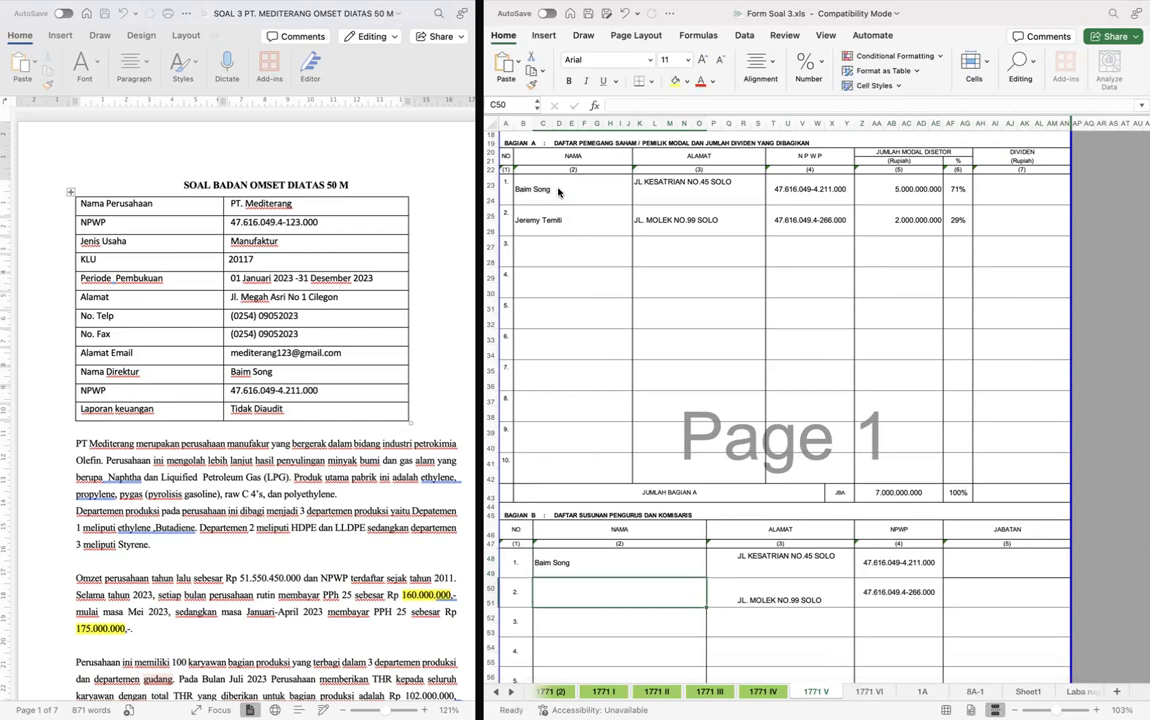
pyautogui.write('=')
pyautogui.click(553, 220)
pyautogui.press('Return')
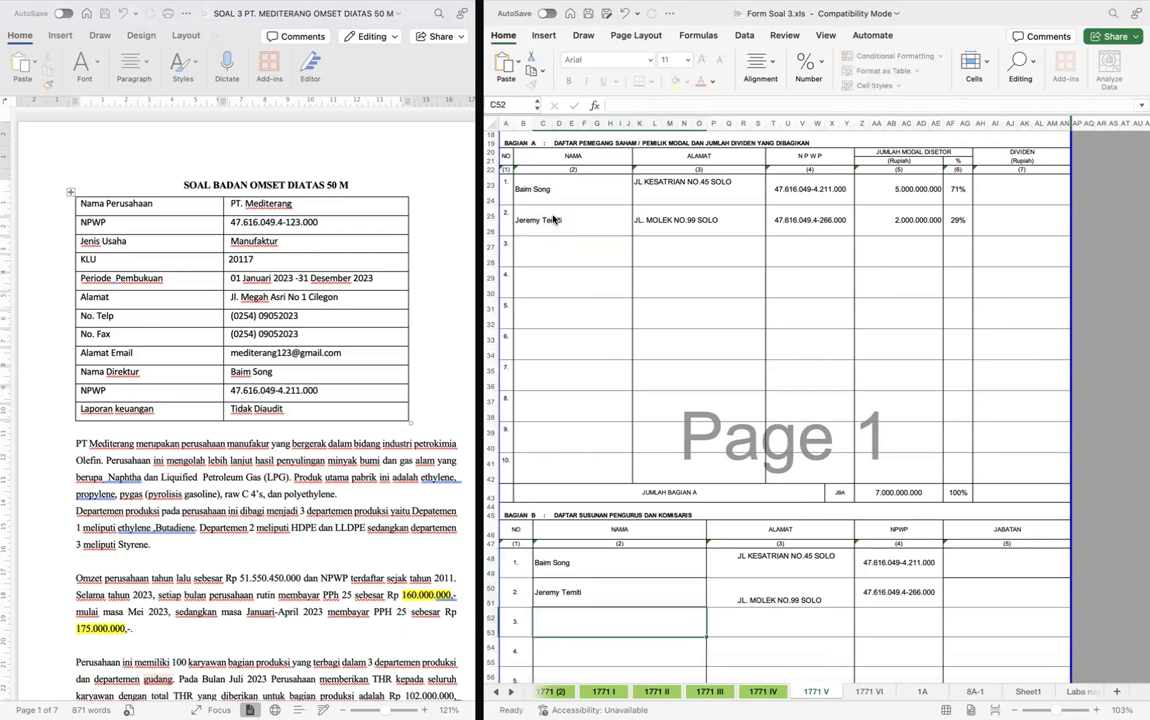
# - Enter the Jabatan in Bagian B as DIREKTUR for the first person and KOMISARIS for the second
pyautogui.press('Right')
pyautogui.press('Right')
pyautogui.press('Right')
pyautogui.press('Right')
pyautogui.press('Right')
pyautogui.press('Right')
pyautogui.press('Right')
pyautogui.press('Right')
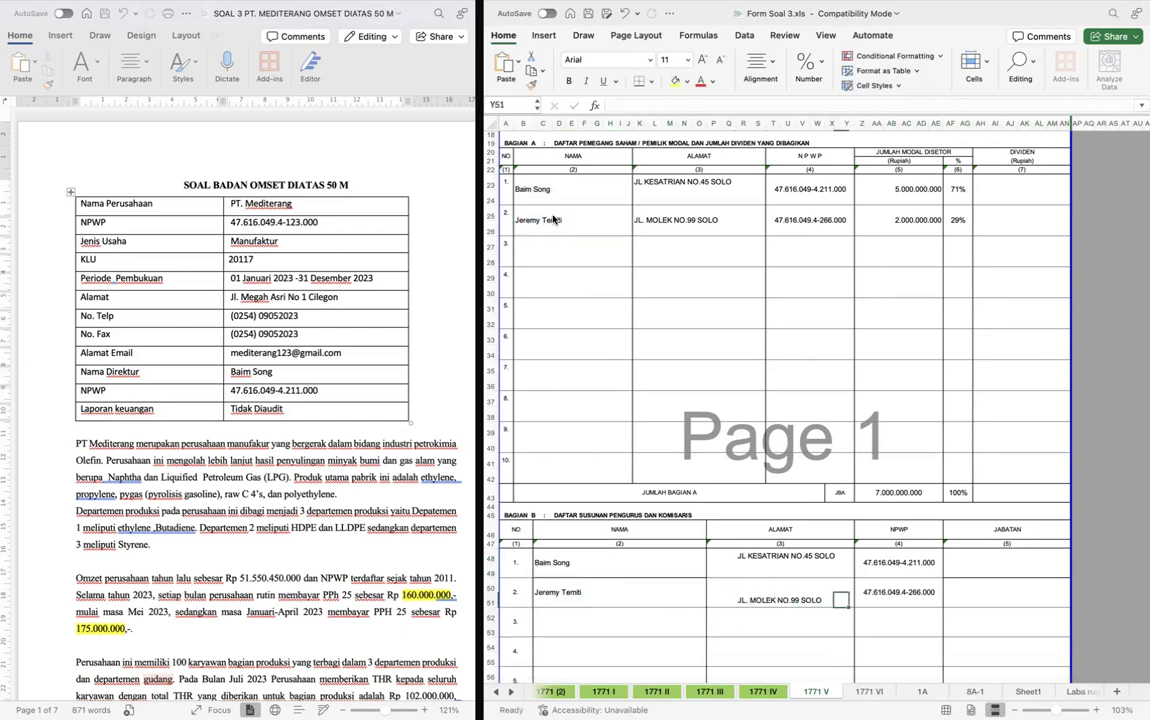
pyautogui.press('Up')
pyautogui.press('Left')
pyautogui.press('Left')
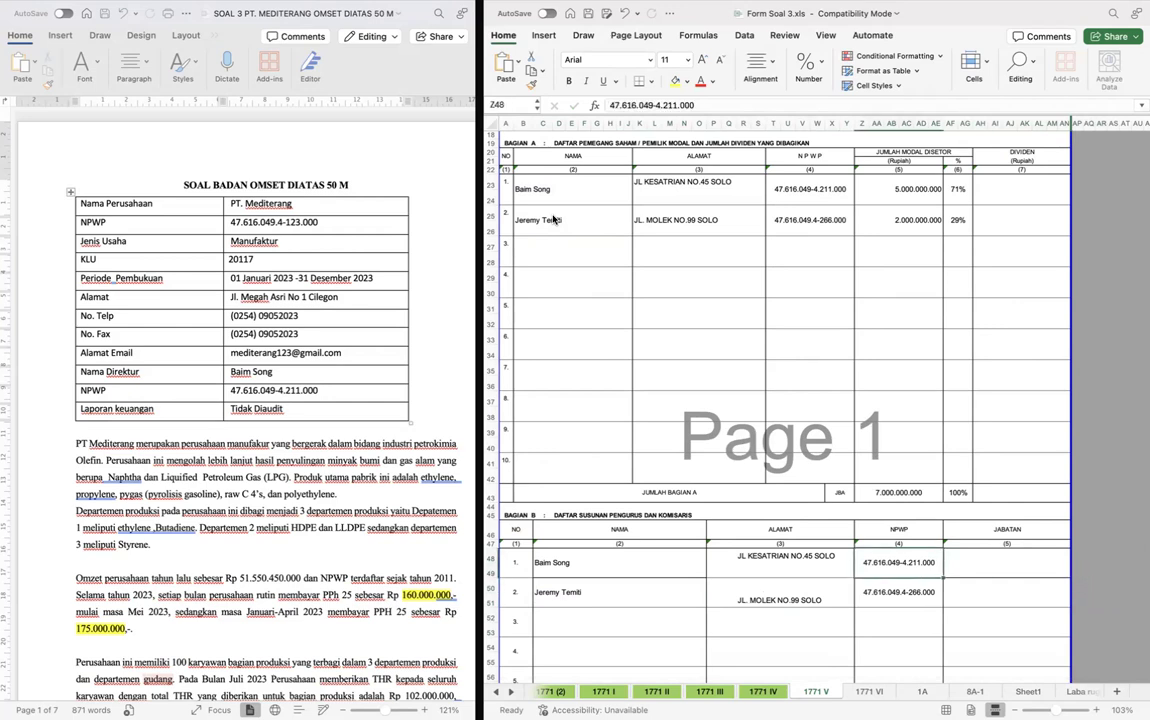
pyautogui.press('Right')
pyautogui.write('S')
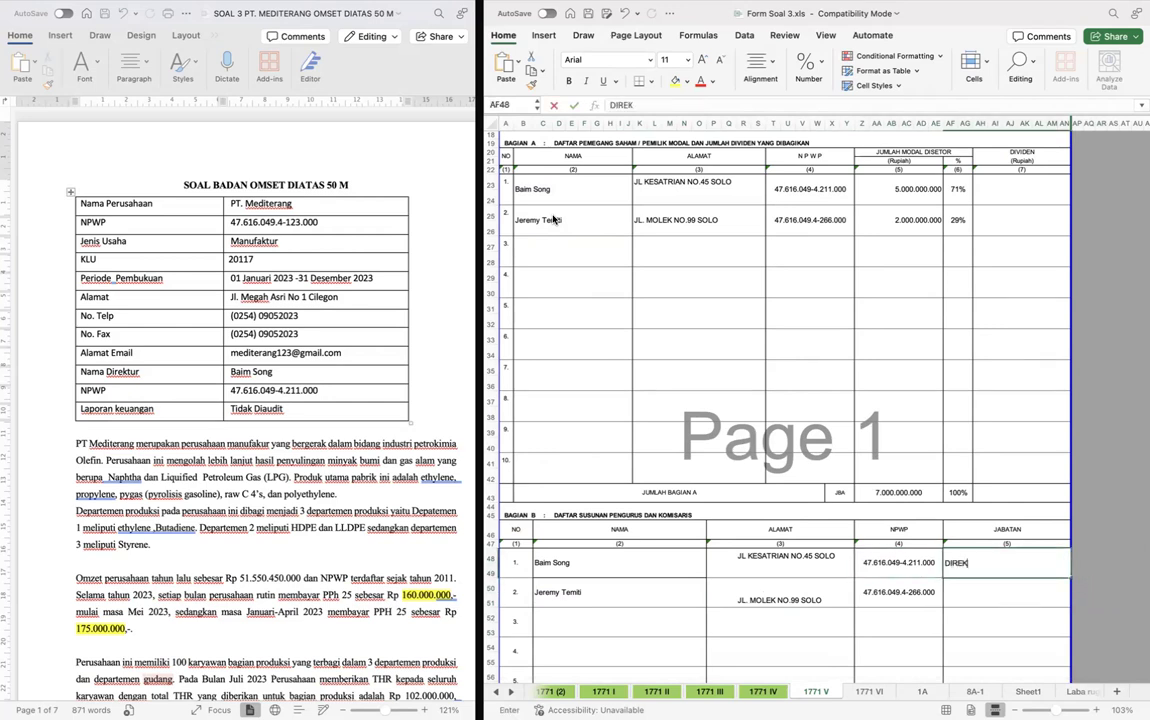
pyautogui.press('Return')
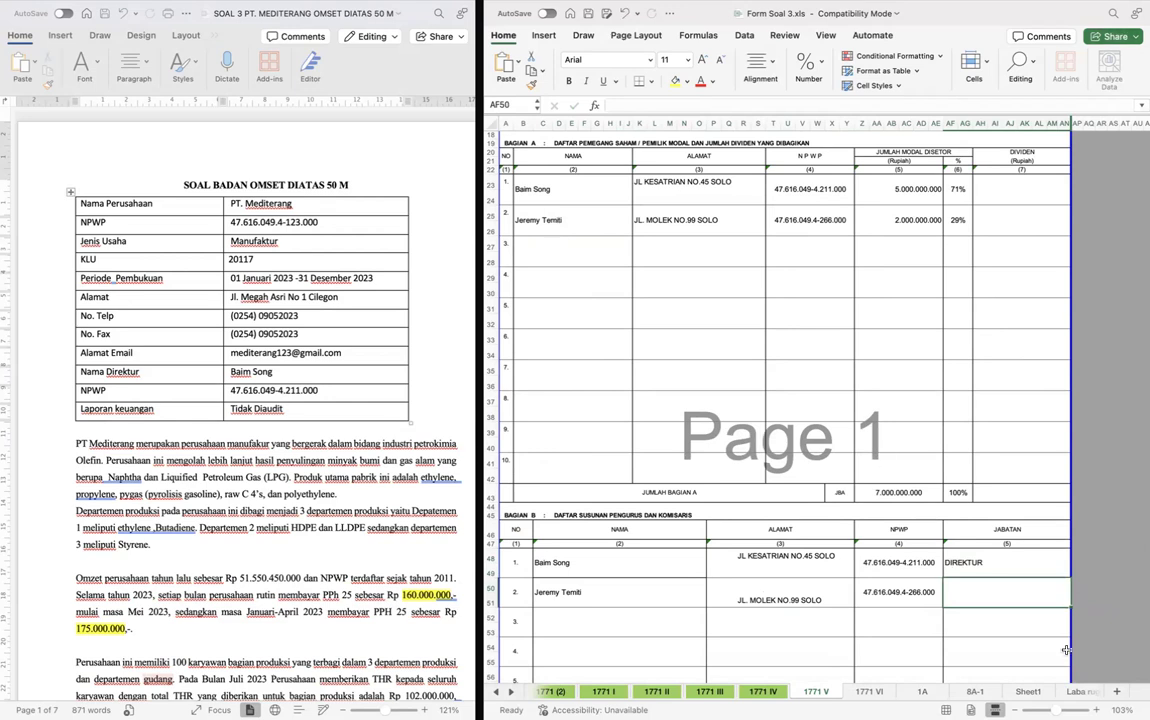
pyautogui.write('KOMISA')
pyautogui.press('Return')
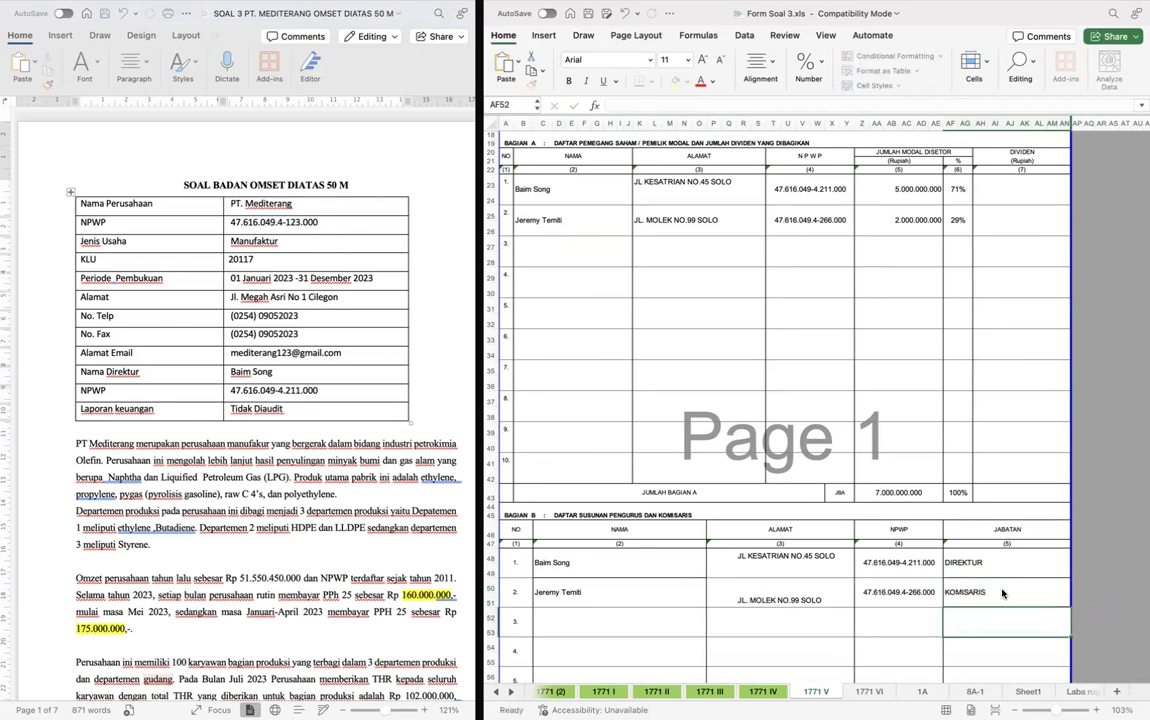
pyautogui.scroll(-3, 1003, 593)
pyautogui.click(834, 530)
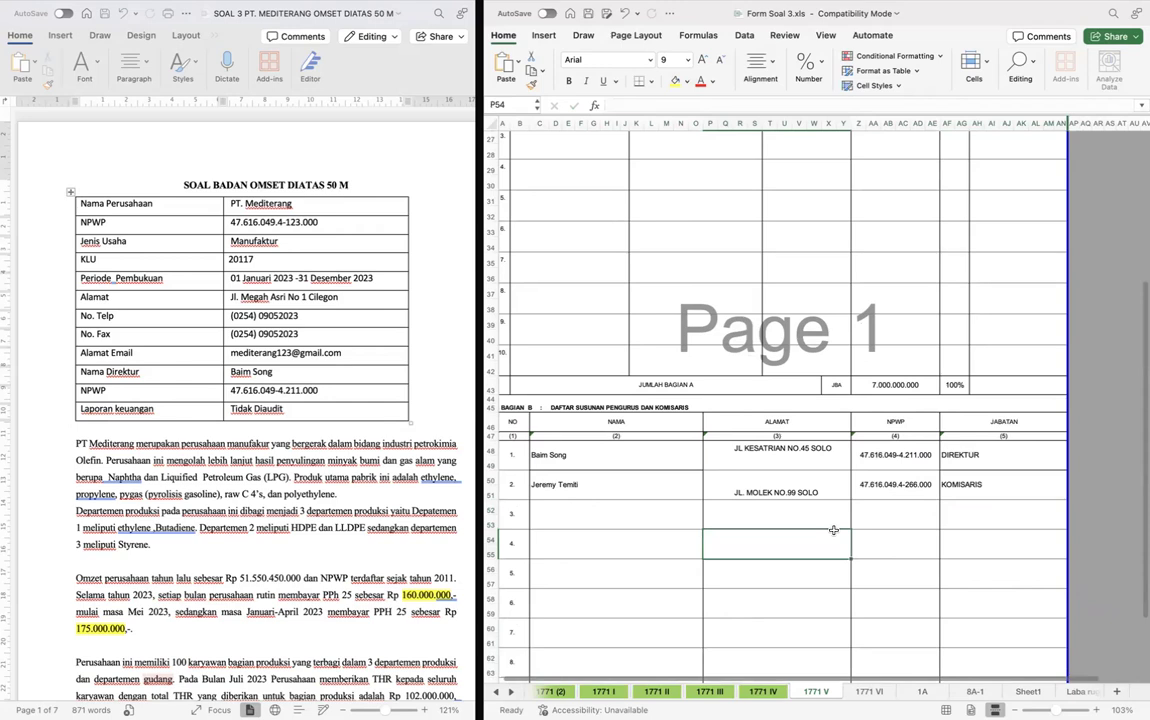
# - Set the Tahun Pajak on form 1771 IV to 2023
pyautogui.hotkey('ctrl', 'pageup')
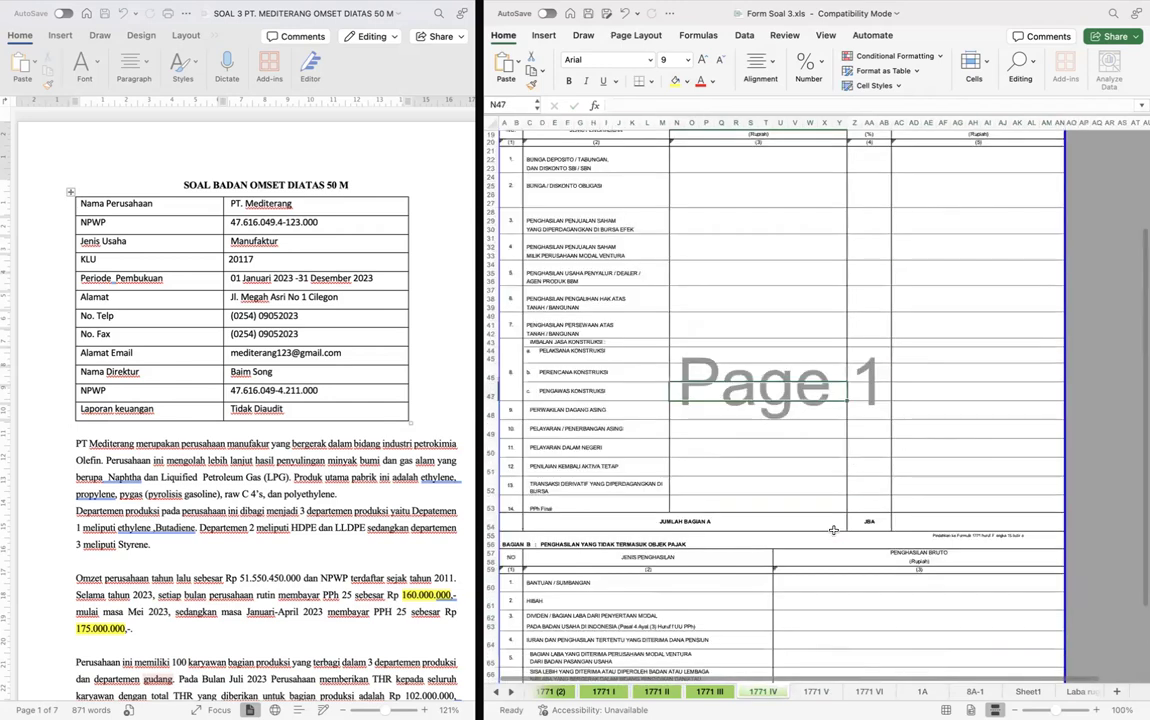
pyautogui.click(869, 410)
pyautogui.scroll(3, 872, 404)
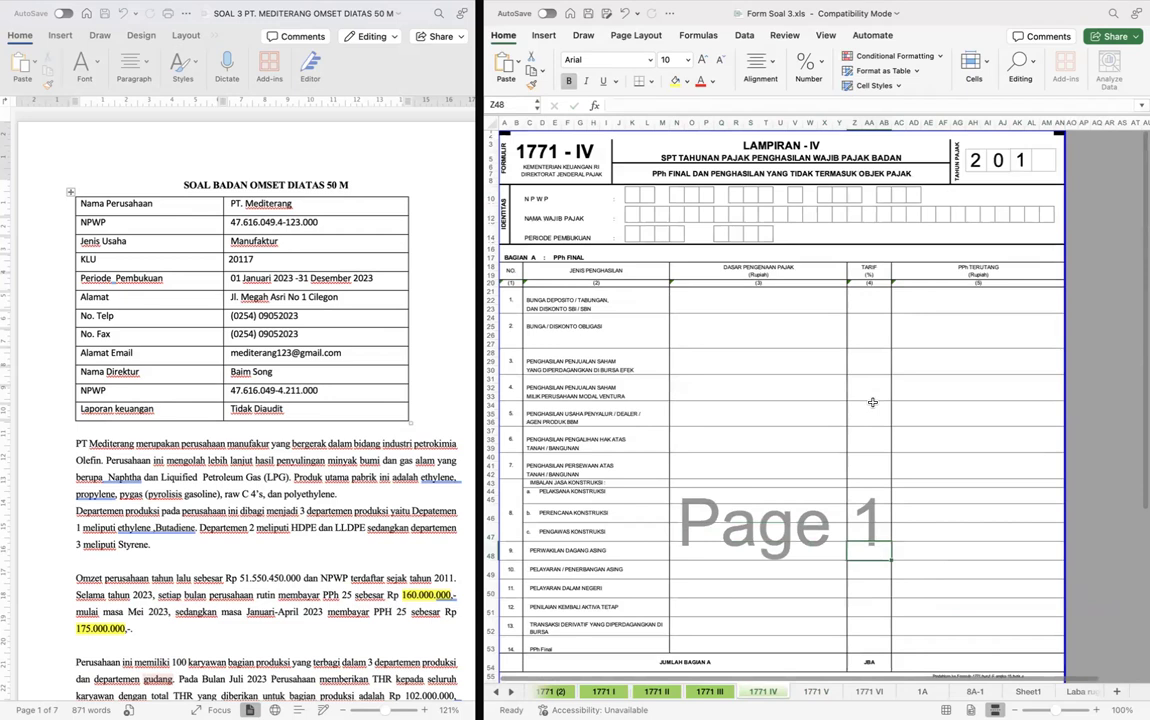
pyautogui.doubleClick(1021, 161)
pyautogui.write('2')
pyautogui.click(1040, 161)
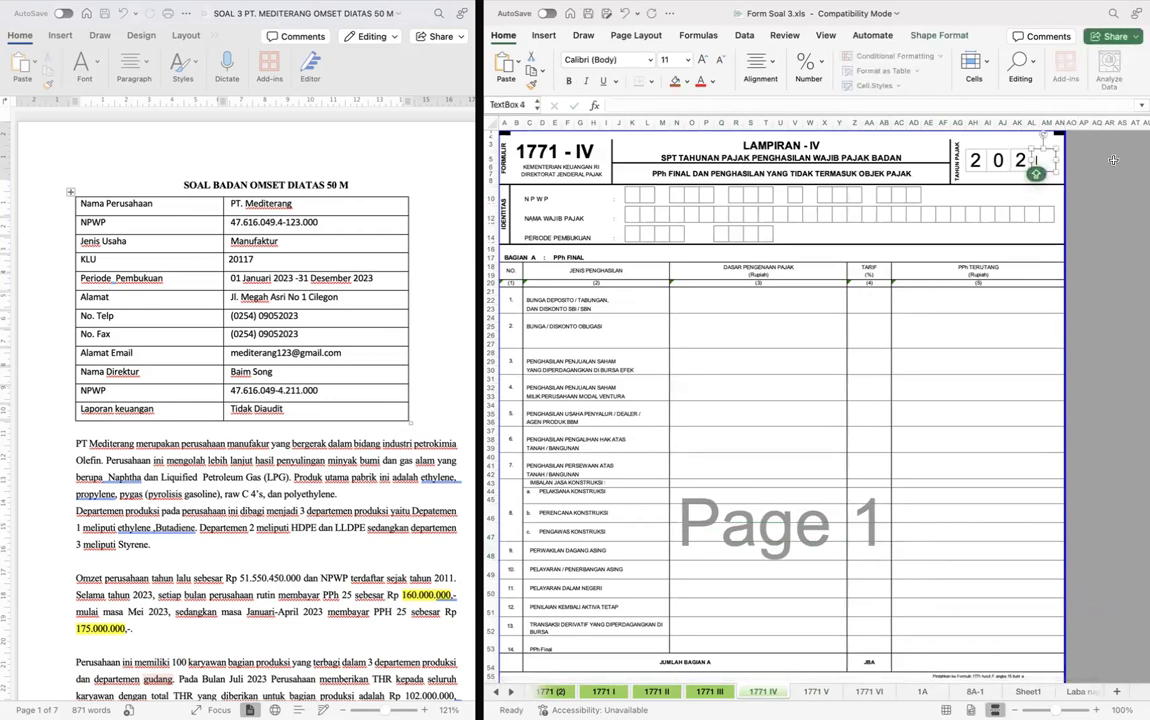
pyautogui.write('3')
pyautogui.click(1071, 233)
# - Copy the NPWP, taxpayer name and Periode Pembukuan from form 1771 V into the identity section of form 1771 IV
pyautogui.click(630, 196)
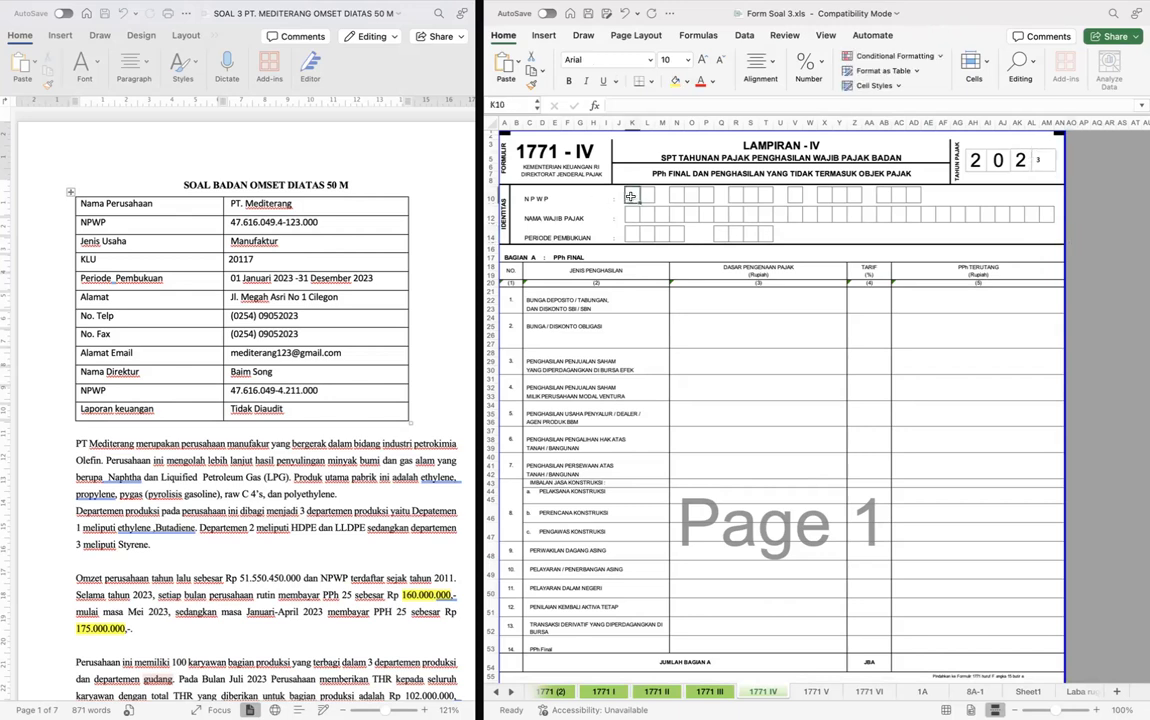
pyautogui.click(740, 414)
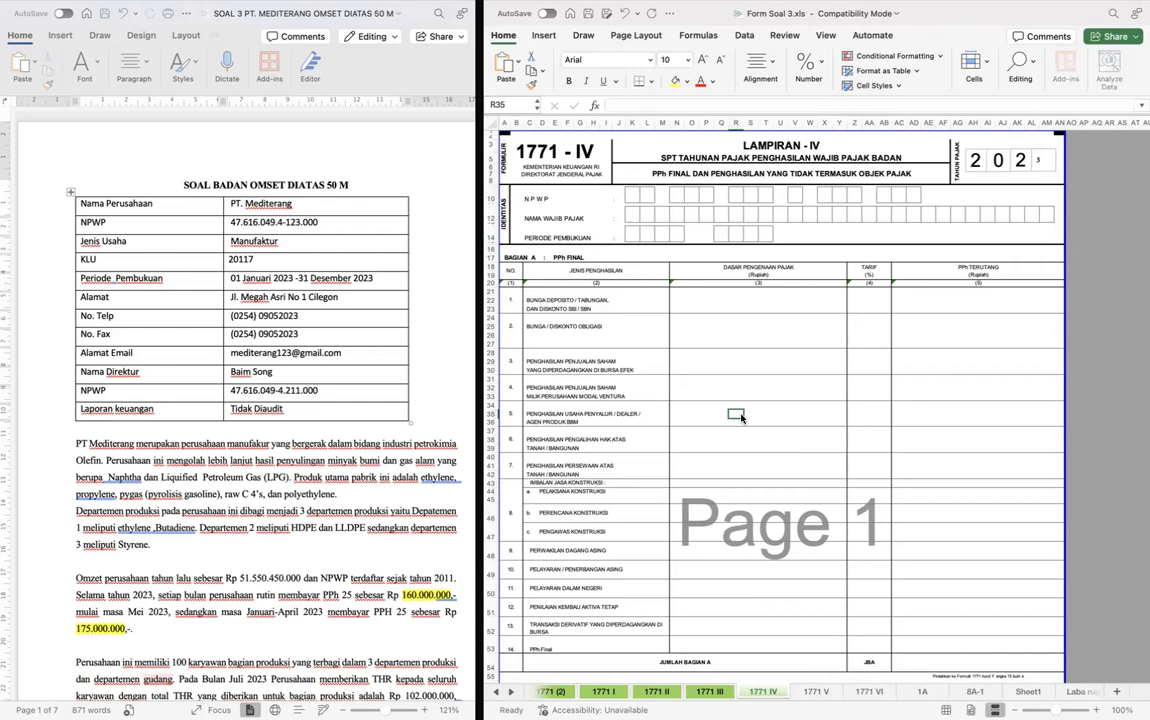
pyautogui.hotkey('ctrl', 'pagedown')
pyautogui.scroll(5, 740, 414)
pyautogui.scroll(-2, 740, 414)
pyautogui.click(639, 217)
pyautogui.moveTo(940, 246); pyautogui.dragTo(940, 252)
pyautogui.press('super+c')
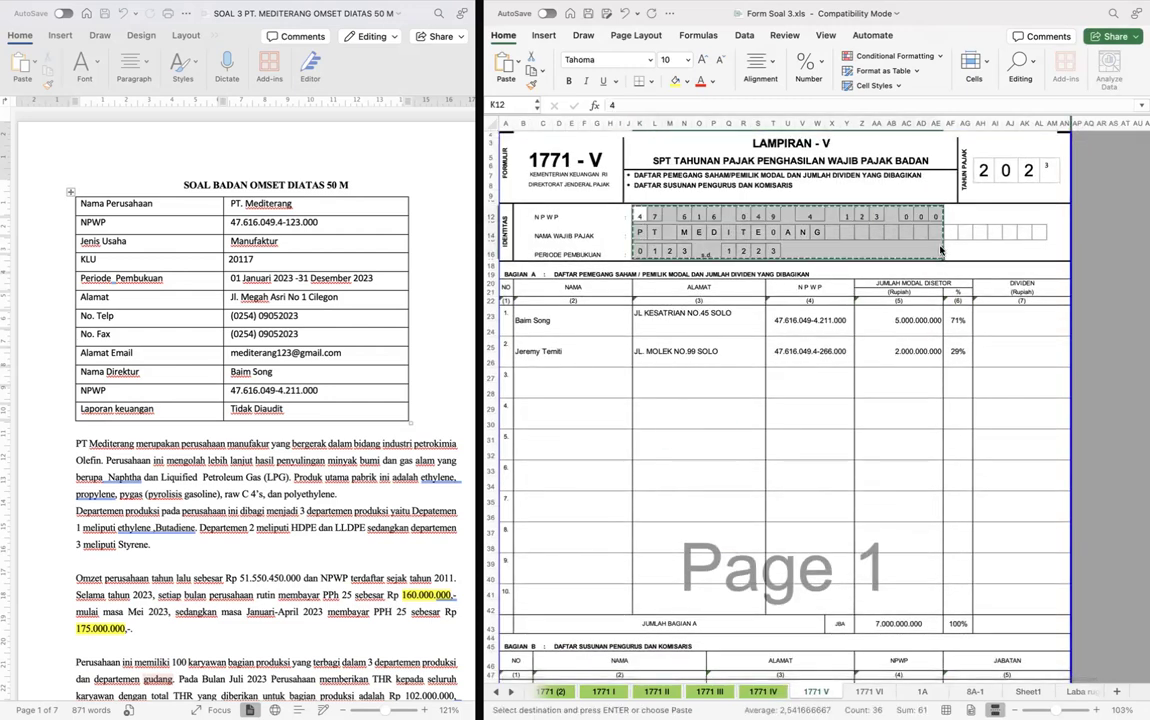
pyautogui.hotkey('ctrl', 'pageup')
pyautogui.click(632, 193)
pyautogui.press('super+v')
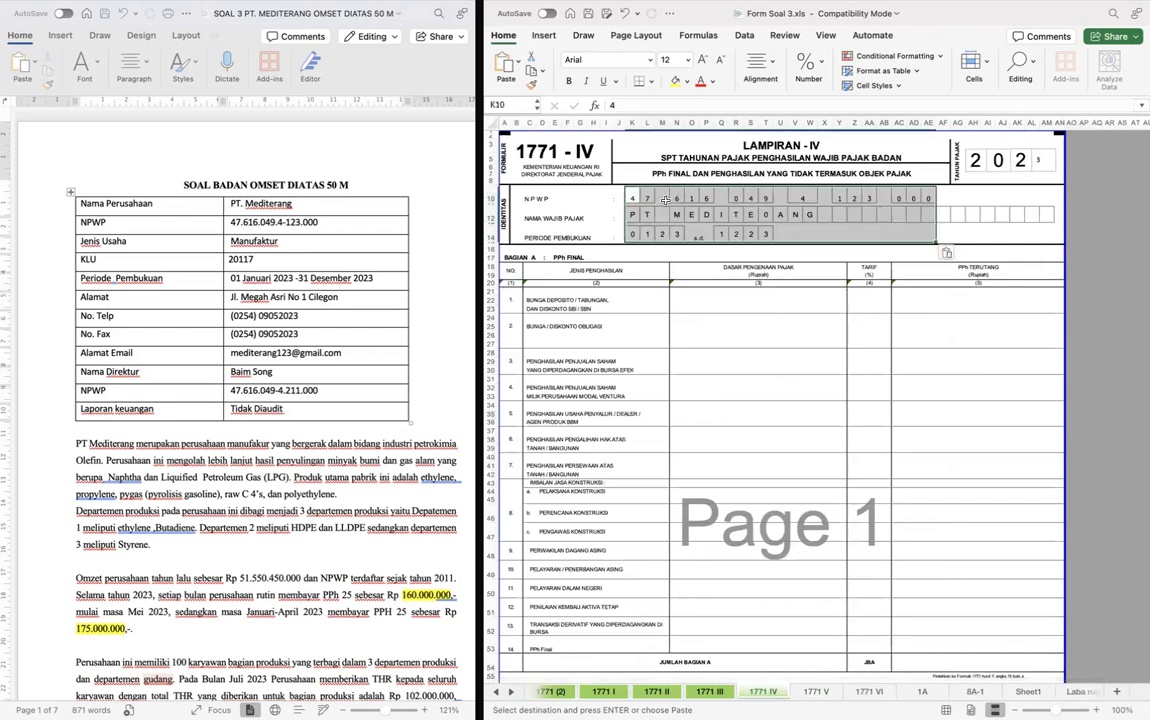
pyautogui.click(868, 330)
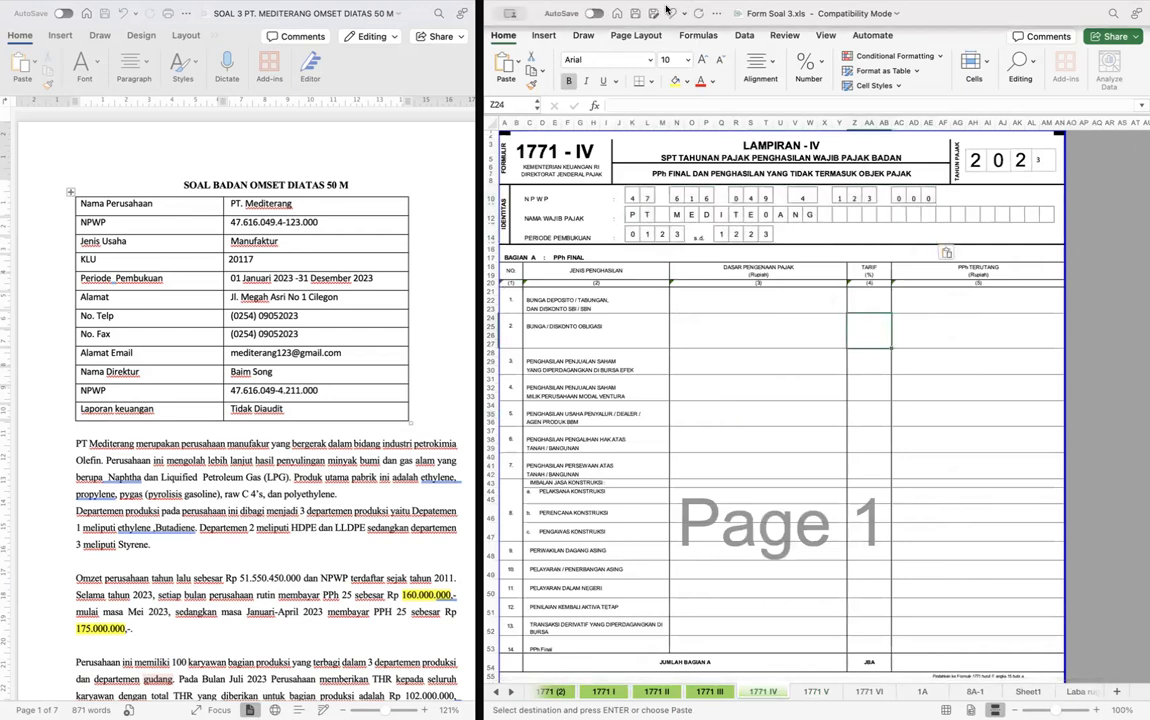
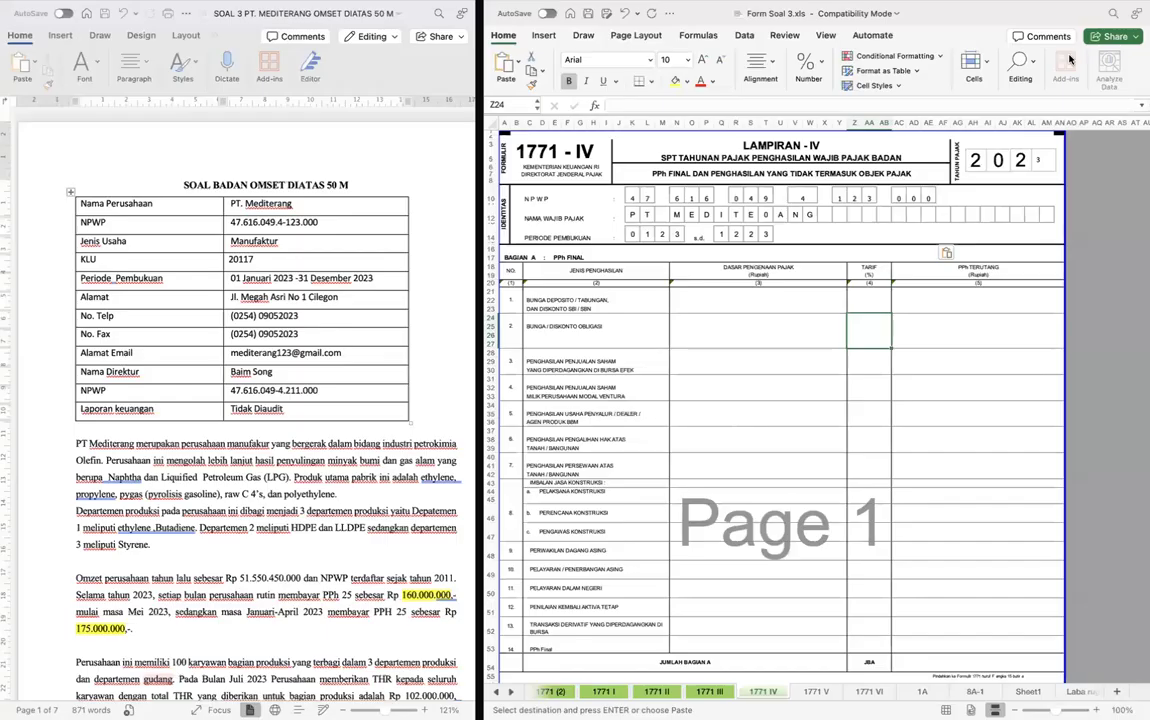
# - Enter the Rp 220.000.000 deposit interest from the case document as the Dasar Pengenaan Pajak for Bunga Deposito in Bagian A of form 1771 IV
pyautogui.click(701, 304)
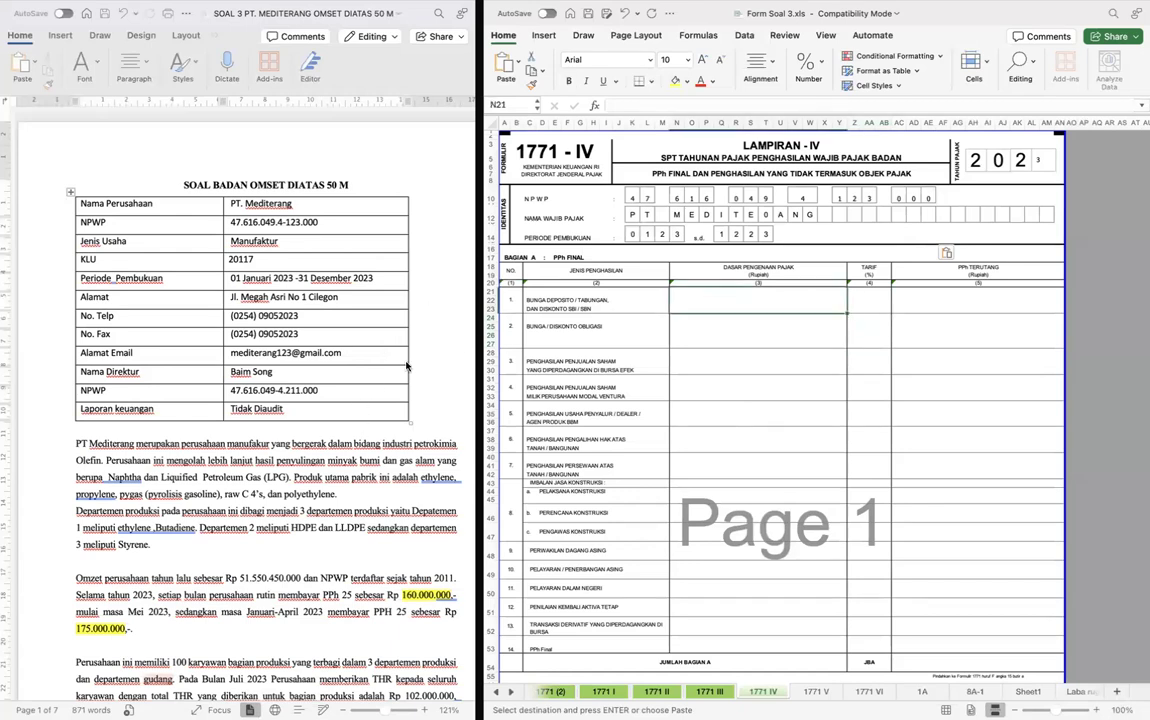
pyautogui.scroll(-10, 270, 400)
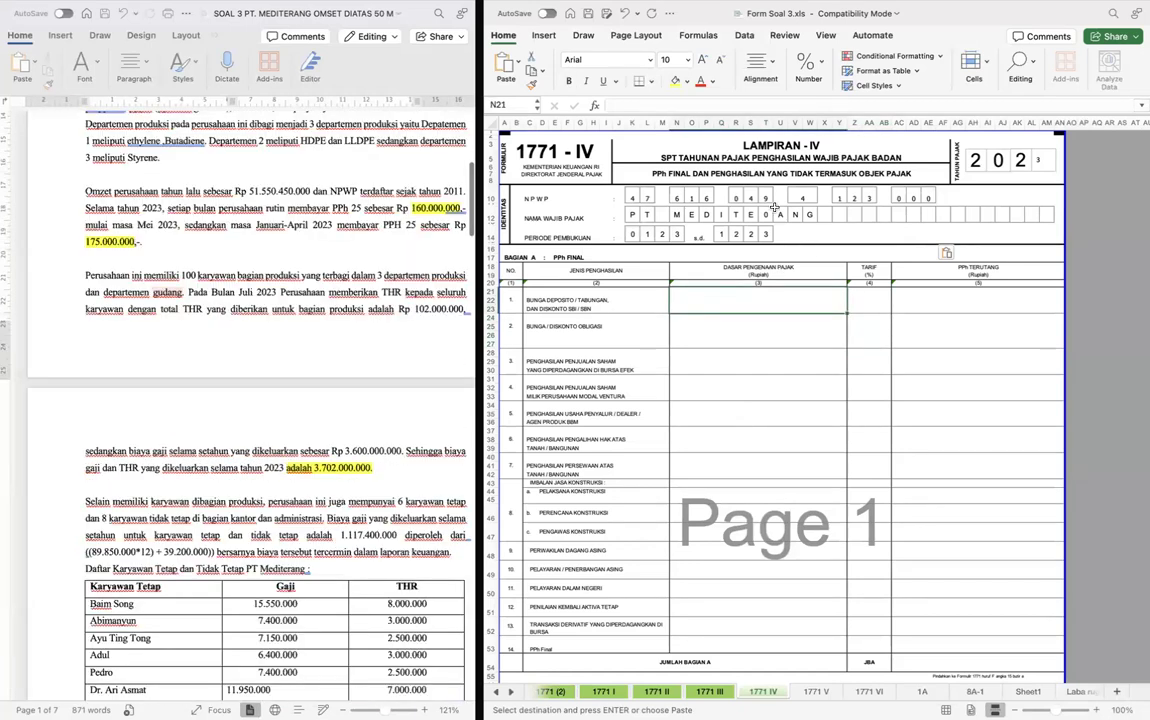
pyautogui.scroll(-3, 773, 207)
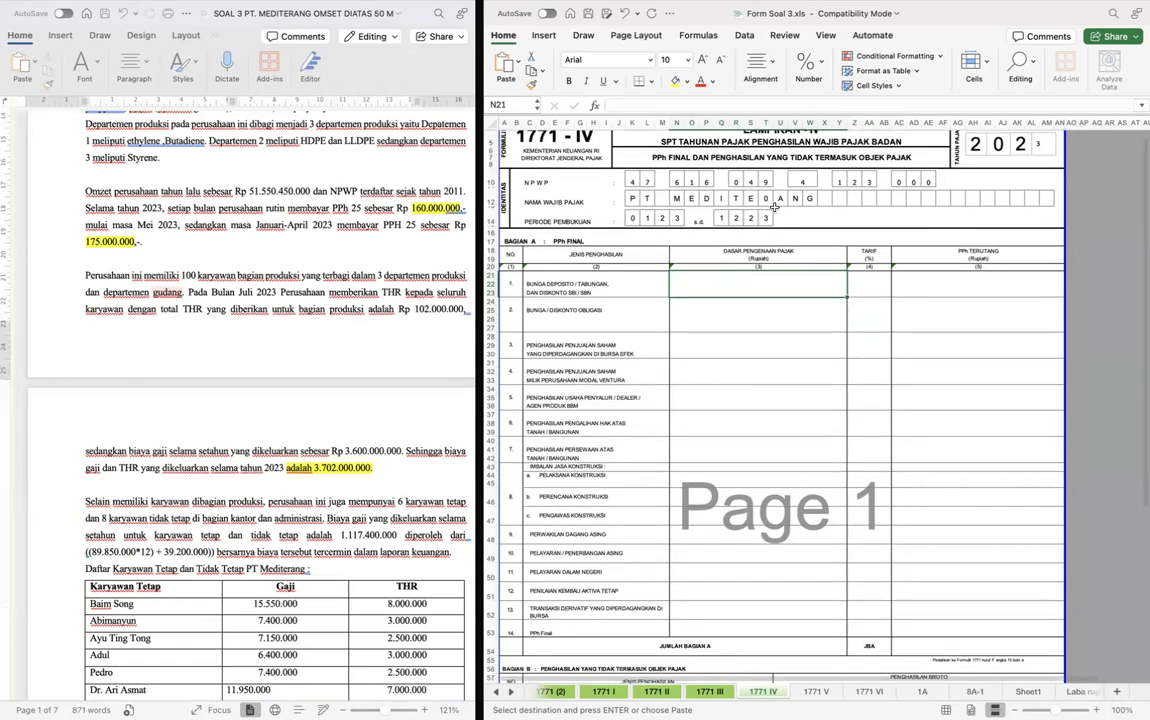
pyautogui.scroll(-2, 357, 341)
pyautogui.scroll(1, 357, 341)
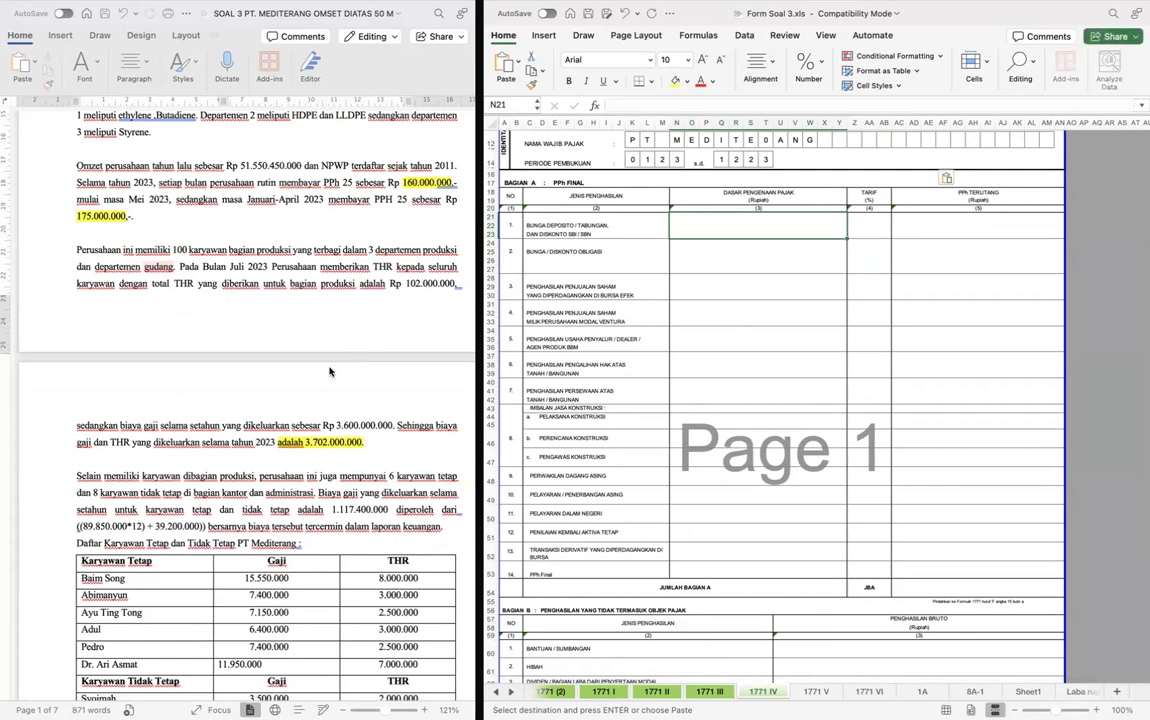
pyautogui.scroll(3, 330, 371)
pyautogui.scroll(-10, 330, 372)
pyautogui.scroll(-15, 330, 371)
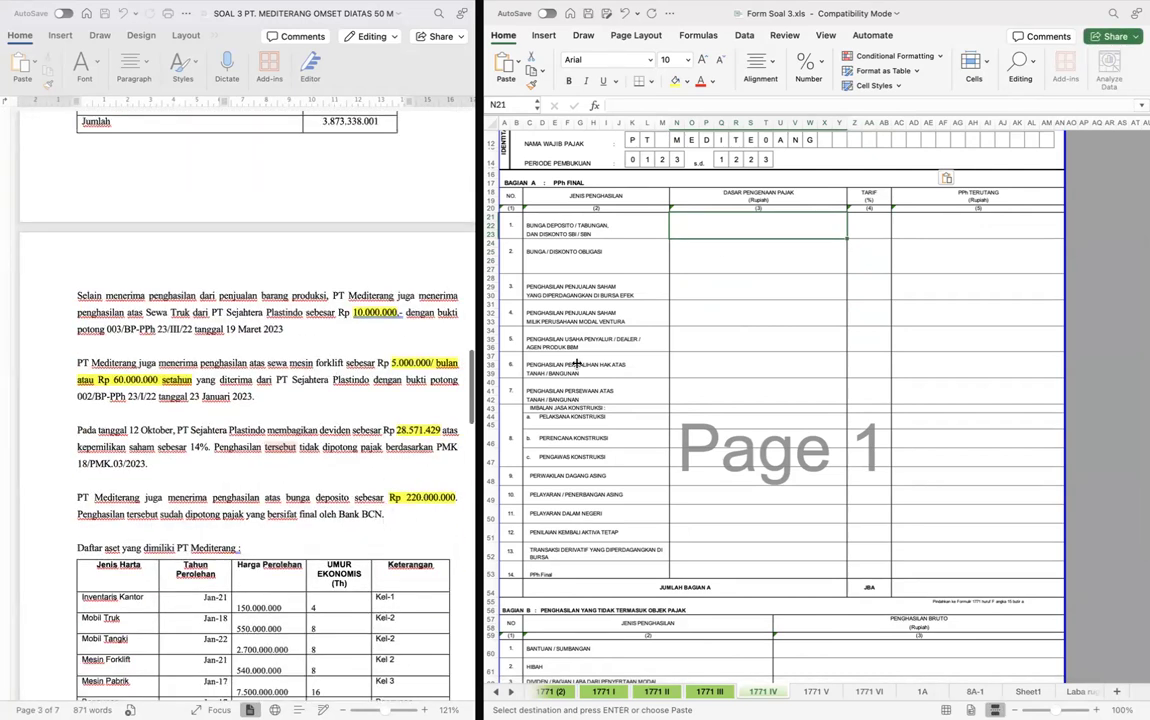
pyautogui.doubleClick(765, 226)
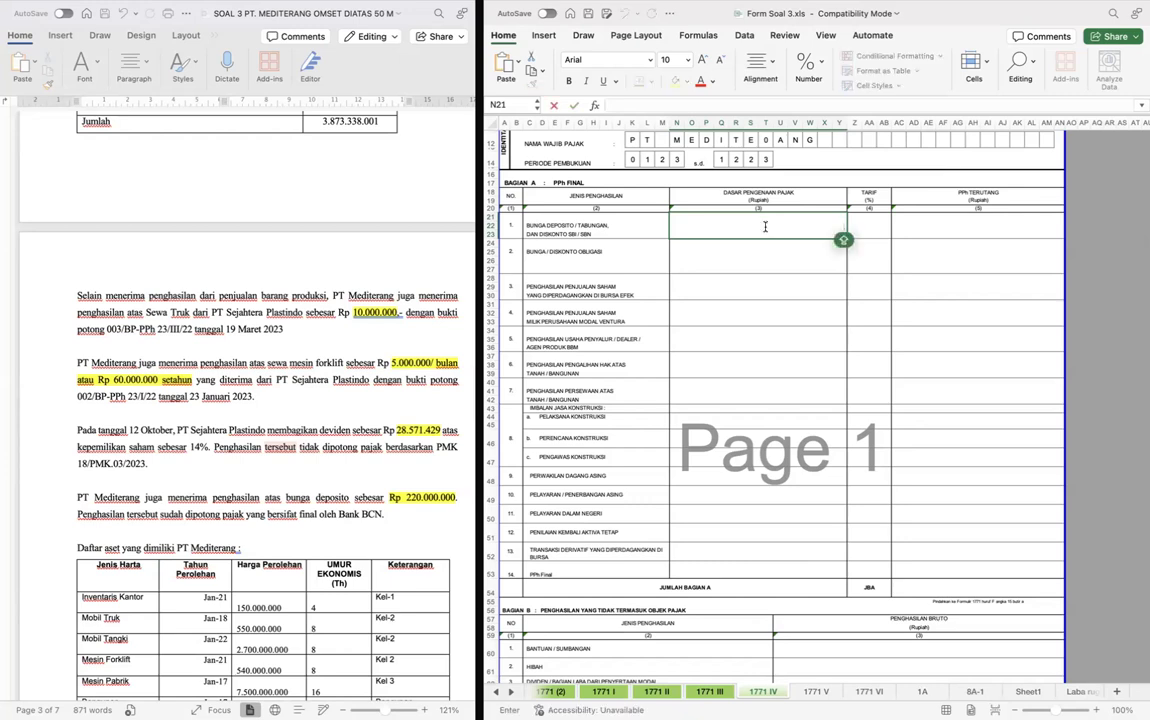
pyautogui.write('220.')
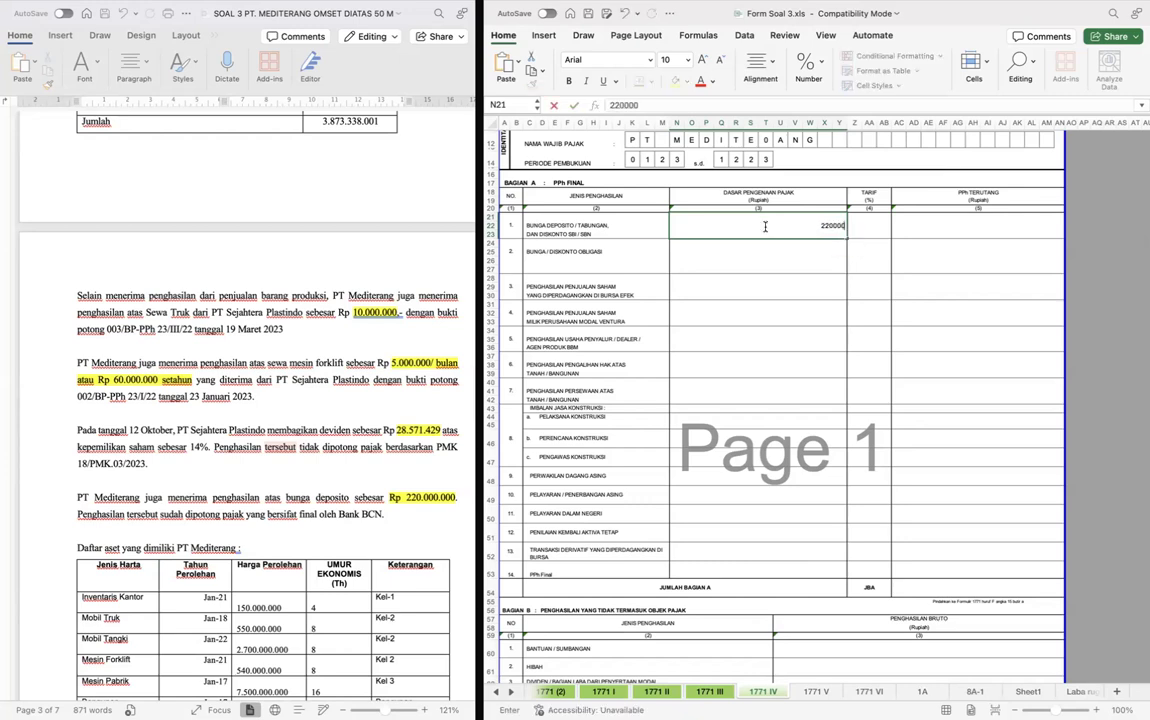
pyautogui.write('000.000')
pyautogui.press('Tab')
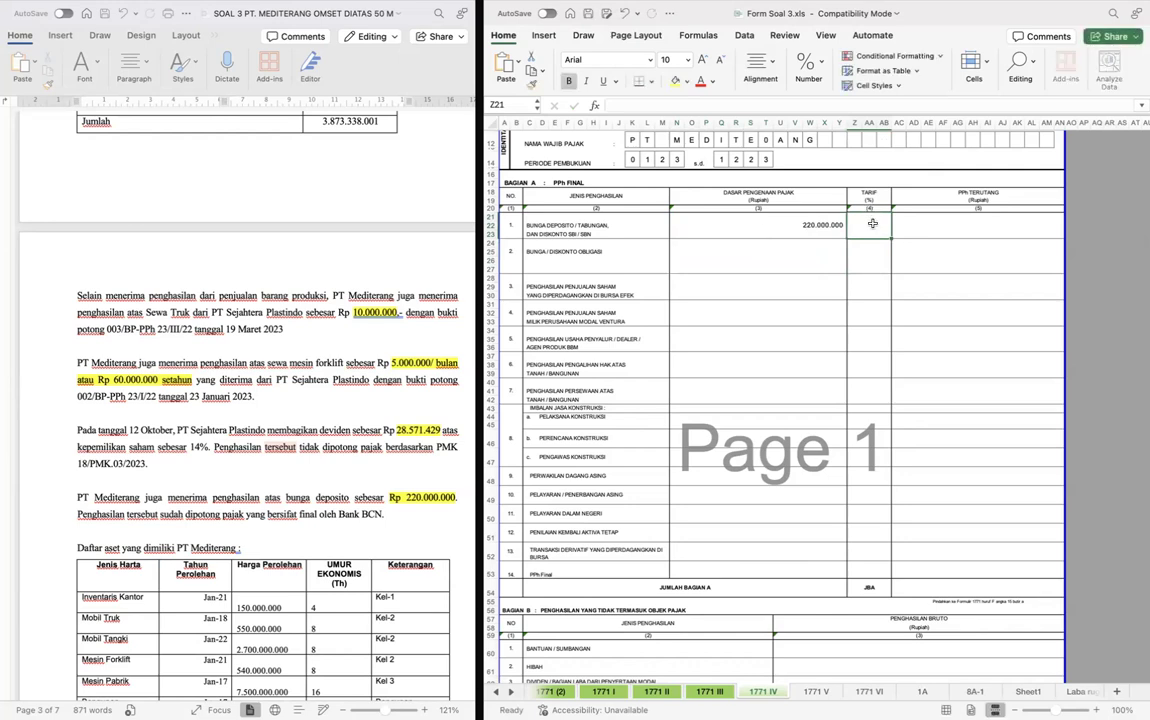
# - Set the Tarif for Bunga Deposito / Tabungan to 20%
pyautogui.write('2000')
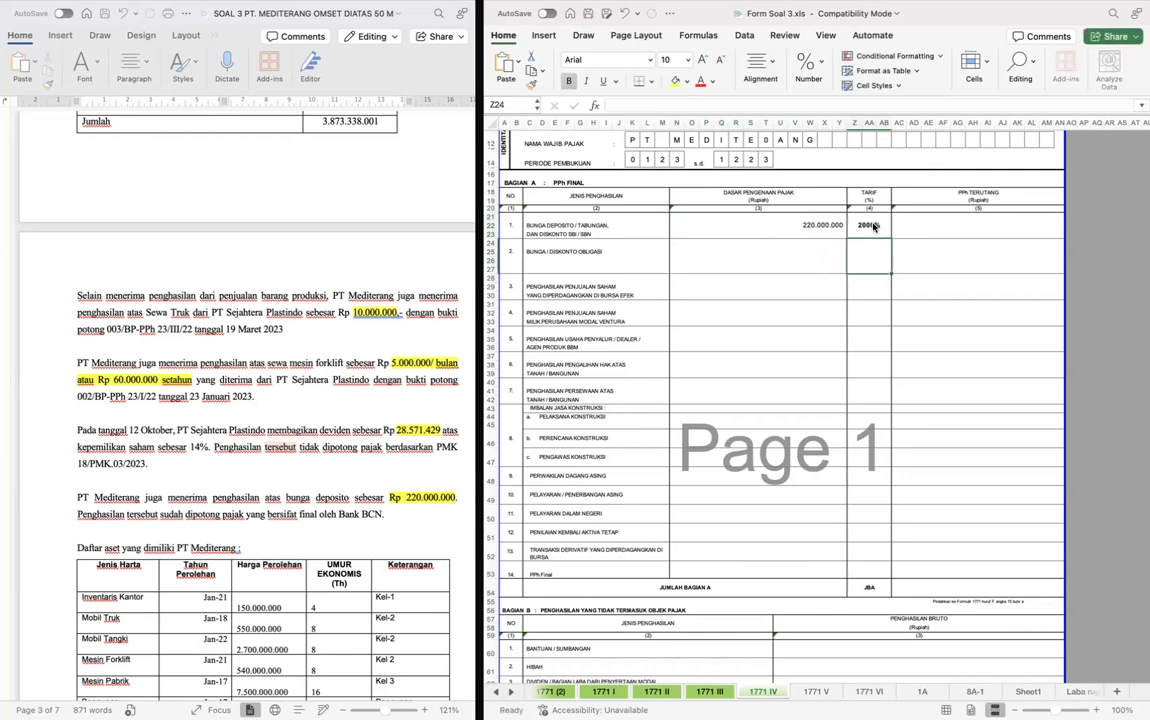
pyautogui.press('BackSpace')
pyautogui.press('BackSpace')
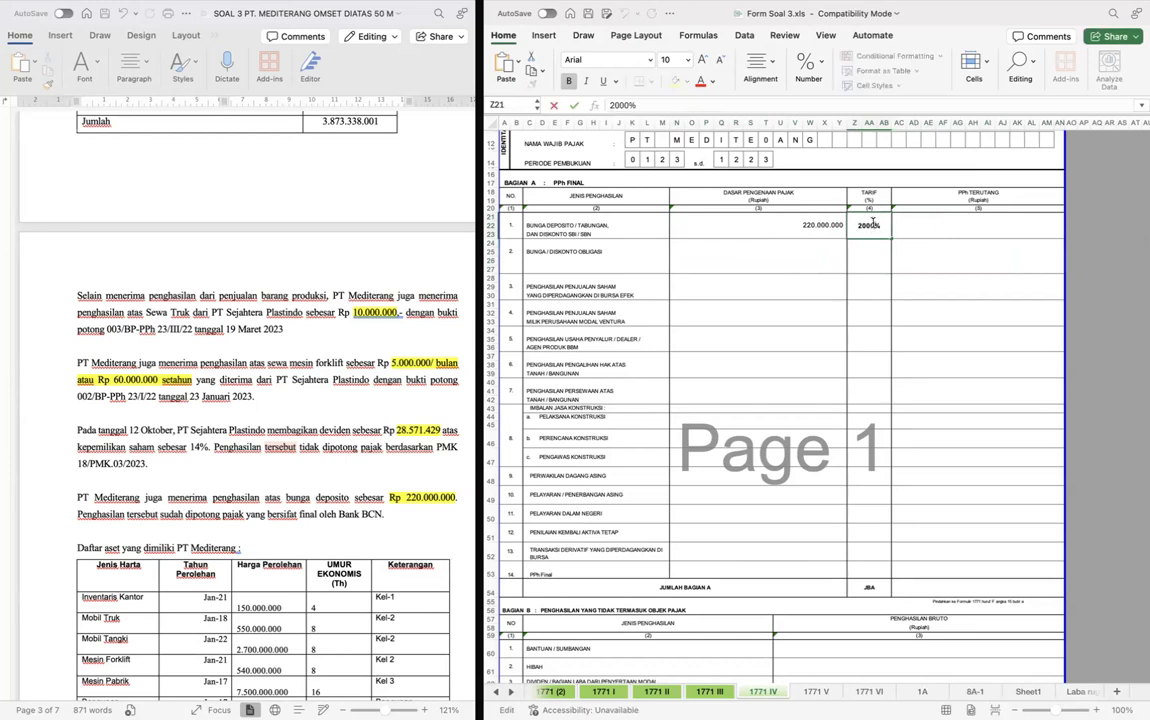
pyautogui.press('Return')
# - Calculate the PPh Terutang for Bunga Deposito with a formula multiplying its Tarif by its Dasar Pengenaan Pajak
pyautogui.click(949, 218)
pyautogui.write('=')
pyautogui.press('Left')
pyautogui.write('*')
pyautogui.press('Left')
pyautogui.press('Left')
pyautogui.press('Return')
pyautogui.press('Up')
pyautogui.press('Right')
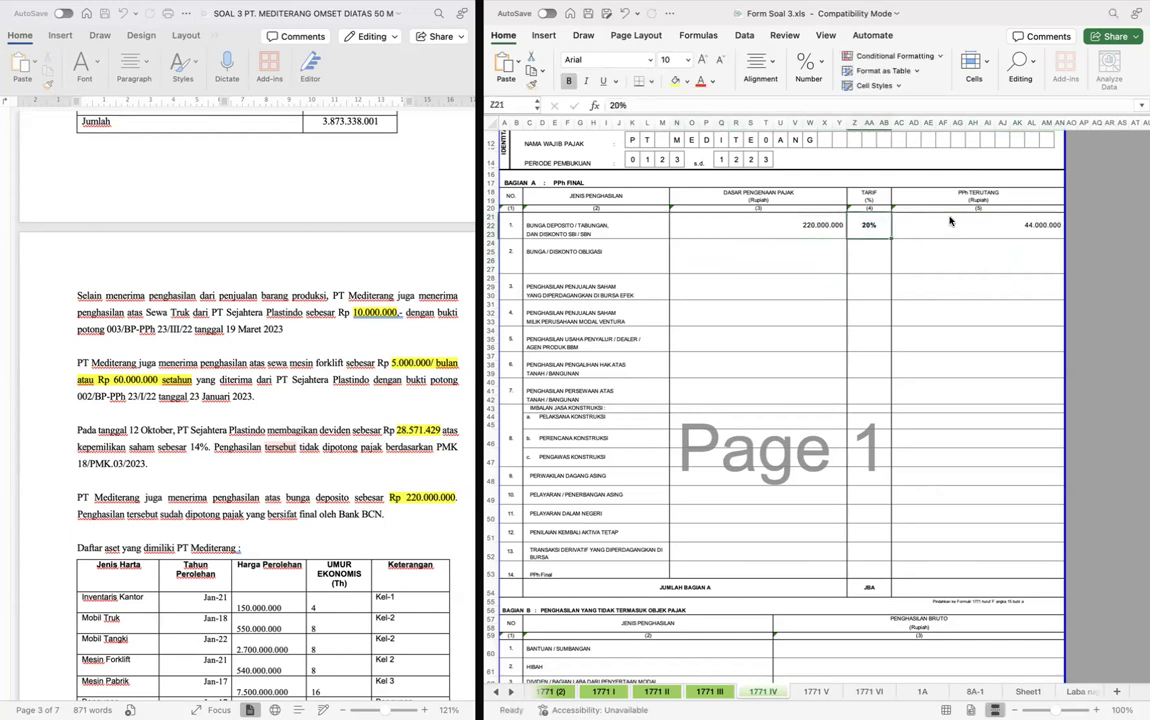
# - Total the PPh Terutang column in the Jumlah Bagian A row with =SUM(AC21:AN53)
pyautogui.click(931, 587)
pyautogui.write('=SU')
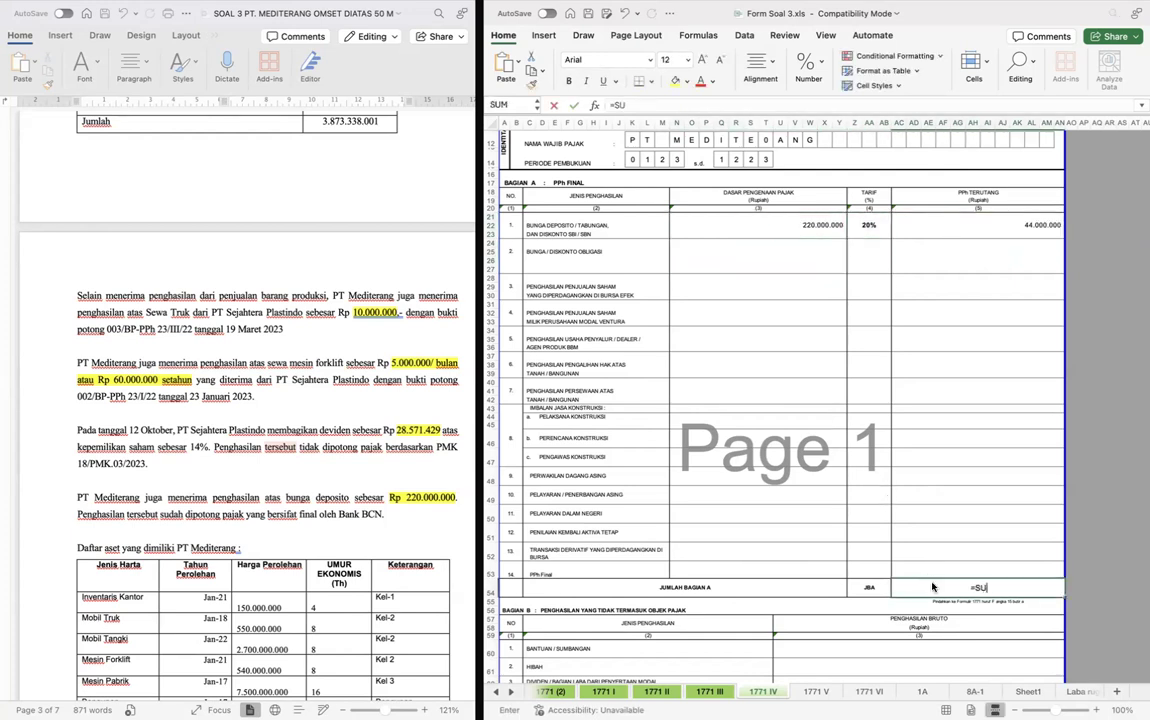
pyautogui.write('M(AC21:AC53)')
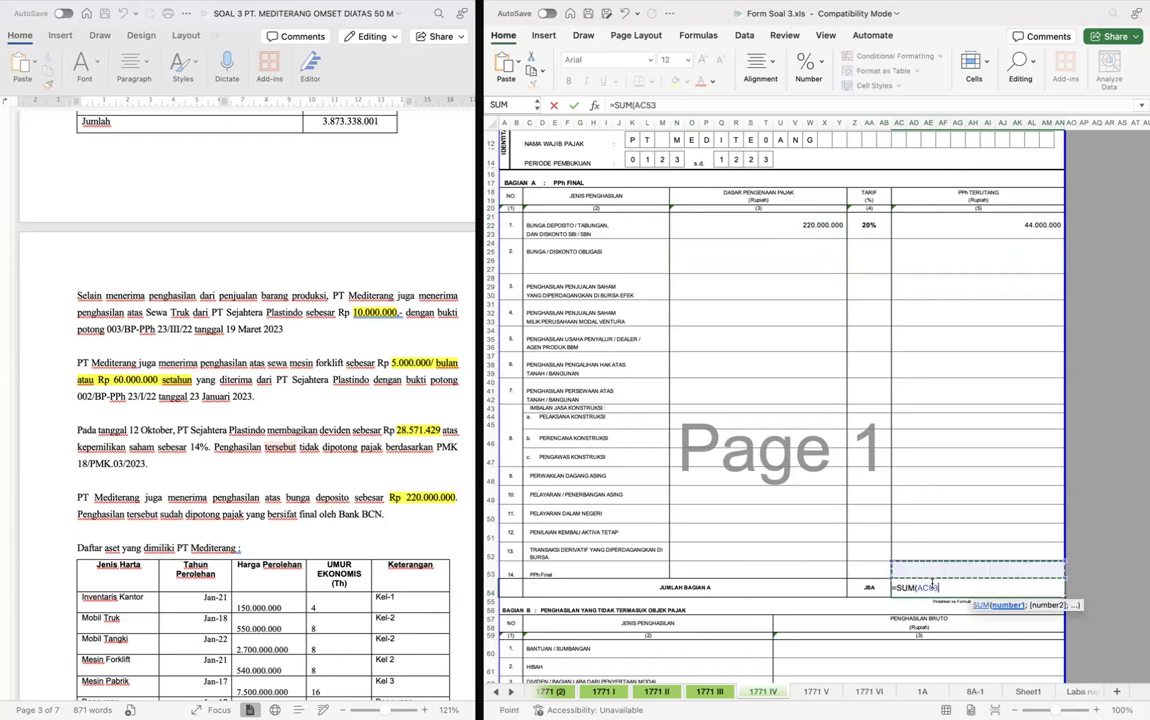
pyautogui.press('Return')
pyautogui.click(931, 587)
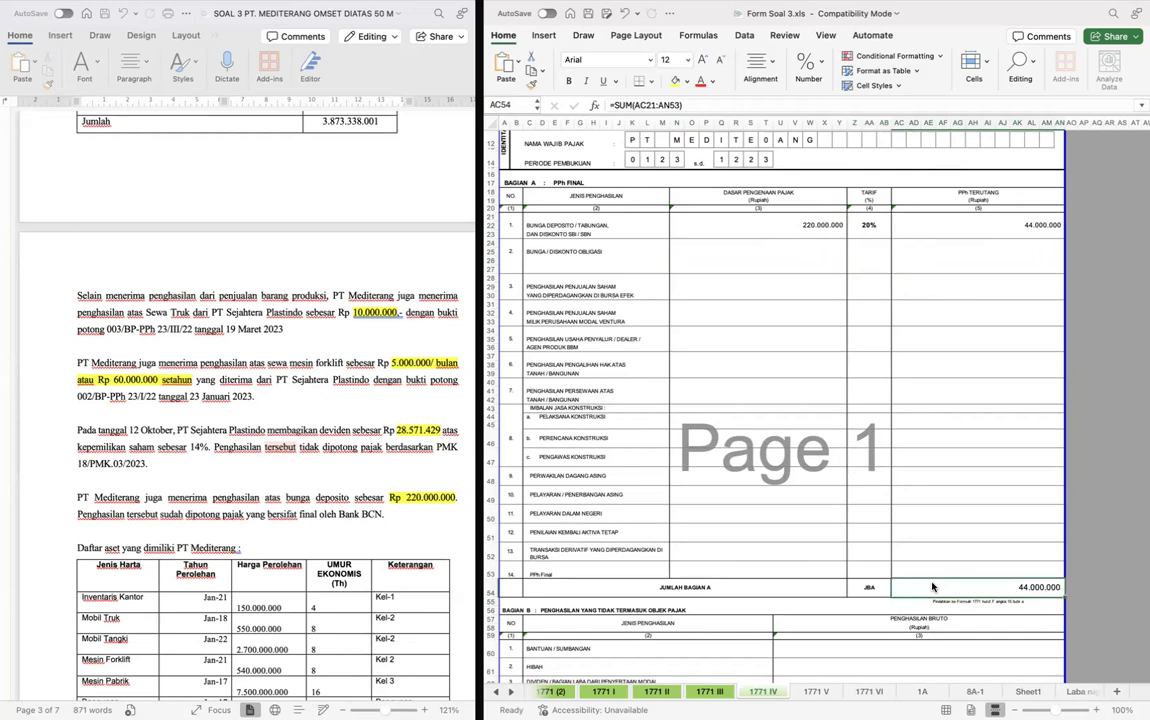
# - Copy the dividend amount 28.571.429 from the case document into the Penghasilan Bruto of the Dividen row in Bagian B
pyautogui.scroll(-2, 380, 457)
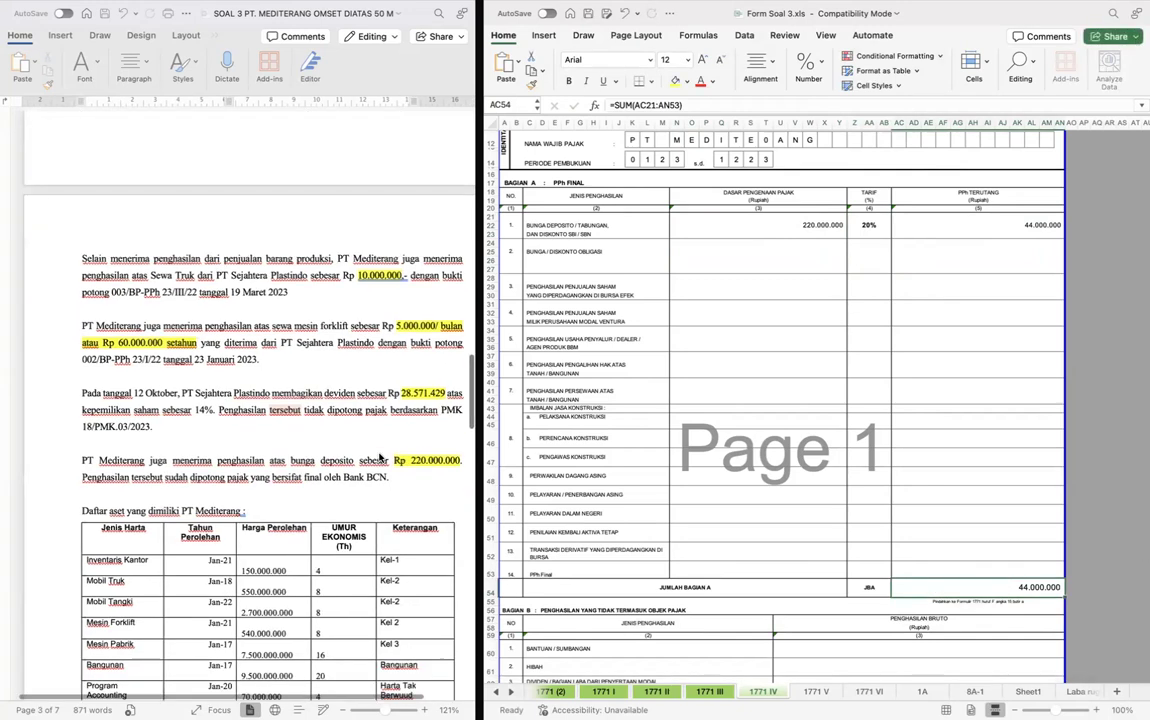
pyautogui.scroll(-5, 775, 424)
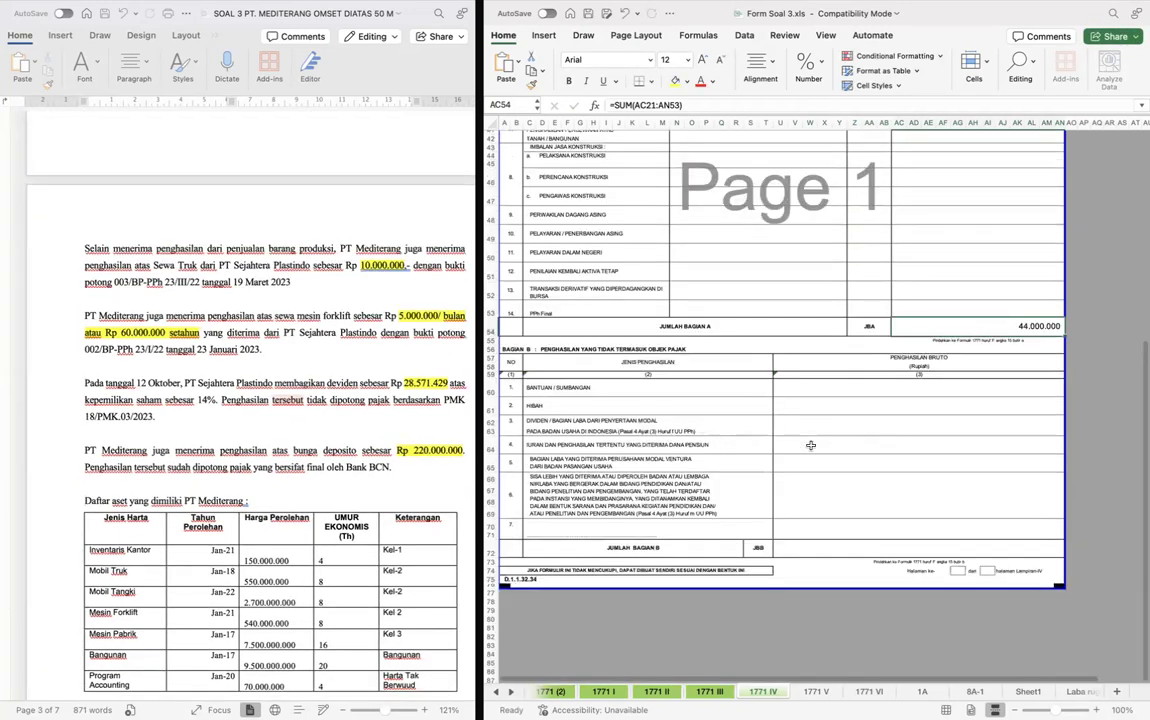
pyautogui.click(822, 431)
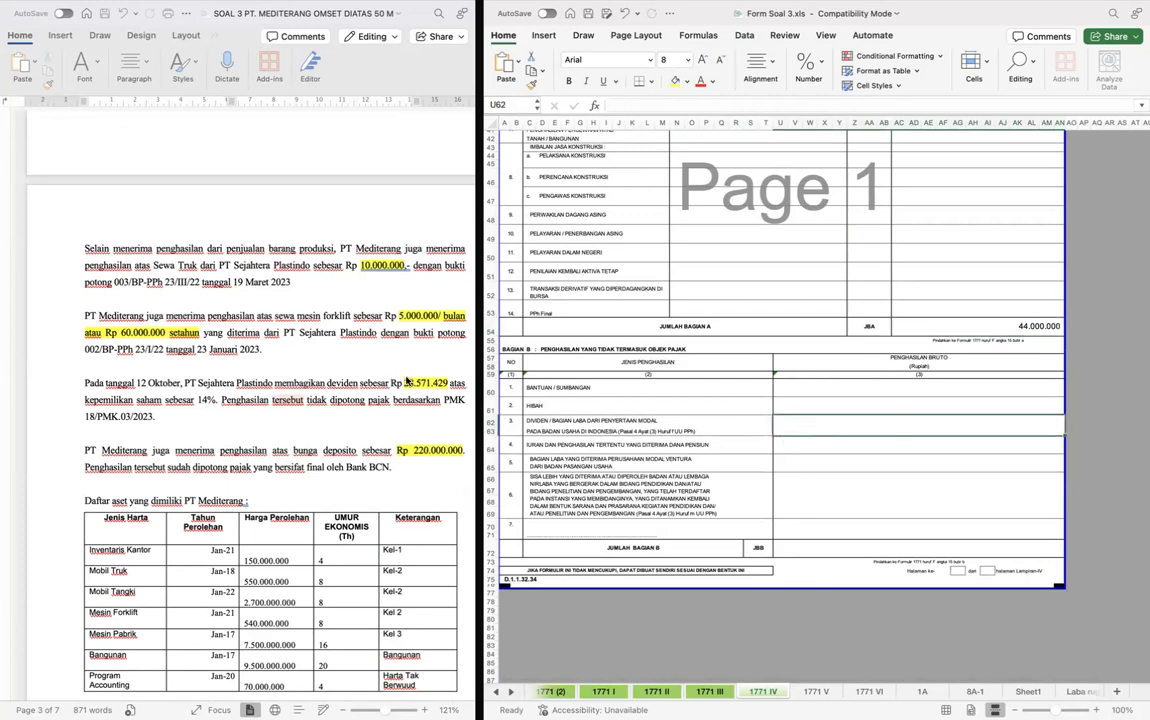
pyautogui.click(407, 381)
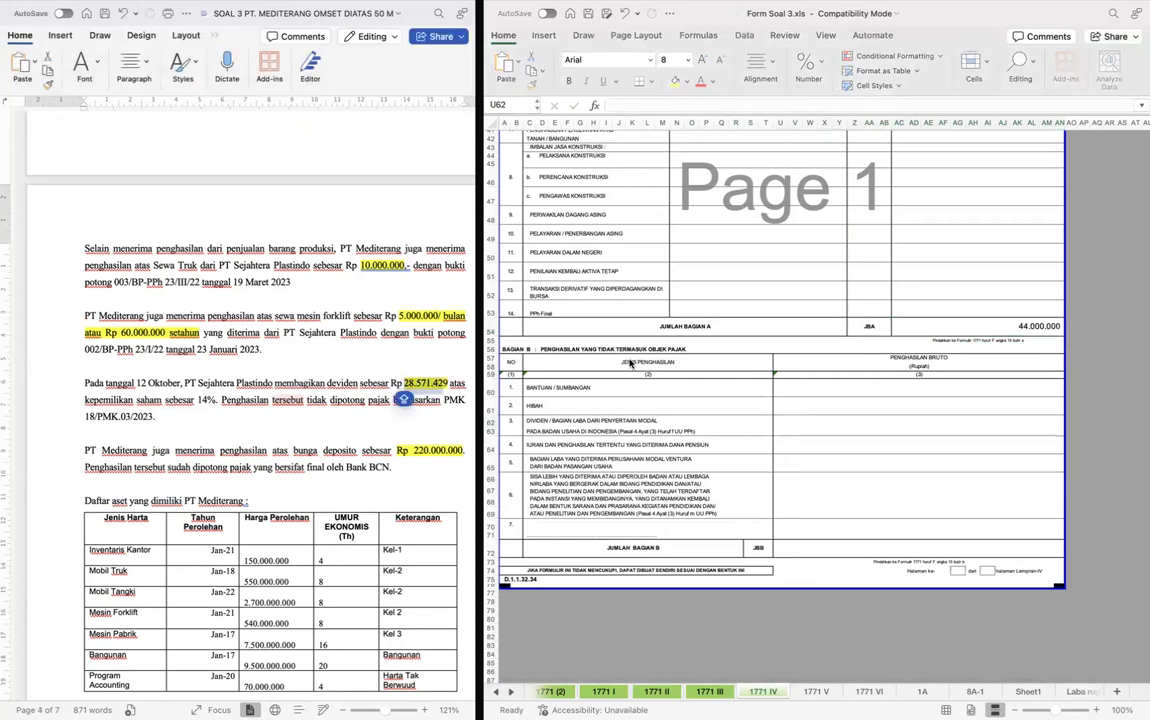
pyautogui.doubleClick(810, 421)
pyautogui.press('super+v')
pyautogui.press('Return')
pyautogui.press('Up')
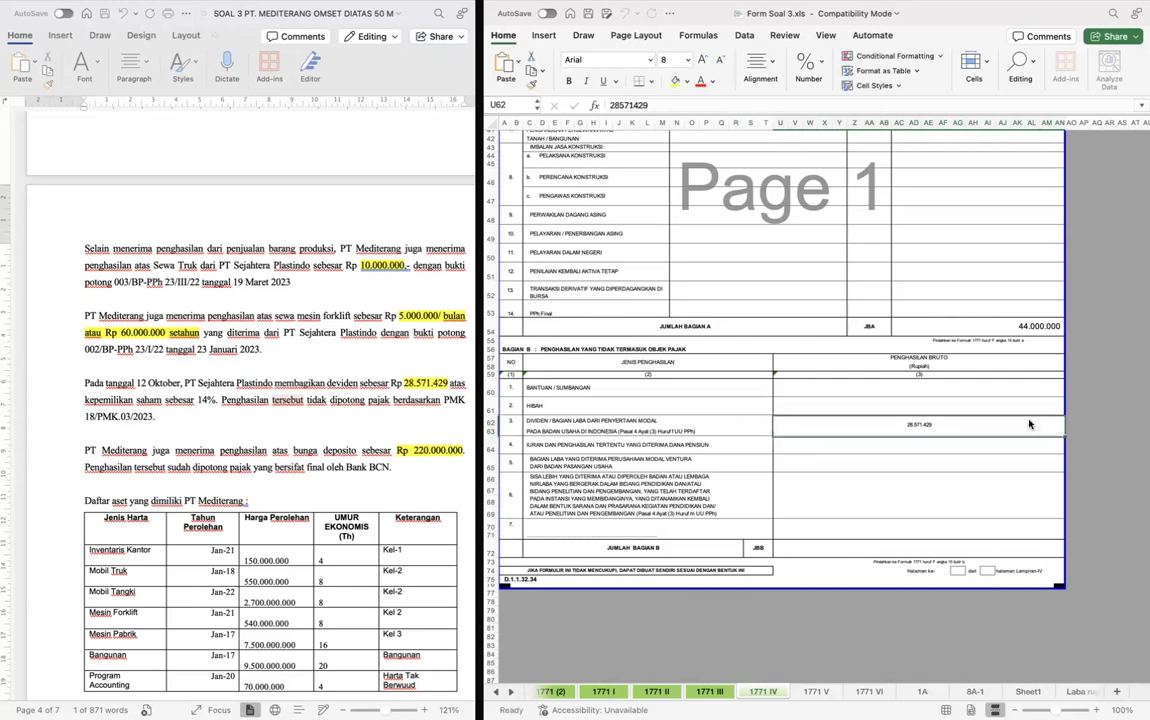
# - Total the Penghasilan Bruto column in the Jumlah Bagian B row with a SUM formula over the rows above it
pyautogui.press('Down')
pyautogui.press('Down')
pyautogui.press('Down')
pyautogui.press('Down')
pyautogui.press('Down')
pyautogui.write('=SUM(')
pyautogui.press('Up')
pyautogui.press('super+shift+Up')
pyautogui.hotkey('shift', 'Up')
pyautogui.press('Return')
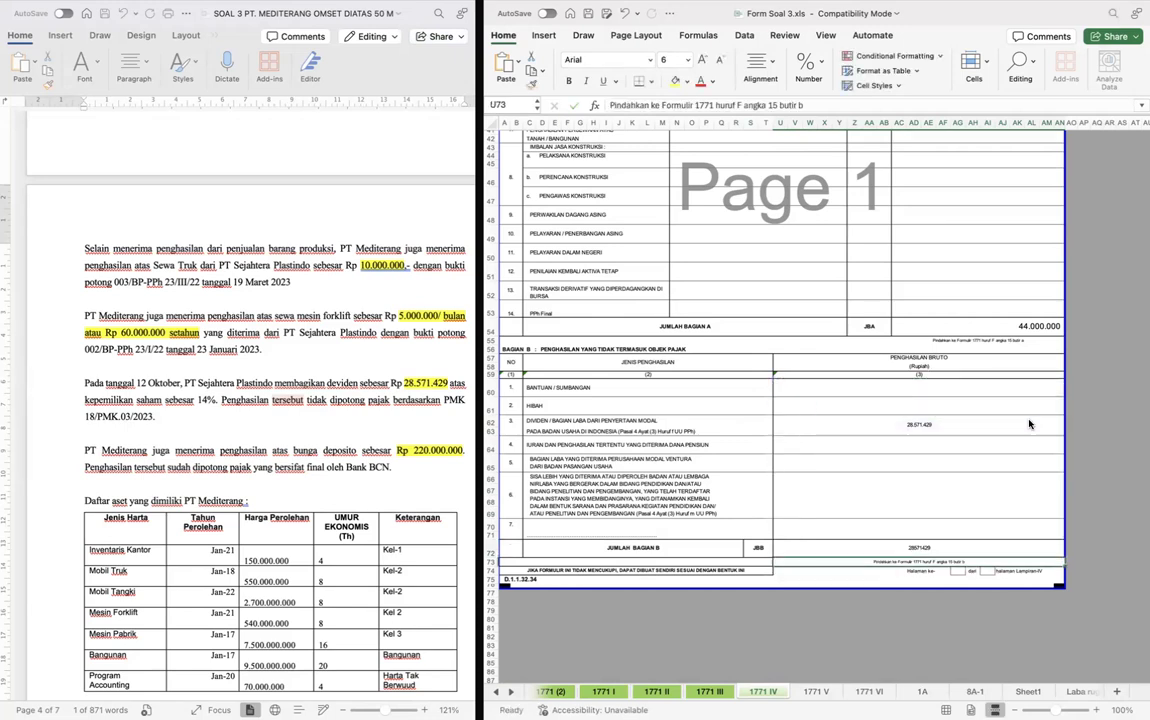
pyautogui.click(935, 456)
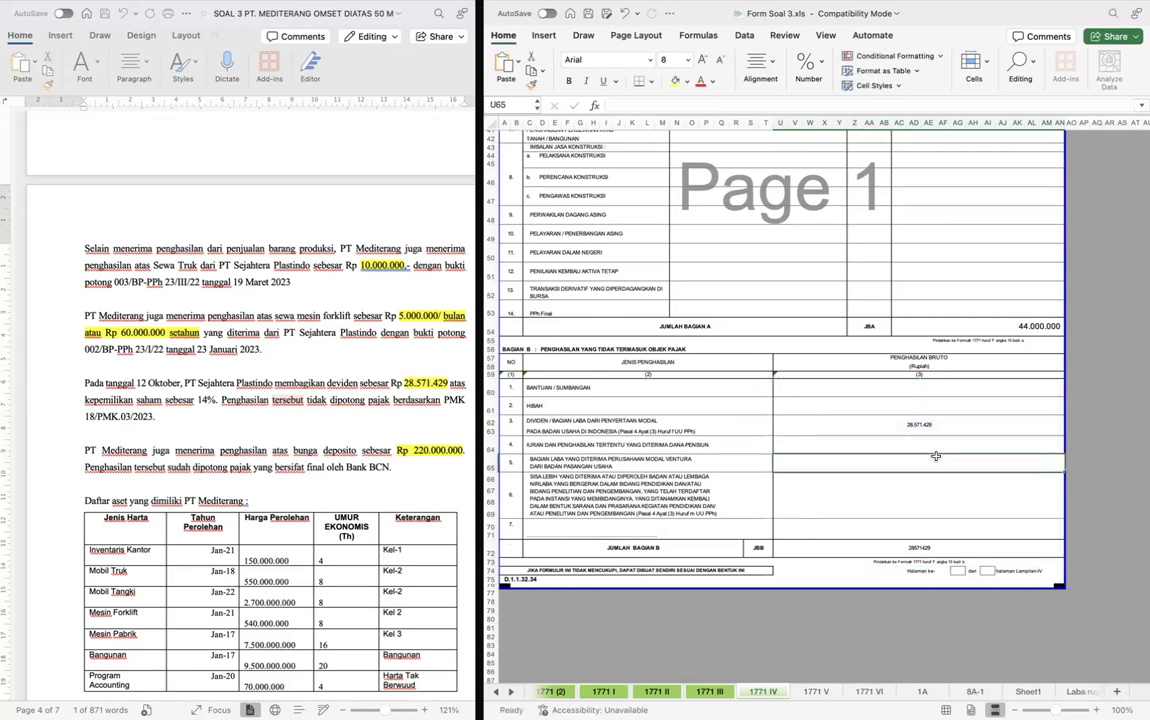
pyautogui.hotkey('ctrl', 'Home')
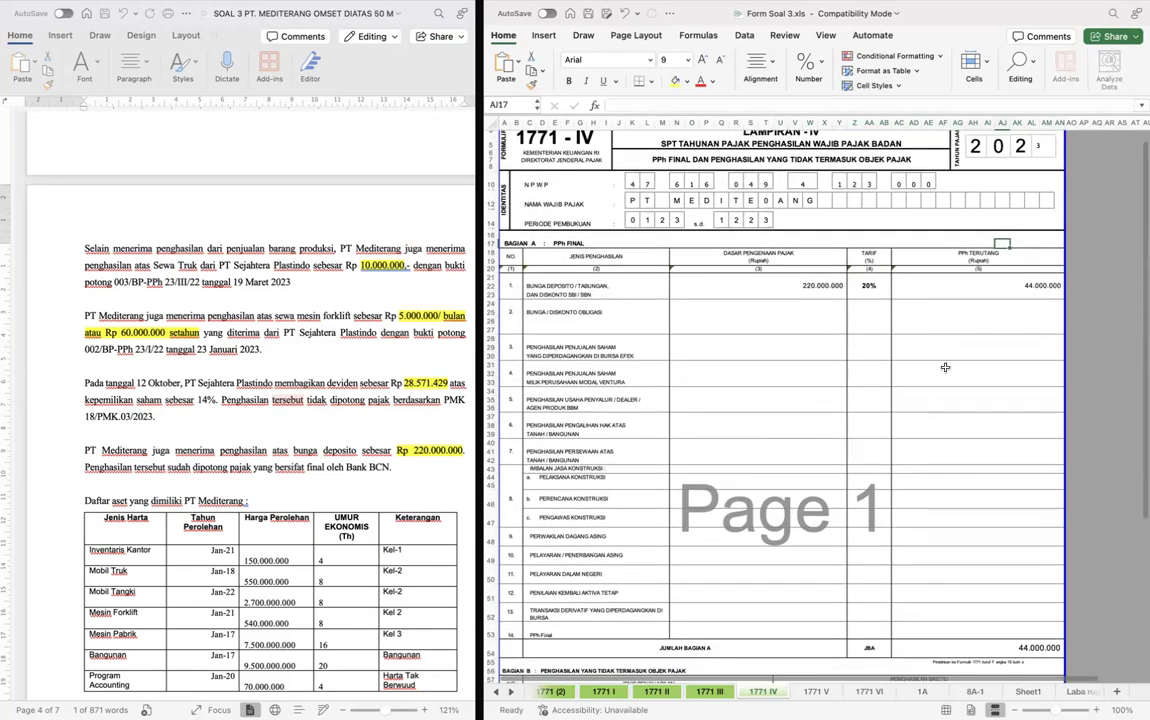
pyautogui.click(945, 367)
pyautogui.scroll(-10, 940, 360)
pyautogui.scroll(3, 919, 353)
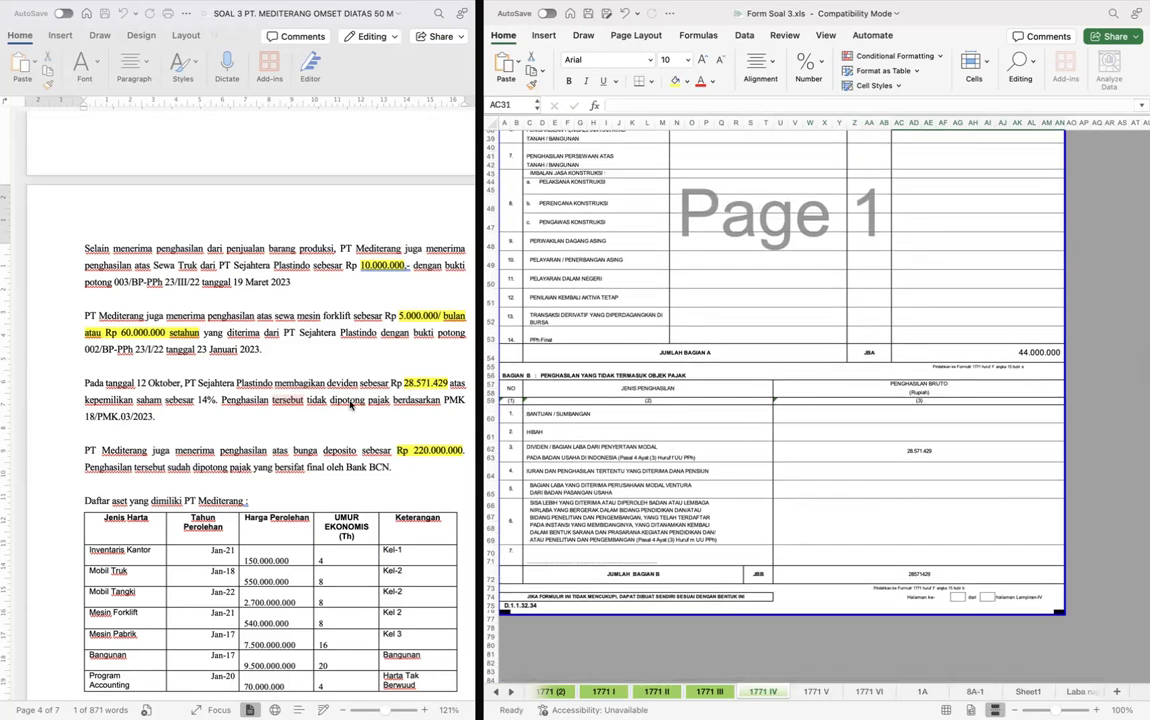
pyautogui.click(773, 257)
pyautogui.scroll(10, 775, 257)
# - Set the Tahun Pajak on form 1771 III to 2023
pyautogui.hotkey('ctrl', 'pageup')
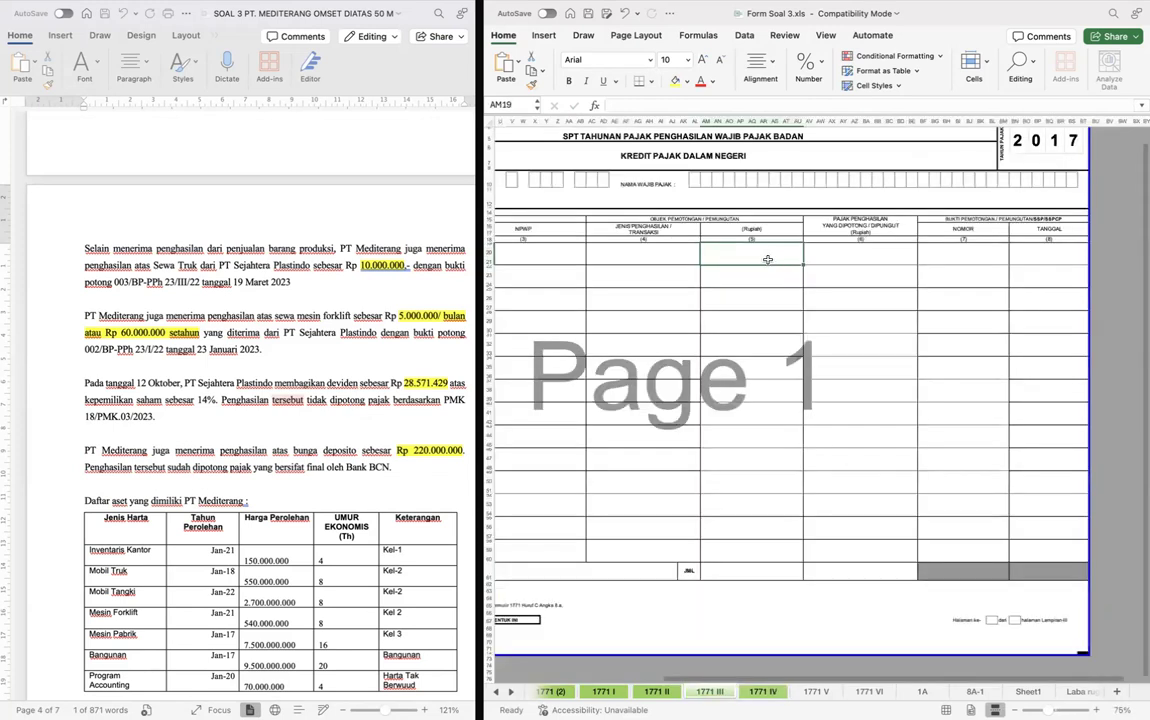
pyautogui.scroll(1, 730, 272)
pyautogui.hscroll(-5, 730, 272)
pyautogui.hscroll(7, 730, 272)
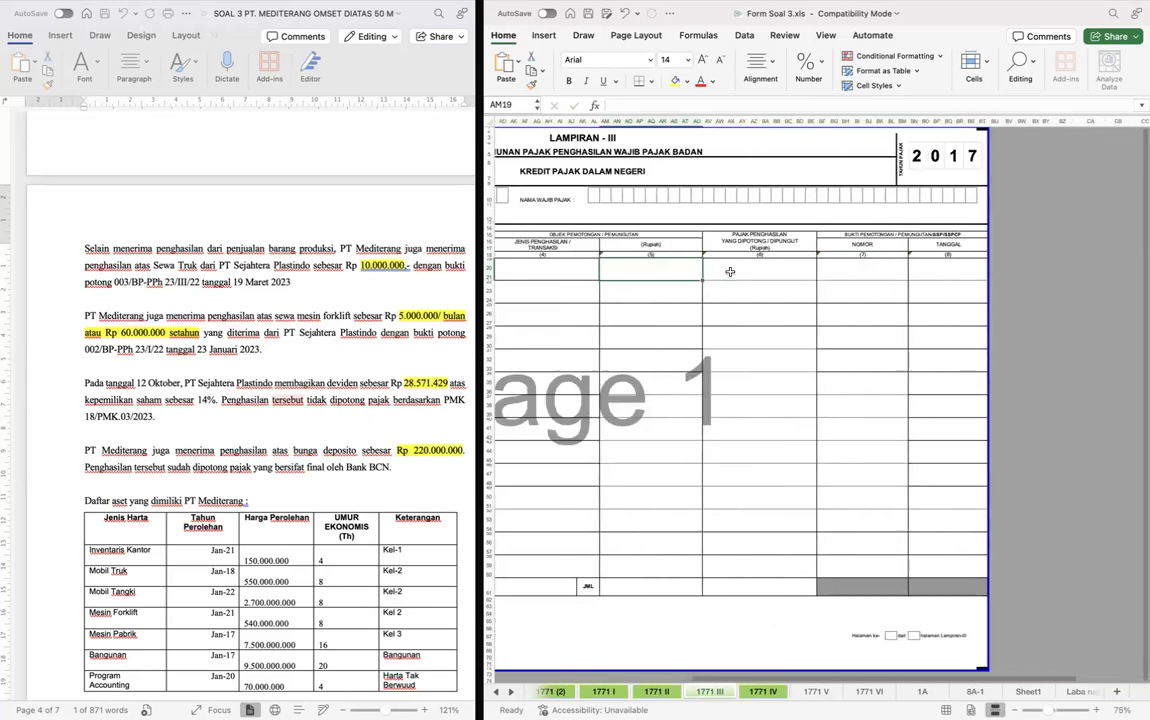
pyautogui.hscroll(5, 730, 272)
pyautogui.click(803, 155)
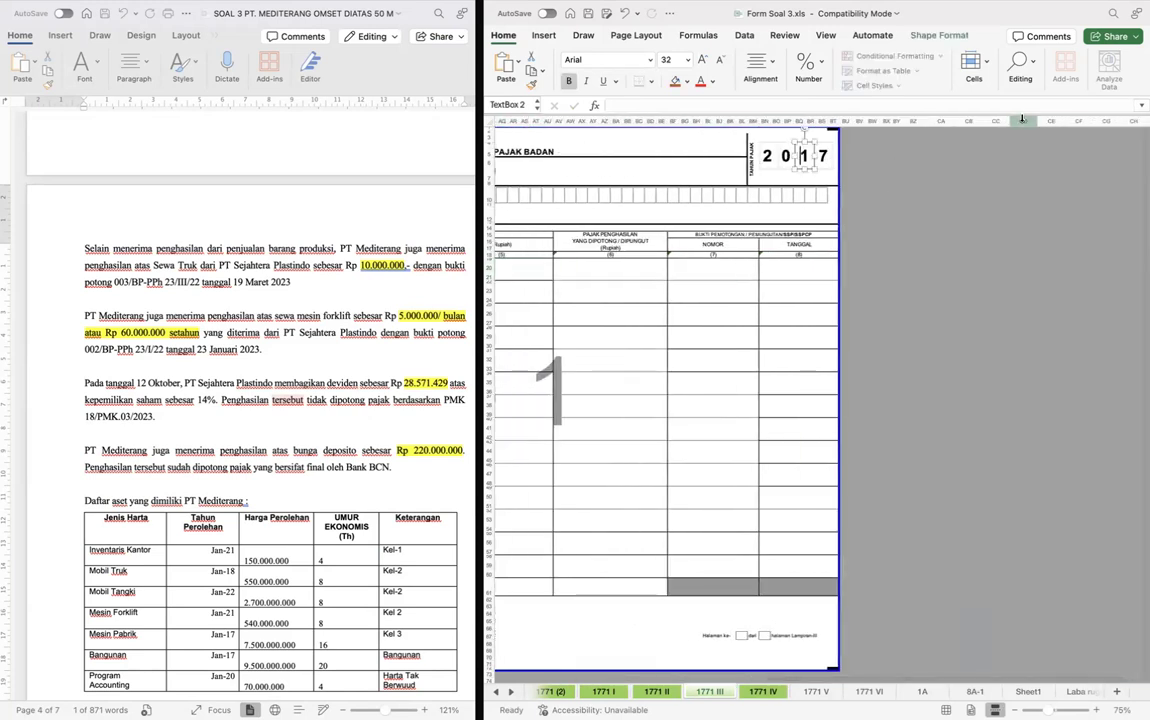
pyautogui.click(935, 149)
pyautogui.click(823, 156)
pyautogui.write('3')
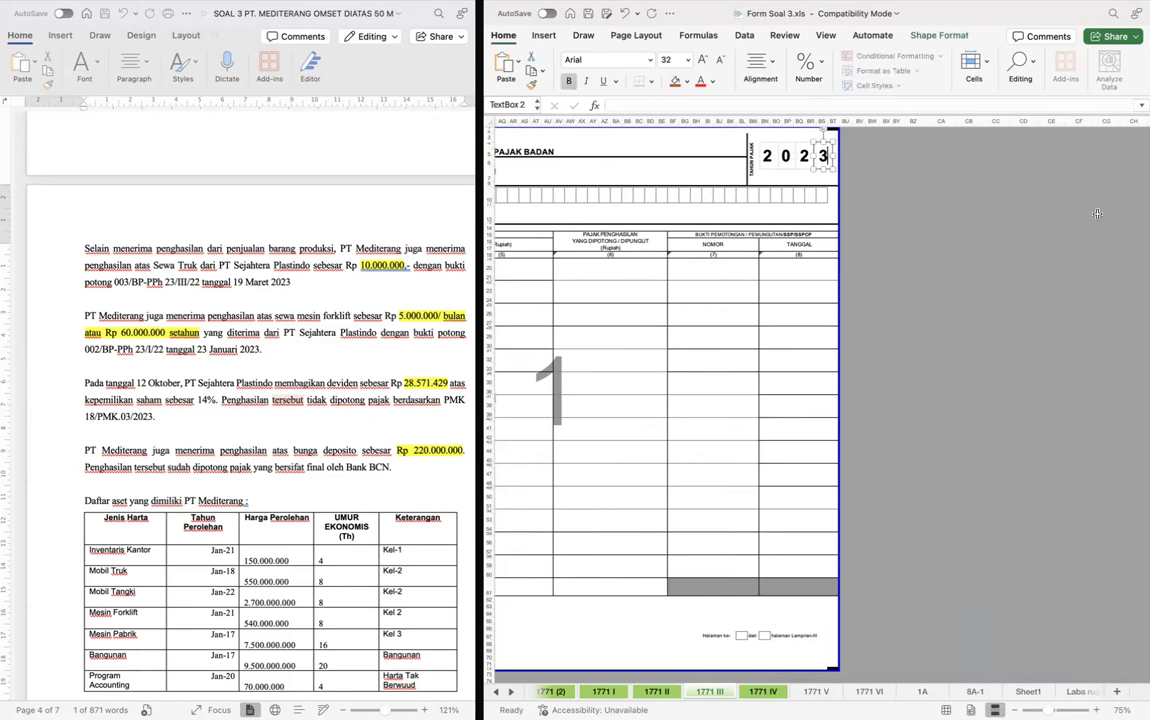
# - Try to copy the NPWP cells from form 1771 IV into the NPWP boxes of form 1771 III
pyautogui.click(814, 290)
pyautogui.hscroll(-15, 972, 298)
pyautogui.hscroll(1, 764, 300)
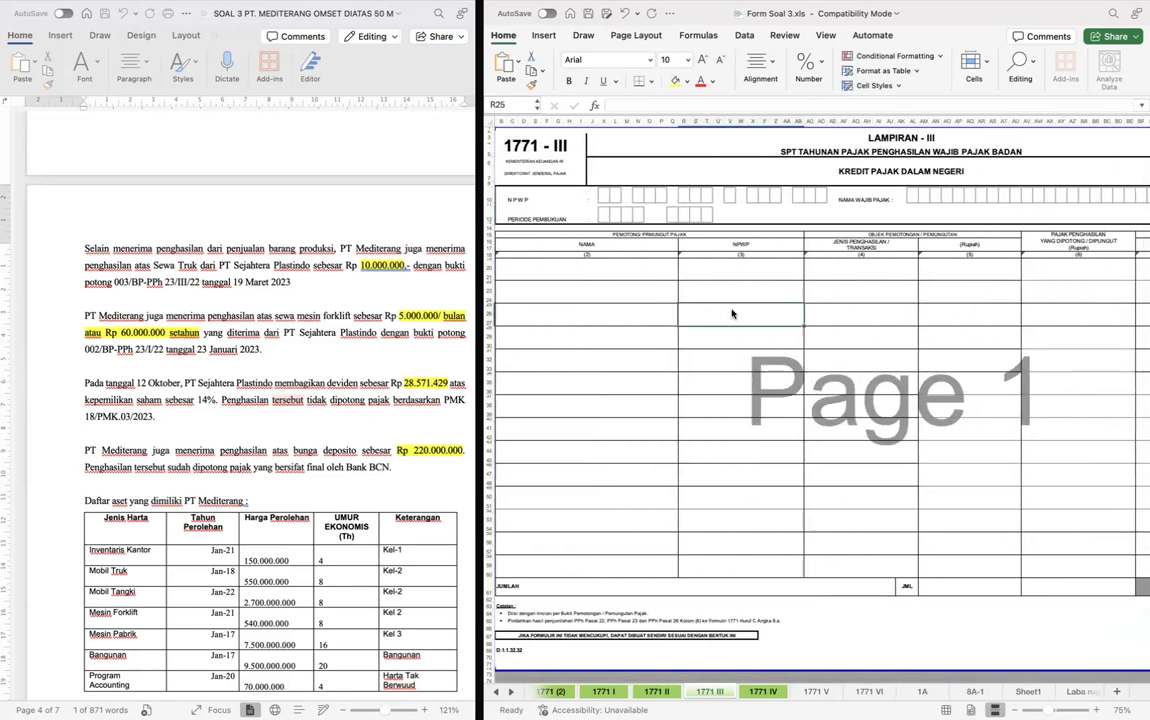
pyautogui.hotkey('ctrl', 'pagedown')
pyautogui.scroll(10, 731, 314)
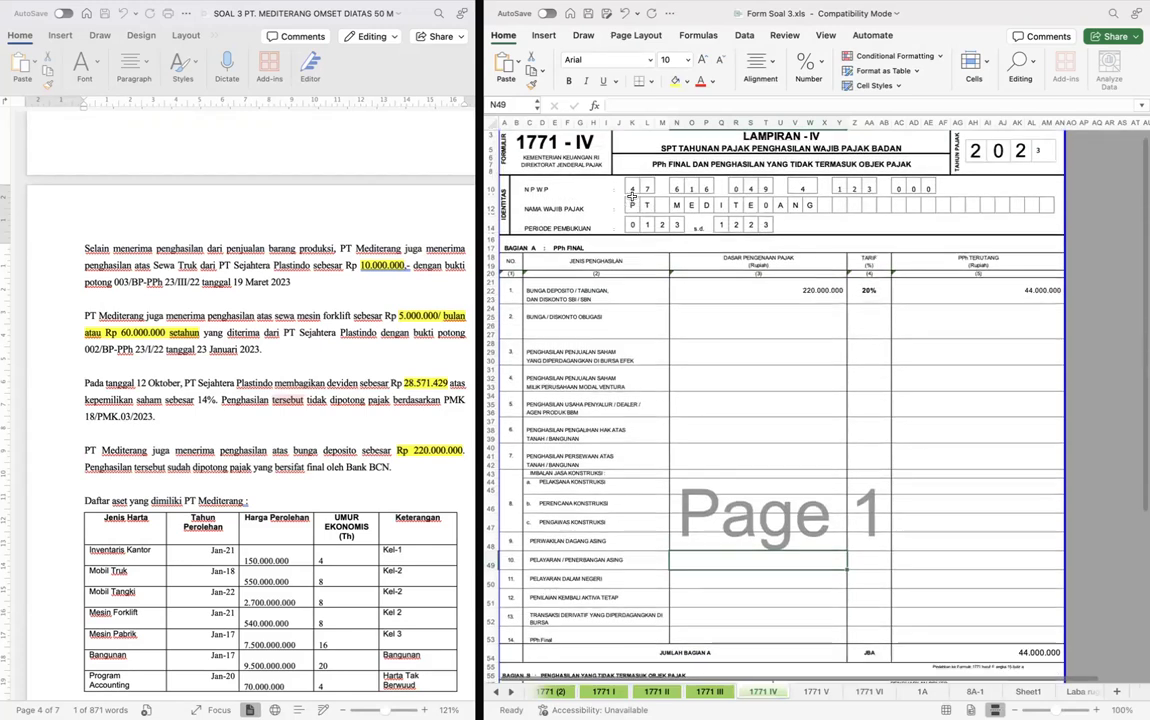
pyautogui.click(669, 183)
pyautogui.click(633, 183)
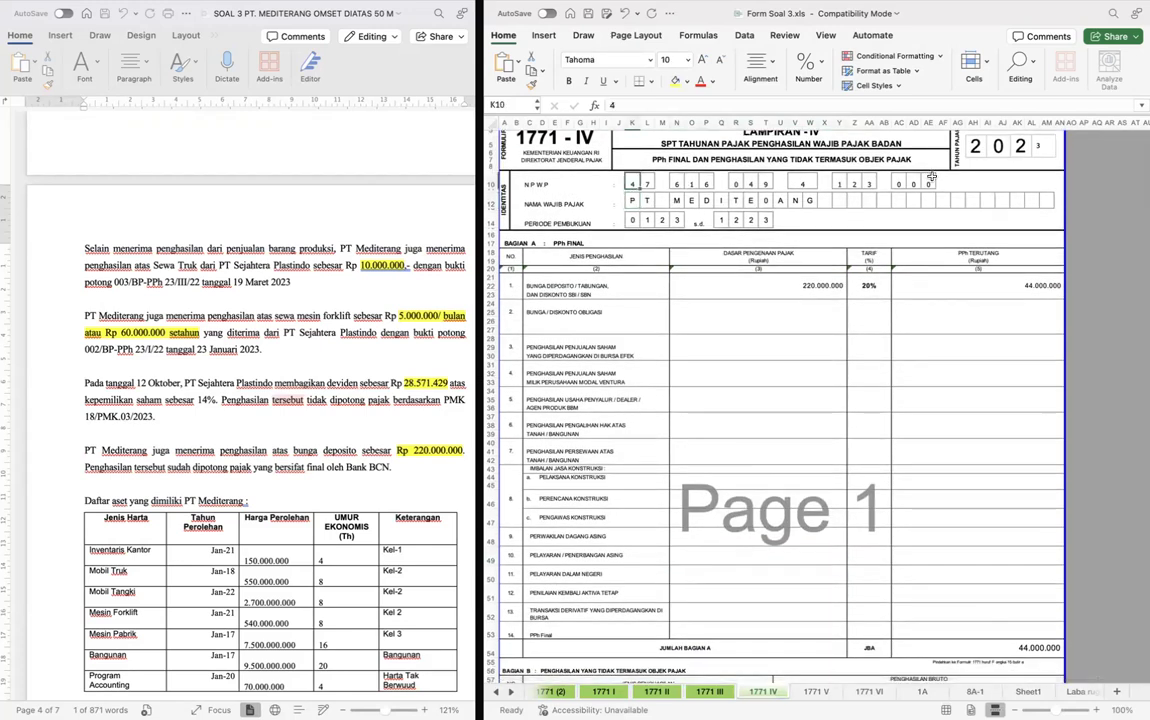
pyautogui.keyDown('shift'); pyautogui.click(930, 183); pyautogui.keyUp('shift')
pyautogui.press('super+c')
pyautogui.hotkey('ctrl', 'pageup')
pyautogui.click(603, 199)
pyautogui.press('super+v')
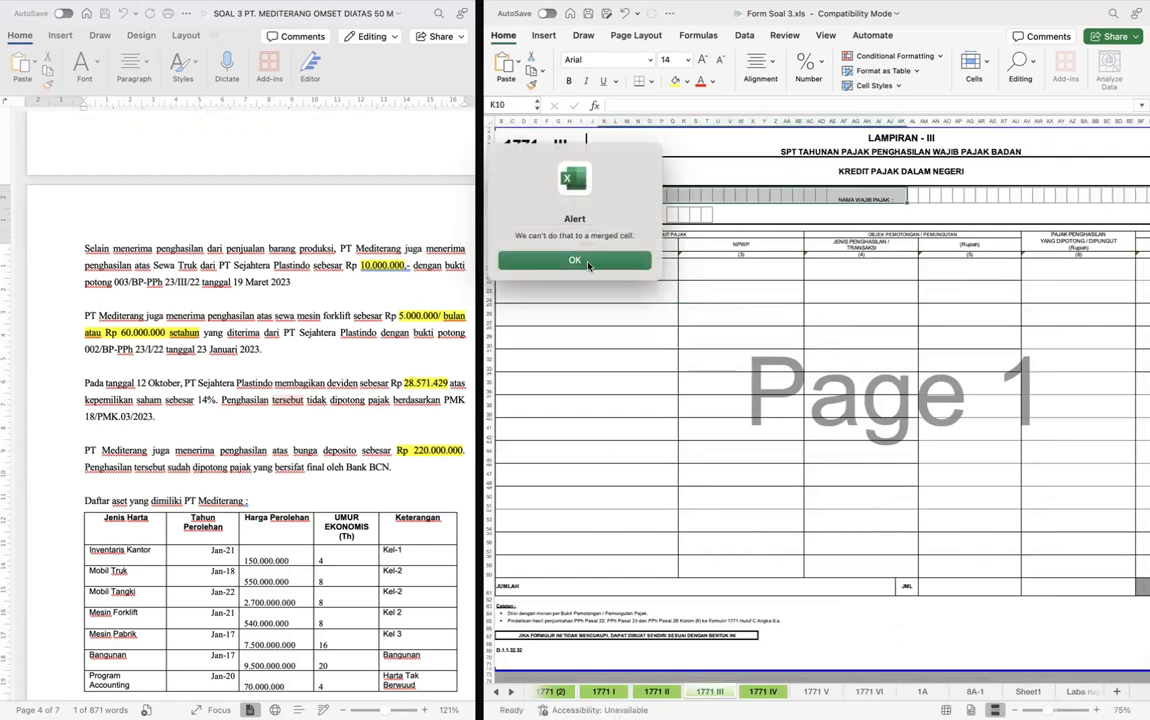
pyautogui.click(588, 262)
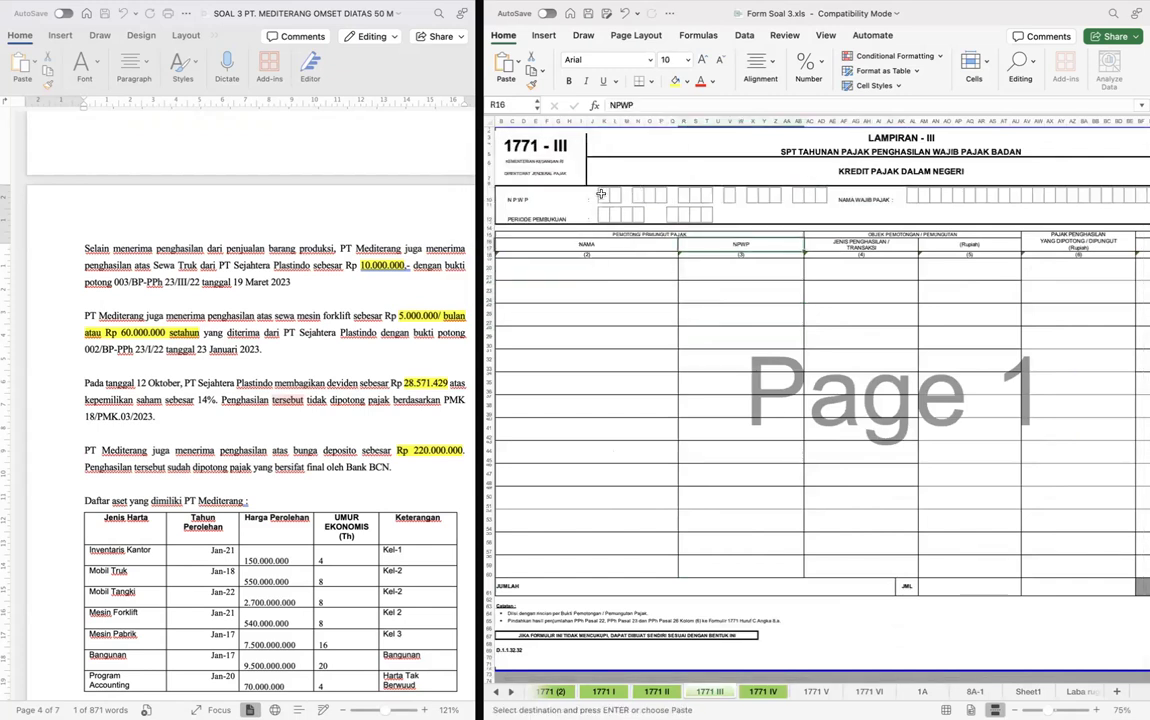
# - Enter the company's NPWP, one digit per box, in the identity section of form 1771 III
pyautogui.scroll(5, 260, 310)
pyautogui.hotkey('ctrl', 'pagedown')
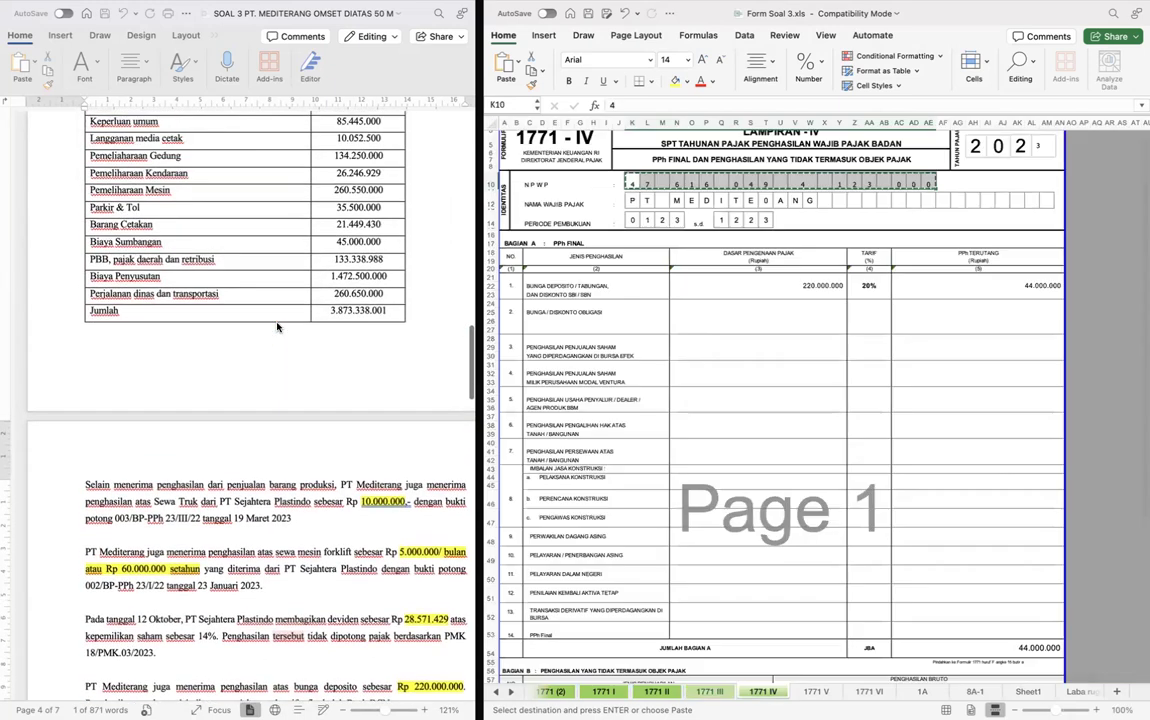
pyautogui.hotkey('ctrl', 'pageup')
pyautogui.press('Tab')
pyautogui.press('Tab')
pyautogui.press('Tab')
pyautogui.press('Tab')
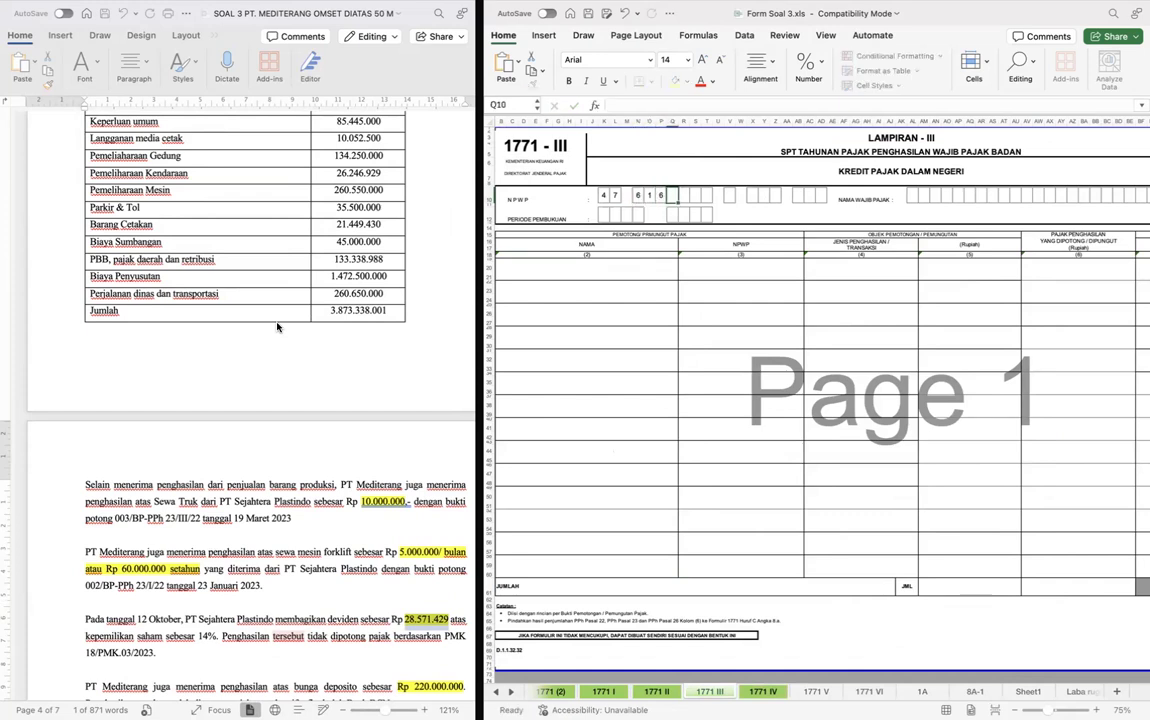
pyautogui.press('Tab')
pyautogui.scroll(10, 159, 390)
pyautogui.scroll(20, 159, 390)
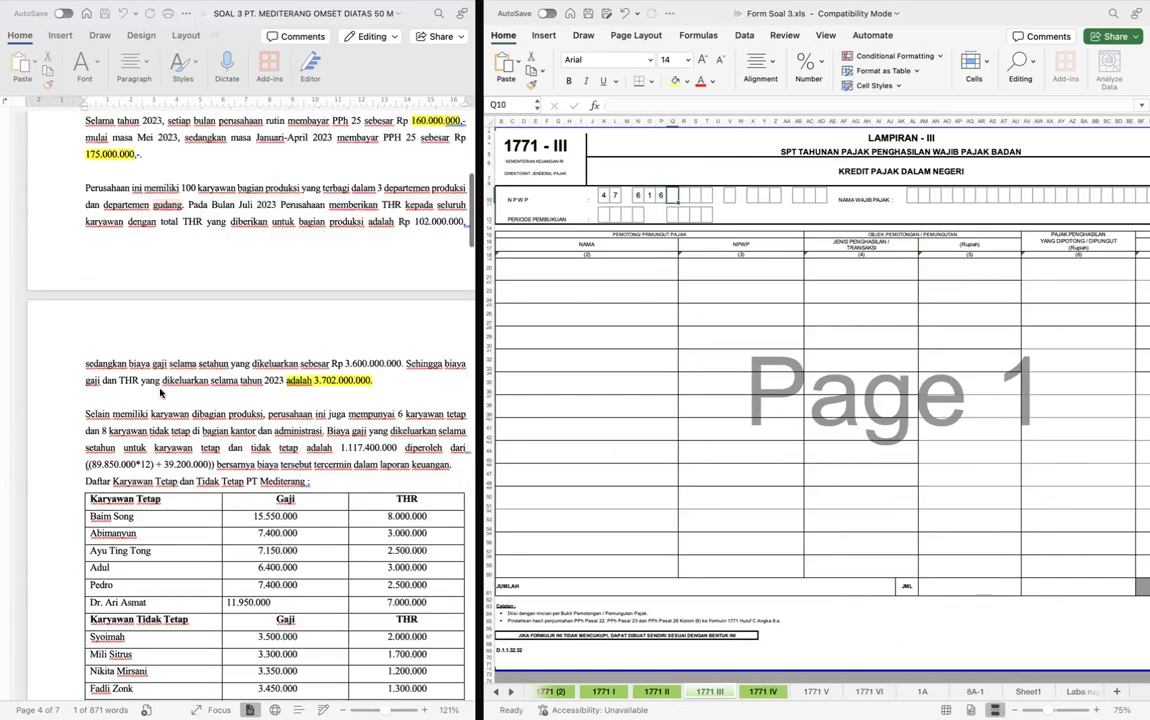
pyautogui.press('Tab')
pyautogui.press('Tab')
pyautogui.press('Tab')
pyautogui.press('Tab')
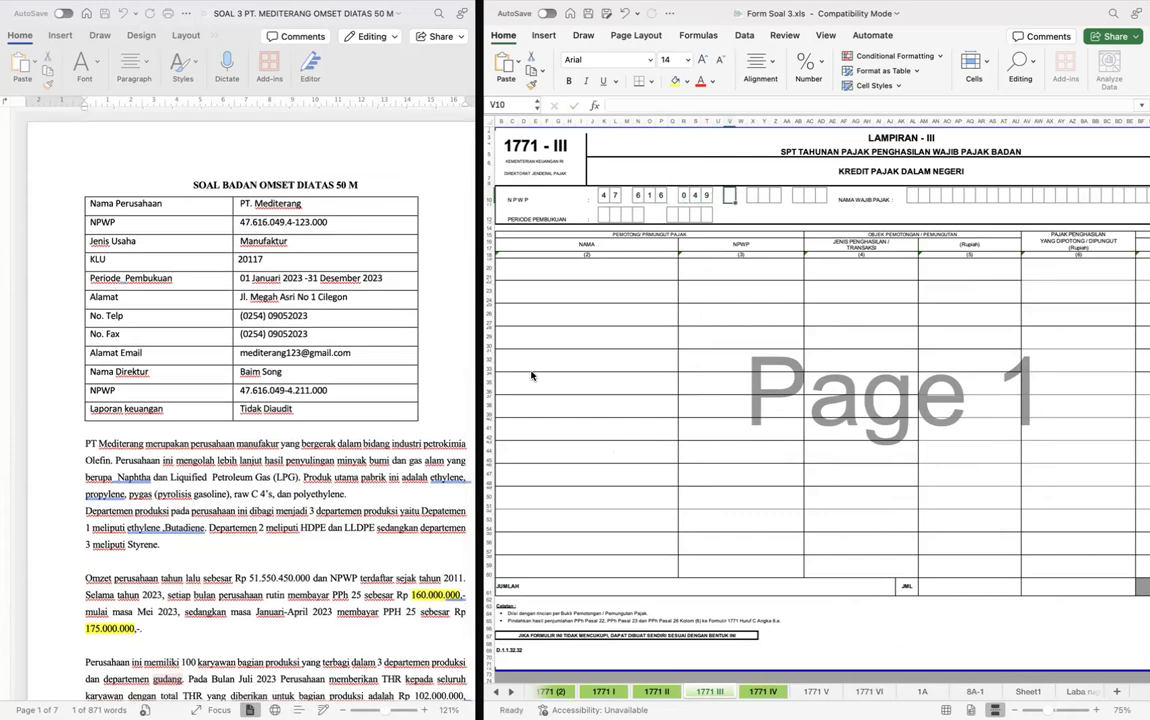
pyautogui.press('Tab')
pyautogui.press('Tab')
pyautogui.press('Tab')
pyautogui.press('Tab')
pyautogui.press('Tab')
pyautogui.press('Tab')
# - Fill the Nama Wajib Pajak boxes on form 1771 III with PT MEDITERANG, one letter per box
pyautogui.press('Tab')
pyautogui.press('Tab')
pyautogui.write('P')
pyautogui.press('Tab')
pyautogui.write('T')
pyautogui.press('Tab')
pyautogui.write('M')
pyautogui.press('Tab')
pyautogui.write('E')
pyautogui.press('Tab')
pyautogui.write('D\tI\tT\tE')
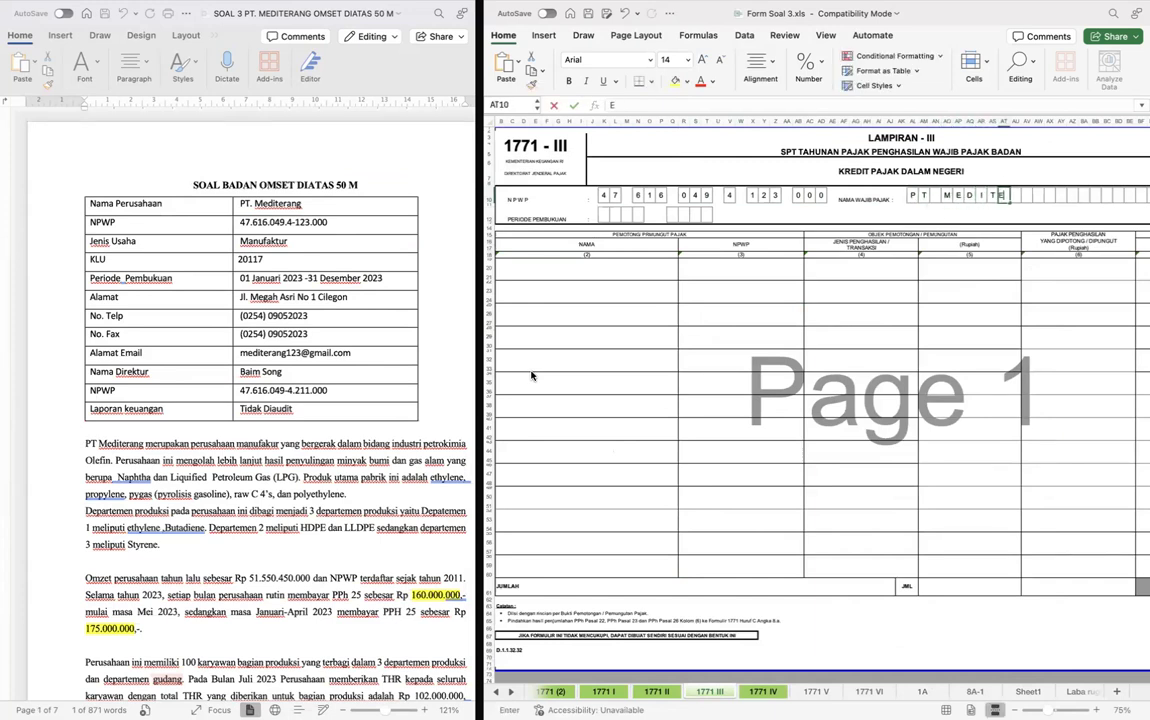
pyautogui.write('\tR\tA\tN\tG')
pyautogui.press('Return')
pyautogui.press('Left')
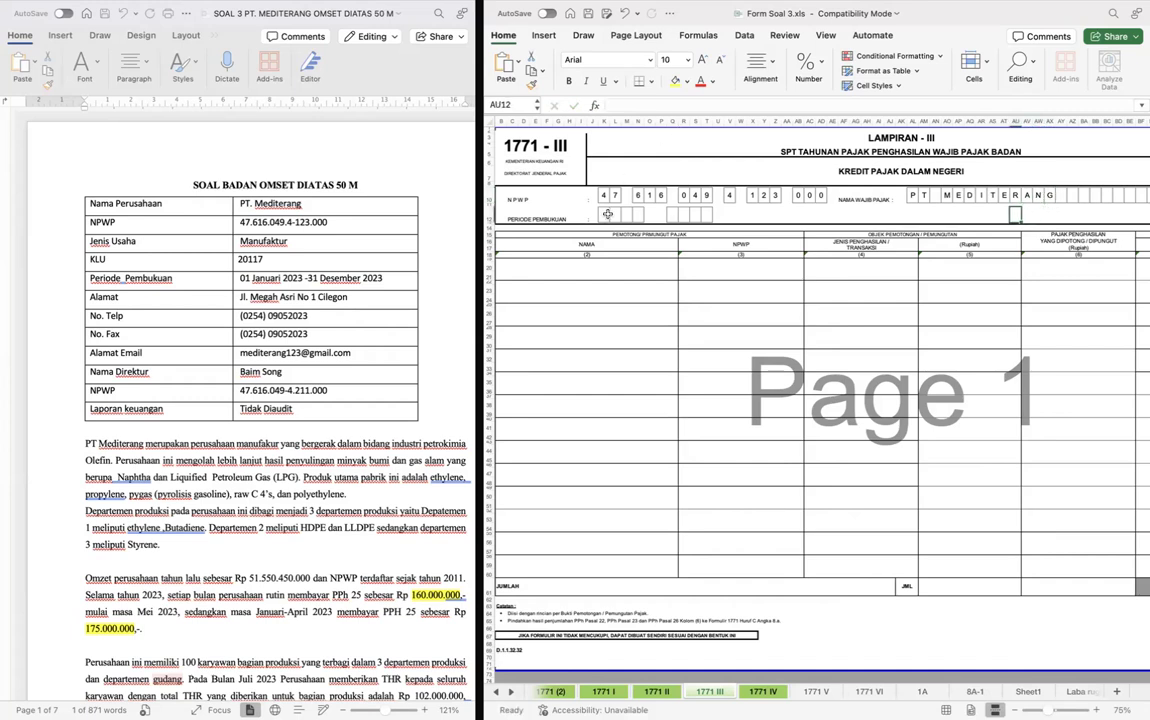
# - Set the Periode Pembukuan on form 1771 III to 0123 through 1223
pyautogui.click(607, 214)
pyautogui.write('0\t1')
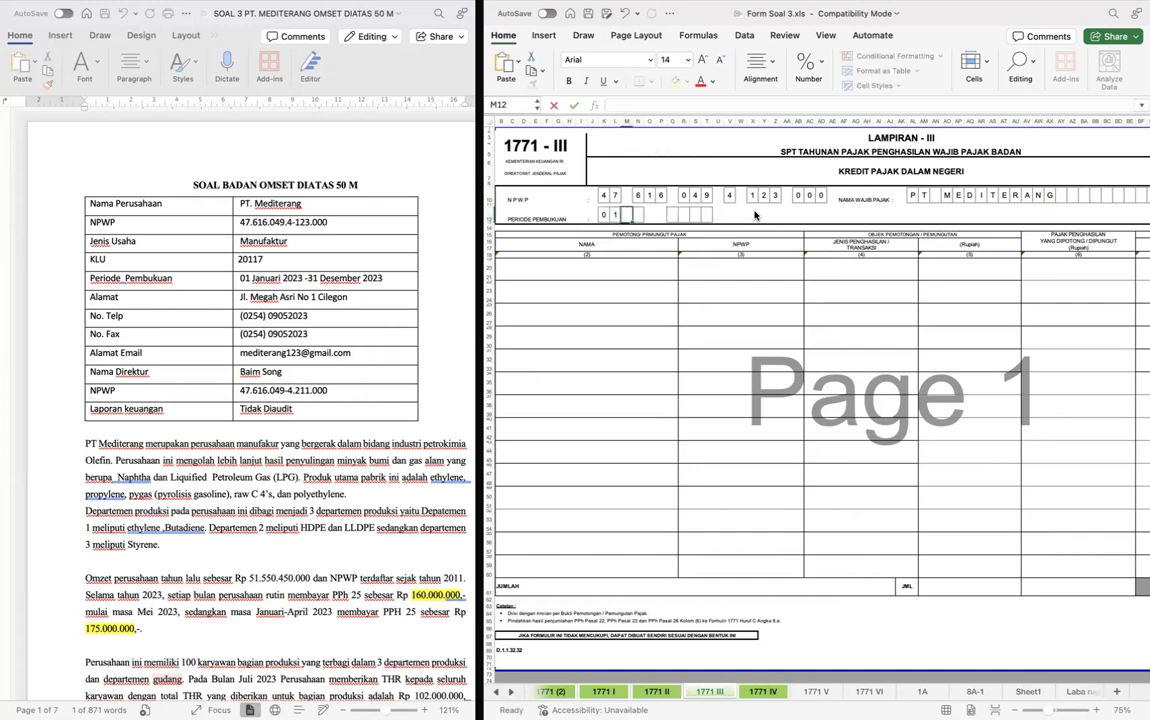
pyautogui.write('2')
pyautogui.press('Tab')
pyautogui.write('3')
pyautogui.press('Tab')
pyautogui.press('Tab')
pyautogui.press('Tab')
pyautogui.write('1')
pyautogui.press('Tab')
pyautogui.write('2')
pyautogui.press('Tab')
pyautogui.write('2')
pyautogui.press('Tab')
pyautogui.write('3')
pyautogui.press('Tab')
pyautogui.press('Down')
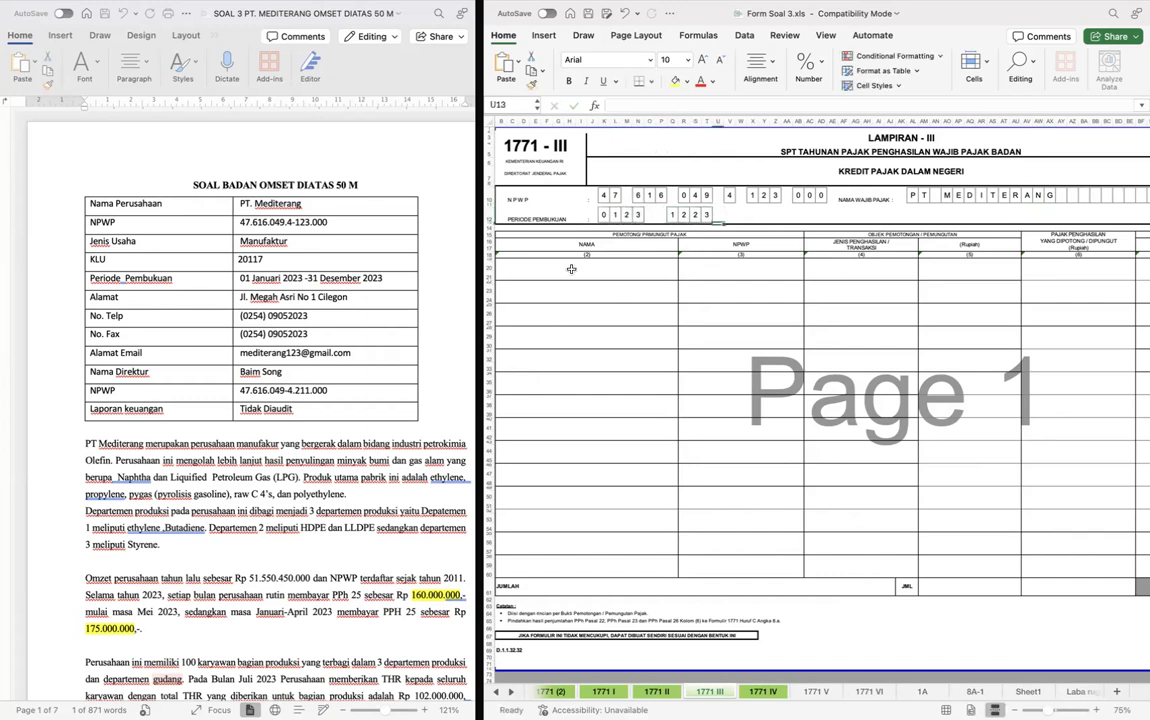
# - Read the case document's paragraphs on truck rental, forklift rental, dividend and deposit income for the withholding details
pyautogui.hscroll(-2, 571, 269)
pyautogui.click(715, 333)
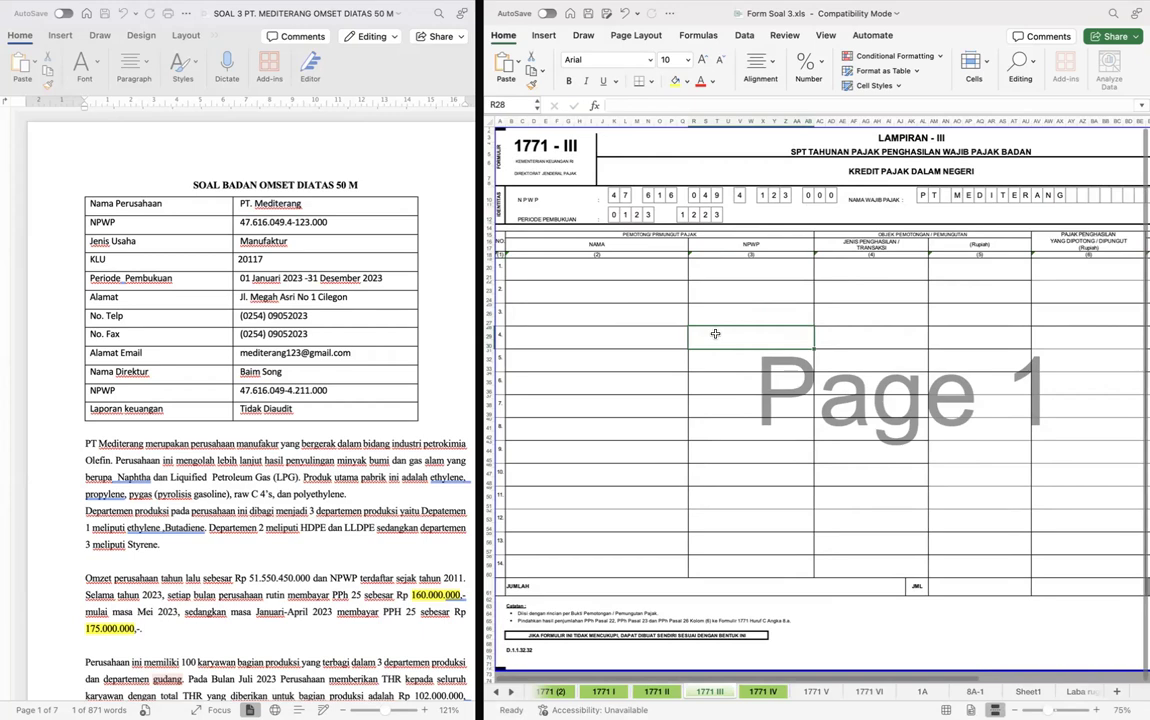
pyautogui.scroll(-20, 363, 431)
pyautogui.scroll(-15, 360, 400)
pyautogui.scroll(7, 345, 370)
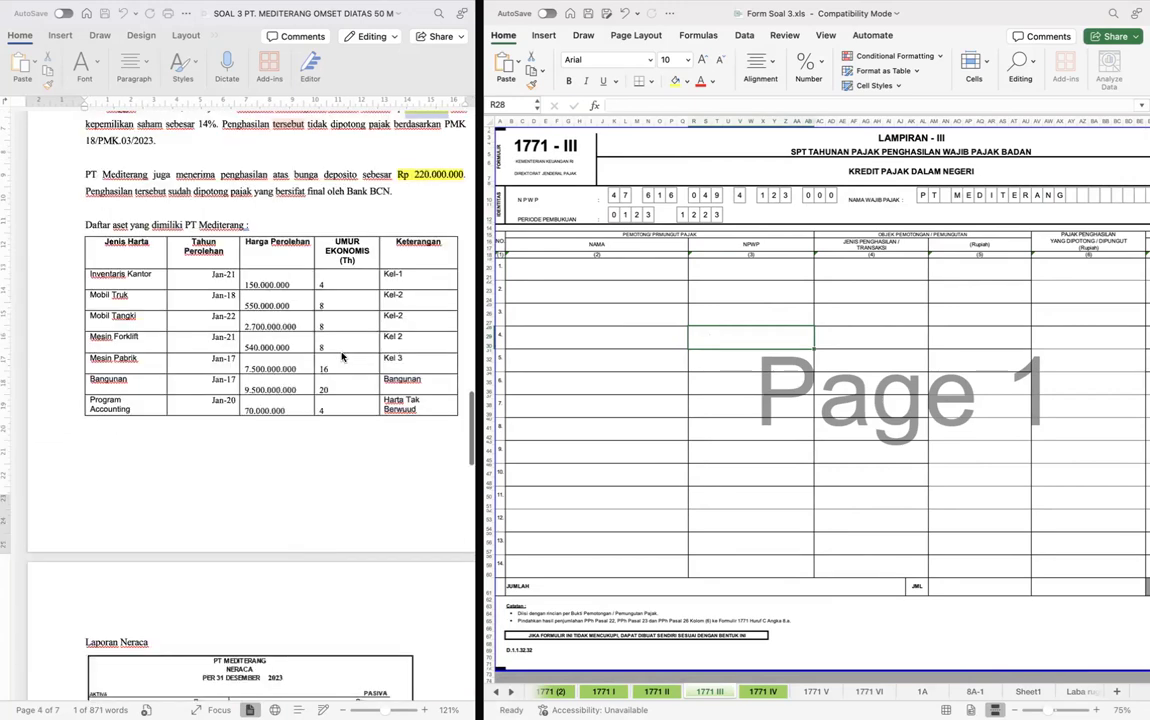
pyautogui.scroll(-10, 342, 356)
pyautogui.scroll(10, 343, 357)
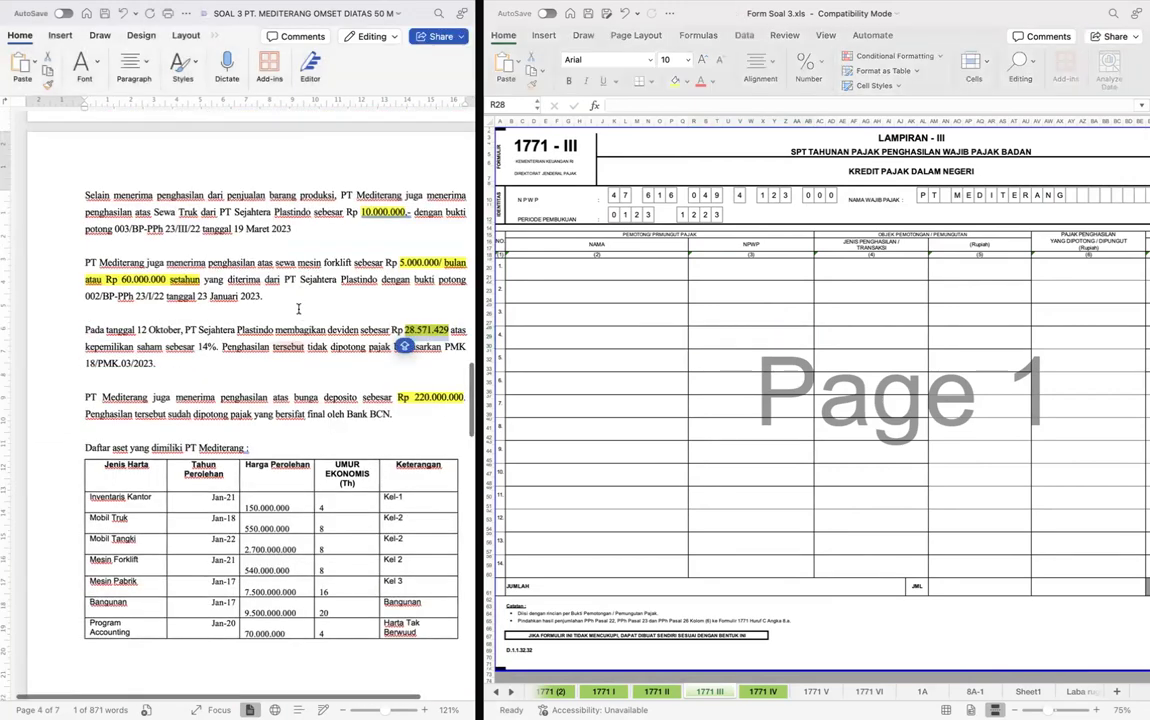
pyautogui.scroll(2, 298, 309)
pyautogui.scroll(-4, 297, 310)
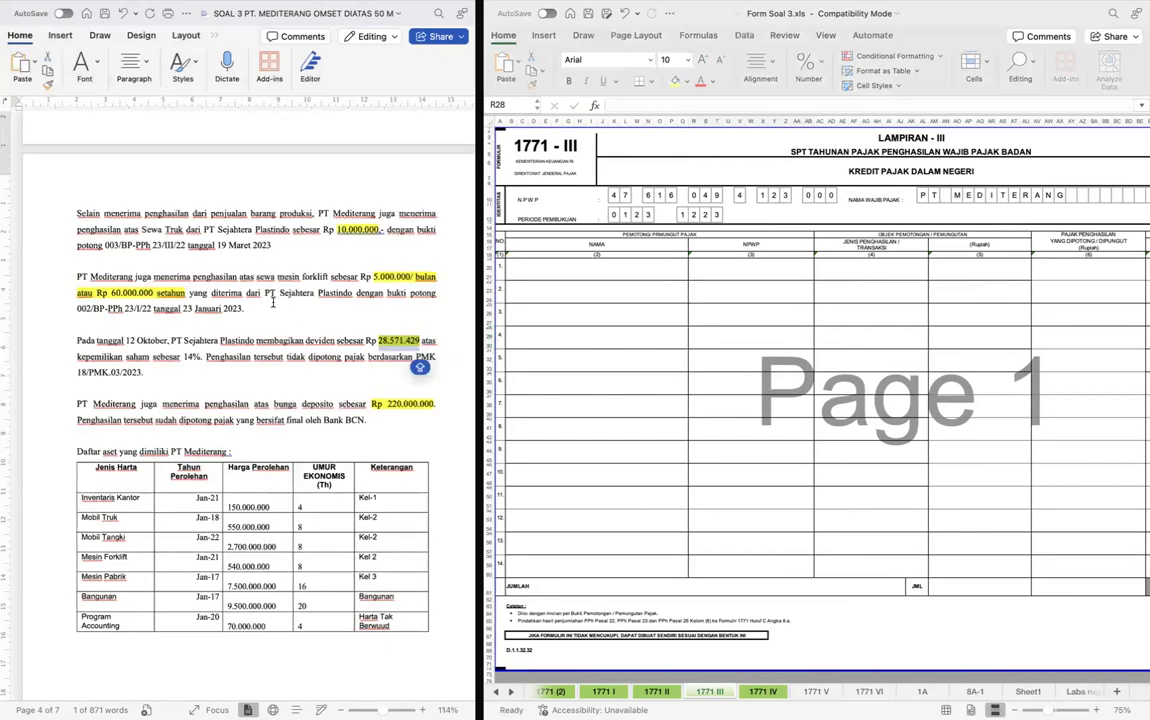
pyautogui.scroll(8, 362, 308)
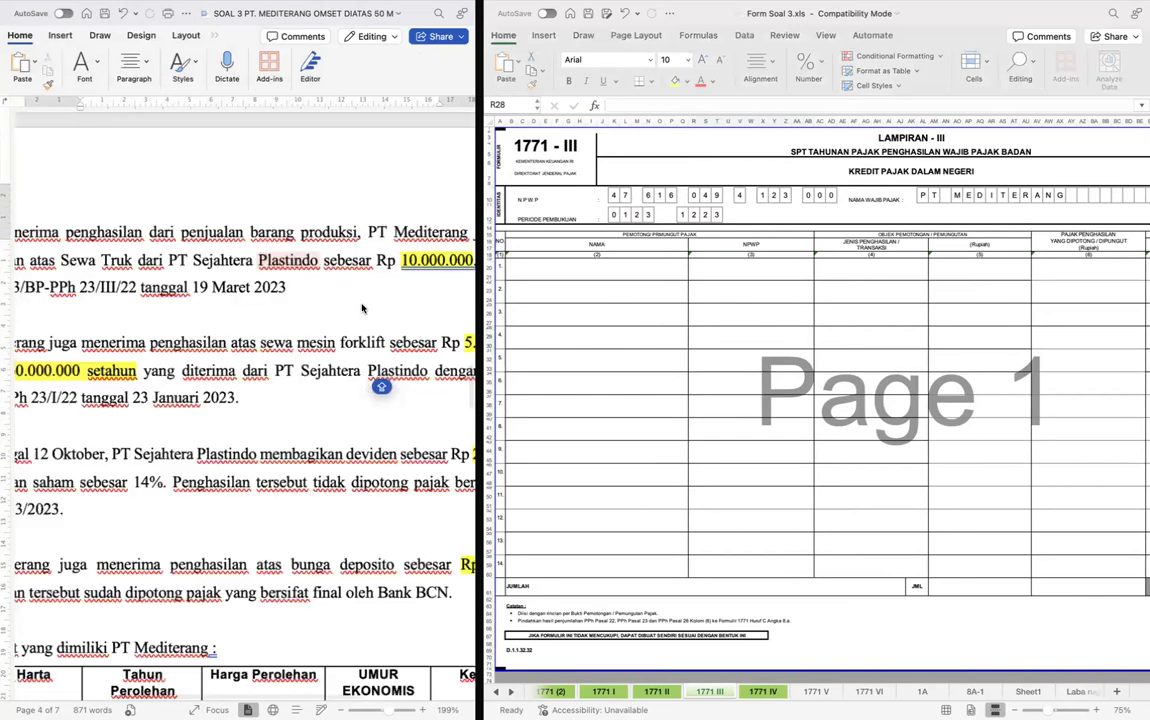
pyautogui.scroll(-6, 360, 305)
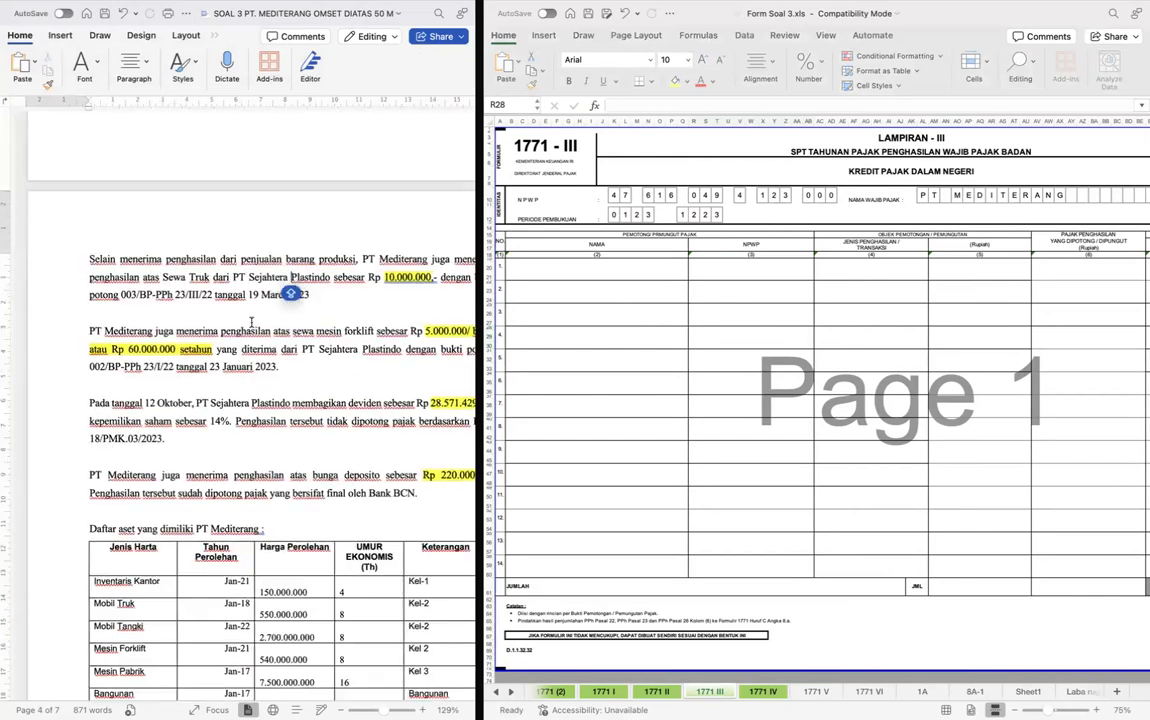
pyautogui.hscroll(1, 251, 322)
pyautogui.hscroll(1, 262, 292)
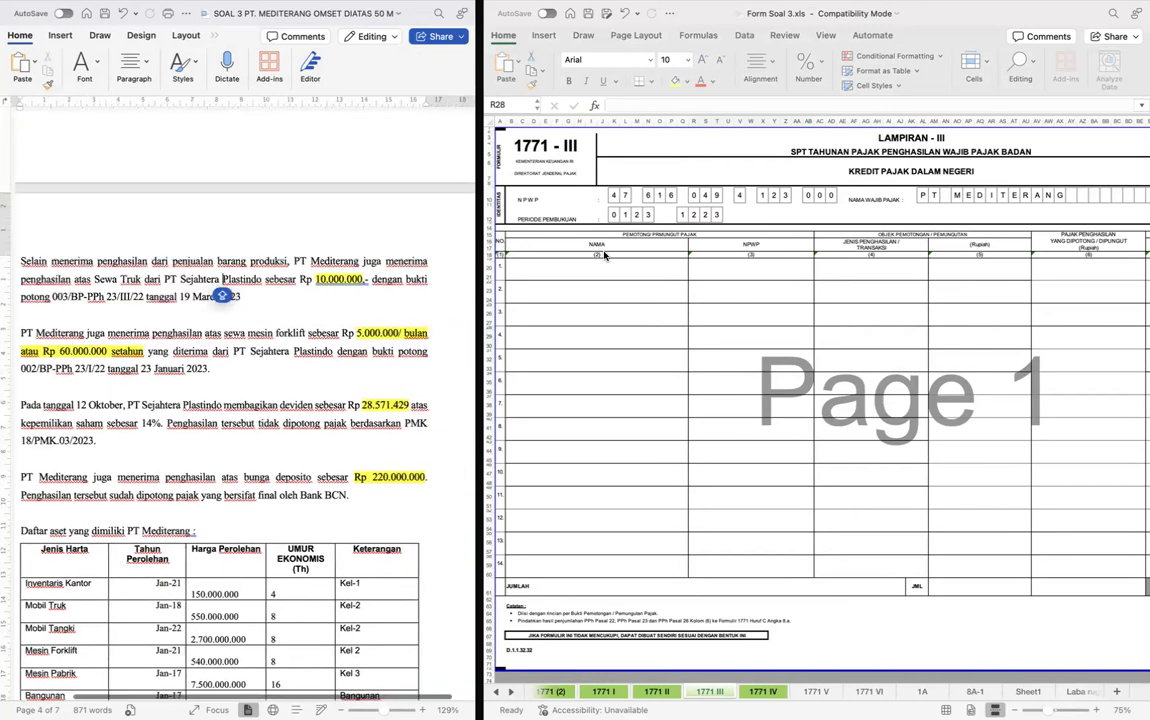
# - Enter PT SEJAHTERA PLASTINDO as the withholder's name in row 1 of form 1771 III
pyautogui.click(575, 262)
pyautogui.write('PT SEJAHTER')
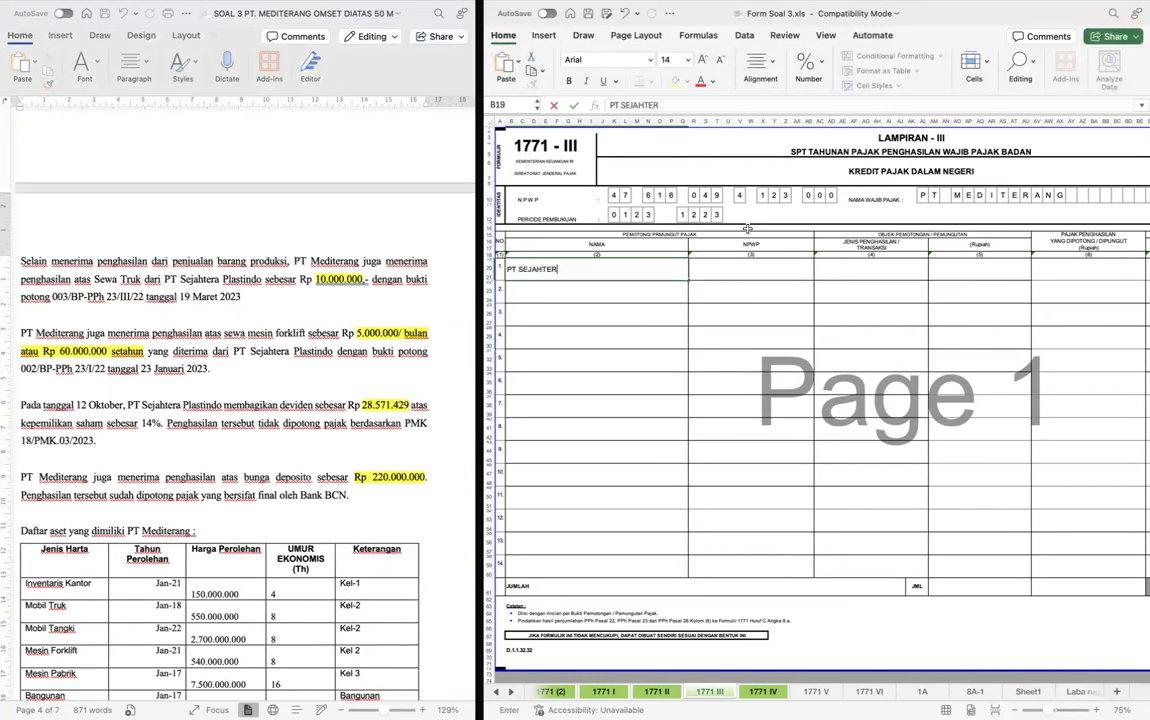
pyautogui.write('DO')
pyautogui.press('Return')
# - Copy the withholder name from row 1 into row 2 of the Nama column
pyautogui.hscroll(-2, 370, 350)
pyautogui.hscroll(-1, 323, 327)
pyautogui.hscroll(1, 323, 327)
pyautogui.scroll(-1, 240, 335)
pyautogui.hscroll(1, 240, 335)
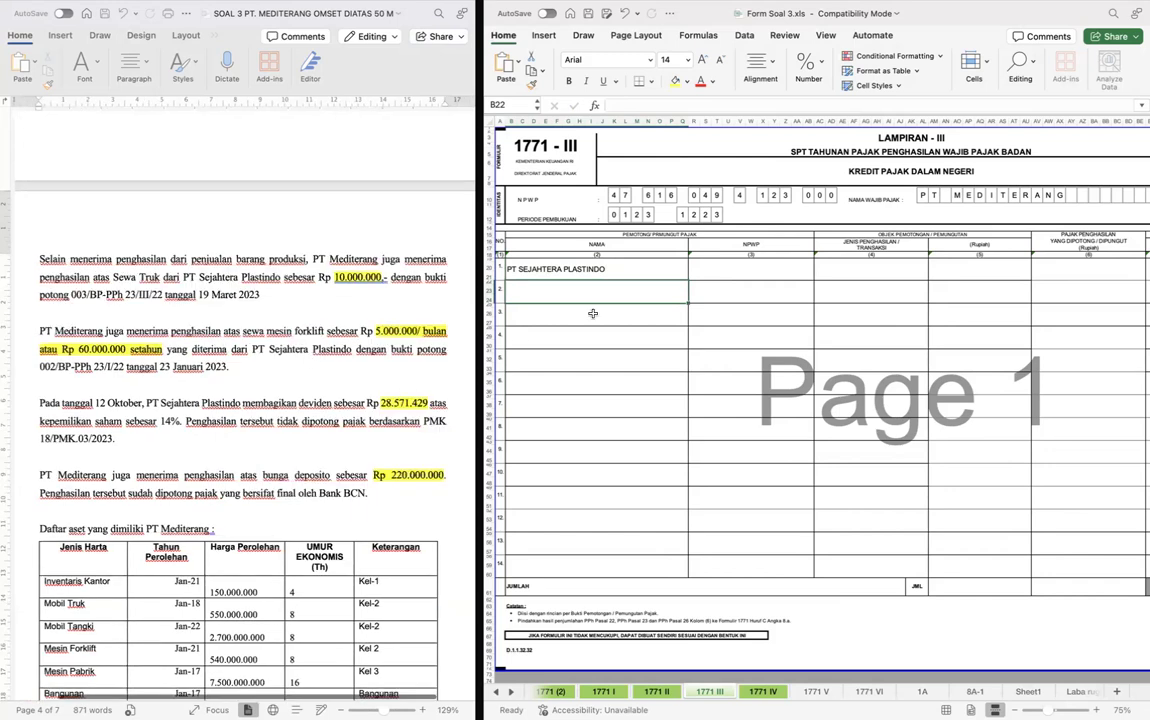
pyautogui.press('cmd+c')
pyautogui.hotkey('ctrl', 'Right')
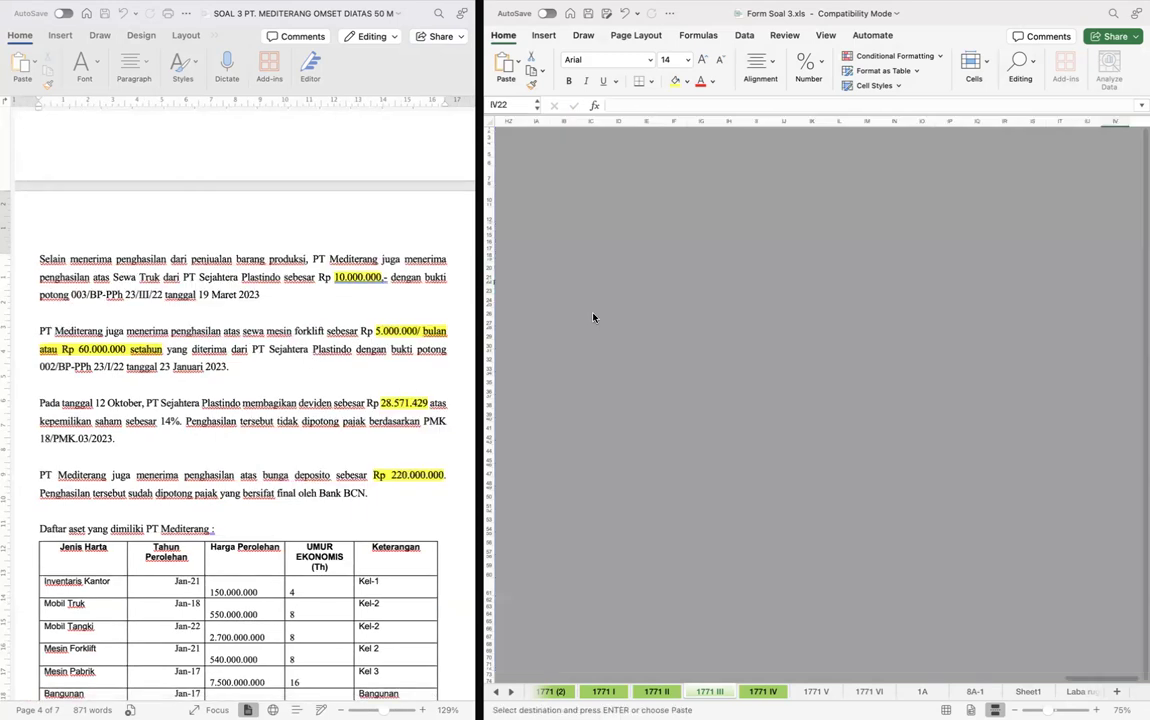
pyautogui.hotkey('ctrl', 'Left')
# - Look through the case document for PT Sejahtera Plastindo's NPWP, including a text search for Sejahtera
pyautogui.click(721, 273)
pyautogui.click(240, 300)
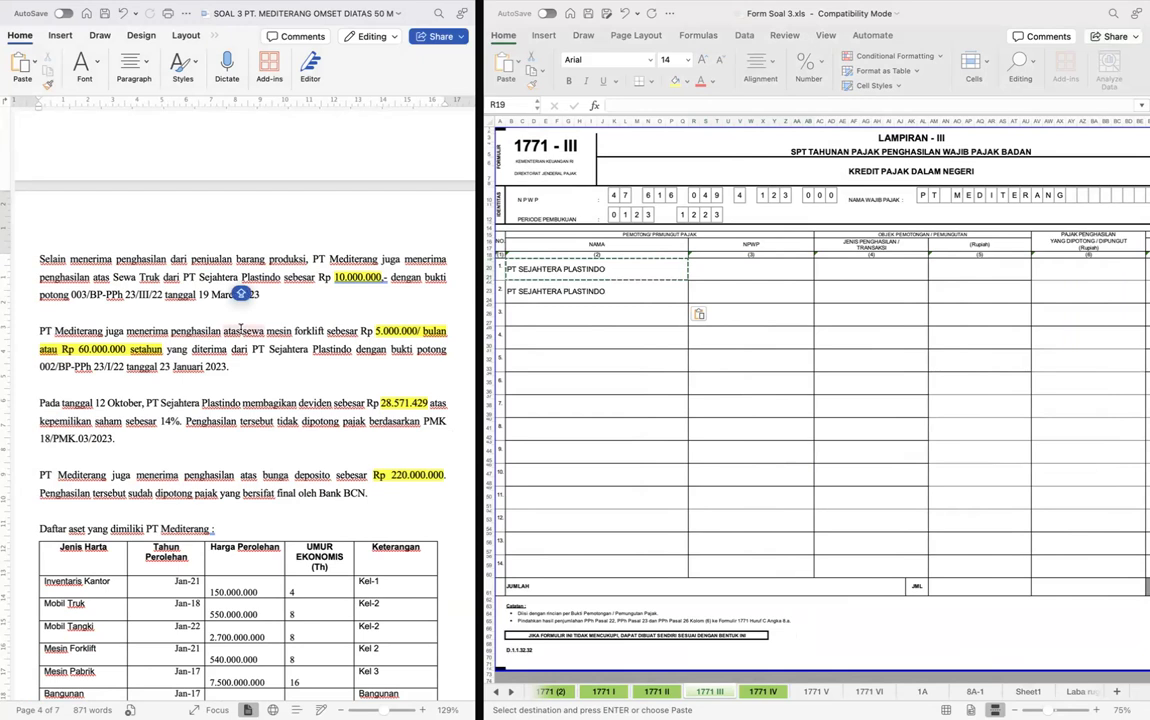
pyautogui.scroll(1, 240, 330)
pyautogui.scroll(1, 242, 330)
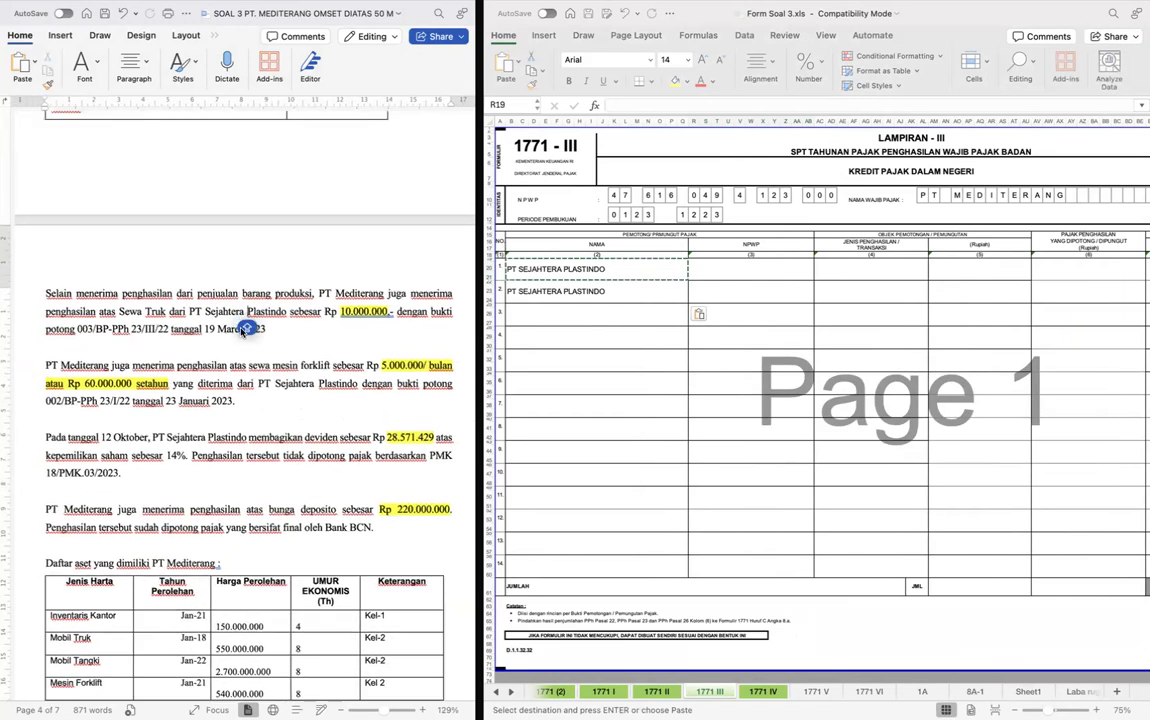
pyautogui.scroll(5, 276, 273)
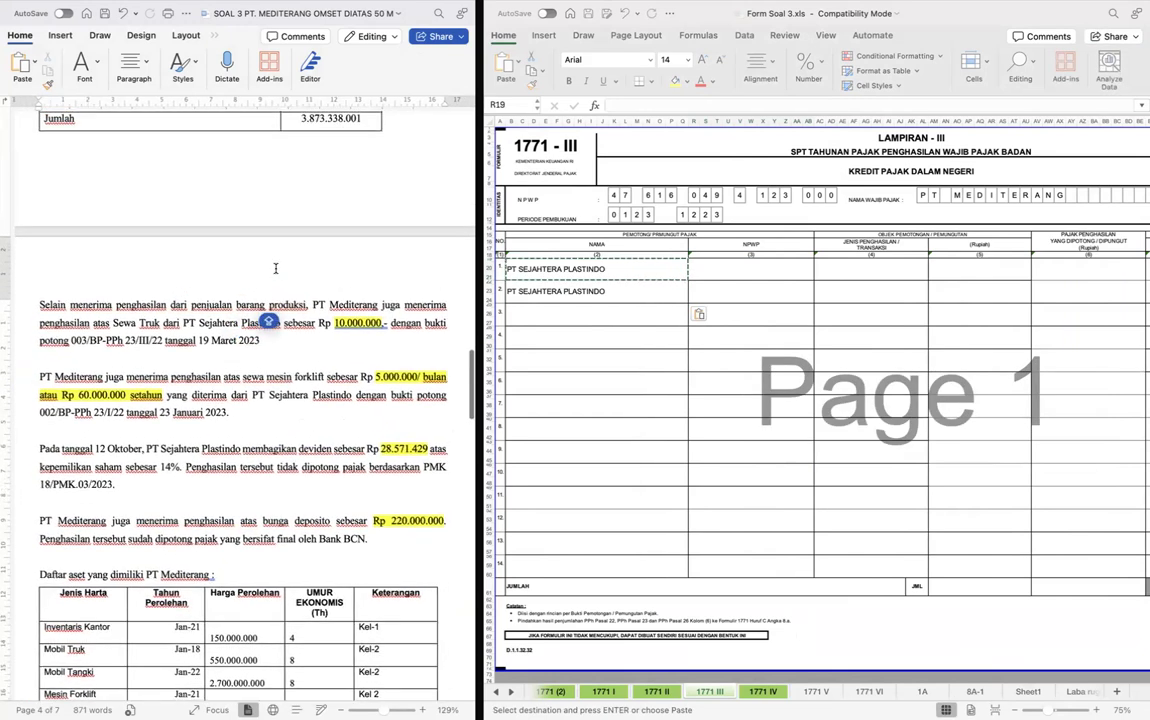
pyautogui.scroll(20, 276, 268)
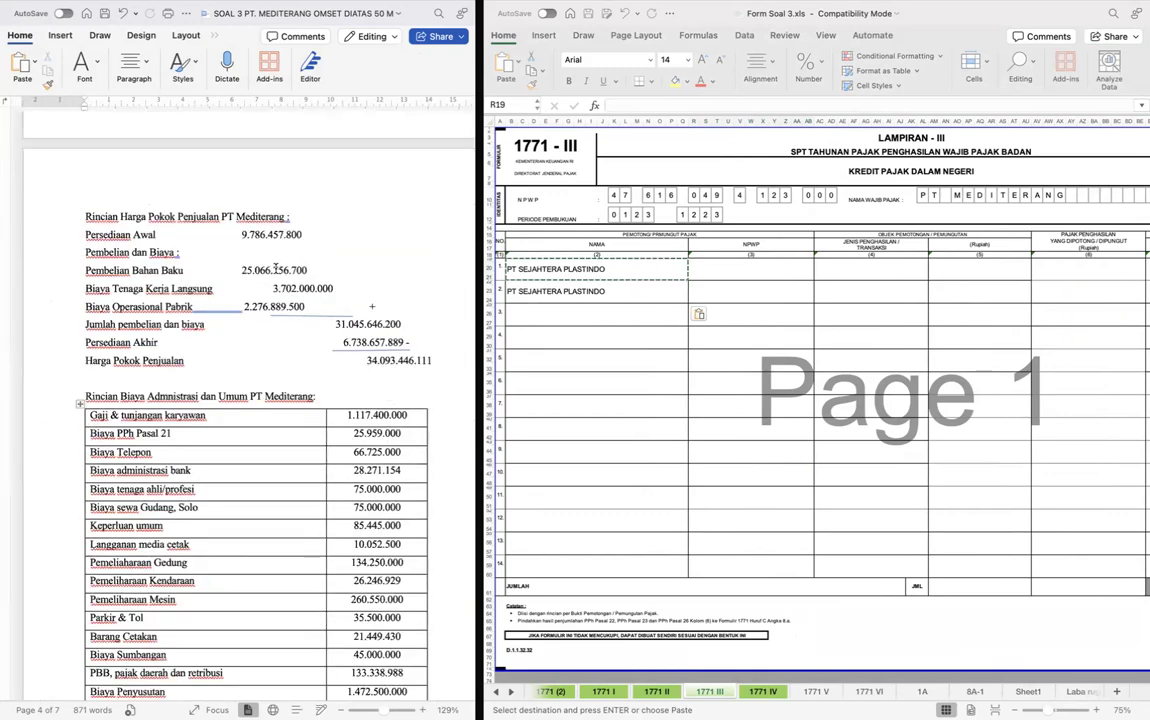
pyautogui.scroll(10, 276, 268)
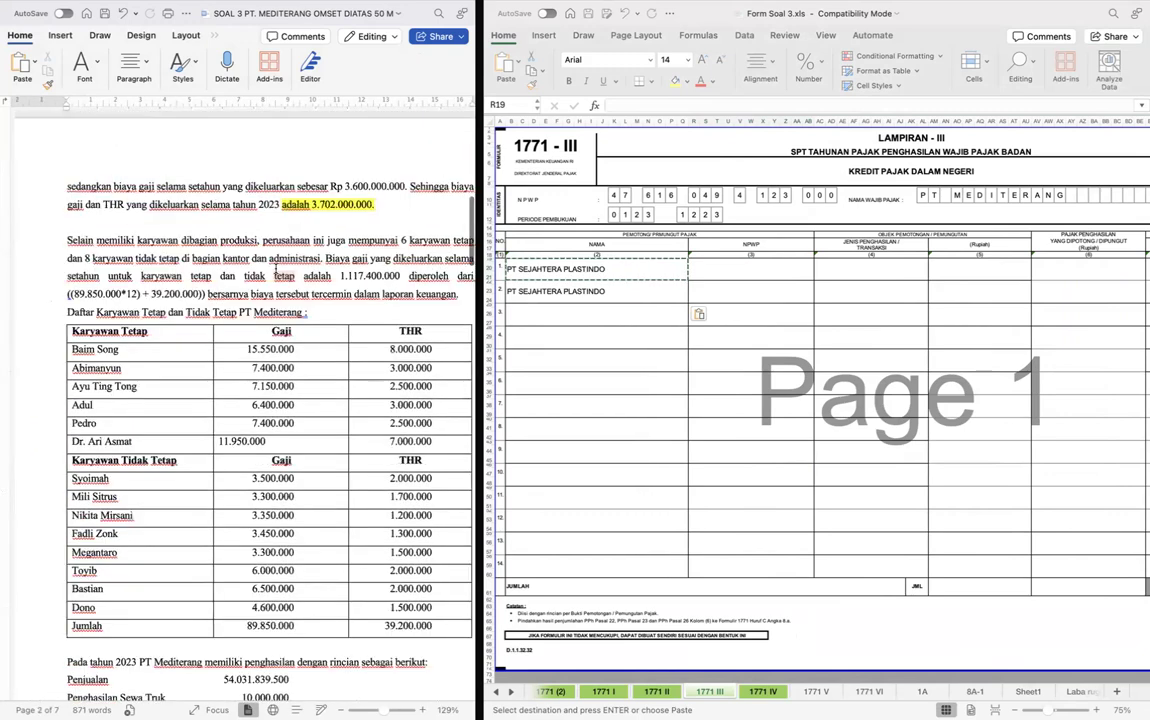
pyautogui.scroll(15, 276, 268)
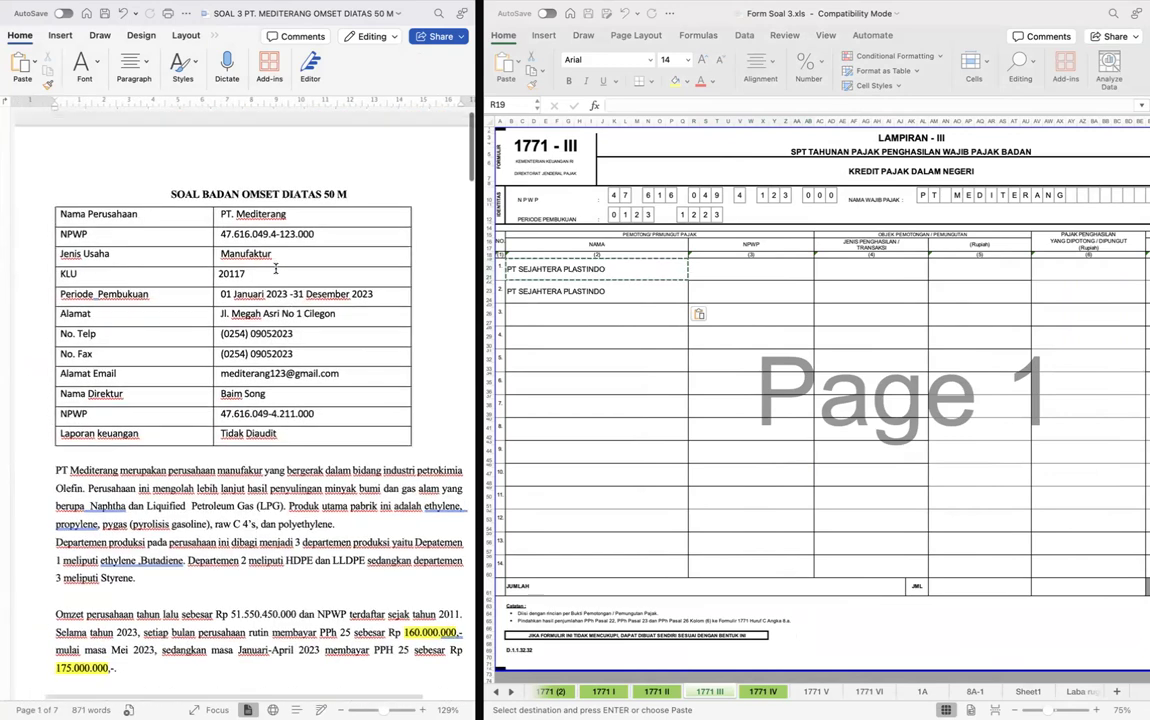
pyautogui.scroll(-20, 276, 268)
pyautogui.scroll(-20, 276, 268)
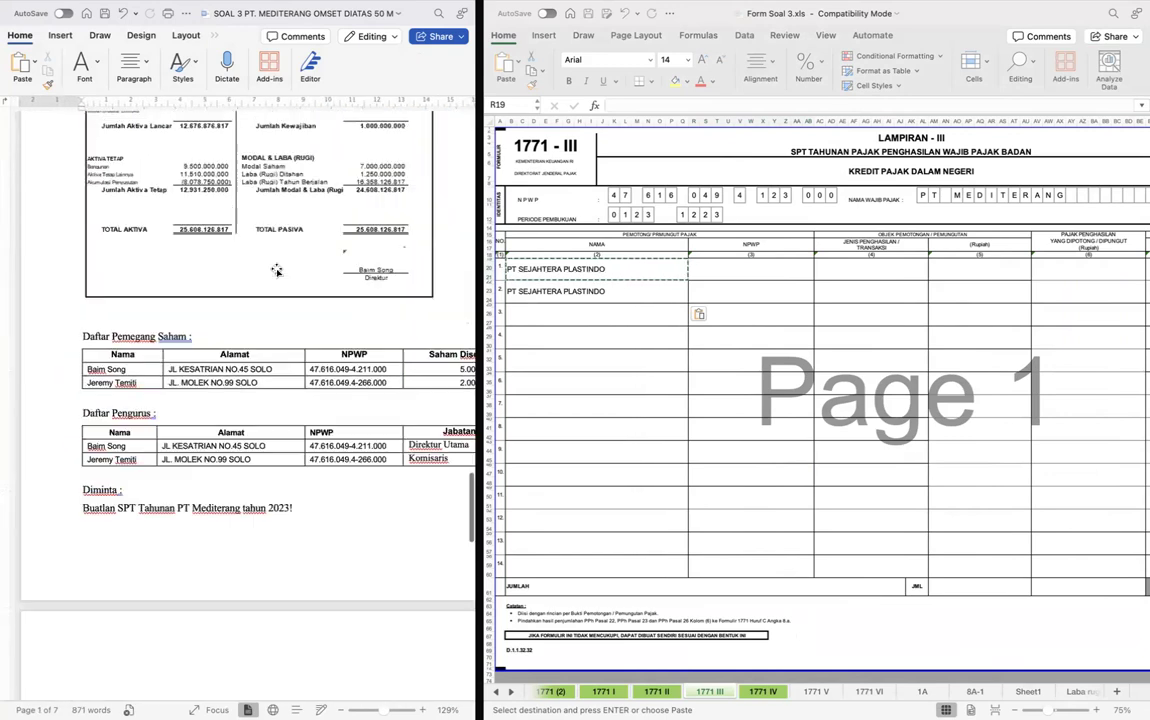
pyautogui.scroll(15, 276, 268)
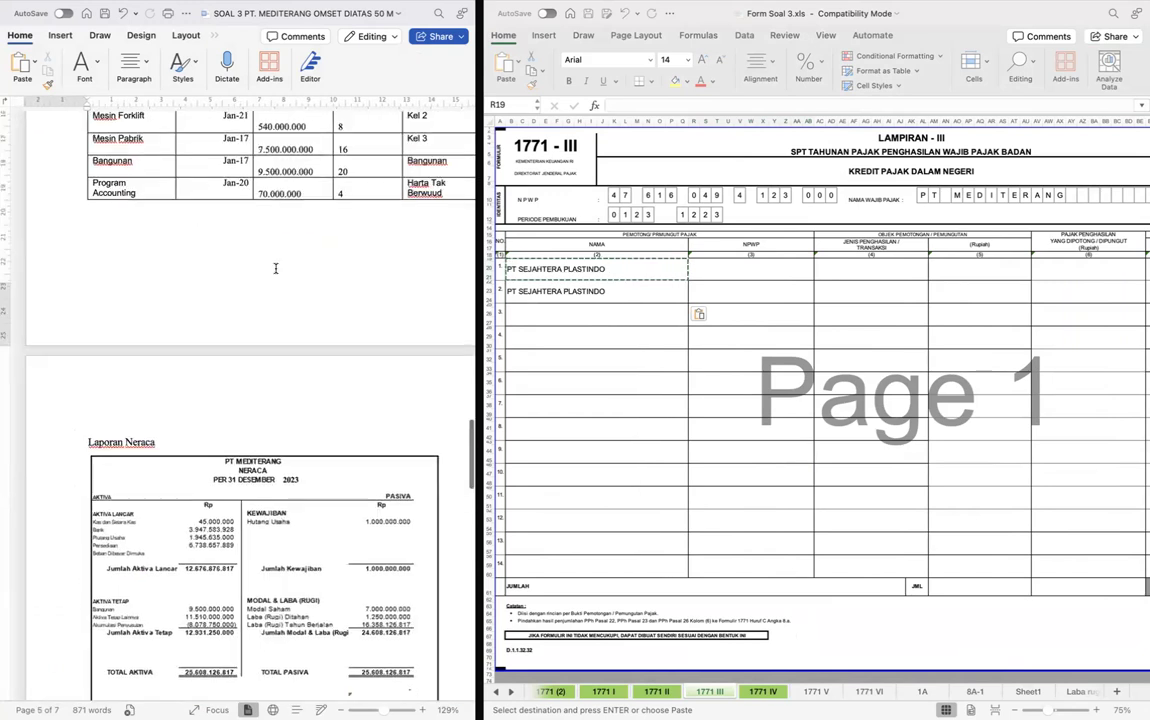
pyautogui.scroll(-5, 276, 268)
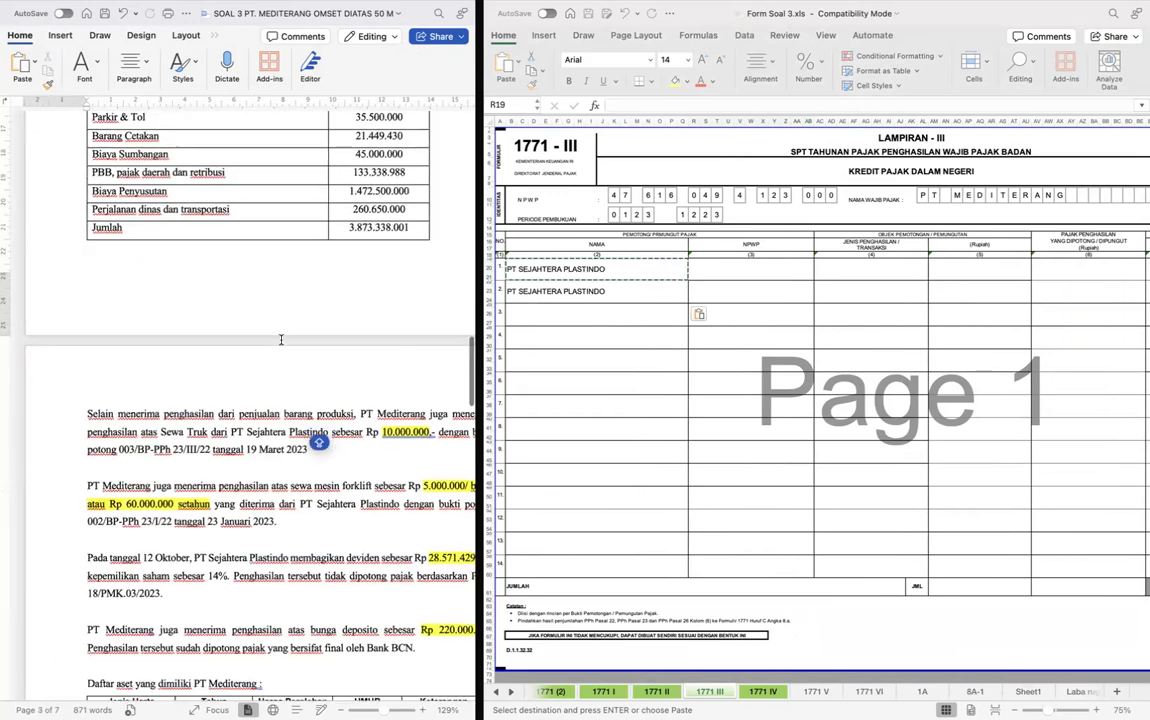
pyautogui.hscroll(2, 281, 340)
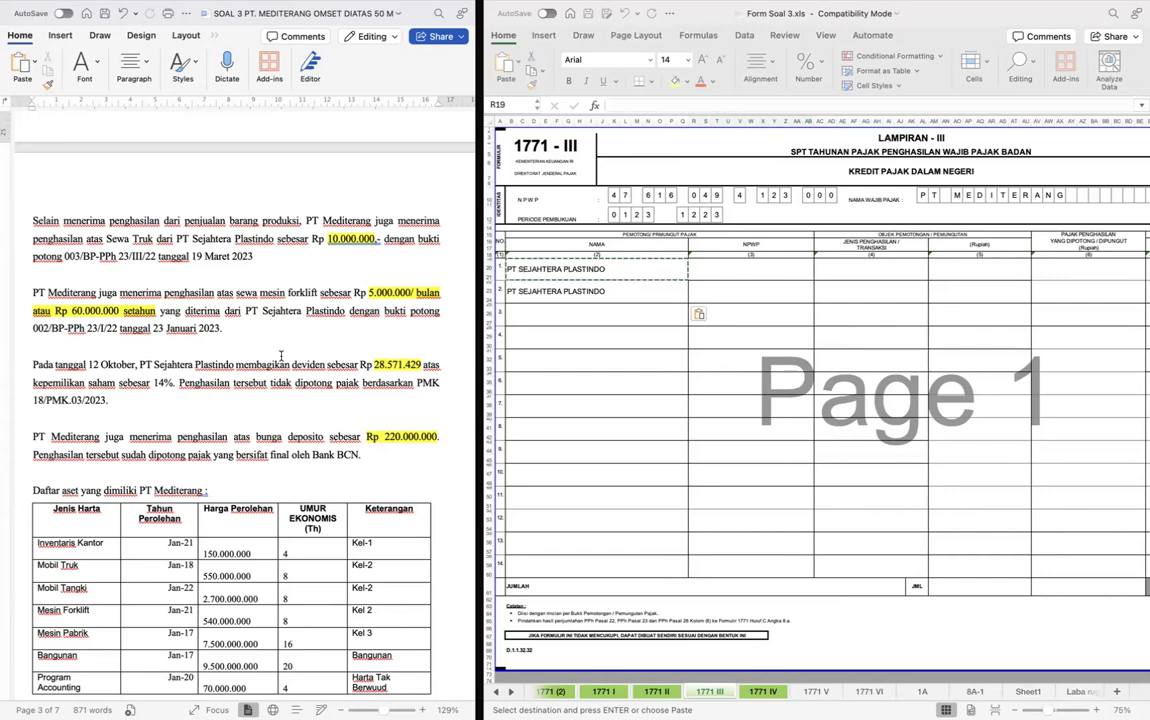
pyautogui.press('super+f')
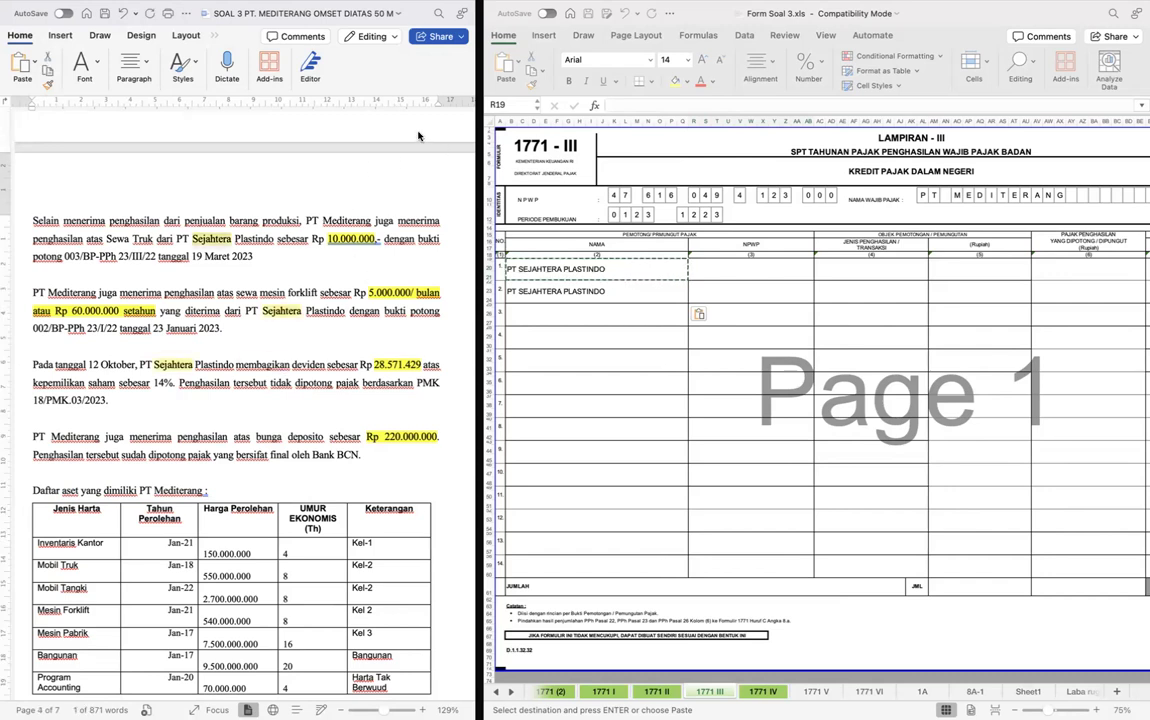
pyautogui.scroll(-3, 419, 136)
pyautogui.scroll(4, 322, 313)
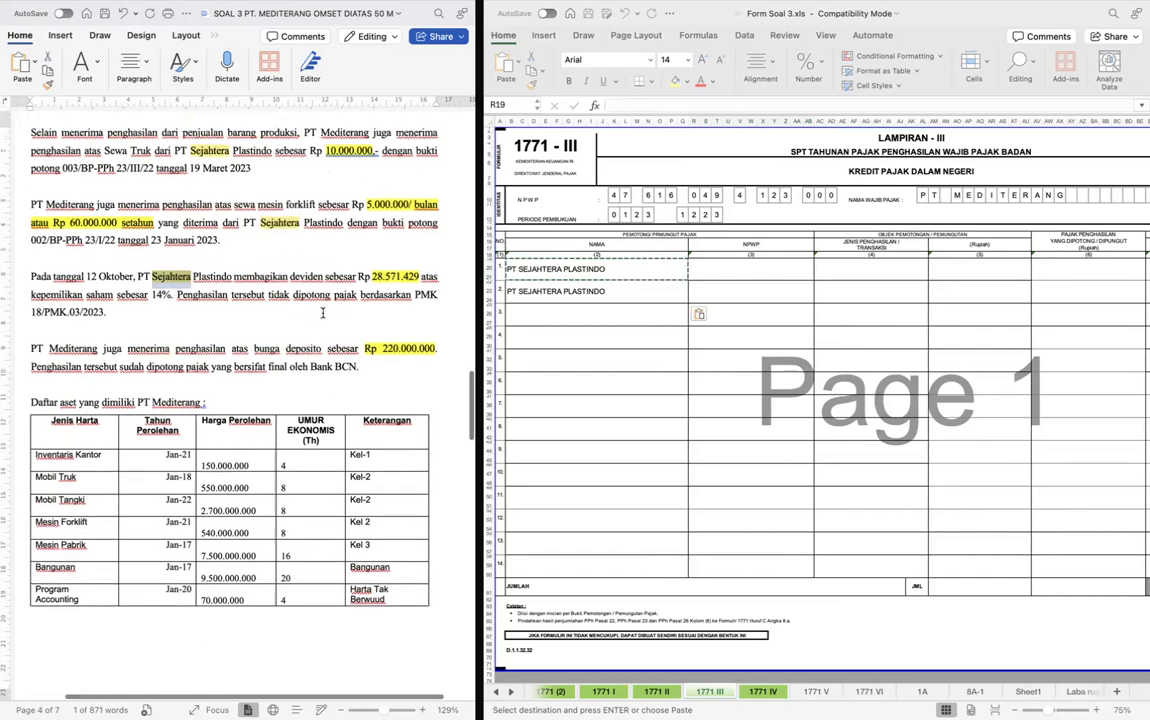
# - Enter PT Sejahtera Plastindo's tax ID number in row 1 of form 1771 III's NPWP column
pyautogui.click(714, 269)
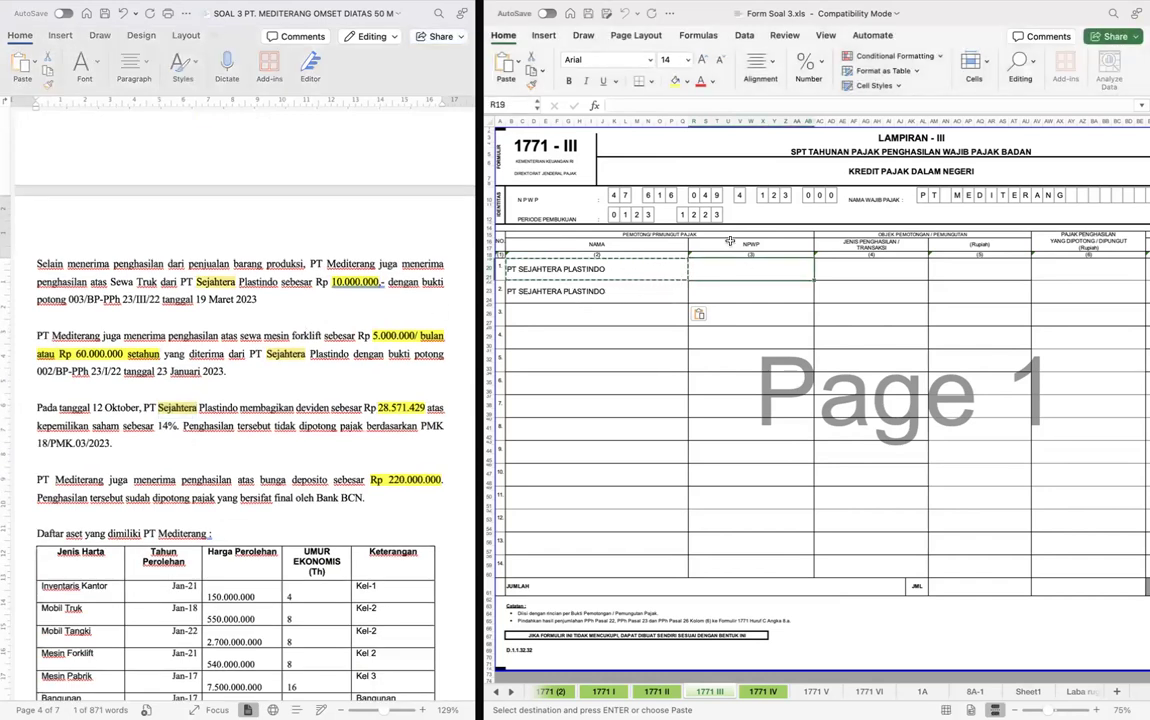
pyautogui.doubleClick(742, 269)
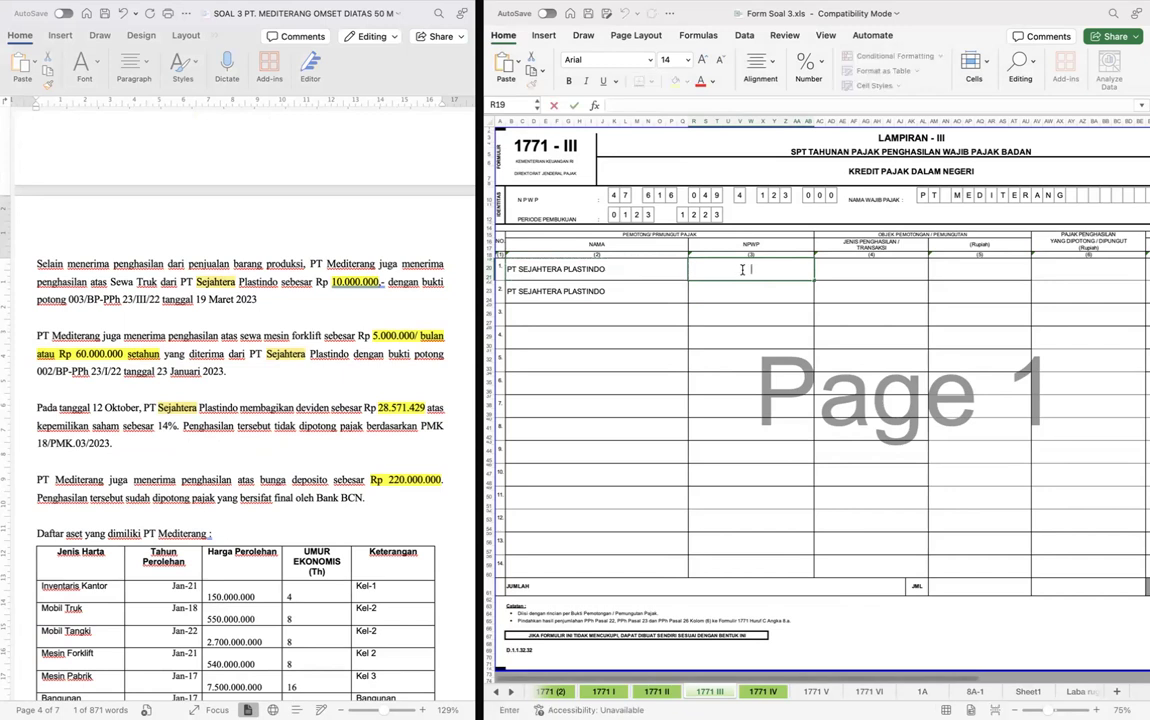
pyautogui.press('Escape')
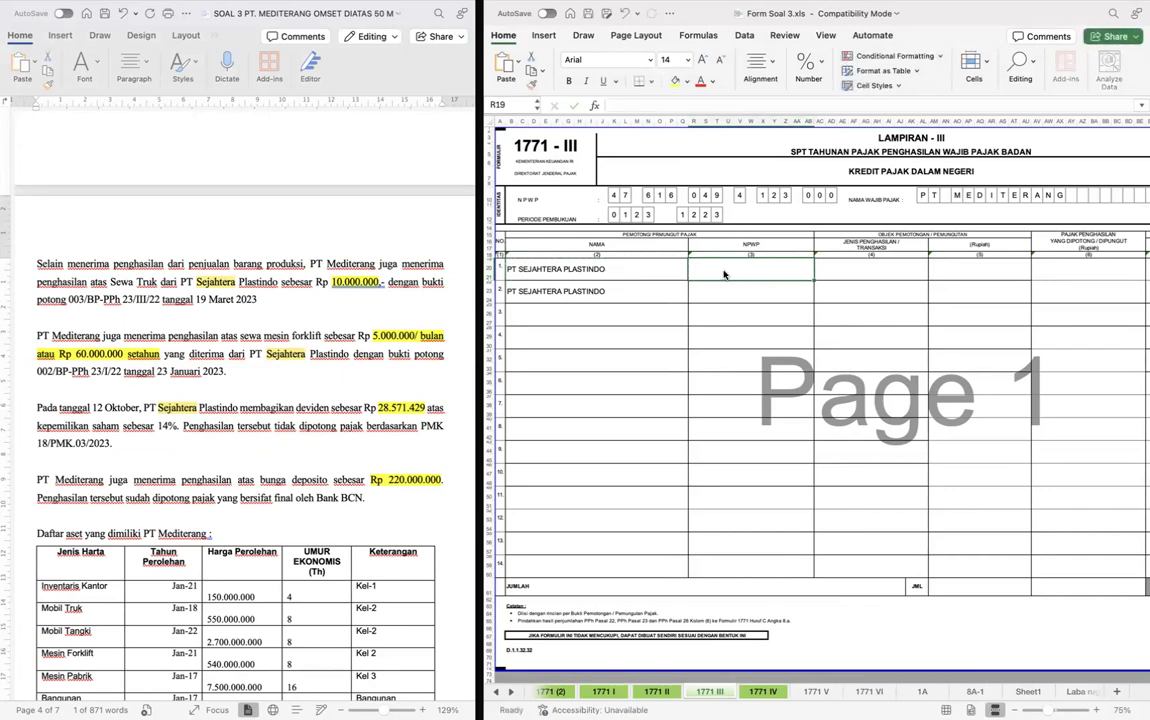
pyautogui.doubleClick(723, 270)
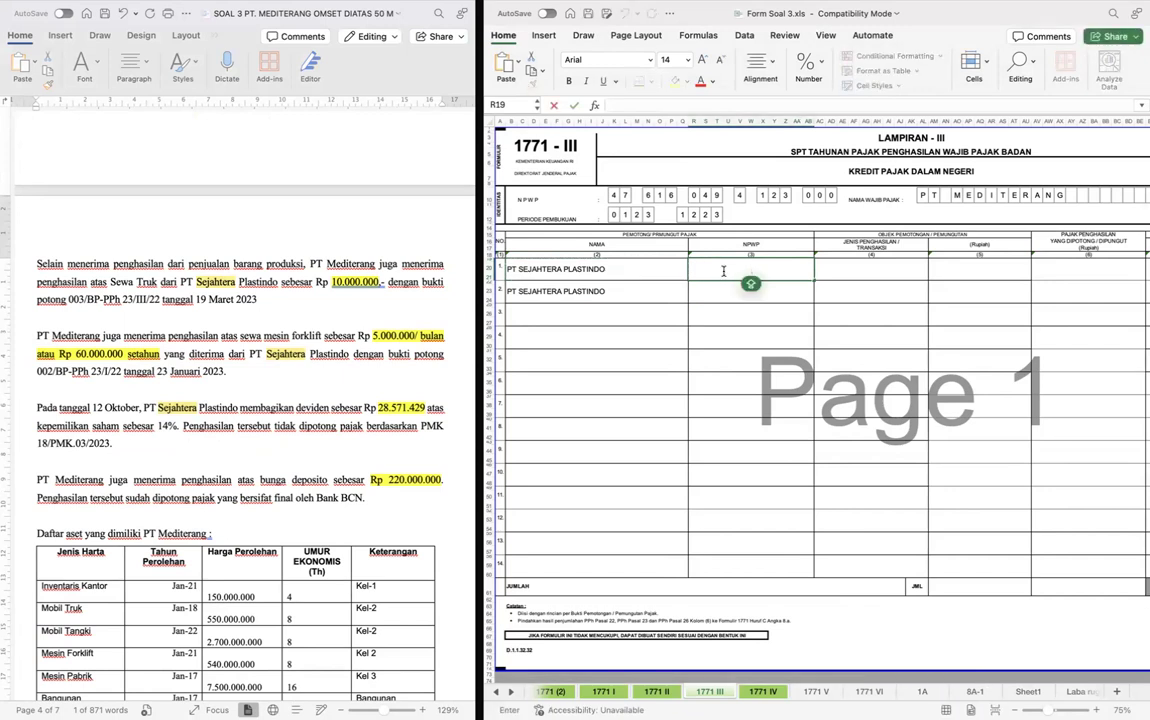
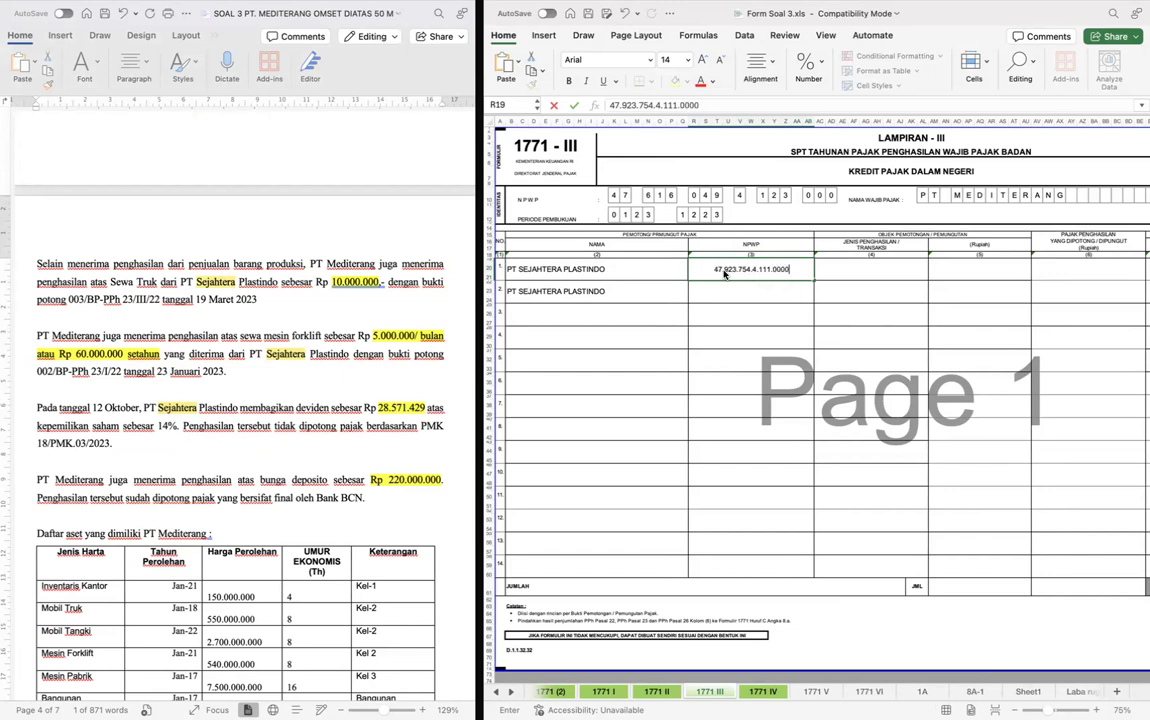
pyautogui.press('Return')
# - Copy the withholder's NPWP from row 1 into row 2 of the NPWP column
pyautogui.press('Up')
pyautogui.press('super+c')
pyautogui.press('Down')
pyautogui.press('super+v')
# - Enter PPH 23 as the income type in row 1 and copy it into row 2
pyautogui.press('Right')
pyautogui.press('Up')
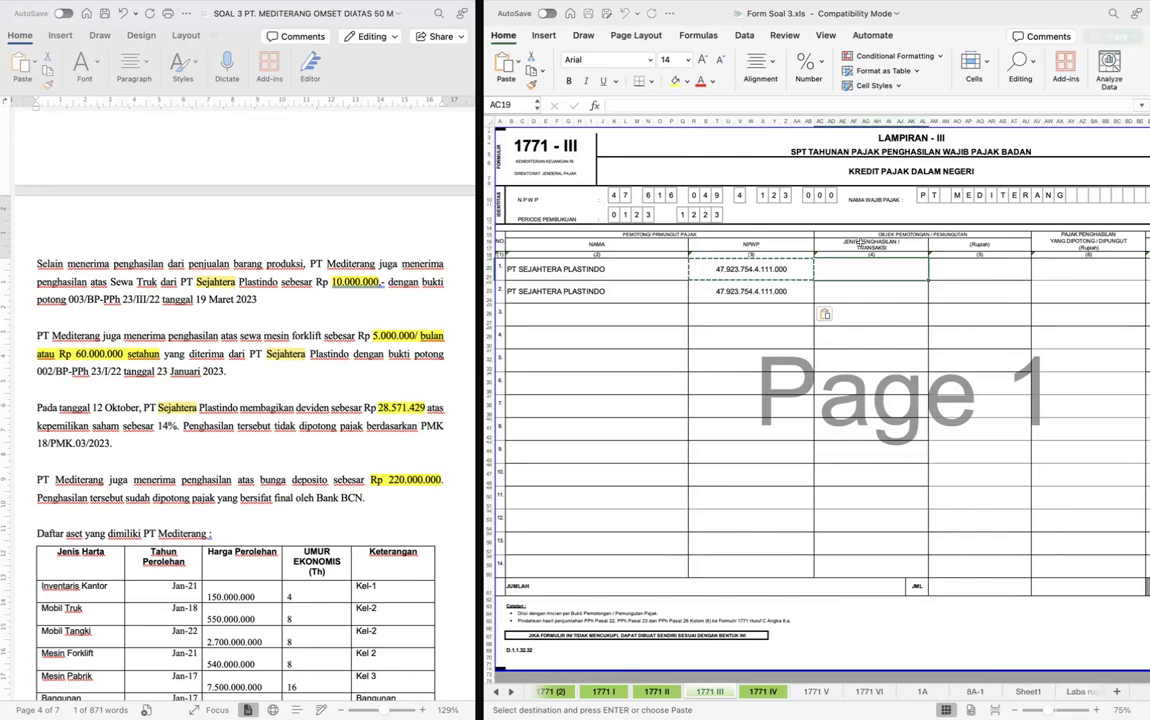
pyautogui.doubleClick(882, 268)
pyautogui.write('P')
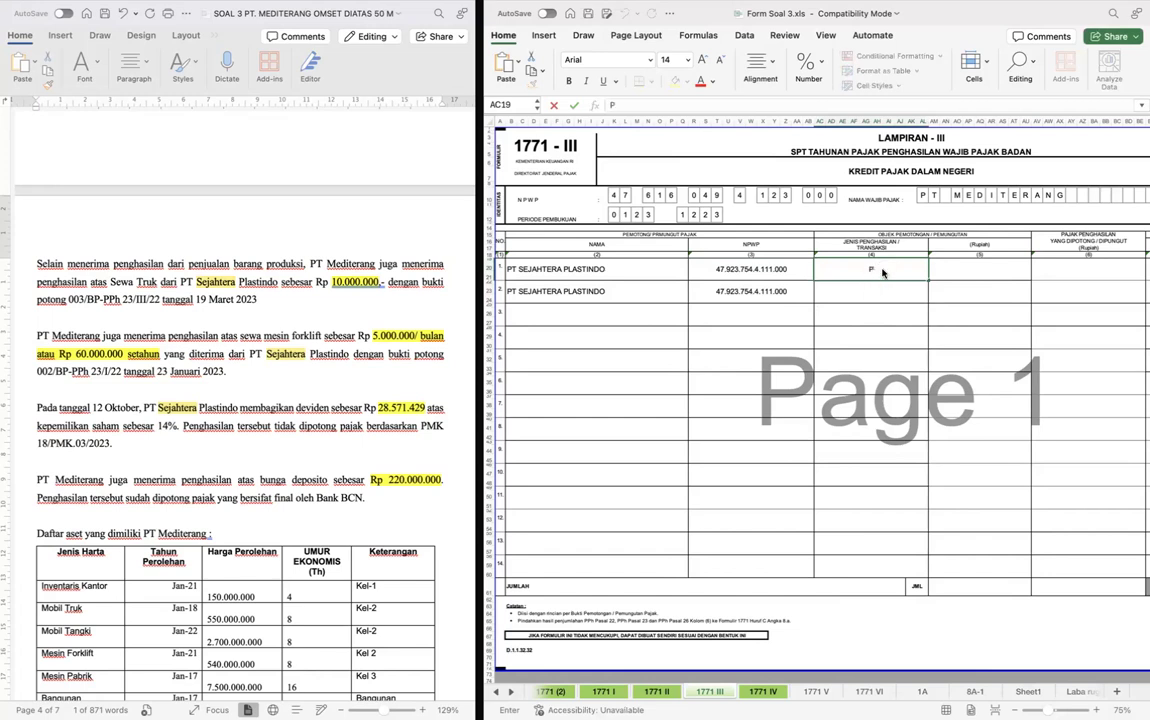
pyautogui.write('PH 23')
pyautogui.press('Return')
pyautogui.press('Up')
pyautogui.press('super+c')
pyautogui.press('Down')
pyautogui.press('super+v')
# - Enter the withholding object amounts in column 5: 10.000.000 for row 1 and 60.000.000 for row 2
pyautogui.press('Right')
pyautogui.press('Up')
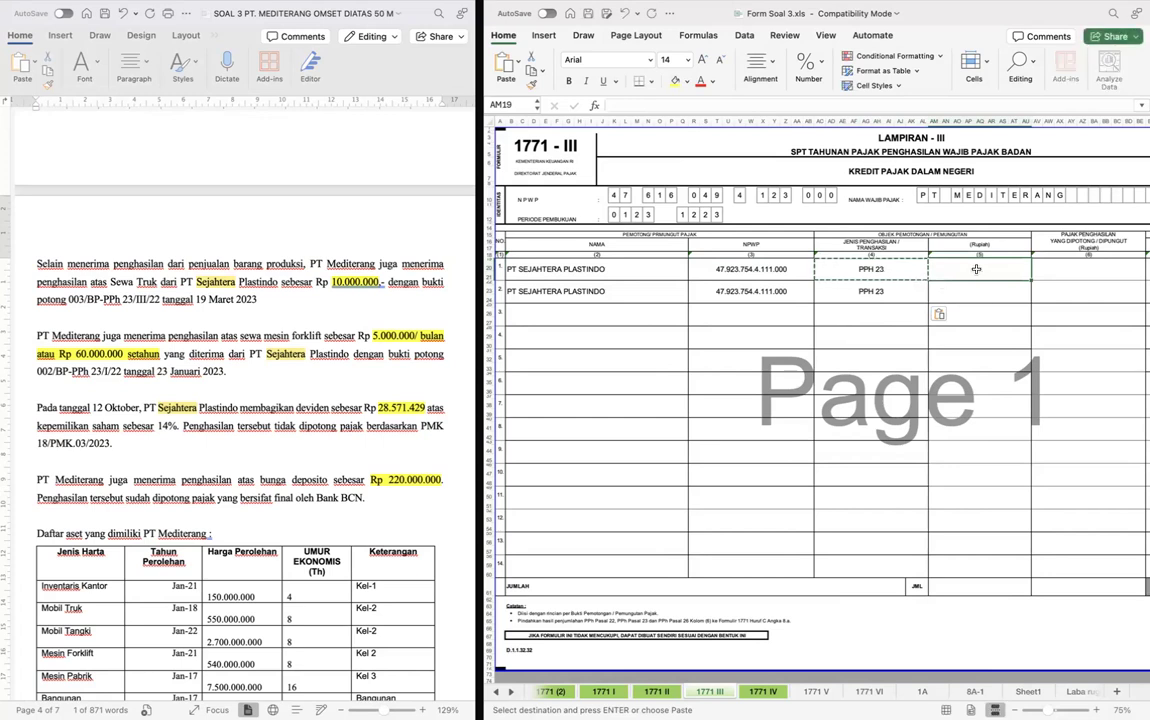
pyautogui.write('1')
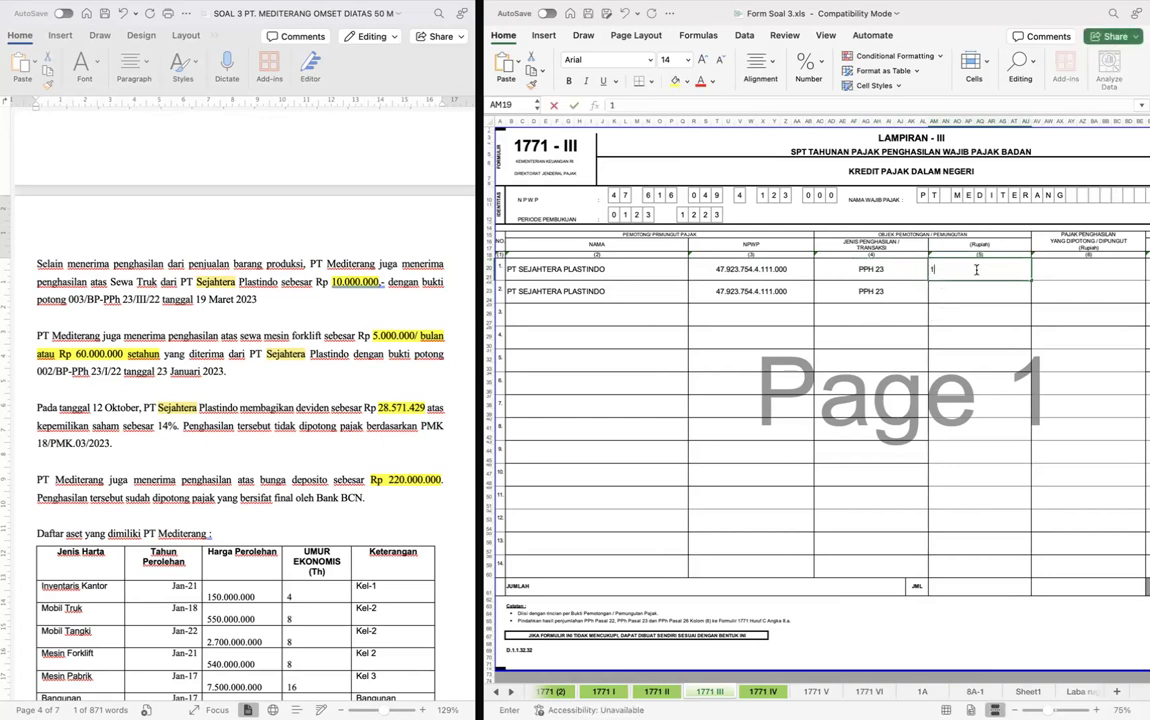
pyautogui.write('0.000.000')
pyautogui.press('Return')
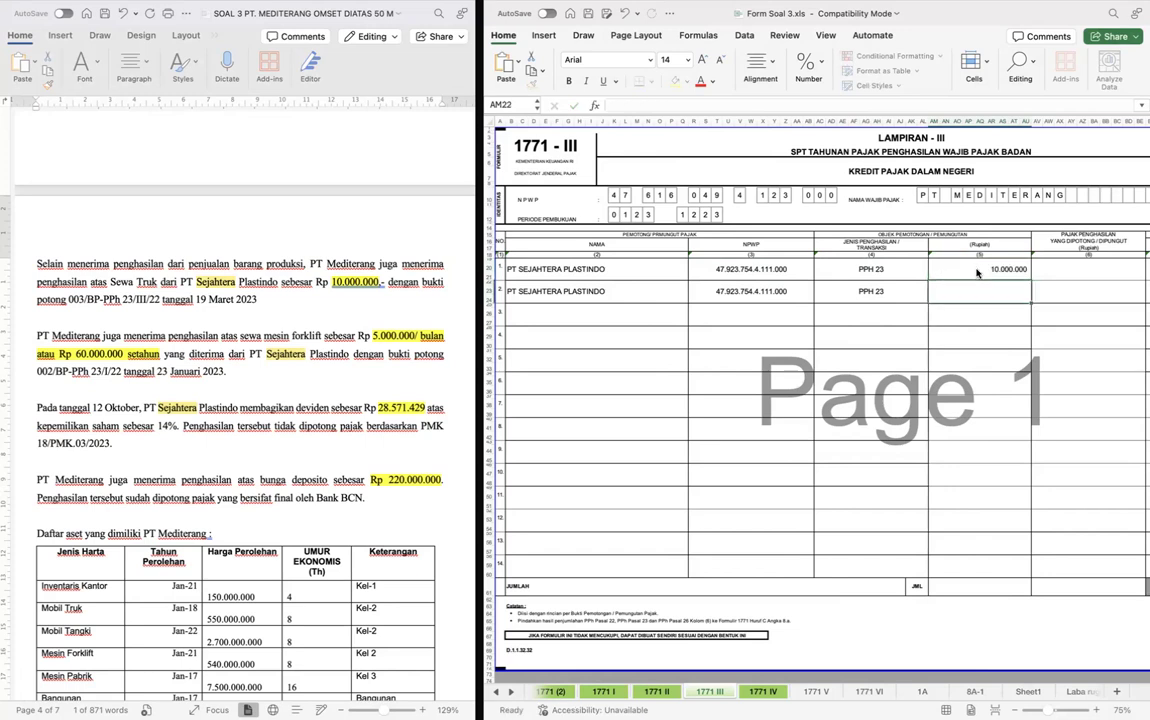
pyautogui.write('600000')
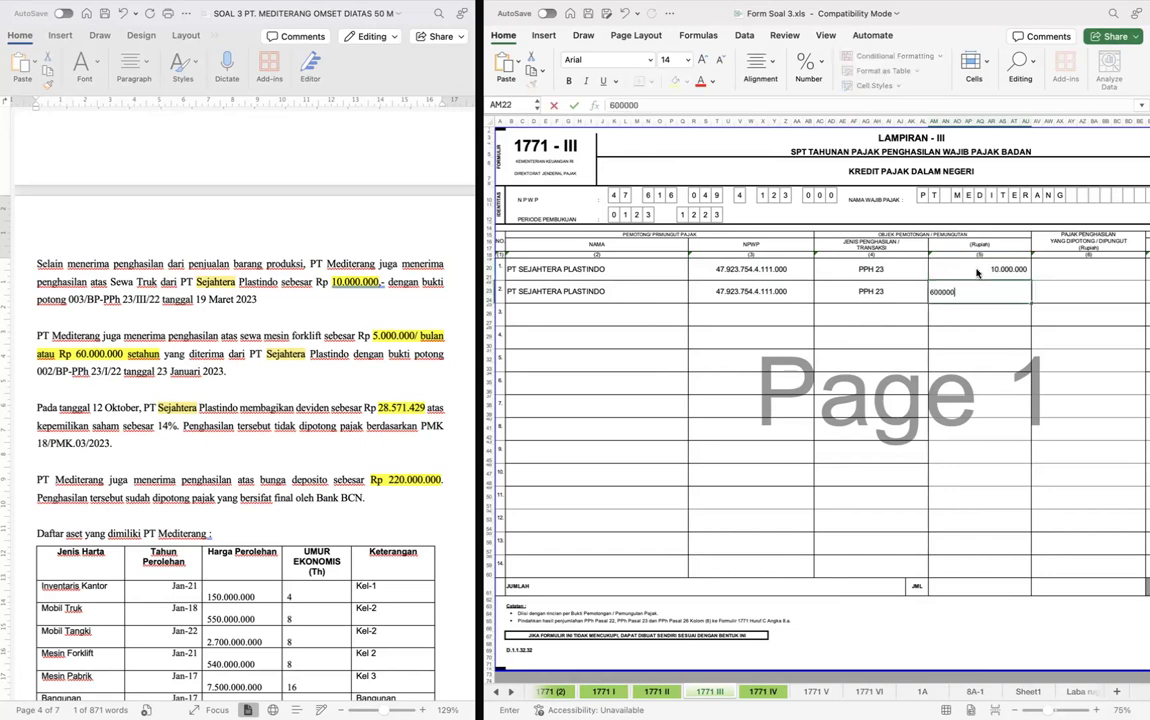
pyautogui.press('Return')
# - Calculate row 1's withheld tax of 200.000 in column 6 with a formula multiplying AM19 by the tax rate
pyautogui.press('Right')
pyautogui.press('Up')
pyautogui.press('Right')
pyautogui.press('Right')
pyautogui.press('Up')
pyautogui.press('Left')
pyautogui.press('Left')
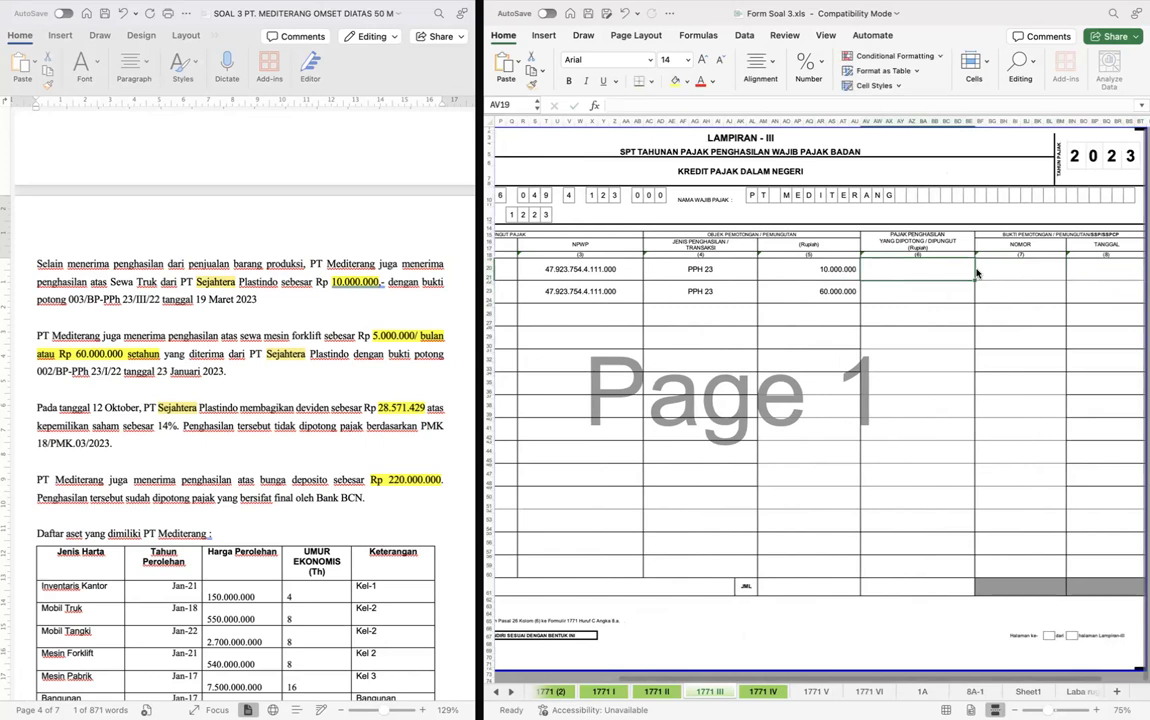
pyautogui.doubleClick(927, 270)
pyautogui.write('=AM19*2%')
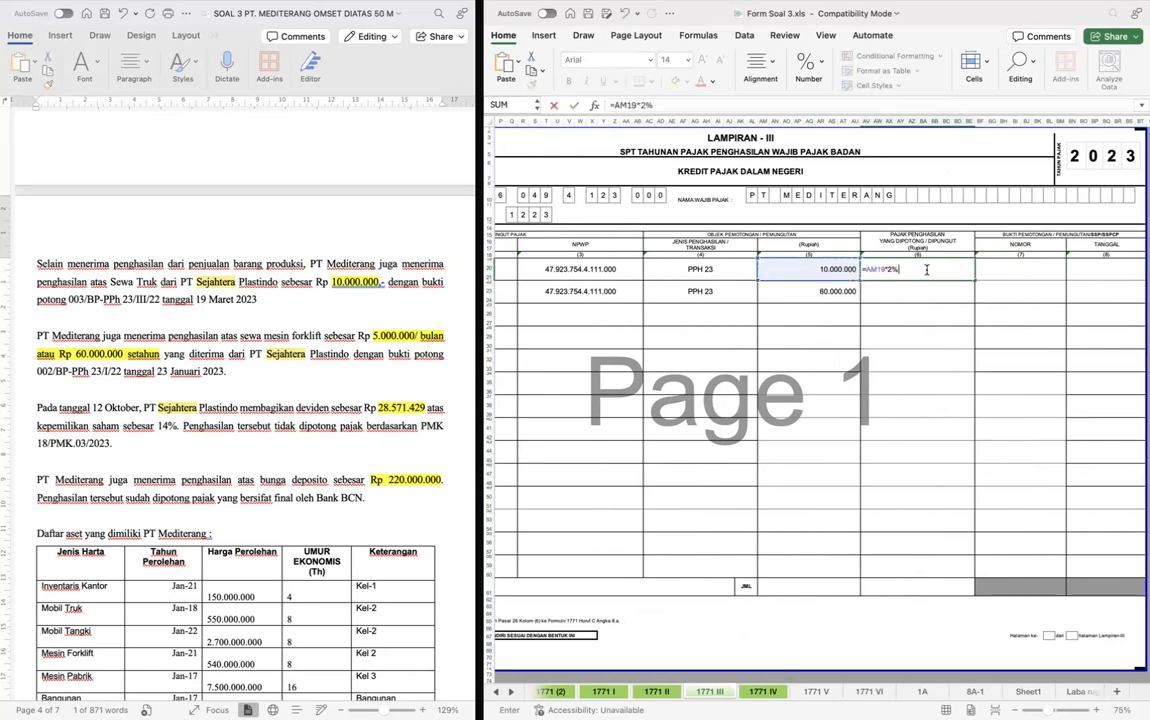
pyautogui.press('Return')
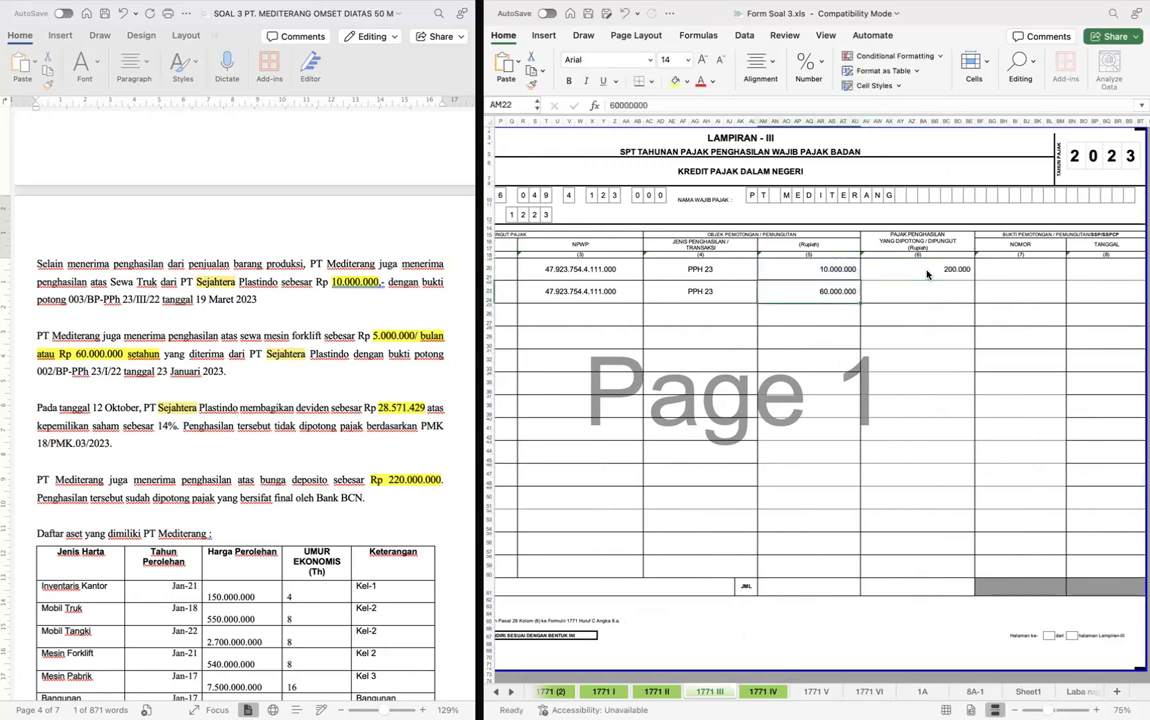
# - Copy the withheld tax formula from row 1 into row 2 of column 6
pyautogui.press('Up')
pyautogui.press('super+c')
pyautogui.press('Down')
pyautogui.press('super+v')
pyautogui.press('Up')
# - Copy the truck rental's withholding slip number 003/BP-PPh 23/III/22 from the case document into row 1's Nomor column as text
pyautogui.press('Right')
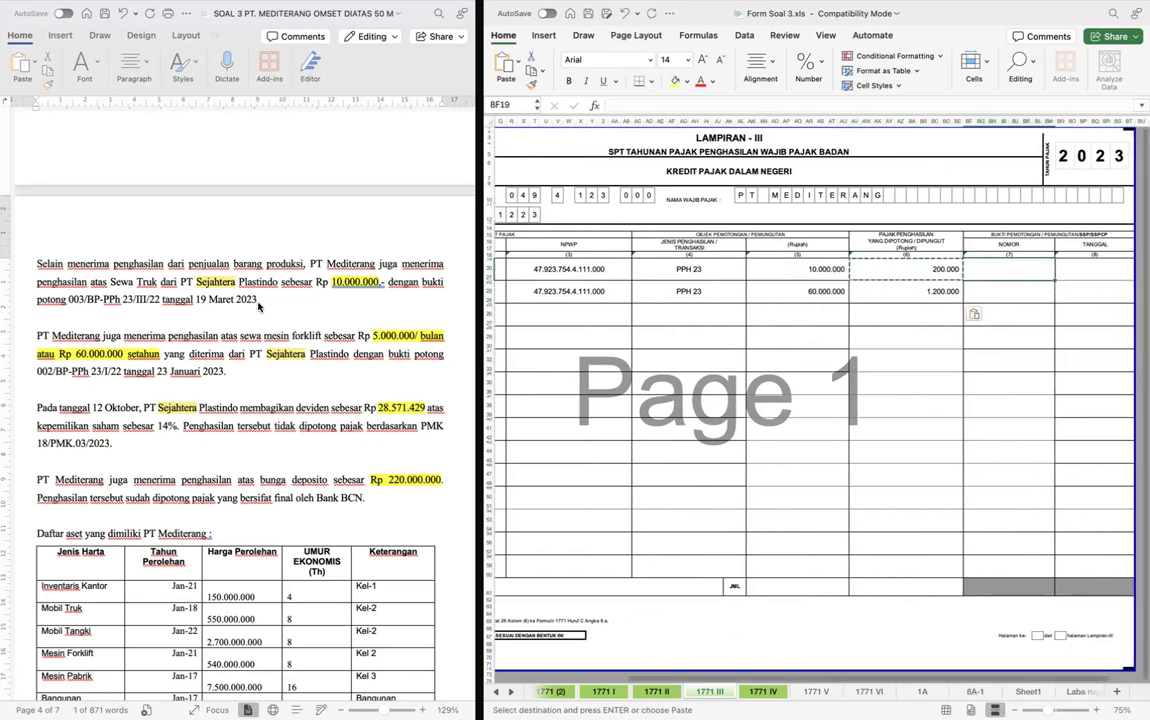
pyautogui.click(136, 292)
pyautogui.moveTo(68, 299); pyautogui.dragTo(160, 300)
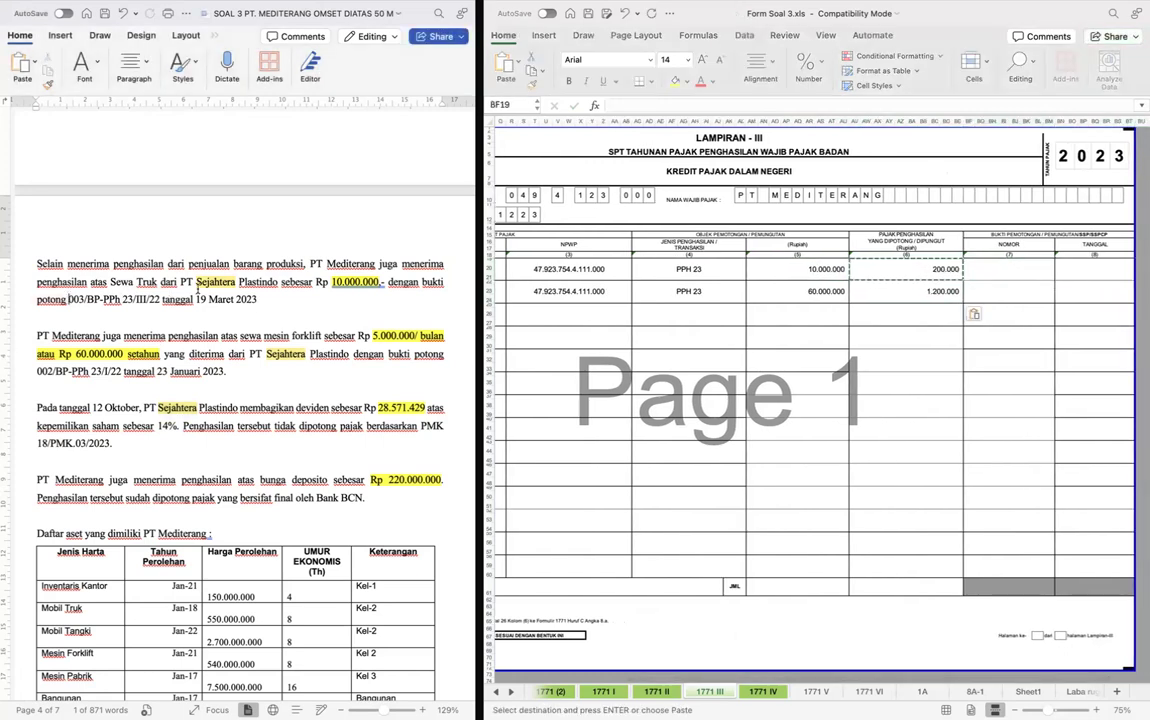
pyautogui.click(1021, 273)
pyautogui.write("'")
pyautogui.press('super+v')
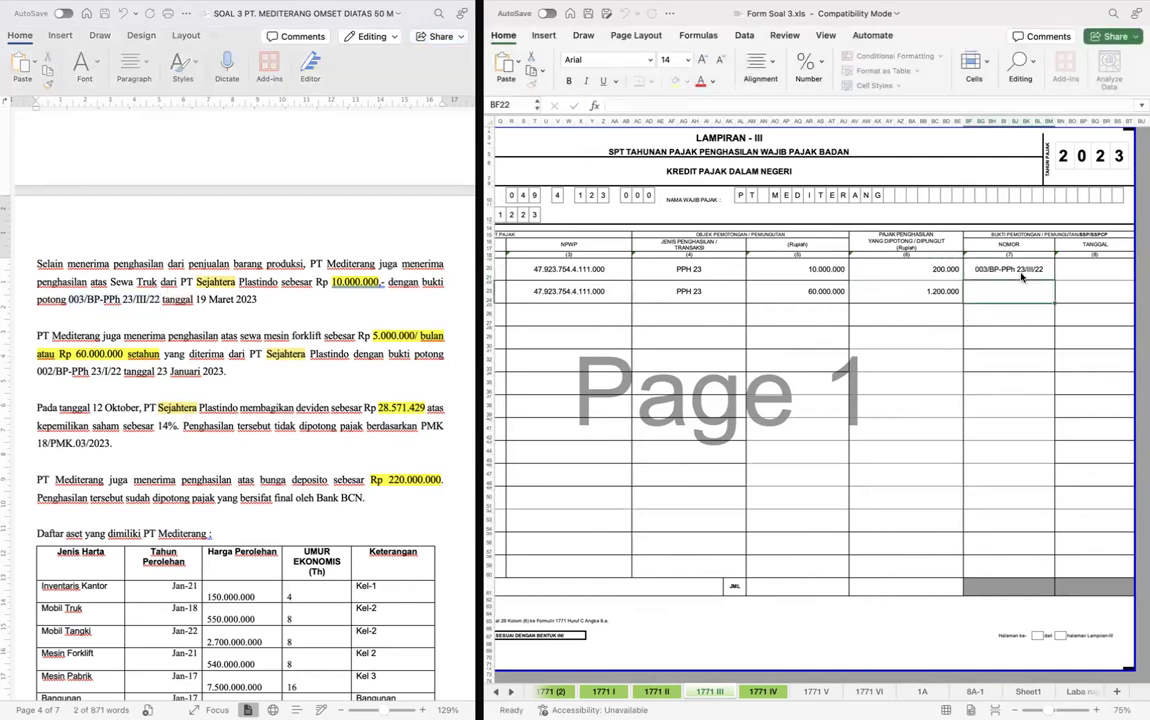
pyautogui.press('Return')
# - Copy the forklift rental's withholding slip number 002/BP-PPh 23/I/22 from the case document into row 2's Nomor column
pyautogui.click(38, 370)
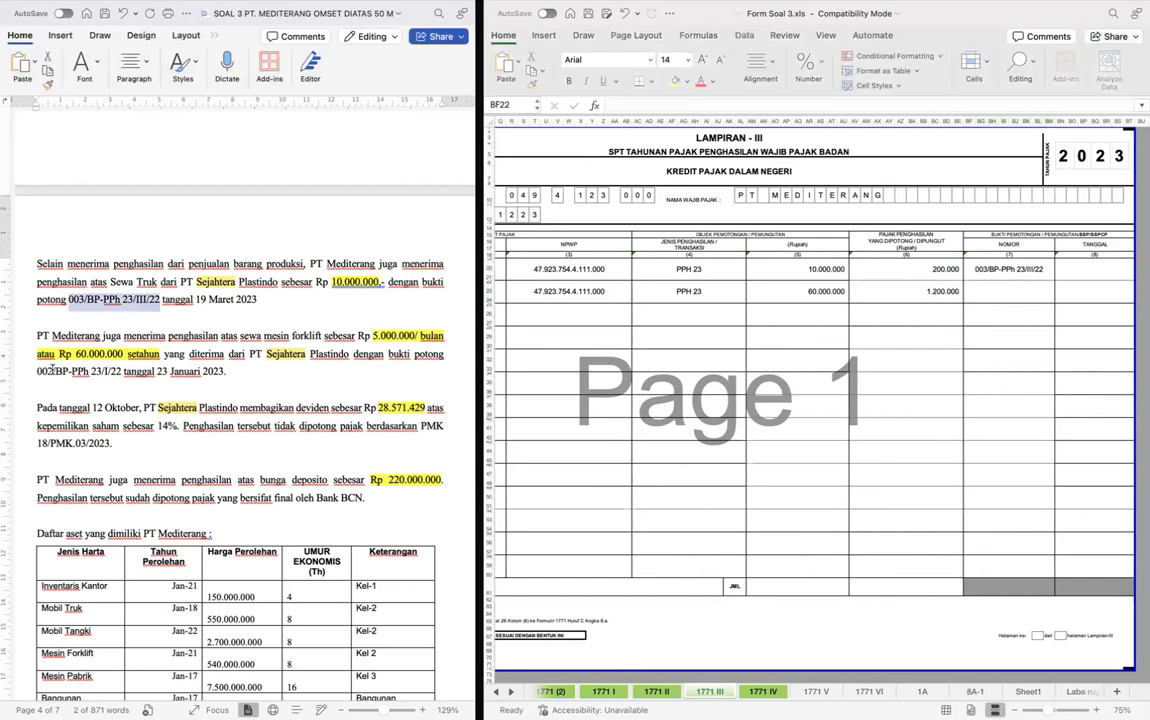
pyautogui.click(38, 370)
pyautogui.keyDown('shift'); pyautogui.click(118, 370); pyautogui.keyUp('shift')
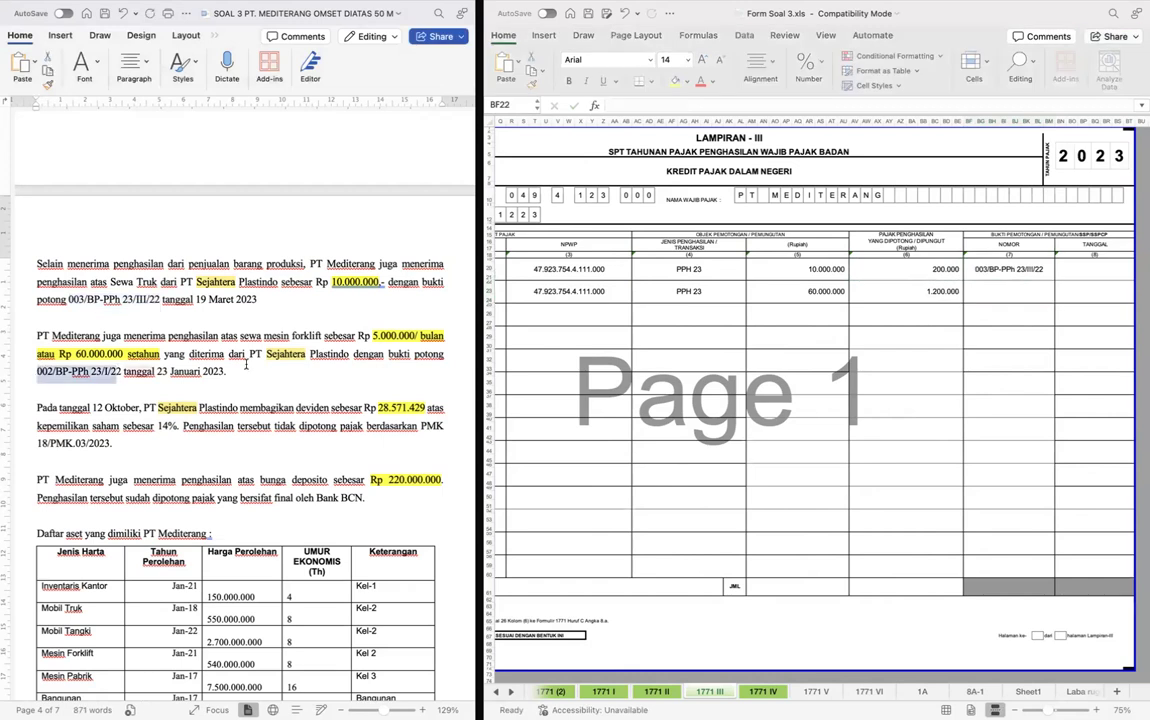
pyautogui.click(1005, 287)
pyautogui.press('super+v')
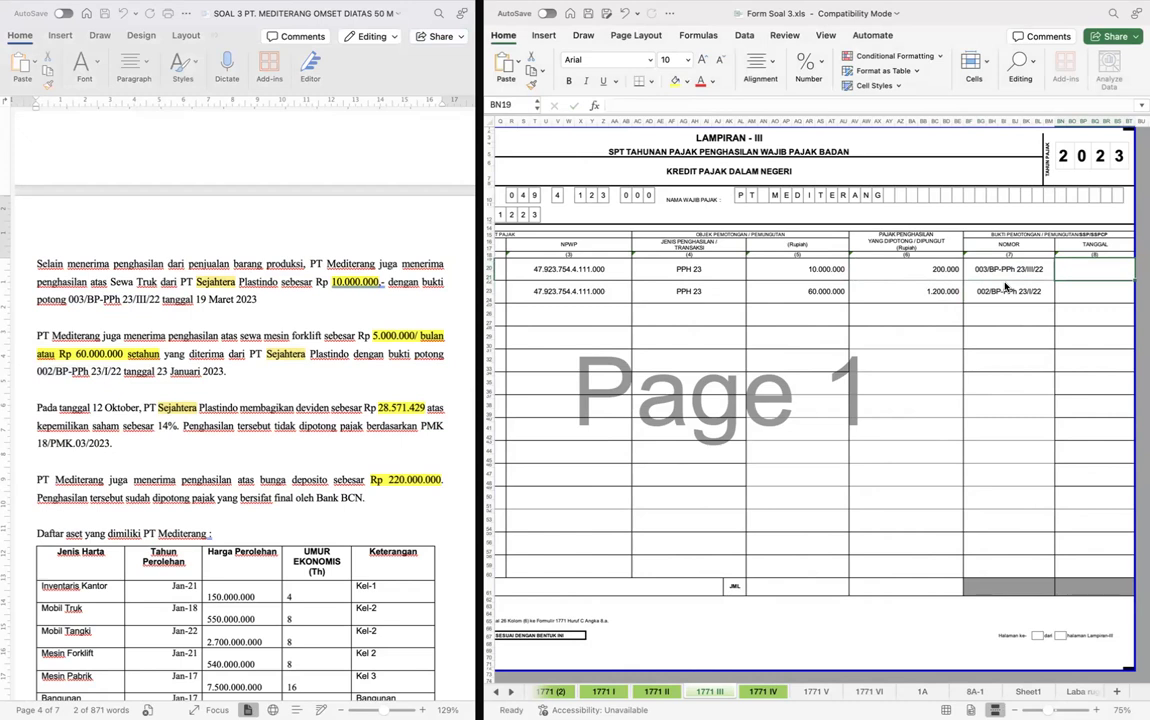
# - Enter the withholding slip dates in the Tanggal column: 19 March 2023 for row 1 and 23 January 2023 for row 2
pyautogui.write('19/3/2')
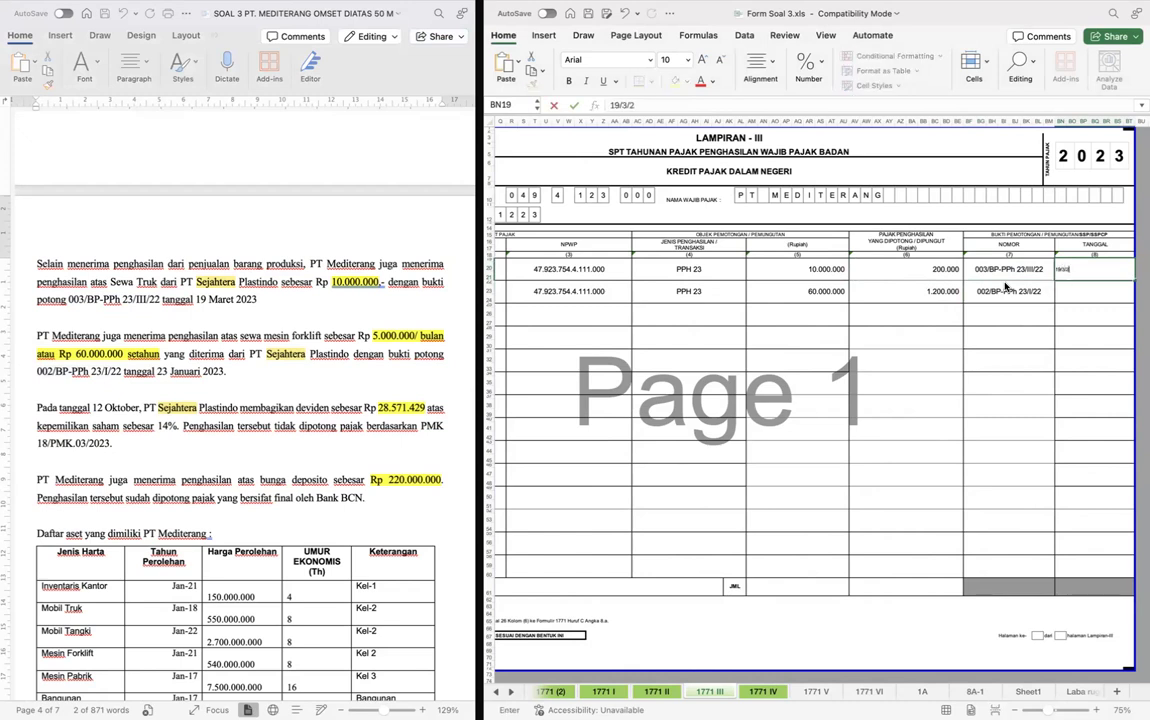
pyautogui.press('Return')
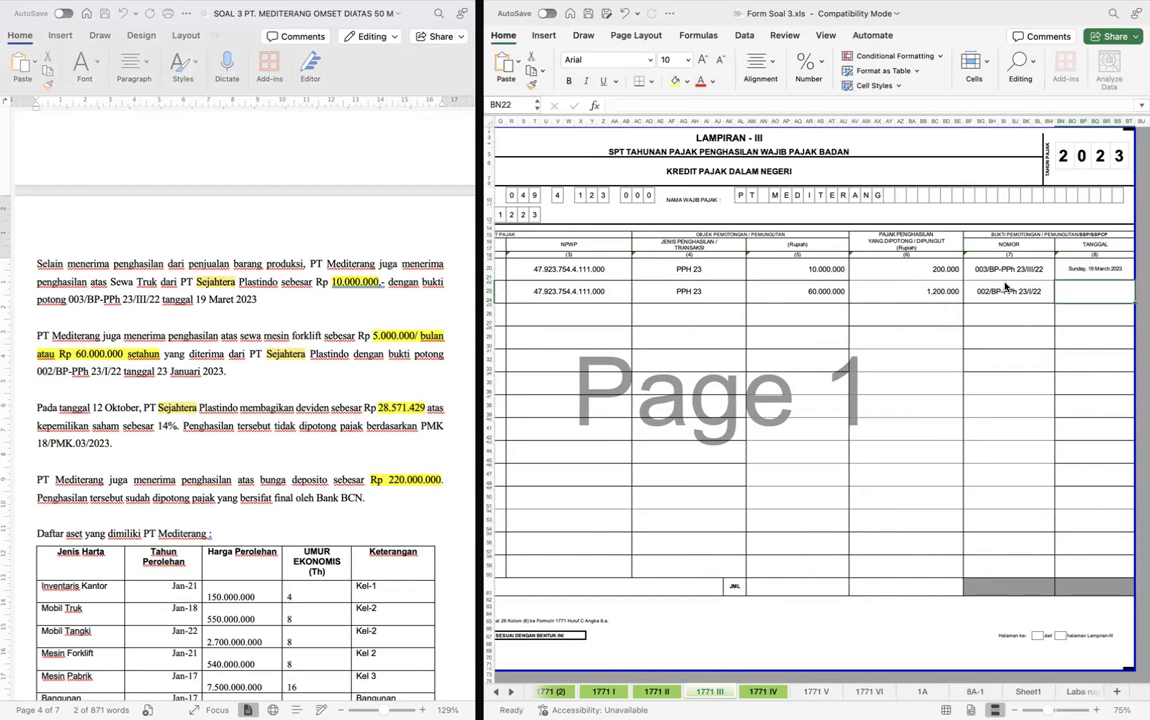
pyautogui.write('23/1/23')
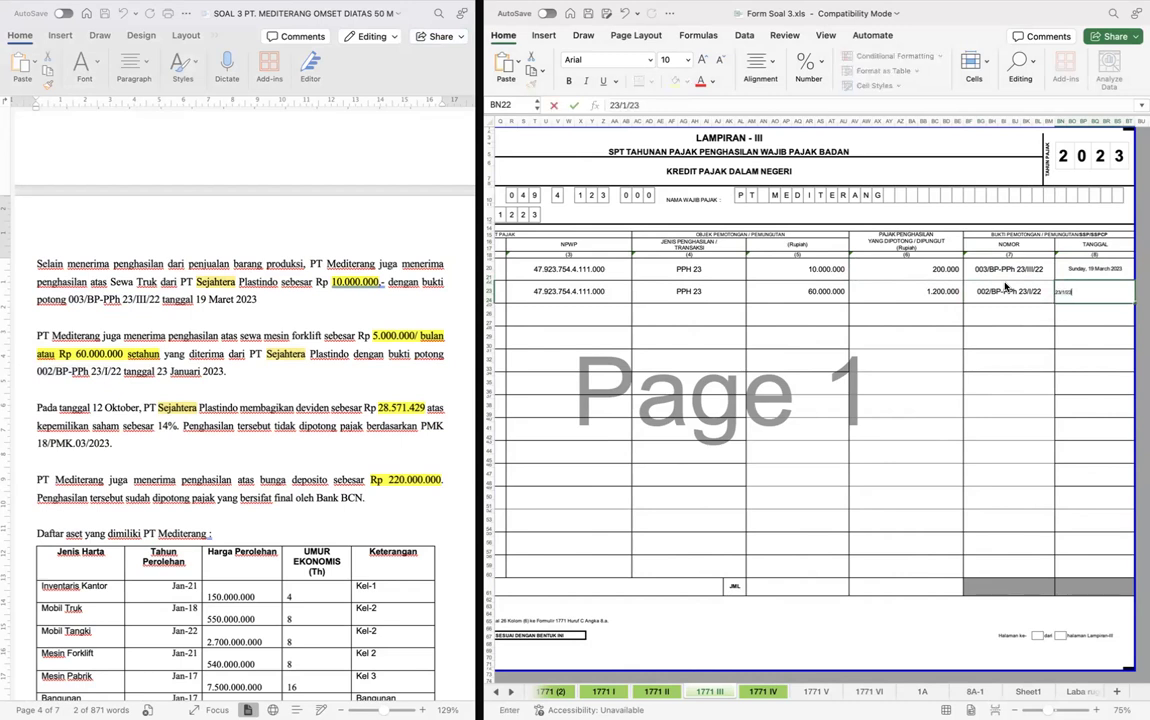
pyautogui.press('Return')
# - Total the Rupiah amounts of column 5 in the JML row with a SUM formula over the rows above
pyautogui.click(803, 582)
pyautogui.write('=SUM(')
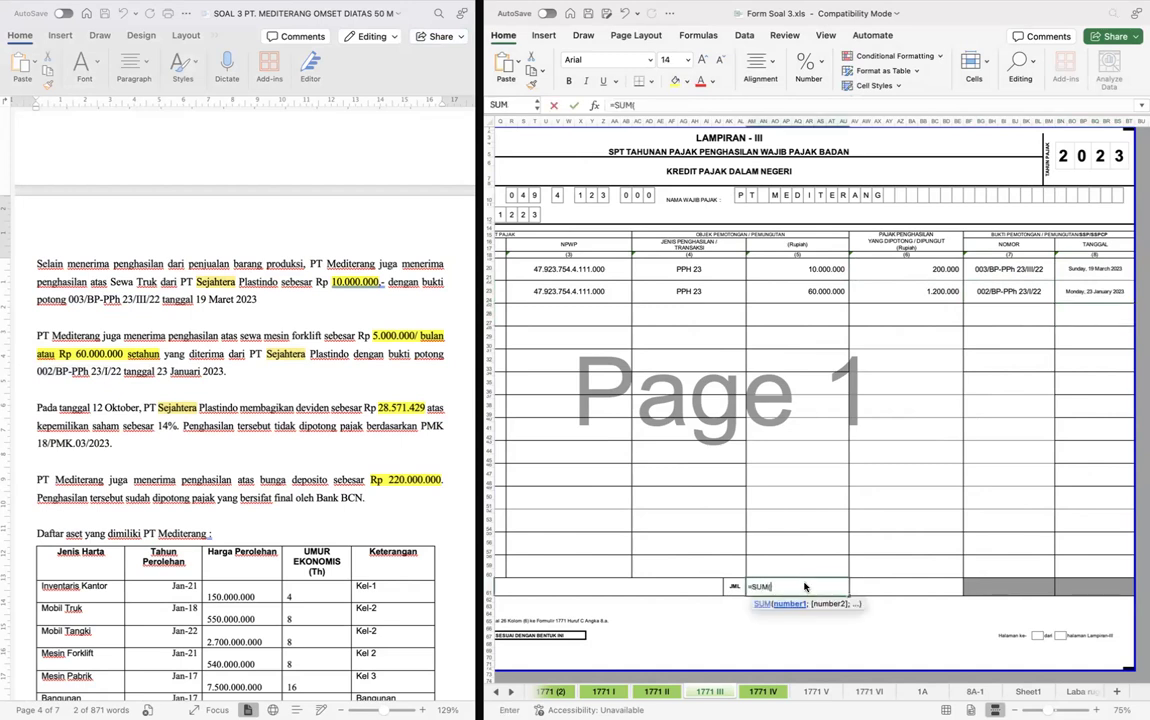
pyautogui.press('Up')
pyautogui.press('super+shift+Up')
pyautogui.press('super+shift+Up')
pyautogui.press('Return')
# - Try to copy the column 5 total into the JML row of the withheld tax column
pyautogui.press('super+c')
pyautogui.press('Right')
pyautogui.press('Right')
pyautogui.press('super+v')
pyautogui.press('Down')
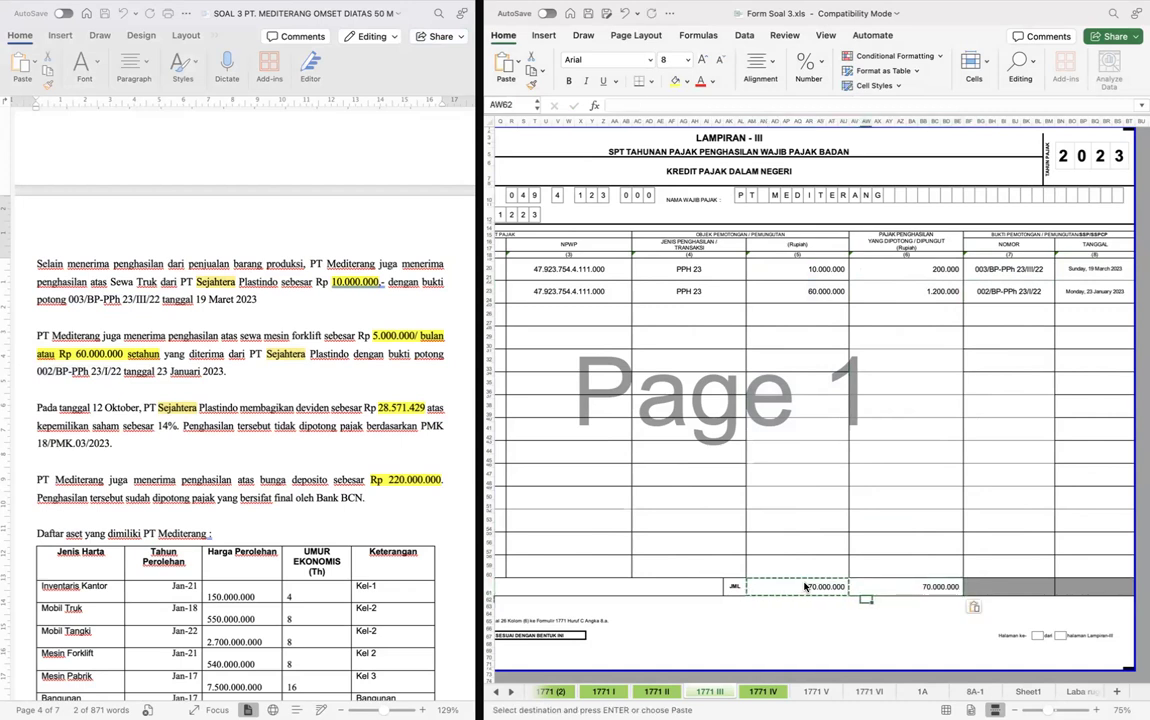
# - Total the withheld tax of column 6 in the JML row with a SUM formula over the rows above
pyautogui.press('Up')
pyautogui.write('=SUM(')
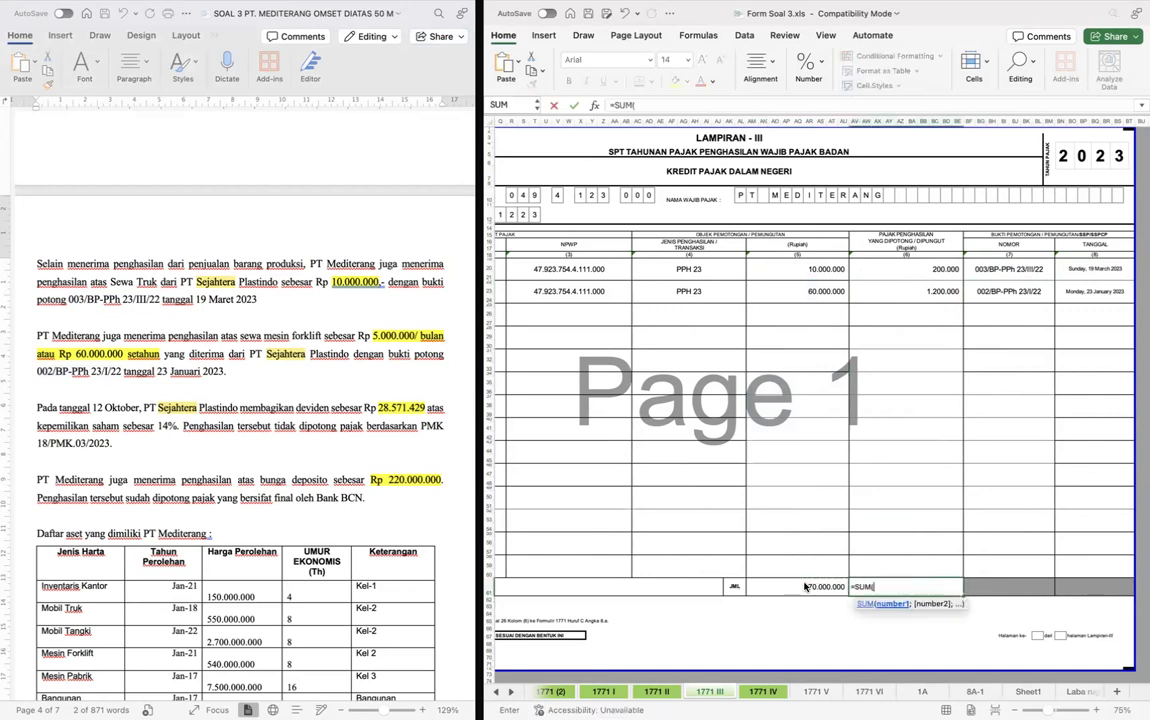
pyautogui.press('Up')
pyautogui.press('super+shift+Up')
pyautogui.press('super+shift+Up')
pyautogui.press('Return')
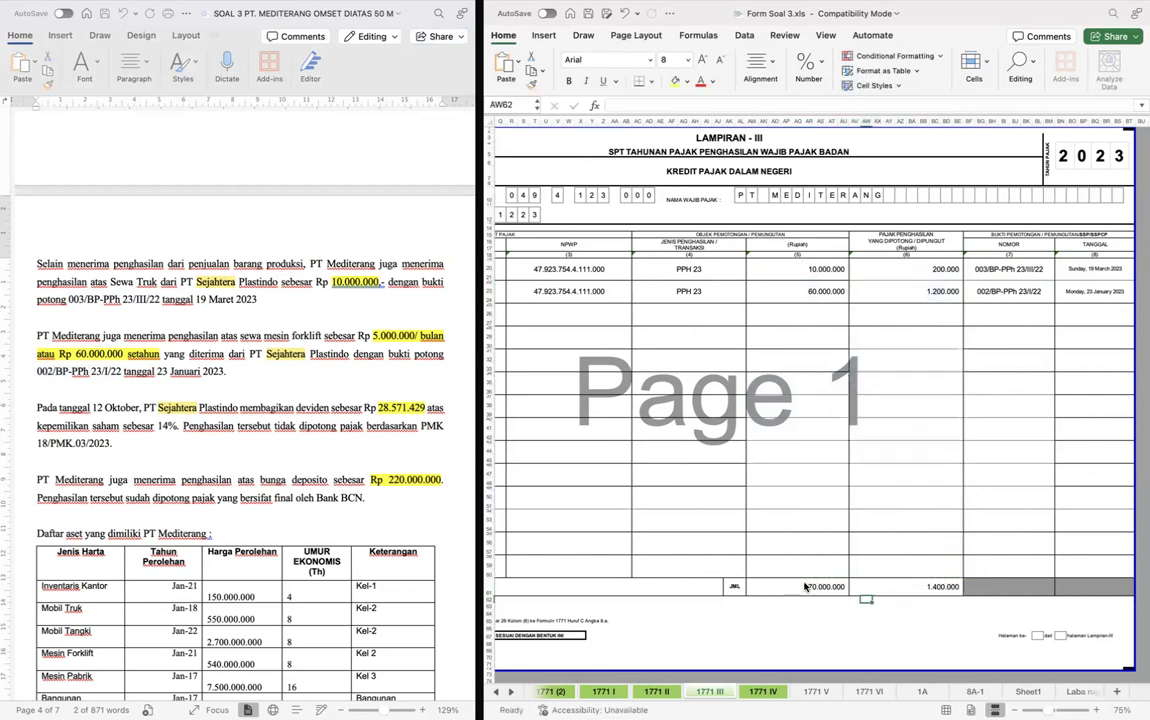
# - Open form 1771 II and change the third digit of its tax year to 2
pyautogui.hscroll(-4, 932, 500)
pyautogui.scroll(-2, 932, 500)
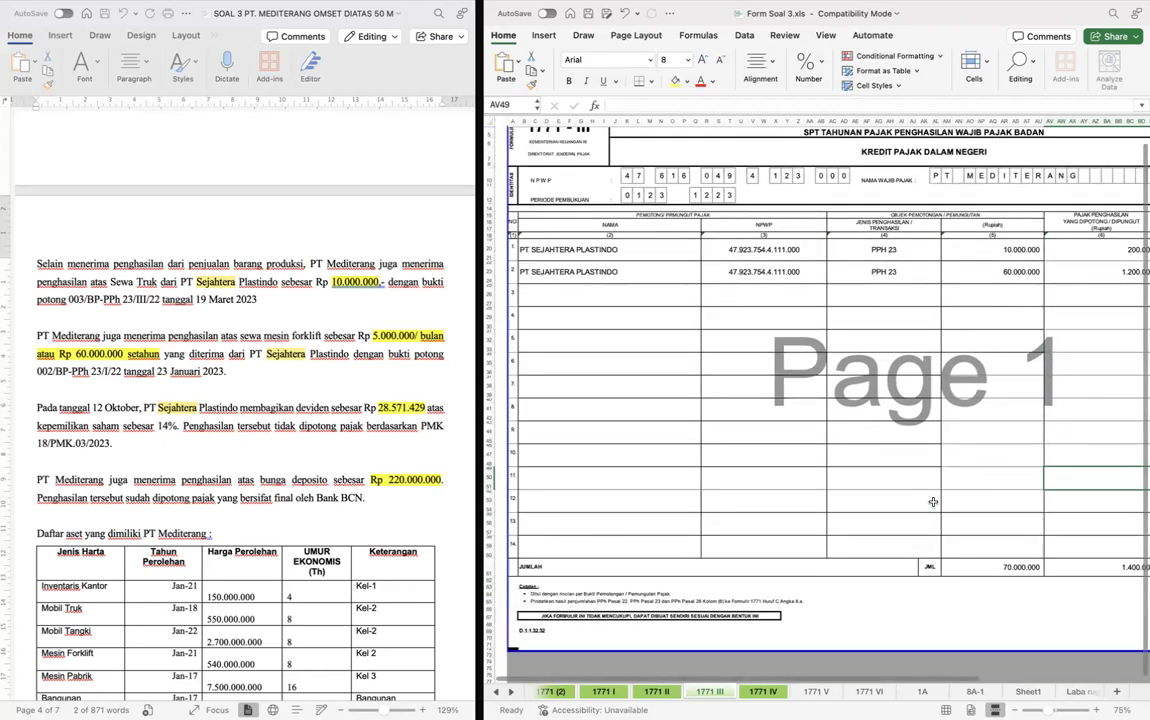
pyautogui.click(807, 428)
pyautogui.hotkey('ctrl', 'pageup')
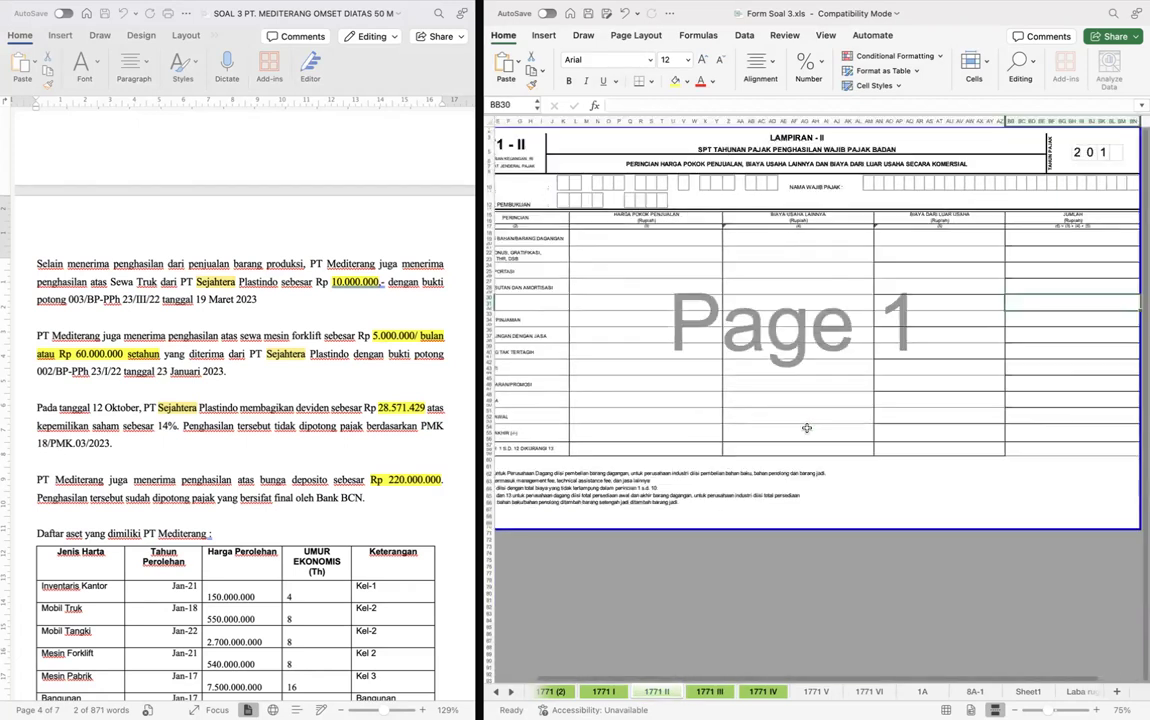
pyautogui.hscroll(3, 986, 246)
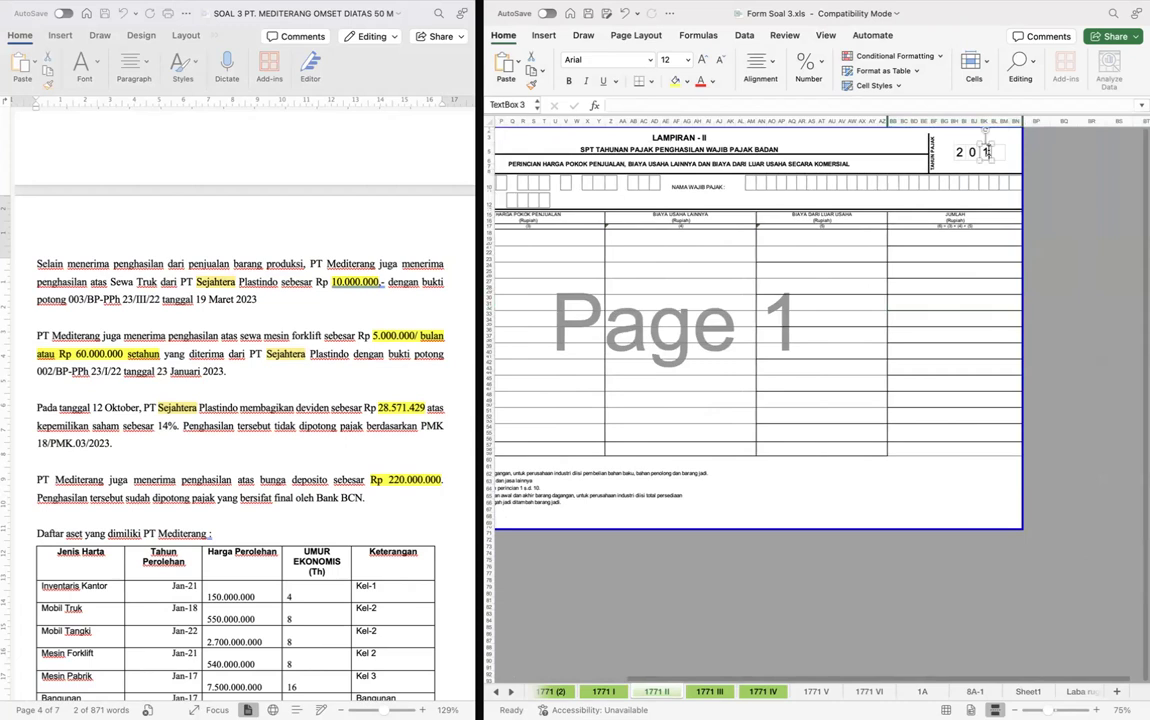
pyautogui.click(986, 152)
pyautogui.press('BackSpace')
pyautogui.write('2')
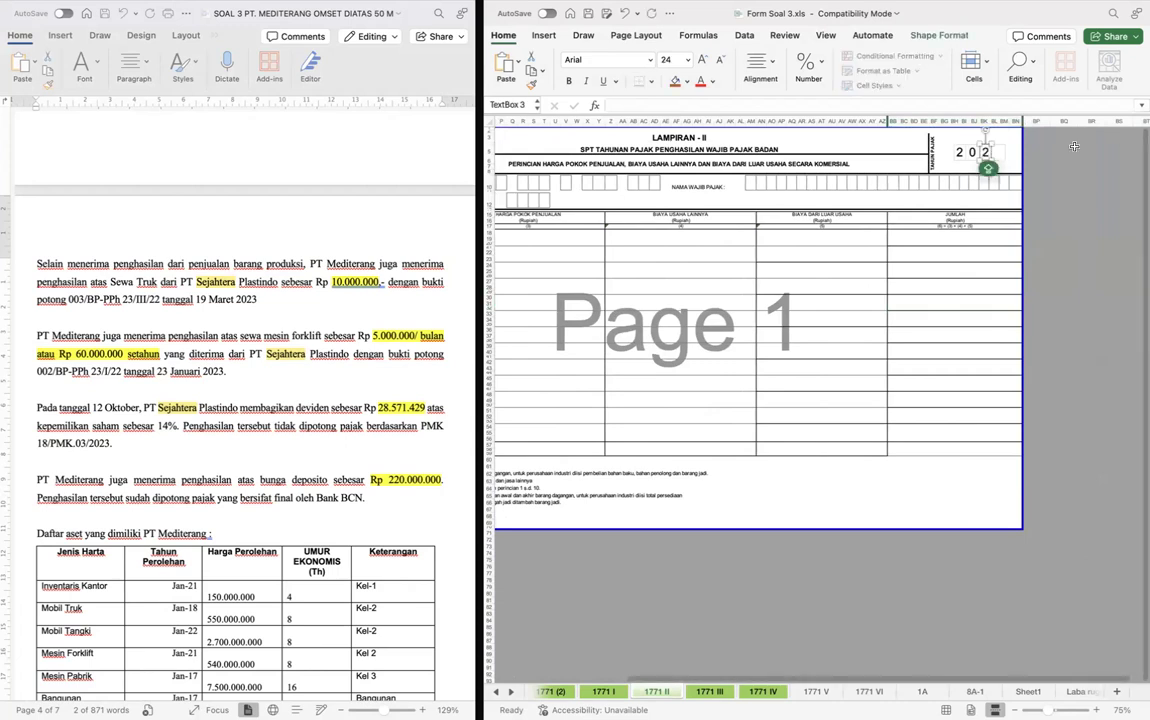
pyautogui.click(1003, 270)
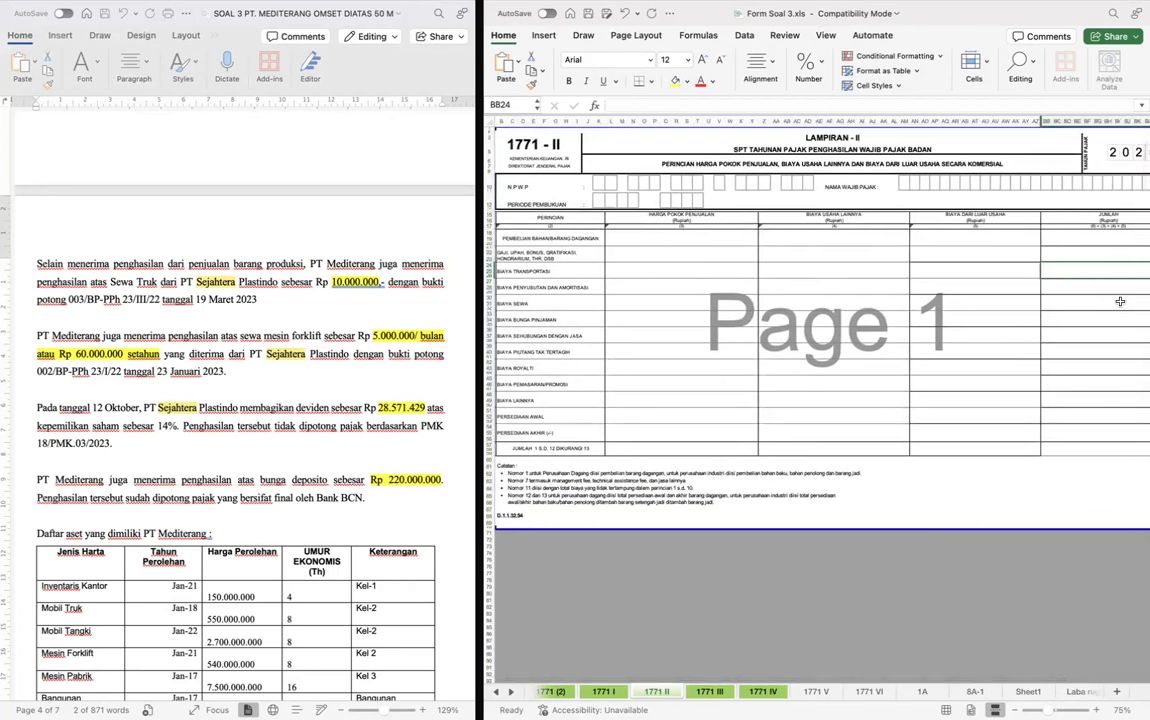
# - Copy the company's NPWP digits from form 1771 III into the NPWP boxes of form 1771 II
pyautogui.click(793, 285)
pyautogui.scroll(4, 793, 285)
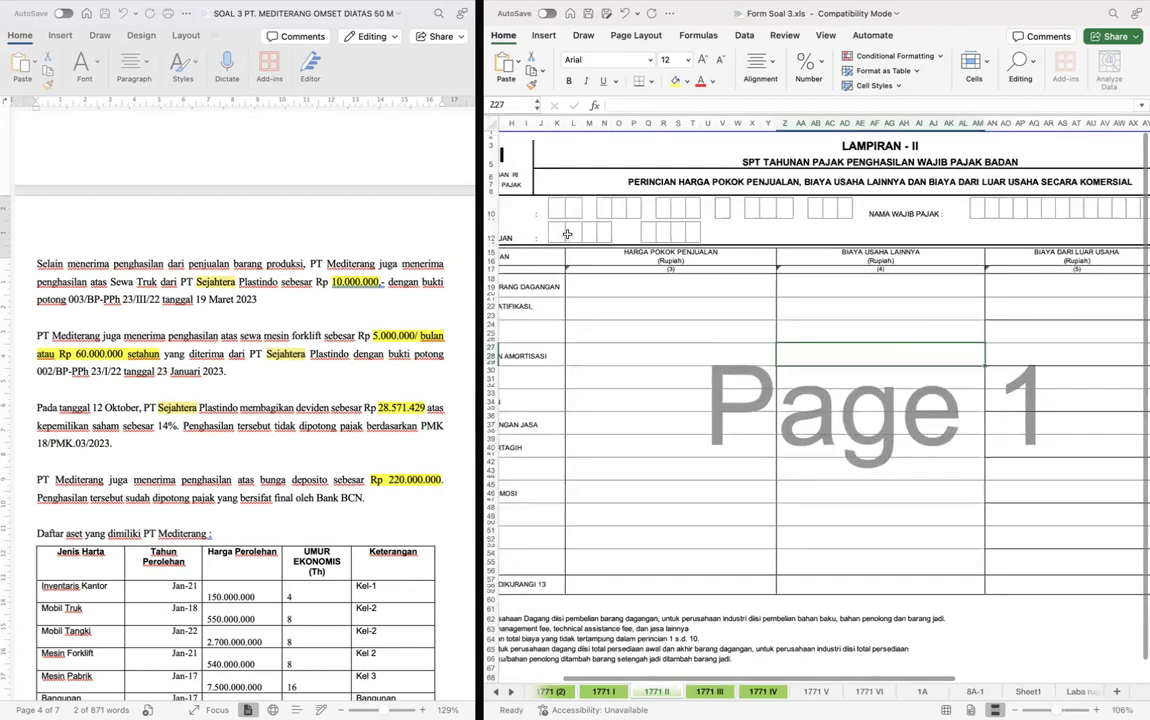
pyautogui.hotkey('ctrl', 'pagedown')
pyautogui.scroll(3, 567, 234)
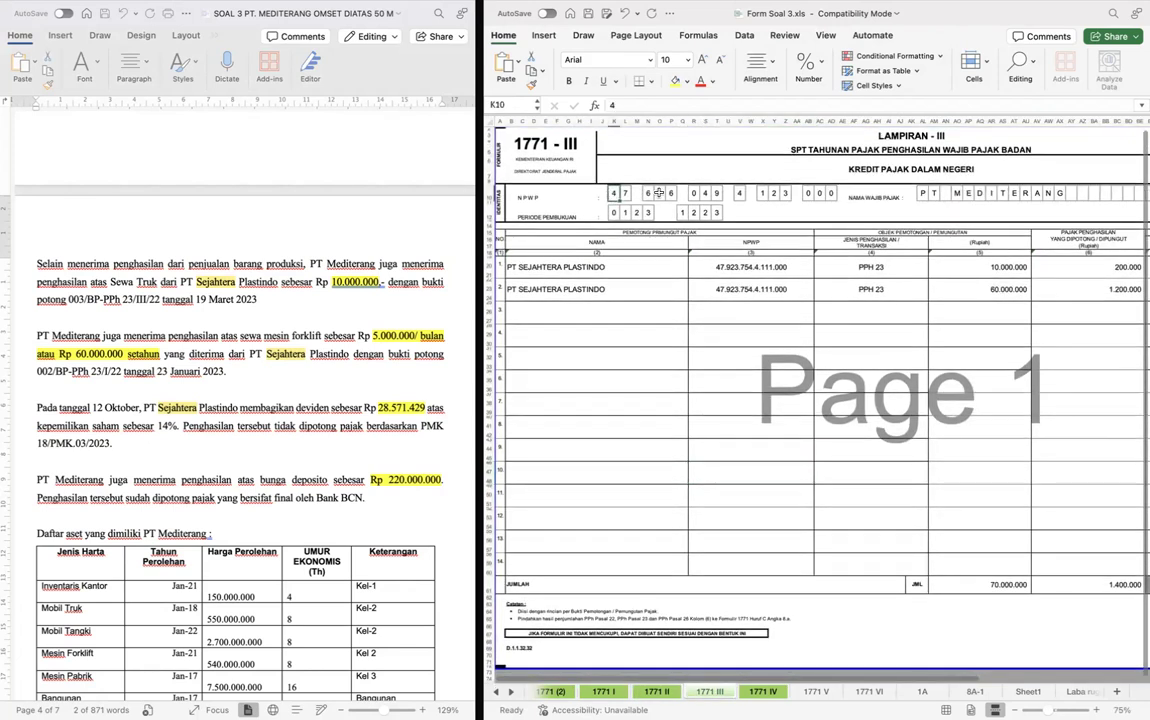
pyautogui.moveTo(610, 194); pyautogui.dragTo(834, 194)
pyautogui.hotkey('ctrl', 'c')
pyautogui.hotkey('ctrl', 'pageup')
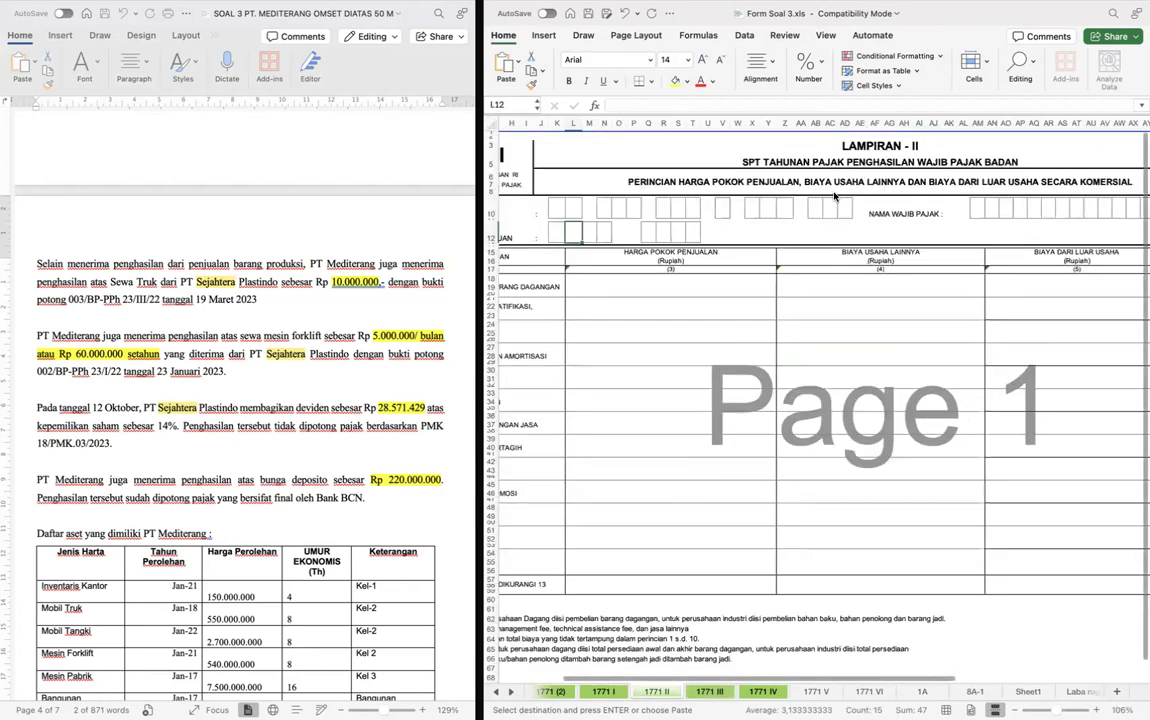
pyautogui.click(557, 209)
pyautogui.hotkey('ctrl', 'v')
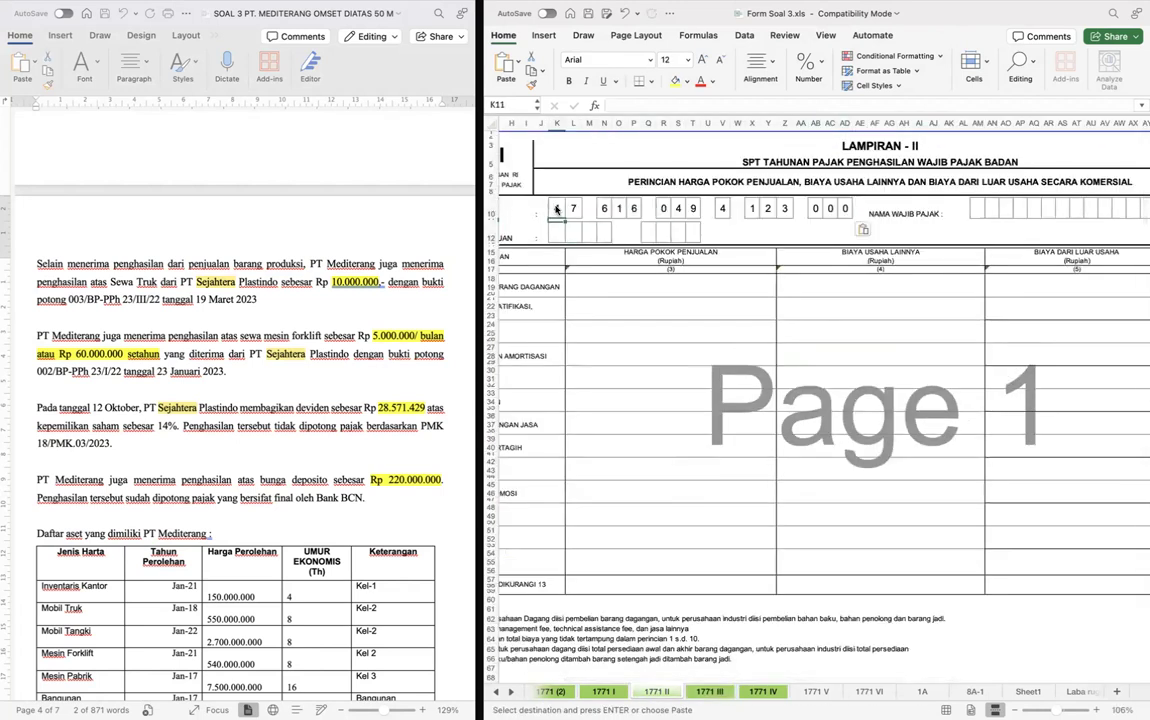
# - Copy the bookkeeping period 0123 to 1223 from form 1771 III into the Periode Pembukuan boxes of form 1771 II
pyautogui.hotkey('ctrl', 'pagedown')
pyautogui.hotkey('shift', 'Right')
pyautogui.hotkey('shift', 'Right')
pyautogui.hotkey('shift', 'Right')
pyautogui.hotkey('shift', 'Right')
pyautogui.hotkey('shift', 'Right')
pyautogui.hotkey('shift', 'Right')
pyautogui.hotkey('shift', 'Right')
pyautogui.hotkey('shift', 'Right')
pyautogui.hotkey('shift', 'Right')
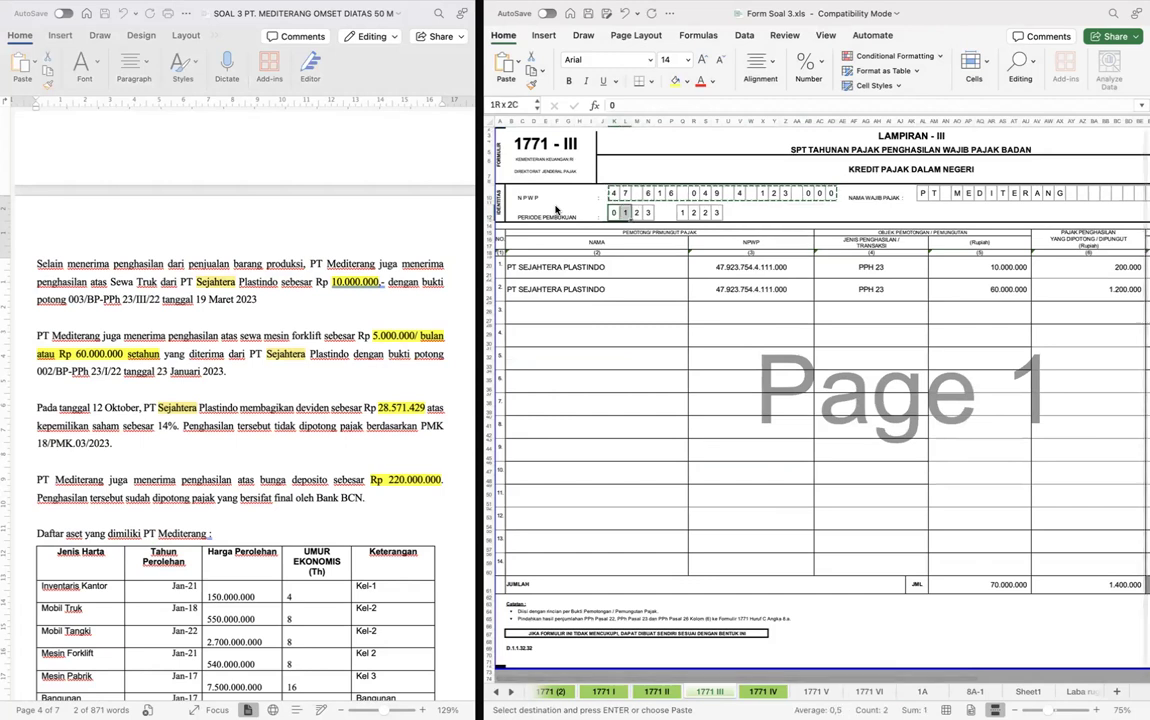
pyautogui.press('super+c')
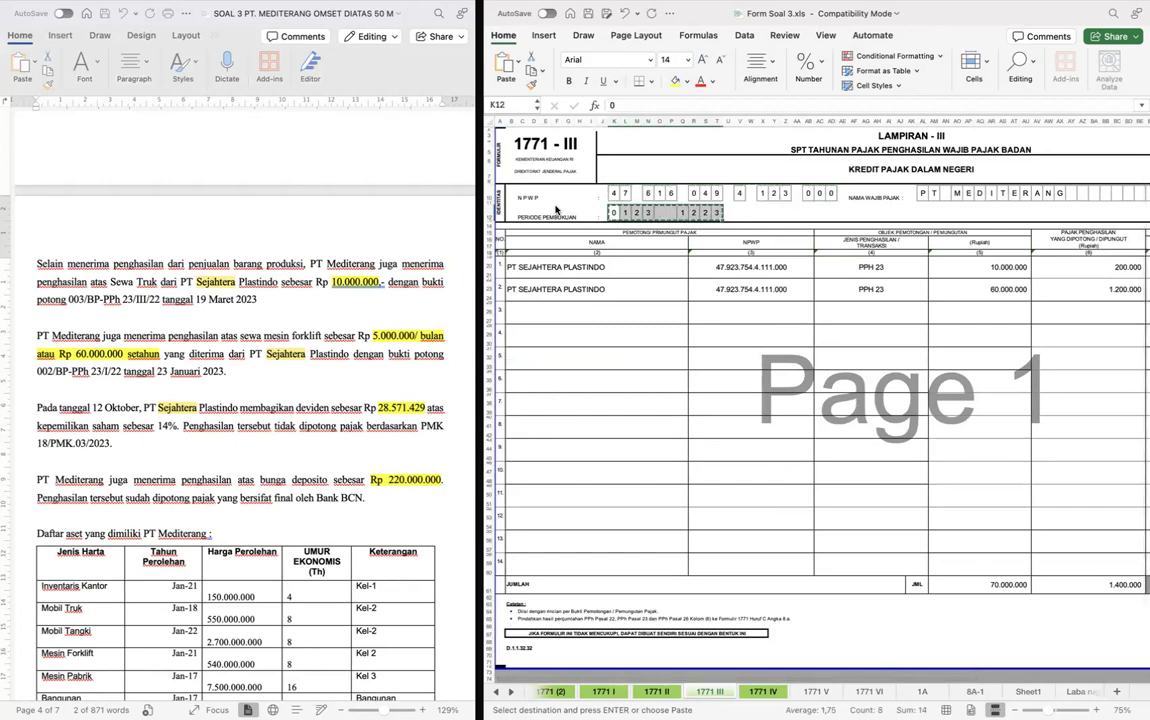
pyautogui.hotkey('ctrl', 'pageup')
pyautogui.press('Down')
pyautogui.press('Down')
pyautogui.press('super+v')
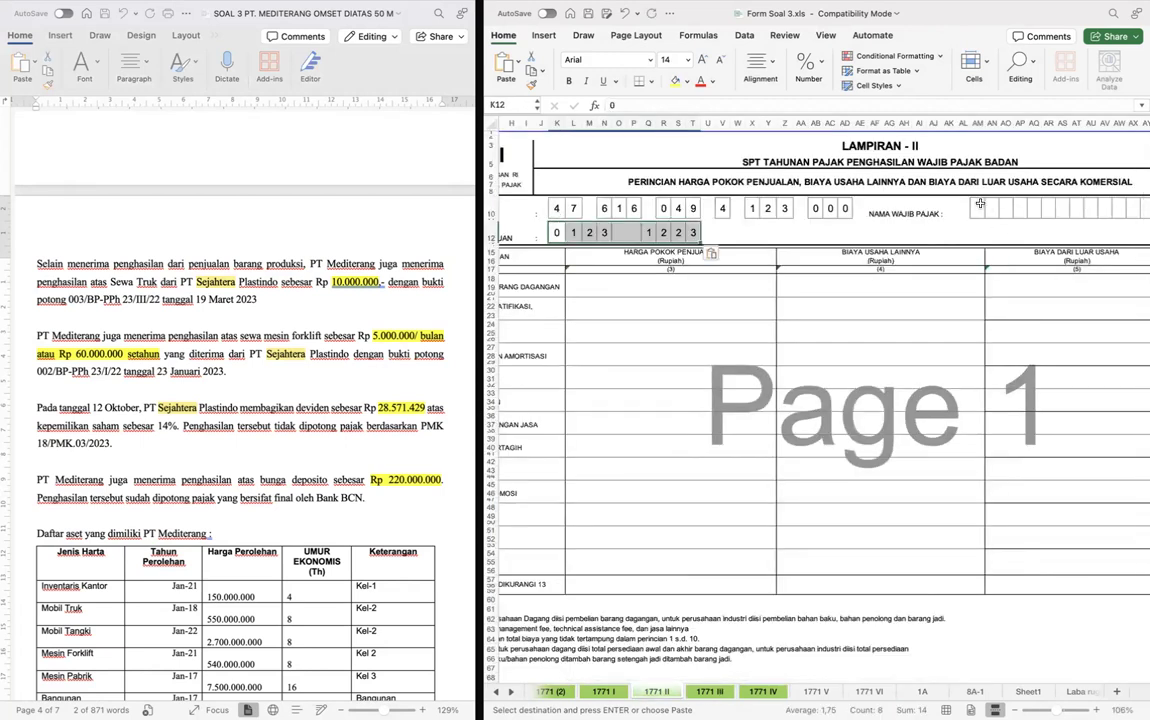
# - Fill the Nama Wajib Pajak boxes of form 1771 II with PT MEDITERANG, one letter per box
pyautogui.click(980, 207)
pyautogui.write('T')
pyautogui.press('Right')
pyautogui.press('Right')
pyautogui.write('M')
pyautogui.press('Right')
pyautogui.write('E')
pyautogui.press('Right')
pyautogui.write('D')
pyautogui.press('Right')
pyautogui.write('I')
pyautogui.press('Right')
pyautogui.write('T')
pyautogui.press('Right')
pyautogui.write('E')
pyautogui.press('Right')
pyautogui.write('R')
pyautogui.press('Right')
pyautogui.write('A')
pyautogui.press('Right')
pyautogui.write('N')
pyautogui.press('Right')
pyautogui.write('G')
pyautogui.press('Return')
pyautogui.press('Left')
pyautogui.hscroll(-3, 917, 283)
# - Link row 1, Pembelian Bahan/Barang Dagangan, under Harga Pokok Penjualan to Total Pembelian dan Biaya on the Laba rugi sheet
pyautogui.click(765, 286)
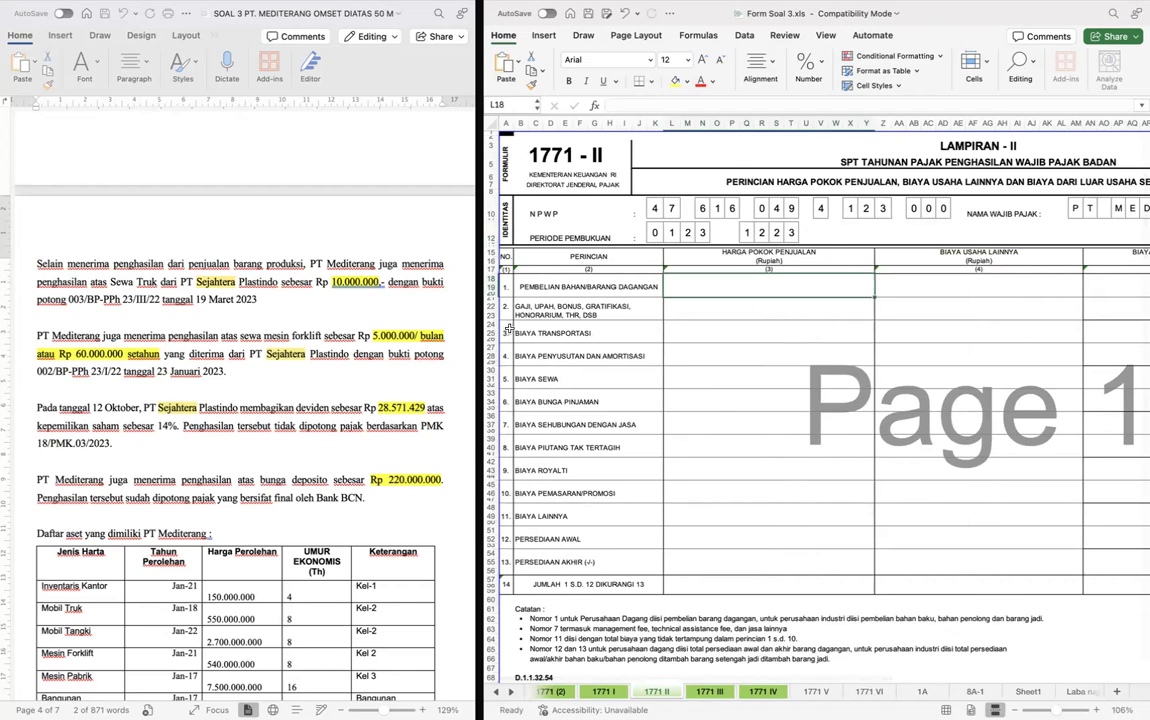
pyautogui.scroll(-1, 683, 398)
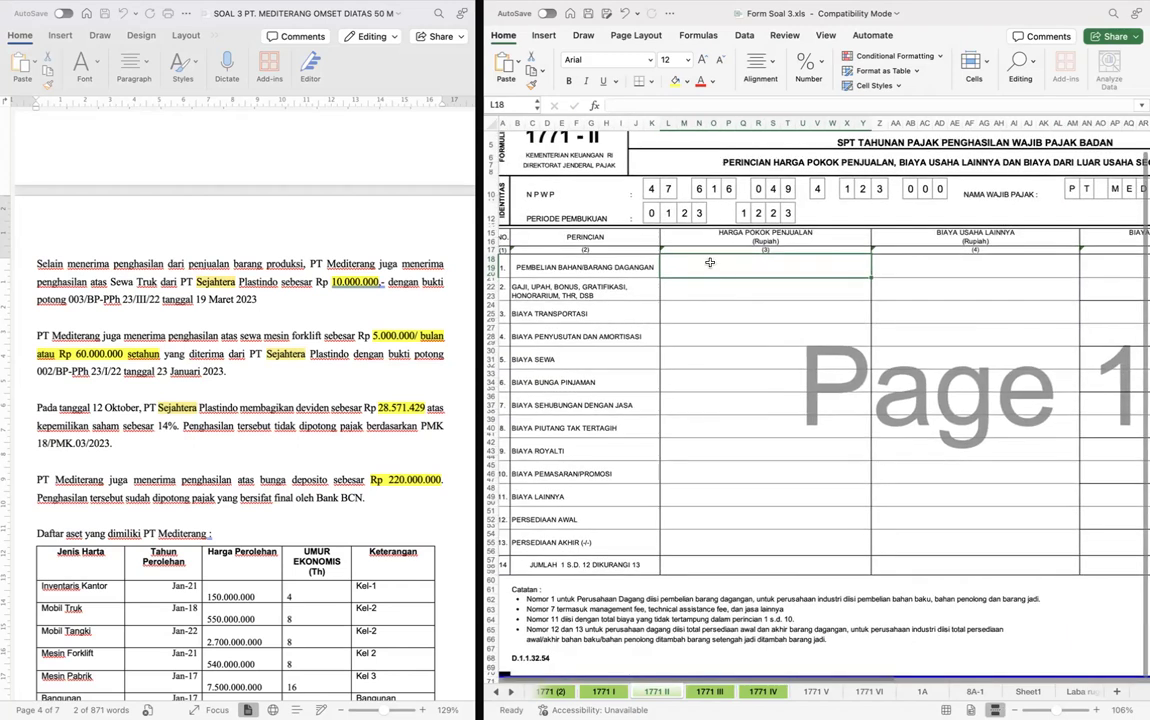
pyautogui.write('=')
pyautogui.hotkey('ctrl', 'pagedown')
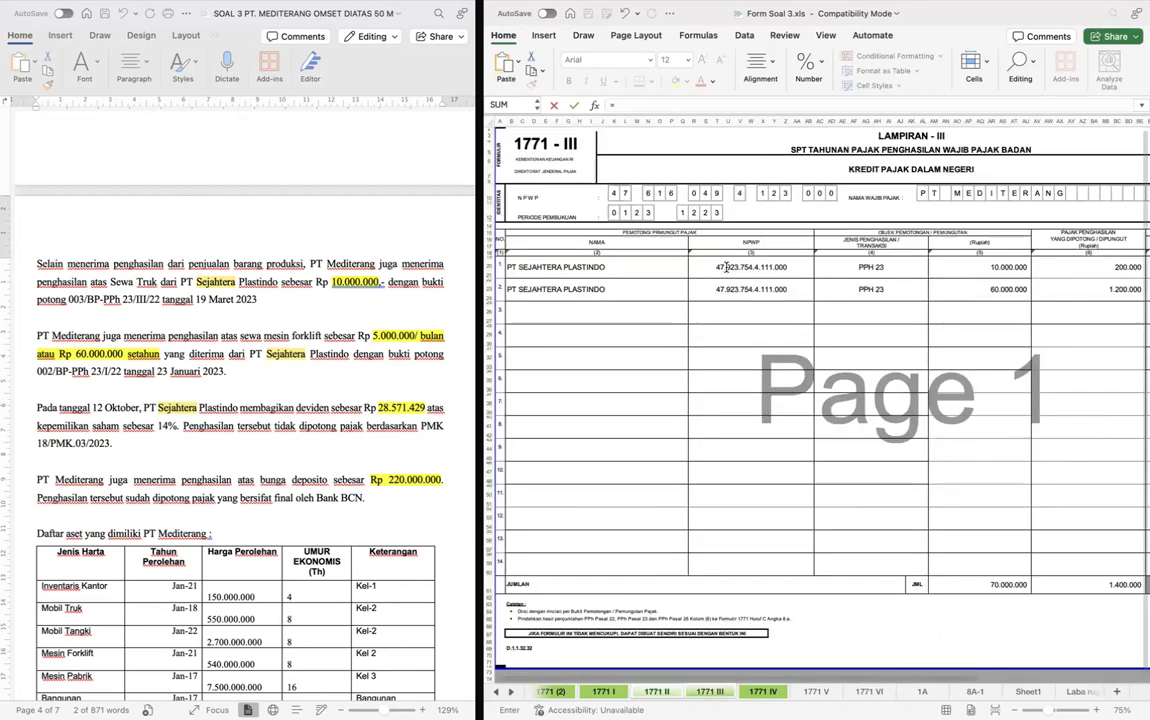
pyautogui.hotkey('ctrl', 'pagedown')
pyautogui.hotkey('ctrl', 'pagedown')
pyautogui.hotkey('ctrl', 'pagedown')
pyautogui.hotkey('ctrl', 'pagedown')
pyautogui.hotkey('ctrl', 'pagedown')
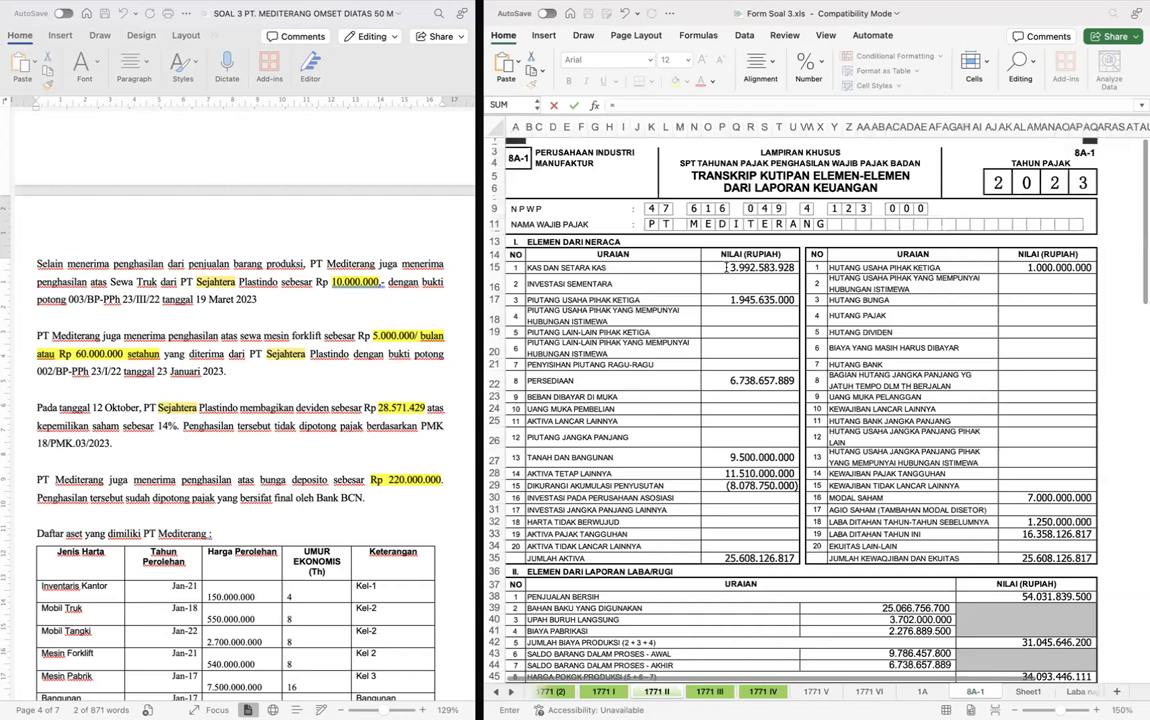
pyautogui.hotkey('ctrl', 'pagedown')
pyautogui.hotkey('ctrl', 'pagedown')
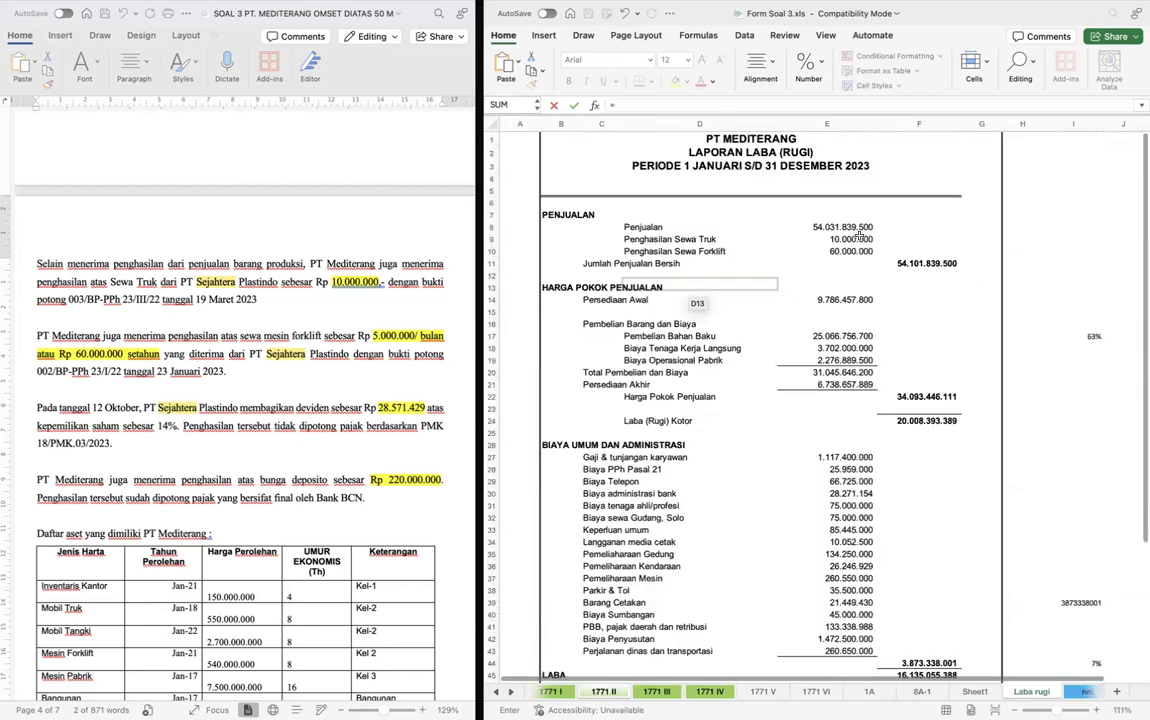
pyautogui.click(843, 374)
pyautogui.press('Return')
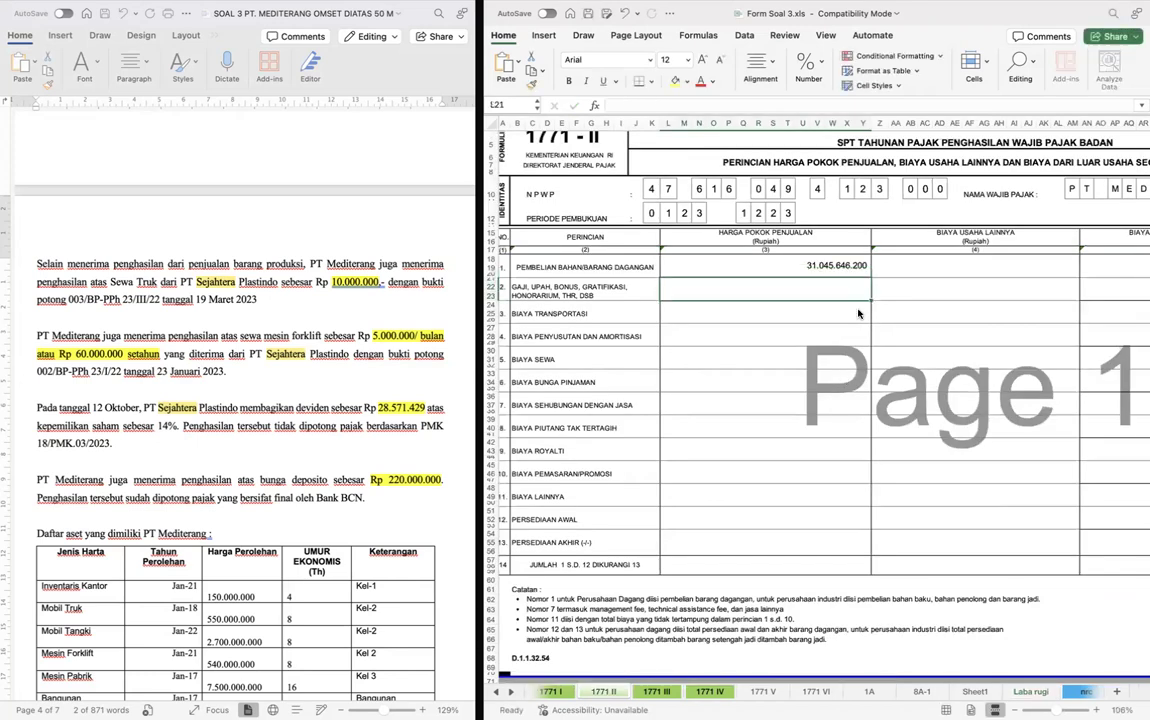
# - Replace the row 1 Harga Pokok Penjualan formula with a link to Pembelian Bahan Baku (E17) on the Laba rugi sheet
pyautogui.press('Up')
pyautogui.write('=')
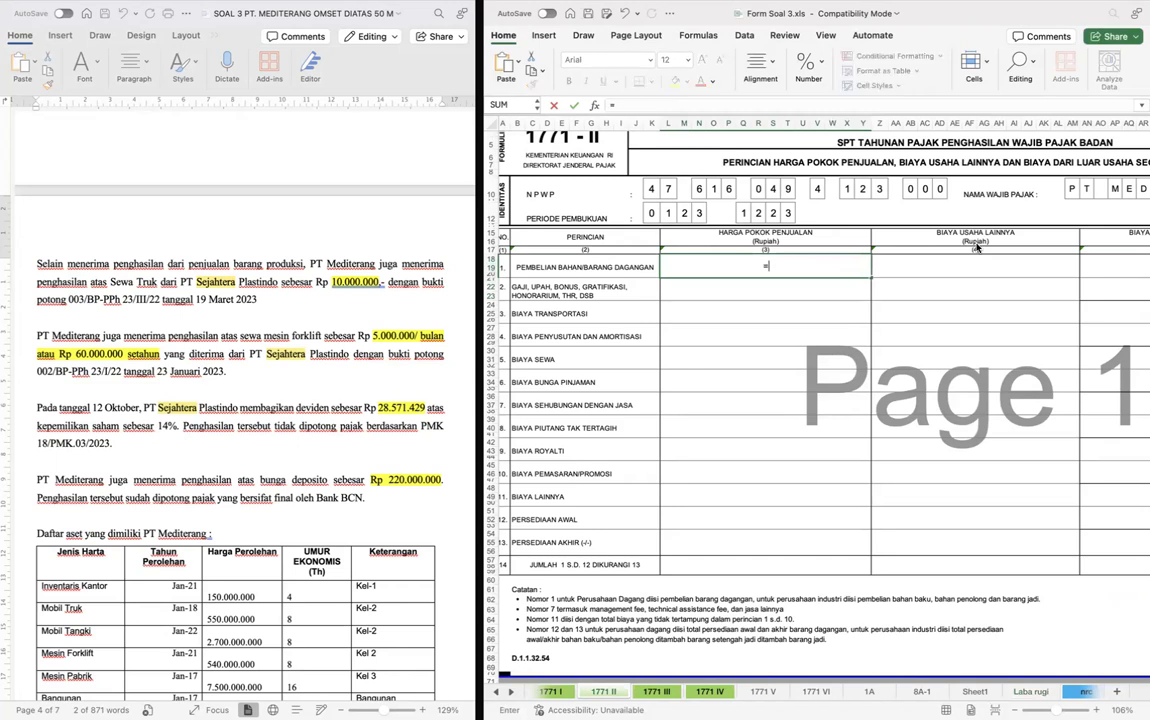
pyautogui.hotkey('ctrl', 'pagedown')
pyautogui.hotkey('ctrl', 'pagedown')
pyautogui.hotkey('ctrl', 'pagedown')
pyautogui.hotkey('ctrl', 'pagedown')
pyautogui.hotkey('ctrl', 'pagedown')
pyautogui.hotkey('ctrl', 'pagedown')
pyautogui.hotkey('ctrl', 'pagedown')
pyautogui.hotkey('ctrl', 'pagedown')
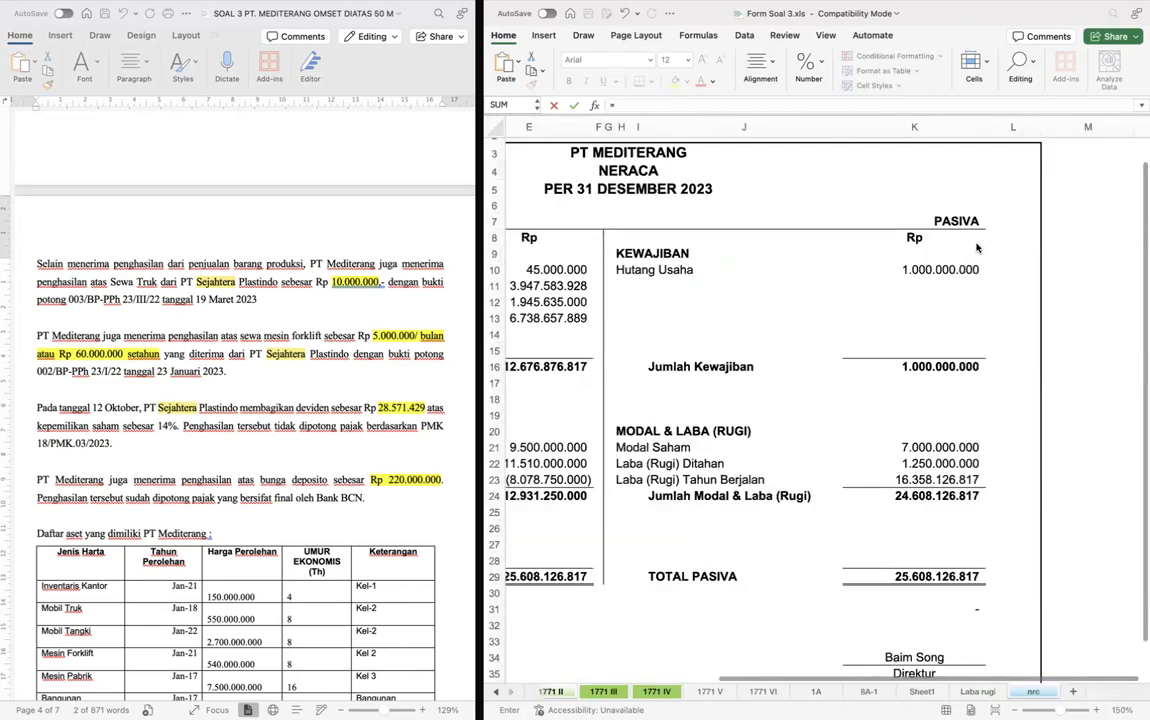
pyautogui.click(788, 337)
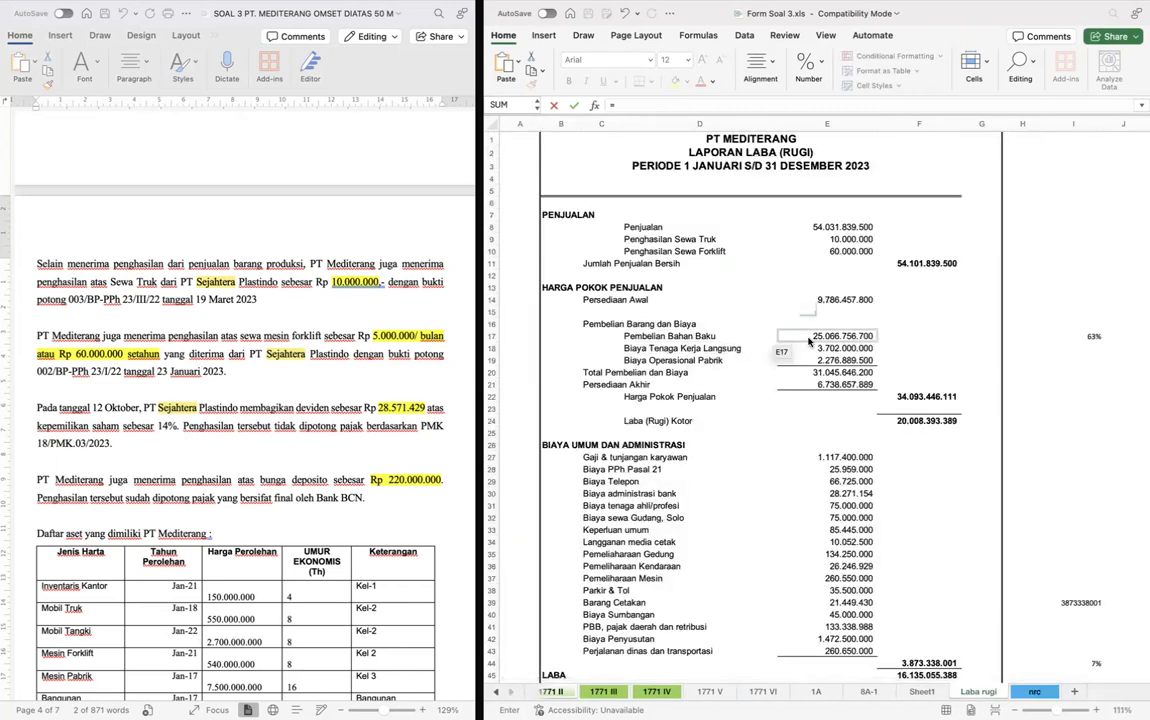
pyautogui.press('Return')
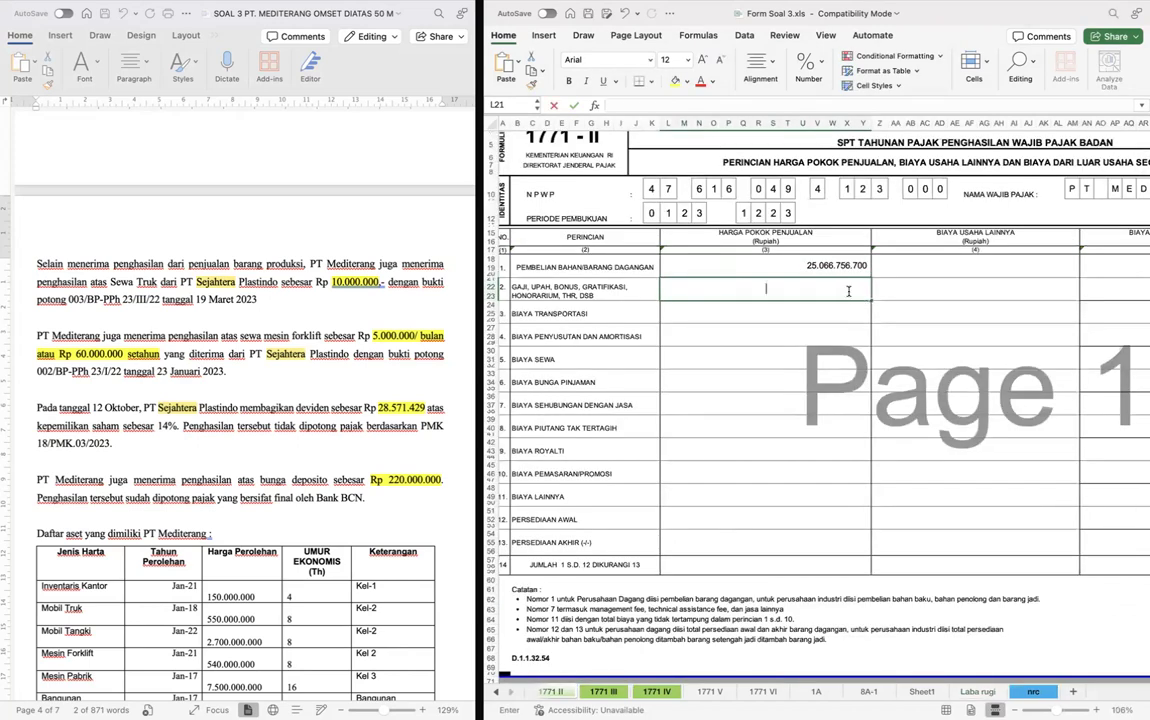
# - Link row 2, Gaji, Upah, Bonus, under Harga Pokok Penjualan to Biaya Tenaga Kerja Langsung (E18) on the Laba rugi sheet
pyautogui.write('=')
pyautogui.hotkey('ctrl', 'pagedown')
pyautogui.hotkey('ctrl', 'pagedown')
pyautogui.hotkey('ctrl', 'pagedown')
pyautogui.hotkey('ctrl', 'pagedown')
pyautogui.hotkey('ctrl', 'pagedown')
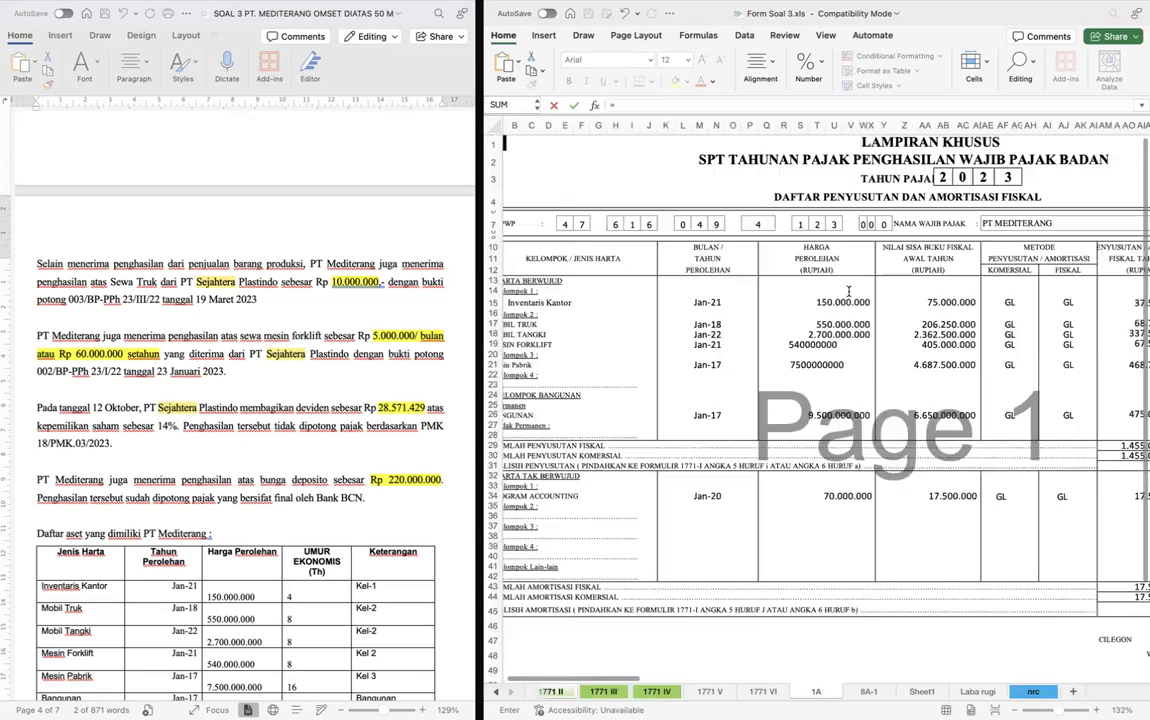
pyautogui.hotkey('ctrl', 'pagedown')
pyautogui.hotkey('ctrl', 'pagedown')
pyautogui.hotkey('ctrl', 'pagedown')
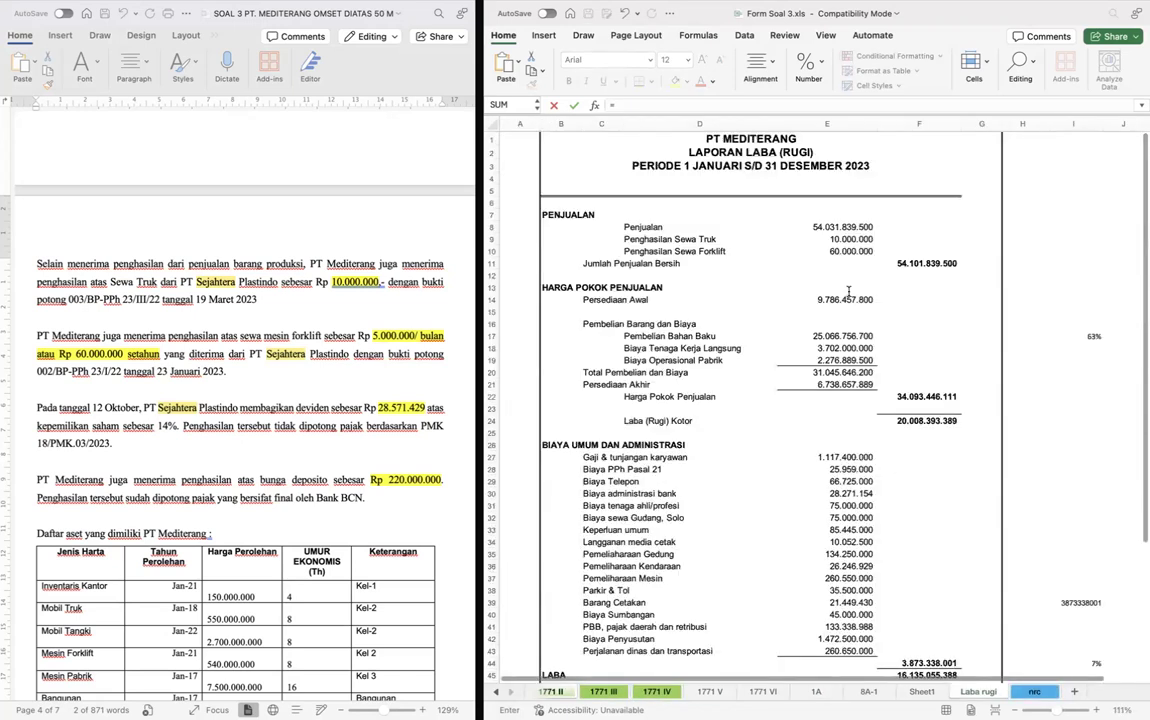
pyautogui.click(843, 359)
pyautogui.click(845, 349)
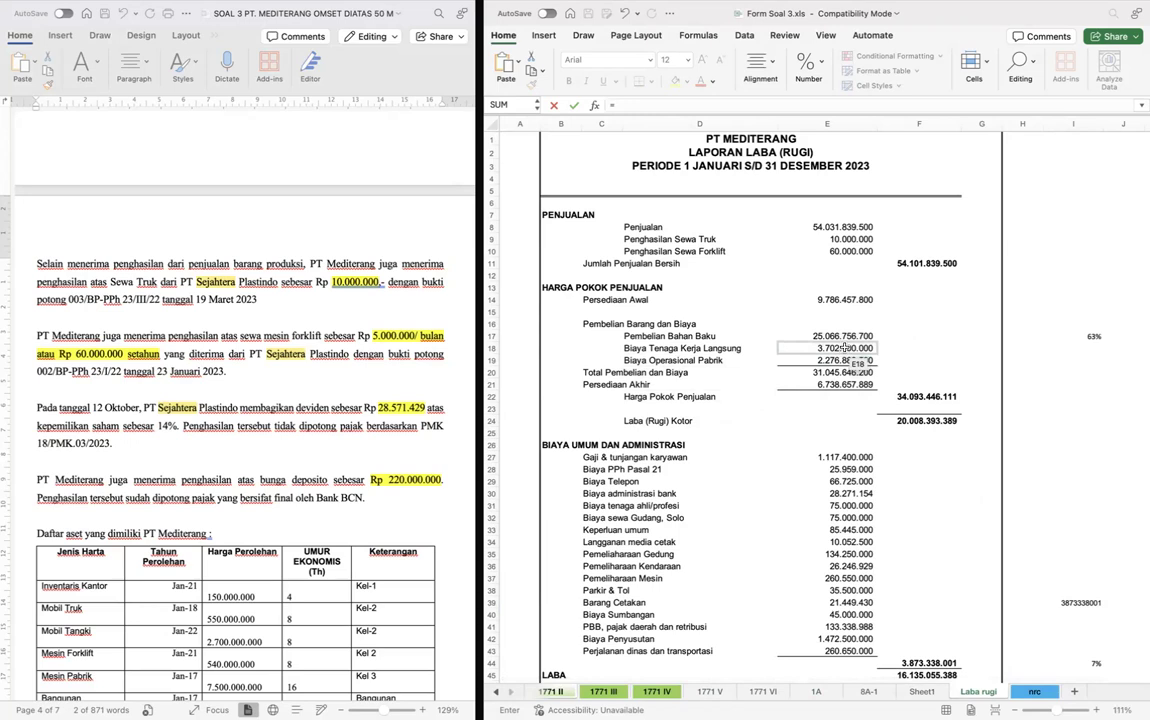
pyautogui.press('Return')
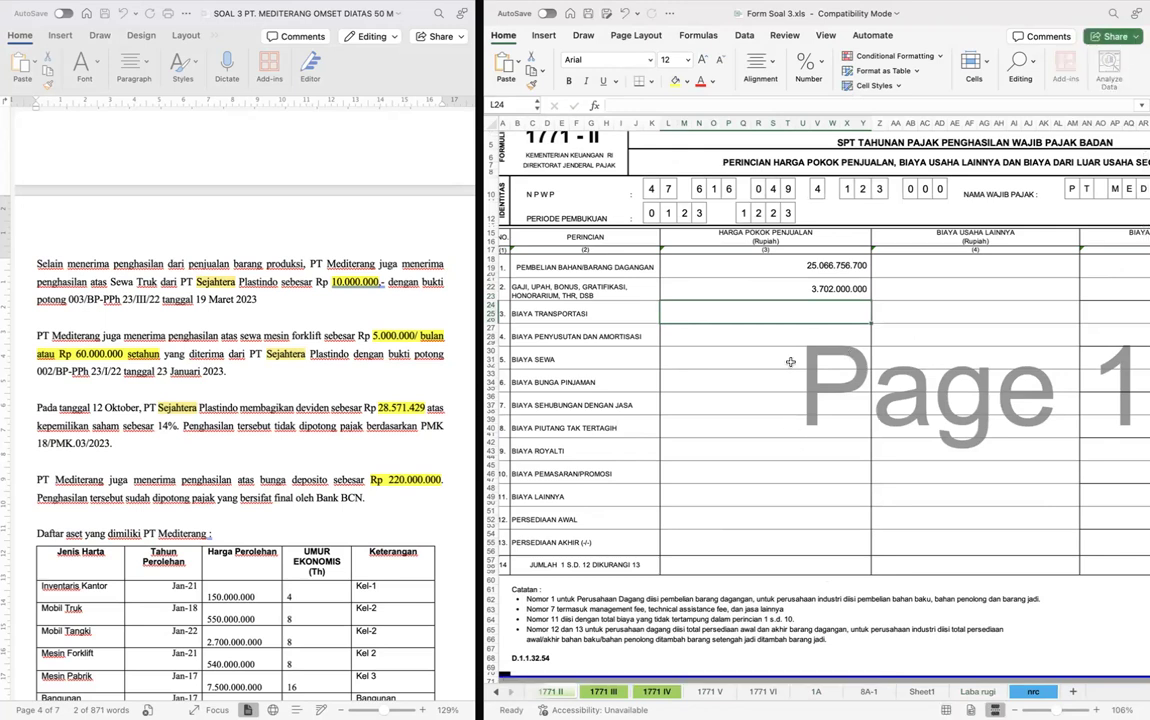
# - Link row 11, Biaya Lainnya, under Harga Pokok Penjualan to Biaya Operasional Pabrik on the Laba rugi sheet
pyautogui.click(738, 505)
pyautogui.write('=')
pyautogui.hotkey('ctrl', 'pagedown')
pyautogui.hotkey('ctrl', 'pagedown')
pyautogui.hotkey('ctrl', 'pagedown')
pyautogui.hotkey('ctrl', 'pagedown')
pyautogui.hotkey('ctrl', 'pagedown')
pyautogui.hotkey('ctrl', 'pagedown')
pyautogui.hotkey('ctrl', 'pagedown')
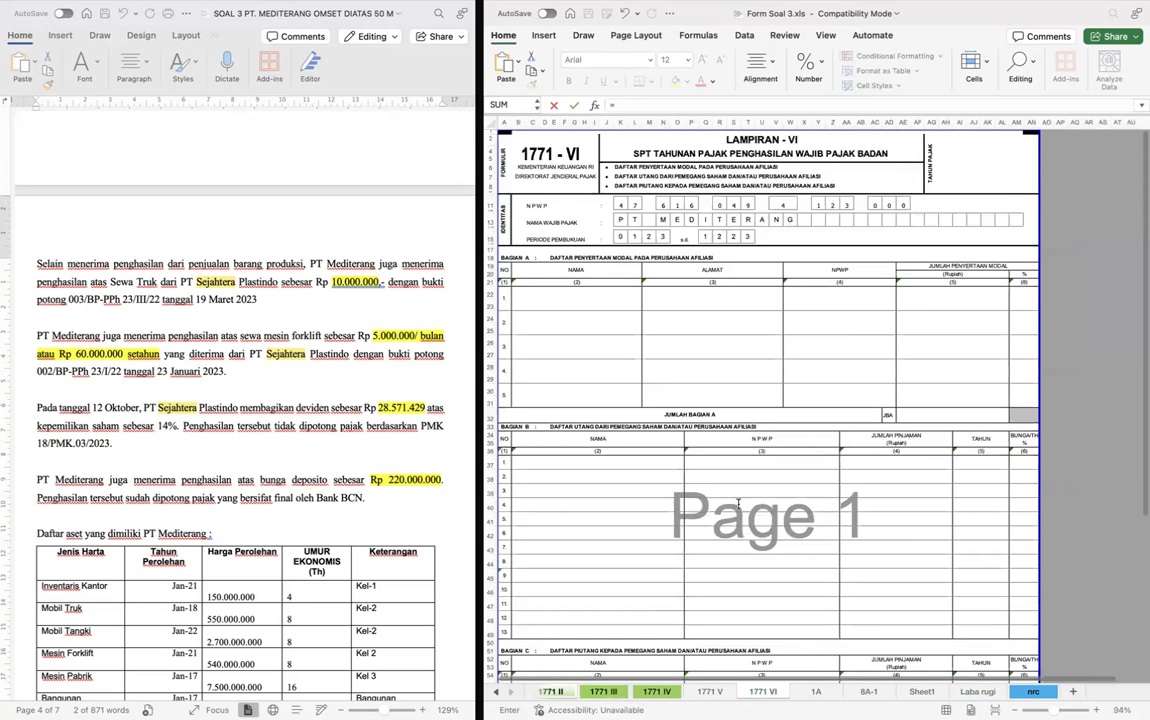
pyautogui.hotkey('ctrl', 'pagedown')
pyautogui.scroll(-5, 738, 505)
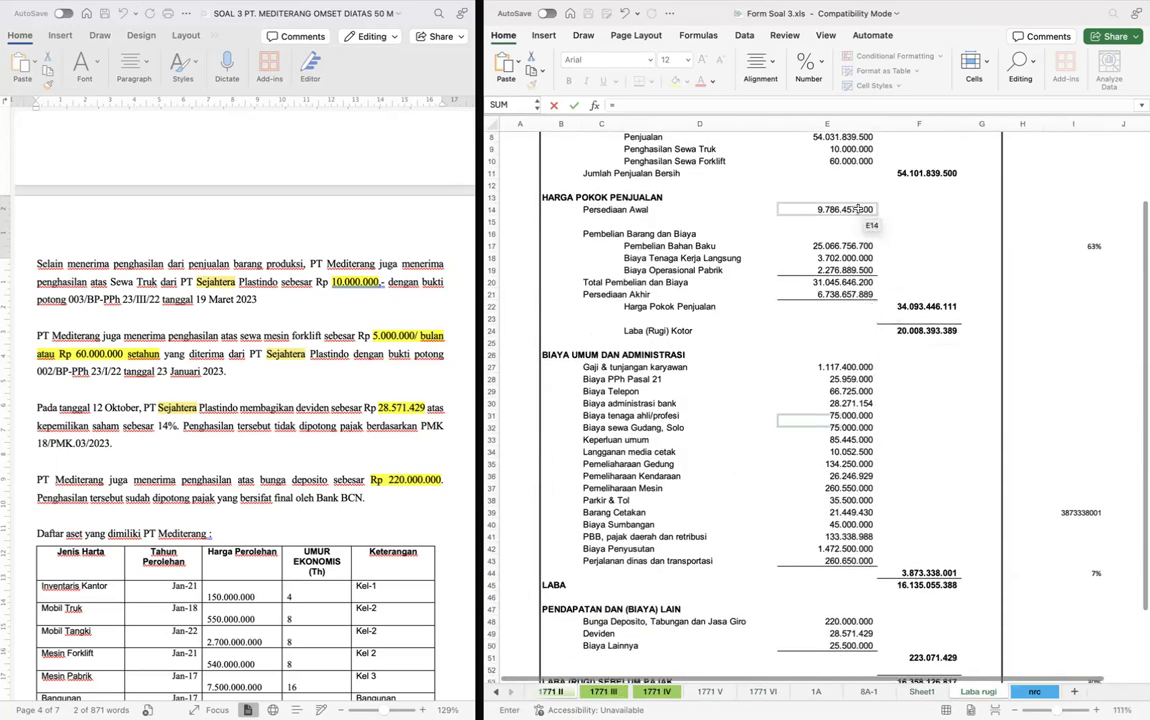
pyautogui.click(846, 269)
pyautogui.press('Return')
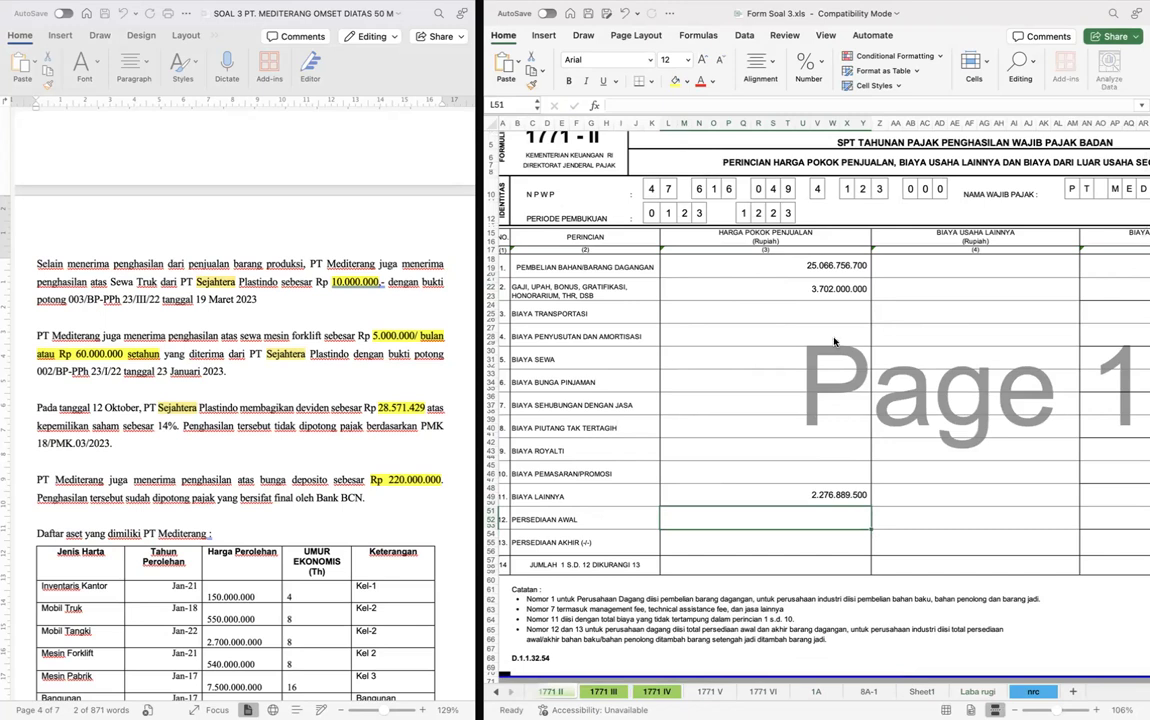
# - Link row 12, Persediaan Awal, under Harga Pokok Penjualan to Persediaan Awal (E14) on the Laba rugi sheet
pyautogui.doubleClick(734, 514)
pyautogui.write('=')
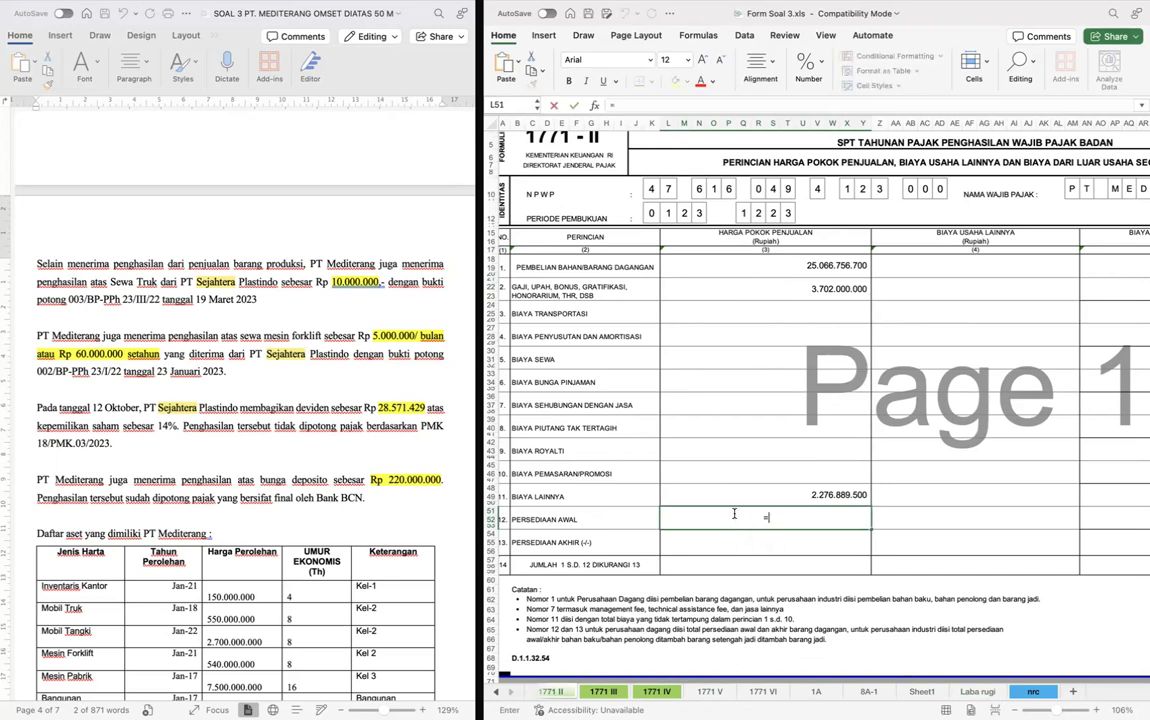
pyautogui.hotkey('ctrl', 'pagedown')
pyautogui.hotkey('ctrl', 'pagedown')
pyautogui.hotkey('ctrl', 'pagedown')
pyautogui.hotkey('ctrl', 'pagedown')
pyautogui.hotkey('ctrl', 'pagedown')
pyautogui.hotkey('ctrl', 'pagedown')
pyautogui.hotkey('ctrl', 'pagedown')
pyautogui.hotkey('ctrl', 'pagedown')
pyautogui.hotkey('ctrl', 'pagedown')
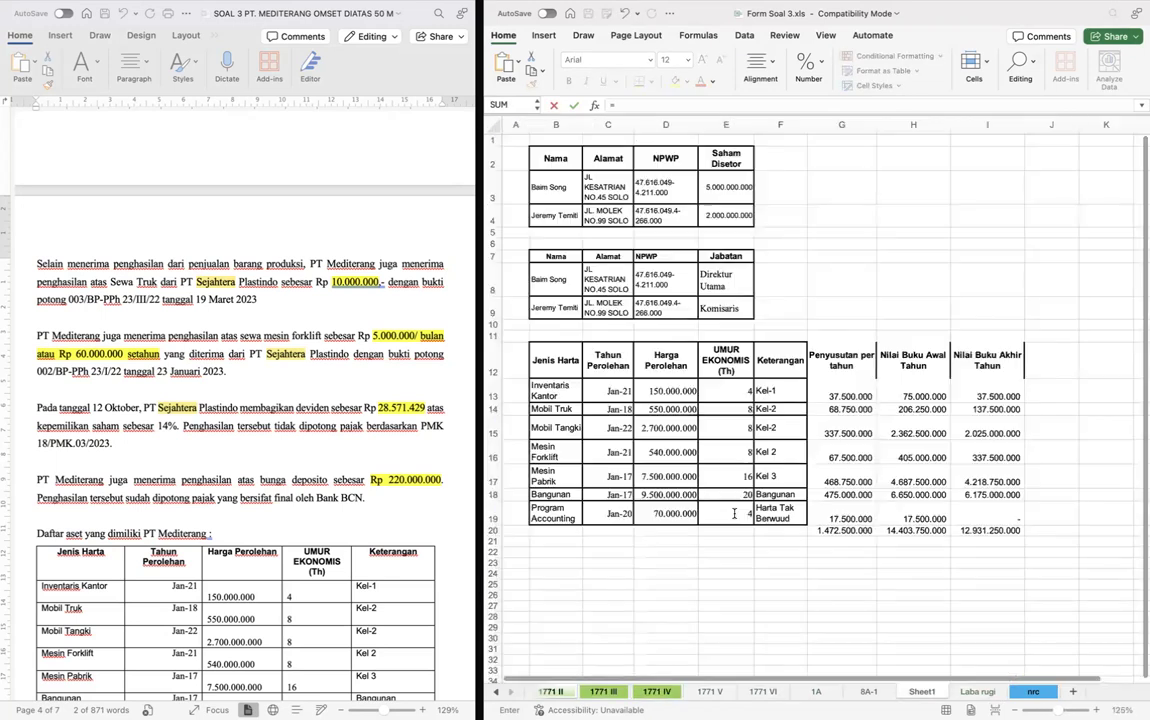
pyautogui.hotkey('ctrl', 'pageup')
pyautogui.scroll(3, 740, 330)
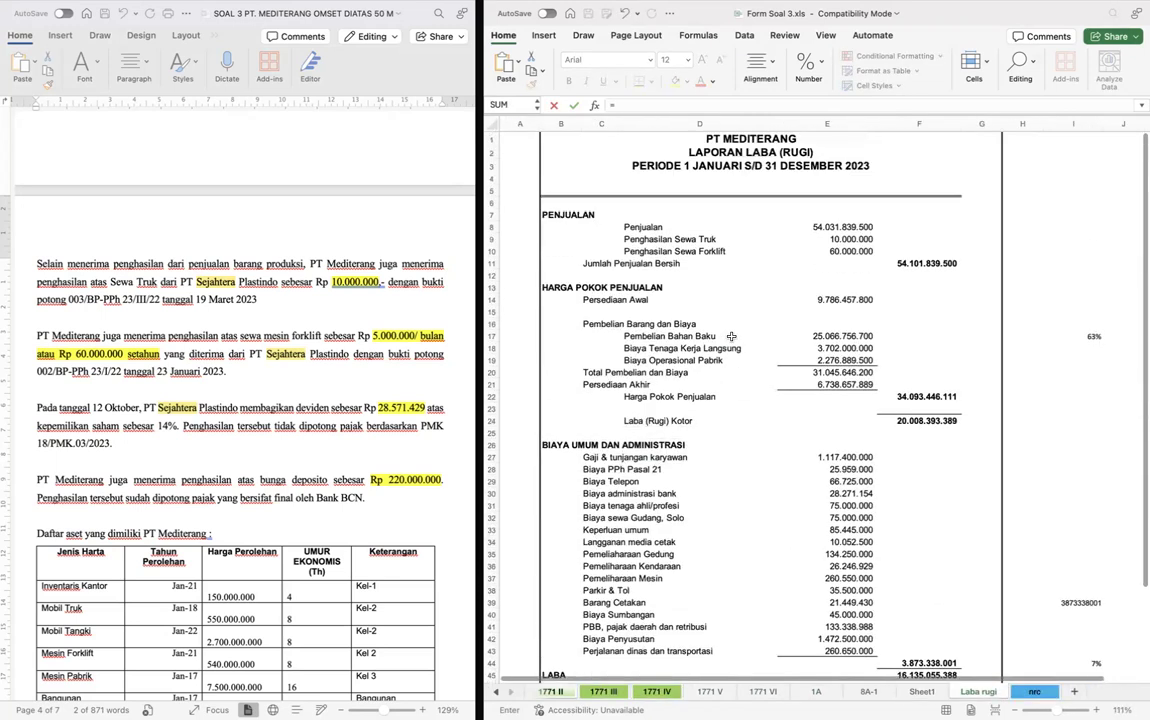
pyautogui.click(828, 298)
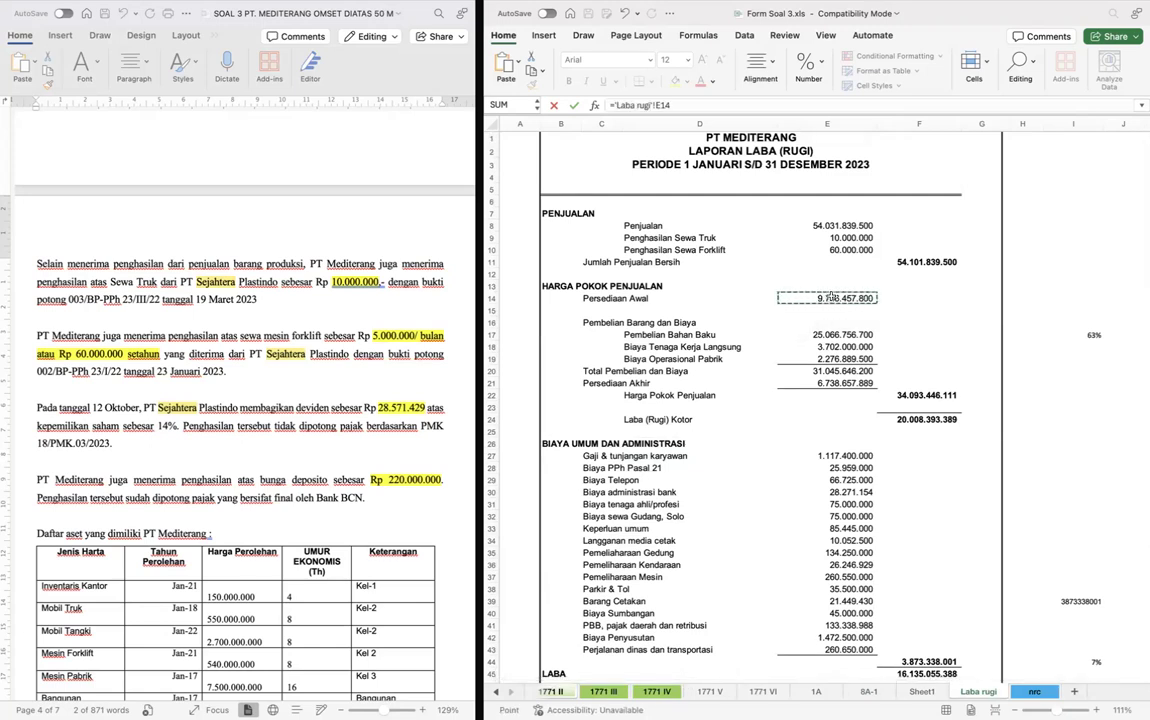
pyautogui.press('Return')
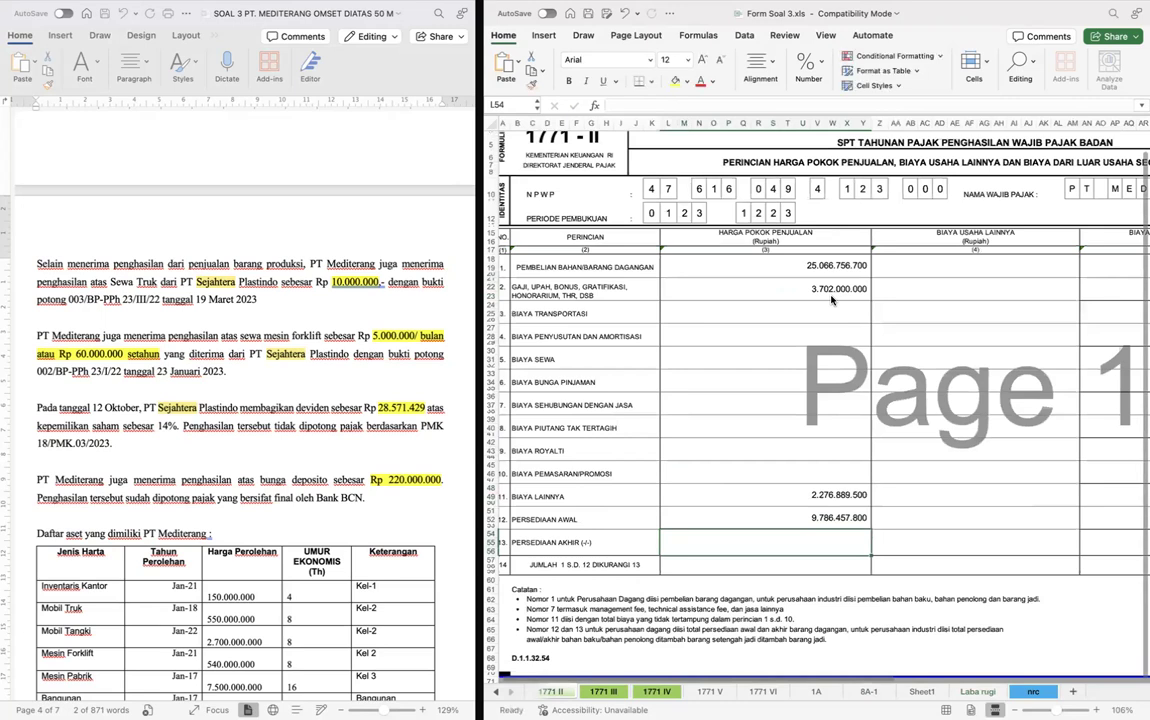
# - Link row 13, Persediaan Akhir, under Harga Pokok Penjualan to Persediaan Akhir (E21) on the Laba rugi sheet
pyautogui.write('=')
pyautogui.hotkey('ctrl', 'pagedown')
pyautogui.hotkey('ctrl', 'pagedown')
pyautogui.hotkey('ctrl', 'pagedown')
pyautogui.hotkey('ctrl', 'pagedown')
pyautogui.hotkey('ctrl', 'pagedown')
pyautogui.hotkey('ctrl', 'pagedown')
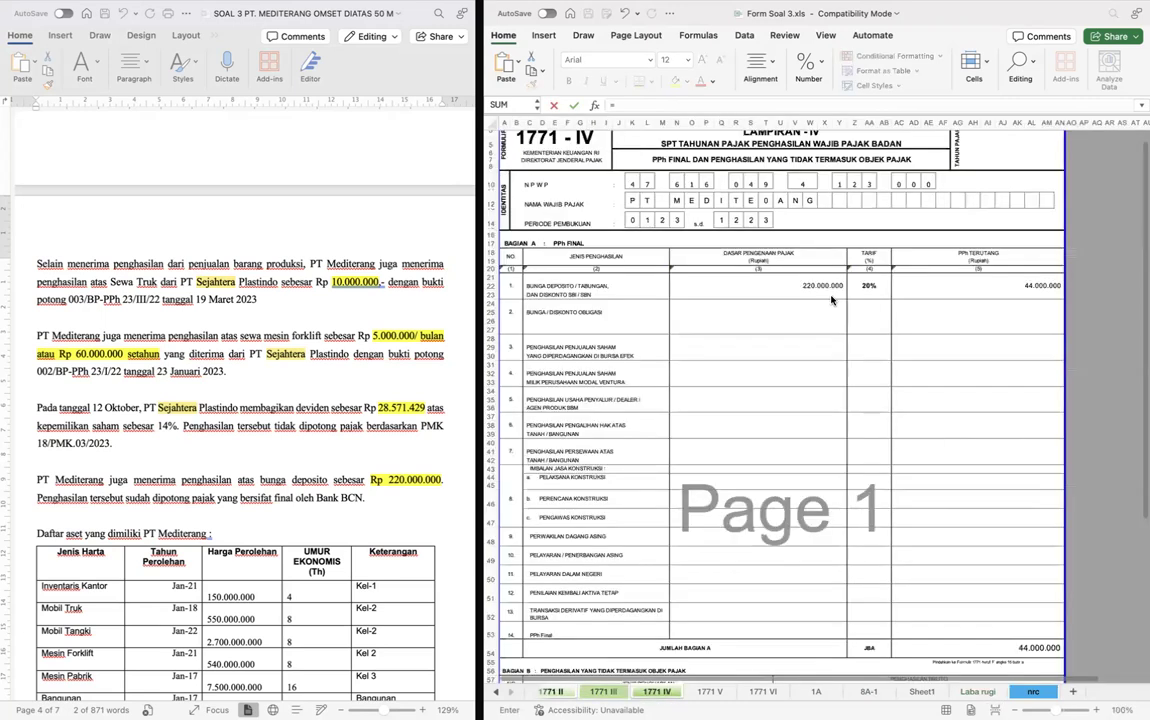
pyautogui.hotkey('ctrl', 'pagedown')
pyautogui.hotkey('ctrl', 'pagedown')
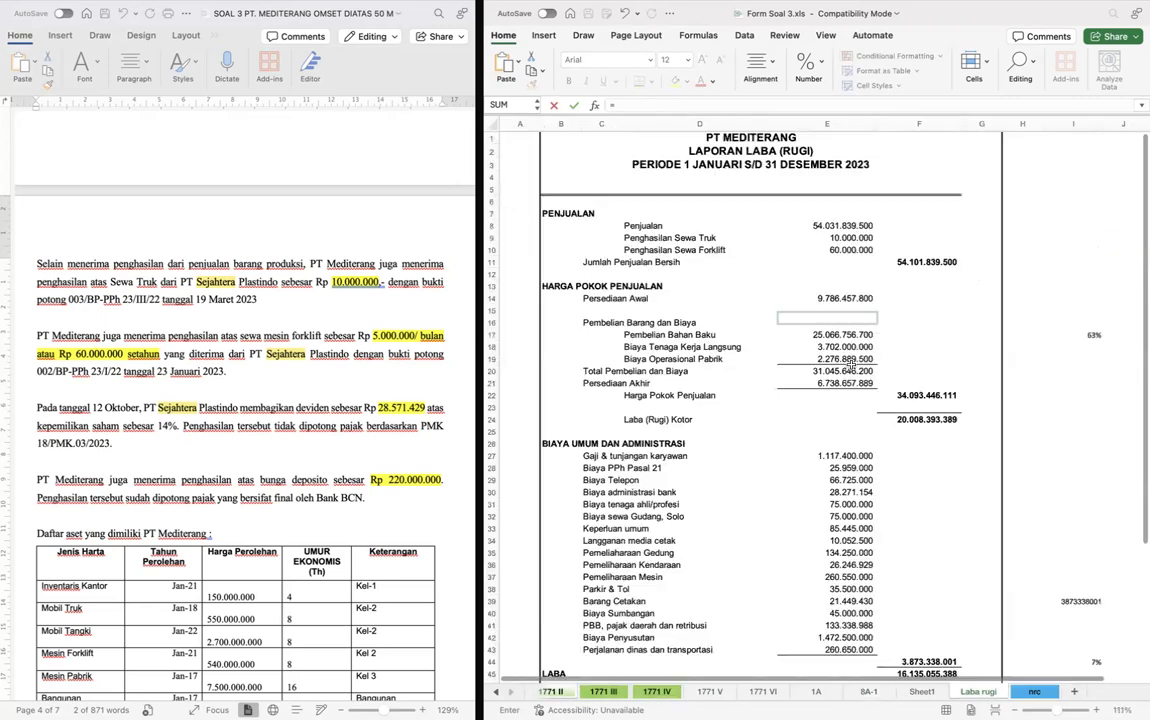
pyautogui.click(843, 382)
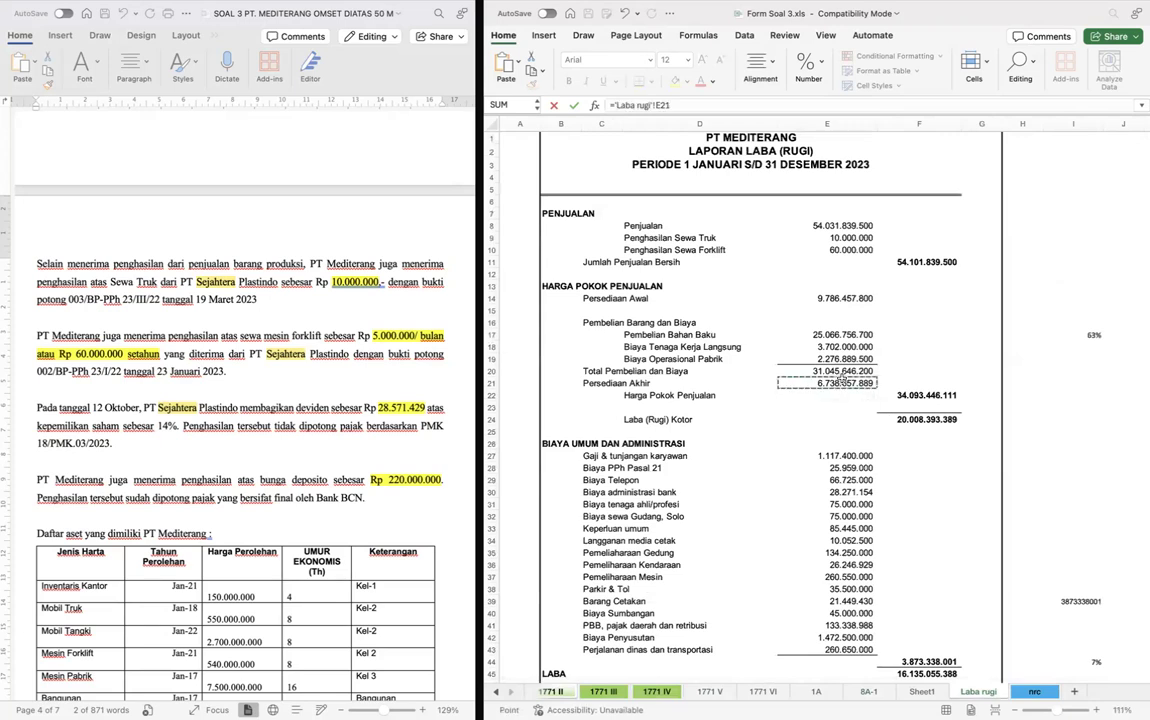
pyautogui.press('Return')
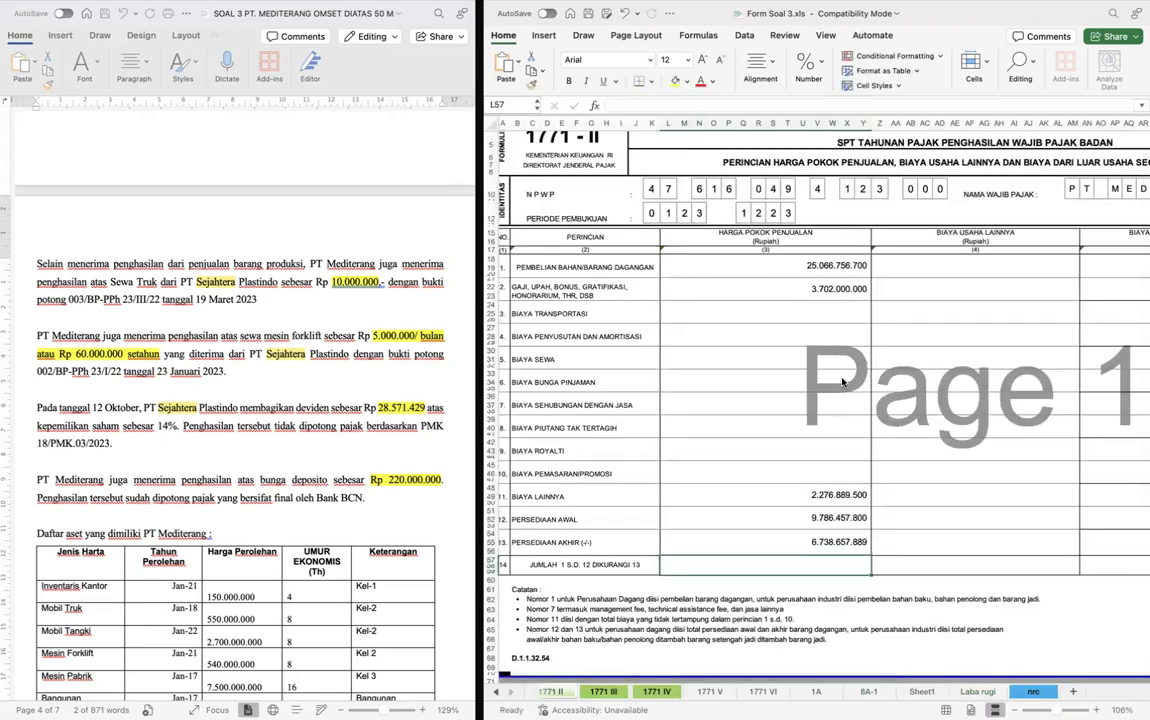
pyautogui.click(1049, 353)
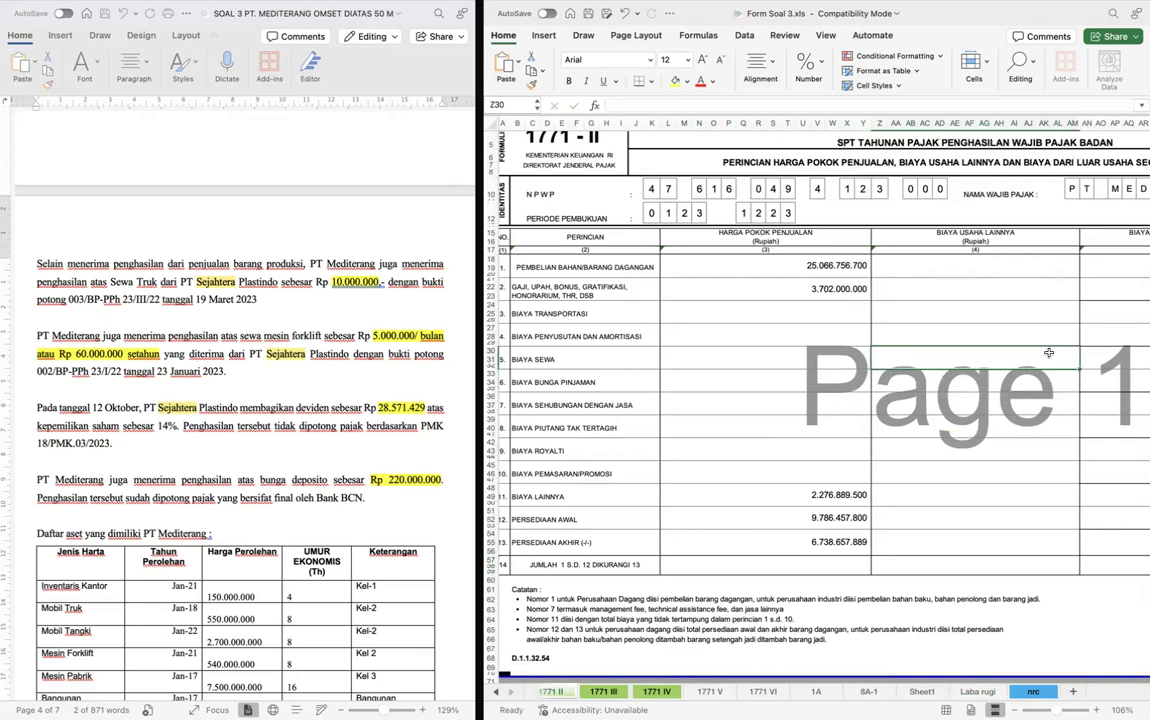
pyautogui.click(931, 304)
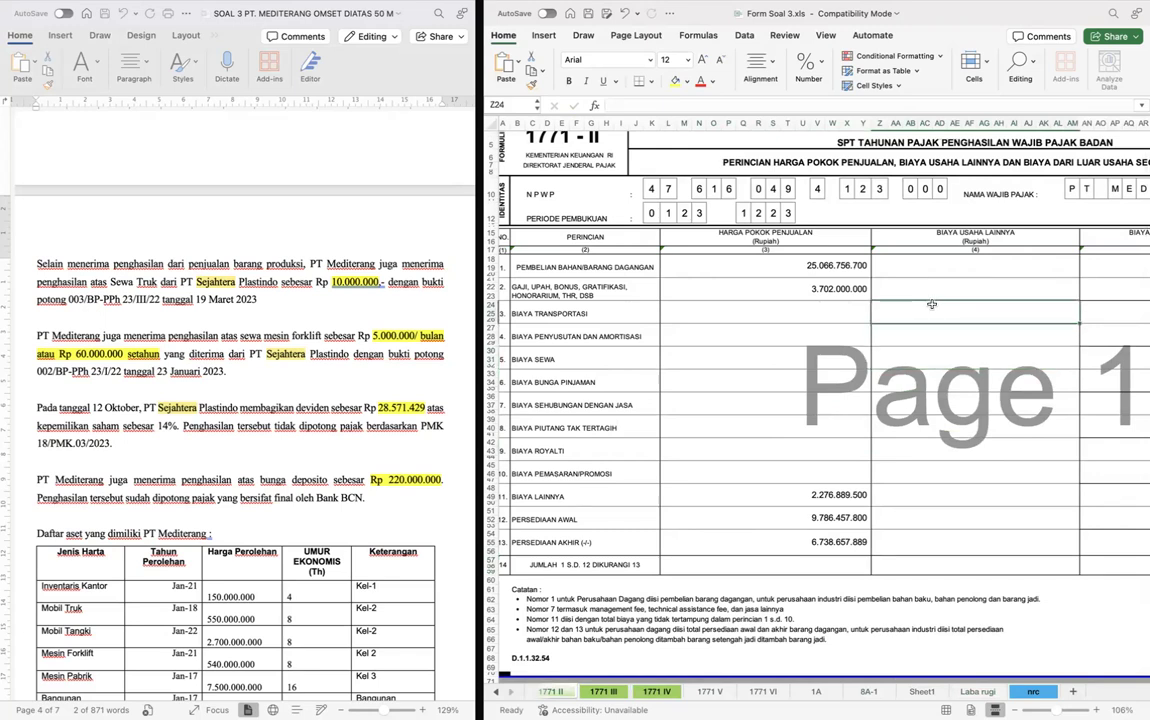
# - Link row 2, Gaji, Upah, Bonus, under Biaya Usaha Lainnya to Gaji & tunjangan karyawan (E27) on the Laba rugi sheet
pyautogui.click(923, 286)
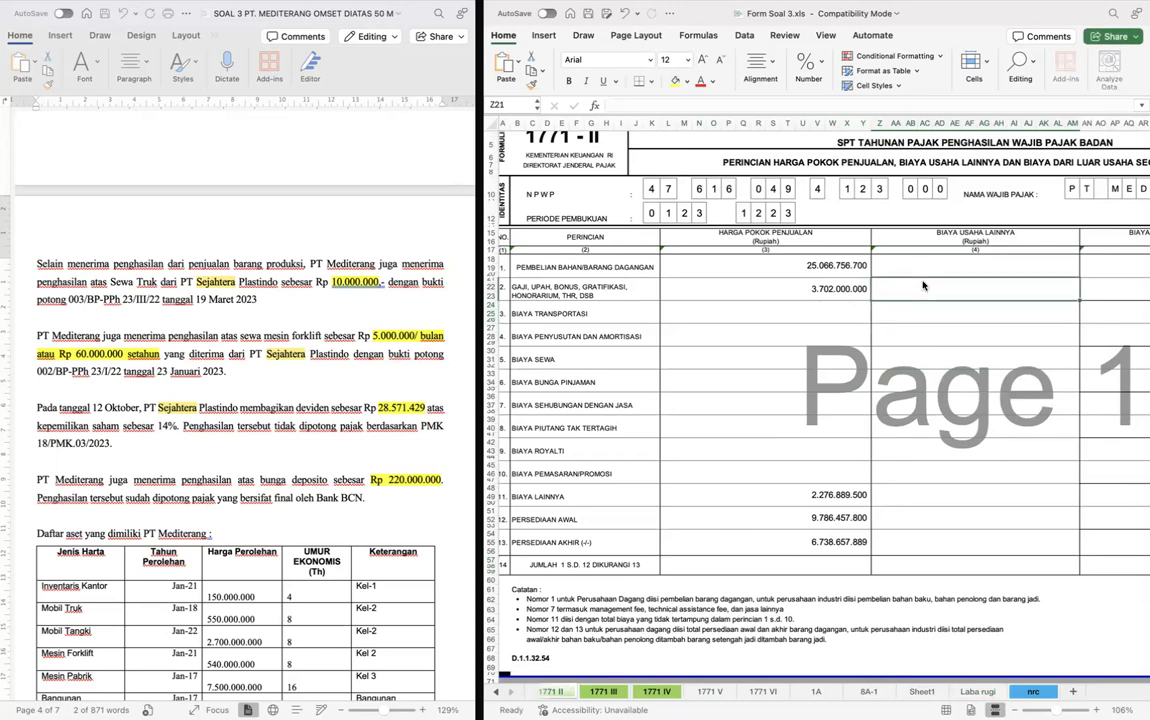
pyautogui.write('=')
pyautogui.hotkey('ctrl', 'pagedown')
pyautogui.hotkey('ctrl', 'pagedown')
pyautogui.hotkey('ctrl', 'pagedown')
pyautogui.hotkey('ctrl', 'pagedown')
pyautogui.hotkey('ctrl', 'pagedown')
pyautogui.hotkey('ctrl', 'pagedown')
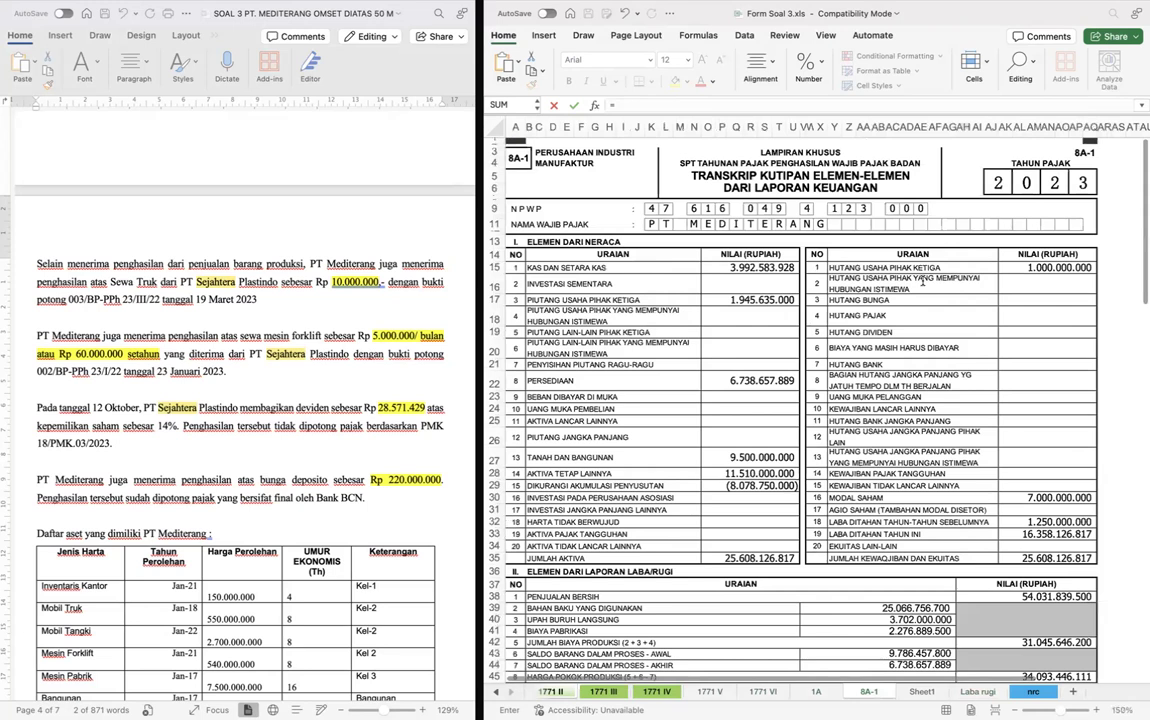
pyautogui.hotkey('ctrl', 'pagedown')
pyautogui.hotkey('ctrl', 'pagedown')
pyautogui.scroll(-3, 838, 400)
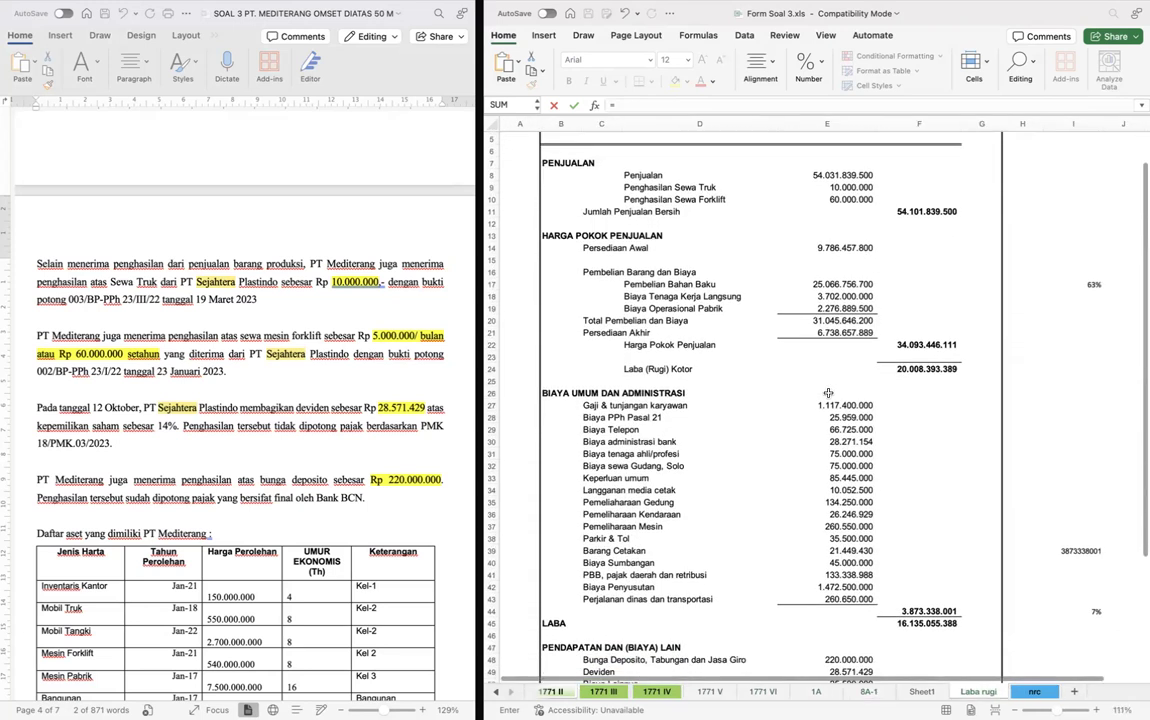
pyautogui.click(838, 406)
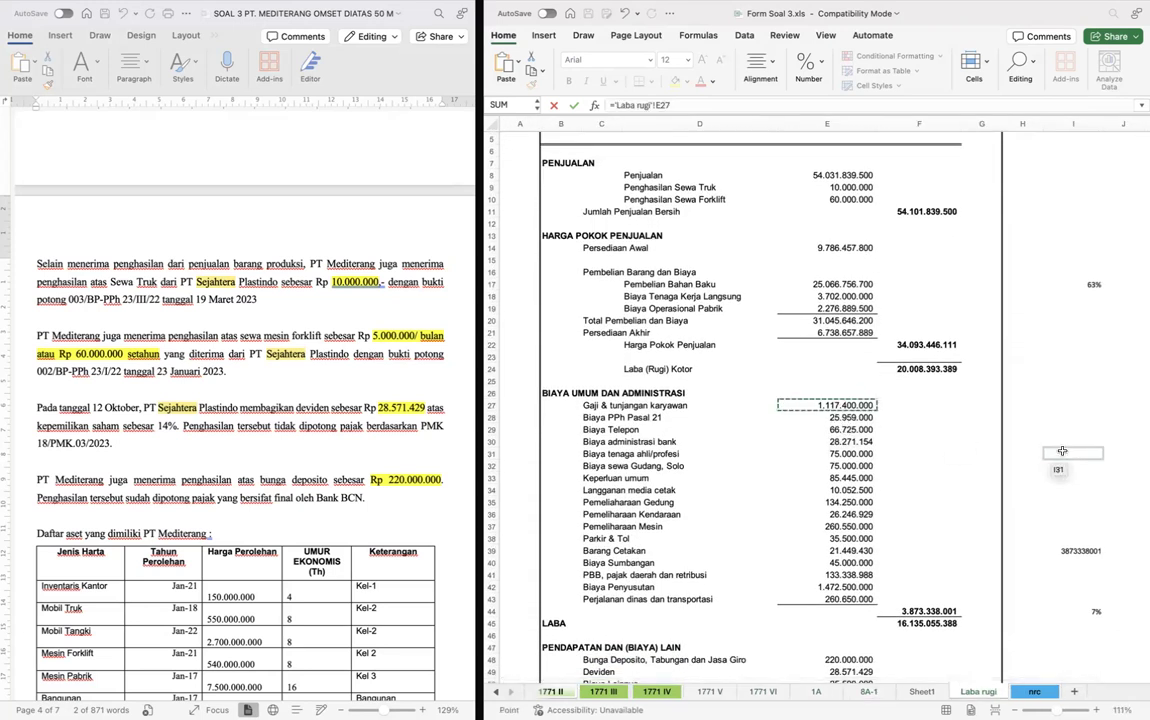
pyautogui.press('Return')
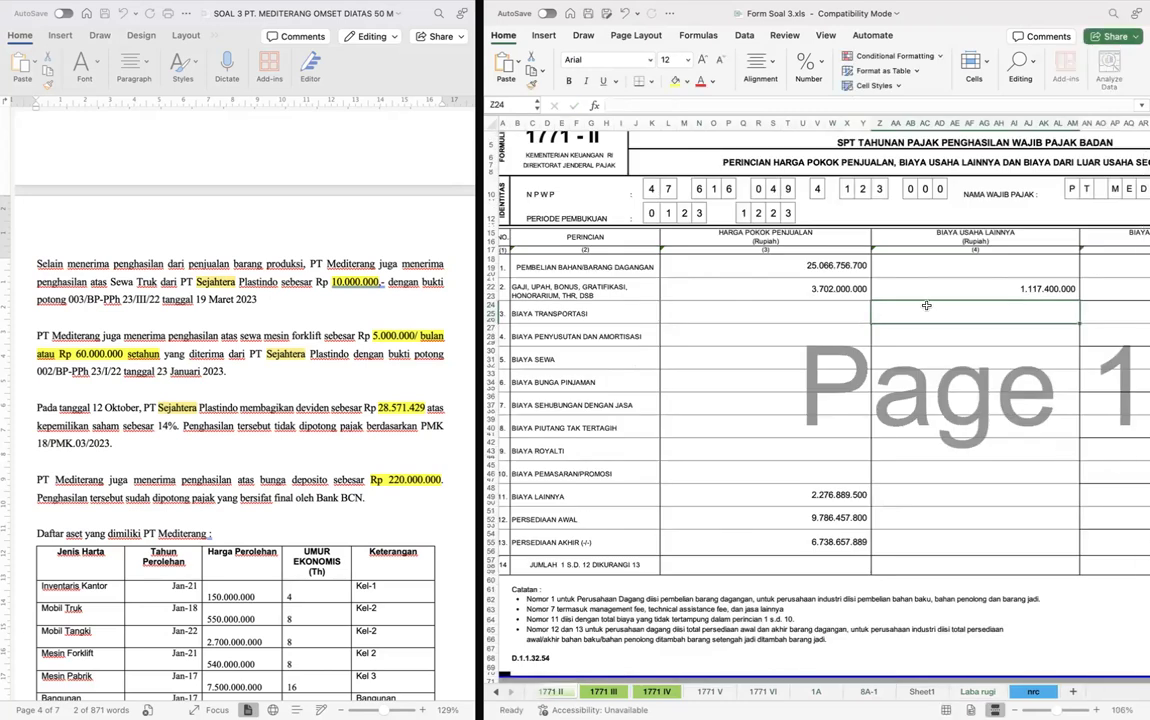
# - Fill row 3, Biaya Transportasi, under Biaya Usaha Lainnya with Laba rugi's Perjalanan dinas dan transportasi (E43) plus Parkir & Tol (E38)
pyautogui.write('=')
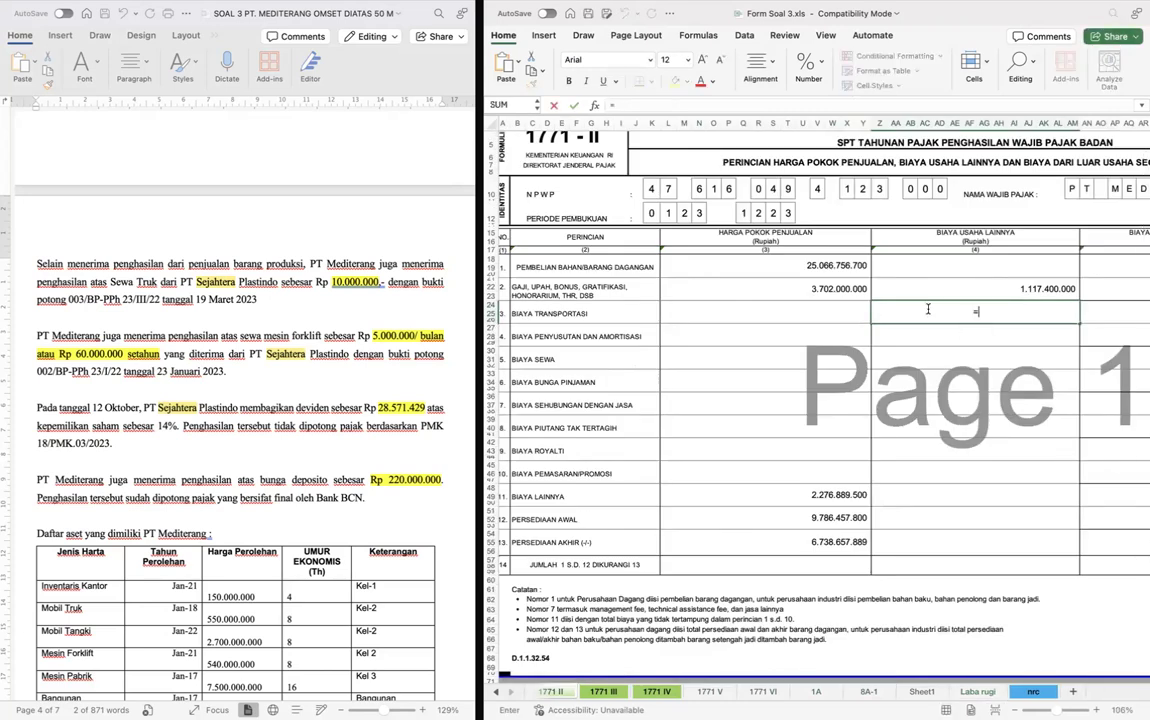
pyautogui.hotkey('ctrl', 'pagedown')
pyautogui.hotkey('ctrl', 'pagedown')
pyautogui.hotkey('ctrl', 'pagedown')
pyautogui.hotkey('ctrl', 'pagedown')
pyautogui.hotkey('ctrl', 'pagedown')
pyautogui.hotkey('ctrl', 'pagedown')
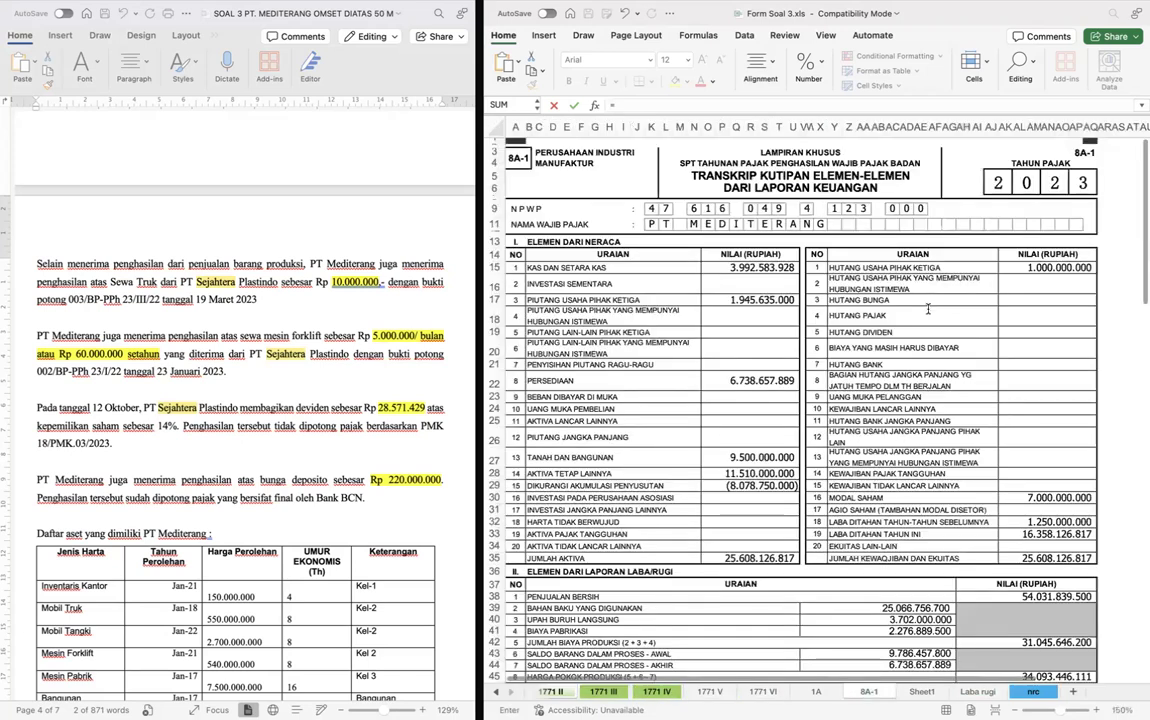
pyautogui.hotkey('ctrl', 'pagedown')
pyautogui.hotkey('ctrl', 'pagedown')
pyautogui.scroll(-1, 796, 480)
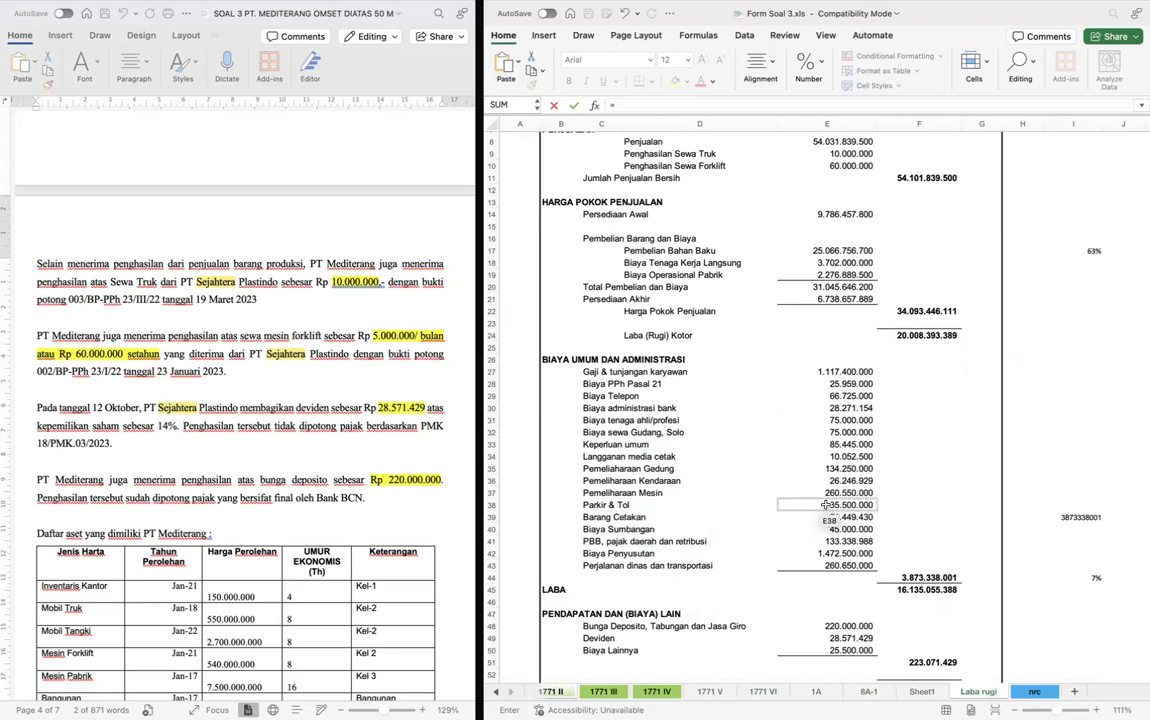
pyautogui.click(827, 566)
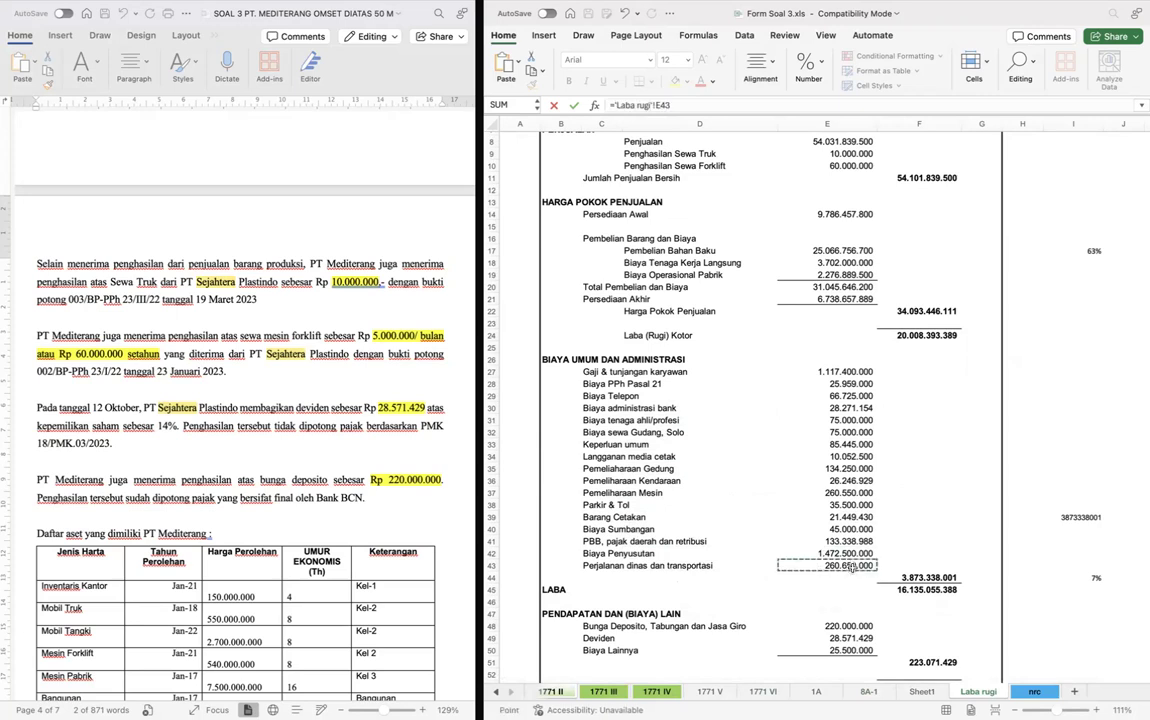
pyautogui.write('+')
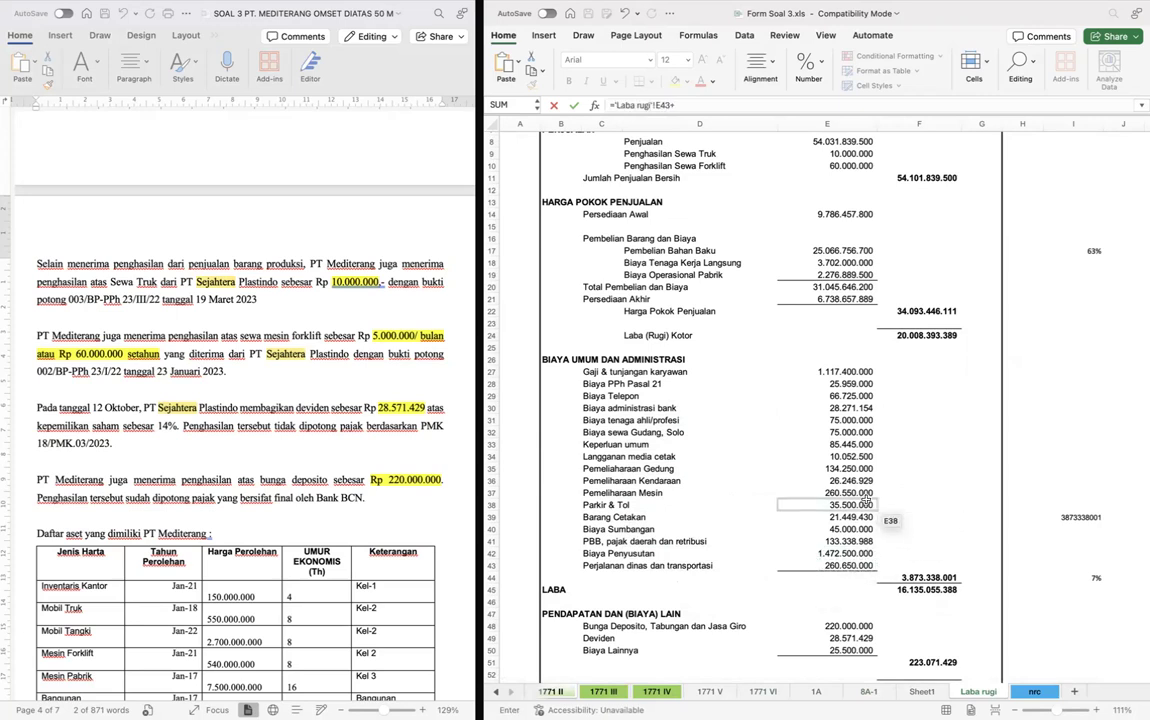
pyautogui.click(843, 507)
pyautogui.press('Return')
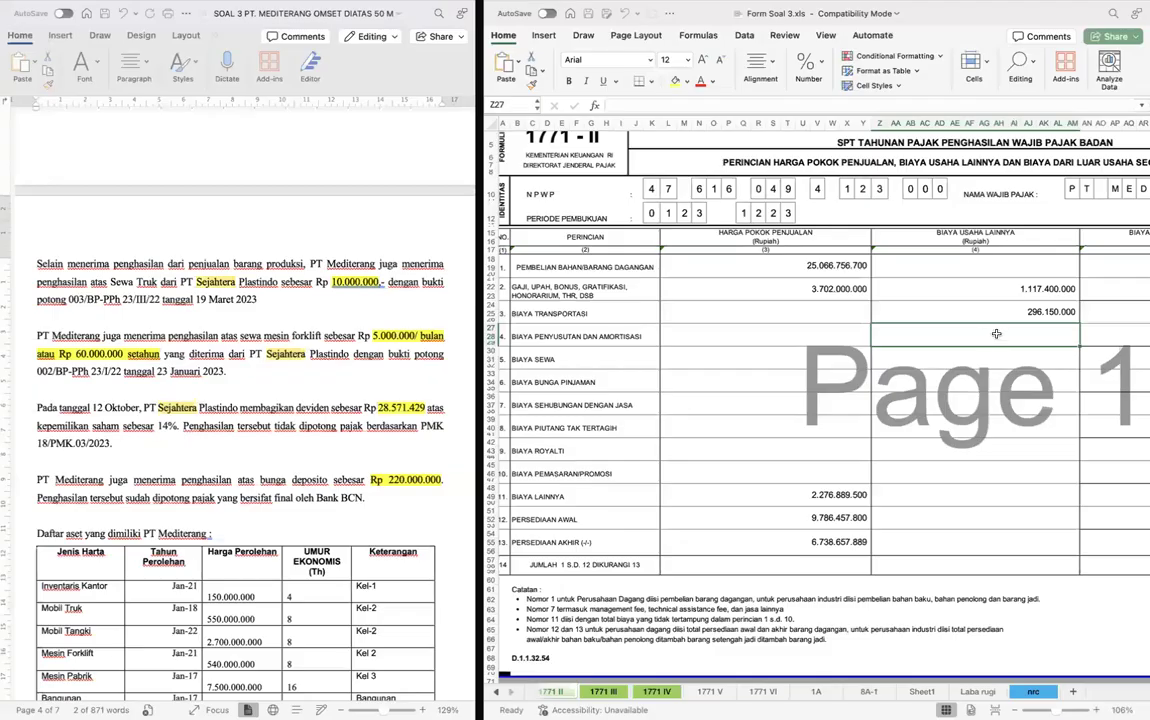
# - Link row 4, Biaya Penyusutan dan Amortisasi, under Biaya Usaha Lainnya to Biaya Penyusutan (E42) on the Laba rugi sheet
pyautogui.write('=')
pyautogui.hotkey('ctrl', 'pagedown')
pyautogui.hotkey('ctrl', 'pagedown')
pyautogui.hotkey('ctrl', 'pagedown')
pyautogui.hotkey('ctrl', 'pagedown')
pyautogui.hotkey('ctrl', 'pagedown')
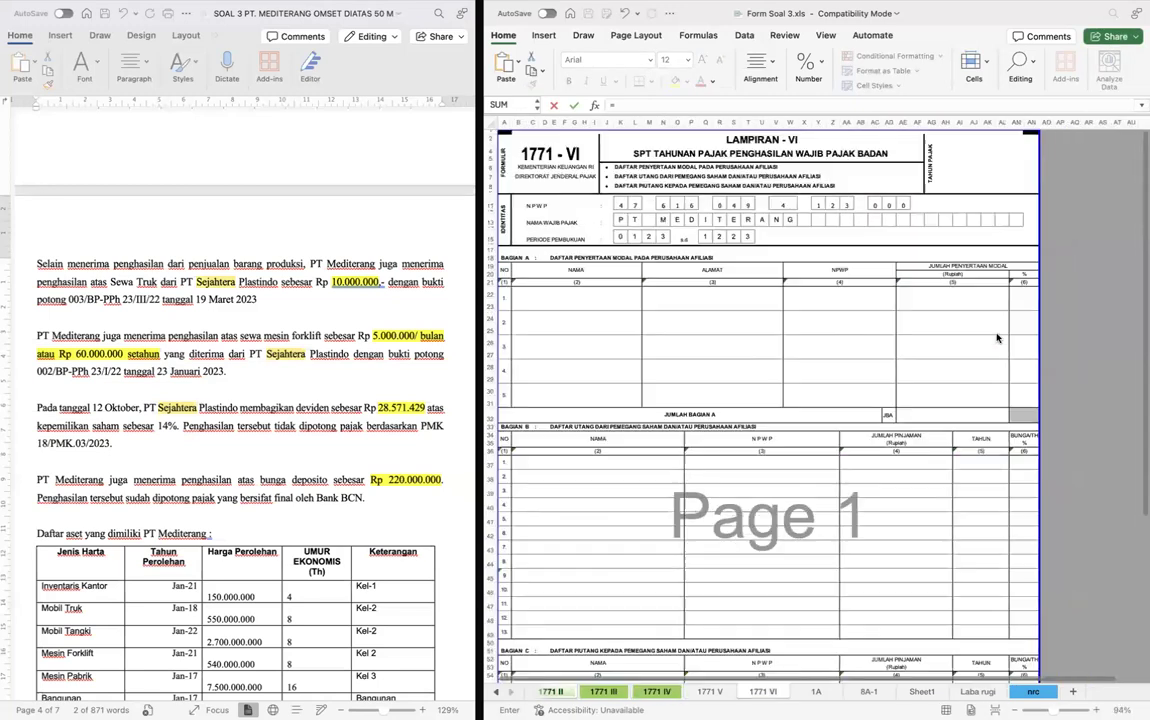
pyautogui.hotkey('ctrl', 'pagedown')
pyautogui.hotkey('ctrl', 'pagedown')
pyautogui.hotkey('ctrl', 'pagedown')
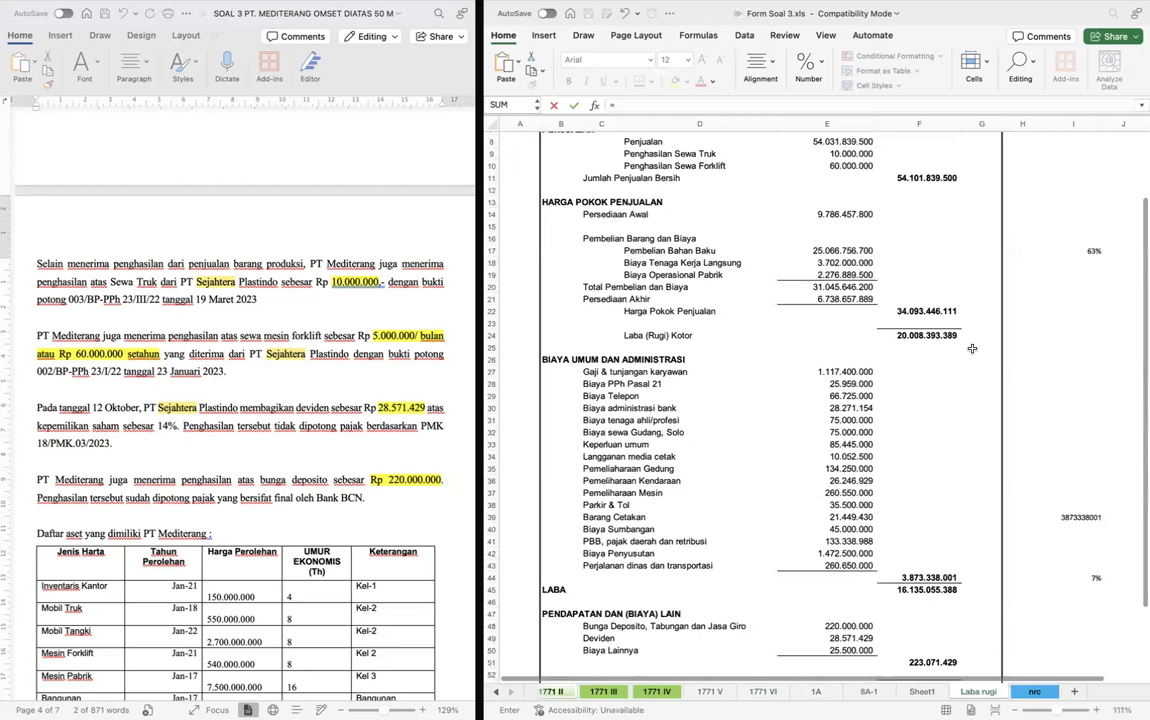
pyautogui.click(787, 553)
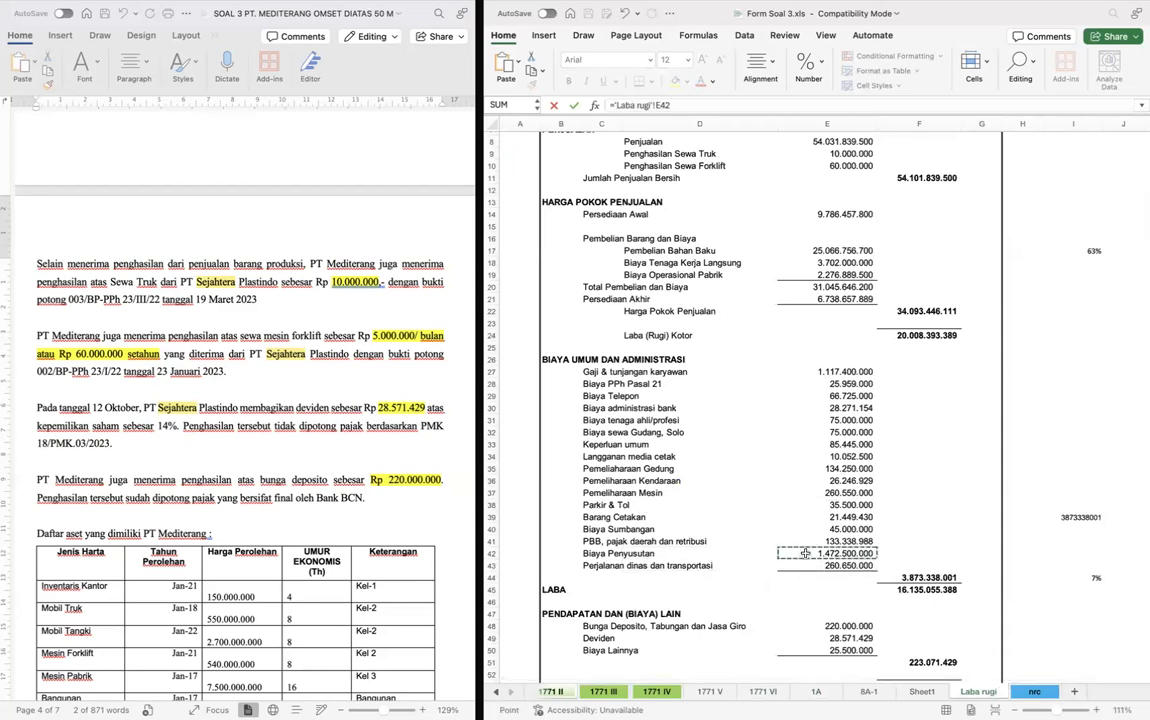
pyautogui.press('Return')
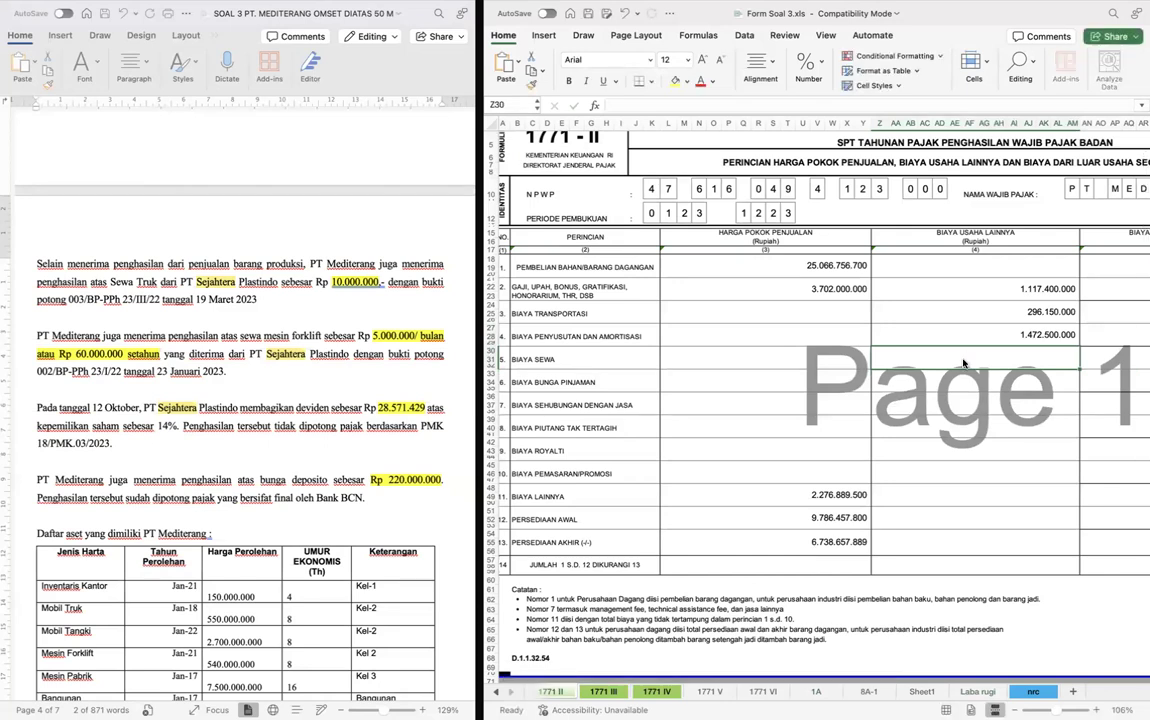
# - Link row 5, Biaya Sewa, under Biaya Usaha Lainnya to Biaya sewa Gudang, Solo (E32) on the Laba rugi sheet
pyautogui.write('=')
pyautogui.hotkey('ctrl', 'pagedown')
pyautogui.hotkey('ctrl', 'pagedown')
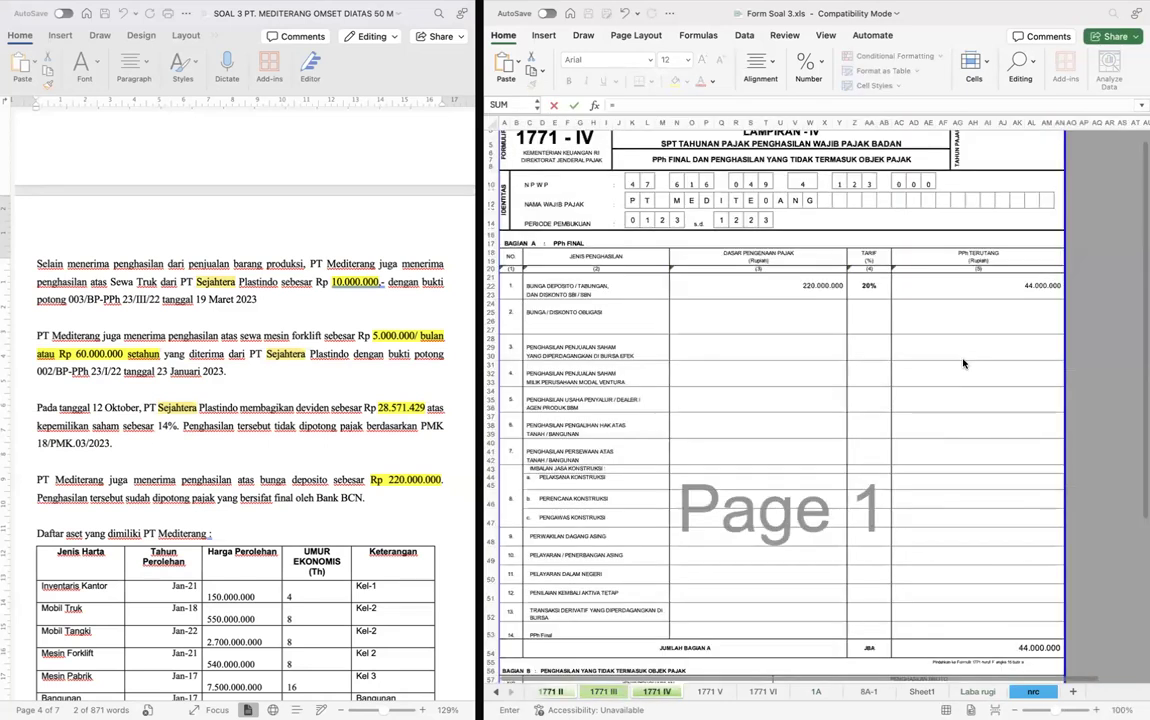
pyautogui.hotkey('ctrl', 'pagedown')
pyautogui.hotkey('ctrl', 'pagedown')
pyautogui.hotkey('ctrl', 'pagedown')
pyautogui.hotkey('ctrl', 'pagedown')
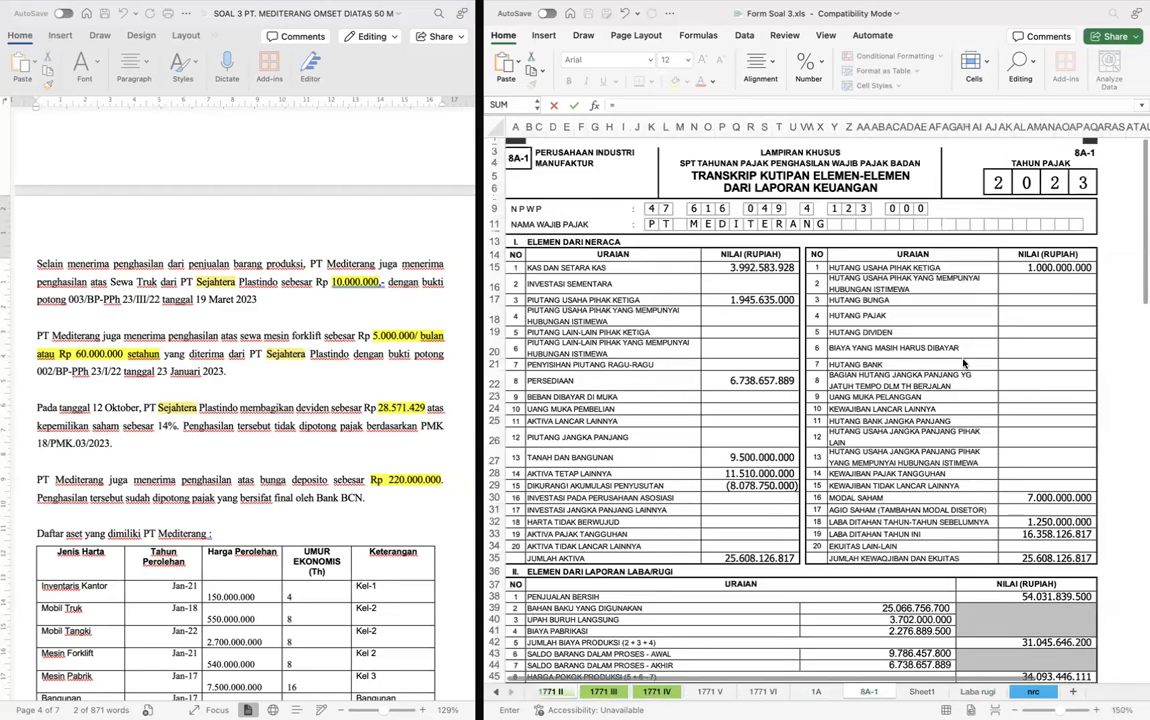
pyautogui.hotkey('ctrl', 'pagedown')
pyautogui.hotkey('ctrl', 'pagedown')
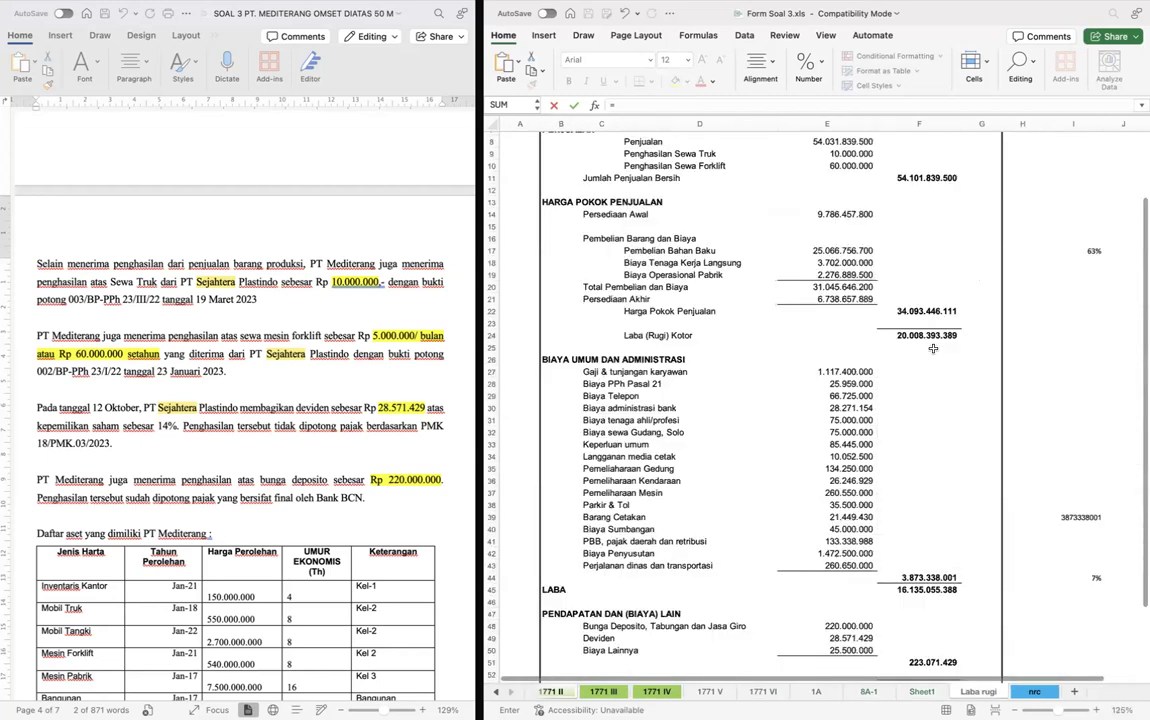
pyautogui.click(832, 432)
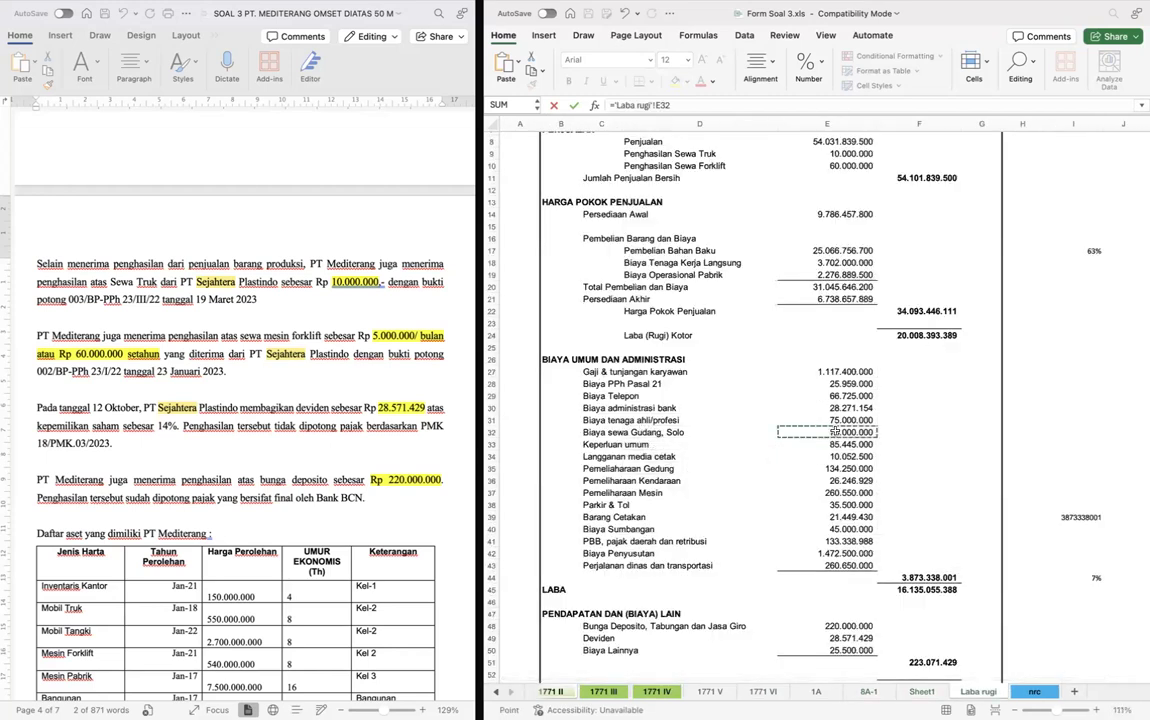
pyautogui.press('Return')
# - Link row 7, Biaya Sehubungan dengan Jasa, under Biaya Usaha Lainnya to Biaya tenaga ahli/profesi (E31) on the Laba rugi sheet
pyautogui.scroll(-5, 396, 401)
pyautogui.scroll(-15, 396, 401)
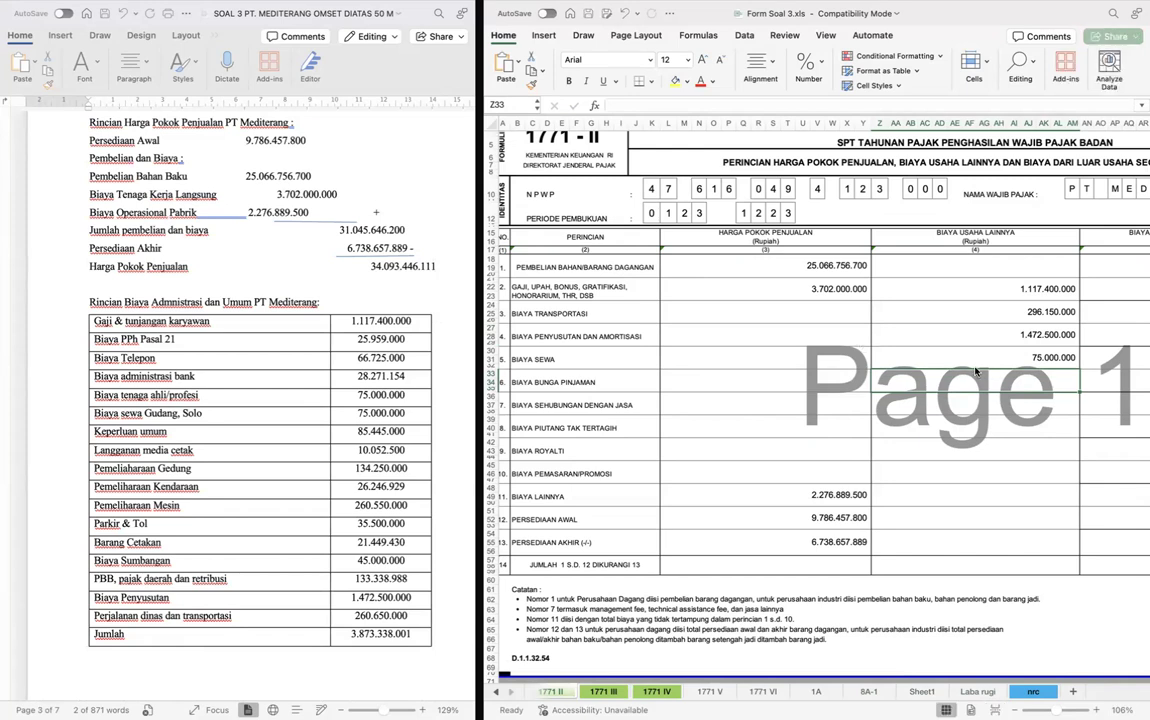
pyautogui.click(976, 414)
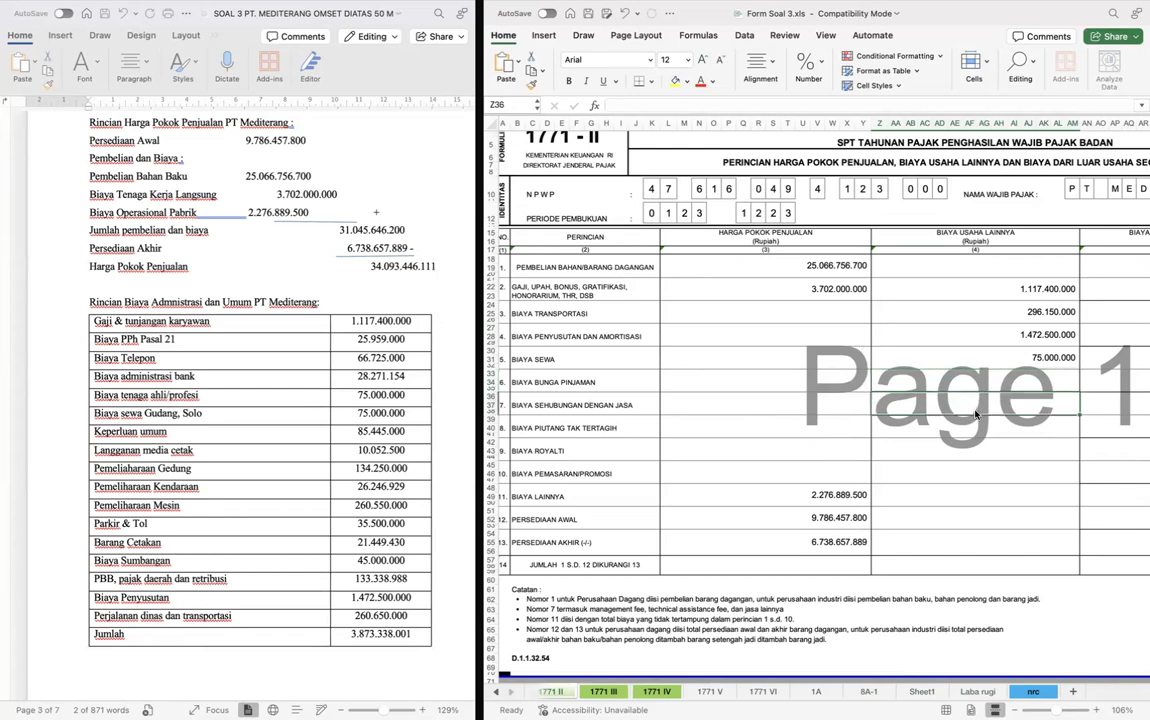
pyautogui.write('=')
pyautogui.hotkey('ctrl', 'pagedown')
pyautogui.hotkey('ctrl', 'pagedown')
pyautogui.hotkey('ctrl', 'pagedown')
pyautogui.hotkey('ctrl', 'pagedown')
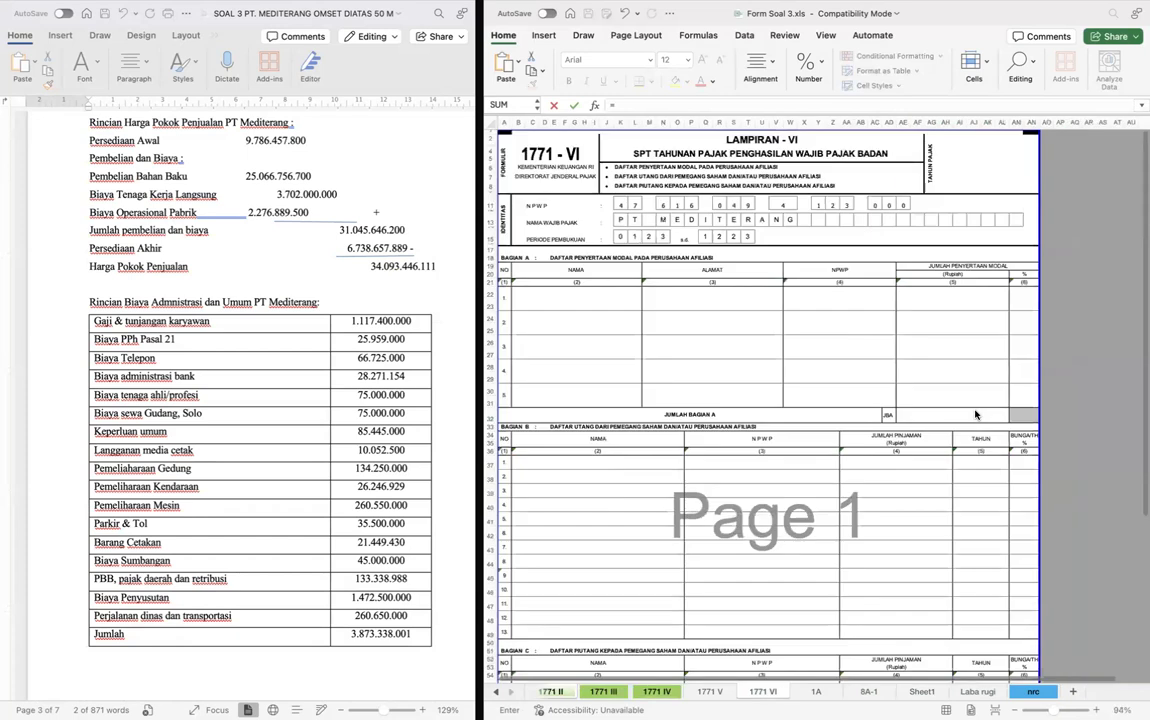
pyautogui.hotkey('ctrl', 'pagedown')
pyautogui.hotkey('ctrl', 'pagedown')
pyautogui.hotkey('ctrl', 'pagedown')
pyautogui.hotkey('ctrl', 'pagedown')
pyautogui.click(660, 456)
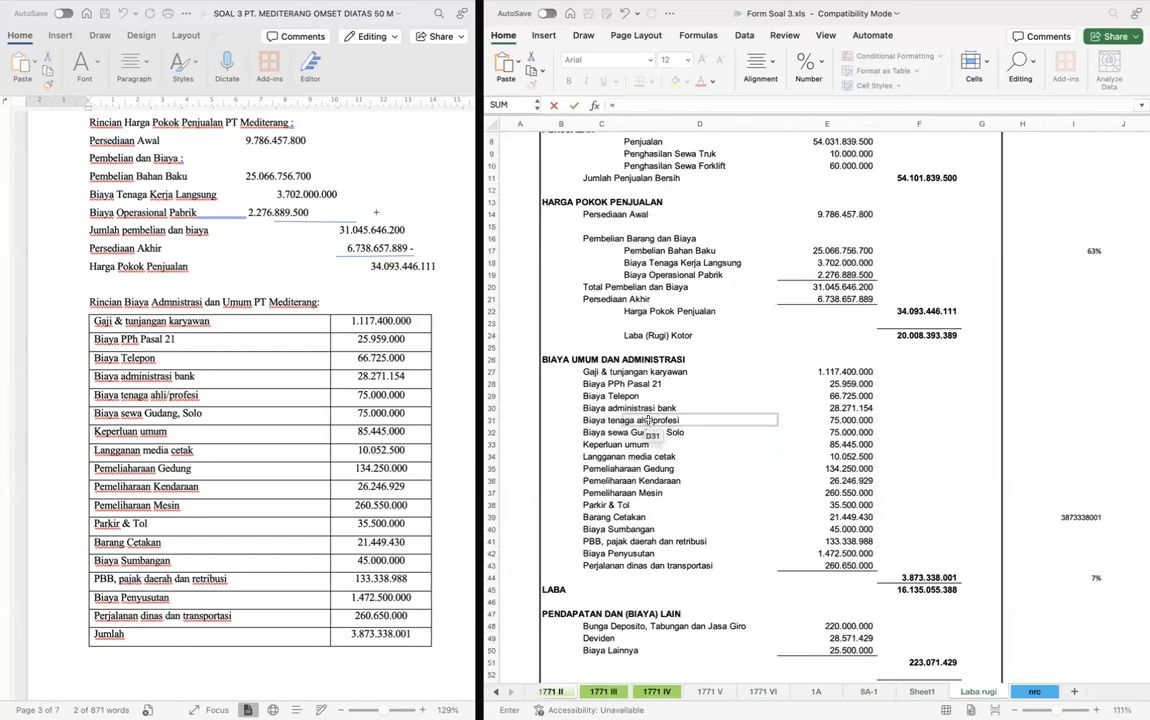
pyautogui.click(860, 421)
pyautogui.press('Return')
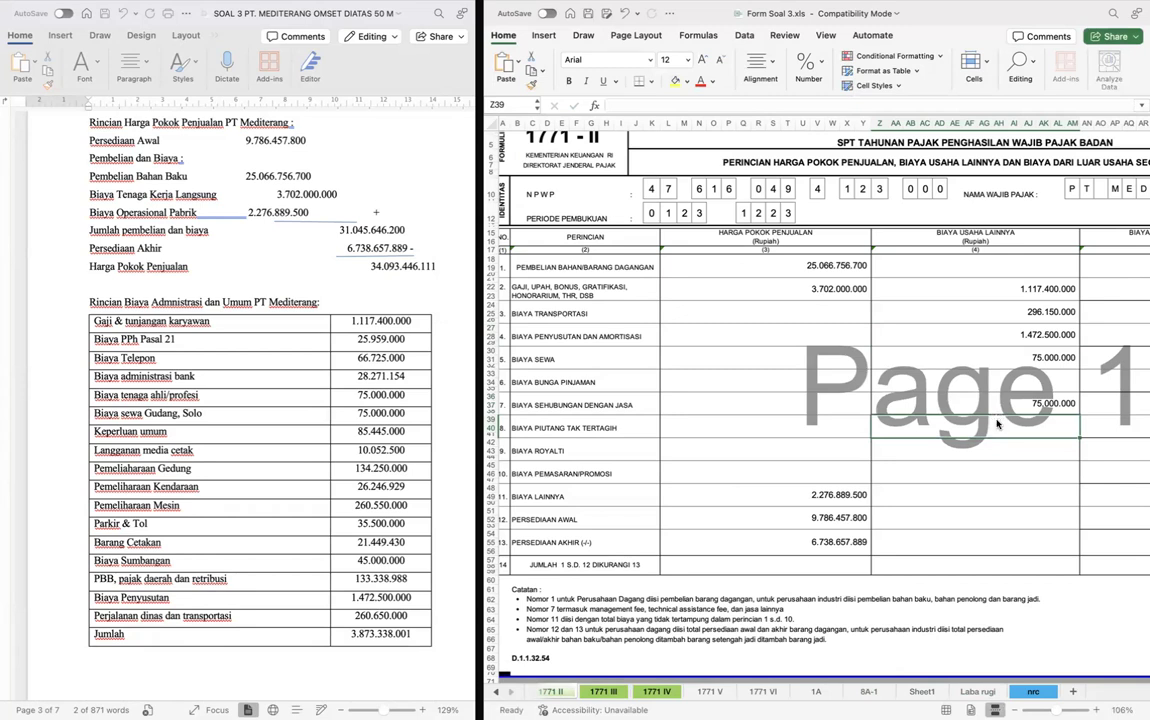
# - Fill row 11, Biaya Lainnya, under Biaya Usaha Lainnya with Laba rugi's general and administrative total (F44) minus the sum of rows 2 to 10 (Z21:AM47)
pyautogui.doubleClick(977, 497)
pyautogui.write('=')
pyautogui.hotkey('ctrl', 'pagedown')
pyautogui.hotkey('ctrl', 'pagedown')
pyautogui.hotkey('ctrl', 'pagedown')
pyautogui.hotkey('ctrl', 'pagedown')
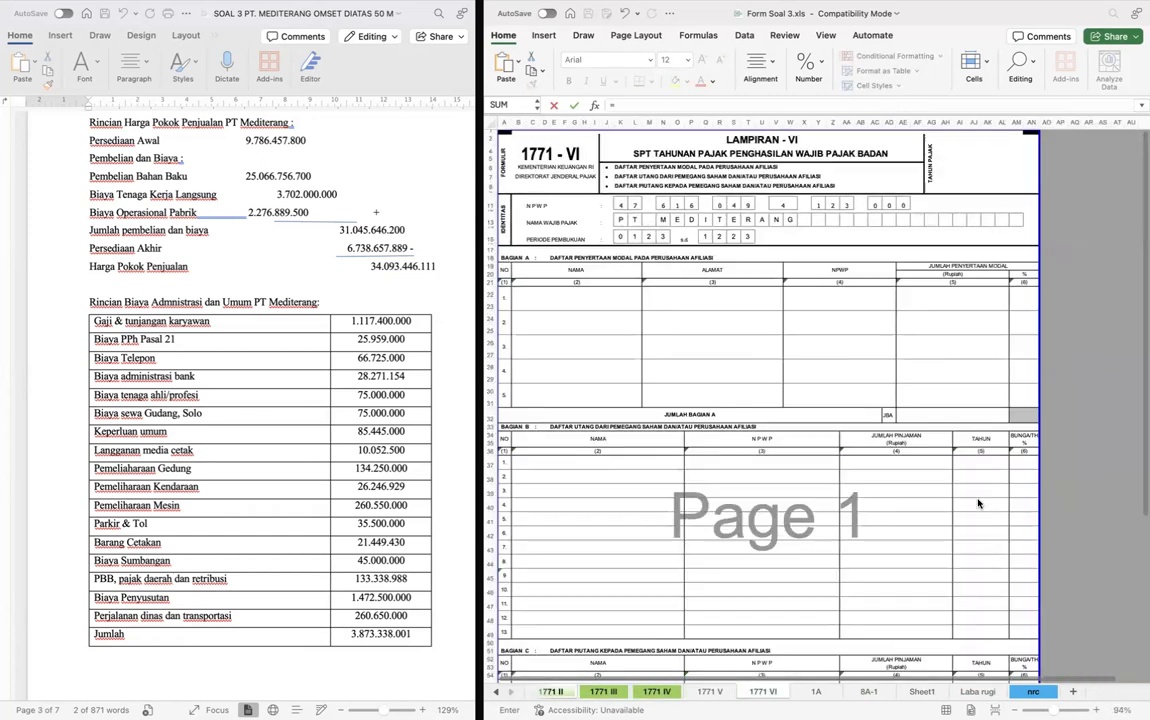
pyautogui.hotkey('ctrl', 'pagedown')
pyautogui.hotkey('ctrl', 'pagedown')
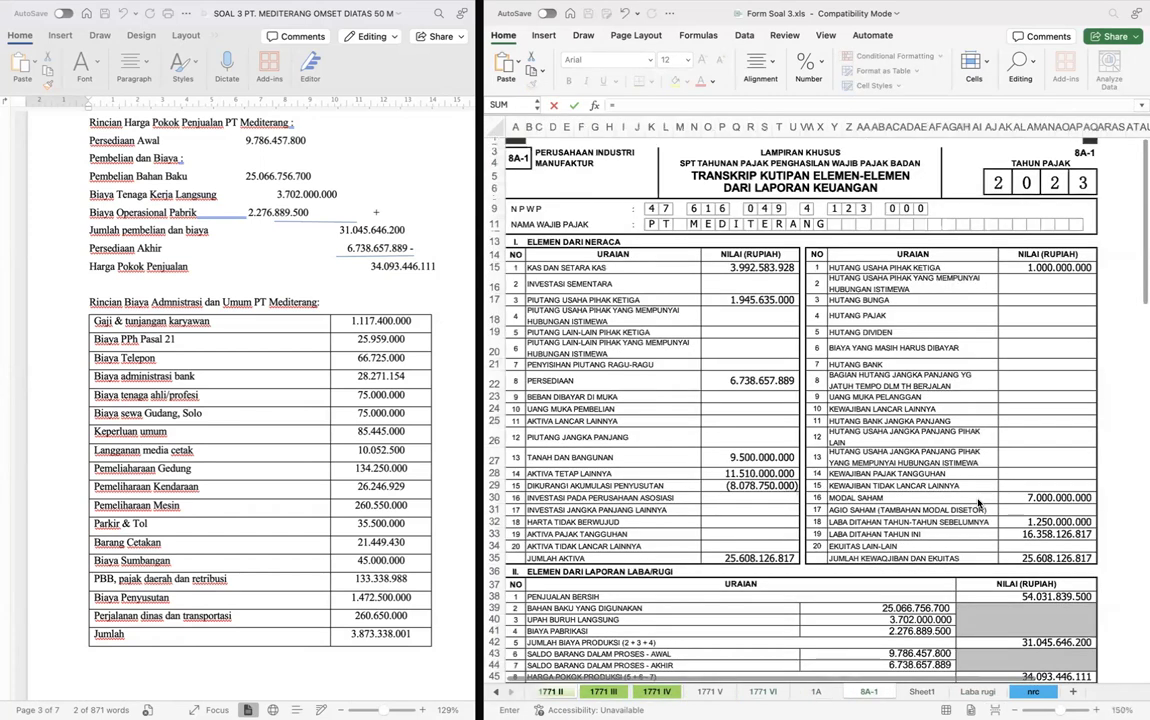
pyautogui.hotkey('ctrl', 'pagedown')
pyautogui.hotkey('ctrl', 'pagedown')
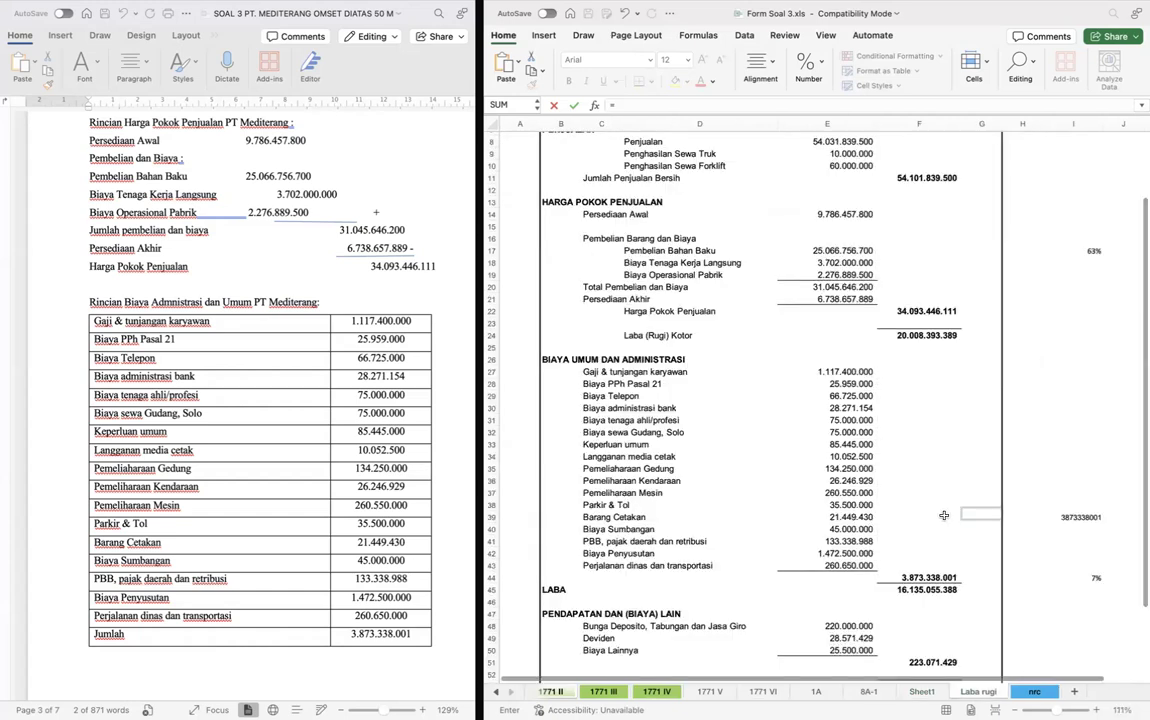
pyautogui.scroll(-1, 943, 515)
pyautogui.click(914, 556)
pyautogui.write('-')
pyautogui.hotkey('ctrl', 'pageup')
pyautogui.hotkey('ctrl', 'pageup')
pyautogui.hotkey('ctrl', 'pageup')
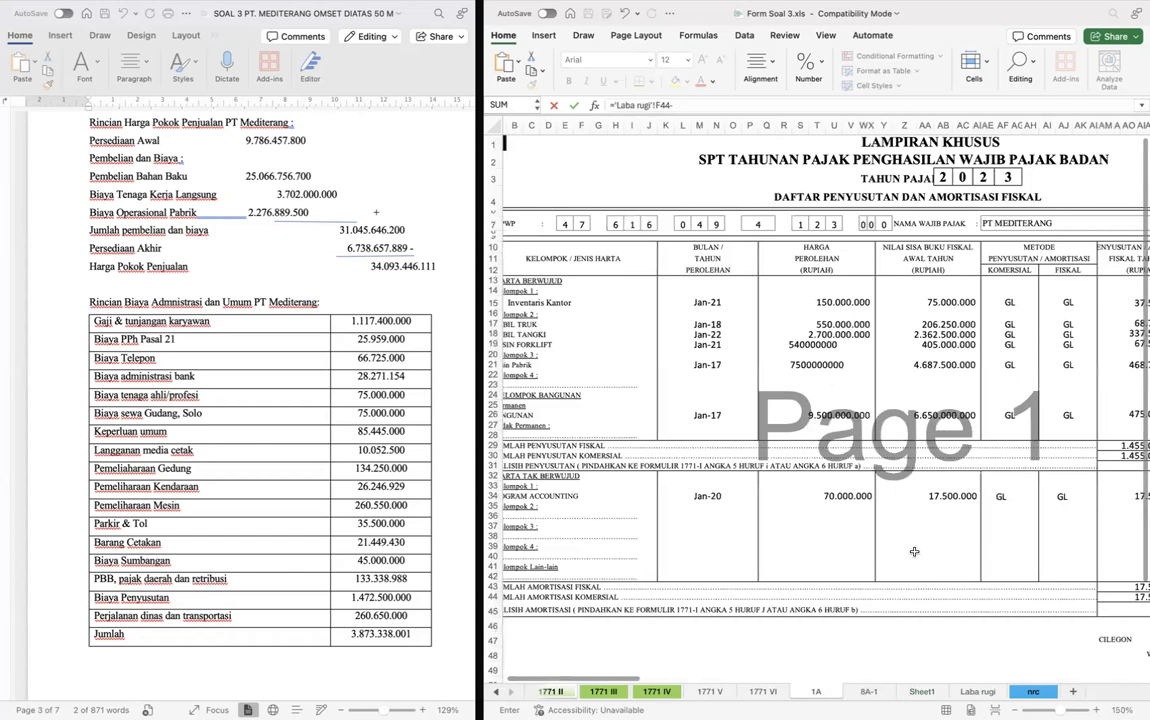
pyautogui.hotkey('ctrl', 'pageup')
pyautogui.hotkey('ctrl', 'pageup')
pyautogui.hotkey('ctrl', 'pageup')
pyautogui.hotkey('ctrl', 'pageup')
pyautogui.hotkey('ctrl', 'pageup')
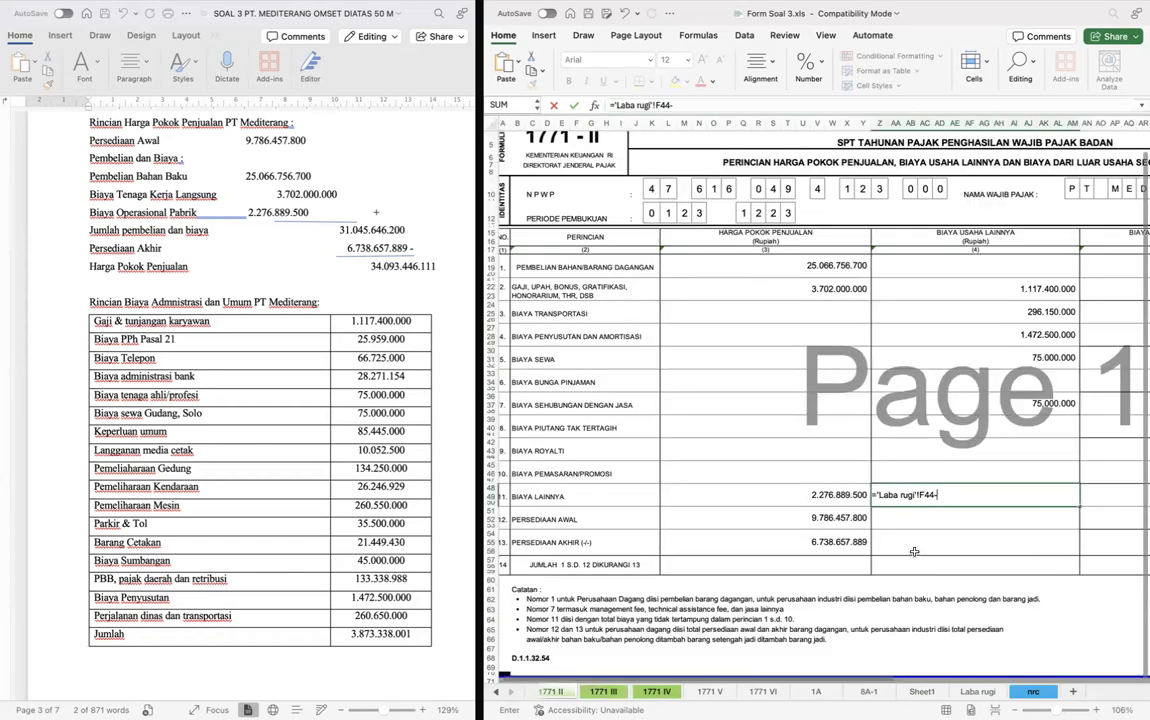
pyautogui.write('(SUM(')
pyautogui.press('Up')
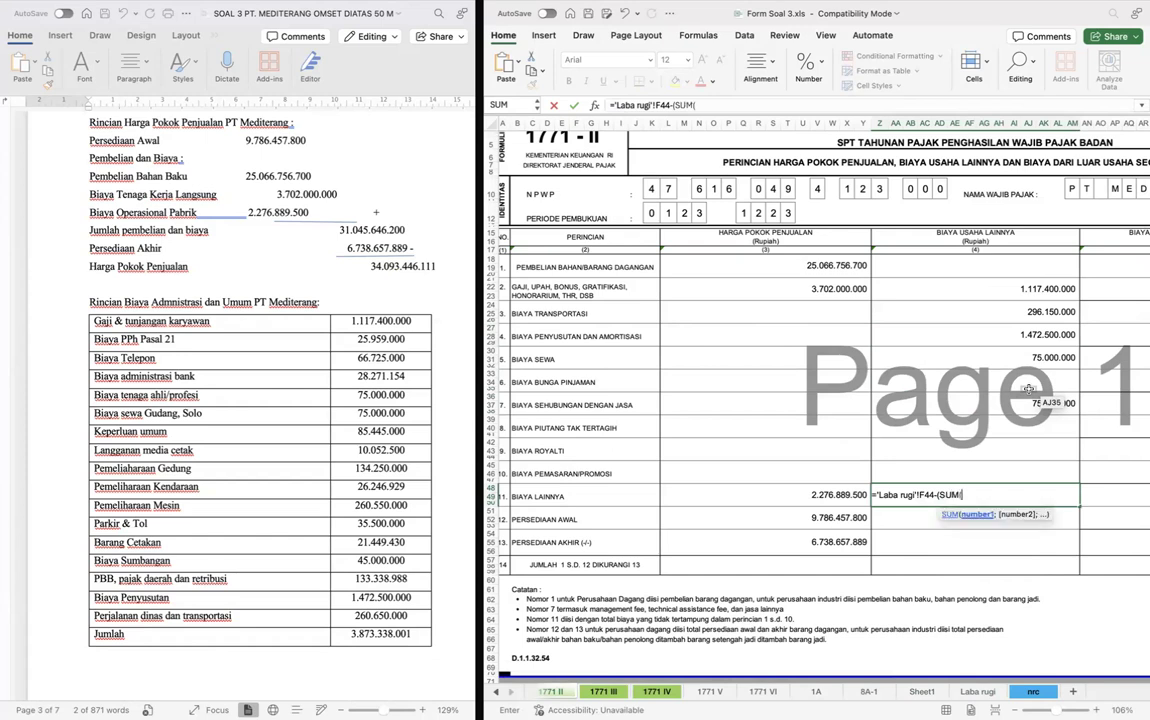
pyautogui.hotkey('shift', 'Up')
pyautogui.hotkey('shift', 'Up')
pyautogui.hotkey('shift', 'Up')
pyautogui.hotkey('shift', 'Up')
pyautogui.hotkey('shift', 'Up')
pyautogui.hotkey('shift', 'Up')
pyautogui.hotkey('shift', 'Up')
pyautogui.hotkey('shift', 'Up')
pyautogui.hotkey('shift', 'Up')
pyautogui.hotkey('shift', 'Up')
pyautogui.hotkey('shift', 'Up')
pyautogui.hotkey('shift', 'Up')
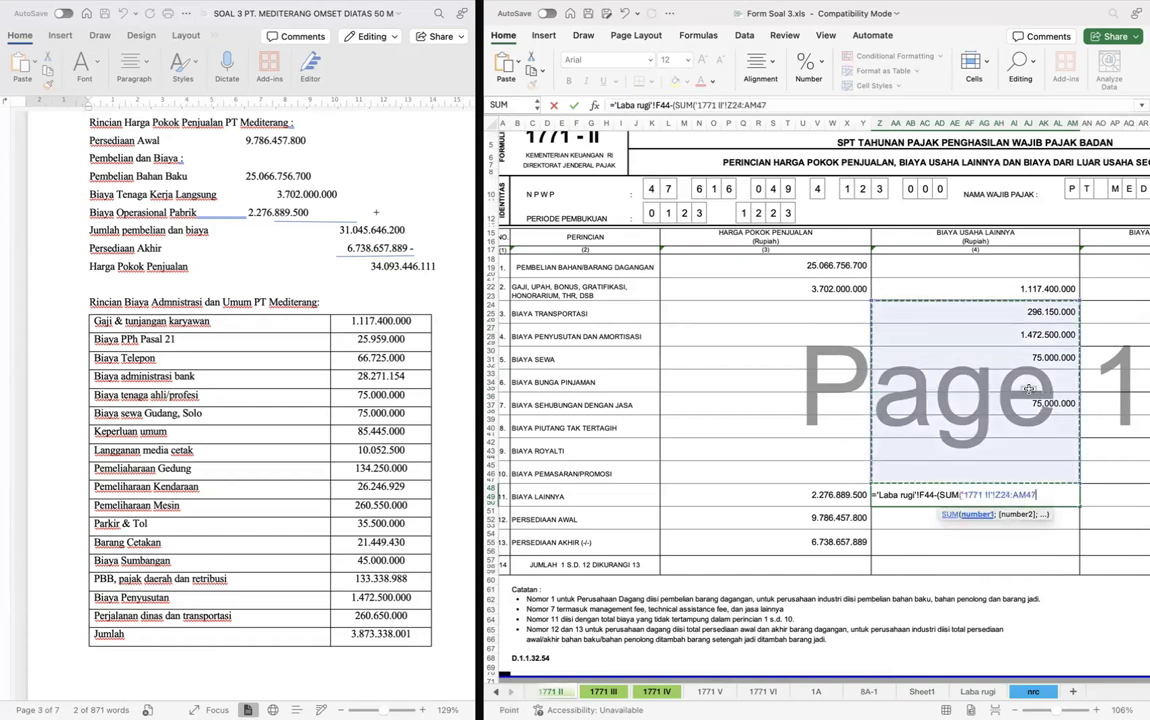
pyautogui.write(')')
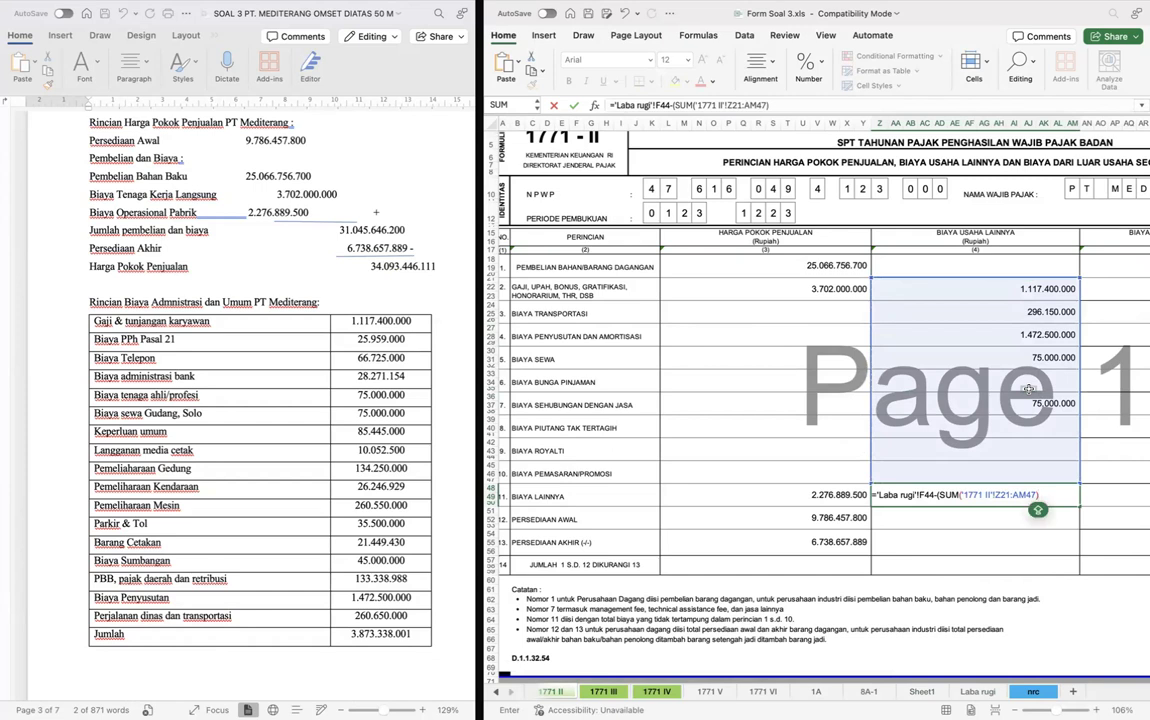
pyautogui.write(')')
pyautogui.press('Return')
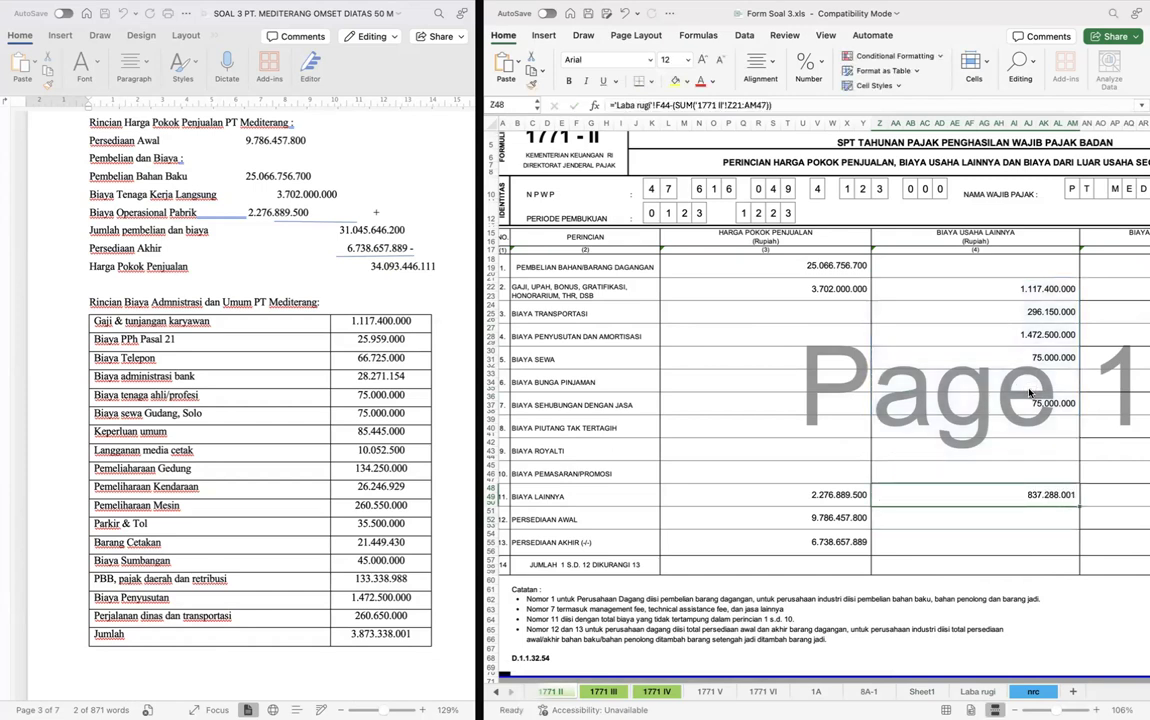
# - Negate the Laba rugi E21 reference in row 13, Persediaan Akhir, under Harga Pokok Penjualan
pyautogui.click(791, 543)
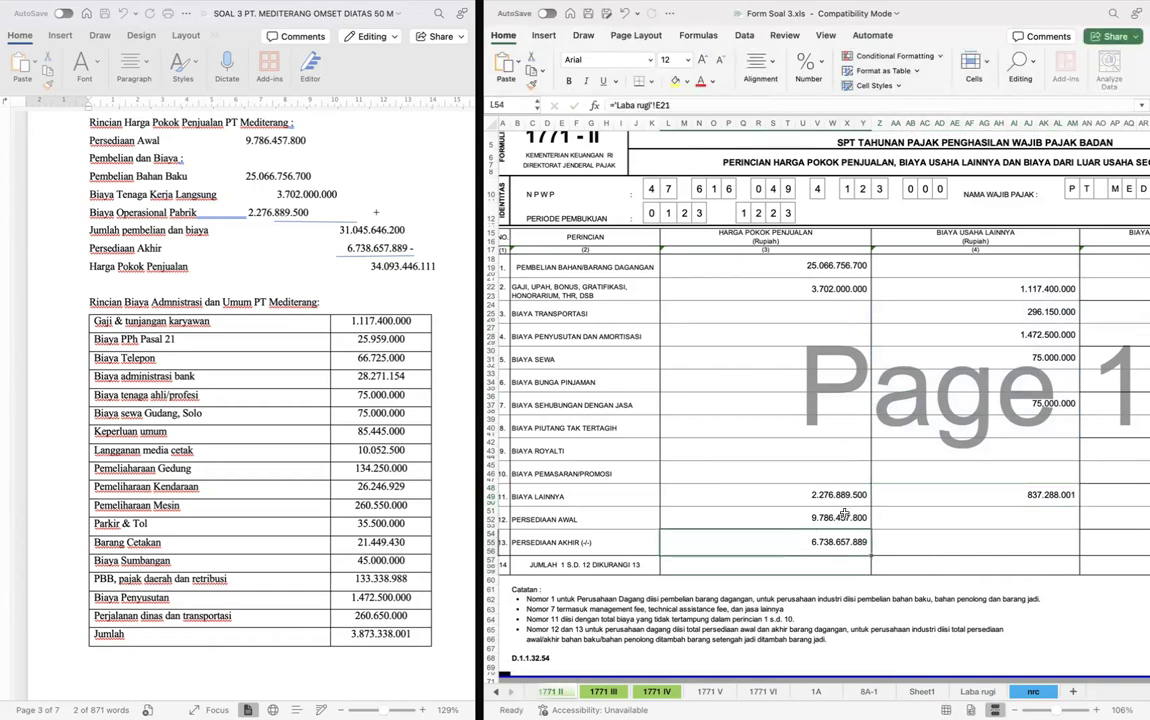
pyautogui.doubleClick(791, 543)
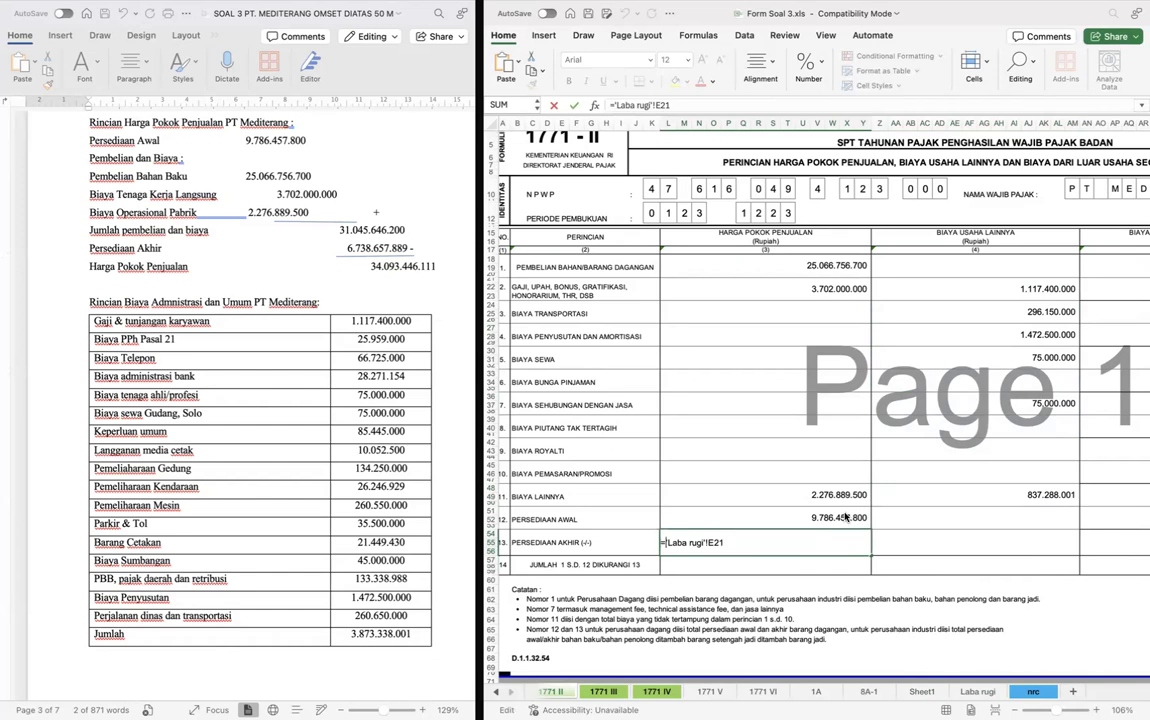
pyautogui.press('Return')
pyautogui.write('-')
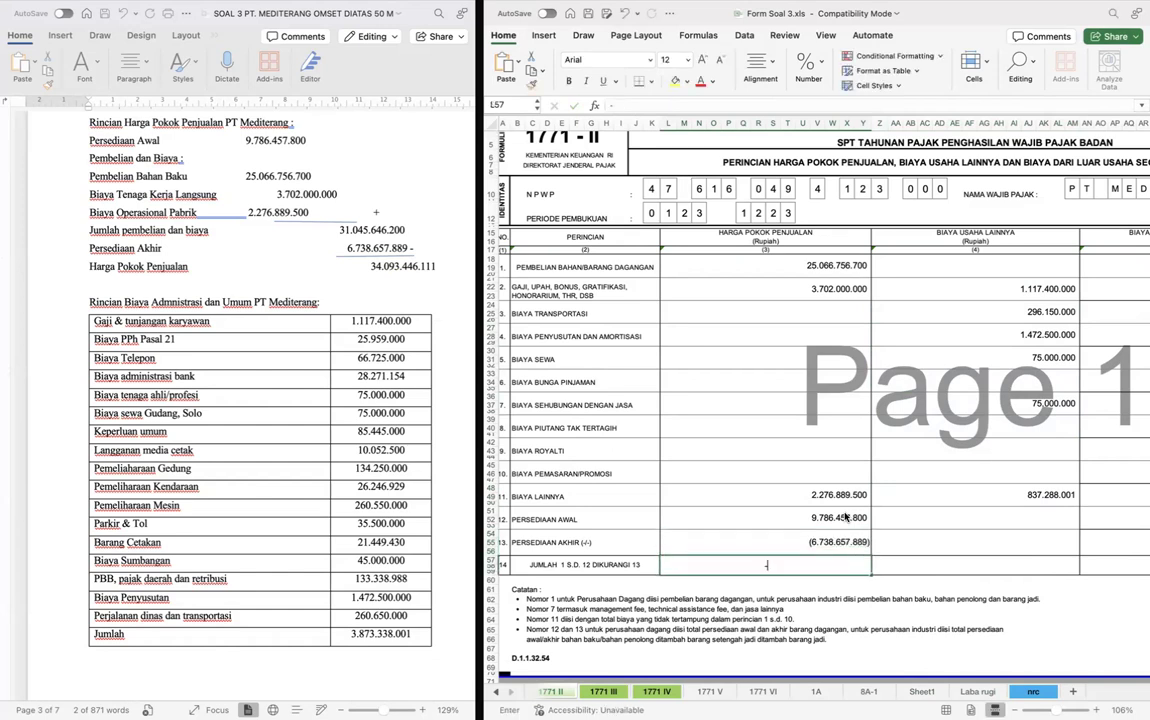
pyautogui.write('SUM(')
# - Fill row 14, Jumlah, under Harga Pokok Penjualan with the sum of rows 1 to 13, =SUM(L18:Y56)
pyautogui.press('Up')
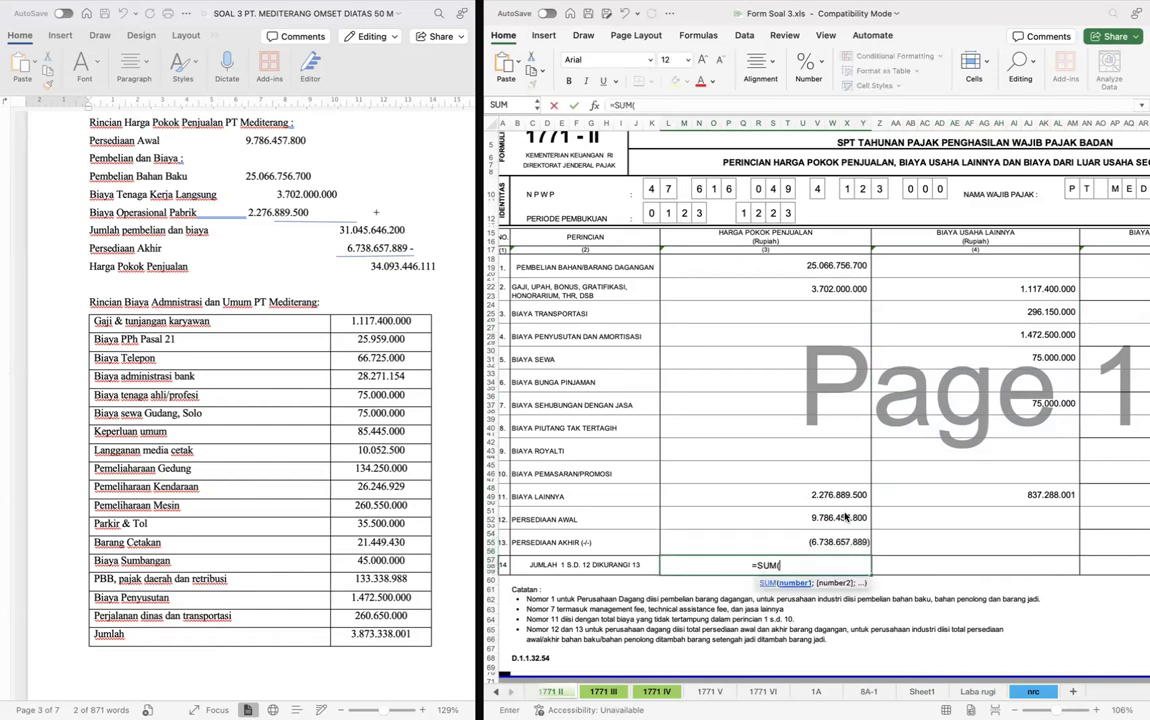
pyautogui.hotkey('shift', 'Up')
pyautogui.hotkey('shift', 'Up')
pyautogui.hotkey('shift', 'Up')
pyautogui.hotkey('shift', 'Up')
pyautogui.hotkey('shift', 'Up')
pyautogui.hotkey('shift', 'Up')
pyautogui.hotkey('shift', 'Up')
pyautogui.hotkey('shift', 'Up')
pyautogui.hotkey('shift', 'Up')
pyautogui.hotkey('shift', 'Up')
pyautogui.hotkey('shift', 'Up')
pyautogui.hotkey('shift', 'Up')
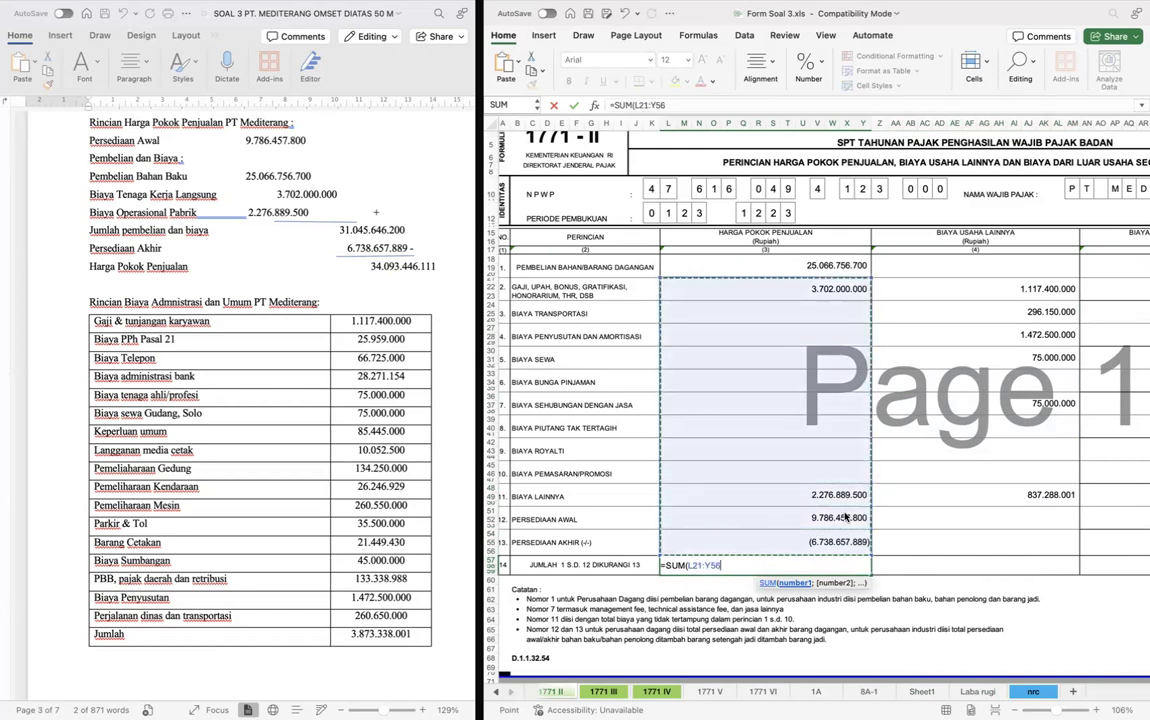
pyautogui.press('Return')
# - Copy the row 14 total formula from Harga Pokok Penjualan into the Biaya Usaha Lainnya column
pyautogui.press('Up')
pyautogui.press('super+c')
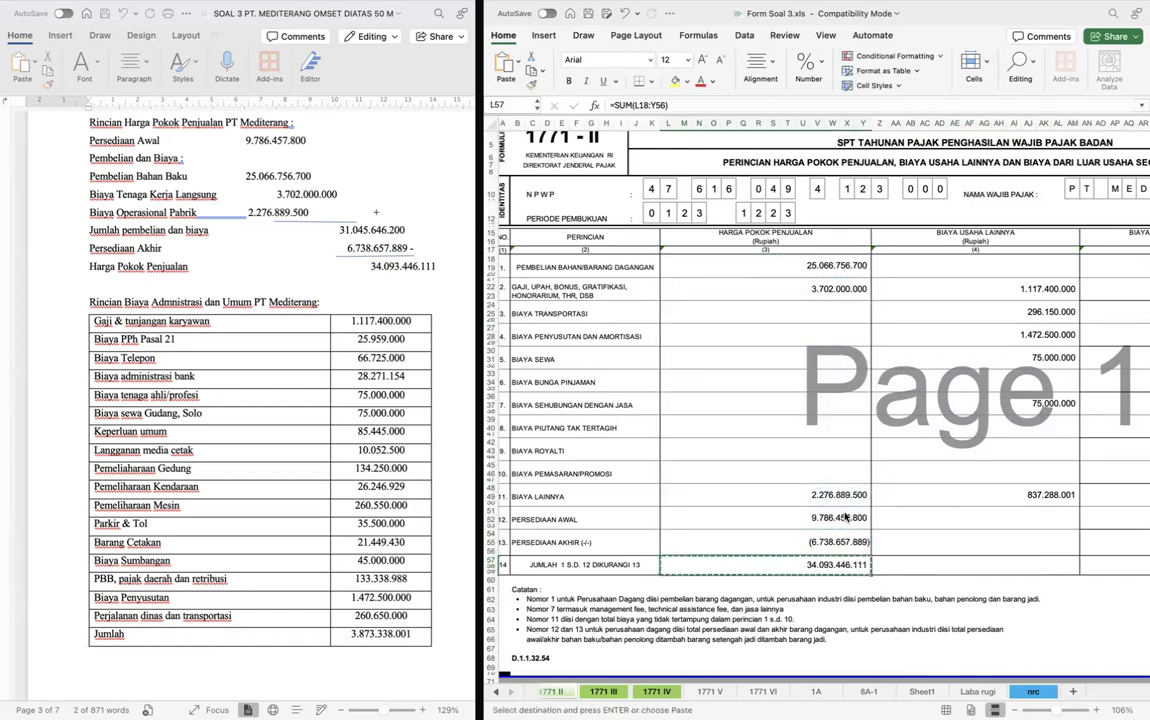
pyautogui.press('Right')
pyautogui.press('super+v')
pyautogui.press('Right')
# - Examine the Word case document's expense table and other income paragraphs for costs that belong under Biaya dari Luar Usaha
pyautogui.hscroll(5, 845, 517)
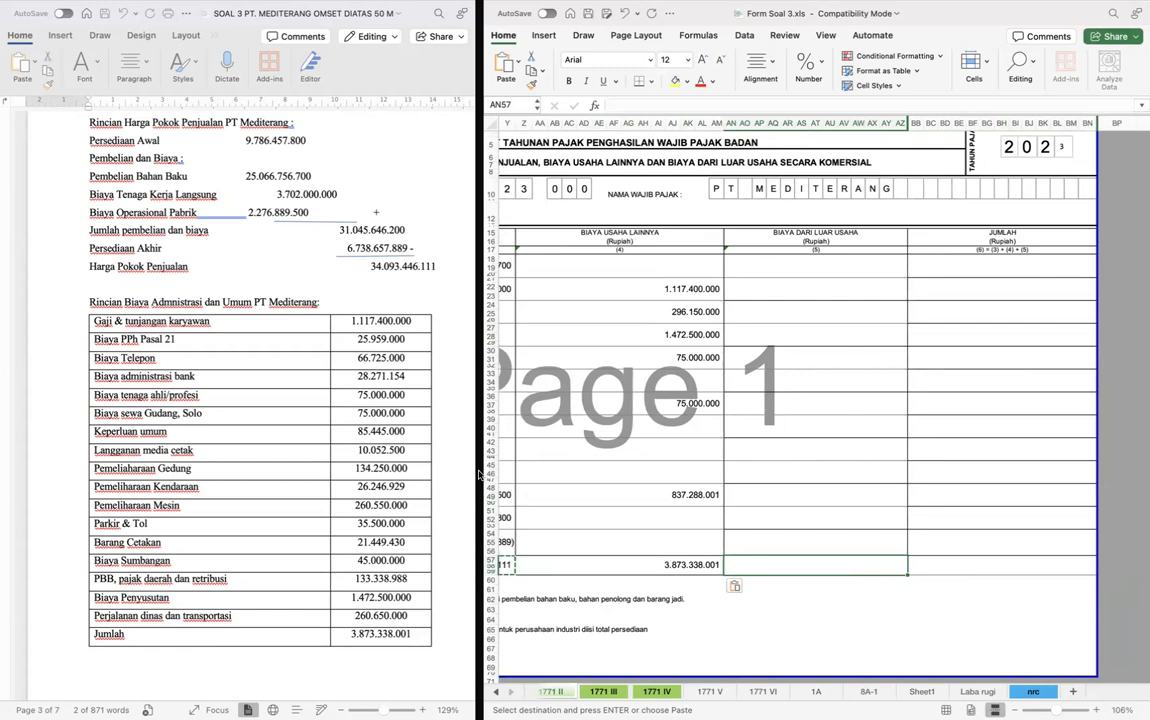
pyautogui.scroll(-5, 305, 514)
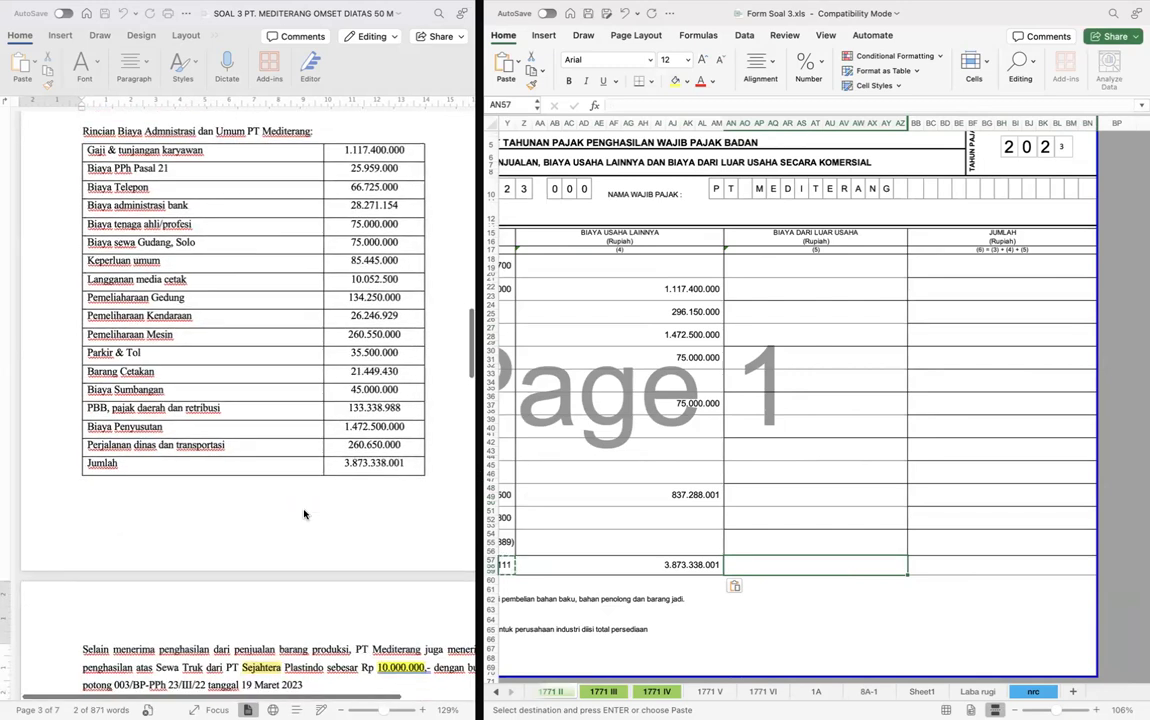
pyautogui.scroll(5, 380, 480)
pyautogui.scroll(4, 380, 477)
pyautogui.scroll(-7, 380, 477)
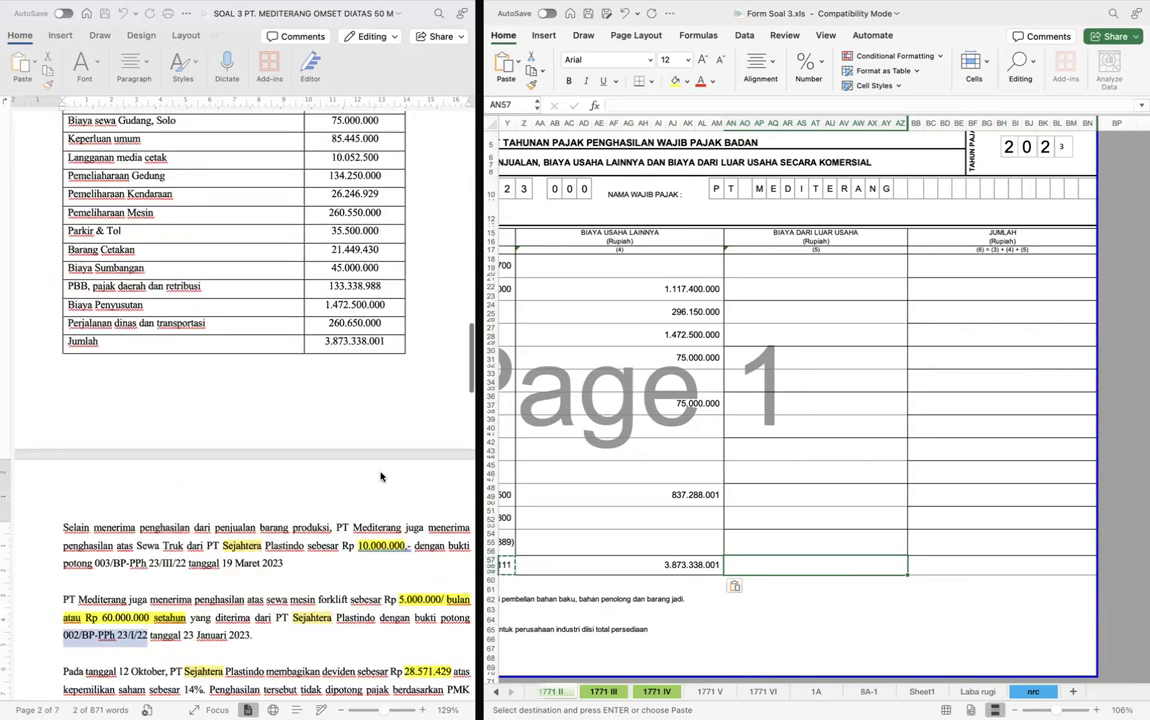
pyautogui.scroll(-3, 380, 477)
pyautogui.scroll(-3, 292, 545)
pyautogui.scroll(1, 292, 545)
pyautogui.click(662, 417)
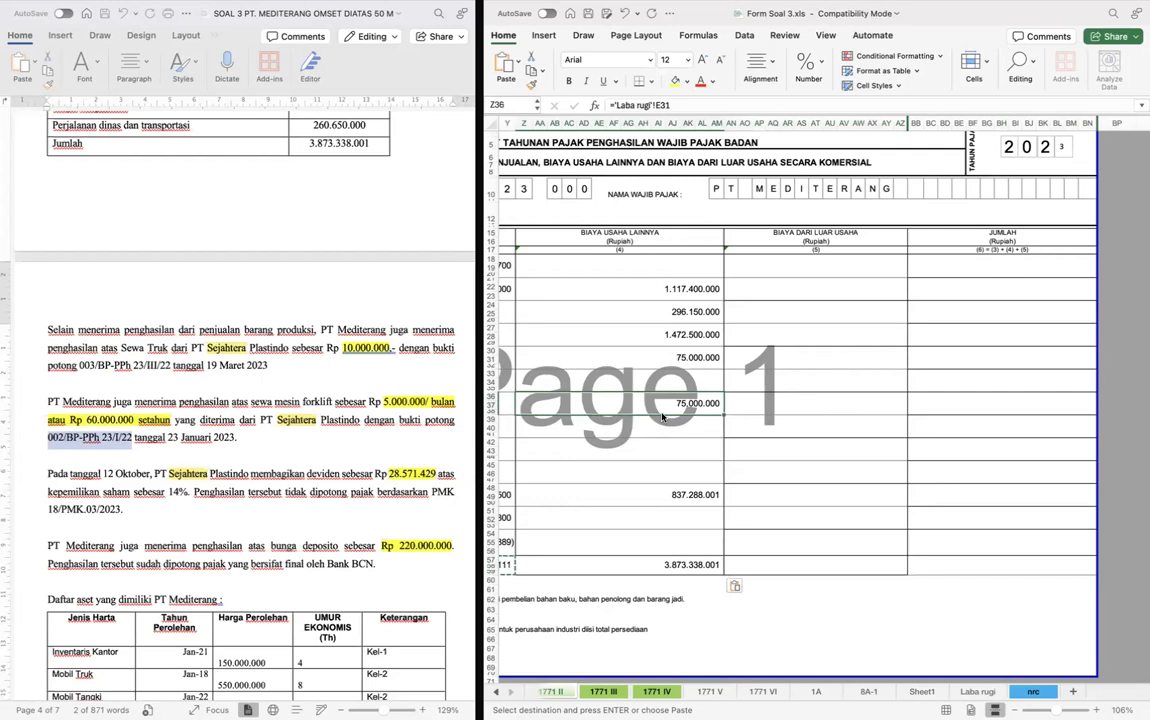
pyautogui.scroll(4, 281, 410)
pyautogui.scroll(-5, 281, 410)
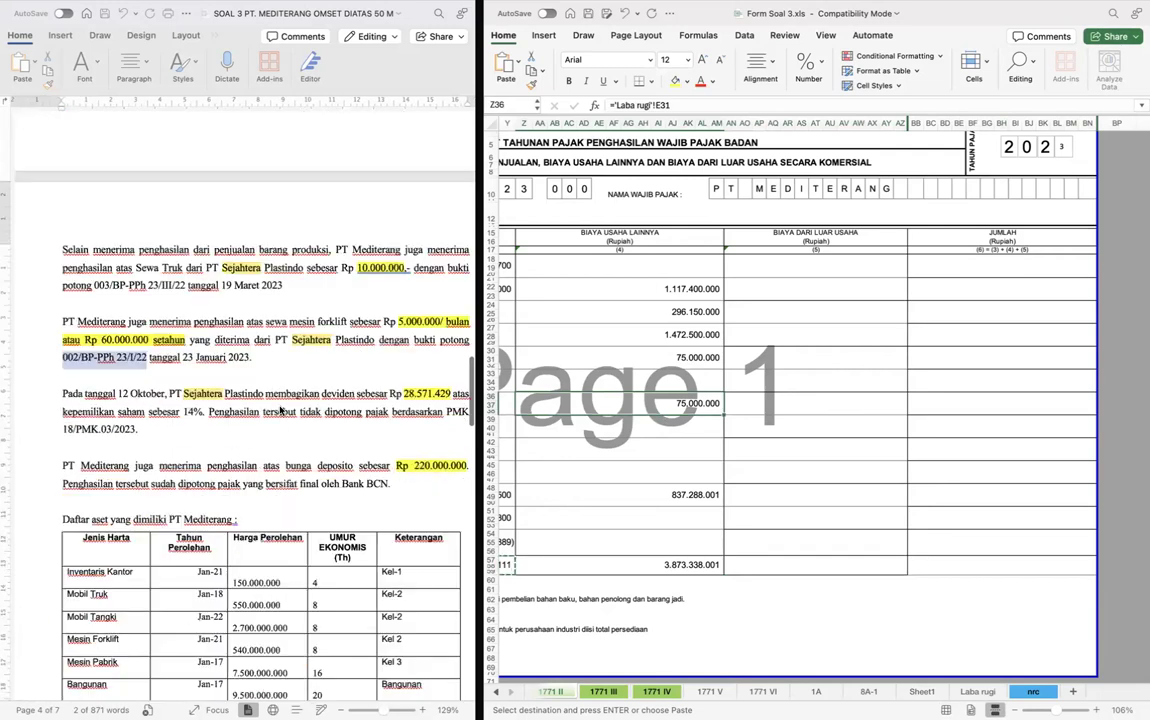
pyautogui.scroll(5, 281, 410)
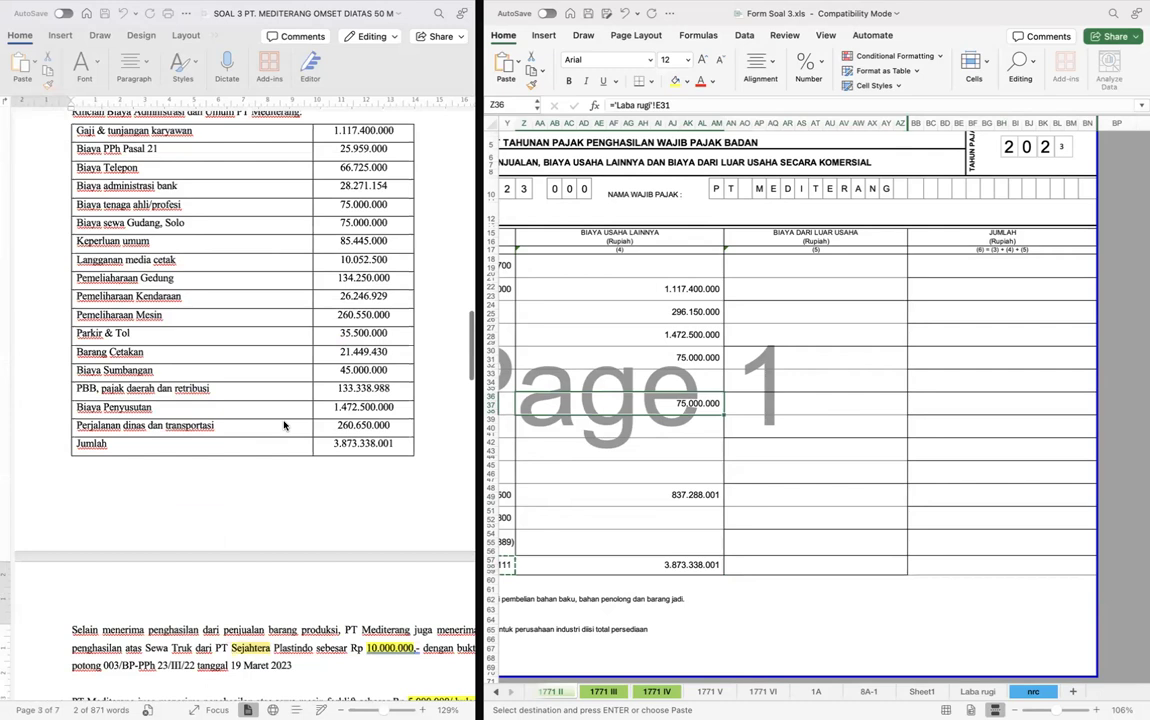
# - Check Biaya Lainnya in the Pendapatan dan (Biaya) Lain section of the Laba rugi sheet
pyautogui.hotkey('ctrl', 'pagedown')
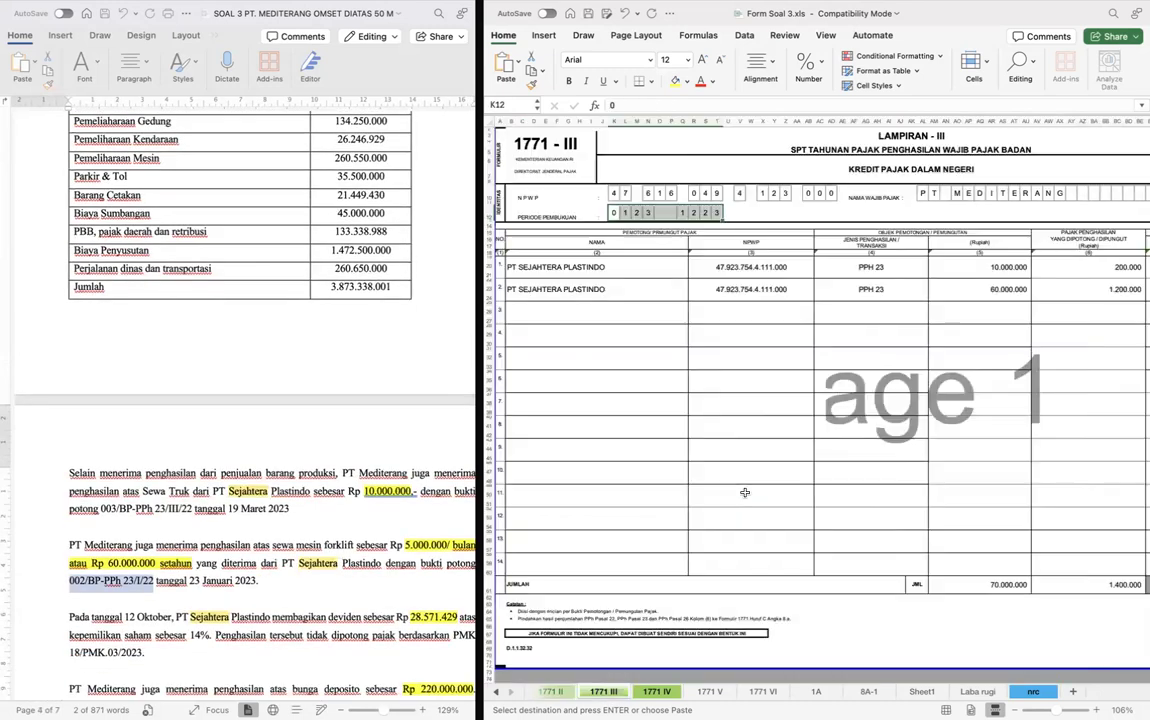
pyautogui.hotkey('ctrl', 'pagedown')
pyautogui.hotkey('ctrl', 'pagedown')
pyautogui.hotkey('ctrl', 'pagedown')
pyautogui.hotkey('ctrl', 'pagedown')
pyautogui.hotkey('ctrl', 'pagedown')
pyautogui.hotkey('ctrl', 'pagedown')
pyautogui.hotkey('ctrl', 'pagedown')
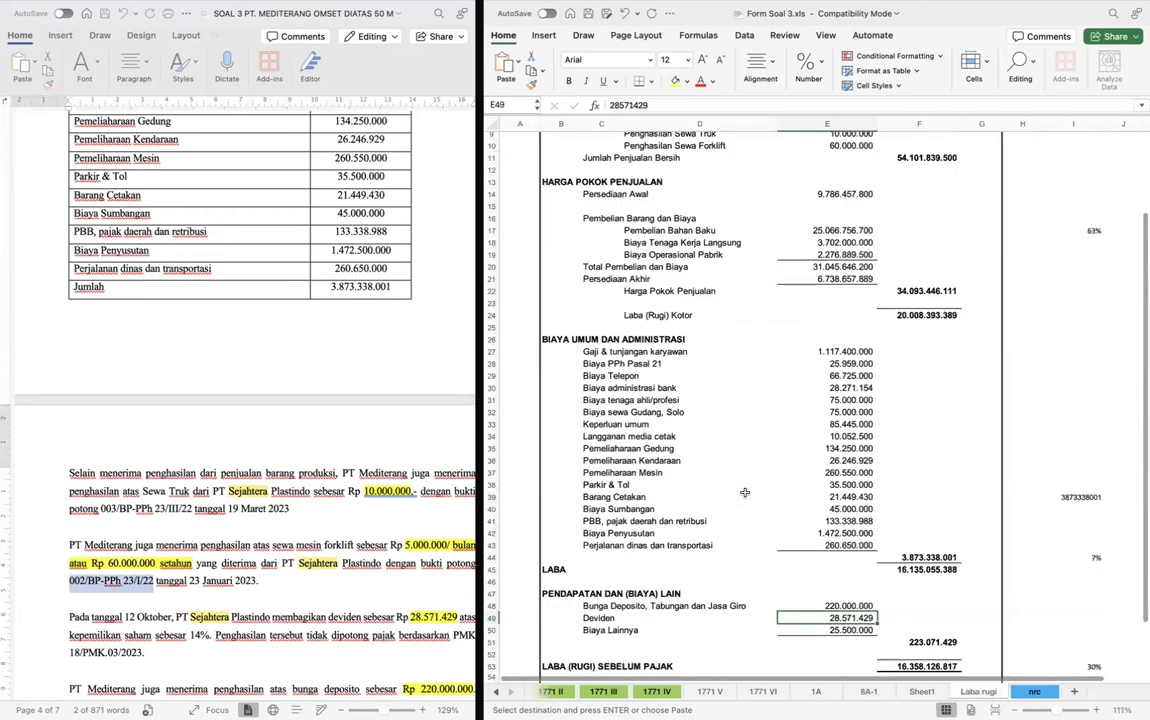
pyautogui.scroll(-5, 740, 520)
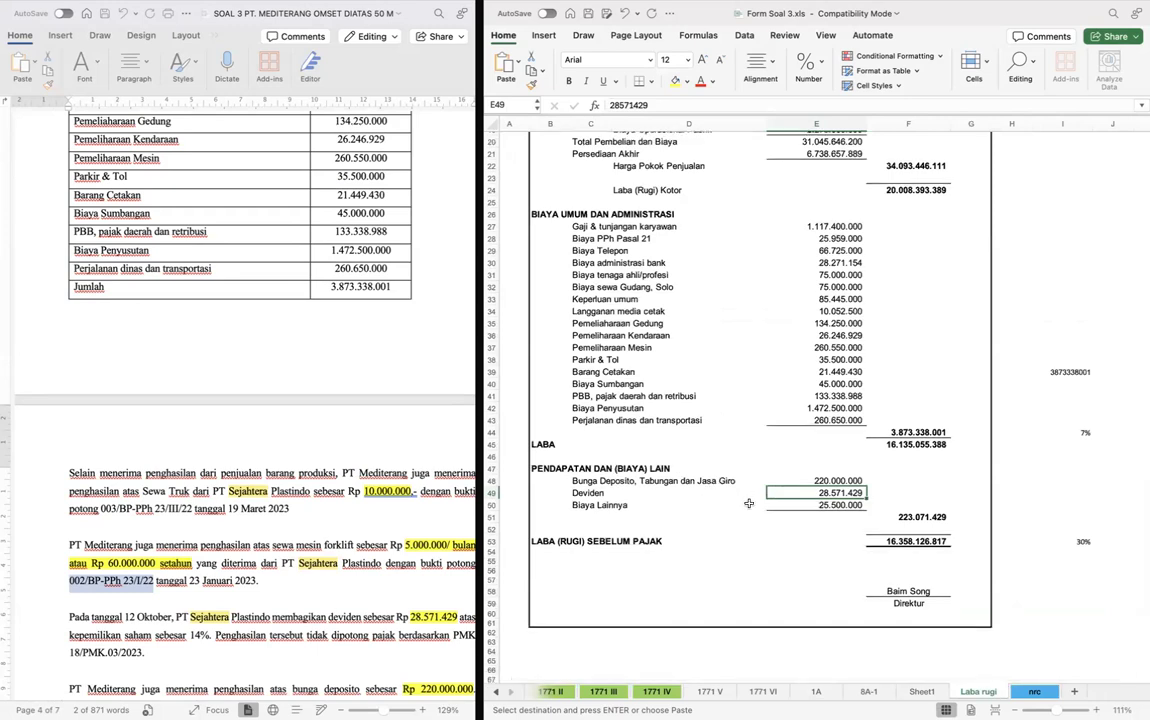
pyautogui.click(838, 505)
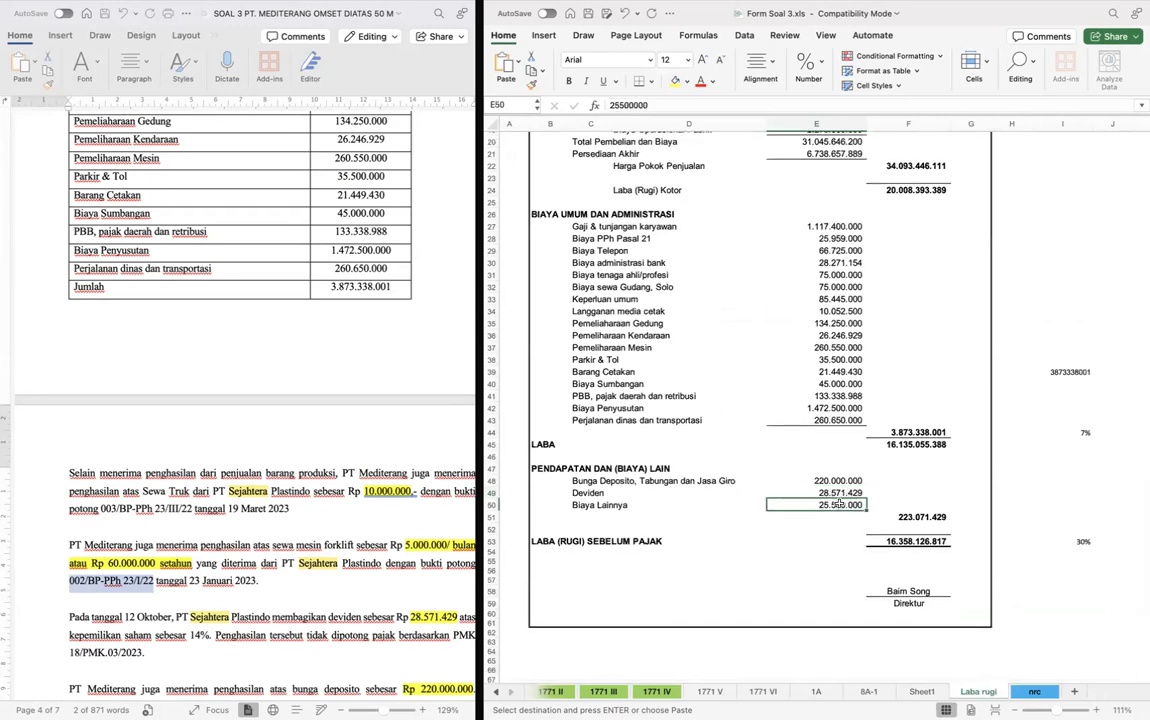
# - Link row 11, Biaya Lainnya, under Biaya dari Luar Usaha on form 1771 II to Biaya Lainnya (E50) on the Laba rugi sheet
pyautogui.hotkey('ctrl', 'pageup')
pyautogui.hotkey('ctrl', 'pageup')
pyautogui.hotkey('ctrl', 'pageup')
pyautogui.hotkey('ctrl', 'pageup')
pyautogui.hotkey('ctrl', 'pageup')
pyautogui.hotkey('ctrl', 'pageup')
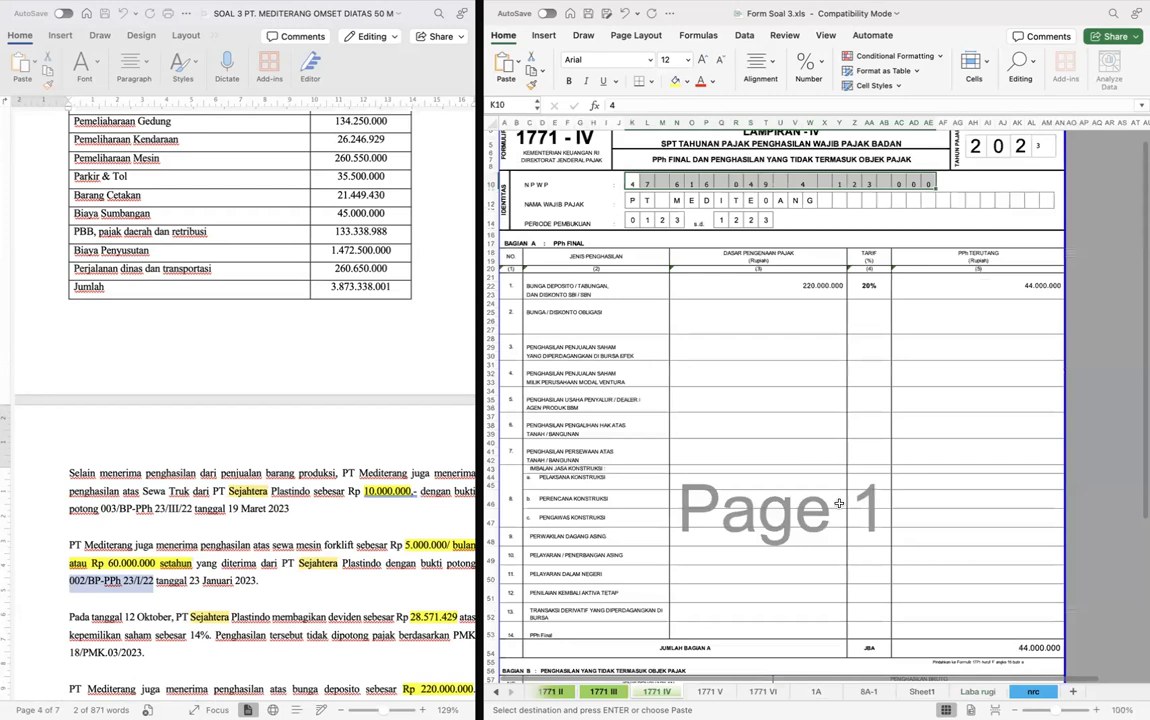
pyautogui.hotkey('ctrl', 'pageup')
pyautogui.hotkey('ctrl', 'pageup')
pyautogui.hscroll(-3, 846, 497)
pyautogui.hscroll(5, 846, 497)
pyautogui.write('=')
pyautogui.hotkey('ctrl', 'pagedown')
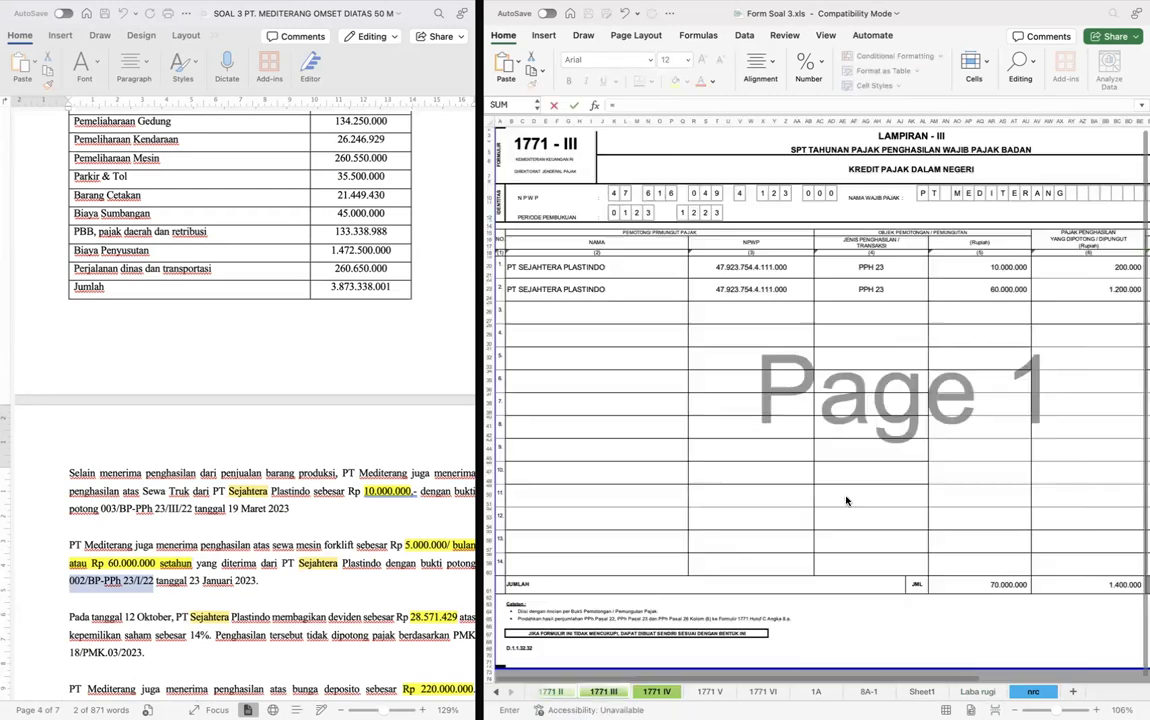
pyautogui.hotkey('ctrl', 'pagedown')
pyautogui.hotkey('ctrl', 'pagedown')
pyautogui.hotkey('ctrl', 'pagedown')
pyautogui.hotkey('ctrl', 'pagedown')
pyautogui.hotkey('ctrl', 'pagedown')
pyautogui.hotkey('ctrl', 'pagedown')
pyautogui.hotkey('ctrl', 'pagedown')
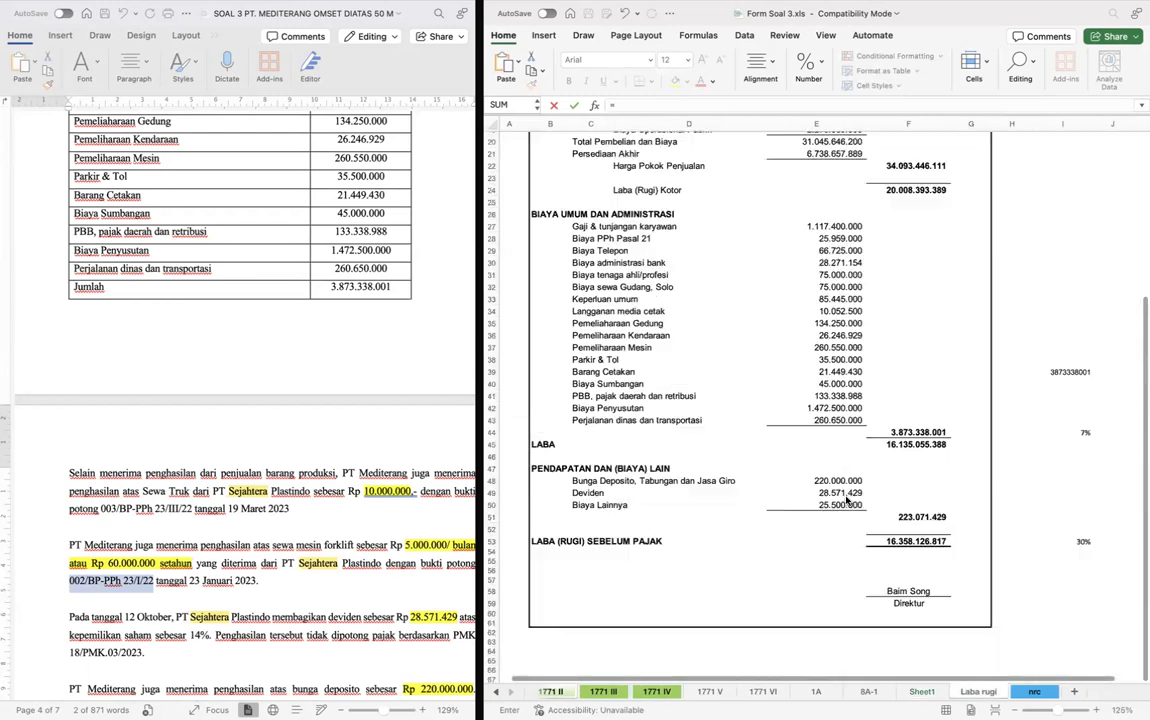
pyautogui.click(846, 503)
pyautogui.press('Return')
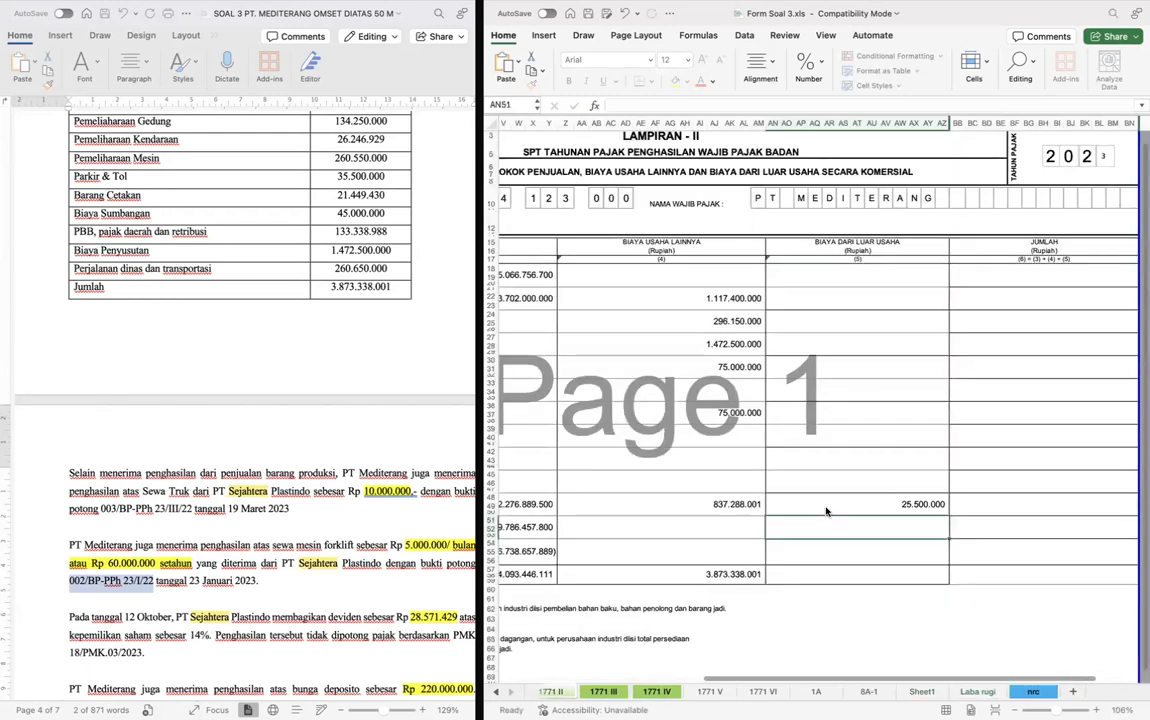
# - Copy the row 14 total formula from Biaya Usaha Lainnya into the Biaya dari Luar Usaha column
pyautogui.press('Left')
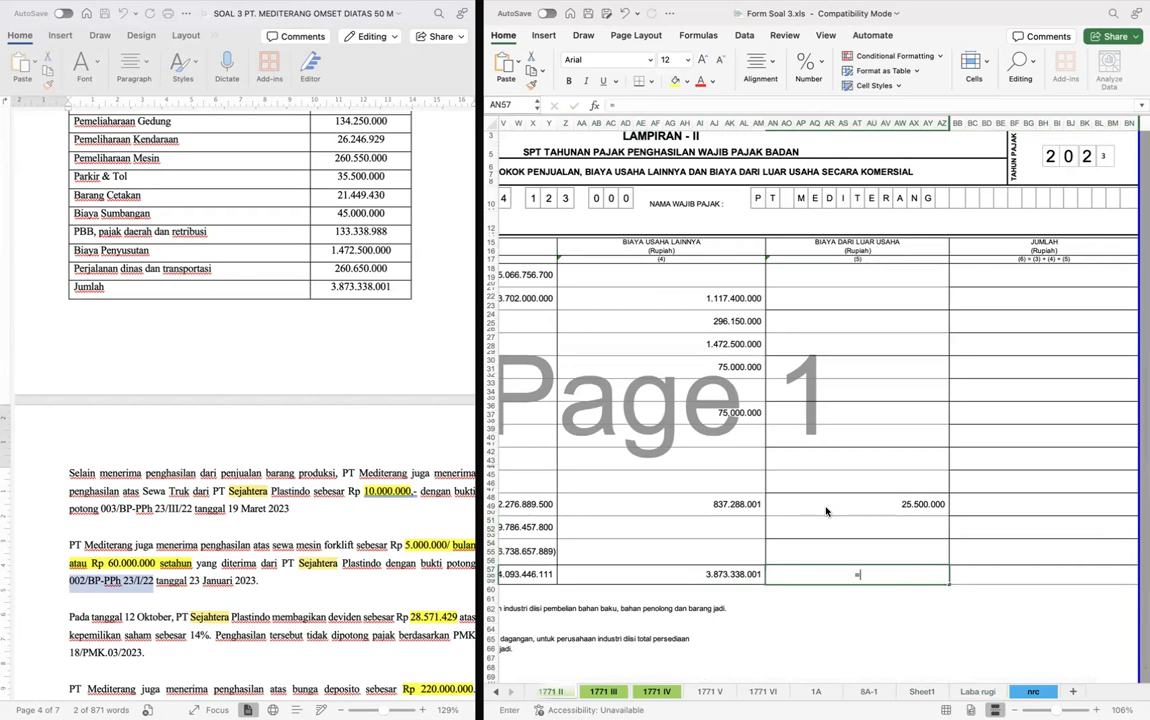
pyautogui.write('=')
pyautogui.press('Escape')
pyautogui.press('Left')
pyautogui.hotkey('ctrl', 'c')
pyautogui.press('Right')
pyautogui.hotkey('ctrl', 'v')
# - Fill row 1 of the Jumlah column with the sum of the three cost columns, =L18+Z18+AN18
pyautogui.press('Right')
pyautogui.hotkey('ctrl', 'Up')
pyautogui.press('Down')
pyautogui.write('=')
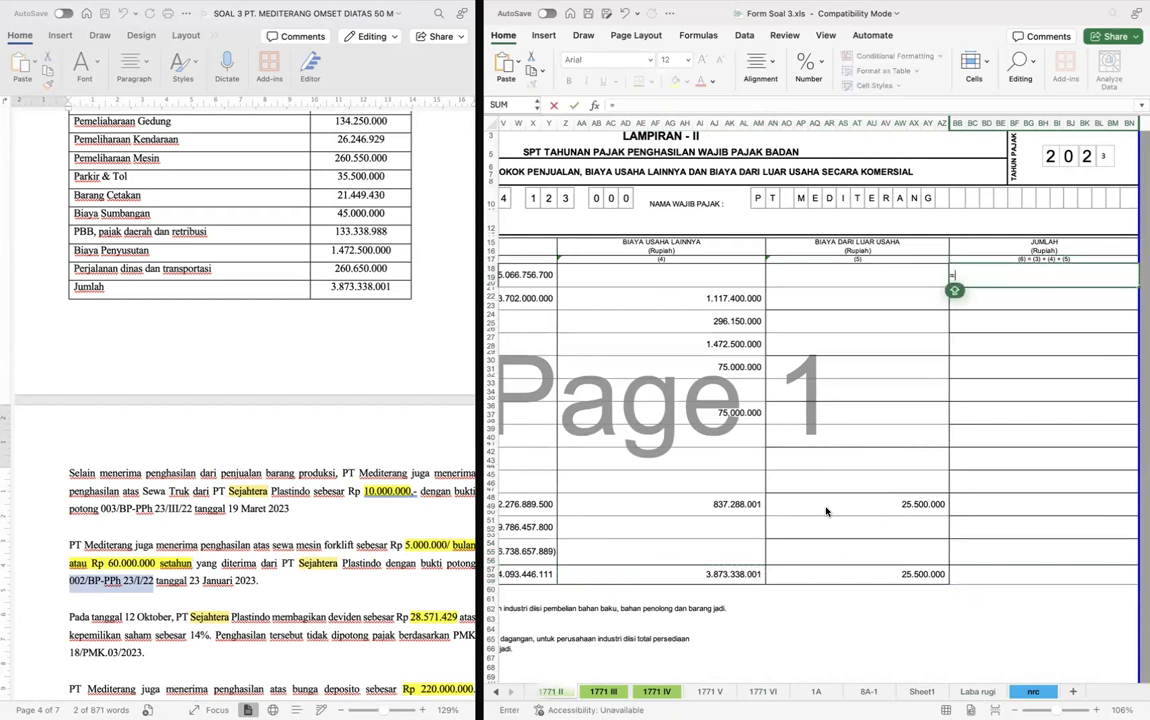
pyautogui.press('Left')
pyautogui.press('Left')
pyautogui.press('Left')
pyautogui.write('+')
pyautogui.press('Left')
pyautogui.press('Left')
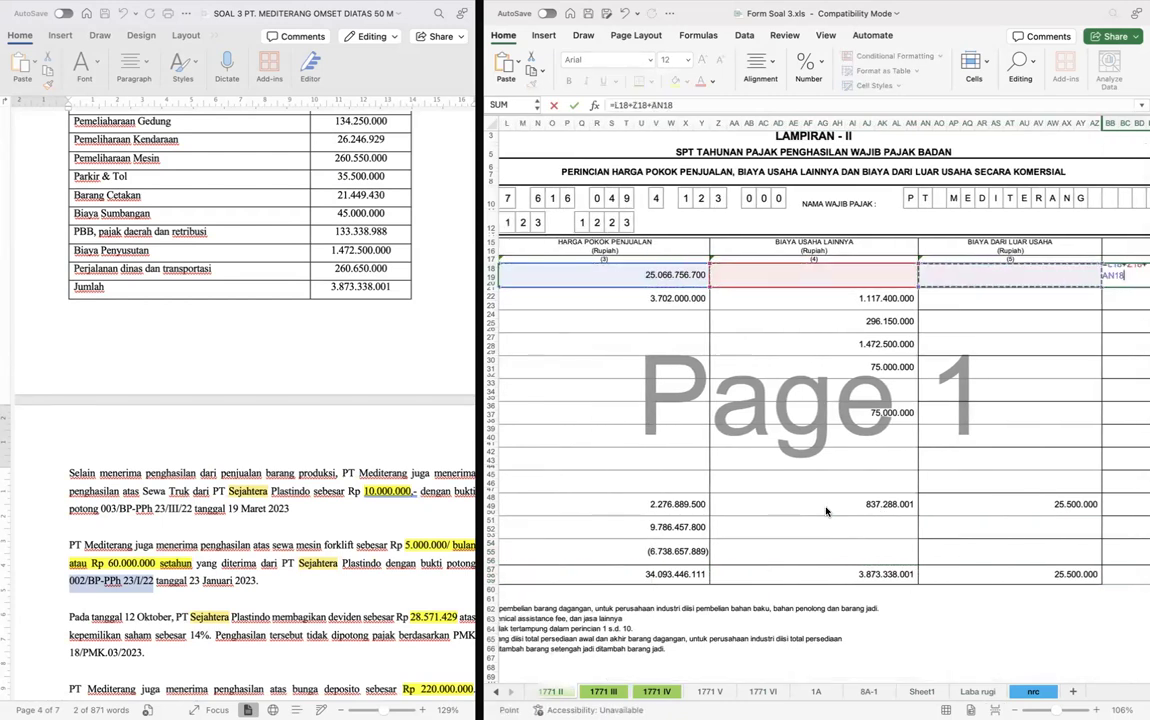
pyautogui.press('Return')
# - Copy the row 1 Jumlah formula down the Jumlah column through row 14 (BB57)
pyautogui.press('Left')
pyautogui.press('Up')
pyautogui.press('Right')
pyautogui.press('Right')
pyautogui.press('Left')
pyautogui.press('Left')
pyautogui.press('Right')
pyautogui.press('super+c')
pyautogui.press('Down')
pyautogui.press('Left')
pyautogui.press('Left')
pyautogui.press('Right')
pyautogui.press('super+Down')
pyautogui.press('Down')
pyautogui.press('Down')
pyautogui.press('Down')
pyautogui.press('Right')
pyautogui.press('Up')
pyautogui.press('Down')
pyautogui.press('shift+super+Up')
pyautogui.hotkey('shift', 'Down')
pyautogui.press('super+v')
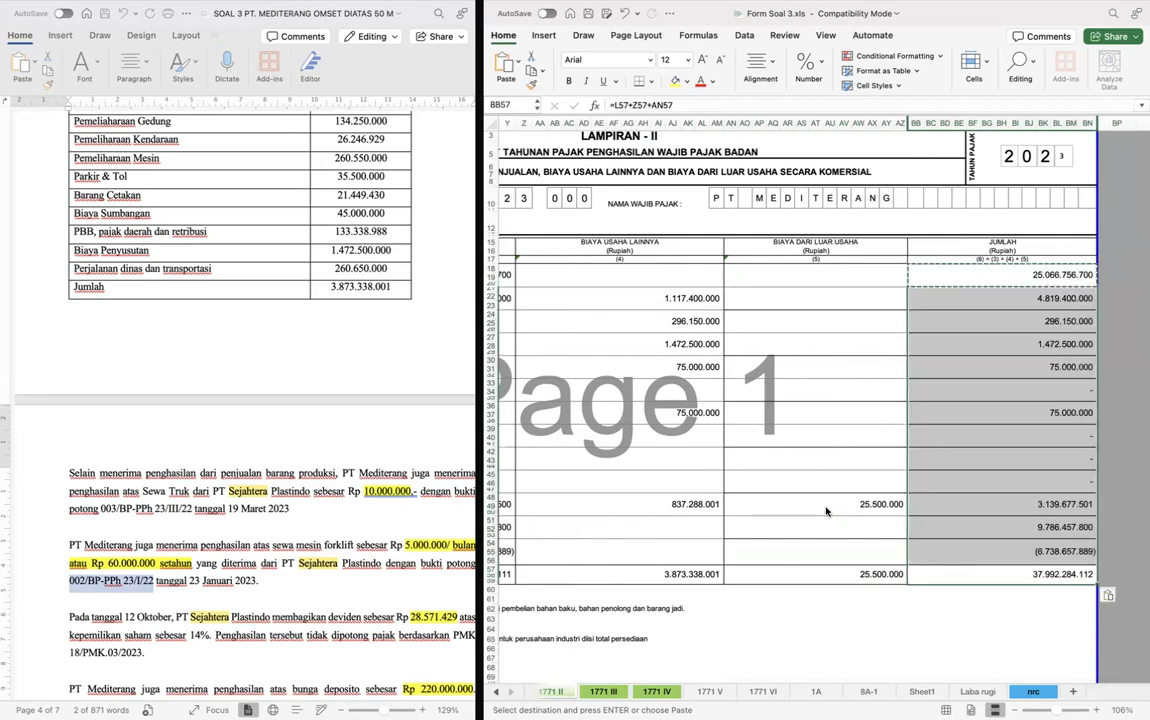
pyautogui.click(851, 437)
pyautogui.scroll(-5, 851, 437)
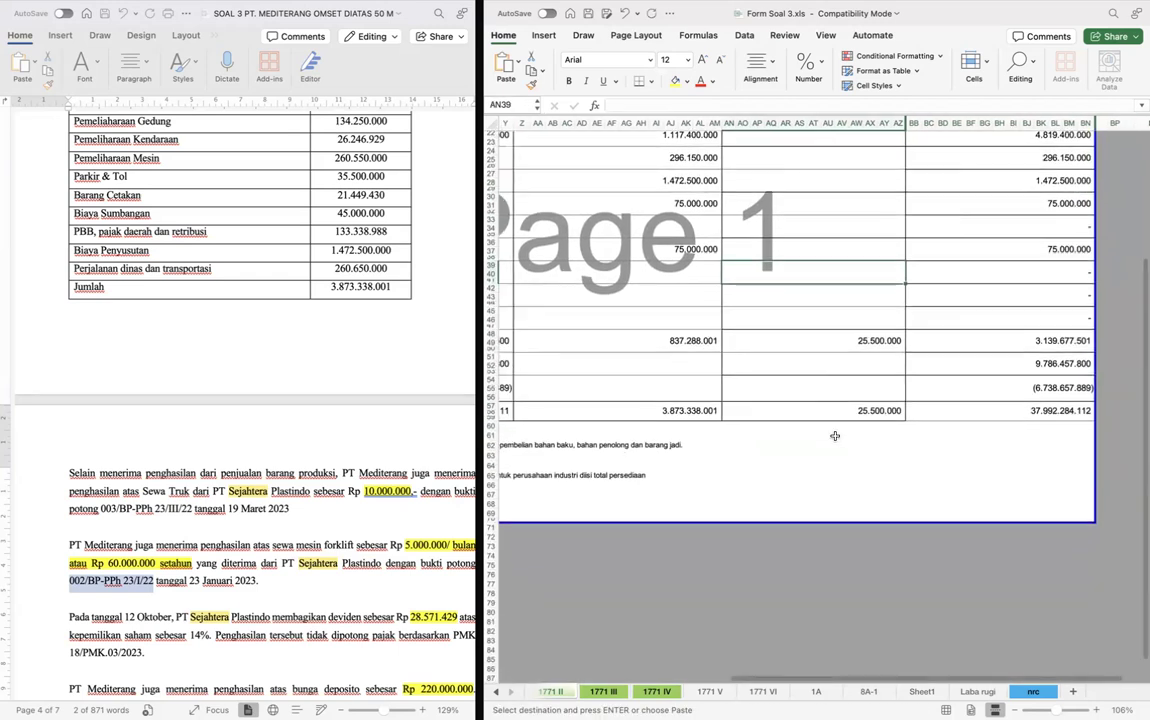
pyautogui.scroll(8, 961, 403)
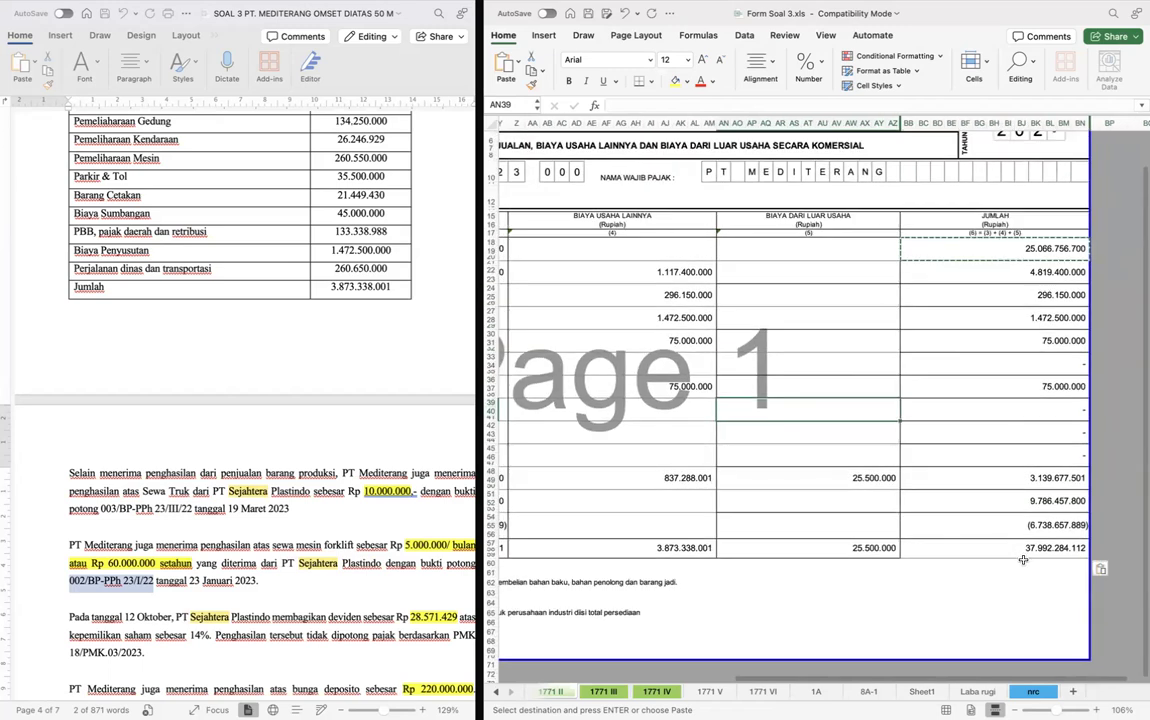
pyautogui.click(937, 449)
pyautogui.hscroll(-6, 937, 449)
pyautogui.scroll(-2, 937, 449)
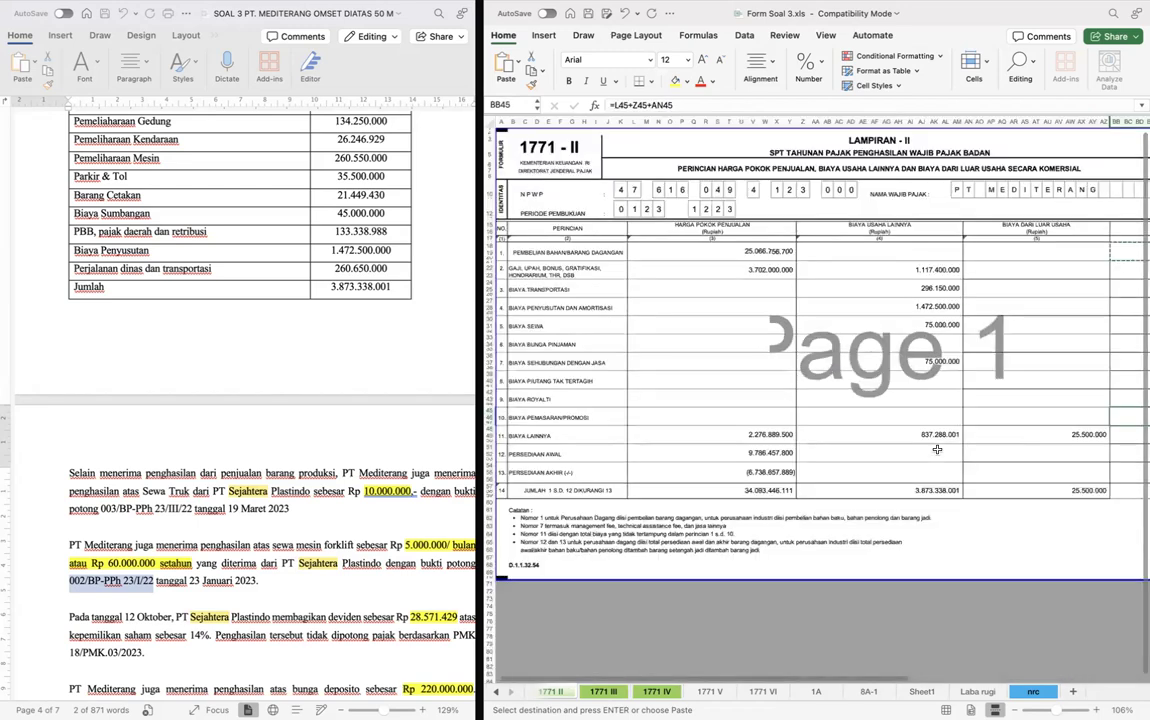
# - Change the last two digits of the tax year on form 1771 I so it reads 2023
pyautogui.hotkey('ctrl', 'pageup')
pyautogui.scroll(15, 761, 417)
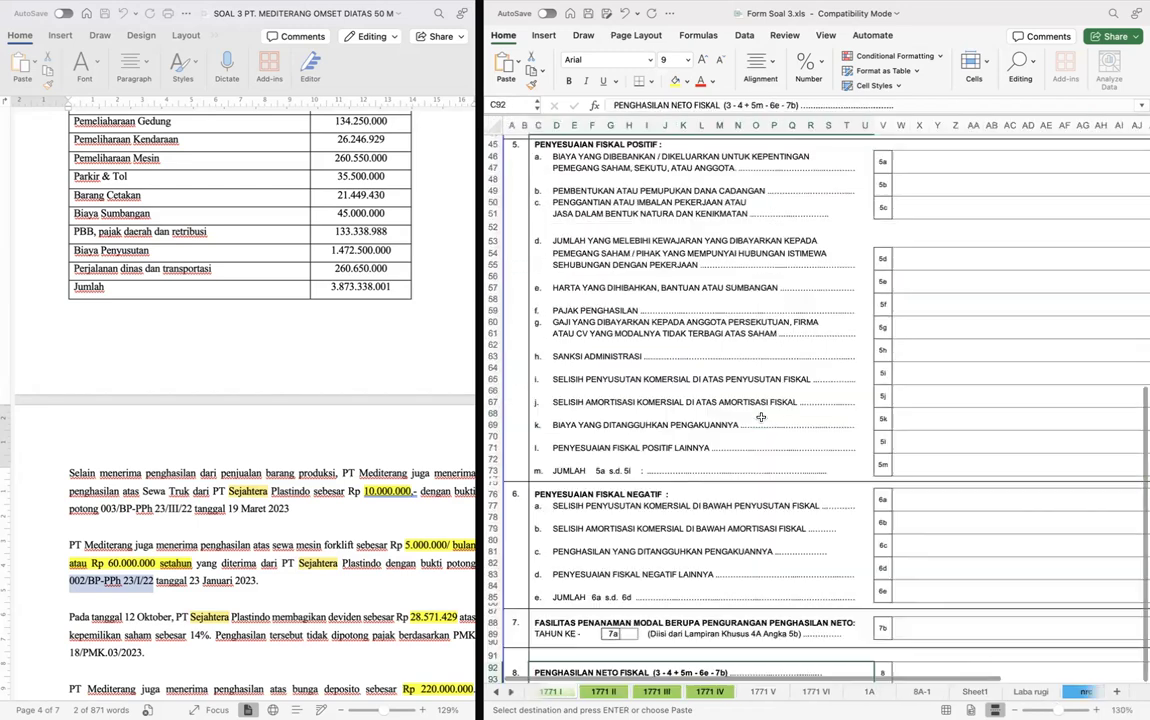
pyautogui.scroll(-5, 761, 417)
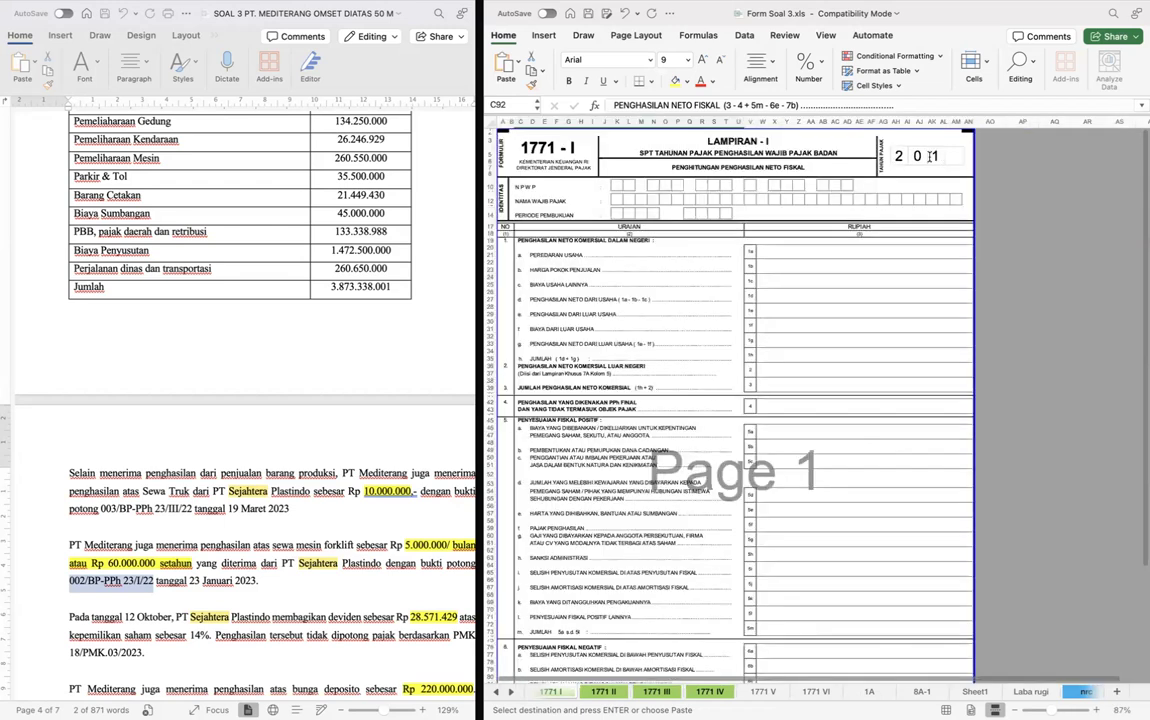
pyautogui.click(931, 156)
pyautogui.write('2')
pyautogui.click(958, 155)
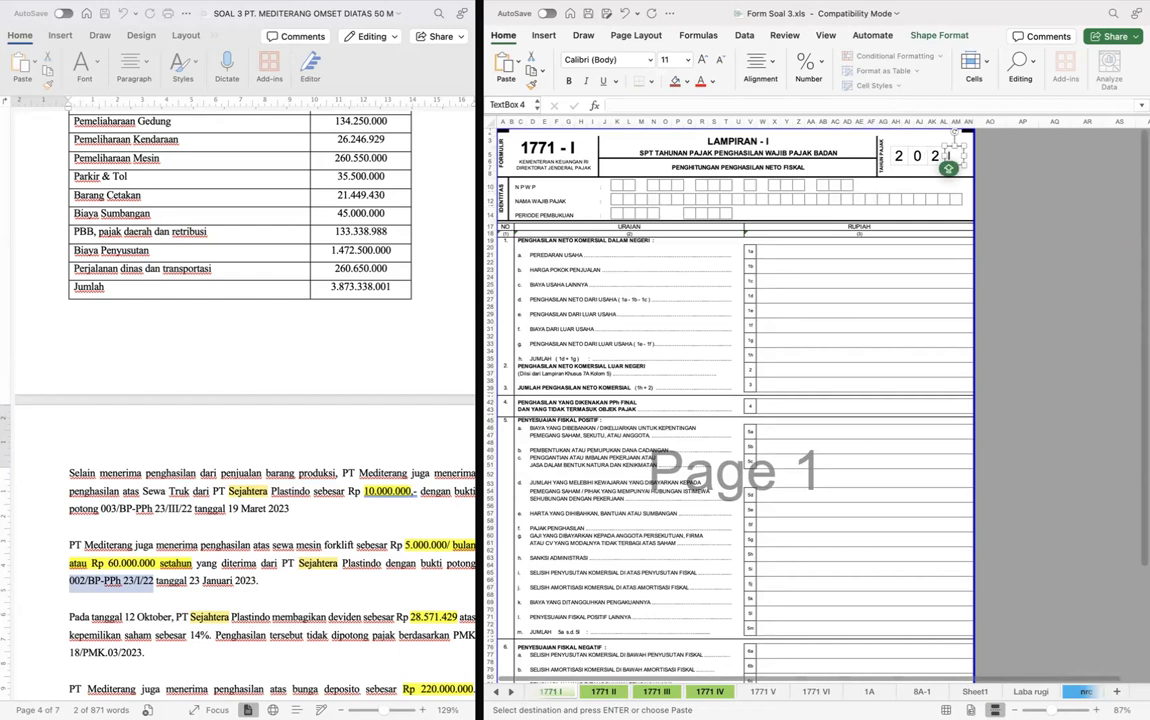
pyautogui.write('3')
pyautogui.click(1023, 175)
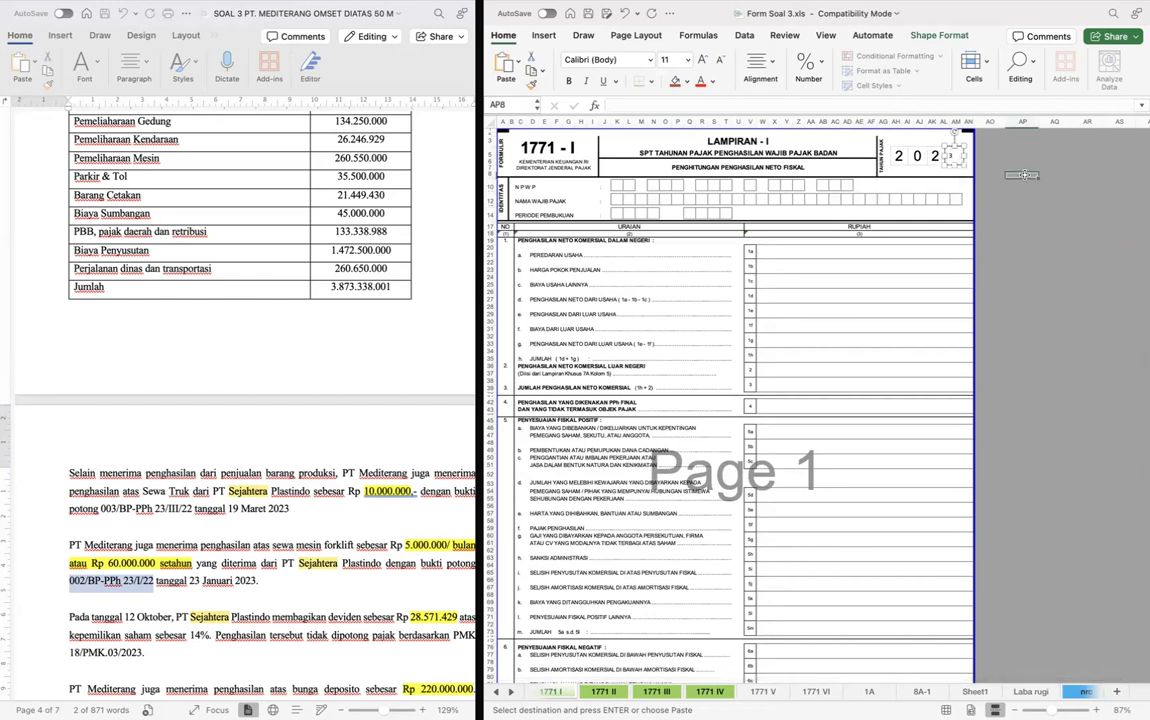
# - Copy the company's NPWP digits from form 1771 II into the NPWP row of form 1771 I
pyautogui.hotkey('ctrl', 'pagedown')
pyautogui.hotkey('ctrl', 'pagedown')
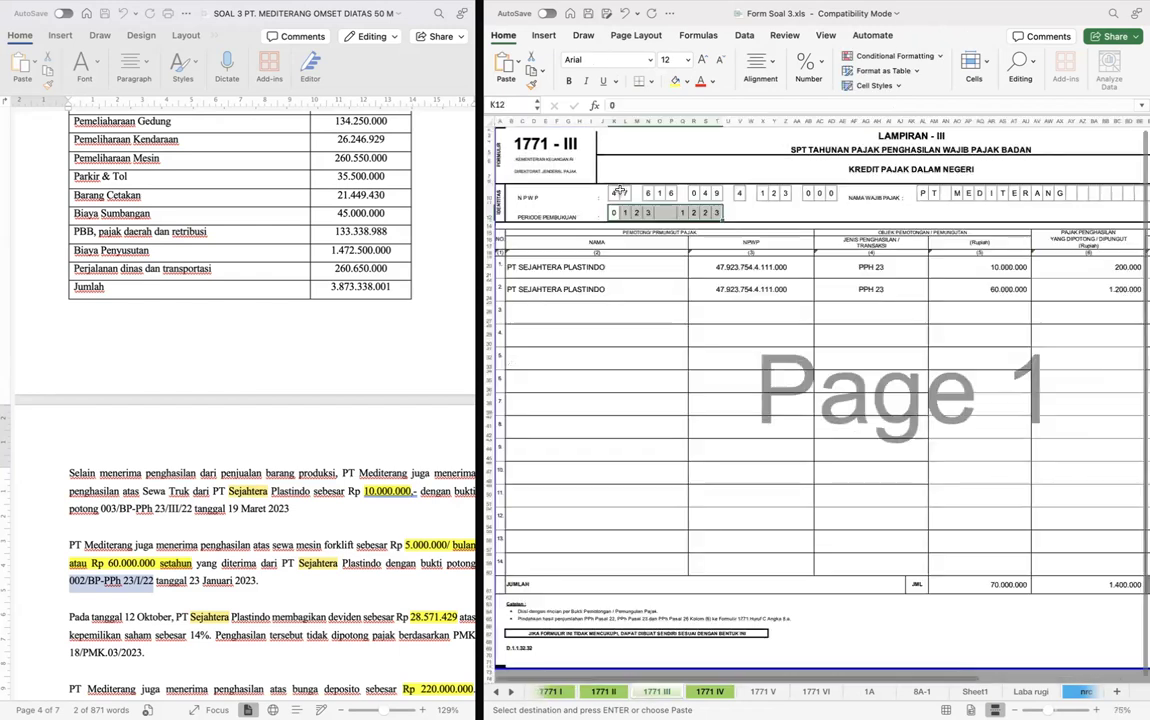
pyautogui.hotkey('ctrl', 'pageup')
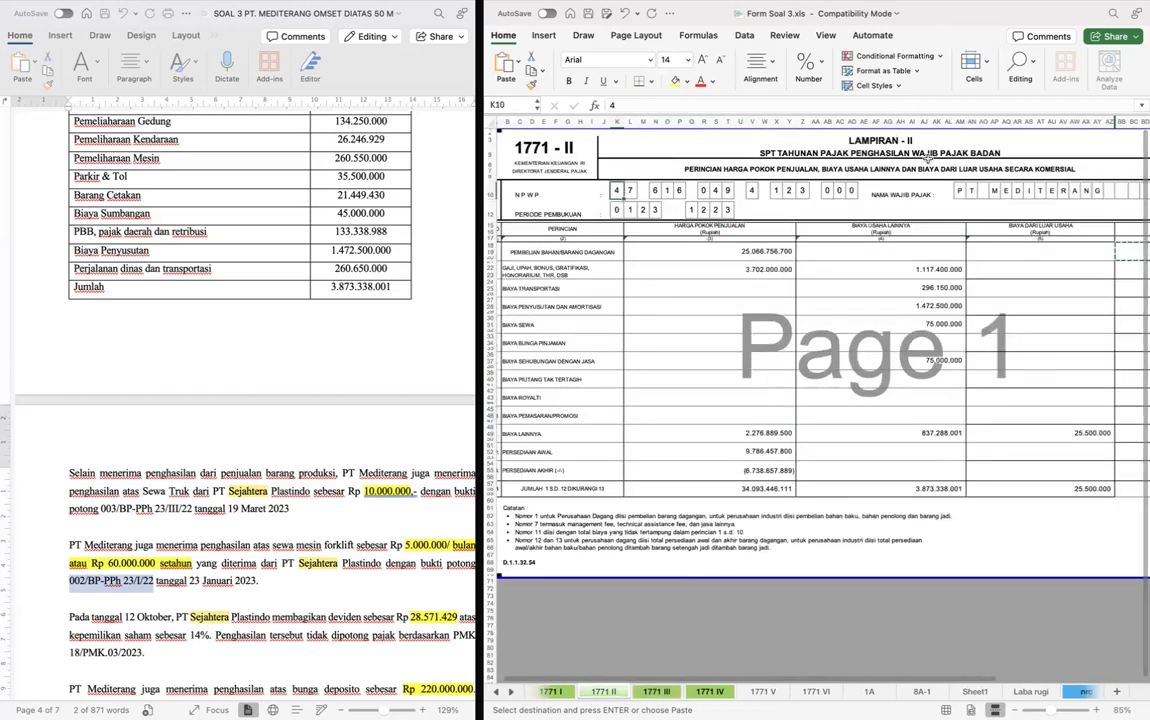
pyautogui.keyDown('shift'); pyautogui.click(850, 191); pyautogui.keyUp('shift')
pyautogui.press('super+c')
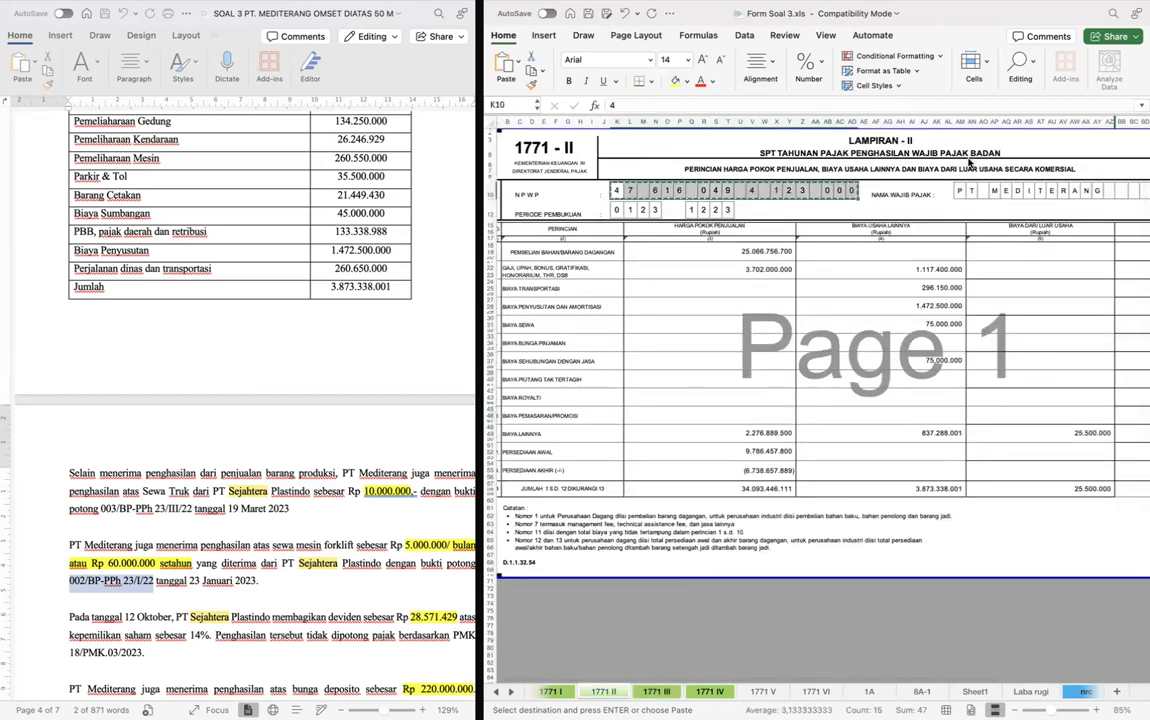
pyautogui.hotkey('ctrl', 'pageup')
pyautogui.press('super+v')
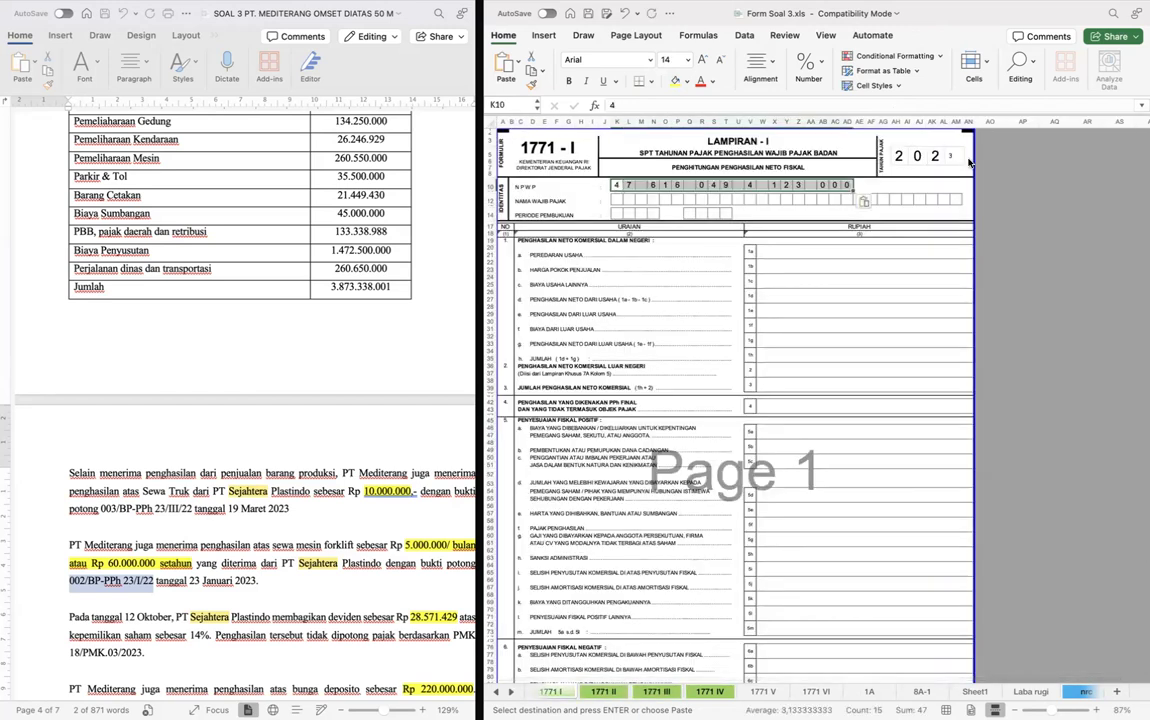
# - Copy the company name PT MEDITERANG from form 1771 II into the Nama Wajib Pajak row of form 1771 I
pyautogui.hotkey('ctrl', 'pagedown')
pyautogui.press('Right')
pyautogui.press('Right')
pyautogui.press('Right')
pyautogui.press('Right')
pyautogui.press('Right')
pyautogui.press('Right')
pyautogui.press('Right')
pyautogui.press('Right')
pyautogui.press('Right')
pyautogui.press('Right')
pyautogui.press('Right')
pyautogui.press('Right')
pyautogui.press('Right')
pyautogui.press('Right')
pyautogui.press('Right')
pyautogui.press('Right')
pyautogui.press('Right')
pyautogui.press('Right')
pyautogui.press('super+Right')
pyautogui.press('shift+super+Right')
pyautogui.press('shift+super+Right')
pyautogui.press('shift+super+Right')
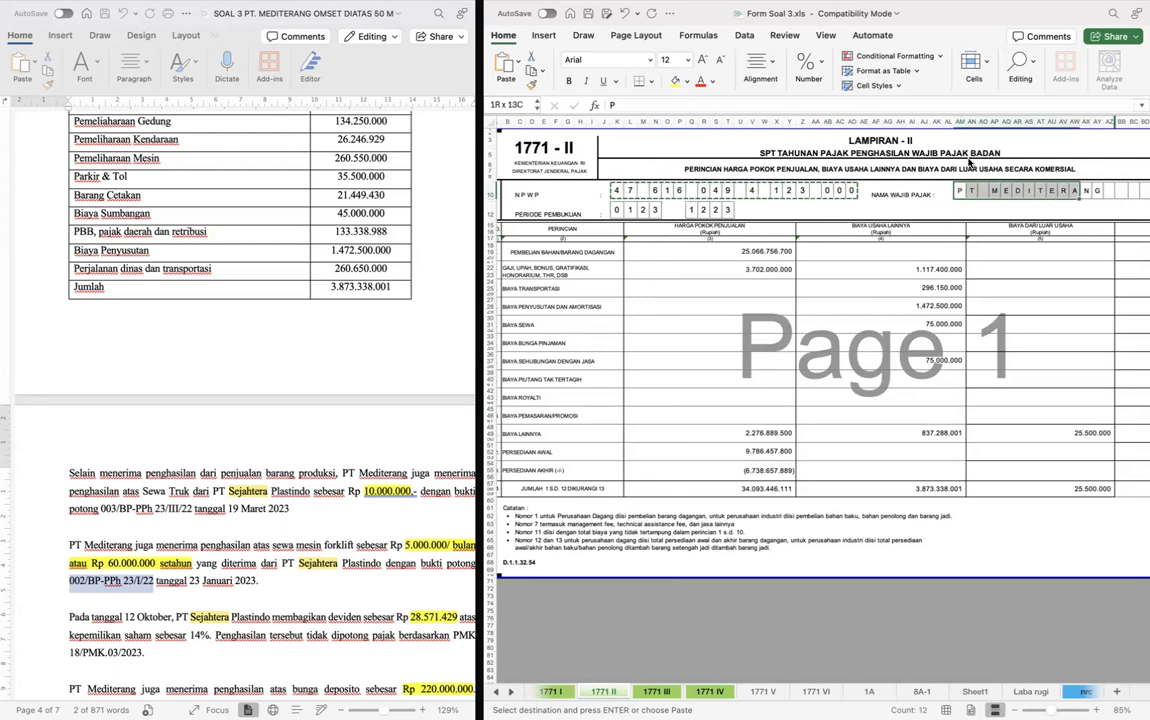
pyautogui.hotkey('ctrl', 'c')
pyautogui.hotkey('ctrl', 'pageup')
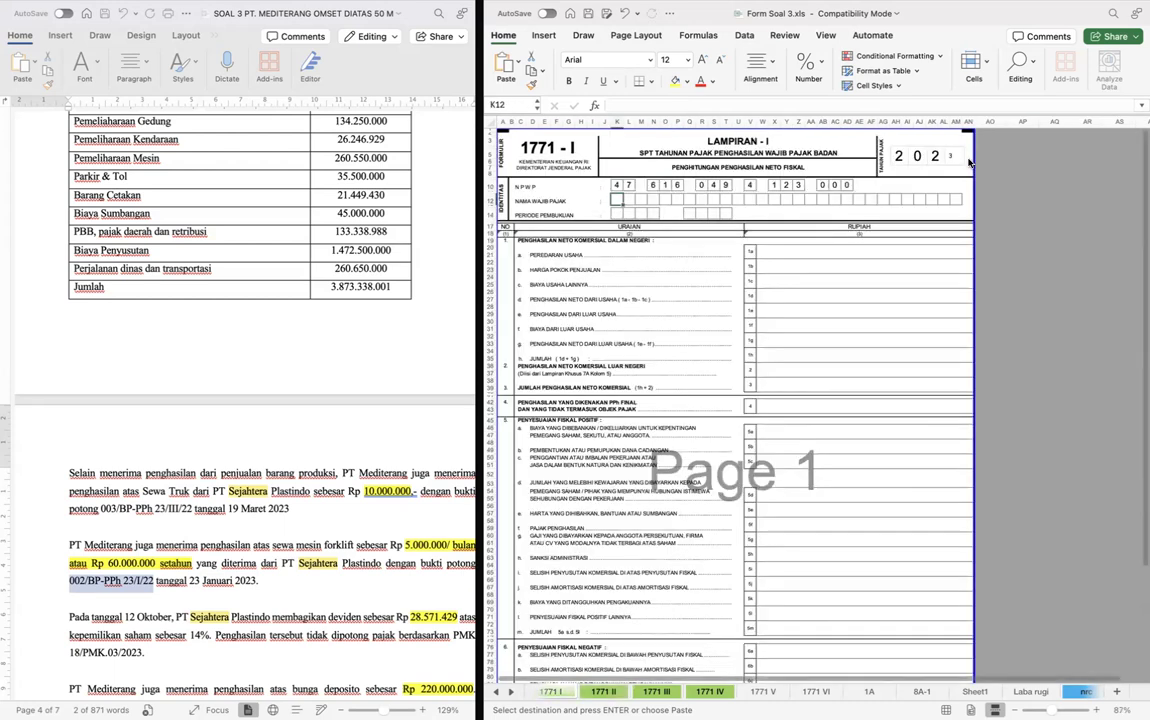
pyautogui.press('super+v')
# - Copy the Periode Pembukuan digits 0123 and 1223 from form 1771 II into the same row of form 1771 I
pyautogui.hotkey('ctrl', 'pagedown')
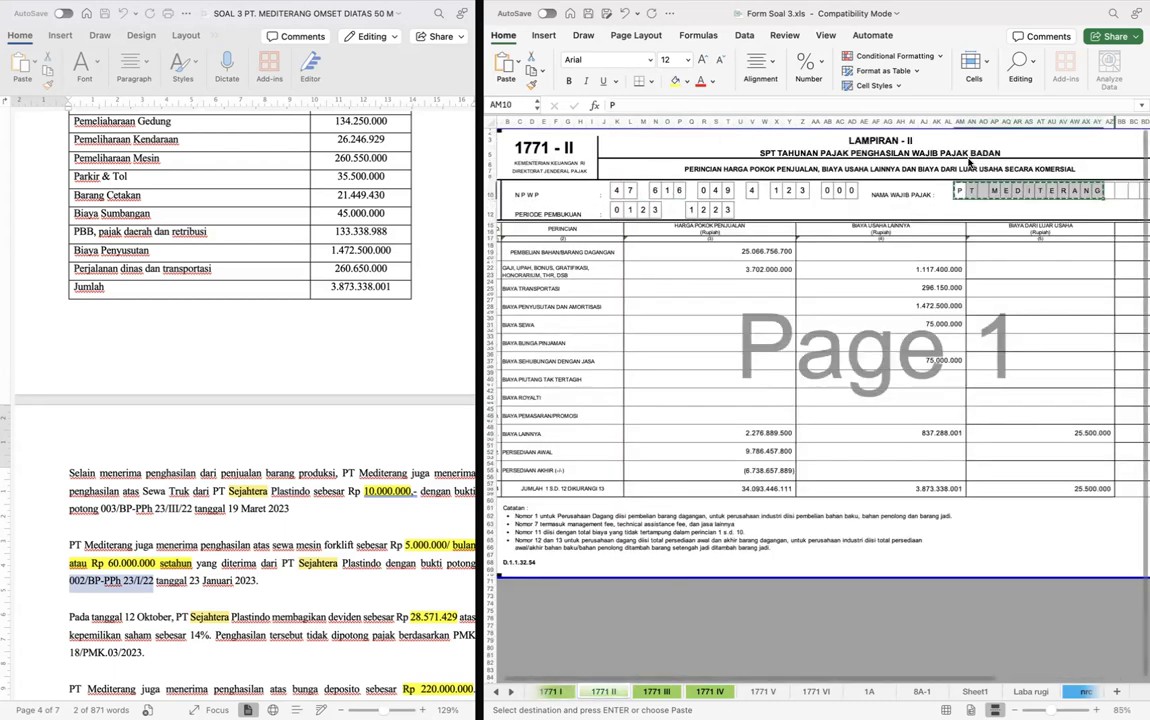
pyautogui.press('super+Down')
pyautogui.press('super+Up')
pyautogui.press('Down')
pyautogui.press('Down')
pyautogui.press('super+Left')
pyautogui.press('super+shift+Left')
pyautogui.press('super+shift+Left')
pyautogui.press('super+shift+Left')
pyautogui.press('super+shift+Left')
pyautogui.hotkey('shift', 'Right')
pyautogui.hotkey('shift', 'Right')
pyautogui.hotkey('shift', 'Right')
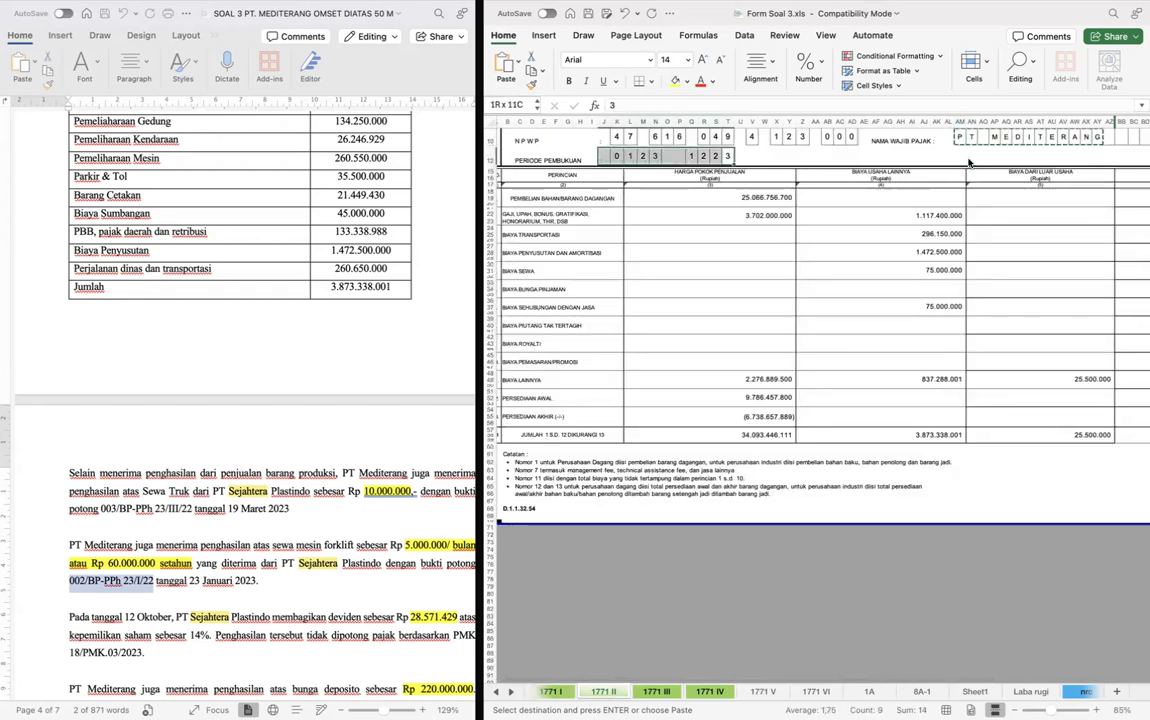
pyautogui.press('super+c')
pyautogui.hotkey('ctrl', 'pageup')
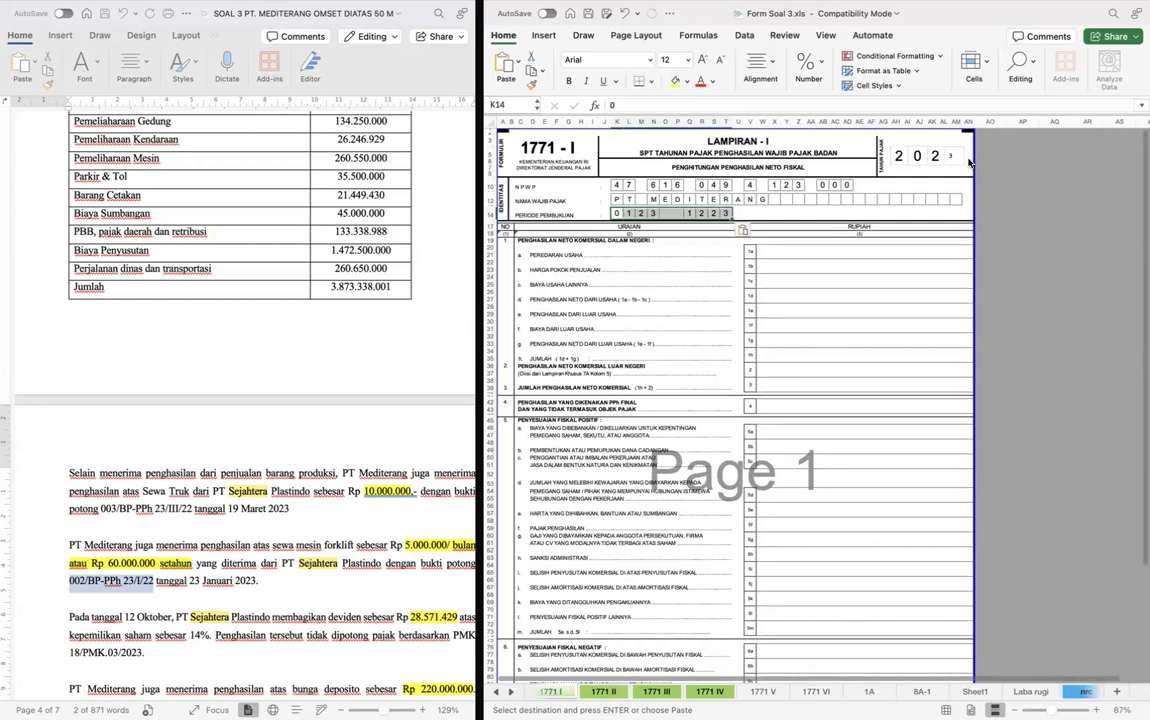
# - Link row 1a, Peredaran Usaha, on form 1771 I to the Penjualan amount in E8 of the Laba rugi sheet
pyautogui.click(846, 308)
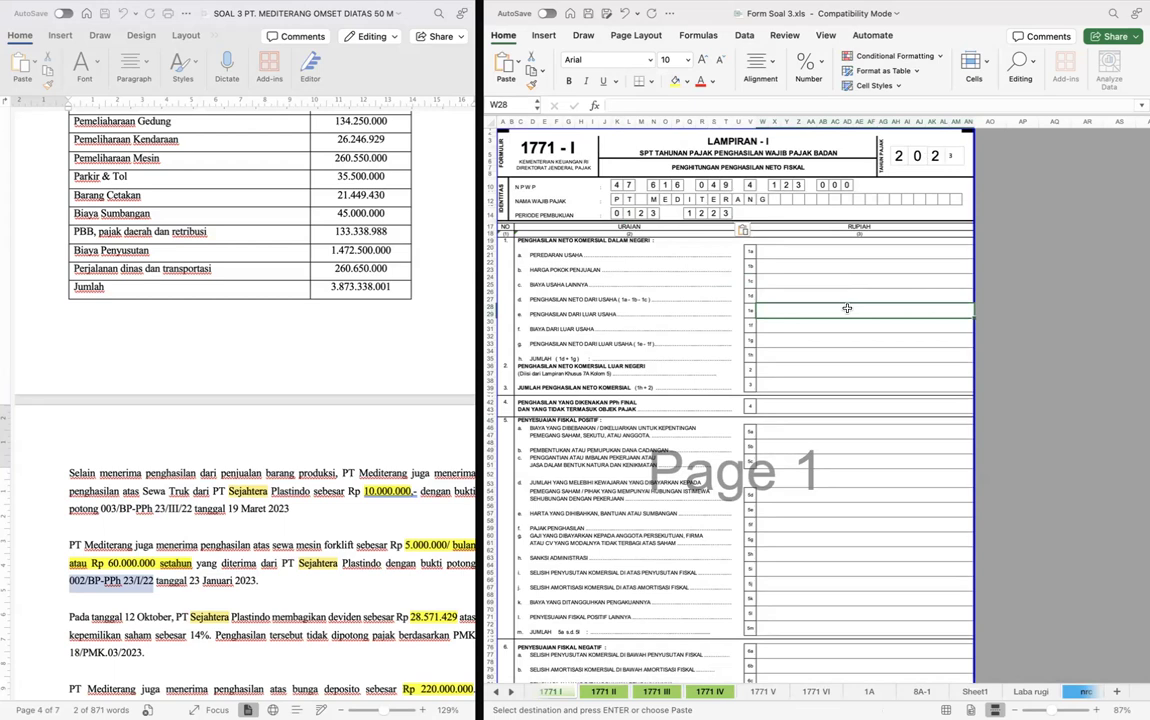
pyautogui.click(820, 254)
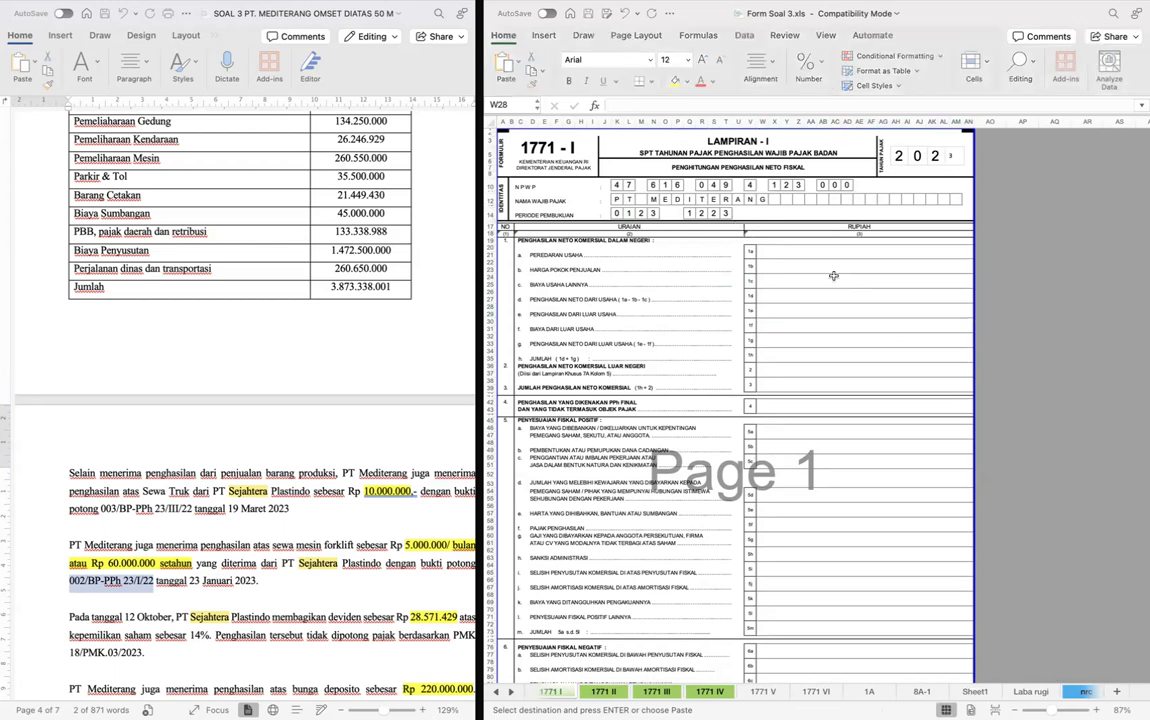
pyautogui.write('=')
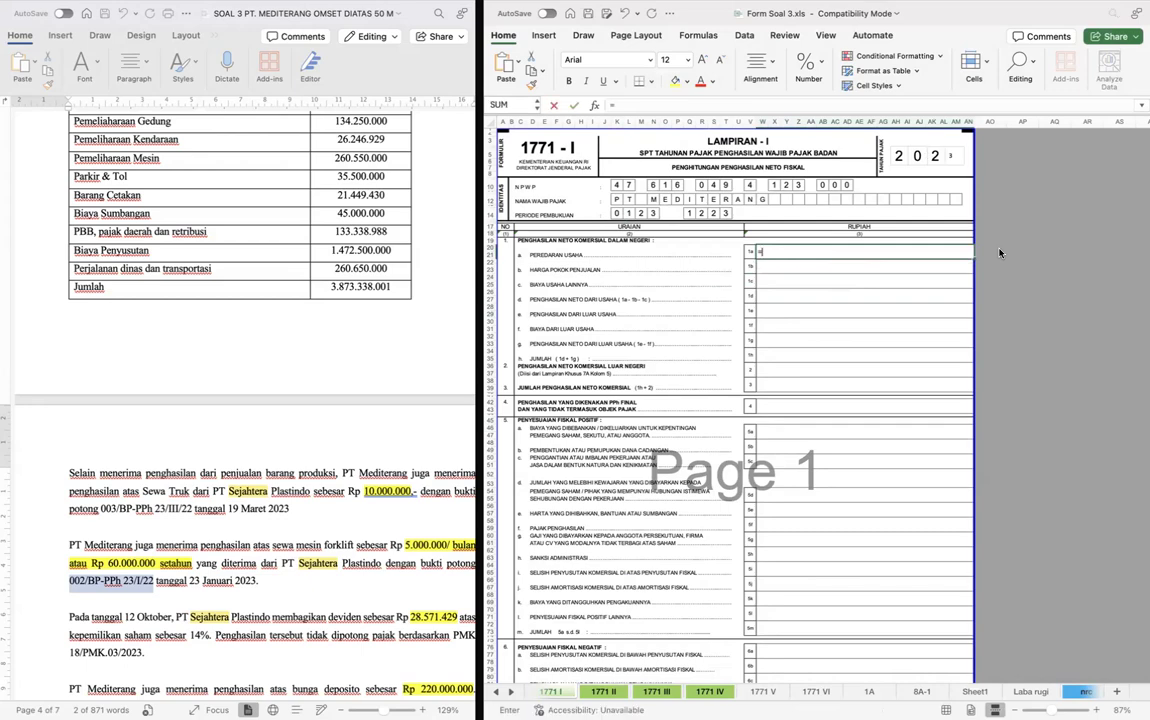
pyautogui.hotkey('ctrl', 'pagedown')
pyautogui.hotkey('ctrl', 'pagedown')
pyautogui.hotkey('ctrl', 'pagedown')
pyautogui.hotkey('ctrl', 'pagedown')
pyautogui.hotkey('ctrl', 'pagedown')
pyautogui.hotkey('ctrl', 'pagedown')
pyautogui.hotkey('ctrl', 'pagedown')
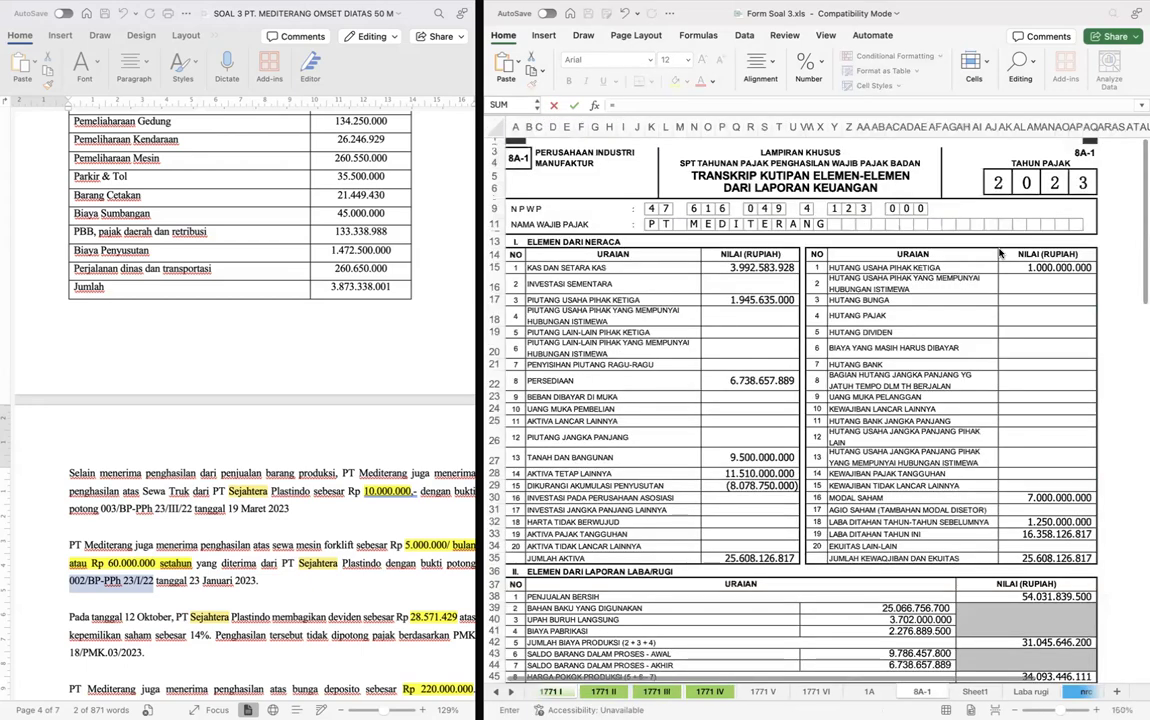
pyautogui.hotkey('ctrl', 'pagedown')
pyautogui.hotkey('ctrl', 'pagedown')
pyautogui.scroll(5, 742, 164)
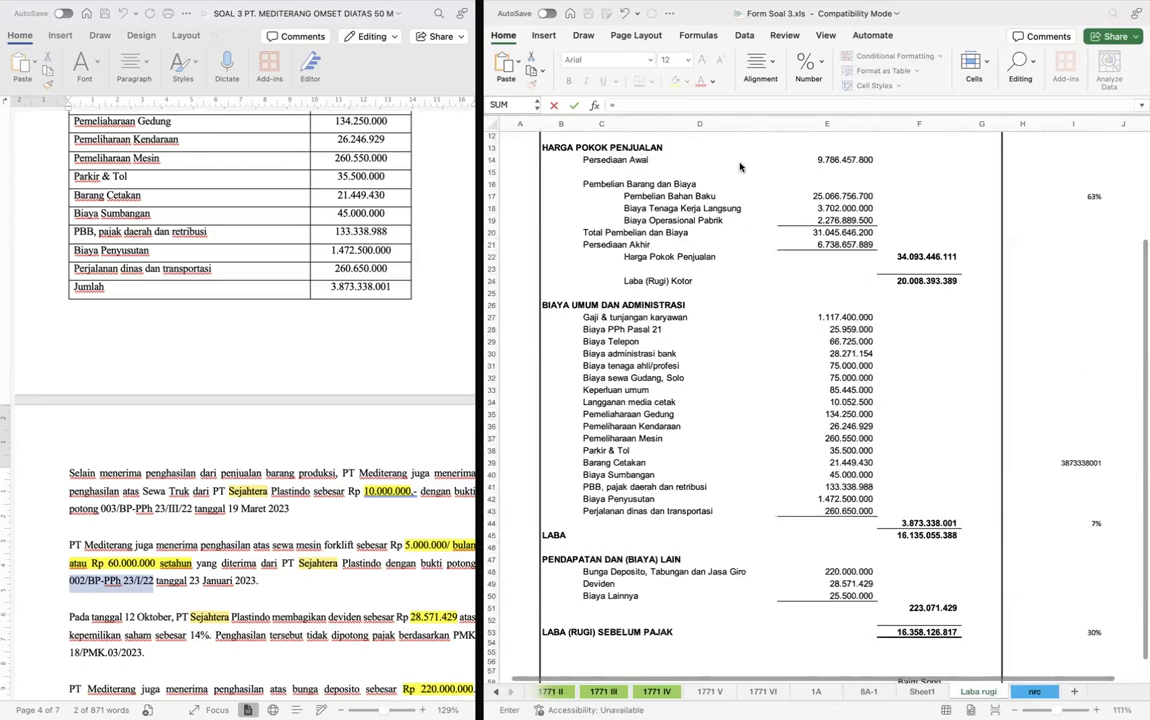
pyautogui.click(817, 227)
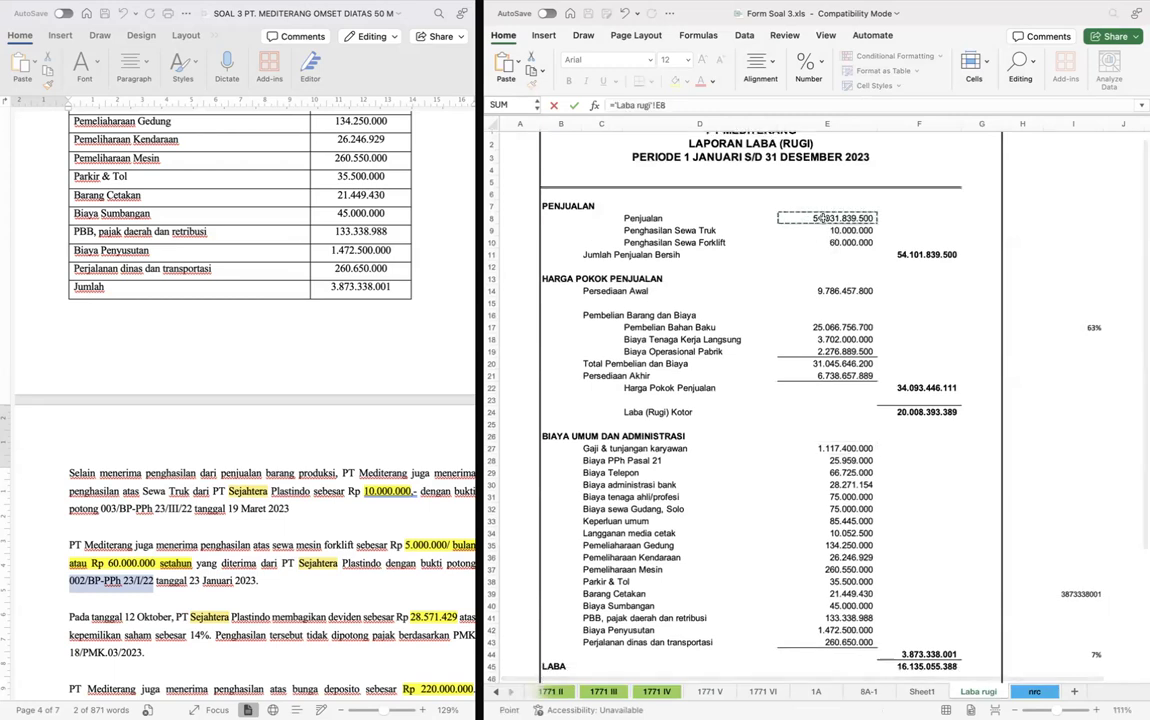
pyautogui.press('Return')
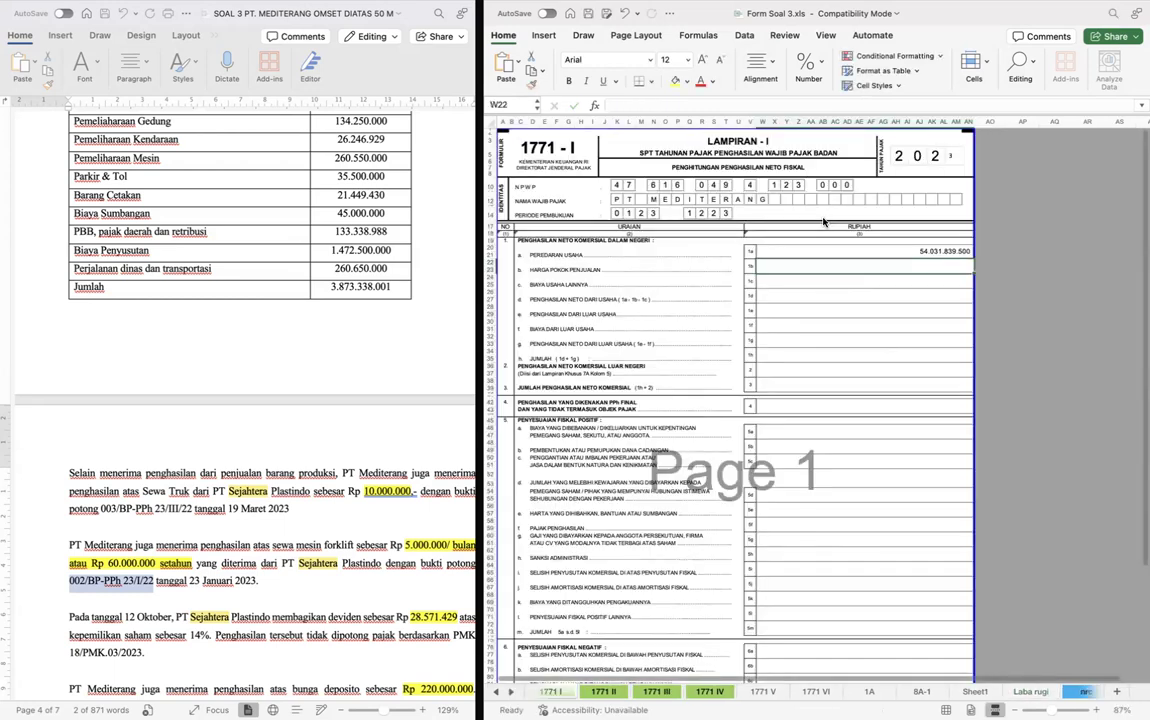
# - Link row 1b, Harga Pokok Penjualan, to that column's total on form 1771 II, trimming the reference to a single cell
pyautogui.write('=')
pyautogui.hotkey('ctrl', 'pagedown')
pyautogui.hotkey('ctrl', 'pagedown')
pyautogui.click(730, 437)
pyautogui.press('Return')
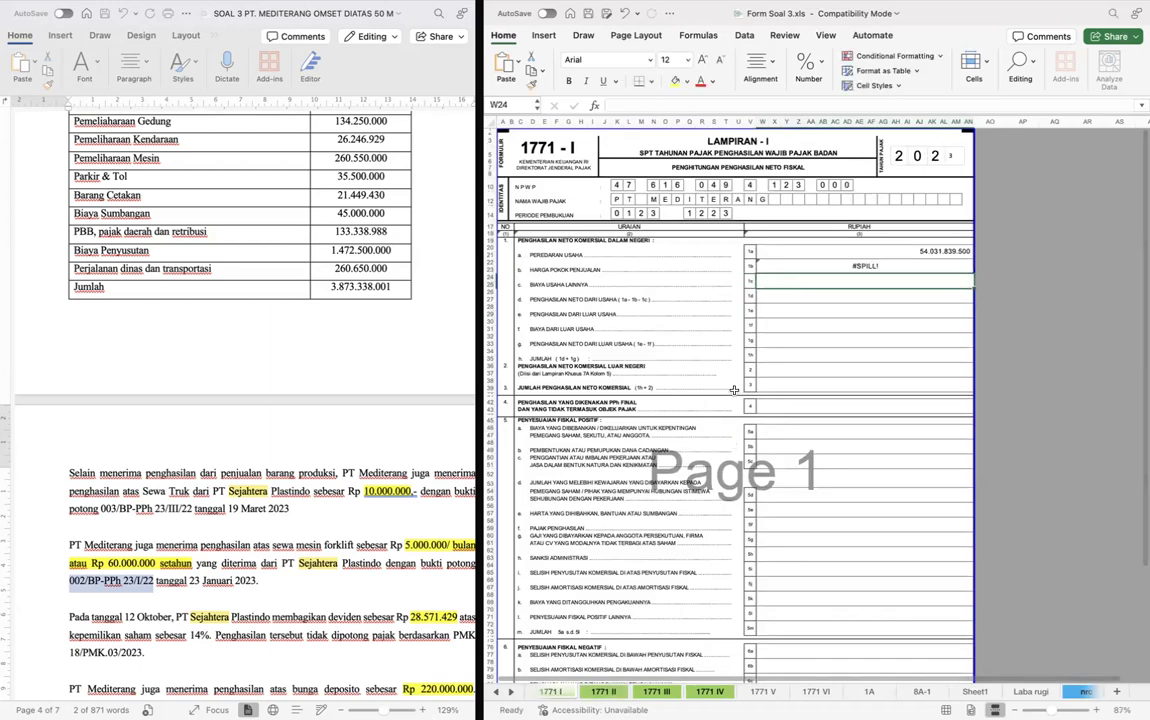
pyautogui.press('Up')
pyautogui.press('F2')
pyautogui.press('BackSpace')
pyautogui.press('BackSpace')
pyautogui.press('Return')
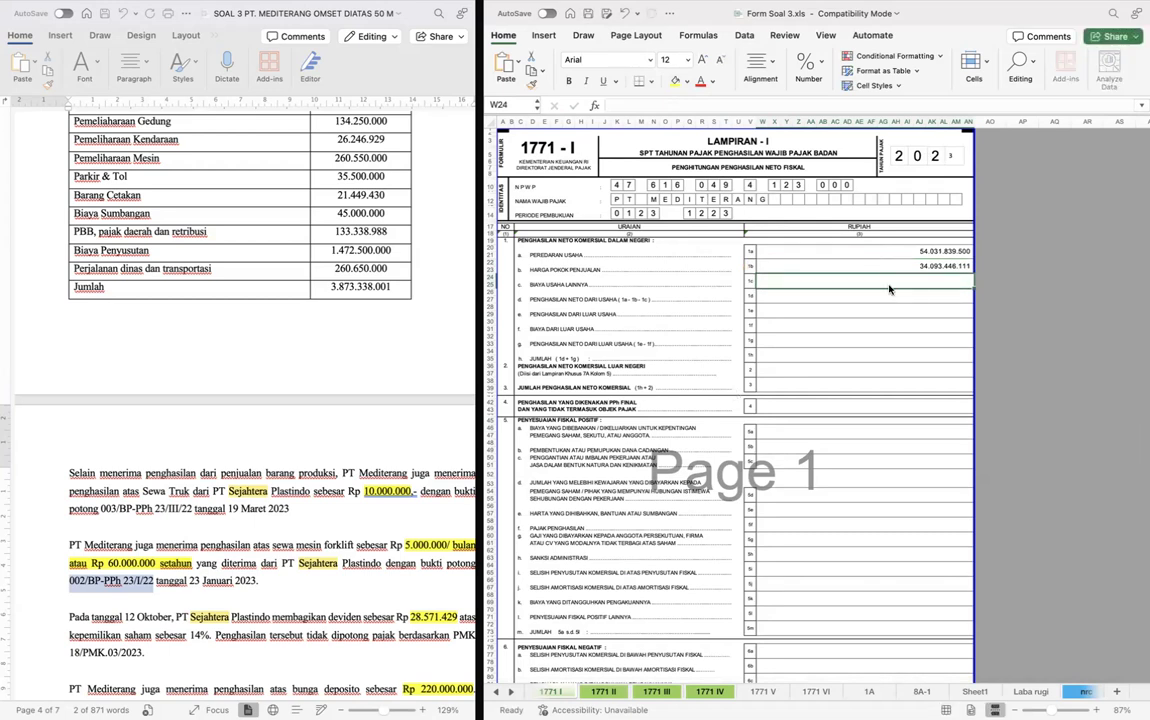
# - Link row 1c, Biaya Usaha Lainnya, to that column's total on form 1771 II, trimming the reference to only Z57
pyautogui.write('=')
pyautogui.click(656, 691)
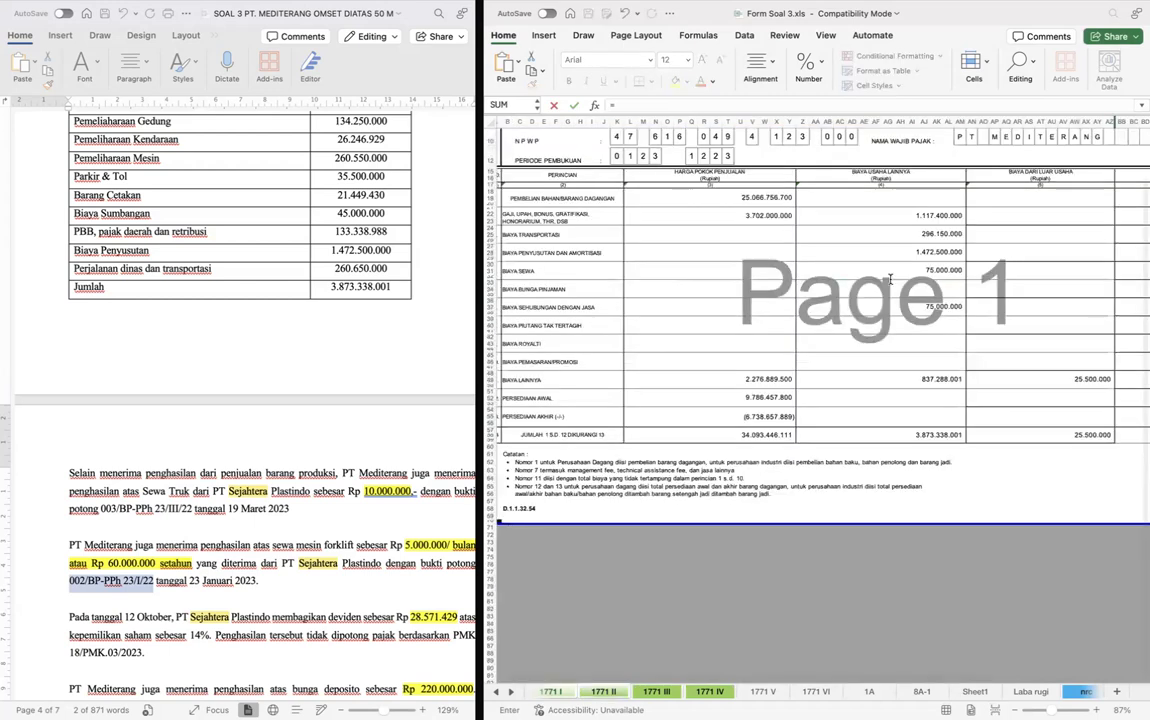
pyautogui.click(880, 434)
pyautogui.press('Return')
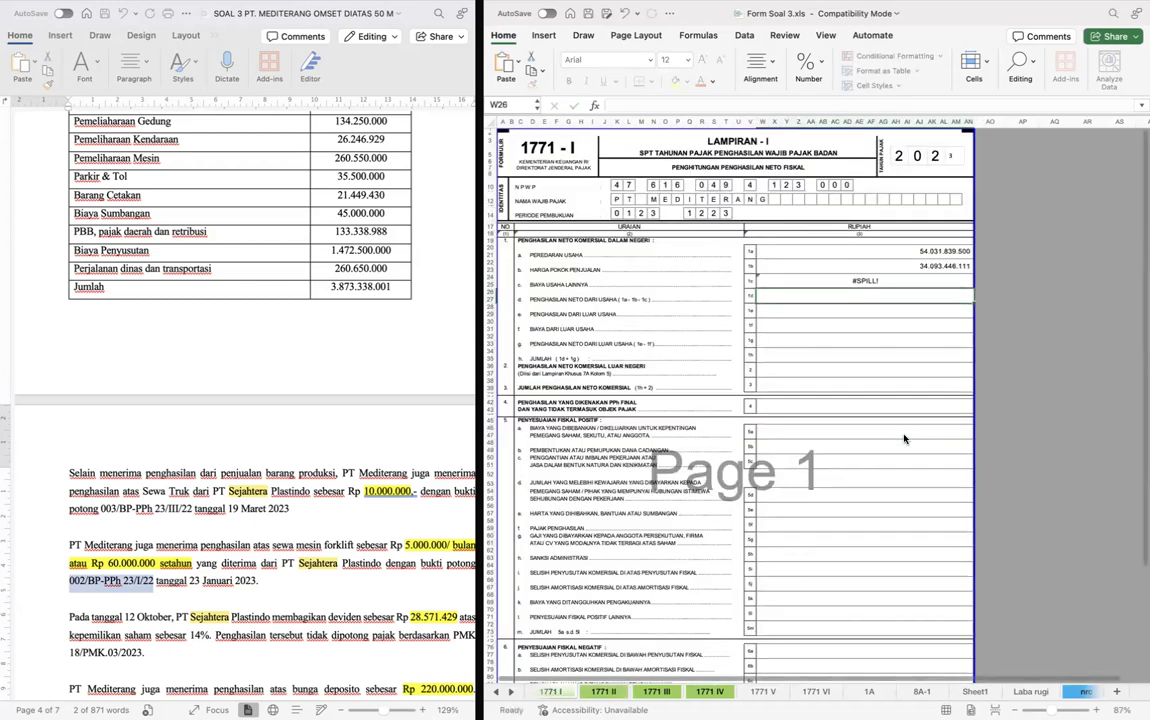
pyautogui.press('F2')
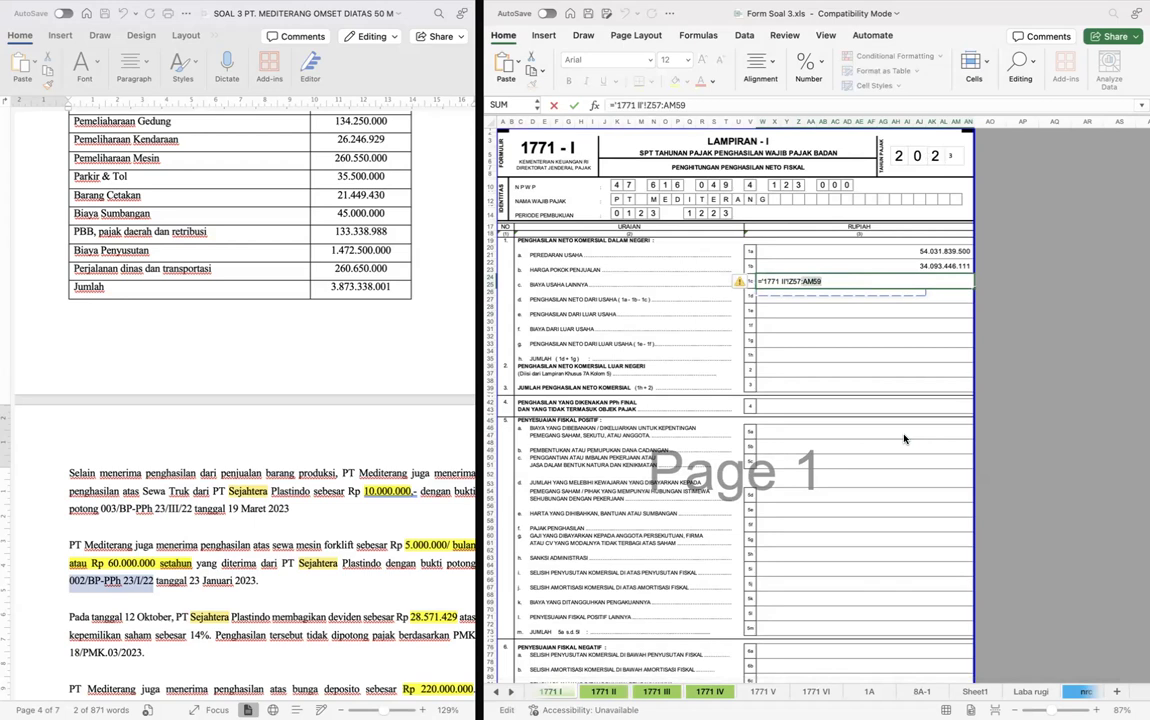
pyautogui.press('BackSpace')
pyautogui.press('Return')
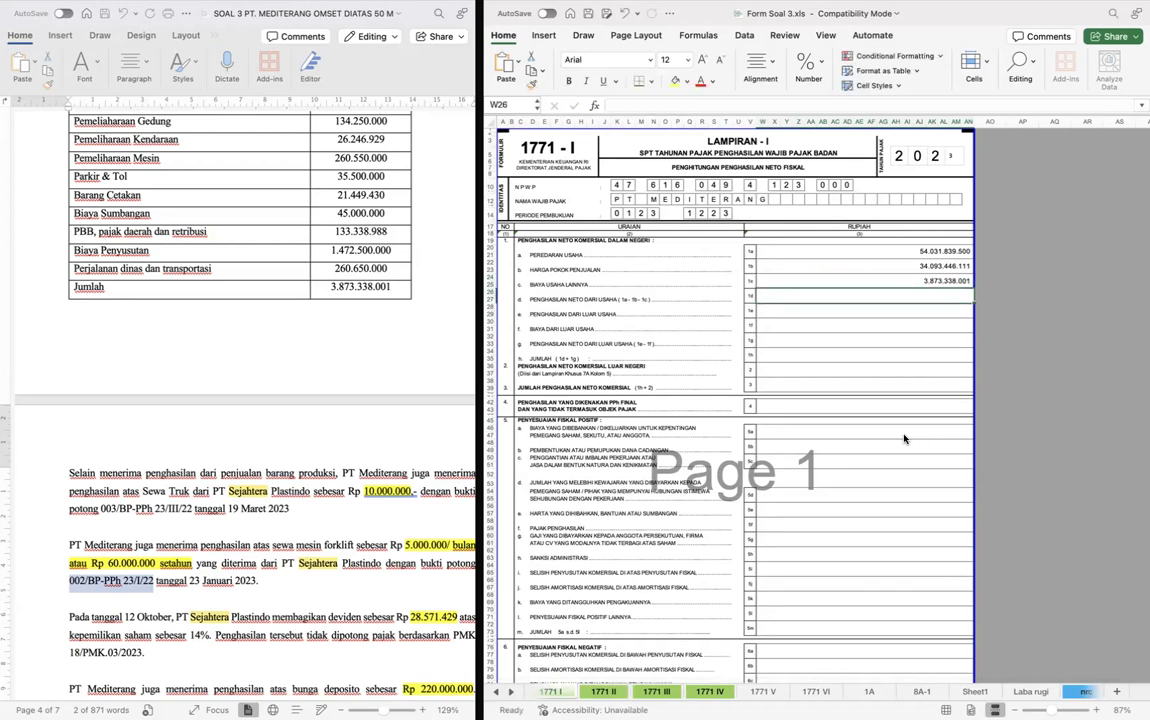
# - Calculate row 1d, Penghasilan Neto dari Usaha, as 1a minus 1b minus 1c with =W20-W22-W24
pyautogui.write('=')
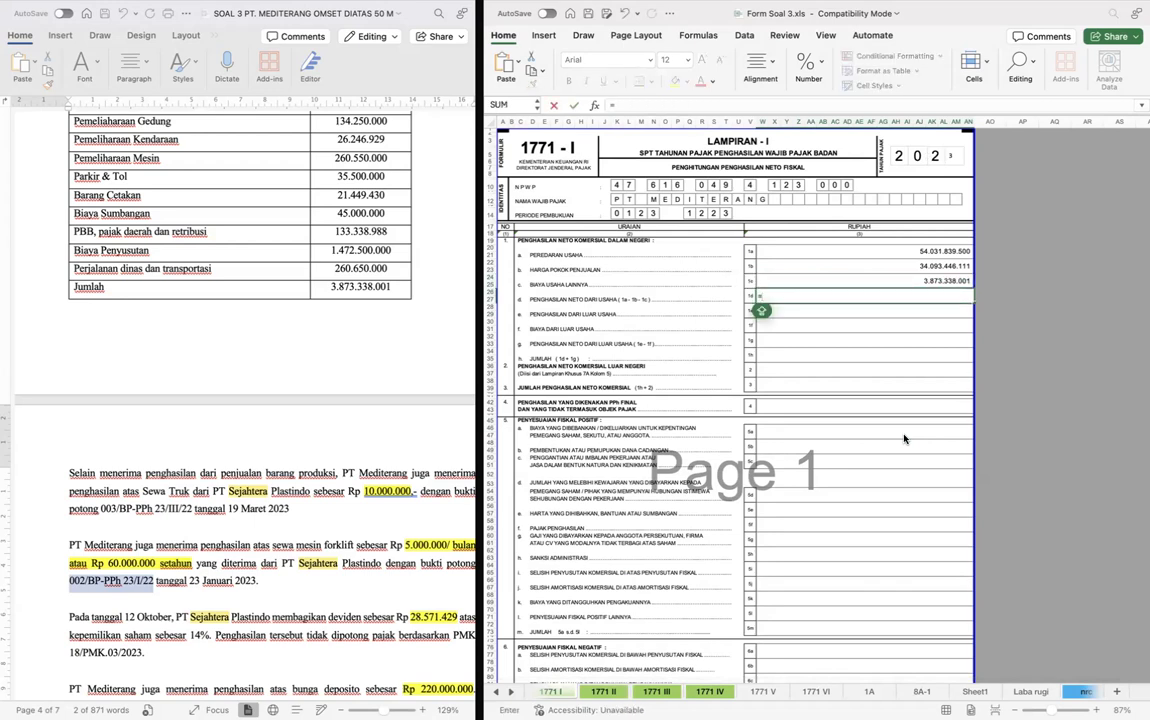
pyautogui.press('Up')
pyautogui.press('Up')
pyautogui.press('Up')
pyautogui.write('-')
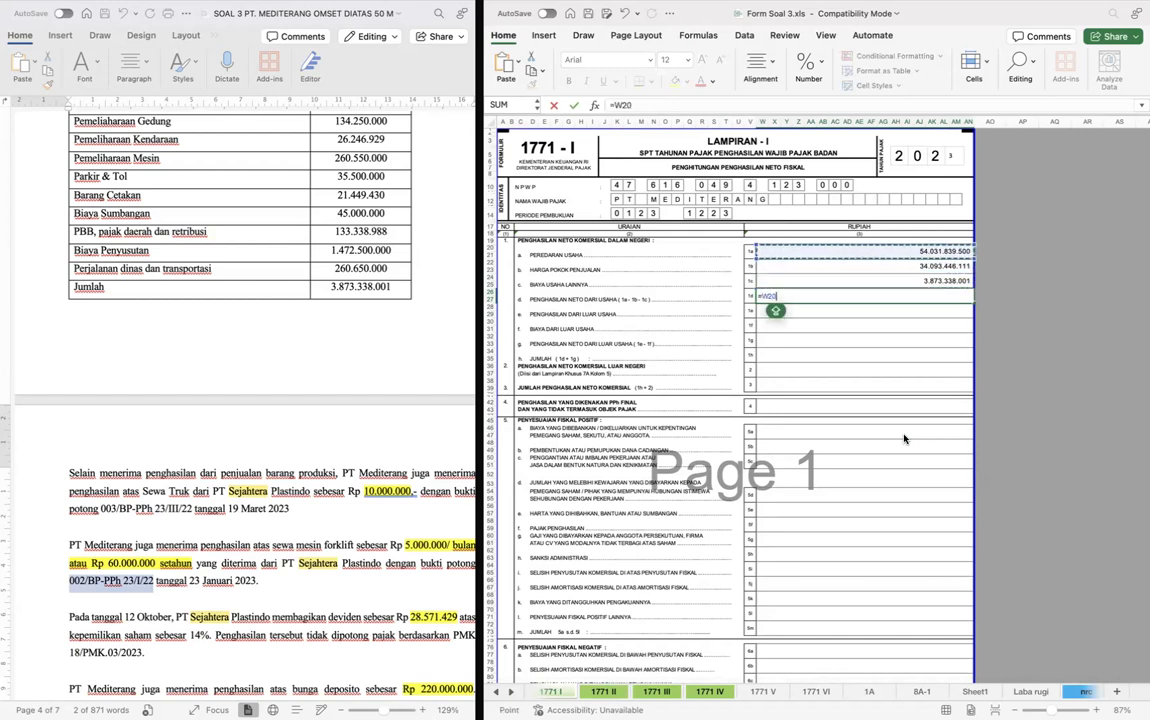
pyautogui.press('Up')
pyautogui.press('Up')
pyautogui.write('-')
pyautogui.press('Up')
pyautogui.press('Return')
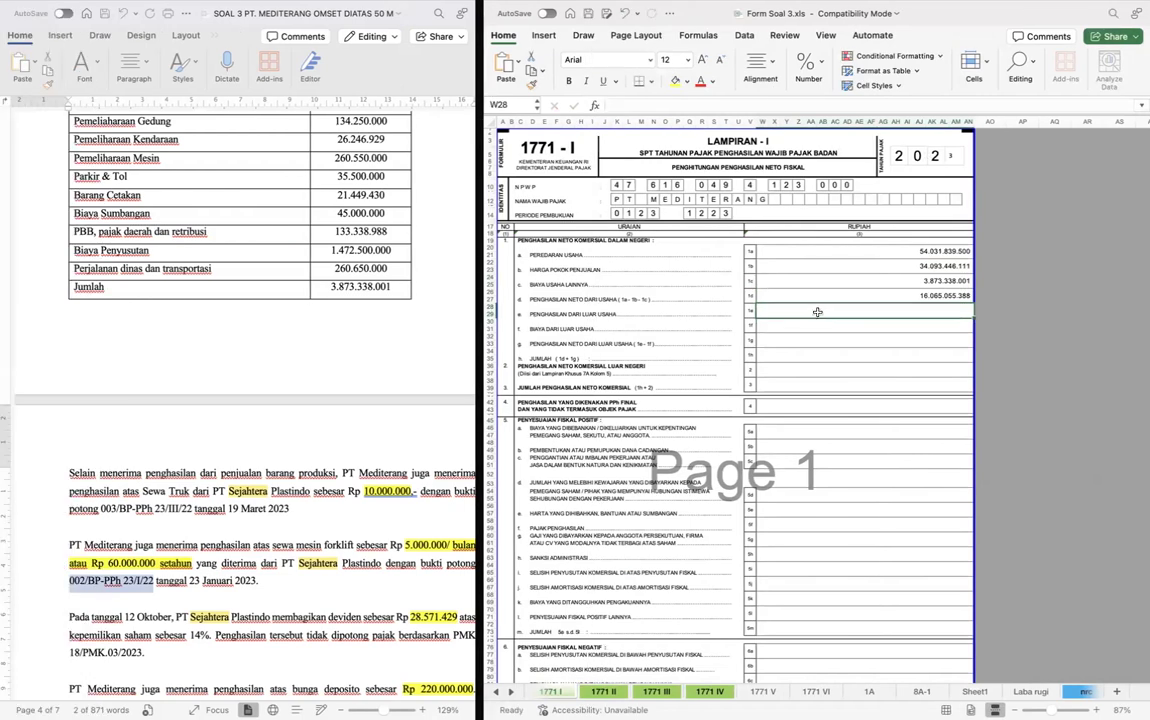
# - Set row 1e, Penghasilan dari Luar Usaha, on form 1771 I to the deposit interest plus dividend, E48+E49, from the Laba rugi sheet
pyautogui.write('=')
pyautogui.hotkey('ctrl', 'pagedown')
pyautogui.hotkey('ctrl', 'pagedown')
pyautogui.hotkey('ctrl', 'pagedown')
pyautogui.hotkey('ctrl', 'pagedown')
pyautogui.hotkey('ctrl', 'pagedown')
pyautogui.hotkey('ctrl', 'pagedown')
pyautogui.hotkey('ctrl', 'pagedown')
pyautogui.hotkey('ctrl', 'pagedown')
pyautogui.hotkey('ctrl', 'pagedown')
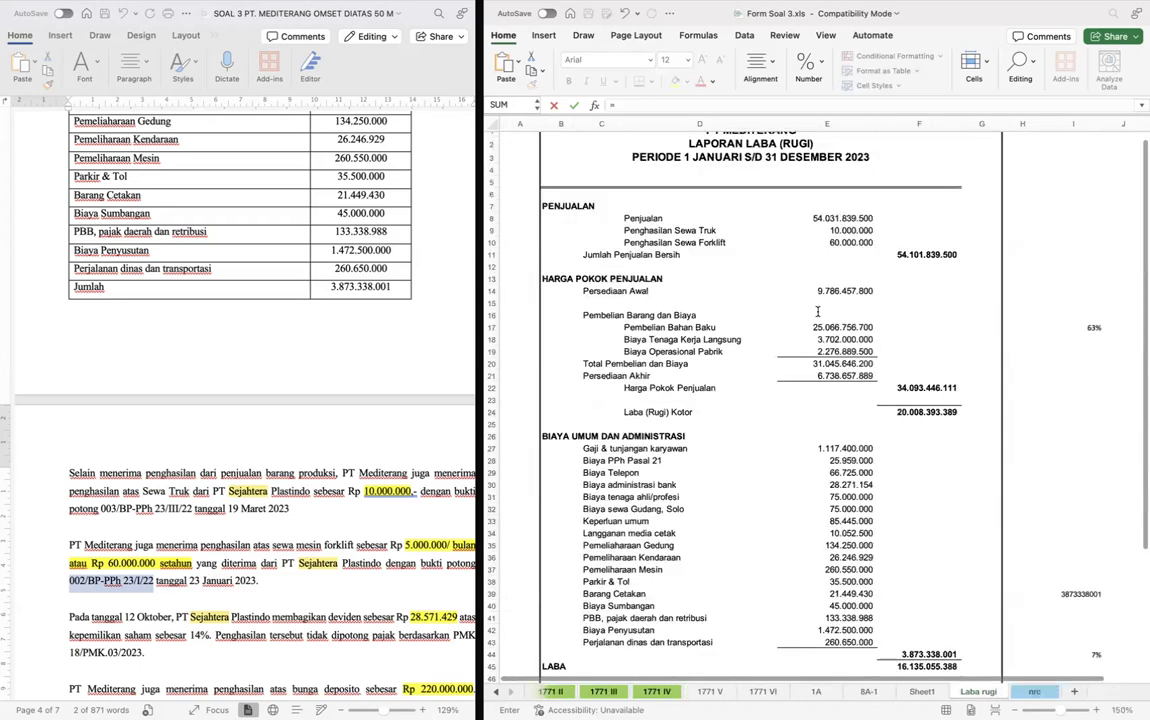
pyautogui.scroll(-10, 860, 290)
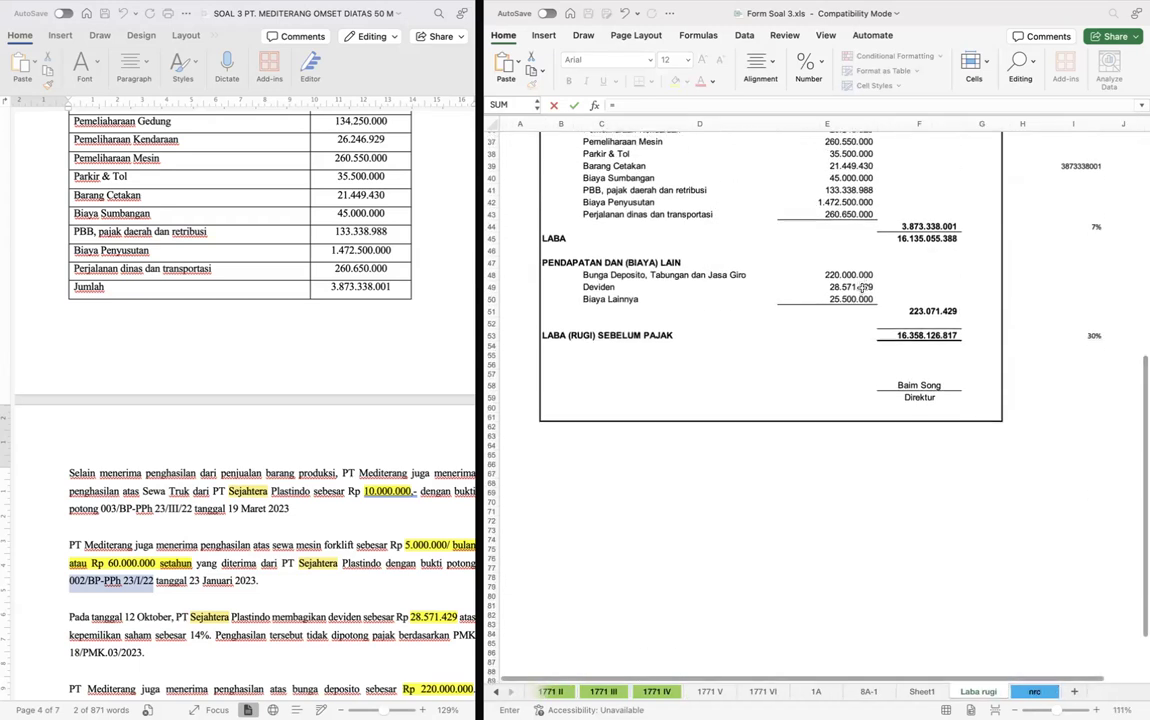
pyautogui.click(862, 273)
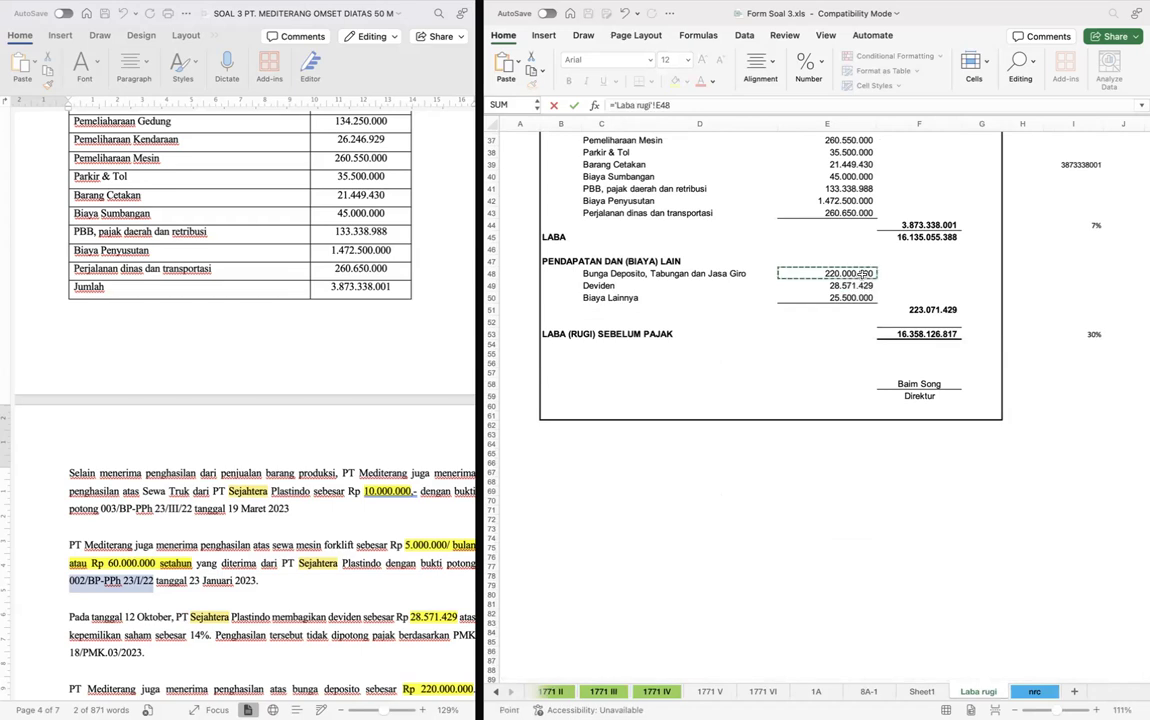
pyautogui.write('+')
pyautogui.click(848, 285)
pyautogui.scroll(8, 845, 284)
pyautogui.scroll(3, 845, 284)
pyautogui.write('+')
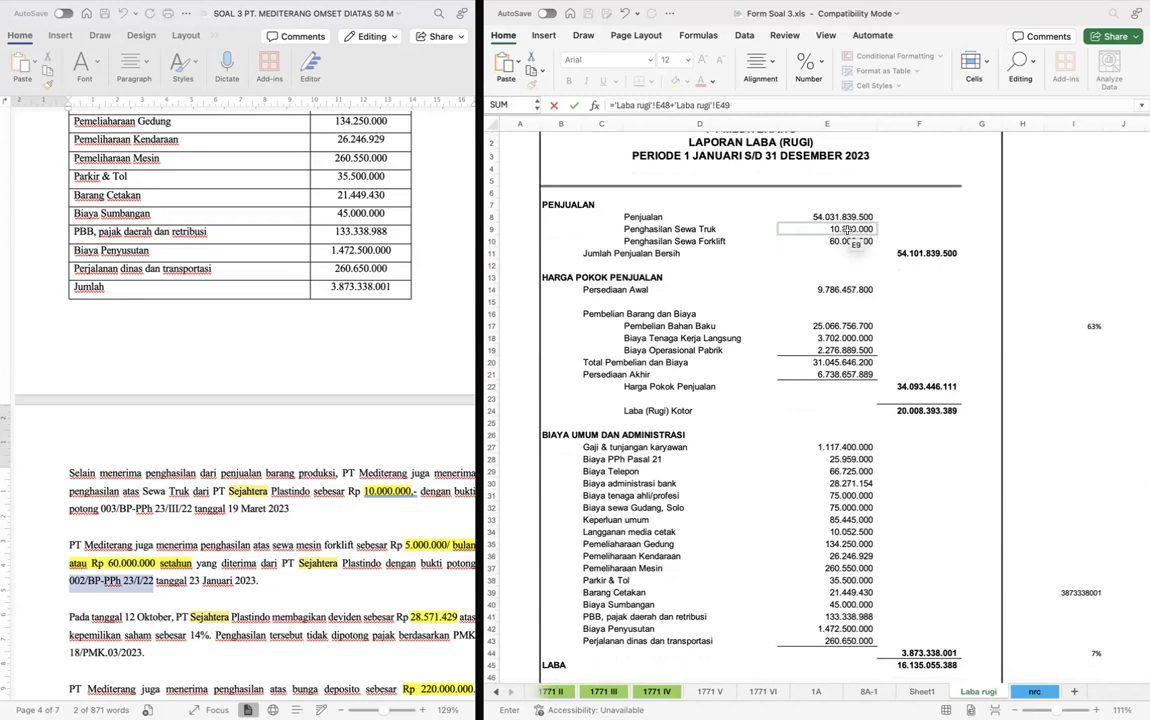
pyautogui.press('Return')
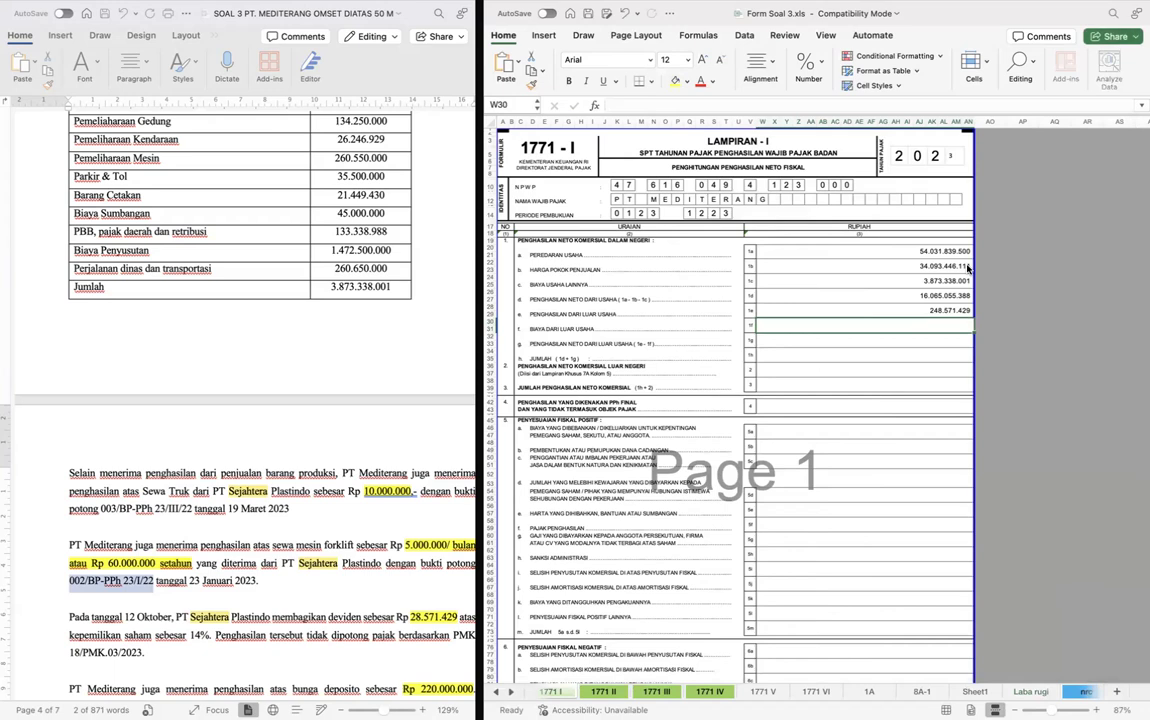
# - Extend the row 1e formula by adding the Sewa Truk and Sewa Forklift income amounts from the Laba rugi sheet
pyautogui.click(860, 310)
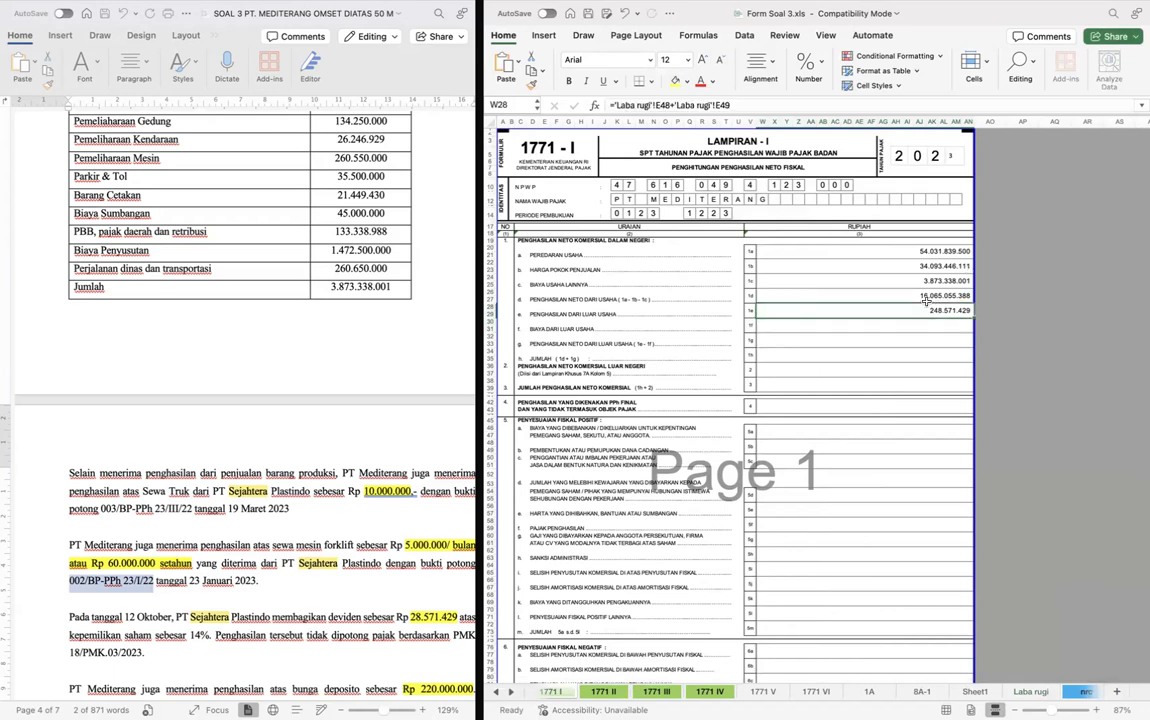
pyautogui.click(746, 104)
pyautogui.write('+')
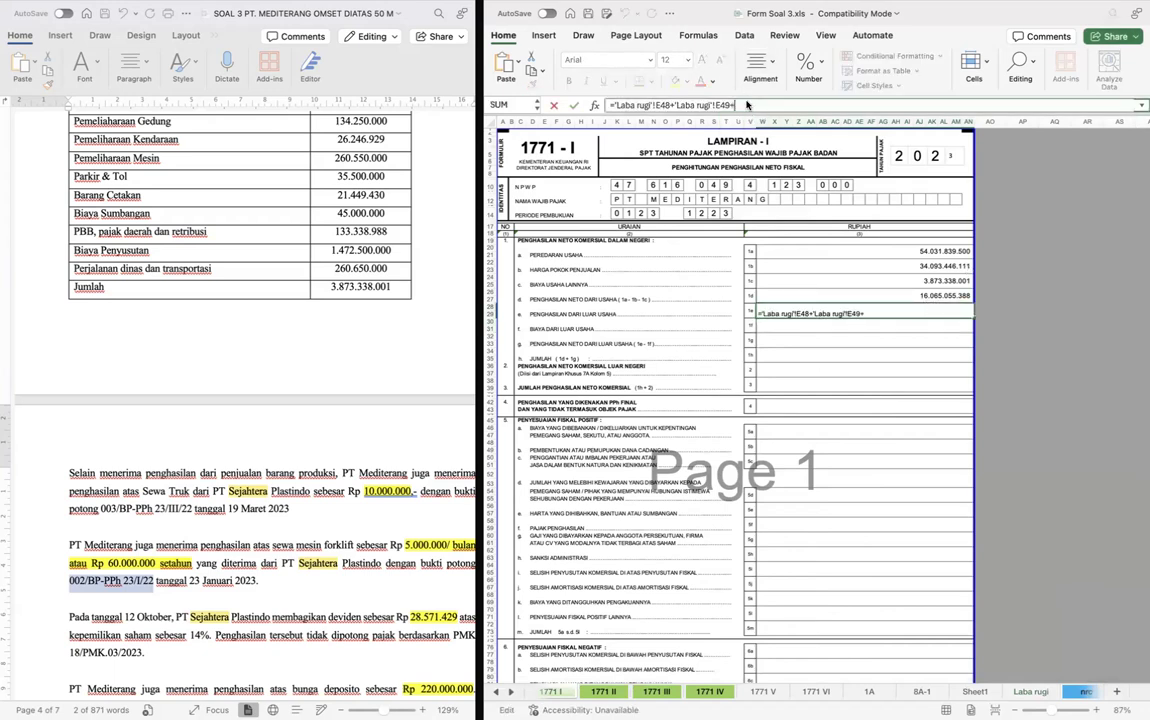
pyautogui.click(1030, 691)
pyautogui.click(846, 241)
pyautogui.write('+')
pyautogui.click(843, 251)
pyautogui.press('Return')
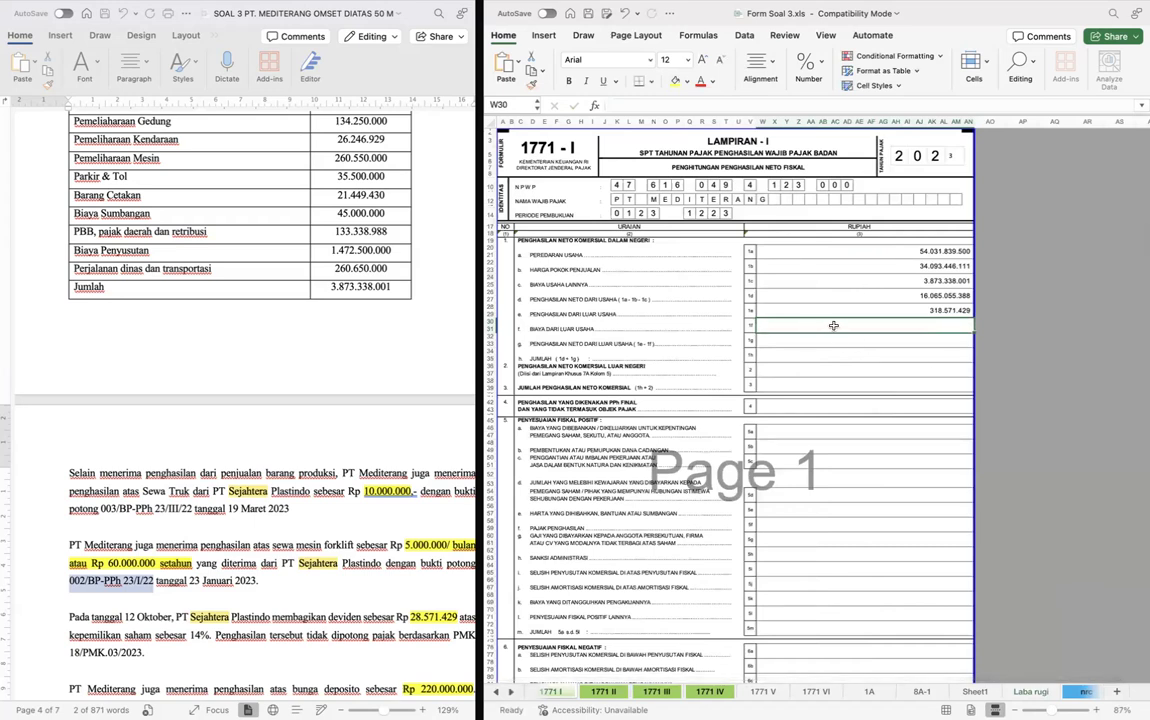
# - Try linking row 1f, Biaya dari Luar Usaha, to the general and administrative expense total in F44 of the Laba rugi sheet
pyautogui.write('=')
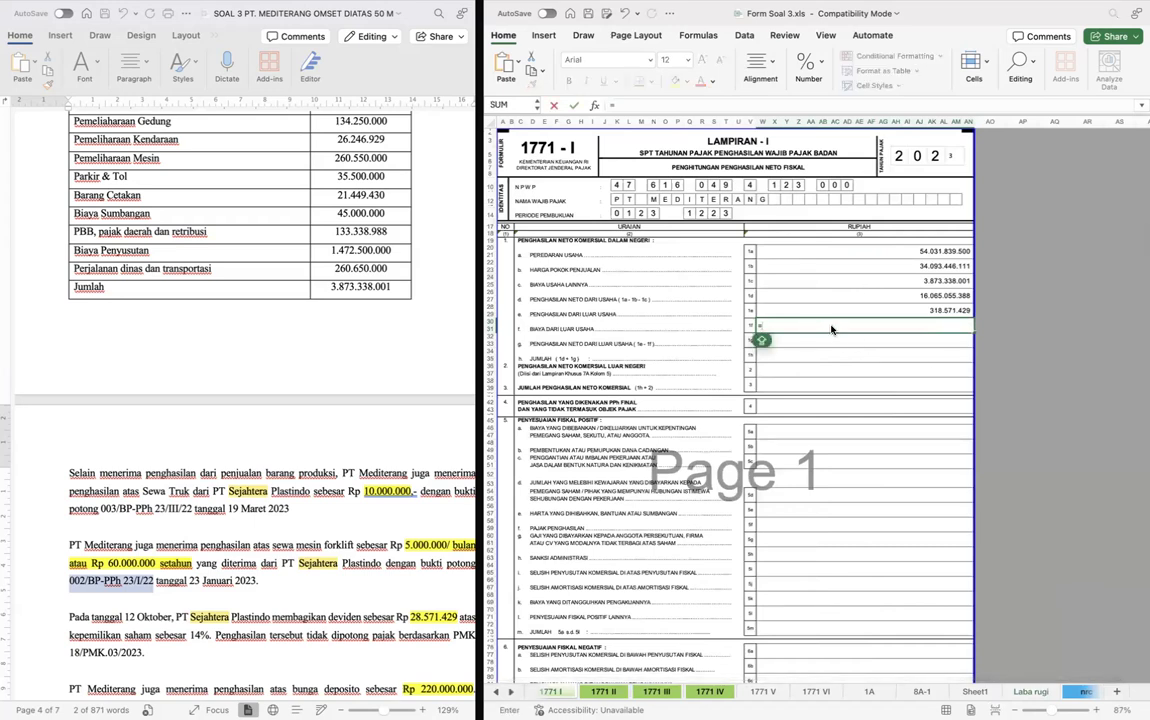
pyautogui.hotkey('ctrl', 'pagedown')
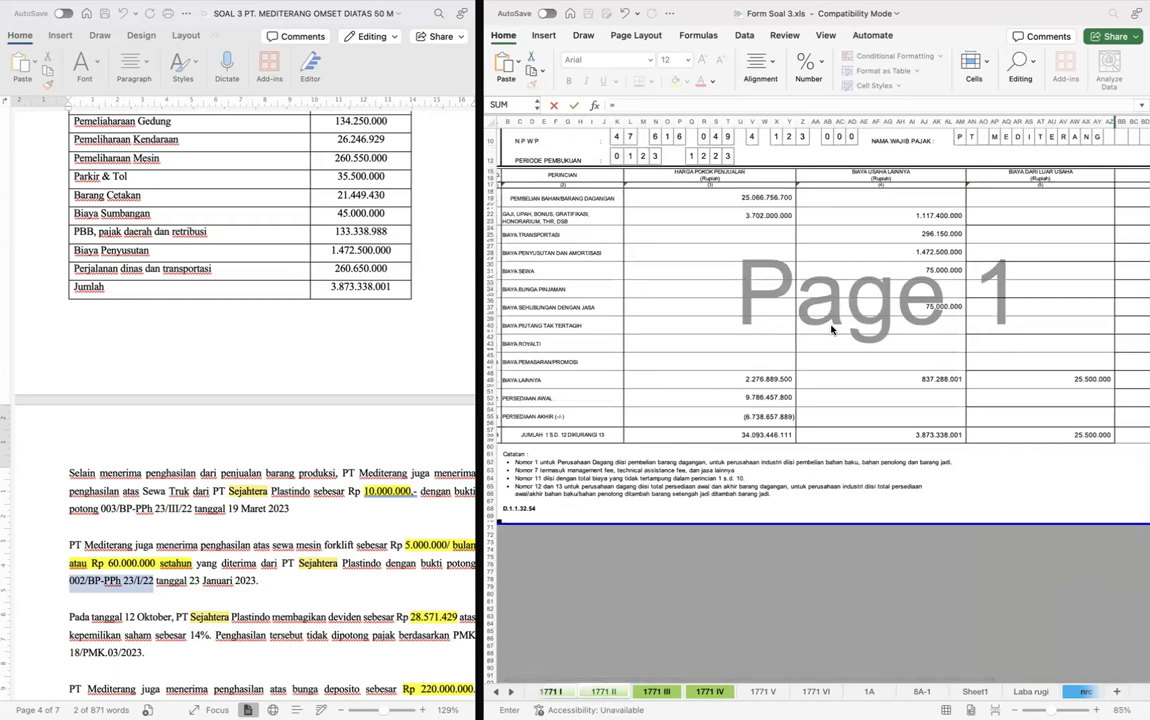
pyautogui.hotkey('ctrl', 'pagedown')
pyautogui.hotkey('ctrl', 'pagedown')
pyautogui.hotkey('ctrl', 'pagedown')
pyautogui.hotkey('ctrl', 'pagedown')
pyautogui.hotkey('ctrl', 'pagedown')
pyautogui.hotkey('ctrl', 'pagedown')
pyautogui.hotkey('ctrl', 'pagedown')
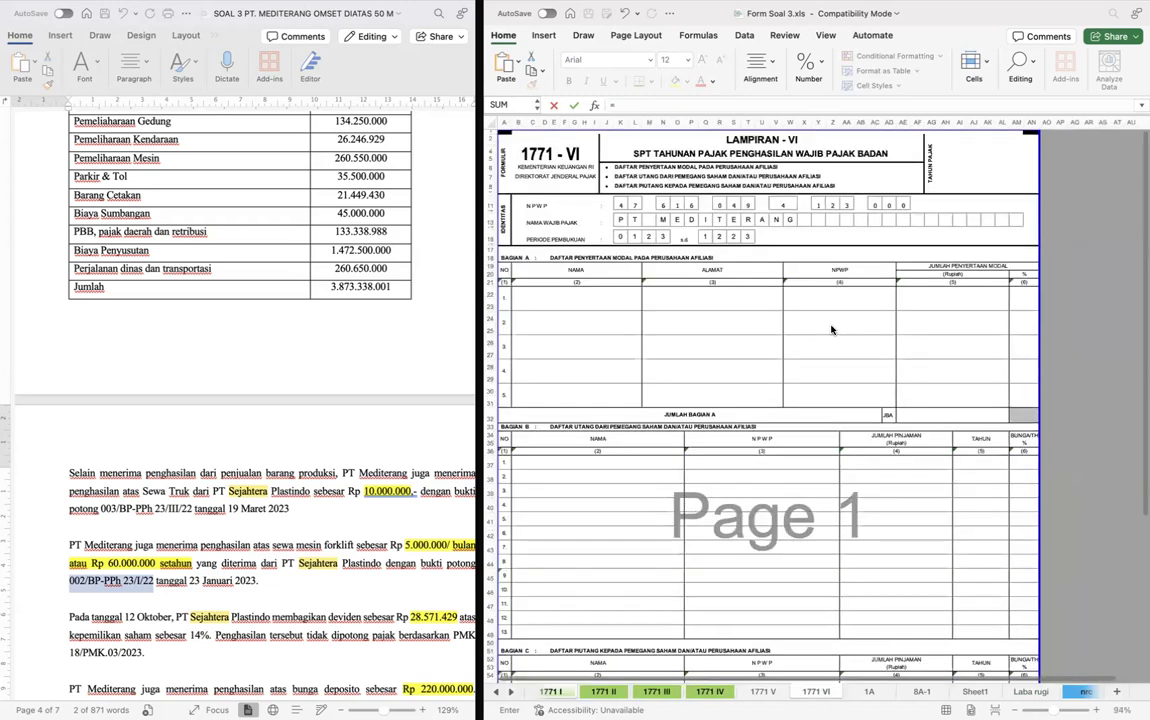
pyautogui.hotkey('ctrl', 'pagedown')
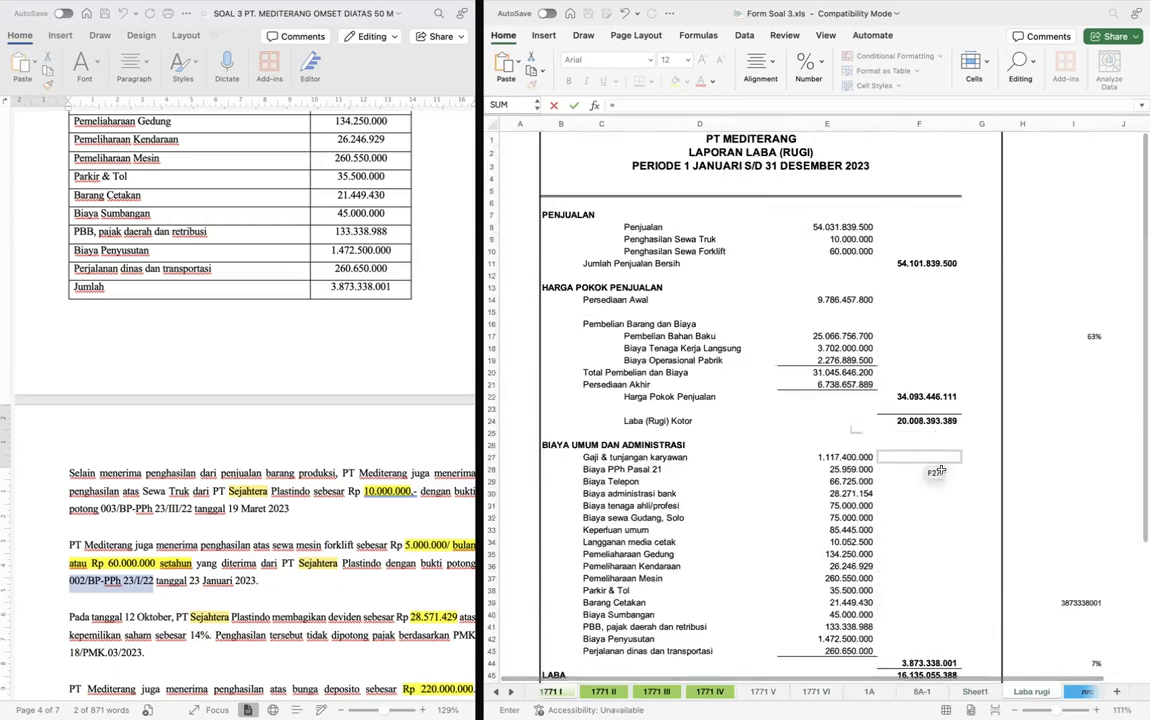
pyautogui.scroll(-5, 840, 410)
pyautogui.click(931, 505)
pyautogui.press('Return')
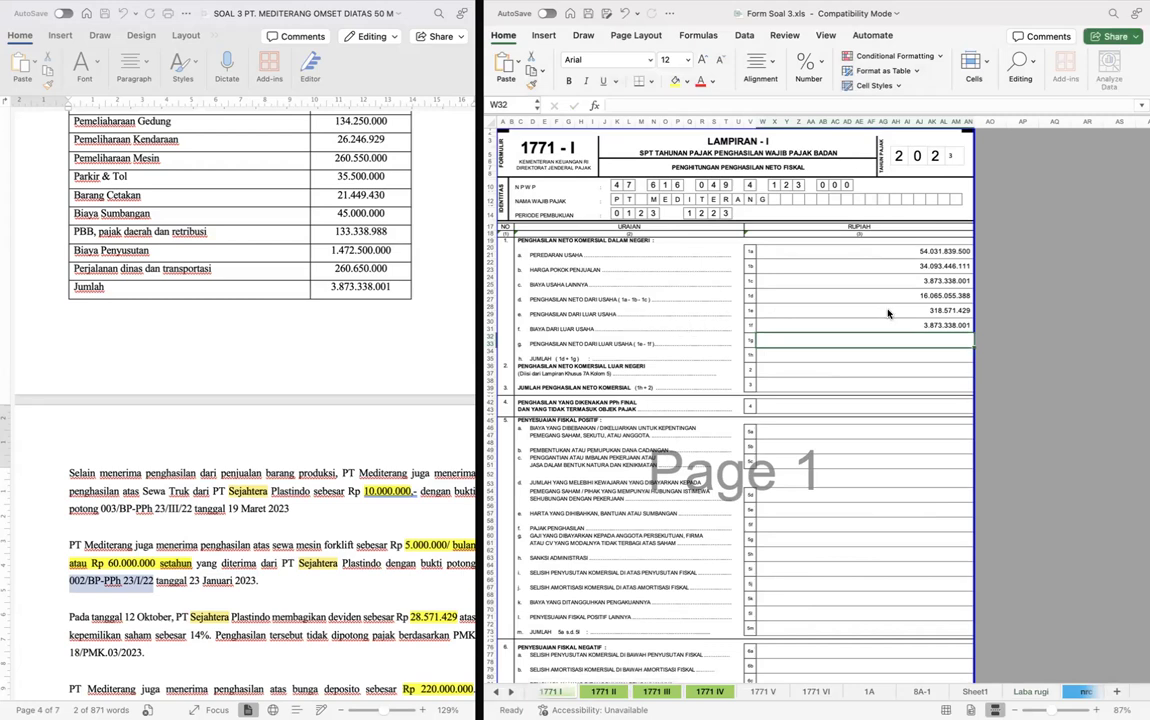
# - Replace the row 1f reference with the Biaya dari Luar Usaha column's total on form 1771 II, trimmed to only AN57
pyautogui.click(917, 326)
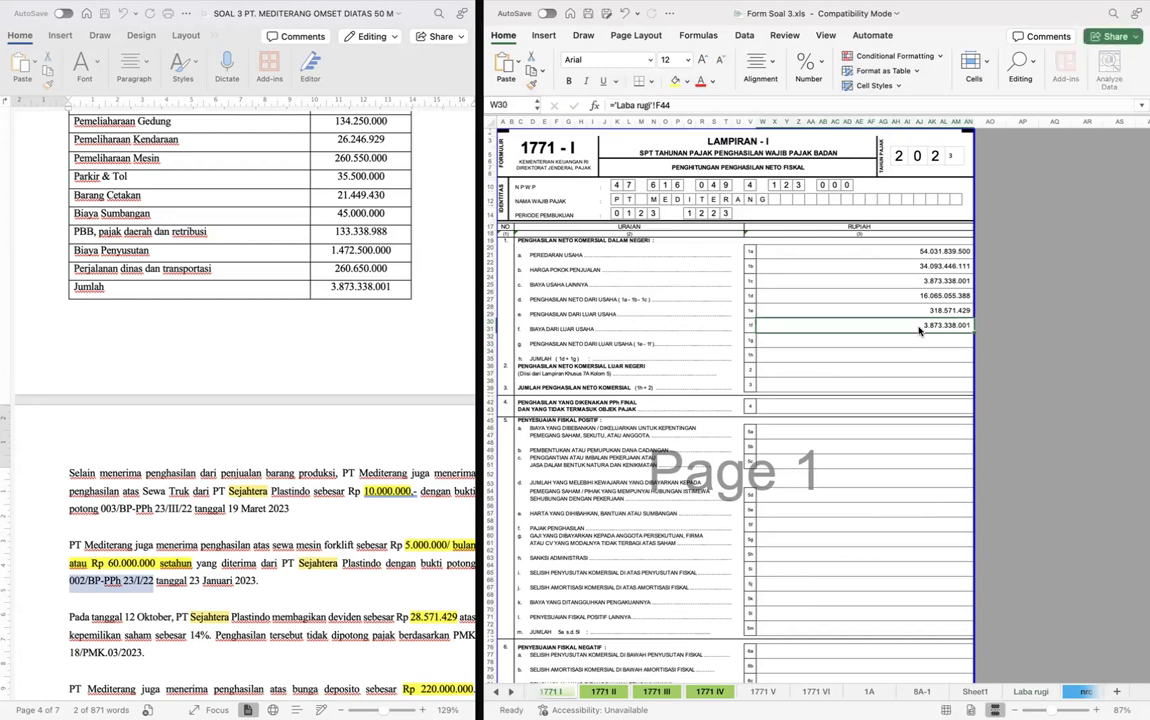
pyautogui.doubleClick(919, 331)
pyautogui.press('BackSpace')
pyautogui.press('BackSpace')
pyautogui.press('BackSpace')
pyautogui.press('BackSpace')
pyautogui.press('BackSpace')
pyautogui.press('BackSpace')
pyautogui.press('BackSpace')
pyautogui.press('BackSpace')
pyautogui.press('BackSpace')
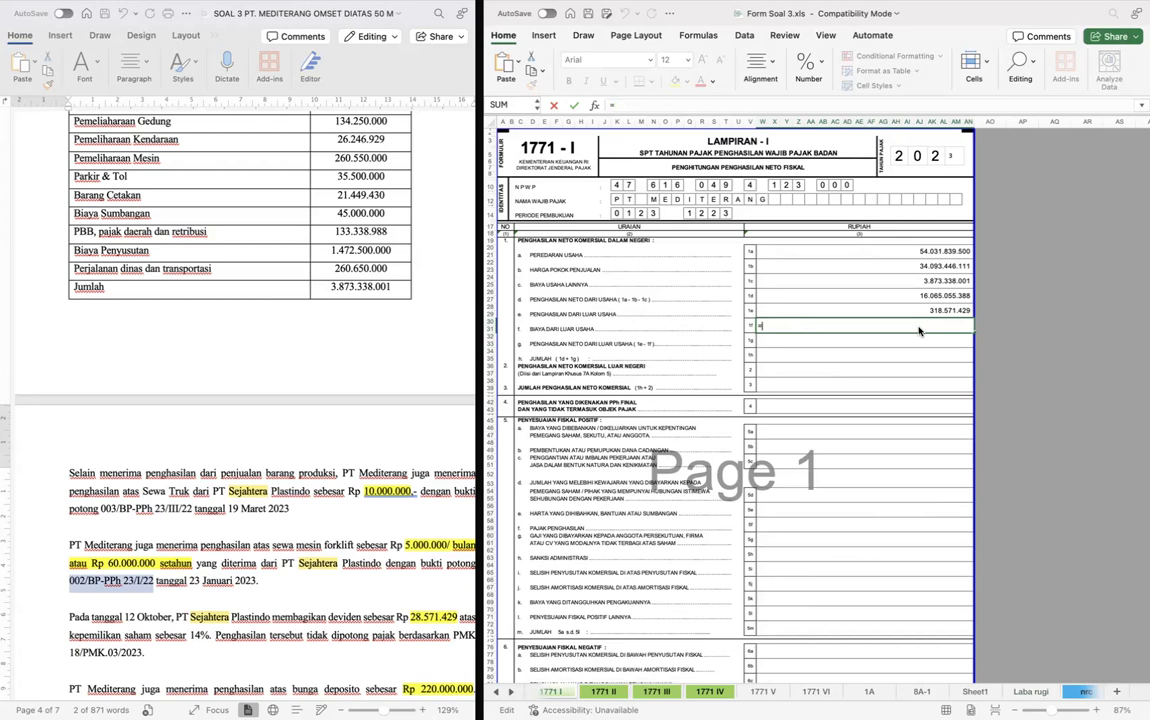
pyautogui.click(603, 691)
pyautogui.click(994, 430)
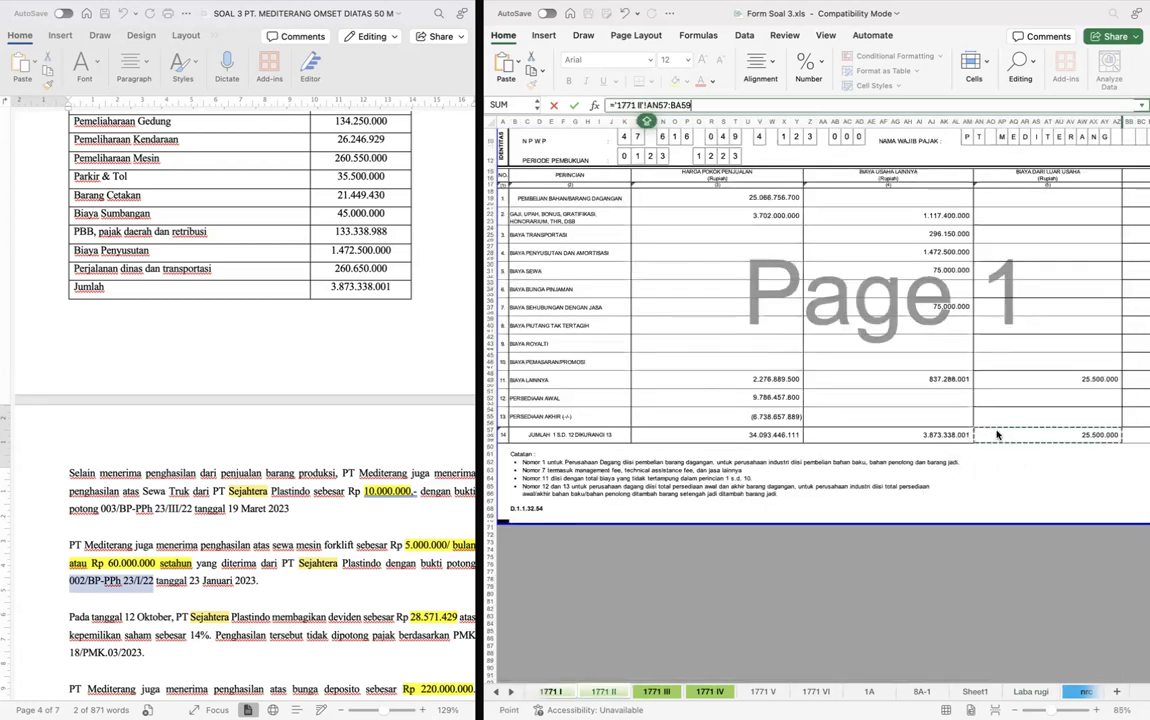
pyautogui.press('Return')
pyautogui.press('F2')
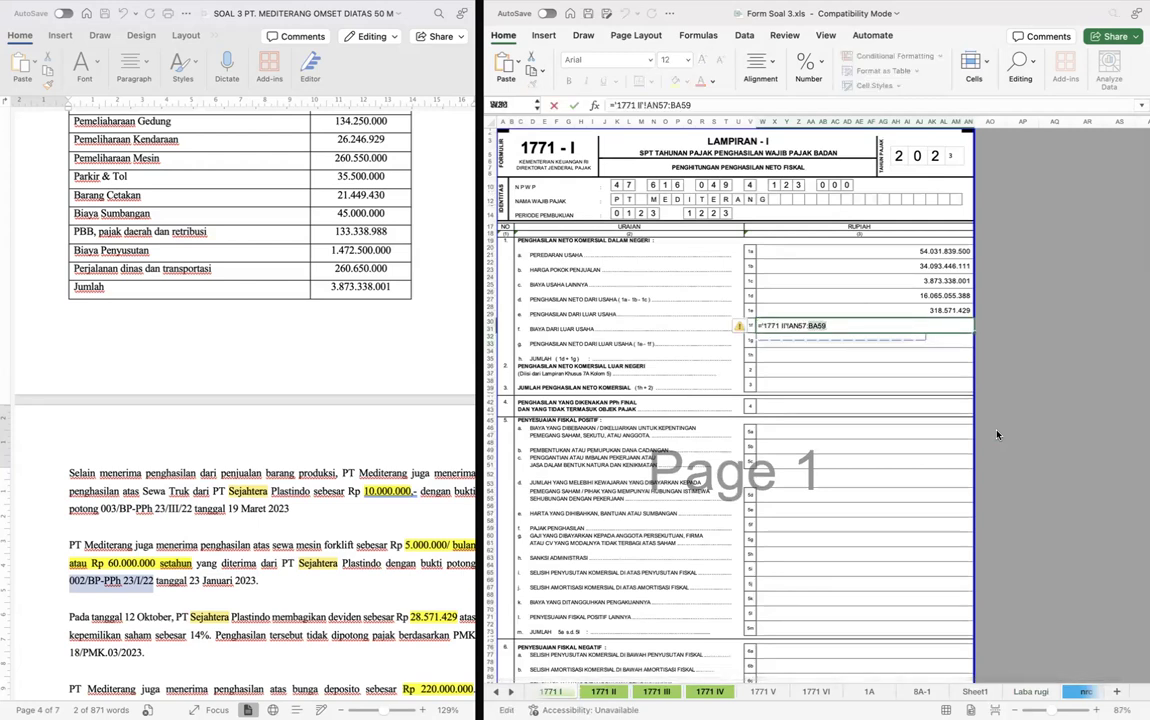
pyautogui.press('BackSpace')
pyautogui.press('Return')
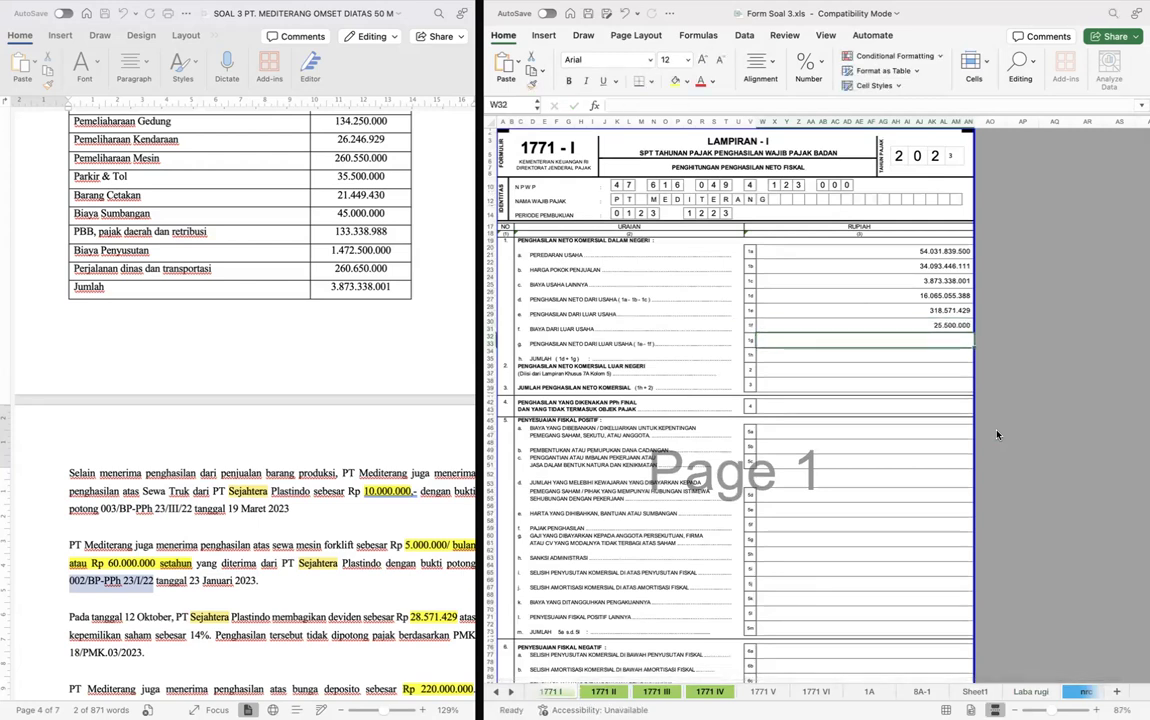
# - Calculate row 1g, Penghasilan Neto dari Luar Usaha, as 1e minus 1f with =W28-W30
pyautogui.write('=')
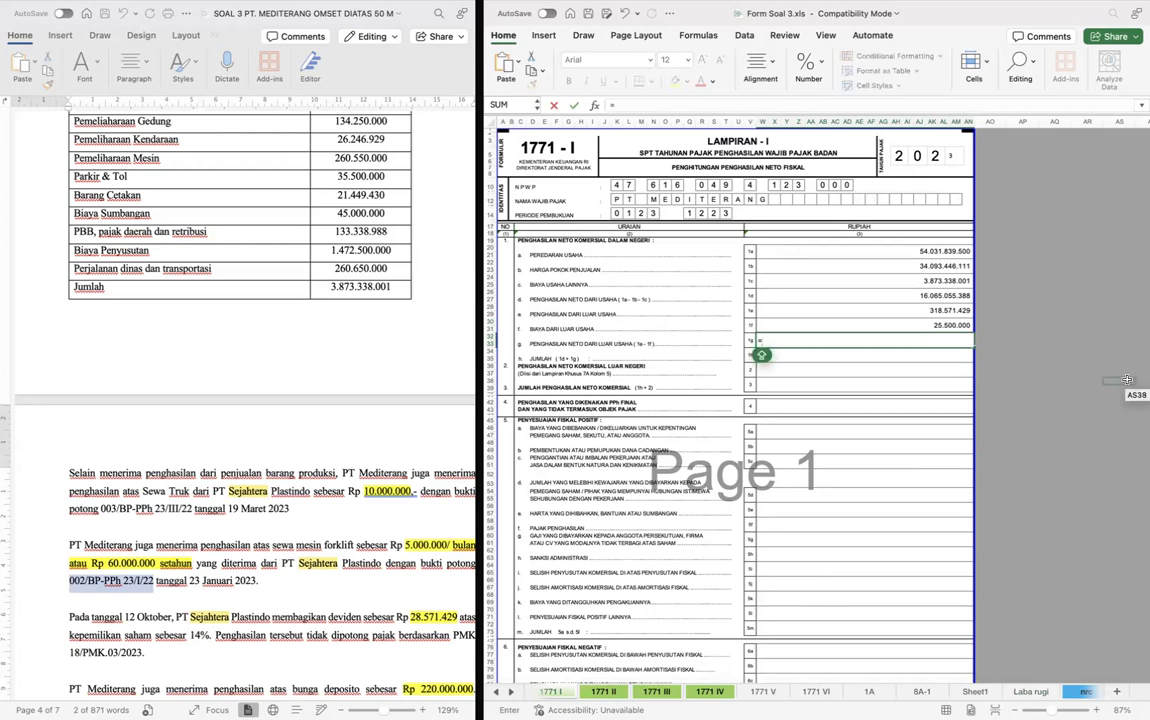
pyautogui.press('Up')
pyautogui.press('Up')
pyautogui.press('Up')
pyautogui.press('Up')
pyautogui.write('-')
pyautogui.press('Up')
pyautogui.press('Up')
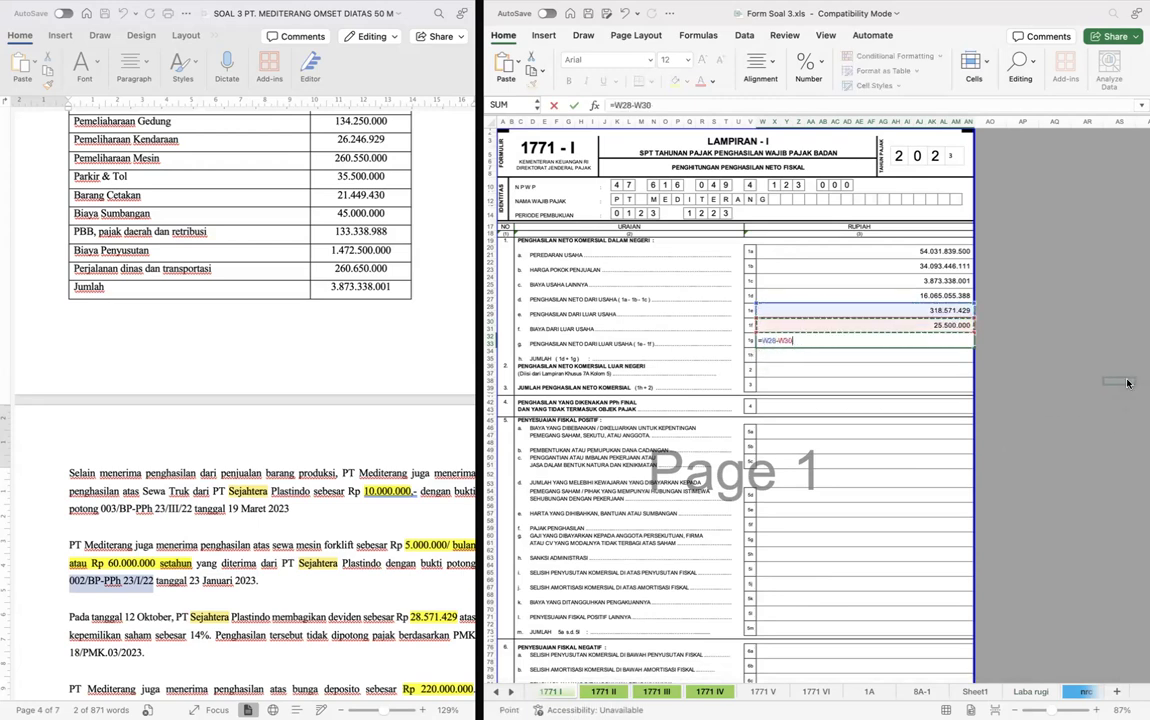
pyautogui.press('Return')
# - Calculate row 1h, Jumlah, on form 1771 I as the sum of row 1d (W26) and row 1g
pyautogui.scroll(5, 966, 340)
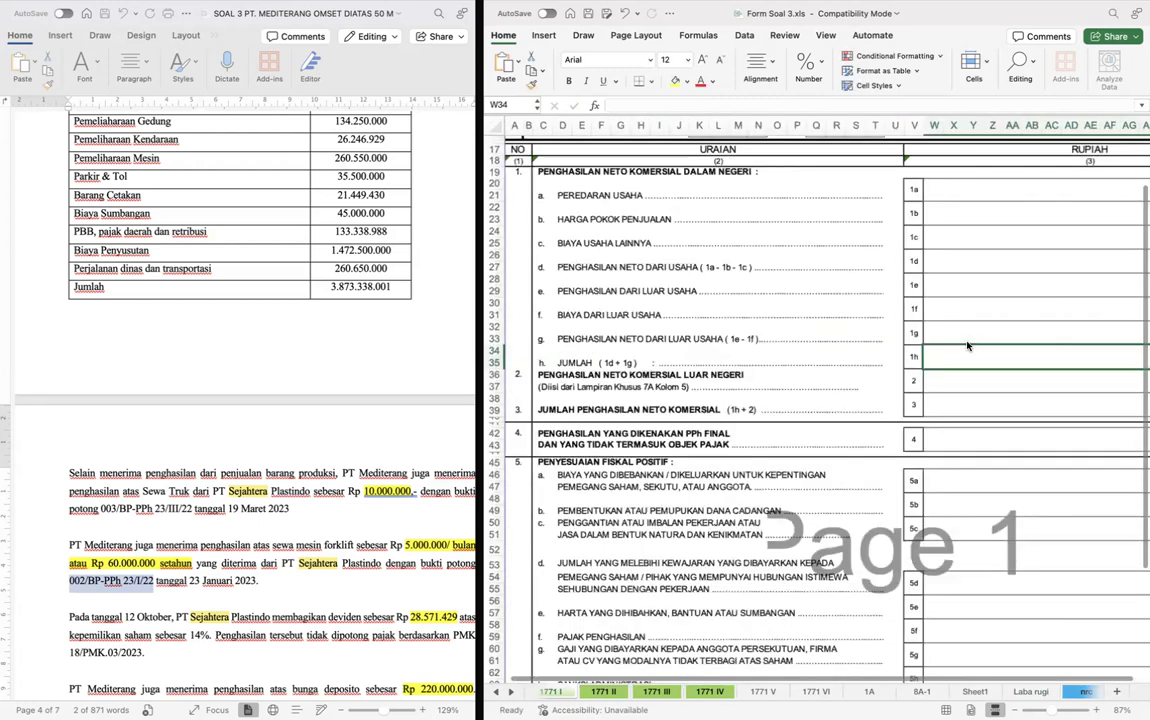
pyautogui.hscroll(5, 966, 345)
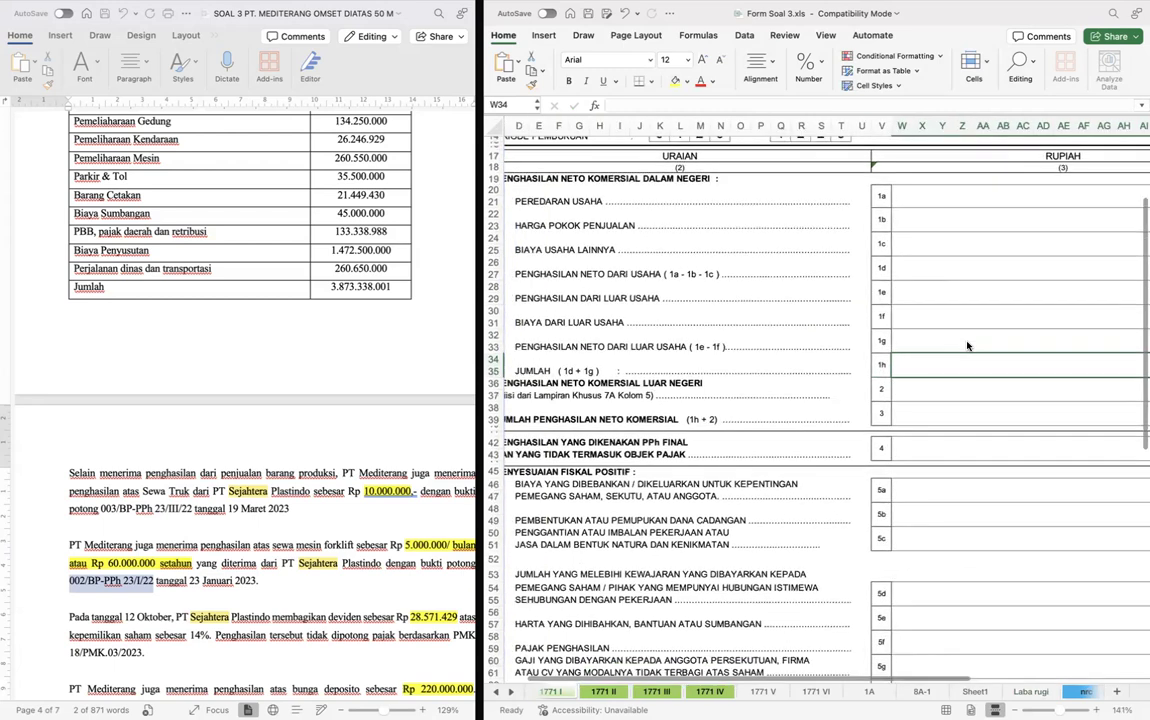
pyautogui.hscroll(2, 966, 345)
pyautogui.write('=')
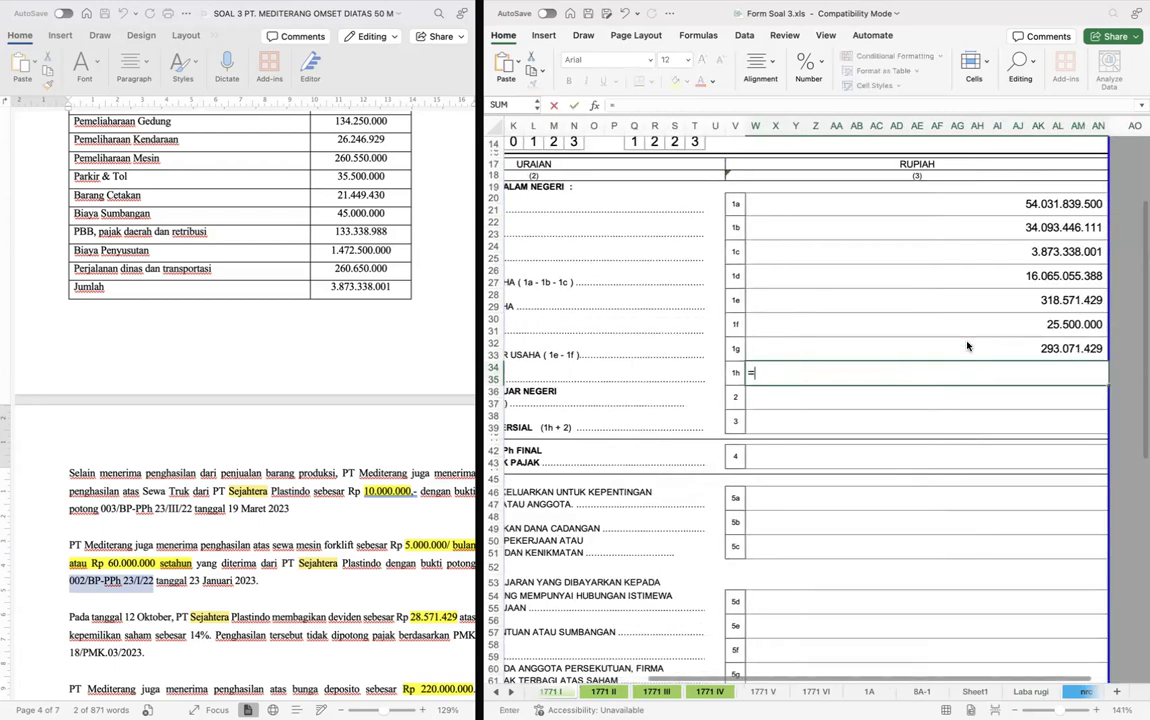
pyautogui.click(938, 277)
pyautogui.write('+')
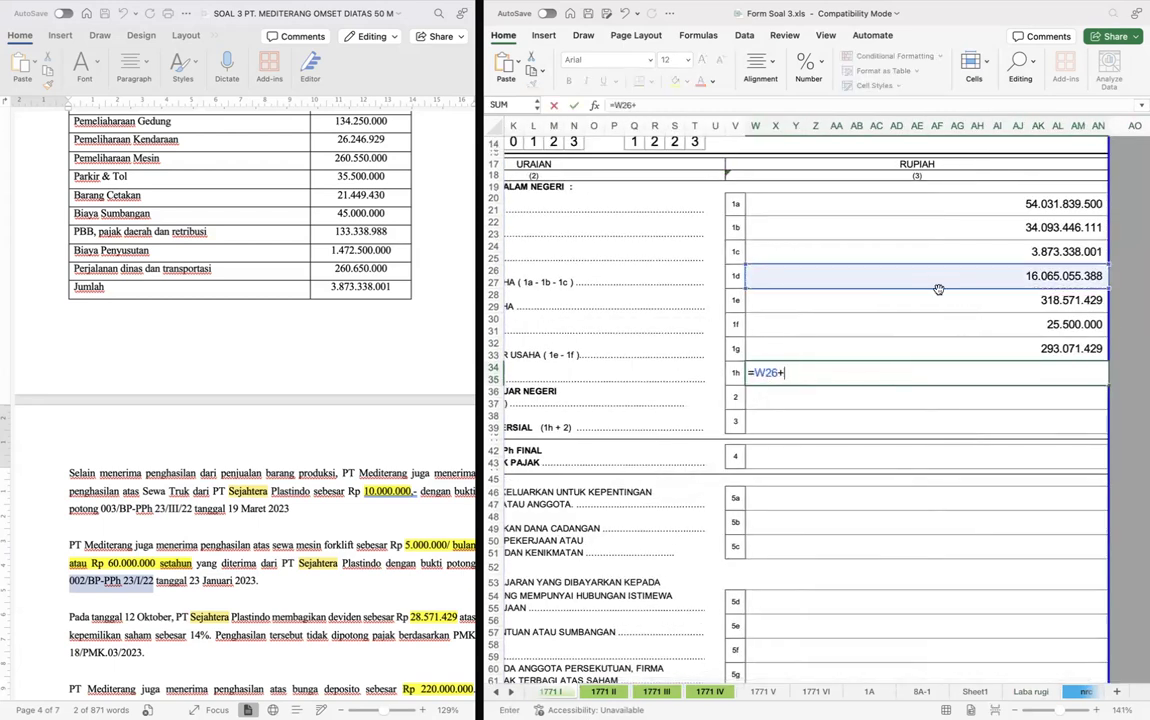
pyautogui.click(964, 355)
pyautogui.press('Return')
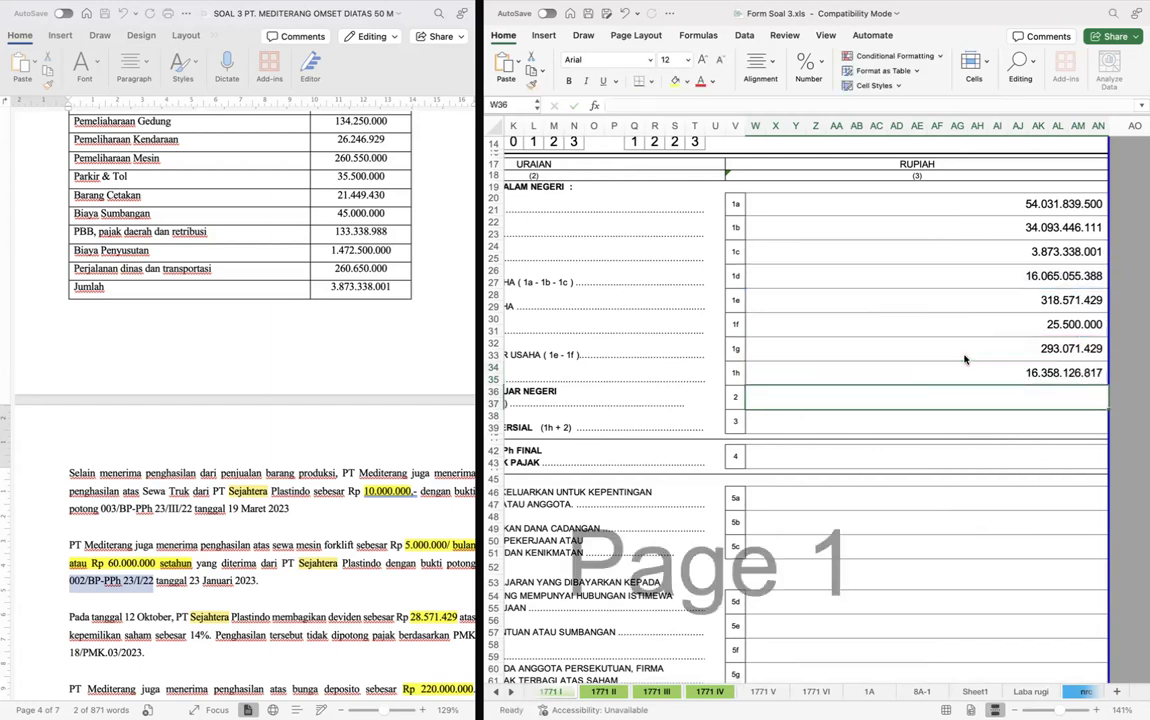
# - Calculate row 3, Jumlah Penghasilan Neto Komersial, as row 1h (W34) plus row 2, leaving row 2 empty
pyautogui.hscroll(-6, 965, 359)
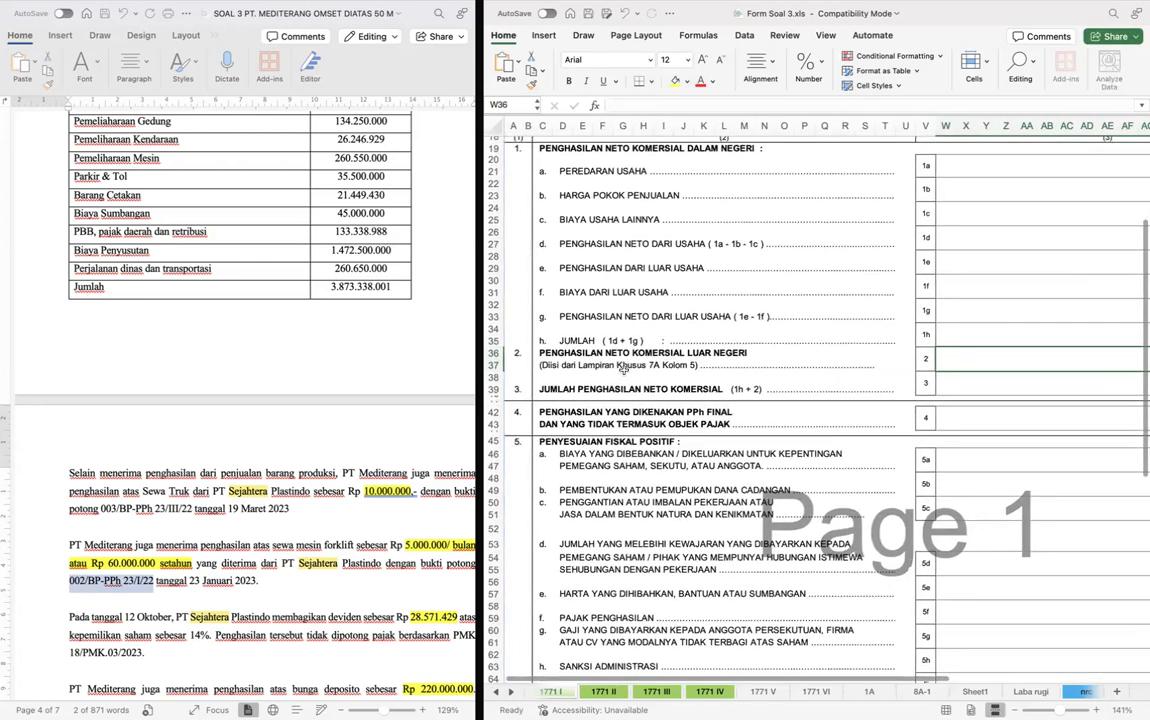
pyautogui.hscroll(3, 918, 384)
pyautogui.click(930, 382)
pyautogui.hscroll(3, 930, 382)
pyautogui.scroll(1, 930, 382)
pyautogui.write('=')
pyautogui.press('Up')
pyautogui.press('Up')
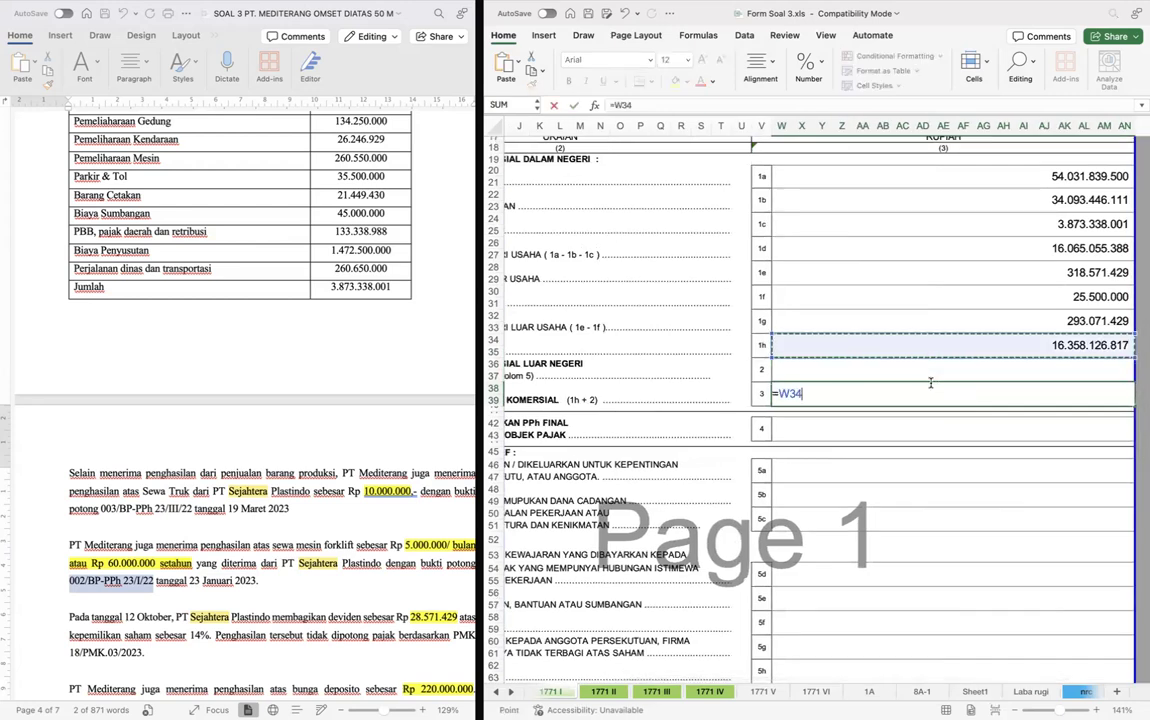
pyautogui.write('+')
pyautogui.press('Up')
pyautogui.press('Return')
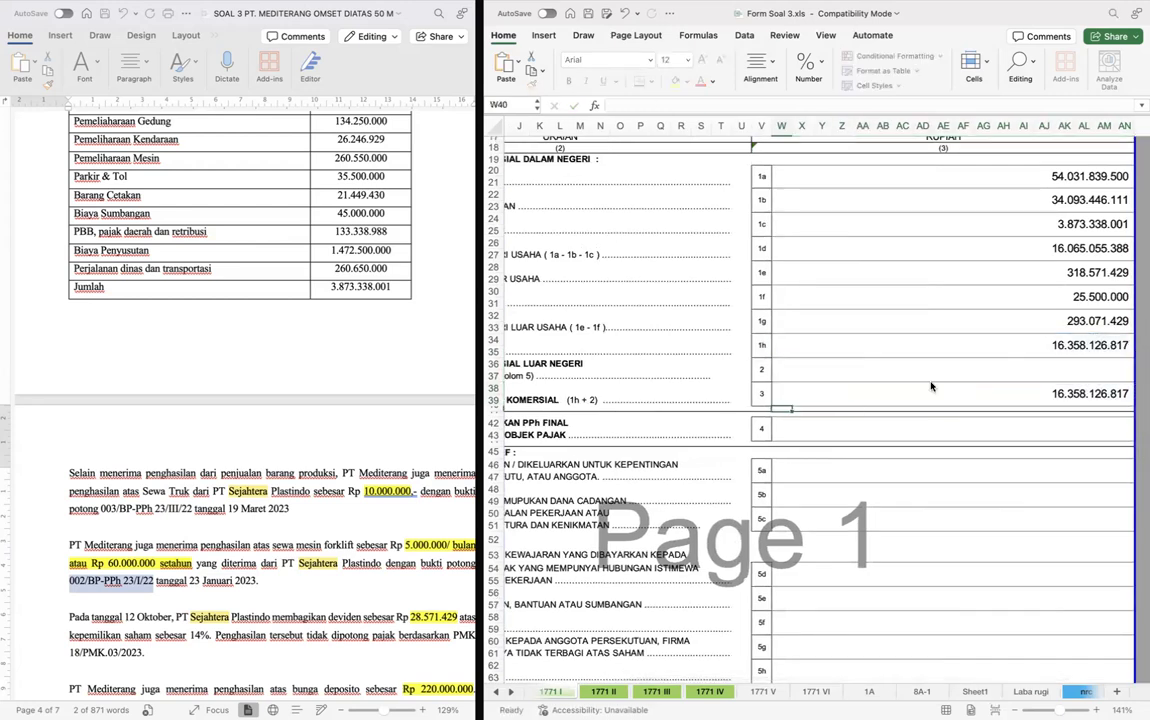
# - Set row 4, income under PPh Final and non-taxable income, to form 1771 IV's deposit interest base (N21:Y23) plus its dividend amount
pyautogui.scroll(-2, 931, 387)
pyautogui.hscroll(-2, 931, 387)
pyautogui.scroll(-2, 931, 387)
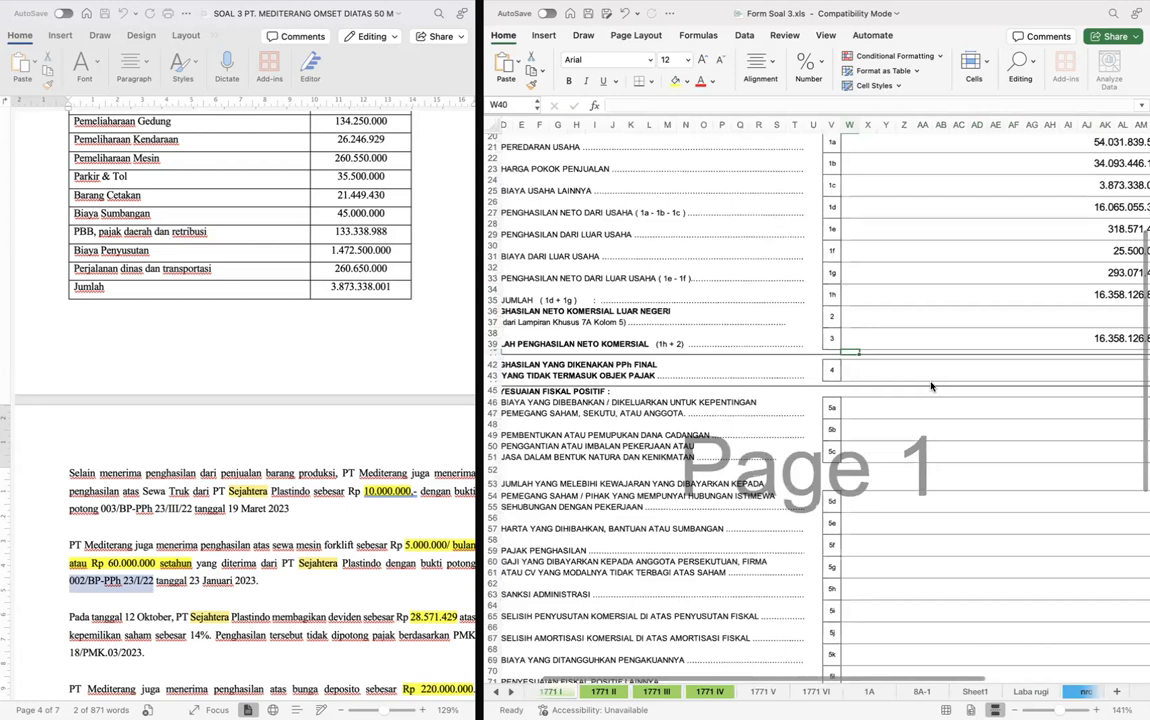
pyautogui.scroll(-2, 931, 387)
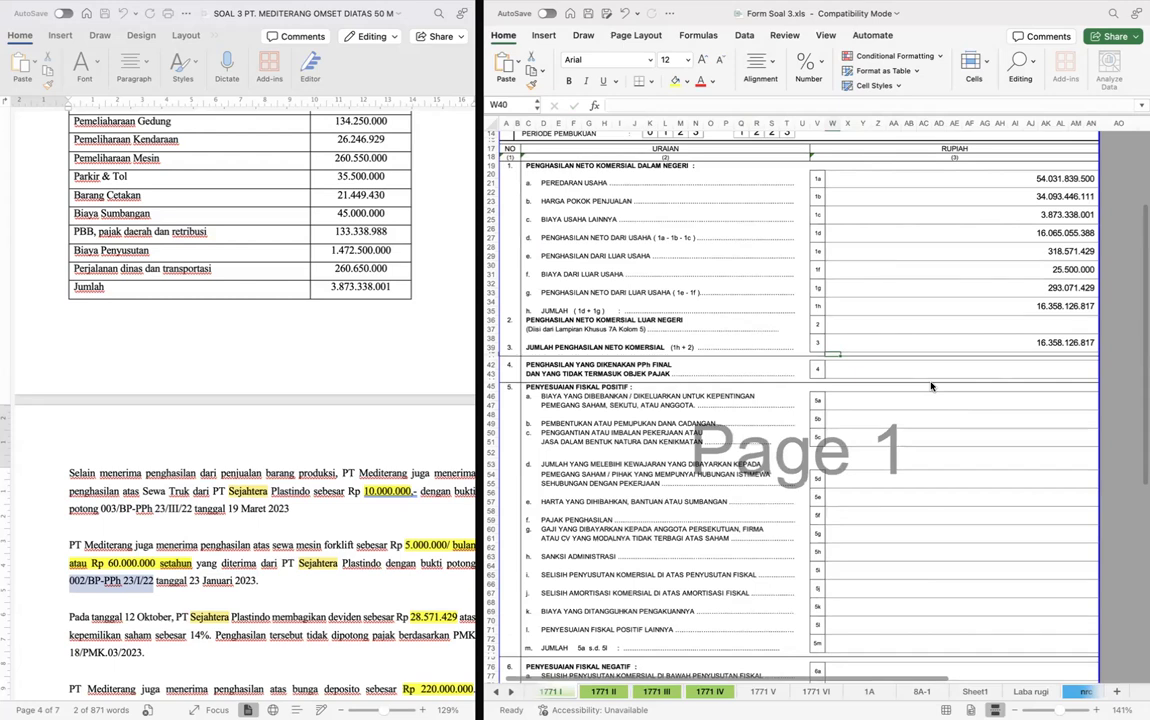
pyautogui.scroll(-2, 931, 387)
pyautogui.click(980, 374)
pyautogui.write('=')
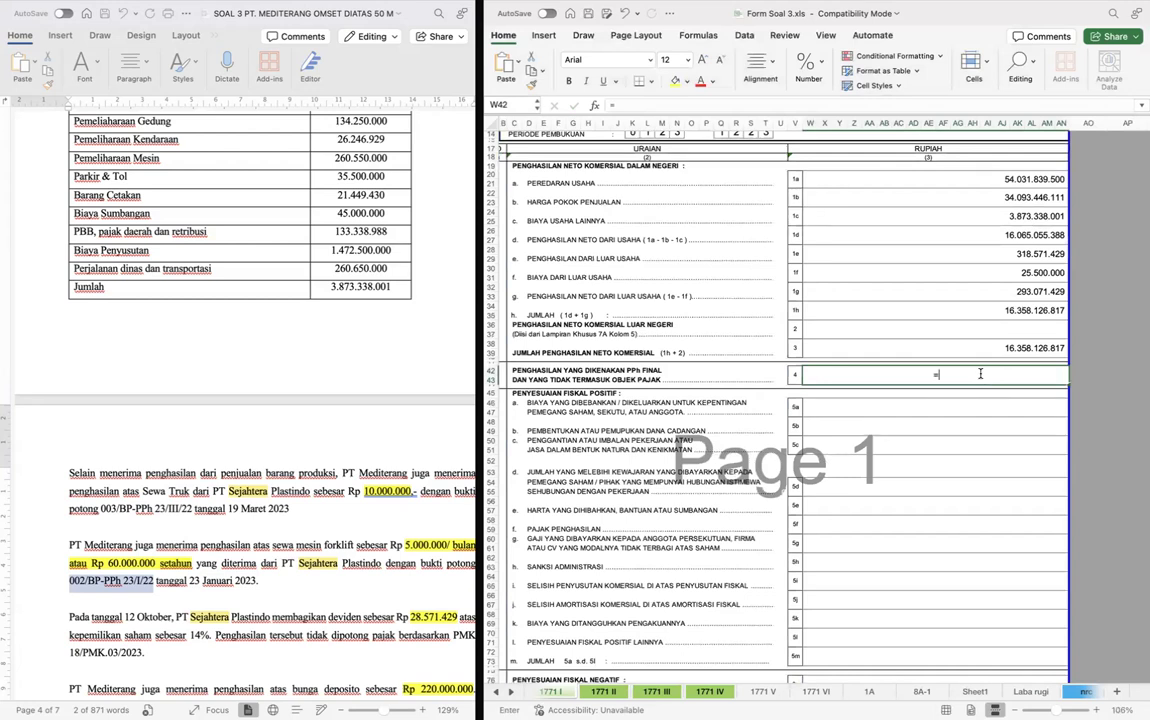
pyautogui.hotkey('ctrl', 'pagedown')
pyautogui.hotkey('ctrl', 'pagedown')
pyautogui.hotkey('ctrl', 'pagedown')
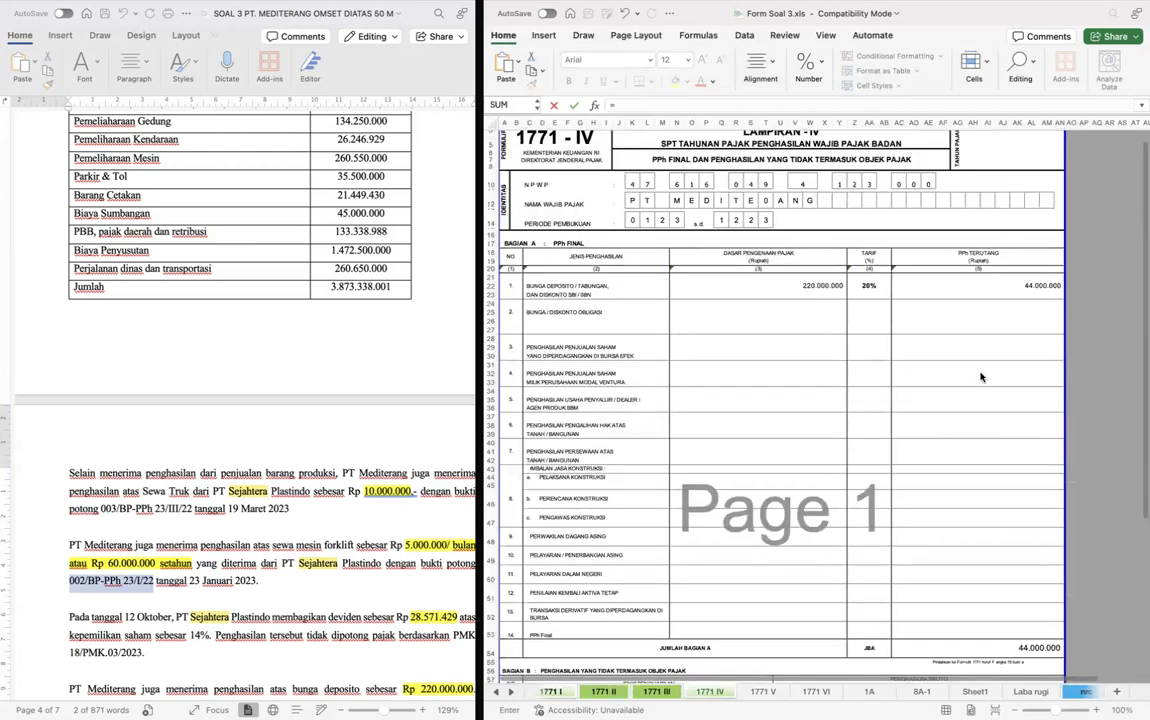
pyautogui.scroll(-1, 980, 377)
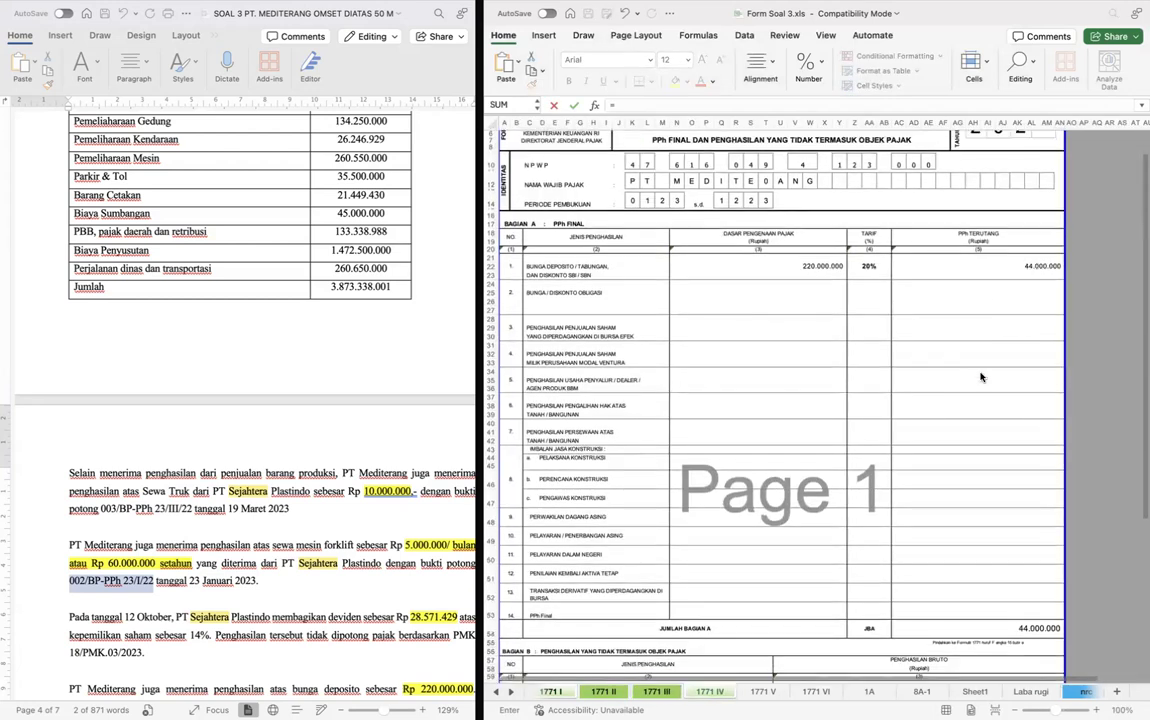
pyautogui.click(768, 273)
pyautogui.write('+')
pyautogui.scroll(-5, 1048, 410)
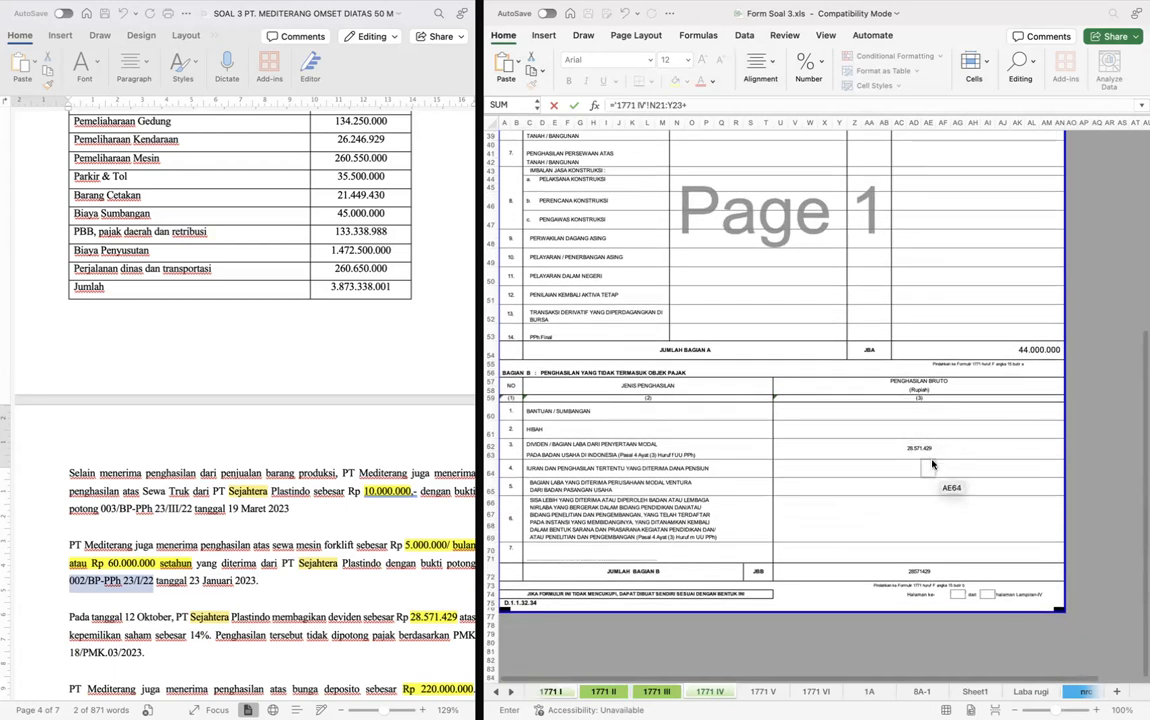
pyautogui.click(918, 449)
pyautogui.press('Return')
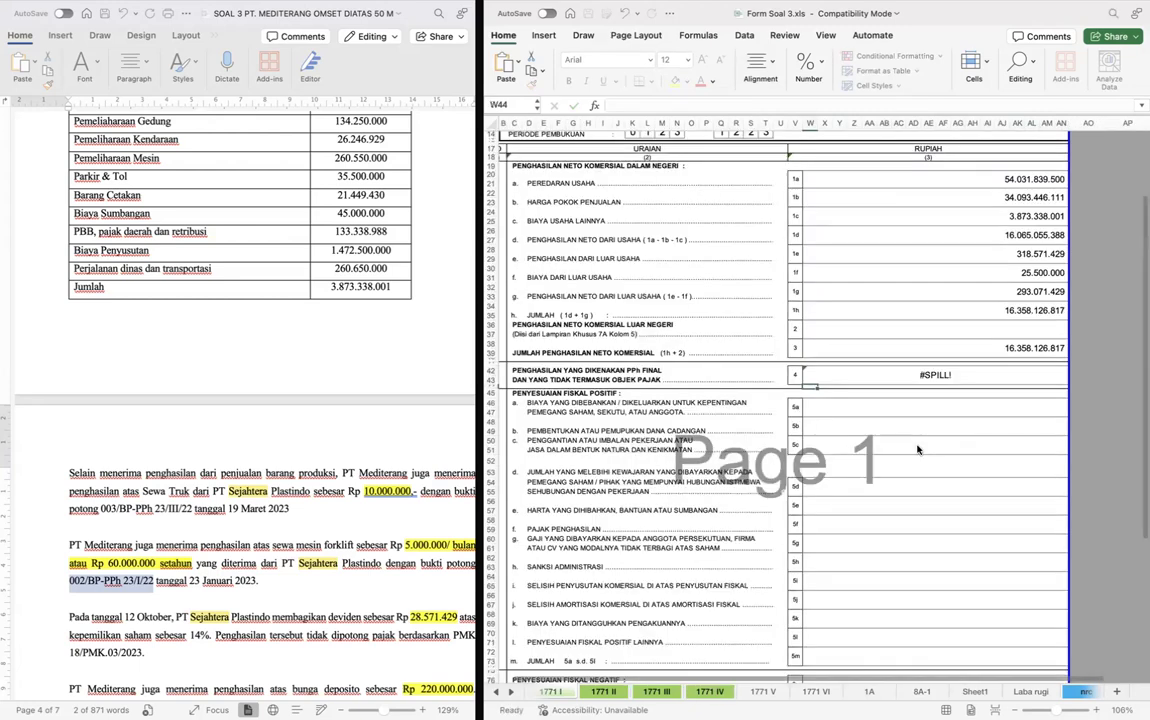
# - Correct the row 4 formula to add only the single cells N21 and U62 of form 1771 IV instead of ranges
pyautogui.press('Up')
pyautogui.press('F2')
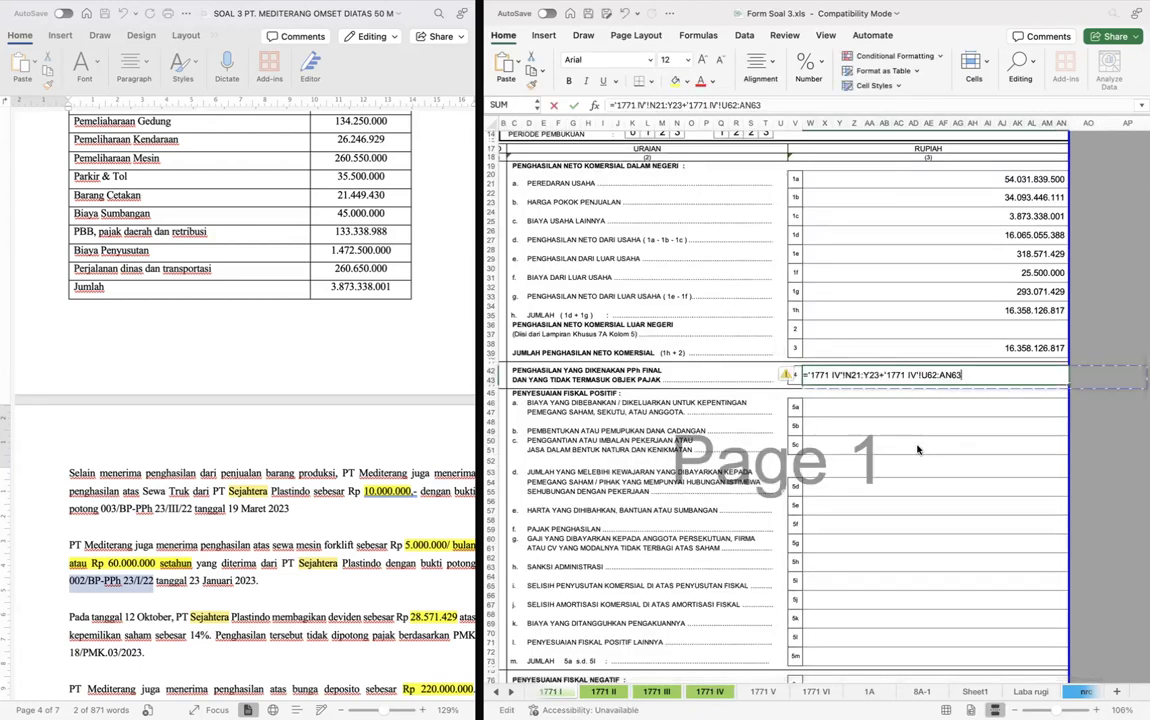
pyautogui.press('BackSpace')
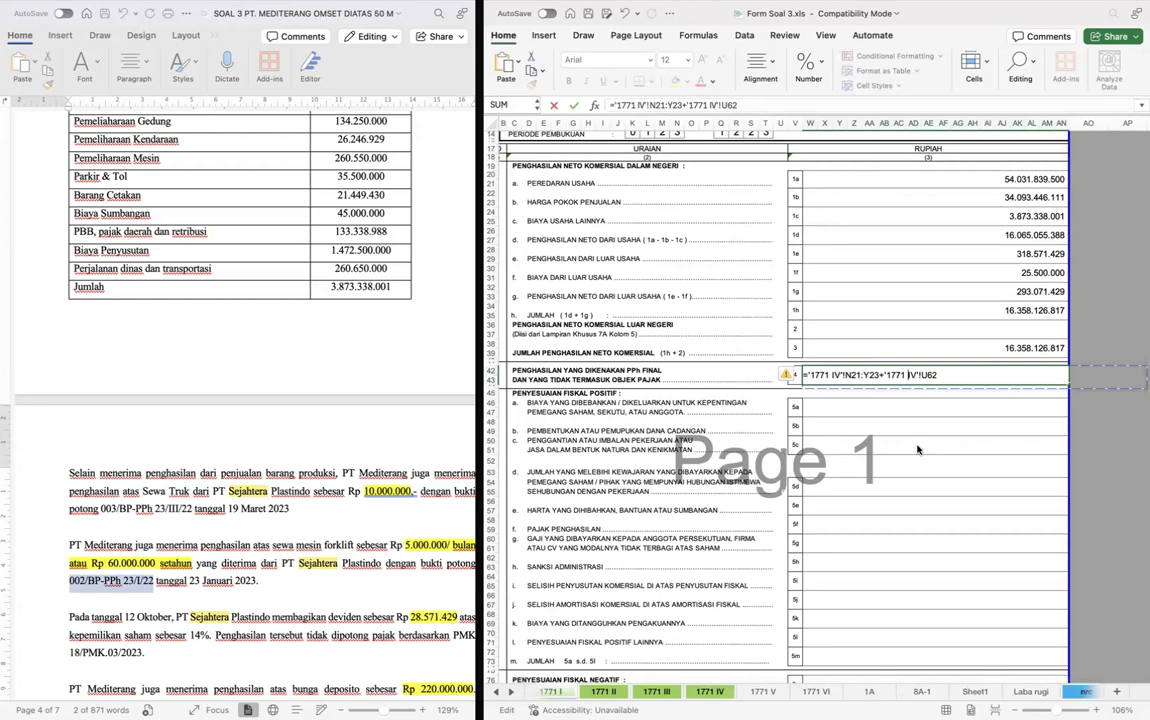
pyautogui.hotkey('shift', 'Left')
pyautogui.hotkey('shift', 'Left')
pyautogui.hotkey('shift', 'Left')
pyautogui.press('BackSpace')
pyautogui.press('Return')
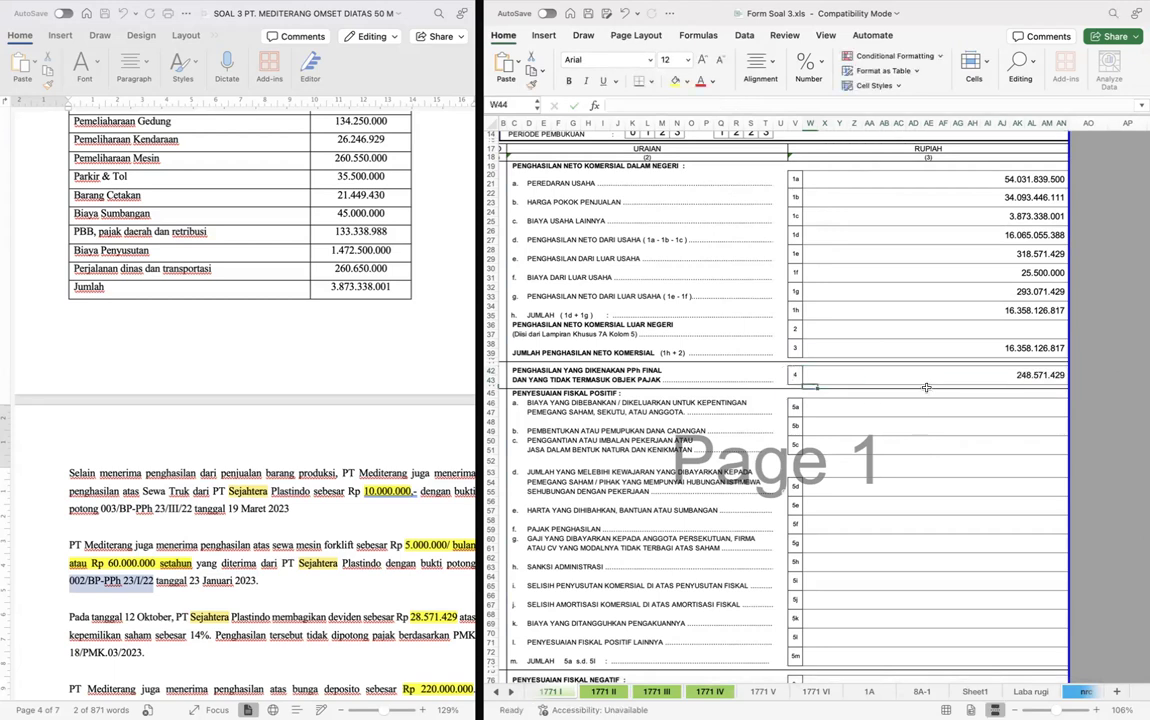
# - Review form 1771 I's fiscal adjustment rows against the expense list, other income and company details in the case document
pyautogui.scroll(-3, 900, 338)
pyautogui.click(893, 335)
pyautogui.scroll(-1, 894, 341)
pyautogui.scroll(-2, 893, 342)
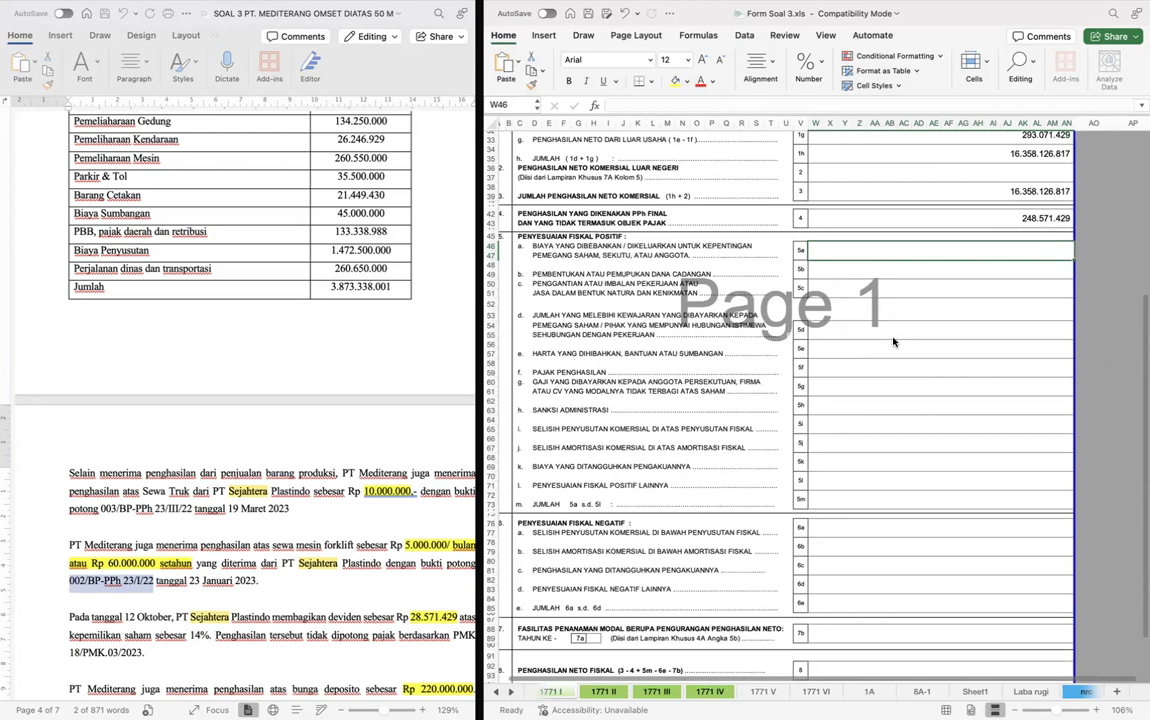
pyautogui.scroll(-2, 893, 342)
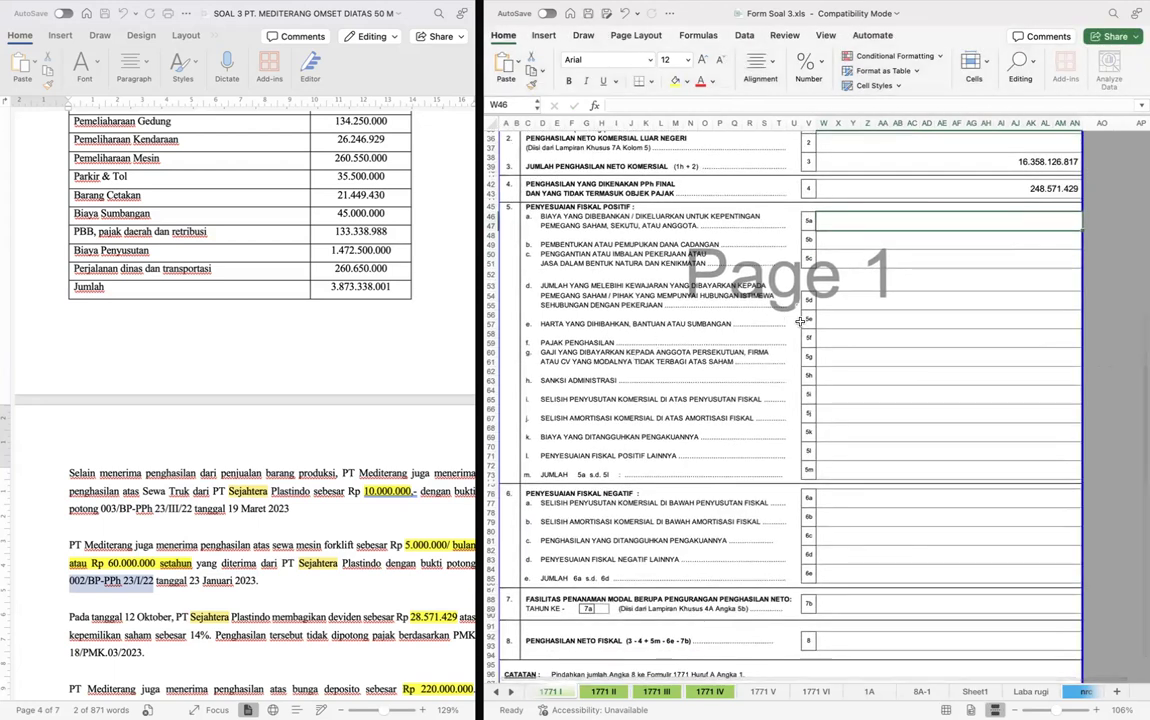
pyautogui.scroll(-4, 338, 418)
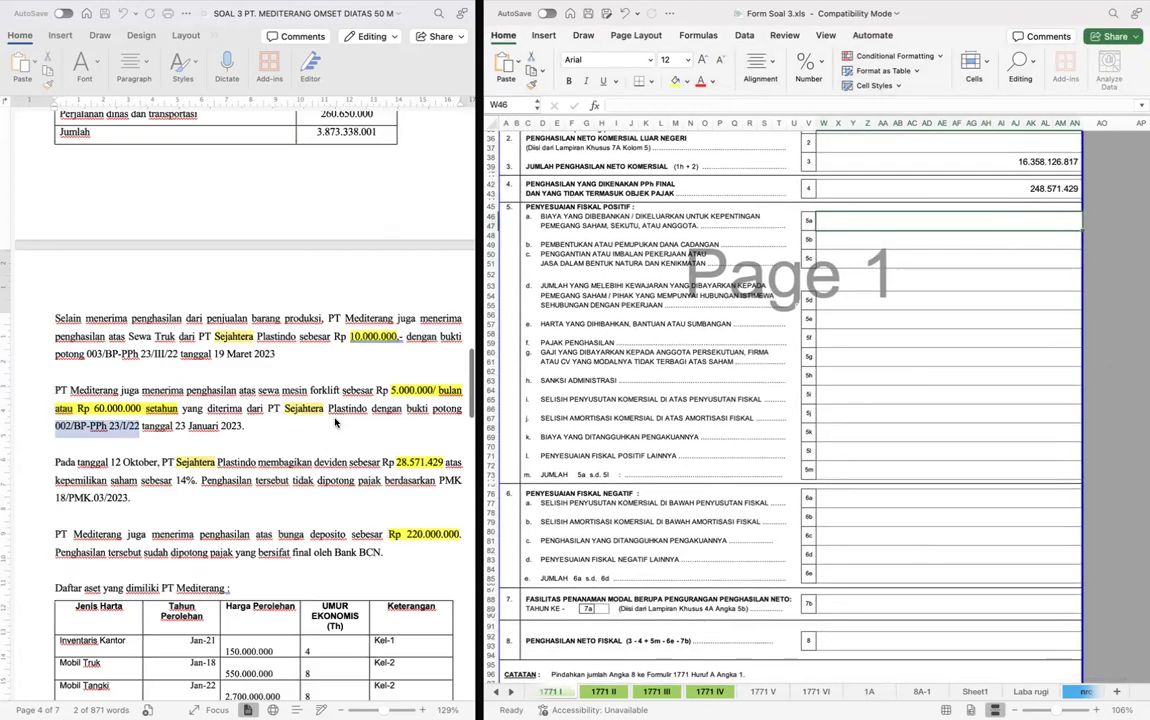
pyautogui.scroll(-4, 335, 422)
pyautogui.scroll(10, 335, 422)
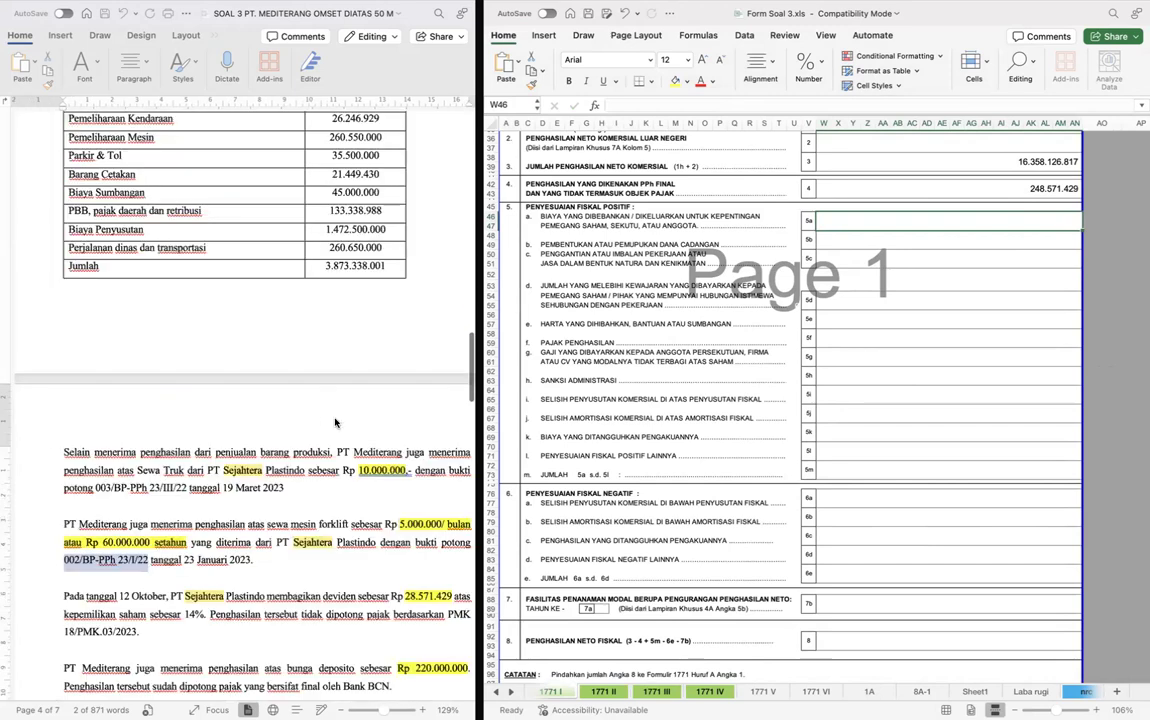
pyautogui.scroll(10, 335, 422)
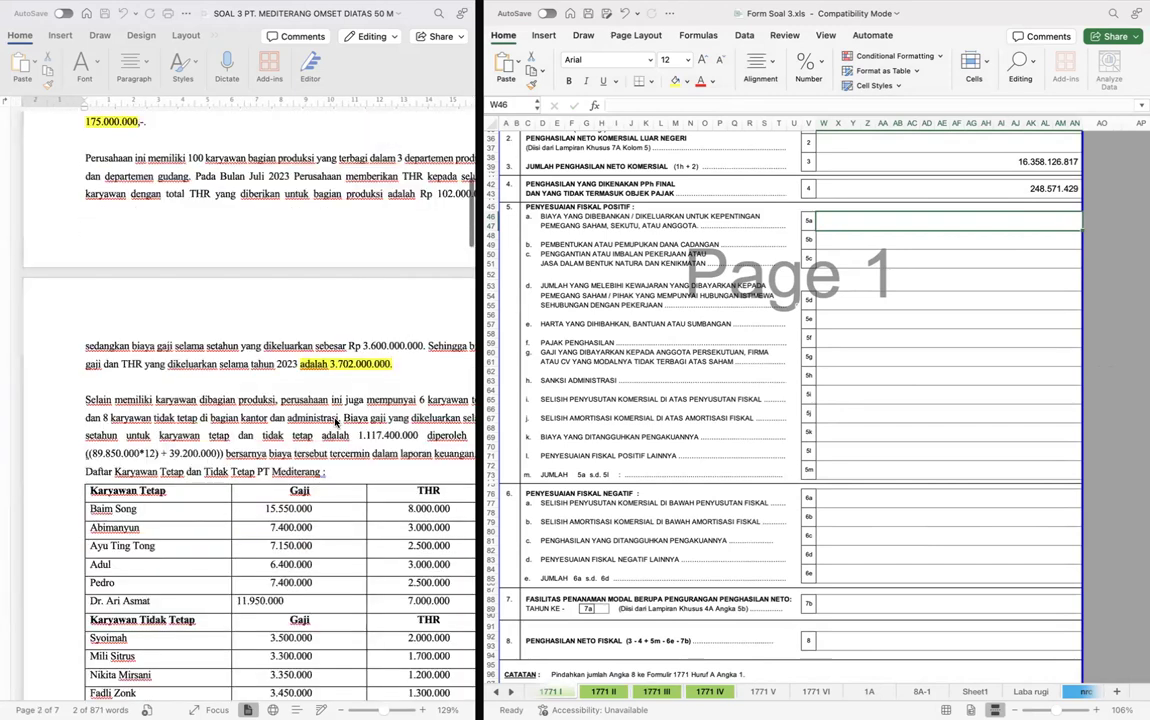
pyautogui.scroll(1, 335, 422)
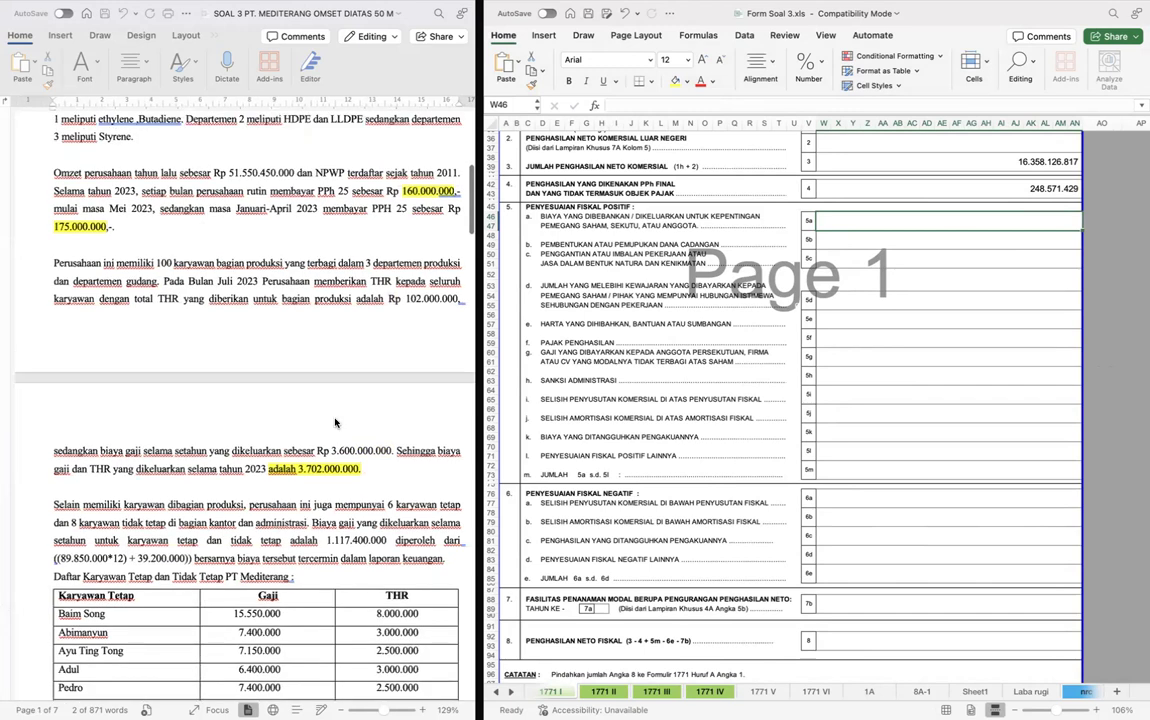
pyautogui.scroll(5, 335, 422)
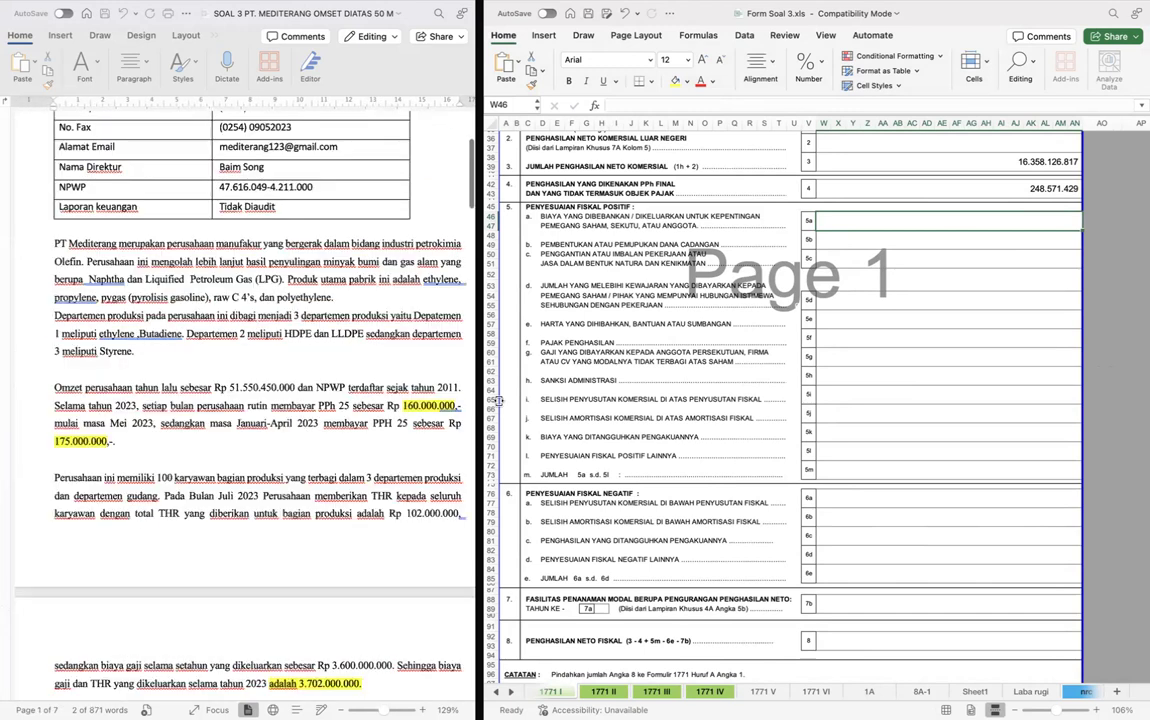
pyautogui.scroll(1, 497, 400)
# - Link row 5e, Harta yang Dihibahkan, Bantuan atau Sumbangan, to the Biaya Sumbangan amount on the Laba rugi sheet
pyautogui.click(862, 347)
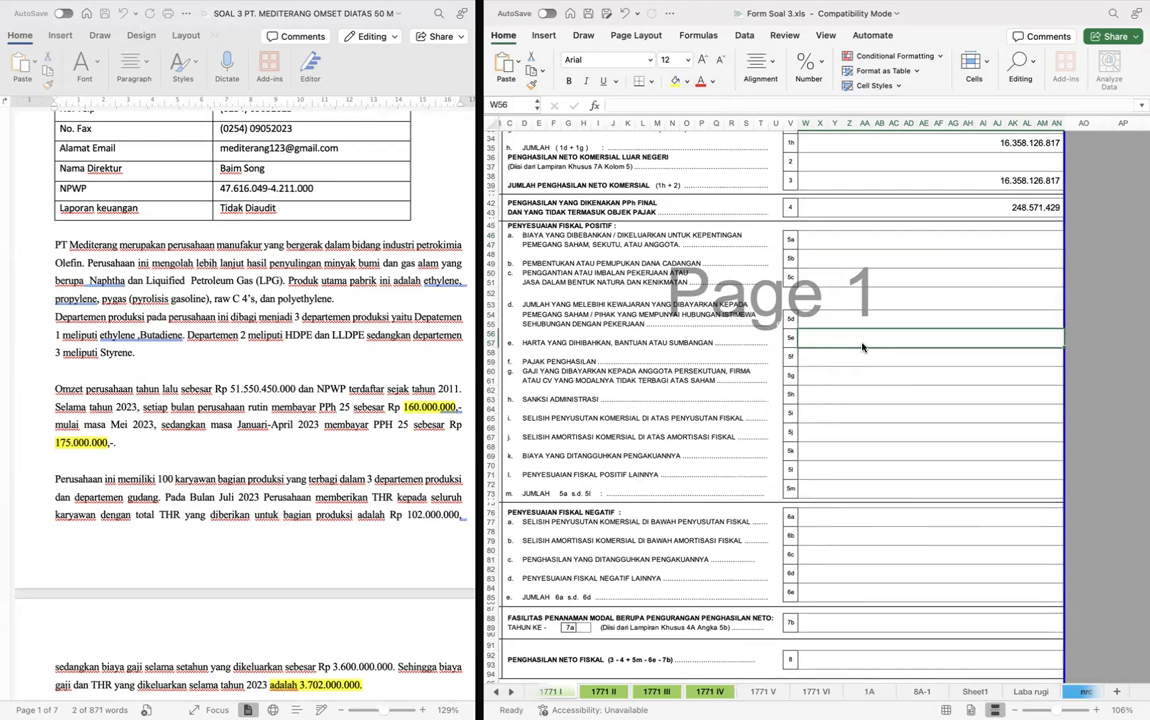
pyautogui.write('=')
pyautogui.hotkey('ctrl', 'pagedown')
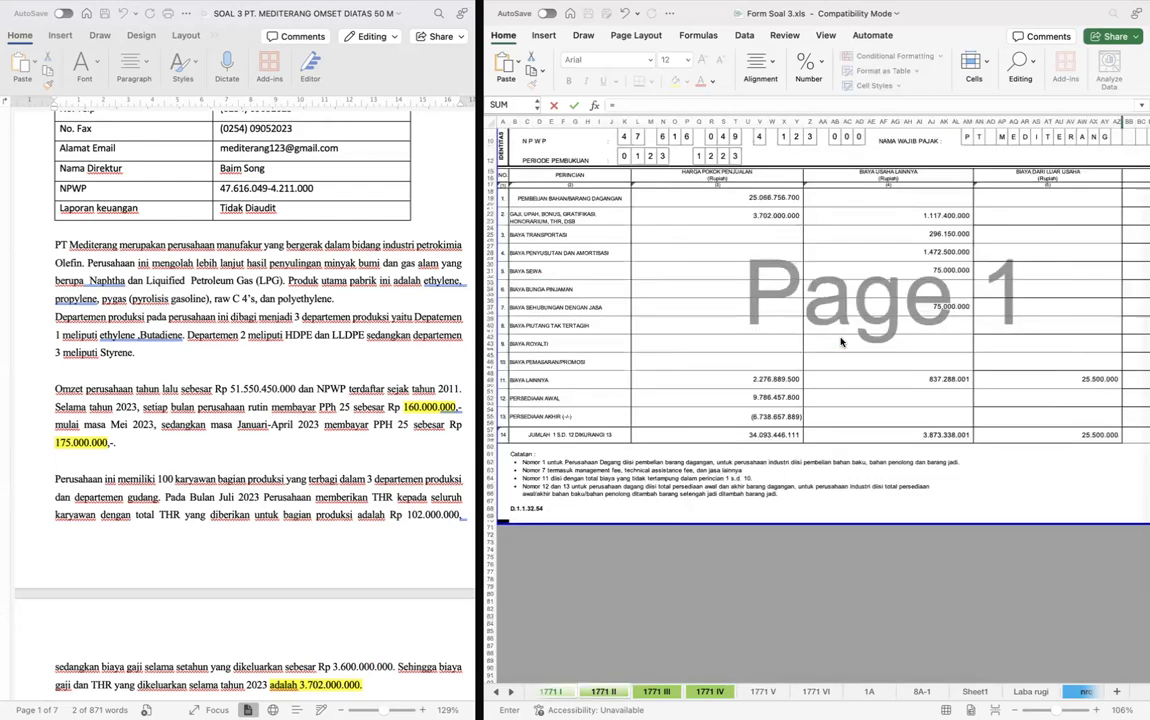
pyautogui.hotkey('ctrl', 'pagedown')
pyautogui.hotkey('ctrl', 'pagedown')
pyautogui.hotkey('ctrl', 'pagedown')
pyautogui.hotkey('ctrl', 'pagedown')
pyautogui.hotkey('ctrl', 'pagedown')
pyautogui.hotkey('ctrl', 'pagedown')
pyautogui.hotkey('ctrl', 'pagedown')
pyautogui.hotkey('ctrl', 'pagedown')
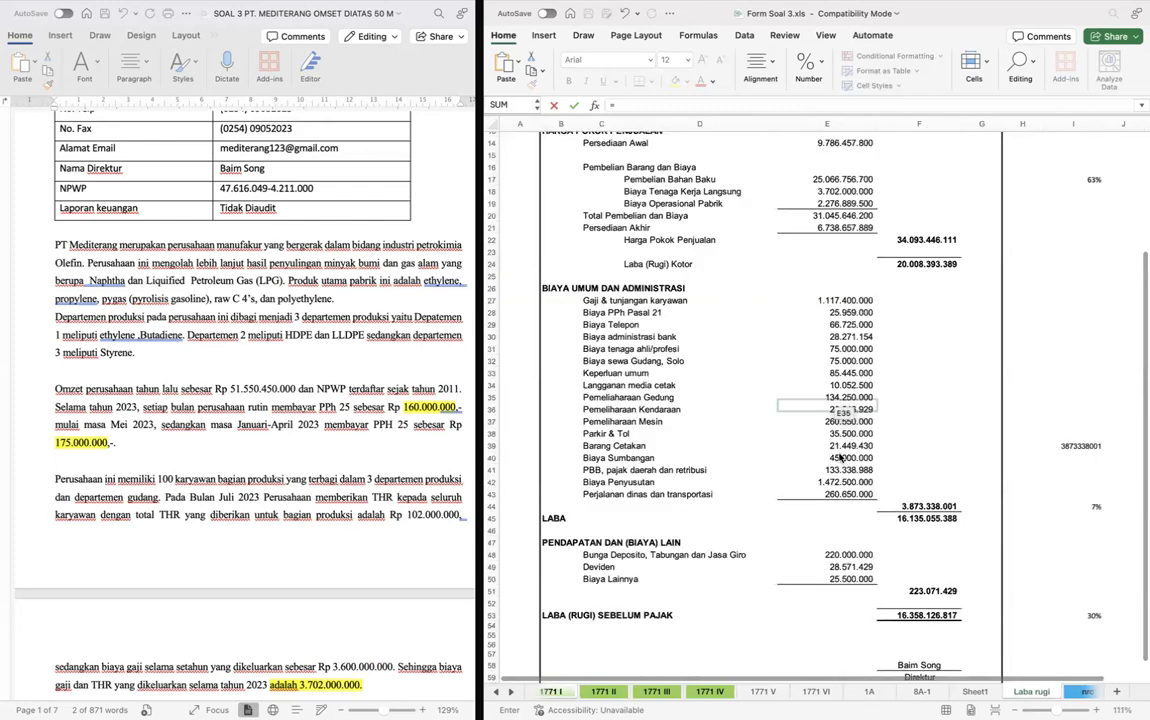
pyautogui.click(842, 457)
pyautogui.press('Return')
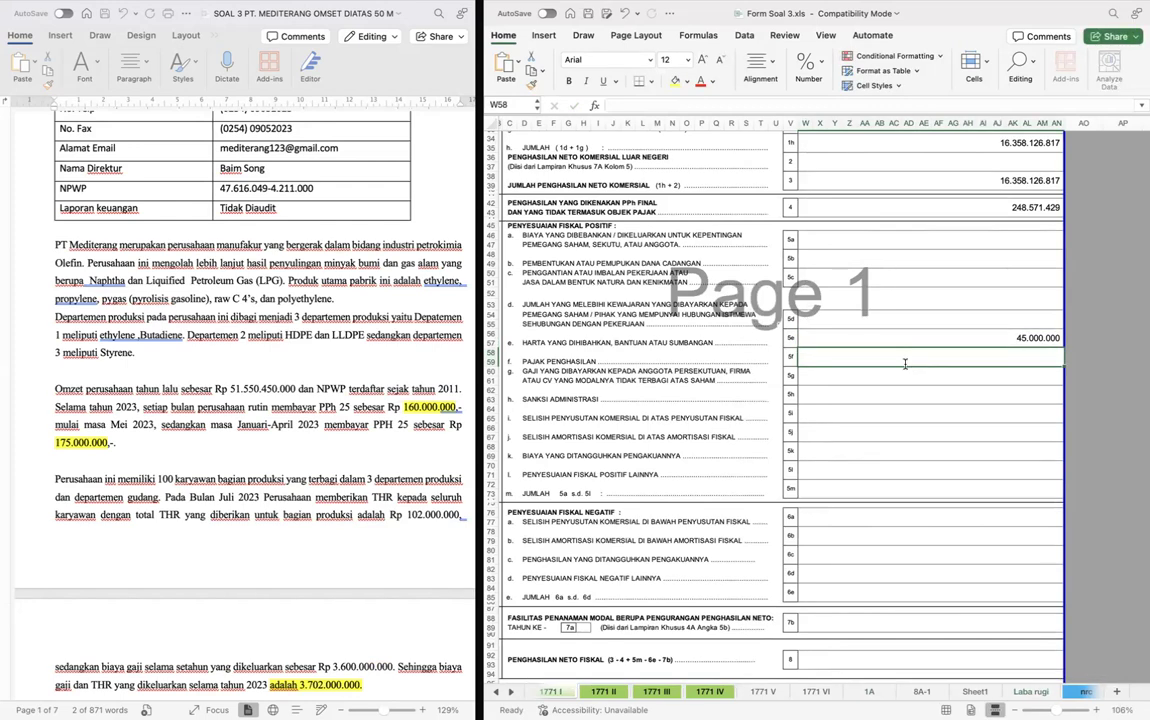
# - Link row 5f, Pajak Penghasilan, to the Biaya PPh Pasal 21 amount in E28 of the Laba rugi sheet
pyautogui.write('=')
pyautogui.hotkey('ctrl', 'pagedown')
pyautogui.hotkey('ctrl', 'pagedown')
pyautogui.hotkey('ctrl', 'pagedown')
pyautogui.hotkey('ctrl', 'pagedown')
pyautogui.hotkey('ctrl', 'pagedown')
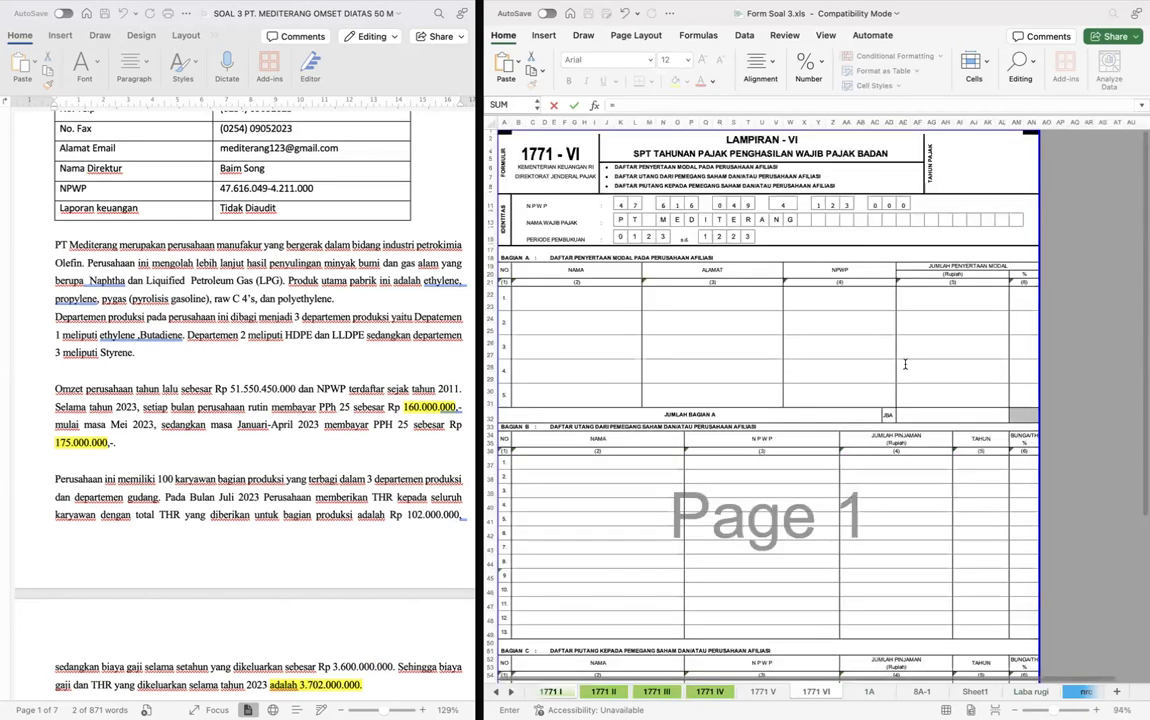
pyautogui.hotkey('ctrl', 'pagedown')
pyautogui.hotkey('ctrl', 'pagedown')
pyautogui.hotkey('ctrl', 'pagedown')
pyautogui.hotkey('ctrl', 'pagedown')
pyautogui.click(815, 315)
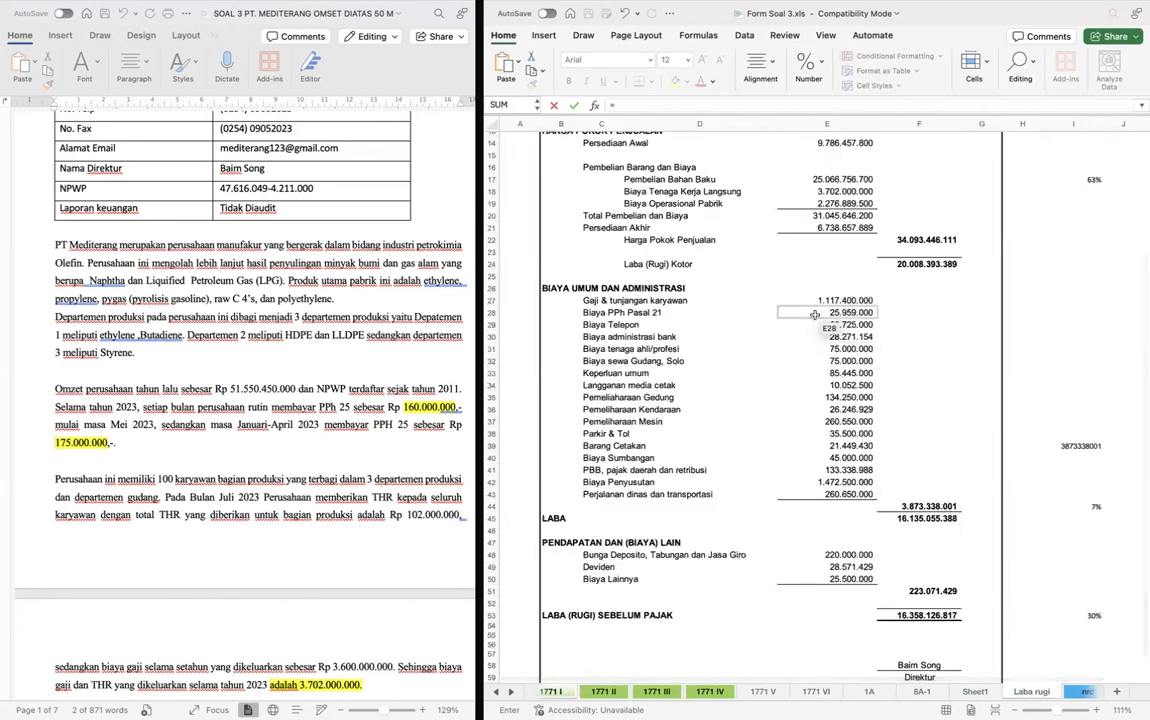
pyautogui.press('Return')
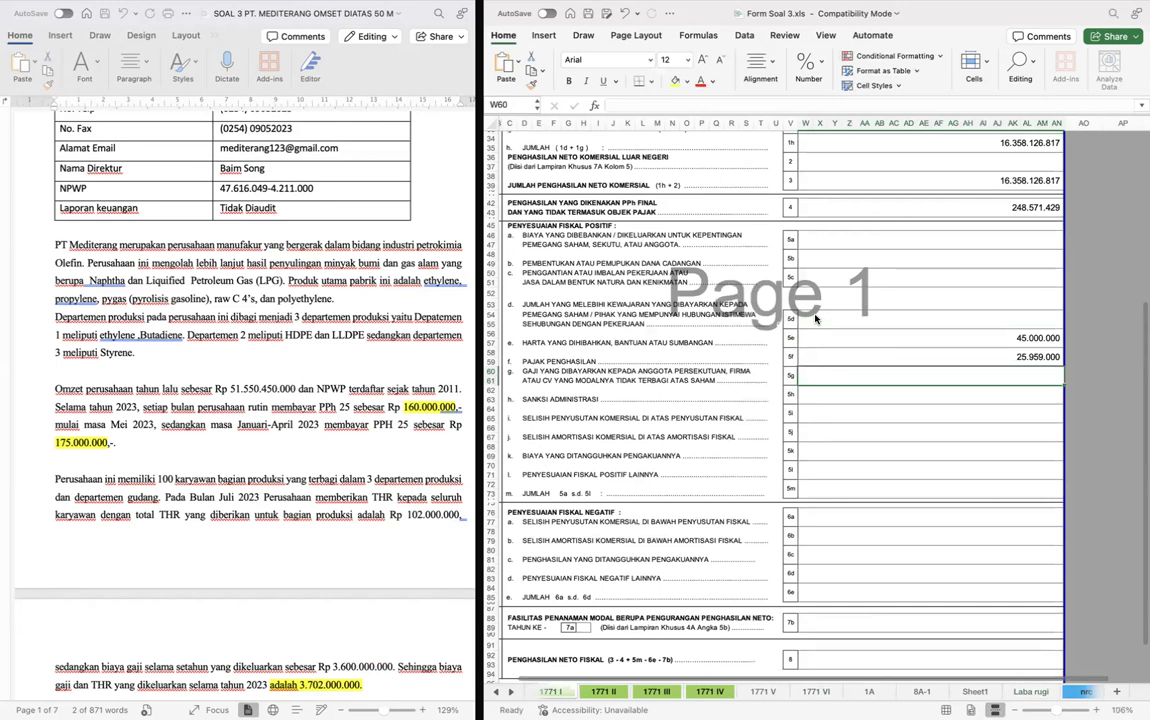
# - Calculate row 5m, the total positive fiscal adjustments, with a SUM over rows 5a to 5l
pyautogui.press('Down')
pyautogui.press('Down')
pyautogui.press('Down')
pyautogui.press('Down')
pyautogui.press('Down')
pyautogui.press('Down')
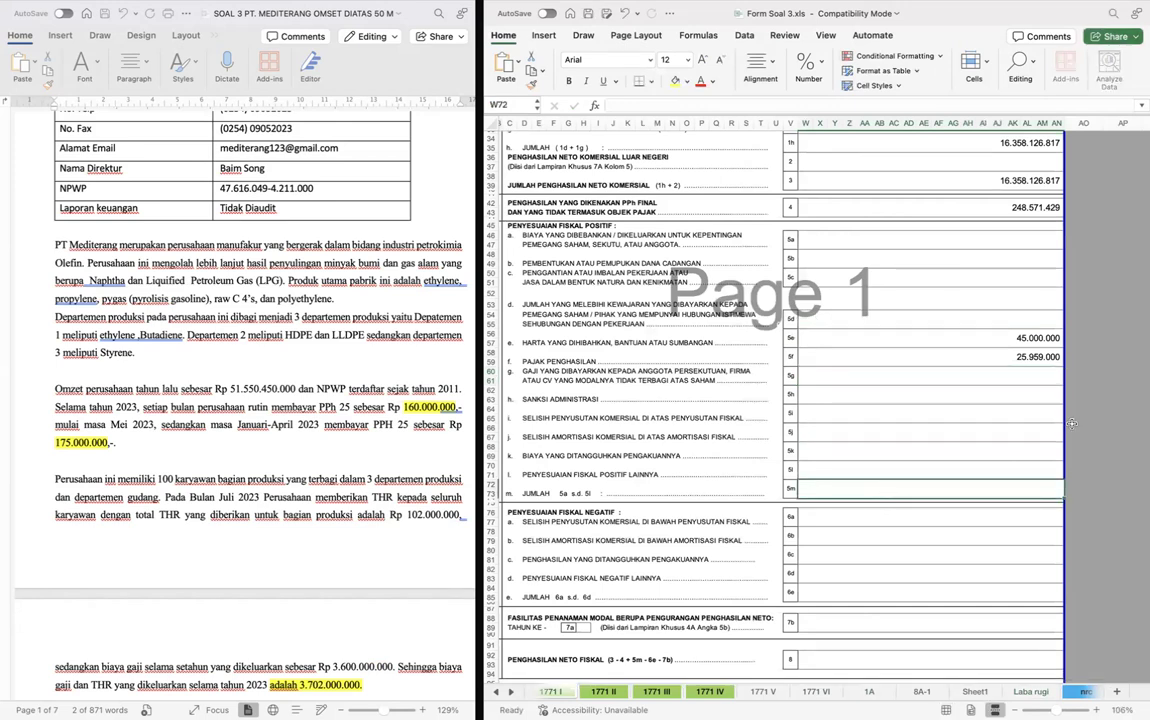
pyautogui.write('=SUM(')
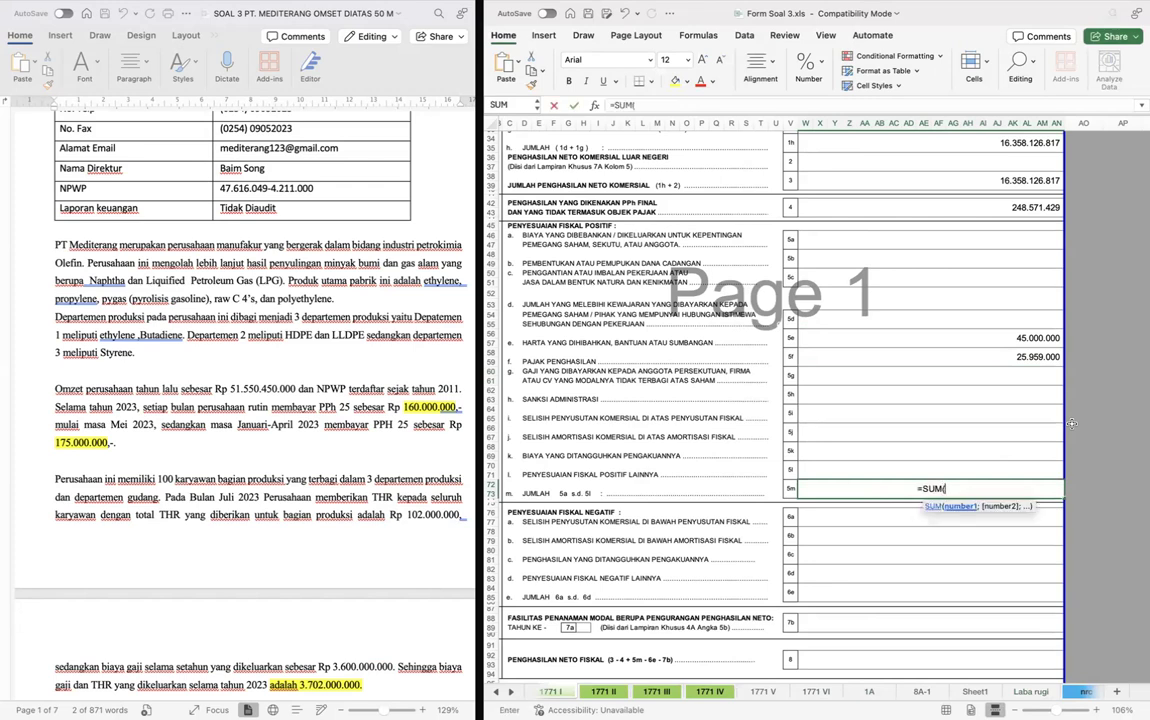
pyautogui.press('Up')
pyautogui.press('super+shift+Up')
pyautogui.press('super+shift+Up')
pyautogui.press('Return')
# - Calculate row 8, Penghasilan Neto Fiskal, as row 3 minus 4 plus 5m minus 6e minus 7b (W38-W42+W72-W84-W88)
pyautogui.scroll(-3, 1072, 426)
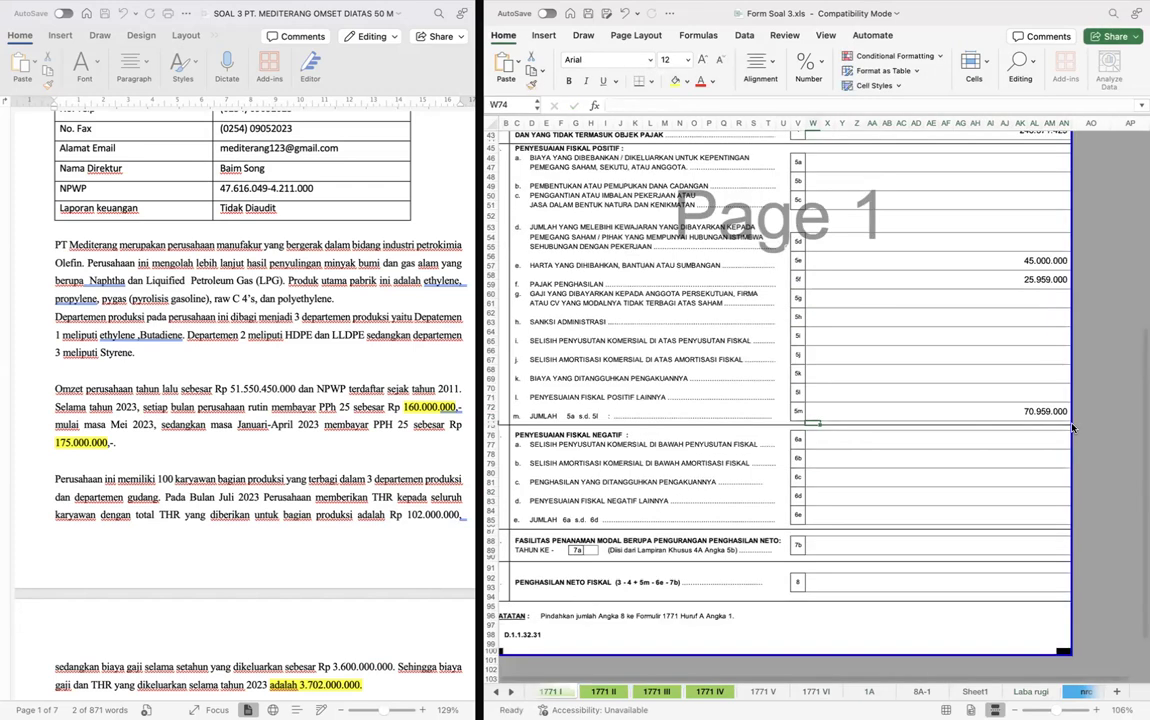
pyautogui.scroll(-2, 1072, 428)
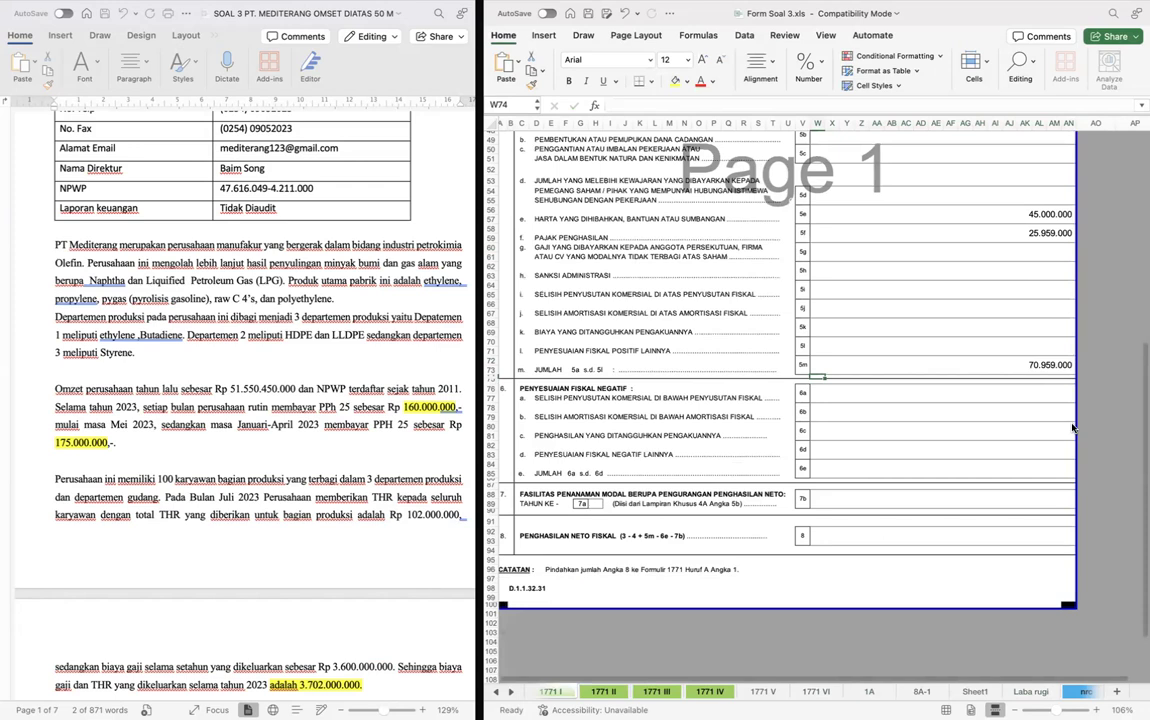
pyautogui.click(916, 537)
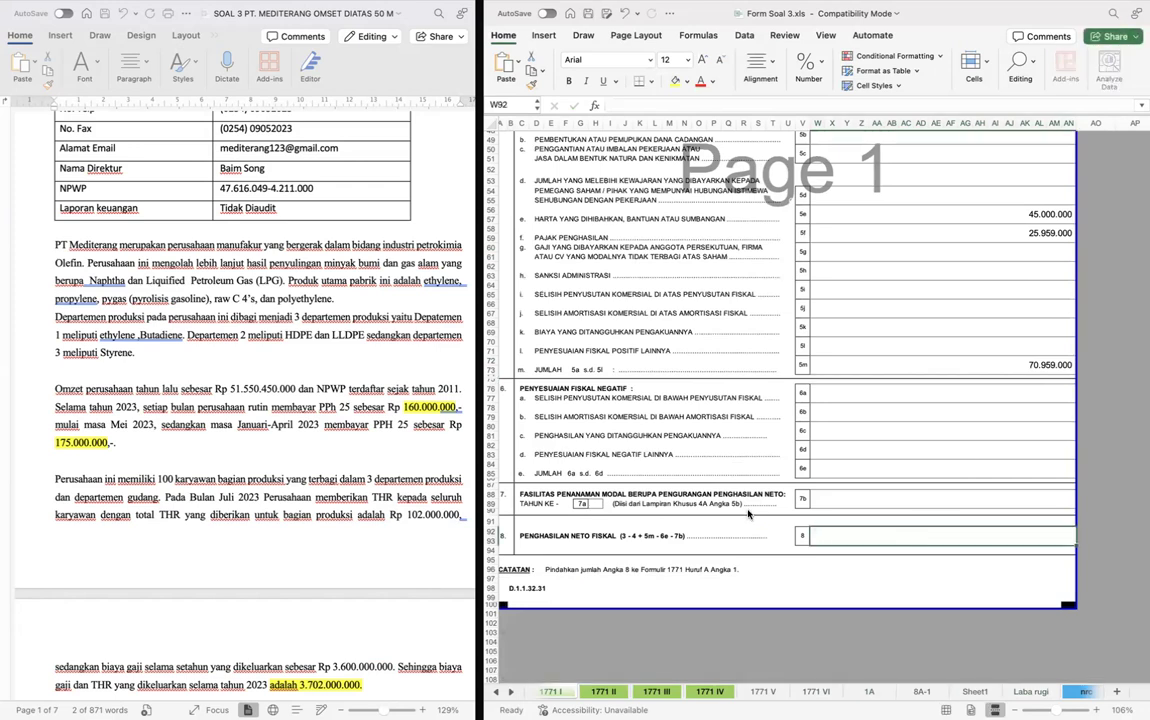
pyautogui.write('=')
pyautogui.scroll(5, 860, 437)
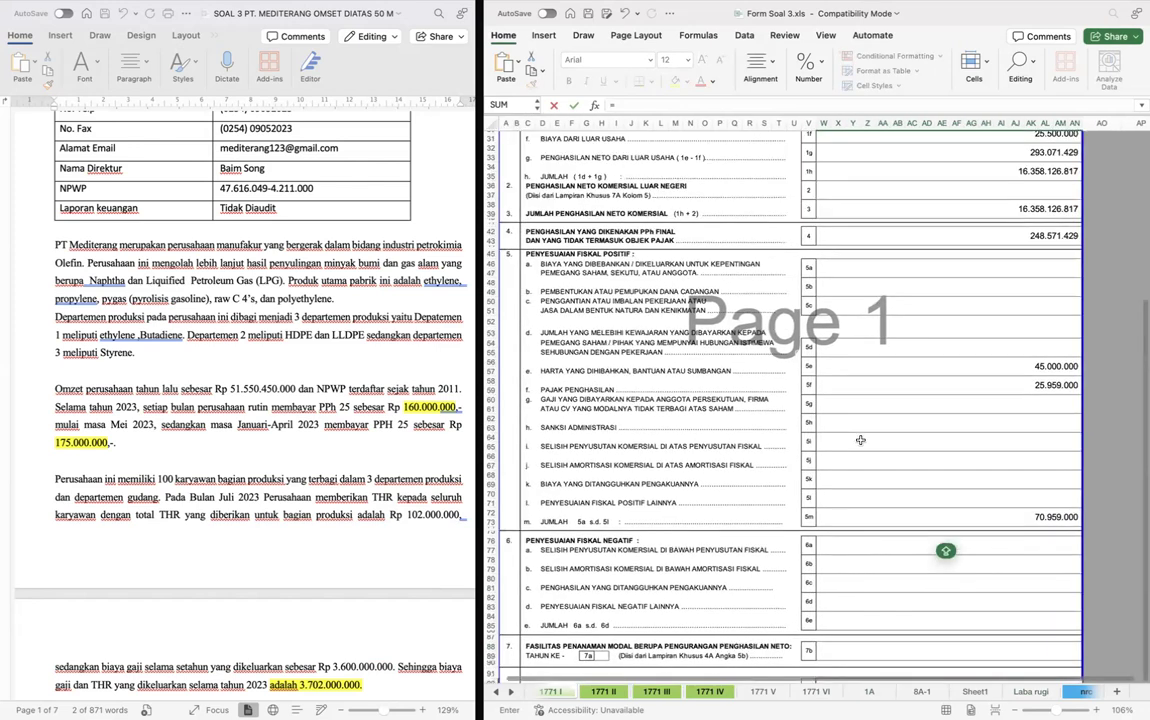
pyautogui.click(941, 212)
pyautogui.write('-')
pyautogui.click(968, 239)
pyautogui.scroll(-5, 968, 241)
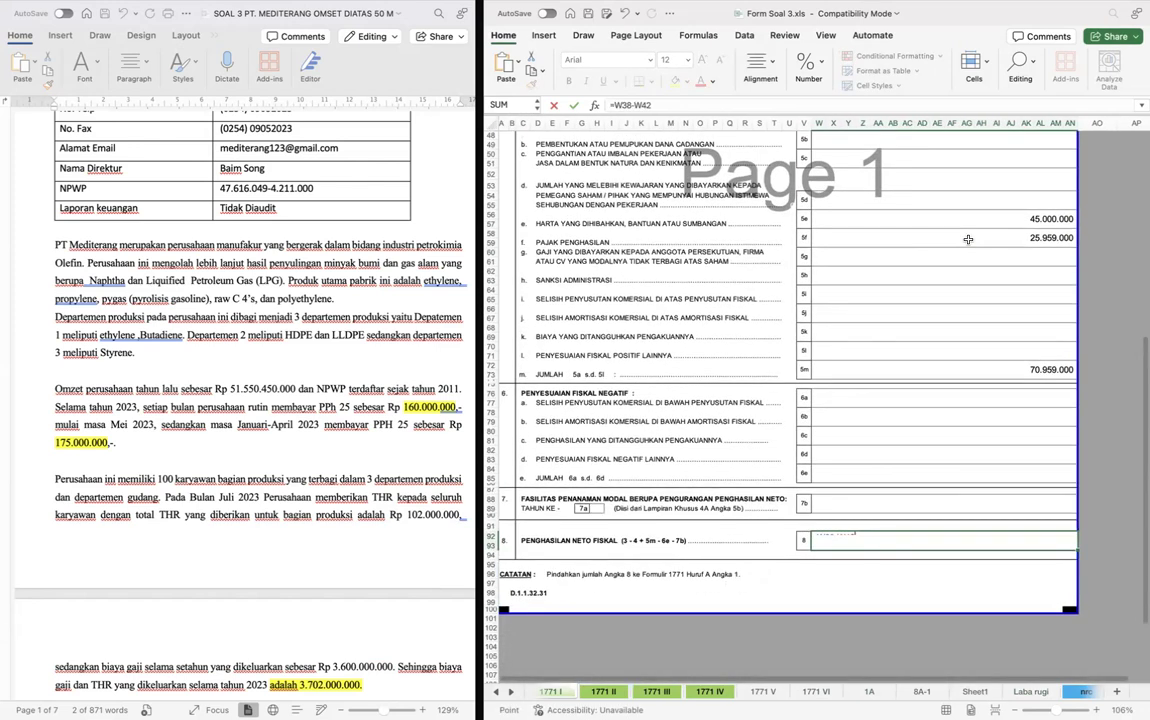
pyautogui.write('+')
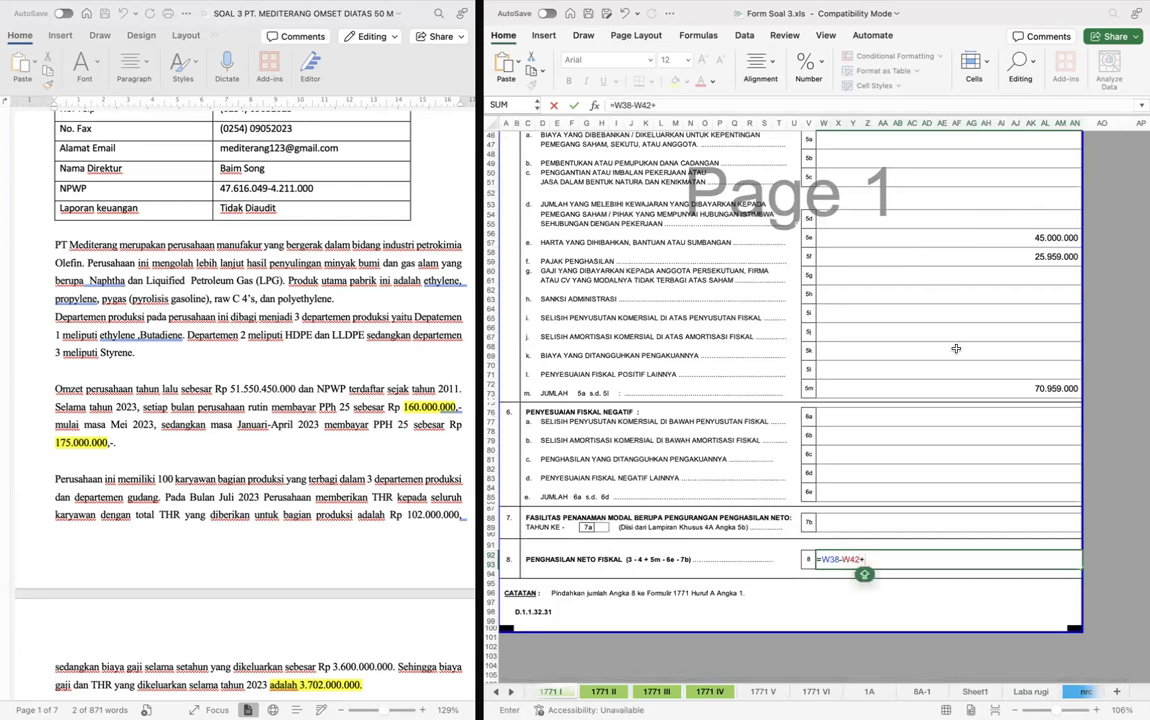
pyautogui.click(968, 390)
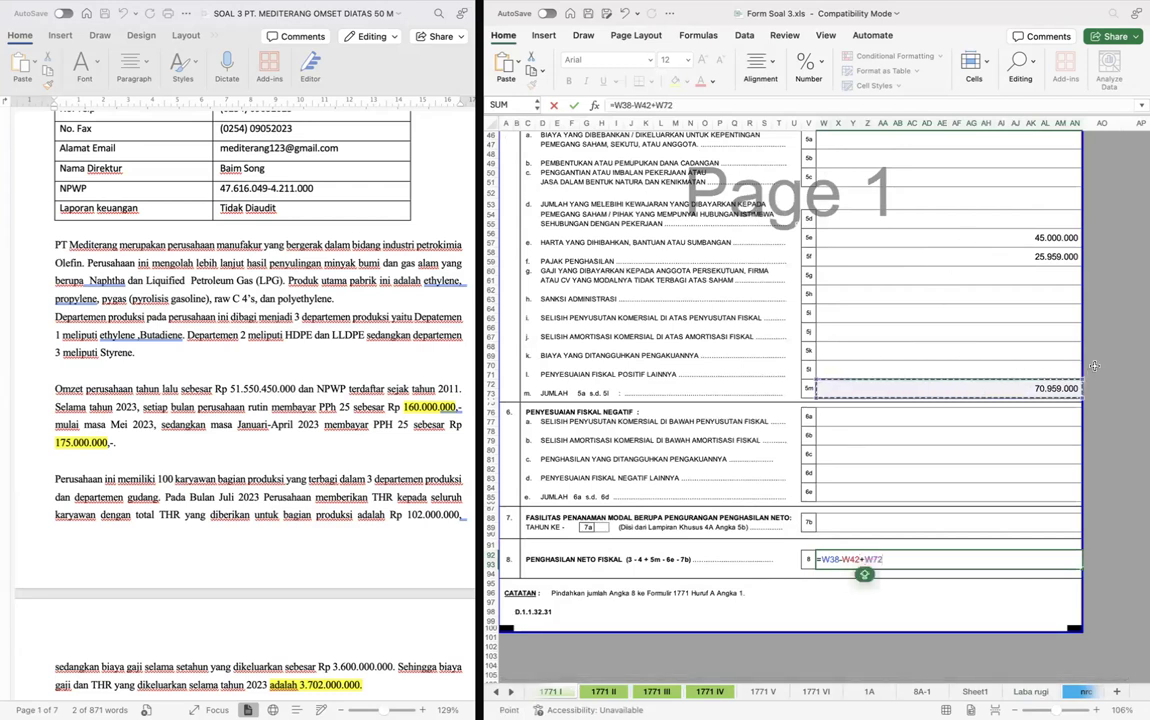
pyautogui.write('-')
pyautogui.click(975, 491)
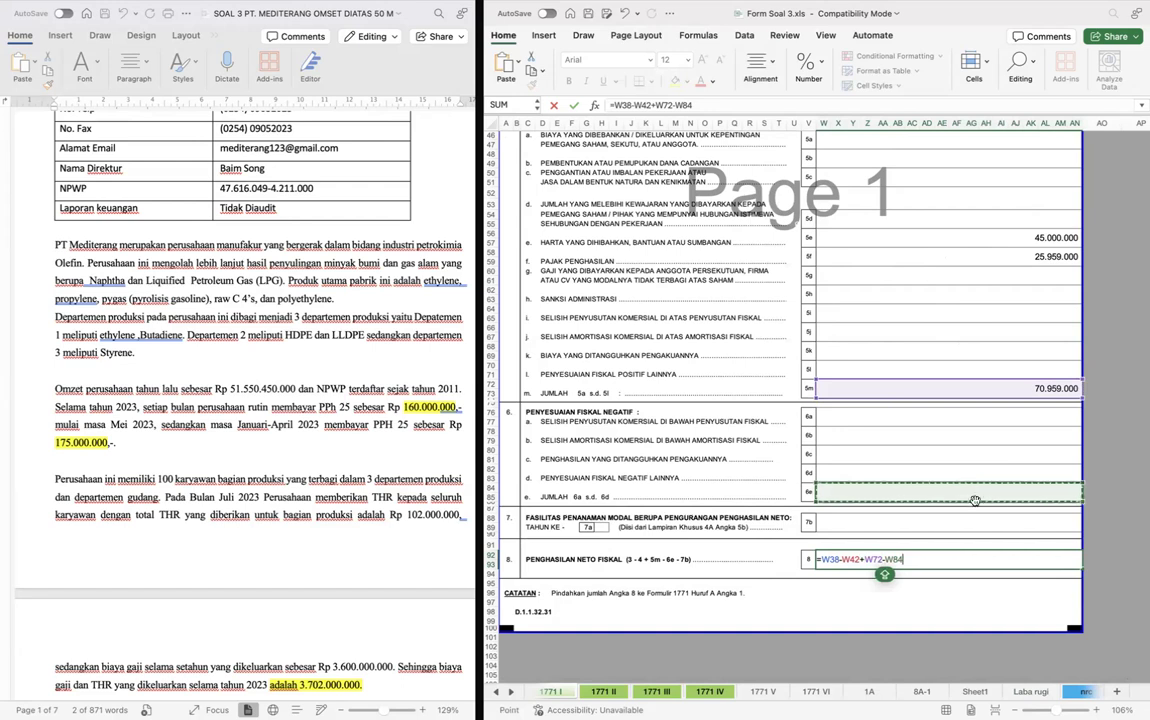
pyautogui.write('-')
pyautogui.click(986, 524)
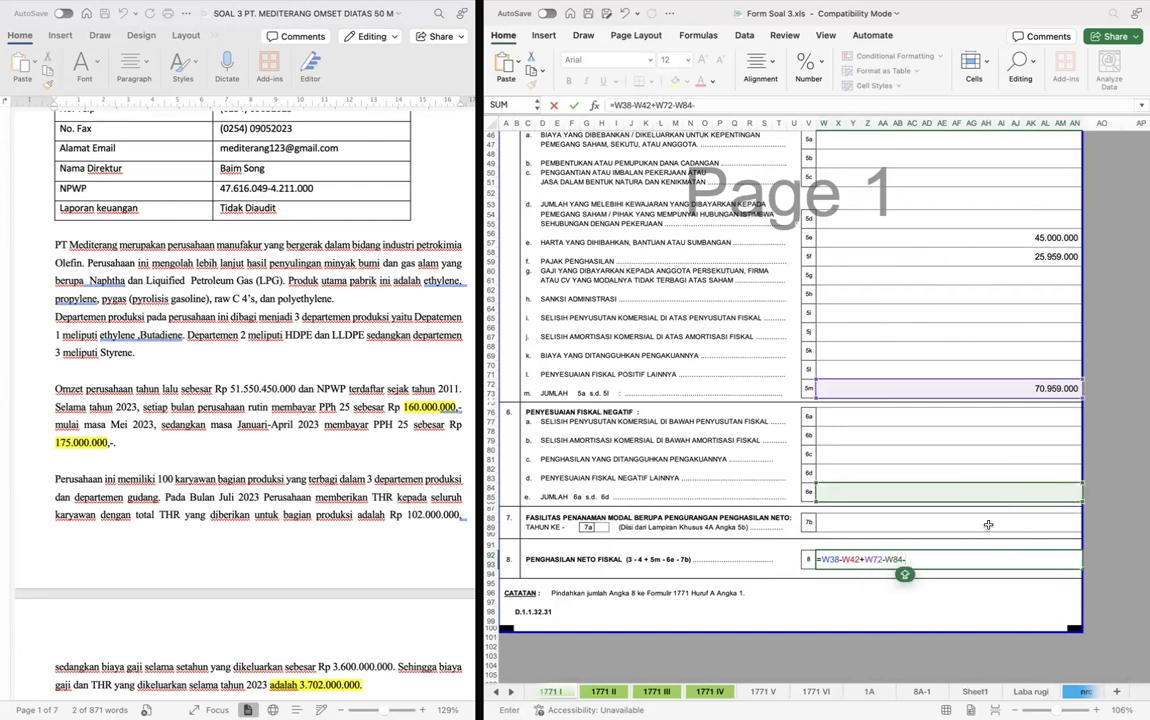
pyautogui.press('Return')
# - Remove the stray backslash from the end of the row 8 Penghasilan Neto Fiskal formula
pyautogui.press('Up')
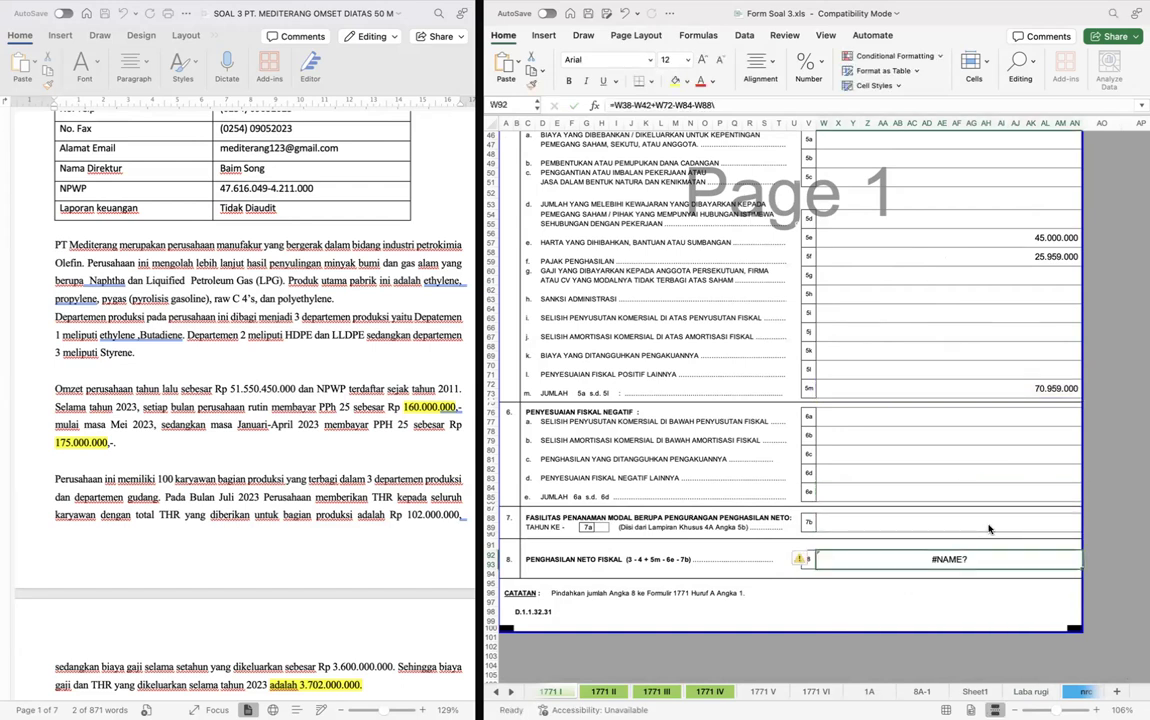
pyautogui.click(735, 104)
pyautogui.press('BackSpace')
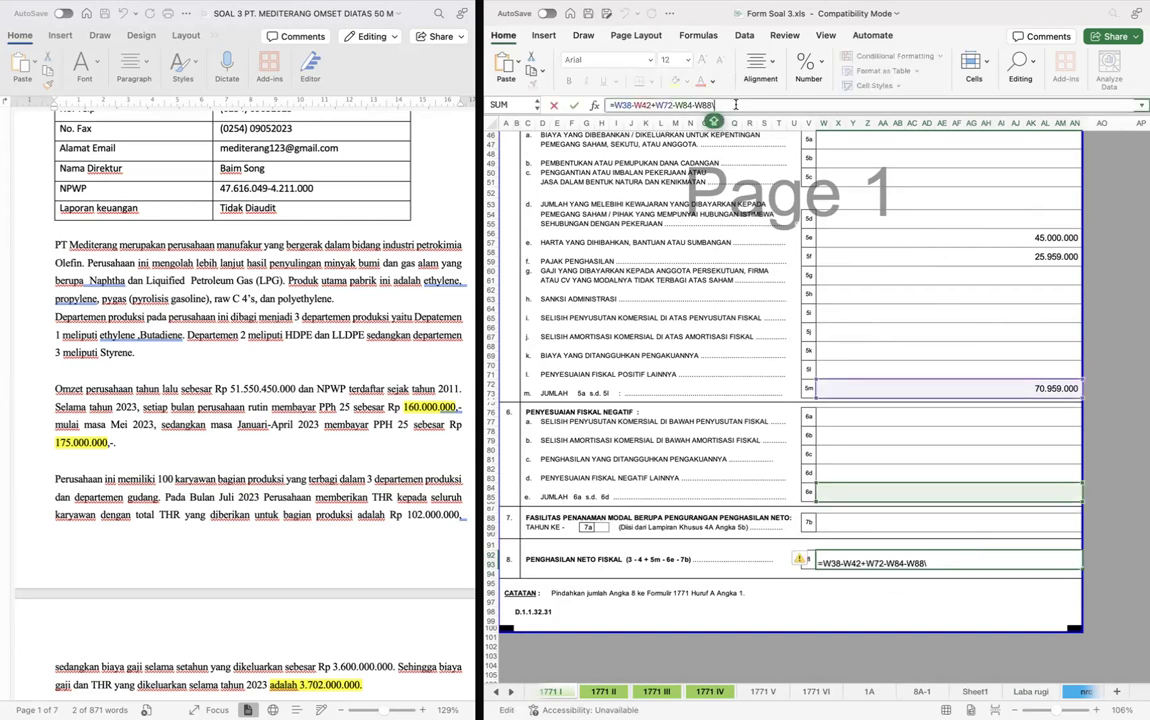
pyautogui.press('Return')
pyautogui.click(778, 336)
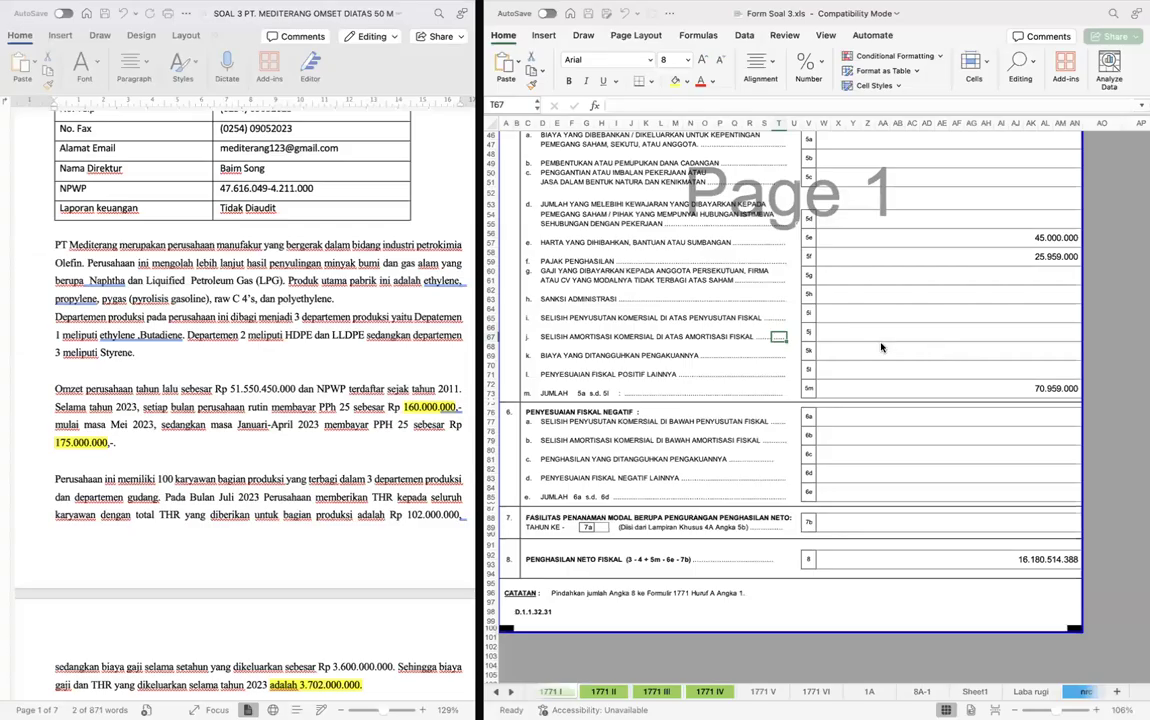
# - Enter PERUSAHAAN MANUFAKTUR as the Jenis Usaha on the main form 1771 sheet
pyautogui.hotkey('ctrl', 'pageup')
pyautogui.hotkey('ctrl', 'pageup')
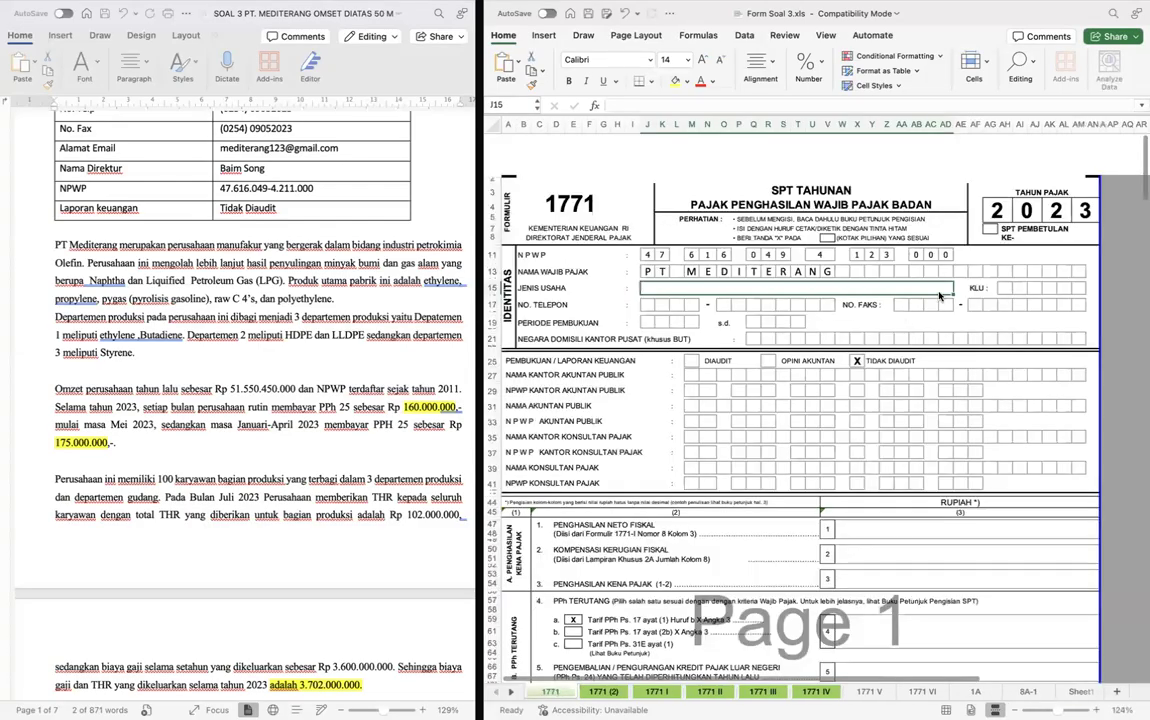
pyautogui.click(663, 253)
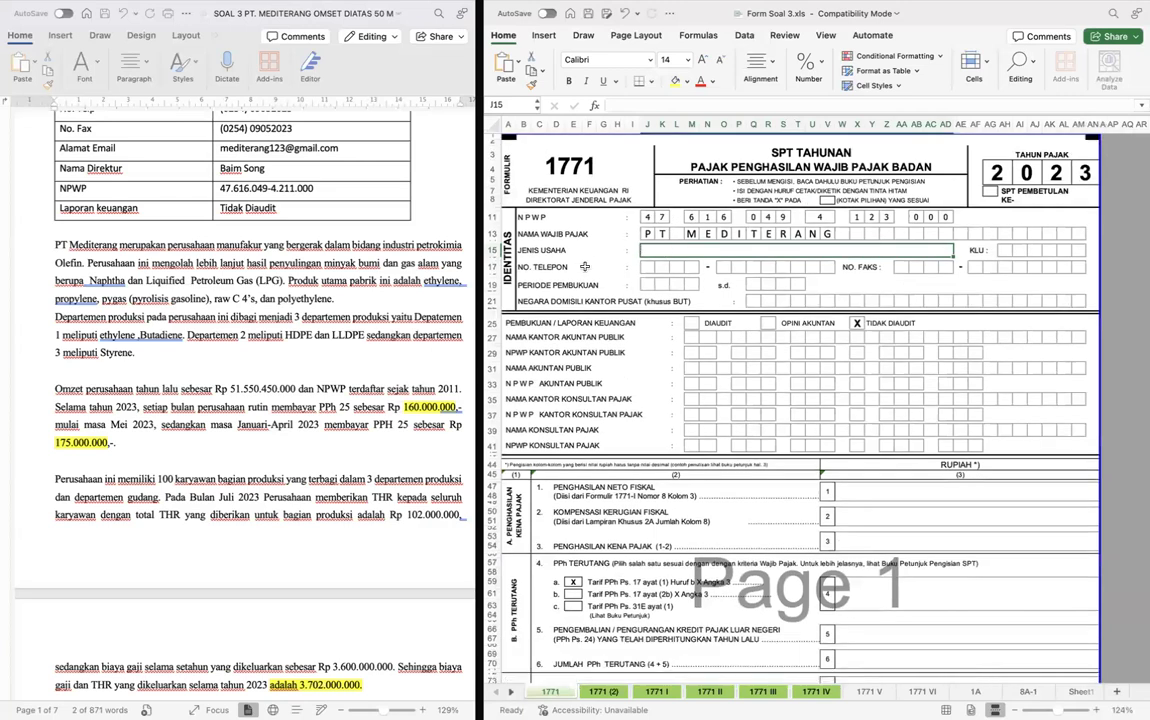
pyautogui.click(655, 266)
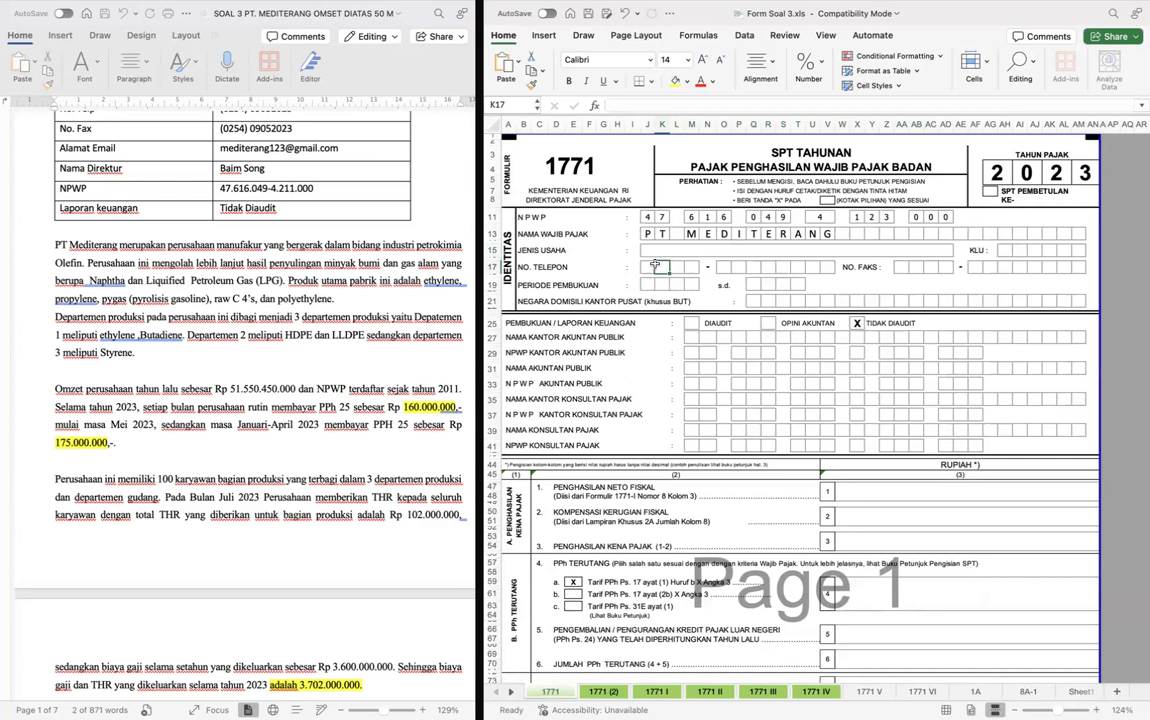
pyautogui.click(660, 251)
pyautogui.write('PER')
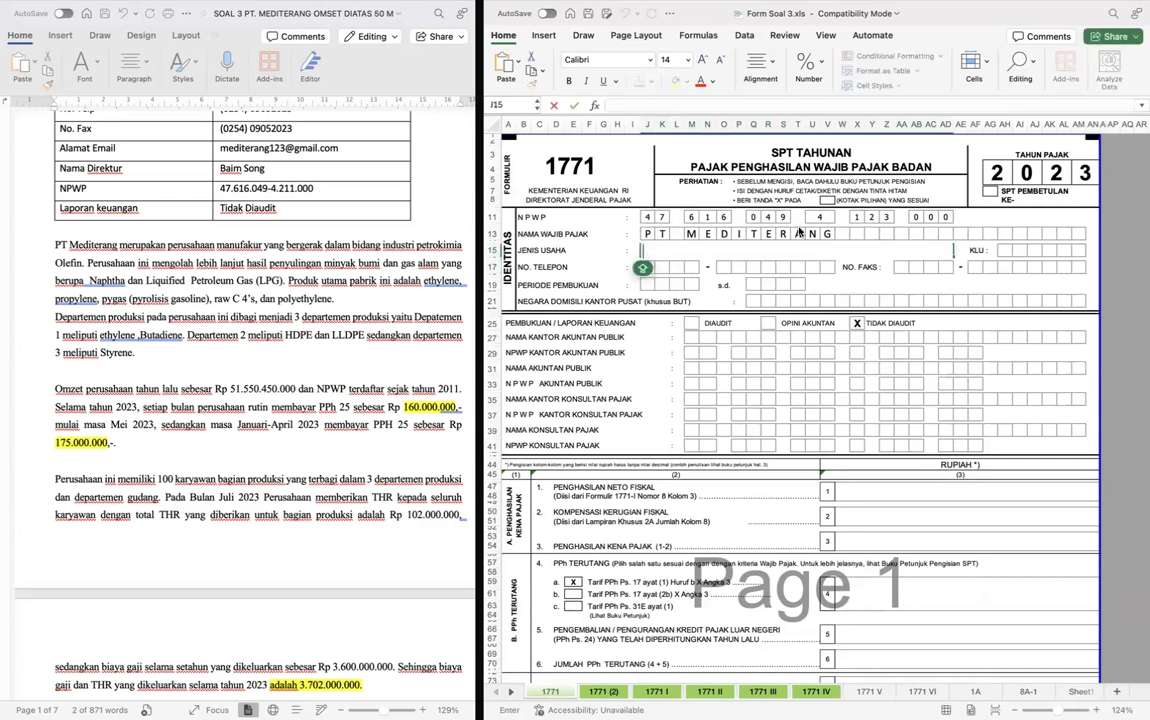
pyautogui.write('USAHAAN MANUD')
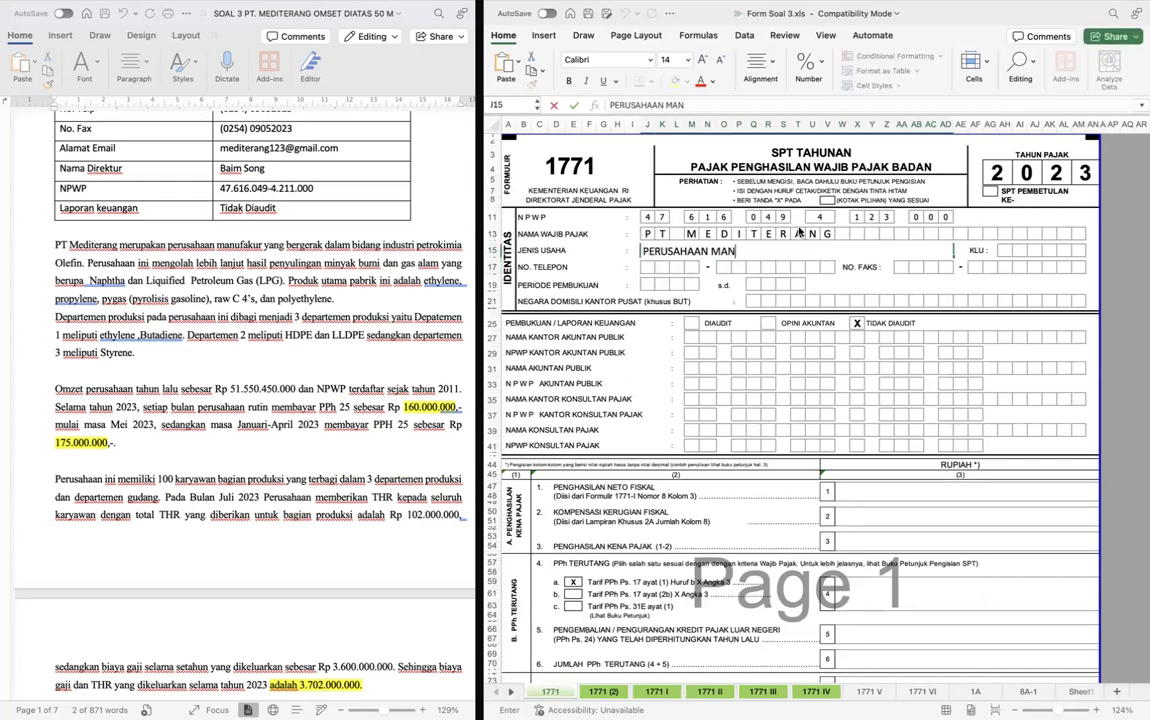
pyautogui.press('BackSpace')
pyautogui.write('FAKY')
pyautogui.press('BackSpace')
pyautogui.write('TUR')
pyautogui.press('Return')
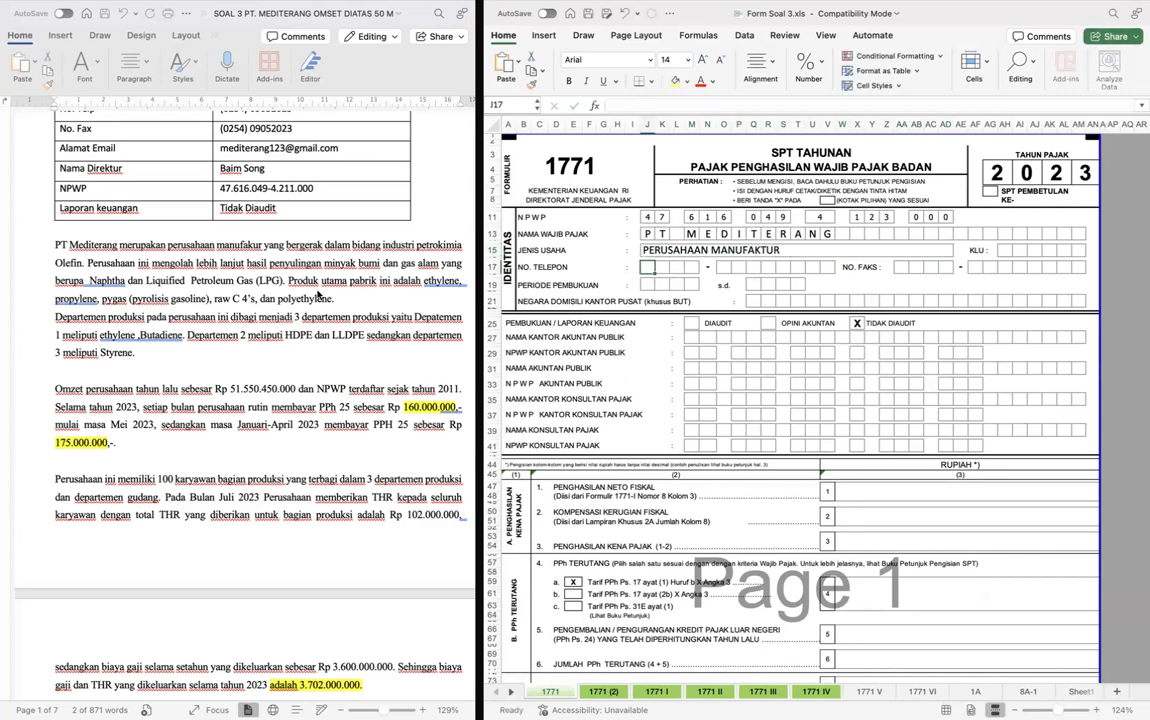
# - Fill in the company's telephone number in the No. Telepon boxes, one digit per box, from the case document
pyautogui.scroll(4, 321, 291)
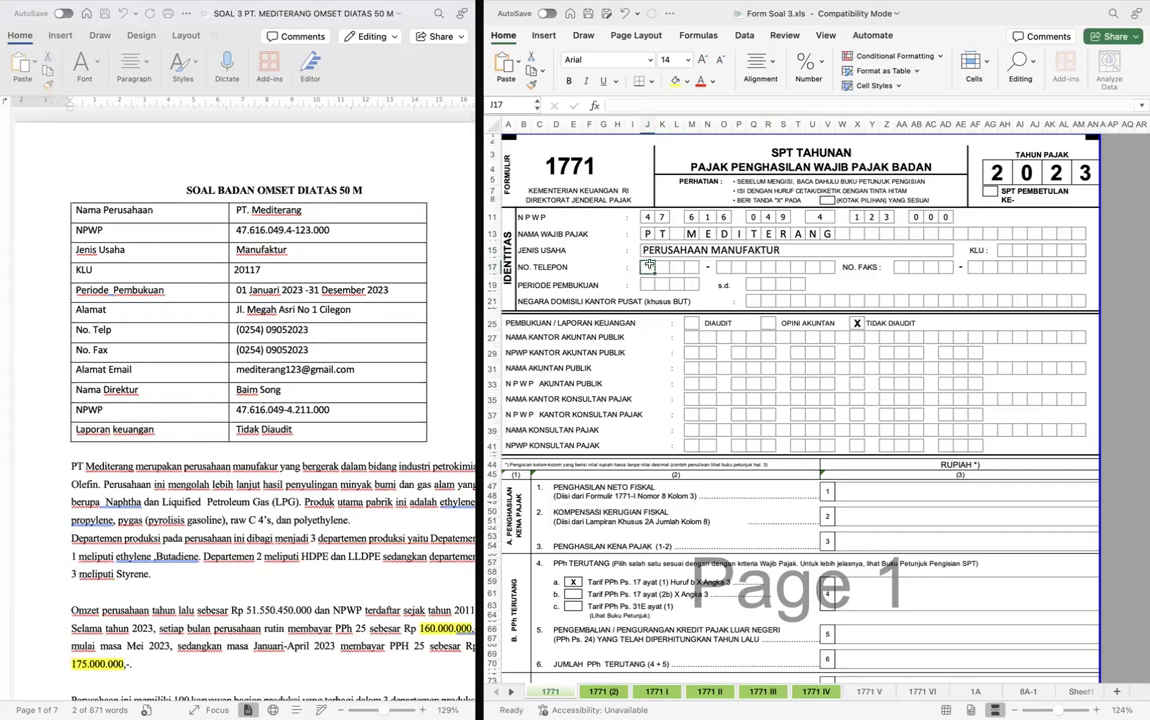
pyautogui.press('Tab')
pyautogui.press('Tab')
pyautogui.press('Tab')
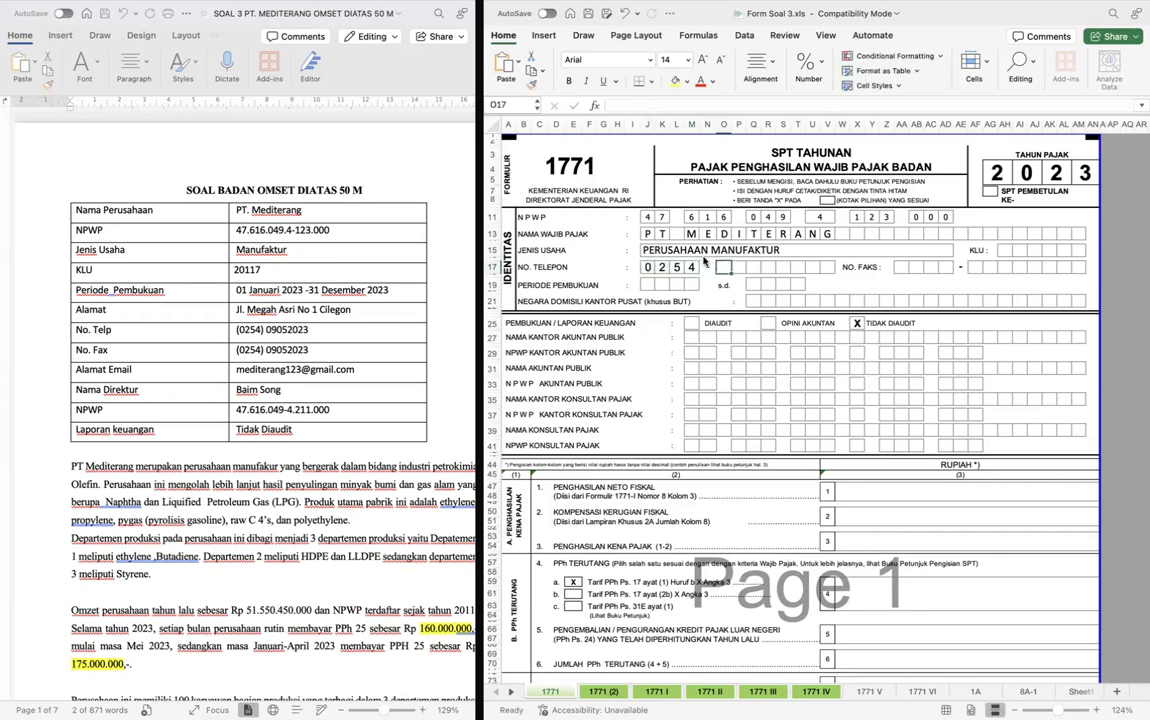
pyautogui.press('Tab')
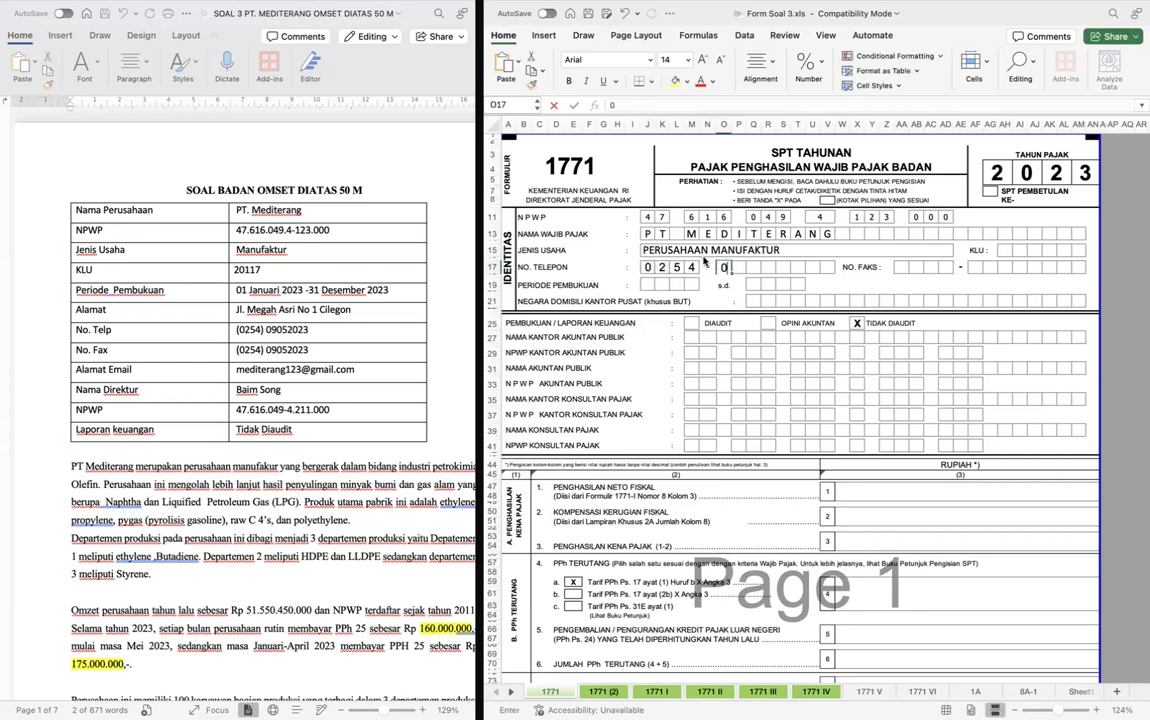
pyautogui.press('Tab')
pyautogui.press('Tab')
pyautogui.press('Tab')
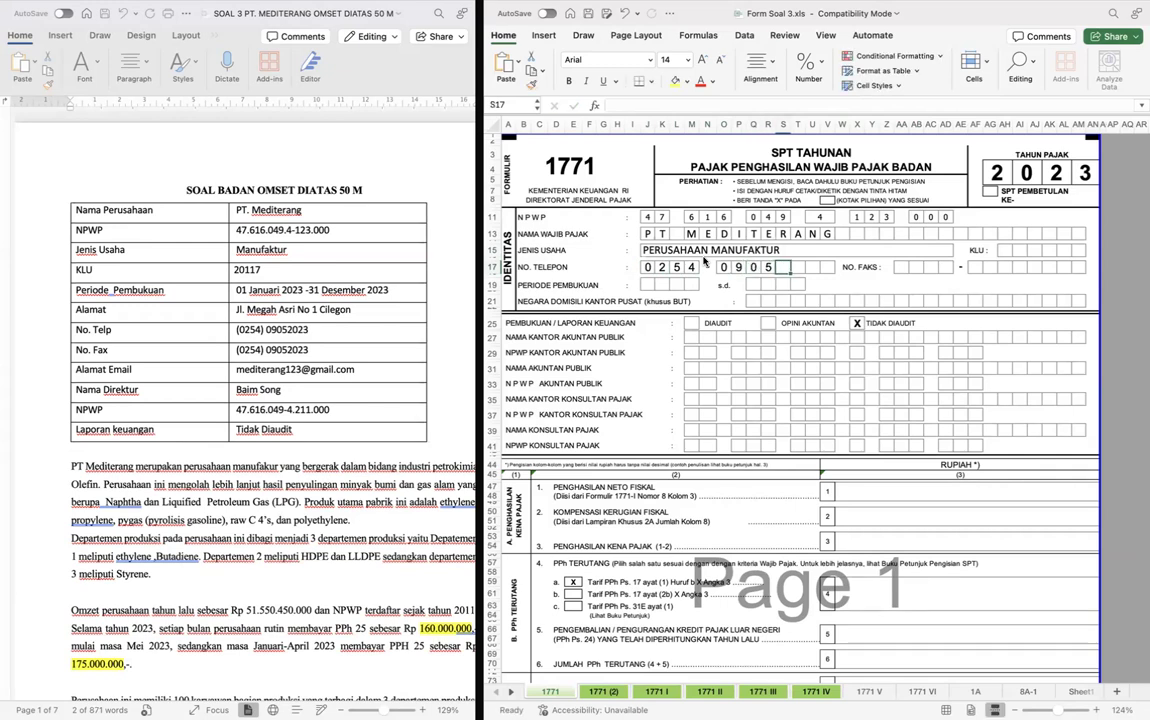
pyautogui.press('Tab')
pyautogui.press('Tab')
# - Fill in the Periode Pembukuan as 0123 s.d. 1223, one digit per box
pyautogui.press('Tab')
pyautogui.write('3')
pyautogui.press('Return')
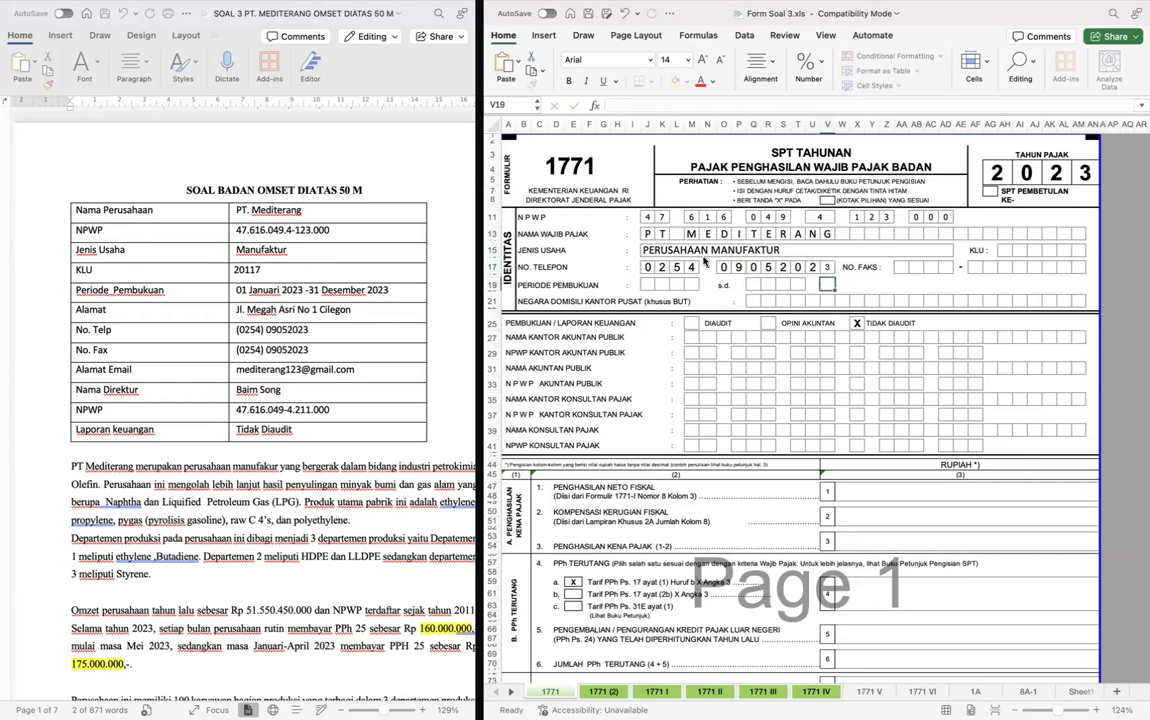
pyautogui.click(646, 284)
pyautogui.write('0')
pyautogui.press('Tab')
pyautogui.write('1')
pyautogui.press('Tab')
pyautogui.write('2')
pyautogui.press('Tab')
pyautogui.write('3')
pyautogui.press('Tab')
pyautogui.press('Tab')
pyautogui.write('1')
pyautogui.press('Tab')
pyautogui.write('2')
pyautogui.press('Tab')
pyautogui.write('2')
pyautogui.press('Tab')
pyautogui.write('3')
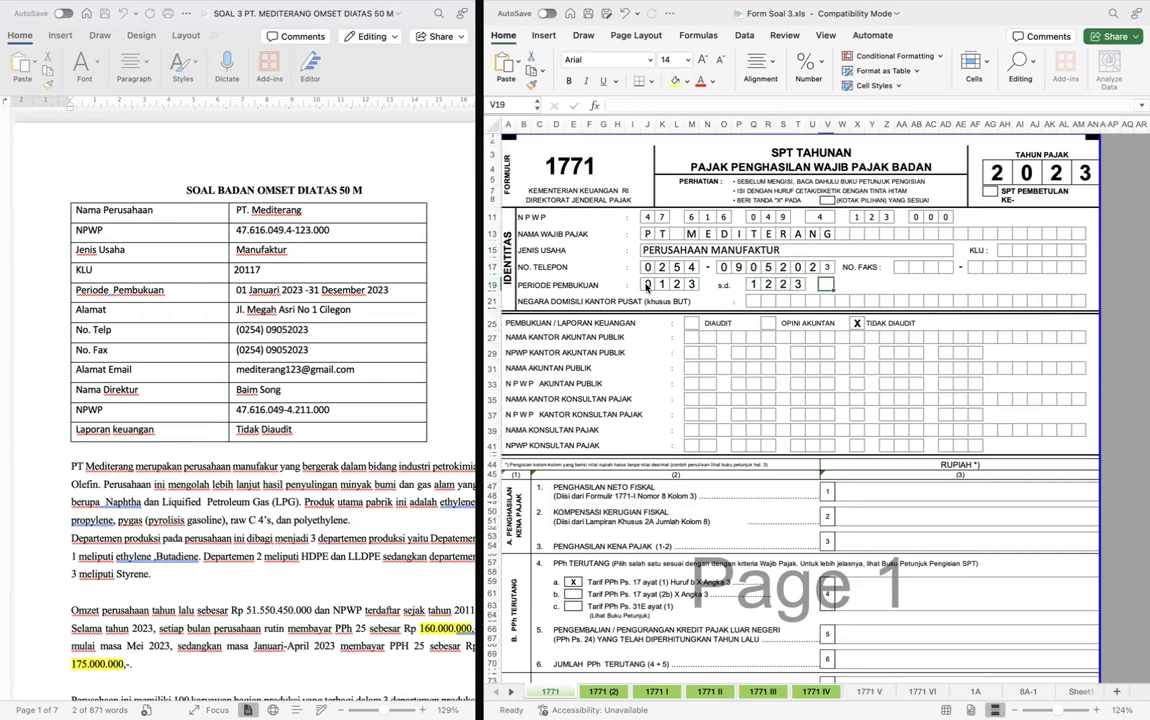
pyautogui.press('Tab')
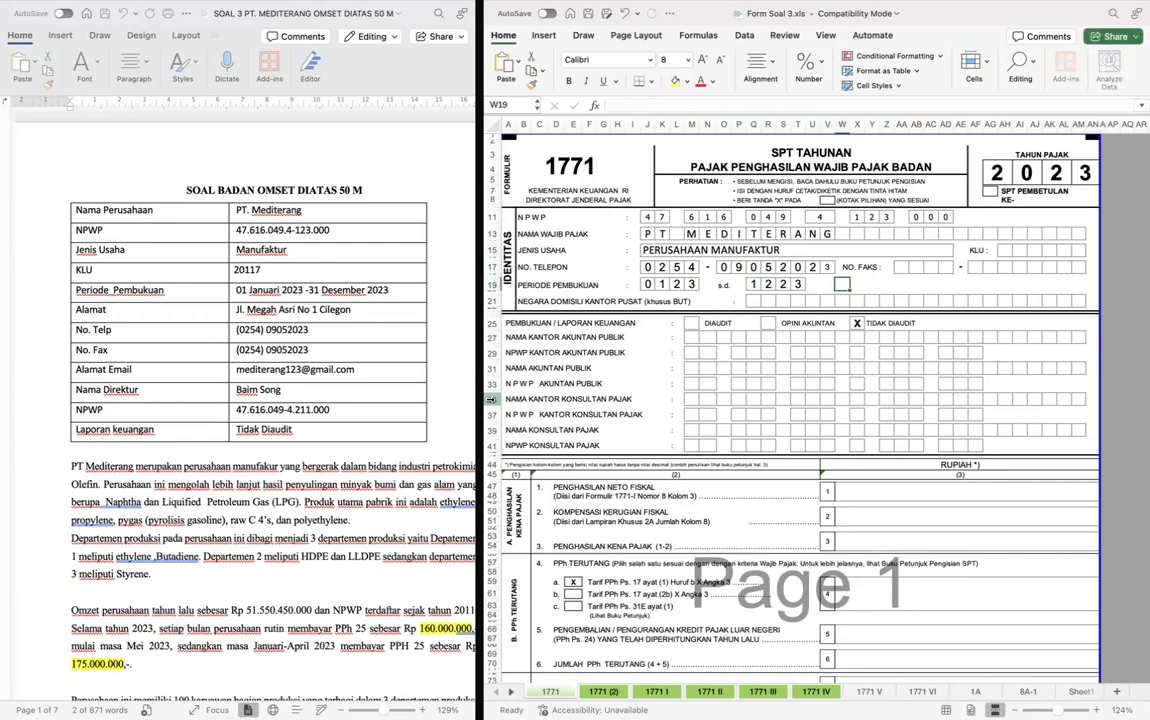
# - Fill in the KLU code 20117 beside Jenis Usaha, one digit per box
pyautogui.click(1005, 252)
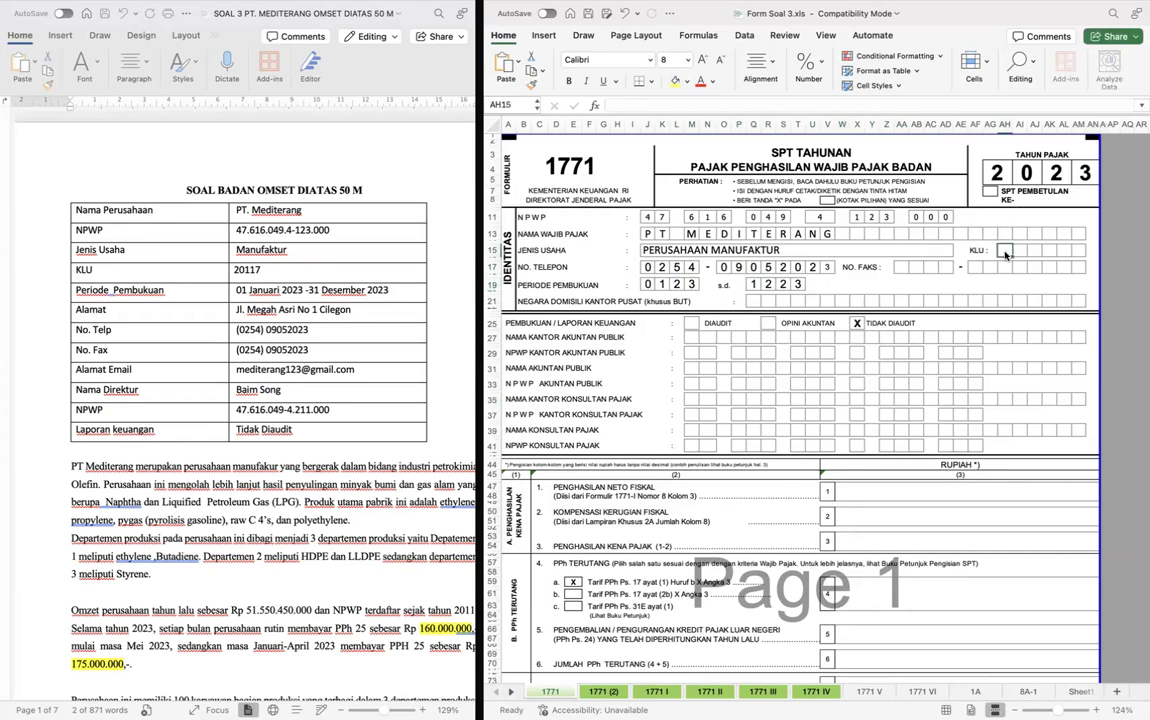
pyautogui.write('2')
pyautogui.press('Tab')
pyautogui.write('0')
pyautogui.press('Tab')
pyautogui.write('1')
pyautogui.press('Tab')
pyautogui.write('1')
pyautogui.press('Tab')
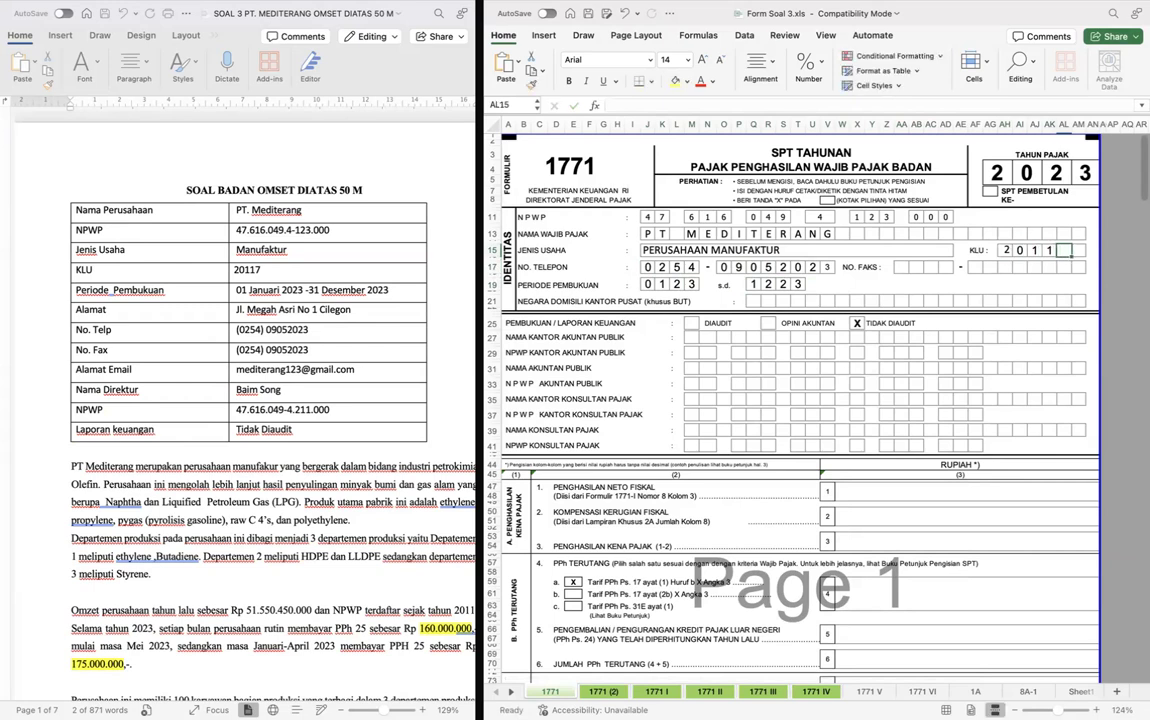
pyautogui.write('7')
pyautogui.press('Return')
# - Copy all of the No. Telepon digit boxes into the No. Faks boxes in the same row
pyautogui.press('Left')
pyautogui.press('Left')
pyautogui.press('Left')
pyautogui.press('Left')
pyautogui.press('Left')
pyautogui.press('Left')
pyautogui.press('Left')
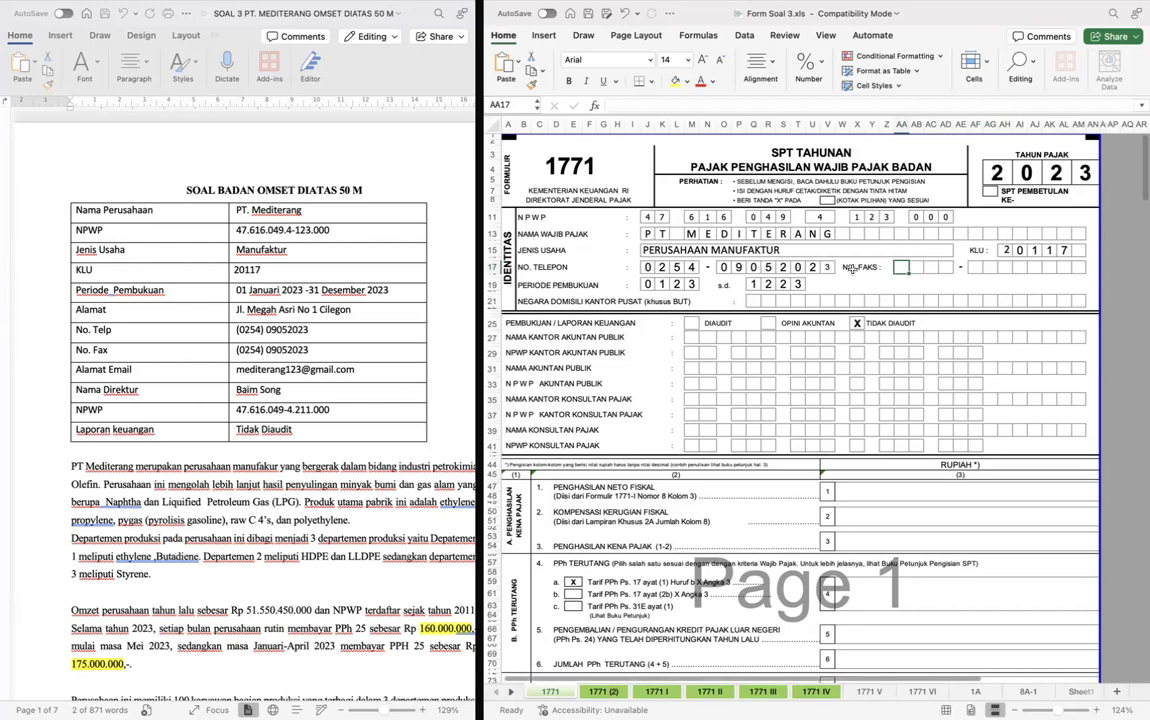
pyautogui.click(648, 267)
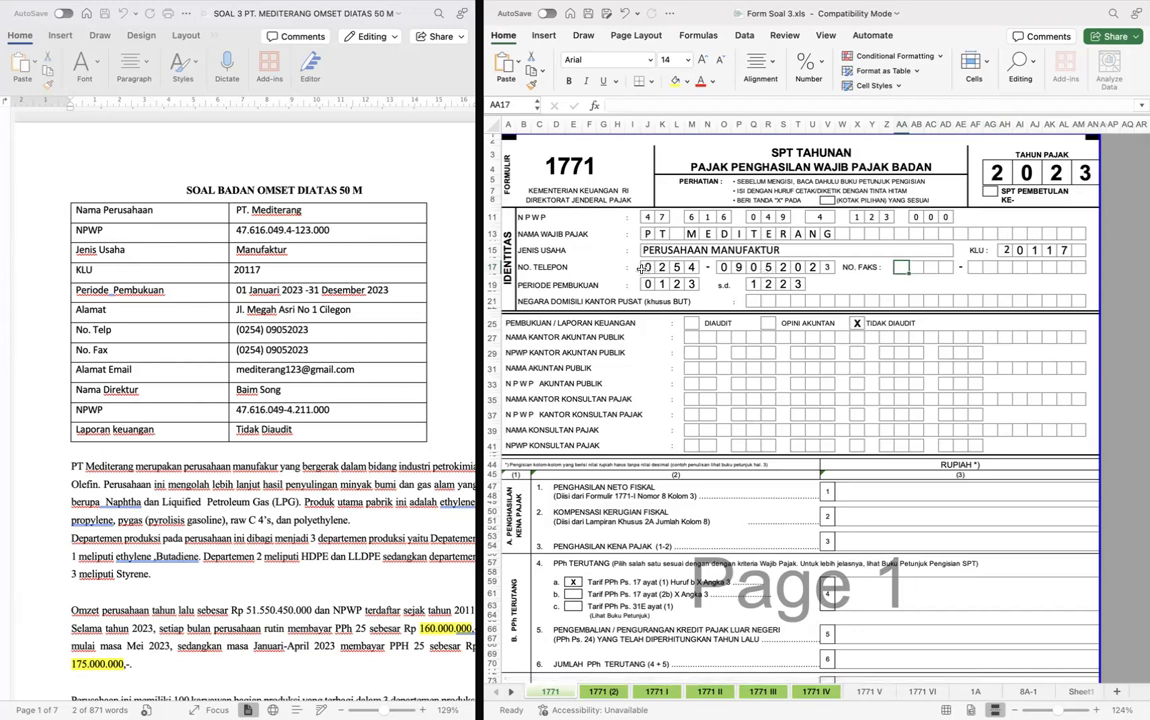
pyautogui.keyDown('shift'); pyautogui.click(828, 267); pyautogui.keyUp('shift')
pyautogui.press('super+c')
pyautogui.click(901, 267)
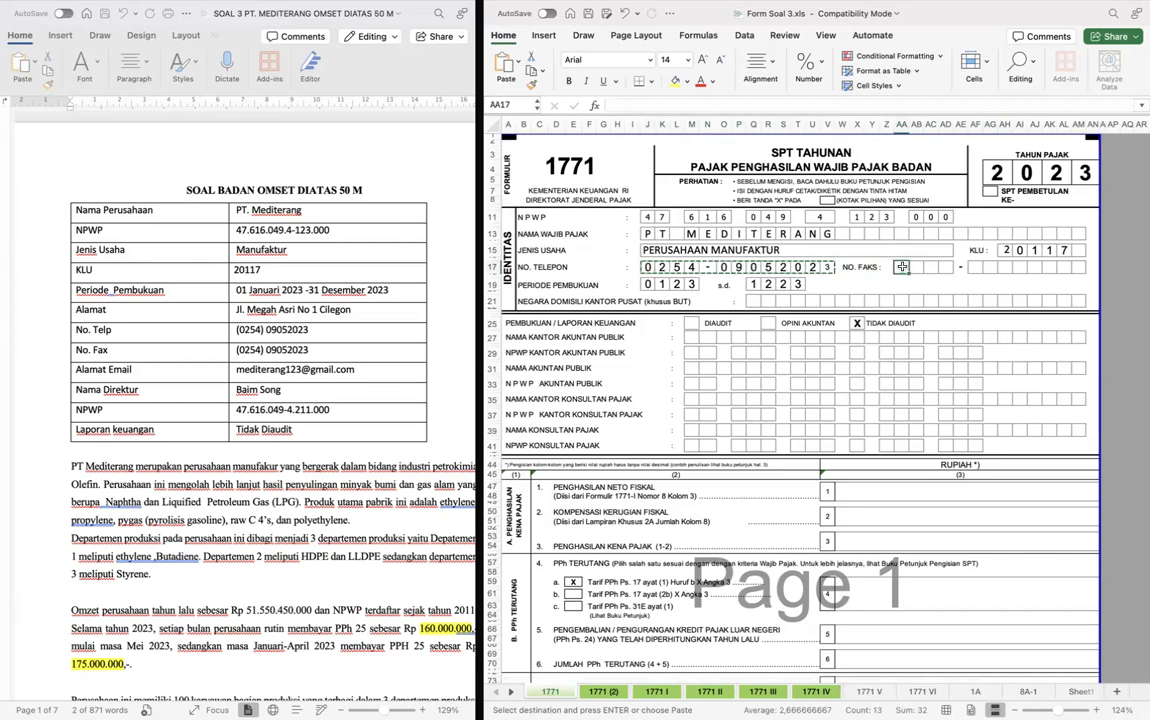
pyautogui.press('super+v')
pyautogui.click(682, 340)
# - Link row 1, Penghasilan Neto Fiskal, to the row 8 amount on sheet 1771 I, using a single-cell reference
pyautogui.scroll(-4, 683, 342)
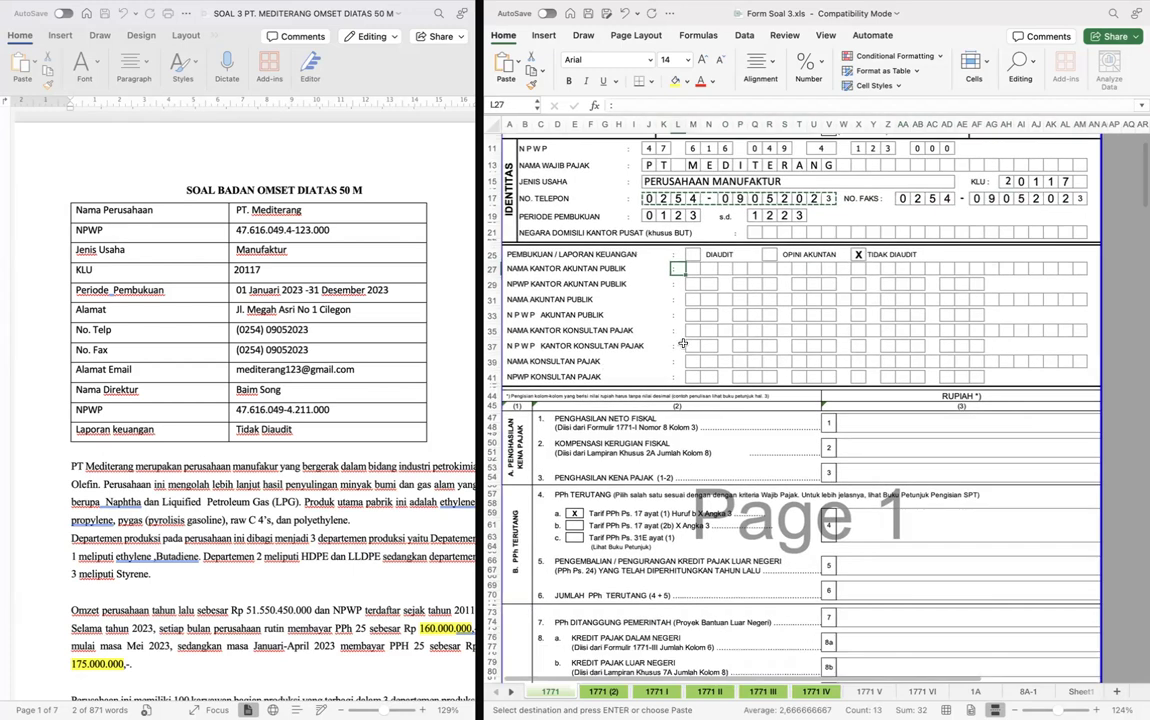
pyautogui.click(868, 351)
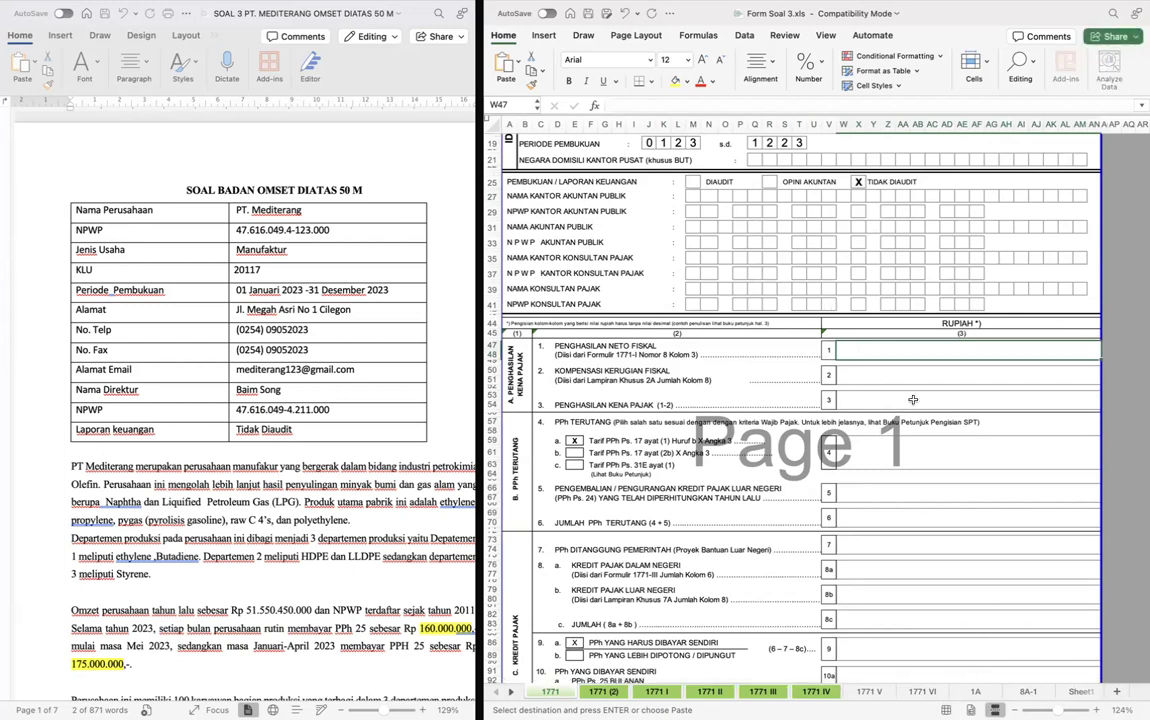
pyautogui.doubleClick(882, 347)
pyautogui.write('=')
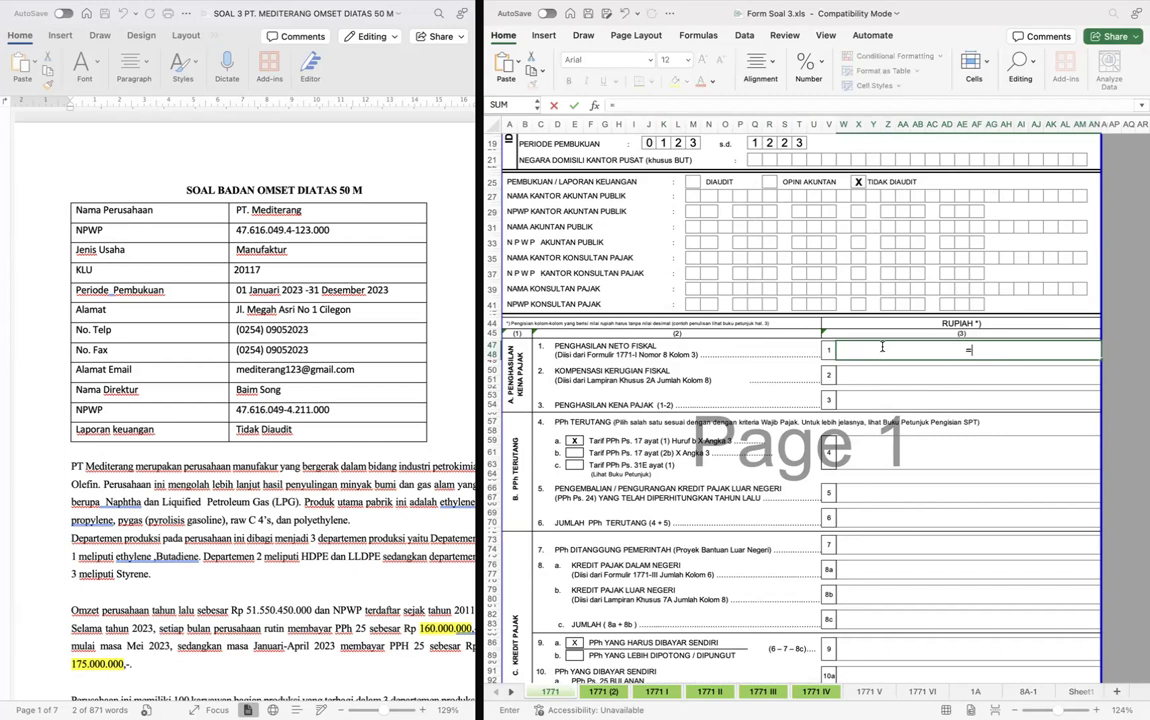
pyautogui.hotkey('ctrl', 'pagedown')
pyautogui.hotkey('ctrl', 'pagedown')
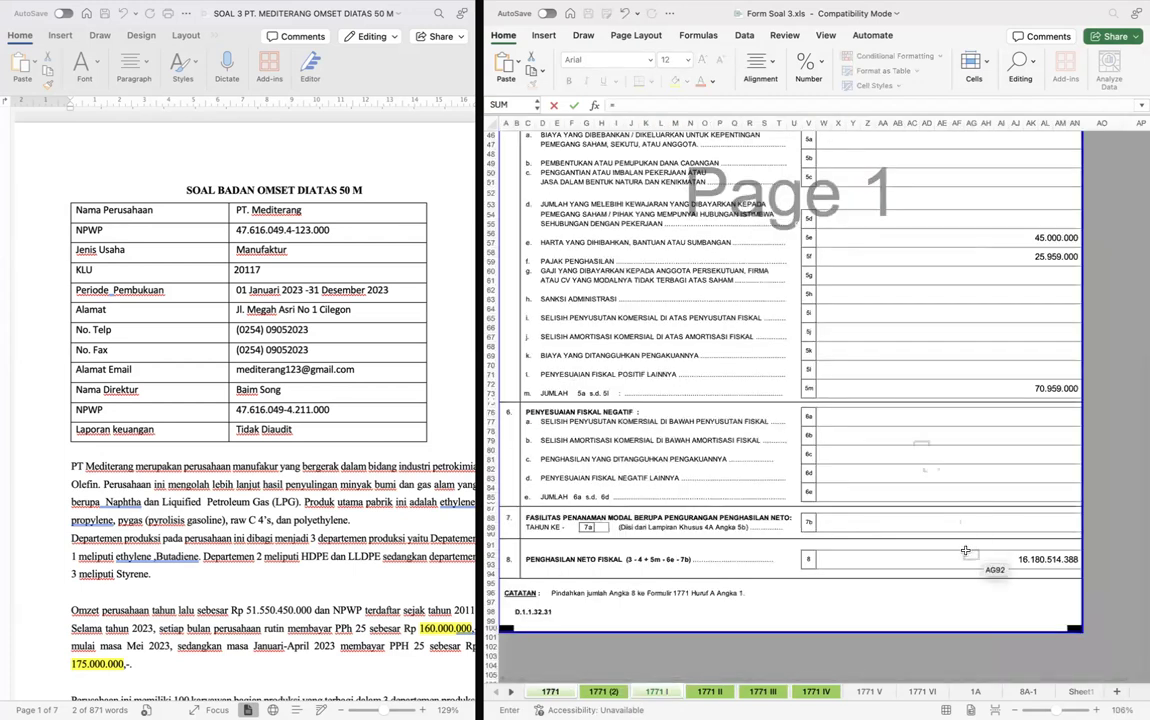
pyautogui.click(970, 558)
pyautogui.press('Return')
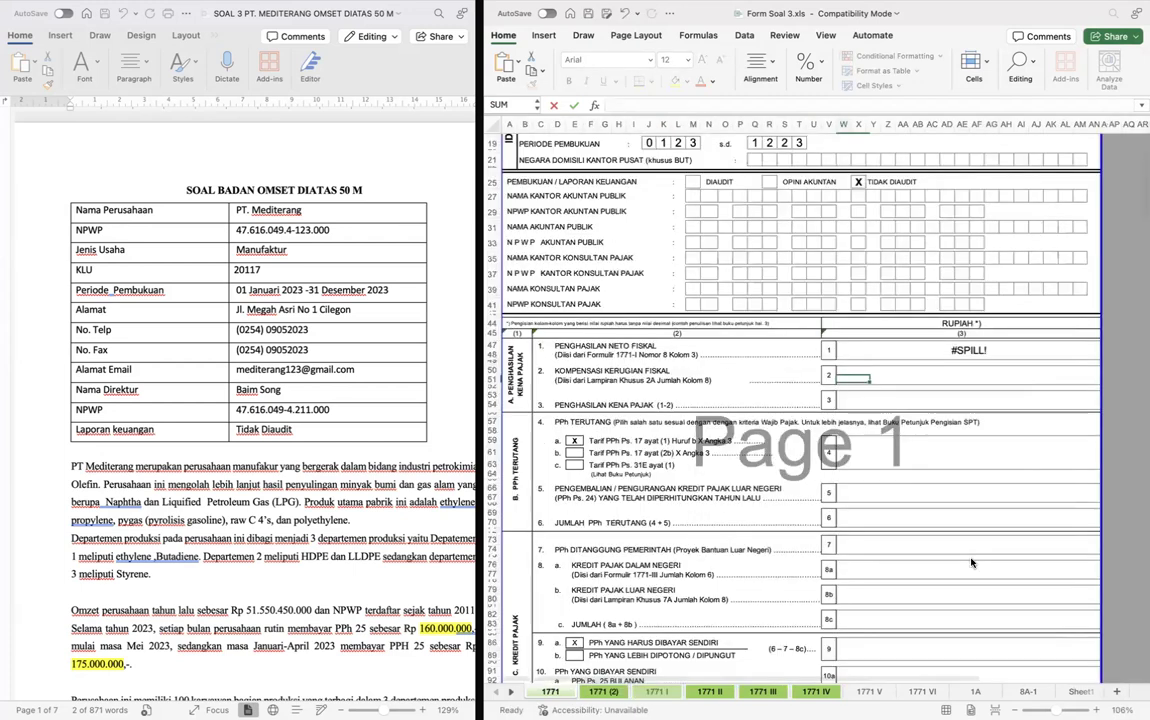
pyautogui.press('F2')
pyautogui.press('BackSpace')
pyautogui.press('Return')
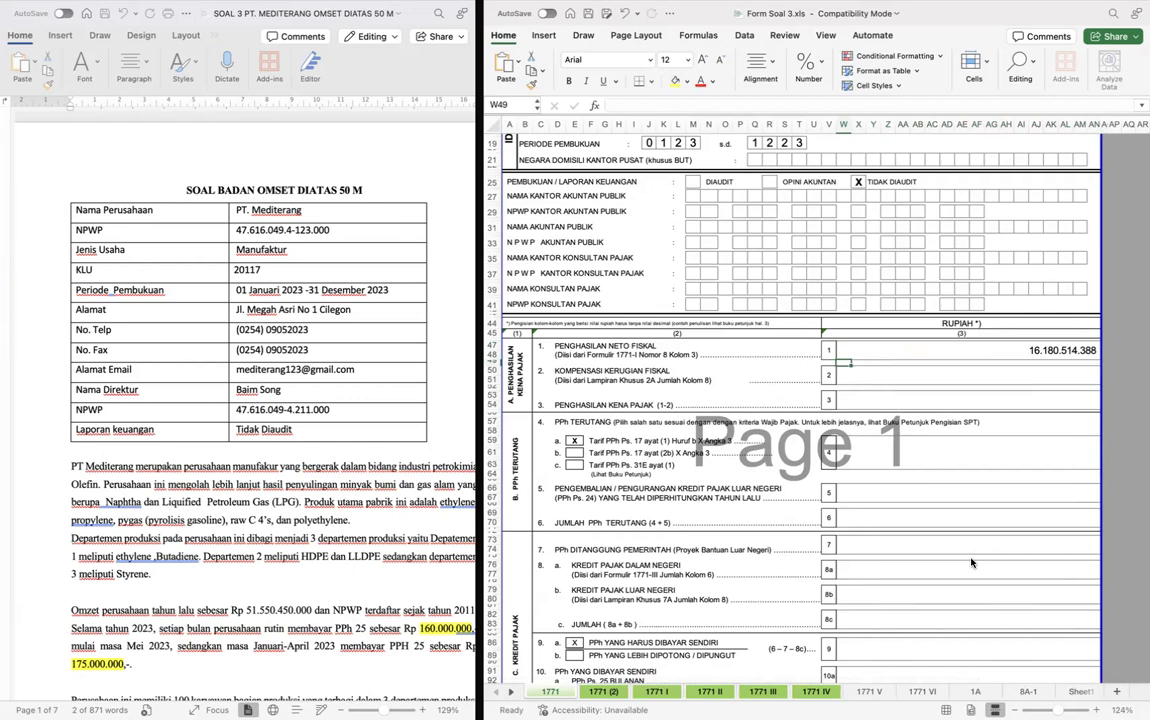
# - Enter 0 in row 2, Kompensasi Kerugian Fiskal
pyautogui.click(949, 378)
pyautogui.write('0')
pyautogui.press('Return')
# - Calculate row 3, Penghasilan Kena Pajak, as row 1 minus row 2
pyautogui.write('=')
pyautogui.press('Up')
pyautogui.press('Up')
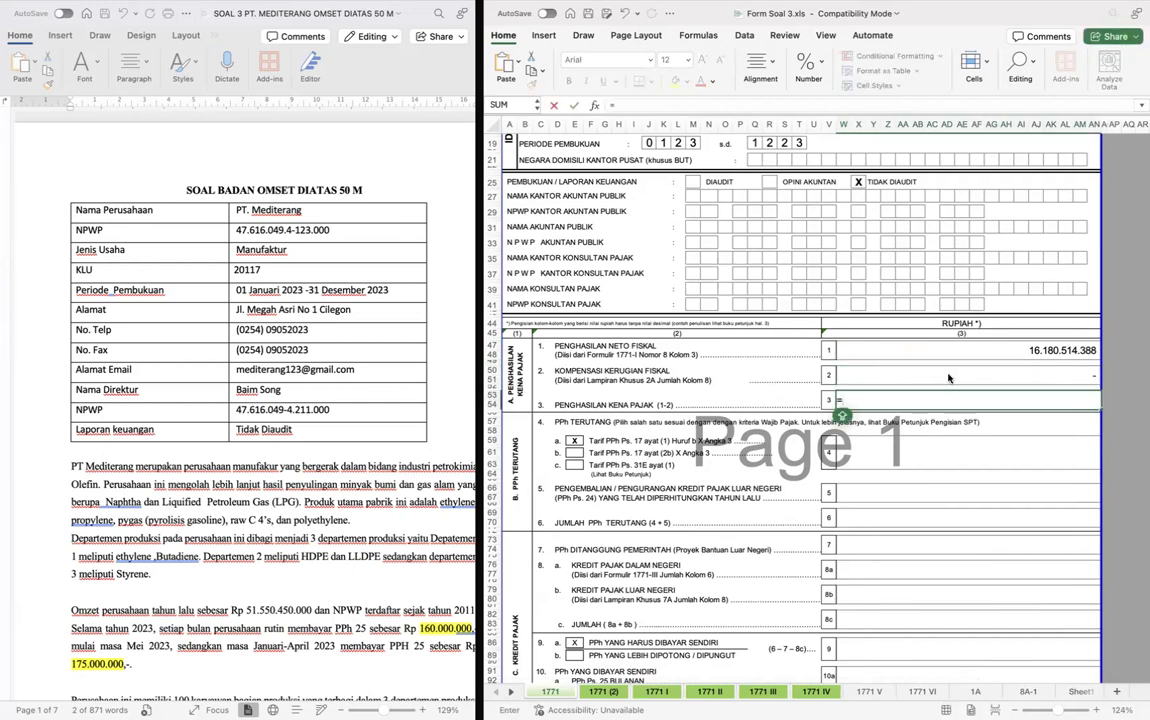
pyautogui.press('Up')
pyautogui.press('Up')
pyautogui.write('-')
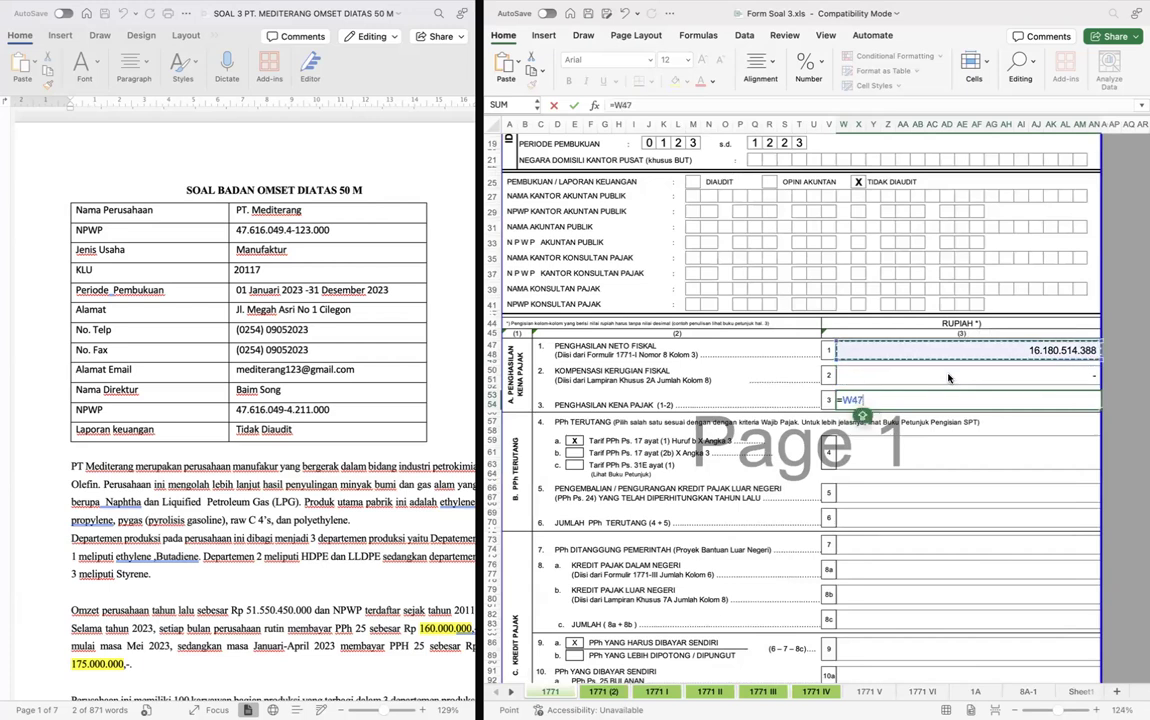
pyautogui.press('Up')
pyautogui.press('Return')
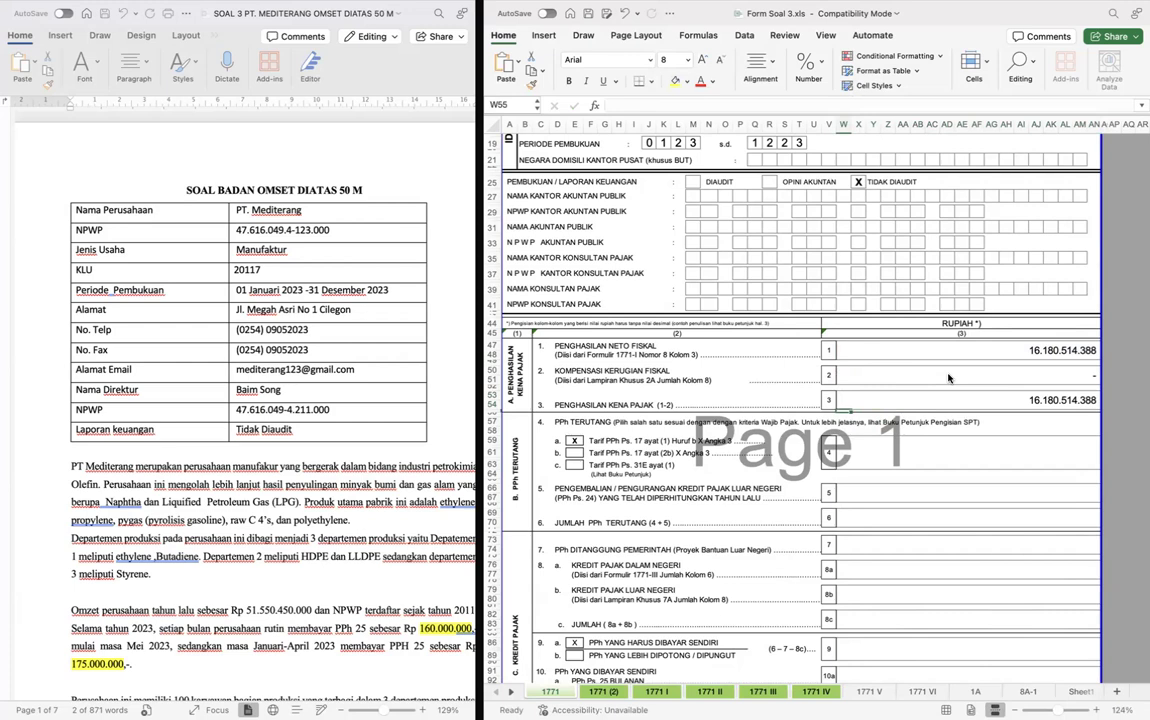
# - Calculate row 4, PPh Terutang, as the row 3 Penghasilan Kena Pajak (W53) times 22%
pyautogui.click(947, 445)
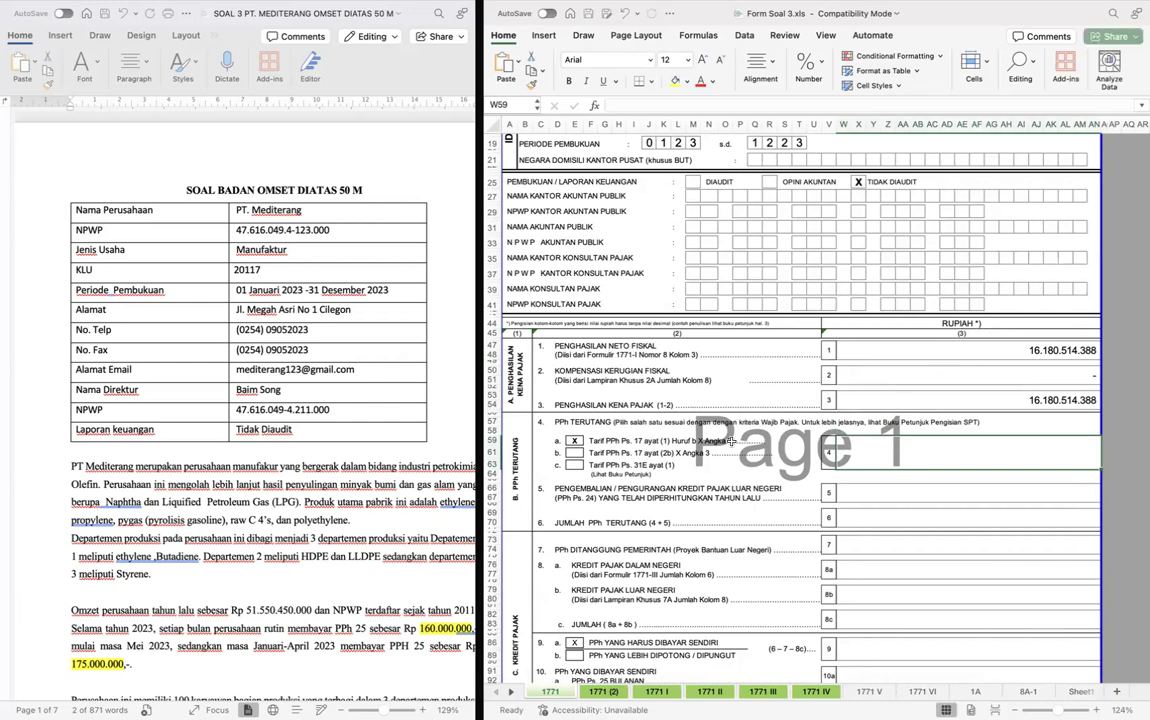
pyautogui.scroll(-3, 947, 445)
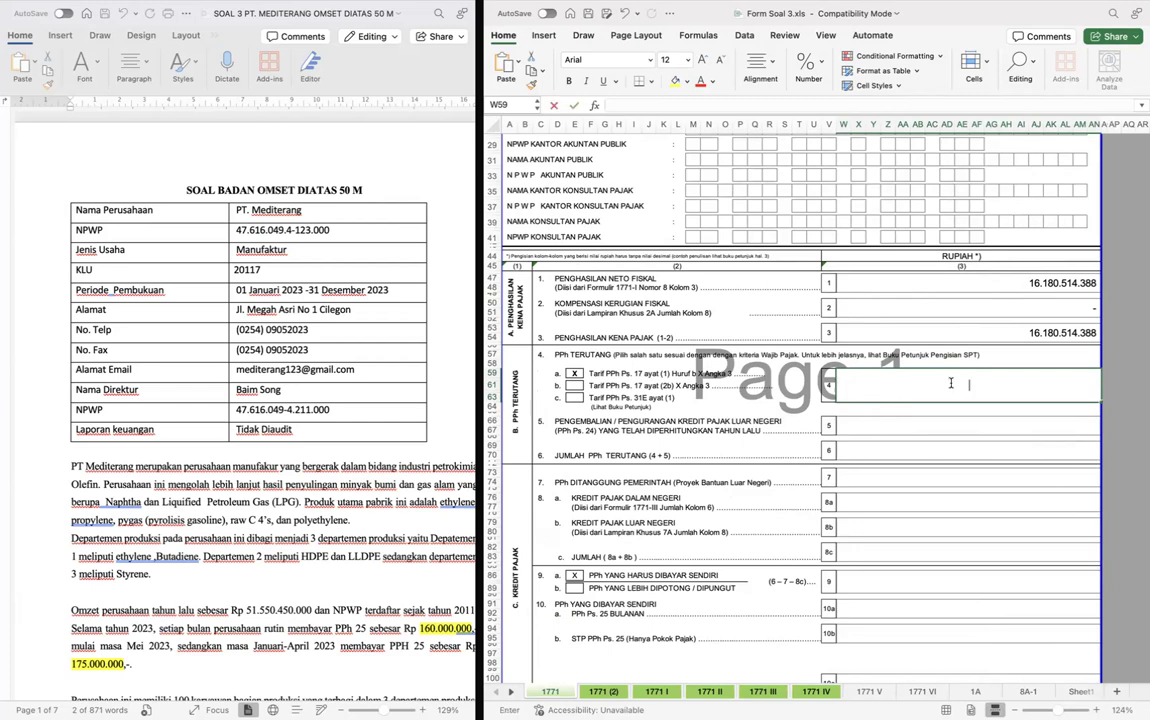
pyautogui.write('=')
pyautogui.click(989, 331)
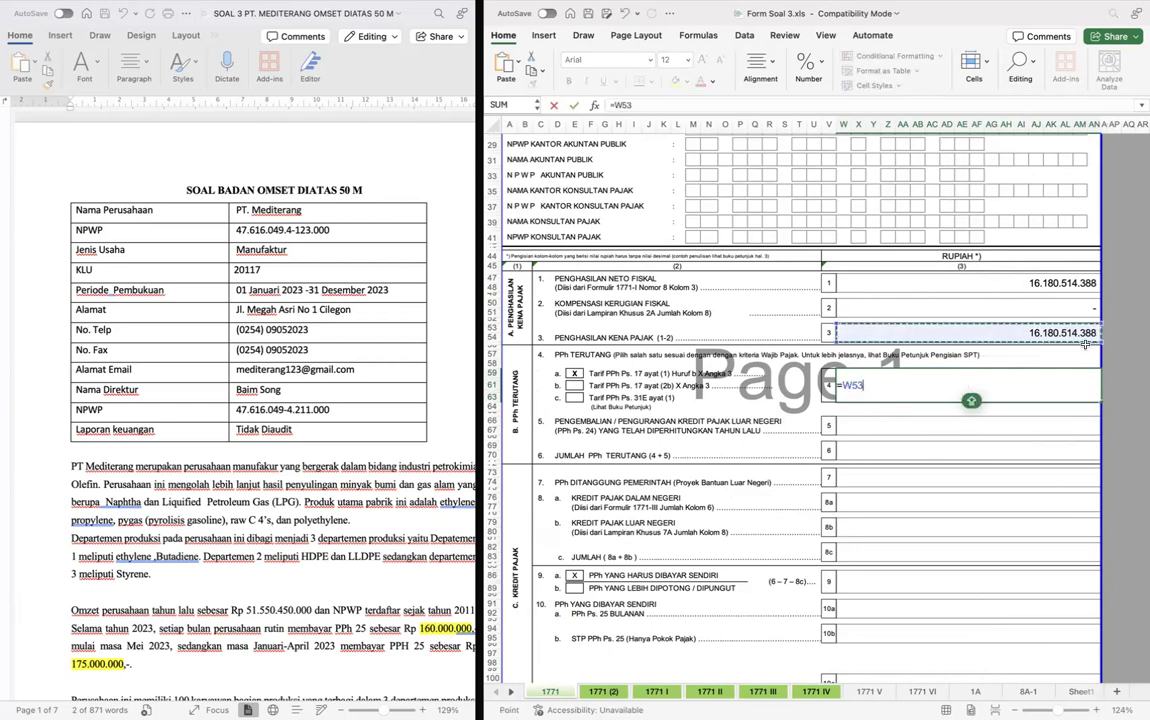
pyautogui.write('*22%')
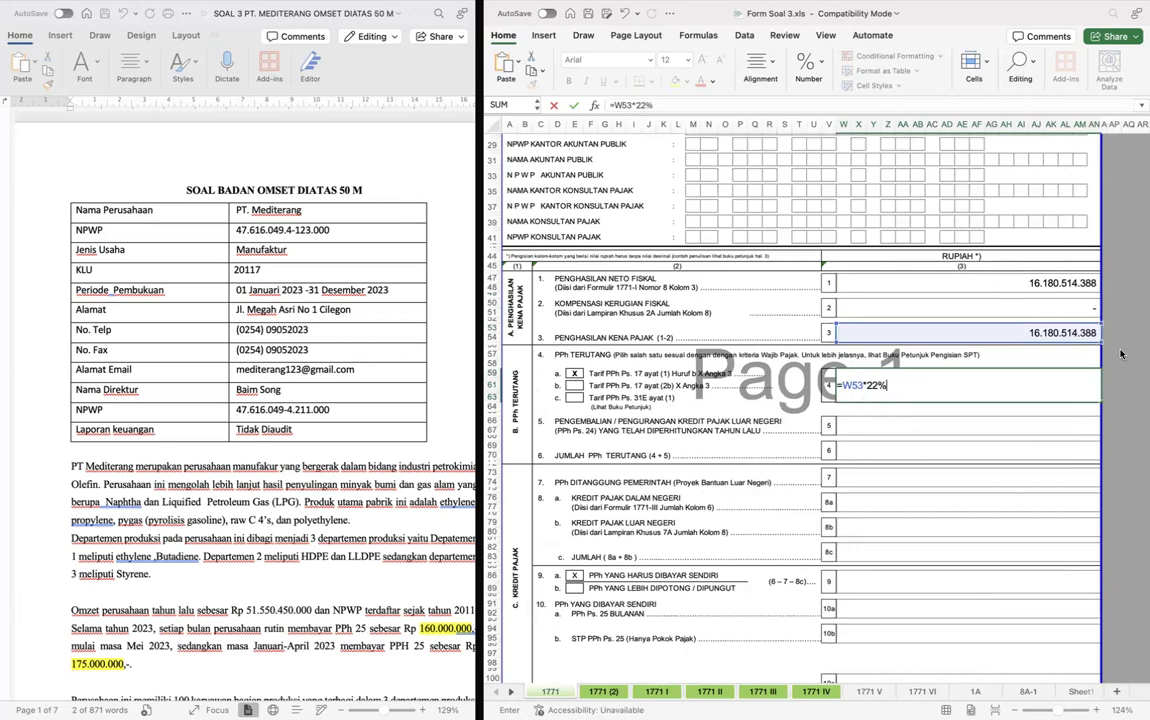
pyautogui.press('Return')
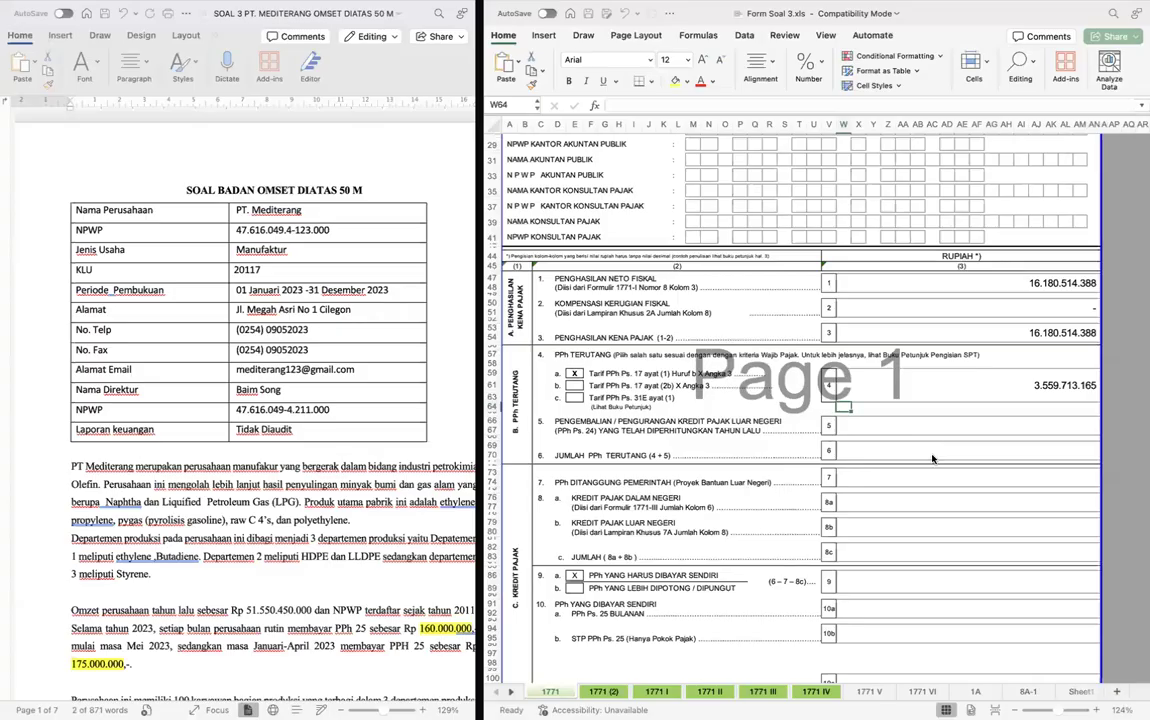
# - Calculate row 6, Jumlah PPh Terutang, as the sum of rows 4 and 5
pyautogui.press('Down')
pyautogui.press('Down')
pyautogui.press('Down')
pyautogui.press('Down')
pyautogui.write('=')
pyautogui.press('Up')
pyautogui.press('Up')
pyautogui.press('Up')
pyautogui.write('+')
pyautogui.press('Up')
pyautogui.press('Up')
pyautogui.press('Return')
# - Enter 0 in row 7, PPh Ditanggung Pemerintah
pyautogui.scroll(-3, 948, 475)
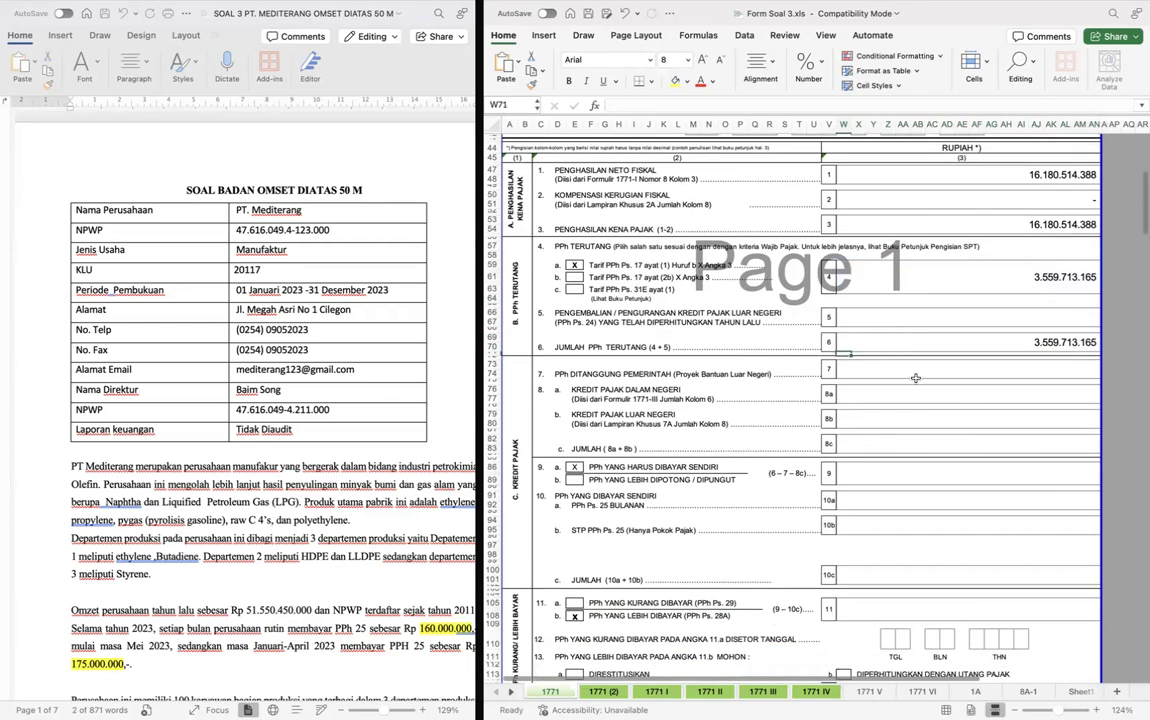
pyautogui.click(917, 373)
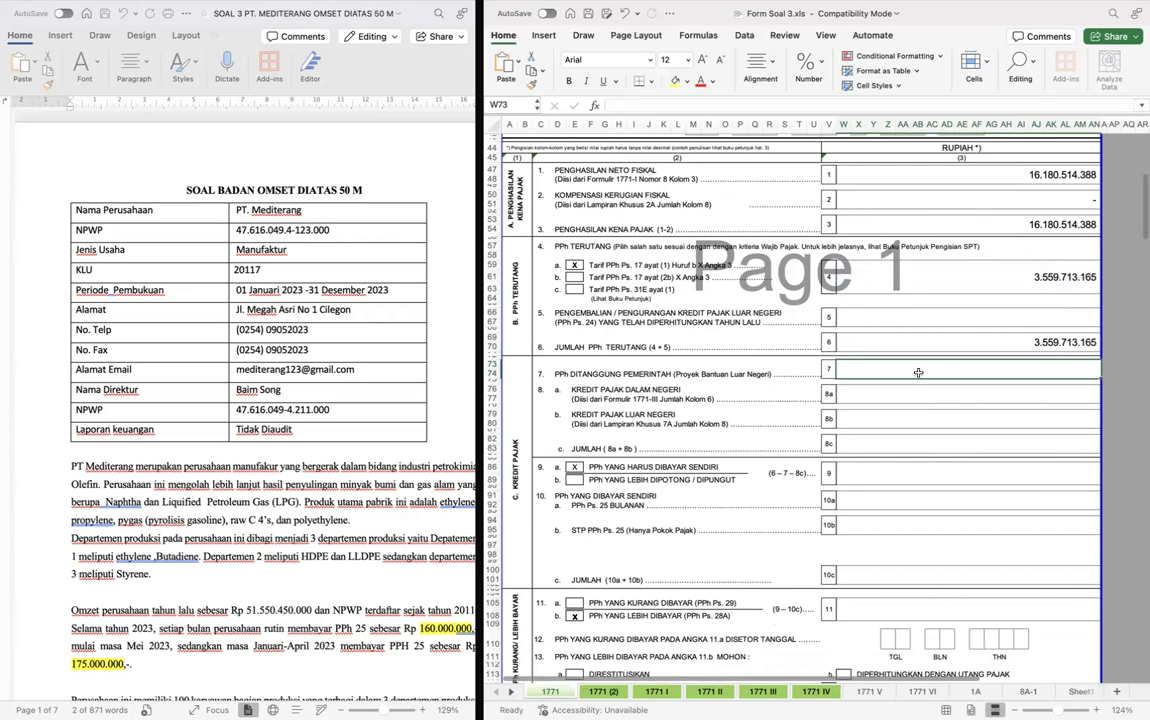
pyautogui.write('0')
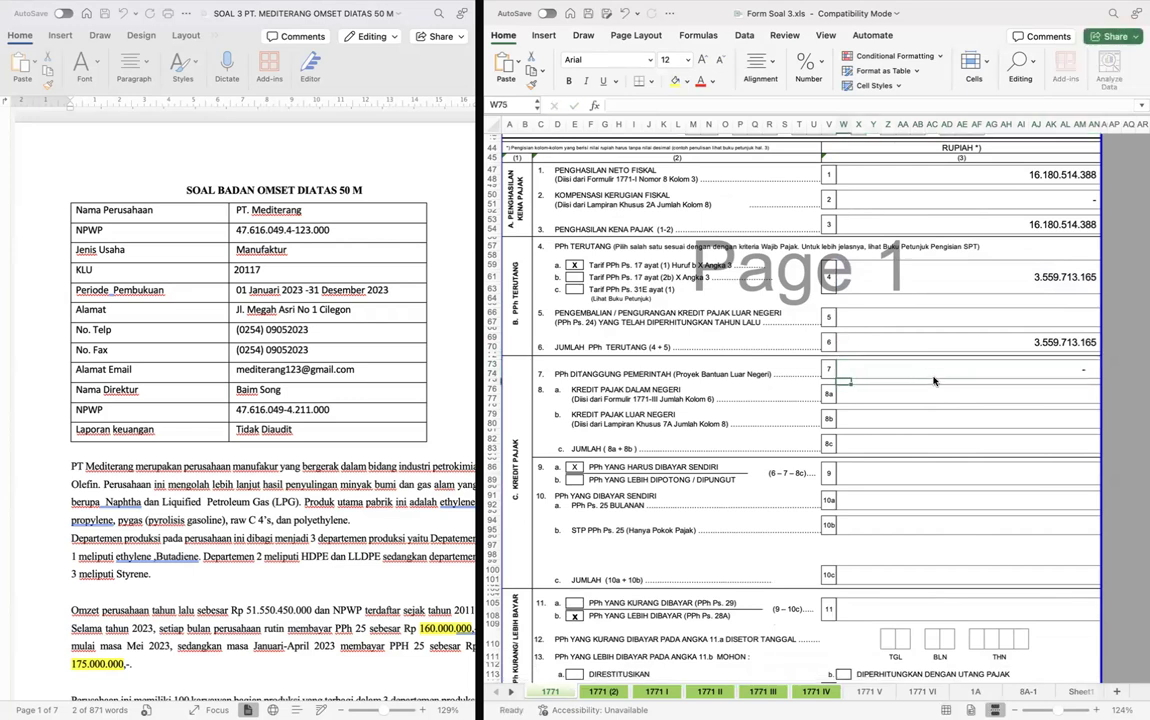
# - Link row 8a, Kredit Pajak Dalam Negeri, to the total tax withheld in column 6 of form 1771-III
pyautogui.click(933, 394)
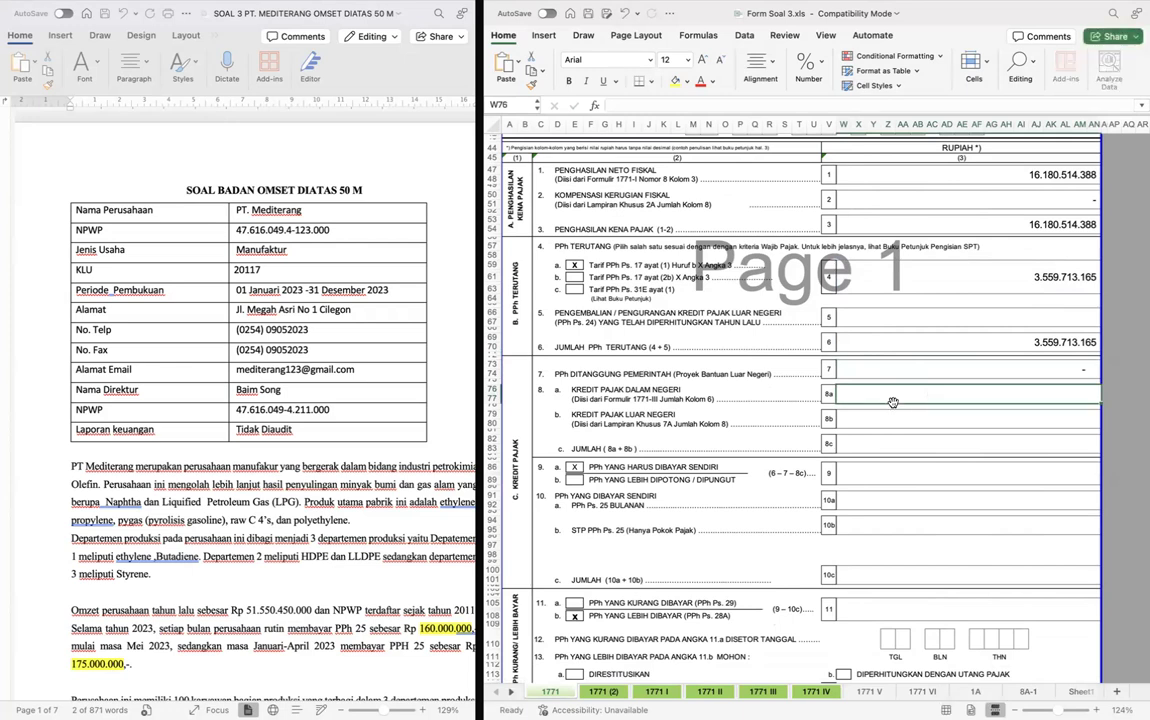
pyautogui.write('=')
pyautogui.hotkey('ctrl', 'pagedown')
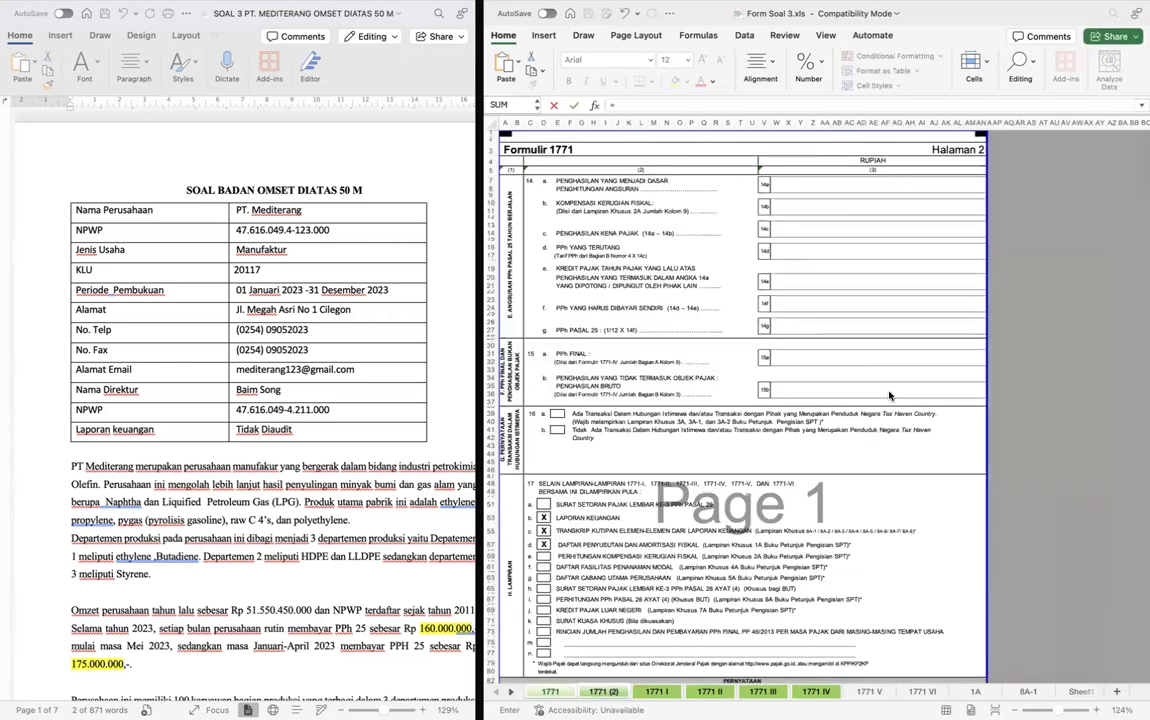
pyautogui.hotkey('ctrl', 'pagedown')
pyautogui.hotkey('ctrl', 'pagedown')
pyautogui.hotkey('ctrl', 'pagedown')
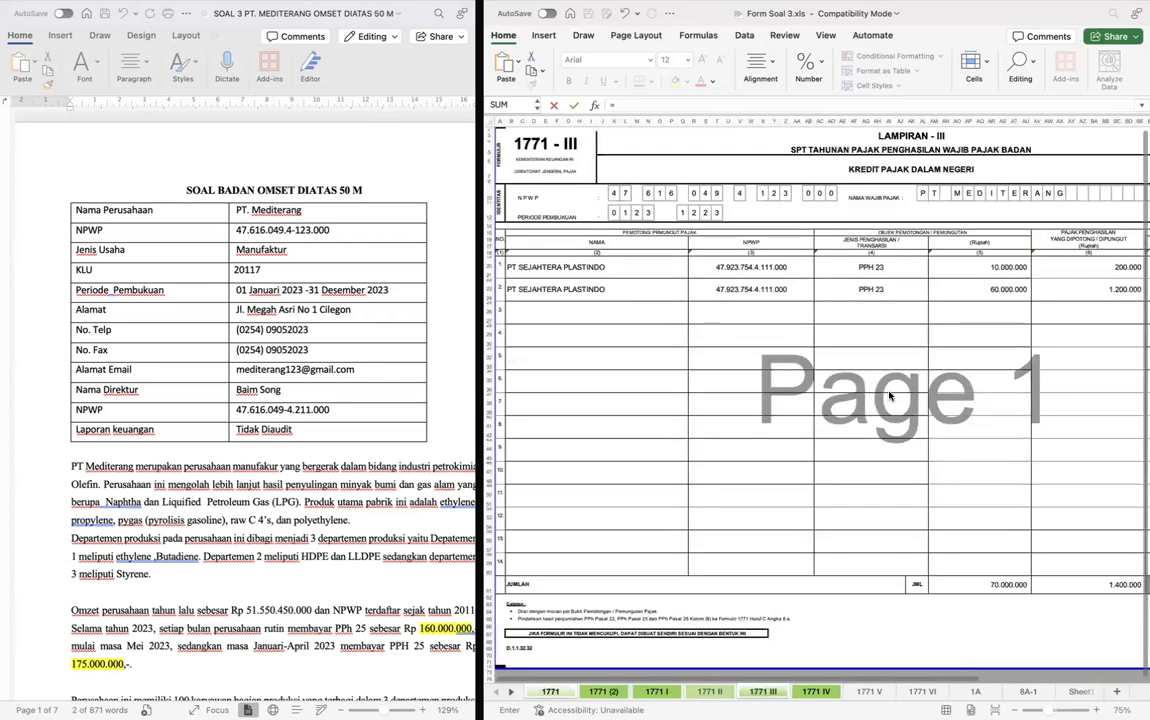
pyautogui.hscroll(1, 889, 395)
pyautogui.click(999, 589)
pyautogui.press('Return')
pyautogui.press('F2')
pyautogui.press('BackSpace')
pyautogui.press('Return')
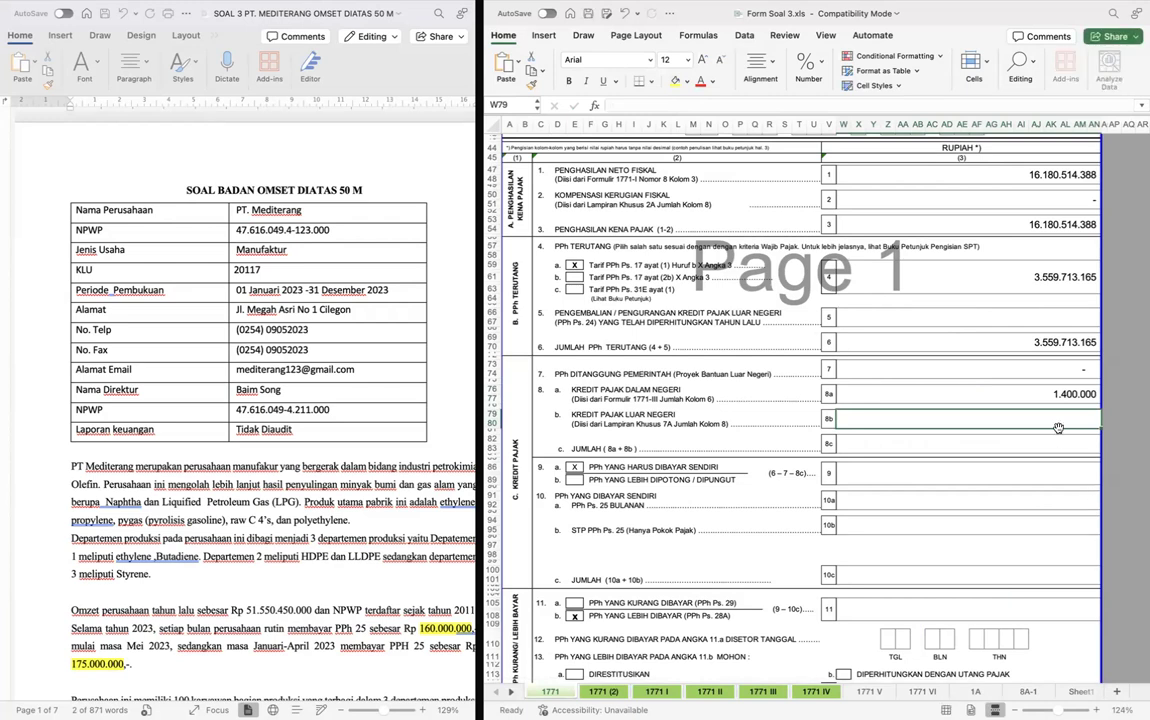
# - Calculate row 8c, Jumlah, as the sum of rows 8a and 8b
pyautogui.click(1026, 440)
pyautogui.write('=')
pyautogui.press('Up')
pyautogui.press('Up')
pyautogui.write('+')
pyautogui.press('Up')
pyautogui.press('Return')
# - Calculate row 9, PPh Yang Harus Dibayar Sendiri, as row 6 minus row 7 minus row 8c (=W69-W73-W82)
pyautogui.scroll(-3, 1026, 444)
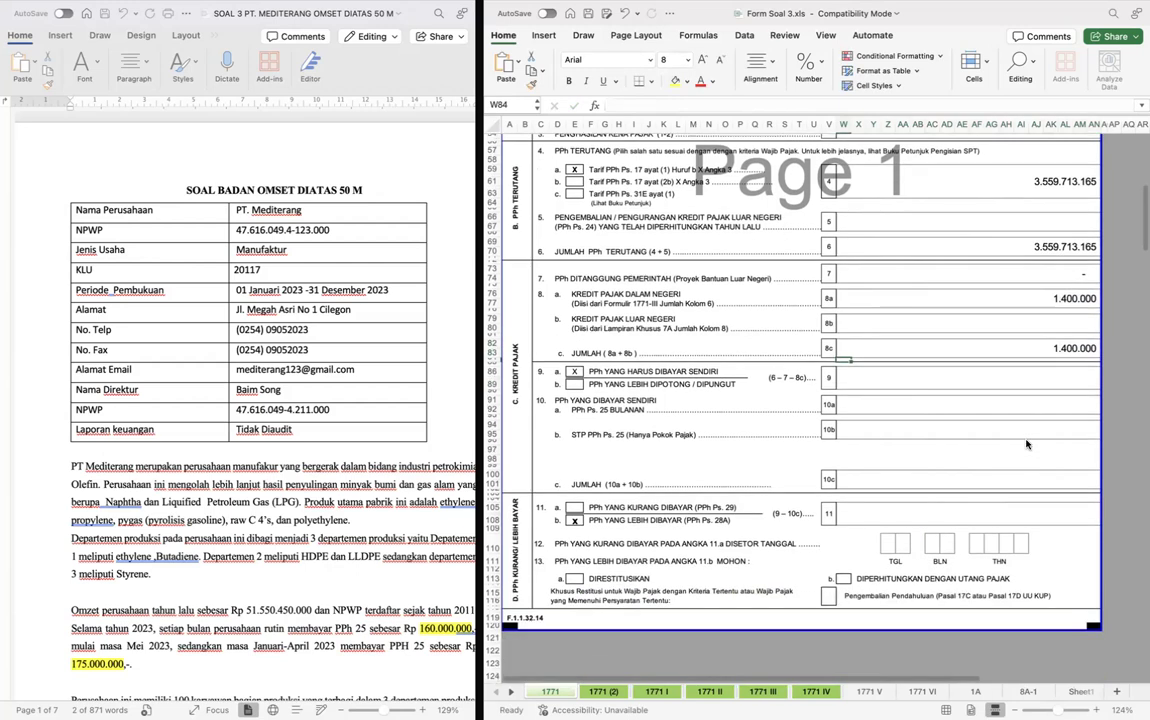
pyautogui.click(930, 380)
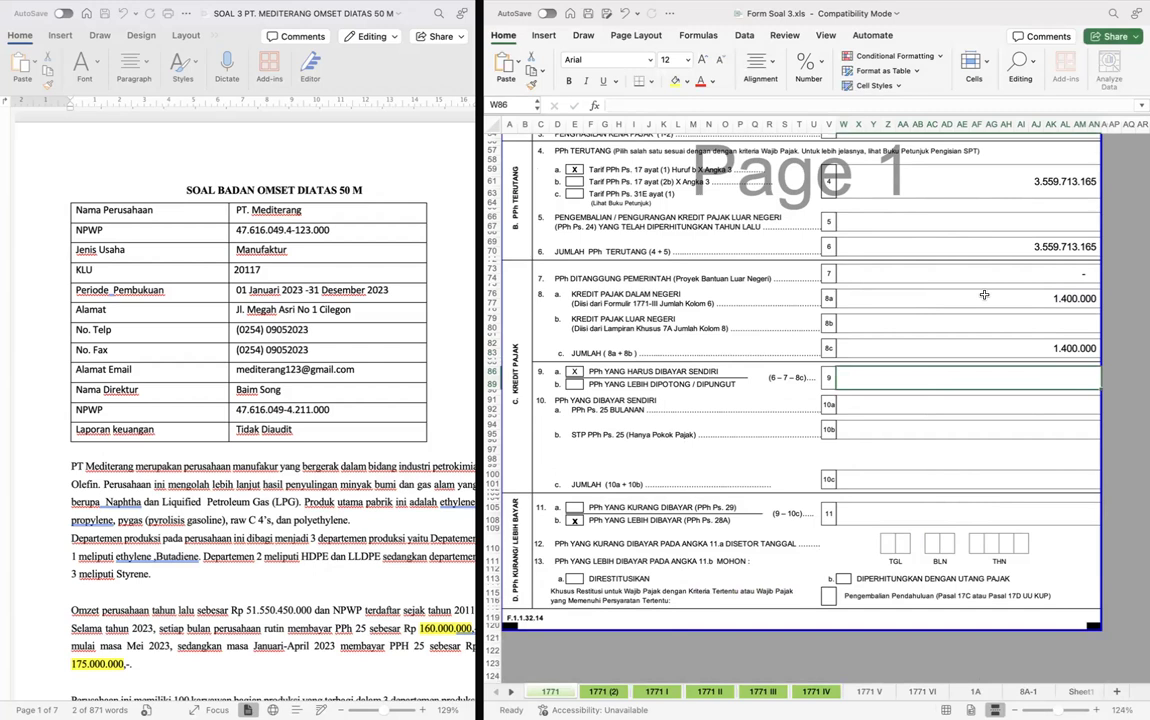
pyautogui.write('=')
pyautogui.click(875, 249)
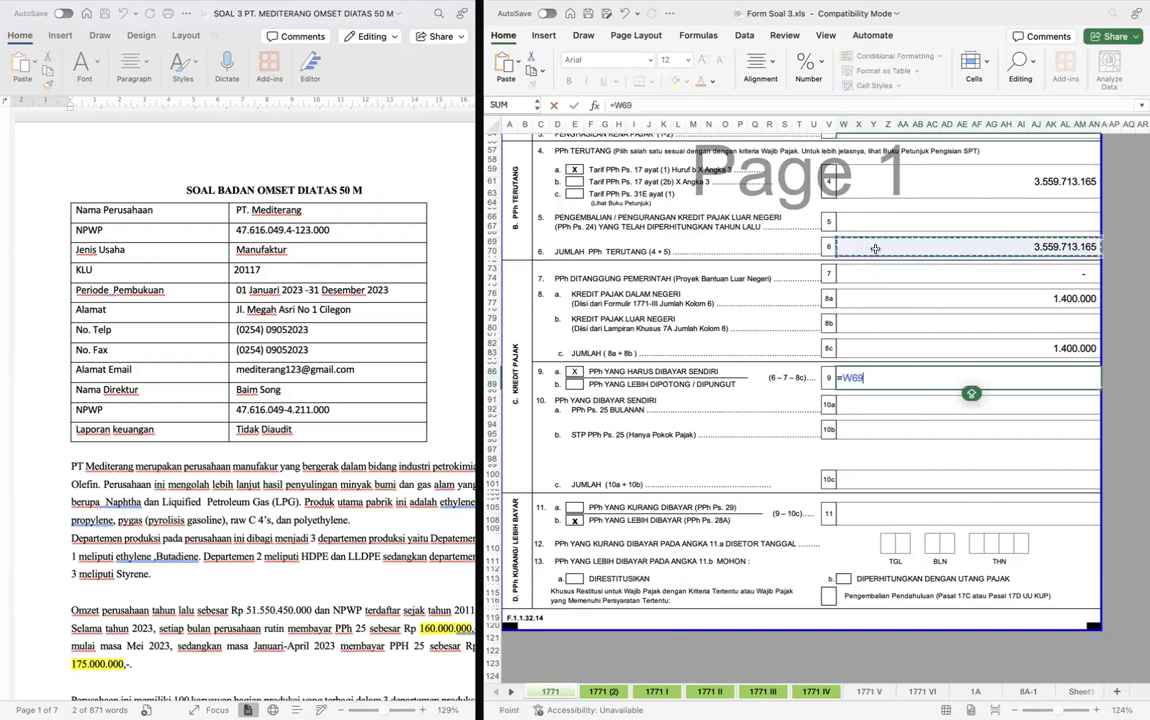
pyautogui.write('-')
pyautogui.click(873, 285)
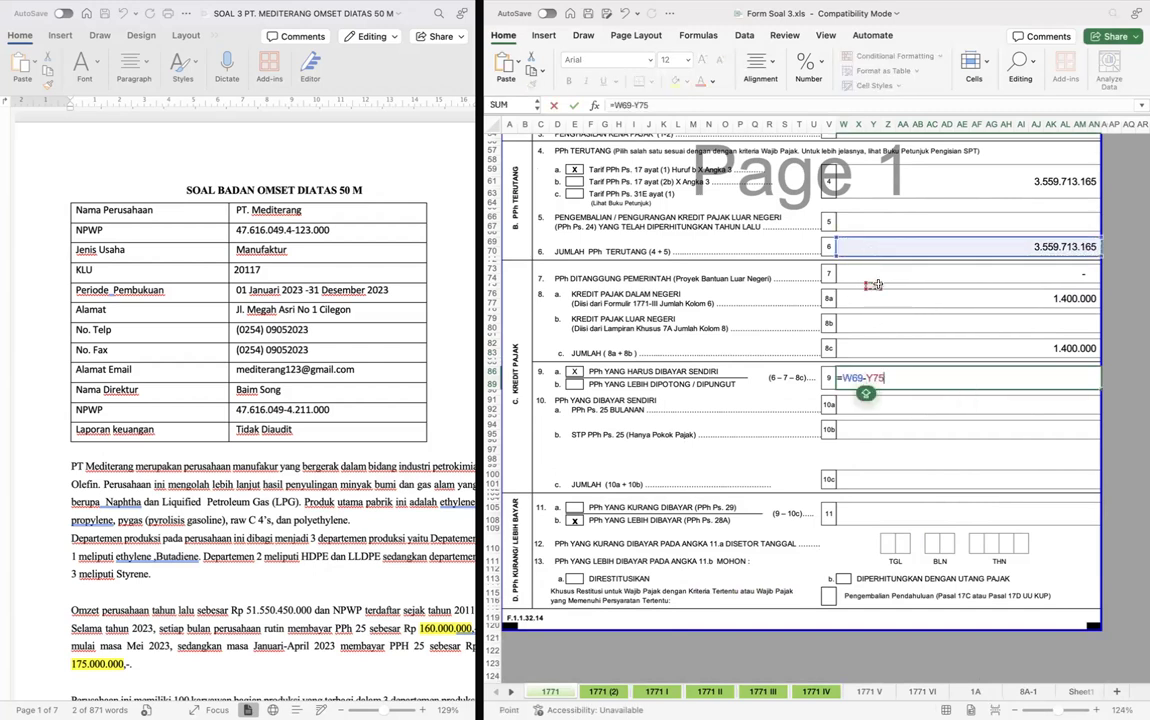
pyautogui.click(873, 276)
pyautogui.write('-')
pyautogui.click(922, 348)
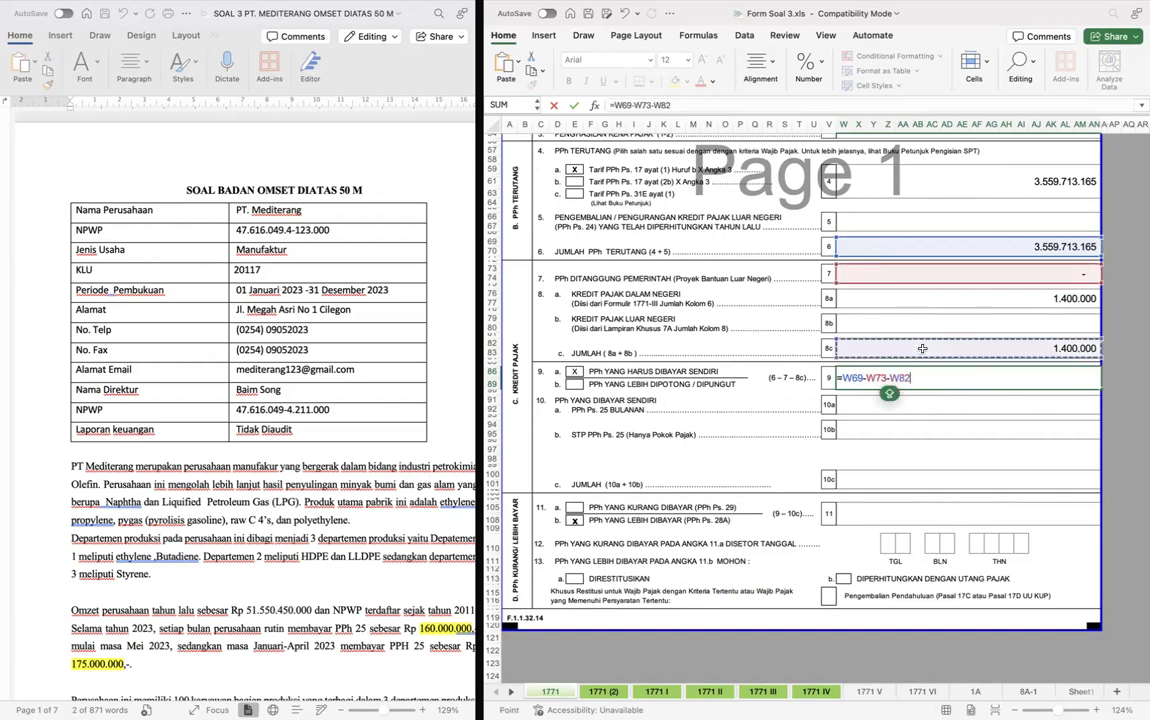
pyautogui.press('Return')
pyautogui.press('Up')
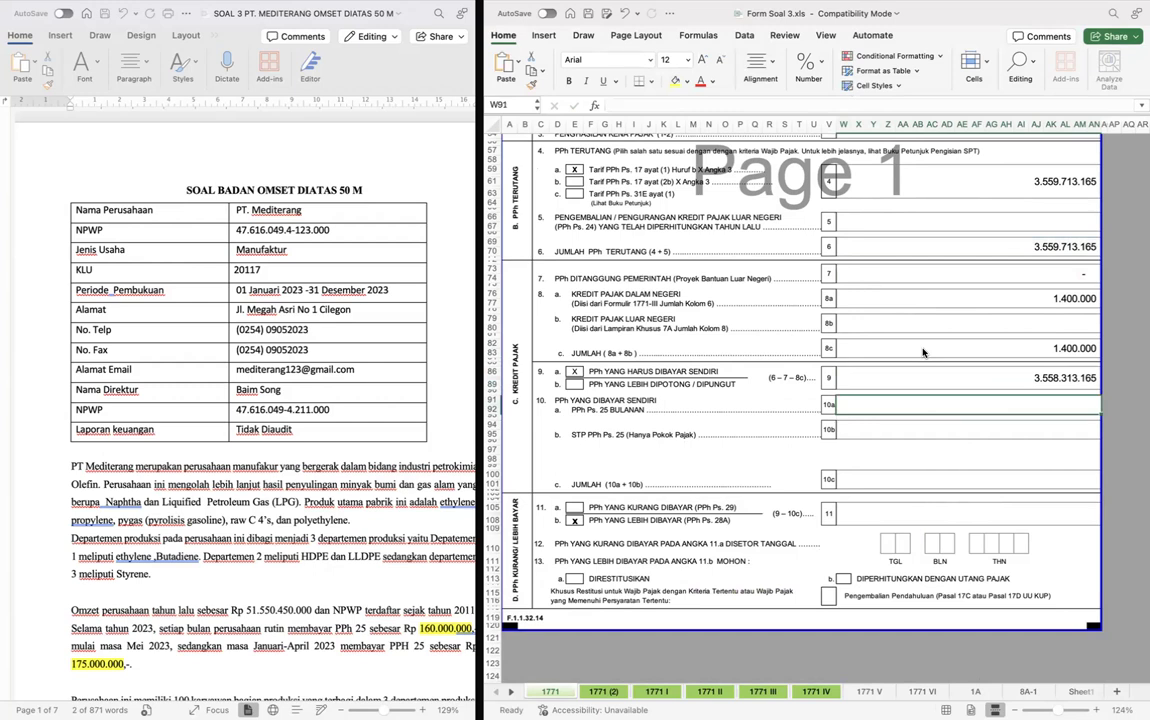
# - Enter the monthly PPh Ps. 25 payments in row 10a as =(175000000*4)+(160000000*8), based on the case text
pyautogui.doubleClick(881, 403)
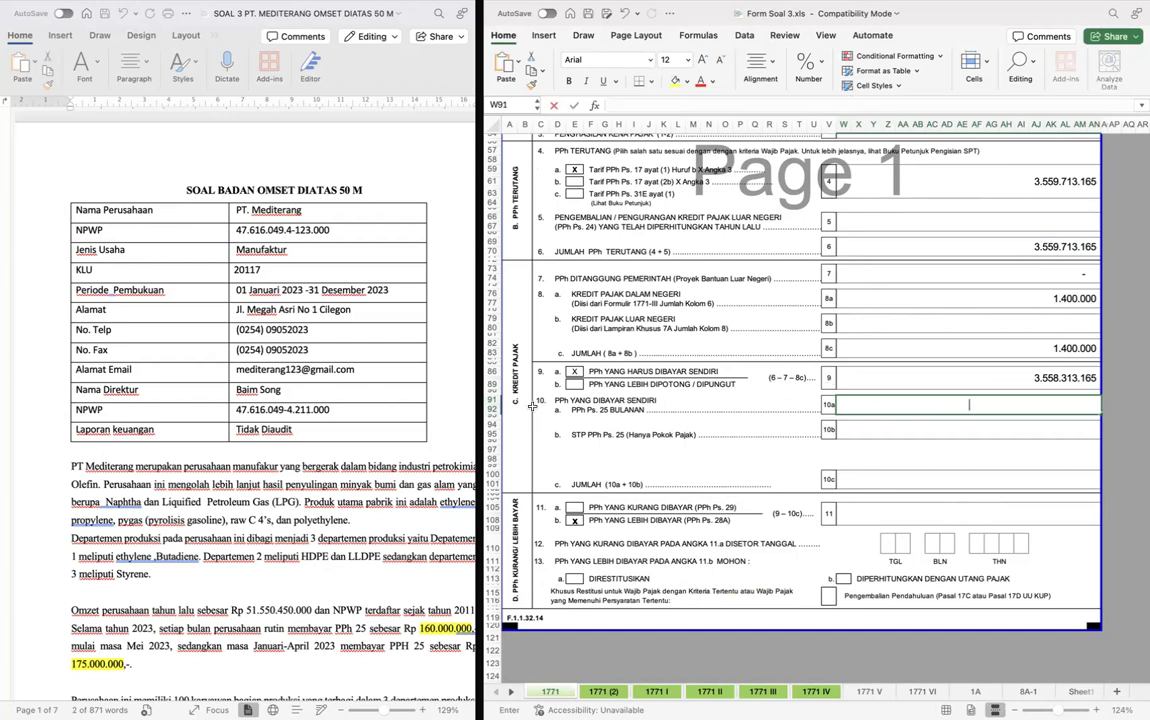
pyautogui.scroll(-3, 300, 444)
pyautogui.scroll(-5, 298, 444)
pyautogui.hscroll(3, 298, 444)
pyautogui.scroll(1, 298, 444)
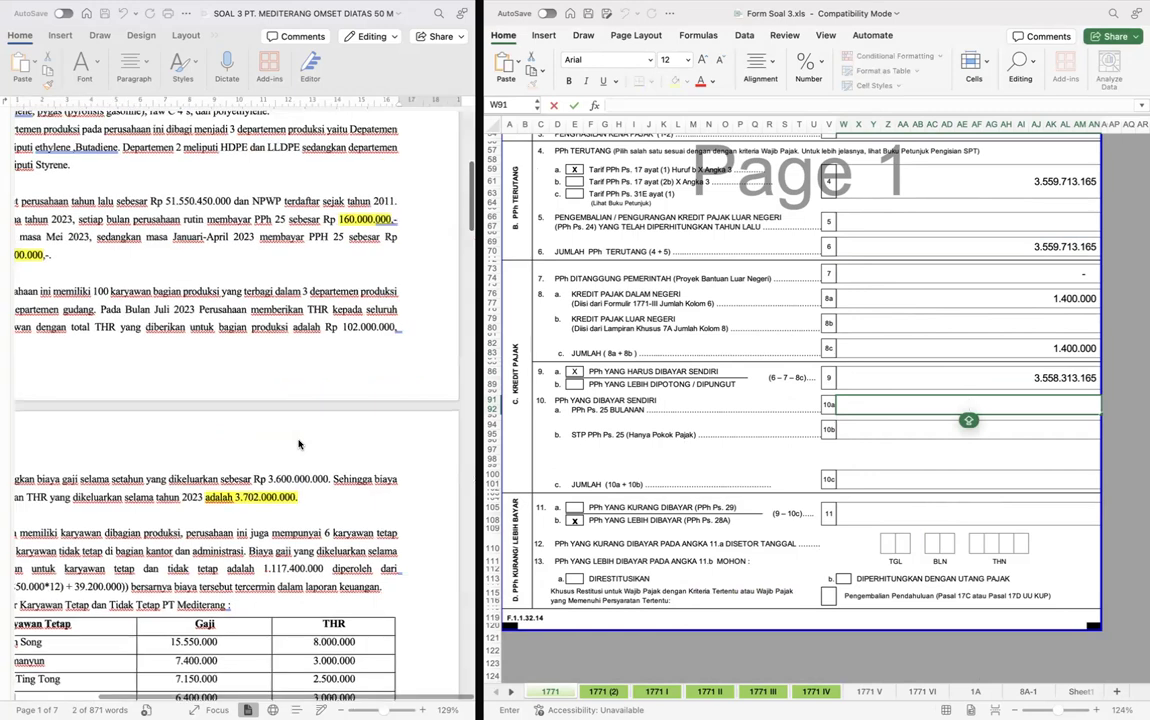
pyautogui.scroll(1, 298, 444)
pyautogui.hscroll(-1, 298, 444)
pyautogui.write('=')
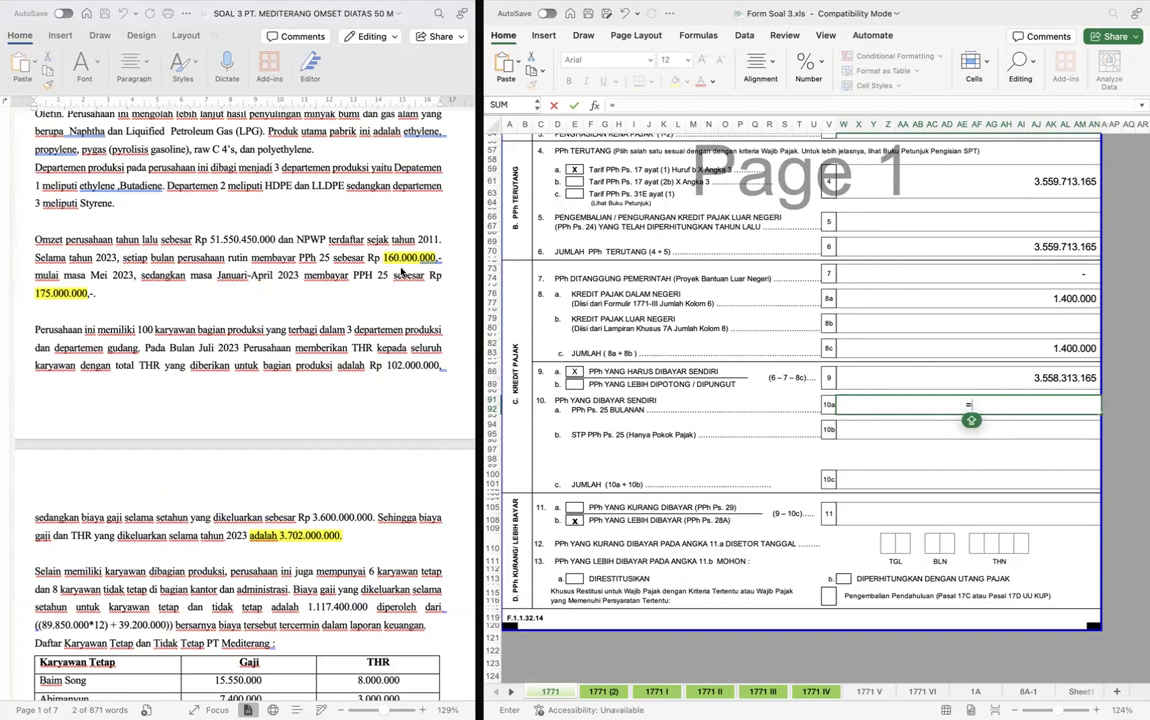
pyautogui.write('(')
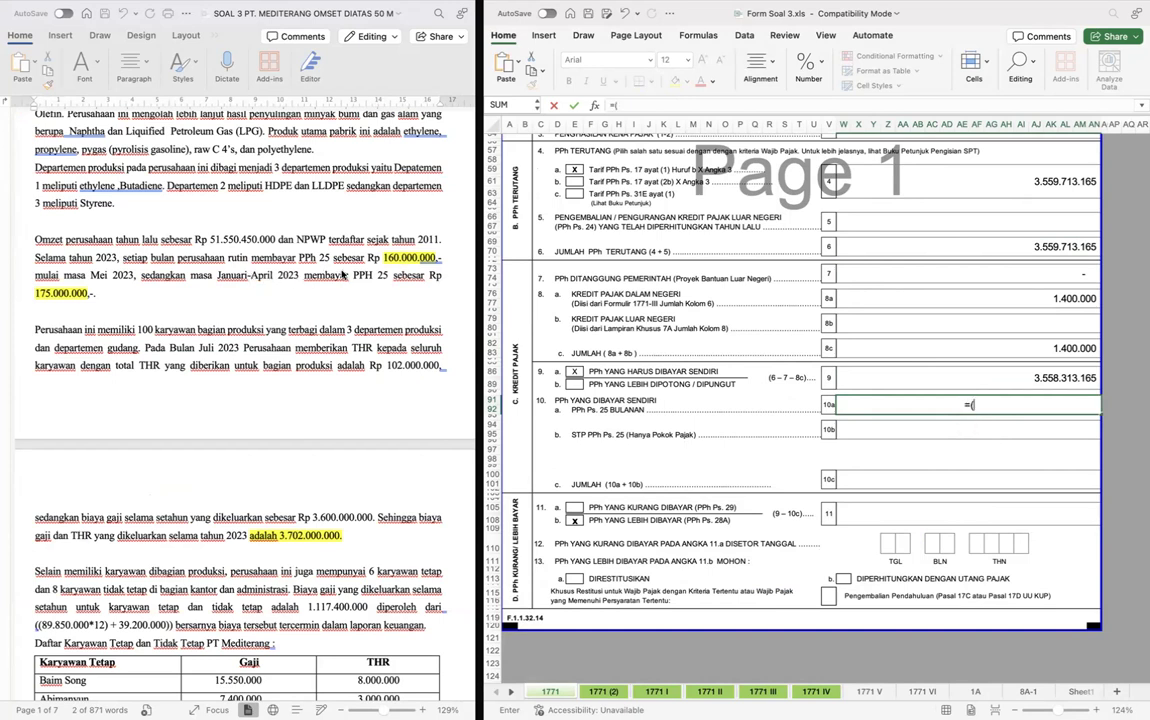
pyautogui.write('175000000*4)+160000000')
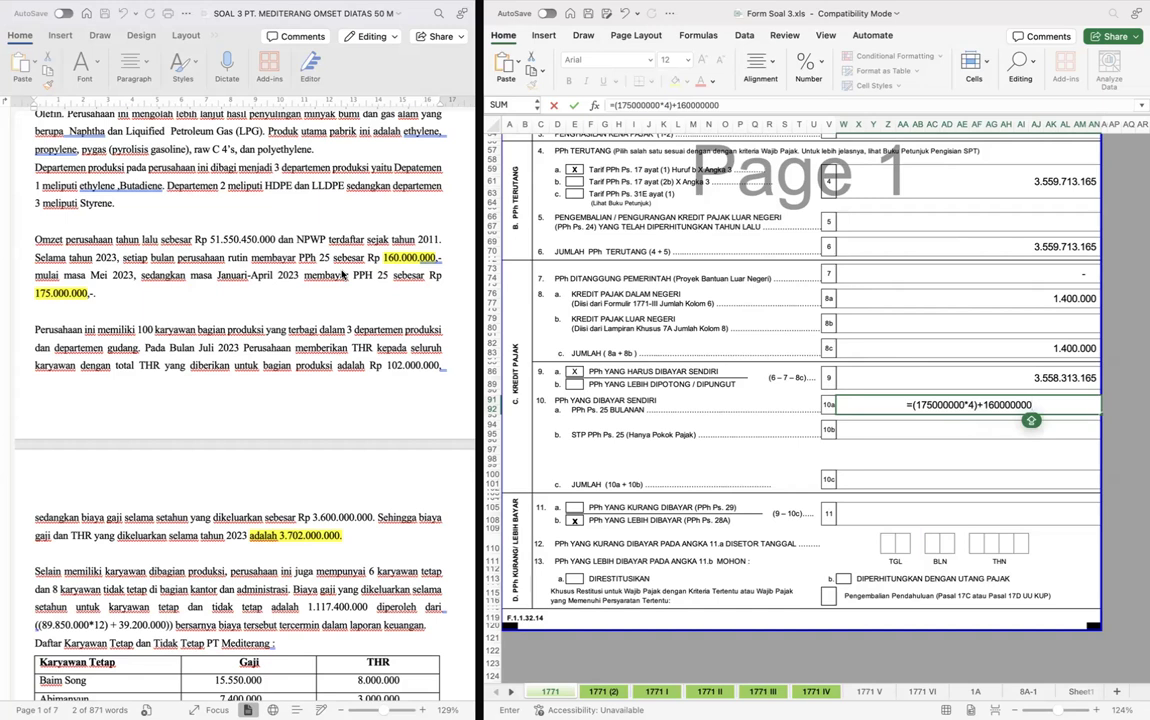
pyautogui.write('*')
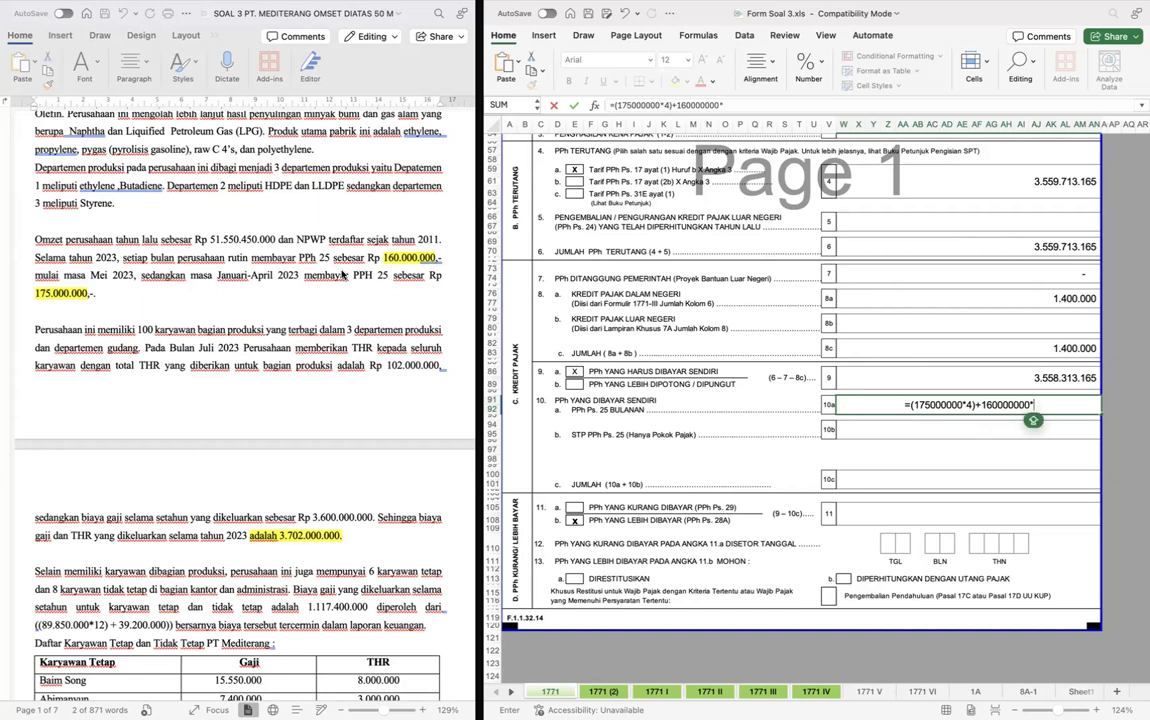
pyautogui.write('*)')
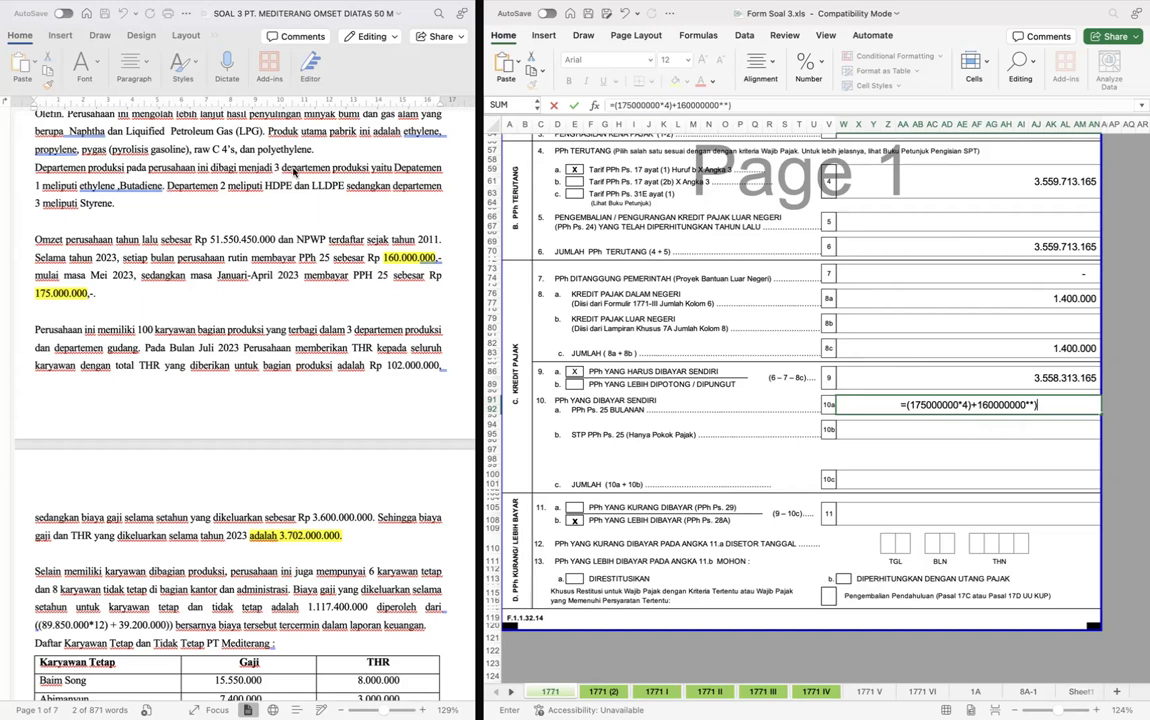
pyautogui.press('BackSpace')
pyautogui.write('8')
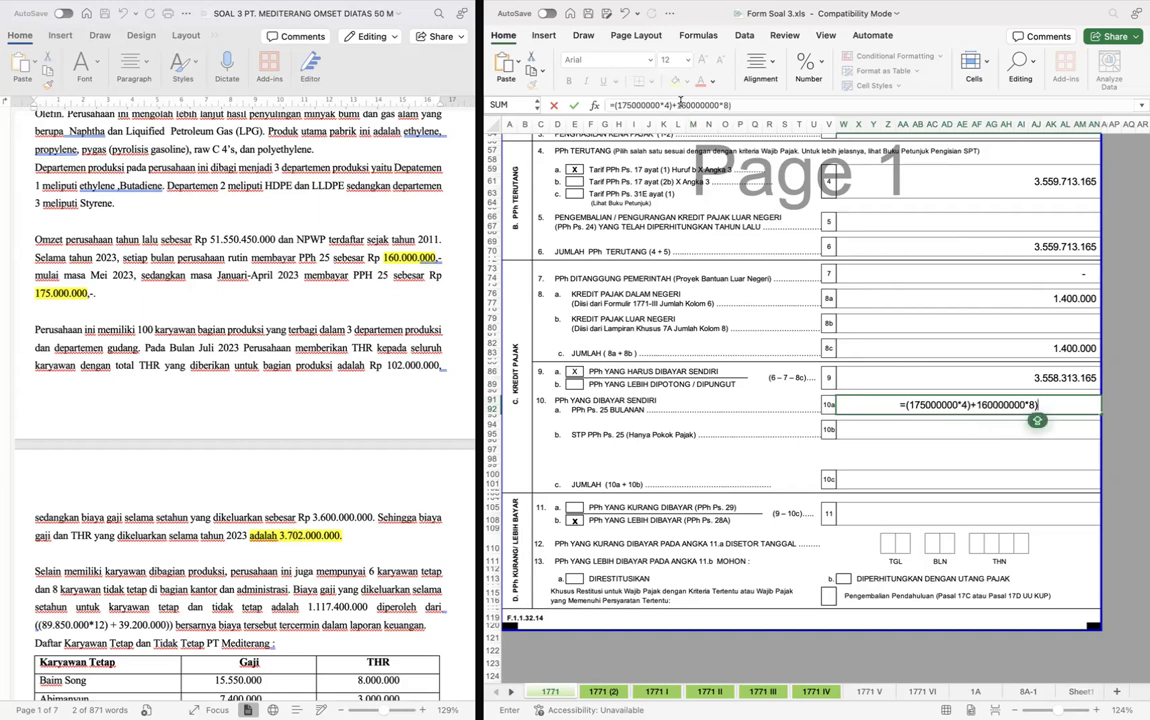
pyautogui.click(675, 105)
pyautogui.write('(')
pyautogui.press('Return')
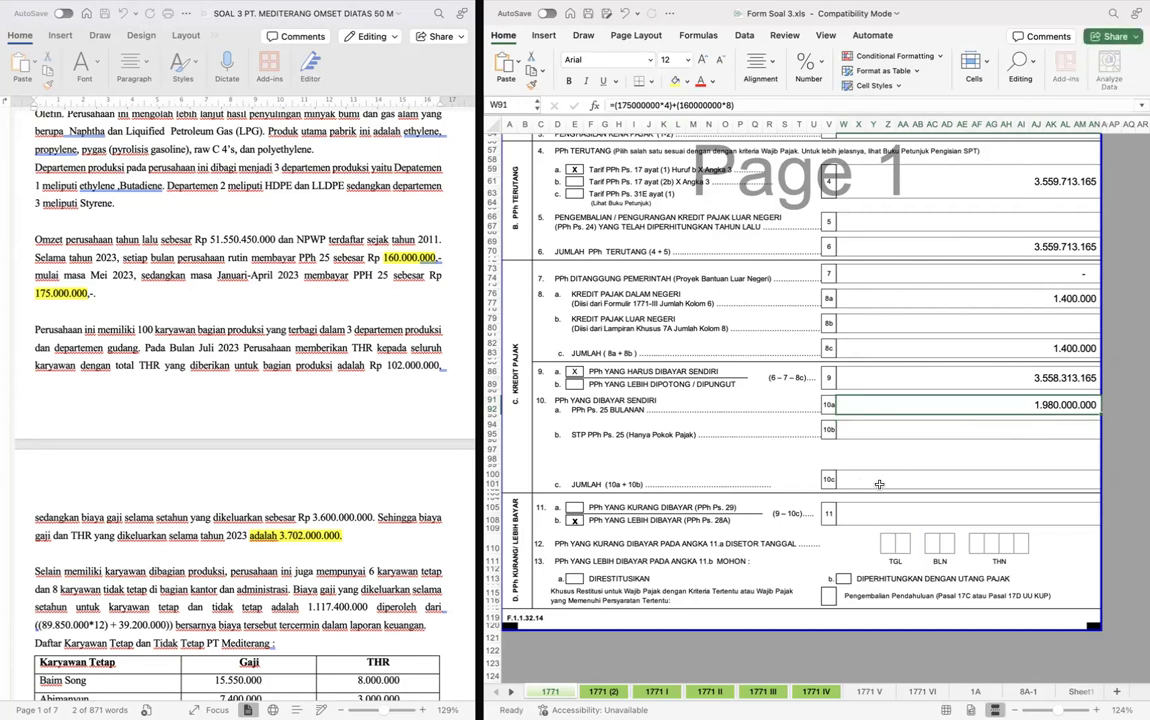
# - Calculate row 10c, Jumlah, as the sum of rows 10a and 10b (=W91+W94)
pyautogui.click(880, 486)
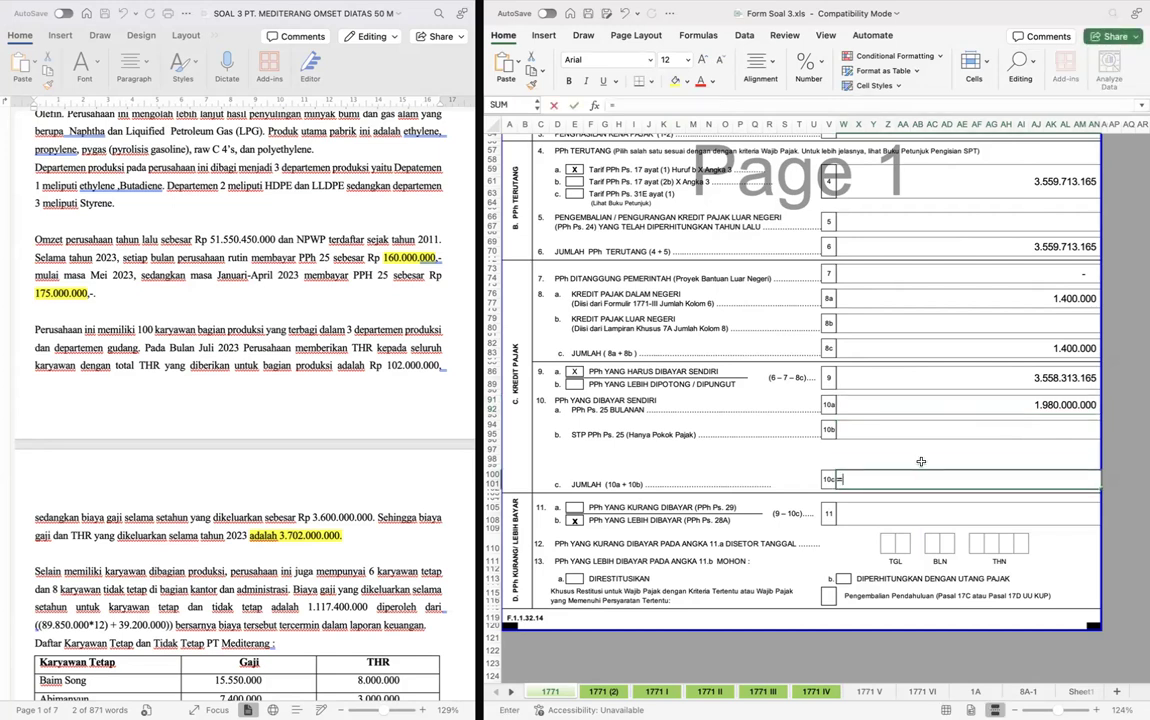
pyautogui.write('=W91+W94')
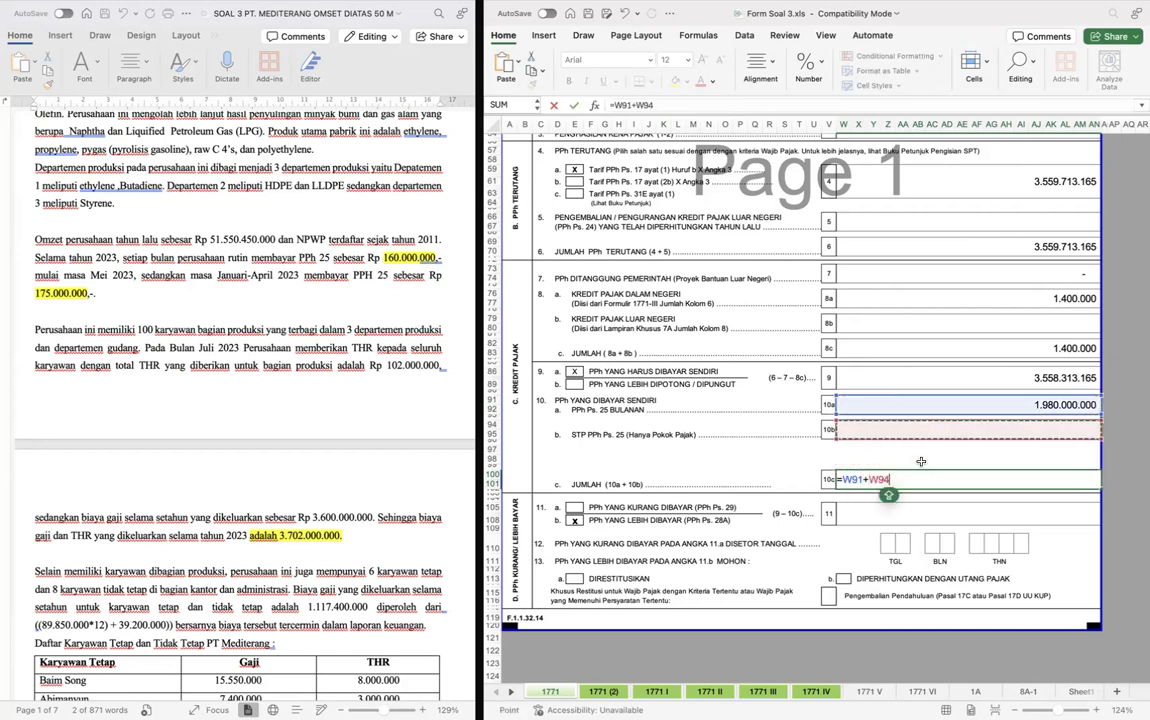
pyautogui.press('Return')
pyautogui.press('Down')
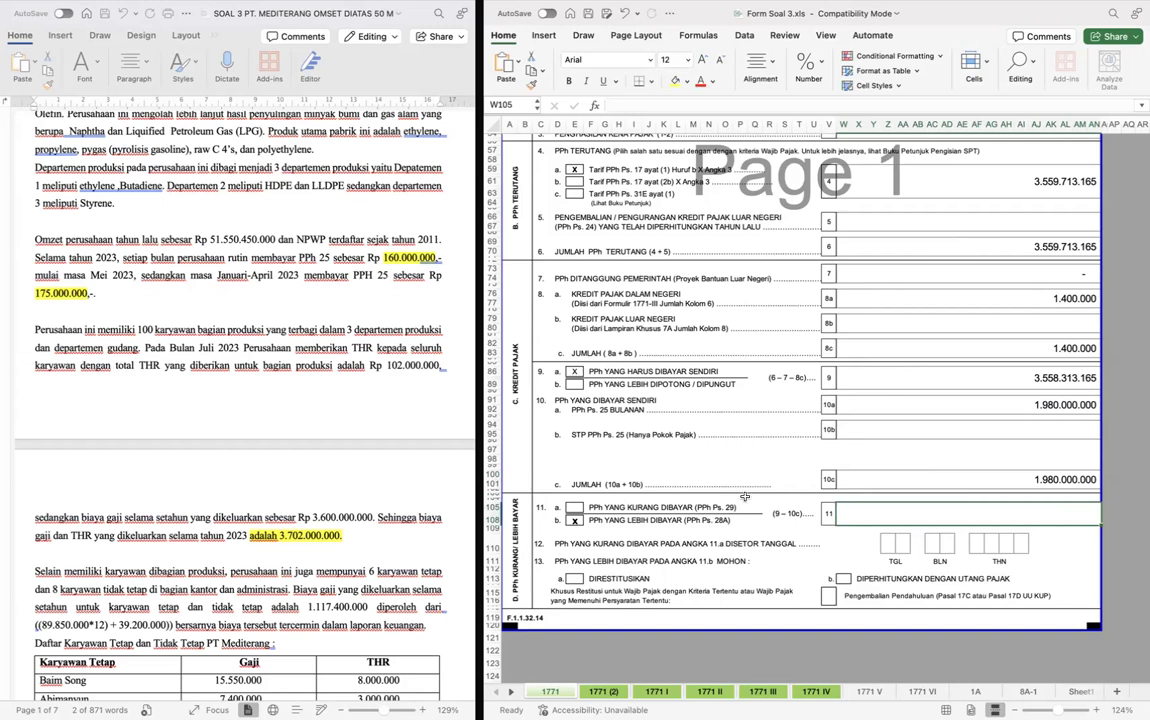
# - Move the X mark in row 11 from PPh Yang Lebih Dibayar to PPh Yang Kurang Dibayar (PPh Ps. 29)
pyautogui.click(575, 521)
pyautogui.press('Up')
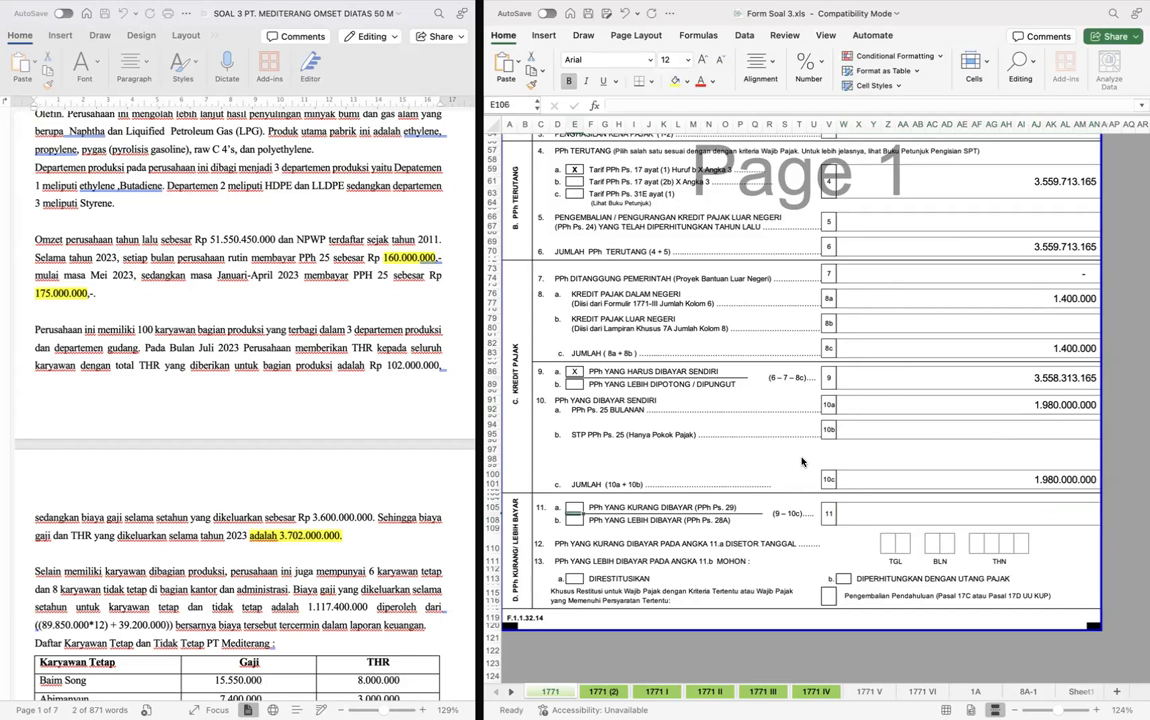
pyautogui.write('x')
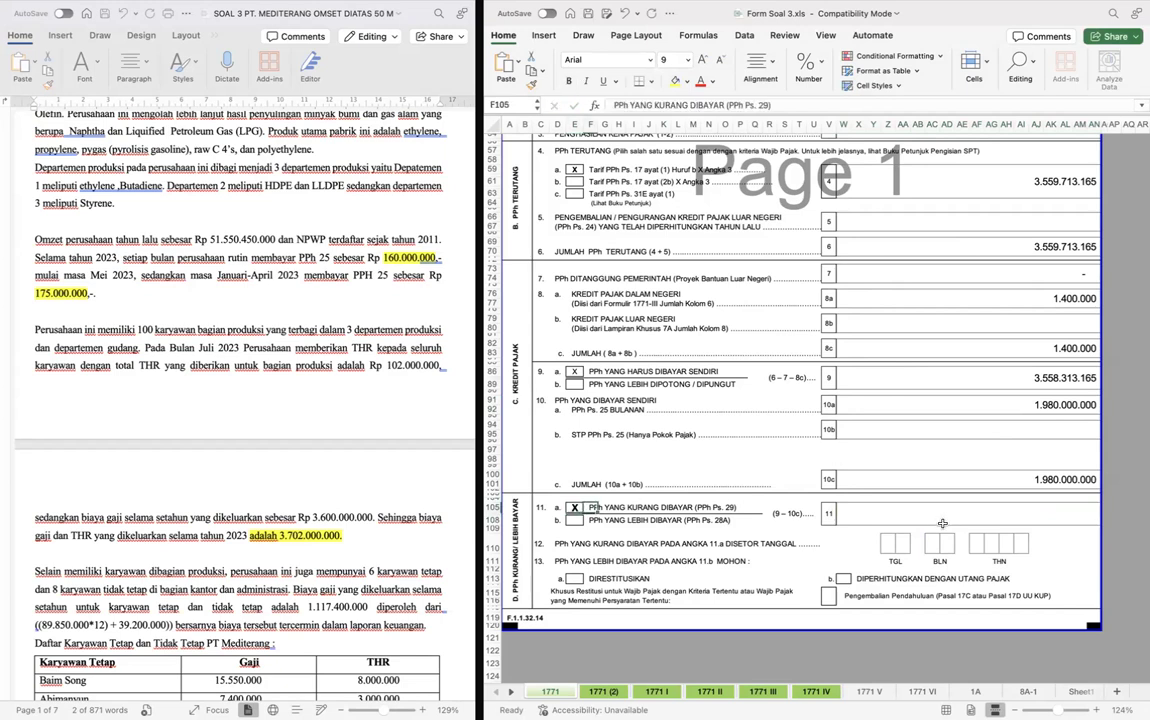
# - Calculate the row 11 amount as row 9 minus row 10c
pyautogui.click(998, 508)
pyautogui.write('=')
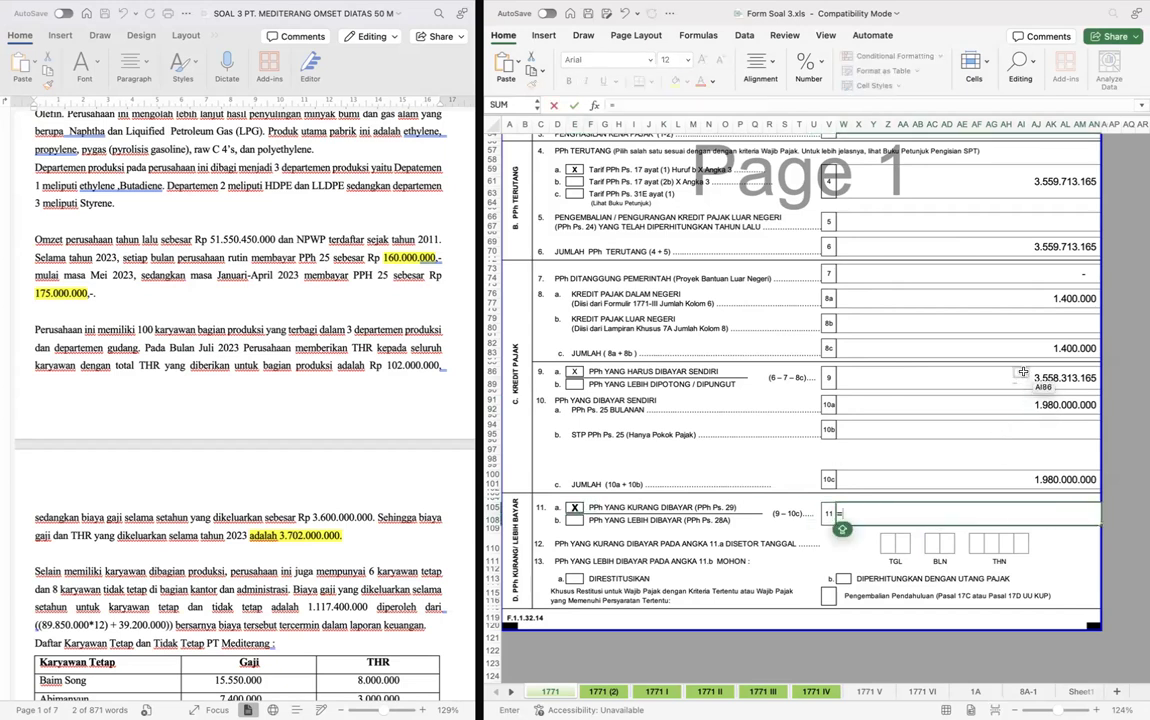
pyautogui.click(1023, 375)
pyautogui.write('-')
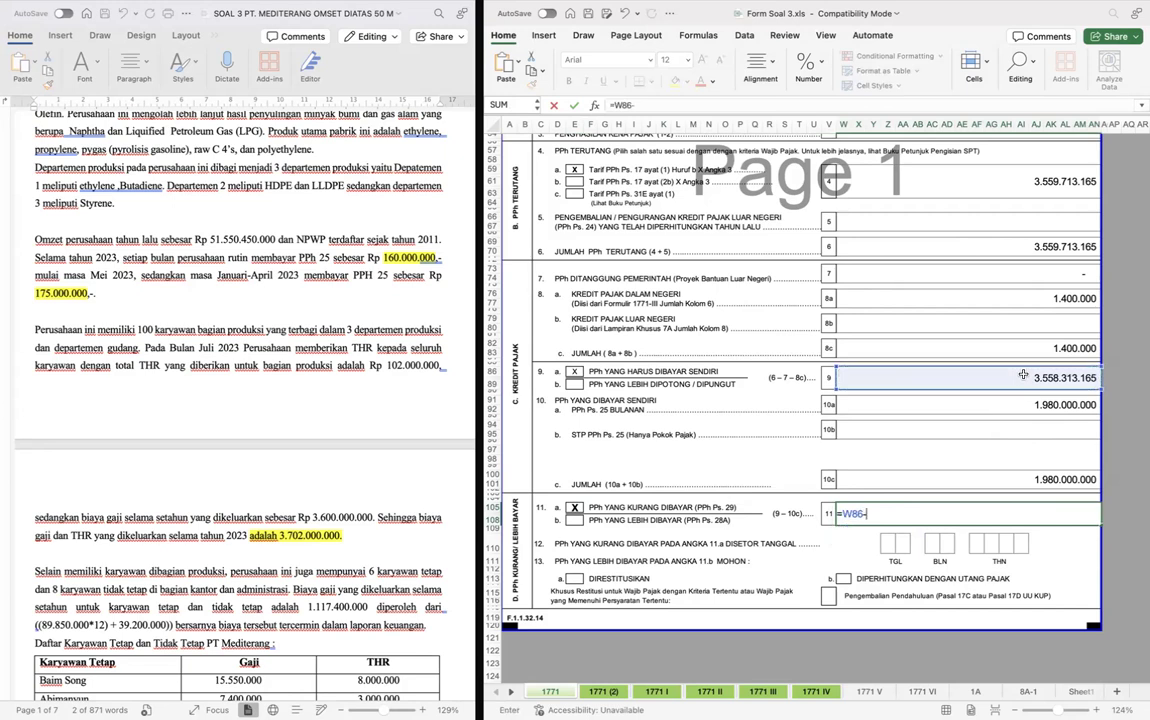
pyautogui.click(1023, 480)
pyautogui.press('Return')
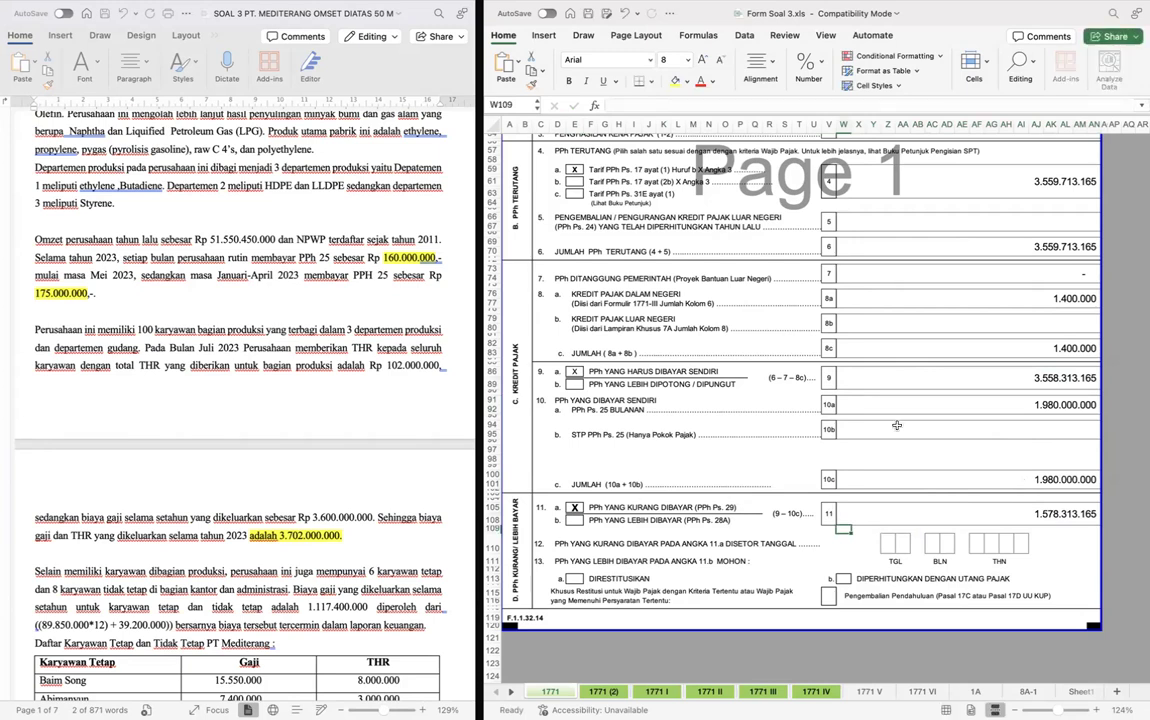
# - Fill in the row 12 payment date boxes with day 10, month 04 and year 2023
pyautogui.scroll(-5, 897, 425)
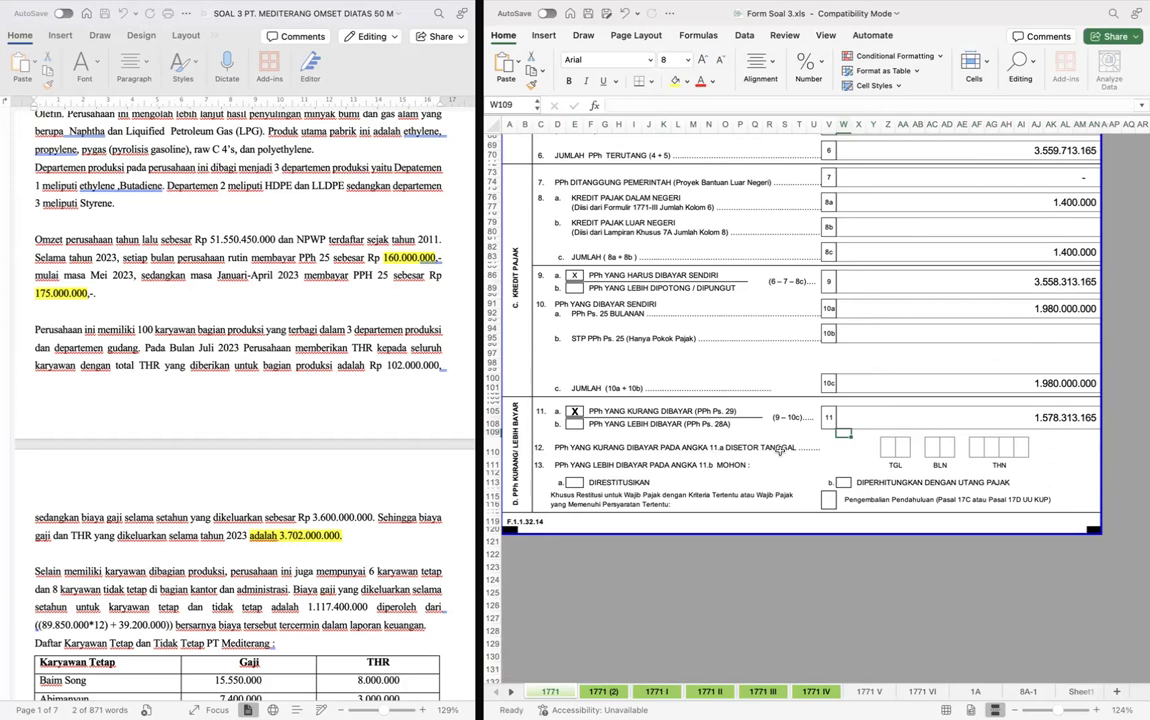
pyautogui.click(886, 452)
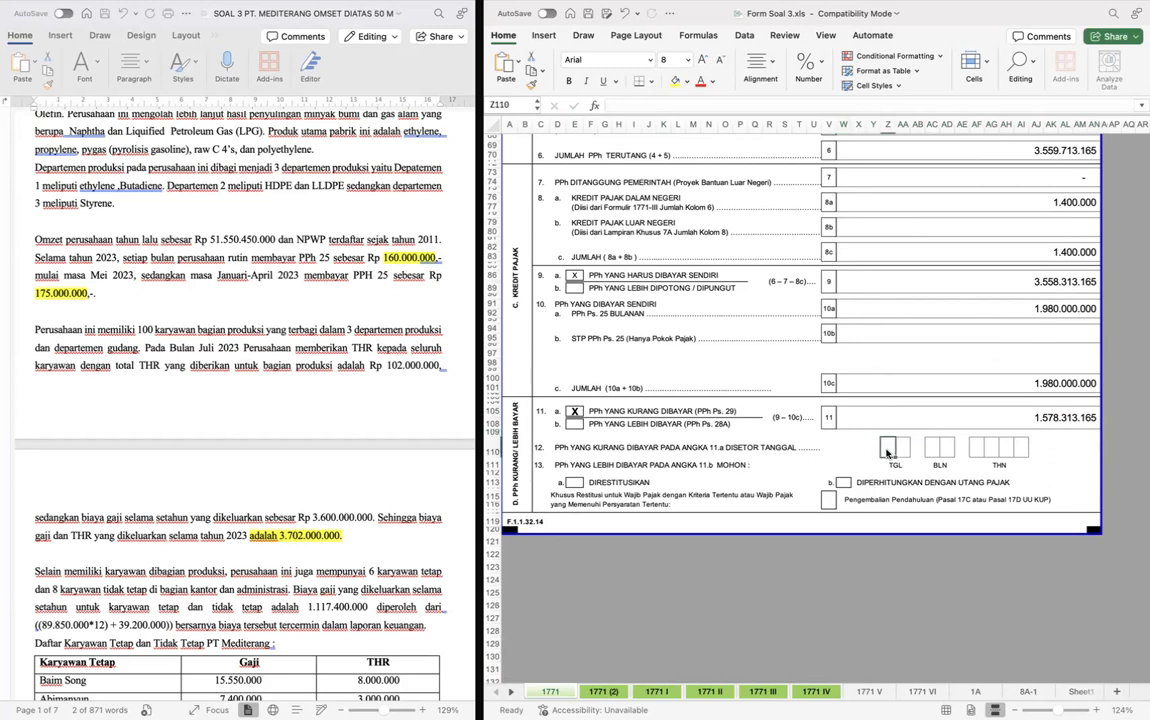
pyautogui.write('1')
pyautogui.press('Tab')
pyautogui.write('0')
pyautogui.press('Tab')
pyautogui.write('0')
pyautogui.press('Tab')
pyautogui.write('4')
pyautogui.press('Tab')
pyautogui.press('Tab')
pyautogui.write('2')
pyautogui.press('Tab')
pyautogui.write('0')
pyautogui.press('Tab')
pyautogui.write('2')
pyautogui.press('Tab')
pyautogui.write('3')
pyautogui.press('Return')
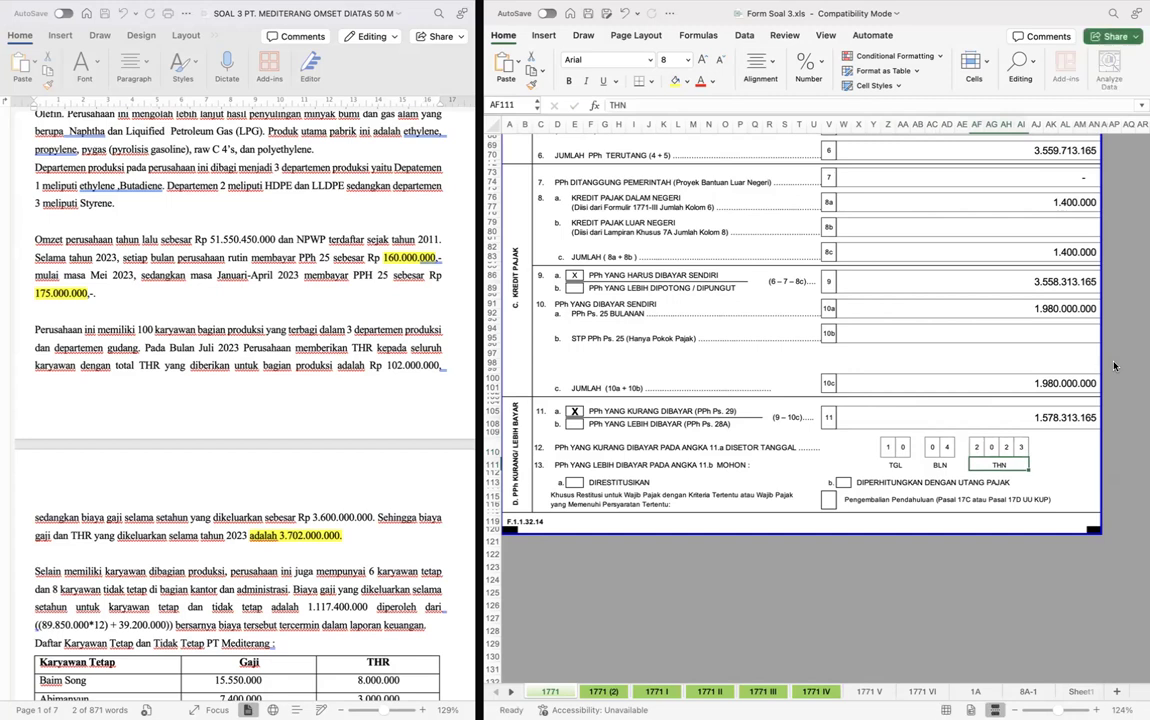
# - Correct the year of the row 12 payment date to 2024
pyautogui.click(1023, 446)
pyautogui.write('4')
pyautogui.press('Return')
pyautogui.press('Return')
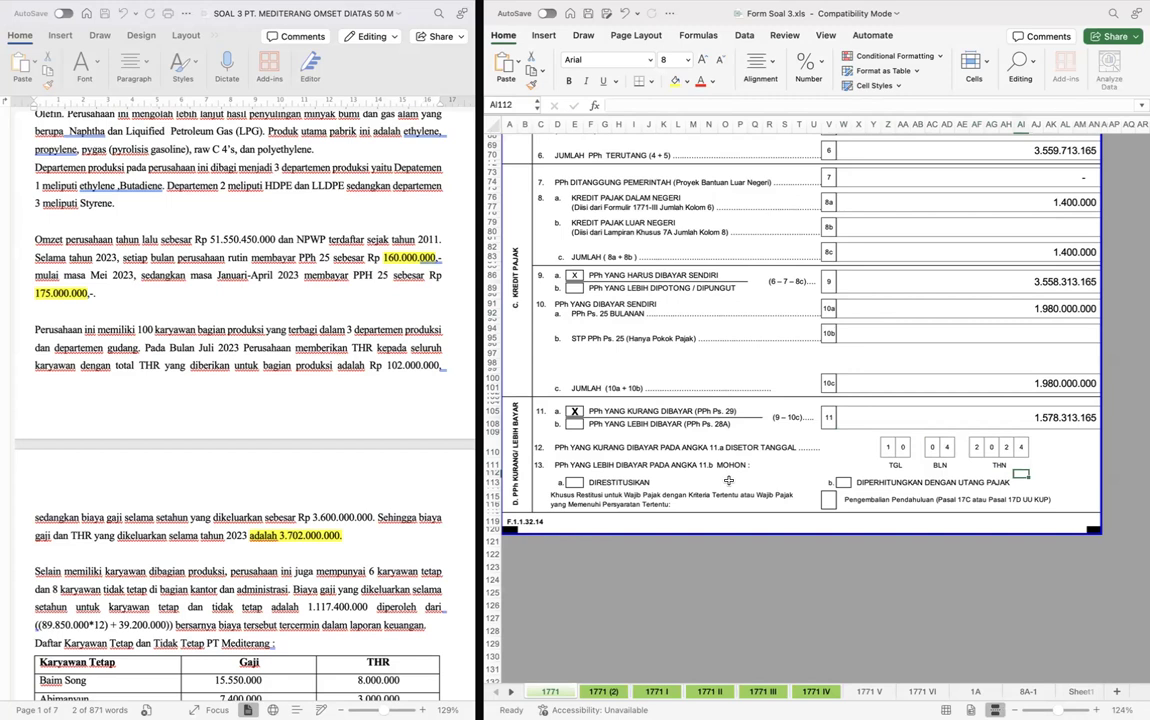
# - Link row 14a, Penghasilan Yang Menjadi Dasar Penghitungan Angsuran, on sheet 1771 (2) to row 1, Penghasilan Neto Fiskal, on sheet 1771
pyautogui.click(844, 314)
pyautogui.hotkey('ctrl', 'pagedown')
pyautogui.scroll(1, 855, 300)
pyautogui.scroll(-2, 862, 290)
pyautogui.scroll(3, 859, 180)
pyautogui.hscroll(-2, 858, 208)
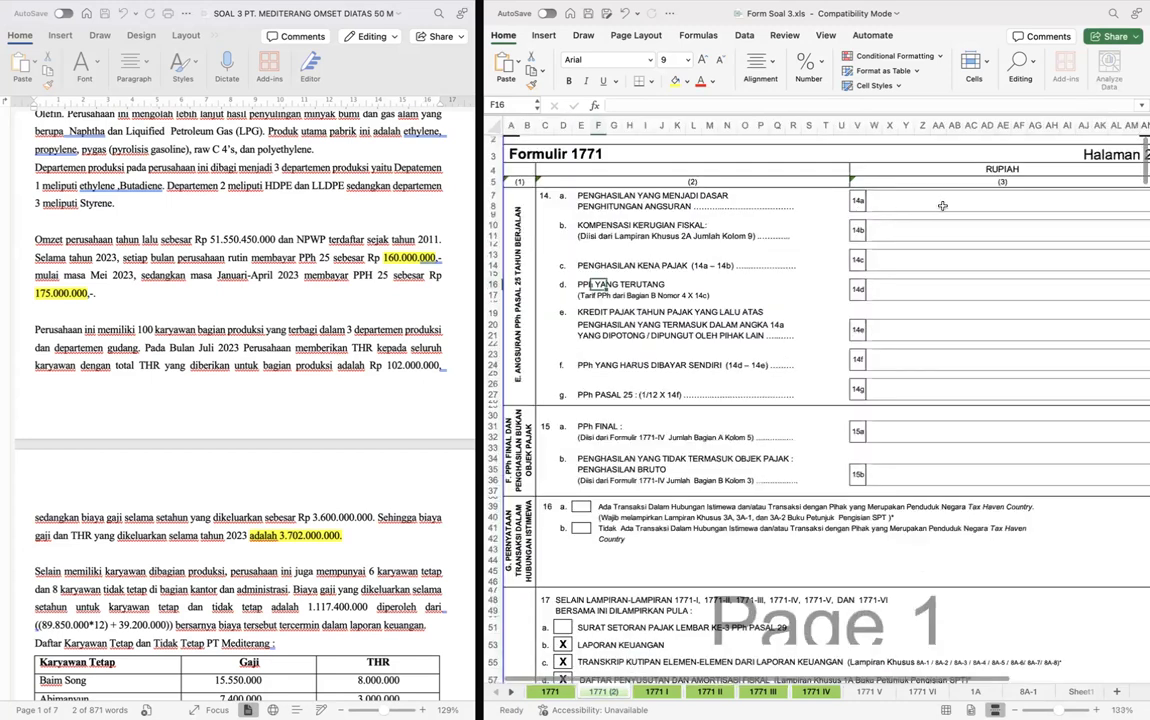
pyautogui.click(923, 201)
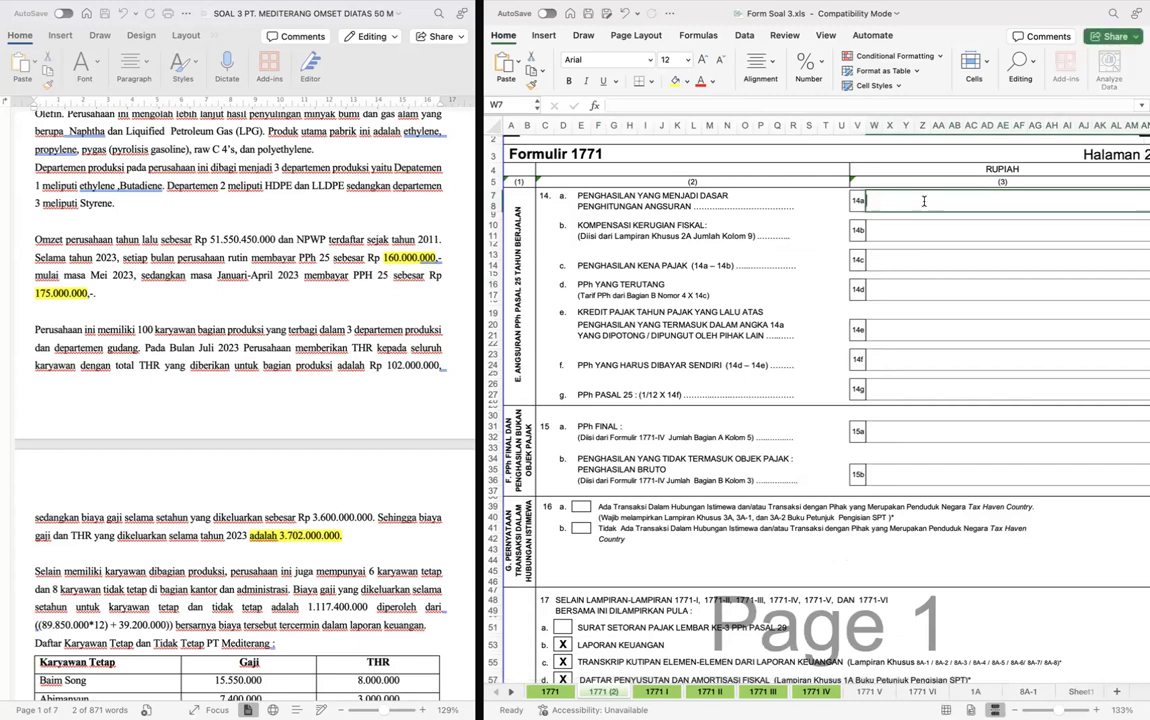
pyautogui.doubleClick(923, 201)
pyautogui.write('=')
pyautogui.hotkey('ctrl', 'pageup')
pyautogui.scroll(-1, 985, 490)
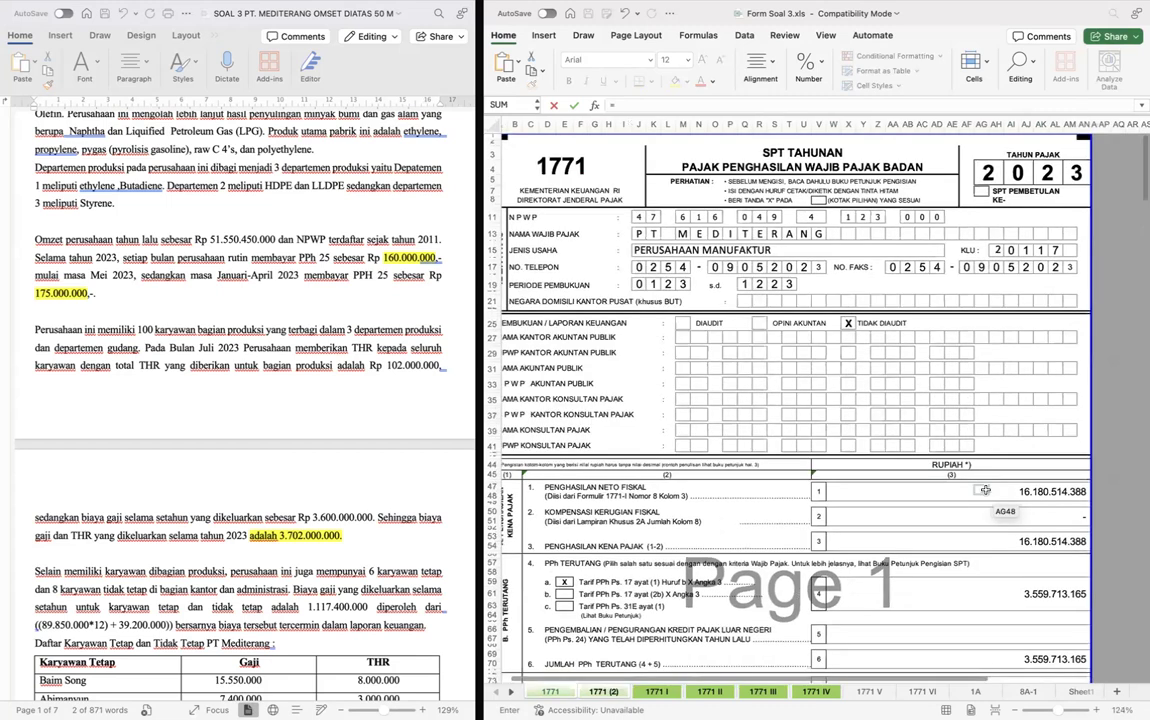
pyautogui.click(985, 490)
pyautogui.press('Return')
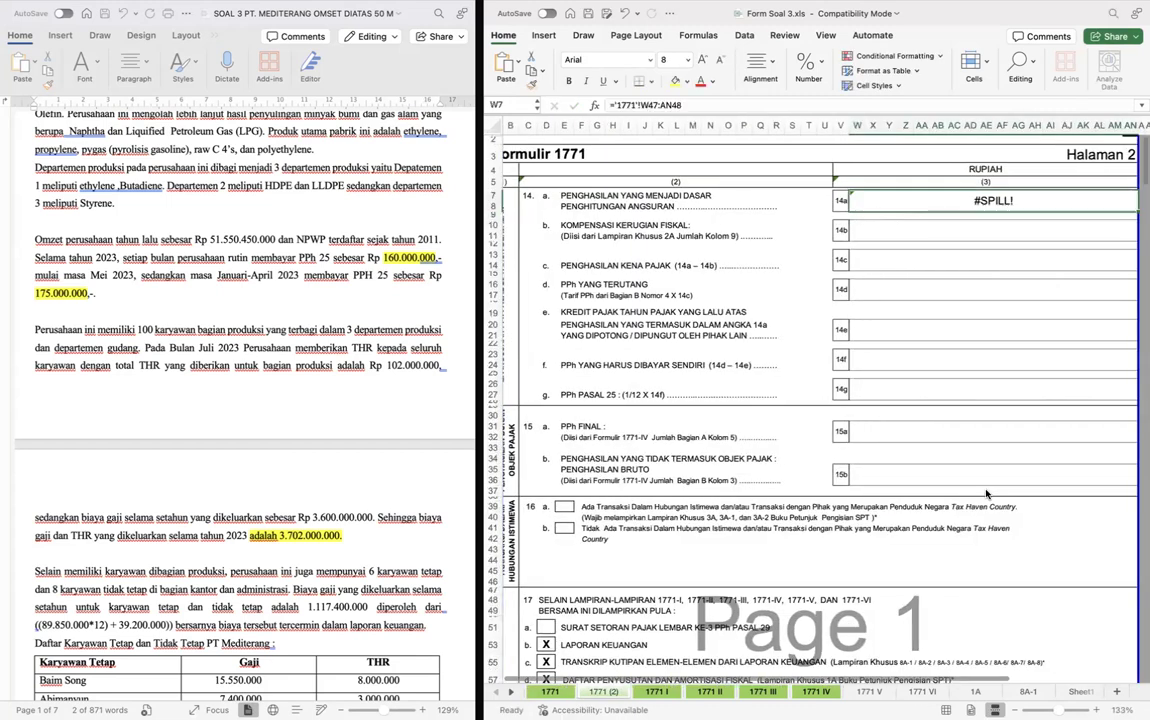
# - Shorten the row 14a formula so it references only cell W47 of sheet 1771 instead of a range
pyautogui.press('F2')
pyautogui.press('BackSpace')
pyautogui.press('BackSpace')
pyautogui.press('BackSpace')
pyautogui.press('BackSpace')
pyautogui.press('BackSpace')
pyautogui.press('Return')
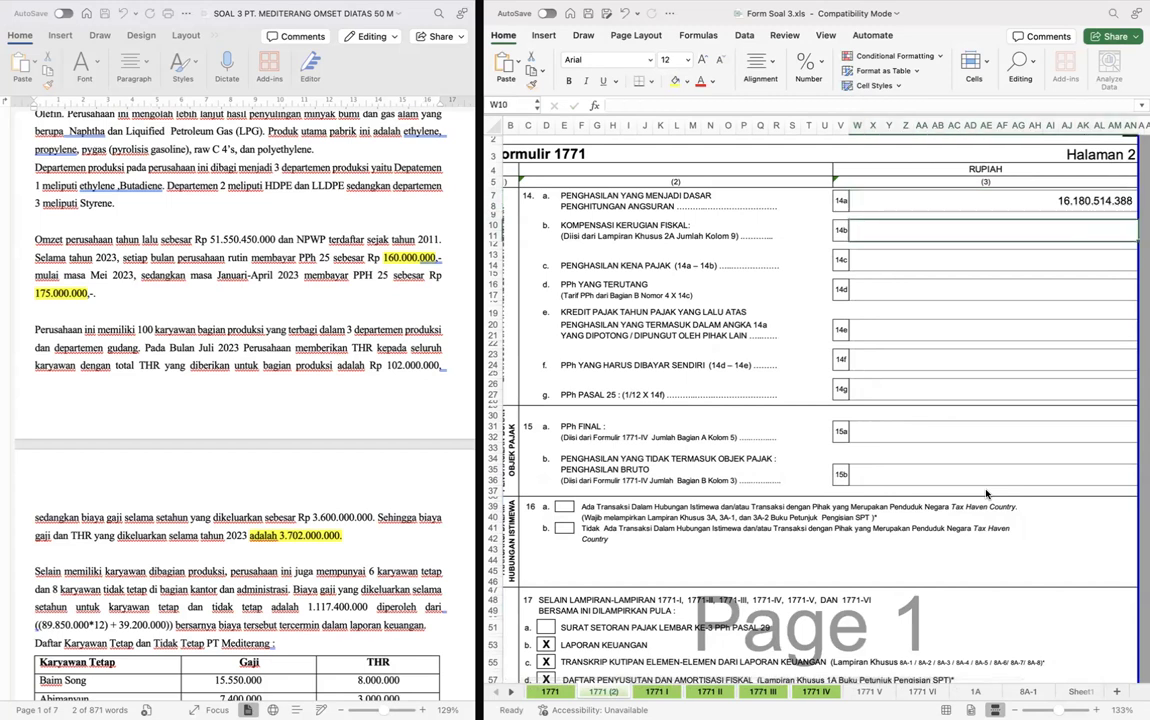
# - Enter 0 for row 14b, Kompensasi Kerugian Fiskal, and calculate row 14c, Penghasilan Kena Pajak, as 14a minus 14b
pyautogui.doubleClick(995, 239)
pyautogui.write('0')
pyautogui.press('Return')
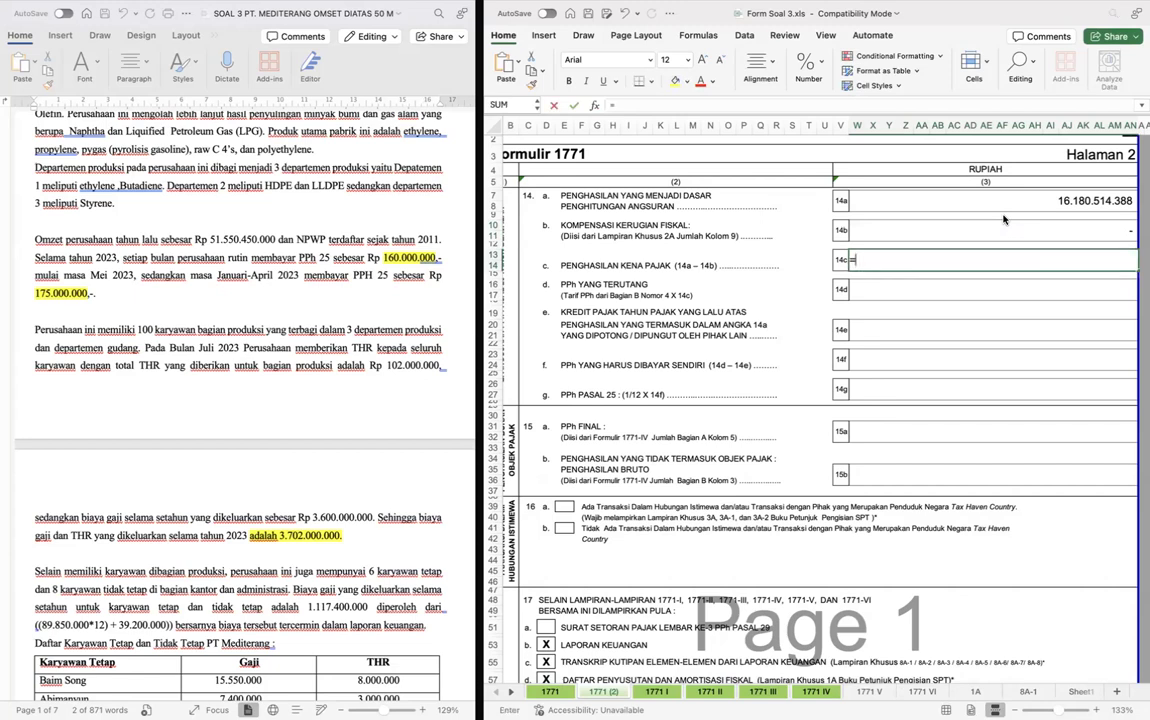
pyautogui.write('=')
pyautogui.press('Up')
pyautogui.press('Up')
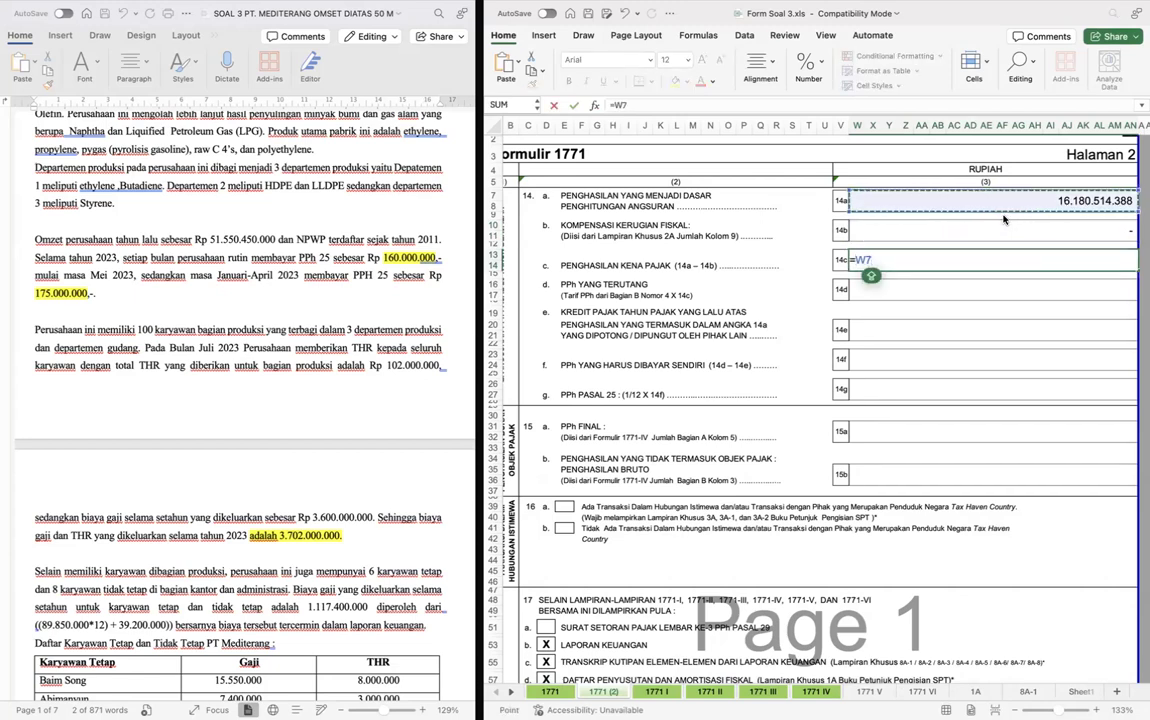
pyautogui.write('-')
pyautogui.press('Up')
pyautogui.press('Return')
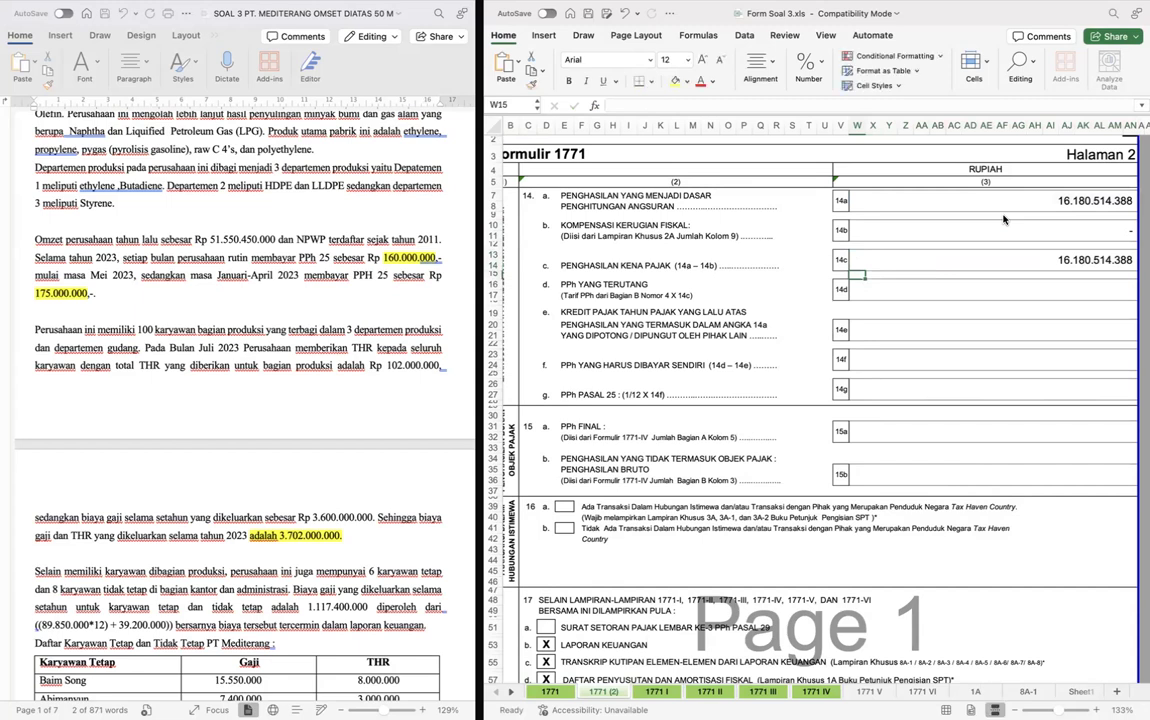
# - Link row 14d, PPh Yang Terutang, to the row 6 amount, Jumlah PPh Terutang, on sheet 1771
pyautogui.click(893, 287)
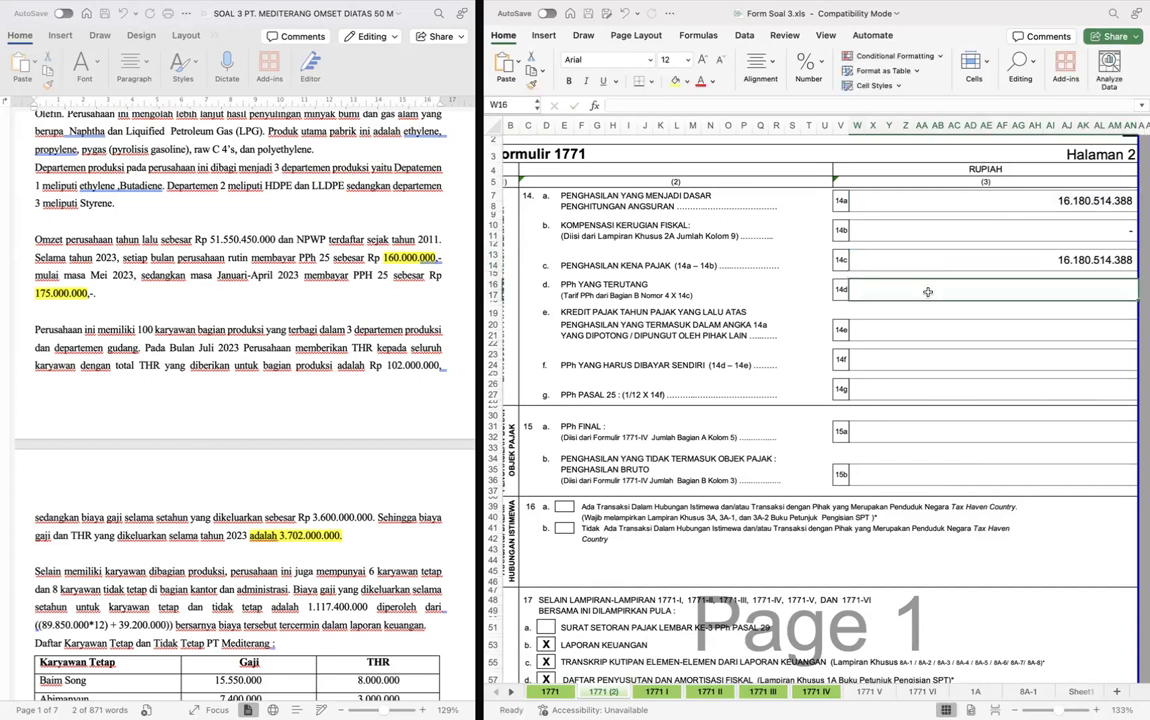
pyautogui.write('=')
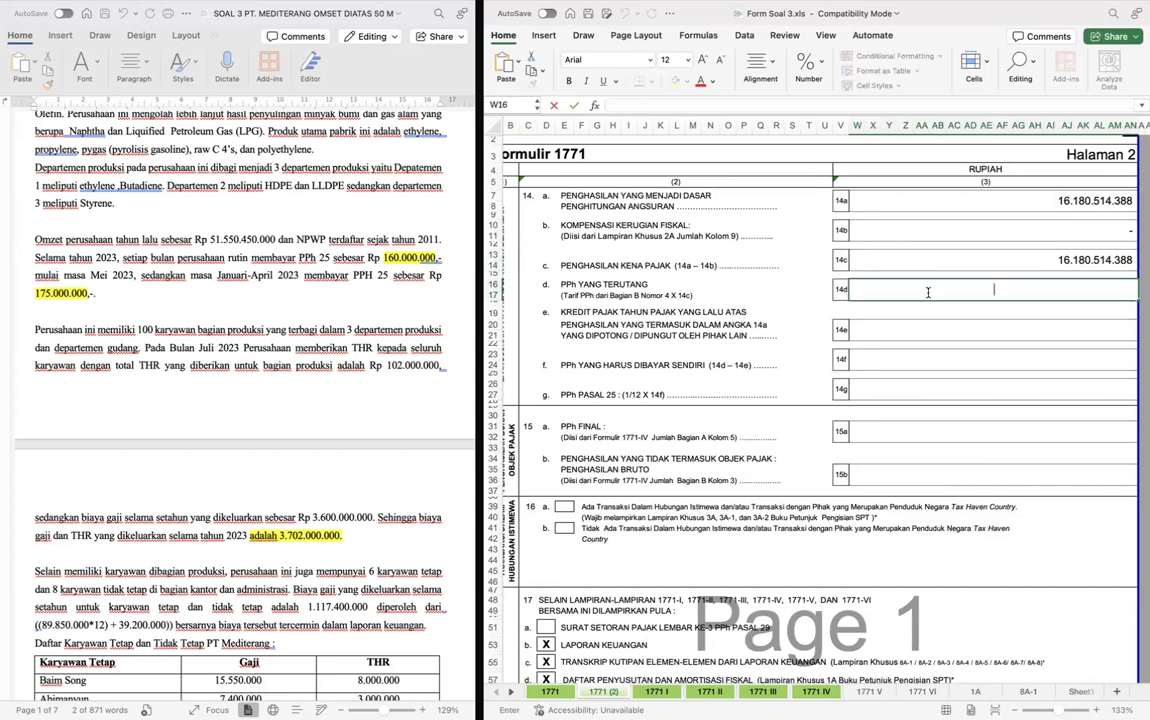
pyautogui.hotkey('ctrl', 'pageup')
pyautogui.scroll(-15, 928, 292)
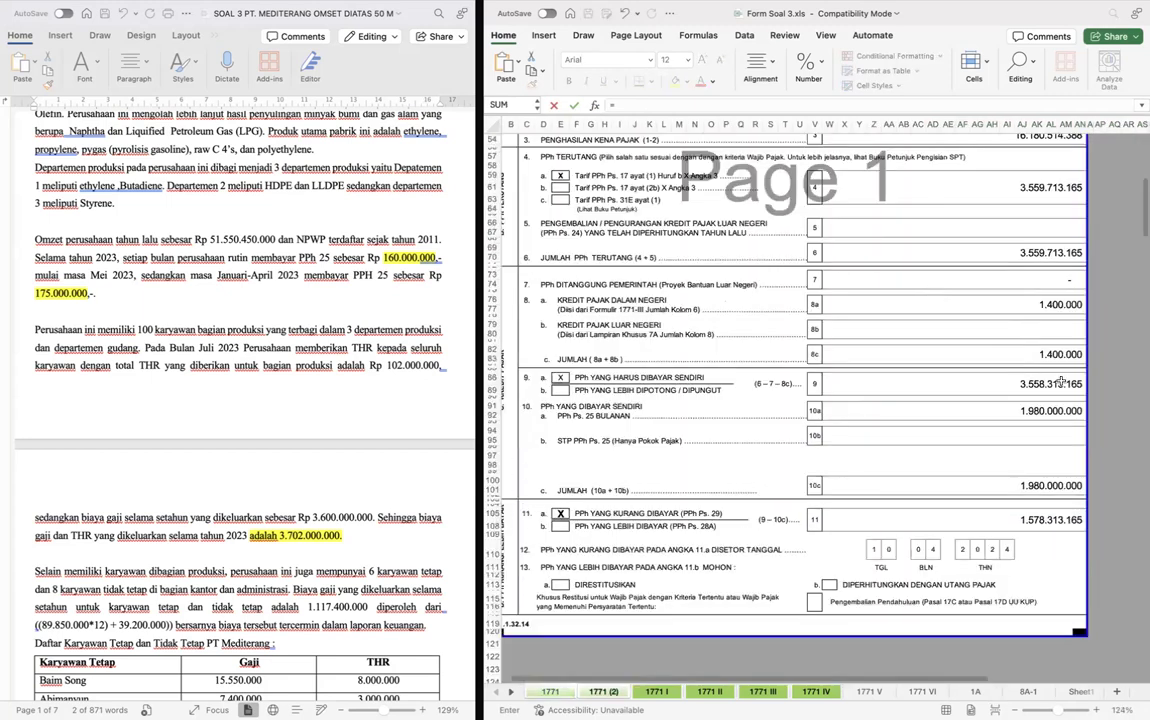
pyautogui.click(1001, 249)
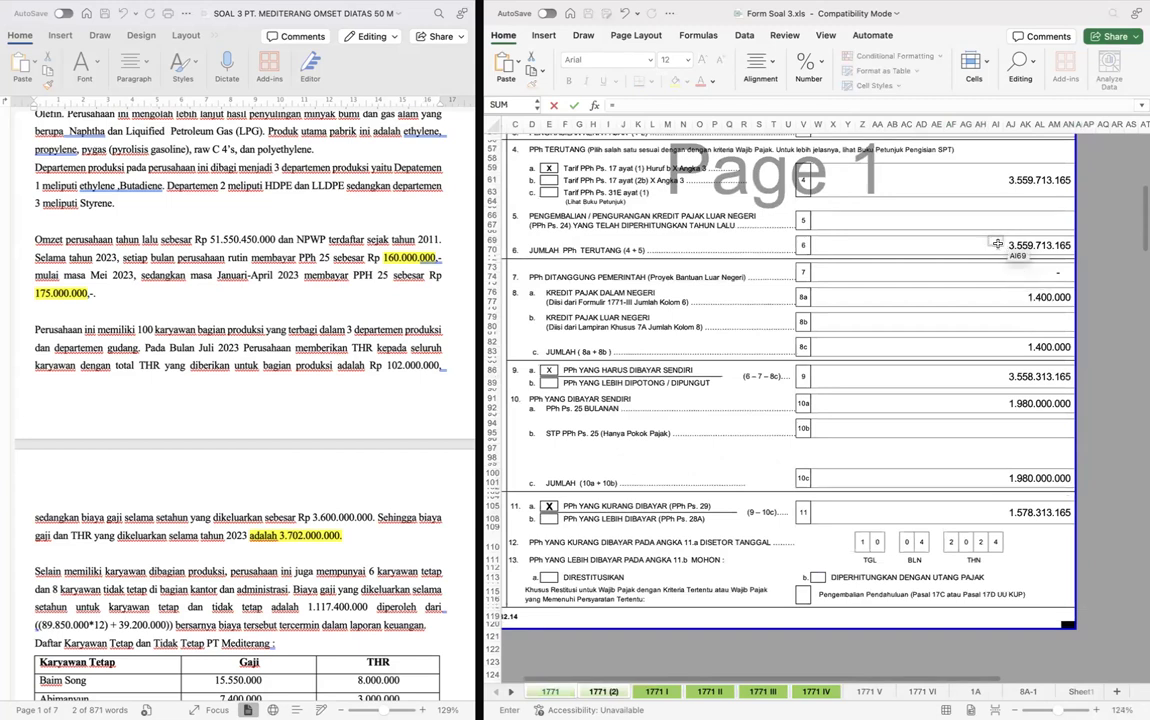
pyautogui.press('Return')
pyautogui.press('Up')
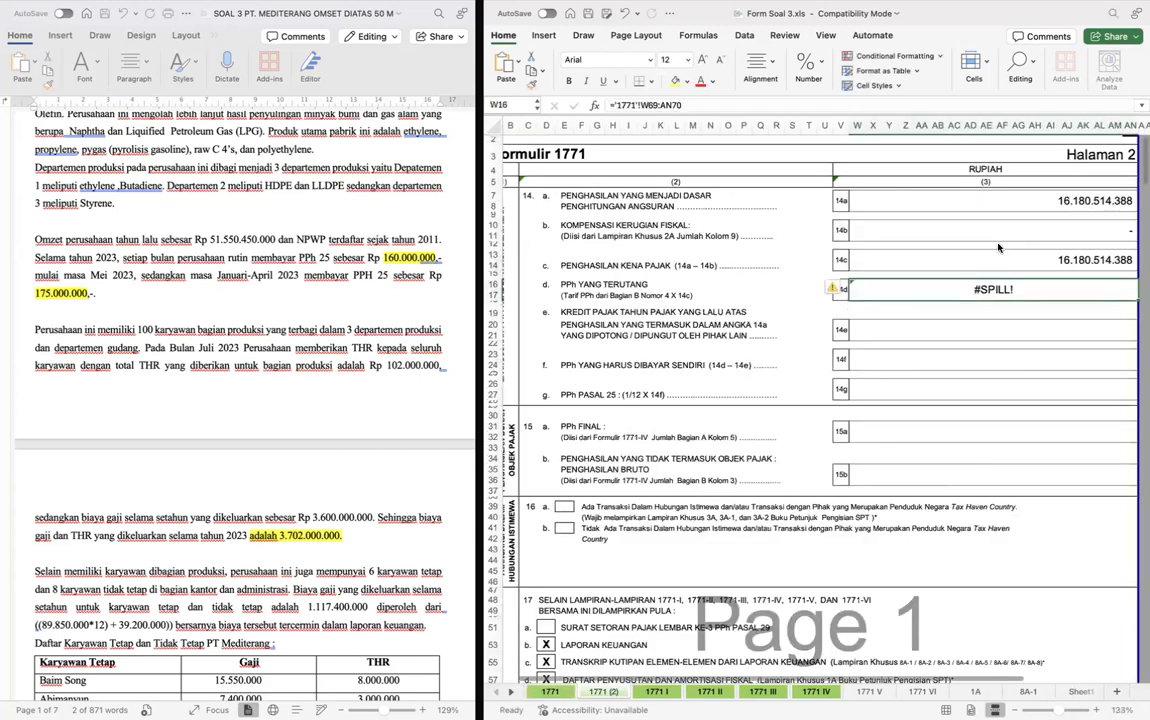
pyautogui.write('"')
pyautogui.press('Return')
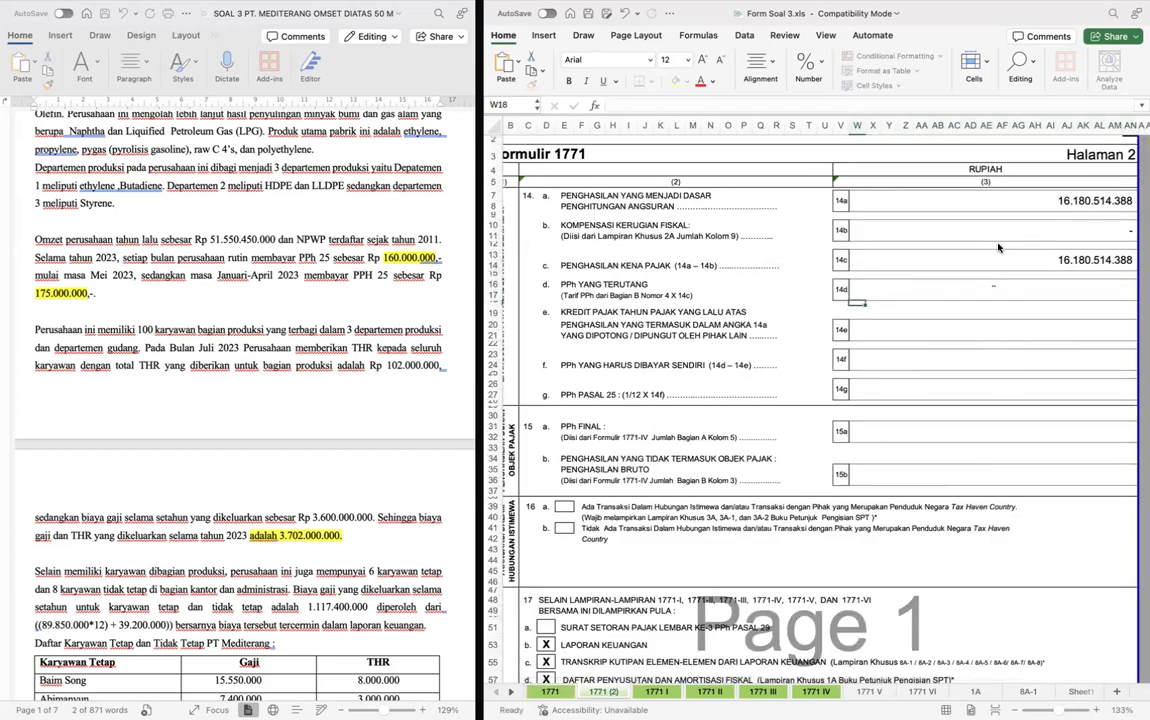
pyautogui.press('super+z')
# - Shorten the row 14d formula so it references only cell W69 of sheet 1771
pyautogui.hotkey('ctrl', 'u')
pyautogui.press('BackSpace')
pyautogui.press('BackSpace')
pyautogui.press('BackSpace')
pyautogui.press('BackSpace')
pyautogui.press('BackSpace')
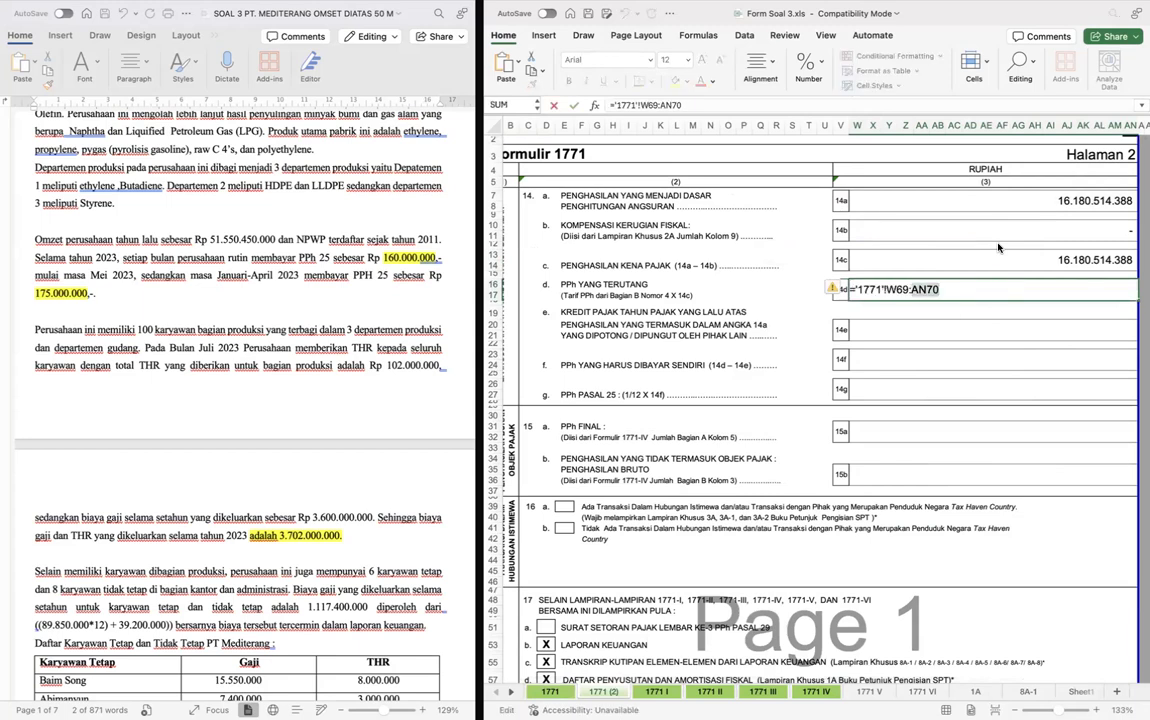
pyautogui.press('Return')
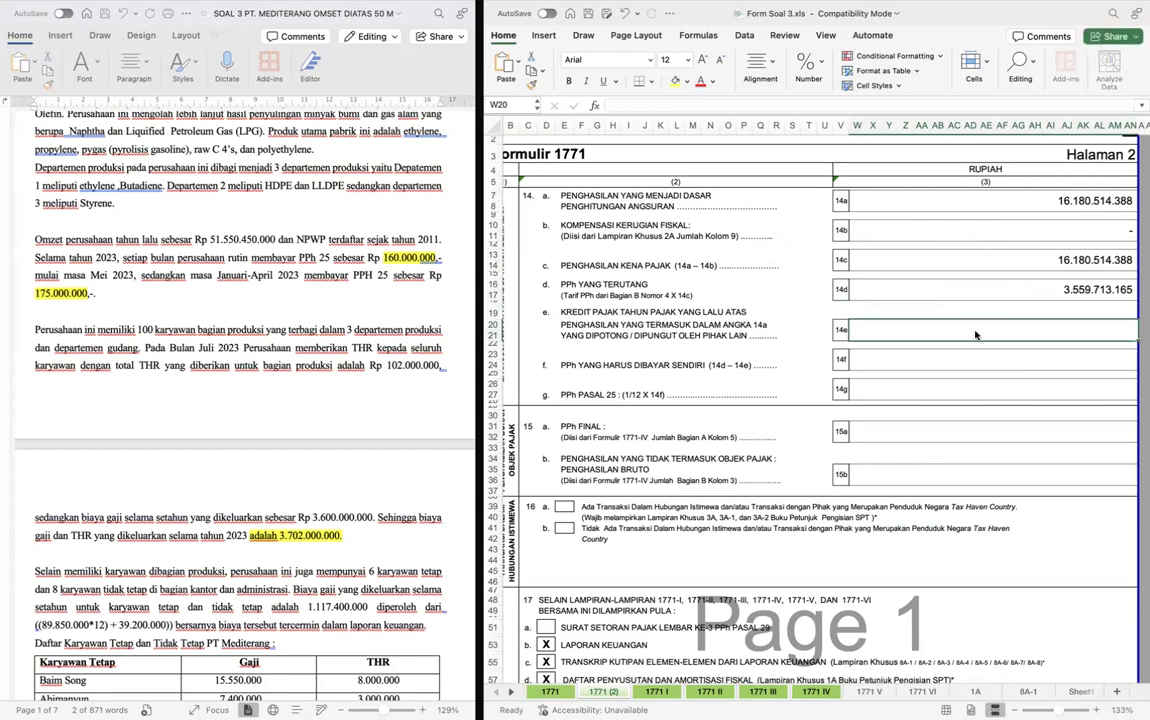
# - Link row 14e, the prior-year tax credit, to the row 8c total on sheet 1771
pyautogui.write('=')
pyautogui.hotkey('ctrl', 'pageup')
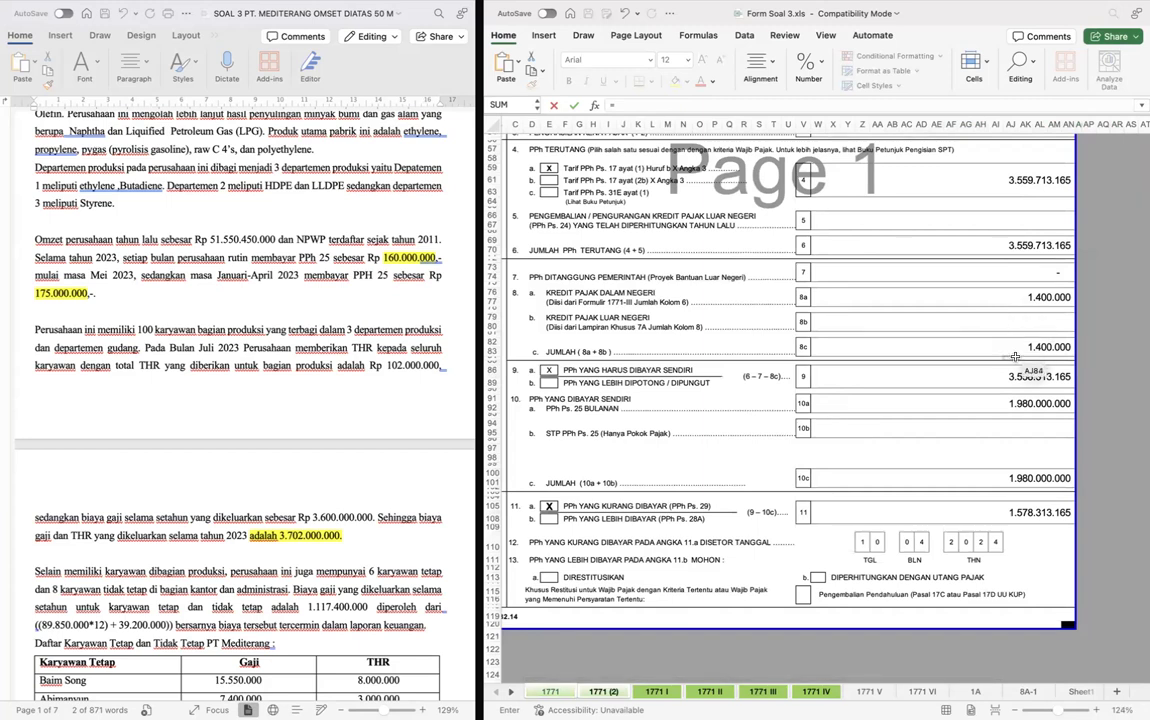
pyautogui.click(1015, 346)
pyautogui.press('Return')
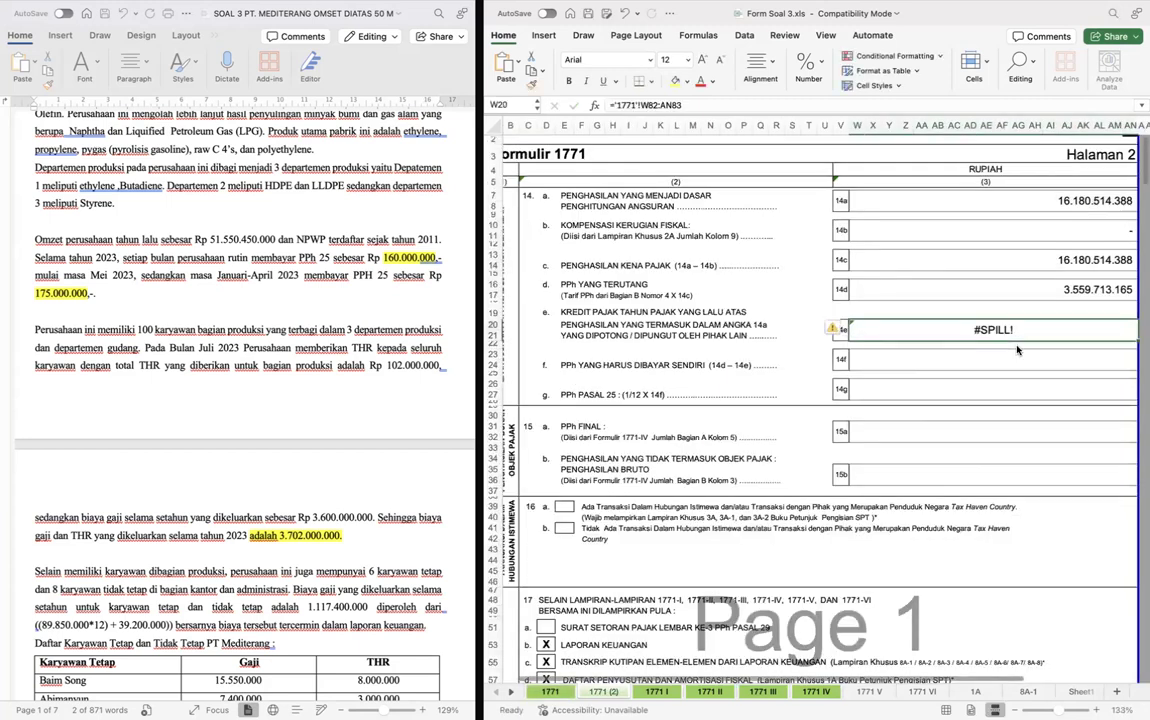
pyautogui.write('"')
pyautogui.press('Return')
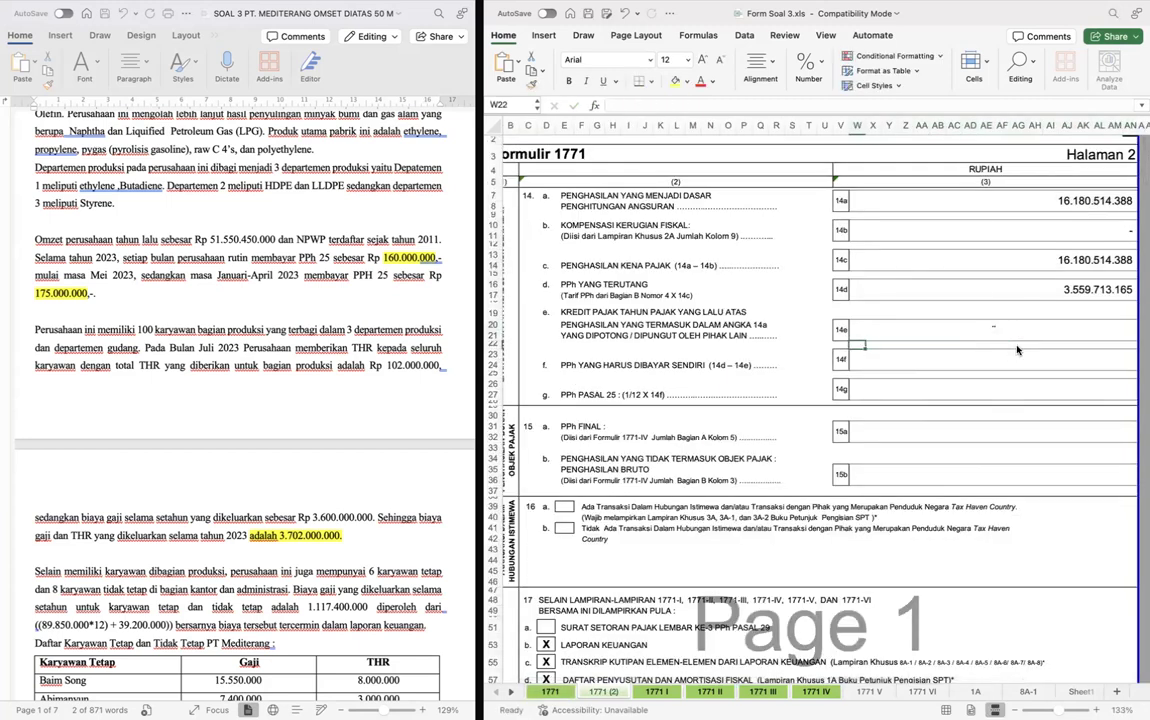
pyautogui.press('super+z')
# - Shorten the row 14e formula so it references only cell W82 of sheet 1771
pyautogui.press('F2')
pyautogui.press('BackSpace')
pyautogui.press('BackSpace')
pyautogui.press('BackSpace')
pyautogui.press('BackSpace')
pyautogui.press('BackSpace')
pyautogui.press('Return')
# - Calculate row 14f, PPh Yang Harus Dibayar Sendiri, as 14d minus 14e with the formula =W16-W20
pyautogui.click(1017, 350)
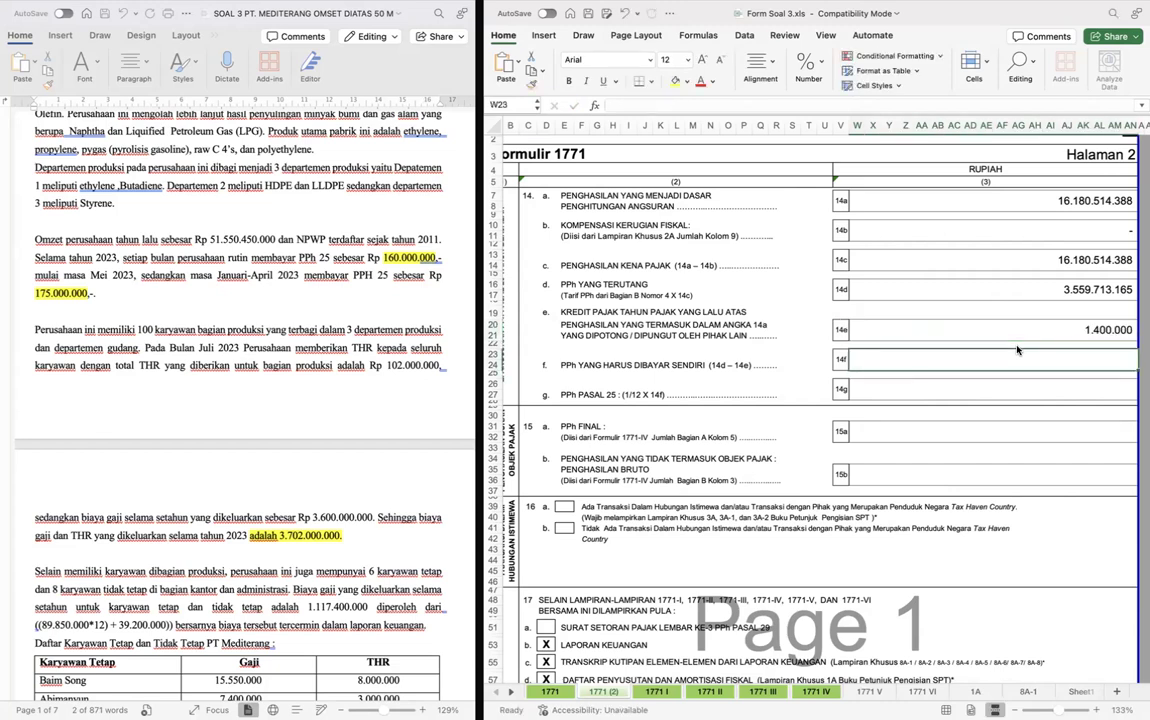
pyautogui.write('=')
pyautogui.press('Up')
pyautogui.press('Up')
pyautogui.press('Up')
pyautogui.press('Up')
pyautogui.press('Up')
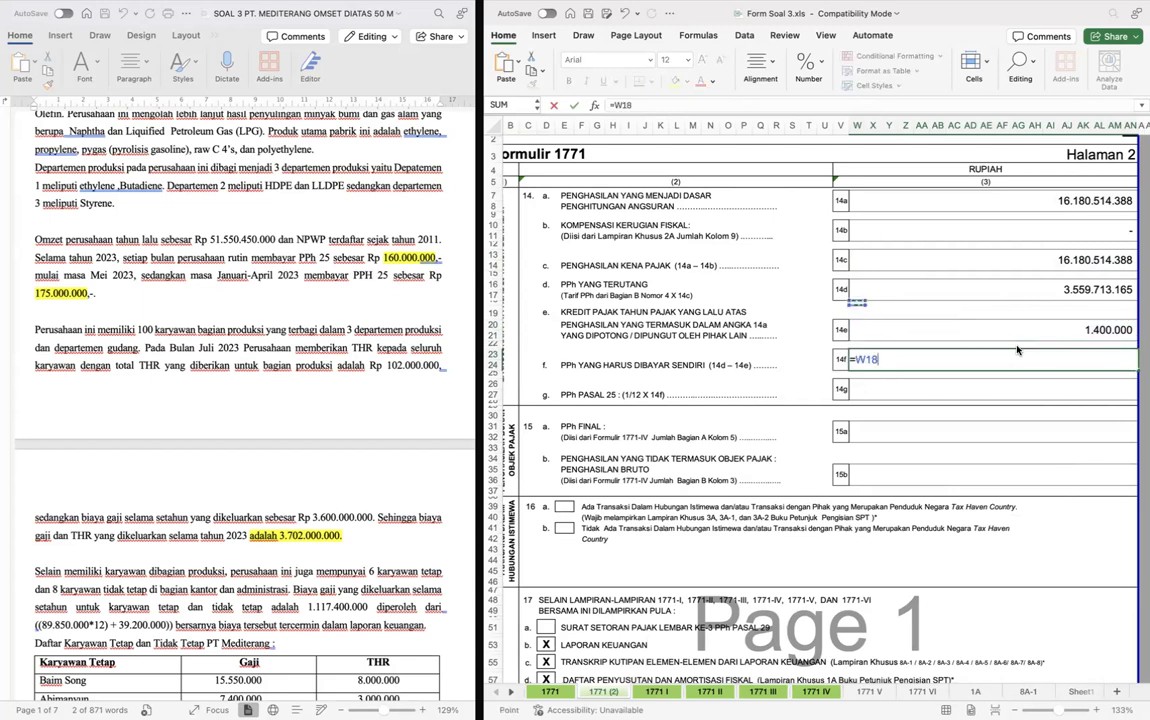
pyautogui.write('-')
pyautogui.press('Up')
pyautogui.press('Up')
pyautogui.press('Up')
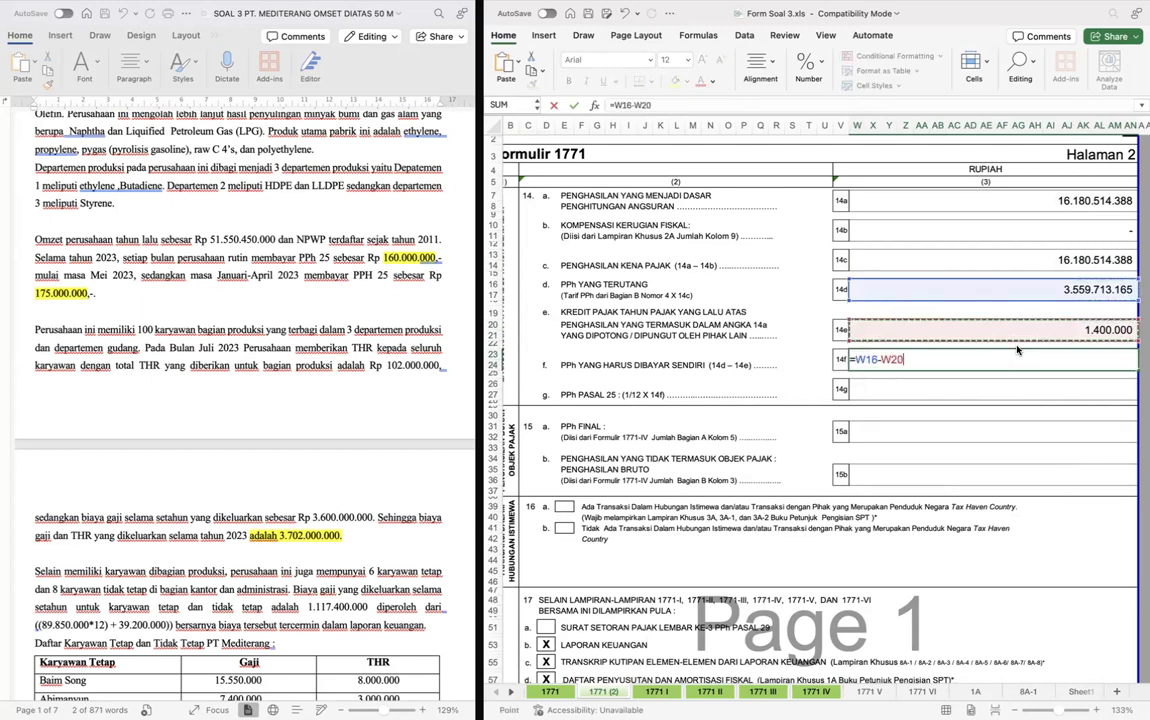
pyautogui.press('Return')
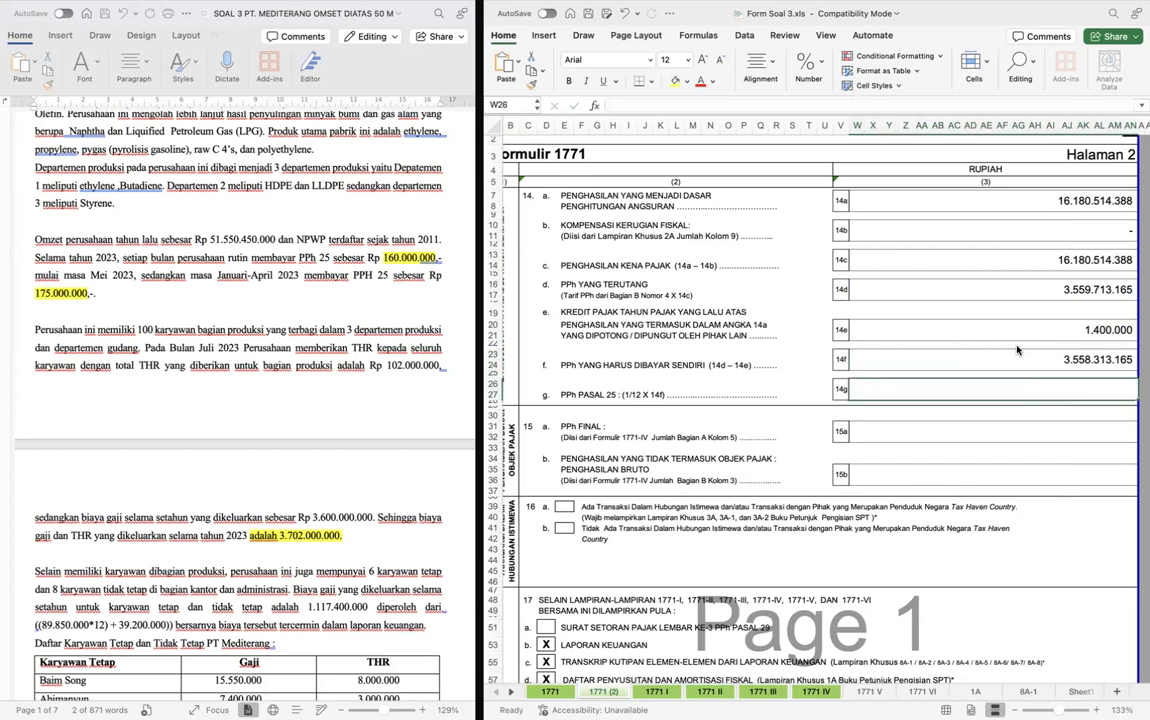
# - Calculate row 14g, PPh Pasal 25, as row 14f divided by 12 with the formula =W23/12
pyautogui.hscroll(1, 1017, 350)
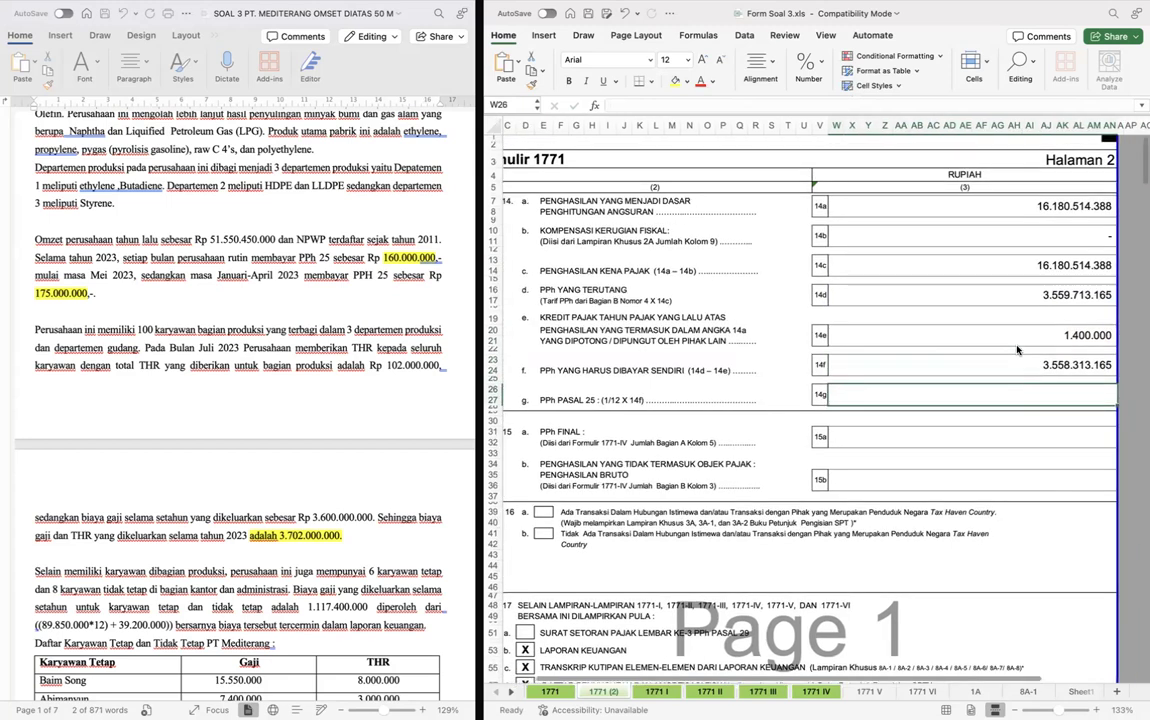
pyautogui.write('=')
pyautogui.press('Up')
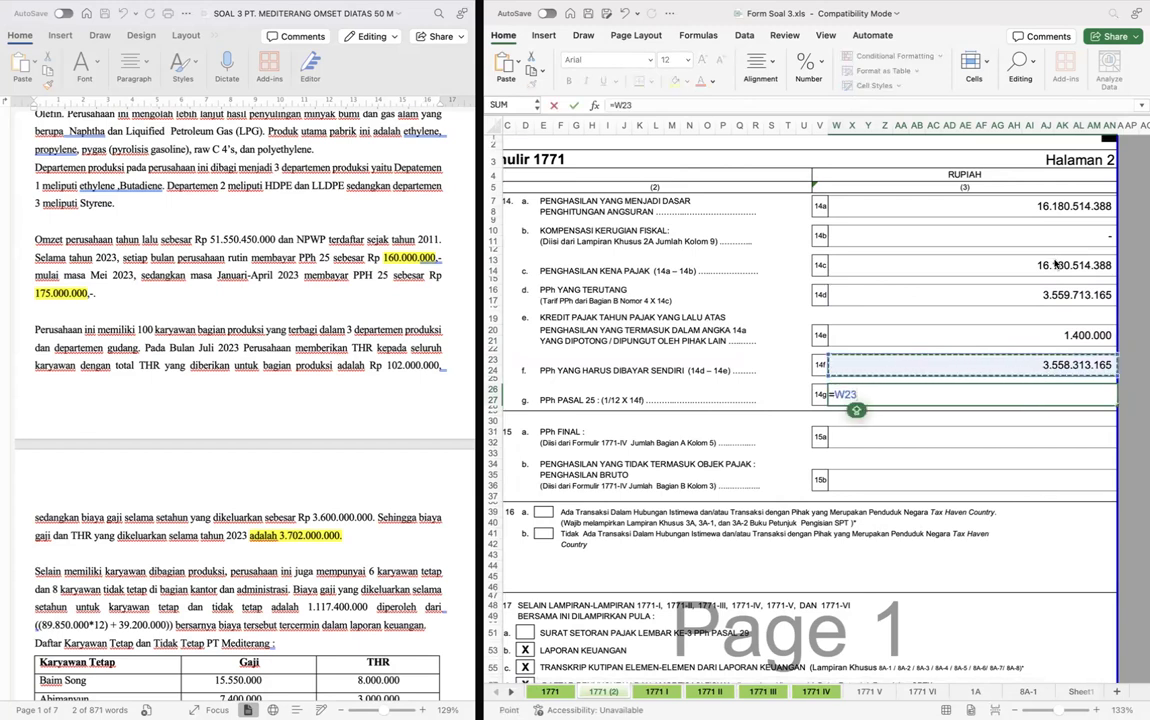
pyautogui.write('/')
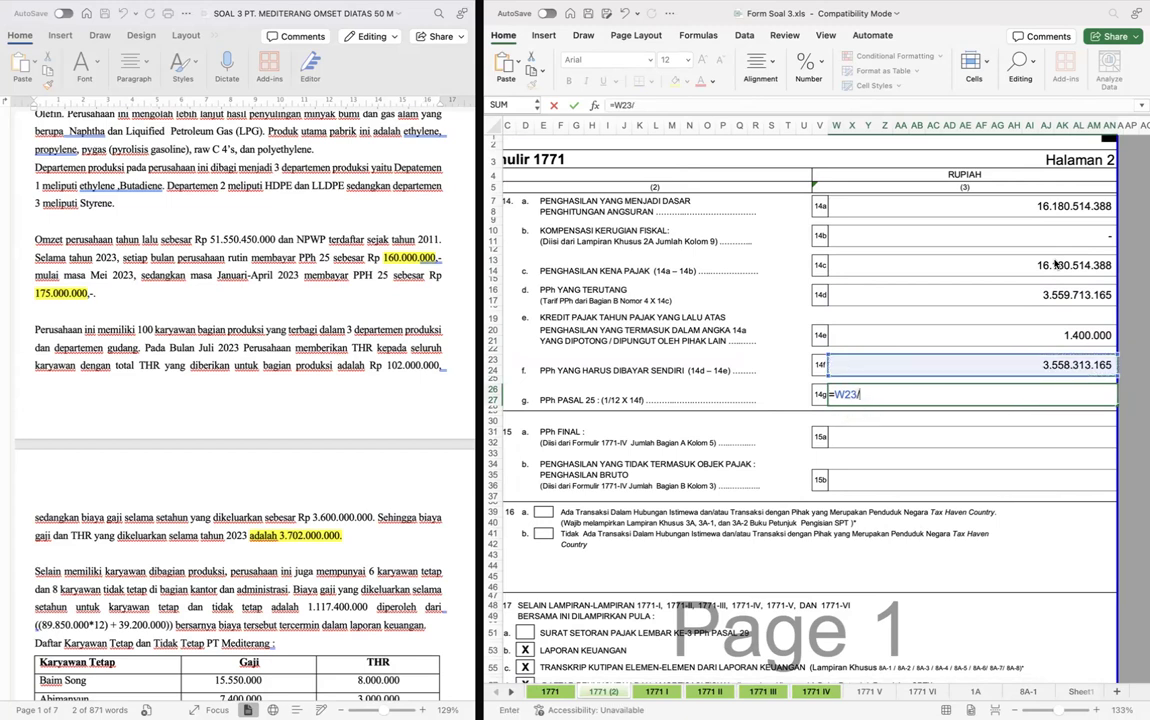
pyautogui.write('12')
pyautogui.press('Return')
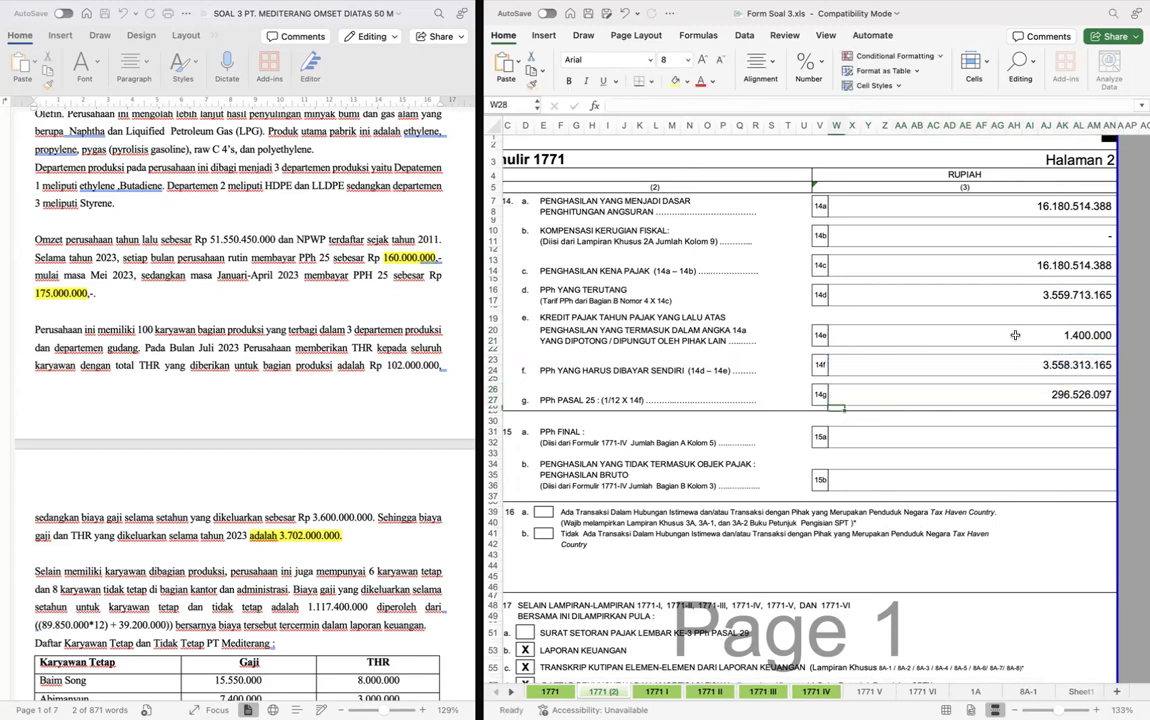
# - Link row 15a, PPh Final, to the Jumlah Bagian A total on sheet 1771 IV
pyautogui.scroll(-1, 912, 302)
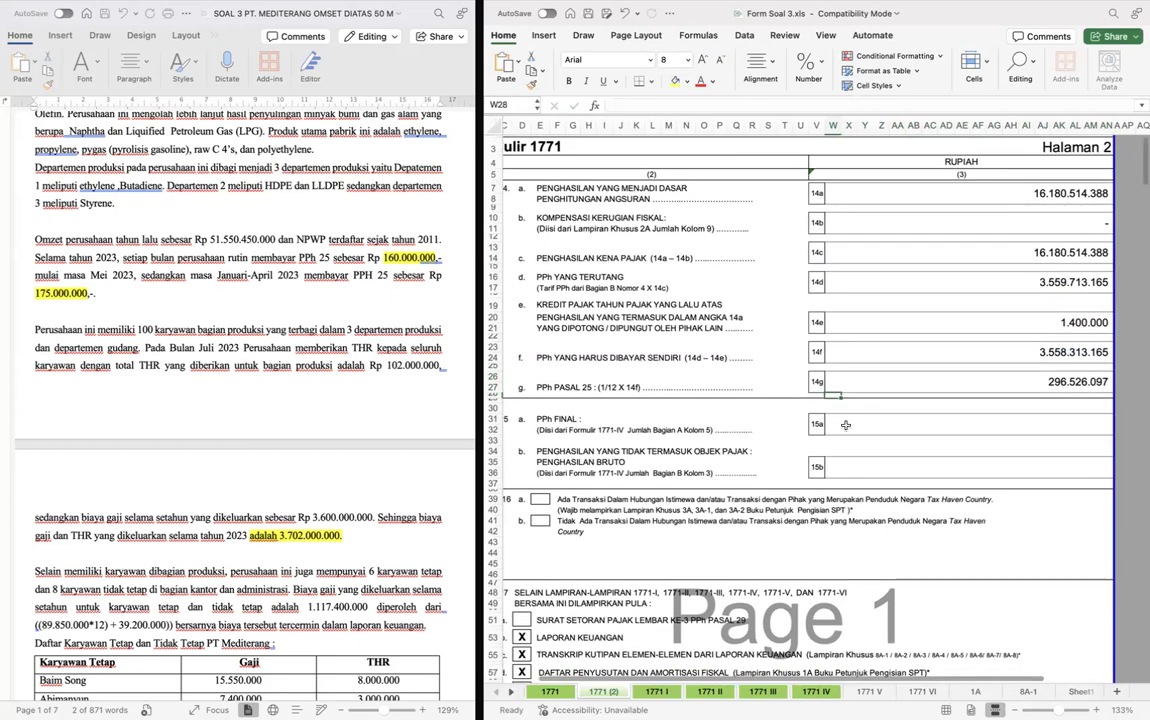
pyautogui.click(865, 423)
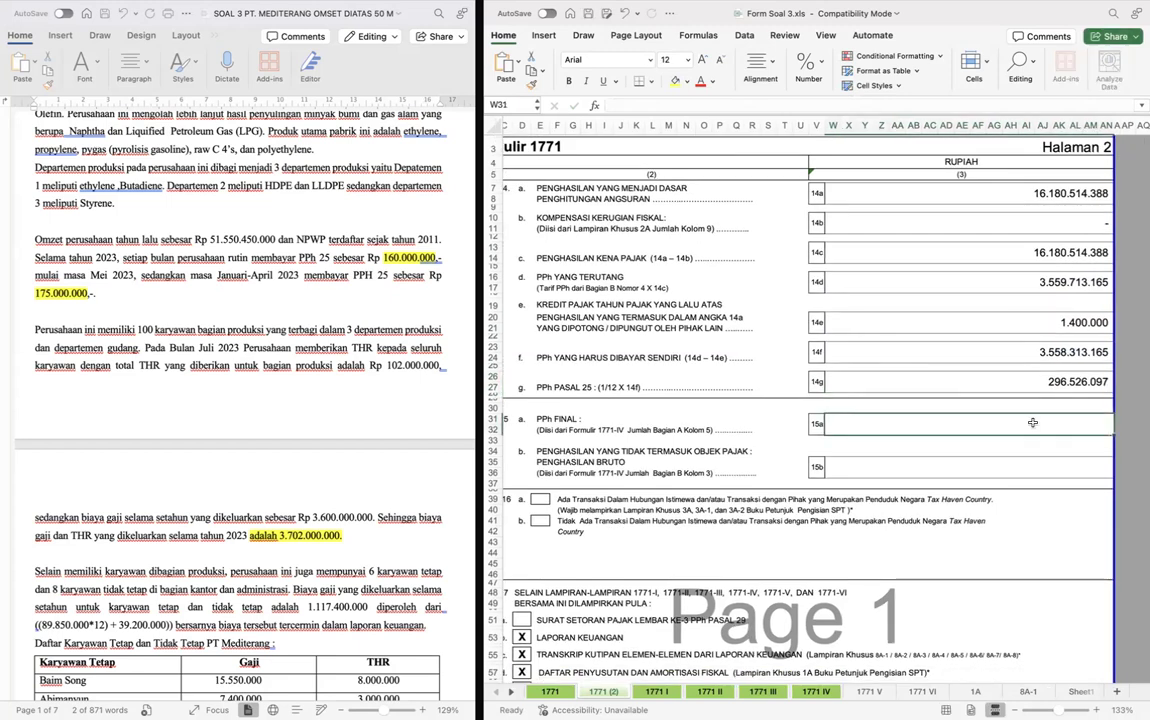
pyautogui.click(1050, 251)
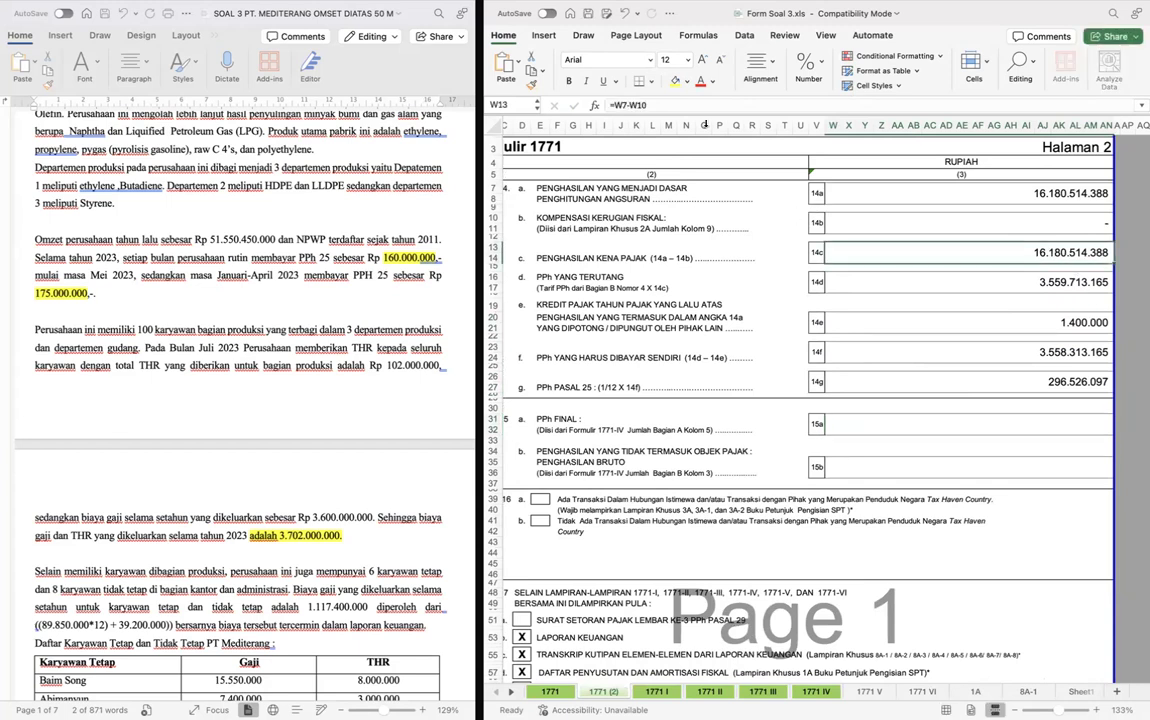
pyautogui.click(851, 427)
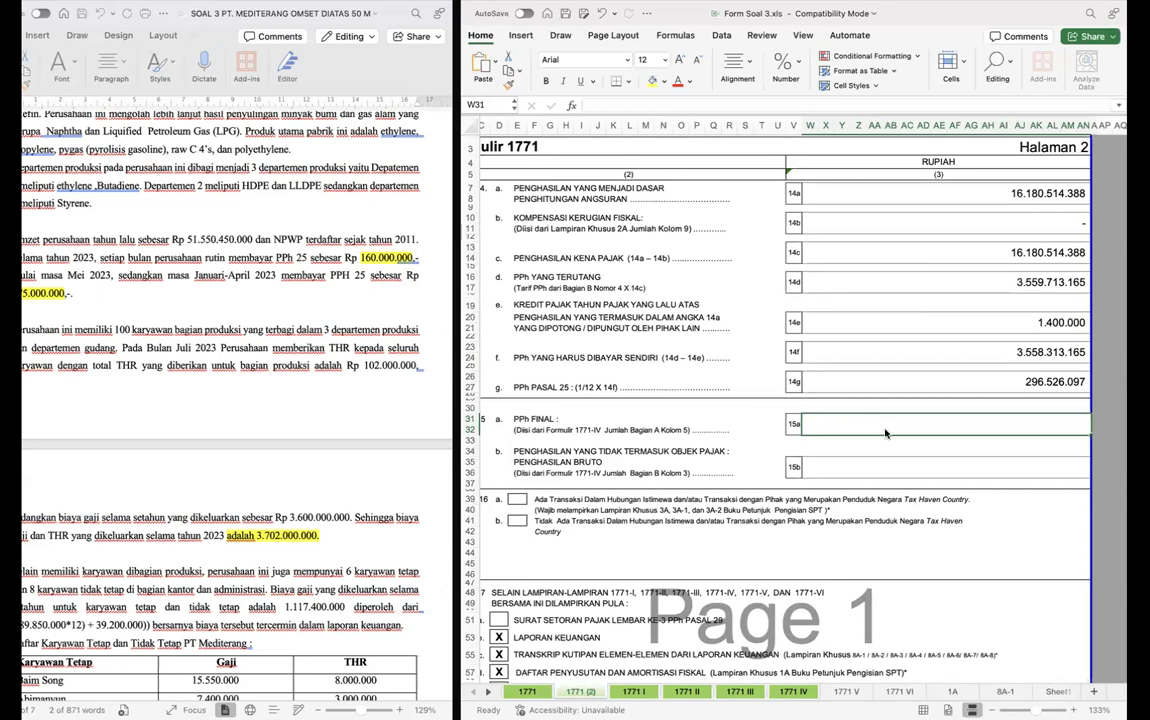
pyautogui.write('=')
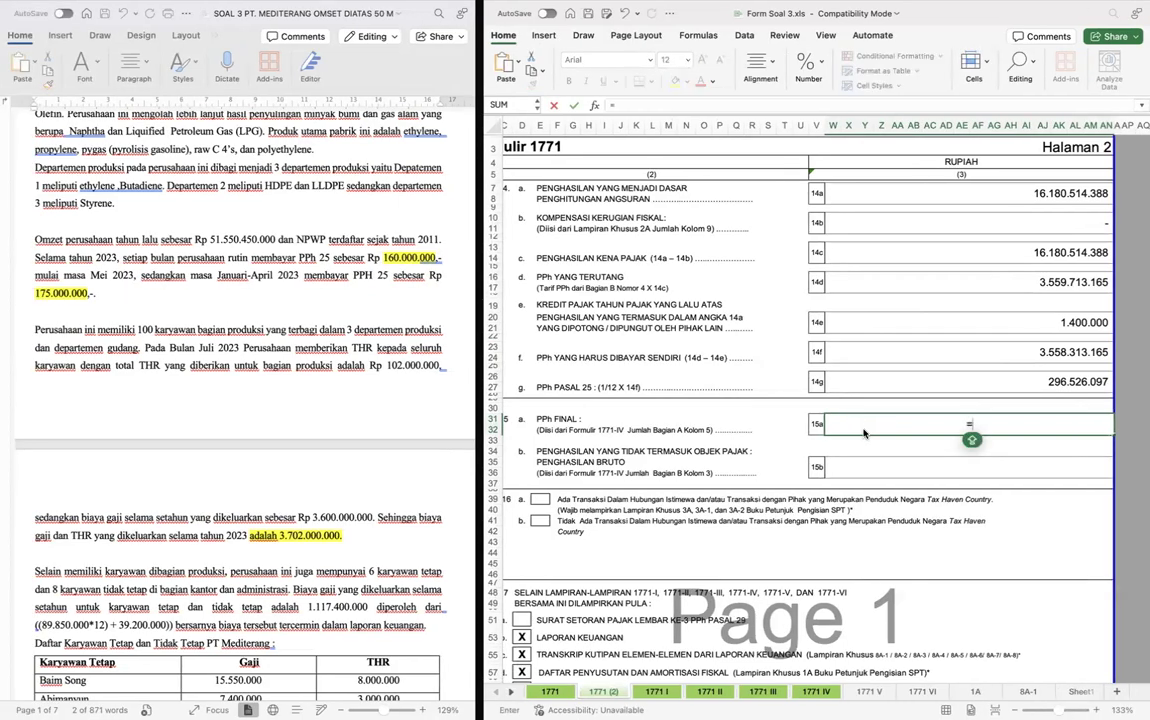
pyautogui.hotkey('ctrl', 'pagedown')
pyautogui.hotkey('ctrl', 'pagedown')
pyautogui.hotkey('ctrl', 'pagedown')
pyautogui.hotkey('ctrl', 'pagedown')
pyautogui.scroll(1, 876, 363)
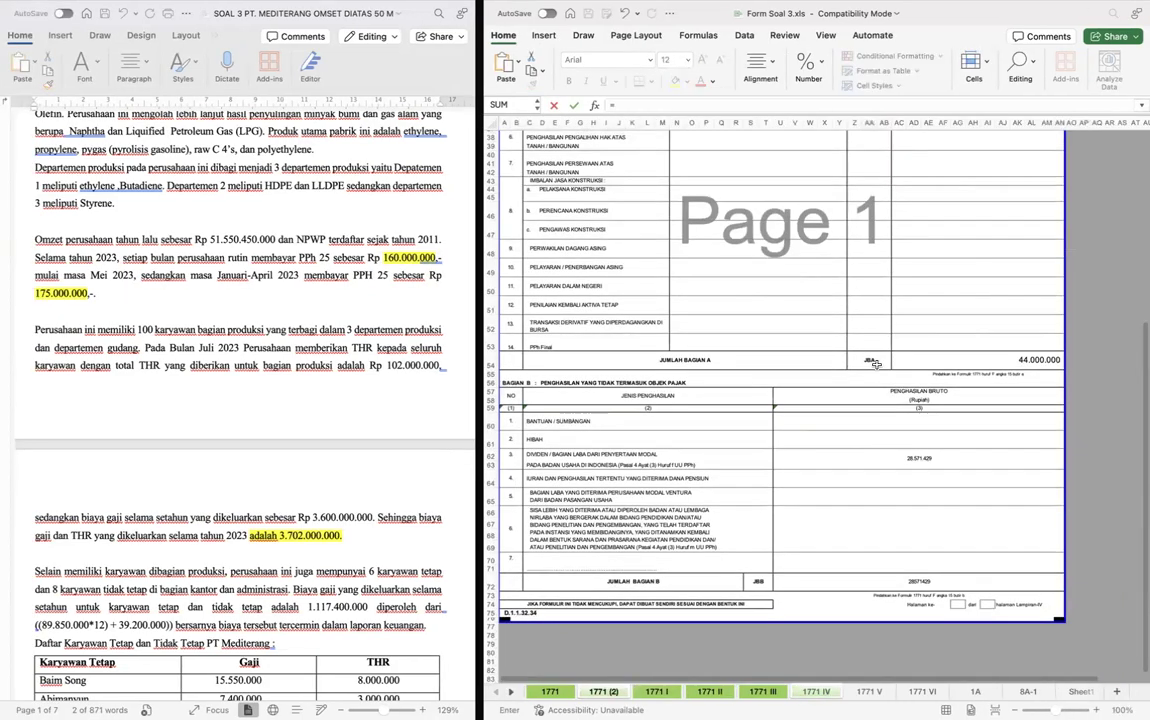
pyautogui.click(949, 357)
pyautogui.press('Return')
pyautogui.press('Up')
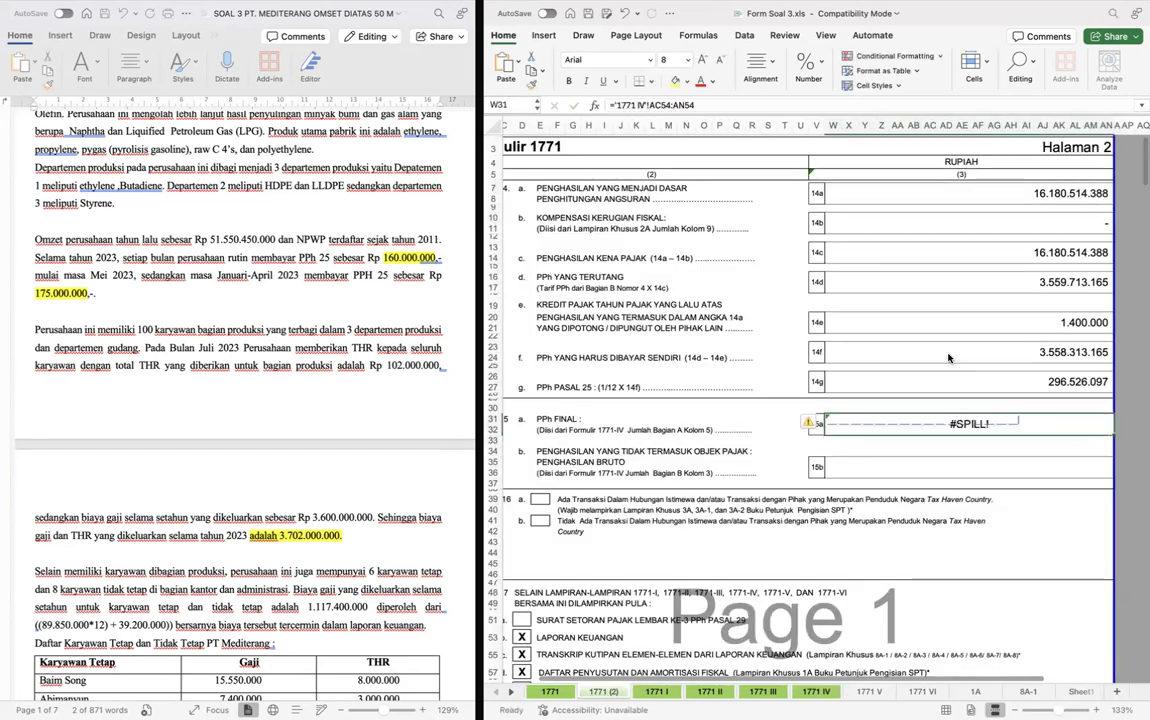
# - Shorten the row 15a formula so it references only cell AC54 of sheet 1771 IV
pyautogui.press('F2')
pyautogui.hotkey('alt', 'shift', 'Left')
pyautogui.press('BackSpace')
pyautogui.press('BackSpace')
pyautogui.press('Return')
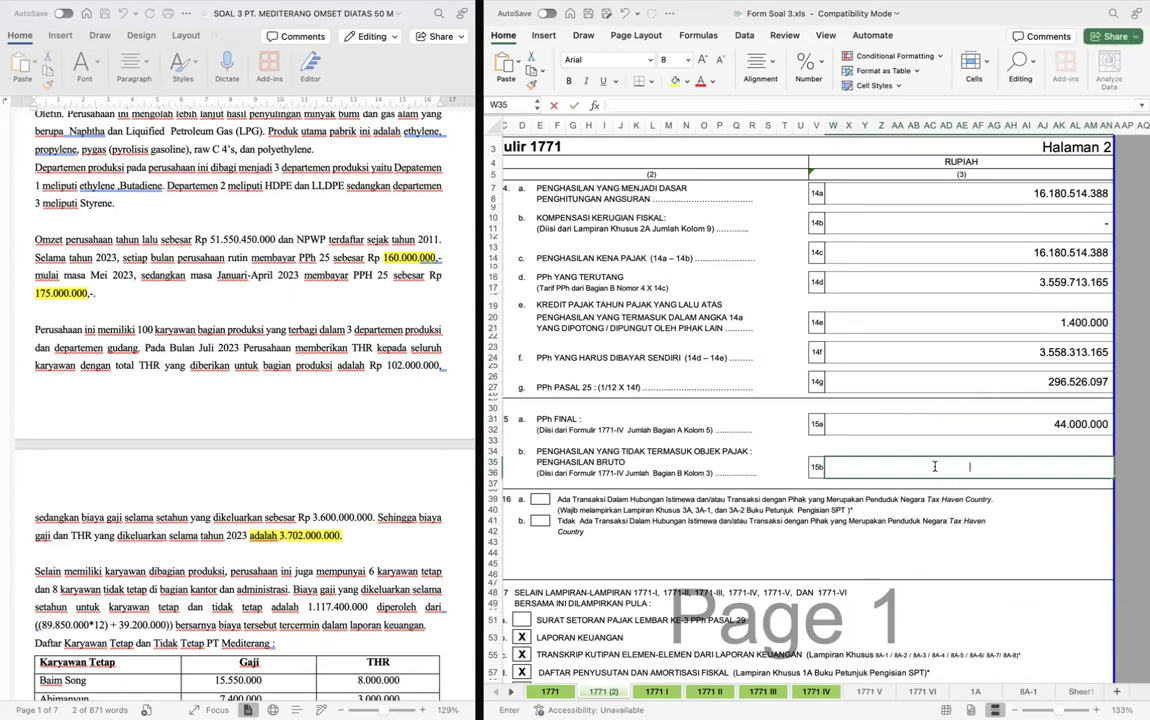
# - Link row 15b, Penghasilan Bruto, to the Jumlah Bagian B total on sheet 1771 IV
pyautogui.write('=')
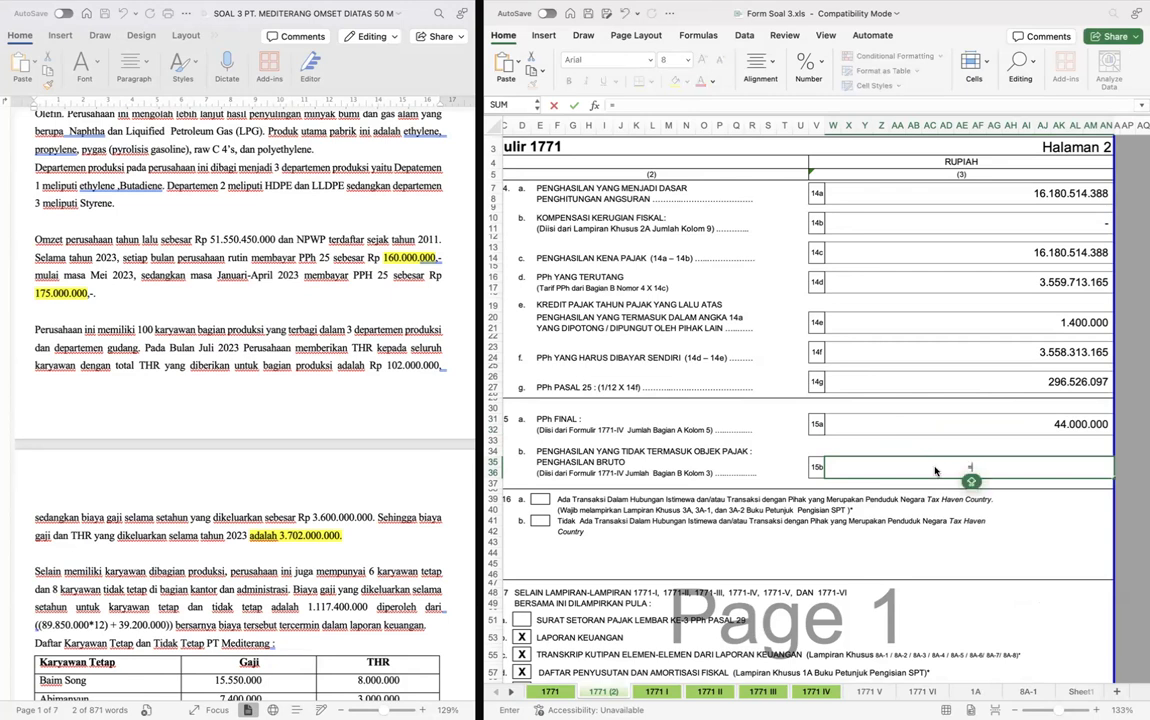
pyautogui.hotkey('ctrl', 'pagedown')
pyautogui.hotkey('ctrl', 'pagedown')
pyautogui.hotkey('ctrl', 'pagedown')
pyautogui.hotkey('ctrl', 'pagedown')
pyautogui.hotkey('ctrl', 'pagedown')
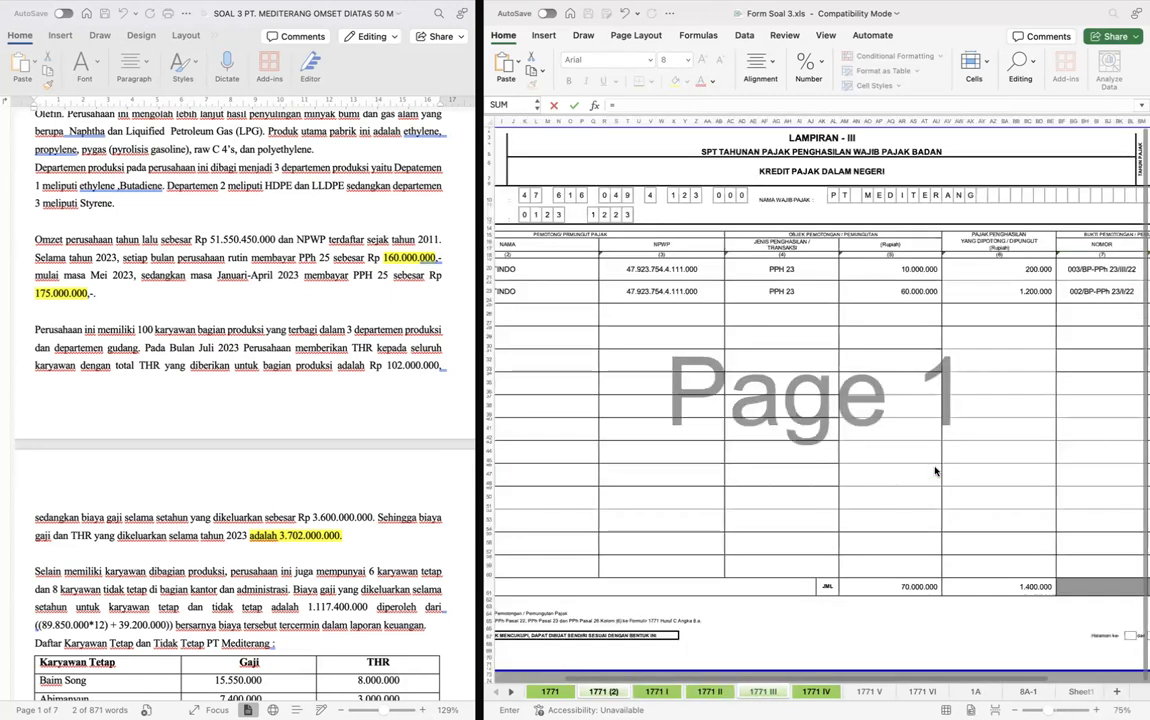
pyautogui.scroll(2, 932, 525)
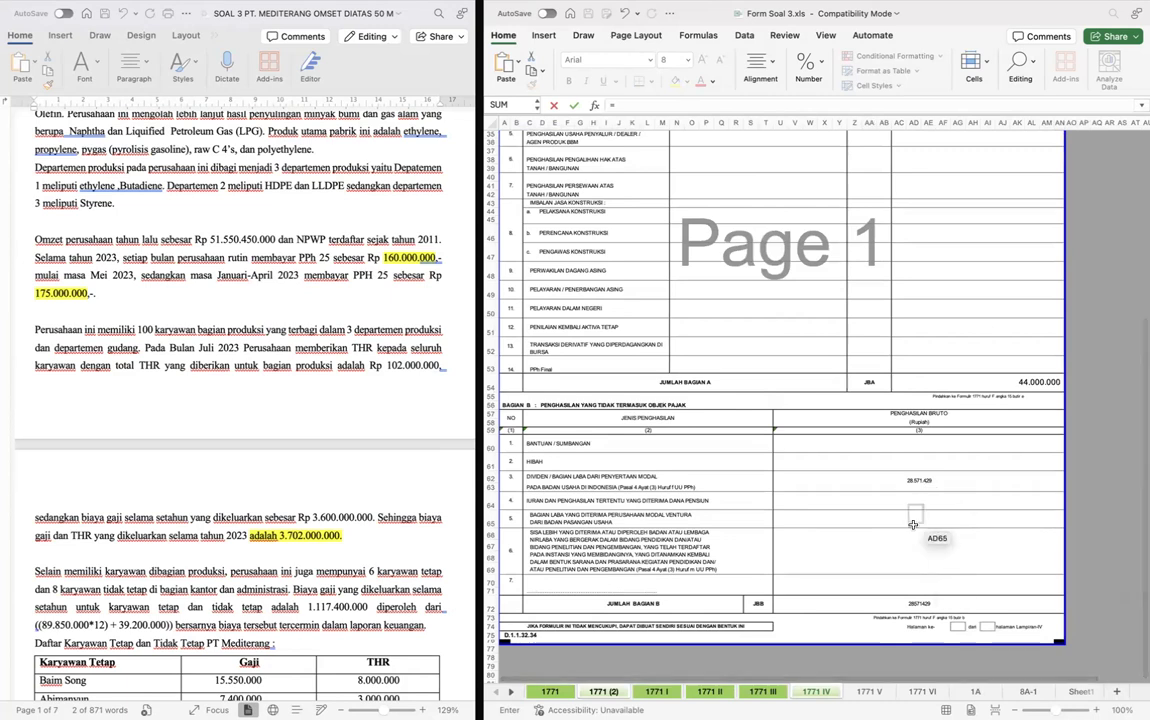
pyautogui.click(913, 603)
pyautogui.press('Return')
# - Shorten the row 15b formula so it references only cell U72 of sheet 1771 IV
pyautogui.press('Up')
pyautogui.press('F2')
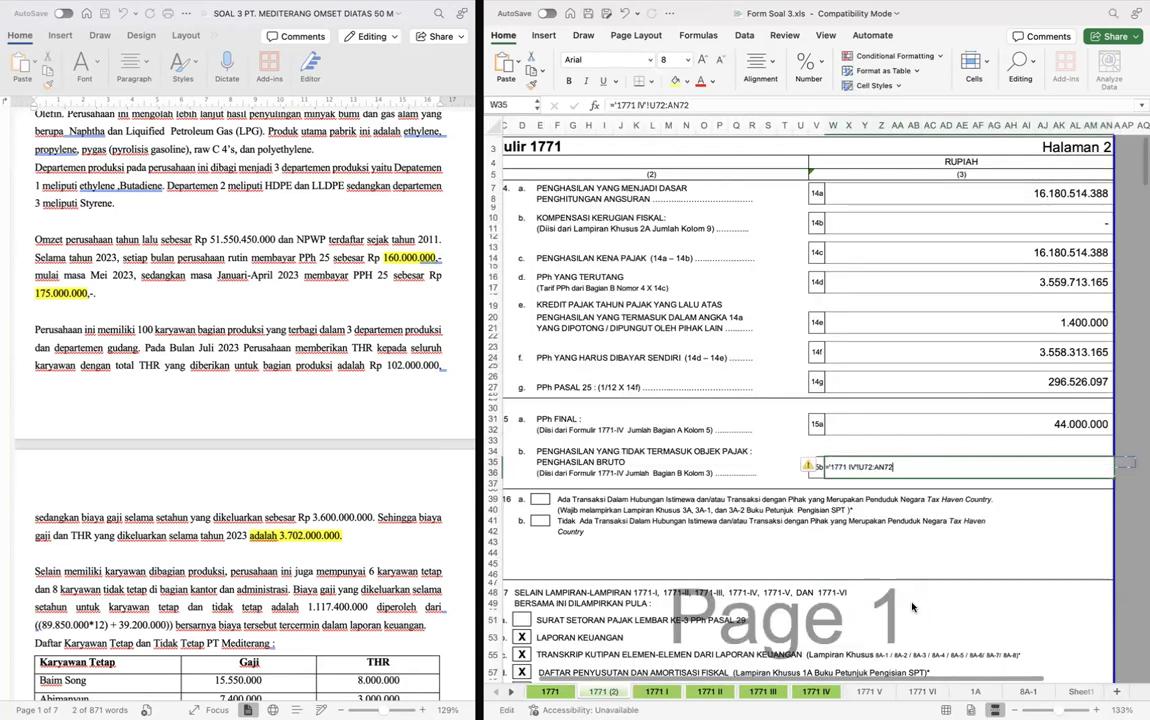
pyautogui.hotkey('shift', 'Left')
pyautogui.hotkey('shift', 'Left')
pyautogui.hotkey('shift', 'Left')
pyautogui.hotkey('shift', 'Left')
pyautogui.press('BackSpace')
pyautogui.press('BackSpace')
pyautogui.press('Return')
# - Mark attachment 17a, Surat Setoran Pajak Lembar Ke-3 PPh Pasal 29, with an X
pyautogui.scroll(-2, 912, 607)
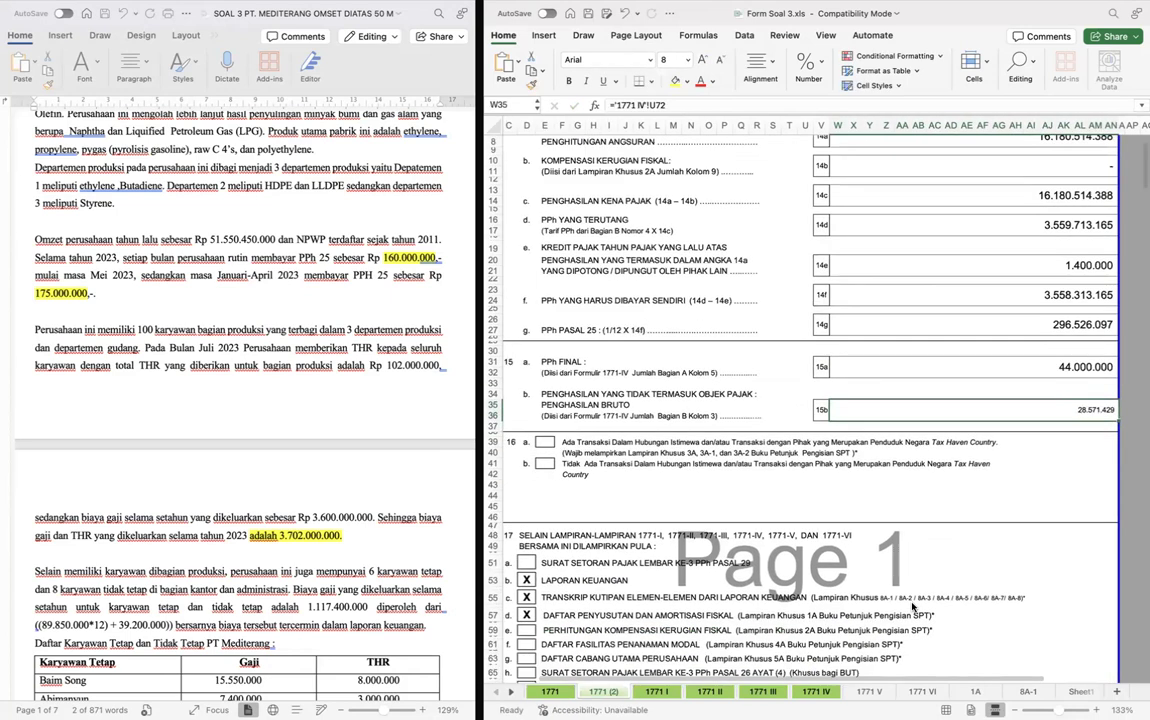
pyautogui.scroll(-2, 912, 606)
pyautogui.scroll(-3, 737, 457)
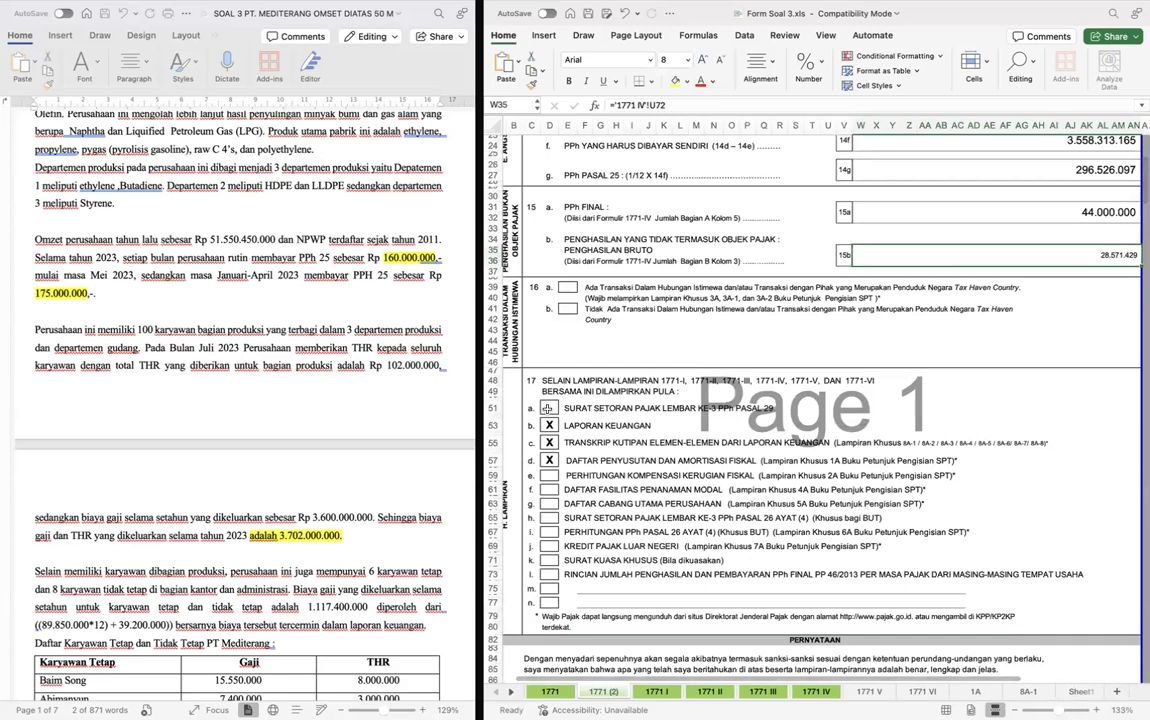
pyautogui.click(547, 408)
pyautogui.write('X')
pyautogui.click(698, 416)
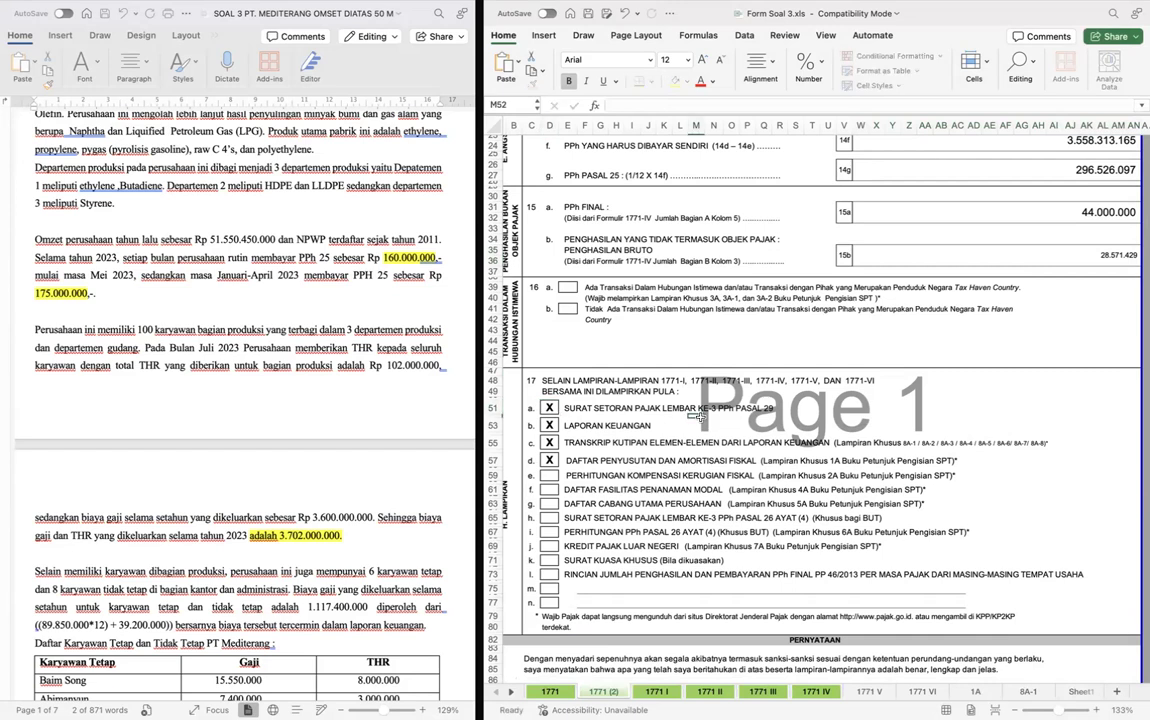
# - Fill the Pernyataan date boxes digit by digit with day 25, month 04 and year 2023
pyautogui.scroll(-4, 700, 417)
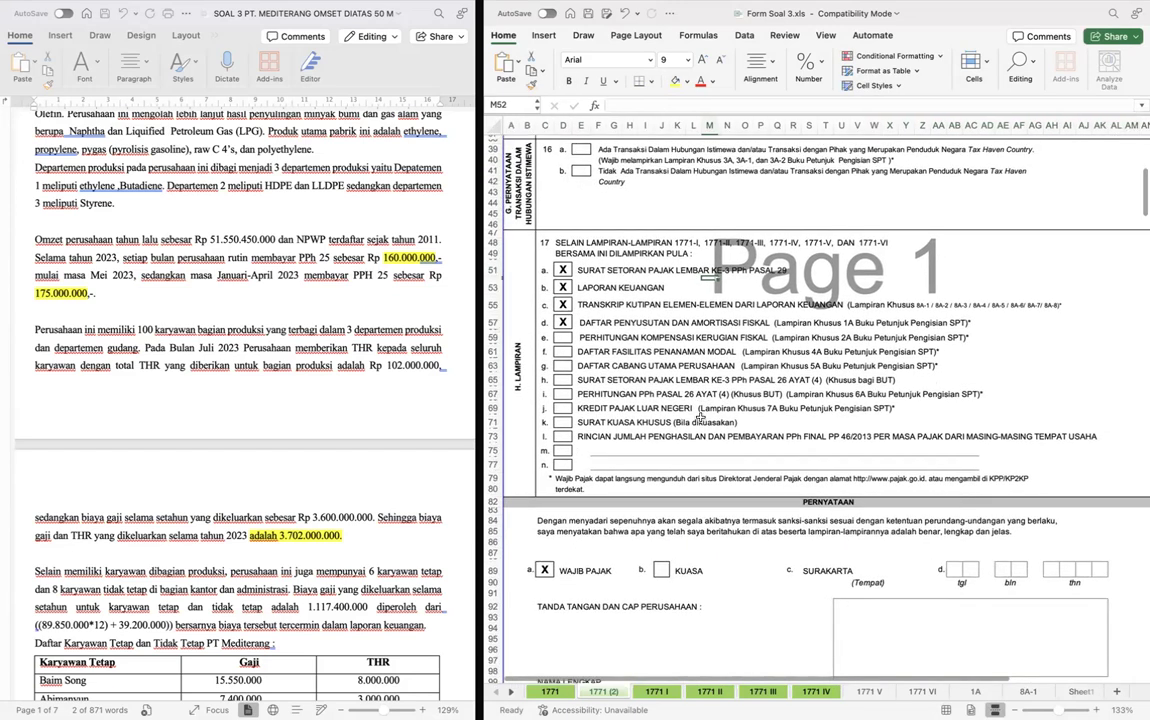
pyautogui.scroll(-4, 700, 418)
pyautogui.click(955, 468)
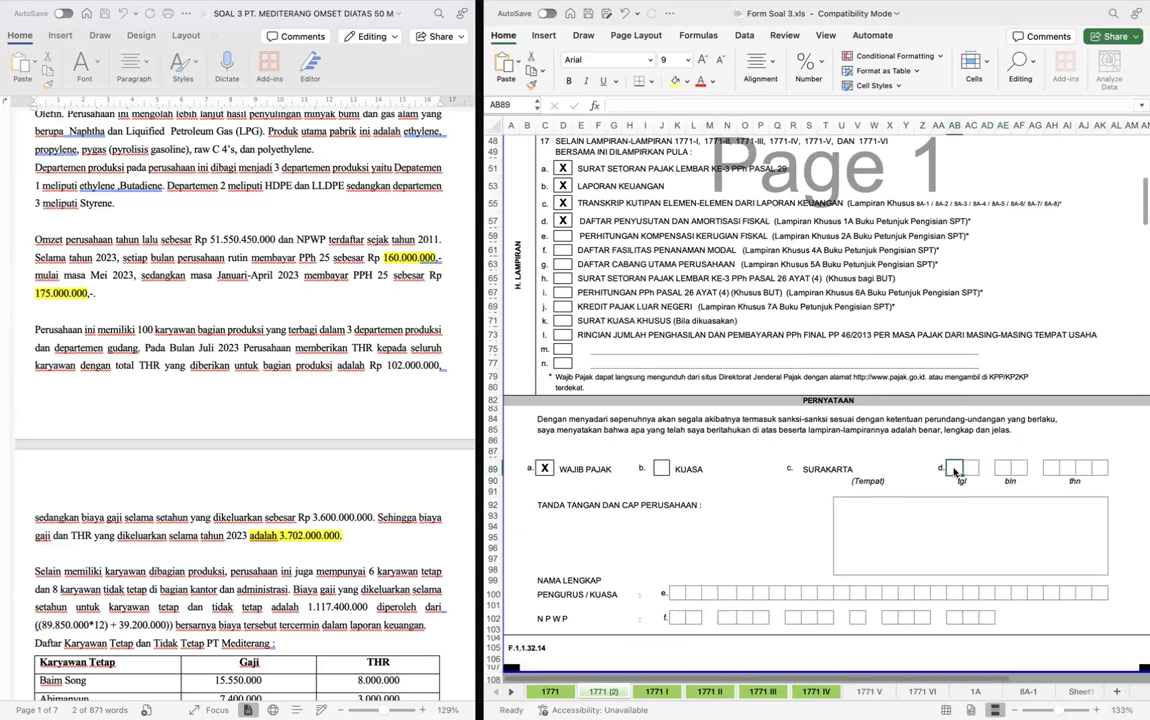
pyautogui.write('2')
pyautogui.press('Right')
pyautogui.write('5')
pyautogui.press('Right')
pyautogui.press('Right')
pyautogui.write('0')
pyautogui.press('Right')
pyautogui.write('4')
pyautogui.press('Right')
pyautogui.press('Right')
pyautogui.write('2')
pyautogui.press('Right')
pyautogui.write('0')
pyautogui.press('Right')
pyautogui.write('2')
pyautogui.press('Right')
pyautogui.write('3')
# - Correct the last digit of the Pernyataan year to 4 so the year reads 2024
pyautogui.press('Return')
pyautogui.press('Up')
pyautogui.press('Up')
pyautogui.write('4')
pyautogui.press('Down')
pyautogui.press('Down')
# - Enter the director's full name, one letter per box, in the Nama Lengkap Pengurus/Kuasa row
pyautogui.scroll(-5, 958, 470)
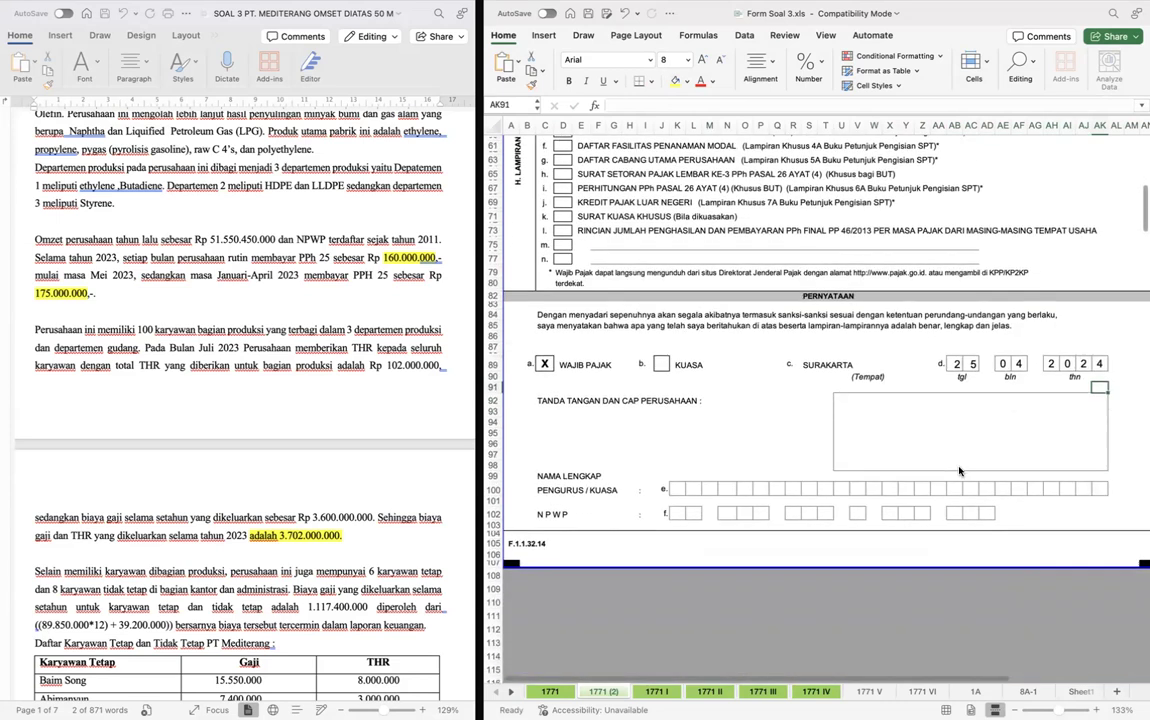
pyautogui.click(668, 442)
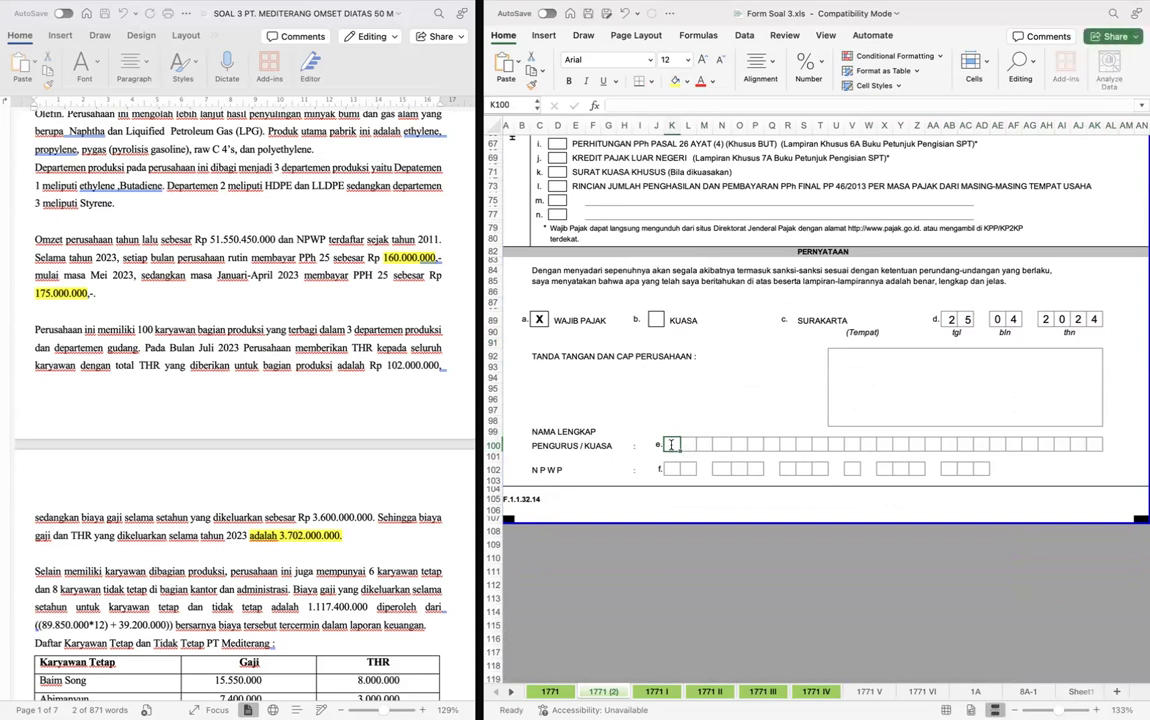
pyautogui.press('Tab')
pyautogui.press('Tab')
pyautogui.press('Tab')
pyautogui.press('Tab')
pyautogui.press('Tab')
pyautogui.press('Tab')
pyautogui.press('Tab')
pyautogui.press('Tab')
pyautogui.press('Return')
# - Fill the NPWP boxes in the Pernyataan section with the director's tax number from the Word document, ending in 000
pyautogui.press('Left')
pyautogui.press('Left')
pyautogui.press('Left')
pyautogui.press('Left')
pyautogui.press('Left')
pyautogui.press('Left')
pyautogui.press('Left')
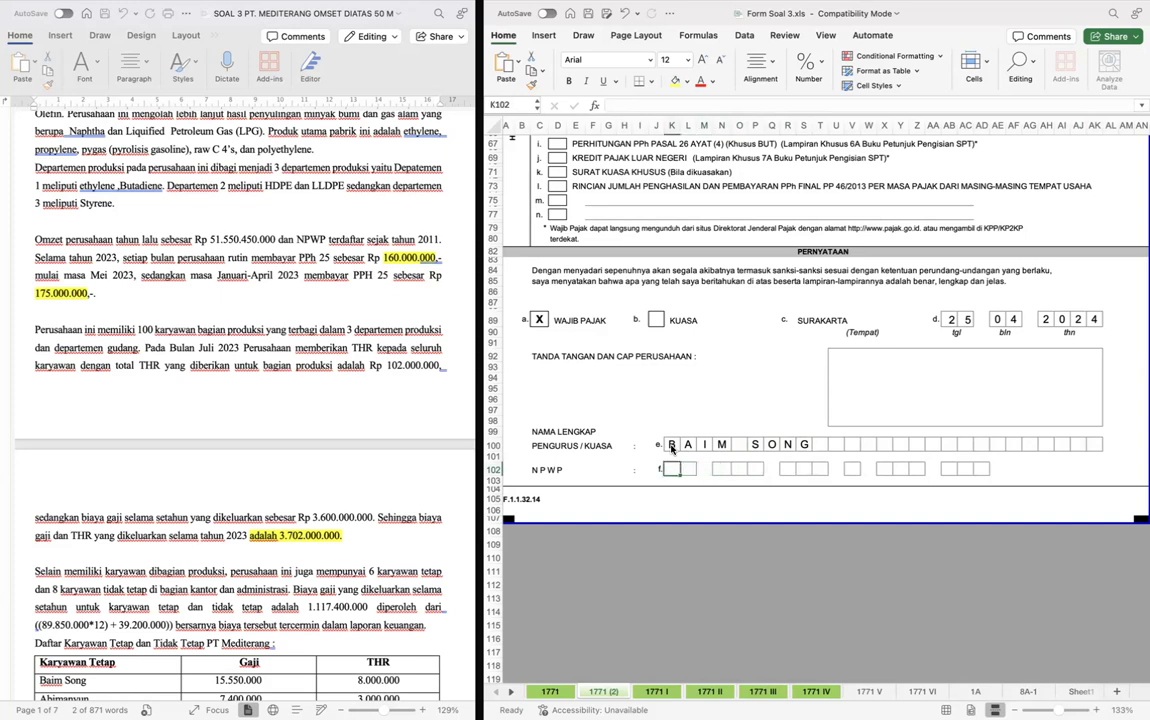
pyautogui.scroll(10, 336, 353)
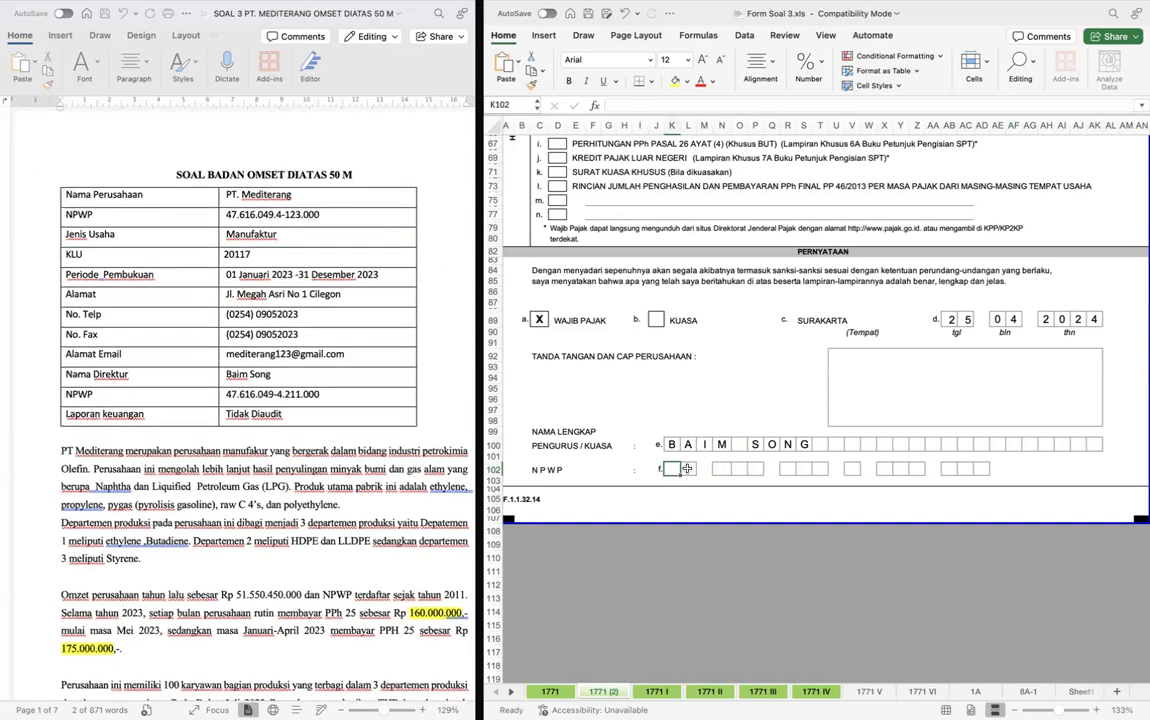
pyautogui.press('Left')
pyautogui.press('Left')
pyautogui.press('Right')
pyautogui.press('Right')
pyautogui.press('Right')
pyautogui.press('Right')
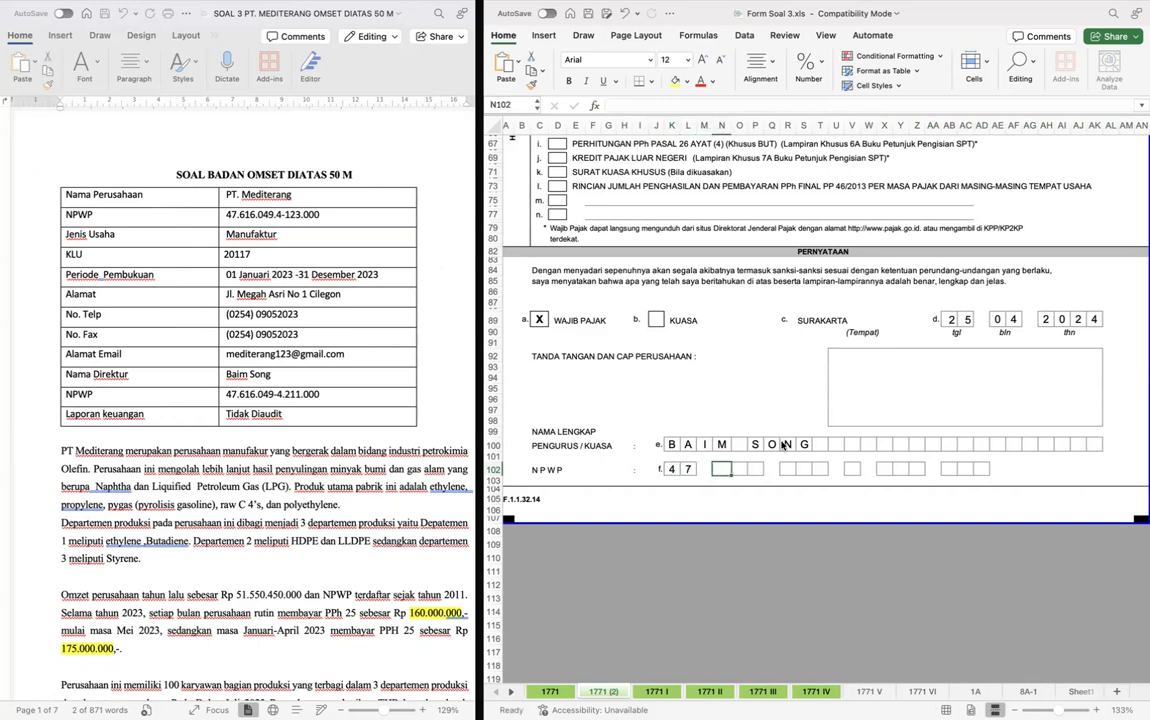
pyautogui.press('Right')
pyautogui.press('Right')
pyautogui.press('Right')
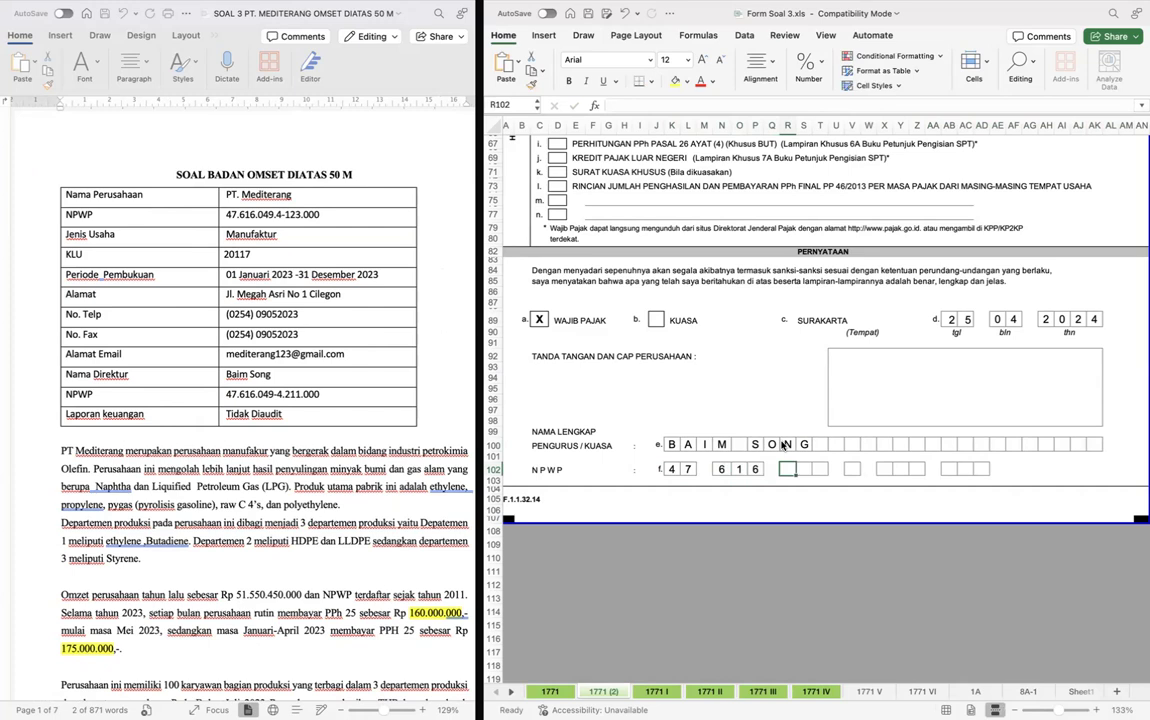
pyautogui.press('Right')
pyautogui.press('Right')
pyautogui.press('Right')
pyautogui.press('Right')
pyautogui.press('Right')
pyautogui.press('Right')
pyautogui.press('Right')
pyautogui.press('Right')
pyautogui.press('Right')
pyautogui.press('Right')
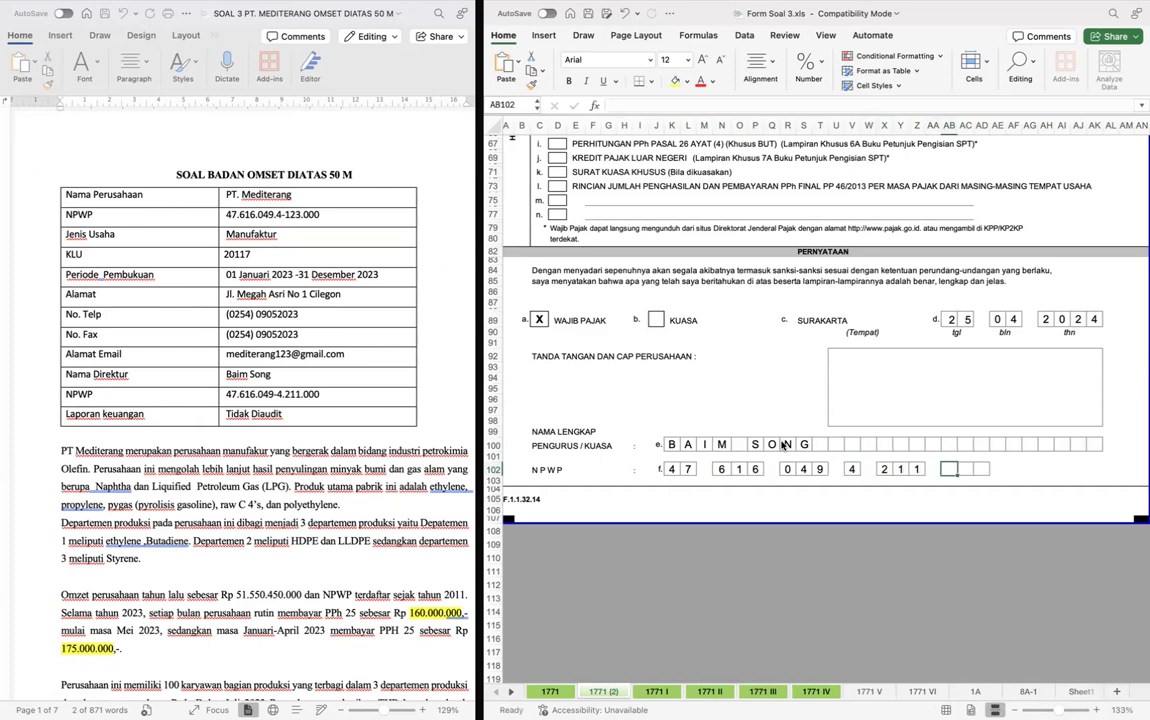
pyautogui.press('Right')
pyautogui.press('Right')
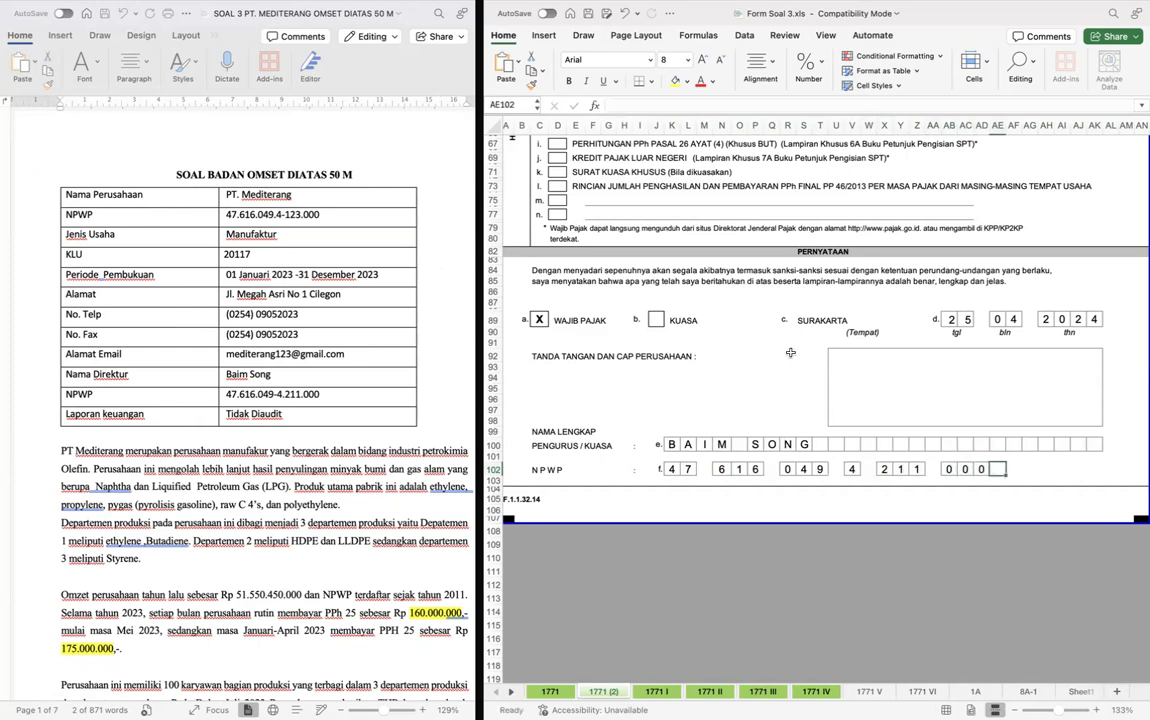
pyautogui.click(785, 354)
pyautogui.scroll(20, 789, 354)
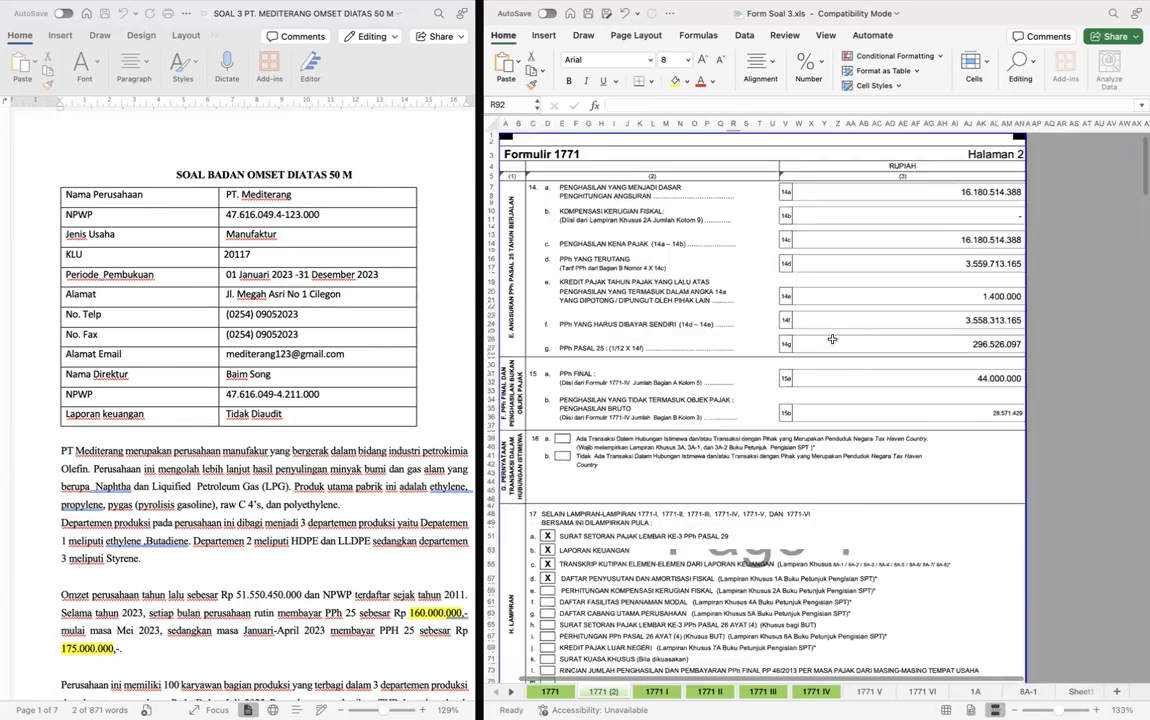
pyautogui.click(1004, 400)
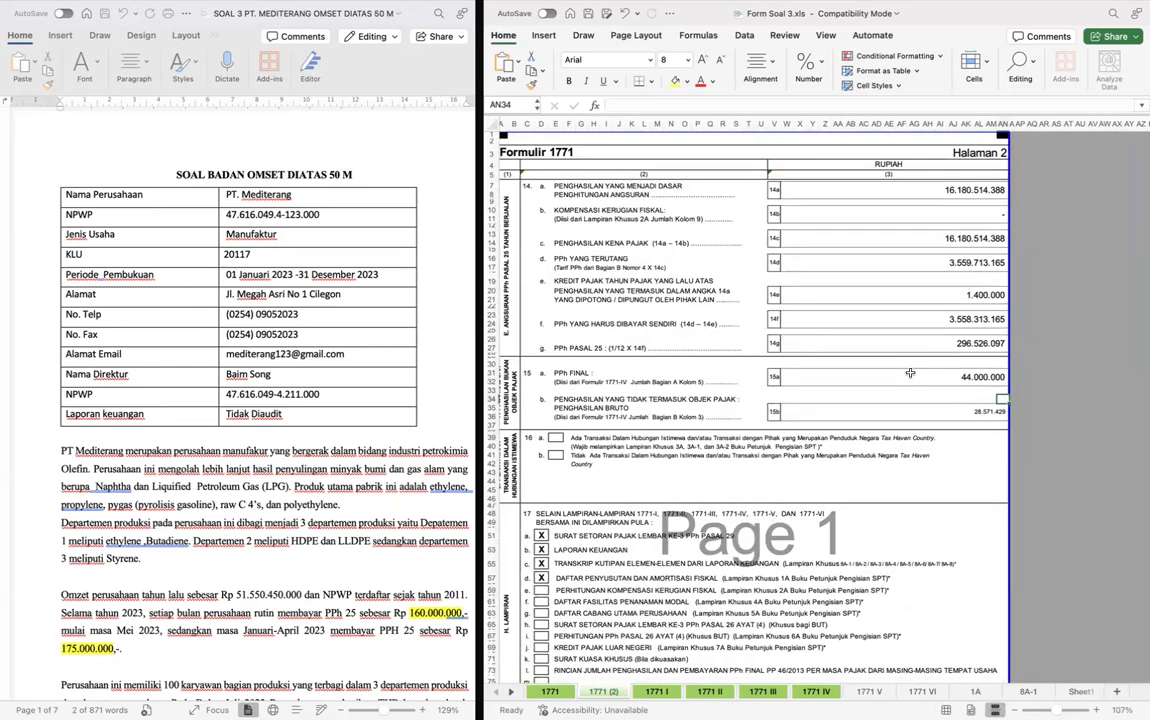